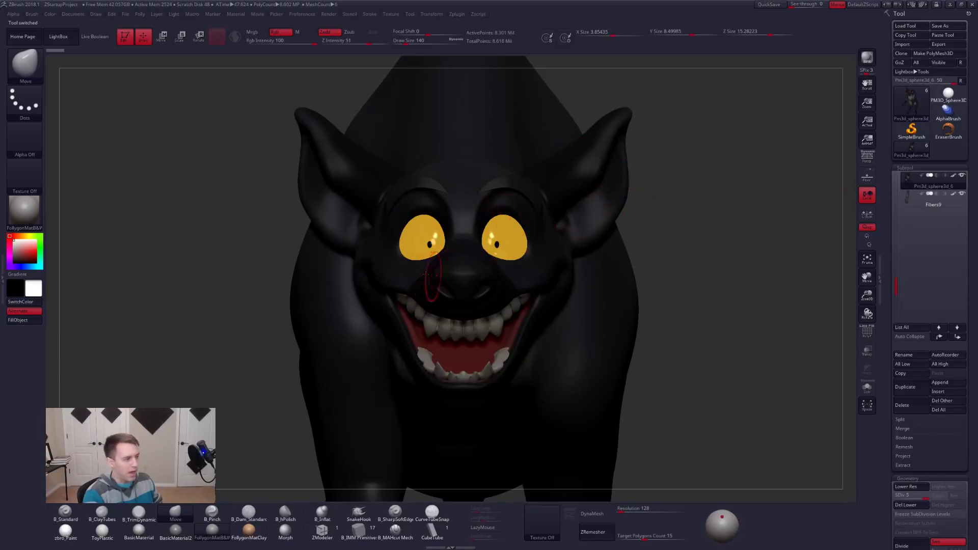
Frame the whole hyena model and switch its material to zbro_Paint
{"action": "left_click_drag", "start_coordinate": [738, 260], "coordinate": [730, 259]}
{"action": "key", "text": "f"}
{"action": "left_click_drag", "start_coordinate": [602, 229], "coordinate": [564, 258]}
{"action": "left_click_drag", "start_coordinate": [242, 439], "coordinate": [237, 439]}
{"action": "left_click", "coordinate": [70, 531]}
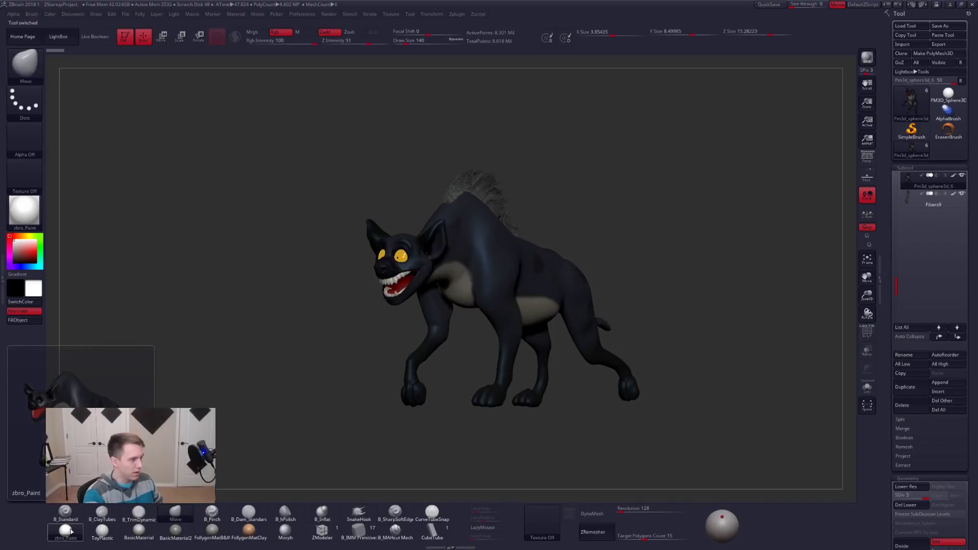
{"action": "left_click_drag", "start_coordinate": [377, 426], "coordinate": [298, 406]}
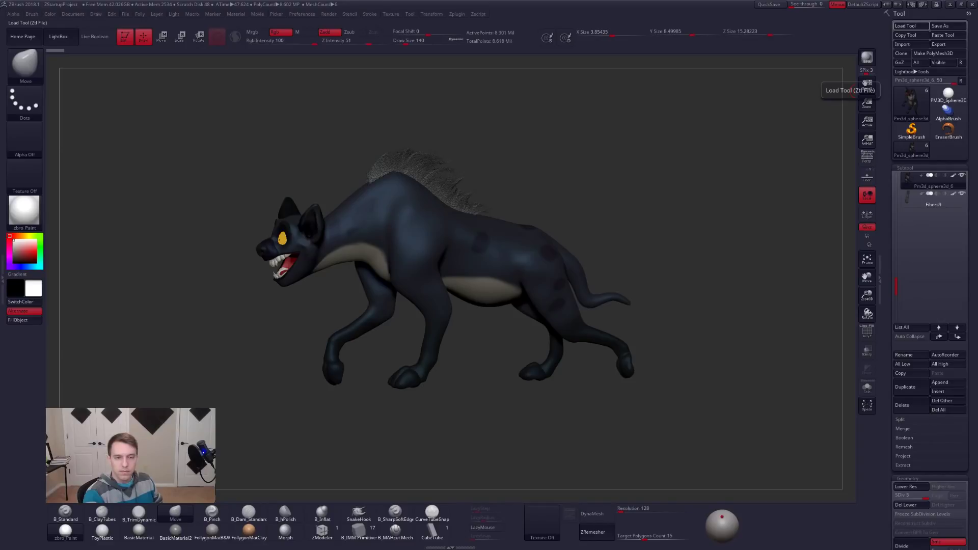
Load the KIP_Esteban tool and measure the character's height from head to feet with a straight transpose line
{"action": "left_click_drag", "start_coordinate": [270, 235], "coordinate": [412, 234], "text": "alt"}
{"action": "left_click_drag", "start_coordinate": [488, 234], "coordinate": [615, 340], "text": "alt"}
{"action": "key", "text": "w"}
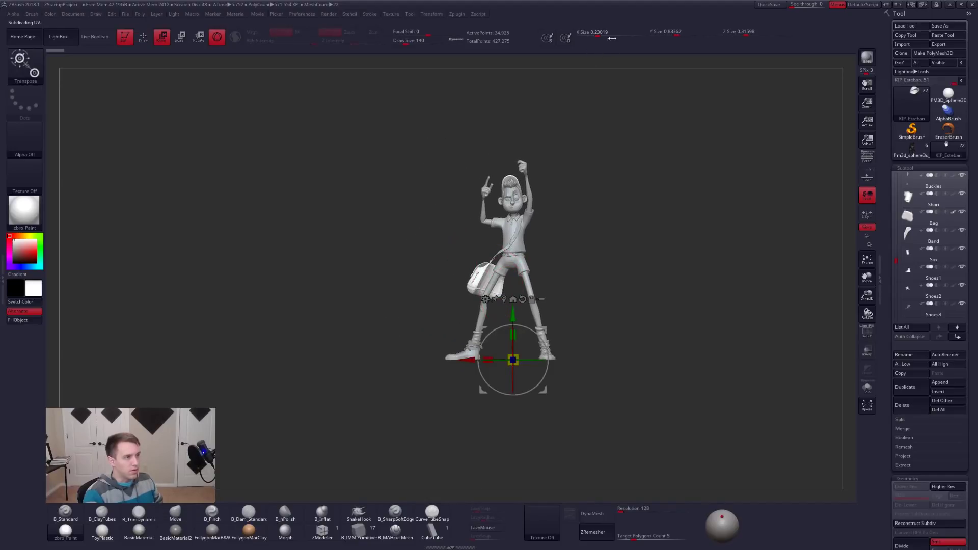
{"action": "left_click", "coordinate": [217, 37]}
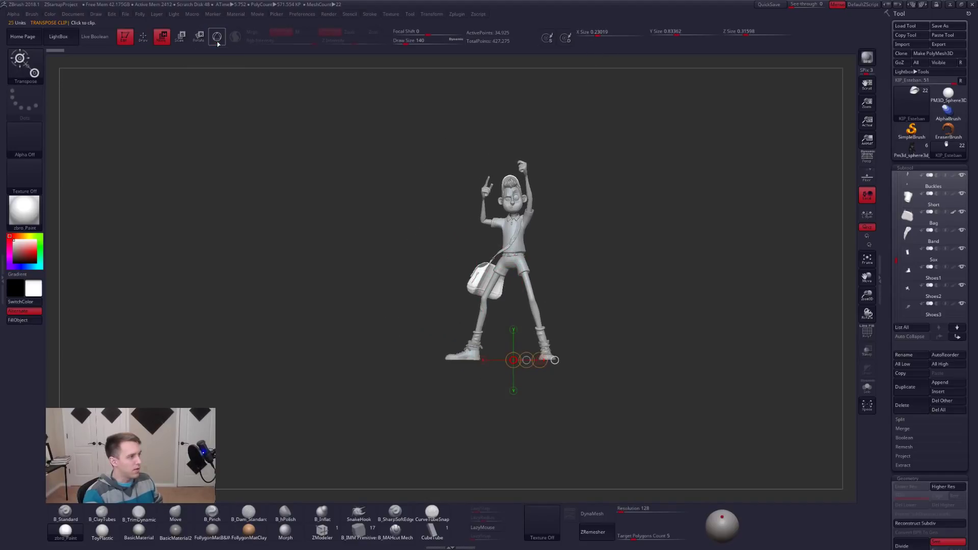
{"action": "left_click", "coordinate": [518, 218]}
{"action": "left_click_drag", "start_coordinate": [513, 177], "coordinate": [513, 372]}
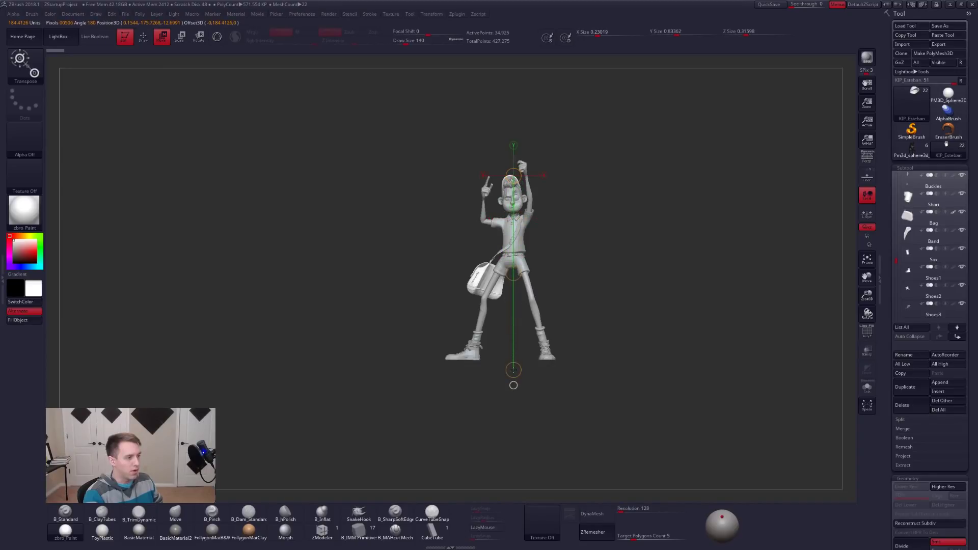
{"action": "mouse_move", "coordinate": [539, 311]}
{"action": "right_mouse_down", "text": "ctrl"}
{"action": "mouse_move", "coordinate": [542, 354]}
{"action": "mouse_move", "coordinate": [560, 316]}
{"action": "right_mouse_up", "text": "ctrl"}
{"action": "key", "text": "q"}
Check the export scale and offset settings of the KIP_Esteban tool
{"action": "left_click_drag", "start_coordinate": [895, 202], "coordinate": [896, 175]}
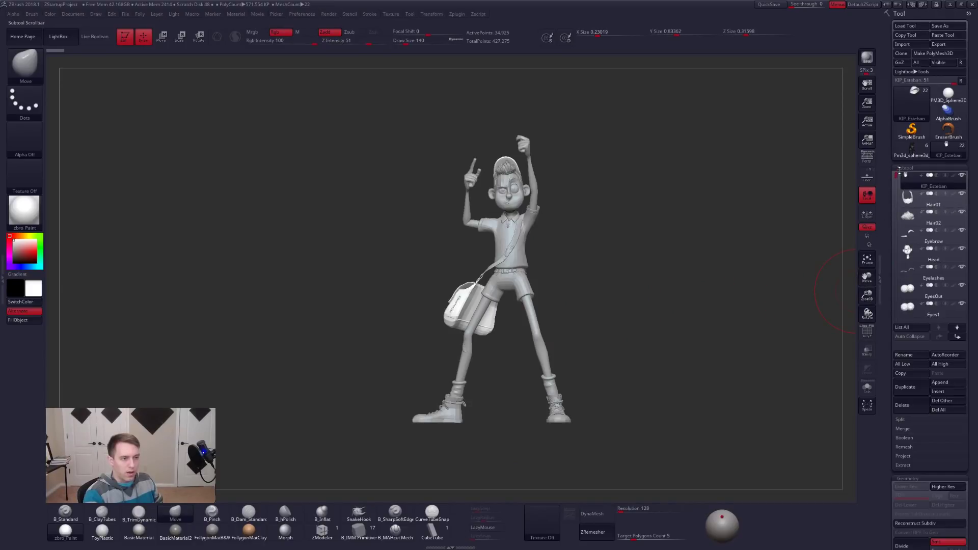
{"action": "left_click_drag", "start_coordinate": [888, 231], "coordinate": [898, 113]}
{"action": "left_click", "coordinate": [904, 275]}
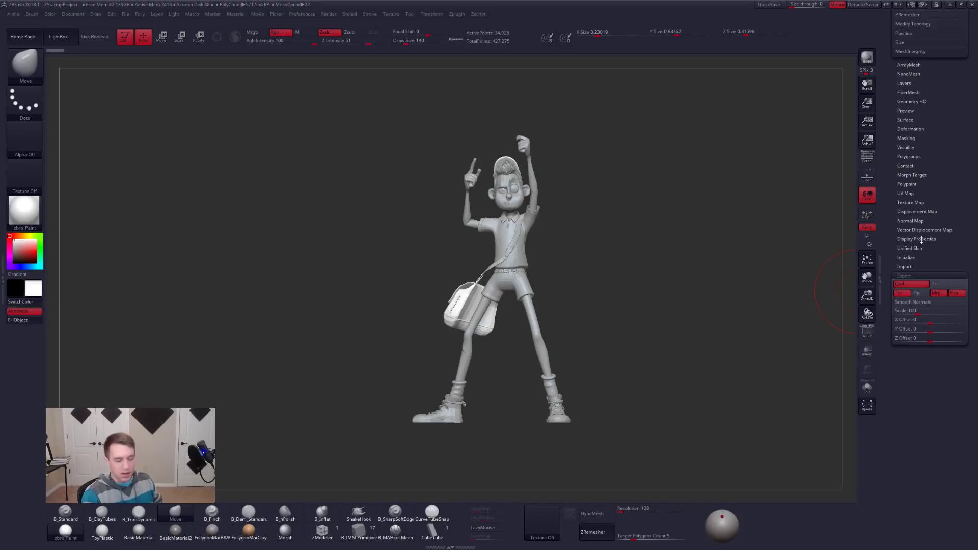
{"action": "left_click", "coordinate": [911, 275]}
{"action": "left_click_drag", "start_coordinate": [934, 149], "coordinate": [899, 264]}
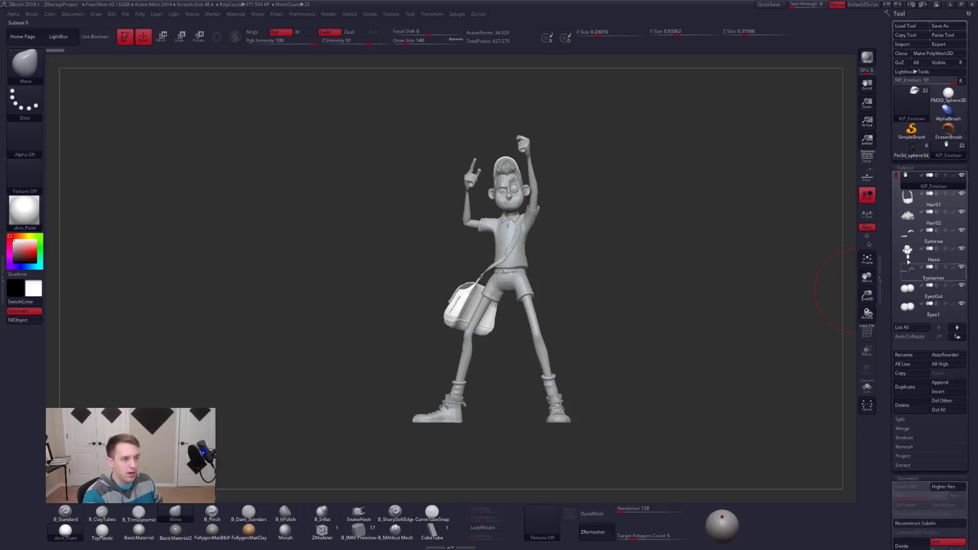
{"action": "mouse_move", "coordinate": [917, 150]}
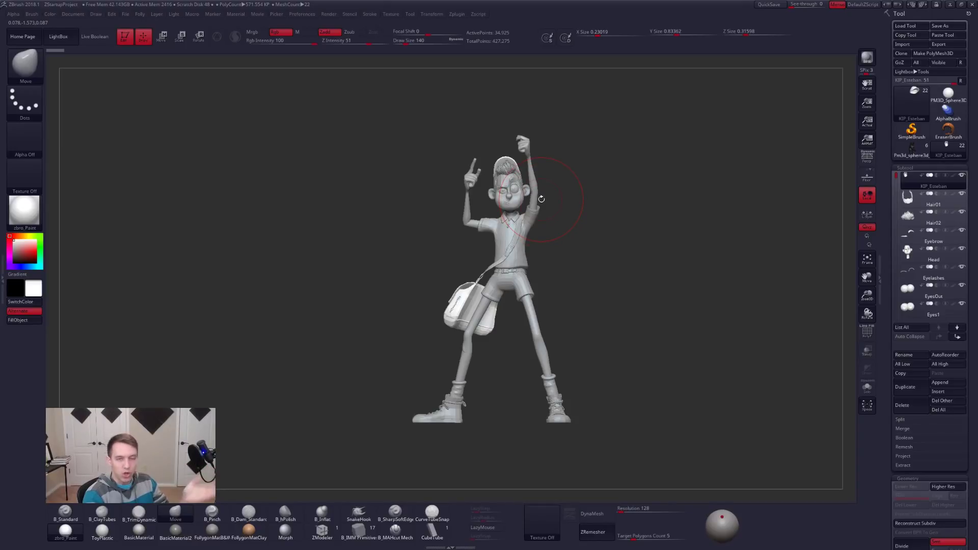
Measure diagonally from the character's upper body past the bag with a transpose line, and return to Draw mode
{"action": "key", "text": "w"}
{"action": "left_click_drag", "start_coordinate": [493, 216], "coordinate": [345, 323]}
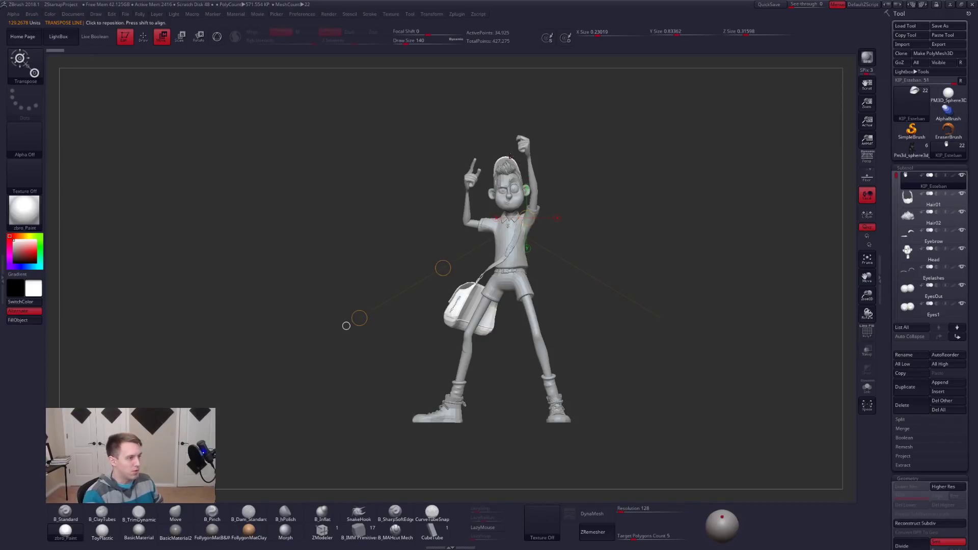
{"action": "key", "text": "q"}
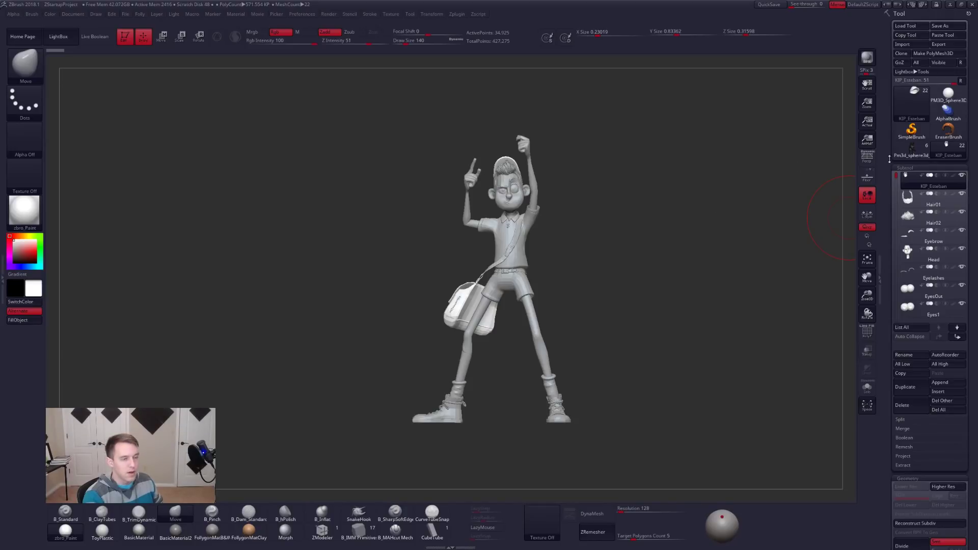
Switch back to the hyena tool, frame the model in a three-quarter view and select the Move brush
{"action": "left_click", "coordinate": [912, 150]}
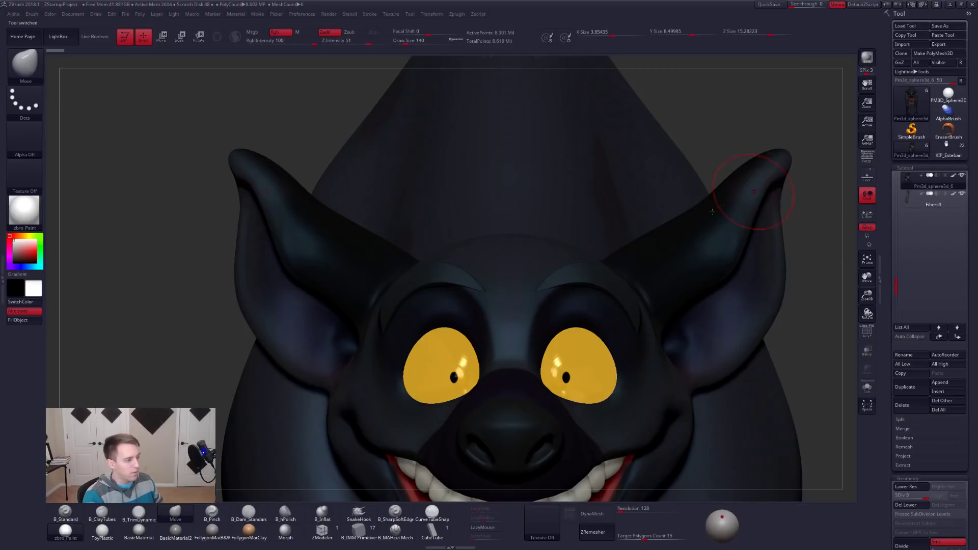
{"action": "key", "text": "f"}
{"action": "right_click_drag", "start_coordinate": [687, 211], "coordinate": [586, 211]}
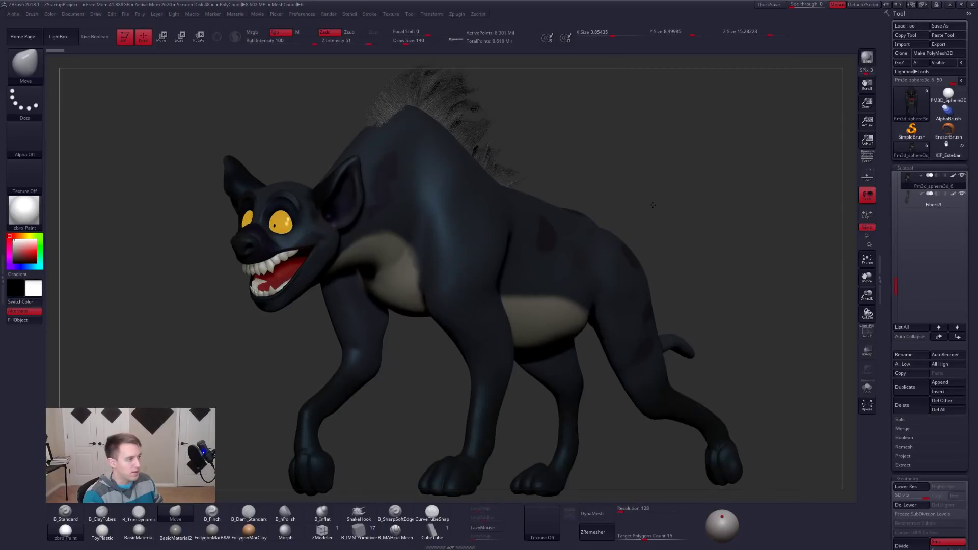
{"action": "right_click_drag", "start_coordinate": [680, 237], "coordinate": [681, 205], "text": "ctrl"}
{"action": "key", "text": "ctrl+shift+f"}
{"action": "right_click_drag", "start_coordinate": [648, 172], "coordinate": [670, 165], "text": "alt"}
{"action": "key", "text": "ctrl+shift+f"}
{"action": "key", "text": "b"}
{"action": "key", "text": "m"}
{"action": "key", "text": "v"}
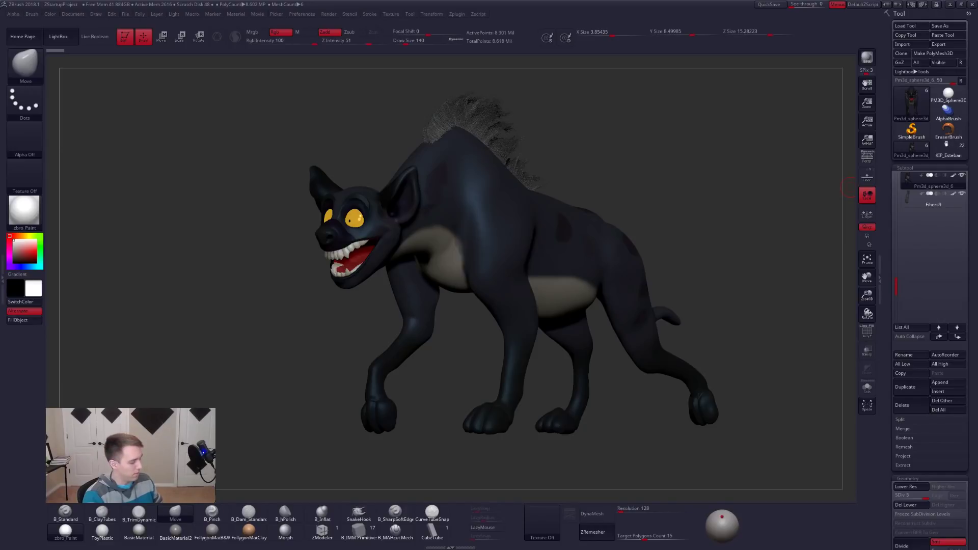
Rename the hyena's first subtool, the eyes, as TheBabou
{"action": "left_click", "coordinate": [890, 190]}
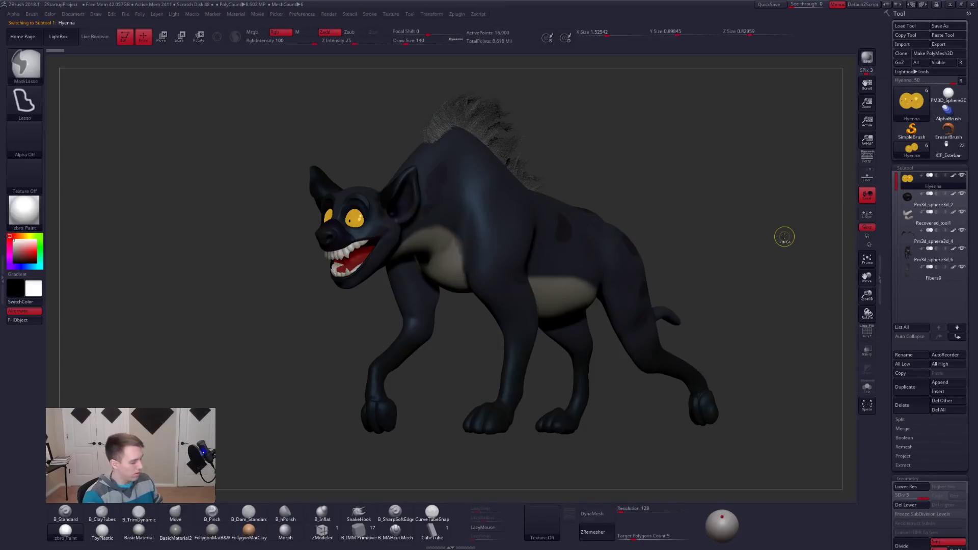
{"action": "key", "text": "ctrl+r"}
{"action": "type", "text": "TheBabou"}
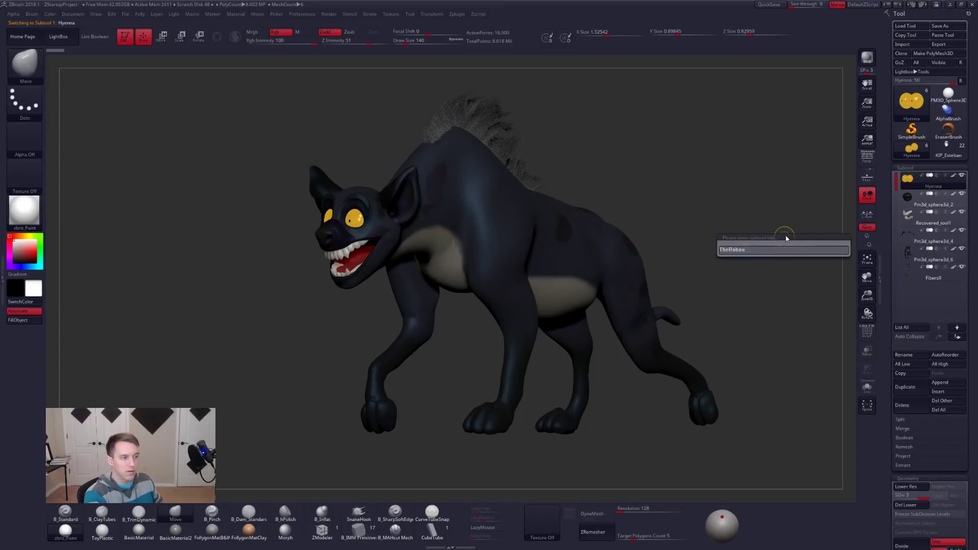
{"action": "key", "text": "Return"}
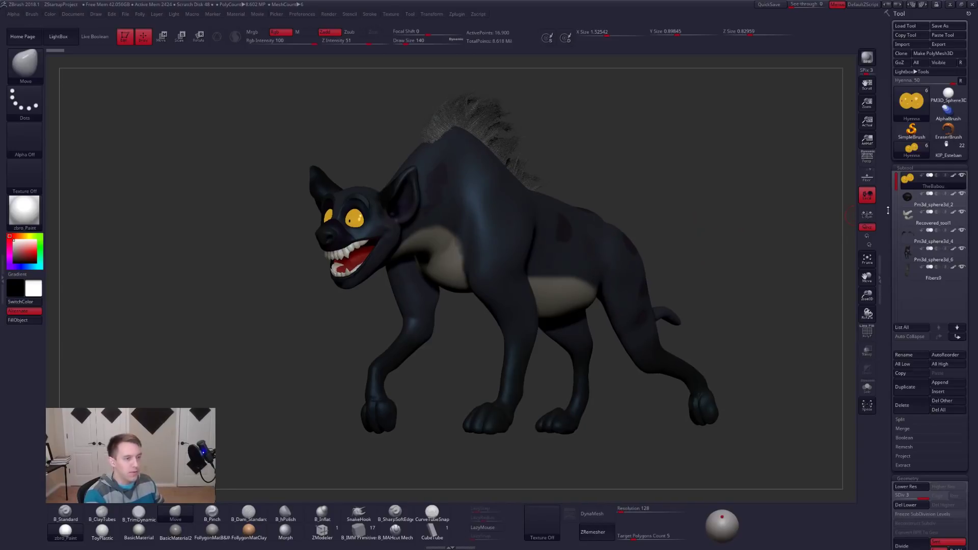
Turn off polypaint on all hyena subtools and apply the FolygonMatB&P material
{"action": "left_click", "coordinate": [954, 177], "text": "shift"}
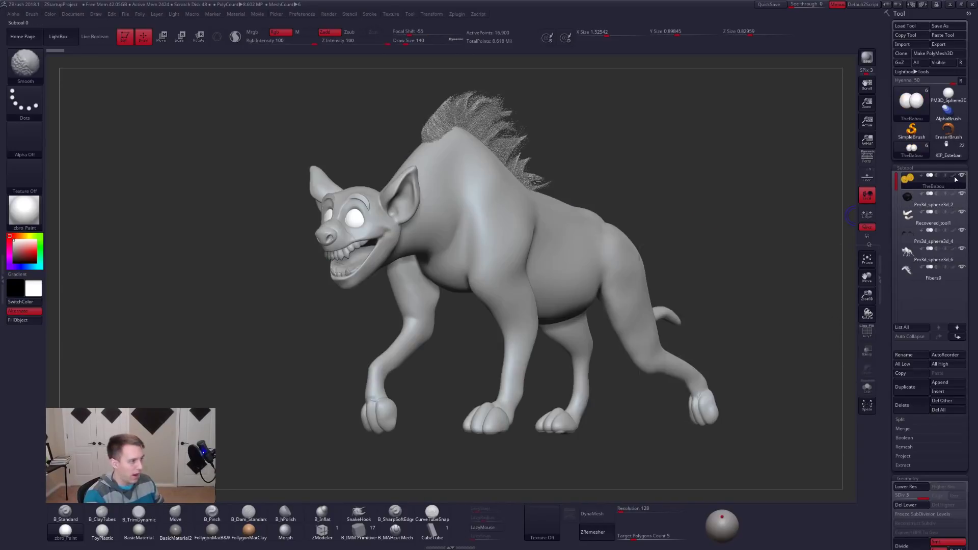
{"action": "left_click", "coordinate": [214, 532]}
{"action": "key", "text": "XF86AudioLowerVolume"}
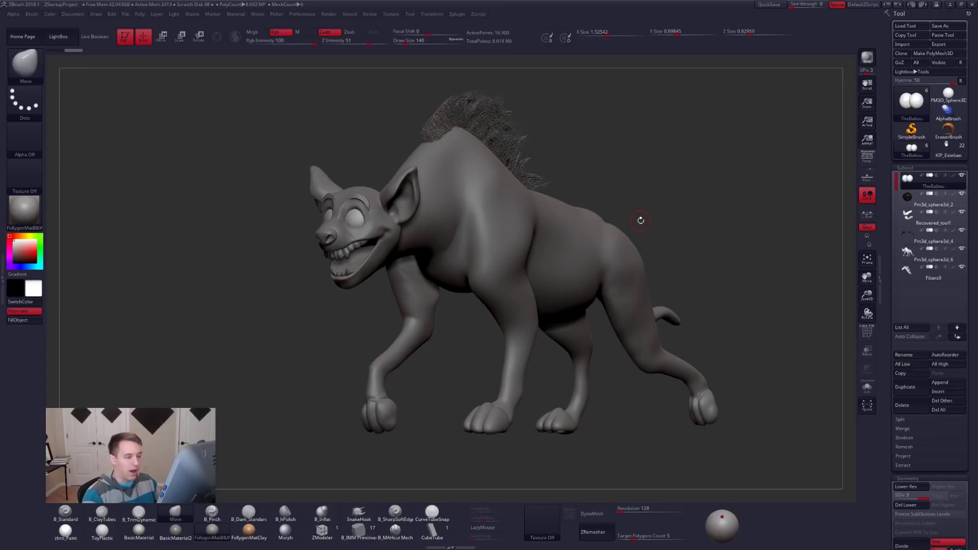
{"action": "left_click_drag", "start_coordinate": [692, 283], "coordinate": [604, 356]}
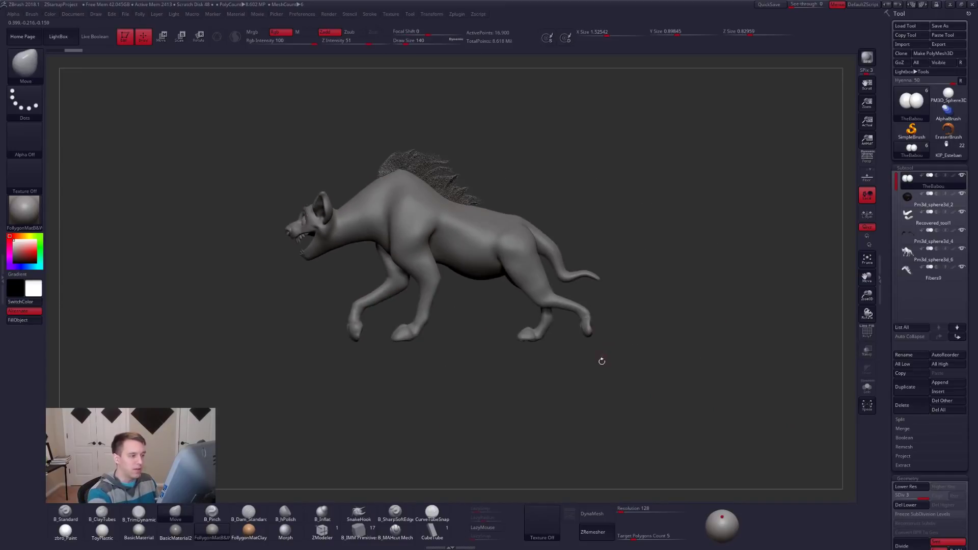
{"action": "left_click_drag", "start_coordinate": [616, 389], "coordinate": [689, 431], "text": "alt"}
{"action": "key", "text": "ctrl+shift+f"}
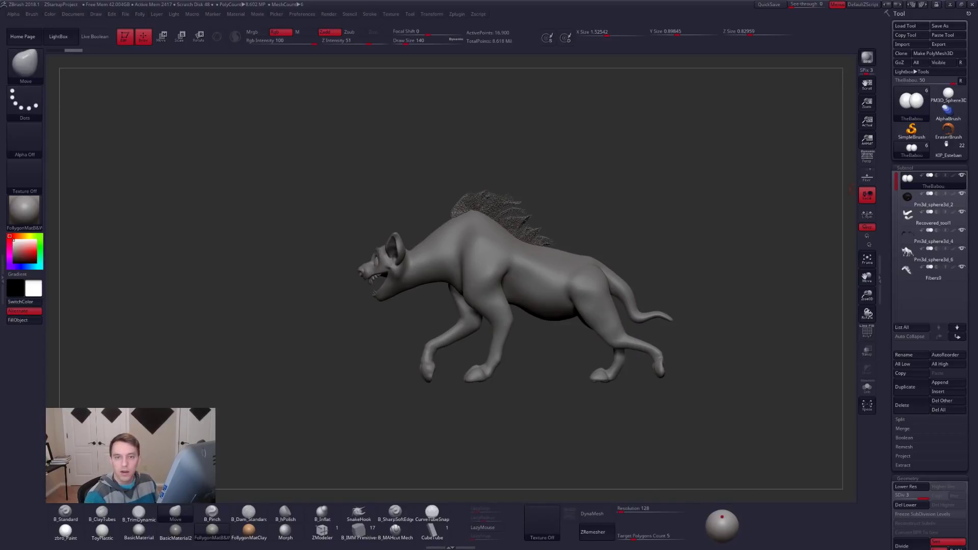
Switch to the browser and examine the "hyena lion king" image results for references, enlarging the running hyena picture
{"action": "left_click_drag", "start_coordinate": [977, 104], "coordinate": [792, 157]}
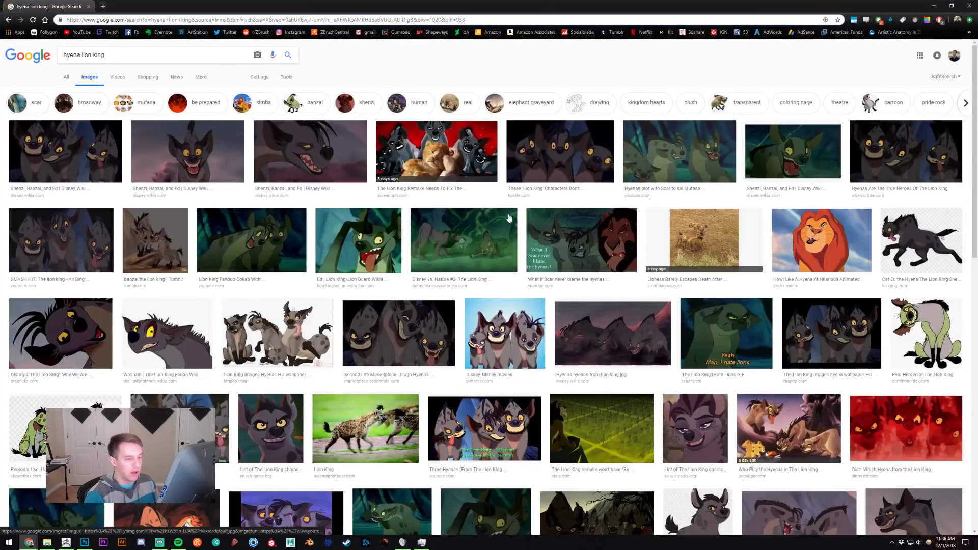
{"action": "left_click", "coordinate": [912, 239]}
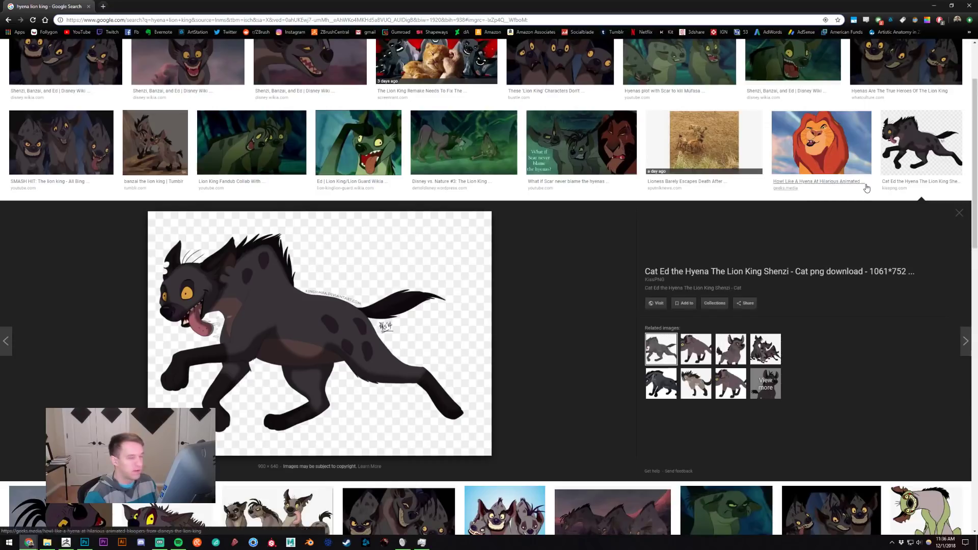
{"action": "key", "text": "Escape"}
{"action": "scroll", "coordinate": [584, 239], "scroll_direction": "down", "scroll_amount": 2}
{"action": "scroll", "coordinate": [585, 240], "scroll_direction": "down", "scroll_amount": 2}
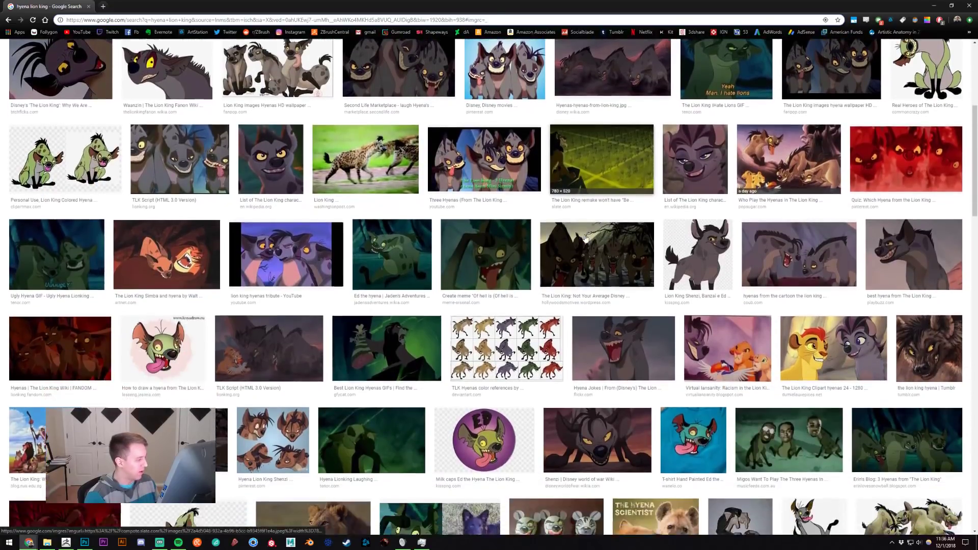
{"action": "scroll", "coordinate": [599, 234], "scroll_direction": "down", "scroll_amount": 2}
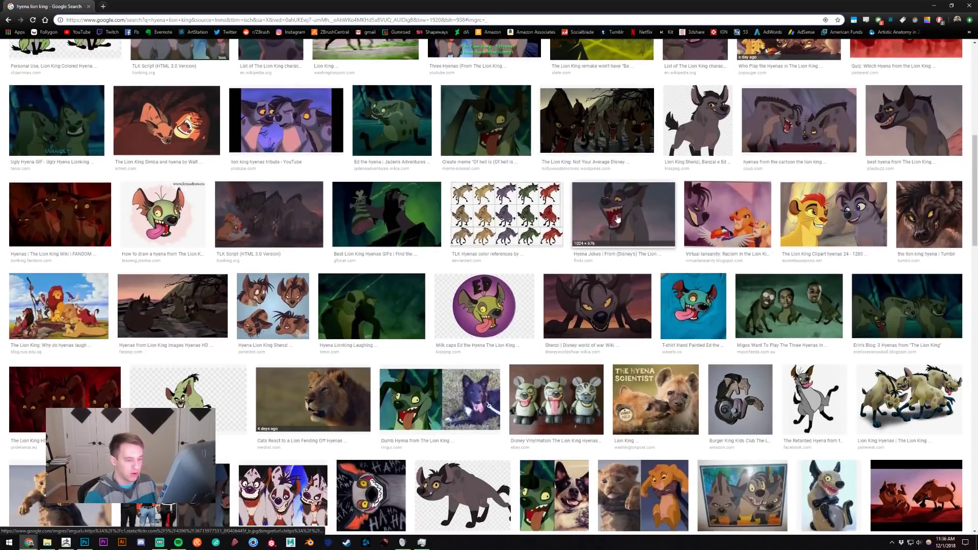
{"action": "scroll", "coordinate": [614, 224], "scroll_direction": "down", "scroll_amount": 2}
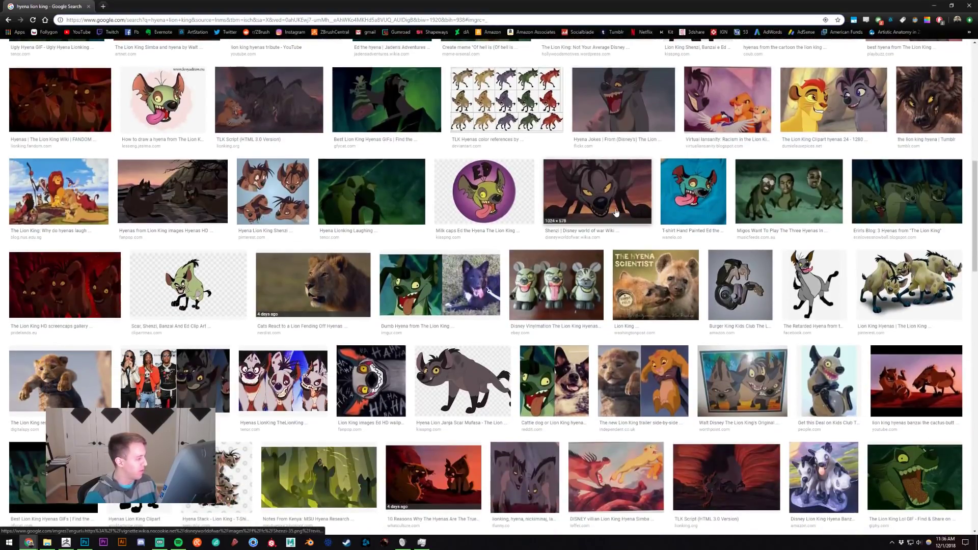
{"action": "scroll", "coordinate": [616, 212], "scroll_direction": "up", "scroll_amount": 8}
{"action": "scroll", "coordinate": [598, 211], "scroll_direction": "up", "scroll_amount": 1}
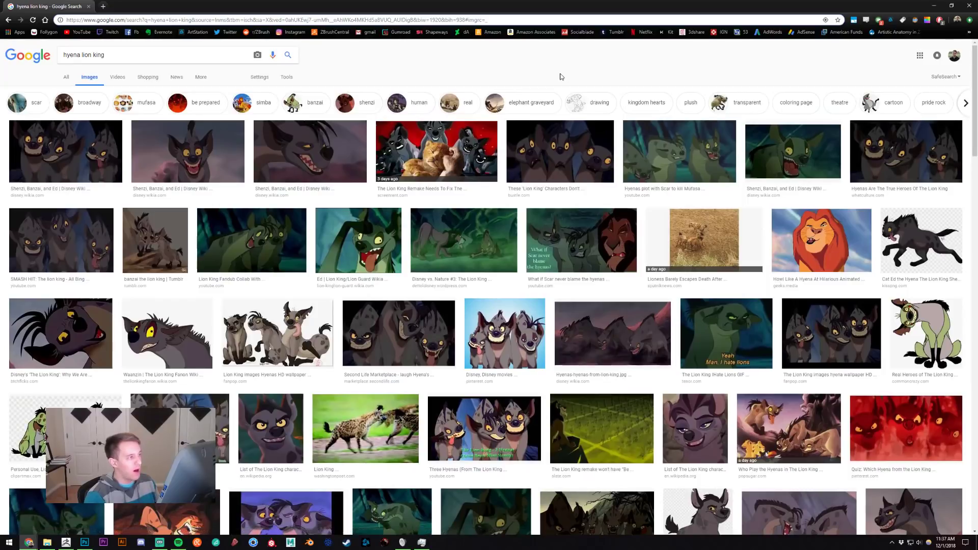
{"action": "left_click_drag", "start_coordinate": [46, 5], "coordinate": [977, 5]}
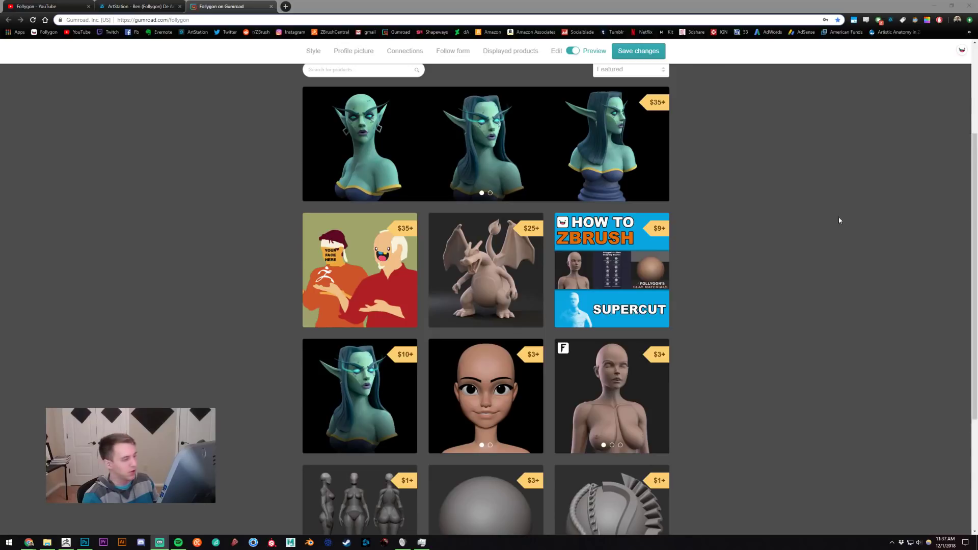
Switch back to ZBrush and hide the Fibers9 mane subtool
{"action": "left_click", "coordinate": [65, 542]}
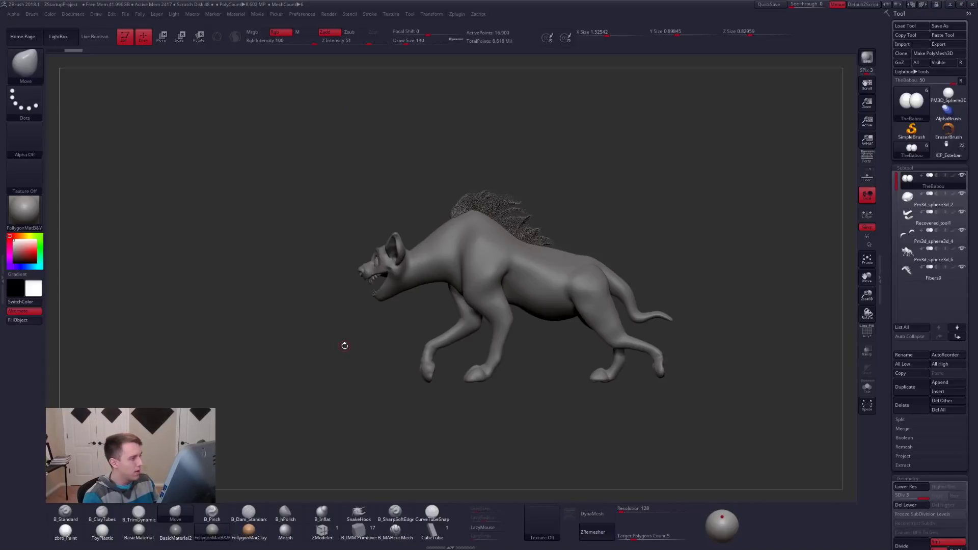
{"action": "right_click_drag", "start_coordinate": [458, 254], "coordinate": [476, 256], "text": "ctrl"}
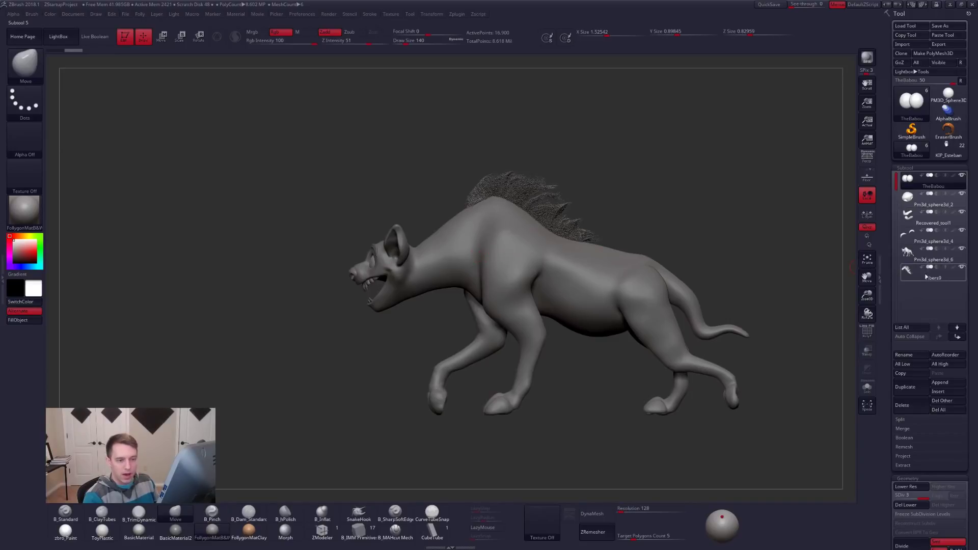
{"action": "left_click", "coordinate": [962, 267]}
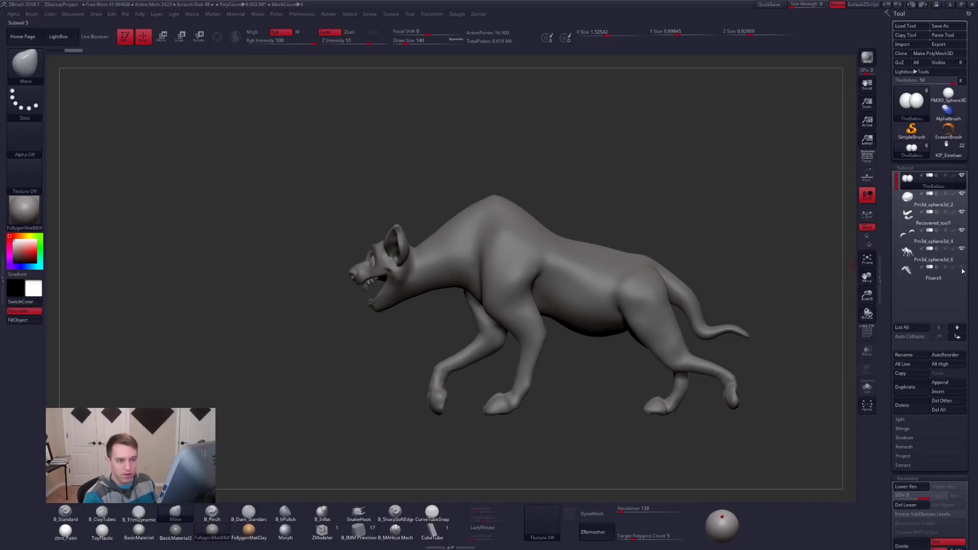
Select the hyena body subtool Pm3d_sphere3d_6 and lower it to subdivision level 1
{"action": "left_click", "coordinate": [919, 258]}
{"action": "key", "text": "shift+f"}
{"action": "key", "text": "shift+f"}
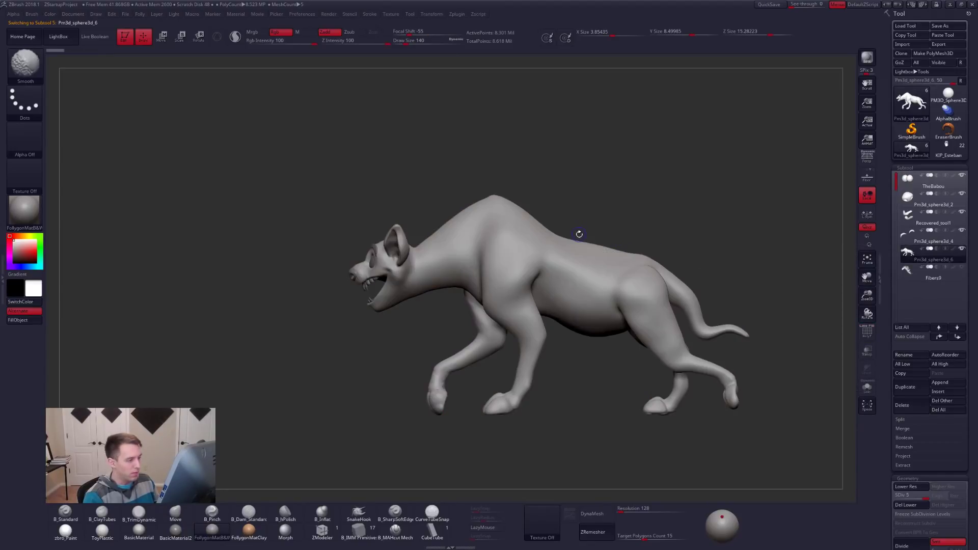
{"action": "key", "text": "shift+d"}
{"action": "key", "text": "shift+d"}
{"action": "key", "text": "shift+d"}
{"action": "key", "text": "shift+d"}
Run SubTool Master's Low Res Visible to set all visible subtools to their lowest subdivision level
{"action": "key", "text": "ctrl+shift+f"}
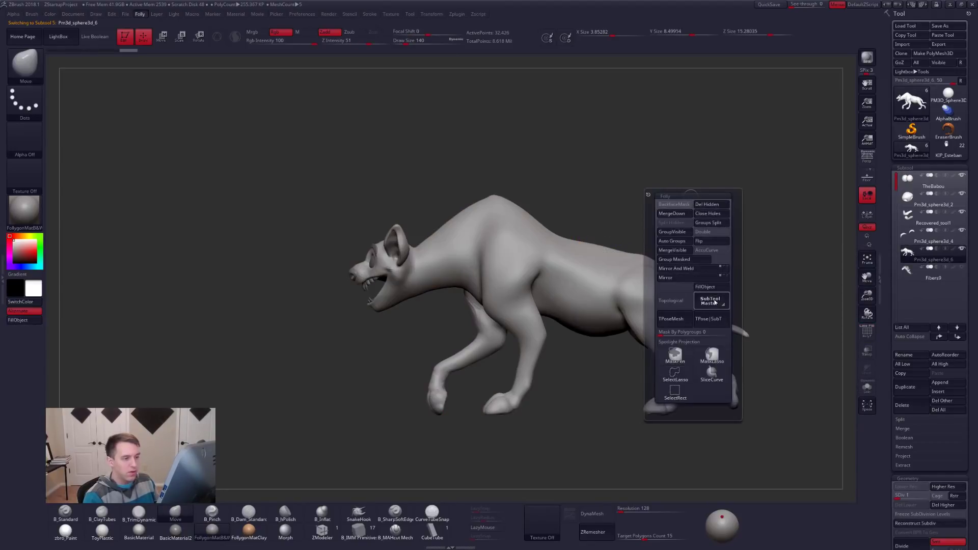
{"action": "left_click", "coordinate": [711, 301]}
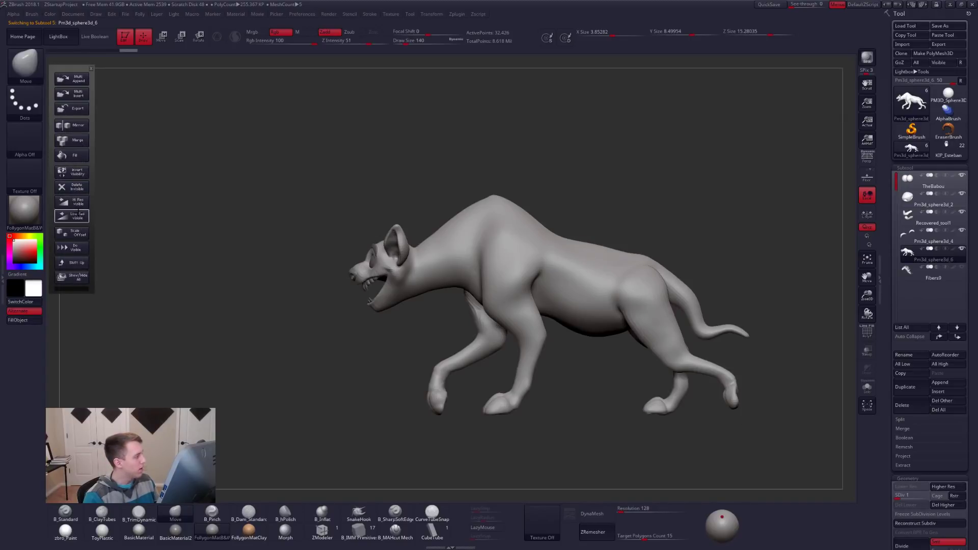
{"action": "left_click", "coordinate": [74, 215]}
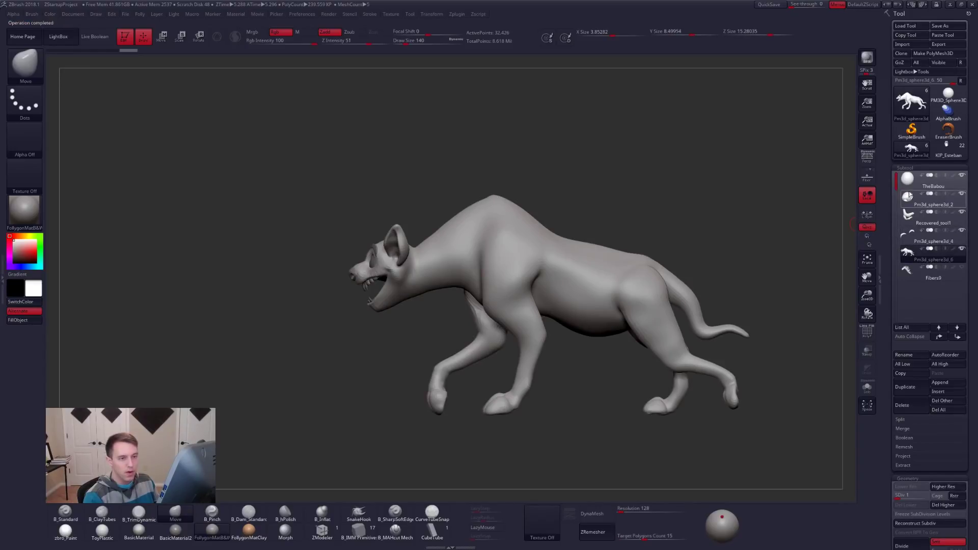
{"action": "key", "text": "ctrl+shift"}
{"action": "key", "text": "ctrl+shift+f"}
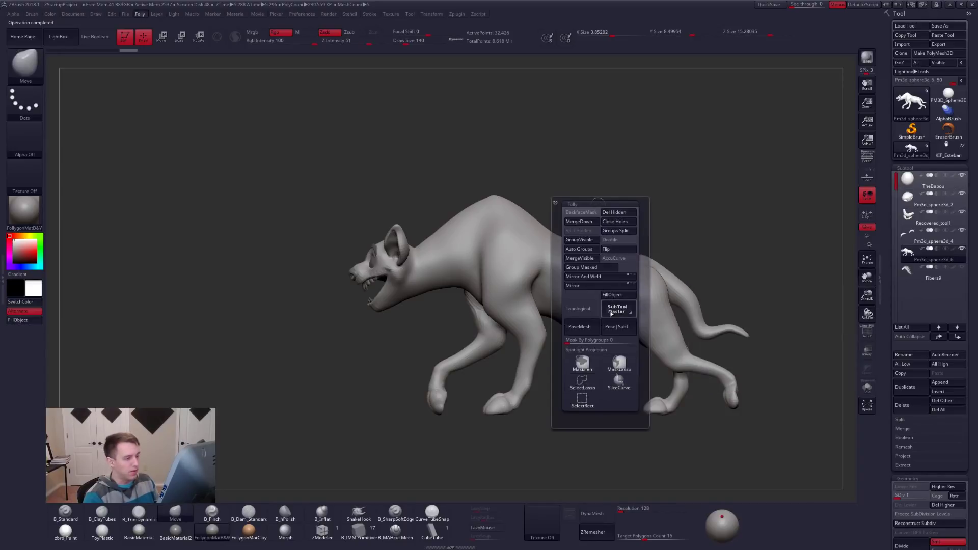
{"action": "left_click", "coordinate": [456, 15]}
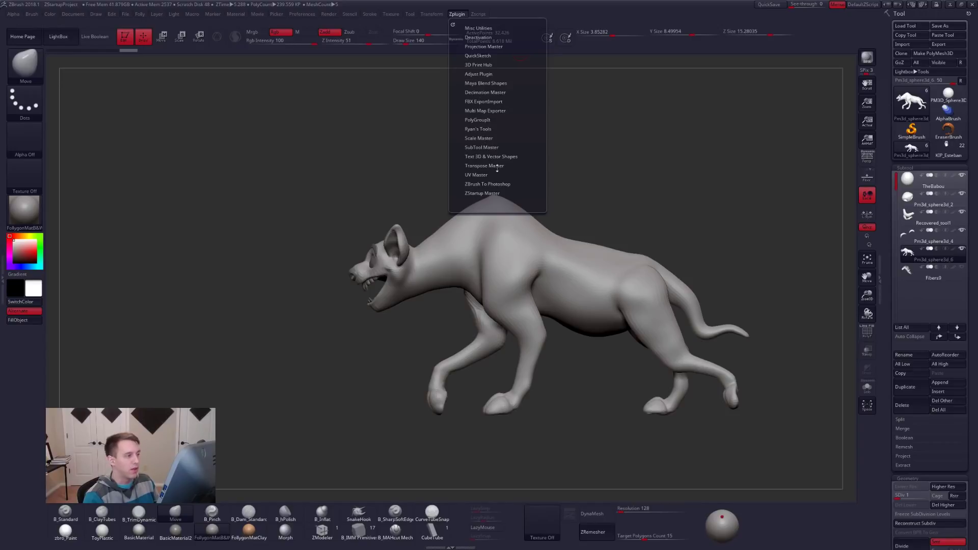
{"action": "left_click", "coordinate": [487, 147]}
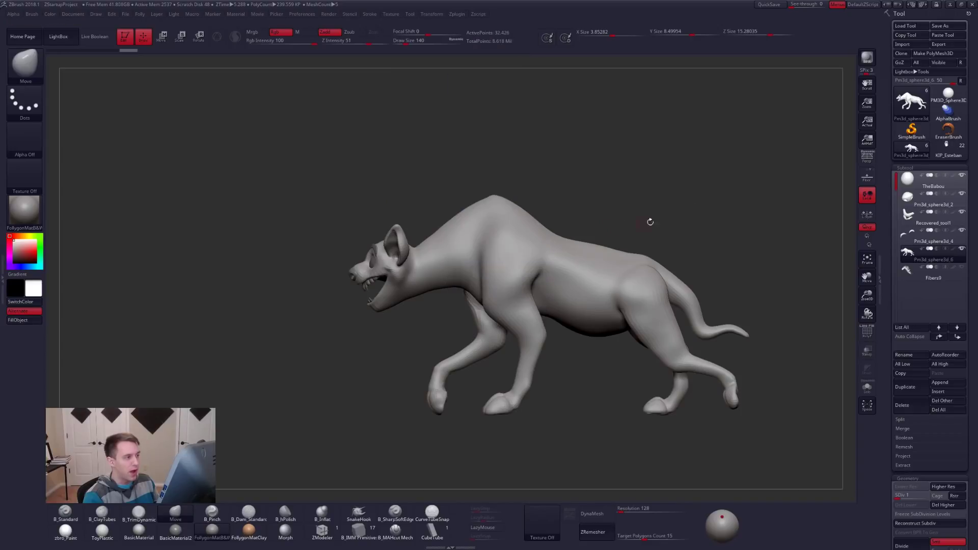
Turn on perspective and turn the hyena from the side to a straight front view
{"action": "key", "text": "ctrl+f"}
{"action": "right_click_drag", "start_coordinate": [476, 249], "coordinate": [713, 214]}
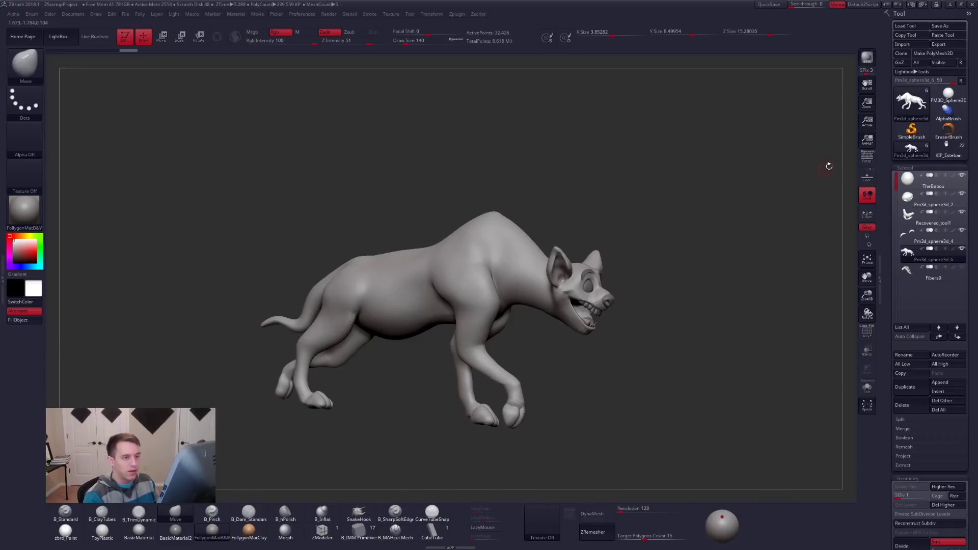
{"action": "left_click", "coordinate": [872, 161]}
{"action": "key", "text": "shift+f"}
{"action": "key", "text": "shift+f"}
{"action": "mouse_move", "coordinate": [630, 310]}
{"action": "right_mouse_down"}
{"action": "mouse_move", "coordinate": [609, 344]}
{"action": "mouse_move", "coordinate": [589, 338]}
{"action": "right_mouse_up"}
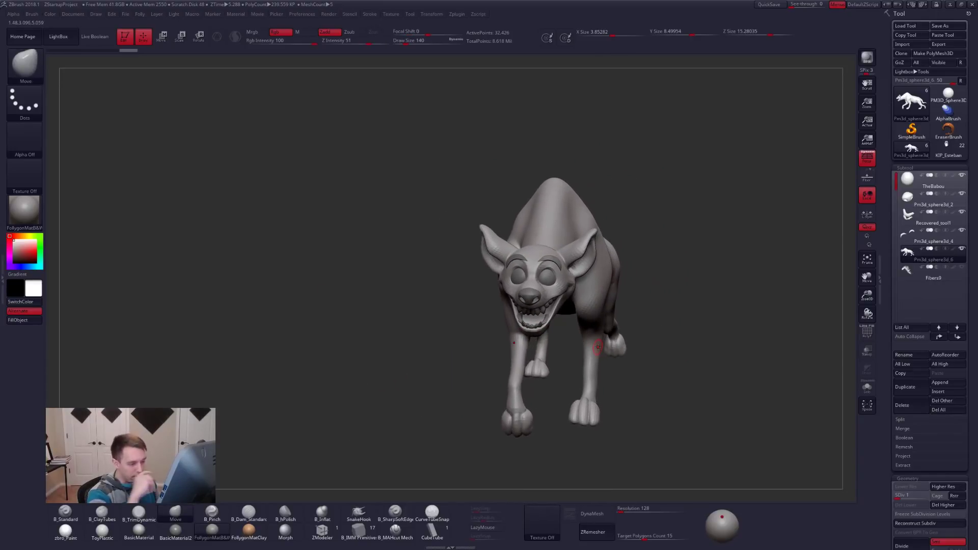
{"action": "mouse_move", "coordinate": [586, 382]}
{"action": "right_mouse_down", "text": "shift"}
{"action": "mouse_move", "coordinate": [601, 386]}
{"action": "mouse_move", "coordinate": [569, 367]}
{"action": "right_mouse_up", "text": "shift"}
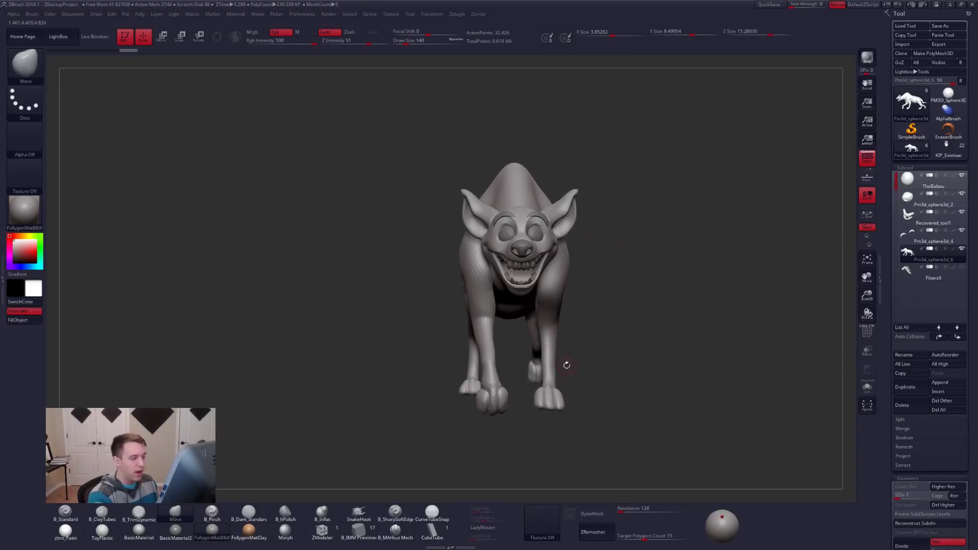
Check the smaller subtools by selecting Pm3d_sphere3d_4, Recovered_tool1, Pm3d_sphere3d_2 and TheBabou one after another
{"action": "left_click", "coordinate": [931, 237]}
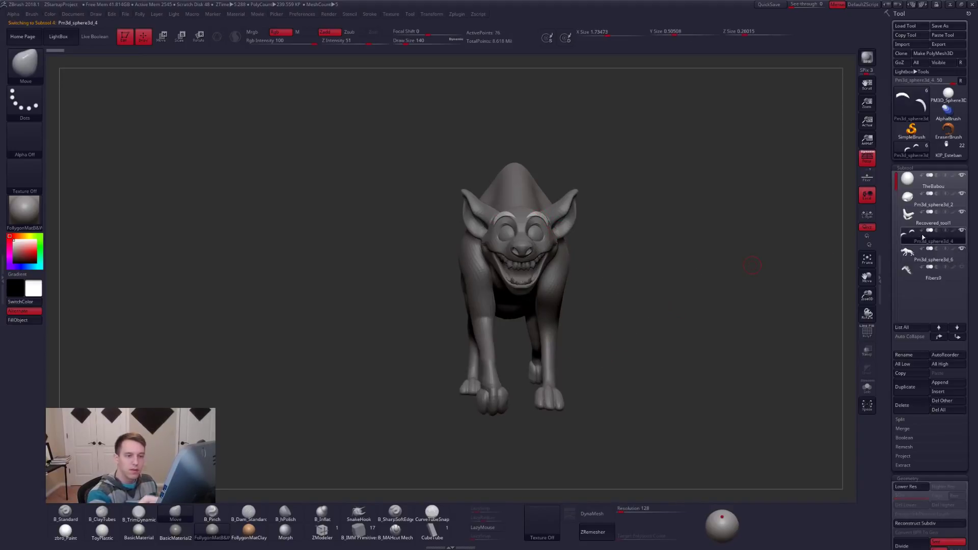
{"action": "left_click", "coordinate": [533, 246], "text": "alt"}
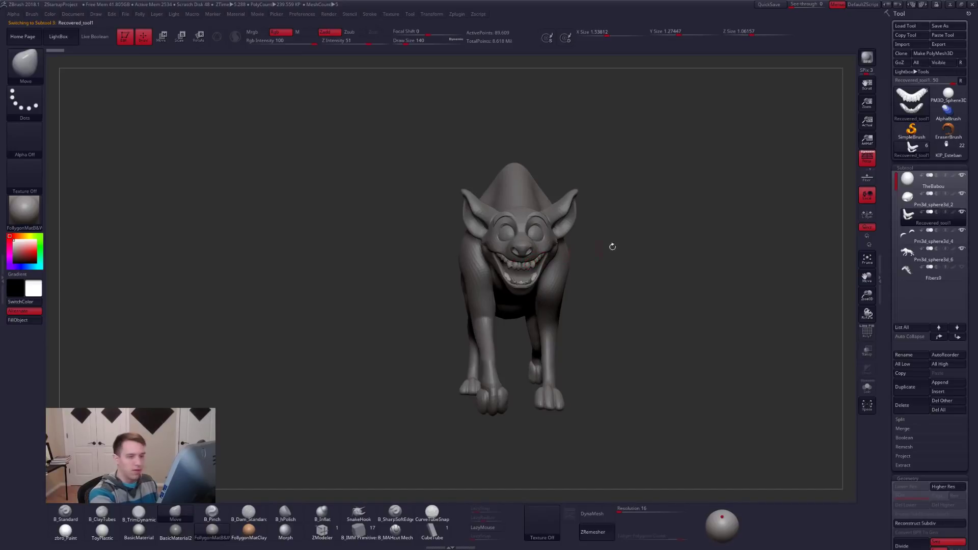
{"action": "left_click", "coordinate": [917, 199]}
{"action": "key", "text": "alt+Up"}
{"action": "left_click_drag", "start_coordinate": [540, 265], "coordinate": [676, 426]}
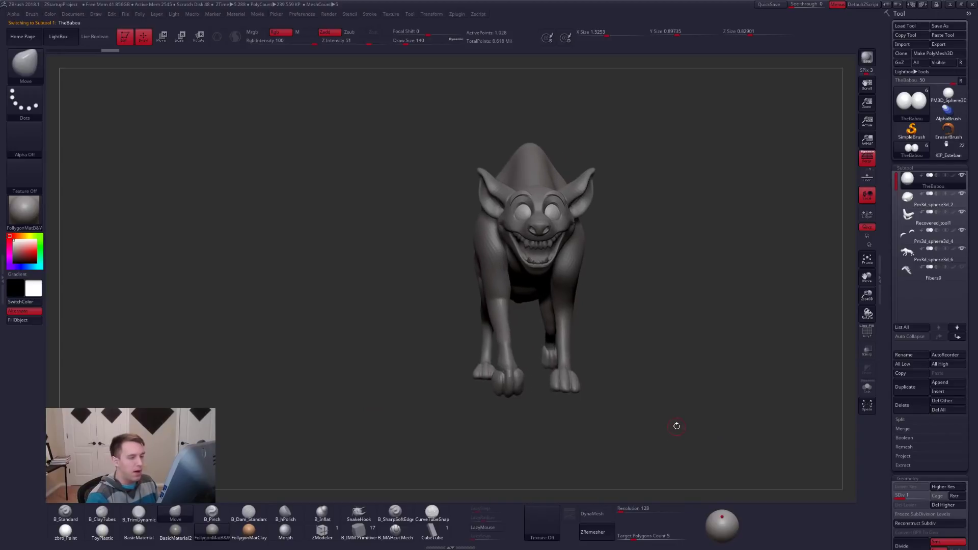
Turn off perspective and make the hyena body Pm3d_sphere3d_6 the active subtool
{"action": "left_click", "coordinate": [867, 159]}
{"action": "left_click_drag", "start_coordinate": [718, 400], "coordinate": [696, 406]}
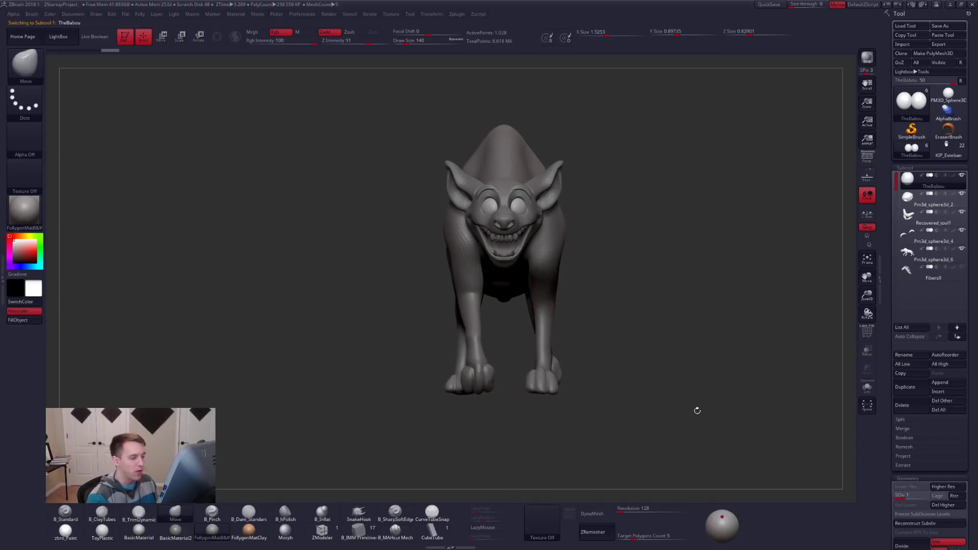
{"action": "left_click_drag", "start_coordinate": [577, 383], "coordinate": [548, 296], "text": "alt"}
{"action": "left_click", "coordinate": [558, 296], "text": "alt"}
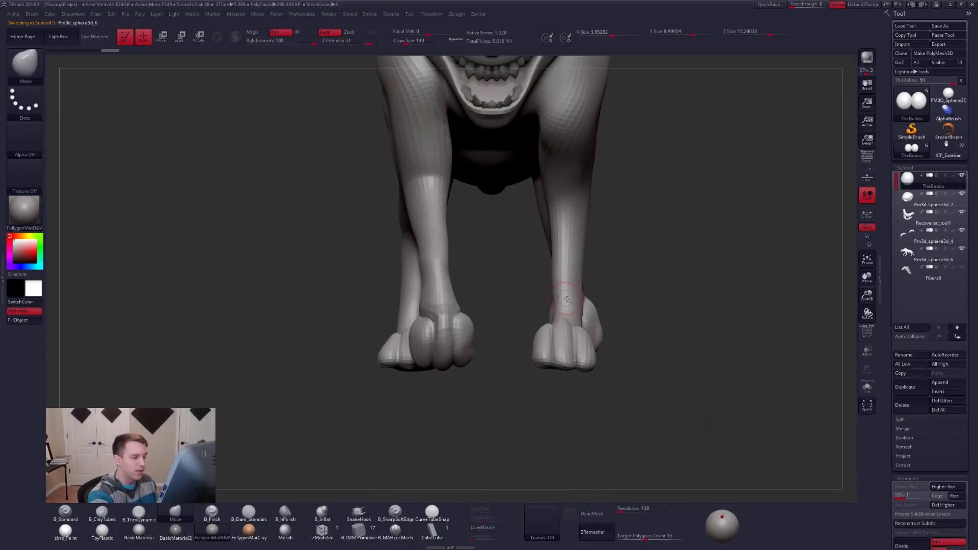
Try lasso-masking around the raised front paw, clear the mask, and view the body from the side
{"action": "key", "text": "ctrl"}
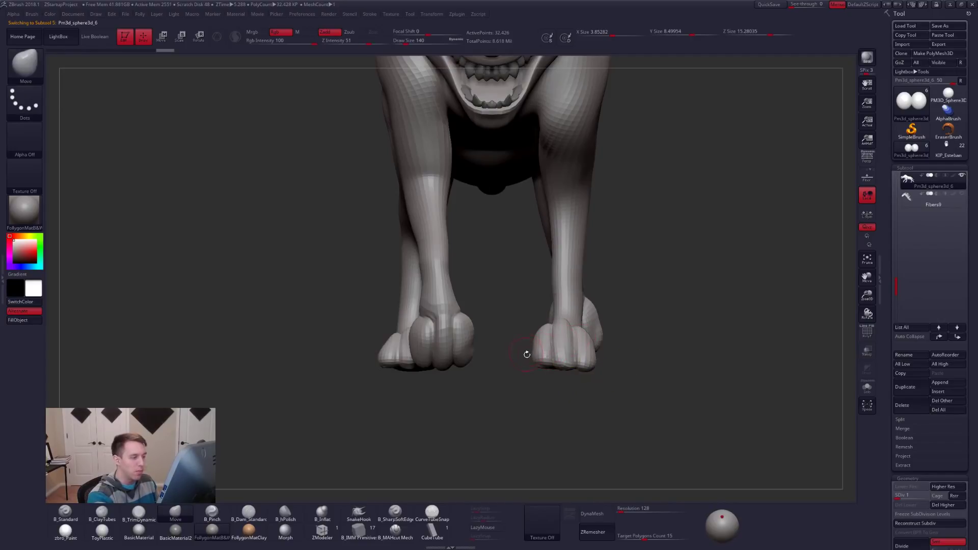
{"action": "left_click_drag", "start_coordinate": [525, 351], "coordinate": [522, 328]}
{"action": "key", "text": "ctrl"}
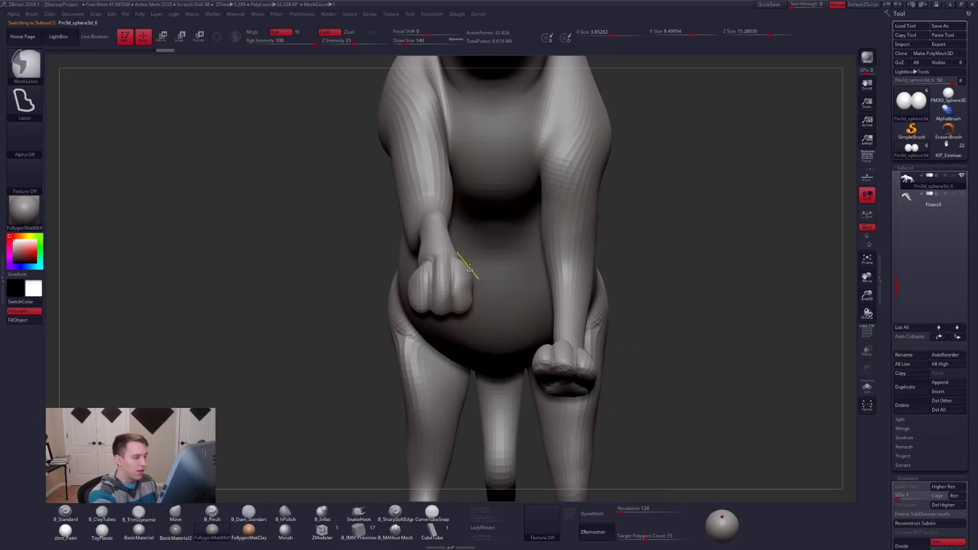
{"action": "left_click_drag", "start_coordinate": [469, 309], "coordinate": [460, 317], "text": "ctrl"}
{"action": "left_click_drag", "start_coordinate": [641, 301], "coordinate": [649, 307], "text": "ctrl"}
{"action": "mouse_move", "coordinate": [499, 352]}
{"action": "right_mouse_down", "text": "alt"}
{"action": "mouse_move", "coordinate": [513, 370]}
{"action": "mouse_move", "coordinate": [486, 413]}
{"action": "mouse_move", "coordinate": [505, 325]}
{"action": "right_mouse_up", "text": "alt"}
{"action": "mouse_move", "coordinate": [498, 258]}
{"action": "right_mouse_down"}
{"action": "mouse_move", "coordinate": [483, 300]}
{"action": "mouse_move", "coordinate": [502, 360]}
{"action": "mouse_move", "coordinate": [589, 383]}
{"action": "mouse_move", "coordinate": [591, 356]}
{"action": "mouse_move", "coordinate": [613, 350]}
{"action": "mouse_move", "coordinate": [657, 372]}
{"action": "mouse_move", "coordinate": [650, 412]}
{"action": "right_mouse_up"}
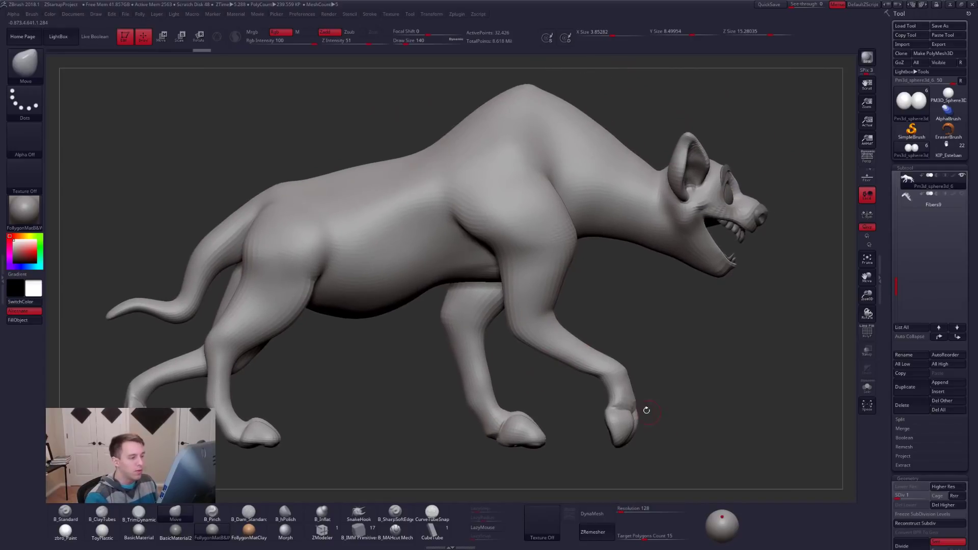
Set the Move brush's draw size to 350 and raise the hyena body to subdivision level 4
{"action": "key", "text": "space"}
{"action": "left_click_drag", "start_coordinate": [552, 254], "coordinate": [559, 253]}
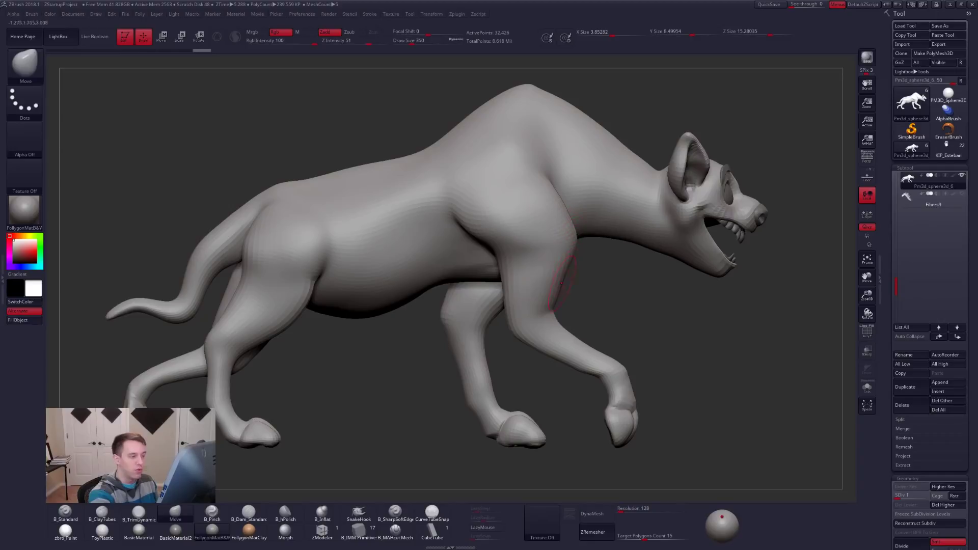
{"action": "key", "text": "ctrl+d"}
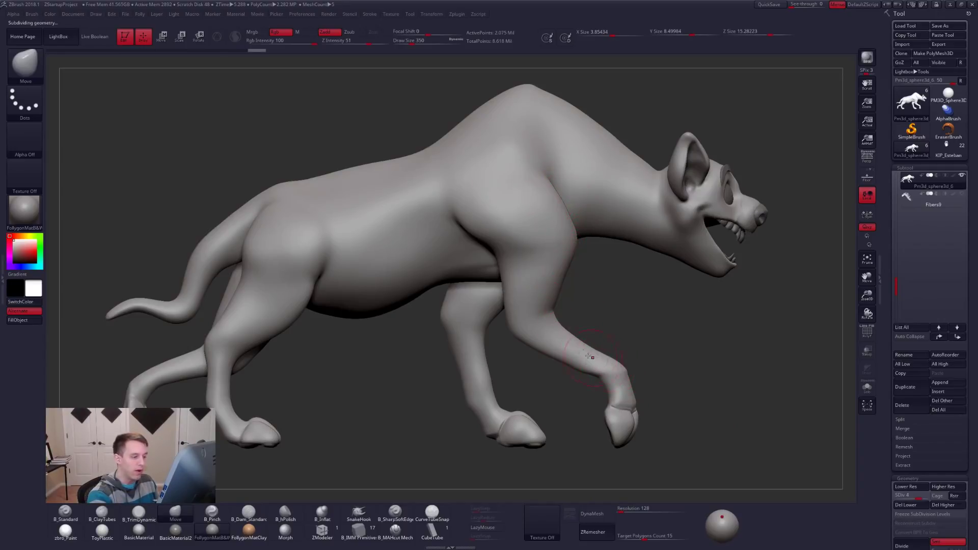
{"action": "right_click_drag", "start_coordinate": [612, 385], "coordinate": [571, 375], "text": "ctrl"}
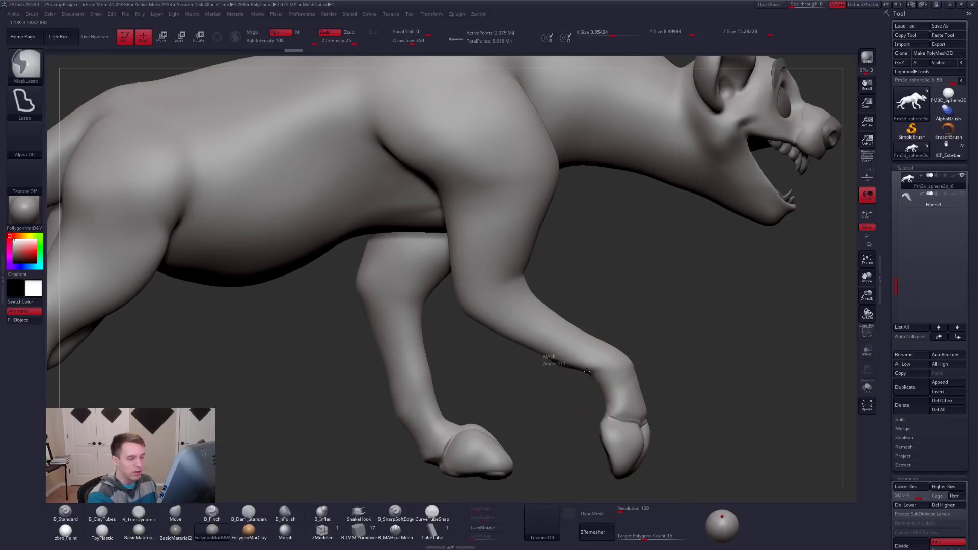
Lower the hyena body to subdivision level 1 and set the Move brush's draw size to 482
{"action": "key", "text": "shift+d"}
{"action": "key", "text": "shift+d"}
{"action": "right_click_drag", "start_coordinate": [527, 342], "coordinate": [541, 351], "text": "ctrl"}
{"action": "key", "text": "space"}
{"action": "left_click_drag", "start_coordinate": [541, 352], "coordinate": [555, 351]}
{"action": "mouse_move", "coordinate": [550, 306]}
{"action": "right_mouse_down"}
{"action": "mouse_move", "coordinate": [617, 304]}
{"action": "mouse_move", "coordinate": [584, 307]}
{"action": "right_mouse_up"}
{"action": "right_click_drag", "start_coordinate": [558, 269], "coordinate": [563, 298]}
{"action": "key", "text": "space"}
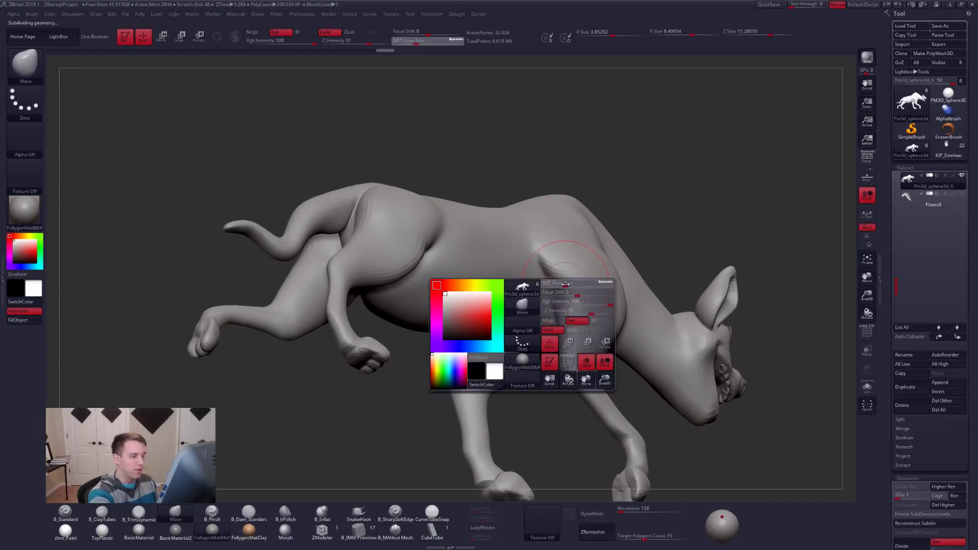
{"action": "left_click_drag", "start_coordinate": [563, 297], "coordinate": [558, 298]}
Switch to the B_ClayTubes brush and try a clay stroke on the hyena body
{"action": "key", "text": "2"}
{"action": "left_click", "coordinate": [574, 300]}
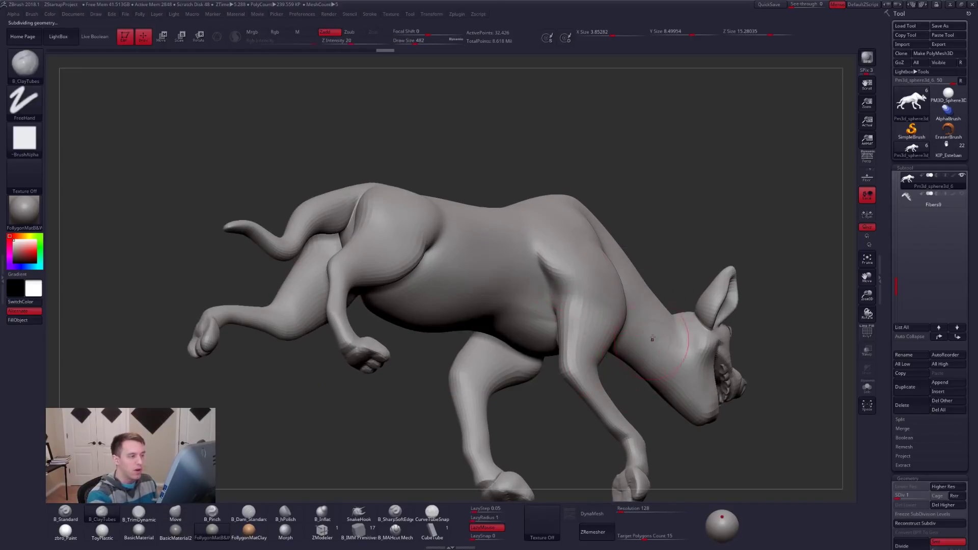
{"action": "right_click_drag", "start_coordinate": [667, 354], "coordinate": [622, 315], "text": "ctrl"}
{"action": "left_click", "coordinate": [589, 351]}
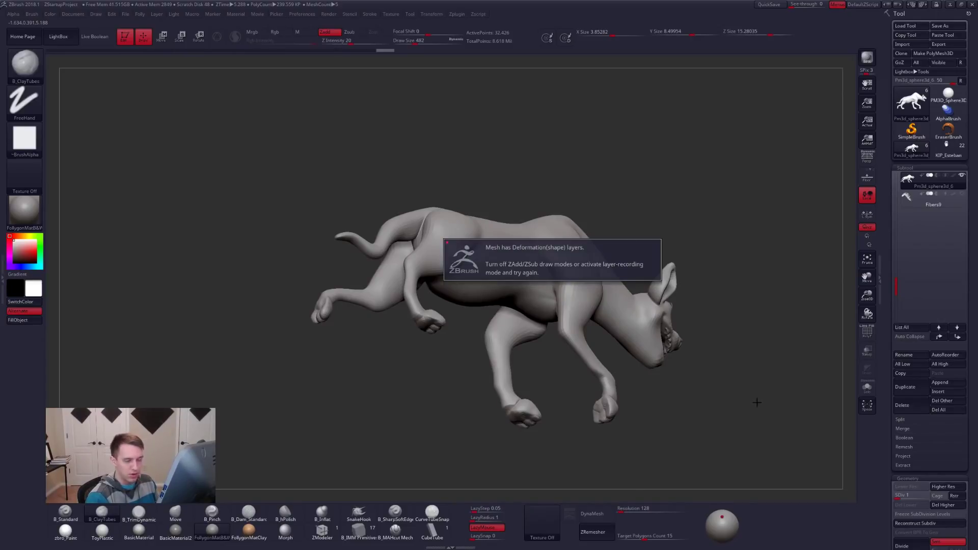
Open the hyena body's Layers settings
{"action": "scroll", "coordinate": [916, 356], "scroll_direction": "down", "scroll_amount": 5}
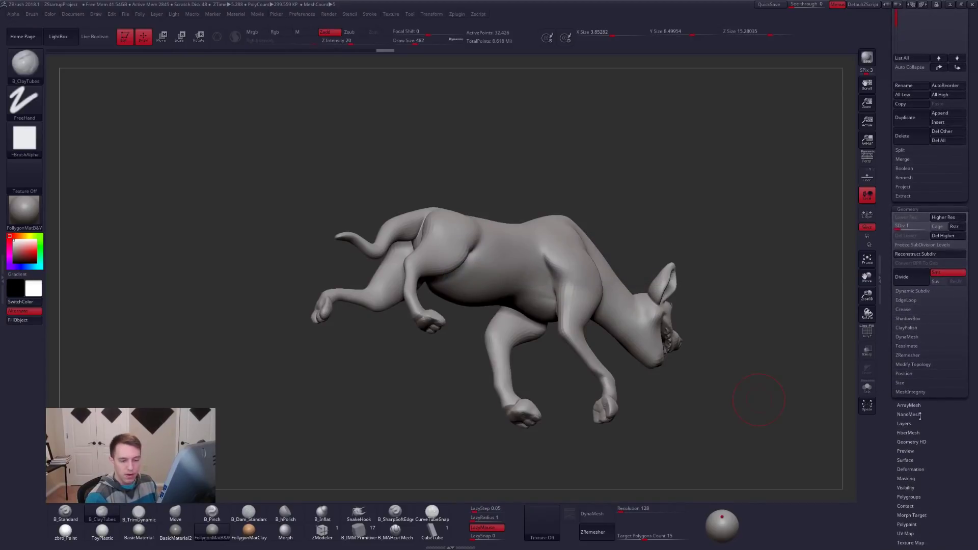
{"action": "scroll", "coordinate": [897, 356], "scroll_direction": "down", "scroll_amount": 3}
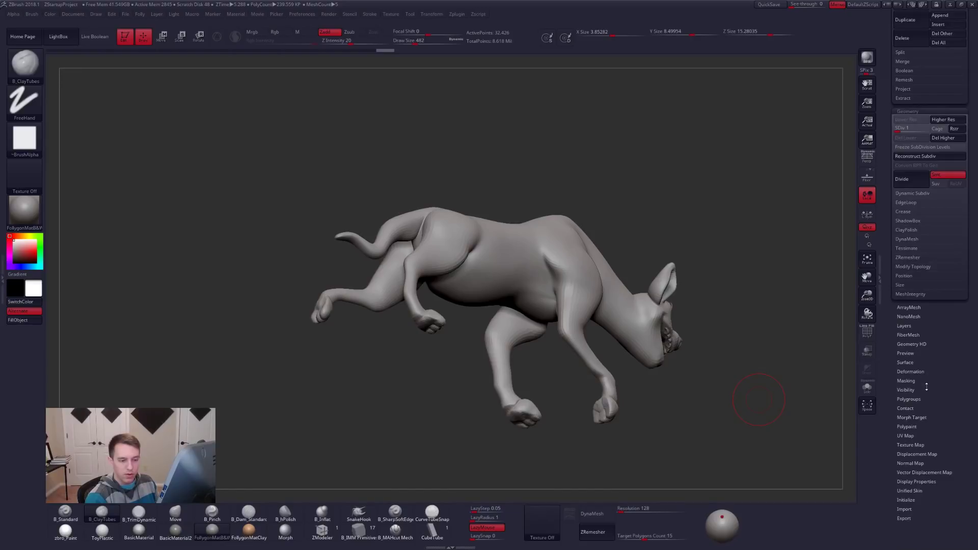
{"action": "scroll", "coordinate": [921, 438], "scroll_direction": "up", "scroll_amount": 2}
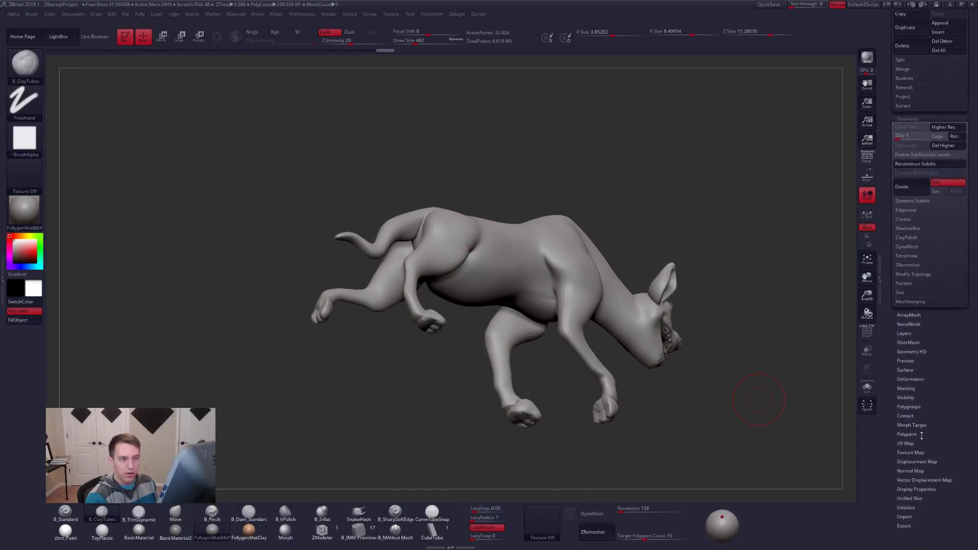
{"action": "left_click_drag", "start_coordinate": [921, 460], "coordinate": [920, 429]}
{"action": "left_click", "coordinate": [914, 349]}
Raise the hyena body to subdivision level 5 and set the brush's draw size to 397
{"action": "left_click_drag", "start_coordinate": [735, 379], "coordinate": [683, 410], "text": "shift"}
{"action": "key", "text": "d"}
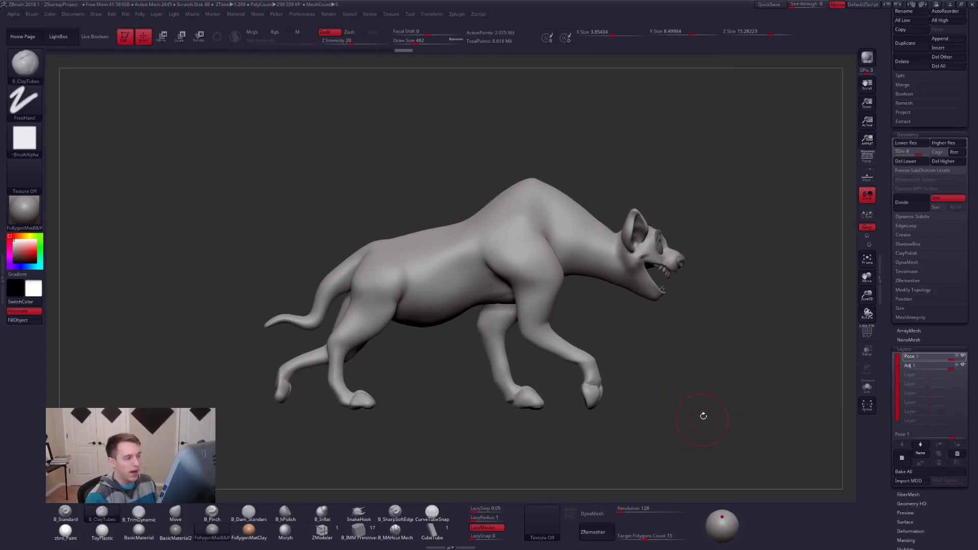
{"action": "key", "text": "d"}
{"action": "key", "text": "space"}
{"action": "left_click", "coordinate": [534, 254]}
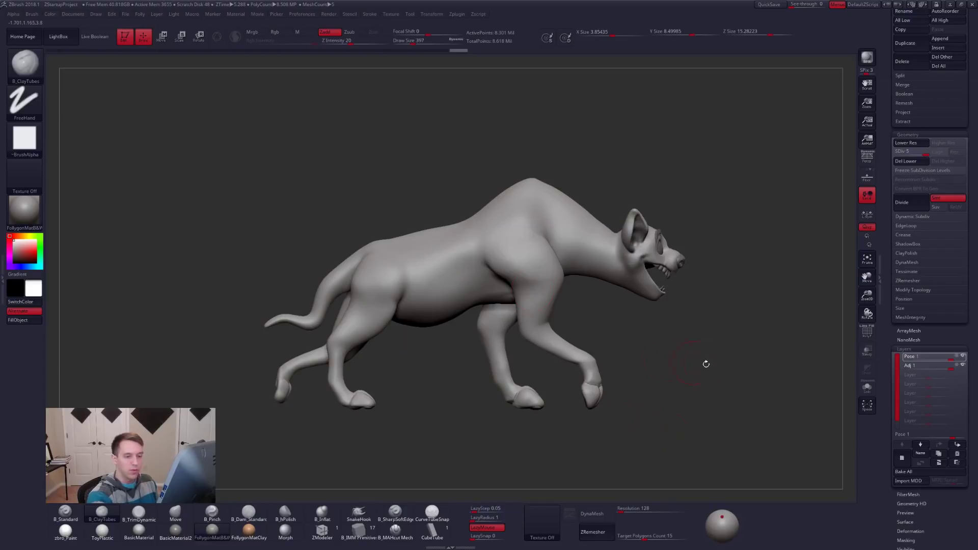
Reduce the Pose layer's intensity to about 0, inspect the neutral stance, and restore the intensity to 1
{"action": "left_click", "coordinate": [947, 359]}
{"action": "left_click_drag", "start_coordinate": [945, 360], "coordinate": [923, 362]}
{"action": "left_click_drag", "start_coordinate": [747, 413], "coordinate": [611, 437]}
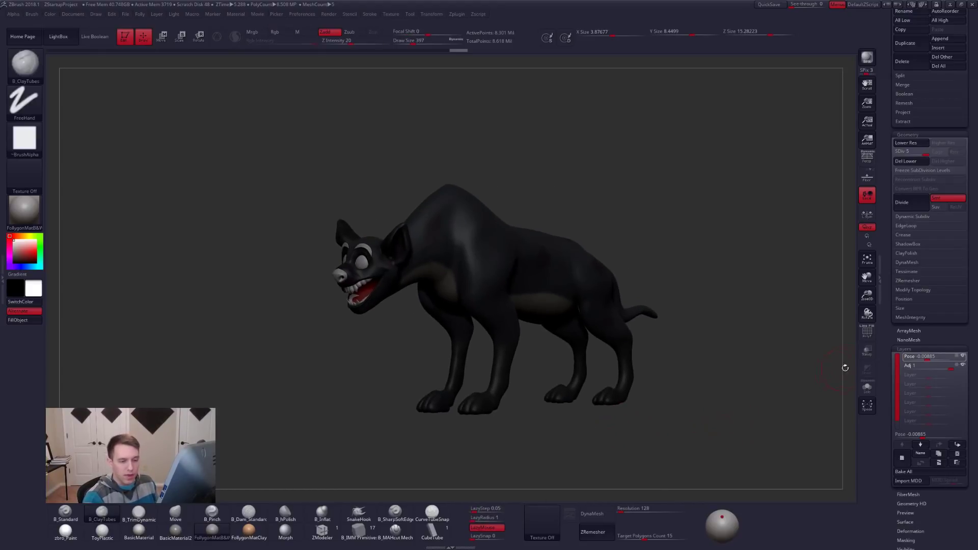
{"action": "mouse_move", "coordinate": [926, 357]}
{"action": "left_click_drag", "start_coordinate": [926, 357], "coordinate": [950, 358]}
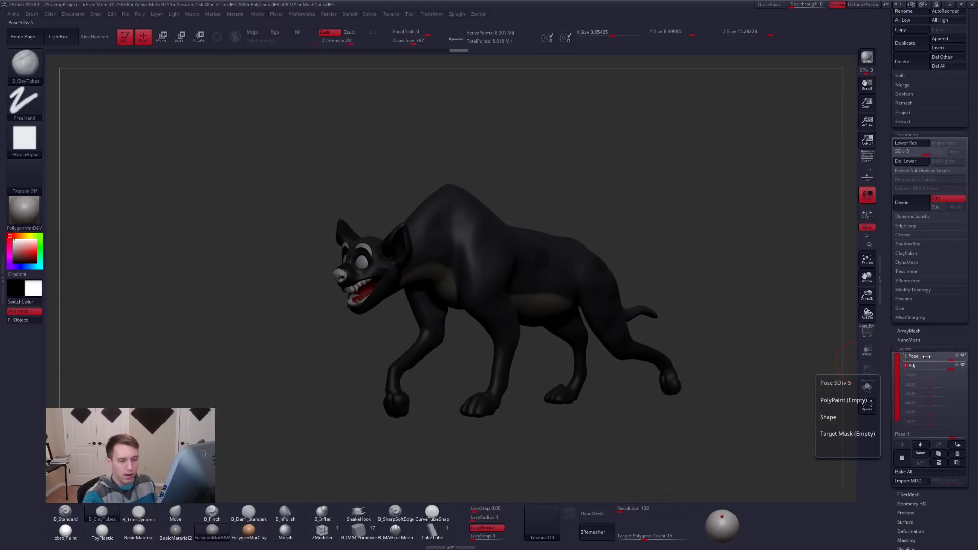
Set the Adj layer's intensity to 0 to compare the body's shape, and restore it to 1
{"action": "left_click", "coordinate": [949, 365]}
{"action": "left_click", "coordinate": [948, 365]}
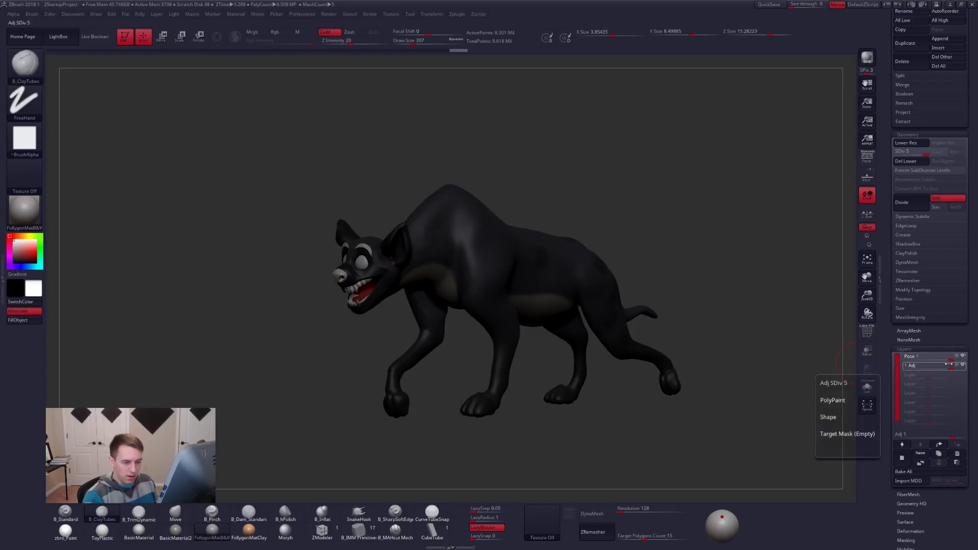
{"action": "left_click_drag", "start_coordinate": [939, 366], "coordinate": [944, 366]}
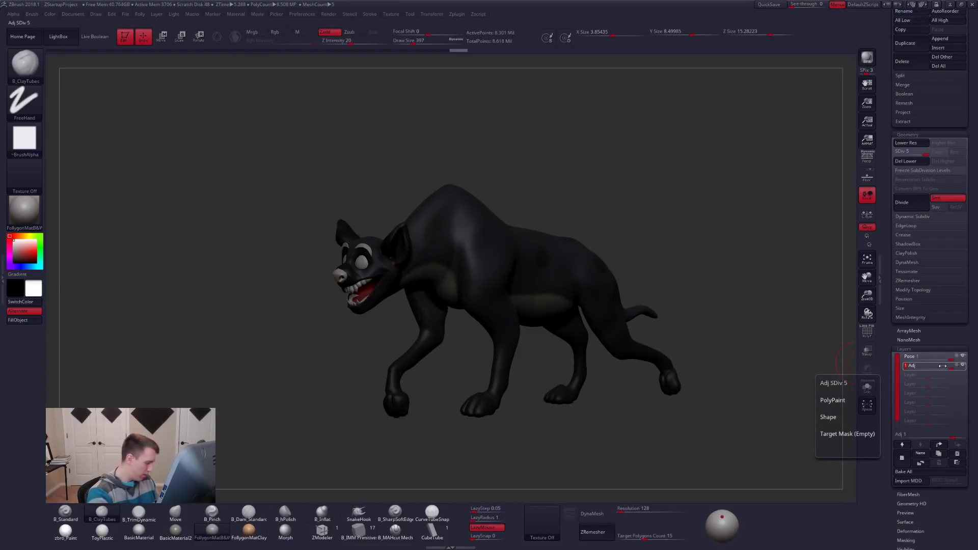
{"action": "key", "text": "Return"}
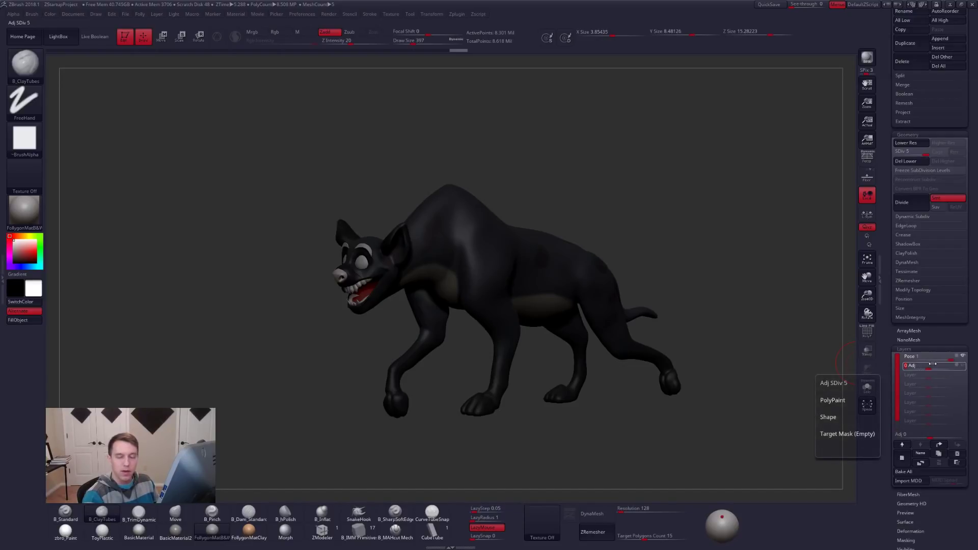
{"action": "key", "text": "Return"}
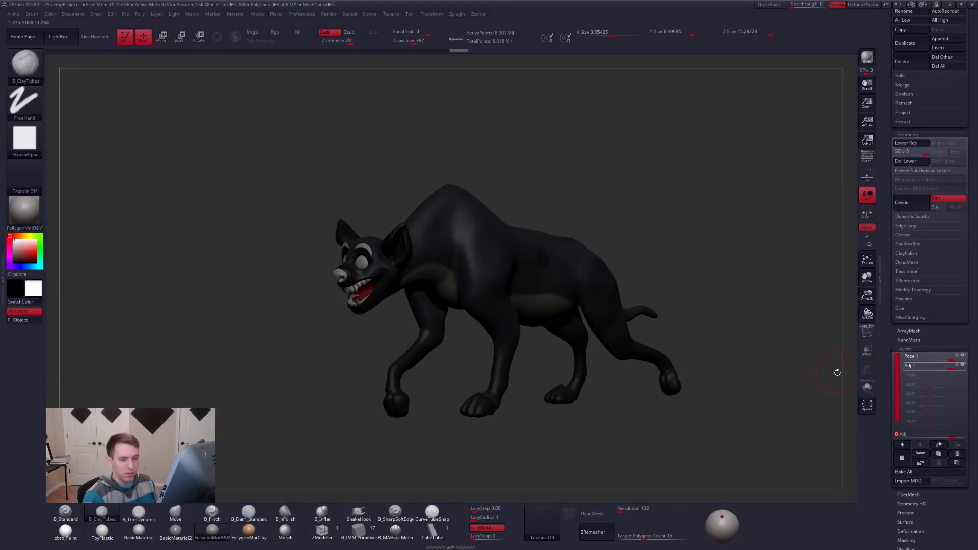
Bake all layers into the hyena body and turn off the subtool's polypaint display
{"action": "left_click", "coordinate": [912, 475]}
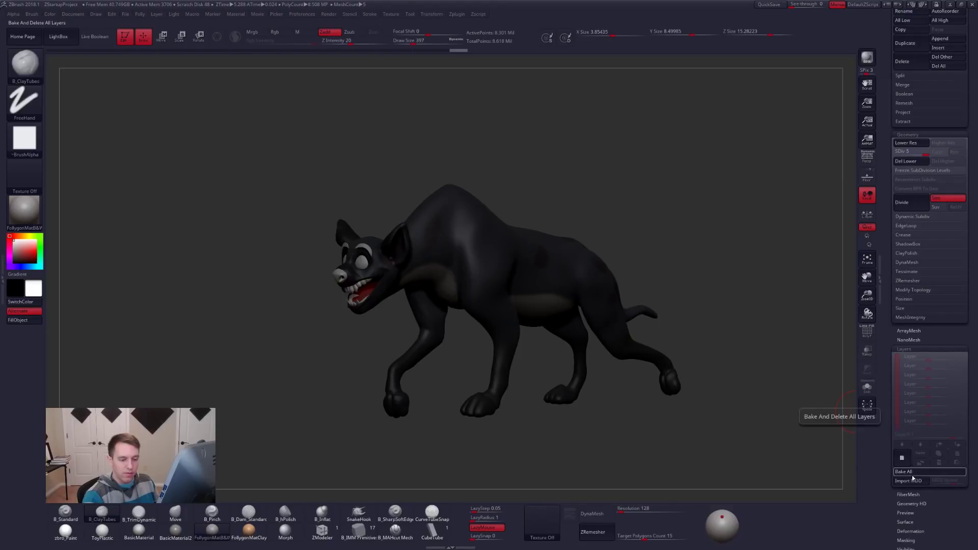
{"action": "left_click", "coordinate": [919, 349]}
{"action": "scroll", "coordinate": [914, 461], "scroll_direction": "up", "scroll_amount": 5}
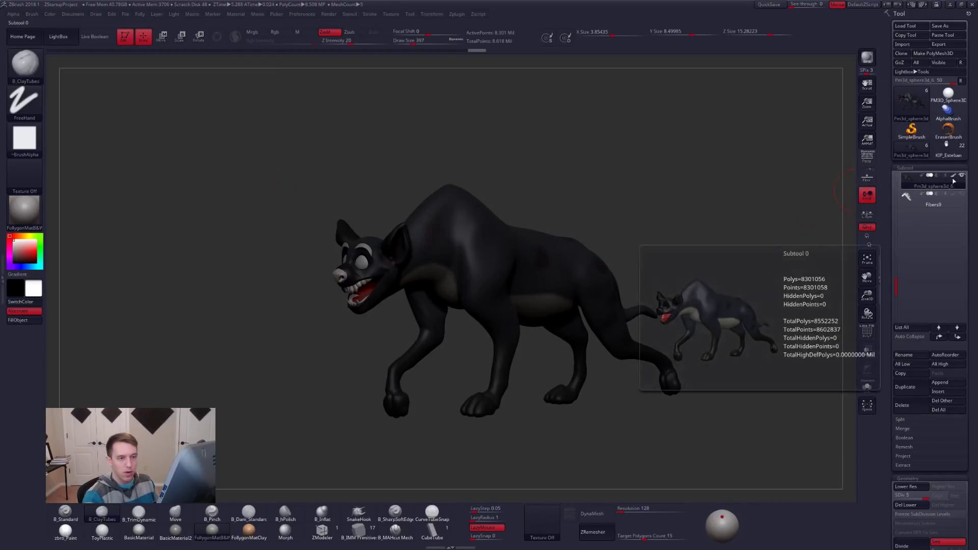
{"action": "right_click_drag", "start_coordinate": [517, 248], "coordinate": [576, 272]}
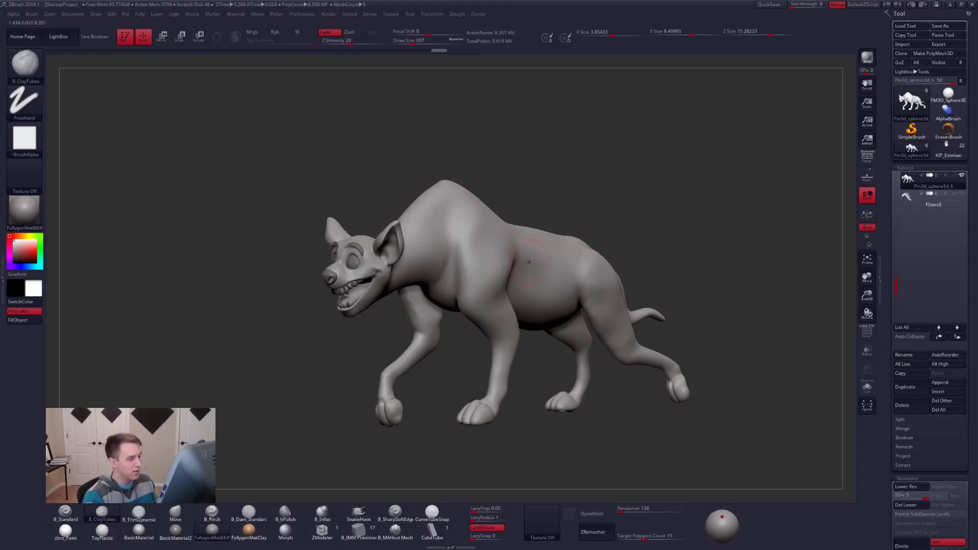
Check the body's polygon frame and lower the hyena body to subdivision level 1
{"action": "key", "text": "shift+f"}
{"action": "key", "text": "shift+f"}
{"action": "key", "text": "shift+d"}
{"action": "key", "text": "shift+d"}
{"action": "key", "text": "shift+d"}
{"action": "key", "text": "shift+d"}
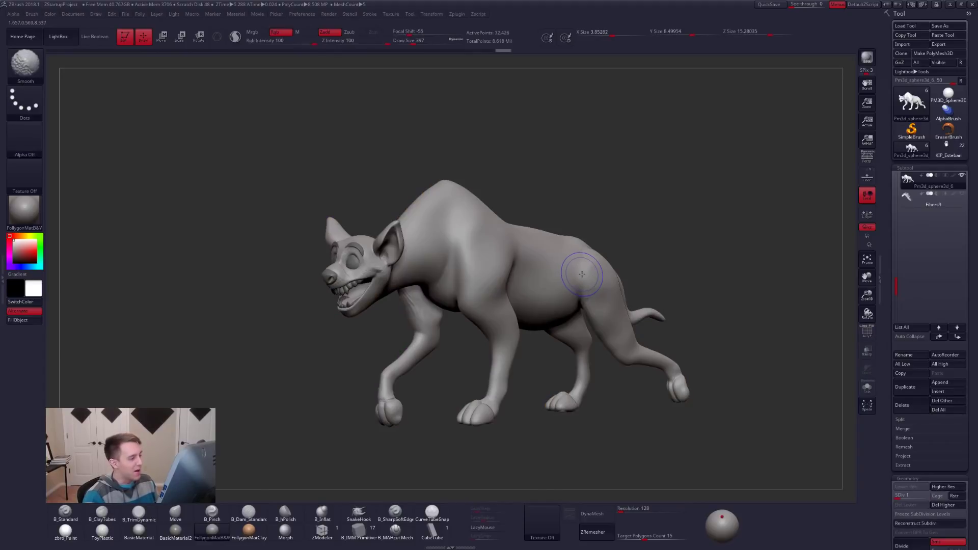
Choose the B_ClayTubes brush, check the body at subdivision level 5, and return it to level 1
{"action": "key", "text": "b"}
{"action": "key", "text": "c"}
{"action": "key", "text": "t"}
{"action": "mouse_move", "coordinate": [579, 274]}
{"action": "right_mouse_down"}
{"action": "mouse_move", "coordinate": [549, 298]}
{"action": "mouse_move", "coordinate": [527, 291]}
{"action": "right_mouse_up"}
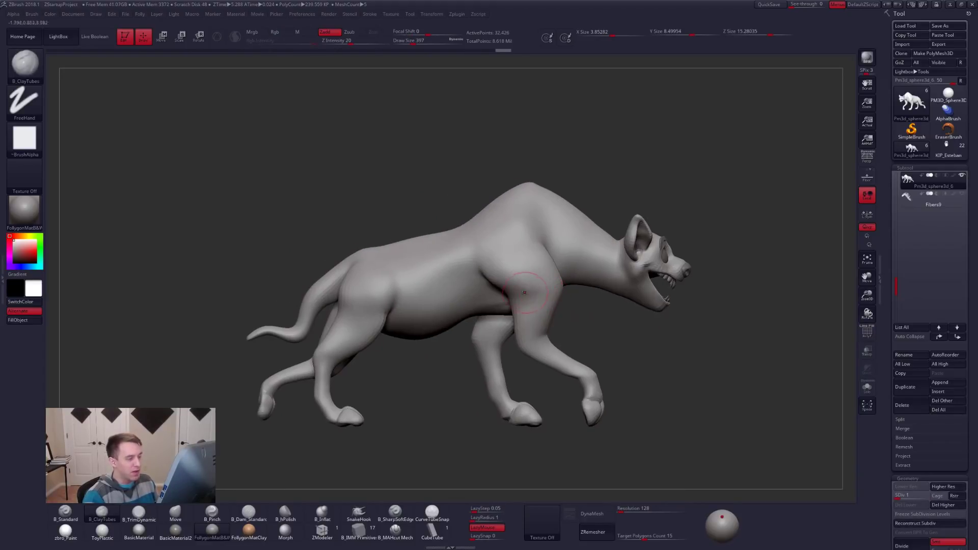
{"action": "key", "text": "d"}
{"action": "key", "text": "d"}
{"action": "key", "text": "d"}
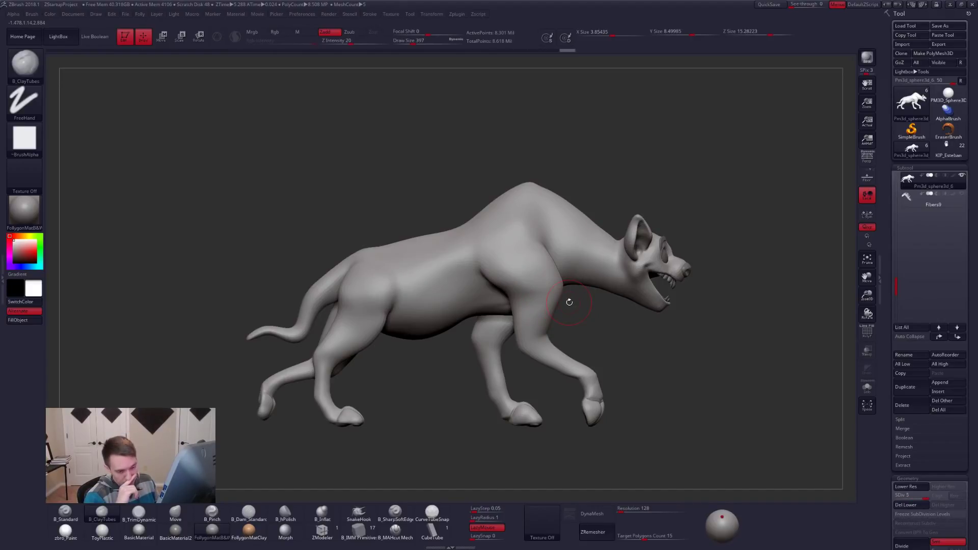
{"action": "key", "text": "shift"}
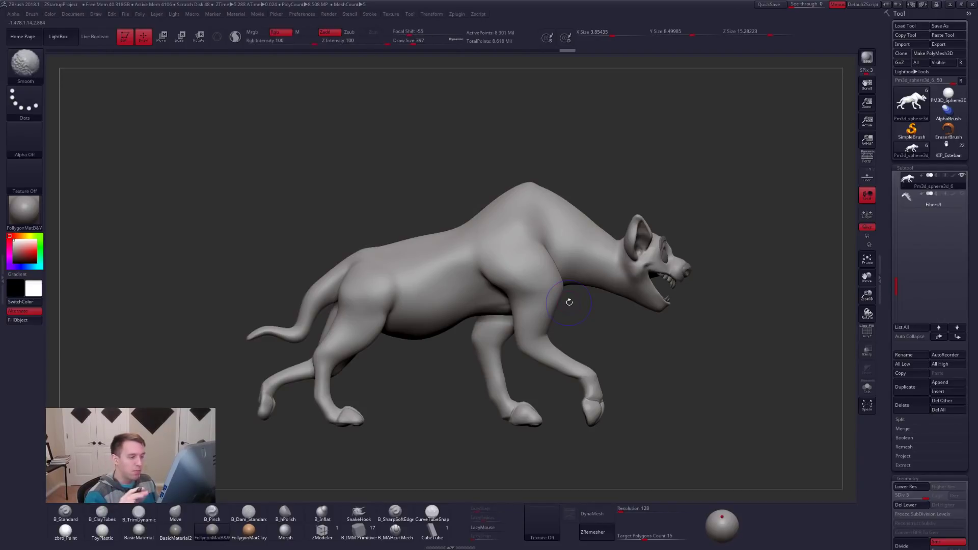
{"action": "key", "text": "shift+d"}
{"action": "key", "text": "shift+d"}
{"action": "key", "text": "shift+d"}
{"action": "key", "text": "shift+d"}
Build up and smooth the shoulder above the front leg with B_ClayTubes at a draw size of 447
{"action": "mouse_move", "coordinate": [568, 296]}
{"action": "left_mouse_down", "text": "alt"}
{"action": "mouse_move", "coordinate": [618, 290]}
{"action": "mouse_move", "coordinate": [609, 317]}
{"action": "left_mouse_up", "text": "alt"}
{"action": "right_click_drag", "start_coordinate": [588, 310], "coordinate": [618, 312]}
{"action": "key", "text": "space"}
{"action": "left_click_drag", "start_coordinate": [585, 301], "coordinate": [590, 302]}
{"action": "mouse_move", "coordinate": [609, 313]}
{"action": "right_mouse_down"}
{"action": "mouse_move", "coordinate": [582, 294]}
{"action": "mouse_move", "coordinate": [609, 255]}
{"action": "mouse_move", "coordinate": [570, 260]}
{"action": "right_mouse_up"}
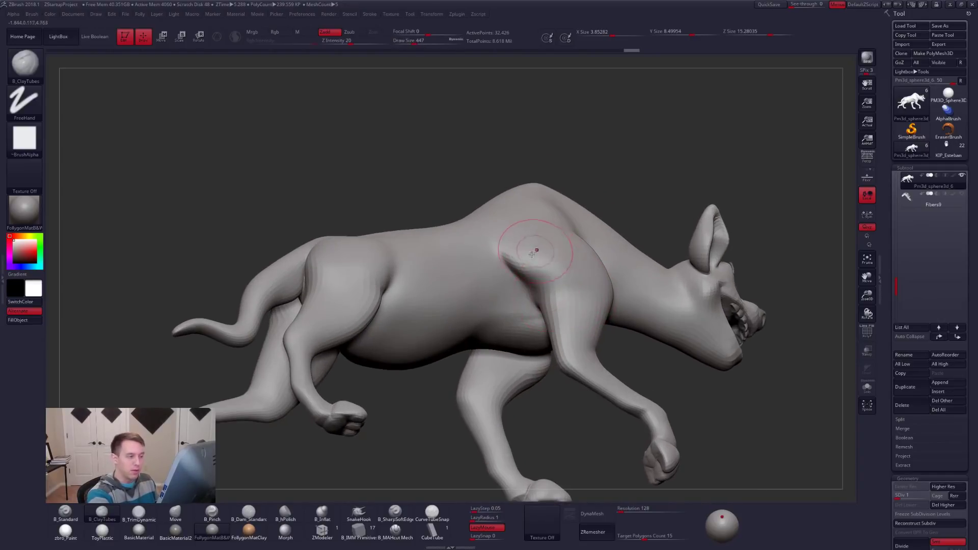
{"action": "mouse_move", "coordinate": [559, 279]}
{"action": "left_mouse_down", "text": "shift"}
{"action": "mouse_move", "coordinate": [537, 270]}
{"action": "mouse_move", "coordinate": [550, 274]}
{"action": "mouse_move", "coordinate": [546, 296]}
{"action": "mouse_move", "coordinate": [546, 284]}
{"action": "left_mouse_up", "text": "shift"}
{"action": "left_click_drag", "start_coordinate": [664, 344], "coordinate": [632, 377], "text": "alt"}
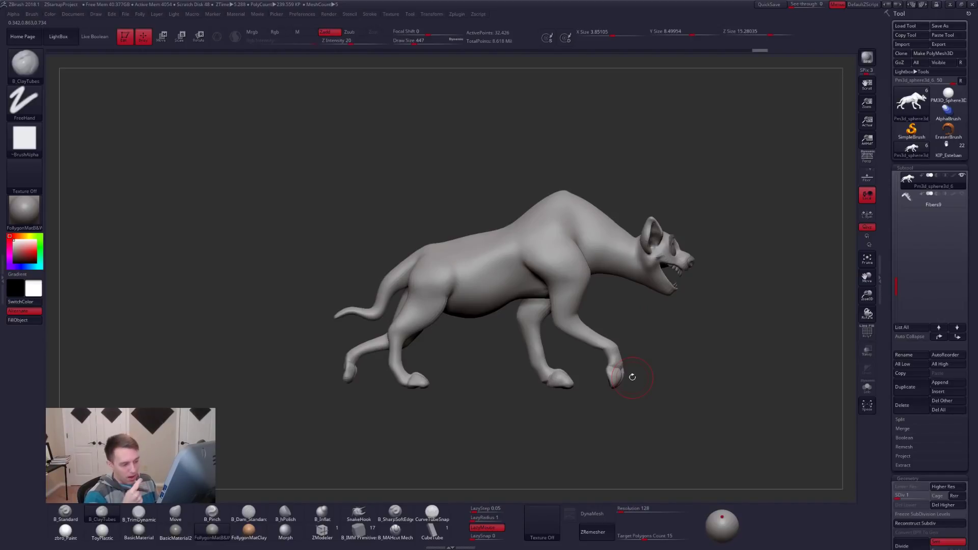
Examine the hyena's proportions and silhouette from both sides, resizing the brush to a draw size of 414
{"action": "right_click_drag", "start_coordinate": [608, 347], "coordinate": [610, 383]}
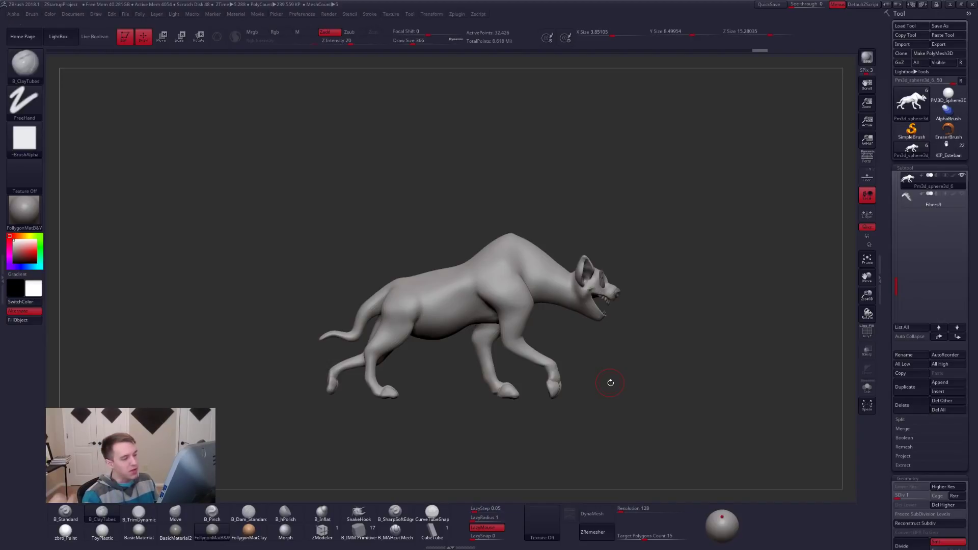
{"action": "mouse_move", "coordinate": [610, 382]}
{"action": "left_mouse_down"}
{"action": "mouse_move", "coordinate": [622, 356]}
{"action": "mouse_move", "coordinate": [592, 390]}
{"action": "mouse_move", "coordinate": [614, 394]}
{"action": "left_mouse_up"}
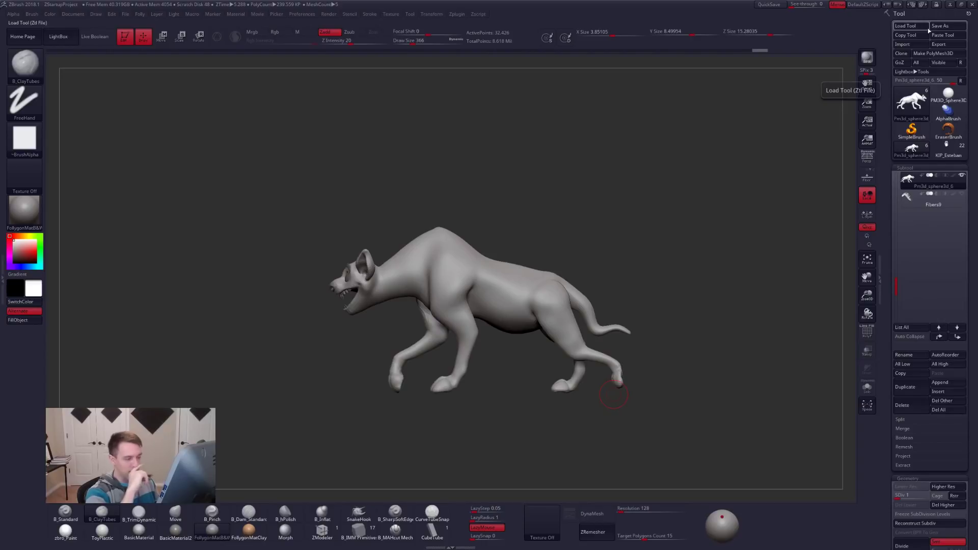
{"action": "left_click_drag", "start_coordinate": [614, 395], "coordinate": [573, 352]}
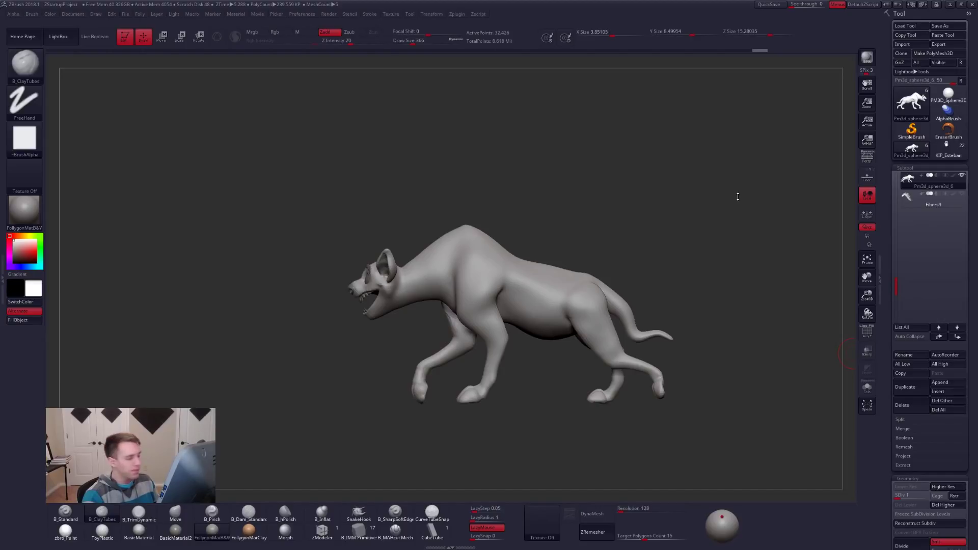
{"action": "mouse_move", "coordinate": [471, 290]}
{"action": "right_mouse_down", "text": "shift"}
{"action": "mouse_move", "coordinate": [481, 333]}
{"action": "mouse_move", "coordinate": [559, 320]}
{"action": "mouse_move", "coordinate": [551, 309]}
{"action": "right_mouse_up", "text": "shift"}
{"action": "key", "text": "s"}
{"action": "left_click", "coordinate": [551, 308]}
{"action": "right_click_drag", "start_coordinate": [637, 389], "coordinate": [647, 402], "text": "alt"}
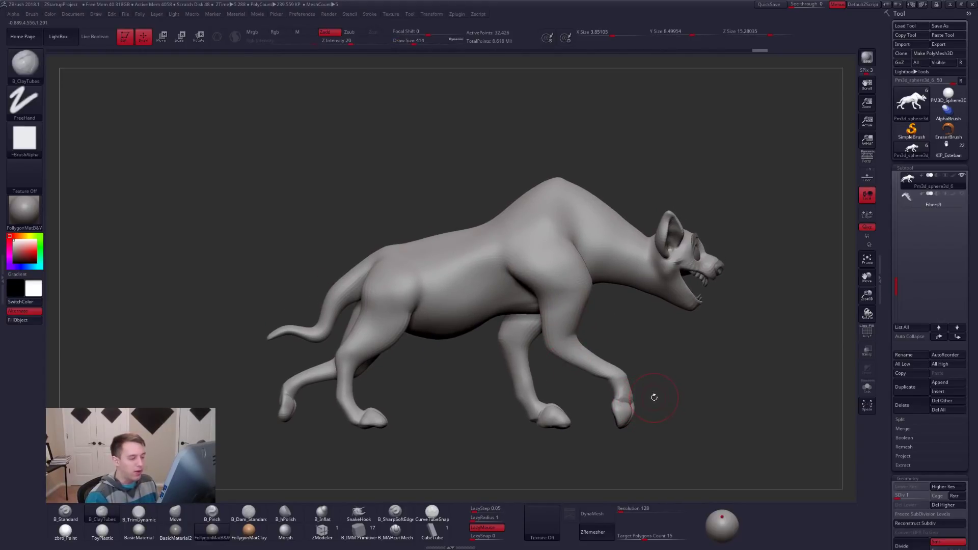
{"action": "right_click_drag", "start_coordinate": [597, 414], "coordinate": [558, 403]}
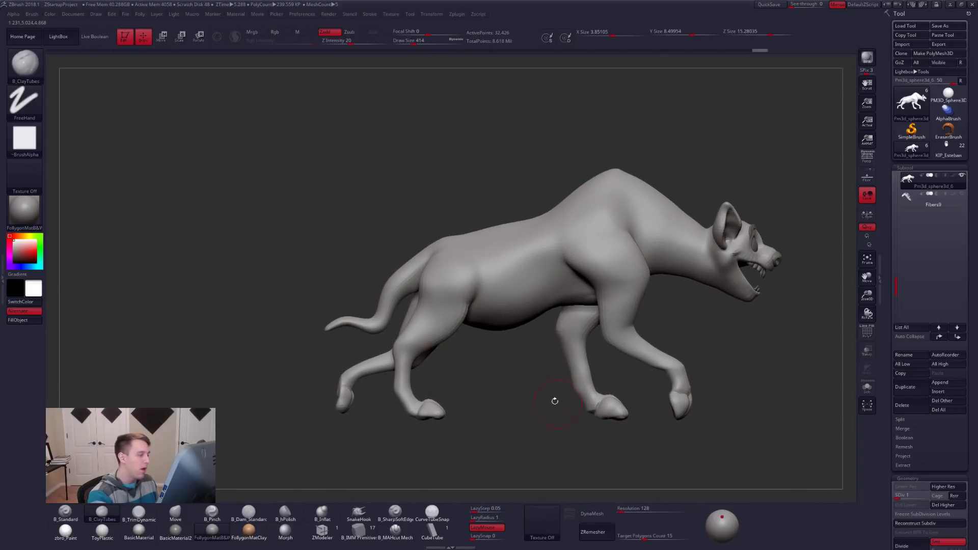
{"action": "mouse_move", "coordinate": [581, 344]}
{"action": "right_mouse_down"}
{"action": "mouse_move", "coordinate": [632, 290]}
{"action": "mouse_move", "coordinate": [622, 269]}
{"action": "right_mouse_up"}
{"action": "key", "text": "shift"}
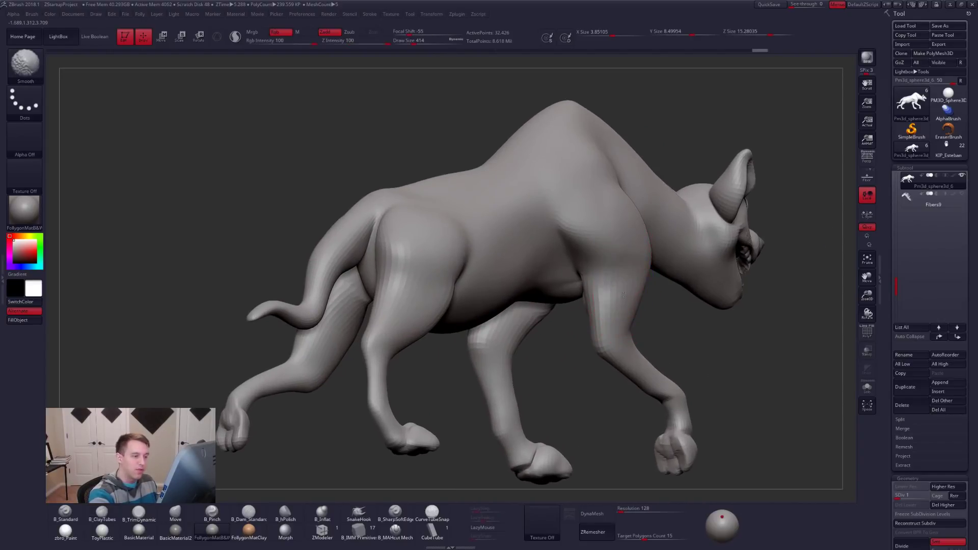
Compare the body at subdivision levels 2 and 1 with the polygon frame and polygroups displayed
{"action": "key", "text": "d"}
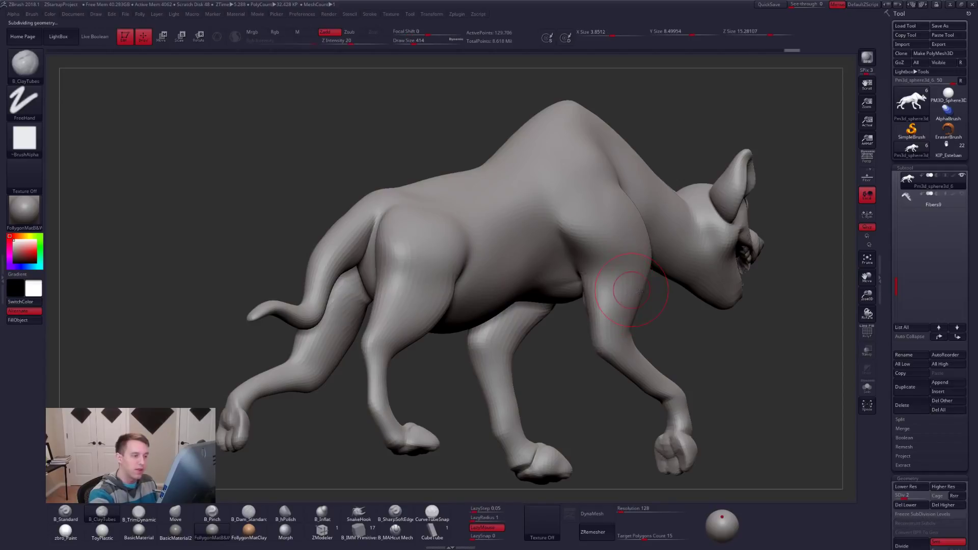
{"action": "right_click_drag", "start_coordinate": [630, 290], "coordinate": [627, 264]}
{"action": "key", "text": "shift+f"}
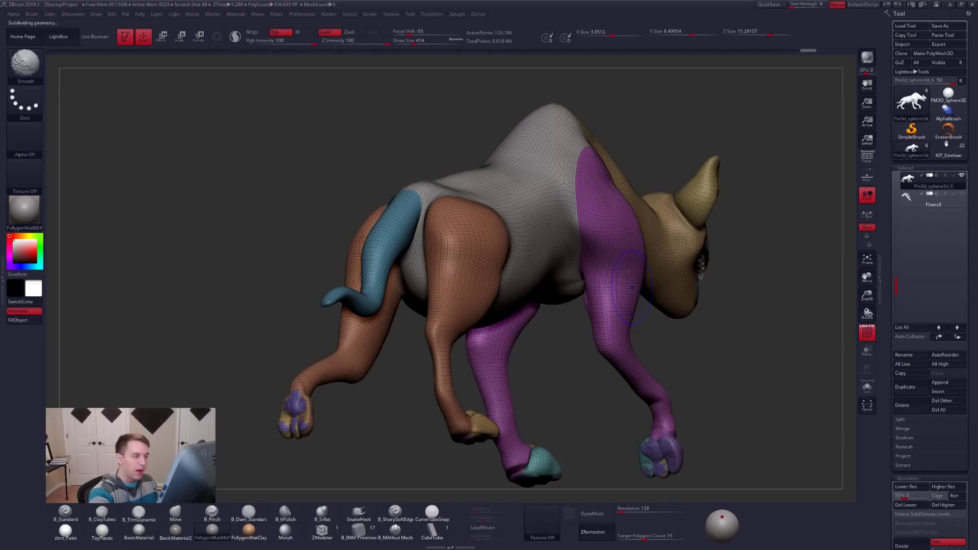
{"action": "key", "text": "shift+d"}
{"action": "key", "text": "shift+f"}
{"action": "mouse_move", "coordinate": [732, 358]}
{"action": "left_mouse_down", "text": "alt"}
{"action": "mouse_move", "coordinate": [744, 416]}
{"action": "mouse_move", "coordinate": [708, 448]}
{"action": "mouse_move", "coordinate": [589, 452]}
{"action": "left_mouse_up", "text": "alt"}
{"action": "key", "text": "shift+f"}
{"action": "mouse_move", "coordinate": [694, 454]}
{"action": "left_mouse_down"}
{"action": "mouse_move", "coordinate": [559, 322]}
{"action": "mouse_move", "coordinate": [541, 291]}
{"action": "mouse_move", "coordinate": [539, 304]}
{"action": "left_mouse_up"}
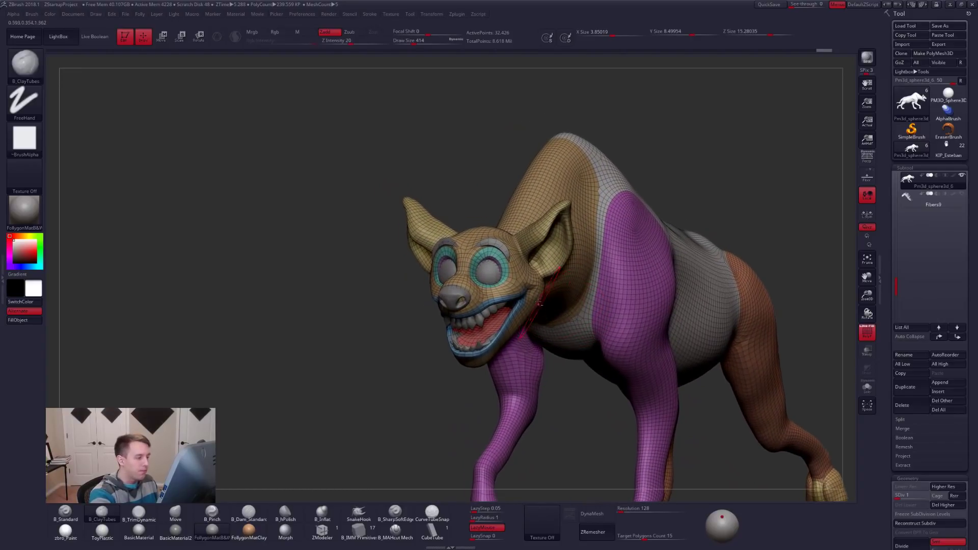
Isolate the body subtool, inspect the topology around the head and mouth, and hide the polygon frame
{"action": "right_click_drag", "start_coordinate": [510, 299], "coordinate": [580, 334]}
{"action": "key", "text": "alt+s"}
{"action": "mouse_move", "coordinate": [804, 426]}
{"action": "right_mouse_down"}
{"action": "mouse_move", "coordinate": [697, 418]}
{"action": "mouse_move", "coordinate": [672, 307]}
{"action": "mouse_move", "coordinate": [583, 232]}
{"action": "mouse_move", "coordinate": [558, 262]}
{"action": "right_mouse_up"}
{"action": "key", "text": "space"}
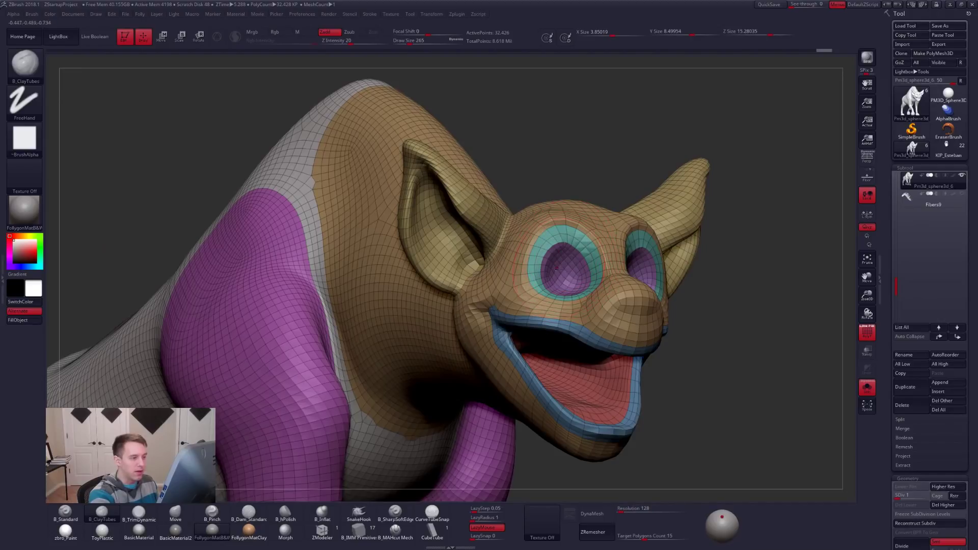
{"action": "key", "text": "space"}
{"action": "left_click_drag", "start_coordinate": [569, 264], "coordinate": [566, 265]}
{"action": "right_click_drag", "start_coordinate": [545, 262], "coordinate": [563, 273], "text": "alt"}
{"action": "right_click_drag", "start_coordinate": [734, 423], "coordinate": [573, 340]}
{"action": "key", "text": "shift+f"}
Set the draw size to 430 and refine the upper front leg with B_ClayTubes and smoothing
{"action": "key", "text": "space"}
{"action": "left_click_drag", "start_coordinate": [574, 340], "coordinate": [591, 340]}
{"action": "right_click_drag", "start_coordinate": [578, 341], "coordinate": [583, 345]}
{"action": "key", "text": "space"}
{"action": "left_click_drag", "start_coordinate": [582, 345], "coordinate": [589, 296]}
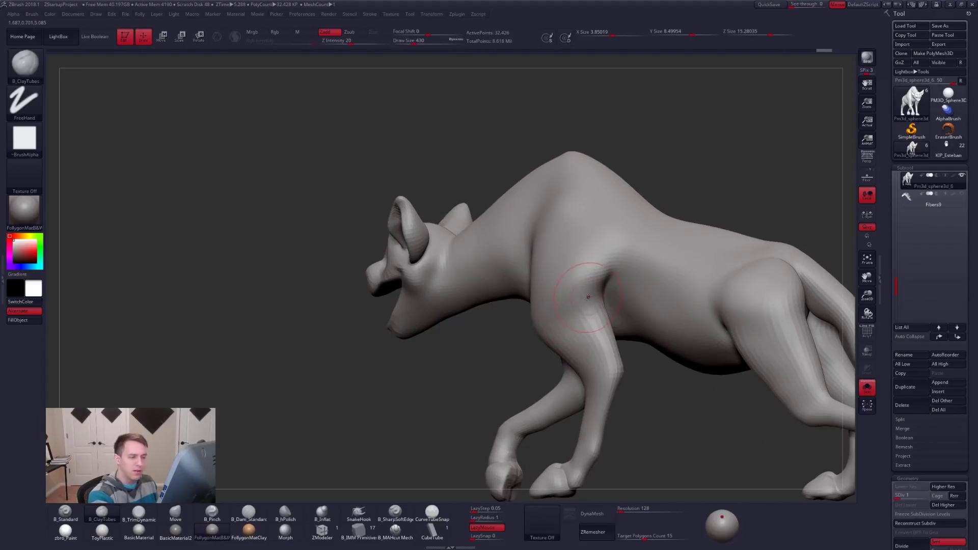
{"action": "key", "text": "shift"}
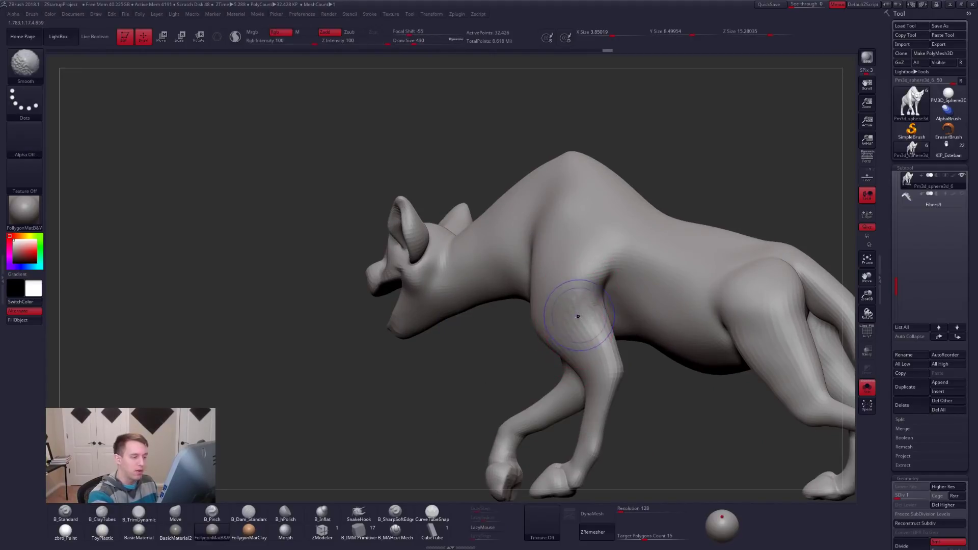
{"action": "right_click_drag", "start_coordinate": [576, 294], "coordinate": [591, 370]}
Reshape the front leg around the elbow and forearm with the Move brush at a draw size of 397
{"action": "key", "text": "space"}
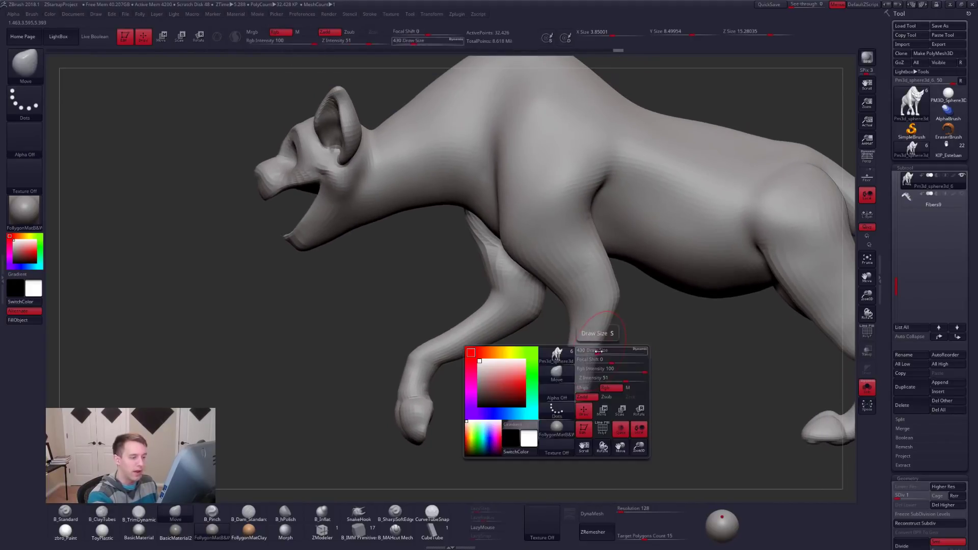
{"action": "key", "text": "space"}
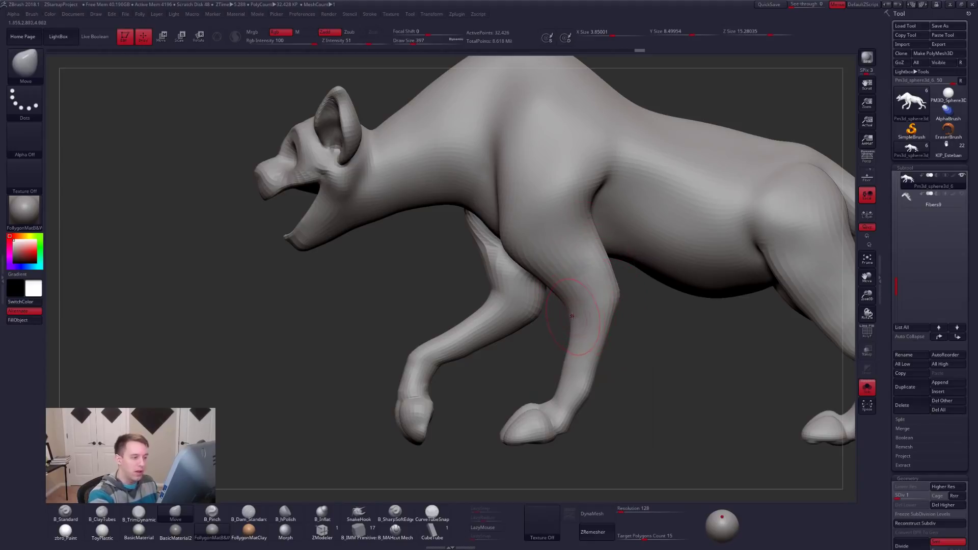
{"action": "right_click_drag", "start_coordinate": [595, 362], "coordinate": [607, 322]}
Trim and smooth the front leg at subdivision level 2 with B_TrimDynamic at draw size 350, and return to level 1
{"action": "key", "text": "d"}
{"action": "key", "text": "space"}
{"action": "left_click_drag", "start_coordinate": [619, 323], "coordinate": [616, 323]}
{"action": "key", "text": "3"}
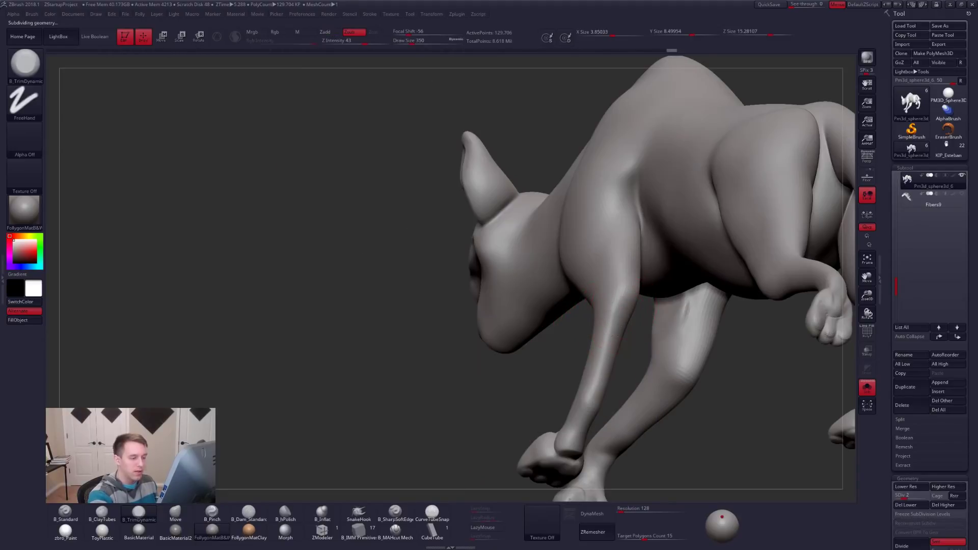
{"action": "key", "text": "shift"}
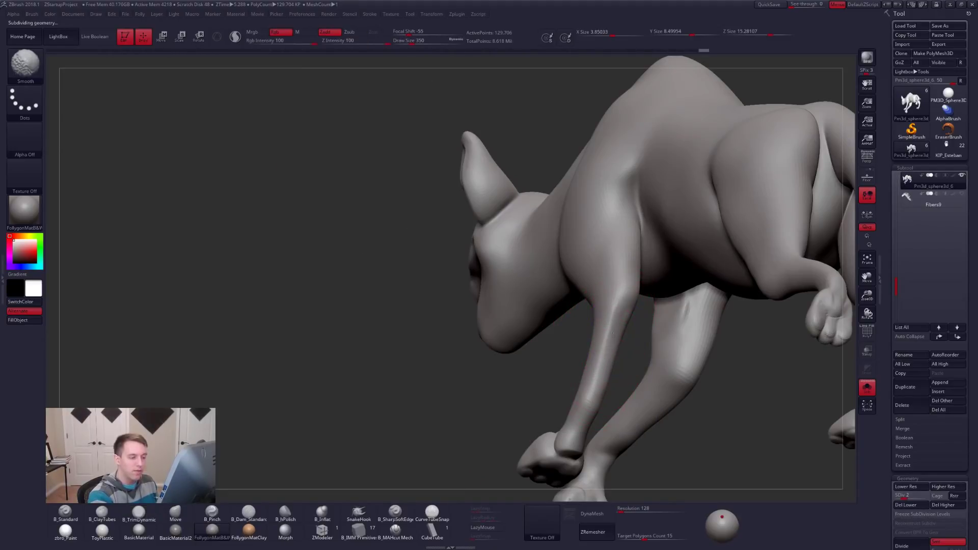
{"action": "mouse_move", "coordinate": [601, 371]}
{"action": "right_mouse_down"}
{"action": "mouse_move", "coordinate": [611, 333]}
{"action": "mouse_move", "coordinate": [631, 343]}
{"action": "mouse_move", "coordinate": [538, 355]}
{"action": "mouse_move", "coordinate": [560, 358]}
{"action": "right_mouse_up"}
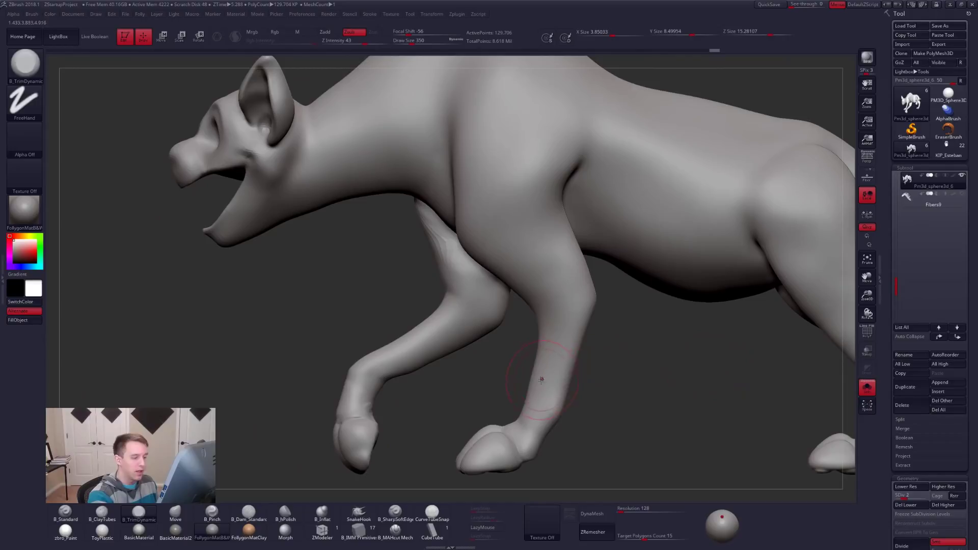
{"action": "key", "text": "shift"}
{"action": "key", "text": "shift+d"}
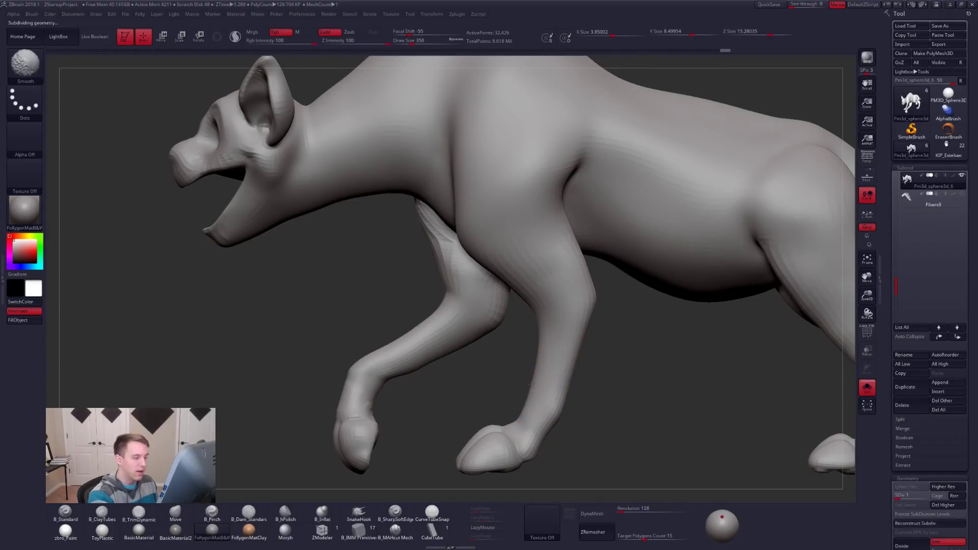
Adjust the front leg's contour around the elbow using the Move brush at a draw size of 430
{"action": "right_click_drag", "start_coordinate": [540, 390], "coordinate": [564, 345]}
{"action": "right_click", "coordinate": [564, 346]}
{"action": "key", "text": "b"}
{"action": "key", "text": "m"}
{"action": "key", "text": "v"}
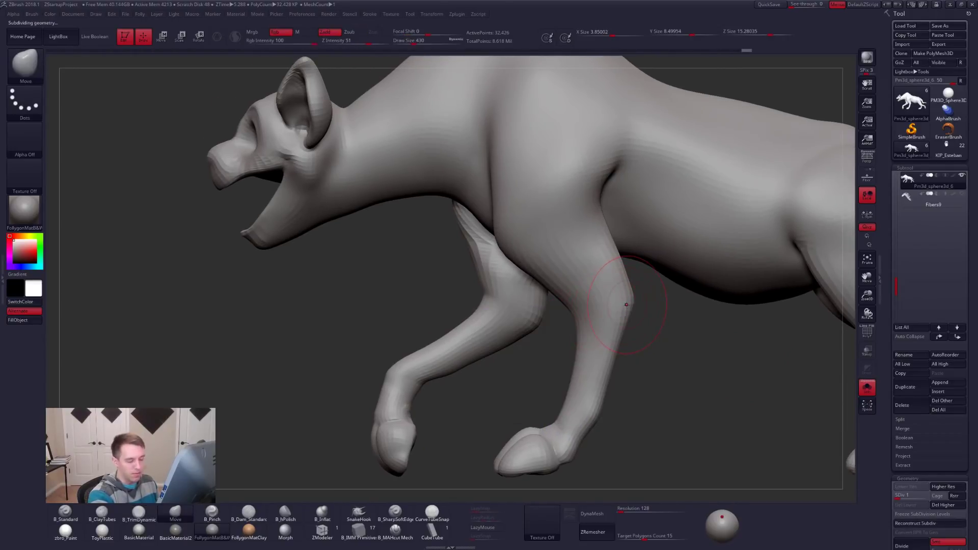
{"action": "mouse_move", "coordinate": [580, 330]}
{"action": "right_mouse_down"}
{"action": "mouse_move", "coordinate": [626, 332]}
{"action": "mouse_move", "coordinate": [611, 336]}
{"action": "mouse_move", "coordinate": [716, 432]}
{"action": "mouse_move", "coordinate": [736, 424]}
{"action": "right_mouse_up"}
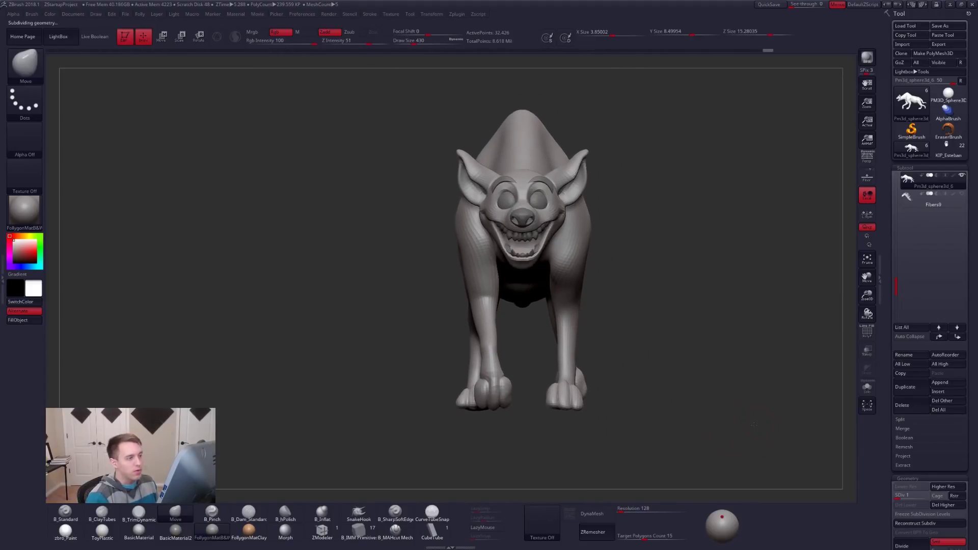
Turn on perspective distortion, compare the hyena's front and side views, and turn perspective off
{"action": "right_click_drag", "start_coordinate": [798, 200], "coordinate": [701, 298], "text": "alt"}
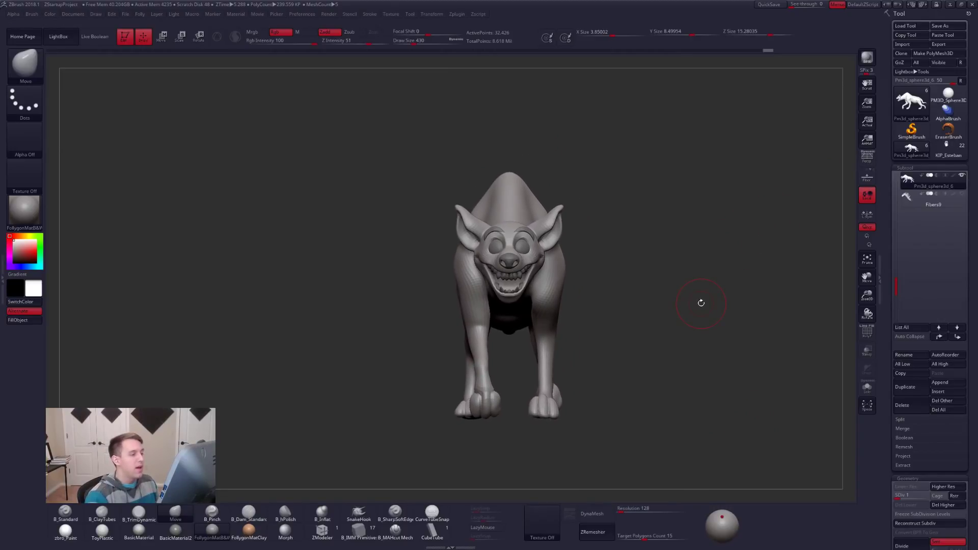
{"action": "key", "text": "p"}
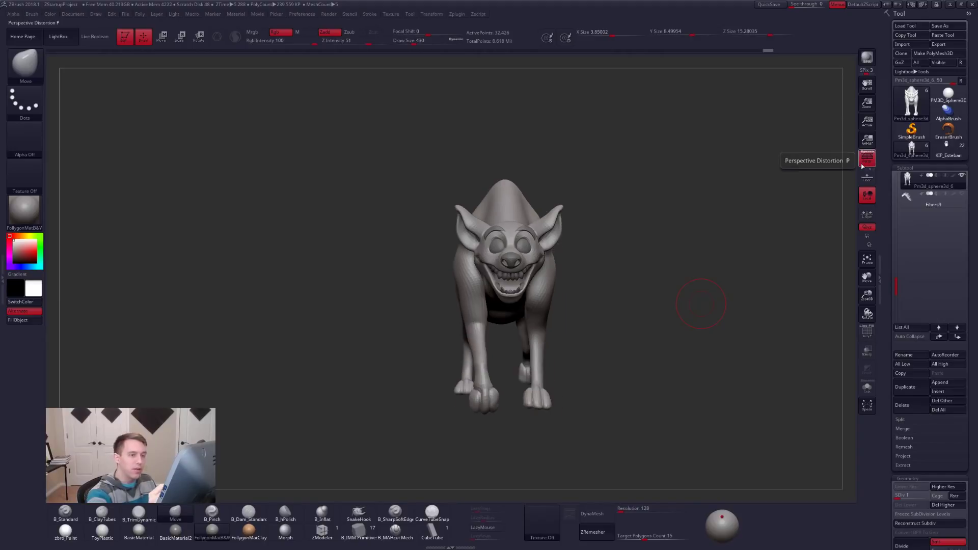
{"action": "left_click_drag", "start_coordinate": [759, 408], "coordinate": [777, 416]}
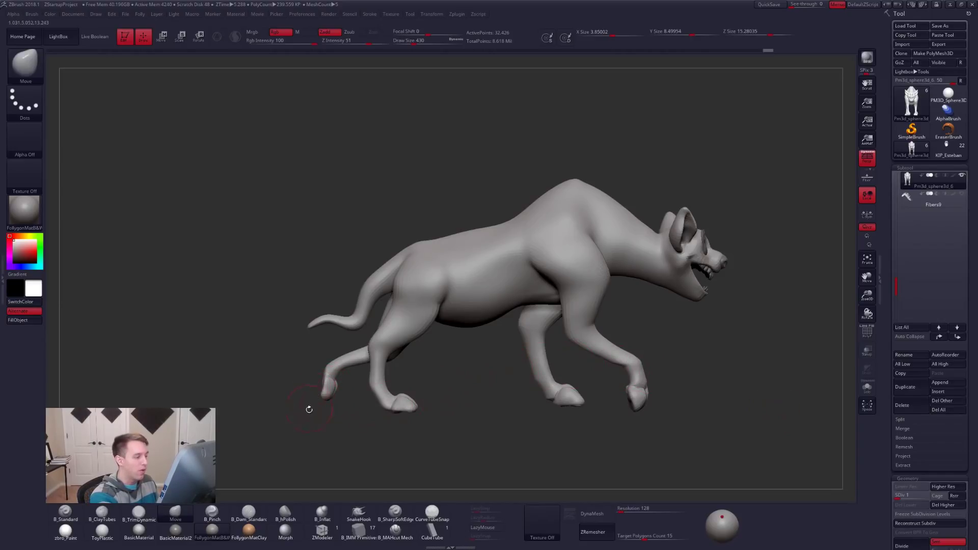
{"action": "mouse_move", "coordinate": [314, 406]}
{"action": "left_mouse_down", "text": "ctrl"}
{"action": "mouse_move", "coordinate": [386, 333]}
{"action": "mouse_move", "coordinate": [676, 248]}
{"action": "mouse_move", "coordinate": [856, 296]}
{"action": "mouse_move", "coordinate": [360, 346]}
{"action": "mouse_move", "coordinate": [284, 431]}
{"action": "left_mouse_up", "text": "ctrl"}
{"action": "left_click_drag", "start_coordinate": [468, 372], "coordinate": [509, 363], "text": "ctrl"}
{"action": "left_click_drag", "start_coordinate": [753, 339], "coordinate": [612, 328], "text": "shift"}
{"action": "left_click_drag", "start_coordinate": [690, 352], "coordinate": [620, 353], "text": "alt"}
{"action": "mouse_move", "coordinate": [708, 410]}
{"action": "left_mouse_down"}
{"action": "mouse_move", "coordinate": [685, 412]}
{"action": "mouse_move", "coordinate": [696, 421]}
{"action": "mouse_move", "coordinate": [664, 412]}
{"action": "mouse_move", "coordinate": [709, 421]}
{"action": "left_mouse_up"}
{"action": "left_click", "coordinate": [866, 160]}
{"action": "left_click_drag", "start_coordinate": [764, 356], "coordinate": [749, 355], "text": "shift"}
{"action": "left_click_drag", "start_coordinate": [751, 355], "coordinate": [680, 348], "text": "alt"}
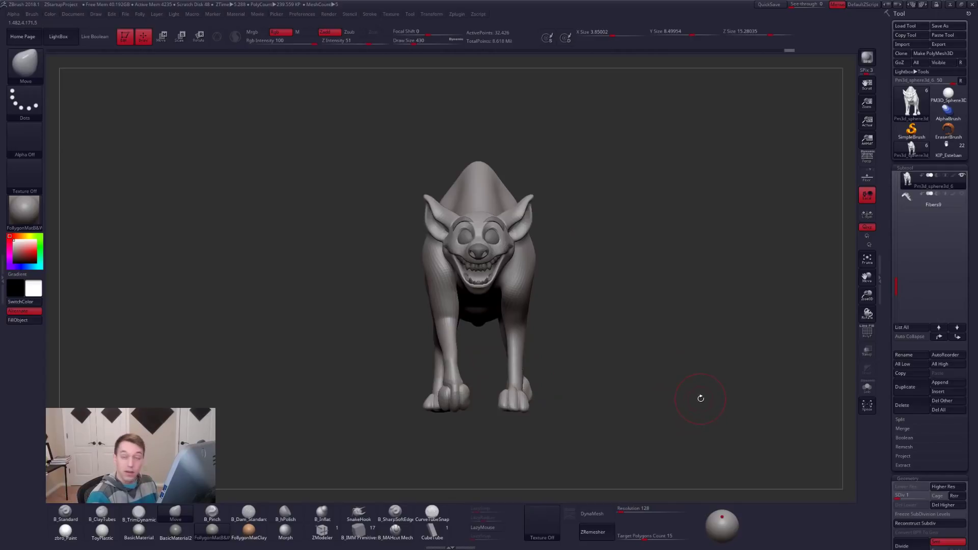
Display the hyena in black to check its front silhouette, and switch the colour back to white
{"action": "key", "text": "v"}
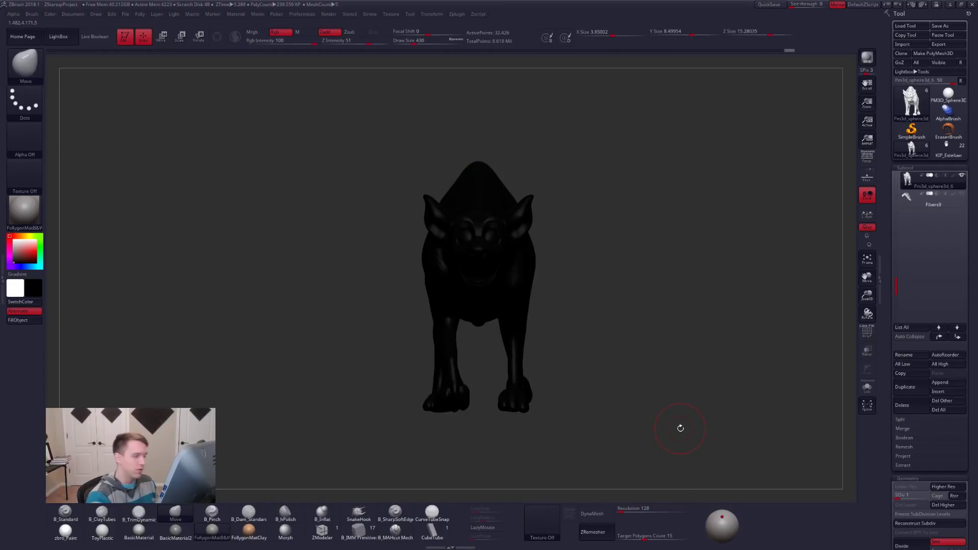
{"action": "left_click_drag", "start_coordinate": [576, 328], "coordinate": [708, 417], "text": "alt"}
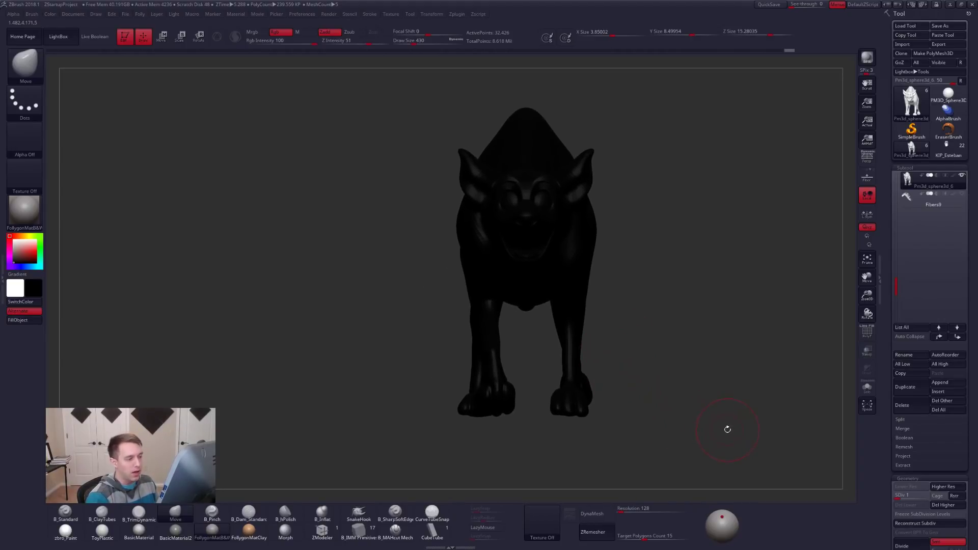
{"action": "mouse_move", "coordinate": [748, 437]}
{"action": "left_mouse_down"}
{"action": "mouse_move", "coordinate": [760, 430]}
{"action": "mouse_move", "coordinate": [675, 460]}
{"action": "mouse_move", "coordinate": [729, 439]}
{"action": "left_mouse_up"}
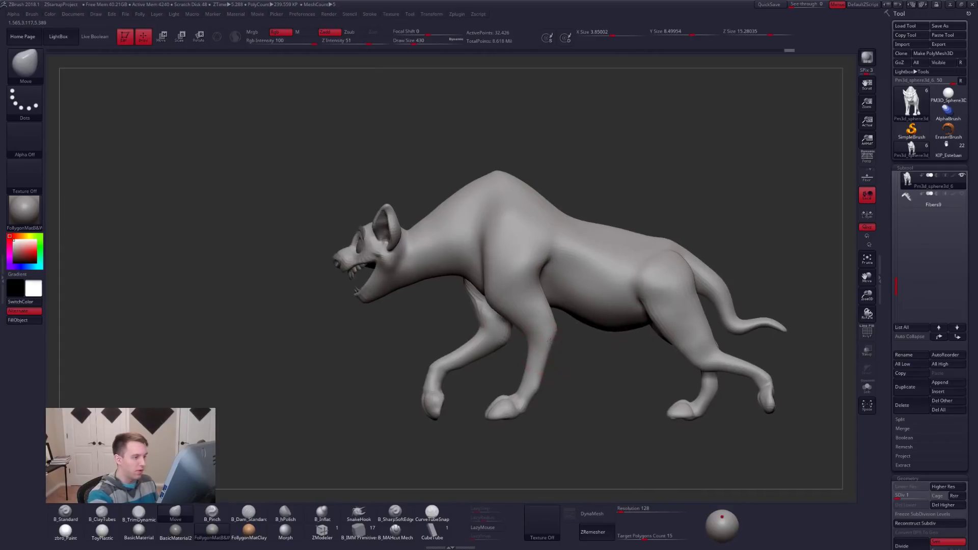
Mask the body except for the planted front paw, and rotate the paw
{"action": "left_click_drag", "start_coordinate": [549, 340], "coordinate": [545, 397]}
{"action": "mouse_move", "coordinate": [524, 357]}
{"action": "left_mouse_down", "text": "ctrl"}
{"action": "mouse_move", "coordinate": [522, 452]}
{"action": "mouse_move", "coordinate": [585, 403]}
{"action": "left_mouse_up", "text": "ctrl"}
{"action": "left_click", "coordinate": [547, 383], "text": "ctrl"}
{"action": "left_click", "coordinate": [563, 390], "text": "ctrl"}
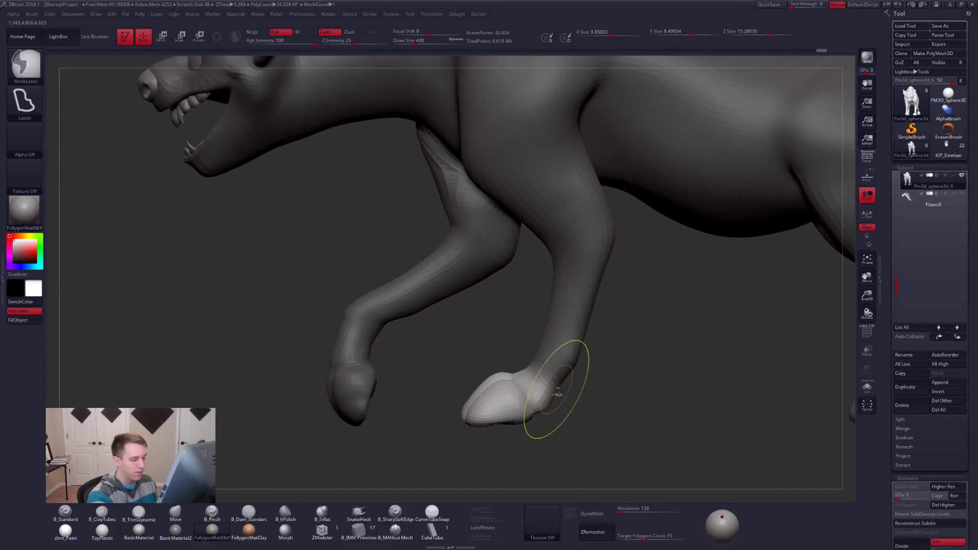
{"action": "key", "text": "r"}
{"action": "left_click_drag", "start_coordinate": [538, 379], "coordinate": [556, 437]}
{"action": "left_click_drag", "start_coordinate": [658, 364], "coordinate": [657, 308], "text": "alt"}
{"action": "key", "text": "q"}
Build up and smooth the muscle forms on the hind thigh with the B_ClayTubes brush
{"action": "mouse_move", "coordinate": [618, 395]}
{"action": "left_mouse_down", "text": "alt"}
{"action": "mouse_move", "coordinate": [476, 387]}
{"action": "mouse_move", "coordinate": [638, 415]}
{"action": "left_mouse_up", "text": "alt"}
{"action": "left_click_drag", "start_coordinate": [575, 333], "coordinate": [566, 357], "text": "alt"}
{"action": "key", "text": "2"}
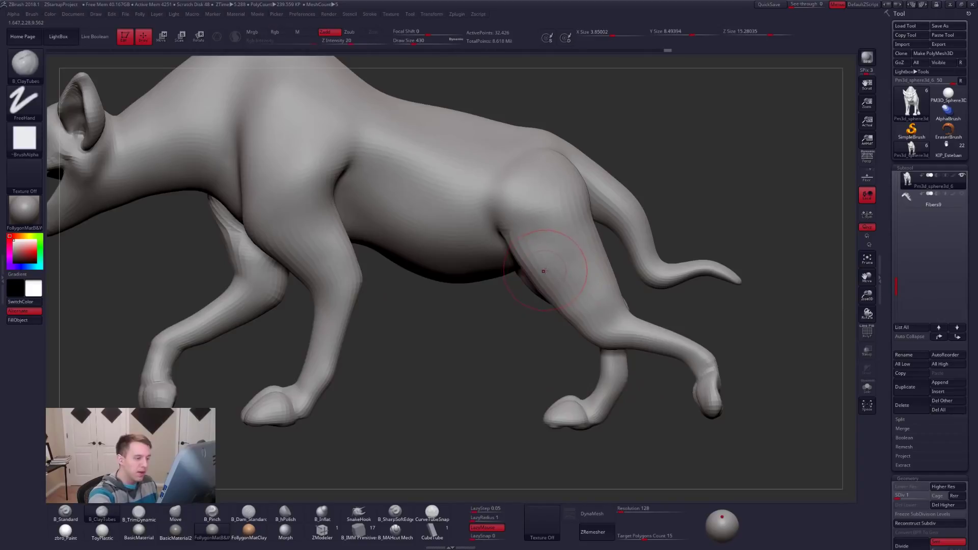
{"action": "key", "text": "shift"}
{"action": "key", "text": "shift"}
{"action": "mouse_move", "coordinate": [542, 217]}
{"action": "right_mouse_down"}
{"action": "mouse_move", "coordinate": [536, 235]}
{"action": "mouse_move", "coordinate": [585, 249]}
{"action": "right_mouse_up"}
{"action": "key", "text": "shift"}
{"action": "right_click_drag", "start_coordinate": [606, 306], "coordinate": [702, 268], "text": "ctrl"}
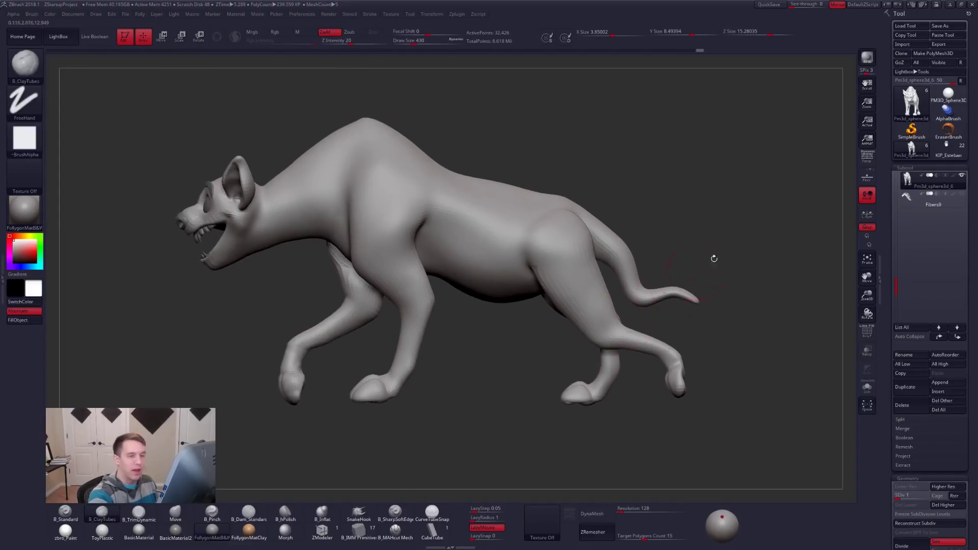
Check the hyena's side view with perspective distortion on and off, and briefly display its polygroup wireframe
{"action": "left_click", "coordinate": [867, 163]}
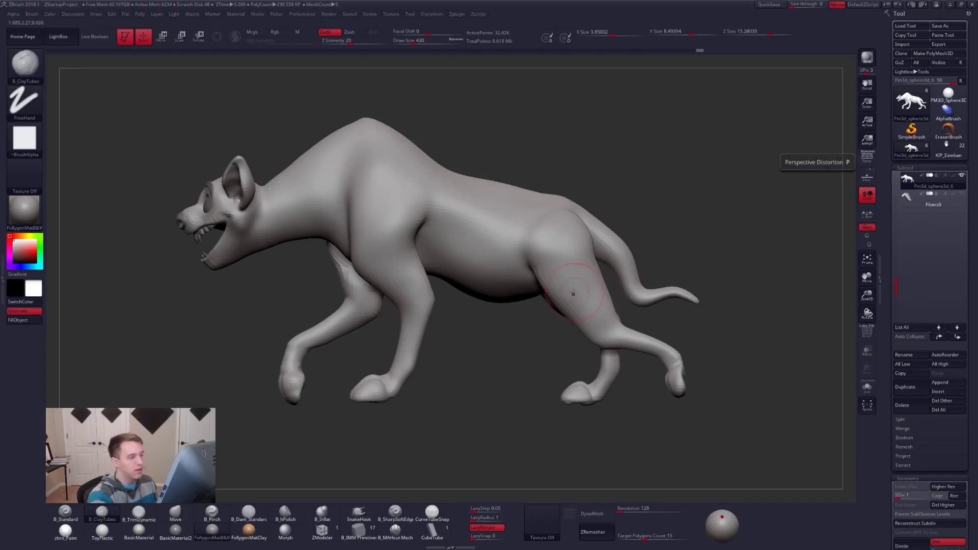
{"action": "left_click", "coordinate": [866, 158]}
{"action": "mouse_move", "coordinate": [546, 329]}
{"action": "right_mouse_down"}
{"action": "mouse_move", "coordinate": [489, 321]}
{"action": "mouse_move", "coordinate": [463, 352]}
{"action": "right_mouse_up"}
{"action": "key", "text": "space"}
{"action": "left_click_drag", "start_coordinate": [499, 305], "coordinate": [507, 304]}
{"action": "key", "text": "shift+f"}
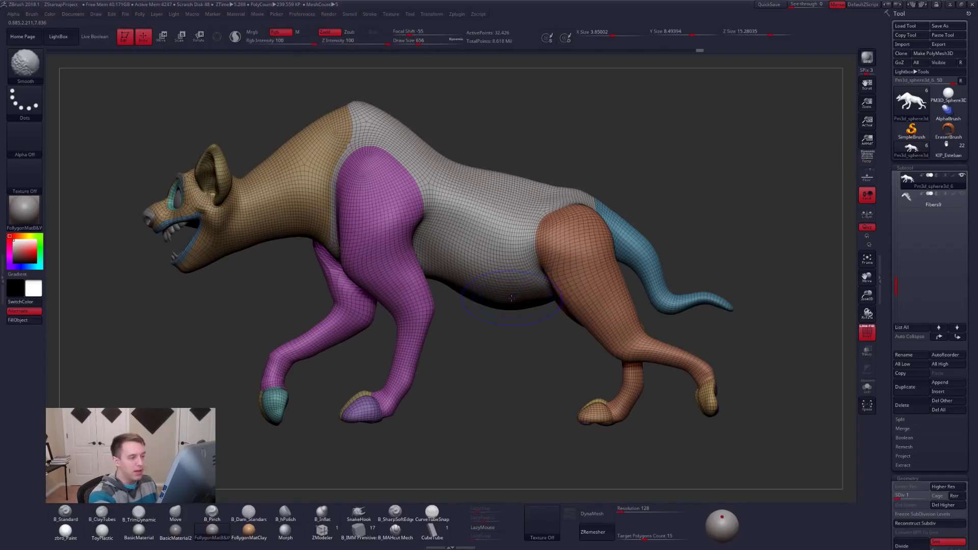
{"action": "key", "text": "shift+f"}
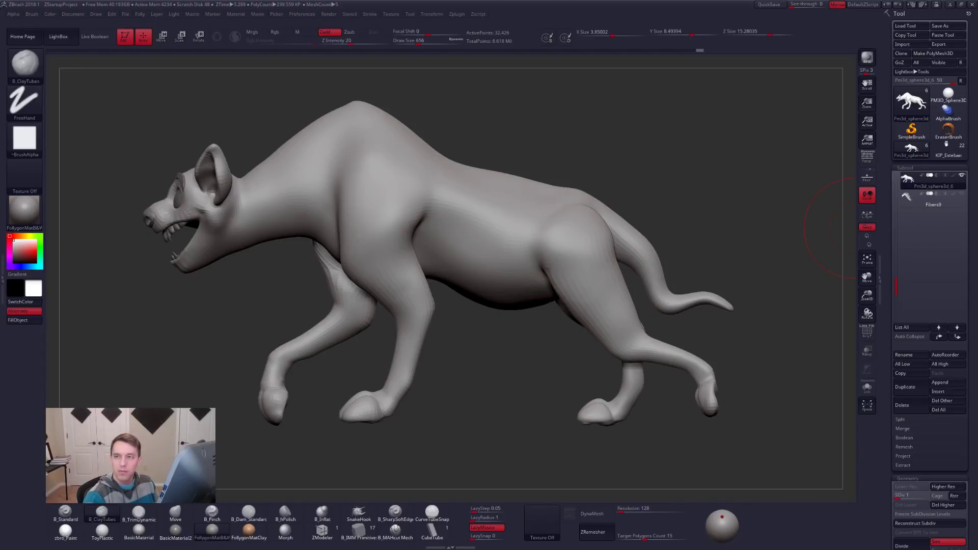
Switch to the browser and look through the "hyena lion king" image results for a body reference
{"action": "left_click_drag", "start_coordinate": [977, 153], "coordinate": [713, 1]}
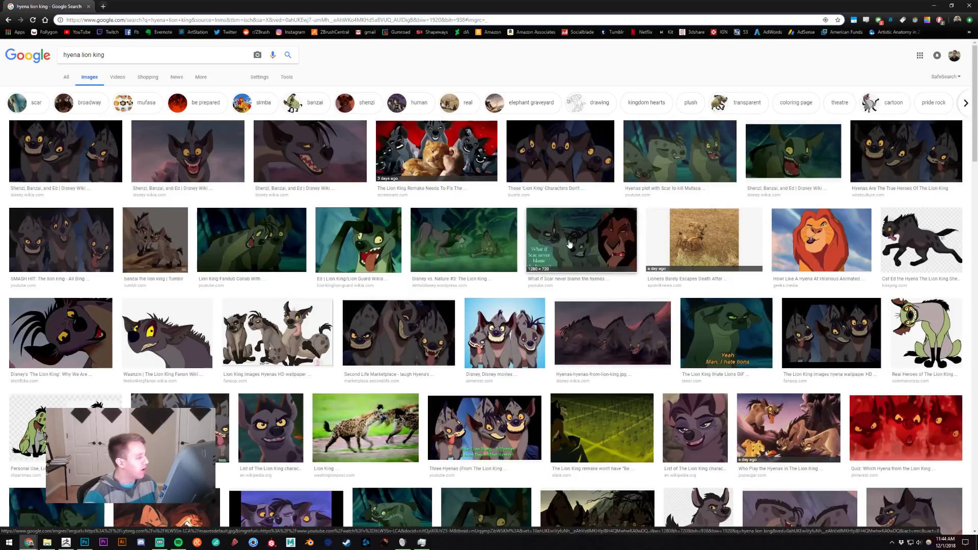
{"action": "scroll", "coordinate": [540, 242], "scroll_direction": "down", "scroll_amount": 4}
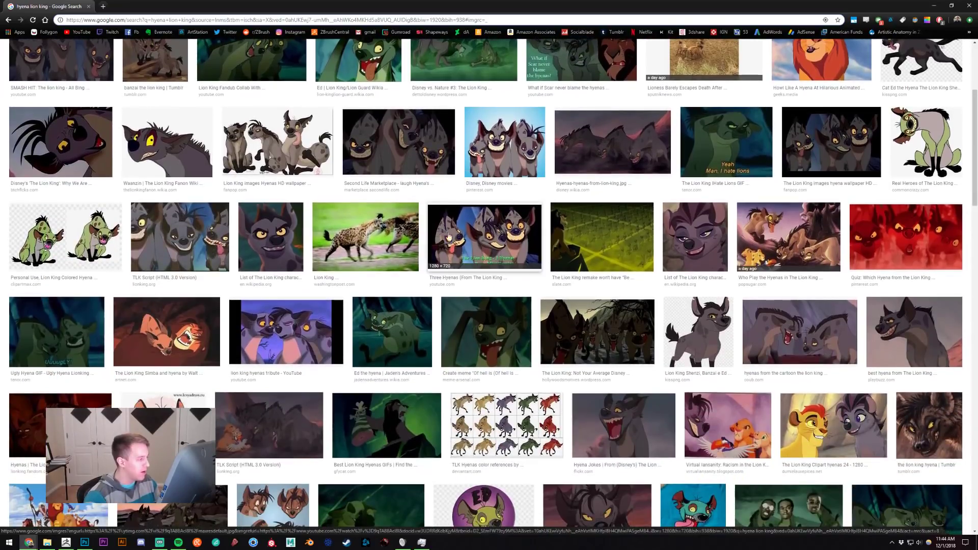
{"action": "left_click", "coordinate": [371, 232]}
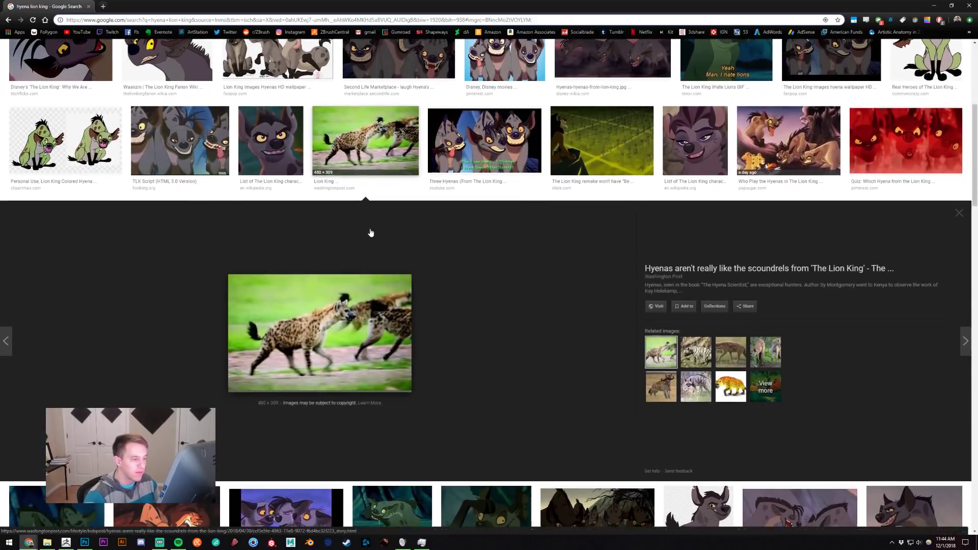
{"action": "left_click", "coordinate": [365, 148]}
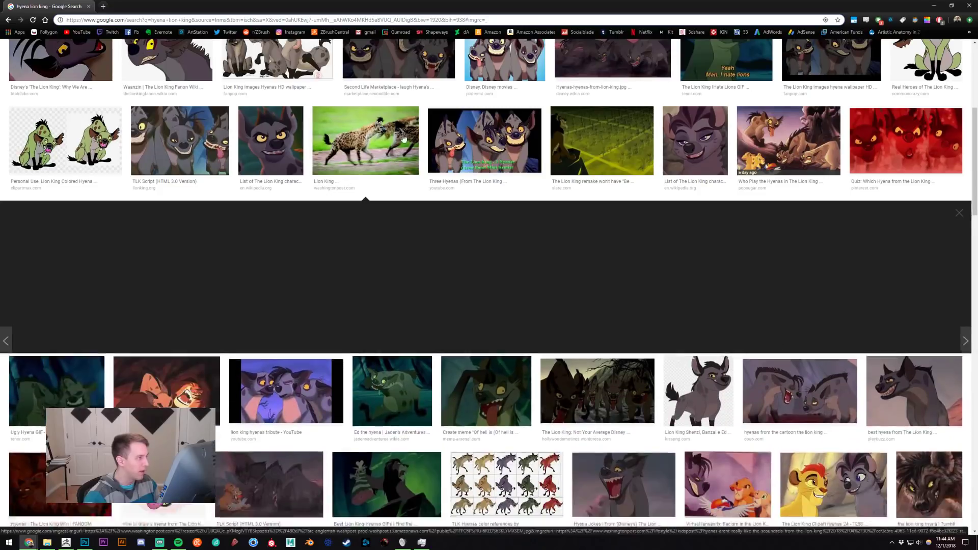
{"action": "scroll", "coordinate": [431, 256], "scroll_direction": "down", "scroll_amount": 1}
{"action": "scroll", "coordinate": [430, 256], "scroll_direction": "up", "scroll_amount": 7}
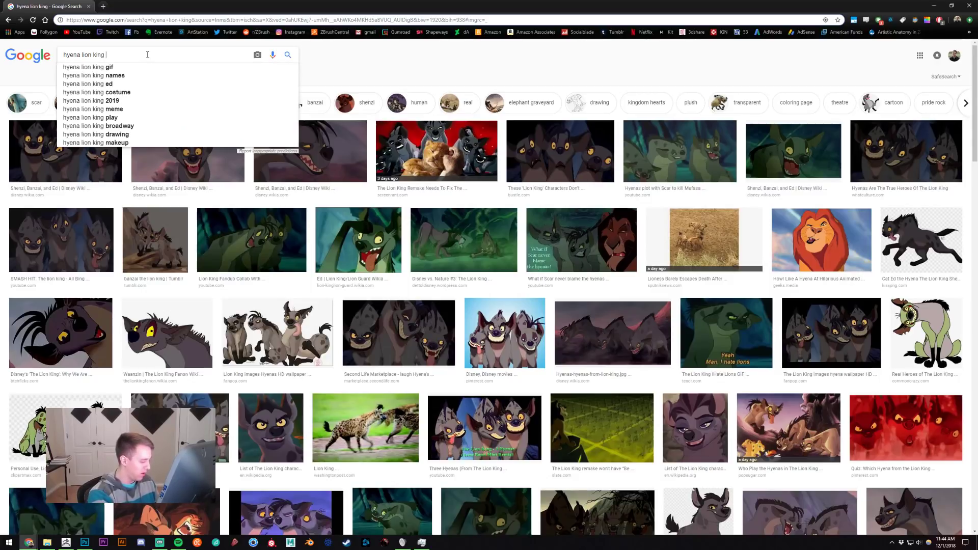
Search images for "hyena lion king character sheet", examine the Banzai and Shenzi model sheets, and switch back to ZBrush
{"action": "type", "text": "character shee"}
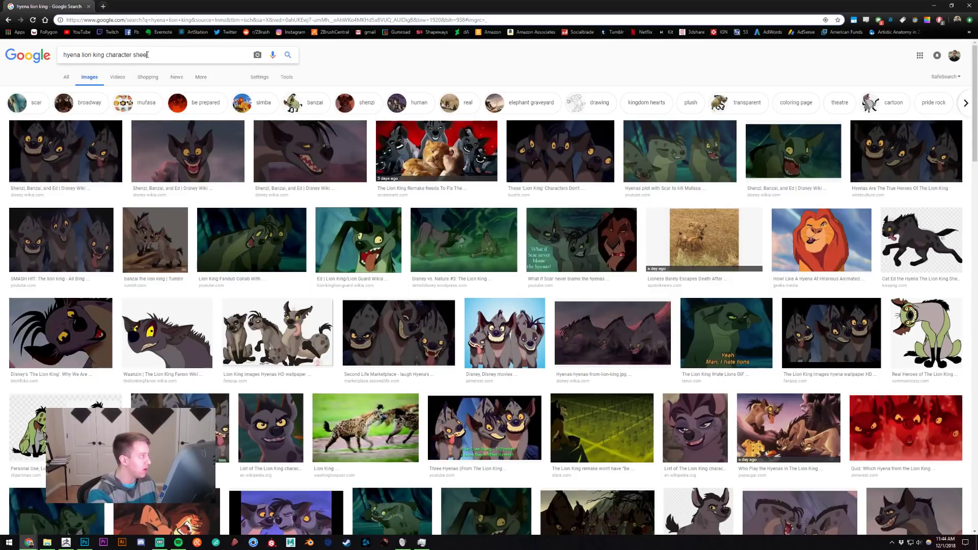
{"action": "key", "text": "Return"}
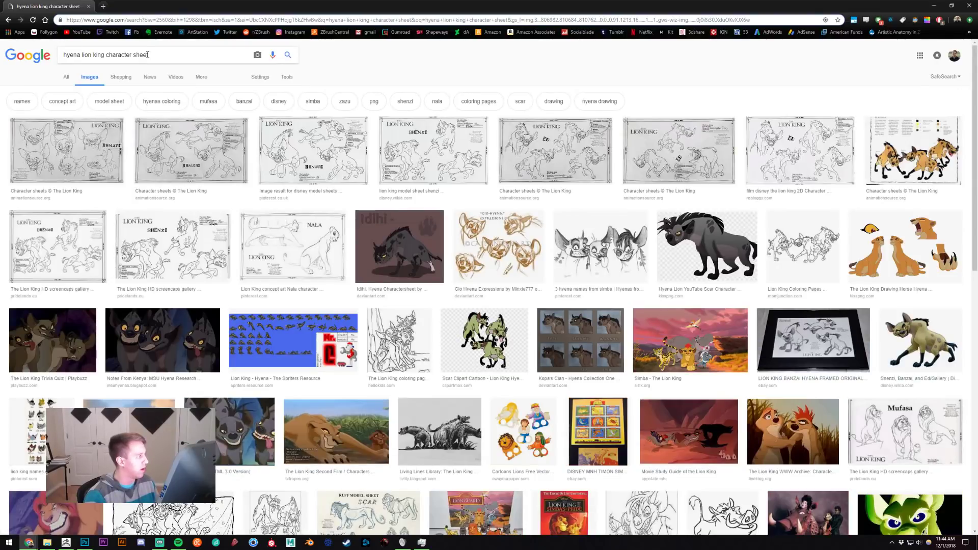
{"action": "left_click", "coordinate": [196, 149]}
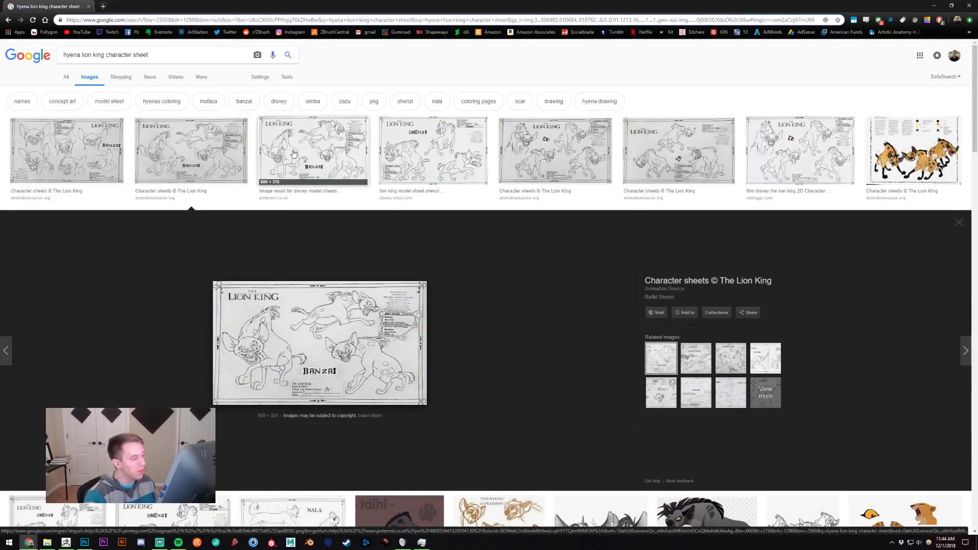
{"action": "left_click", "coordinate": [435, 150]}
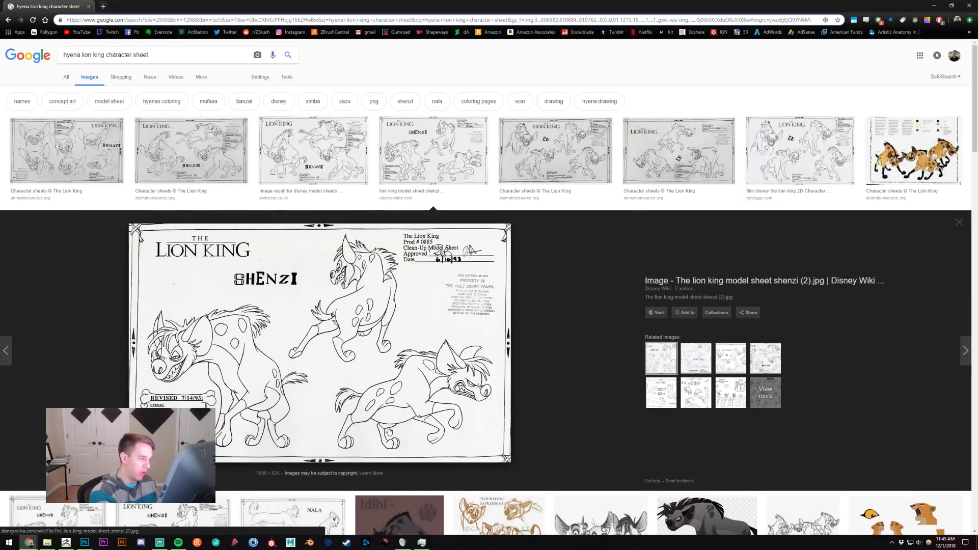
{"action": "key", "text": "alt+Tab"}
{"action": "key", "text": "alt+Tab"}
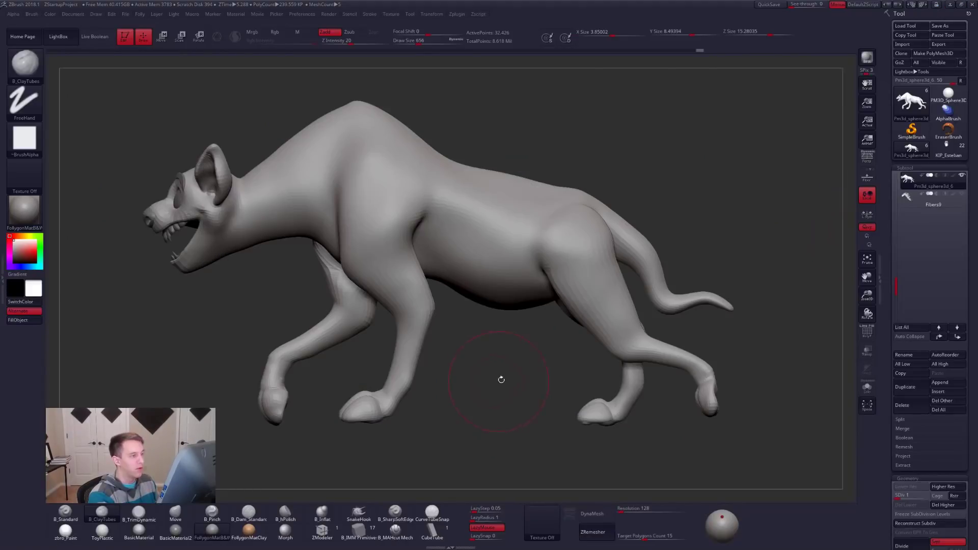
Hide the hyena's front legs and try a lasso mask around the exposed chest
{"action": "mouse_move", "coordinate": [447, 304]}
{"action": "left_mouse_down"}
{"action": "mouse_move", "coordinate": [432, 268]}
{"action": "mouse_move", "coordinate": [438, 257]}
{"action": "mouse_move", "coordinate": [374, 284]}
{"action": "mouse_move", "coordinate": [421, 132]}
{"action": "mouse_move", "coordinate": [430, 143]}
{"action": "left_mouse_up"}
{"action": "right_click_drag", "start_coordinate": [404, 296], "coordinate": [413, 360]}
{"action": "right_click", "coordinate": [415, 359]}
{"action": "right_click_drag", "start_coordinate": [361, 335], "coordinate": [493, 312], "text": "alt"}
{"action": "mouse_move", "coordinate": [505, 298]}
{"action": "left_mouse_down", "text": "ctrl+shift"}
{"action": "mouse_move", "coordinate": [448, 260]}
{"action": "mouse_move", "coordinate": [478, 454]}
{"action": "mouse_move", "coordinate": [514, 305]}
{"action": "left_mouse_up", "text": "ctrl+shift"}
{"action": "right_click_drag", "start_coordinate": [567, 336], "coordinate": [515, 379]}
{"action": "mouse_move", "coordinate": [407, 357]}
{"action": "right_mouse_down"}
{"action": "mouse_move", "coordinate": [538, 346]}
{"action": "mouse_move", "coordinate": [697, 310]}
{"action": "right_mouse_up"}
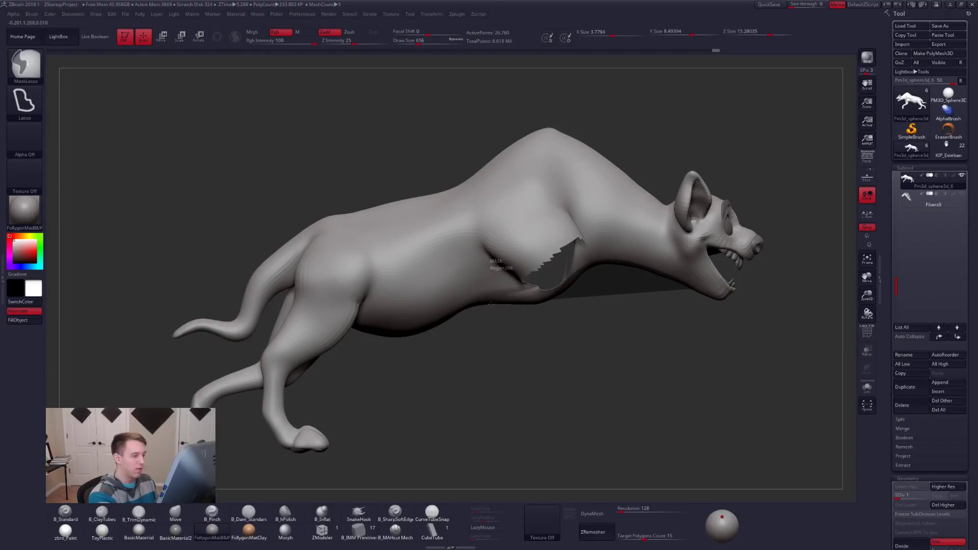
{"action": "mouse_move", "coordinate": [470, 307]}
{"action": "left_mouse_down", "text": "ctrl"}
{"action": "mouse_move", "coordinate": [410, 341]}
{"action": "mouse_move", "coordinate": [305, 338]}
{"action": "mouse_move", "coordinate": [278, 326]}
{"action": "mouse_move", "coordinate": [262, 239]}
{"action": "left_mouse_up", "text": "ctrl"}
{"action": "mouse_move", "coordinate": [531, 345]}
{"action": "left_mouse_down", "text": "ctrl"}
{"action": "mouse_move", "coordinate": [524, 360]}
{"action": "mouse_move", "coordinate": [598, 365]}
{"action": "left_mouse_up", "text": "ctrl"}
{"action": "key", "text": "b"}
{"action": "key", "text": "c"}
{"action": "key", "text": "t"}
Switch to the browser, compare the Ed and Shenzi model sheets, and return to ZBrush
{"action": "key", "text": "alt+Tab"}
{"action": "key", "text": "alt+Tab"}
{"action": "key", "text": "alt+Tab"}
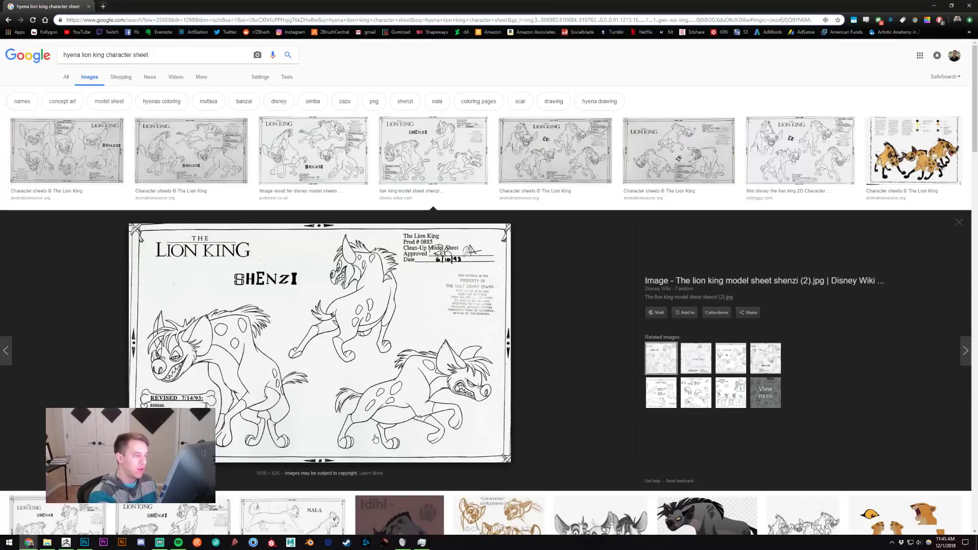
{"action": "key", "text": "Right"}
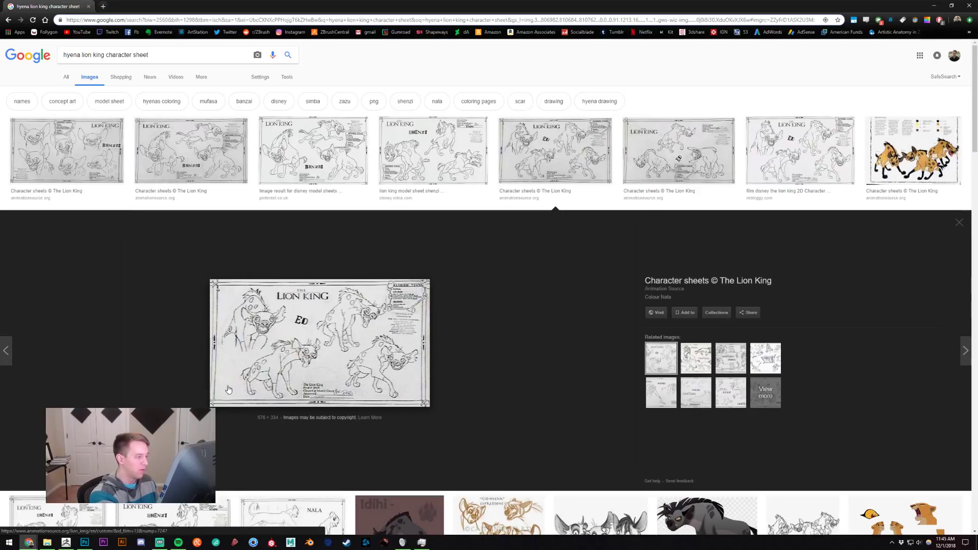
{"action": "key", "text": "Left"}
{"action": "key", "text": "alt+Tab"}
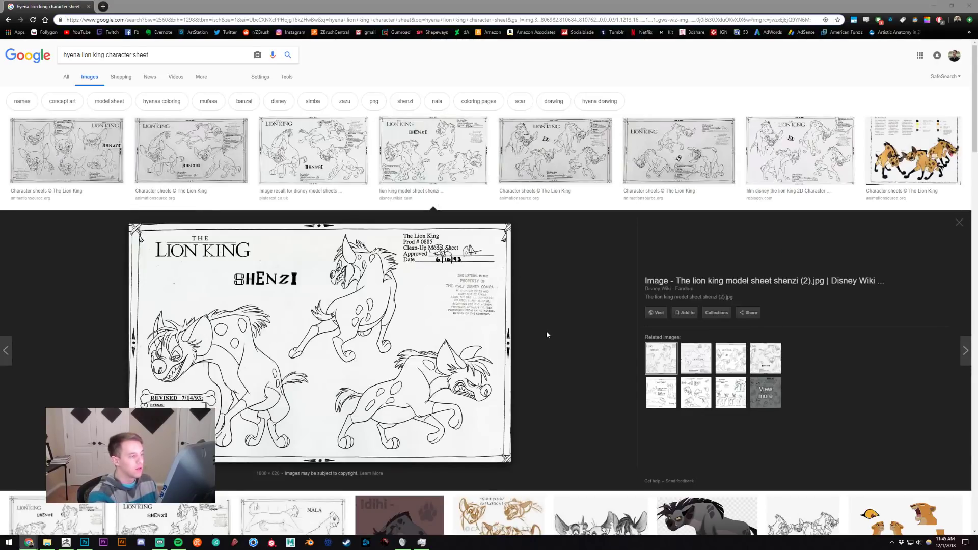
{"action": "key", "text": "alt+Tab"}
{"action": "key", "text": "alt+Tab"}
{"action": "key", "text": "alt+Tab"}
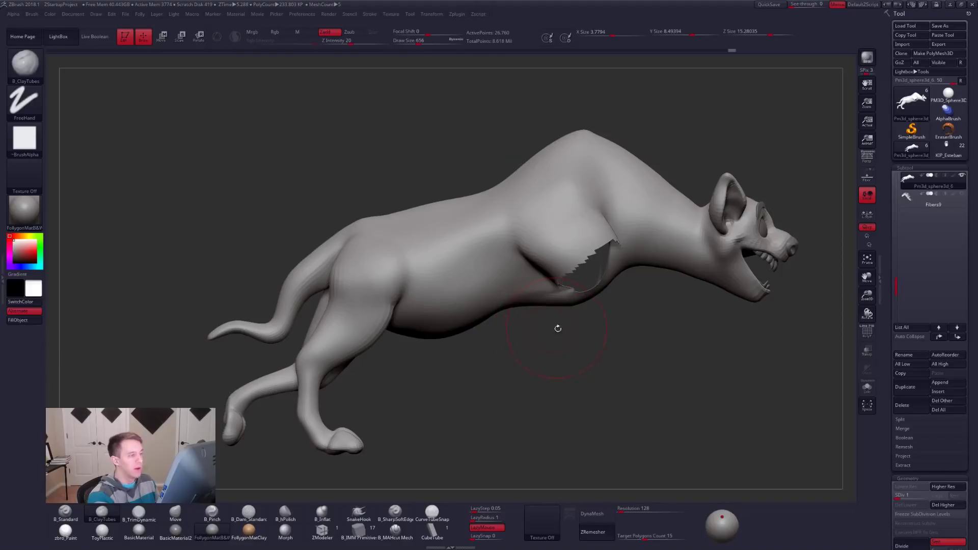
Show the hidden front legs again, and build up and smooth the underside of the chest with the B_ClayTubes brush
{"action": "left_click", "coordinate": [575, 355], "text": "ctrl+shift"}
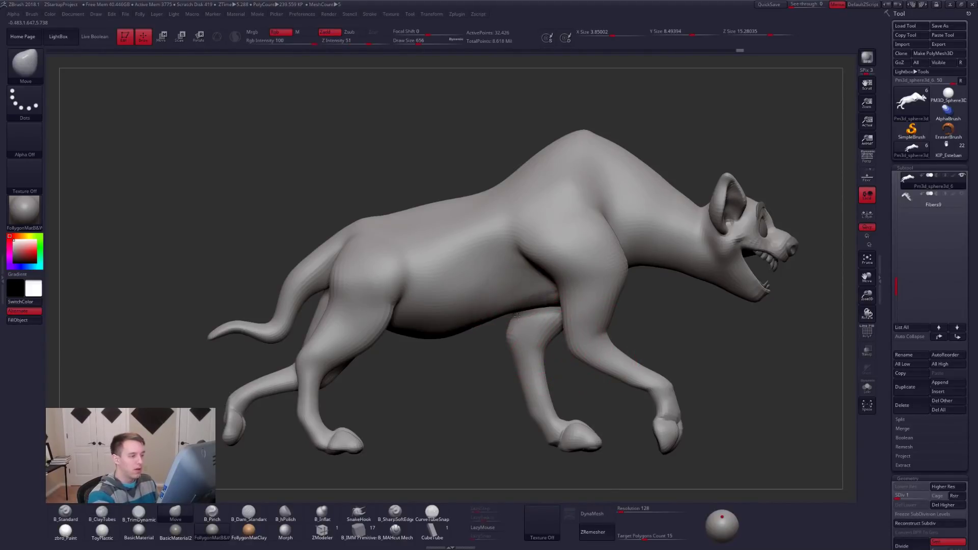
{"action": "mouse_move", "coordinate": [530, 337]}
{"action": "left_mouse_down"}
{"action": "mouse_move", "coordinate": [517, 306]}
{"action": "mouse_move", "coordinate": [525, 281]}
{"action": "mouse_move", "coordinate": [540, 292]}
{"action": "mouse_move", "coordinate": [454, 351]}
{"action": "mouse_move", "coordinate": [476, 382]}
{"action": "mouse_move", "coordinate": [491, 323]}
{"action": "mouse_move", "coordinate": [499, 337]}
{"action": "left_mouse_up"}
{"action": "key", "text": "b"}
{"action": "key", "text": "c"}
{"action": "key", "text": "t"}
{"action": "key", "text": "space"}
{"action": "mouse_move", "coordinate": [515, 320]}
{"action": "right_mouse_down"}
{"action": "mouse_move", "coordinate": [570, 325]}
{"action": "mouse_move", "coordinate": [533, 382]}
{"action": "right_mouse_up"}
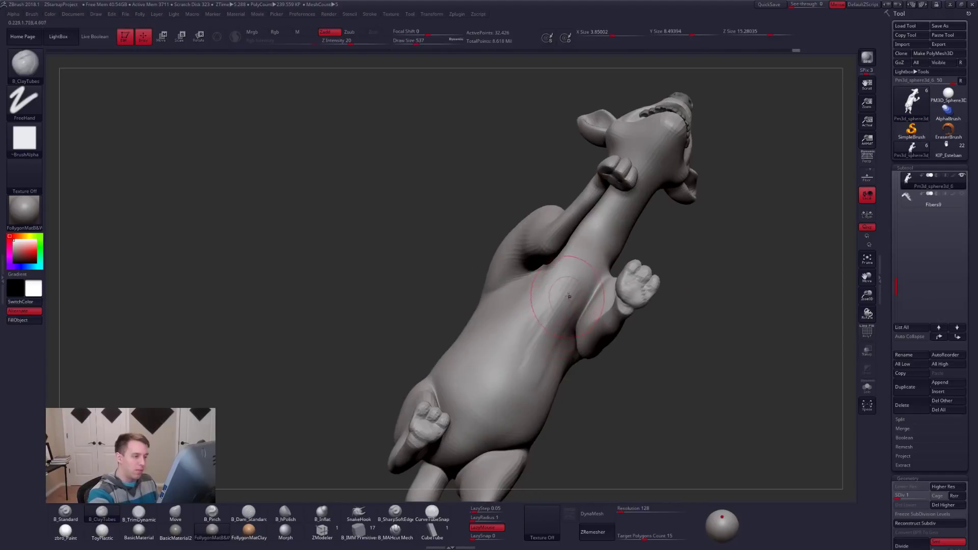
{"action": "left_click_drag", "start_coordinate": [533, 382], "coordinate": [536, 354]}
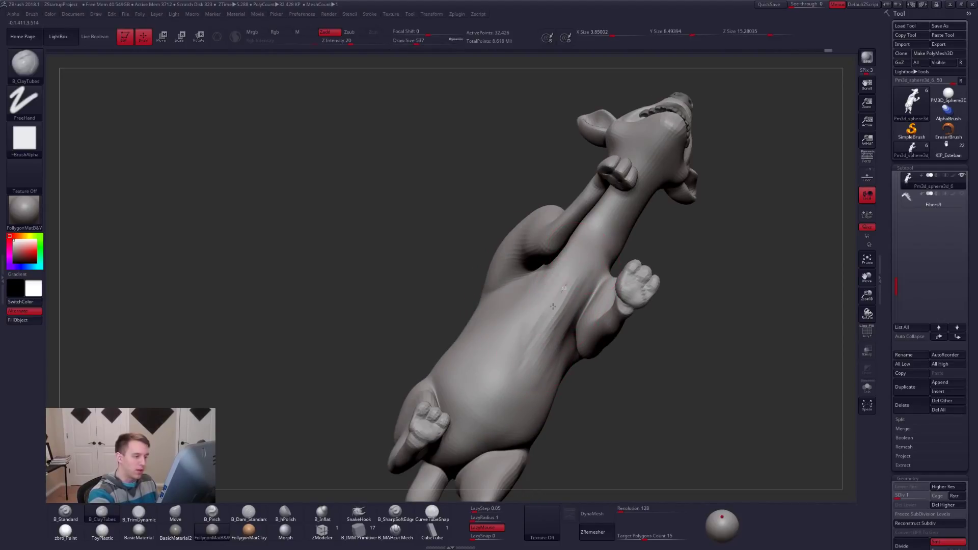
{"action": "key", "text": "shift"}
{"action": "mouse_move", "coordinate": [559, 332]}
{"action": "right_mouse_down"}
{"action": "mouse_move", "coordinate": [622, 322]}
{"action": "mouse_move", "coordinate": [575, 318]}
{"action": "right_mouse_up"}
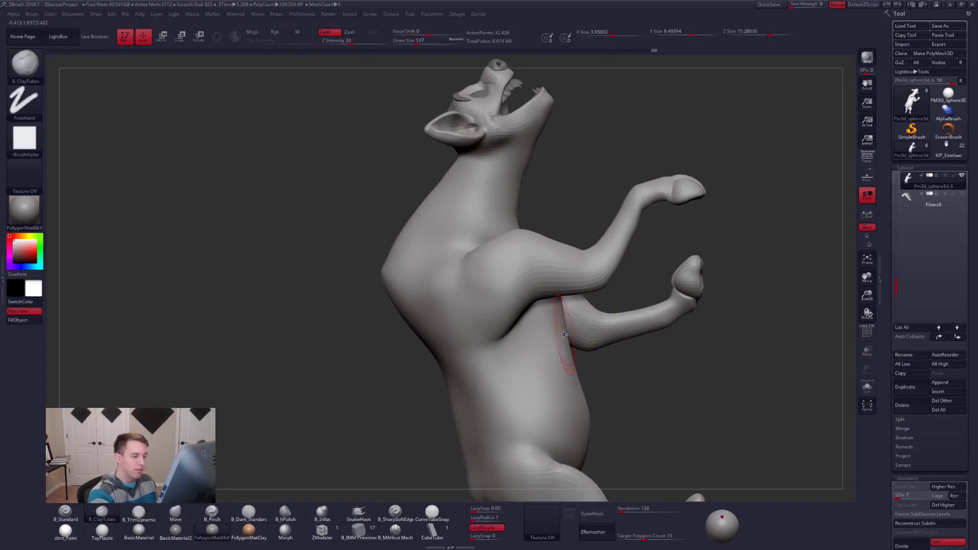
Refine the chest between the front legs with the Move and B_ClayTubes brushes, and smooth its surface
{"action": "key", "text": "b"}
{"action": "key", "text": "m"}
{"action": "key", "text": "v"}
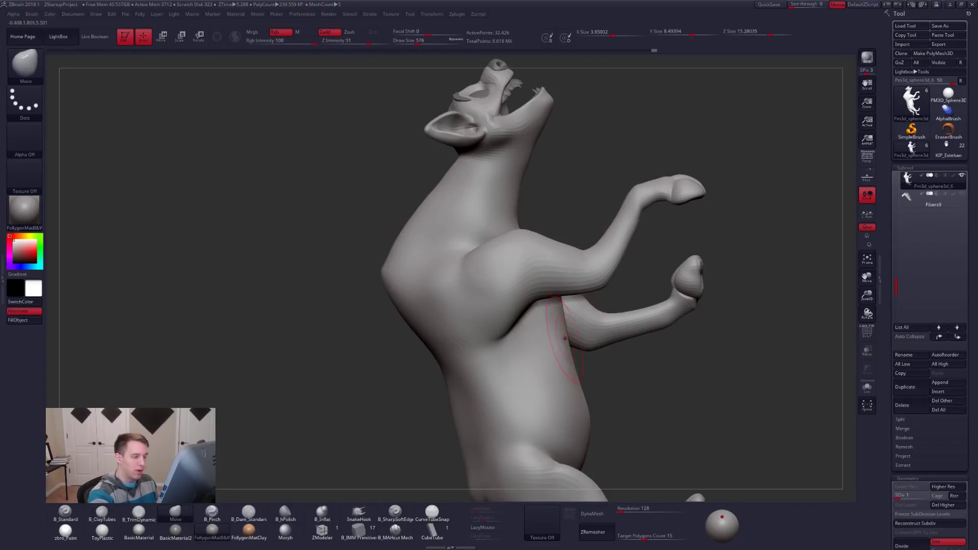
{"action": "mouse_move", "coordinate": [569, 338]}
{"action": "right_mouse_down"}
{"action": "mouse_move", "coordinate": [547, 342]}
{"action": "mouse_move", "coordinate": [516, 313]}
{"action": "right_mouse_up"}
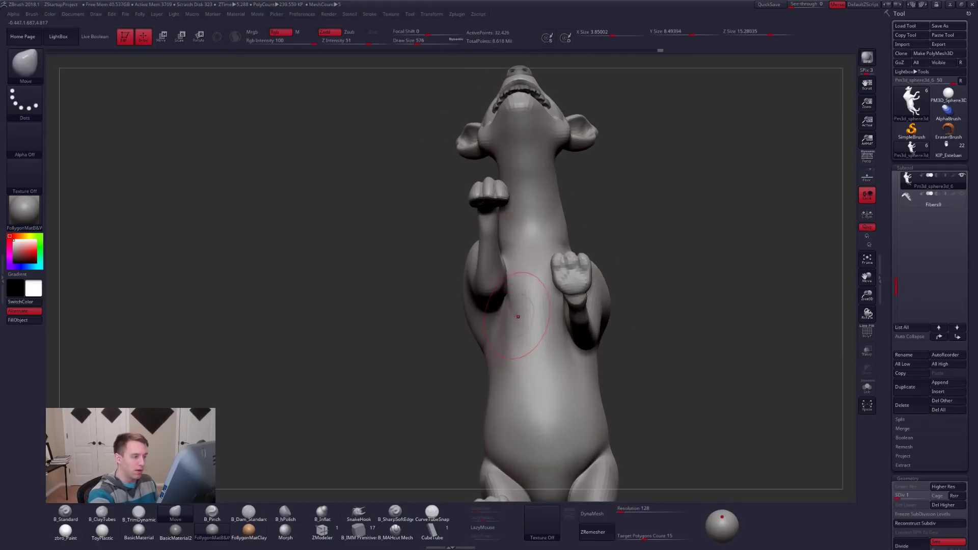
{"action": "key", "text": "b"}
{"action": "key", "text": "c"}
{"action": "key", "text": "t"}
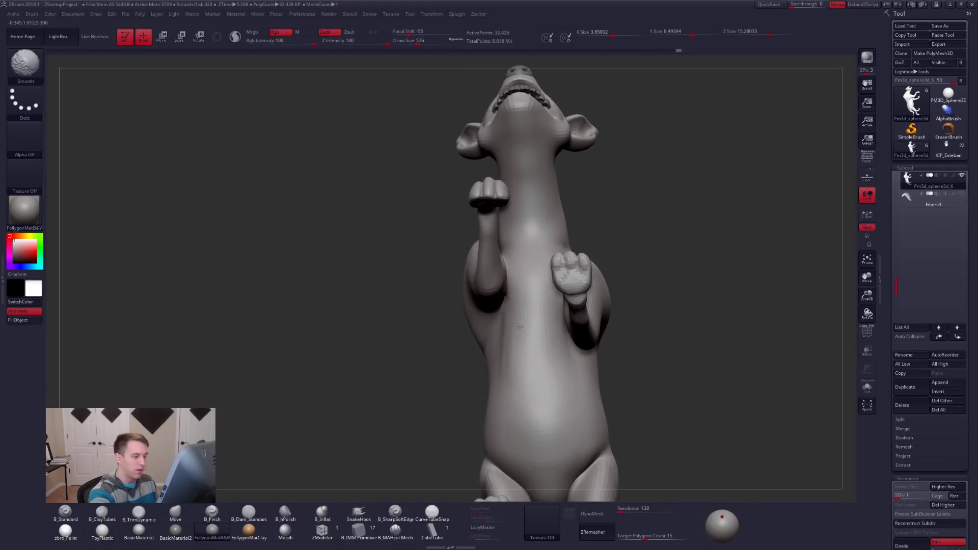
{"action": "mouse_move", "coordinate": [530, 338]}
{"action": "right_mouse_down"}
{"action": "mouse_move", "coordinate": [549, 319]}
{"action": "mouse_move", "coordinate": [535, 317]}
{"action": "right_mouse_up"}
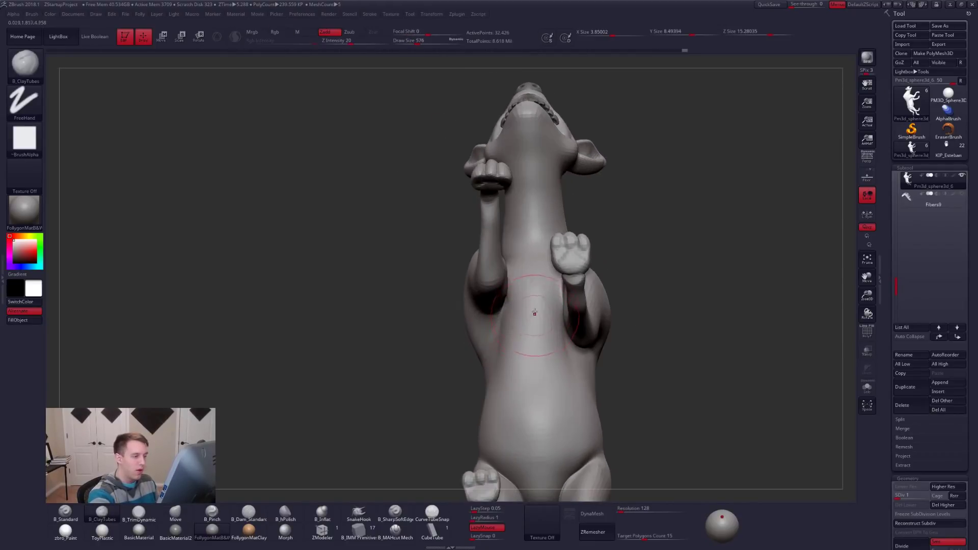
{"action": "key", "text": "shift"}
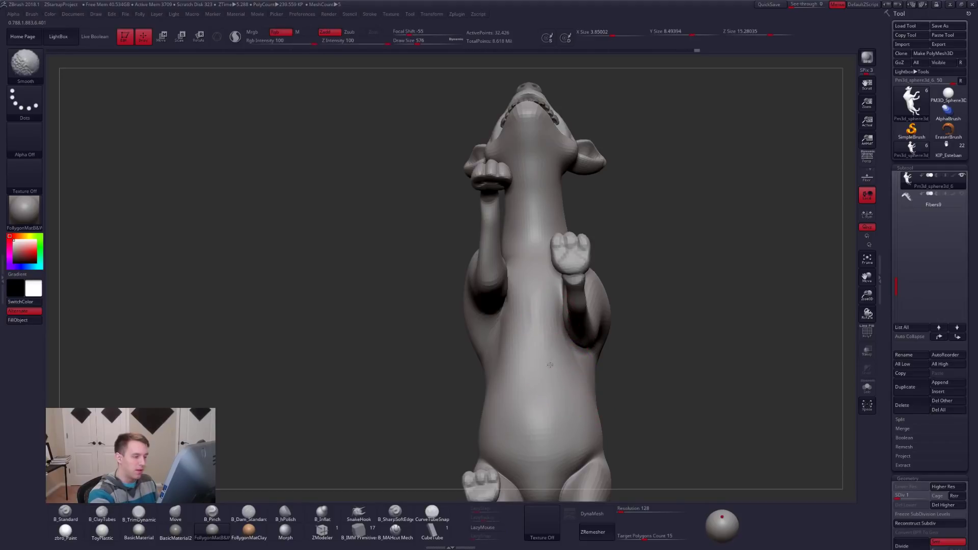
{"action": "mouse_move", "coordinate": [545, 315]}
{"action": "right_mouse_down"}
{"action": "mouse_move", "coordinate": [458, 331]}
{"action": "mouse_move", "coordinate": [501, 318]}
{"action": "mouse_move", "coordinate": [565, 332]}
{"action": "mouse_move", "coordinate": [636, 314]}
{"action": "right_mouse_up"}
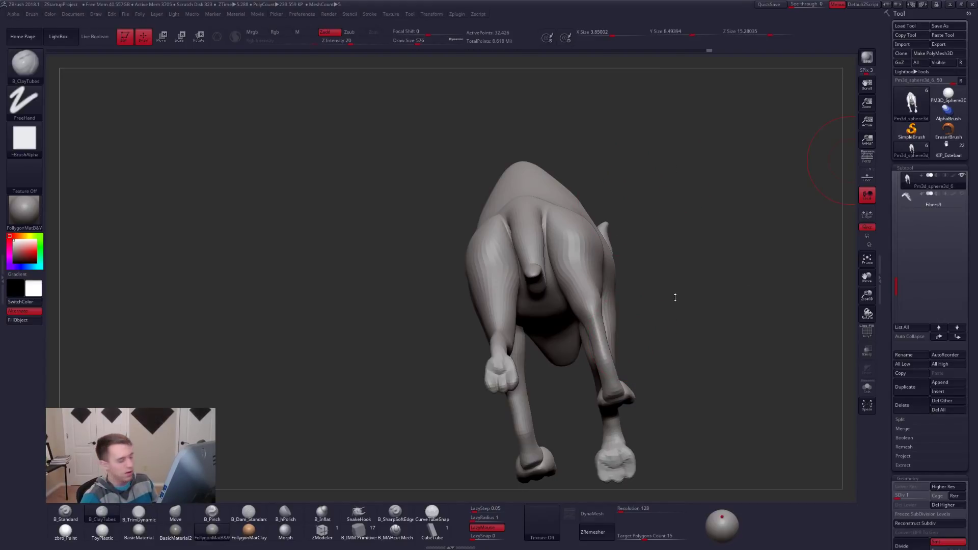
Sculpt the underside of the belly with B_ClayTubes strokes
{"action": "mouse_move", "coordinate": [635, 291]}
{"action": "right_mouse_down"}
{"action": "mouse_move", "coordinate": [626, 326]}
{"action": "mouse_move", "coordinate": [587, 324]}
{"action": "mouse_move", "coordinate": [554, 384]}
{"action": "mouse_move", "coordinate": [519, 373]}
{"action": "mouse_move", "coordinate": [525, 327]}
{"action": "right_mouse_up"}
{"action": "left_click_drag", "start_coordinate": [543, 212], "coordinate": [545, 254]}
{"action": "mouse_move", "coordinate": [612, 268]}
{"action": "left_mouse_down"}
{"action": "mouse_move", "coordinate": [565, 326]}
{"action": "mouse_move", "coordinate": [580, 307]}
{"action": "mouse_move", "coordinate": [603, 309]}
{"action": "left_mouse_up"}
{"action": "left_click_drag", "start_coordinate": [634, 220], "coordinate": [585, 266]}
{"action": "left_click_drag", "start_coordinate": [571, 225], "coordinate": [553, 281]}
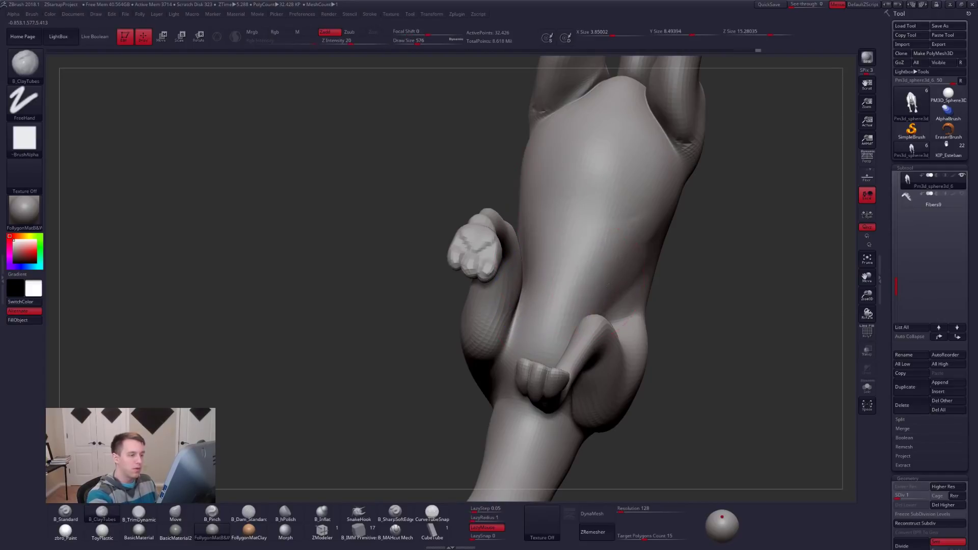
Raise the mesh to subdivision level 2 and smooth the chest where the front legs join it
{"action": "right_click_drag", "start_coordinate": [609, 306], "coordinate": [598, 300]}
{"action": "key", "text": "ctrl+d"}
{"action": "mouse_move", "coordinate": [605, 382]}
{"action": "right_mouse_down"}
{"action": "mouse_move", "coordinate": [600, 364]}
{"action": "mouse_move", "coordinate": [590, 406]}
{"action": "right_mouse_up"}
{"action": "key", "text": "shift"}
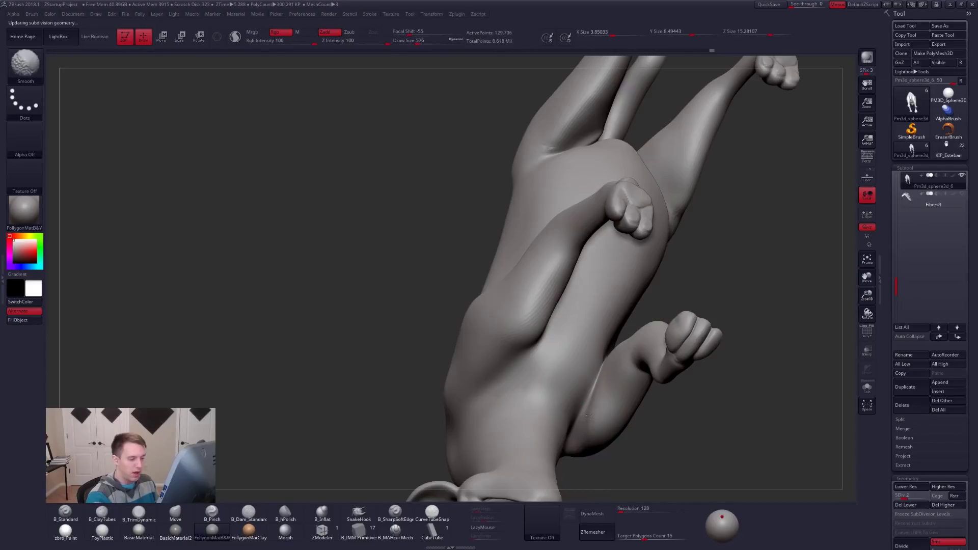
{"action": "mouse_move", "coordinate": [592, 402]}
{"action": "right_mouse_down"}
{"action": "mouse_move", "coordinate": [561, 357]}
{"action": "mouse_move", "coordinate": [563, 375]}
{"action": "right_mouse_up"}
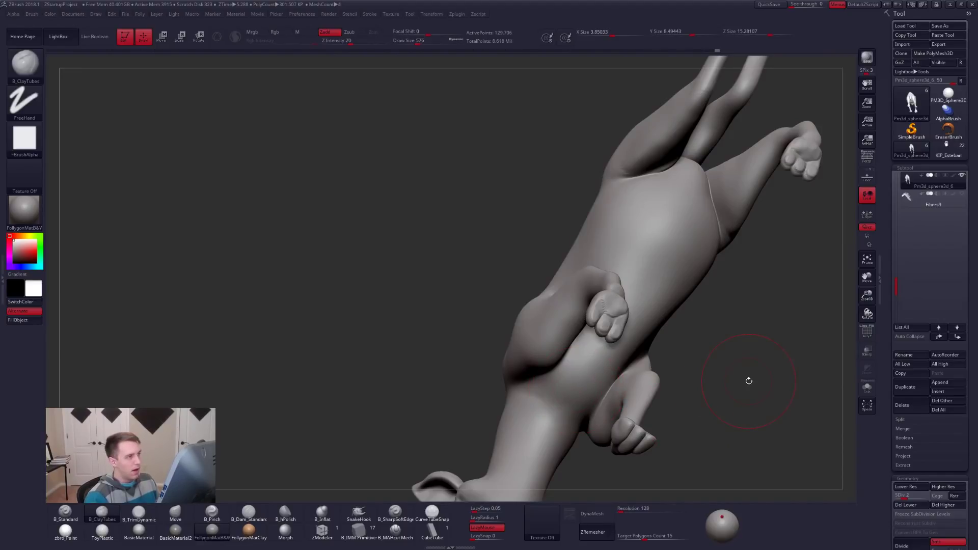
Reduce the brush size and smooth the flank and belly behind the near front leg
{"action": "right_click_drag", "start_coordinate": [647, 399], "coordinate": [581, 394]}
{"action": "mouse_move", "coordinate": [578, 311]}
{"action": "right_mouse_down", "text": "alt"}
{"action": "mouse_move", "coordinate": [587, 335]}
{"action": "mouse_move", "coordinate": [618, 316]}
{"action": "mouse_move", "coordinate": [616, 366]}
{"action": "mouse_move", "coordinate": [584, 350]}
{"action": "right_mouse_up", "text": "alt"}
{"action": "key", "text": "space"}
{"action": "key", "text": "shift"}
{"action": "key", "text": "space"}
{"action": "left_click_drag", "start_coordinate": [584, 349], "coordinate": [588, 346]}
{"action": "key", "text": "shift"}
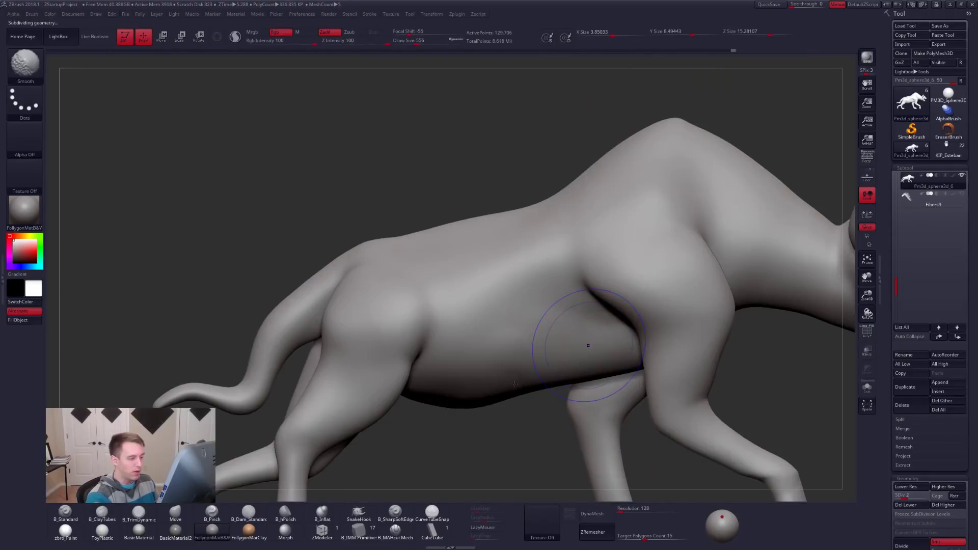
Return to subdivision level 1 and reshape the belly line behind the front legs with an enlarged Move brush
{"action": "key", "text": "shift+d"}
{"action": "right_click_drag", "start_coordinate": [514, 396], "coordinate": [512, 387], "text": "ctrl"}
{"action": "key", "text": "space"}
{"action": "left_click_drag", "start_coordinate": [512, 386], "coordinate": [515, 387]}
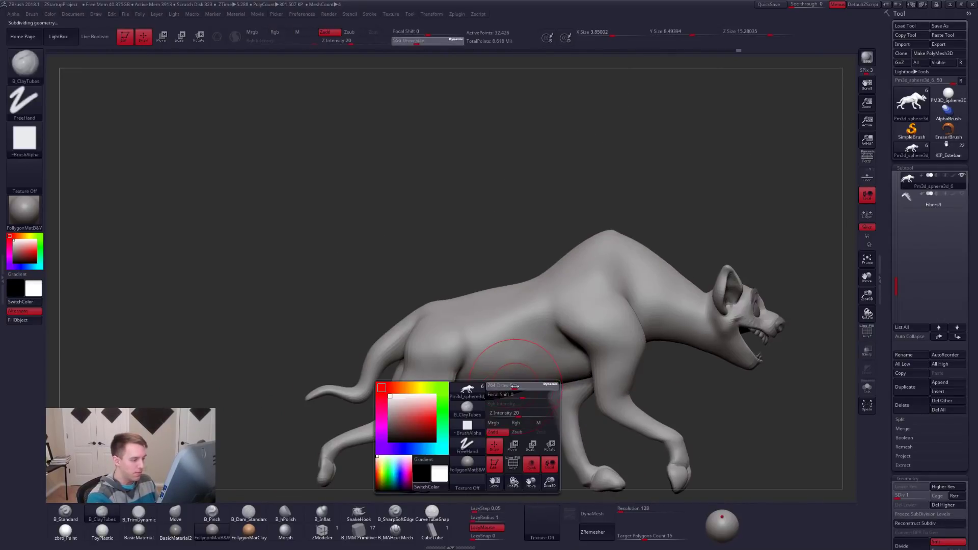
{"action": "key", "text": "b"}
{"action": "key", "text": "m"}
{"action": "key", "text": "v"}
{"action": "key", "text": "shift"}
{"action": "left_click_drag", "start_coordinate": [506, 392], "coordinate": [535, 388], "text": "shift"}
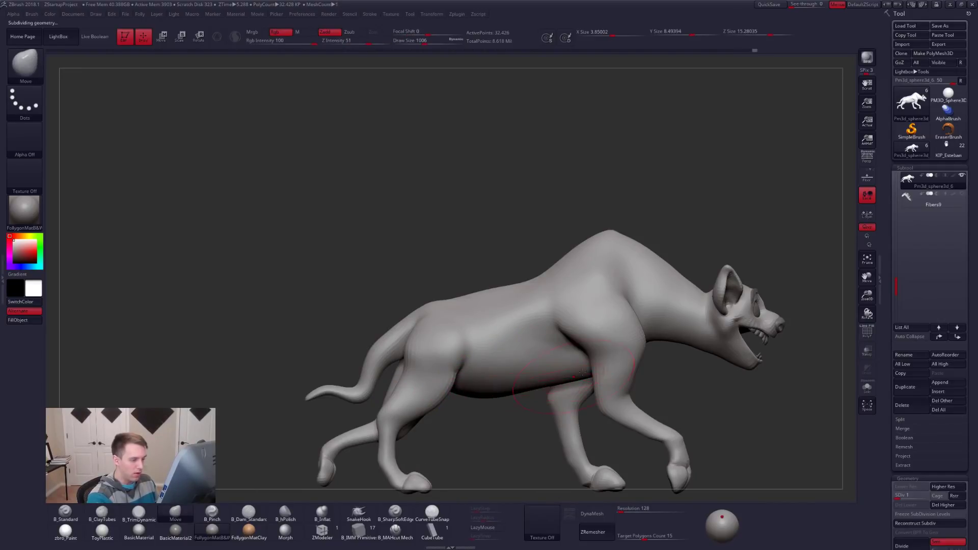
Show the polygroups and hide the front legs, leaving the rest of the hyena's body visible
{"action": "mouse_move", "coordinate": [621, 356]}
{"action": "right_mouse_down"}
{"action": "mouse_move", "coordinate": [675, 363]}
{"action": "mouse_move", "coordinate": [680, 373]}
{"action": "right_mouse_up"}
{"action": "right_click_drag", "start_coordinate": [603, 371], "coordinate": [600, 337]}
{"action": "key", "text": "ctrl+shift"}
{"action": "mouse_move", "coordinate": [599, 343]}
{"action": "left_mouse_down", "text": "ctrl+alt+shift"}
{"action": "mouse_move", "coordinate": [586, 407]}
{"action": "mouse_move", "coordinate": [622, 454]}
{"action": "left_mouse_up", "text": "ctrl+alt+shift"}
{"action": "right_click_drag", "start_coordinate": [657, 431], "coordinate": [613, 352]}
{"action": "mouse_move", "coordinate": [609, 357]}
{"action": "left_mouse_down", "text": "ctrl+alt+shift"}
{"action": "mouse_move", "coordinate": [634, 428]}
{"action": "mouse_move", "coordinate": [601, 359]}
{"action": "left_mouse_up", "text": "ctrl+alt+shift"}
{"action": "key", "text": "shift+f"}
{"action": "right_click_drag", "start_coordinate": [586, 349], "coordinate": [558, 329]}
{"action": "left_click", "coordinate": [532, 354], "text": "ctrl+shift"}
{"action": "left_click_drag", "start_coordinate": [539, 373], "coordinate": [550, 396], "text": "ctrl+shift"}
{"action": "right_click_drag", "start_coordinate": [552, 396], "coordinate": [566, 363]}
Turn on double-sided display for the mesh and switch the polyframe off
{"action": "key", "text": "ctrl+shift+f"}
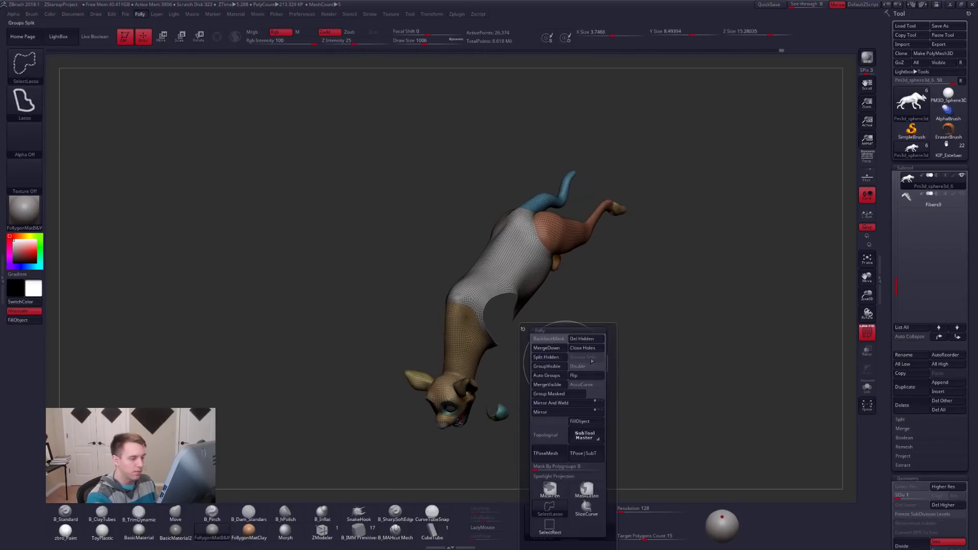
{"action": "left_click", "coordinate": [585, 366]}
{"action": "right_click_drag", "start_coordinate": [625, 328], "coordinate": [528, 389]}
{"action": "mouse_move", "coordinate": [509, 402]}
{"action": "left_mouse_down", "text": "ctrl+alt+shift"}
{"action": "mouse_move", "coordinate": [570, 418]}
{"action": "mouse_move", "coordinate": [519, 344]}
{"action": "left_mouse_up", "text": "ctrl+alt+shift"}
{"action": "key", "text": "shift+f"}
{"action": "right_click_drag", "start_coordinate": [519, 344], "coordinate": [594, 363]}
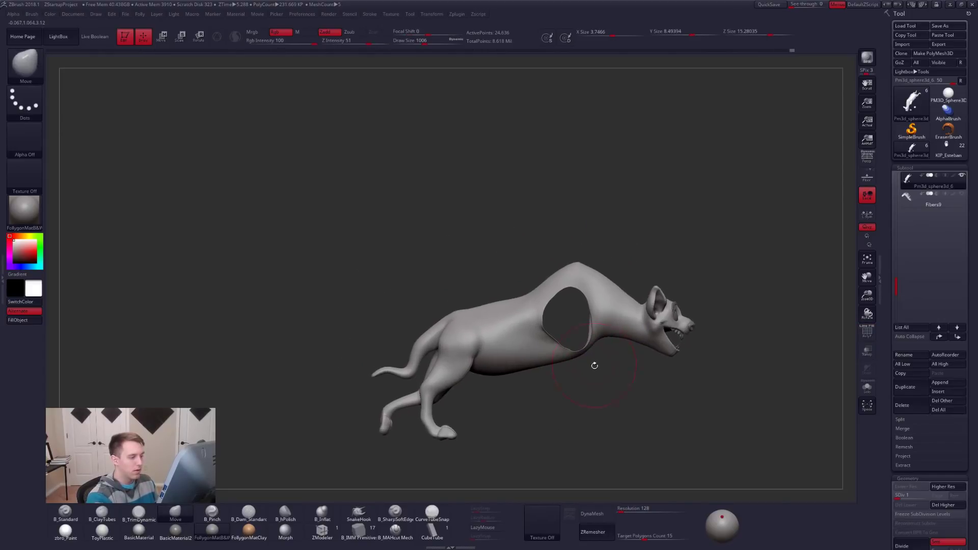
Mask the visible body, unhide the front legs, and invert and soften the mask so it protects only those legs
{"action": "left_click", "coordinate": [635, 412], "text": "ctrl"}
{"action": "right_click_drag", "start_coordinate": [644, 411], "coordinate": [709, 350], "text": "alt"}
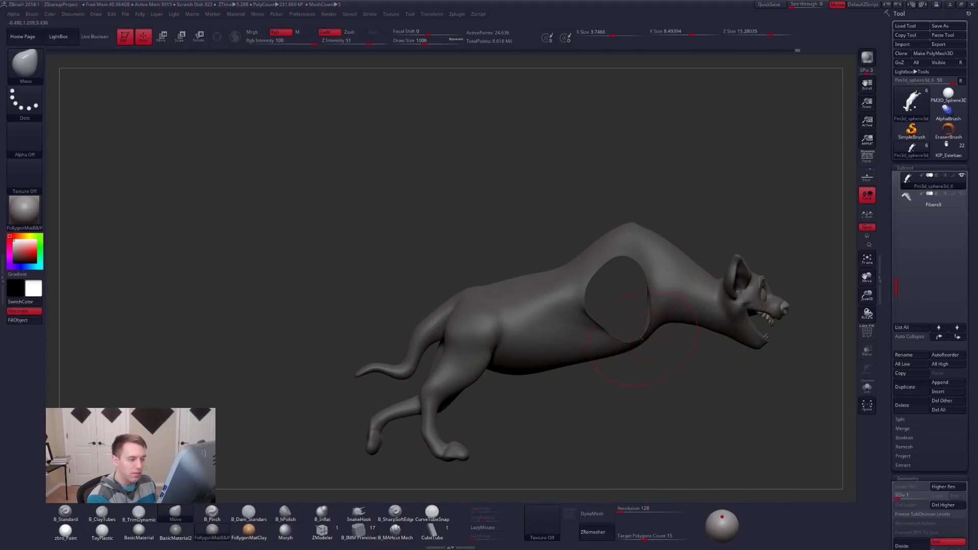
{"action": "left_click", "coordinate": [600, 392], "text": "ctrl+shift"}
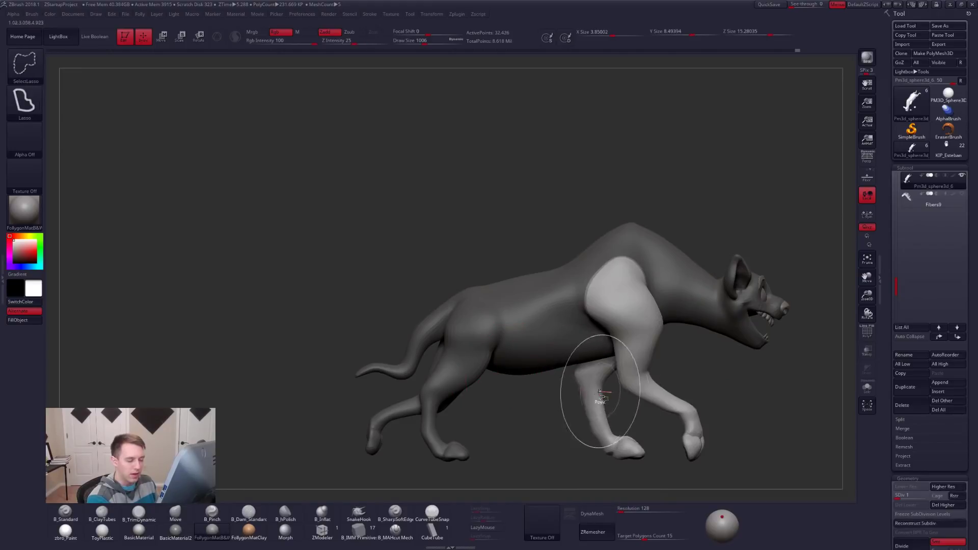
{"action": "left_click", "coordinate": [571, 395], "text": "ctrl"}
{"action": "left_click", "coordinate": [572, 362], "text": "ctrl"}
{"action": "left_click", "coordinate": [572, 365], "text": "ctrl"}
{"action": "left_click", "coordinate": [567, 364], "text": "ctrl"}
{"action": "left_click", "coordinate": [566, 366], "text": "ctrl"}
{"action": "key", "text": "shift"}
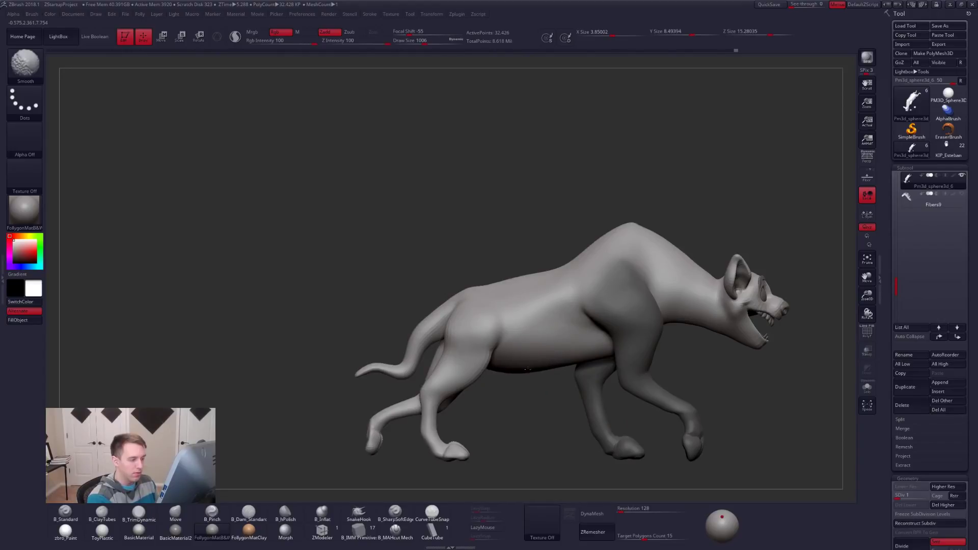
{"action": "left_click", "coordinate": [571, 365], "text": "ctrl"}
Sculpt the lower neck and chest around the masked front legs with the B_ClayTubes brush
{"action": "mouse_move", "coordinate": [713, 380]}
{"action": "left_mouse_down"}
{"action": "mouse_move", "coordinate": [616, 320]}
{"action": "mouse_move", "coordinate": [632, 333]}
{"action": "mouse_move", "coordinate": [647, 296]}
{"action": "left_mouse_up"}
{"action": "key", "text": "shift"}
{"action": "key", "text": "2"}
{"action": "mouse_move", "coordinate": [581, 313]}
{"action": "right_mouse_down"}
{"action": "mouse_move", "coordinate": [605, 343]}
{"action": "mouse_move", "coordinate": [627, 321]}
{"action": "right_mouse_up"}
{"action": "key", "text": "space"}
{"action": "right_click_drag", "start_coordinate": [634, 280], "coordinate": [647, 300], "text": "ctrl"}
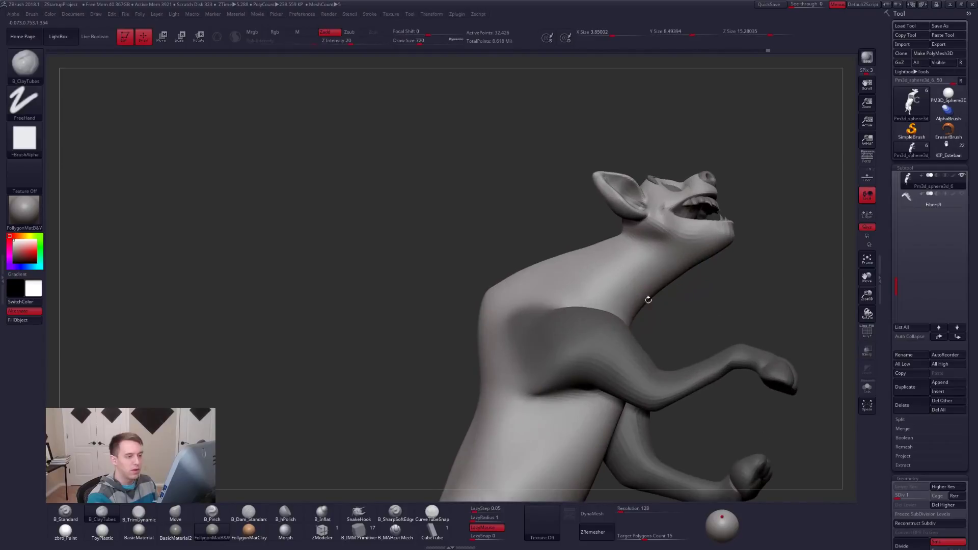
{"action": "right_click_drag", "start_coordinate": [619, 339], "coordinate": [629, 323]}
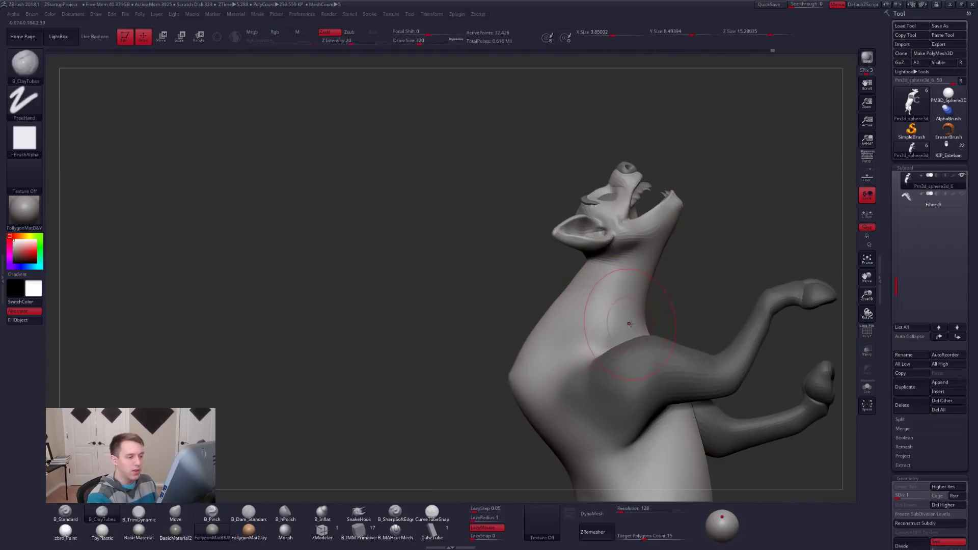
{"action": "right_click_drag", "start_coordinate": [656, 290], "coordinate": [497, 297]}
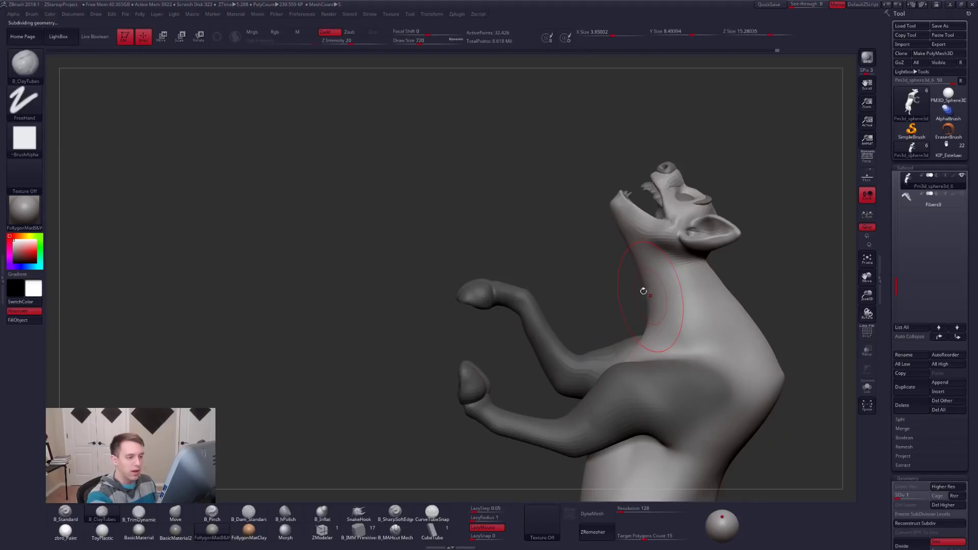
Adjust the front chest contour above the masked legs with the Move brush
{"action": "right_click", "coordinate": [633, 352]}
{"action": "key", "text": "b"}
{"action": "key", "text": "m"}
{"action": "key", "text": "v"}
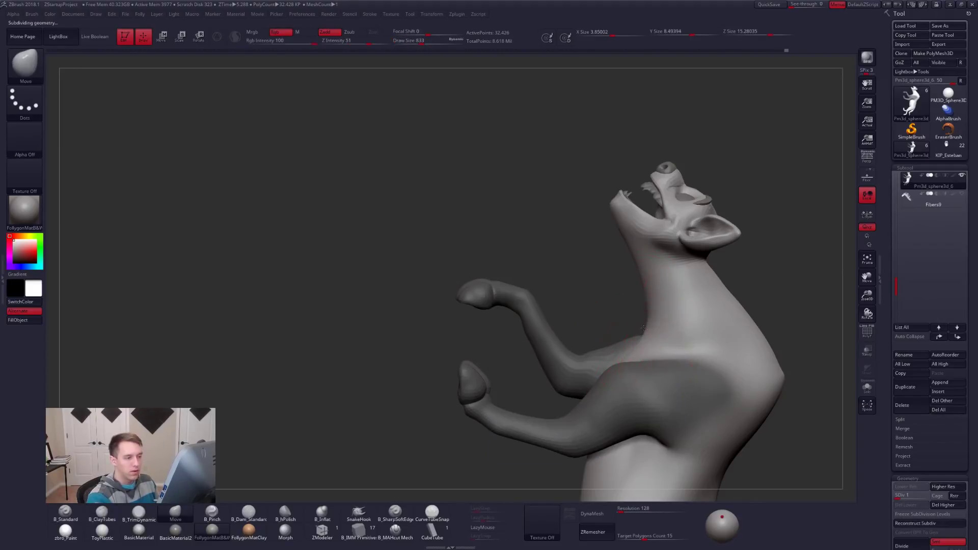
{"action": "mouse_move", "coordinate": [639, 330]}
{"action": "right_mouse_down"}
{"action": "mouse_move", "coordinate": [687, 401]}
{"action": "mouse_move", "coordinate": [603, 267]}
{"action": "mouse_move", "coordinate": [636, 227]}
{"action": "right_mouse_up"}
Flatten the underside of the chest and belly between the legs with an enlarged B_TrimDynamic brush
{"action": "key", "text": "b"}
{"action": "key", "text": "t"}
{"action": "key", "text": "d"}
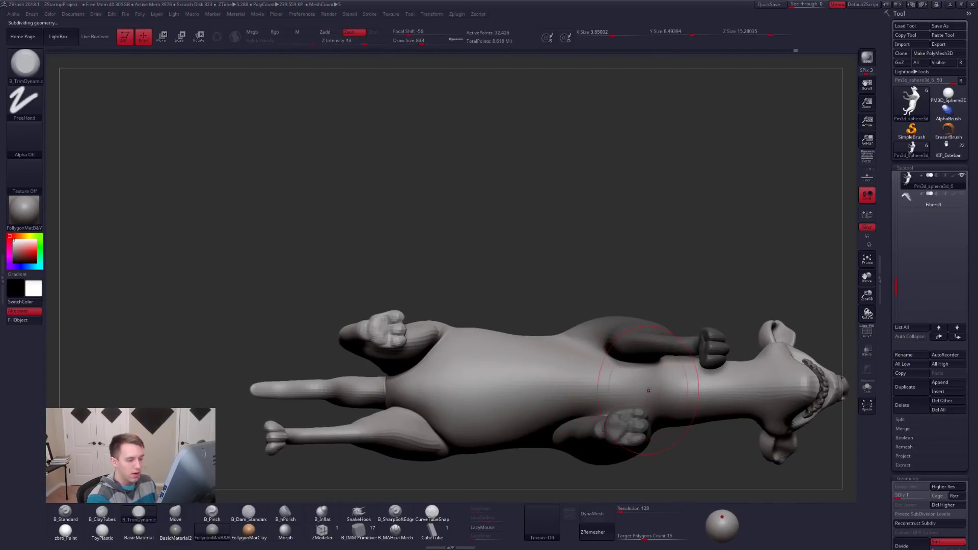
{"action": "mouse_move", "coordinate": [616, 391]}
{"action": "left_mouse_down"}
{"action": "mouse_move", "coordinate": [586, 390]}
{"action": "mouse_move", "coordinate": [604, 391]}
{"action": "mouse_move", "coordinate": [591, 390]}
{"action": "mouse_move", "coordinate": [606, 379]}
{"action": "mouse_move", "coordinate": [619, 391]}
{"action": "left_mouse_up"}
{"action": "right_click_drag", "start_coordinate": [538, 392], "coordinate": [587, 378]}
{"action": "key", "text": "space"}
{"action": "left_click_drag", "start_coordinate": [586, 379], "coordinate": [596, 379]}
{"action": "mouse_move", "coordinate": [764, 375]}
{"action": "right_mouse_down"}
{"action": "mouse_move", "coordinate": [694, 354]}
{"action": "mouse_move", "coordinate": [698, 333]}
{"action": "right_mouse_up"}
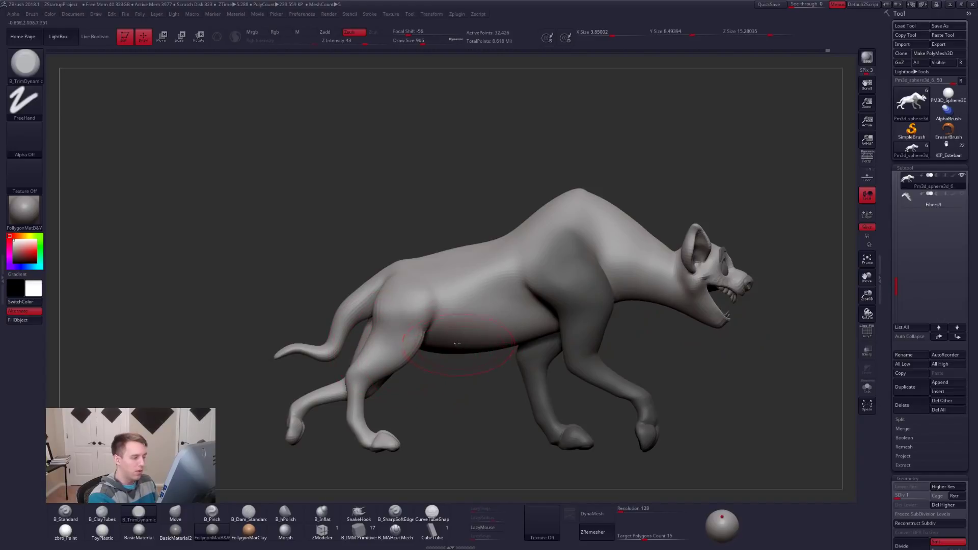
Swing the light below the model and examine the belly form from the side and from underneath
{"action": "left_click_drag", "start_coordinate": [719, 522], "coordinate": [720, 529]}
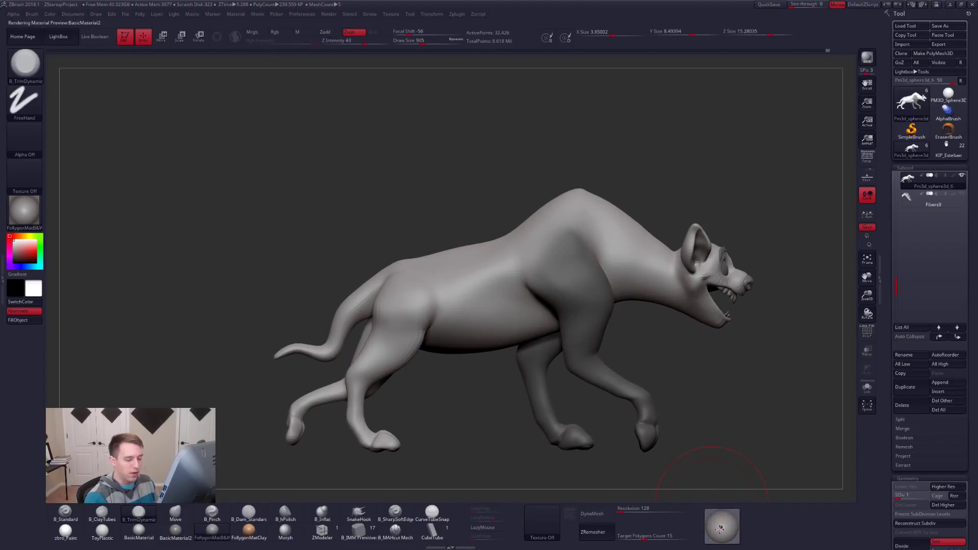
{"action": "right_click_drag", "start_coordinate": [573, 401], "coordinate": [647, 416], "text": "alt"}
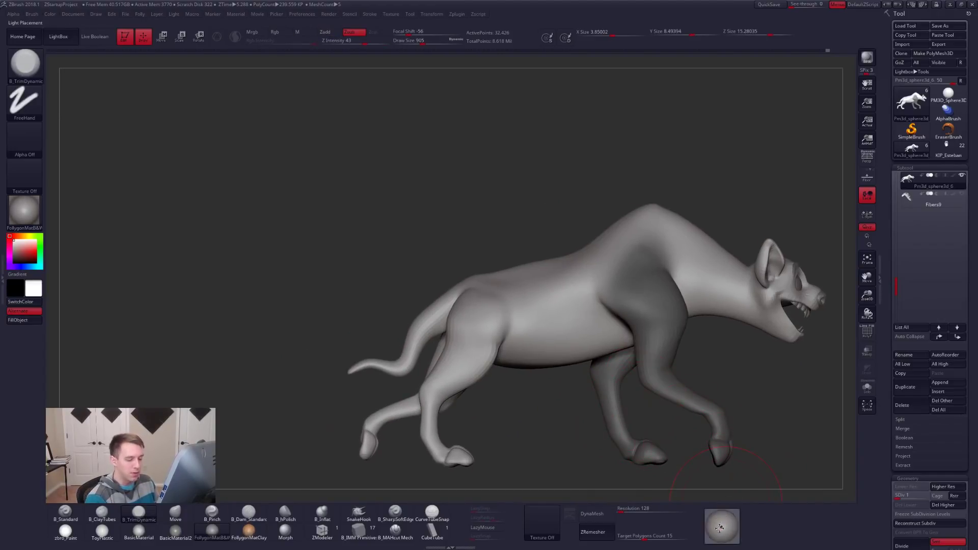
{"action": "left_click_drag", "start_coordinate": [719, 528], "coordinate": [721, 535]}
{"action": "right_click_drag", "start_coordinate": [529, 371], "coordinate": [528, 393], "text": "alt"}
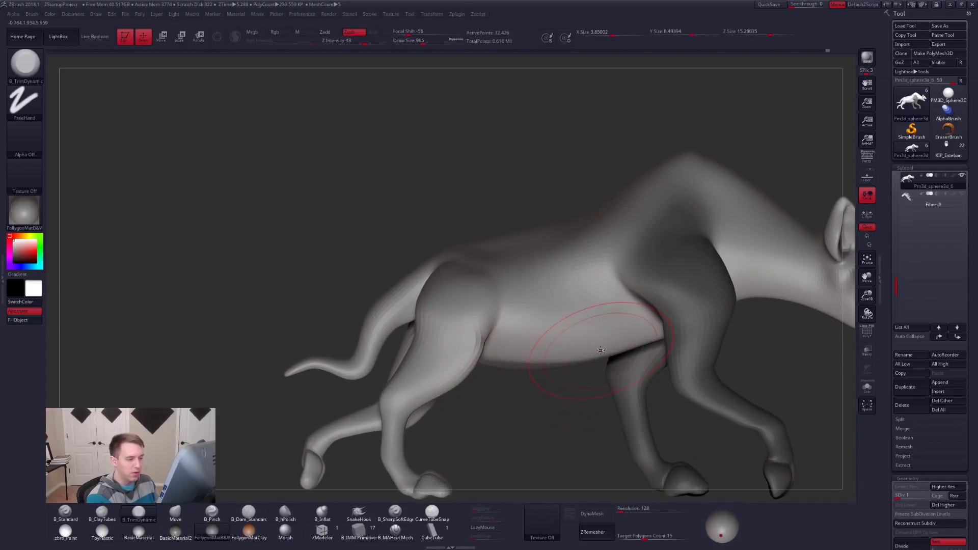
{"action": "mouse_move", "coordinate": [600, 351]}
{"action": "right_mouse_down"}
{"action": "mouse_move", "coordinate": [541, 314]}
{"action": "mouse_move", "coordinate": [532, 326]}
{"action": "right_mouse_up"}
{"action": "left_click_drag", "start_coordinate": [502, 396], "coordinate": [655, 393], "text": "shift"}
{"action": "right_click_drag", "start_coordinate": [647, 376], "coordinate": [606, 255]}
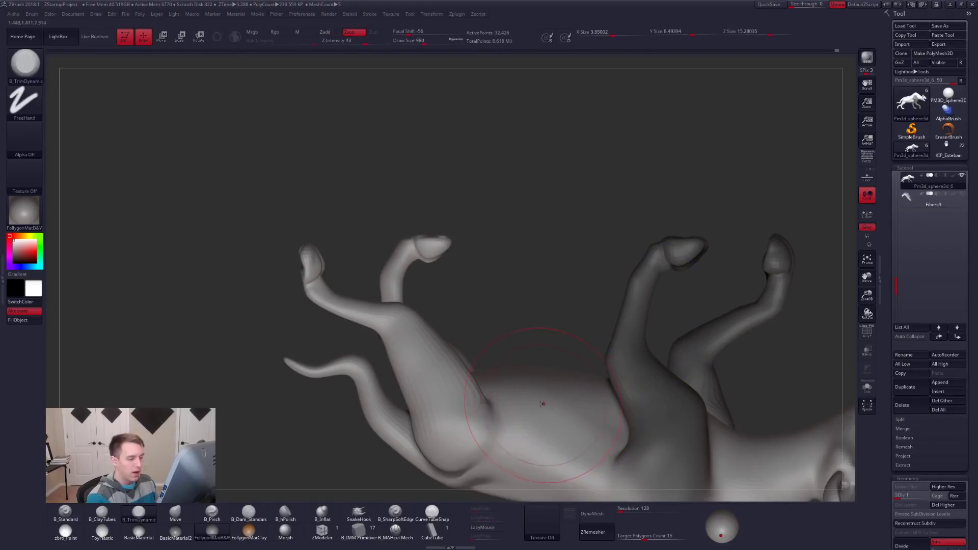
Reshape the underside of the belly with a large Move brush
{"action": "right_click_drag", "start_coordinate": [553, 396], "coordinate": [557, 381], "text": "alt"}
{"action": "key", "text": "b"}
{"action": "key", "text": "m"}
{"action": "key", "text": "v"}
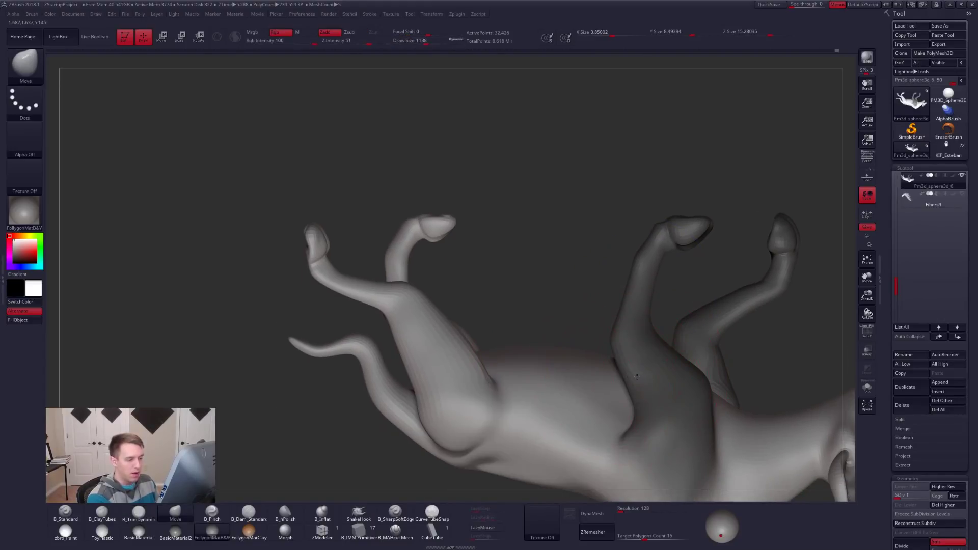
{"action": "right_click_drag", "start_coordinate": [619, 285], "coordinate": [687, 438]}
{"action": "right_click_drag", "start_coordinate": [687, 438], "coordinate": [598, 347], "text": "ctrl"}
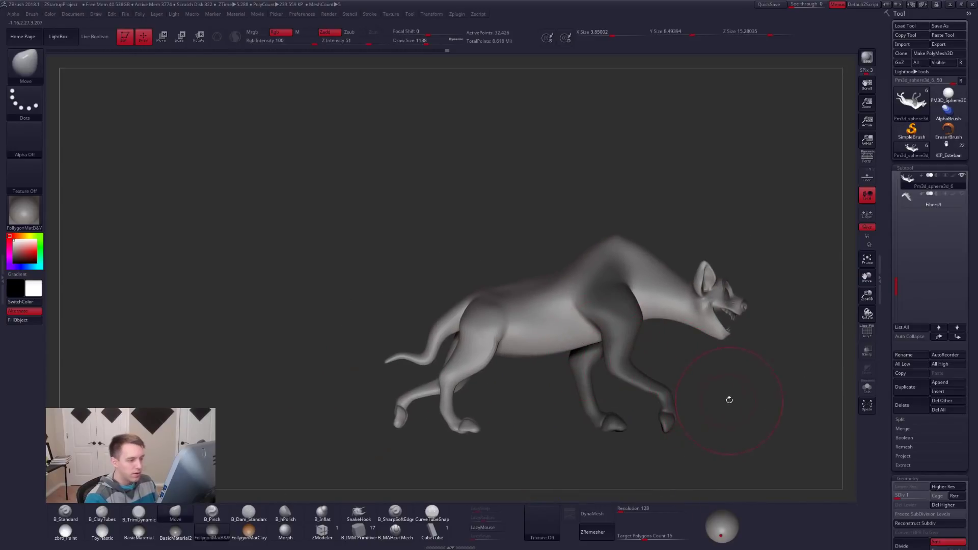
Clear the front-leg mask and return the light to above the model, with a smaller Move brush
{"action": "mouse_move", "coordinate": [715, 461]}
{"action": "right_mouse_down"}
{"action": "mouse_move", "coordinate": [701, 433]}
{"action": "mouse_move", "coordinate": [649, 406]}
{"action": "right_mouse_up"}
{"action": "key", "text": "space"}
{"action": "left_click_drag", "start_coordinate": [664, 359], "coordinate": [662, 367]}
{"action": "mouse_move", "coordinate": [681, 411]}
{"action": "right_mouse_down"}
{"action": "mouse_move", "coordinate": [666, 421]}
{"action": "mouse_move", "coordinate": [675, 439]}
{"action": "right_mouse_up"}
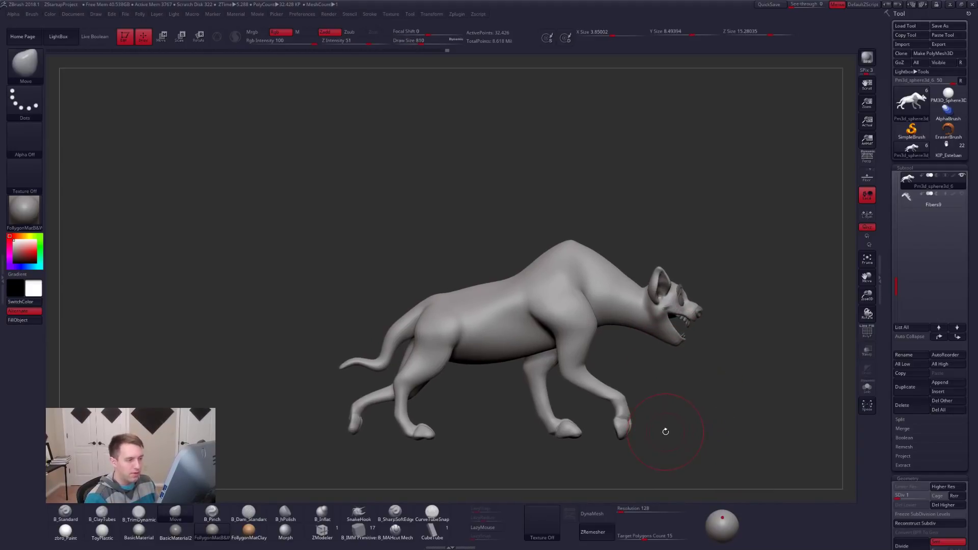
{"action": "mouse_move", "coordinate": [670, 380]}
{"action": "right_mouse_down", "text": "alt"}
{"action": "mouse_move", "coordinate": [660, 397]}
{"action": "mouse_move", "coordinate": [667, 388]}
{"action": "right_mouse_up", "text": "alt"}
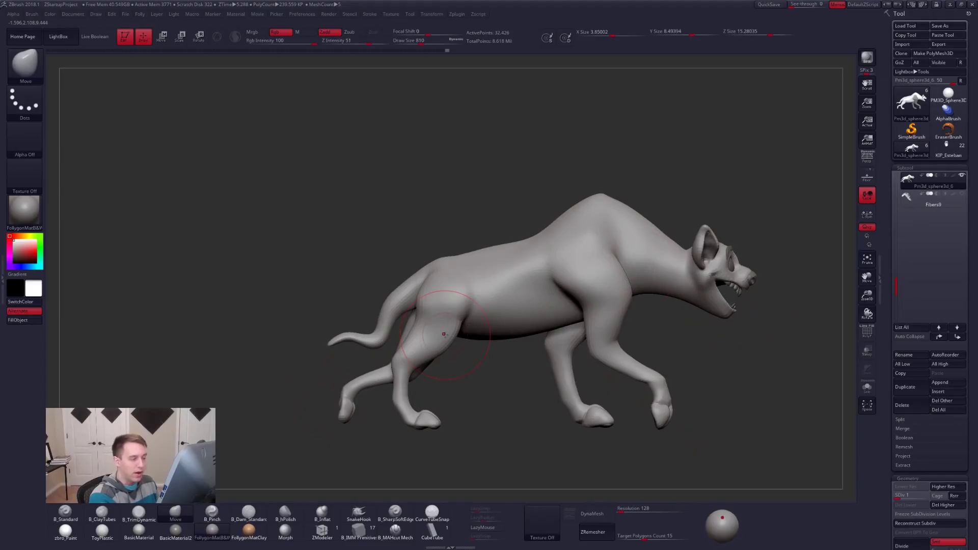
Compare the hyena's side profile with the Lion King Shenzi model sheet in the browser
{"action": "mouse_move", "coordinate": [750, 292]}
{"action": "left_mouse_down", "text": "ctrl"}
{"action": "mouse_move", "coordinate": [670, 270]}
{"action": "mouse_move", "coordinate": [318, 450]}
{"action": "mouse_move", "coordinate": [571, 448]}
{"action": "left_mouse_up", "text": "ctrl"}
{"action": "left_click_drag", "start_coordinate": [443, 398], "coordinate": [505, 424], "text": "ctrl"}
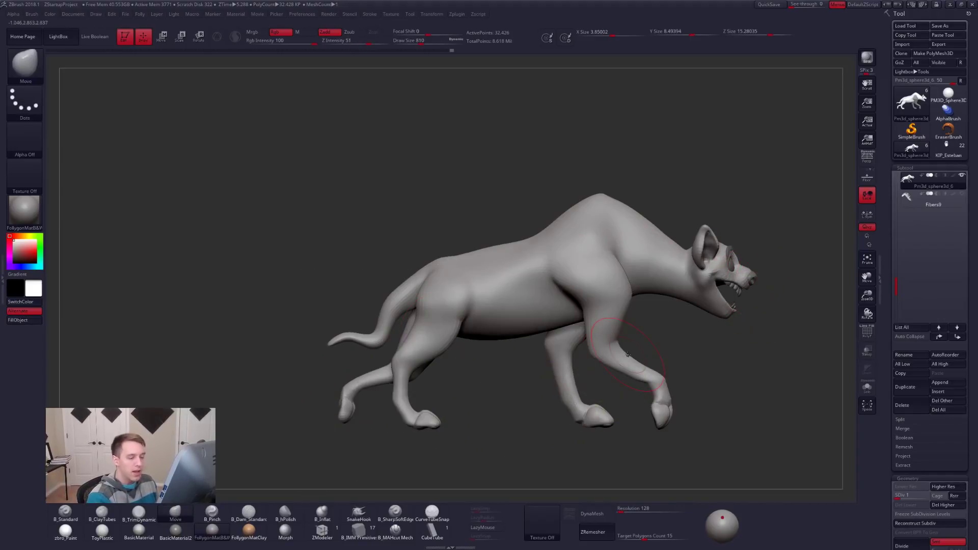
{"action": "mouse_move", "coordinate": [728, 315]}
{"action": "left_mouse_down", "text": "ctrl"}
{"action": "mouse_move", "coordinate": [611, 295]}
{"action": "mouse_move", "coordinate": [486, 340]}
{"action": "mouse_move", "coordinate": [402, 327]}
{"action": "left_mouse_up", "text": "ctrl"}
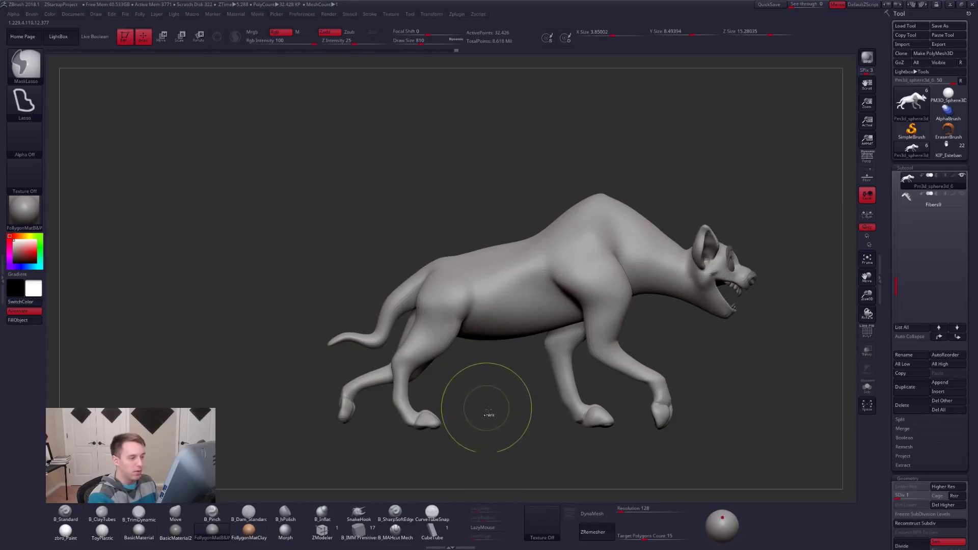
{"action": "mouse_move", "coordinate": [527, 344]}
{"action": "left_mouse_down", "text": "alt"}
{"action": "mouse_move", "coordinate": [554, 348]}
{"action": "mouse_move", "coordinate": [524, 365]}
{"action": "left_mouse_up", "text": "alt"}
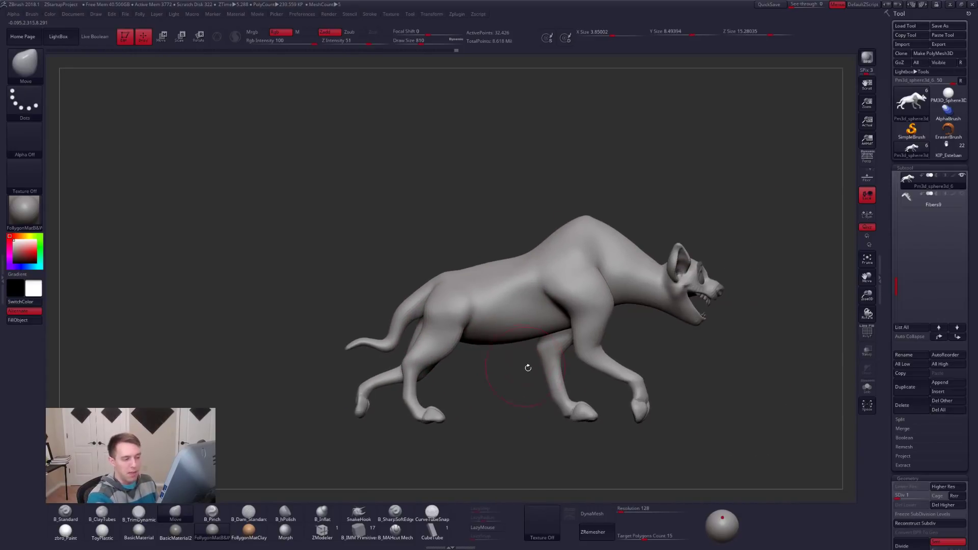
{"action": "key", "text": "alt+Tab"}
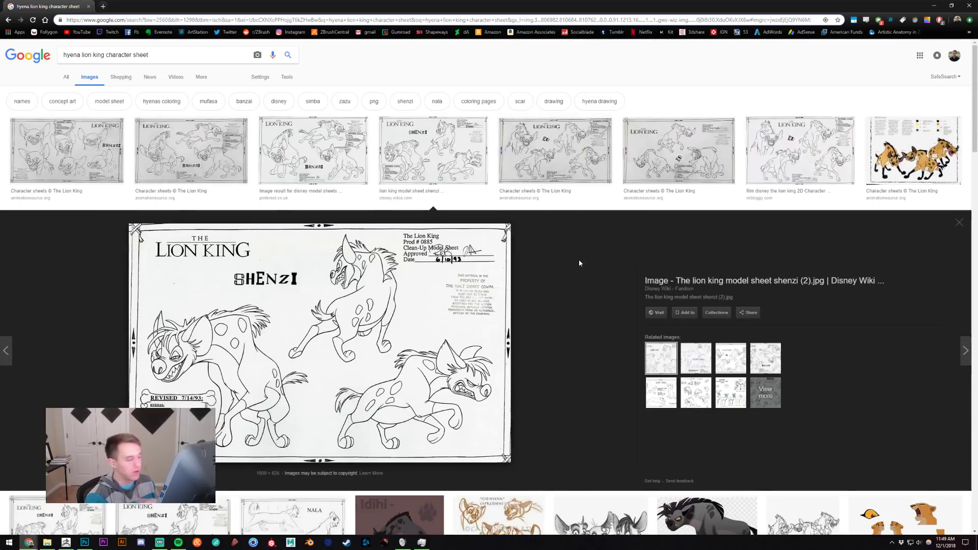
{"action": "key", "text": "alt+Tab"}
Mask the whole body except the tail and soften the mask where the tail meets the rump
{"action": "right_click_drag", "start_coordinate": [618, 384], "coordinate": [483, 325], "text": "ctrl"}
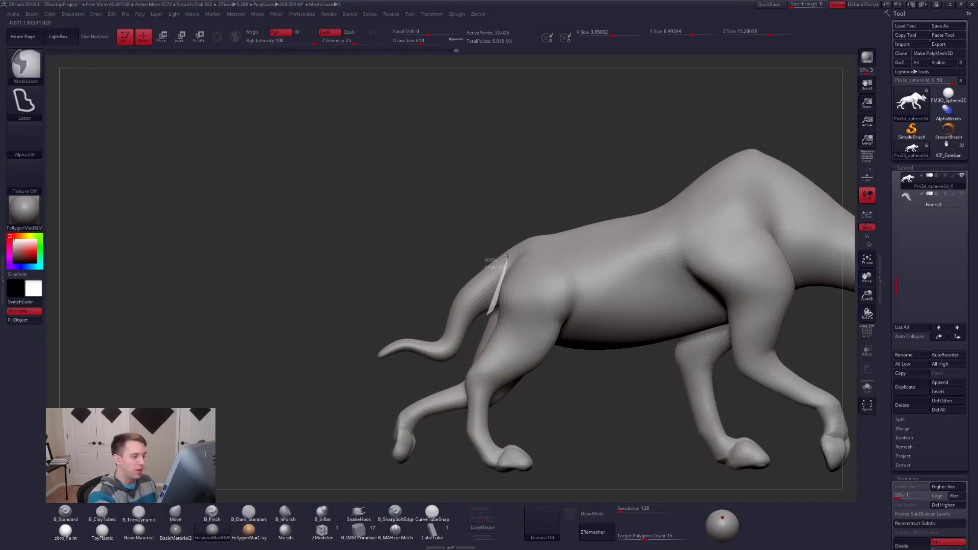
{"action": "left_click_drag", "start_coordinate": [374, 357], "coordinate": [392, 376]}
{"action": "left_click_drag", "start_coordinate": [463, 358], "coordinate": [456, 358]}
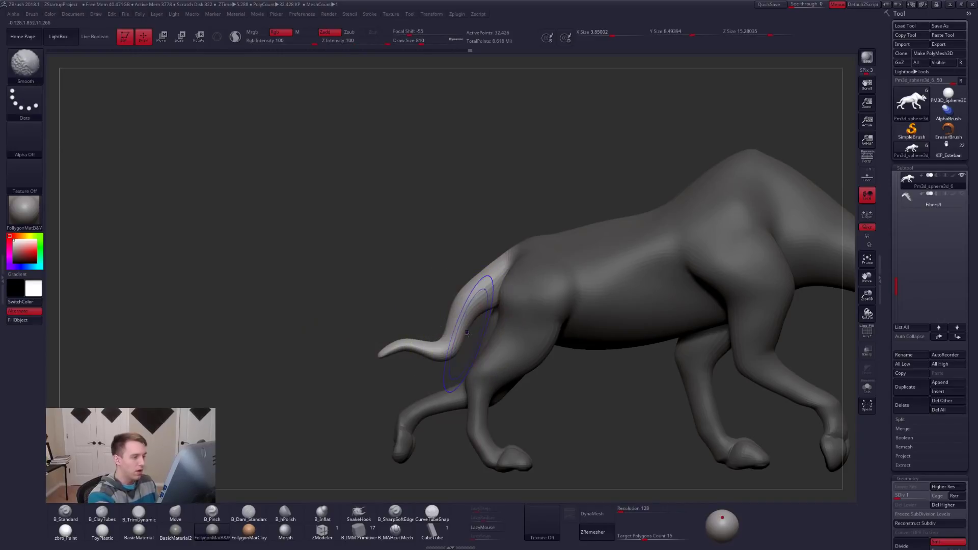
{"action": "key", "text": "ctrl+i"}
{"action": "key", "text": "ctrl+i"}
Rotate the unmasked tail upward from its base so it extends behind the rump
{"action": "key", "text": "r"}
{"action": "mouse_move", "coordinate": [514, 263]}
{"action": "left_mouse_down"}
{"action": "mouse_move", "coordinate": [454, 370]}
{"action": "mouse_move", "coordinate": [406, 337]}
{"action": "left_mouse_up"}
{"action": "mouse_move", "coordinate": [326, 306]}
{"action": "left_mouse_down"}
{"action": "mouse_move", "coordinate": [520, 302]}
{"action": "mouse_move", "coordinate": [324, 306]}
{"action": "mouse_move", "coordinate": [478, 305]}
{"action": "mouse_move", "coordinate": [374, 301]}
{"action": "left_mouse_up"}
{"action": "key", "text": "q"}
Refine the raised tail's bend with further masking and Move strokes, and clear the mask
{"action": "mouse_move", "coordinate": [365, 252]}
{"action": "left_mouse_down", "text": "ctrl"}
{"action": "mouse_move", "coordinate": [331, 368]}
{"action": "mouse_move", "coordinate": [369, 333]}
{"action": "left_mouse_up", "text": "ctrl"}
{"action": "mouse_move", "coordinate": [479, 334]}
{"action": "left_mouse_down"}
{"action": "mouse_move", "coordinate": [375, 358]}
{"action": "mouse_move", "coordinate": [387, 331]}
{"action": "mouse_move", "coordinate": [391, 356]}
{"action": "left_mouse_up"}
{"action": "mouse_move", "coordinate": [408, 297]}
{"action": "left_mouse_down"}
{"action": "mouse_move", "coordinate": [399, 313]}
{"action": "mouse_move", "coordinate": [455, 313]}
{"action": "mouse_move", "coordinate": [488, 292]}
{"action": "mouse_move", "coordinate": [426, 374]}
{"action": "mouse_move", "coordinate": [401, 350]}
{"action": "mouse_move", "coordinate": [540, 356]}
{"action": "mouse_move", "coordinate": [489, 368]}
{"action": "mouse_move", "coordinate": [510, 372]}
{"action": "left_mouse_up"}
{"action": "left_click", "coordinate": [469, 309], "text": "ctrl"}
{"action": "key", "text": "r"}
{"action": "key", "text": "q"}
{"action": "key", "text": "space"}
{"action": "right_click_drag", "start_coordinate": [520, 341], "coordinate": [611, 355]}
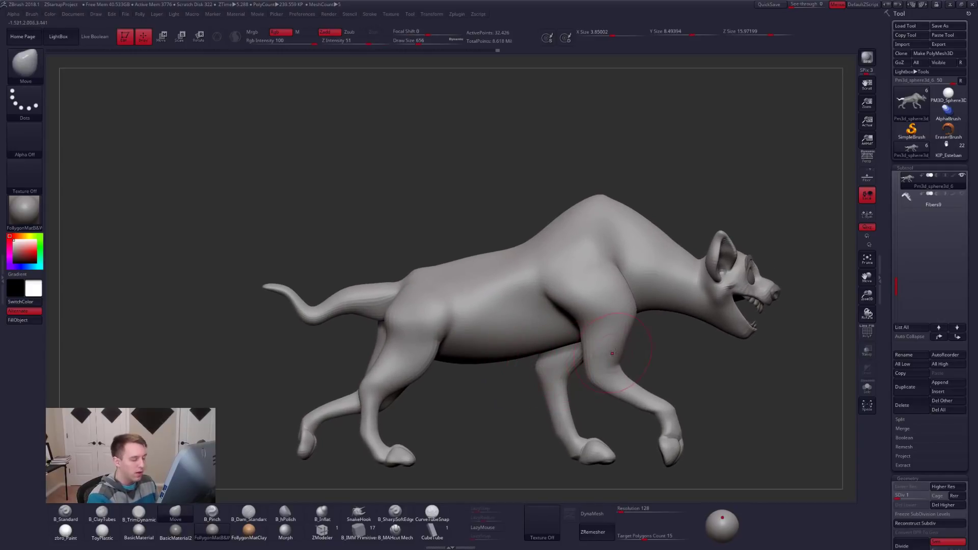
Display the polygroups and mask everything except the tail, with a softened mask edge at its base
{"action": "key", "text": "ctrl"}
{"action": "mouse_move", "coordinate": [668, 308]}
{"action": "left_mouse_down", "text": "ctrl"}
{"action": "mouse_move", "coordinate": [586, 340]}
{"action": "mouse_move", "coordinate": [481, 361]}
{"action": "mouse_move", "coordinate": [410, 352]}
{"action": "mouse_move", "coordinate": [301, 287]}
{"action": "mouse_move", "coordinate": [227, 224]}
{"action": "mouse_move", "coordinate": [193, 326]}
{"action": "mouse_move", "coordinate": [423, 406]}
{"action": "mouse_move", "coordinate": [483, 399]}
{"action": "left_mouse_up", "text": "ctrl"}
{"action": "mouse_move", "coordinate": [354, 330]}
{"action": "left_mouse_down", "text": "alt"}
{"action": "mouse_move", "coordinate": [482, 357]}
{"action": "mouse_move", "coordinate": [454, 338]}
{"action": "mouse_move", "coordinate": [429, 338]}
{"action": "mouse_move", "coordinate": [432, 331]}
{"action": "left_mouse_up", "text": "alt"}
{"action": "key", "text": "space"}
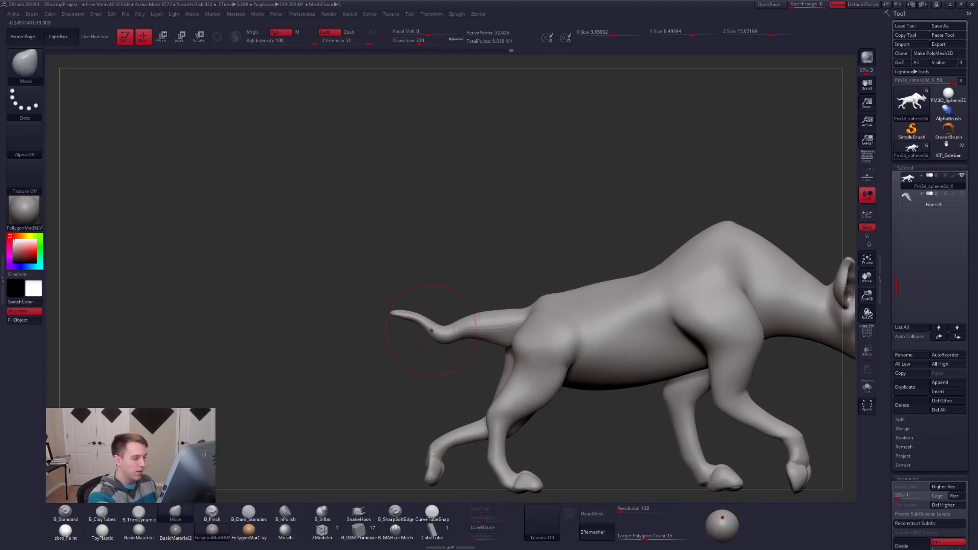
{"action": "mouse_move", "coordinate": [505, 351]}
{"action": "left_mouse_down", "text": "ctrl"}
{"action": "mouse_move", "coordinate": [504, 314]}
{"action": "mouse_move", "coordinate": [351, 323]}
{"action": "mouse_move", "coordinate": [499, 328]}
{"action": "mouse_move", "coordinate": [496, 394]}
{"action": "mouse_move", "coordinate": [461, 356]}
{"action": "mouse_move", "coordinate": [468, 374]}
{"action": "left_mouse_up", "text": "ctrl"}
{"action": "key", "text": "shift+f"}
{"action": "key", "text": "w"}
{"action": "left_click", "coordinate": [499, 325], "text": "ctrl"}
{"action": "key", "text": "q"}
{"action": "left_click", "coordinate": [469, 374], "text": "ctrl"}
{"action": "left_click", "coordinate": [504, 352], "text": "ctrl"}
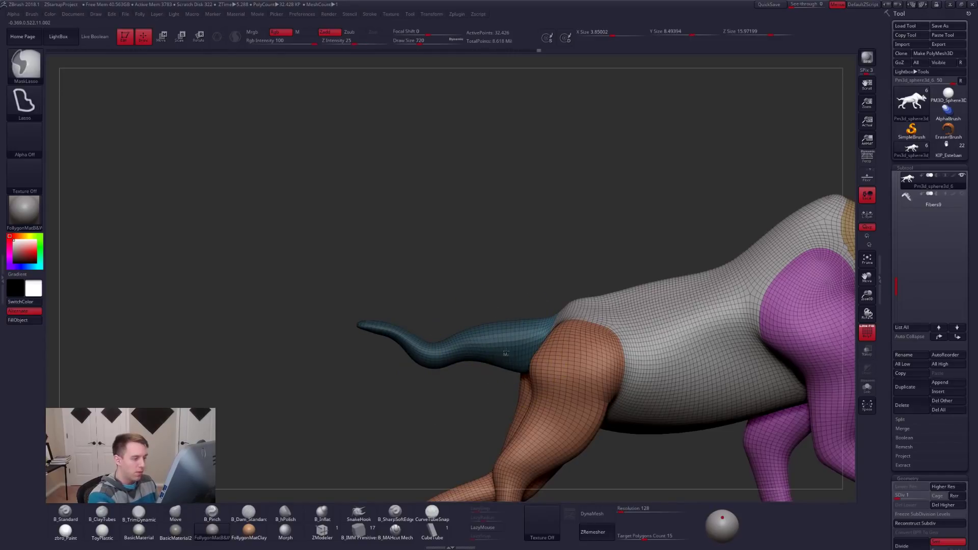
{"action": "left_click", "coordinate": [493, 377], "text": "ctrl"}
Rotate and shorten the tail with the transpose line, smooth it, and clear the mask and polyframe
{"action": "key", "text": "r"}
{"action": "mouse_move", "coordinate": [549, 341]}
{"action": "left_mouse_down"}
{"action": "mouse_move", "coordinate": [569, 263]}
{"action": "mouse_move", "coordinate": [585, 266]}
{"action": "left_mouse_up"}
{"action": "key", "text": "w"}
{"action": "mouse_move", "coordinate": [541, 347]}
{"action": "left_mouse_down"}
{"action": "mouse_move", "coordinate": [350, 265]}
{"action": "mouse_move", "coordinate": [410, 266]}
{"action": "left_mouse_up"}
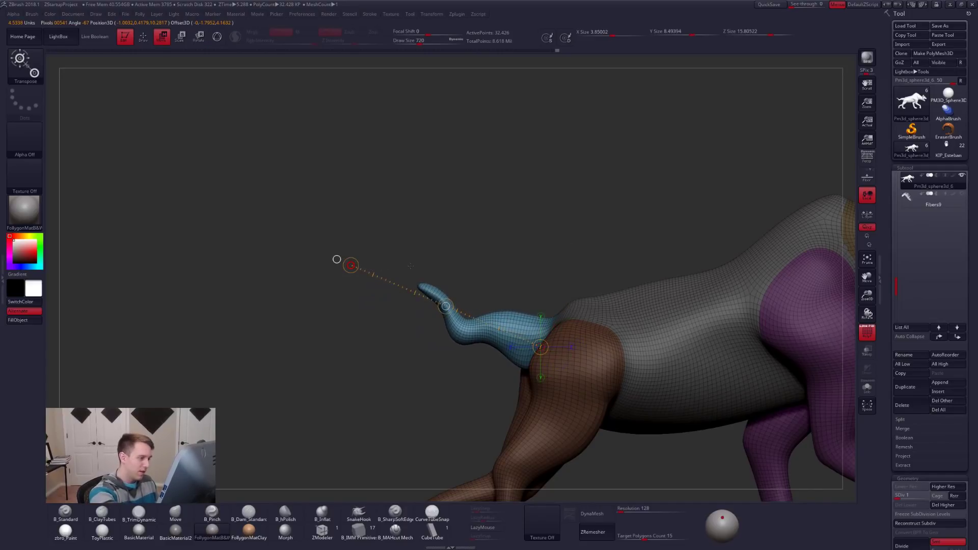
{"action": "key", "text": "q"}
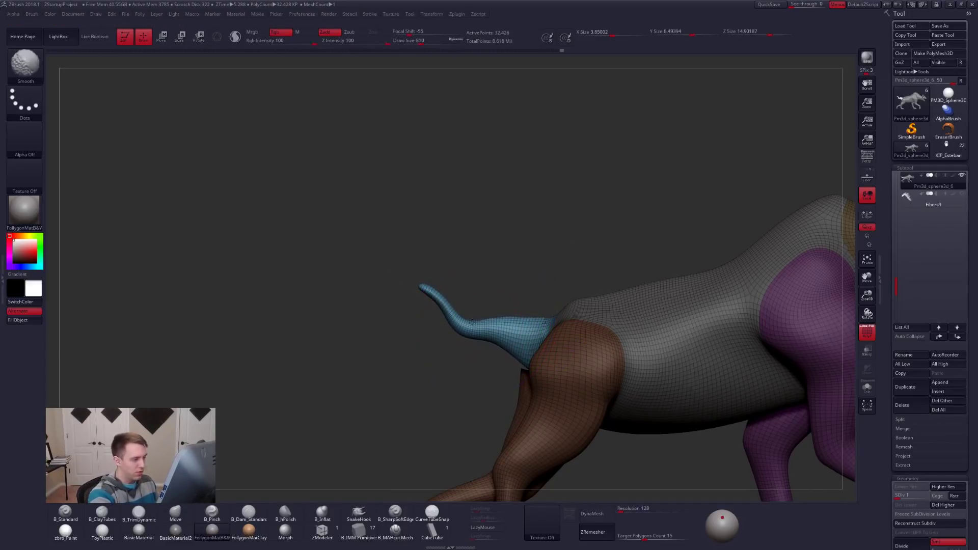
{"action": "left_click_drag", "start_coordinate": [498, 326], "coordinate": [481, 265], "text": "alt"}
{"action": "key", "text": "shift+f"}
{"action": "left_click_drag", "start_coordinate": [760, 419], "coordinate": [705, 415], "text": "alt"}
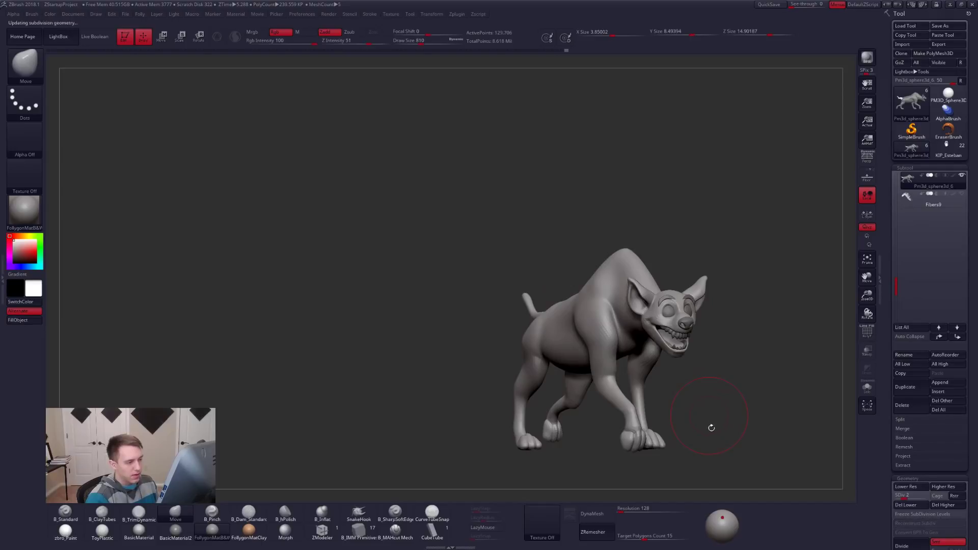
Step up through the subdivision levels to check the smoothed form and return to level 1
{"action": "key", "text": "d"}
{"action": "key", "text": "d"}
{"action": "key", "text": "shift+d"}
{"action": "key", "text": "shift+d"}
{"action": "key", "text": "d"}
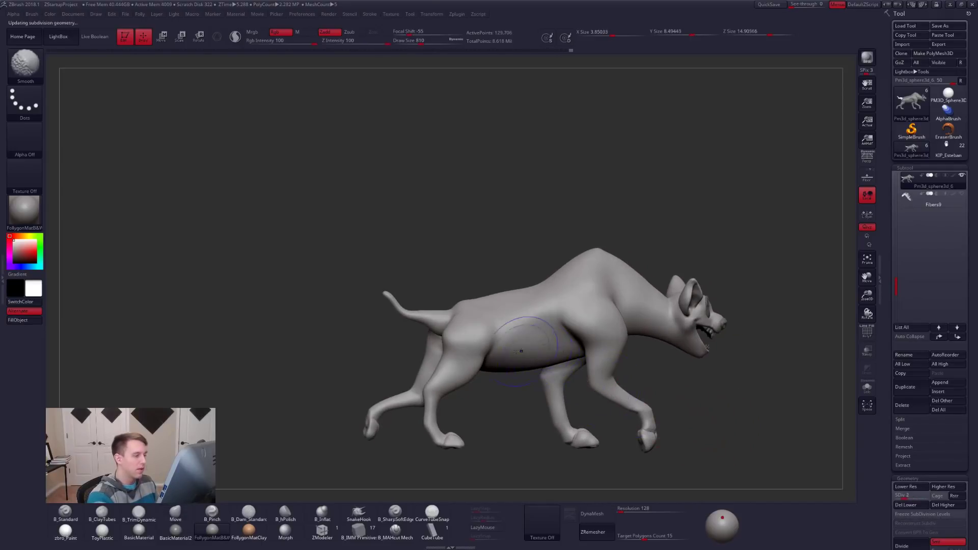
{"action": "key", "text": "shift+d"}
{"action": "key", "text": "shift+d"}
Thicken the tail with an enlarged Move brush, checking its shape against the Shenzi model sheet in the browser
{"action": "mouse_move", "coordinate": [326, 346]}
{"action": "left_mouse_down"}
{"action": "mouse_move", "coordinate": [407, 349]}
{"action": "mouse_move", "coordinate": [433, 398]}
{"action": "left_mouse_up"}
{"action": "key", "text": "space"}
{"action": "left_click_drag", "start_coordinate": [558, 347], "coordinate": [556, 344]}
{"action": "left_click_drag", "start_coordinate": [326, 315], "coordinate": [488, 316]}
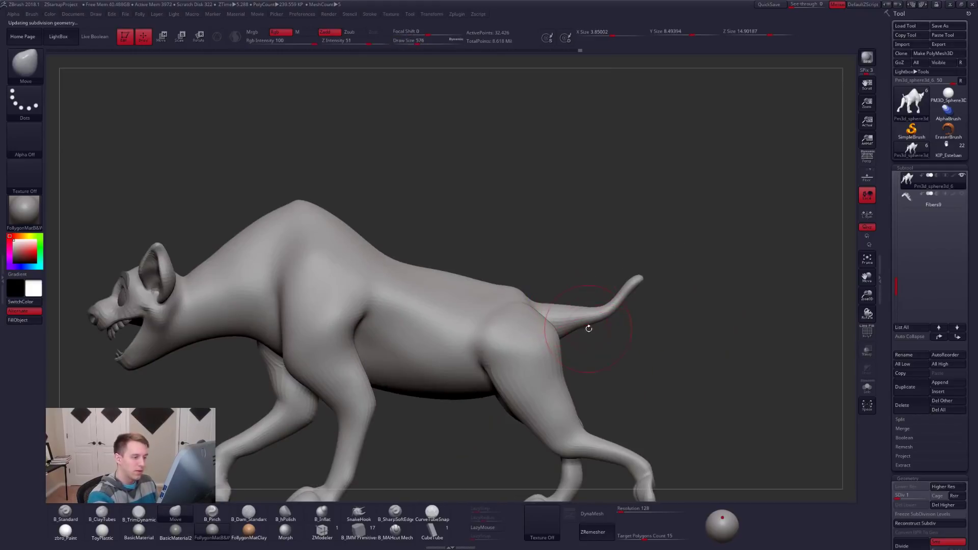
{"action": "left_click_drag", "start_coordinate": [600, 316], "coordinate": [585, 329]}
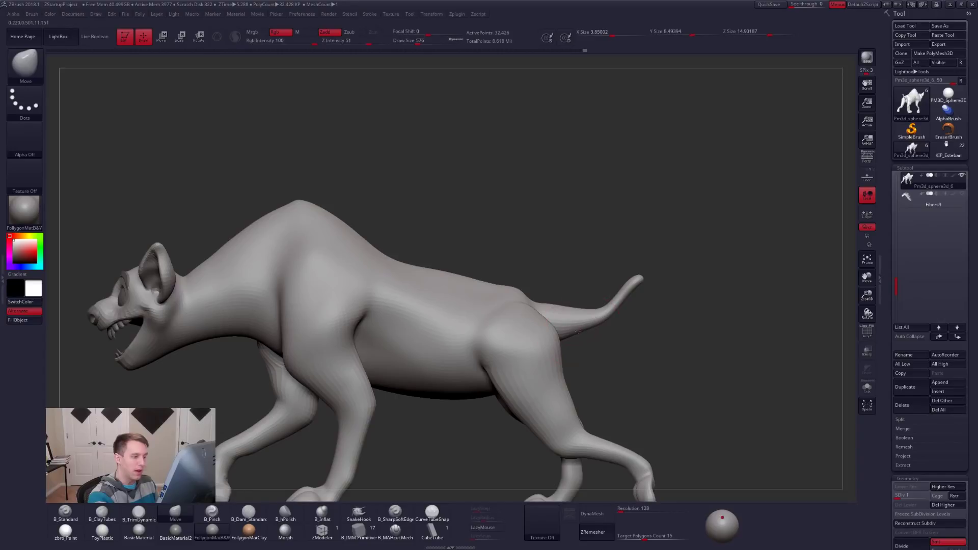
{"action": "key", "text": "space"}
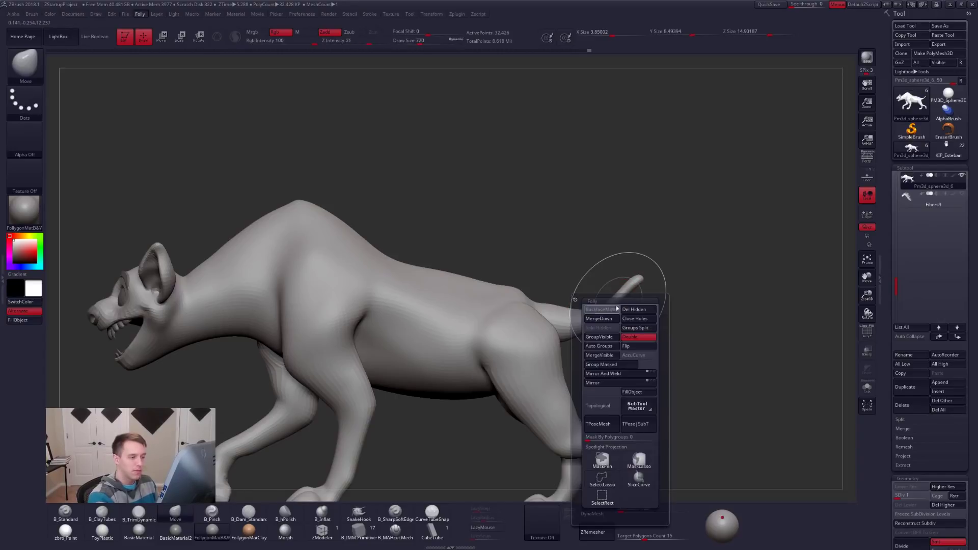
{"action": "key", "text": "alt+Tab"}
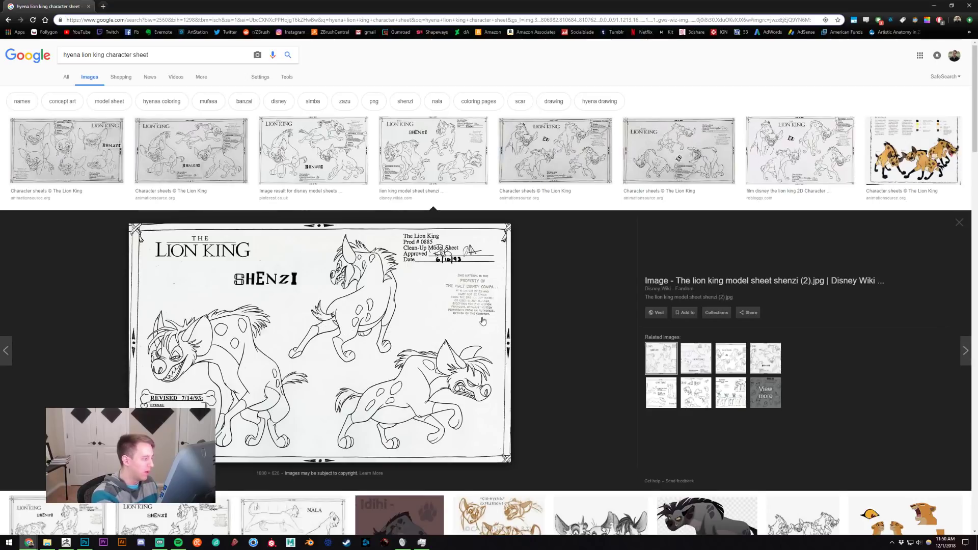
{"action": "key", "text": "alt+Tab"}
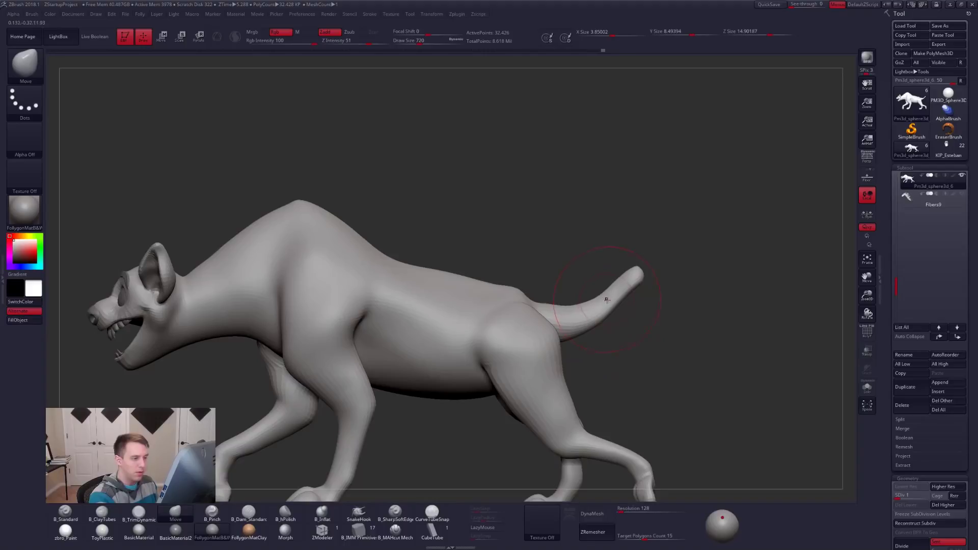
Check the model sheet once more and pull the tail's tip outward with the Move brush
{"action": "key", "text": "alt+Tab"}
{"action": "key", "text": "alt+Tab"}
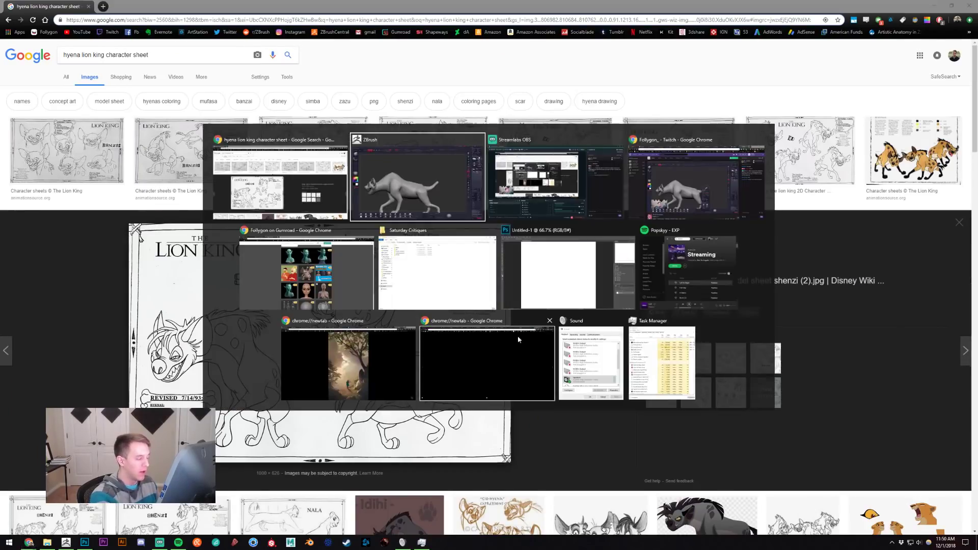
{"action": "key", "text": "space"}
{"action": "left_click", "coordinate": [606, 300]}
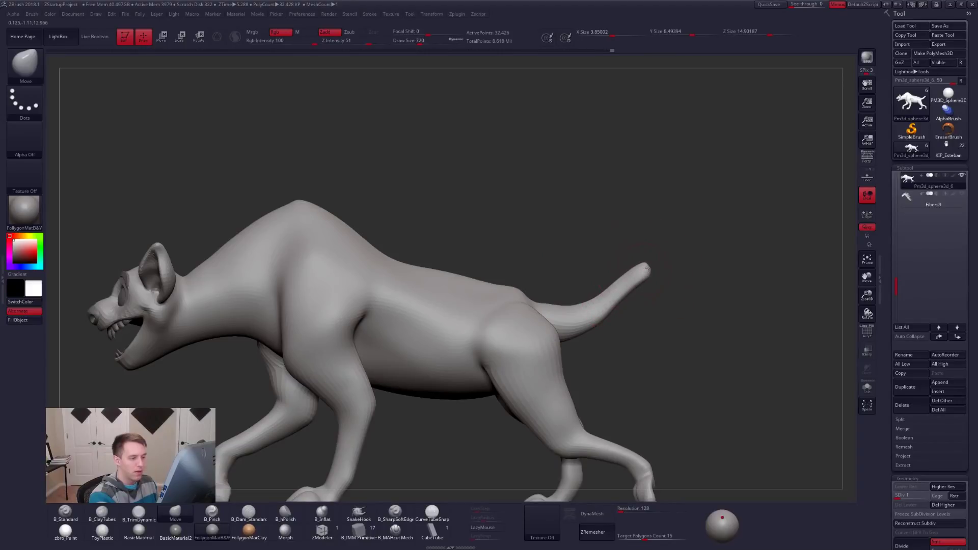
Mask the outer part of the tail, soften the mask, and adjust the tail with the transpose line
{"action": "mouse_move", "coordinate": [591, 275]}
{"action": "left_mouse_down", "text": "ctrl"}
{"action": "mouse_move", "coordinate": [705, 331]}
{"action": "mouse_move", "coordinate": [654, 261]}
{"action": "mouse_move", "coordinate": [716, 256]}
{"action": "mouse_move", "coordinate": [639, 332]}
{"action": "mouse_move", "coordinate": [661, 271]}
{"action": "mouse_move", "coordinate": [640, 286]}
{"action": "mouse_move", "coordinate": [648, 276]}
{"action": "mouse_move", "coordinate": [629, 271]}
{"action": "mouse_move", "coordinate": [636, 298]}
{"action": "left_mouse_up", "text": "ctrl"}
{"action": "left_click", "coordinate": [656, 262], "text": "ctrl"}
{"action": "key", "text": "w"}
{"action": "key", "text": "r"}
{"action": "key", "text": "w"}
{"action": "key", "text": "q"}
Shape the tail's end into a fuller, pointed tip, clear the mask, and smooth the tail
{"action": "key", "text": "space"}
{"action": "left_click_drag", "start_coordinate": [683, 311], "coordinate": [699, 331], "text": "ctrl"}
{"action": "mouse_move", "coordinate": [591, 320]}
{"action": "left_mouse_down", "text": "shift"}
{"action": "mouse_move", "coordinate": [605, 301]}
{"action": "mouse_move", "coordinate": [594, 307]}
{"action": "left_mouse_up", "text": "shift"}
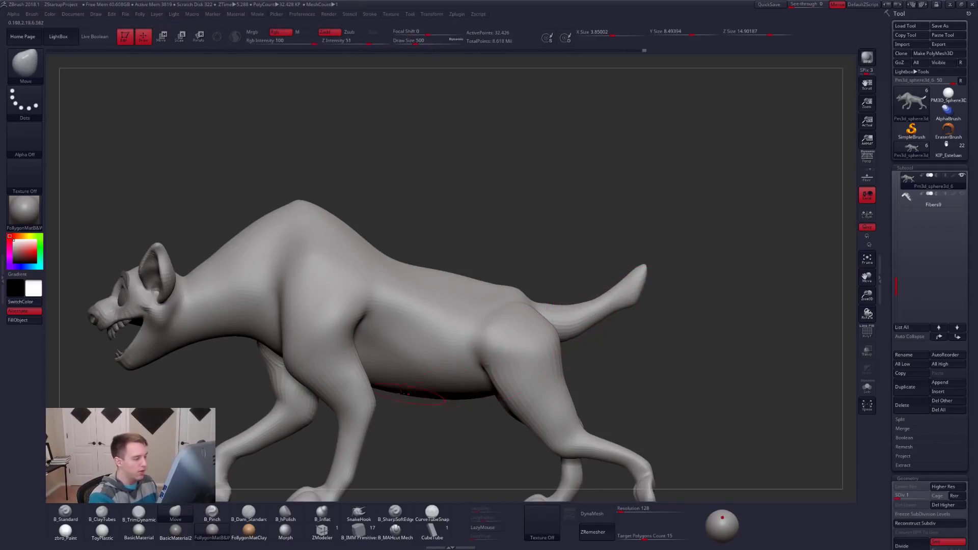
{"action": "mouse_move", "coordinate": [367, 389]}
{"action": "left_mouse_down", "text": "ctrl"}
{"action": "mouse_move", "coordinate": [419, 404]}
{"action": "mouse_move", "coordinate": [520, 383]}
{"action": "mouse_move", "coordinate": [606, 306]}
{"action": "mouse_move", "coordinate": [535, 346]}
{"action": "left_mouse_up", "text": "ctrl"}
{"action": "mouse_move", "coordinate": [374, 380]}
{"action": "left_mouse_down", "text": "ctrl"}
{"action": "mouse_move", "coordinate": [548, 311]}
{"action": "mouse_move", "coordinate": [779, 283]}
{"action": "mouse_move", "coordinate": [844, 345]}
{"action": "mouse_move", "coordinate": [835, 347]}
{"action": "left_mouse_up", "text": "ctrl"}
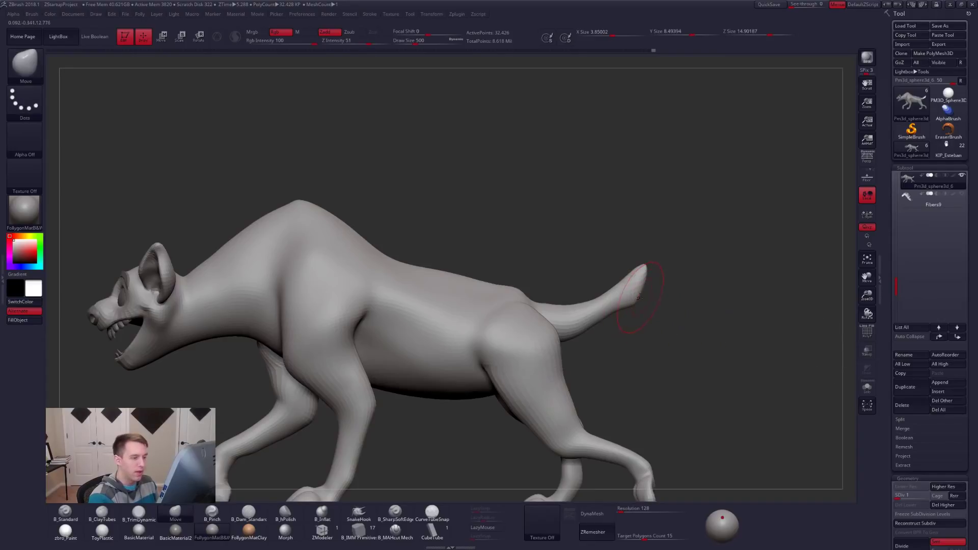
{"action": "left_click_drag", "start_coordinate": [635, 293], "coordinate": [608, 305], "text": "shift"}
Lay a transpose line along the spine from tail to head in a top view to examine the body's straightness
{"action": "right_click_drag", "start_coordinate": [764, 316], "coordinate": [567, 415]}
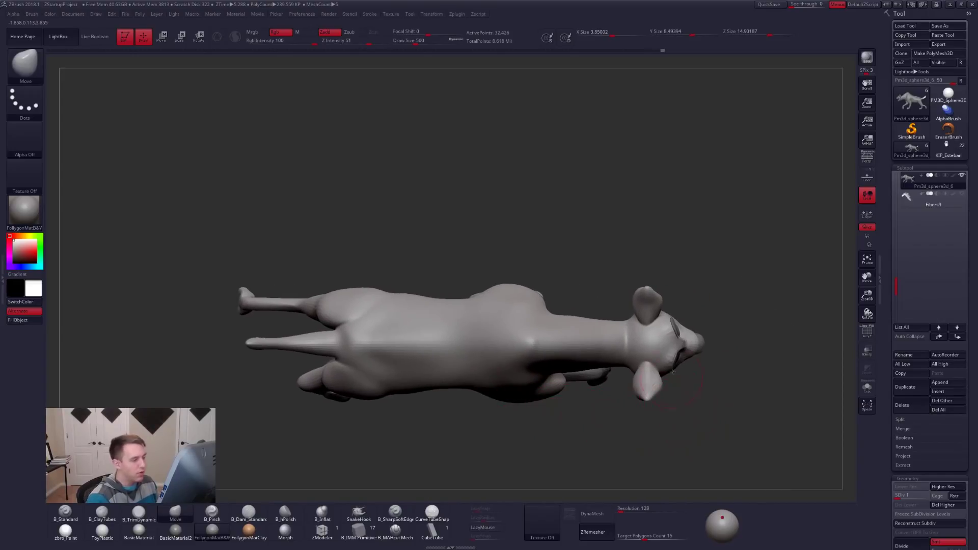
{"action": "key", "text": "w"}
{"action": "left_click_drag", "start_coordinate": [187, 344], "coordinate": [699, 344]}
{"action": "mouse_move", "coordinate": [187, 360]}
{"action": "right_mouse_down"}
{"action": "mouse_move", "coordinate": [557, 382]}
{"action": "mouse_move", "coordinate": [696, 419]}
{"action": "mouse_move", "coordinate": [700, 403]}
{"action": "right_mouse_up"}
{"action": "key", "text": "q"}
Examine the poses on the Ed and Banzai model sheets in the browser, and return to ZBrush
{"action": "key", "text": "alt+Tab"}
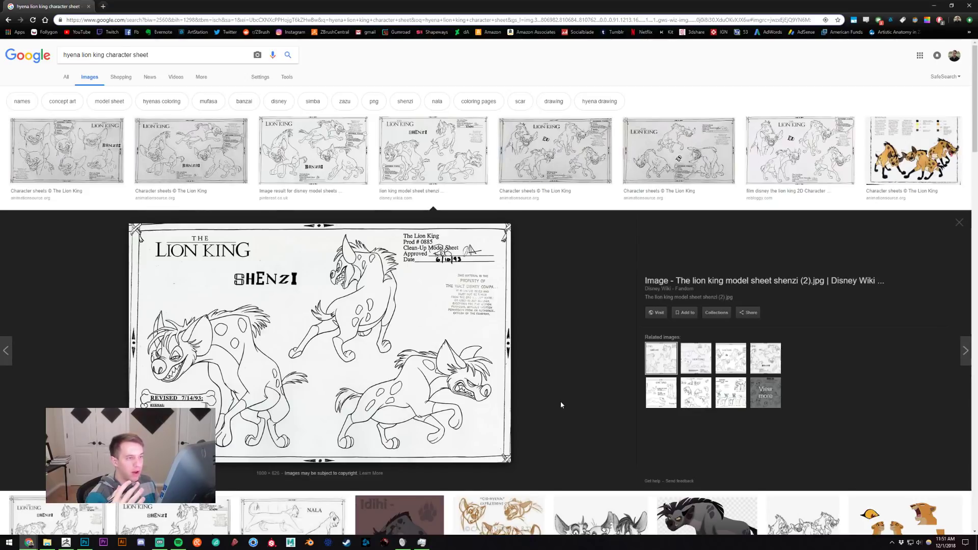
{"action": "left_click", "coordinate": [824, 168]}
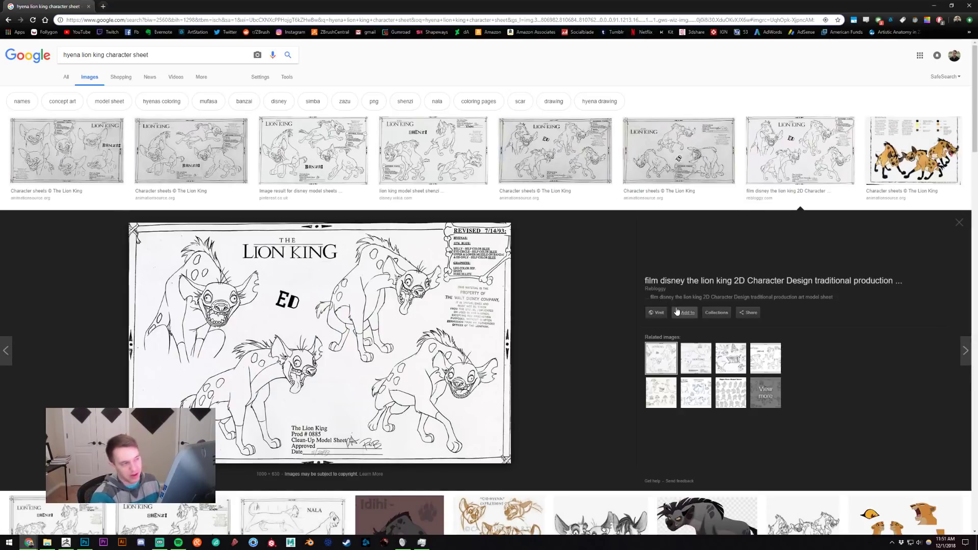
{"action": "left_click", "coordinate": [221, 154]}
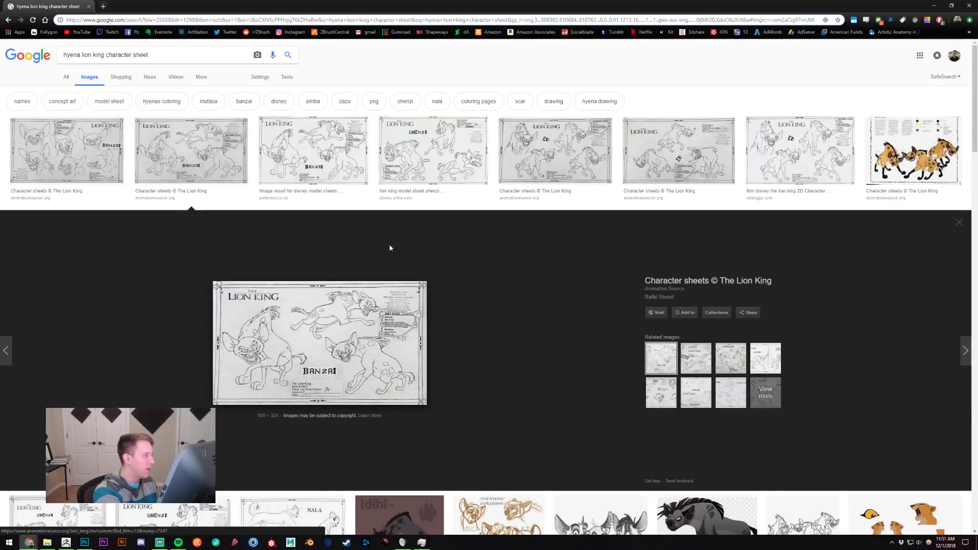
{"action": "key", "text": "alt+Tab"}
Create a combined low-resolution TPoseMesh of the hyena's subtools with Transpose Master
{"action": "mouse_move", "coordinate": [619, 336]}
{"action": "left_mouse_down"}
{"action": "mouse_move", "coordinate": [613, 384]}
{"action": "mouse_move", "coordinate": [568, 295]}
{"action": "mouse_move", "coordinate": [601, 326]}
{"action": "mouse_move", "coordinate": [617, 365]}
{"action": "mouse_move", "coordinate": [621, 356]}
{"action": "left_mouse_up"}
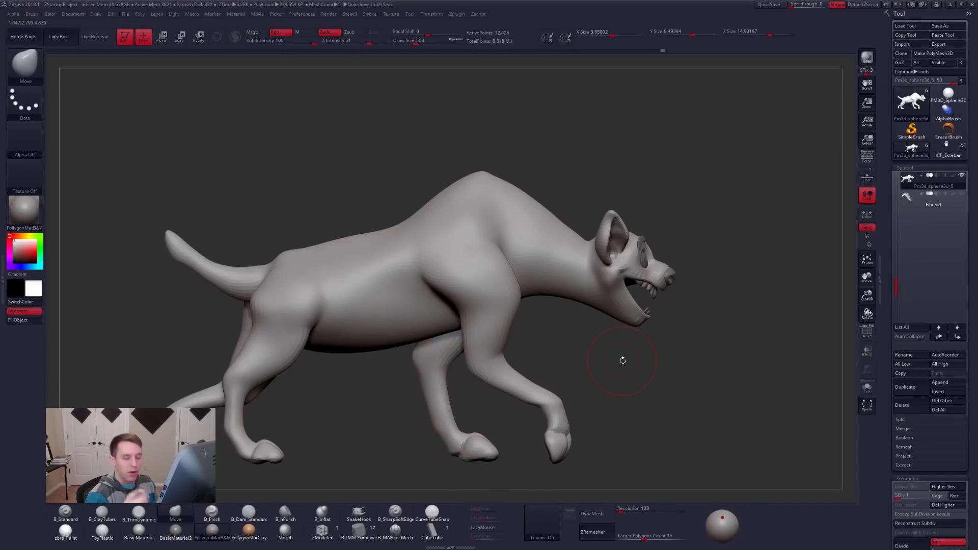
{"action": "mouse_move", "coordinate": [784, 372]}
{"action": "left_mouse_down"}
{"action": "mouse_move", "coordinate": [772, 393]}
{"action": "mouse_move", "coordinate": [741, 403]}
{"action": "left_mouse_up"}
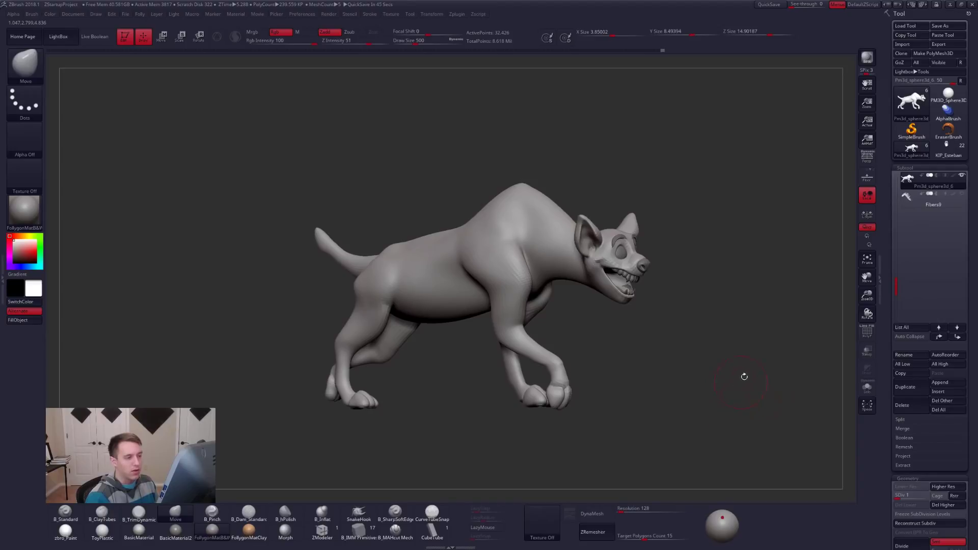
{"action": "key", "text": "space"}
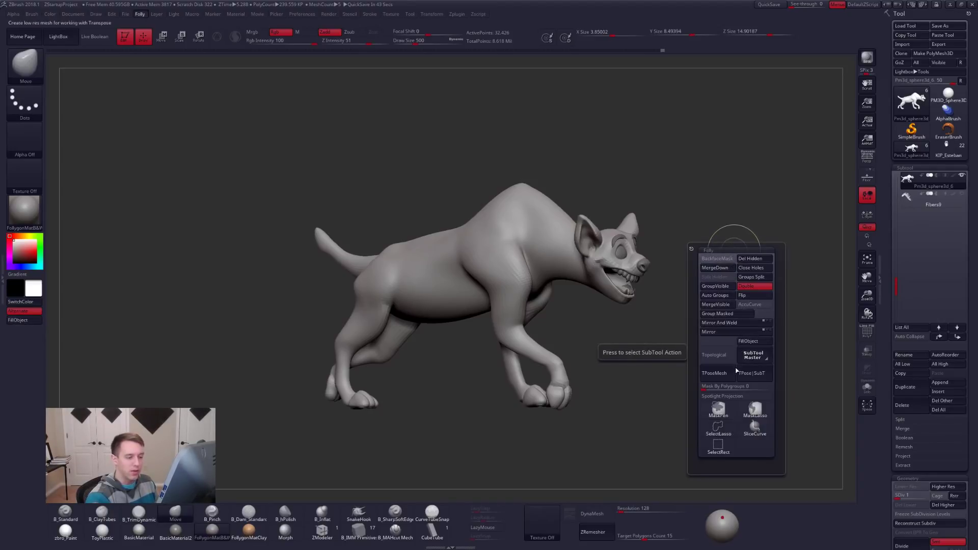
{"action": "left_click", "coordinate": [455, 15]}
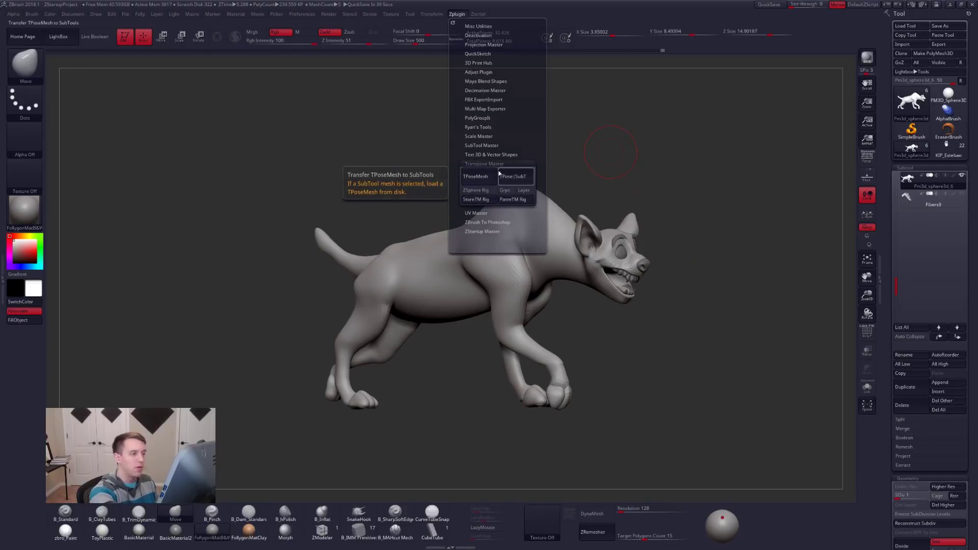
{"action": "left_click", "coordinate": [499, 177]}
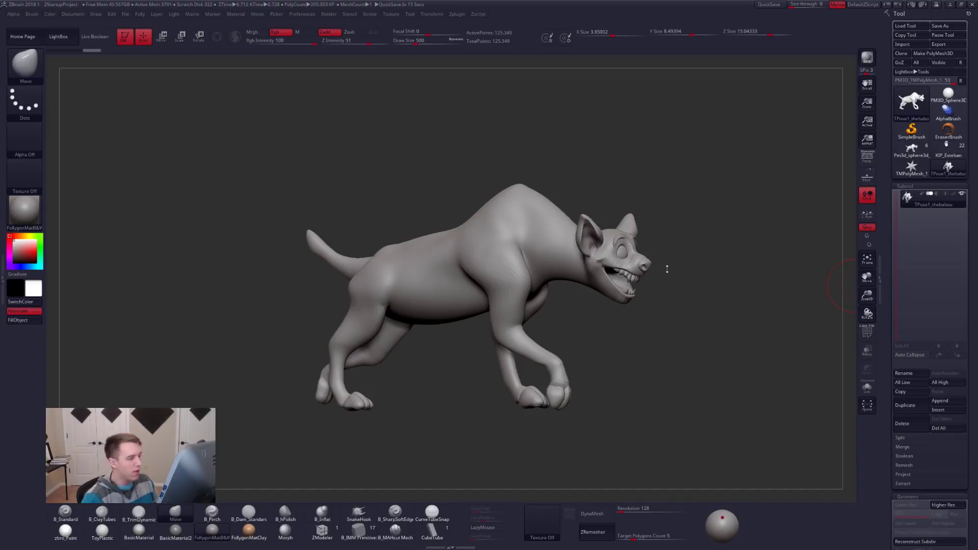
{"action": "key", "text": "ctrl+z"}
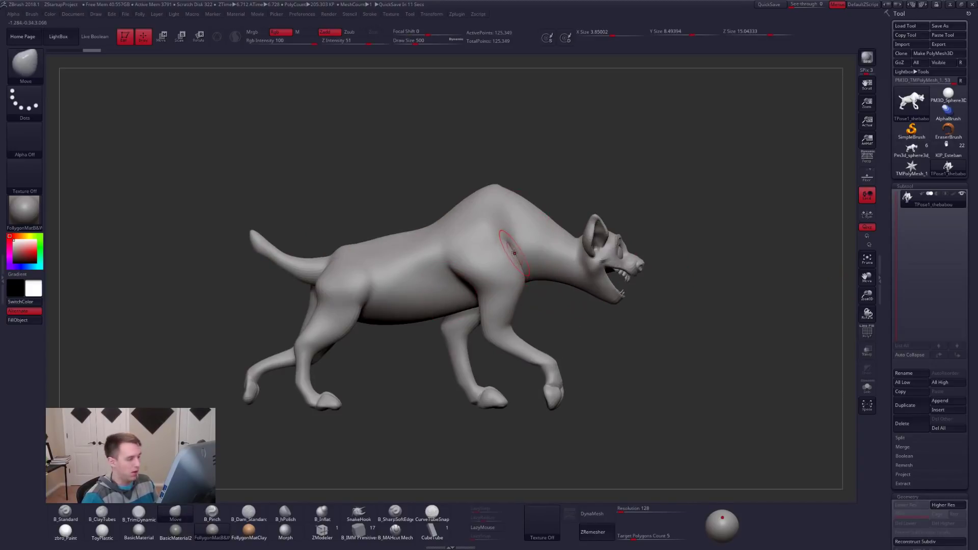
Lasso-mask the head and upper neck in side view, soften the mask, and invert it to free the head
{"action": "left_click_drag", "start_coordinate": [466, 234], "coordinate": [540, 337]}
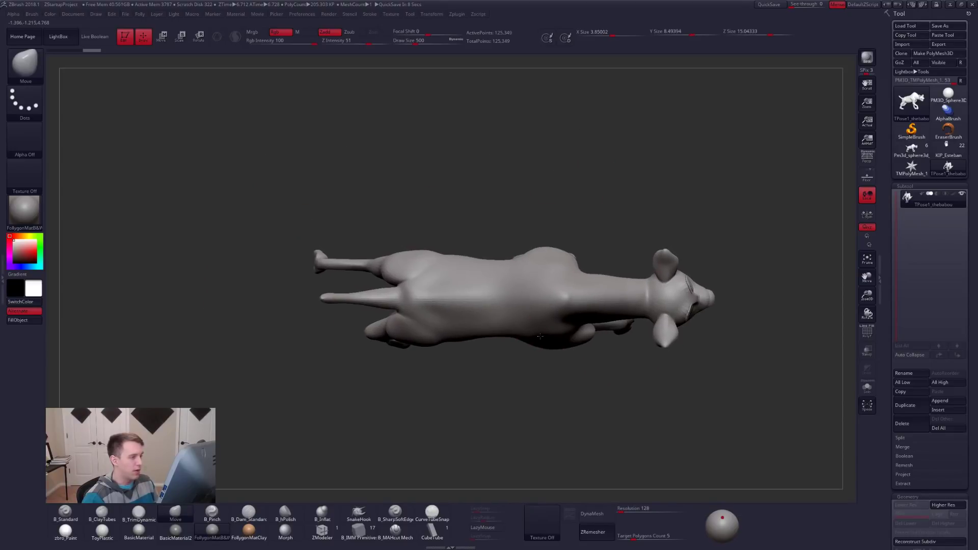
{"action": "mouse_move", "coordinate": [621, 302]}
{"action": "left_mouse_down"}
{"action": "mouse_move", "coordinate": [624, 275]}
{"action": "mouse_move", "coordinate": [662, 338]}
{"action": "mouse_move", "coordinate": [708, 331]}
{"action": "mouse_move", "coordinate": [648, 316]}
{"action": "left_mouse_up"}
{"action": "key", "text": "shift+f"}
{"action": "key", "text": "shift+f"}
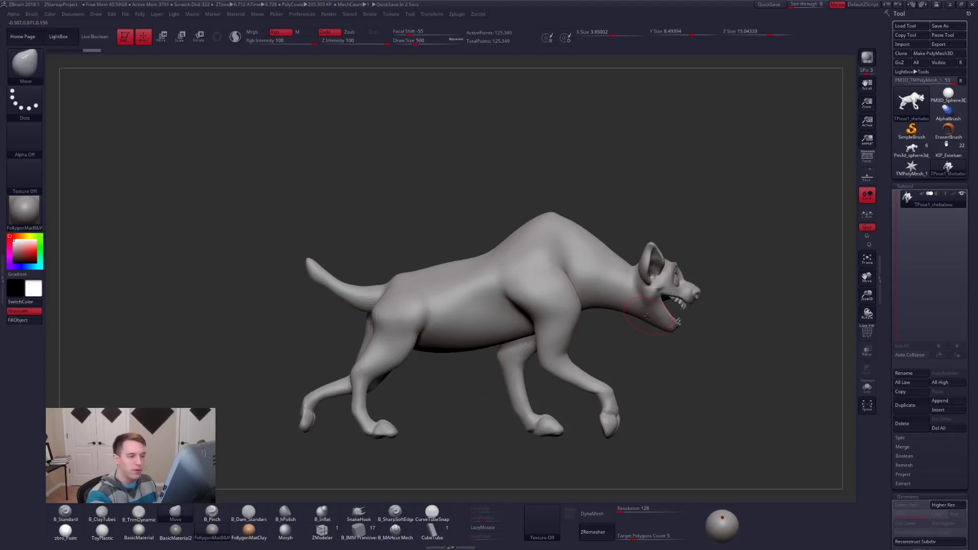
{"action": "mouse_move", "coordinate": [611, 235]}
{"action": "left_mouse_down", "text": "ctrl"}
{"action": "mouse_move", "coordinate": [677, 374]}
{"action": "mouse_move", "coordinate": [739, 188]}
{"action": "left_mouse_up", "text": "ctrl"}
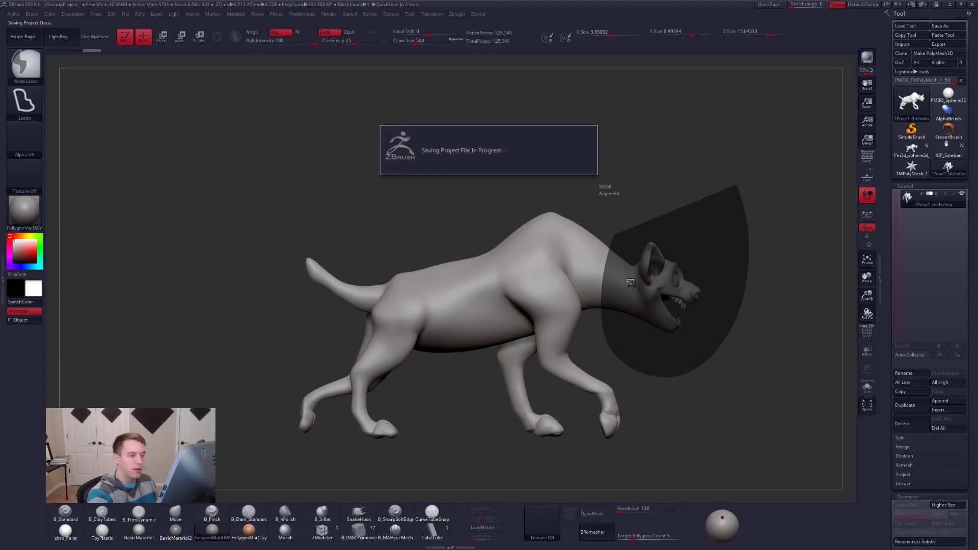
{"action": "left_click_drag", "start_coordinate": [638, 312], "coordinate": [639, 312], "text": "ctrl"}
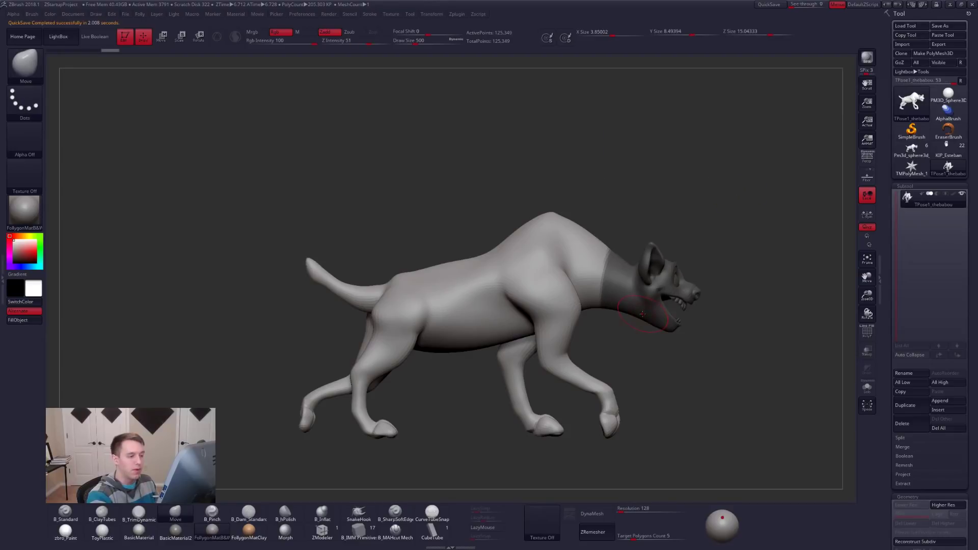
{"action": "key", "text": "ctrl+i"}
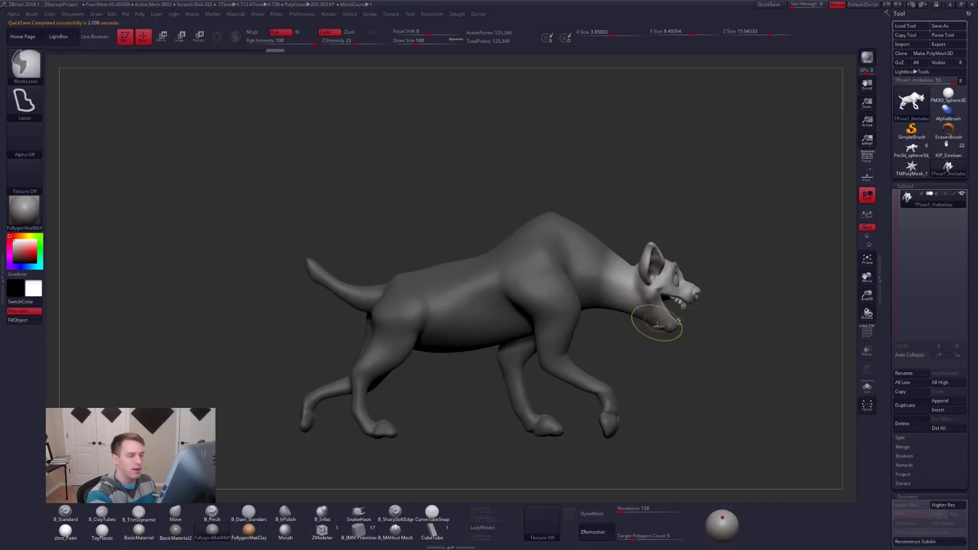
Soften the mask's edge further and turn the head sideways from above with a transpose rotation starting at the neck
{"action": "mouse_move", "coordinate": [705, 351]}
{"action": "left_mouse_down"}
{"action": "mouse_move", "coordinate": [588, 340]}
{"action": "mouse_move", "coordinate": [583, 364]}
{"action": "left_mouse_up"}
{"action": "mouse_move", "coordinate": [682, 413]}
{"action": "left_mouse_down", "text": "shift"}
{"action": "mouse_move", "coordinate": [625, 448]}
{"action": "mouse_move", "coordinate": [637, 368]}
{"action": "left_mouse_up", "text": "shift"}
{"action": "left_click", "coordinate": [562, 333], "text": "ctrl"}
{"action": "right_click_drag", "start_coordinate": [563, 335], "coordinate": [560, 340], "text": "ctrl"}
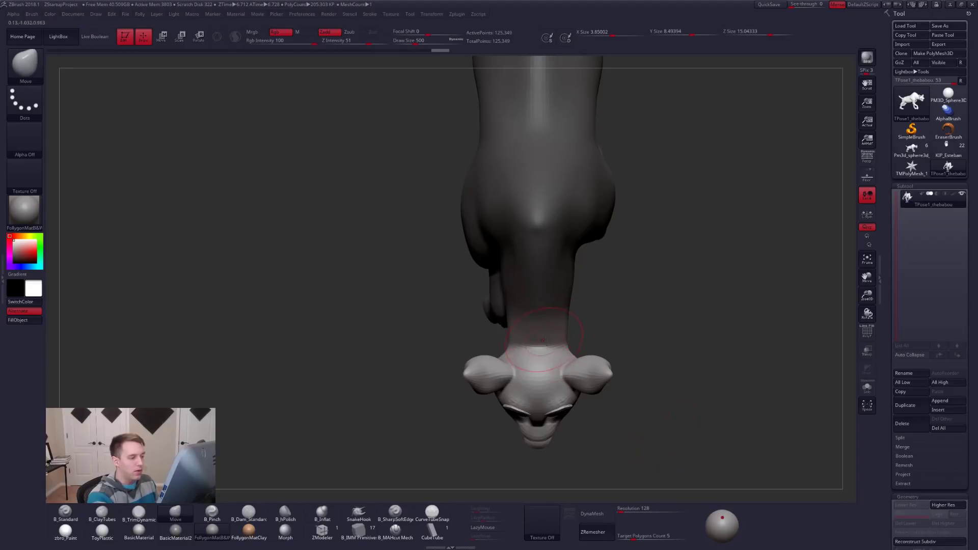
{"action": "key", "text": "r"}
{"action": "left_click_drag", "start_coordinate": [538, 316], "coordinate": [572, 460]}
{"action": "mouse_move", "coordinate": [591, 421]}
{"action": "right_mouse_down"}
{"action": "mouse_move", "coordinate": [550, 358]}
{"action": "mouse_move", "coordinate": [527, 354]}
{"action": "mouse_move", "coordinate": [587, 353]}
{"action": "mouse_move", "coordinate": [634, 368]}
{"action": "right_mouse_up"}
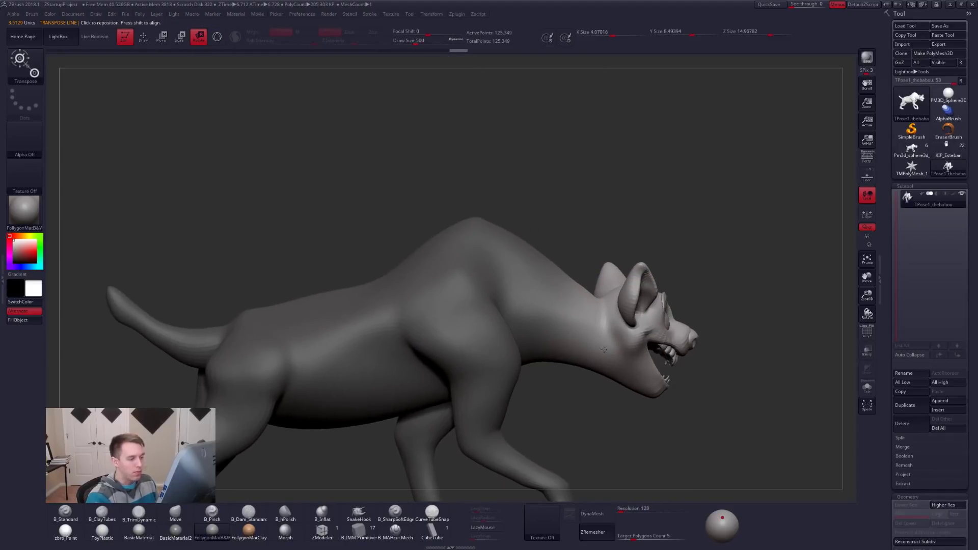
{"action": "key", "text": "q"}
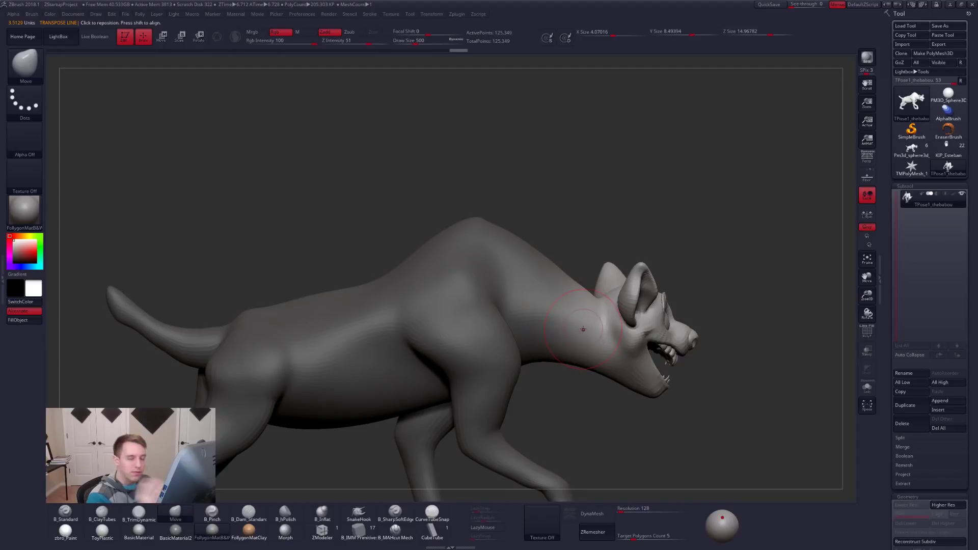
Clear the mask and display the polyframe on the posing mesh
{"action": "right_click_drag", "start_coordinate": [575, 317], "coordinate": [601, 351]}
{"action": "key", "text": "shift+f"}
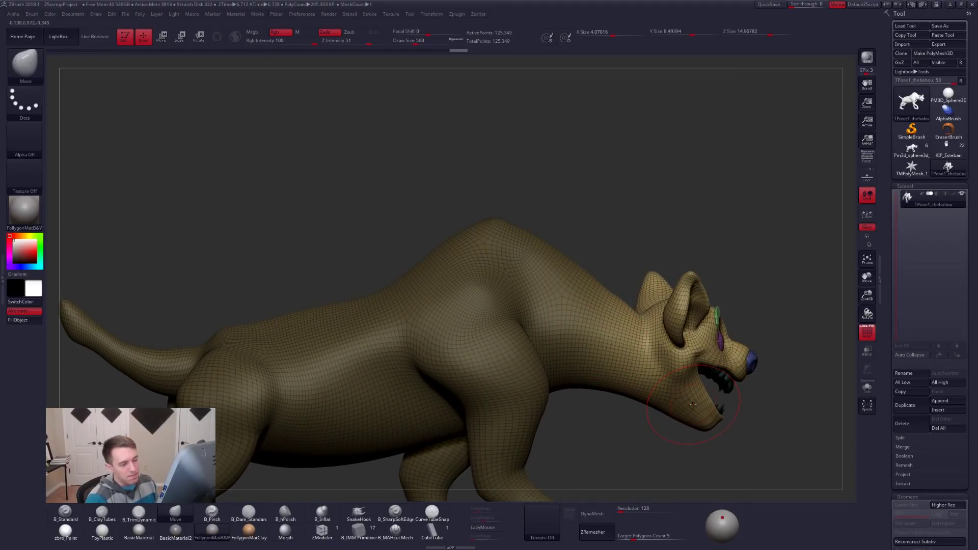
{"action": "left_click_drag", "start_coordinate": [660, 437], "coordinate": [665, 409], "text": "alt"}
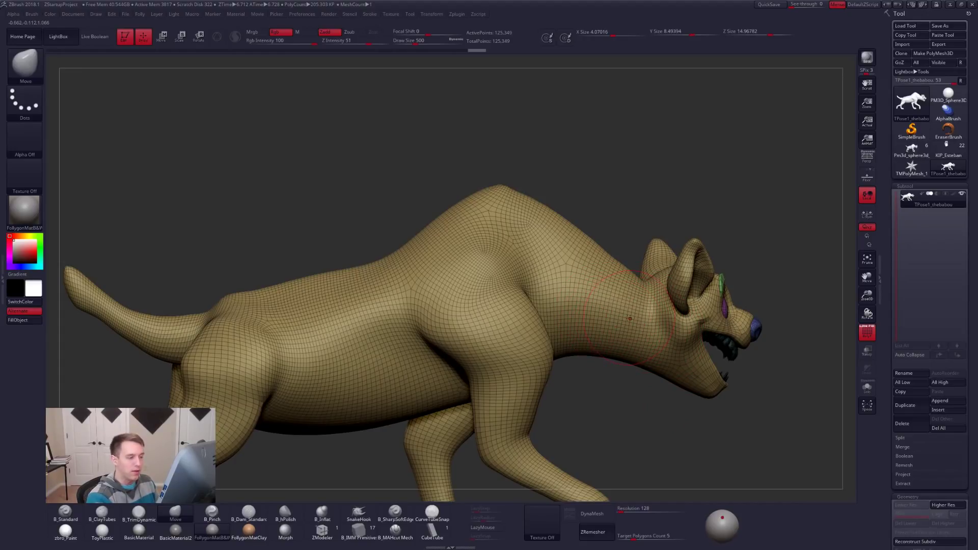
{"action": "right_click_drag", "start_coordinate": [619, 325], "coordinate": [623, 361], "text": "ctrl"}
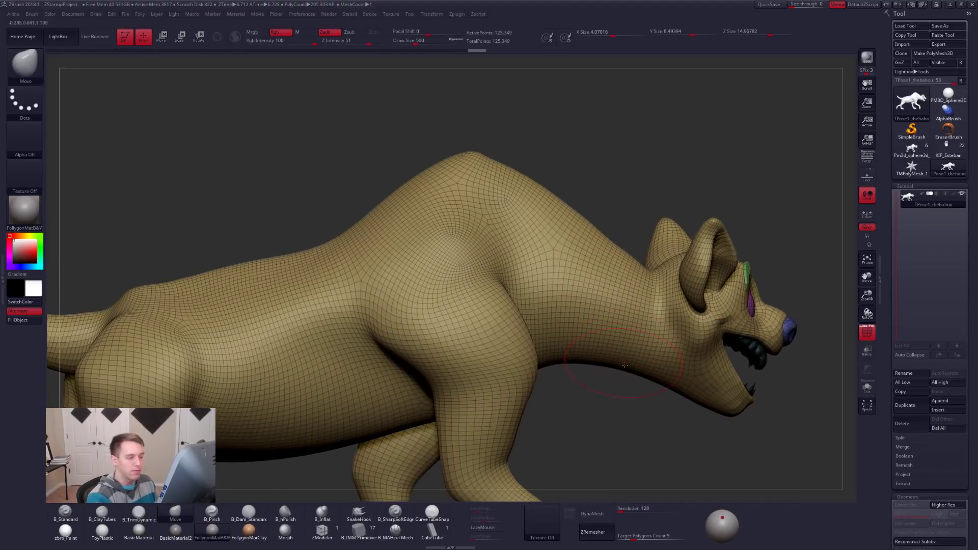
Lay transpose lines across the neck and from the shoulder hump to the upper front leg to examine the bend areas
{"action": "key", "text": "w"}
{"action": "left_click_drag", "start_coordinate": [651, 270], "coordinate": [641, 377]}
{"action": "left_click_drag", "start_coordinate": [585, 194], "coordinate": [564, 361]}
{"action": "left_click", "coordinate": [475, 152]}
{"action": "left_click_drag", "start_coordinate": [523, 389], "coordinate": [524, 393]}
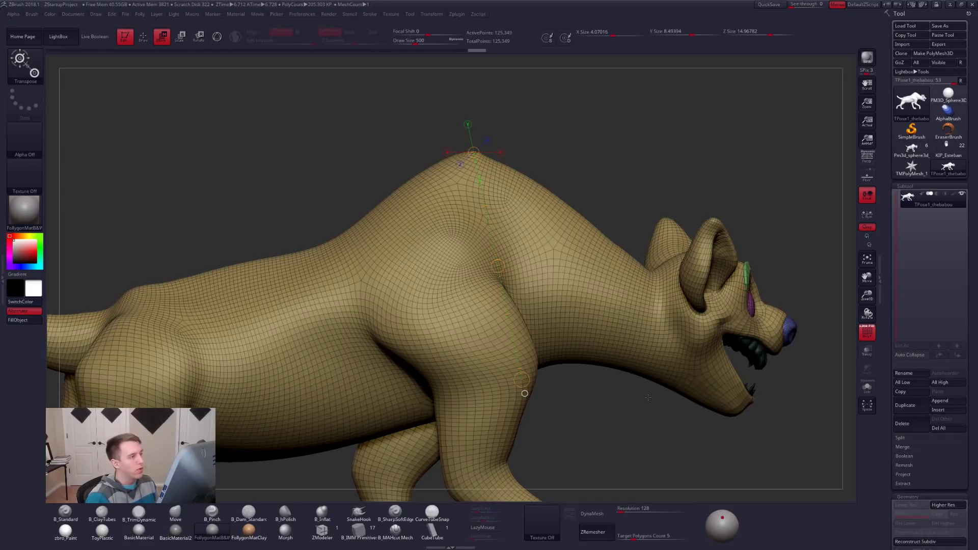
{"action": "key", "text": "q"}
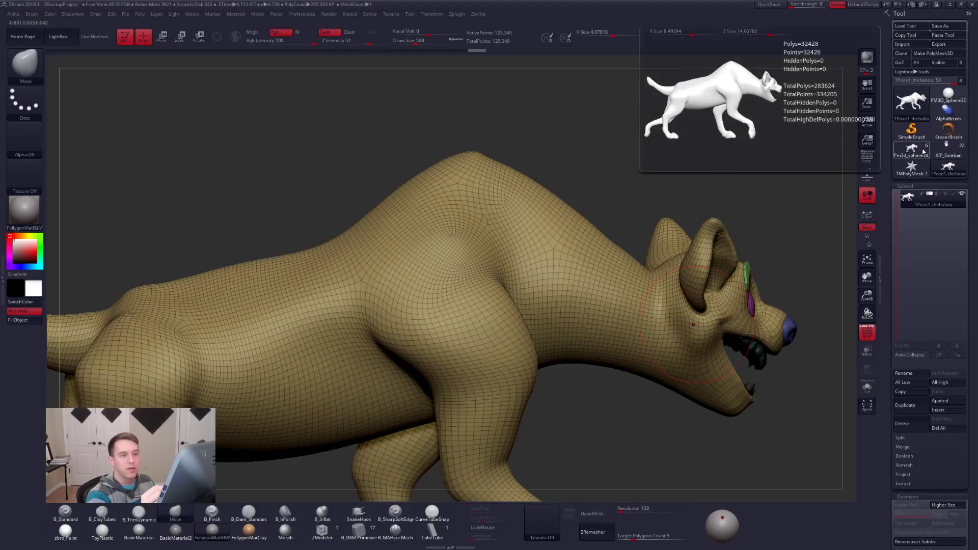
Switch to the original hyena tool in solo mode to examine its polygroups, and return to the TPose mesh
{"action": "left_click", "coordinate": [917, 150]}
{"action": "key", "text": "alt+s"}
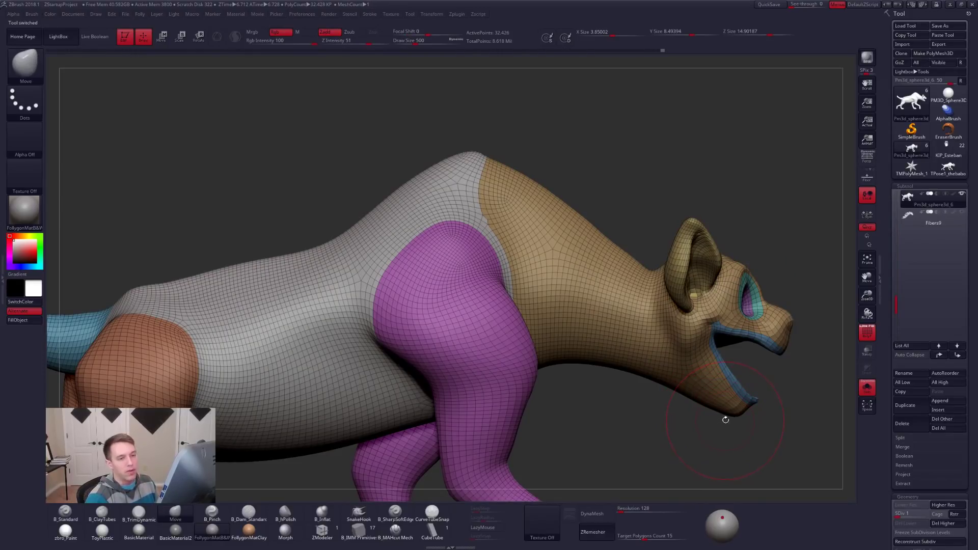
{"action": "right_click_drag", "start_coordinate": [736, 410], "coordinate": [705, 401], "text": "ctrl"}
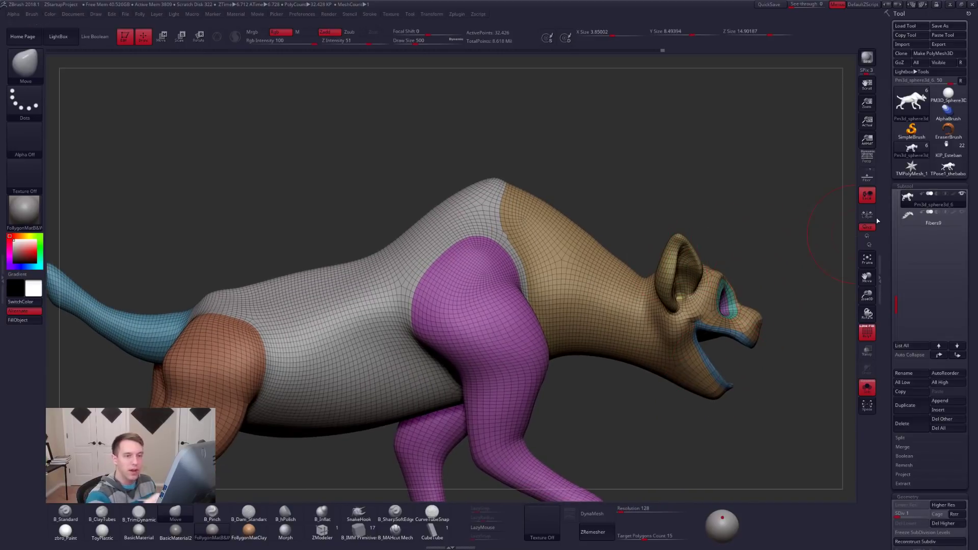
{"action": "left_click", "coordinate": [946, 168]}
{"action": "right_click_drag", "start_coordinate": [685, 278], "coordinate": [675, 240], "text": "ctrl"}
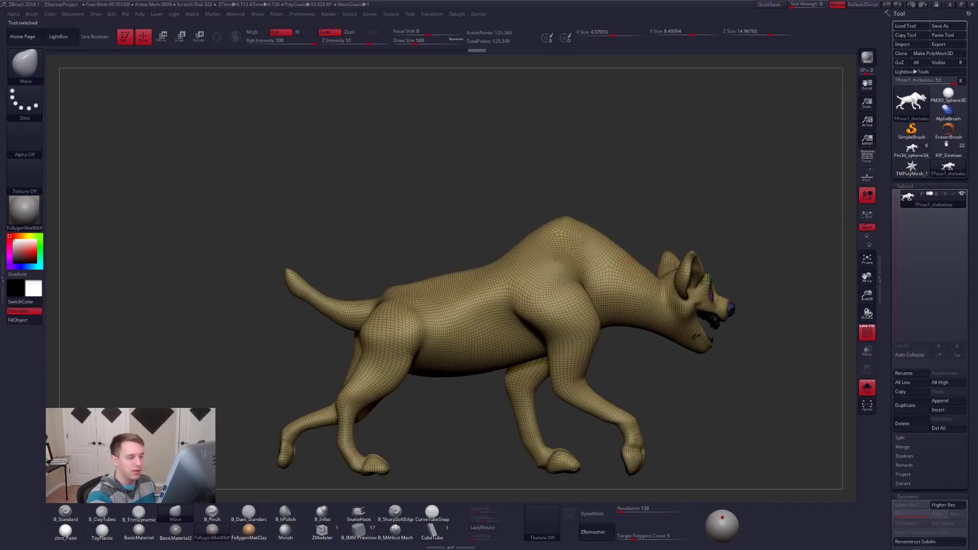
Mask the body behind the neck, turn the head further sideways from above with a transpose rotation, and clear the mask
{"action": "right_click_drag", "start_coordinate": [628, 275], "coordinate": [614, 343], "text": "shift"}
{"action": "mouse_move", "coordinate": [614, 285]}
{"action": "right_mouse_down"}
{"action": "mouse_move", "coordinate": [620, 241]}
{"action": "mouse_move", "coordinate": [605, 248]}
{"action": "mouse_move", "coordinate": [606, 217]}
{"action": "right_mouse_up"}
{"action": "left_click_drag", "start_coordinate": [615, 255], "coordinate": [703, 408], "text": "ctrl"}
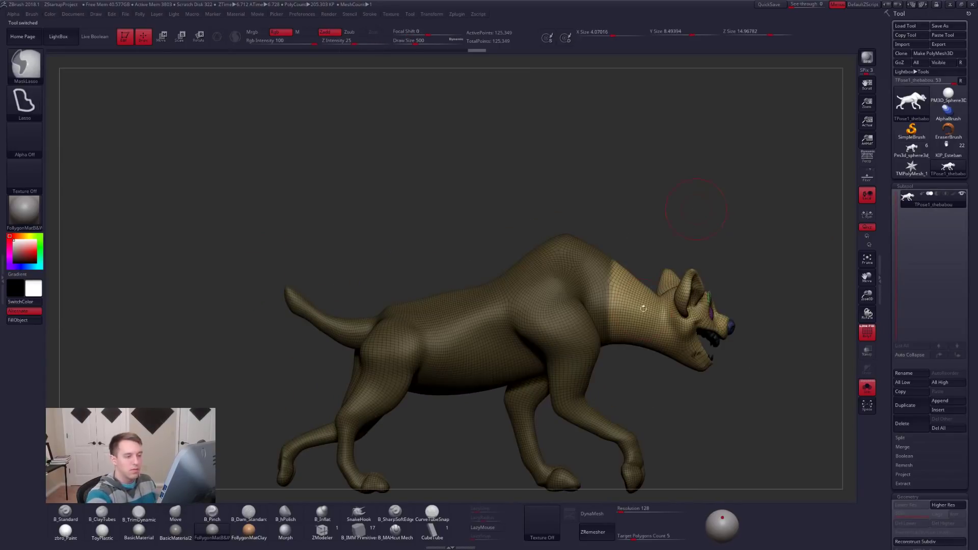
{"action": "key", "text": "ctrl+i"}
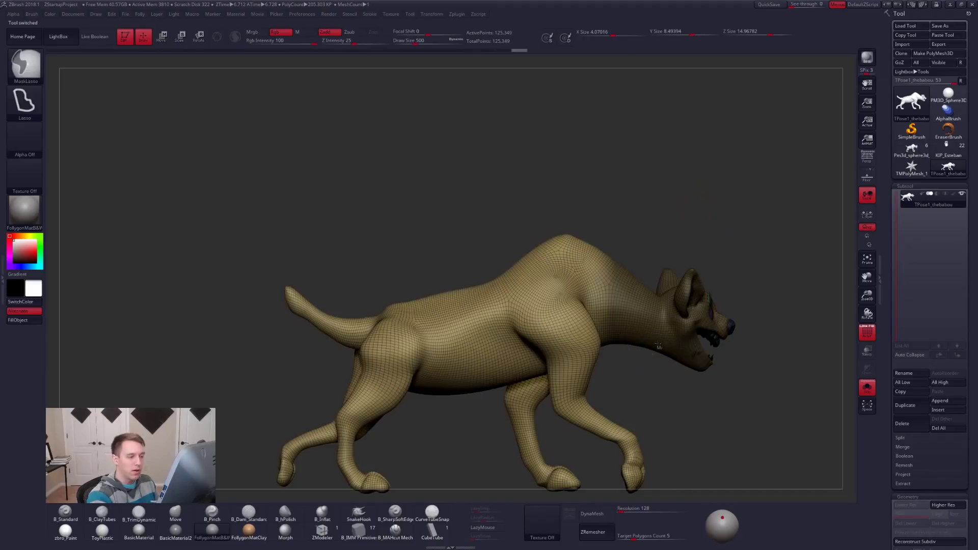
{"action": "right_click_drag", "start_coordinate": [656, 361], "coordinate": [658, 408]}
{"action": "key", "text": "r"}
{"action": "mouse_move", "coordinate": [608, 339]}
{"action": "left_mouse_down"}
{"action": "mouse_move", "coordinate": [761, 330]}
{"action": "mouse_move", "coordinate": [758, 304]}
{"action": "left_mouse_up"}
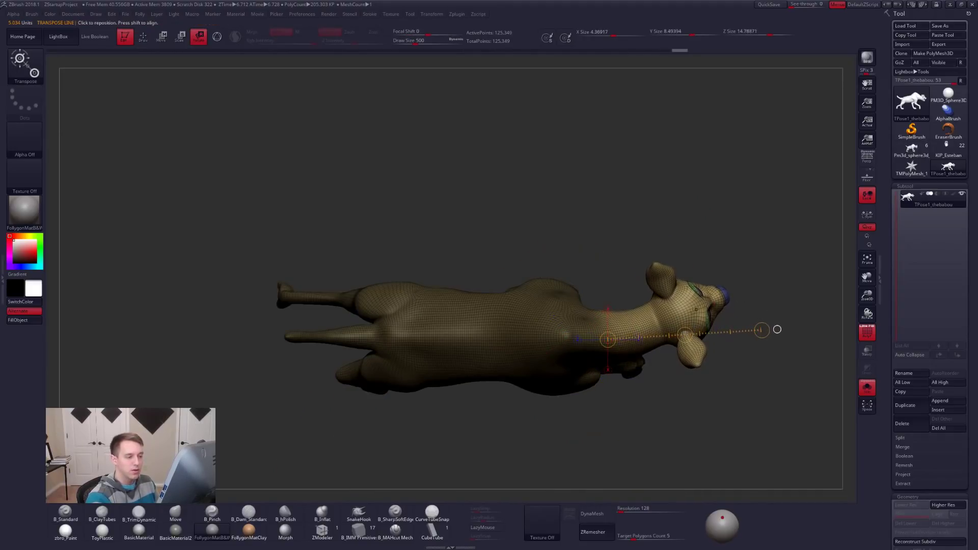
{"action": "key", "text": "q"}
{"action": "left_click_drag", "start_coordinate": [663, 367], "coordinate": [673, 383], "text": "ctrl"}
Hide the polyframe and smooth the neck and shoulder transition with the ClayTubes brush active
{"action": "mouse_move", "coordinate": [639, 387]}
{"action": "right_mouse_down"}
{"action": "mouse_move", "coordinate": [635, 337]}
{"action": "mouse_move", "coordinate": [576, 378]}
{"action": "mouse_move", "coordinate": [584, 346]}
{"action": "mouse_move", "coordinate": [544, 349]}
{"action": "mouse_move", "coordinate": [713, 433]}
{"action": "mouse_move", "coordinate": [645, 361]}
{"action": "mouse_move", "coordinate": [475, 291]}
{"action": "right_mouse_up"}
{"action": "key", "text": "shift+f"}
{"action": "key", "text": "b"}
{"action": "key", "text": "c"}
{"action": "key", "text": "t"}
{"action": "left_click_drag", "start_coordinate": [478, 280], "coordinate": [483, 323], "text": "shift"}
{"action": "mouse_move", "coordinate": [485, 321]}
{"action": "right_mouse_down"}
{"action": "mouse_move", "coordinate": [551, 366]}
{"action": "mouse_move", "coordinate": [560, 362]}
{"action": "right_mouse_up"}
{"action": "mouse_move", "coordinate": [618, 312]}
{"action": "right_mouse_down", "text": "ctrl"}
{"action": "mouse_move", "coordinate": [615, 321]}
{"action": "mouse_move", "coordinate": [489, 336]}
{"action": "mouse_move", "coordinate": [438, 326]}
{"action": "right_mouse_up", "text": "ctrl"}
{"action": "key", "text": "b"}
{"action": "key", "text": "m"}
{"action": "key", "text": "v"}
{"action": "right_click_drag", "start_coordinate": [594, 332], "coordinate": [635, 342], "text": "alt"}
{"action": "key", "text": "b"}
{"action": "key", "text": "c"}
{"action": "key", "text": "t"}
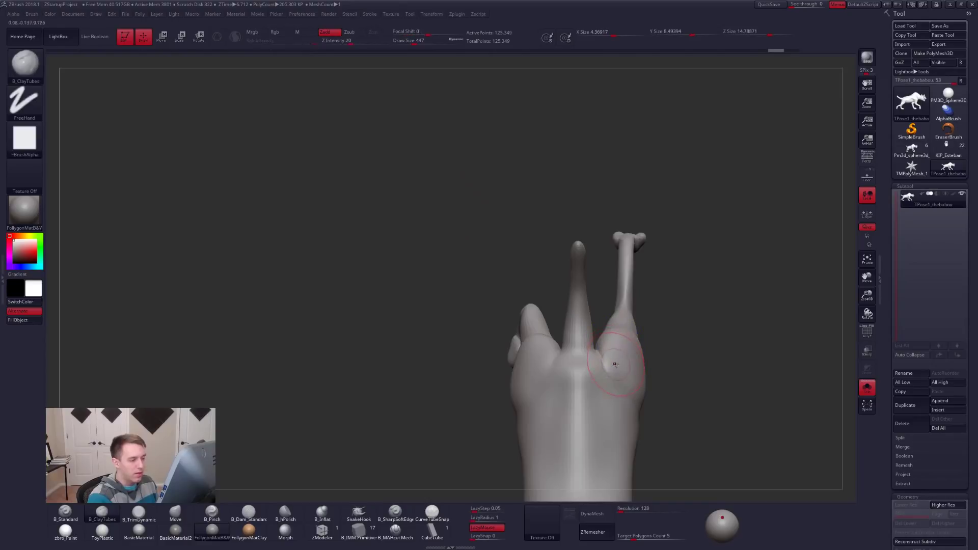
{"action": "mouse_move", "coordinate": [639, 384]}
{"action": "left_mouse_down", "text": "ctrl"}
{"action": "mouse_move", "coordinate": [591, 346]}
{"action": "mouse_move", "coordinate": [503, 431]}
{"action": "left_mouse_up", "text": "ctrl"}
{"action": "left_click_drag", "start_coordinate": [664, 371], "coordinate": [703, 370], "text": "ctrl"}
{"action": "right_click_drag", "start_coordinate": [649, 404], "coordinate": [603, 327], "text": "alt"}
Switch to Chrome to examine the Banzai model sheet for the hyena's pose, and return to ZBrush
{"action": "key", "text": "alt+Tab"}
{"action": "key", "text": "alt+Tab"}
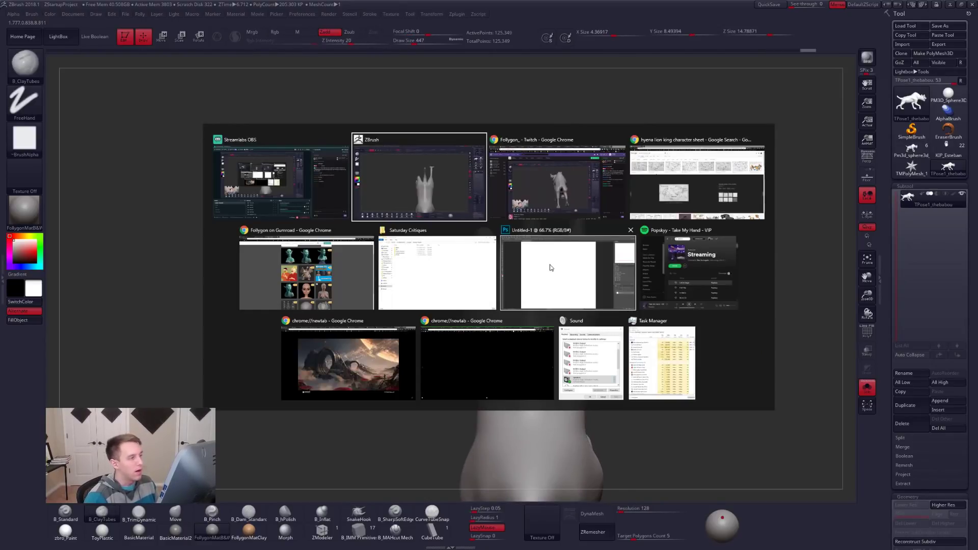
{"action": "left_click", "coordinate": [665, 194]}
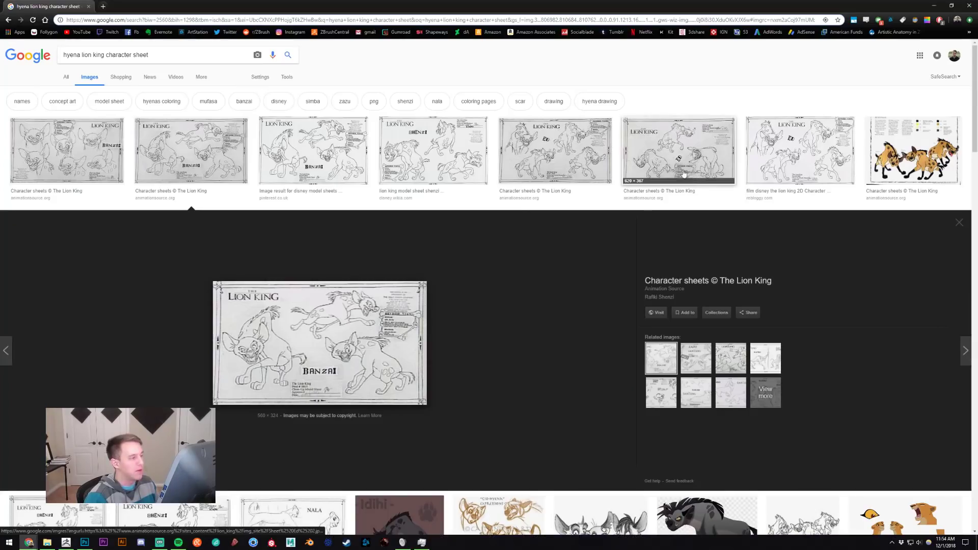
{"action": "left_click", "coordinate": [396, 375]}
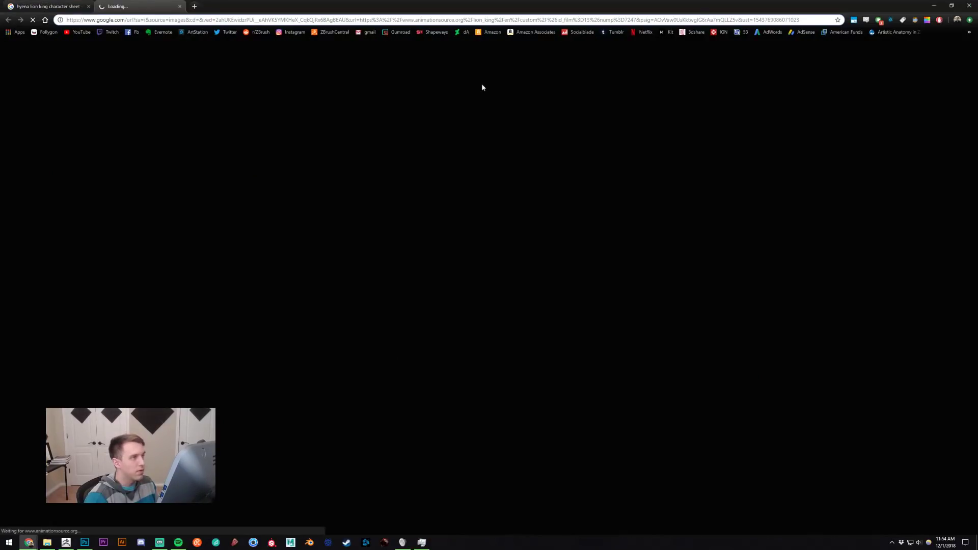
{"action": "left_click", "coordinate": [182, 6]}
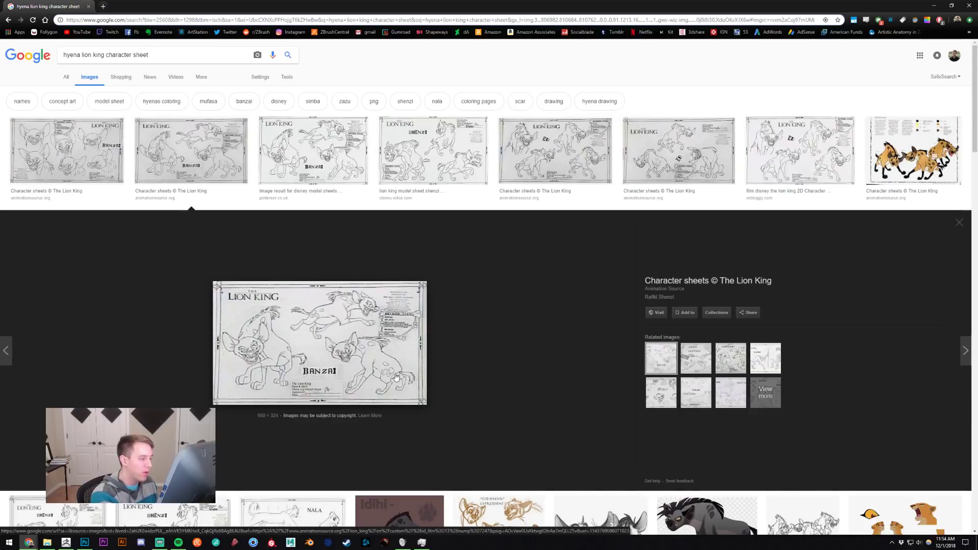
{"action": "key", "text": "alt+Tab"}
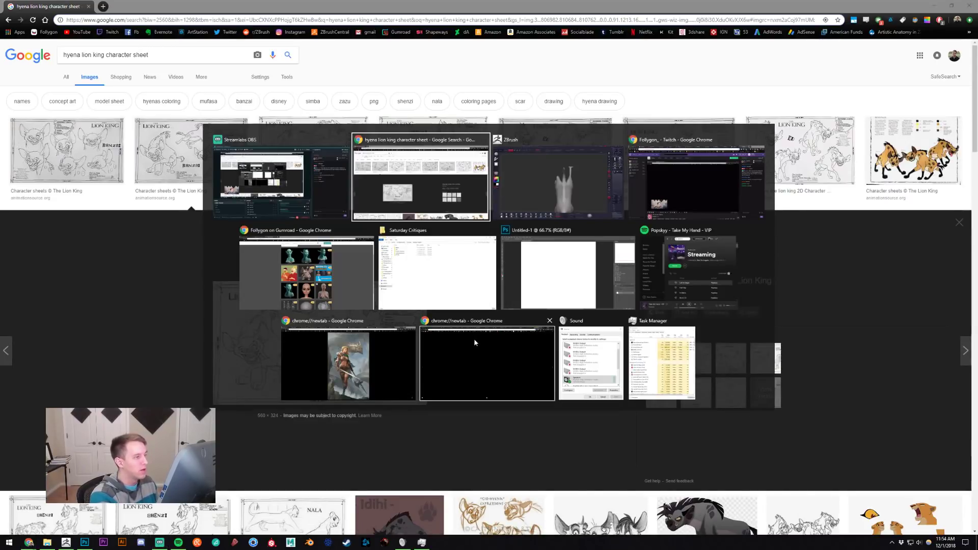
{"action": "key", "text": "alt+Tab"}
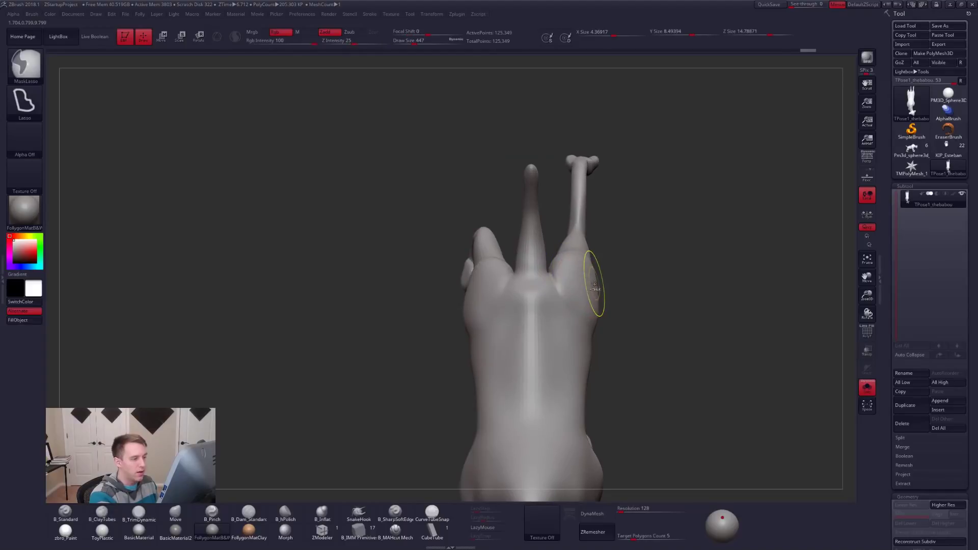
Isolate the raised hind leg with a lasso mask from above and move it toward the body with a transpose line
{"action": "left_click_drag", "start_coordinate": [560, 250], "coordinate": [547, 279], "text": "ctrl"}
{"action": "left_click_drag", "start_coordinate": [627, 306], "coordinate": [610, 312], "text": "ctrl"}
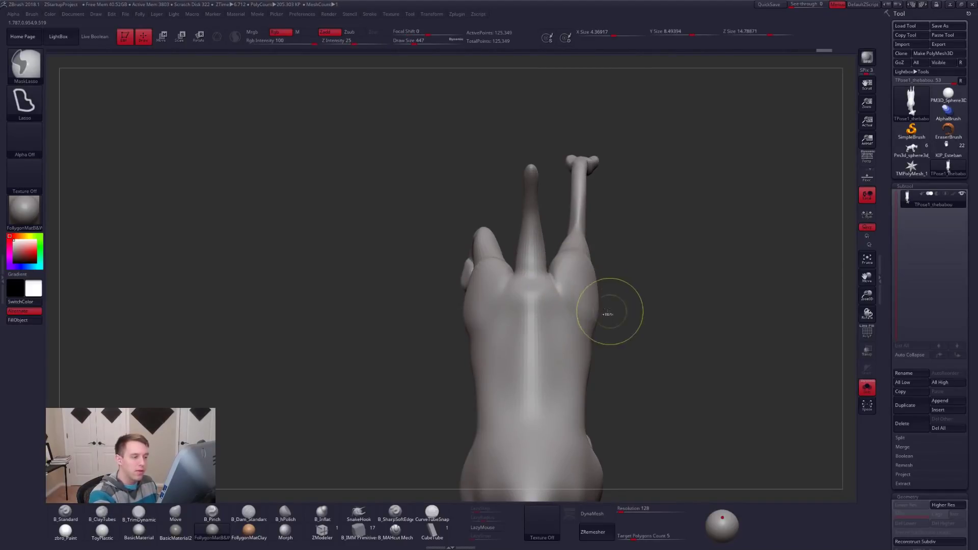
{"action": "mouse_move", "coordinate": [560, 243]}
{"action": "left_mouse_down"}
{"action": "mouse_move", "coordinate": [552, 264]}
{"action": "mouse_move", "coordinate": [611, 133]}
{"action": "mouse_move", "coordinate": [563, 270]}
{"action": "left_mouse_up"}
{"action": "left_click_drag", "start_coordinate": [637, 265], "coordinate": [595, 281]}
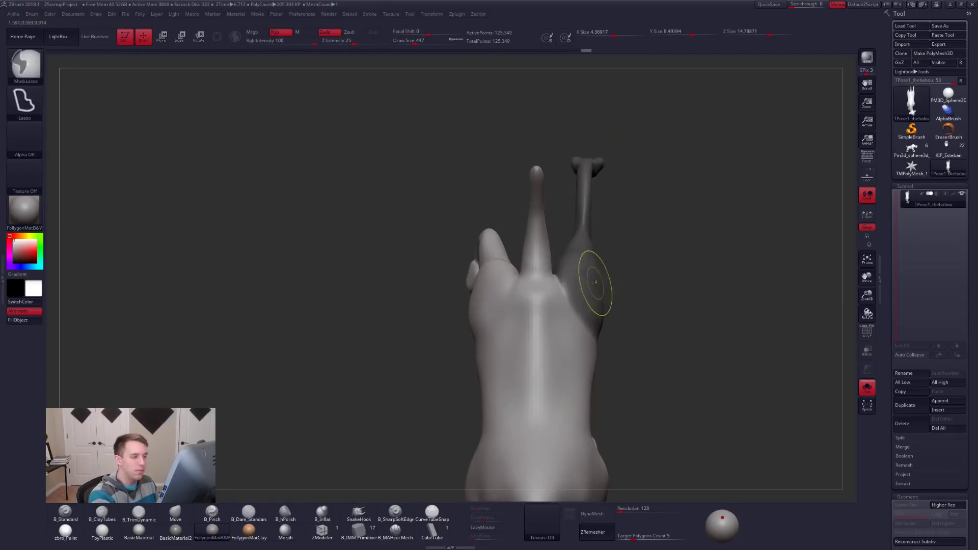
{"action": "key", "text": "ctrl+i"}
{"action": "key", "text": "w"}
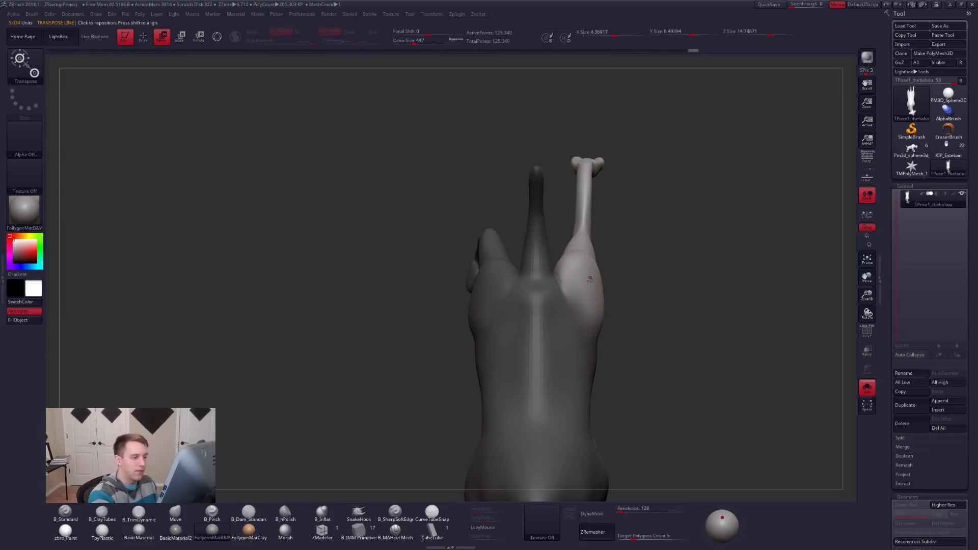
{"action": "left_click_drag", "start_coordinate": [596, 334], "coordinate": [598, 226]}
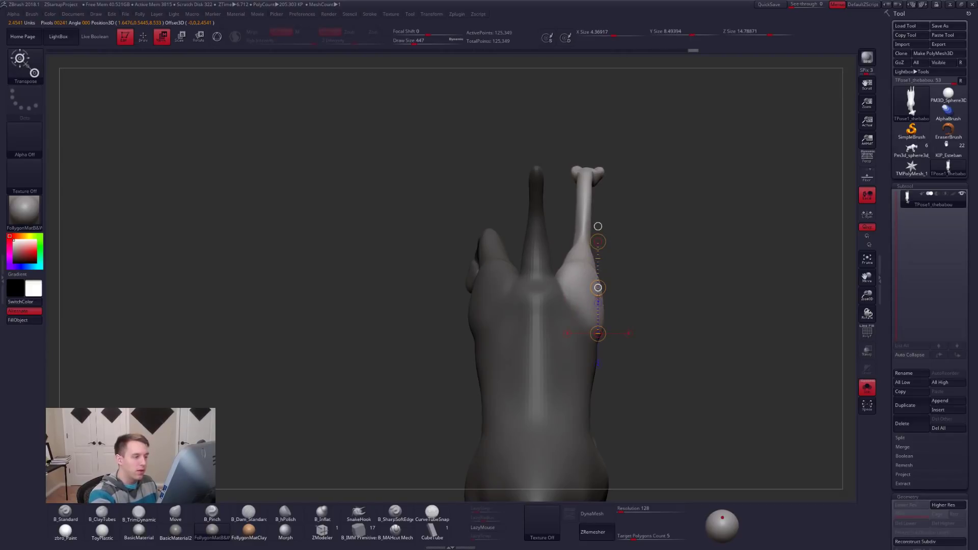
{"action": "key", "text": "q"}
Rework the crease between the tail base and hind leg with ClayTubes and smooth the surrounding buttock
{"action": "mouse_move", "coordinate": [657, 326]}
{"action": "left_mouse_down"}
{"action": "mouse_move", "coordinate": [579, 399]}
{"action": "mouse_move", "coordinate": [581, 369]}
{"action": "mouse_move", "coordinate": [727, 219]}
{"action": "mouse_move", "coordinate": [626, 325]}
{"action": "mouse_move", "coordinate": [591, 402]}
{"action": "mouse_move", "coordinate": [678, 366]}
{"action": "mouse_move", "coordinate": [581, 407]}
{"action": "mouse_move", "coordinate": [586, 448]}
{"action": "left_mouse_up"}
{"action": "key", "text": "2"}
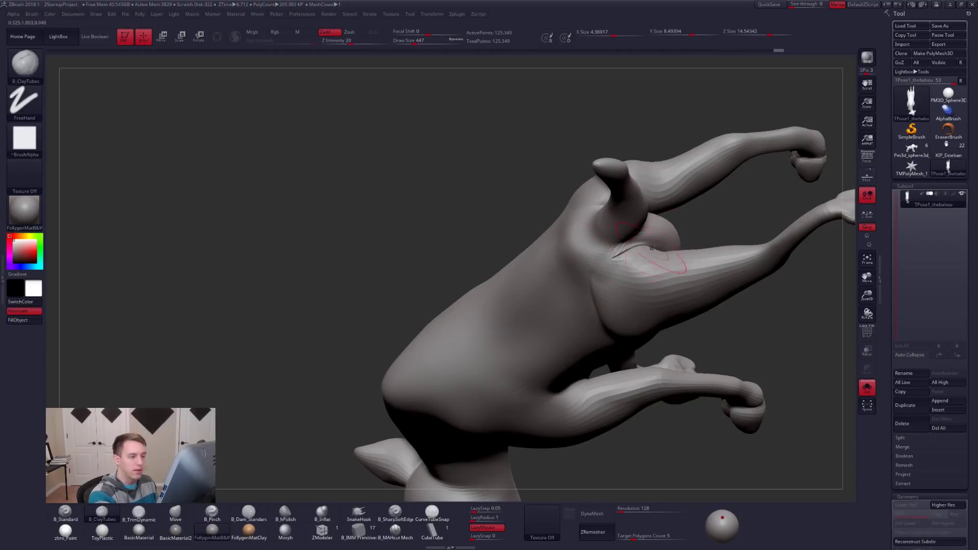
{"action": "left_click_drag", "start_coordinate": [631, 258], "coordinate": [642, 263], "text": "shift"}
{"action": "right_click_drag", "start_coordinate": [642, 262], "coordinate": [609, 258]}
{"action": "left_click_drag", "start_coordinate": [603, 264], "coordinate": [611, 286], "text": "shift"}
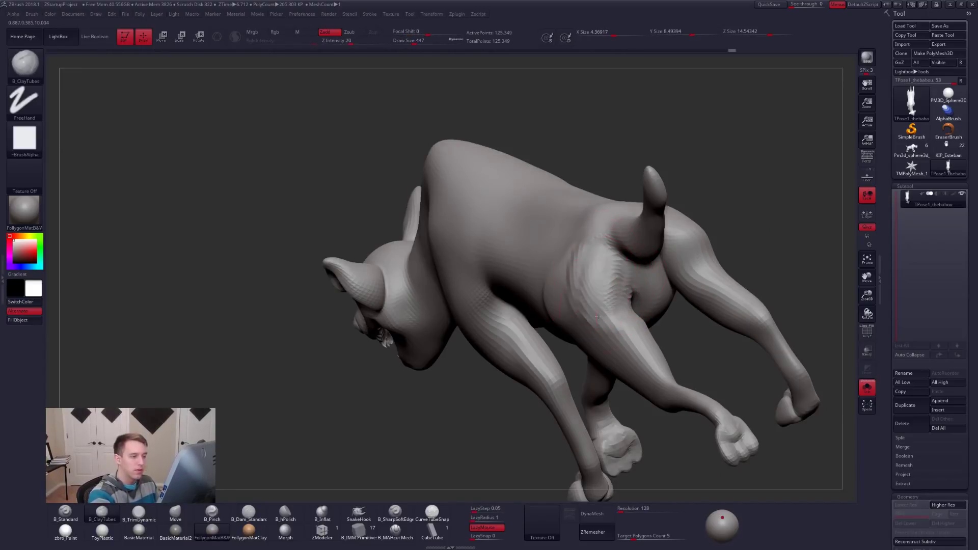
Shape the buttock beneath the tail and the front edge of the thigh with ClayTubes strokes
{"action": "right_click_drag", "start_coordinate": [597, 321], "coordinate": [627, 274]}
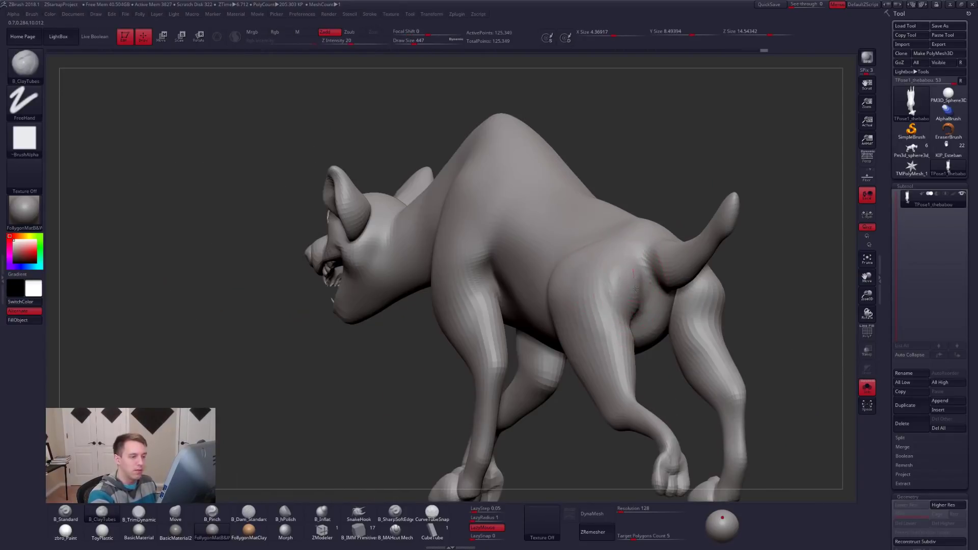
{"action": "left_click_drag", "start_coordinate": [635, 322], "coordinate": [632, 306]}
{"action": "mouse_move", "coordinate": [632, 305]}
{"action": "right_mouse_down"}
{"action": "mouse_move", "coordinate": [586, 301]}
{"action": "mouse_move", "coordinate": [636, 300]}
{"action": "right_mouse_up"}
{"action": "left_click_drag", "start_coordinate": [619, 291], "coordinate": [629, 316]}
{"action": "mouse_move", "coordinate": [662, 298]}
{"action": "right_mouse_down"}
{"action": "mouse_move", "coordinate": [556, 298]}
{"action": "mouse_move", "coordinate": [563, 328]}
{"action": "right_mouse_up"}
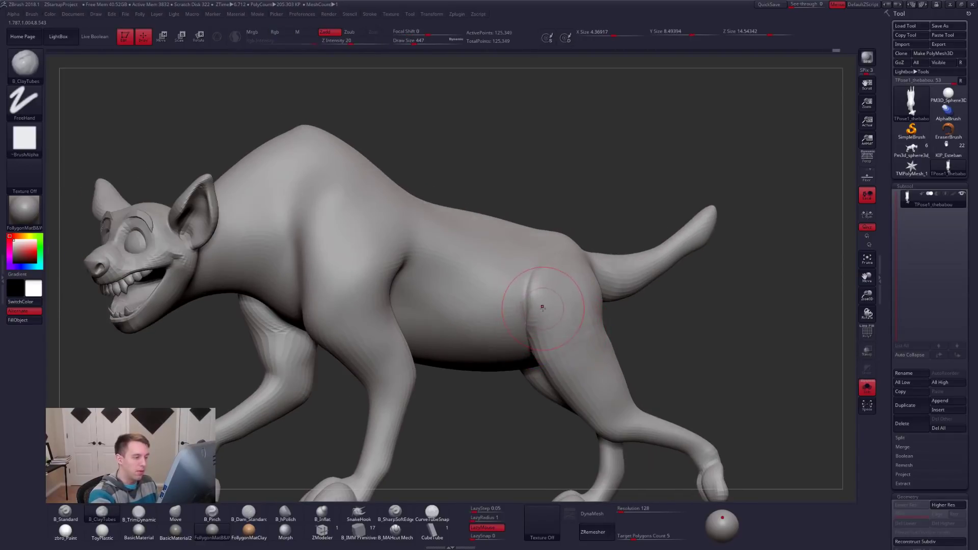
{"action": "left_click_drag", "start_coordinate": [542, 280], "coordinate": [551, 334]}
{"action": "left_click_drag", "start_coordinate": [560, 293], "coordinate": [573, 331]}
Mask the front half of the body, swing the hindquarters sideways from above with a transpose rotation, and enable perspective
{"action": "mouse_move", "coordinate": [573, 331]}
{"action": "right_mouse_down", "text": "alt"}
{"action": "mouse_move", "coordinate": [587, 393]}
{"action": "mouse_move", "coordinate": [540, 246]}
{"action": "right_mouse_up", "text": "alt"}
{"action": "key", "text": "ctrl"}
{"action": "mouse_move", "coordinate": [539, 246]}
{"action": "left_mouse_down", "text": "ctrl"}
{"action": "mouse_move", "coordinate": [657, 423]}
{"action": "mouse_move", "coordinate": [739, 250]}
{"action": "left_mouse_up", "text": "ctrl"}
{"action": "key", "text": "ctrl+i"}
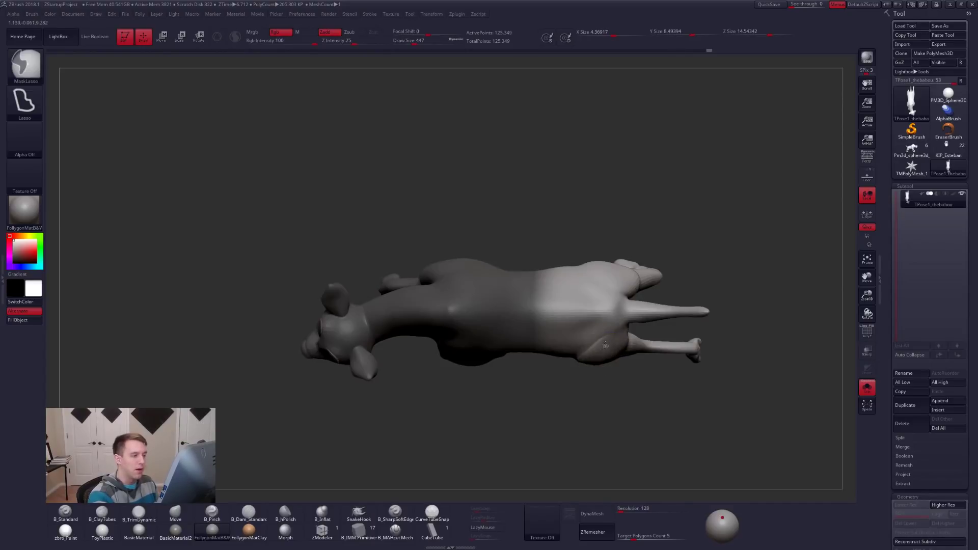
{"action": "key", "text": "r"}
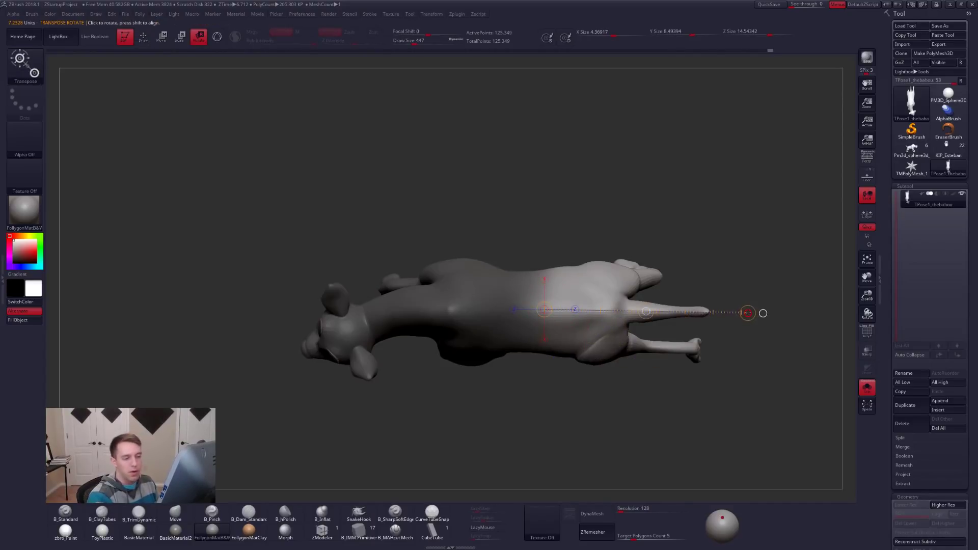
{"action": "left_click_drag", "start_coordinate": [544, 309], "coordinate": [748, 312]}
{"action": "mouse_move", "coordinate": [645, 311]}
{"action": "left_mouse_down"}
{"action": "mouse_move", "coordinate": [637, 356]}
{"action": "mouse_move", "coordinate": [643, 341]}
{"action": "left_mouse_up"}
{"action": "key", "text": "q"}
{"action": "left_click", "coordinate": [868, 167]}
{"action": "mouse_move", "coordinate": [718, 402]}
{"action": "left_mouse_down"}
{"action": "mouse_move", "coordinate": [704, 410]}
{"action": "mouse_move", "coordinate": [726, 392]}
{"action": "left_mouse_up"}
{"action": "left_click_drag", "start_coordinate": [569, 342], "coordinate": [611, 339]}
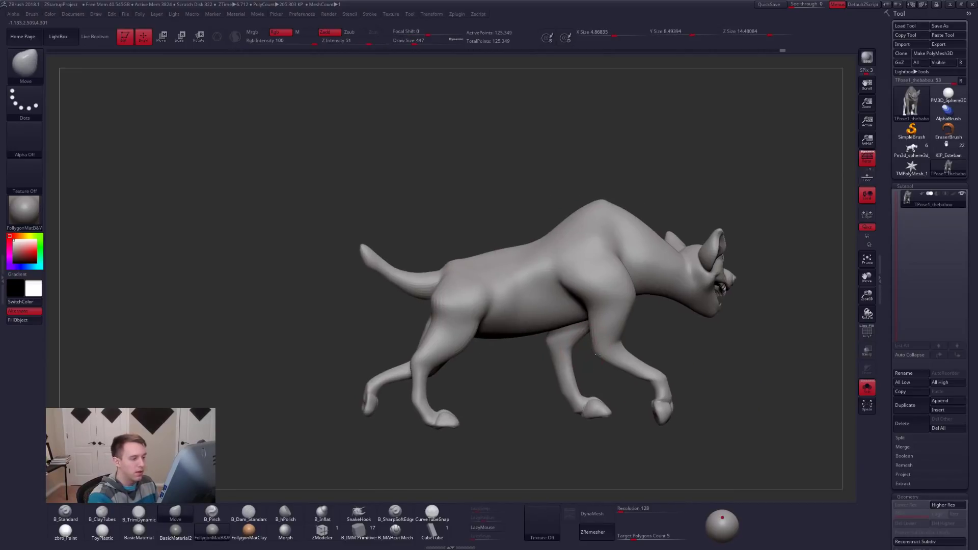
Isolate the raised front leg below the elbow with an inverted lasso mask and rotate it slightly upward
{"action": "key", "text": "f"}
{"action": "mouse_move", "coordinate": [730, 385]}
{"action": "left_mouse_down"}
{"action": "mouse_move", "coordinate": [572, 284]}
{"action": "mouse_move", "coordinate": [525, 310]}
{"action": "mouse_move", "coordinate": [657, 433]}
{"action": "mouse_move", "coordinate": [633, 372]}
{"action": "left_mouse_up"}
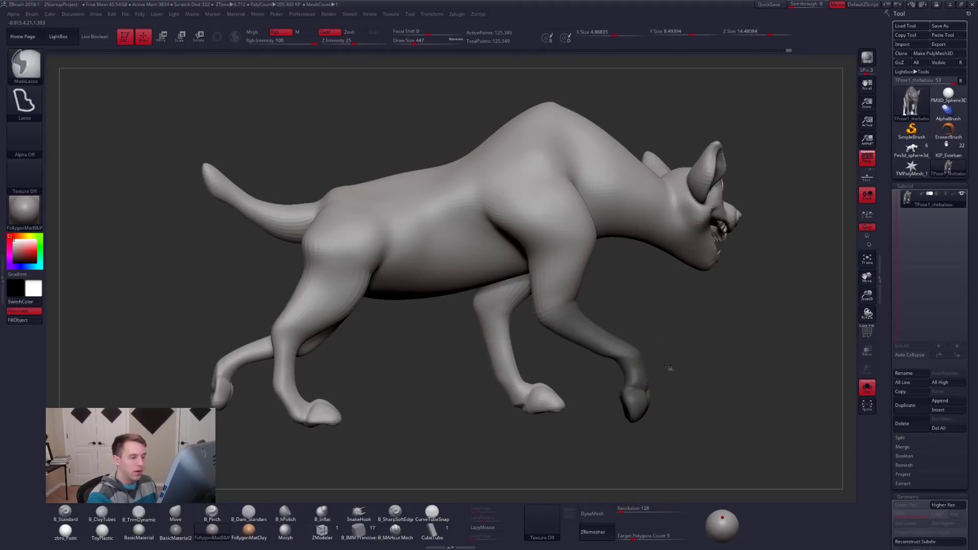
{"action": "key", "text": "ctrl+i"}
{"action": "key", "text": "r"}
{"action": "left_click_drag", "start_coordinate": [711, 397], "coordinate": [728, 364]}
{"action": "key", "text": "q"}
Flatten the sole of the planted hind paw with a transpose clip along a vertical line
{"action": "mouse_move", "coordinate": [367, 392]}
{"action": "left_mouse_down", "text": "alt"}
{"action": "mouse_move", "coordinate": [517, 372]}
{"action": "mouse_move", "coordinate": [534, 406]}
{"action": "mouse_move", "coordinate": [526, 460]}
{"action": "left_mouse_up", "text": "alt"}
{"action": "key", "text": "w"}
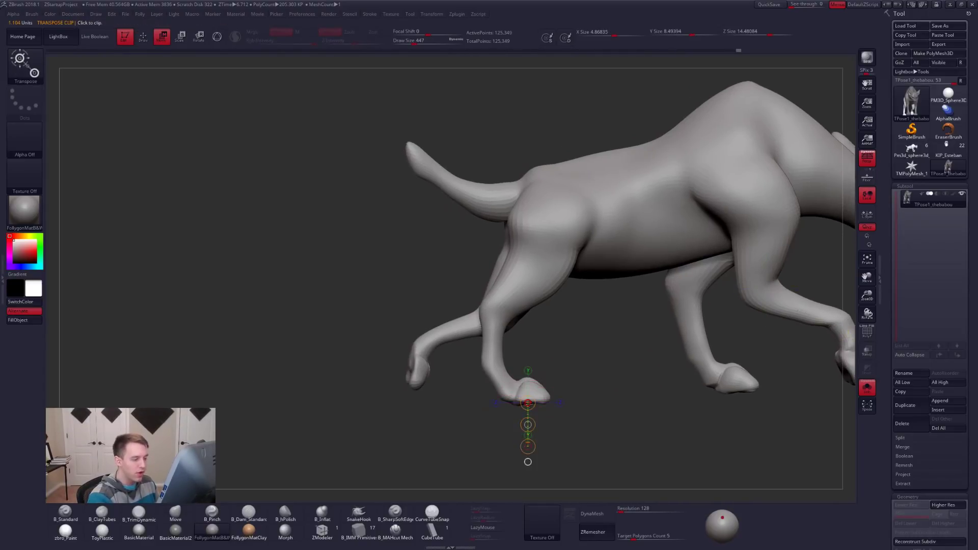
{"action": "key", "text": "q"}
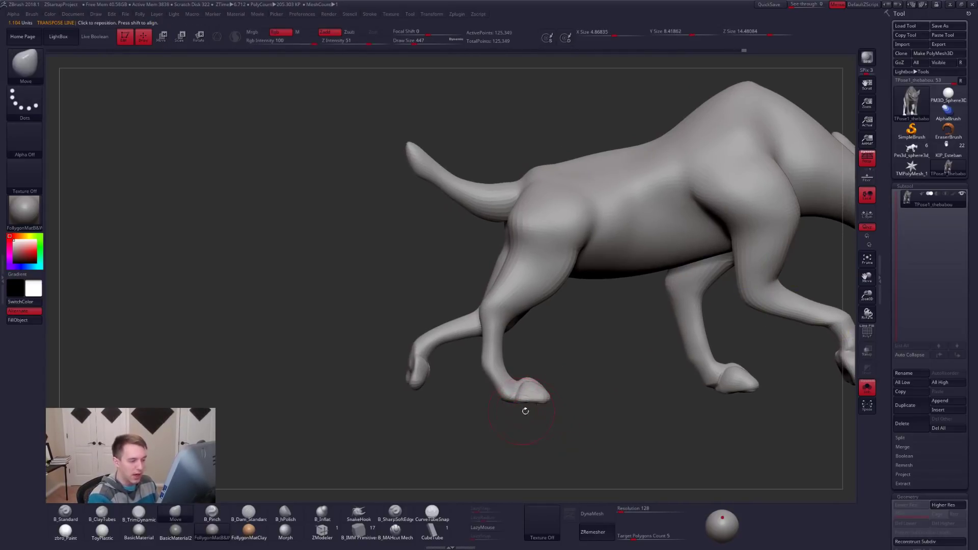
Reduce the Move brush's draw size to 150 and preview the front paws with Dynamic Subdiv
{"action": "left_click_drag", "start_coordinate": [555, 393], "coordinate": [451, 327]}
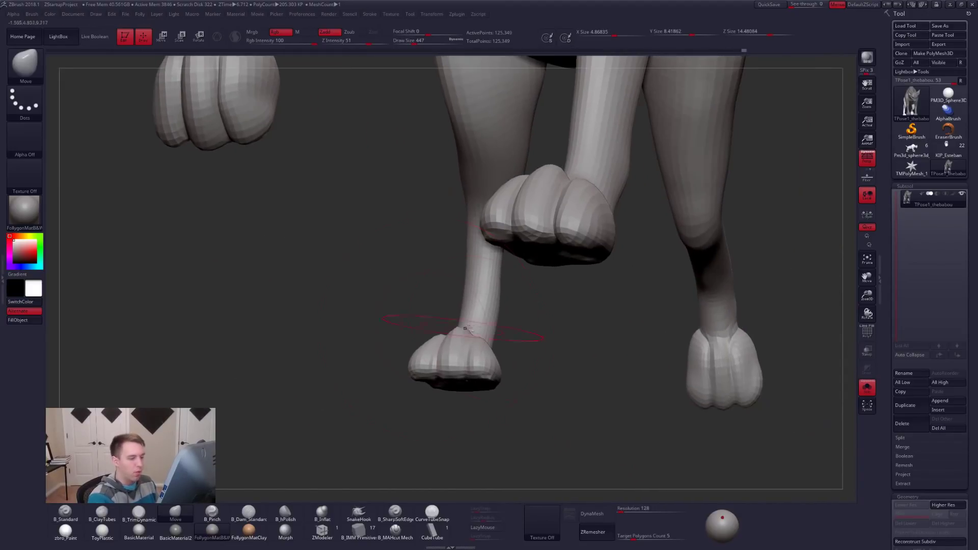
{"action": "right_click_drag", "start_coordinate": [702, 367], "coordinate": [644, 339], "text": "alt"}
{"action": "key", "text": "space"}
{"action": "left_click_drag", "start_coordinate": [644, 339], "coordinate": [637, 340]}
{"action": "mouse_move", "coordinate": [664, 338]}
{"action": "right_mouse_down", "text": "alt"}
{"action": "mouse_move", "coordinate": [575, 334]}
{"action": "mouse_move", "coordinate": [594, 365]}
{"action": "mouse_move", "coordinate": [634, 357]}
{"action": "mouse_move", "coordinate": [632, 349]}
{"action": "right_mouse_up", "text": "alt"}
{"action": "key", "text": "bracketleft"}
{"action": "key", "text": "d"}
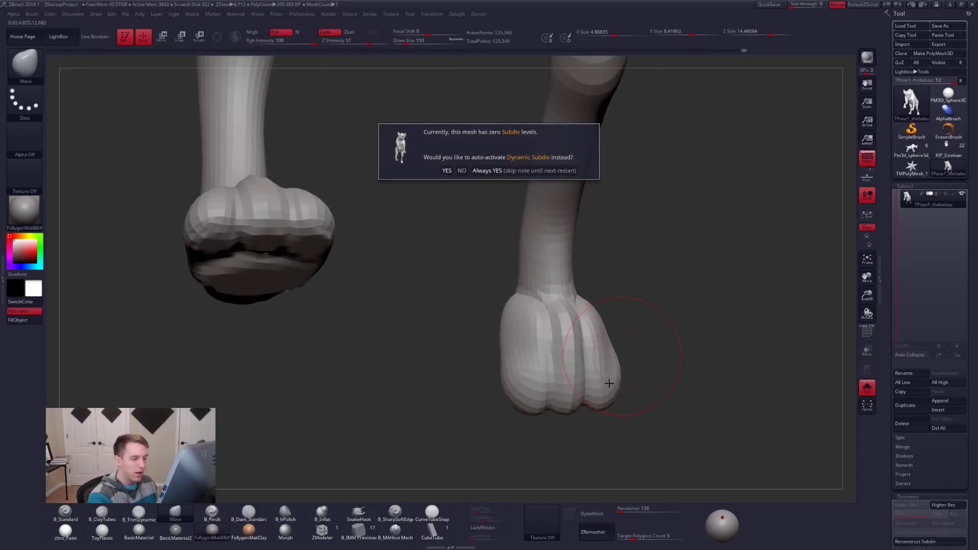
{"action": "key", "text": "Return"}
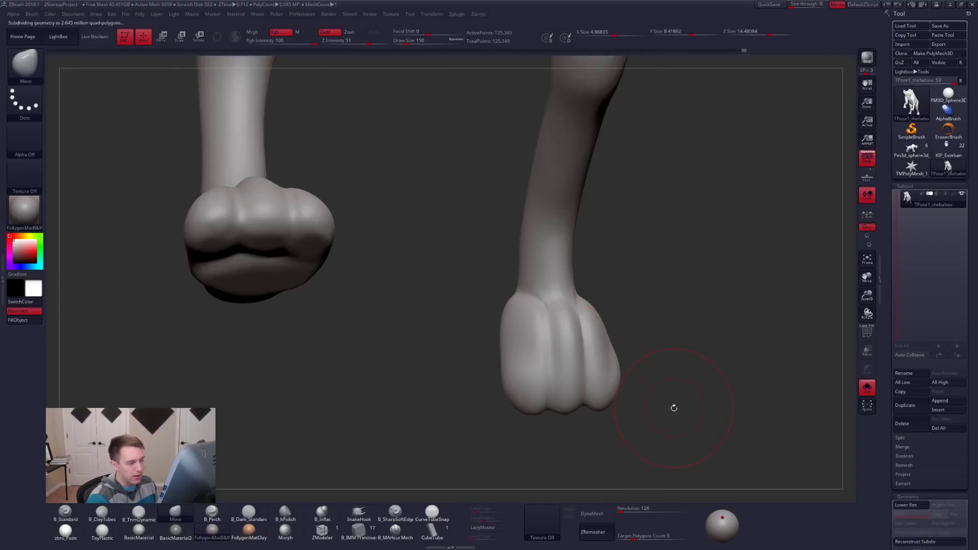
{"action": "key", "text": "shift+d"}
Transfer the pose from the TPose mesh back to the original hyena subtools with Transpose Master
{"action": "right_click_drag", "start_coordinate": [670, 409], "coordinate": [604, 323]}
{"action": "right_click_drag", "start_coordinate": [616, 232], "coordinate": [627, 357], "text": "ctrl"}
{"action": "key", "text": "shift+f"}
{"action": "right_click_drag", "start_coordinate": [638, 429], "coordinate": [651, 365]}
{"action": "key", "text": "shift+f"}
{"action": "key", "text": "shift+s"}
{"action": "left_click", "coordinate": [707, 436]}
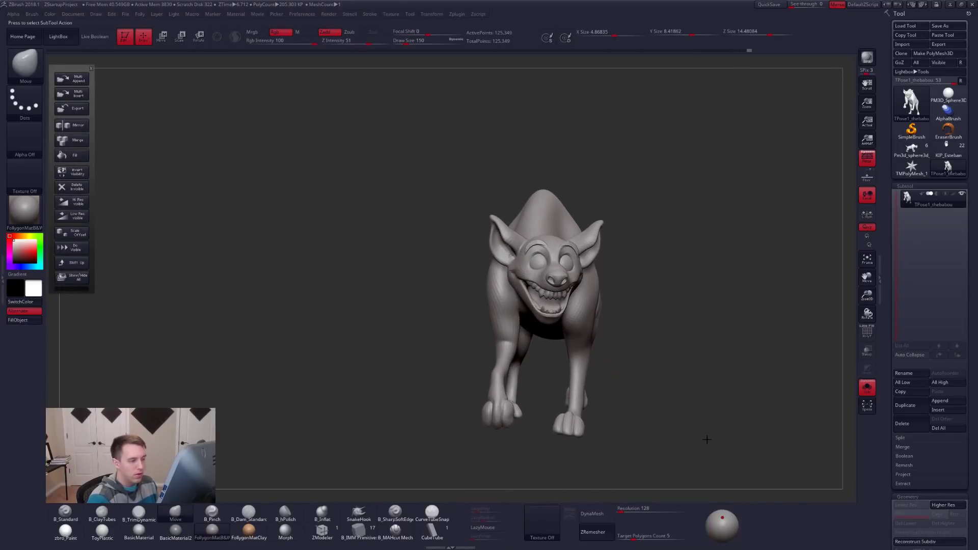
{"action": "left_click", "coordinate": [706, 438]}
{"action": "key", "text": "ctrl+shift+f"}
{"action": "left_click", "coordinate": [735, 441]}
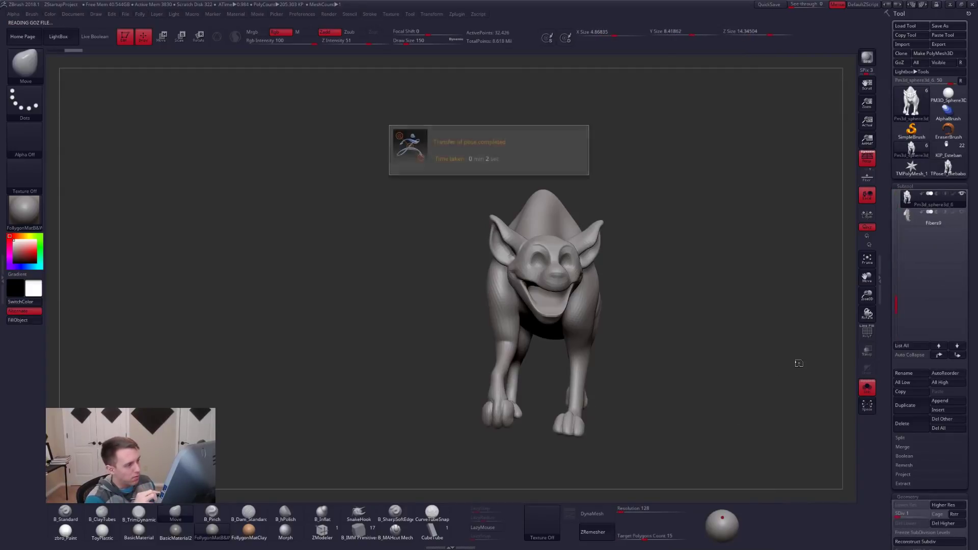
Set the posed hyena body to subdivision level 3 and prepare ClayTubes with a draw size of 104
{"action": "right_click_drag", "start_coordinate": [668, 367], "coordinate": [610, 312]}
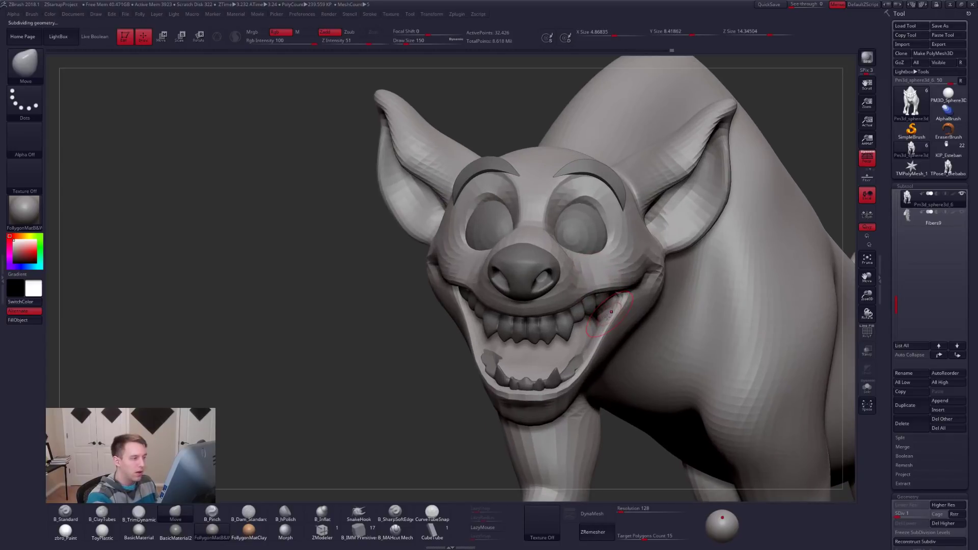
{"action": "key", "text": "d"}
{"action": "mouse_move", "coordinate": [646, 351]}
{"action": "right_mouse_down"}
{"action": "mouse_move", "coordinate": [619, 365]}
{"action": "mouse_move", "coordinate": [604, 342]}
{"action": "mouse_move", "coordinate": [627, 325]}
{"action": "mouse_move", "coordinate": [646, 332]}
{"action": "mouse_move", "coordinate": [644, 306]}
{"action": "mouse_move", "coordinate": [627, 286]}
{"action": "right_mouse_up"}
{"action": "key", "text": "d"}
{"action": "key", "text": "d"}
{"action": "key", "text": "space"}
{"action": "key", "text": "shift"}
{"action": "key", "text": "shift+d"}
{"action": "key", "text": "shift+d"}
{"action": "key", "text": "2"}
{"action": "key", "text": "space"}
{"action": "left_click_drag", "start_coordinate": [639, 286], "coordinate": [639, 286]}
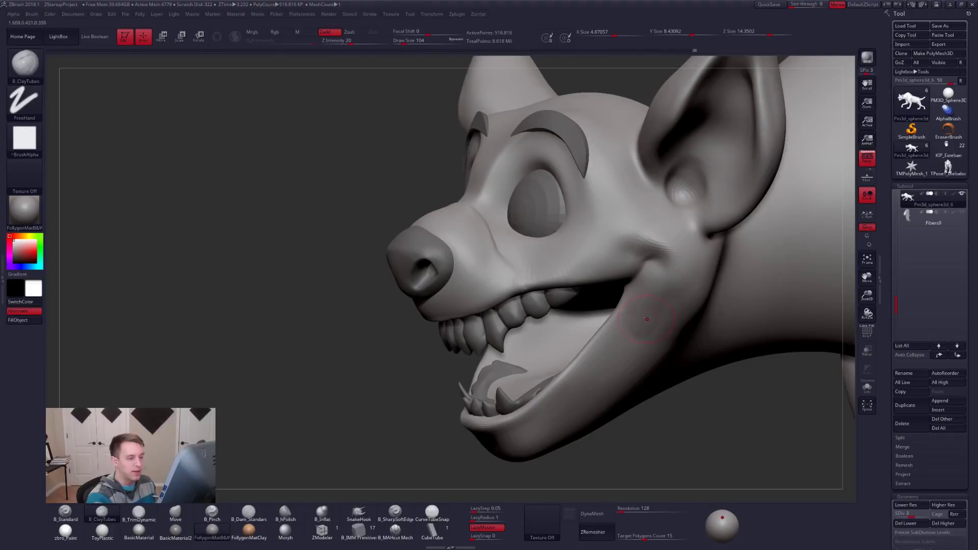
Smooth and build up the cheek behind the mouth corner with ClayTubes, enlarging the draw size to 181
{"action": "left_click_drag", "start_coordinate": [646, 319], "coordinate": [648, 249], "text": "shift"}
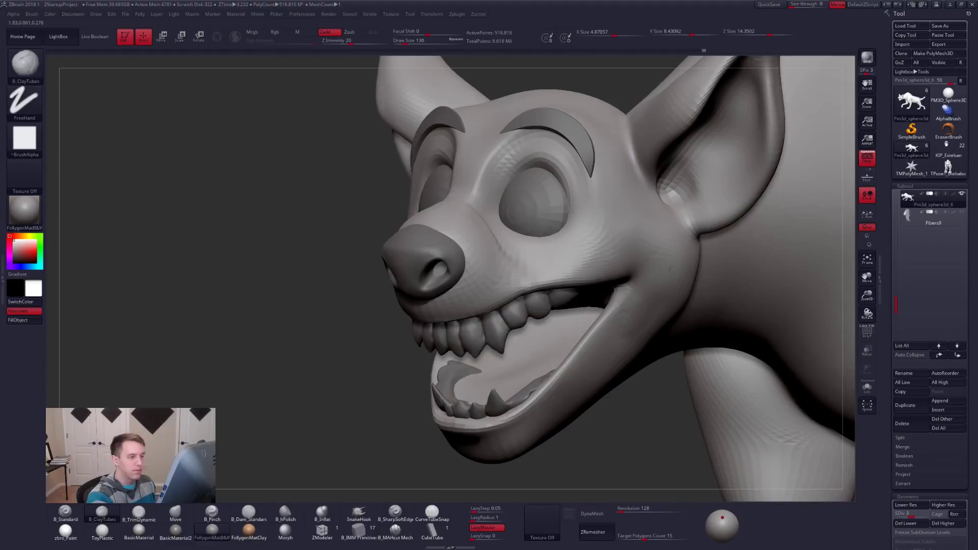
{"action": "mouse_move", "coordinate": [670, 268]}
{"action": "right_mouse_down"}
{"action": "mouse_move", "coordinate": [718, 265]}
{"action": "mouse_move", "coordinate": [614, 249]}
{"action": "right_mouse_up"}
{"action": "key", "text": "bracketright"}
{"action": "key", "text": "bracketright"}
{"action": "key", "text": "bracketright"}
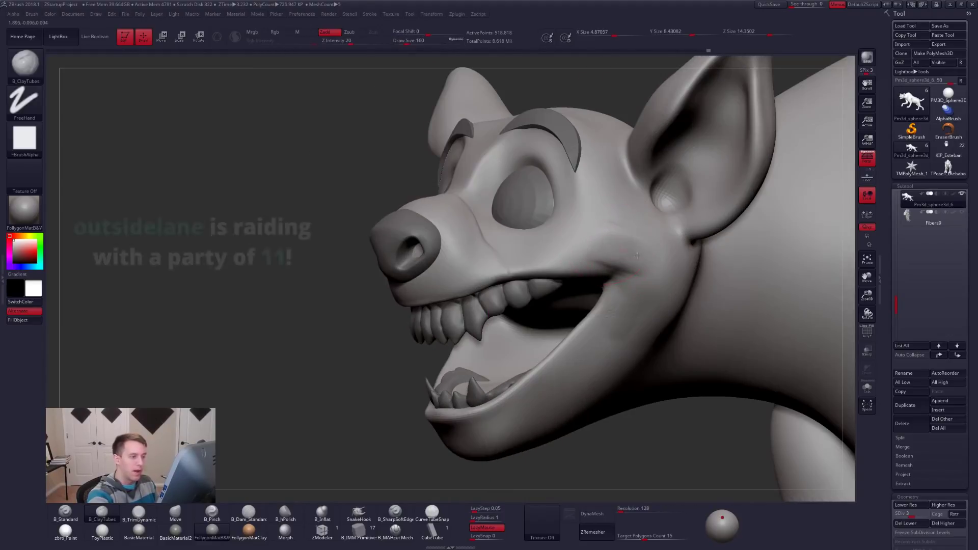
{"action": "key", "text": "shift"}
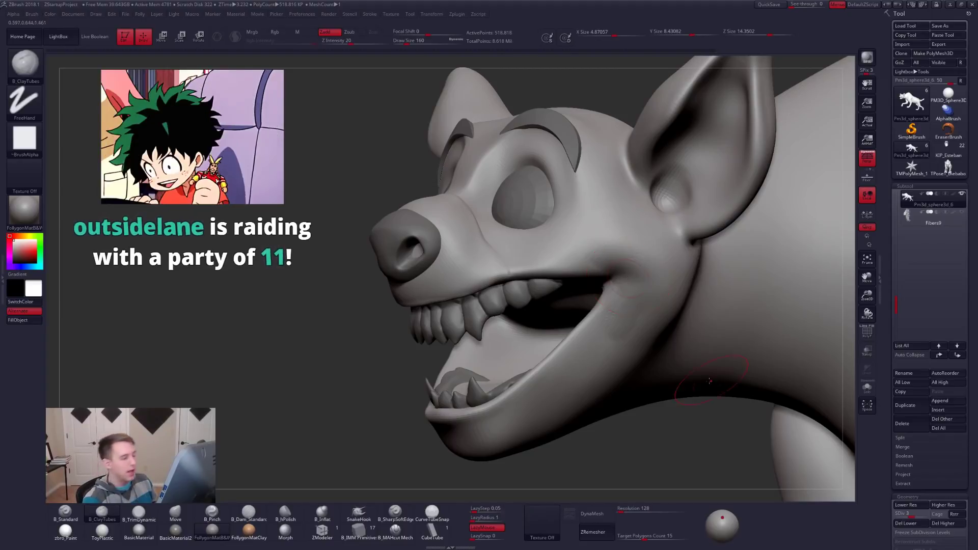
{"action": "key", "text": "bracketright"}
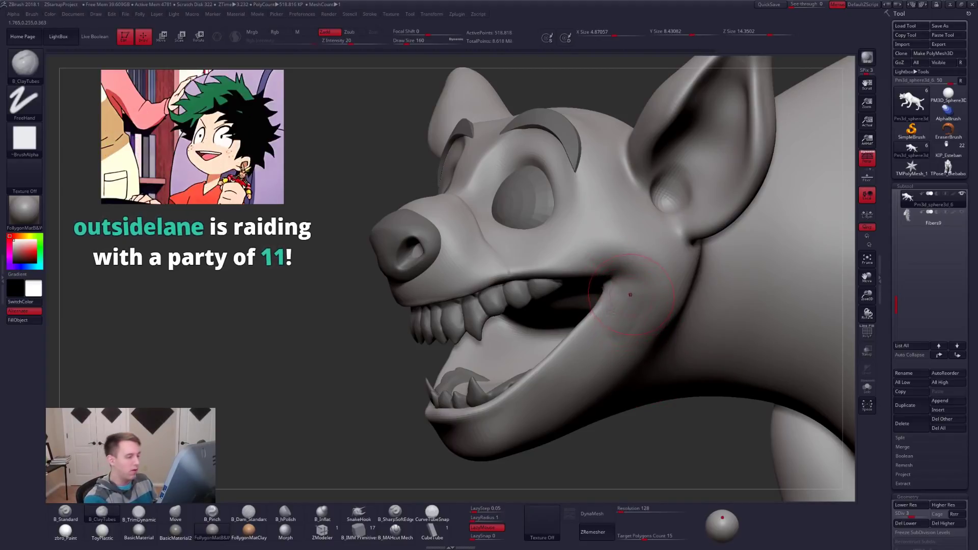
{"action": "left_click_drag", "start_coordinate": [649, 296], "coordinate": [603, 343]}
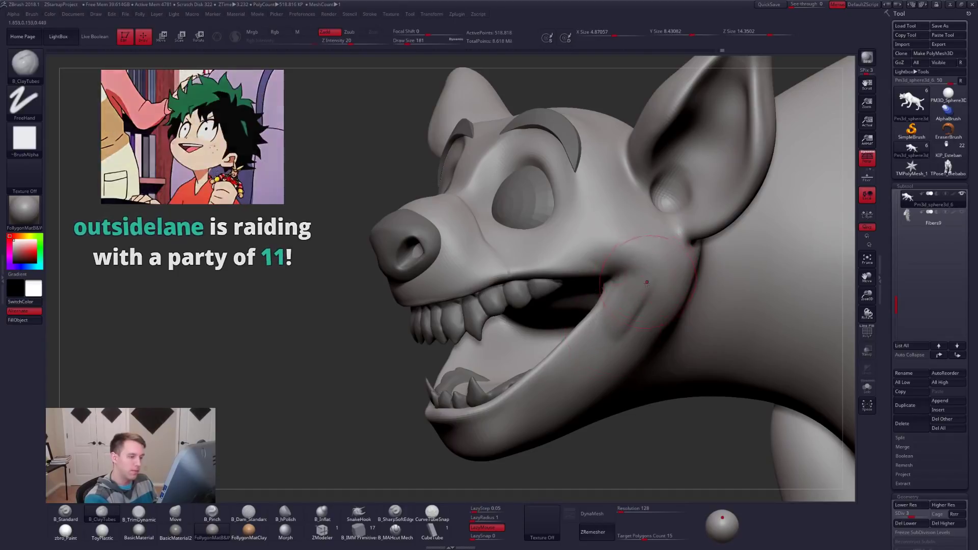
{"action": "key", "text": "shift"}
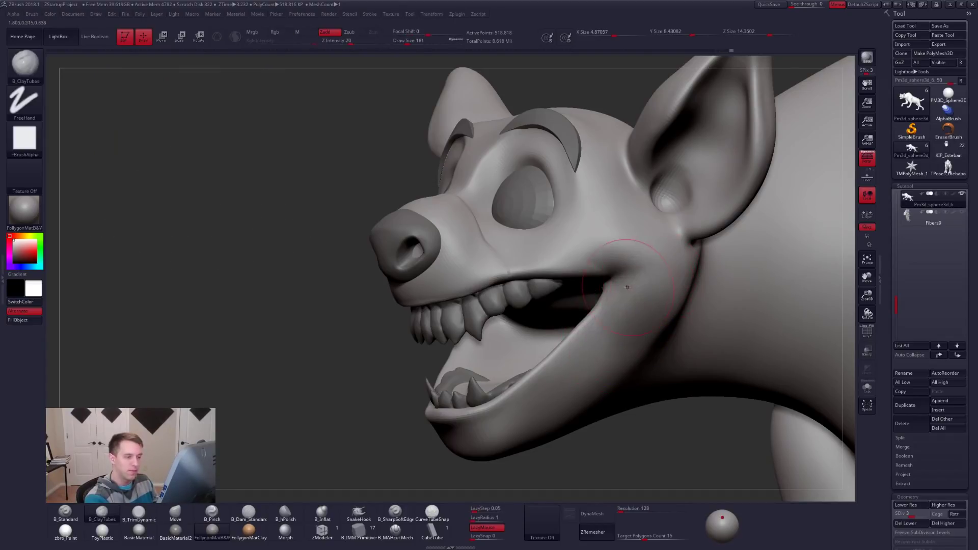
{"action": "right_click_drag", "start_coordinate": [611, 280], "coordinate": [795, 291]}
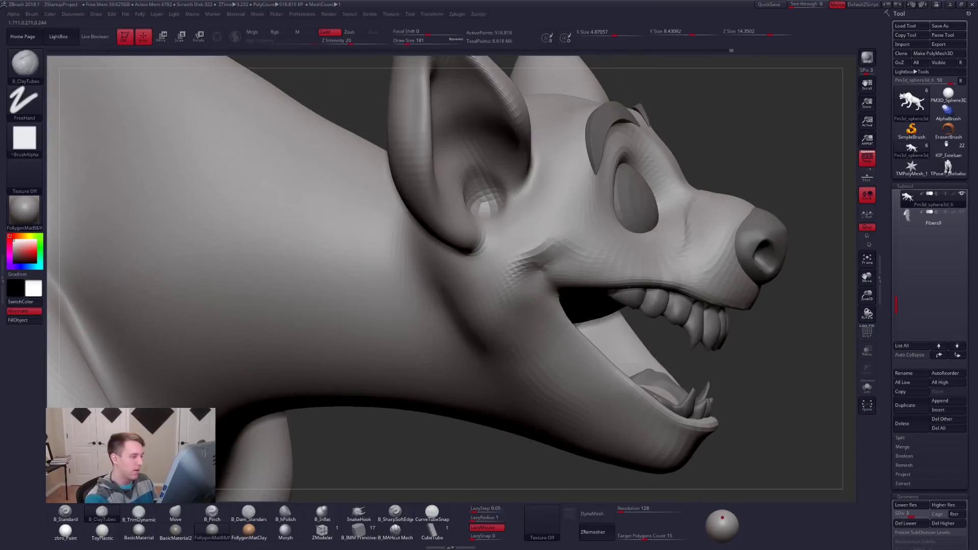
Examine the whole posed hyena from the front and the side with the ClayTubes draw size at 321
{"action": "key", "text": "f"}
{"action": "right_click_drag", "start_coordinate": [734, 372], "coordinate": [574, 390]}
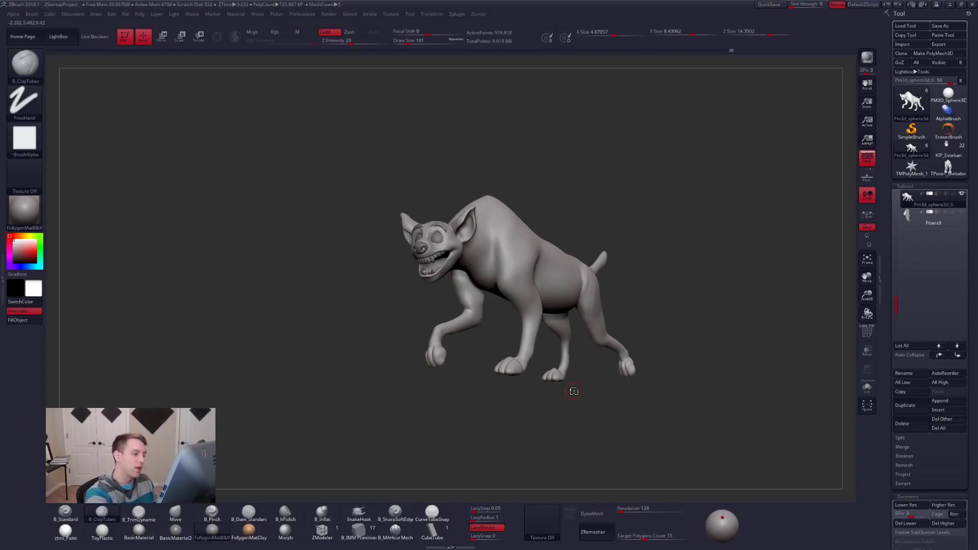
{"action": "mouse_move", "coordinate": [596, 283]}
{"action": "right_mouse_down"}
{"action": "mouse_move", "coordinate": [639, 259]}
{"action": "mouse_move", "coordinate": [643, 241]}
{"action": "mouse_move", "coordinate": [606, 244]}
{"action": "mouse_move", "coordinate": [574, 335]}
{"action": "right_mouse_up"}
{"action": "key", "text": "space"}
{"action": "left_click_drag", "start_coordinate": [608, 284], "coordinate": [613, 285]}
{"action": "mouse_move", "coordinate": [616, 290]}
{"action": "right_mouse_down"}
{"action": "mouse_move", "coordinate": [633, 308]}
{"action": "mouse_move", "coordinate": [592, 307]}
{"action": "right_mouse_up"}
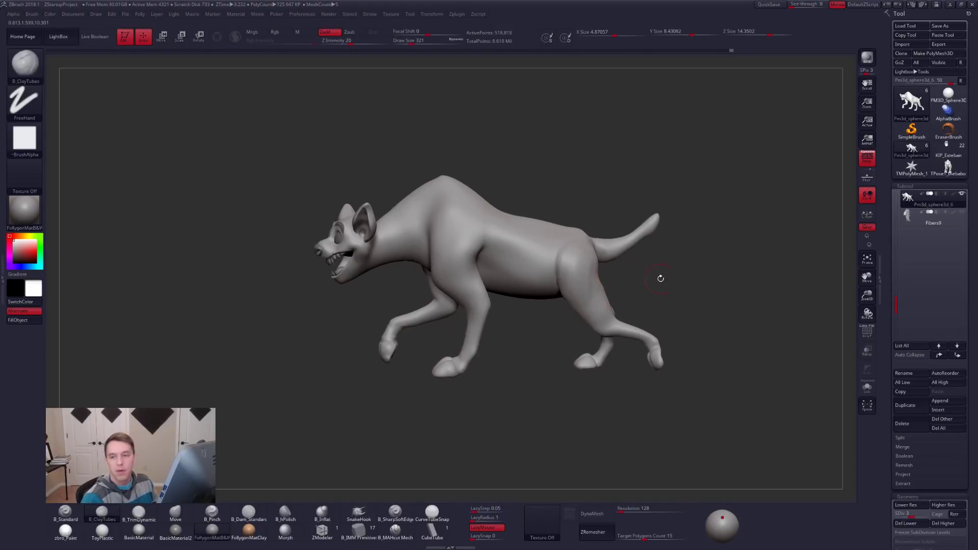
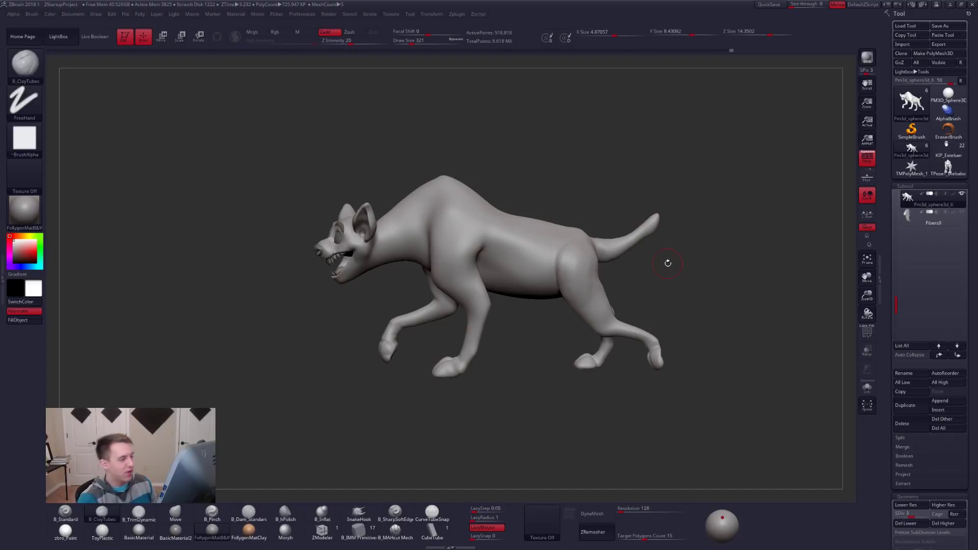
{"action": "key", "text": "shift+d"}
{"action": "key", "text": "d"}
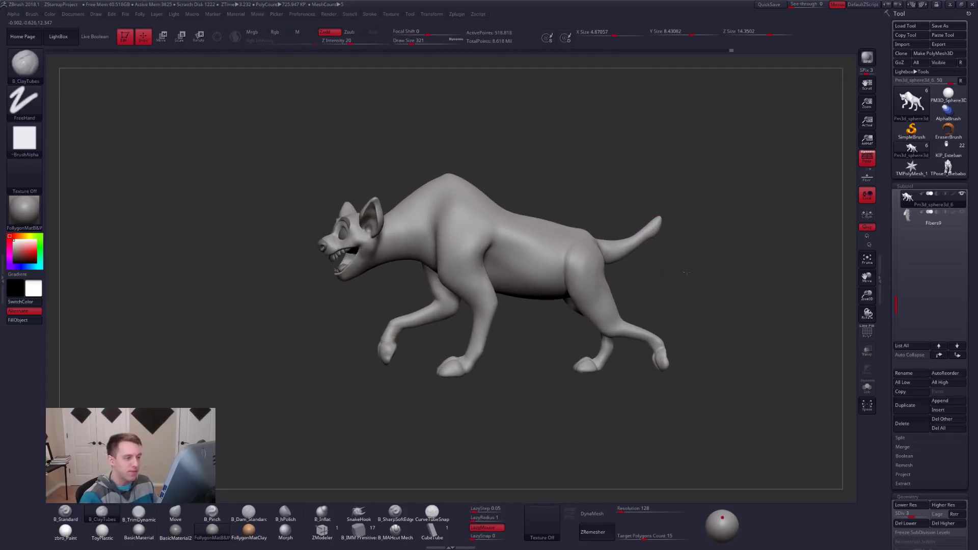
Lower the body to subdivision level 1 and adjust the hindquarters using the Move brush at a draw size of 1291
{"action": "right_click_drag", "start_coordinate": [646, 224], "coordinate": [694, 280], "text": "ctrl"}
{"action": "key", "text": "shift+d"}
{"action": "key", "text": "space"}
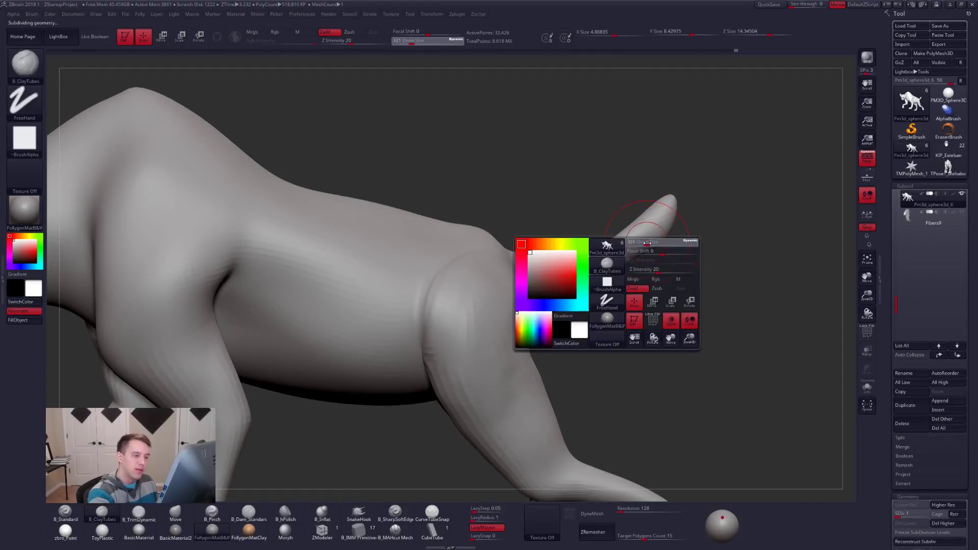
{"action": "key", "text": "shift"}
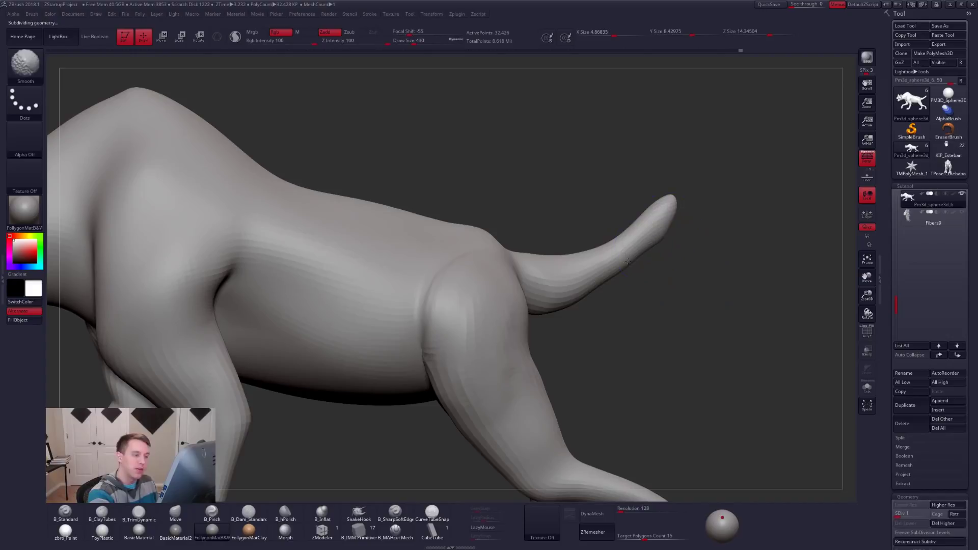
{"action": "key", "text": "f"}
{"action": "mouse_move", "coordinate": [556, 268]}
{"action": "left_mouse_down"}
{"action": "mouse_move", "coordinate": [526, 258]}
{"action": "mouse_move", "coordinate": [568, 351]}
{"action": "mouse_move", "coordinate": [620, 406]}
{"action": "left_mouse_up"}
{"action": "key", "text": "space"}
{"action": "mouse_move", "coordinate": [563, 296]}
{"action": "left_mouse_down"}
{"action": "mouse_move", "coordinate": [581, 296]}
{"action": "mouse_move", "coordinate": [565, 286]}
{"action": "mouse_move", "coordinate": [603, 275]}
{"action": "left_mouse_up"}
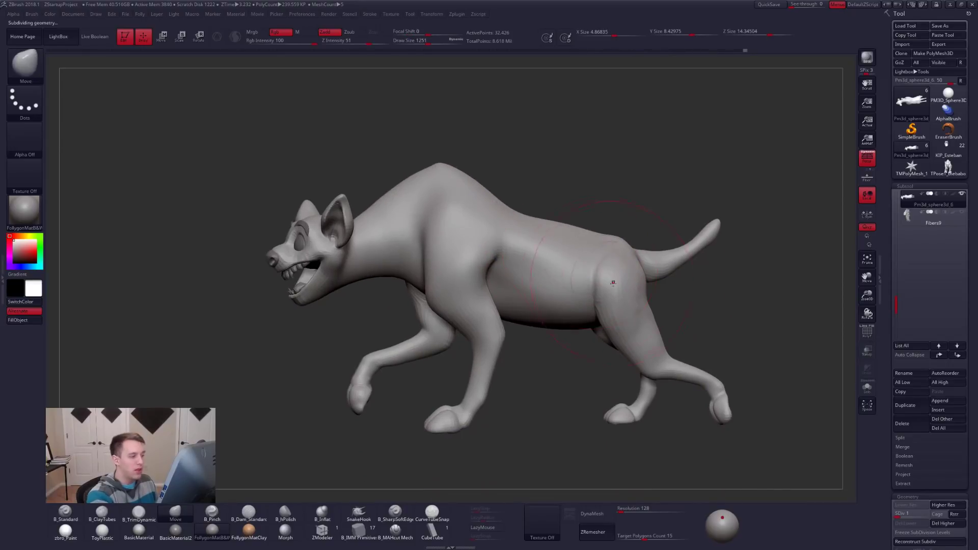
Return the body to subdivision level 4 in Solo mode and set the DynaMesh resolution to 552
{"action": "key", "text": "d"}
{"action": "key", "text": "d"}
{"action": "key", "text": "space"}
{"action": "left_click_drag", "start_coordinate": [679, 309], "coordinate": [616, 295]}
{"action": "key", "text": "d"}
{"action": "left_click_drag", "start_coordinate": [658, 321], "coordinate": [708, 321], "text": "alt"}
{"action": "left_click", "coordinate": [629, 507]}
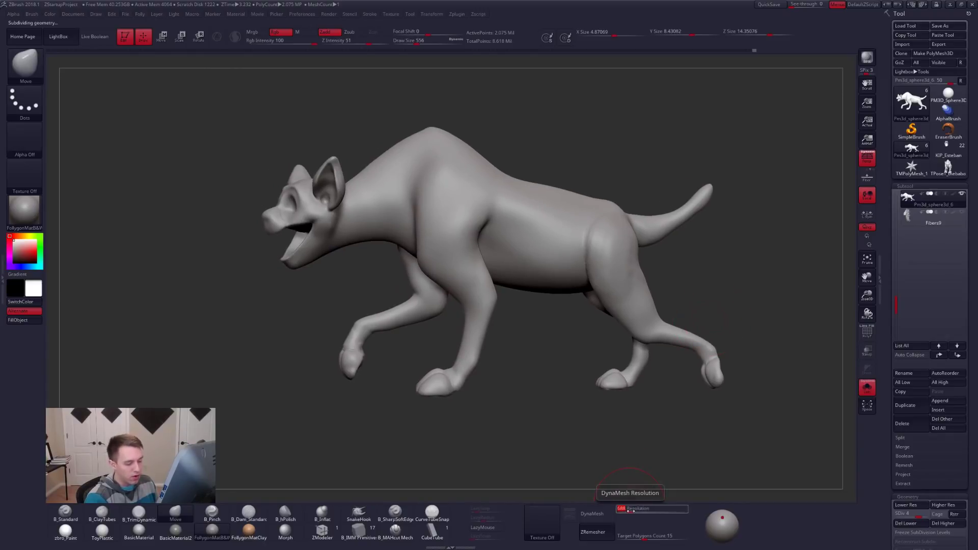
{"action": "type", "text": "552"}
{"action": "key", "text": "Return"}
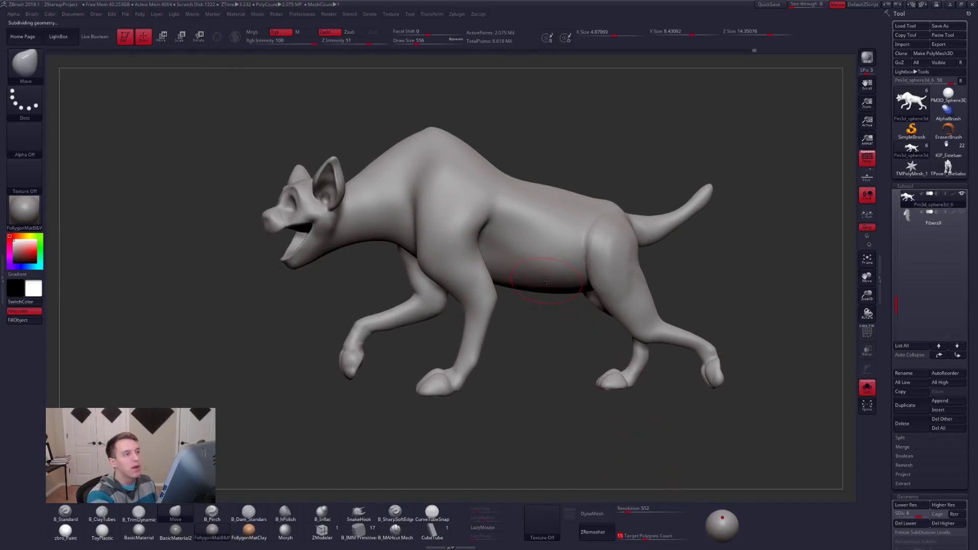
Measure the body from the neck to the tail base with a horizontal transpose line
{"action": "key", "text": "w"}
{"action": "left_click_drag", "start_coordinate": [394, 235], "coordinate": [662, 236], "text": "shift"}
{"action": "left_click_drag", "start_coordinate": [332, 229], "coordinate": [535, 271], "text": "shift"}
{"action": "left_click_drag", "start_coordinate": [367, 236], "coordinate": [637, 284], "text": "shift"}
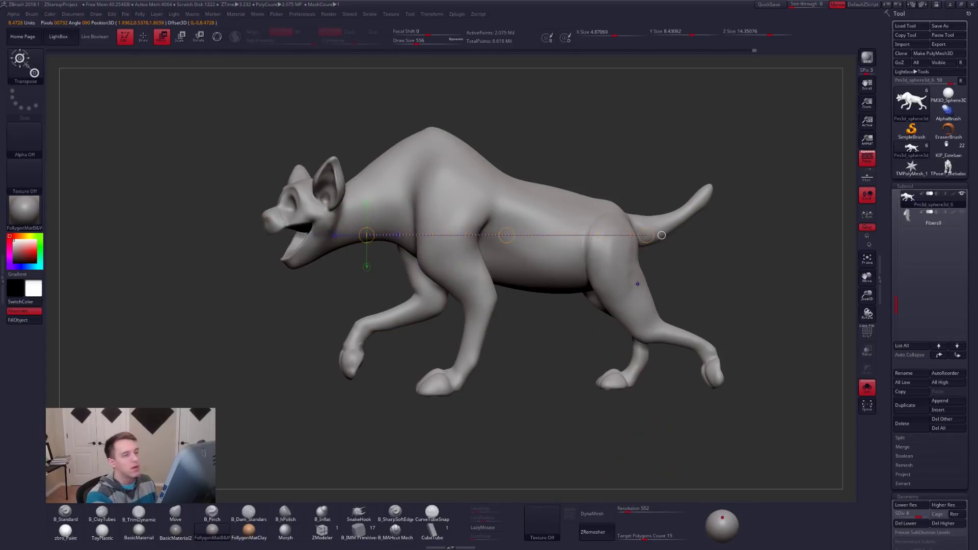
{"action": "mouse_move", "coordinate": [889, 291]}
{"action": "left_mouse_down"}
{"action": "mouse_move", "coordinate": [914, 364]}
{"action": "mouse_move", "coordinate": [901, 458]}
{"action": "left_mouse_up"}
{"action": "left_click", "coordinate": [911, 373]}
{"action": "left_click", "coordinate": [911, 373]}
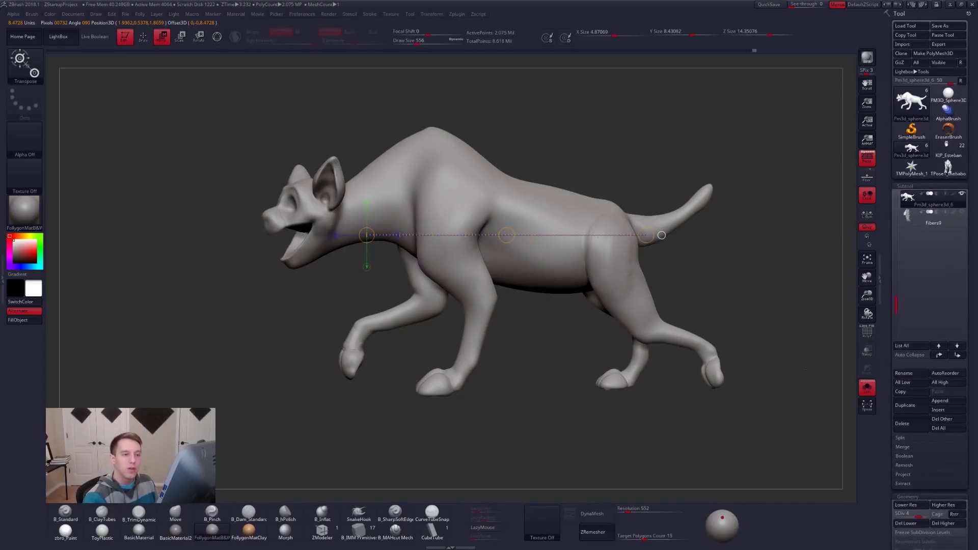
Convert the body to DynaMesh without freezing its subdivision levels, with the Move draw size at 350
{"action": "key", "text": "q"}
{"action": "key", "text": "space"}
{"action": "key", "text": "space"}
{"action": "mouse_move", "coordinate": [715, 424]}
{"action": "left_mouse_down"}
{"action": "mouse_move", "coordinate": [746, 425]}
{"action": "mouse_move", "coordinate": [710, 414]}
{"action": "left_mouse_up"}
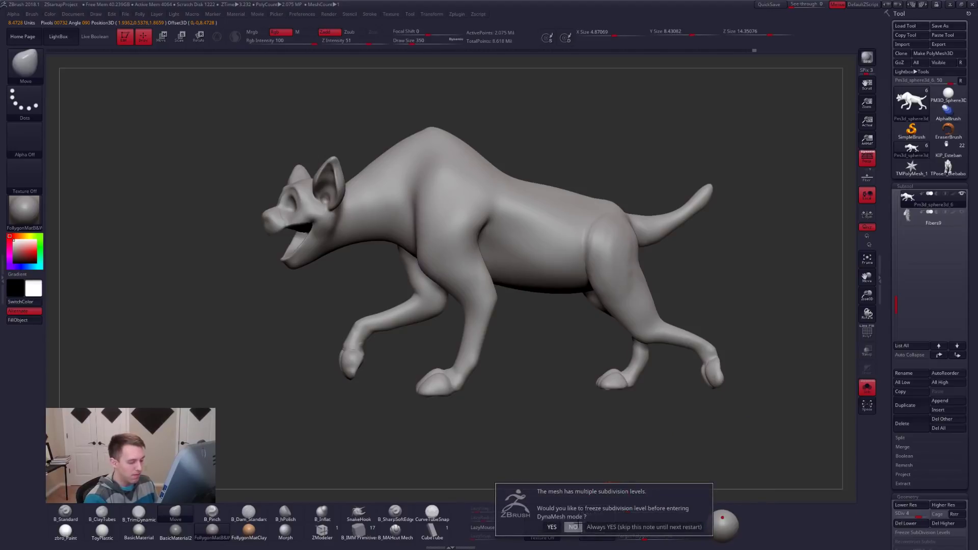
{"action": "key", "text": "d"}
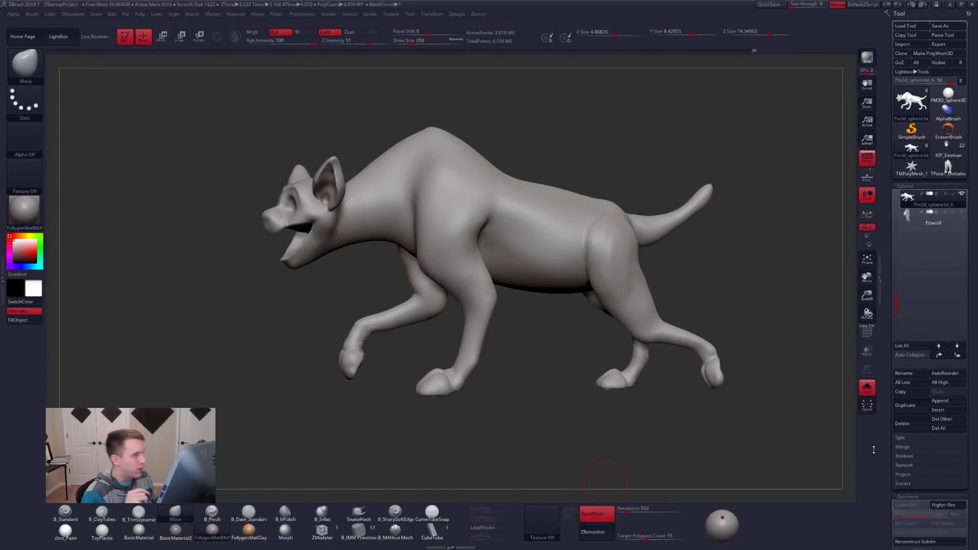
{"action": "scroll", "coordinate": [906, 415], "scroll_direction": "down", "scroll_amount": 5}
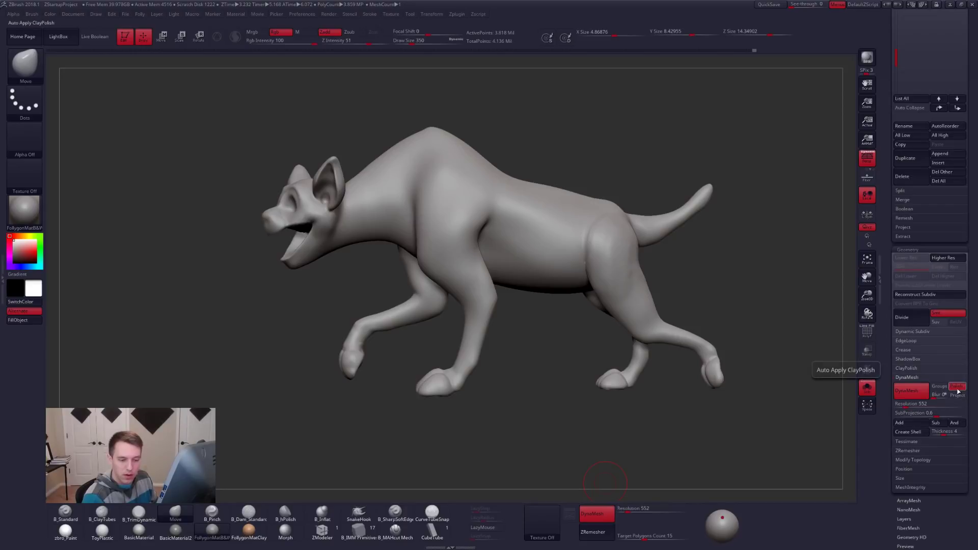
{"action": "left_click", "coordinate": [906, 377]}
{"action": "scroll", "coordinate": [889, 387], "scroll_direction": "up", "scroll_amount": 5}
Build up the hip and upper thigh of the hind leg with ClayTubes at a draw size of 381
{"action": "mouse_move", "coordinate": [652, 316]}
{"action": "right_mouse_down"}
{"action": "mouse_move", "coordinate": [569, 312]}
{"action": "mouse_move", "coordinate": [565, 300]}
{"action": "mouse_move", "coordinate": [563, 317]}
{"action": "mouse_move", "coordinate": [550, 313]}
{"action": "mouse_move", "coordinate": [564, 302]}
{"action": "mouse_move", "coordinate": [579, 323]}
{"action": "mouse_move", "coordinate": [560, 315]}
{"action": "right_mouse_up"}
{"action": "key", "text": "b"}
{"action": "key", "text": "c"}
{"action": "key", "text": "t"}
{"action": "key", "text": "space"}
{"action": "mouse_move", "coordinate": [540, 277]}
{"action": "left_mouse_down"}
{"action": "mouse_move", "coordinate": [532, 300]}
{"action": "mouse_move", "coordinate": [552, 334]}
{"action": "left_mouse_up"}
{"action": "right_click_drag", "start_coordinate": [546, 312], "coordinate": [549, 336]}
{"action": "left_click_drag", "start_coordinate": [553, 336], "coordinate": [566, 390]}
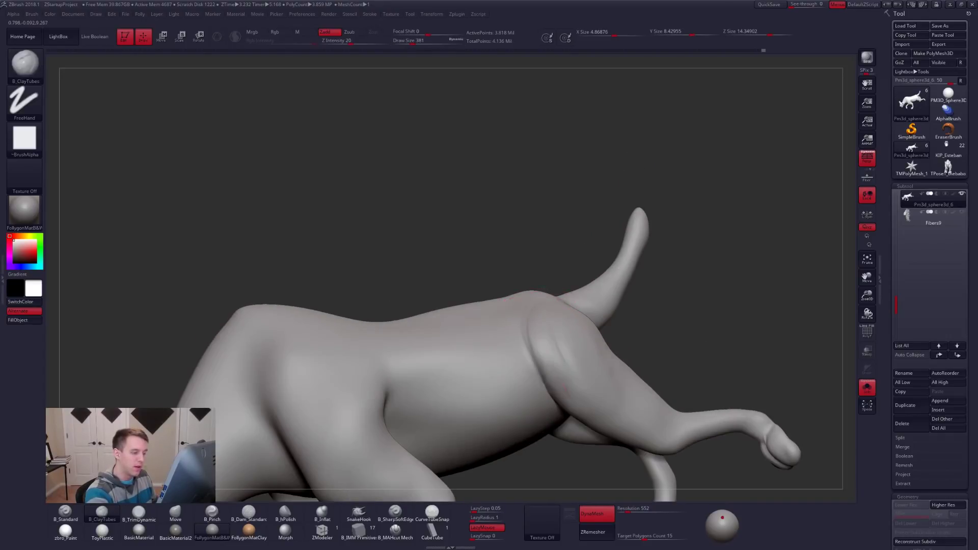
Smooth the hip and flatten the thigh with TrimDynamic, enlarging the draw size to 500
{"action": "key", "text": "shift"}
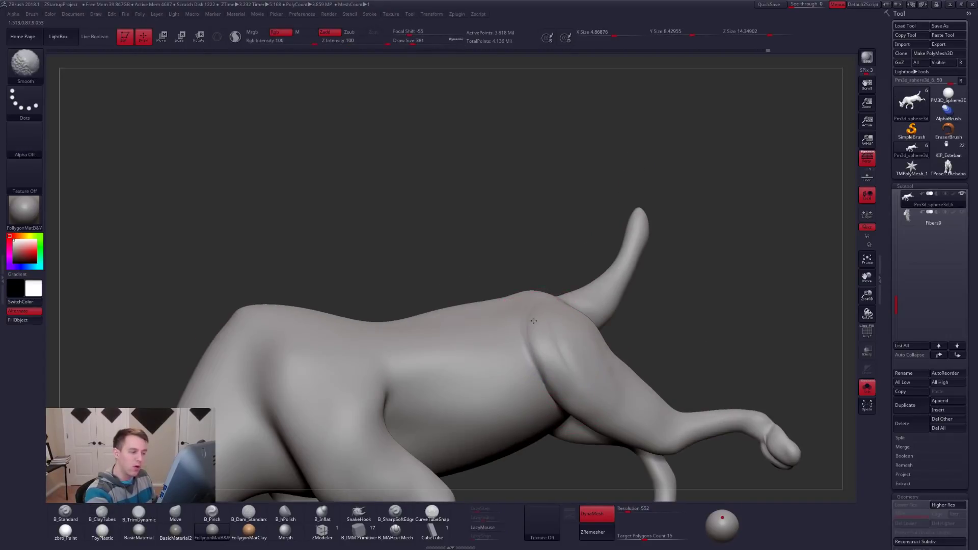
{"action": "right_click_drag", "start_coordinate": [533, 320], "coordinate": [579, 283]}
{"action": "key", "text": "shift"}
{"action": "key", "text": "b"}
{"action": "key", "text": "t"}
{"action": "key", "text": "d"}
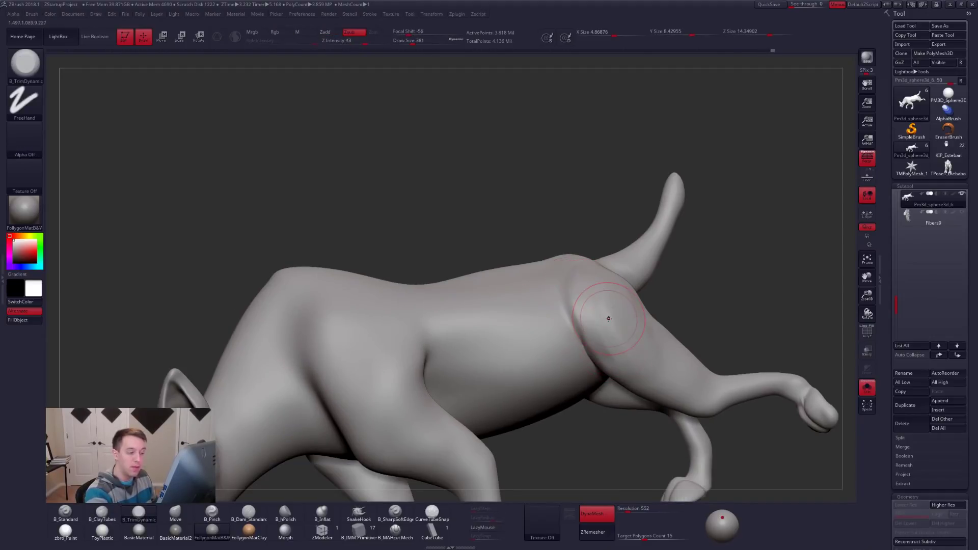
{"action": "mouse_move", "coordinate": [608, 319]}
{"action": "right_mouse_down"}
{"action": "mouse_move", "coordinate": [671, 347]}
{"action": "mouse_move", "coordinate": [585, 363]}
{"action": "mouse_move", "coordinate": [560, 331]}
{"action": "right_mouse_up"}
{"action": "key", "text": "shift"}
{"action": "key", "text": "space"}
{"action": "left_click_drag", "start_coordinate": [504, 270], "coordinate": [519, 271]}
{"action": "mouse_move", "coordinate": [519, 270]}
{"action": "right_mouse_down"}
{"action": "mouse_move", "coordinate": [501, 261]}
{"action": "mouse_move", "coordinate": [485, 290]}
{"action": "mouse_move", "coordinate": [565, 288]}
{"action": "mouse_move", "coordinate": [543, 304]}
{"action": "right_mouse_up"}
Refine the planes of the hip and thigh with TrimDynamic and Smooth, reducing the draw size to 430
{"action": "key", "text": "b"}
{"action": "key", "text": "m"}
{"action": "key", "text": "v"}
{"action": "key", "text": "b"}
{"action": "key", "text": "t"}
{"action": "key", "text": "d"}
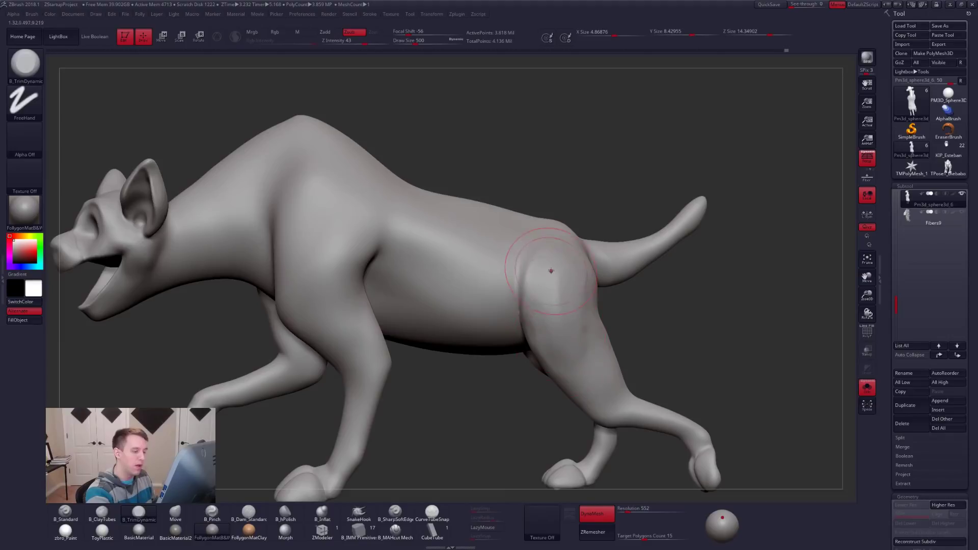
{"action": "right_click_drag", "start_coordinate": [573, 333], "coordinate": [556, 295]}
{"action": "key", "text": "space"}
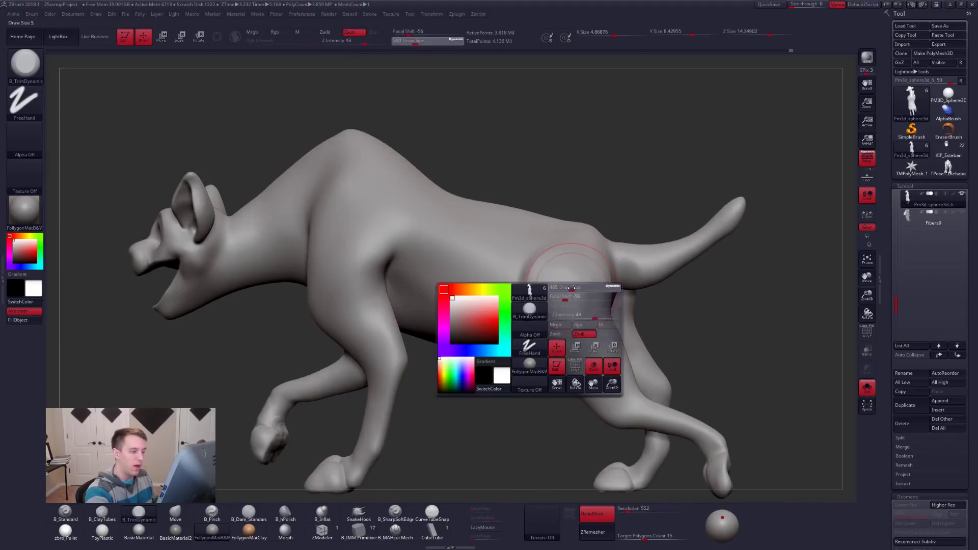
{"action": "right_click_drag", "start_coordinate": [557, 330], "coordinate": [538, 294]}
{"action": "mouse_move", "coordinate": [557, 359]}
{"action": "right_mouse_down"}
{"action": "mouse_move", "coordinate": [547, 357]}
{"action": "mouse_move", "coordinate": [565, 368]}
{"action": "mouse_move", "coordinate": [563, 298]}
{"action": "right_mouse_up"}
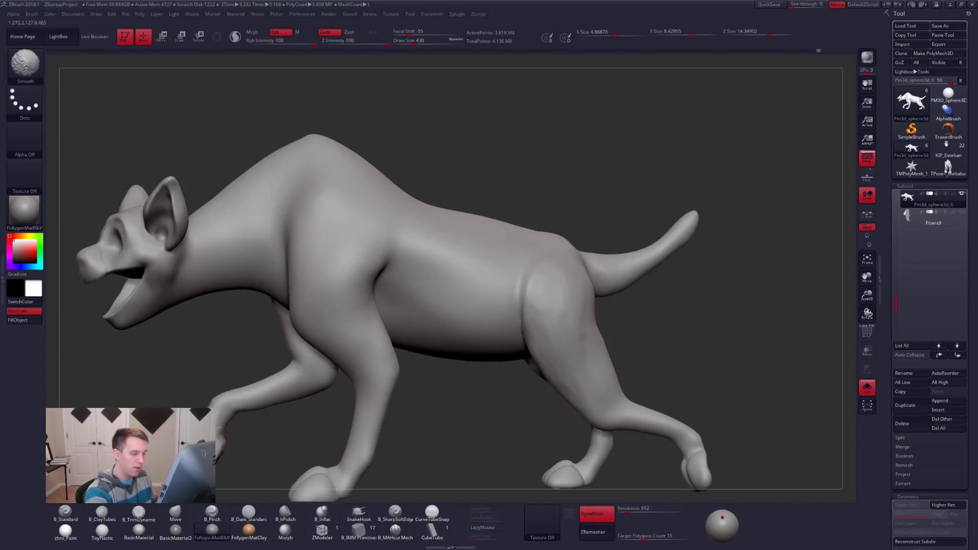
Reduce the Move brush's draw size to 215 for the hind leg and update the DynaMesh with resolution 336
{"action": "mouse_move", "coordinate": [559, 314]}
{"action": "left_mouse_down"}
{"action": "mouse_move", "coordinate": [607, 308]}
{"action": "mouse_move", "coordinate": [593, 331]}
{"action": "mouse_move", "coordinate": [571, 334]}
{"action": "mouse_move", "coordinate": [579, 339]}
{"action": "mouse_move", "coordinate": [593, 273]}
{"action": "mouse_move", "coordinate": [583, 178]}
{"action": "left_mouse_up"}
{"action": "key", "text": "2"}
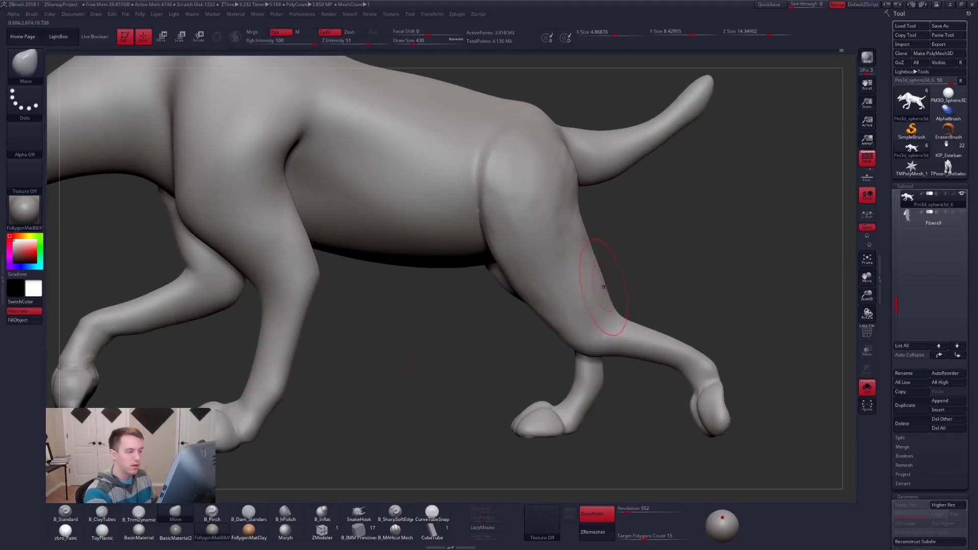
{"action": "key", "text": "space"}
{"action": "left_click", "coordinate": [710, 409]}
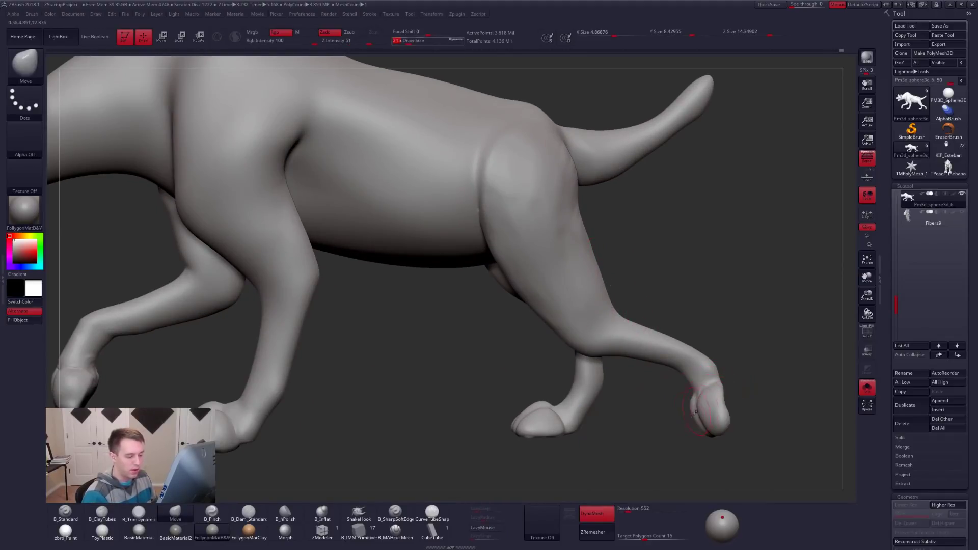
{"action": "mouse_move", "coordinate": [629, 510]}
{"action": "left_mouse_down"}
{"action": "mouse_move", "coordinate": [614, 481]}
{"action": "mouse_move", "coordinate": [619, 505]}
{"action": "left_mouse_up"}
{"action": "left_click_drag", "start_coordinate": [616, 459], "coordinate": [646, 423], "text": "ctrl"}
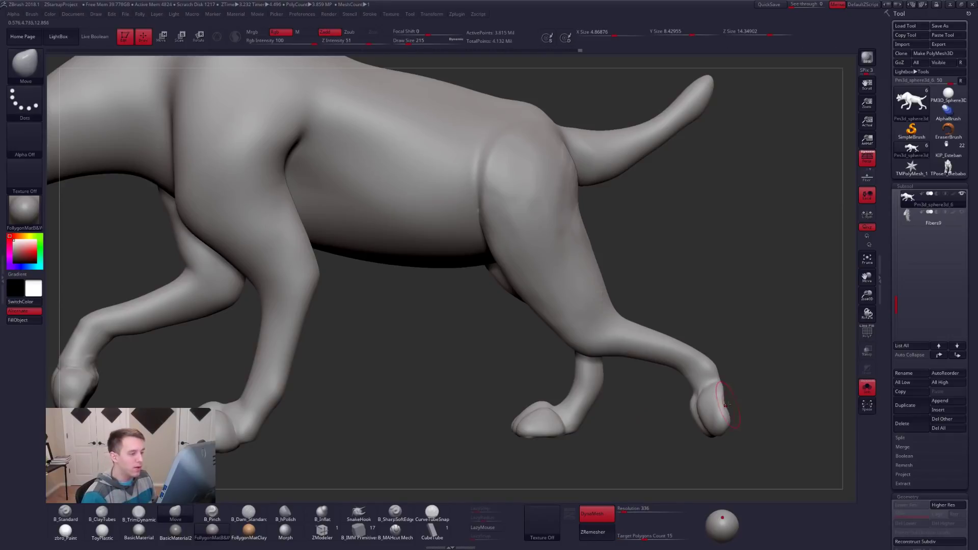
Adjust the hind leg's contour with the Move brush and show the teeth, eyes and other parts again
{"action": "key", "text": "shift"}
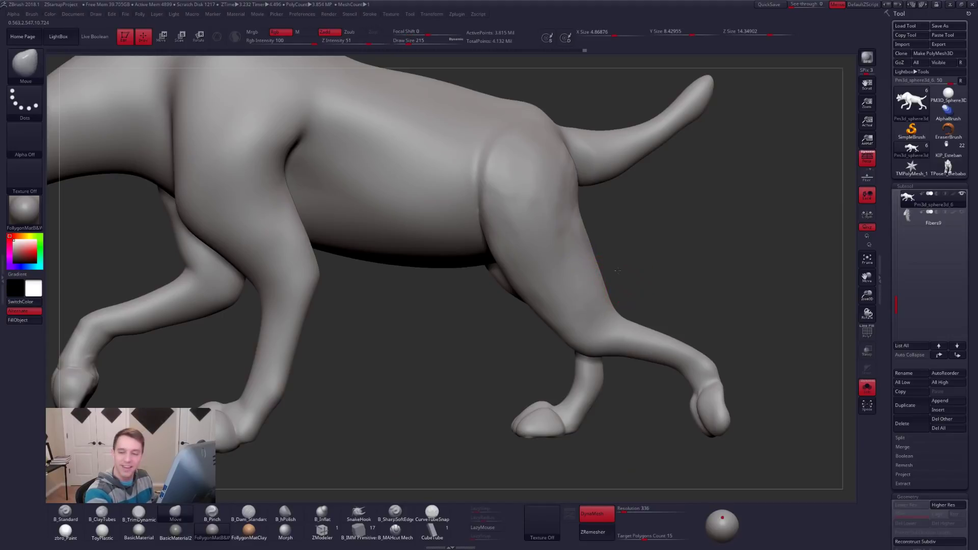
{"action": "left_click_drag", "start_coordinate": [617, 271], "coordinate": [745, 355], "text": "alt"}
{"action": "mouse_move", "coordinate": [760, 390]}
{"action": "left_mouse_down"}
{"action": "mouse_move", "coordinate": [604, 300]}
{"action": "mouse_move", "coordinate": [594, 280]}
{"action": "mouse_move", "coordinate": [611, 300]}
{"action": "left_mouse_up"}
{"action": "right_click_drag", "start_coordinate": [614, 299], "coordinate": [581, 301]}
{"action": "key", "text": "space"}
{"action": "left_click_drag", "start_coordinate": [616, 289], "coordinate": [619, 290]}
{"action": "mouse_move", "coordinate": [619, 290]}
{"action": "right_mouse_down"}
{"action": "mouse_move", "coordinate": [586, 291]}
{"action": "mouse_move", "coordinate": [631, 264]}
{"action": "mouse_move", "coordinate": [719, 255]}
{"action": "right_mouse_up"}
{"action": "key", "text": "space"}
{"action": "mouse_move", "coordinate": [575, 285]}
{"action": "right_mouse_down", "text": "ctrl"}
{"action": "mouse_move", "coordinate": [557, 242]}
{"action": "mouse_move", "coordinate": [573, 311]}
{"action": "mouse_move", "coordinate": [530, 306]}
{"action": "mouse_move", "coordinate": [530, 296]}
{"action": "mouse_move", "coordinate": [539, 299]}
{"action": "mouse_move", "coordinate": [534, 341]}
{"action": "right_mouse_up", "text": "ctrl"}
{"action": "key", "text": "space"}
{"action": "left_click_drag", "start_coordinate": [572, 327], "coordinate": [564, 328]}
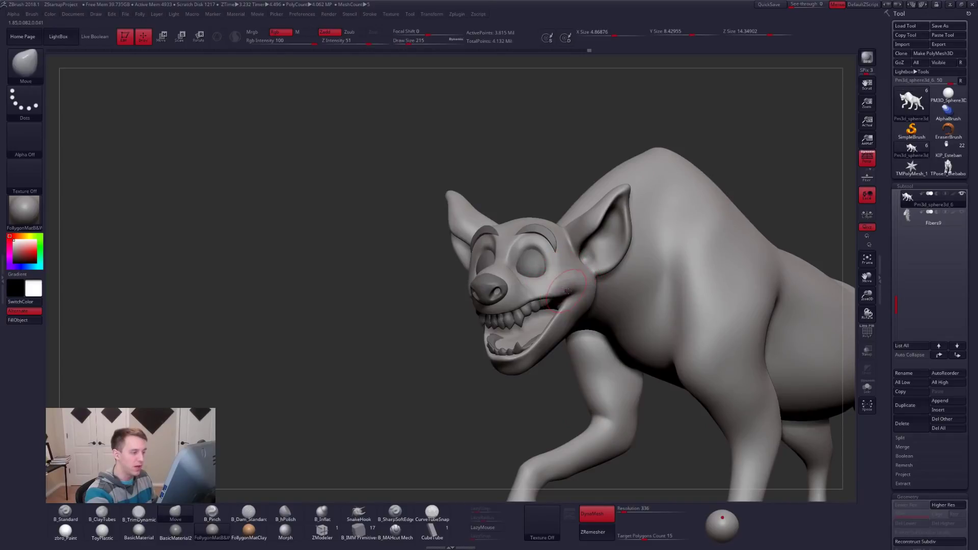
Turn off perspective and check the full body in side view
{"action": "mouse_move", "coordinate": [506, 283]}
{"action": "right_mouse_down", "text": "ctrl"}
{"action": "mouse_move", "coordinate": [515, 239]}
{"action": "mouse_move", "coordinate": [428, 211]}
{"action": "right_mouse_up", "text": "ctrl"}
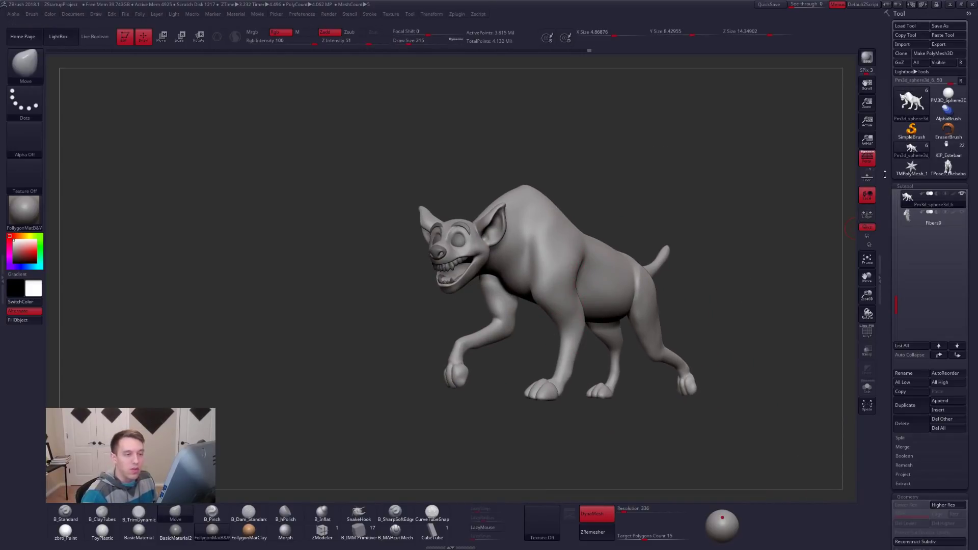
{"action": "left_click", "coordinate": [868, 164]}
{"action": "mouse_move", "coordinate": [770, 203]}
{"action": "right_mouse_down"}
{"action": "mouse_move", "coordinate": [722, 235]}
{"action": "mouse_move", "coordinate": [623, 202]}
{"action": "right_mouse_up"}
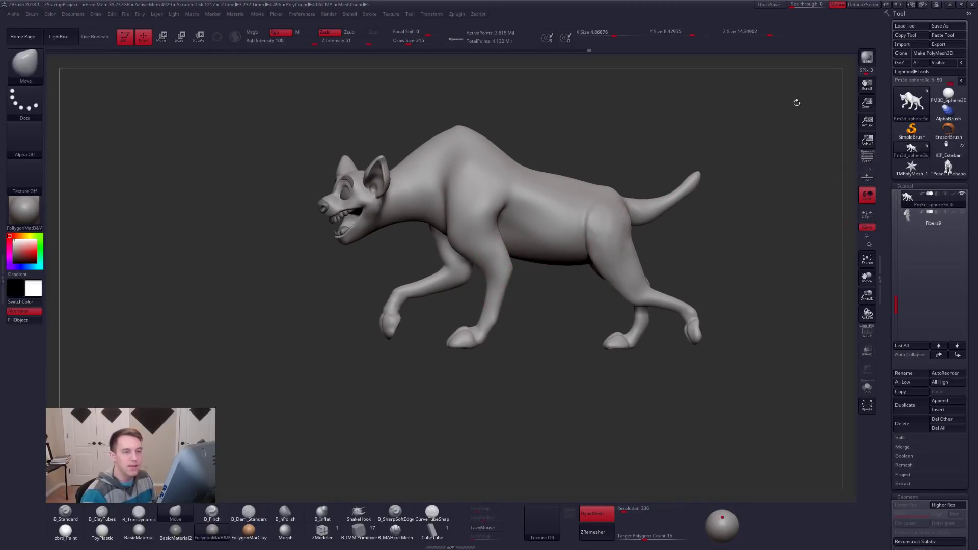
Refine the toes of the raised front paw with the Move and ClayTubes brushes and smooth their surface
{"action": "right_click_drag", "start_coordinate": [485, 277], "coordinate": [512, 294], "text": "ctrl"}
{"action": "right_click_drag", "start_coordinate": [754, 311], "coordinate": [526, 267], "text": "alt"}
{"action": "right_click_drag", "start_coordinate": [666, 318], "coordinate": [603, 376], "text": "alt"}
{"action": "right_click_drag", "start_coordinate": [600, 342], "coordinate": [602, 362], "text": "ctrl"}
{"action": "key", "text": "space"}
{"action": "left_click_drag", "start_coordinate": [603, 363], "coordinate": [597, 363]}
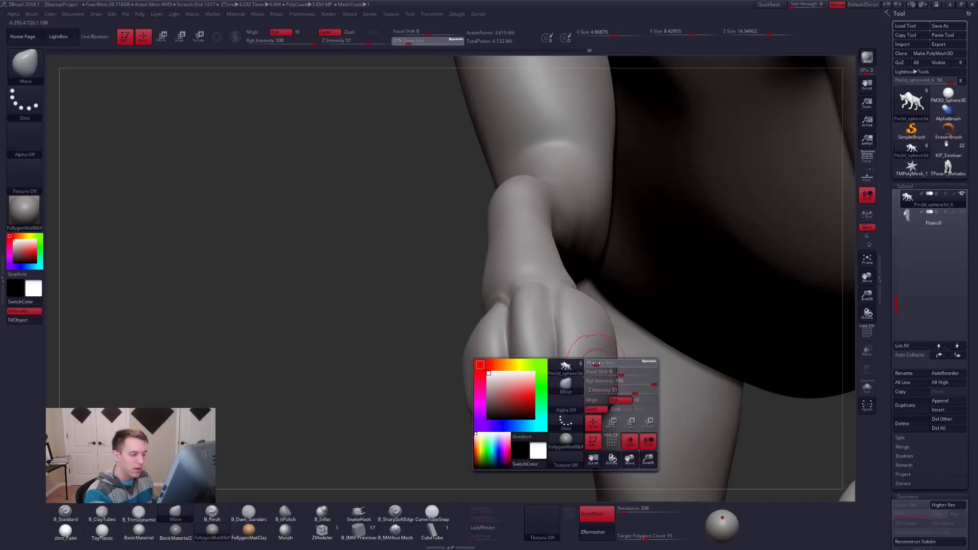
{"action": "key", "text": "2"}
{"action": "right_click_drag", "start_coordinate": [593, 372], "coordinate": [553, 359]}
{"action": "left_click_drag", "start_coordinate": [600, 385], "coordinate": [586, 346], "text": "shift"}
Reshape the raised front paw with the Move brush, raising the draw size from 140 to 292
{"action": "mouse_move", "coordinate": [594, 284]}
{"action": "right_mouse_down"}
{"action": "mouse_move", "coordinate": [594, 339]}
{"action": "mouse_move", "coordinate": [566, 376]}
{"action": "right_mouse_up"}
{"action": "key", "text": "space"}
{"action": "left_click_drag", "start_coordinate": [603, 370], "coordinate": [606, 370]}
{"action": "key", "text": "4"}
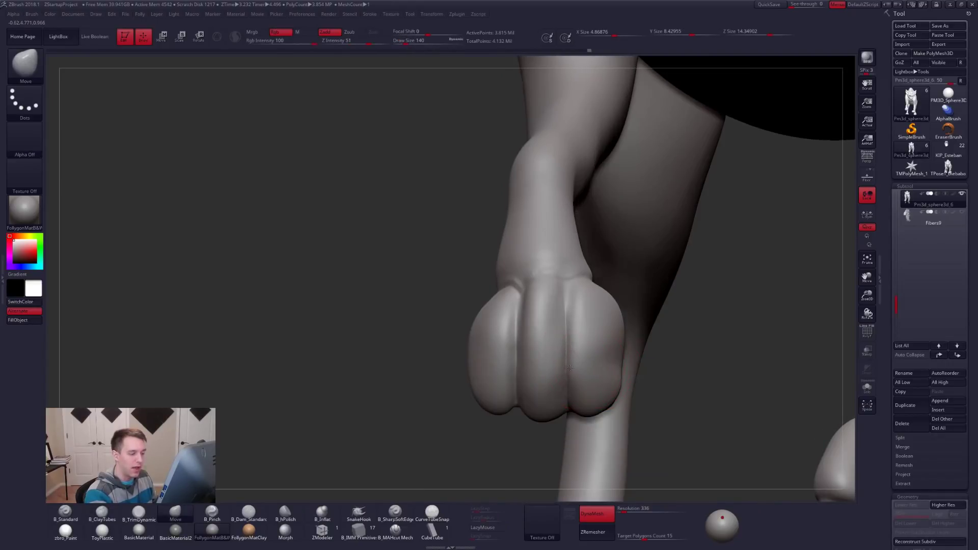
{"action": "mouse_move", "coordinate": [614, 369]}
{"action": "right_mouse_down"}
{"action": "mouse_move", "coordinate": [586, 382]}
{"action": "mouse_move", "coordinate": [618, 406]}
{"action": "mouse_move", "coordinate": [610, 410]}
{"action": "mouse_move", "coordinate": [563, 353]}
{"action": "right_mouse_up"}
{"action": "key", "text": "space"}
{"action": "left_click_drag", "start_coordinate": [560, 344], "coordinate": [565, 345]}
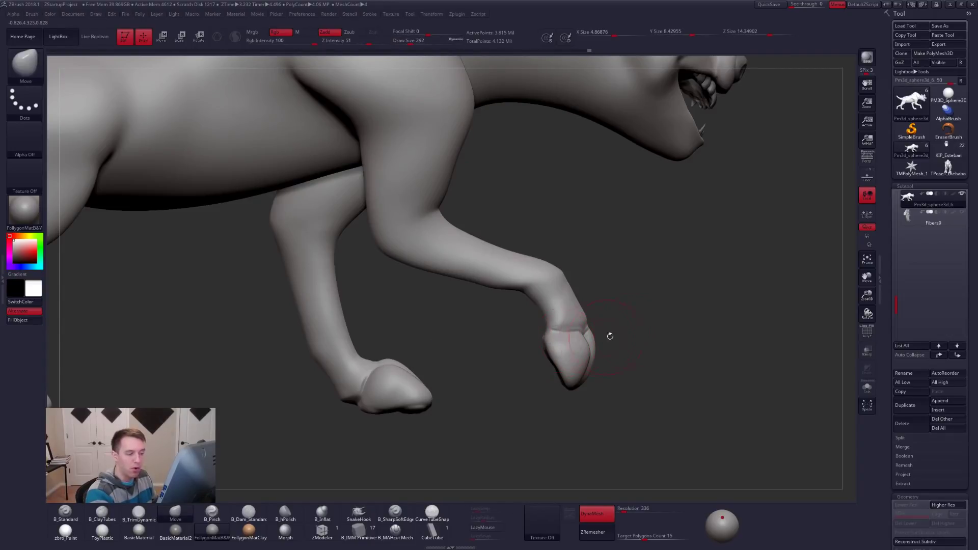
Reduce the draw size to 170 to refine the underside of the paws, and check the polygroups with PolyFrame
{"action": "right_click_drag", "start_coordinate": [550, 355], "coordinate": [536, 361]}
{"action": "key", "text": "space"}
{"action": "left_click_drag", "start_coordinate": [536, 360], "coordinate": [530, 360]}
{"action": "key", "text": "shift+f"}
{"action": "key", "text": "shift+f"}
{"action": "right_click_drag", "start_coordinate": [539, 353], "coordinate": [530, 368]}
{"action": "mouse_move", "coordinate": [576, 399]}
{"action": "right_mouse_down", "text": "ctrl"}
{"action": "mouse_move", "coordinate": [586, 423]}
{"action": "mouse_move", "coordinate": [641, 418]}
{"action": "right_mouse_up", "text": "ctrl"}
{"action": "key", "text": "shift+f"}
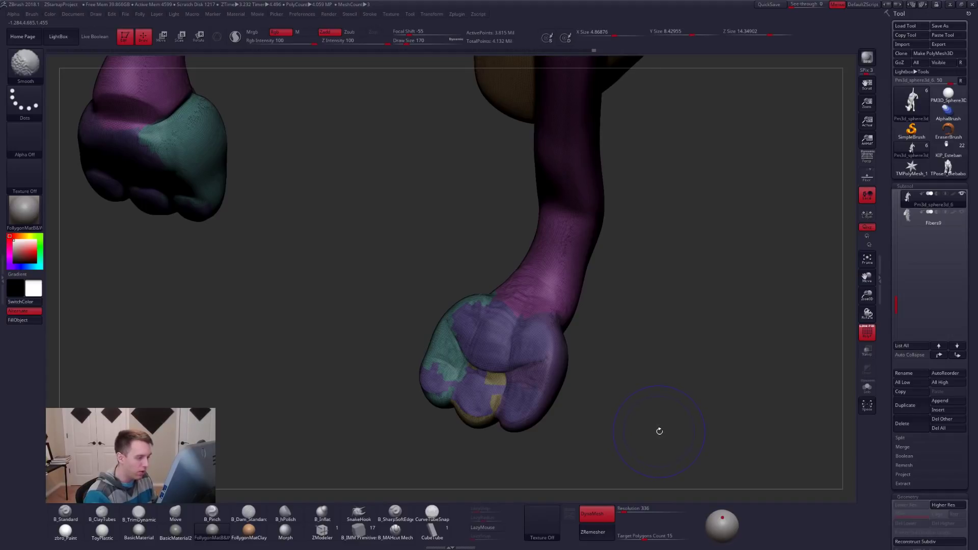
{"action": "key", "text": "shift+f"}
{"action": "mouse_move", "coordinate": [627, 411]}
{"action": "right_mouse_down"}
{"action": "mouse_move", "coordinate": [595, 382]}
{"action": "mouse_move", "coordinate": [535, 383]}
{"action": "right_mouse_up"}
{"action": "key", "text": "shift+f"}
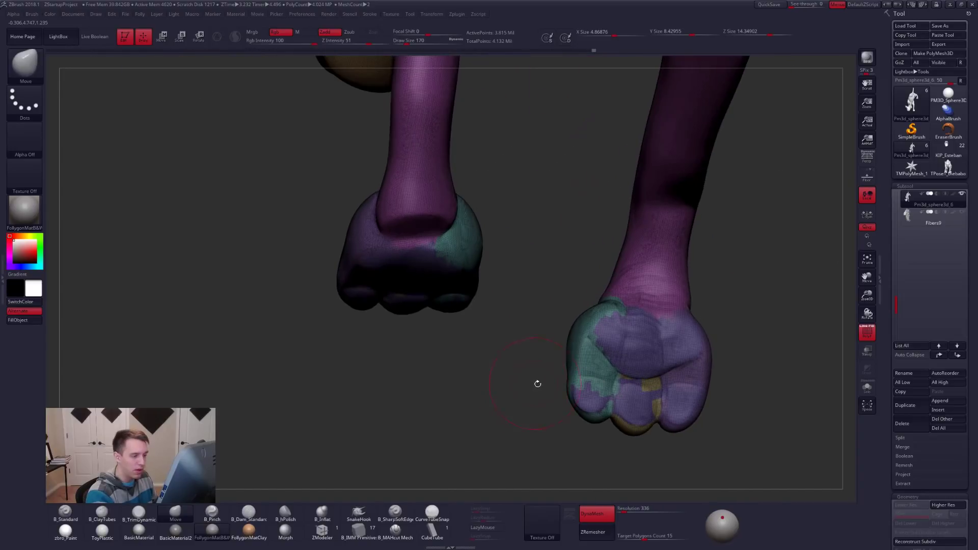
{"action": "key", "text": "shift+f"}
Adjust the body's side profile with the Move brush at draw size 681, and turn on perspective with draw size 1309
{"action": "mouse_move", "coordinate": [644, 382]}
{"action": "right_mouse_down", "text": "alt"}
{"action": "mouse_move", "coordinate": [601, 351]}
{"action": "mouse_move", "coordinate": [657, 364]}
{"action": "mouse_move", "coordinate": [574, 371]}
{"action": "mouse_move", "coordinate": [541, 357]}
{"action": "right_mouse_up", "text": "alt"}
{"action": "mouse_move", "coordinate": [611, 356]}
{"action": "right_mouse_down", "text": "shift"}
{"action": "mouse_move", "coordinate": [690, 357]}
{"action": "mouse_move", "coordinate": [825, 290]}
{"action": "mouse_move", "coordinate": [624, 317]}
{"action": "right_mouse_up", "text": "shift"}
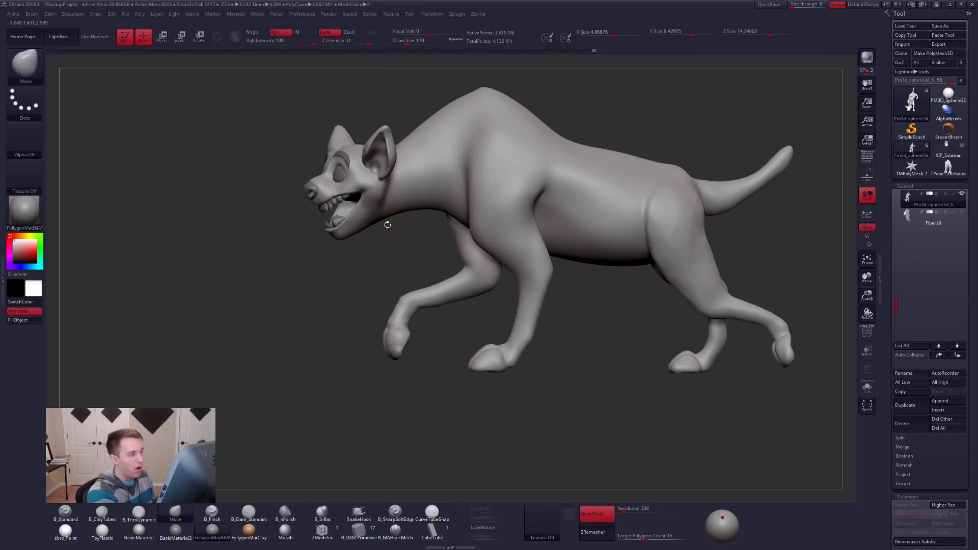
{"action": "mouse_move", "coordinate": [341, 224]}
{"action": "left_mouse_down", "text": "ctrl"}
{"action": "mouse_move", "coordinate": [693, 238]}
{"action": "mouse_move", "coordinate": [718, 225]}
{"action": "left_mouse_up", "text": "ctrl"}
{"action": "left_click_drag", "start_coordinate": [763, 245], "coordinate": [772, 252], "text": "ctrl"}
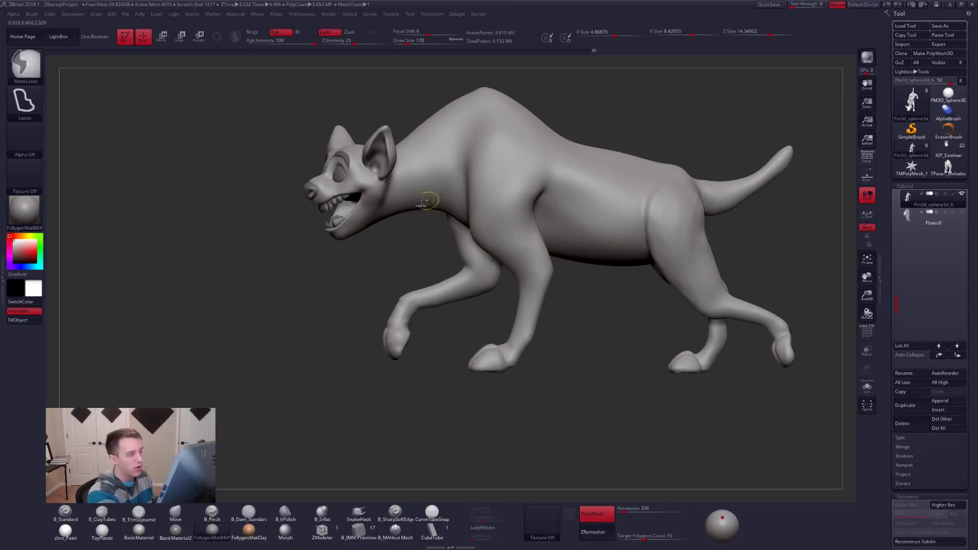
{"action": "key", "text": "space"}
{"action": "left_click_drag", "start_coordinate": [610, 255], "coordinate": [622, 255]}
{"action": "left_click_drag", "start_coordinate": [586, 304], "coordinate": [574, 371], "text": "alt"}
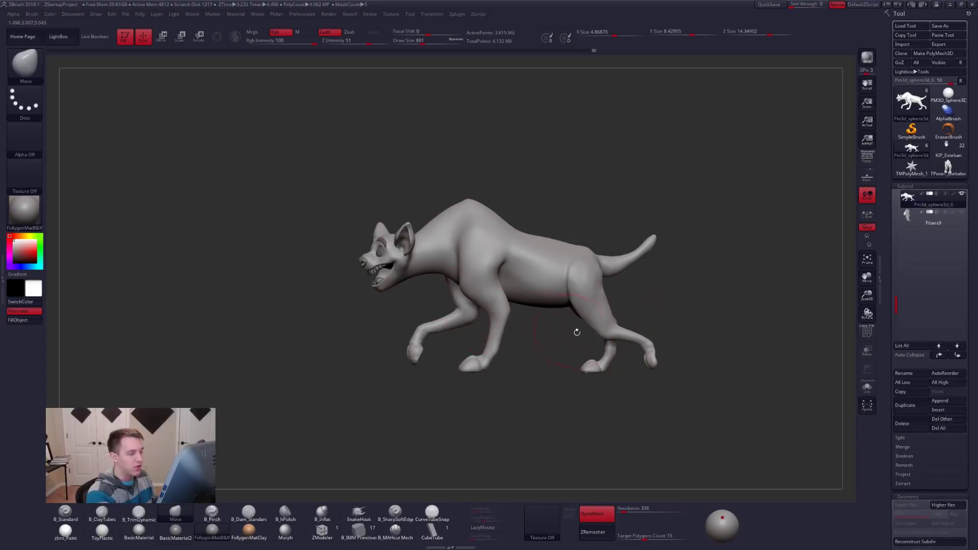
{"action": "mouse_move", "coordinate": [516, 309]}
{"action": "left_mouse_down"}
{"action": "mouse_move", "coordinate": [579, 307]}
{"action": "mouse_move", "coordinate": [601, 320]}
{"action": "mouse_move", "coordinate": [566, 322]}
{"action": "mouse_move", "coordinate": [552, 361]}
{"action": "left_mouse_up"}
{"action": "left_click", "coordinate": [869, 163]}
{"action": "key", "text": "space"}
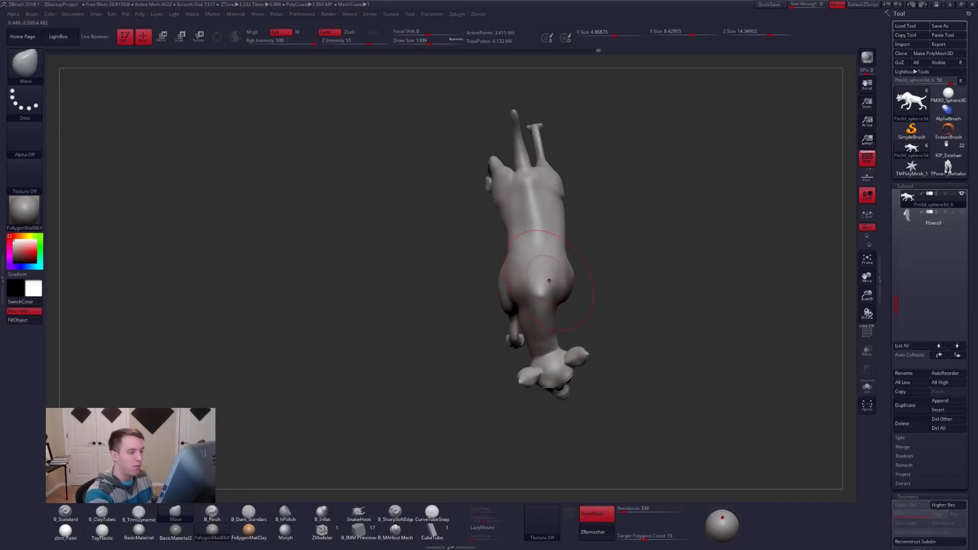
Switch to the browser and compare the Banzai and Ed model sheets for the hyena's body and pose
{"action": "key", "text": "alt+Tab"}
{"action": "key", "text": "alt+Tab"}
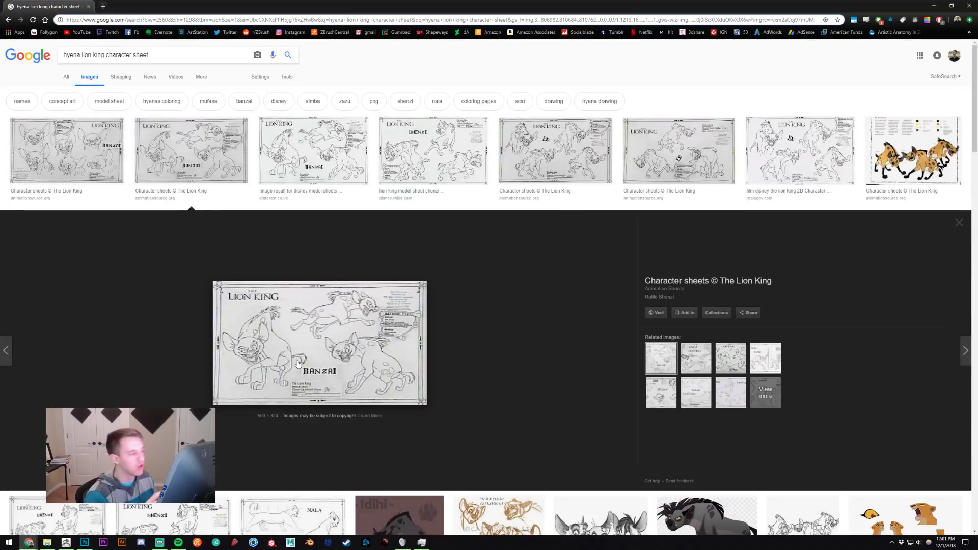
{"action": "left_click", "coordinate": [346, 172]}
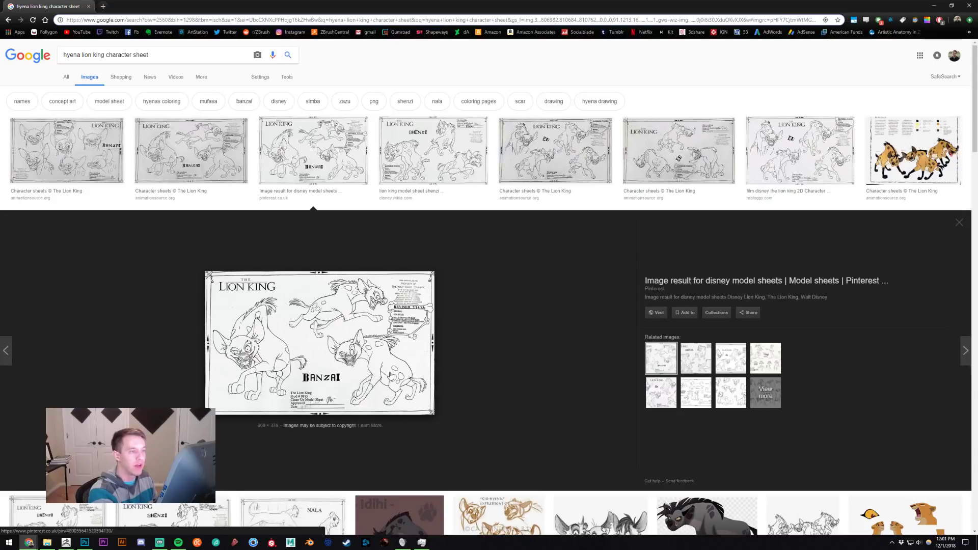
{"action": "left_click", "coordinate": [678, 150]}
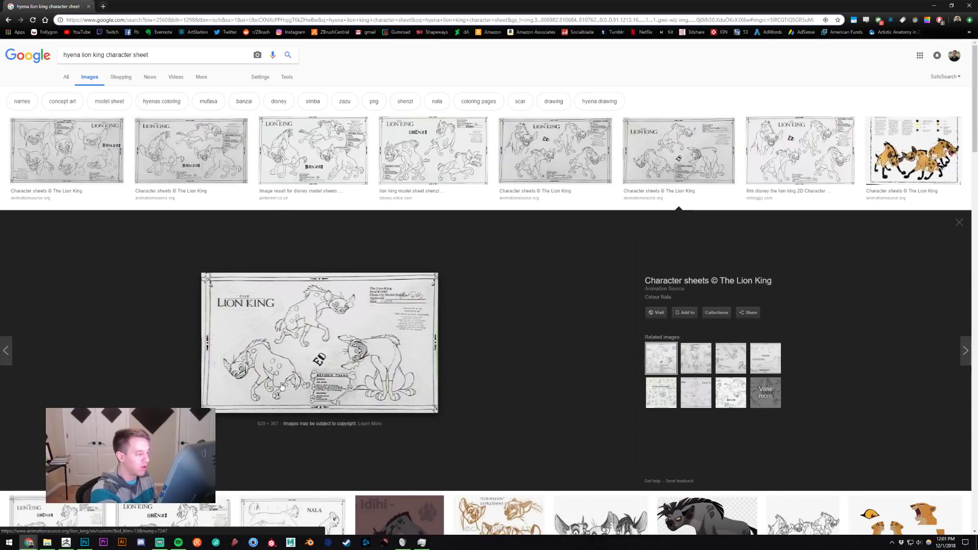
{"action": "key", "text": "alt+Tab"}
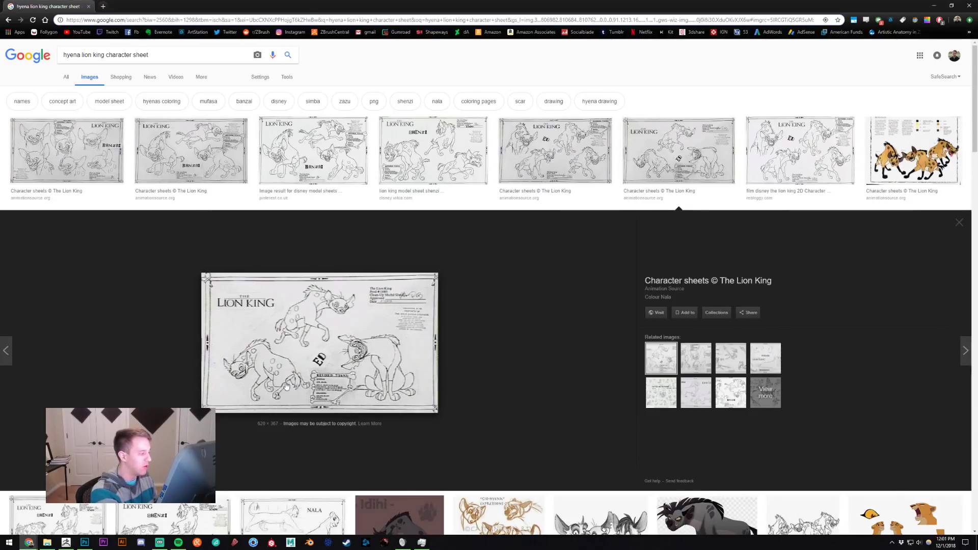
{"action": "key", "text": "alt+Tab"}
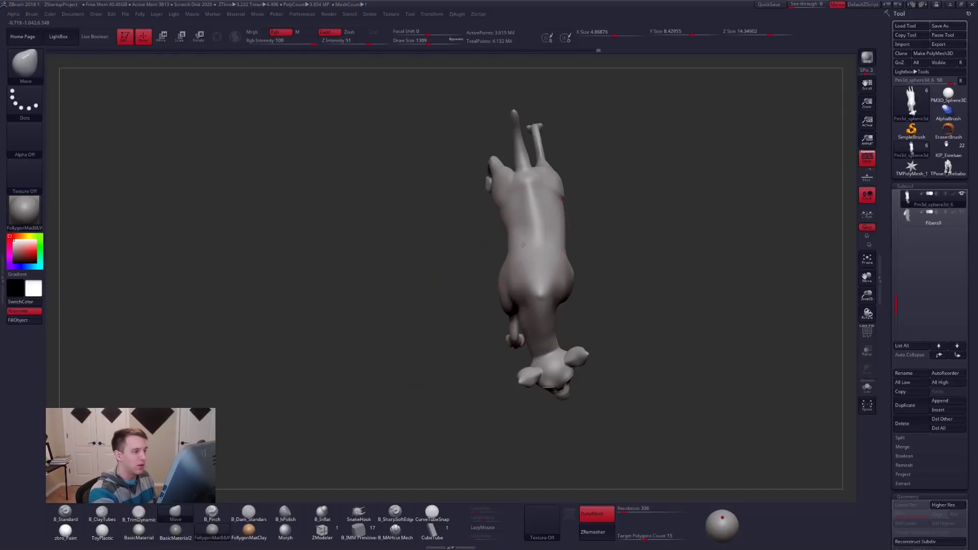
Return to ZBrush and adjust the hips and lower back from above with the Move brush at draw size 595
{"action": "left_click_drag", "start_coordinate": [443, 321], "coordinate": [528, 274]}
{"action": "right_click_drag", "start_coordinate": [527, 274], "coordinate": [538, 249], "text": "ctrl"}
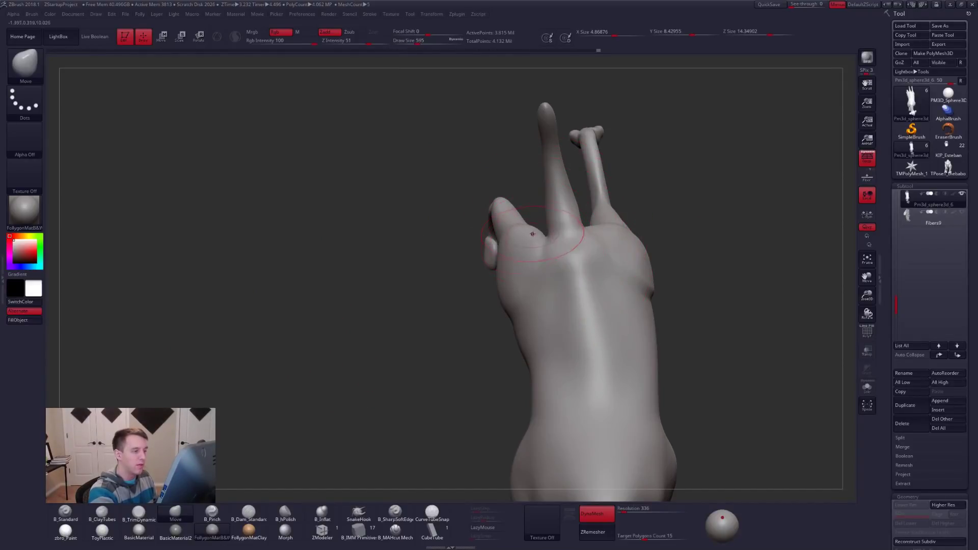
{"action": "mouse_move", "coordinate": [530, 227]}
{"action": "left_mouse_down", "text": "ctrl"}
{"action": "mouse_move", "coordinate": [496, 249]}
{"action": "mouse_move", "coordinate": [505, 298]}
{"action": "mouse_move", "coordinate": [517, 302]}
{"action": "left_mouse_up", "text": "ctrl"}
{"action": "left_click_drag", "start_coordinate": [465, 325], "coordinate": [474, 308], "text": "ctrl"}
{"action": "mouse_move", "coordinate": [476, 309]}
{"action": "right_mouse_down"}
{"action": "mouse_move", "coordinate": [552, 310]}
{"action": "mouse_move", "coordinate": [594, 298]}
{"action": "mouse_move", "coordinate": [611, 259]}
{"action": "mouse_move", "coordinate": [592, 217]}
{"action": "right_mouse_up"}
{"action": "key", "text": "space"}
{"action": "mouse_move", "coordinate": [593, 216]}
{"action": "left_mouse_down"}
{"action": "mouse_move", "coordinate": [612, 171]}
{"action": "mouse_move", "coordinate": [605, 195]}
{"action": "left_mouse_up"}
Build up the rump and the base of the tail with ClayTubes, reducing the draw size to 414
{"action": "key", "text": "2"}
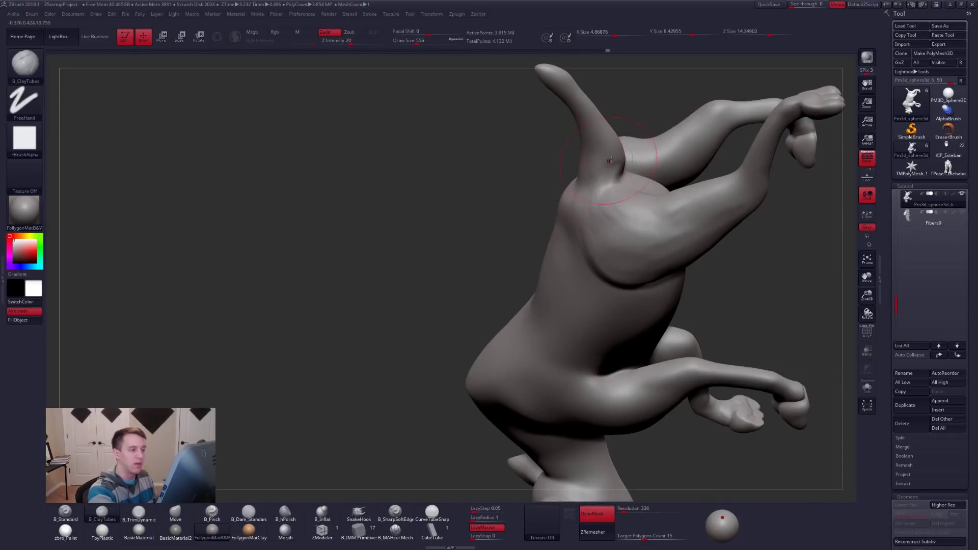
{"action": "mouse_move", "coordinate": [626, 186]}
{"action": "right_mouse_down"}
{"action": "mouse_move", "coordinate": [582, 273]}
{"action": "mouse_move", "coordinate": [652, 230]}
{"action": "mouse_move", "coordinate": [596, 239]}
{"action": "mouse_move", "coordinate": [620, 200]}
{"action": "right_mouse_up"}
{"action": "key", "text": "space"}
{"action": "left_click_drag", "start_coordinate": [652, 217], "coordinate": [636, 217]}
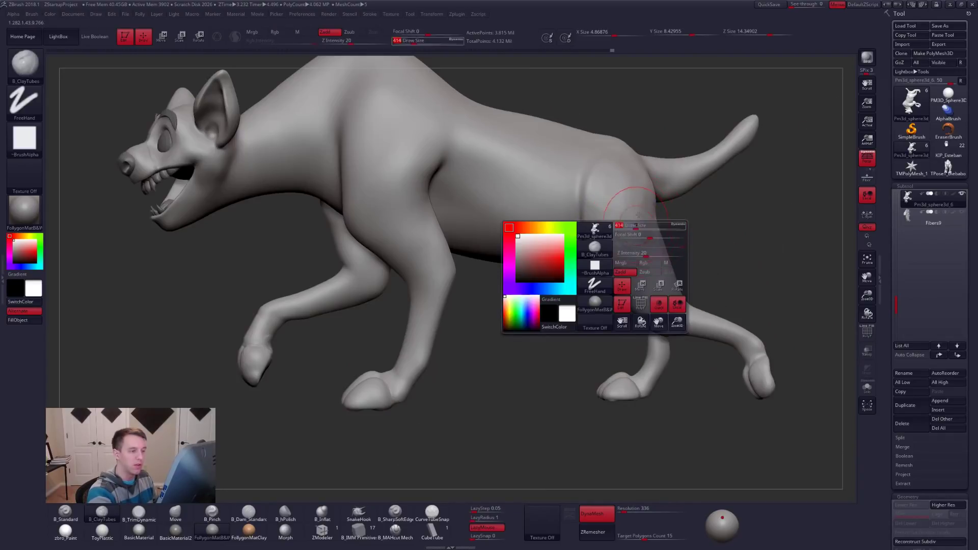
{"action": "right_click_drag", "start_coordinate": [654, 194], "coordinate": [644, 180]}
{"action": "key", "text": "space"}
{"action": "left_click_drag", "start_coordinate": [644, 181], "coordinate": [649, 181]}
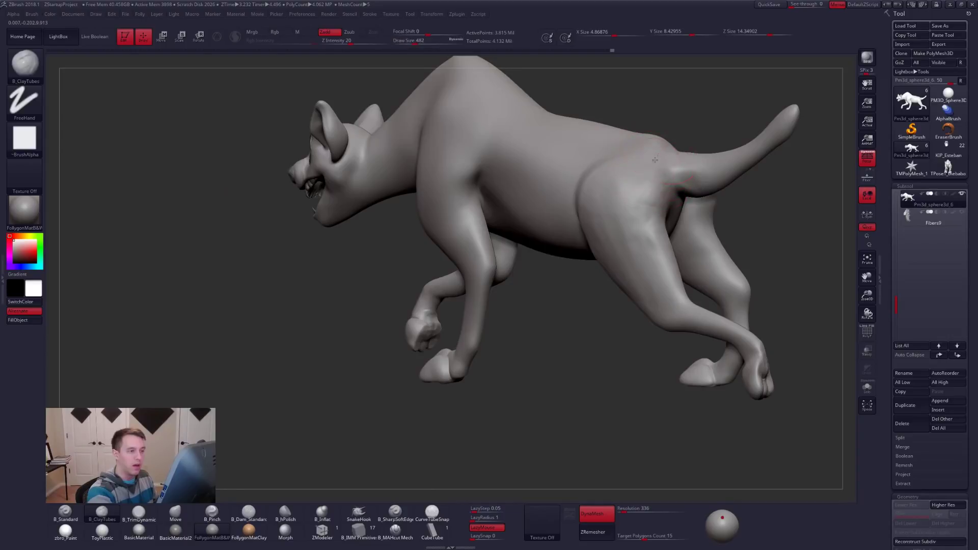
Refine the volume of the haunch and rear thigh beneath the tail with the ClayTubes brush
{"action": "mouse_move", "coordinate": [655, 206]}
{"action": "right_mouse_down"}
{"action": "mouse_move", "coordinate": [646, 153]}
{"action": "mouse_move", "coordinate": [631, 300]}
{"action": "mouse_move", "coordinate": [611, 216]}
{"action": "right_mouse_up"}
{"action": "key", "text": "ctrl"}
{"action": "mouse_move", "coordinate": [619, 236]}
{"action": "left_mouse_down", "text": "ctrl"}
{"action": "mouse_move", "coordinate": [639, 260]}
{"action": "mouse_move", "coordinate": [630, 277]}
{"action": "left_mouse_up", "text": "ctrl"}
{"action": "mouse_move", "coordinate": [632, 153]}
{"action": "right_mouse_down"}
{"action": "mouse_move", "coordinate": [620, 284]}
{"action": "mouse_move", "coordinate": [644, 226]}
{"action": "right_mouse_up"}
{"action": "key", "text": "ctrl"}
{"action": "mouse_move", "coordinate": [644, 227]}
{"action": "left_mouse_down", "text": "ctrl"}
{"action": "mouse_move", "coordinate": [640, 305]}
{"action": "mouse_move", "coordinate": [663, 372]}
{"action": "mouse_move", "coordinate": [701, 312]}
{"action": "left_mouse_up", "text": "ctrl"}
{"action": "left_click_drag", "start_coordinate": [753, 280], "coordinate": [749, 285], "text": "ctrl"}
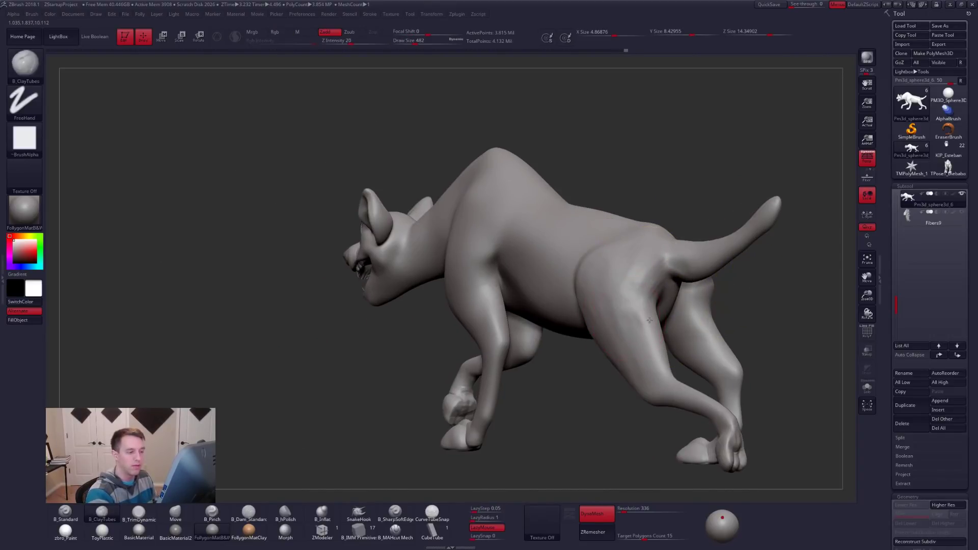
{"action": "right_click_drag", "start_coordinate": [713, 366], "coordinate": [732, 388], "text": "shift"}
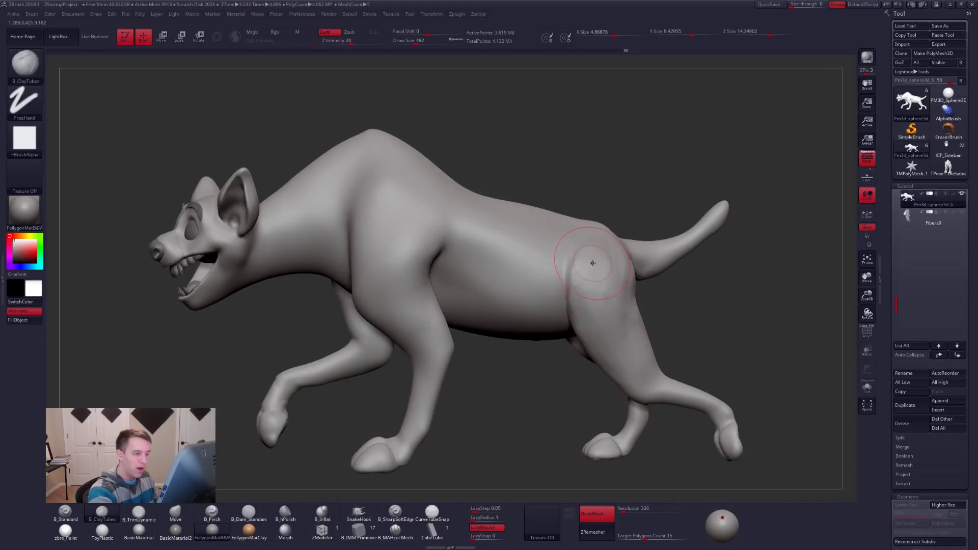
Soften the crease at the front of the hip with TrimDynamic and Smooth at draw size 430
{"action": "key", "text": "space"}
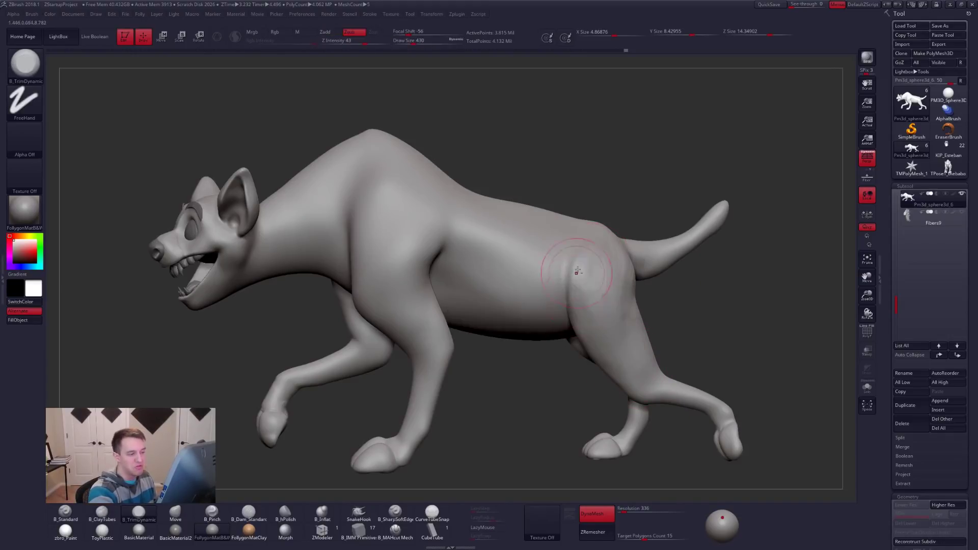
{"action": "key", "text": "shift"}
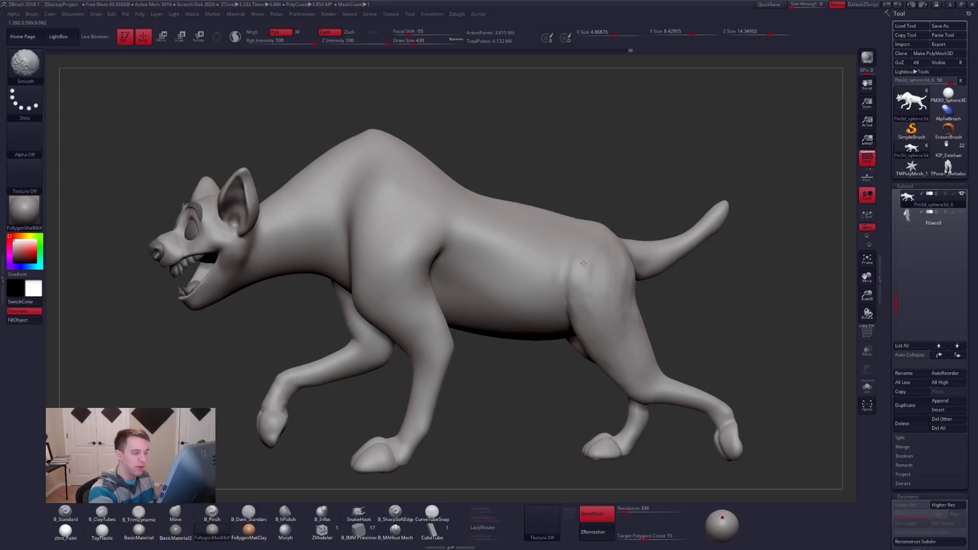
{"action": "left_click_drag", "start_coordinate": [734, 423], "coordinate": [554, 366]}
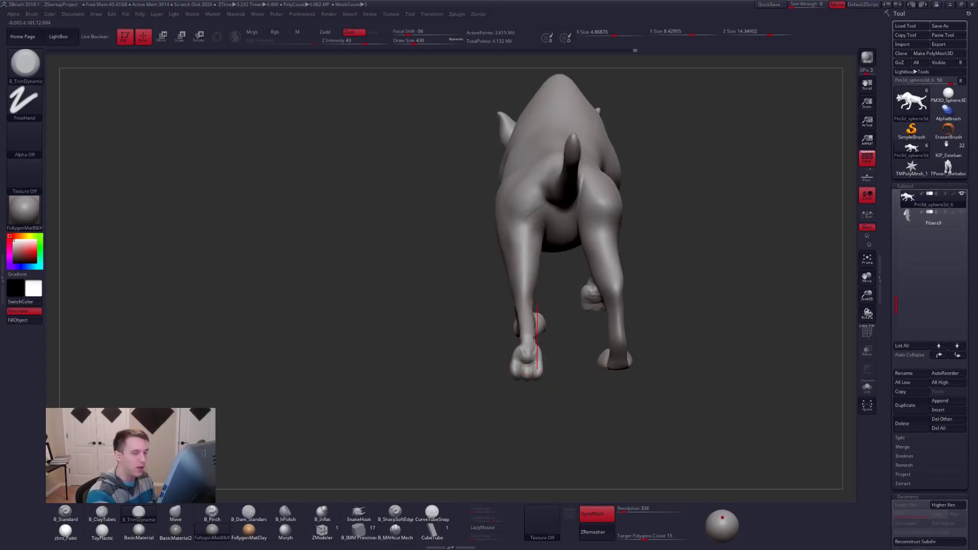
Turn off perspective and refine the back of the hind legs with TrimDynamic at draw size 537
{"action": "left_click", "coordinate": [870, 160]}
{"action": "left_click_drag", "start_coordinate": [520, 253], "coordinate": [487, 257]}
{"action": "mouse_move", "coordinate": [546, 275]}
{"action": "left_mouse_down", "text": "alt"}
{"action": "mouse_move", "coordinate": [549, 312]}
{"action": "mouse_move", "coordinate": [547, 265]}
{"action": "left_mouse_up", "text": "alt"}
{"action": "key", "text": "s"}
{"action": "left_click_drag", "start_coordinate": [545, 310], "coordinate": [483, 289], "text": "alt"}
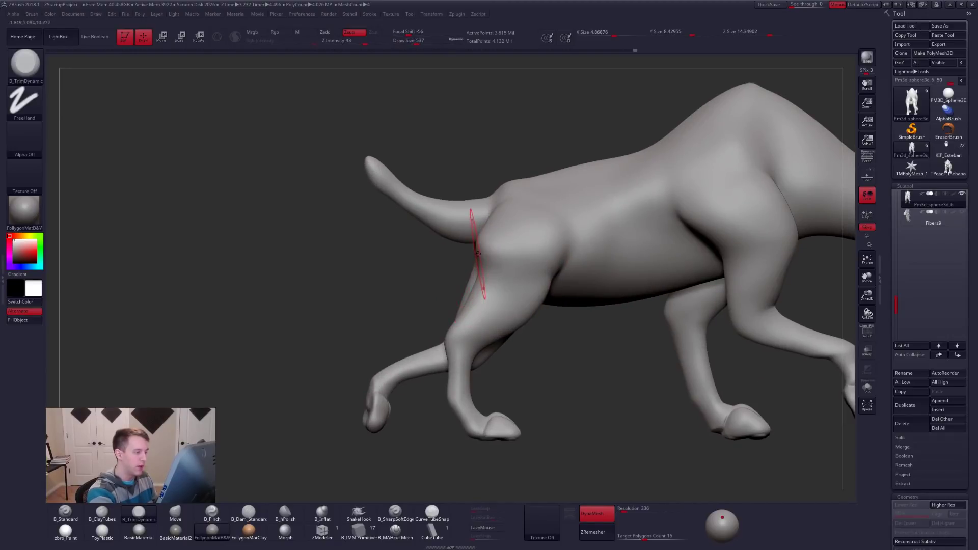
Adjust the rump's contour below the tail with the Move brush and refine its planes with TrimDynamic
{"action": "key", "text": "b"}
{"action": "key", "text": "m"}
{"action": "key", "text": "v"}
{"action": "mouse_move", "coordinate": [471, 209]}
{"action": "right_mouse_down"}
{"action": "mouse_move", "coordinate": [481, 247]}
{"action": "mouse_move", "coordinate": [489, 243]}
{"action": "right_mouse_up"}
{"action": "key", "text": "b"}
{"action": "key", "text": "t"}
{"action": "key", "text": "d"}
{"action": "key", "text": "space"}
{"action": "left_click_drag", "start_coordinate": [481, 247], "coordinate": [471, 249]}
Refine the planes of the cheek beside the mouth with a smaller TrimDynamic brush
{"action": "right_click_drag", "start_coordinate": [474, 260], "coordinate": [575, 250]}
{"action": "mouse_move", "coordinate": [403, 270]}
{"action": "right_mouse_down", "text": "alt"}
{"action": "mouse_move", "coordinate": [550, 285]}
{"action": "mouse_move", "coordinate": [557, 301]}
{"action": "right_mouse_up", "text": "alt"}
{"action": "key", "text": "space"}
{"action": "left_click_drag", "start_coordinate": [557, 303], "coordinate": [548, 304]}
{"action": "right_click_drag", "start_coordinate": [570, 315], "coordinate": [543, 320]}
{"action": "key", "text": "space"}
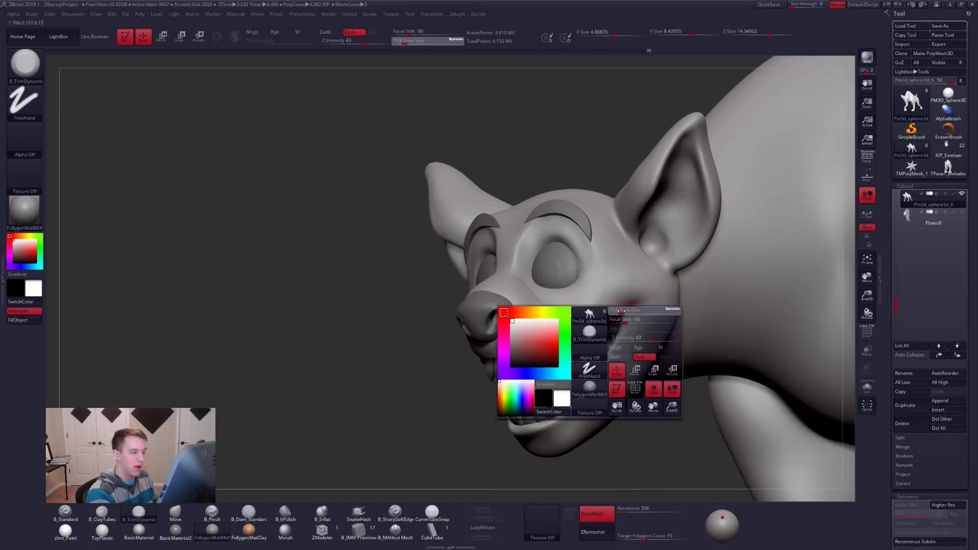
Build up the cheek fold behind the mouth corner with ClayTubes, using draw sizes 192 and 150
{"action": "key", "text": "2"}
{"action": "key", "text": "space"}
{"action": "left_click_drag", "start_coordinate": [620, 300], "coordinate": [628, 300]}
{"action": "mouse_move", "coordinate": [649, 311]}
{"action": "right_mouse_down"}
{"action": "mouse_move", "coordinate": [467, 342]}
{"action": "mouse_move", "coordinate": [474, 324]}
{"action": "mouse_move", "coordinate": [459, 355]}
{"action": "mouse_move", "coordinate": [683, 255]}
{"action": "mouse_move", "coordinate": [639, 314]}
{"action": "right_mouse_up"}
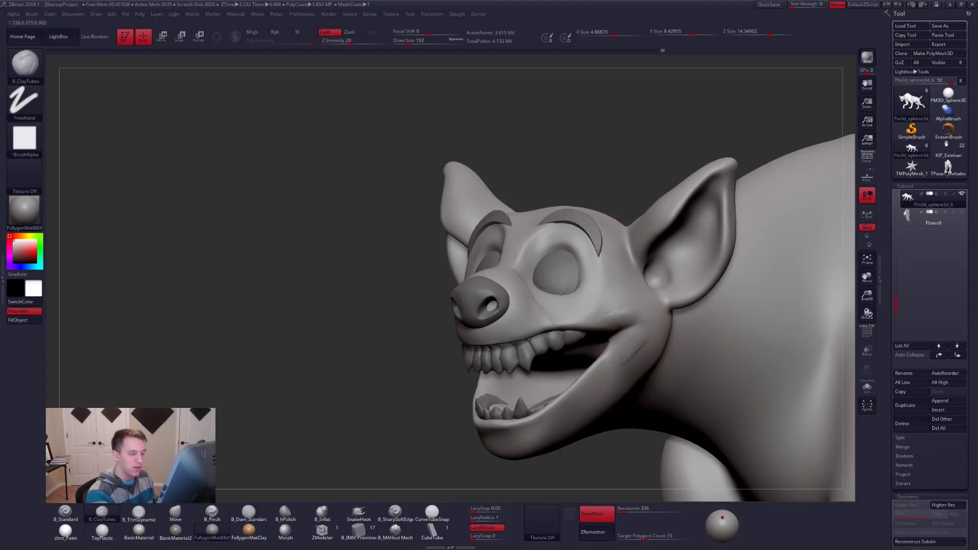
{"action": "right_click_drag", "start_coordinate": [631, 354], "coordinate": [588, 337]}
{"action": "key", "text": "space"}
{"action": "left_click_drag", "start_coordinate": [638, 343], "coordinate": [633, 343]}
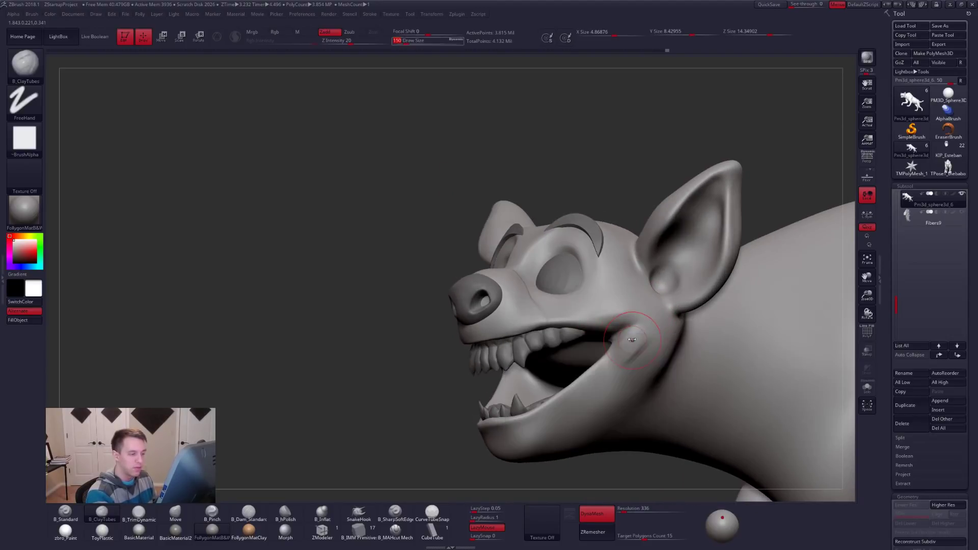
Define the fold at the mouth corner with the SharpSoftEdge brush at draw size 150
{"action": "left_click", "coordinate": [395, 513]}
{"action": "mouse_move", "coordinate": [610, 326]}
{"action": "right_mouse_down", "text": "alt"}
{"action": "mouse_move", "coordinate": [619, 345]}
{"action": "mouse_move", "coordinate": [626, 332]}
{"action": "right_mouse_up", "text": "alt"}
{"action": "left_click_drag", "start_coordinate": [594, 344], "coordinate": [623, 333]}
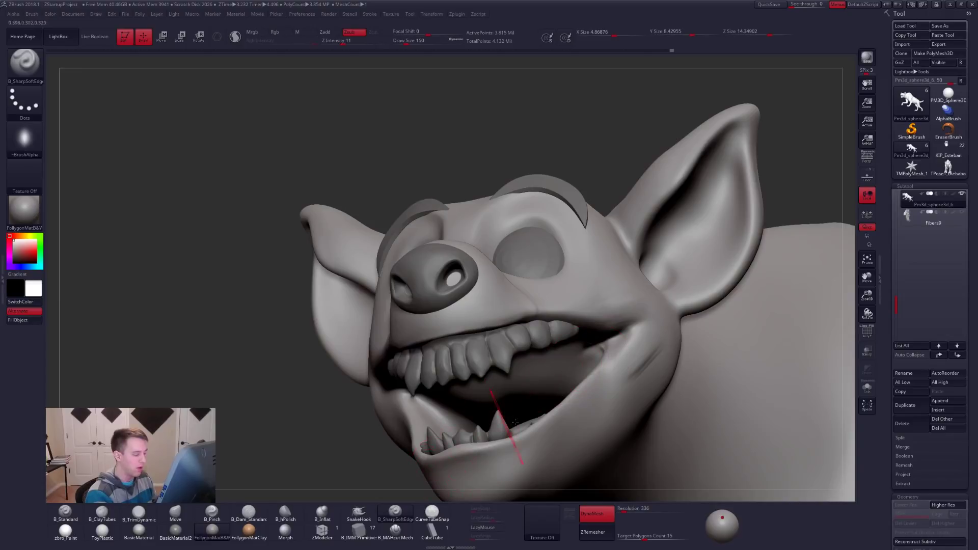
Pinch the crease at the mouth corner with the Pinch brush at draw size 74, turning LazyMouse on
{"action": "left_click", "coordinate": [212, 512]}
{"action": "right_click", "coordinate": [606, 297]}
{"action": "left_click_drag", "start_coordinate": [606, 296], "coordinate": [603, 296]}
{"action": "right_click_drag", "start_coordinate": [592, 337], "coordinate": [620, 336]}
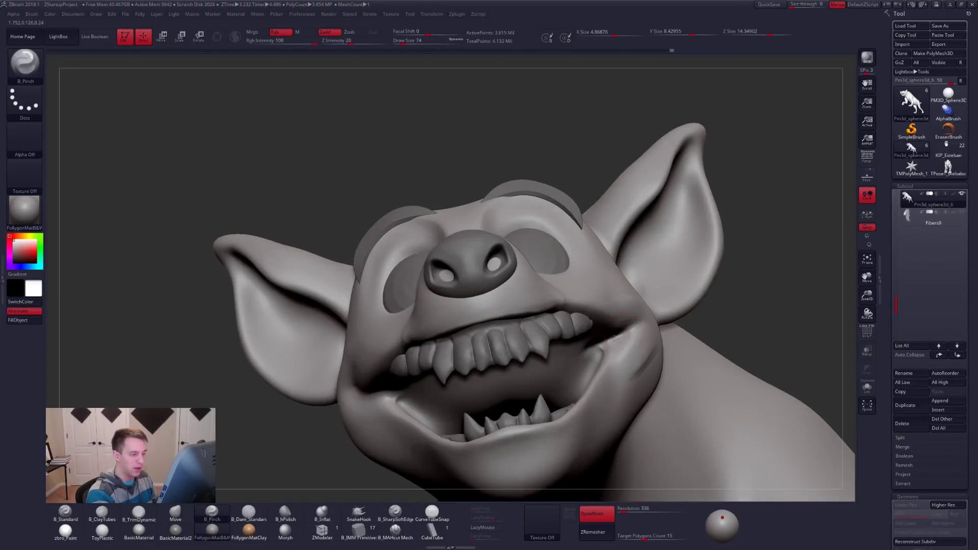
{"action": "left_click", "coordinate": [484, 527]}
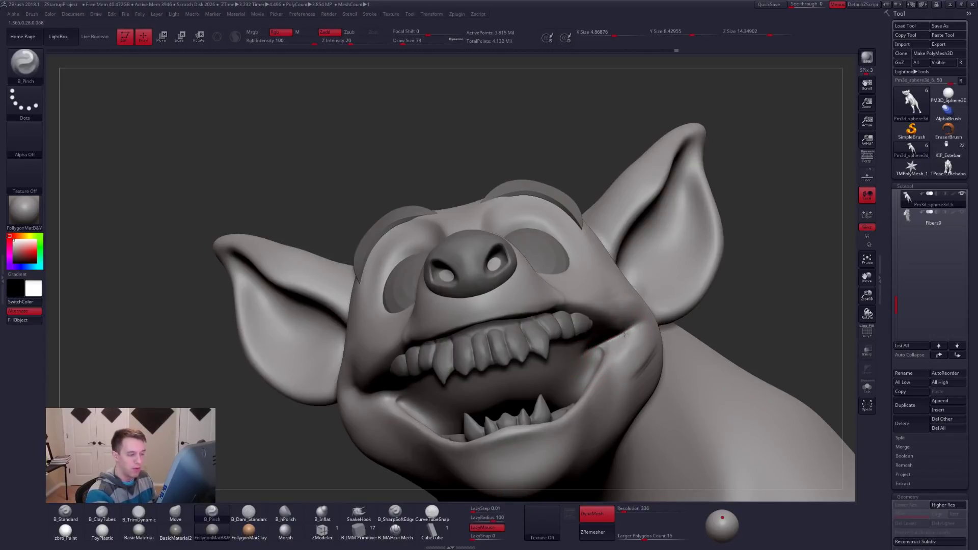
{"action": "right_click_drag", "start_coordinate": [624, 333], "coordinate": [600, 347]}
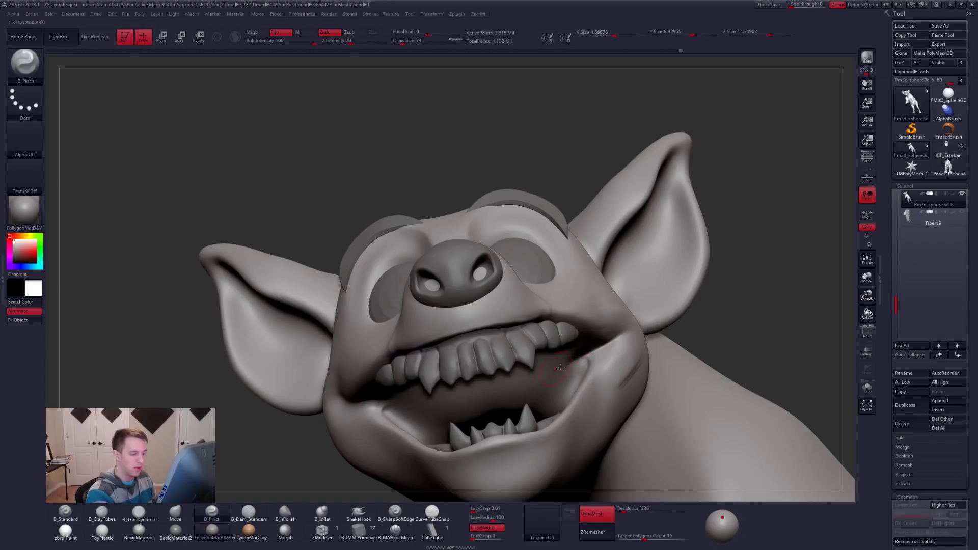
Adjust the lip around the mouth corner with the Move brush and refine the cheek with TrimDynamic
{"action": "right_click_drag", "start_coordinate": [554, 371], "coordinate": [580, 377]}
{"action": "key", "text": "b"}
{"action": "key", "text": "m"}
{"action": "key", "text": "v"}
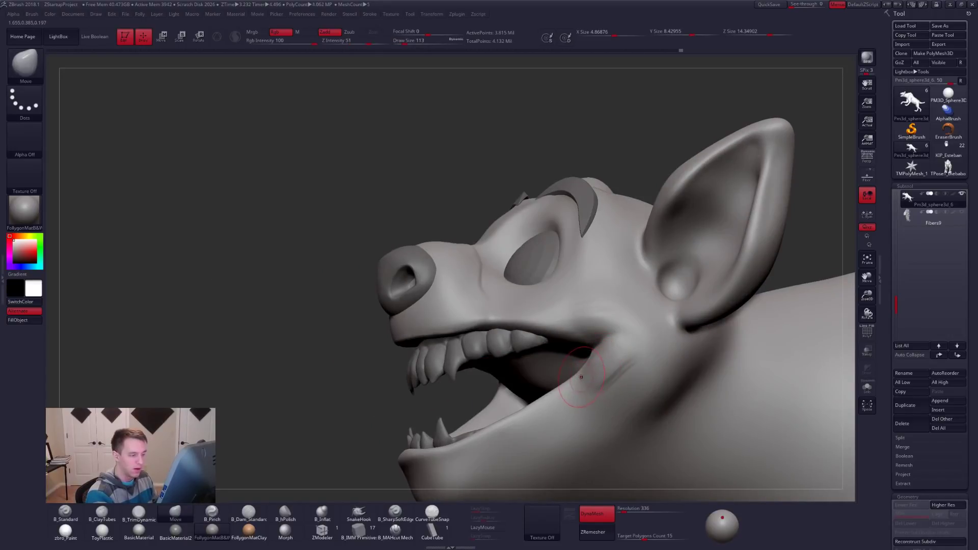
{"action": "key", "text": "b"}
{"action": "key", "text": "t"}
{"action": "key", "text": "d"}
{"action": "key", "text": "space"}
{"action": "left_click_drag", "start_coordinate": [637, 361], "coordinate": [638, 361]}
{"action": "mouse_move", "coordinate": [579, 314]}
{"action": "left_mouse_down"}
{"action": "mouse_move", "coordinate": [622, 318]}
{"action": "mouse_move", "coordinate": [552, 315]}
{"action": "left_mouse_up"}
Select the teeth subtool and refine the lower teeth with TrimDynamic at draw size 33, isolating them in Solo mode
{"action": "right_click_drag", "start_coordinate": [618, 317], "coordinate": [656, 365], "text": "ctrl"}
{"action": "left_click", "coordinate": [647, 374], "text": "alt"}
{"action": "key", "text": "alt+s"}
{"action": "key", "text": "alt+s"}
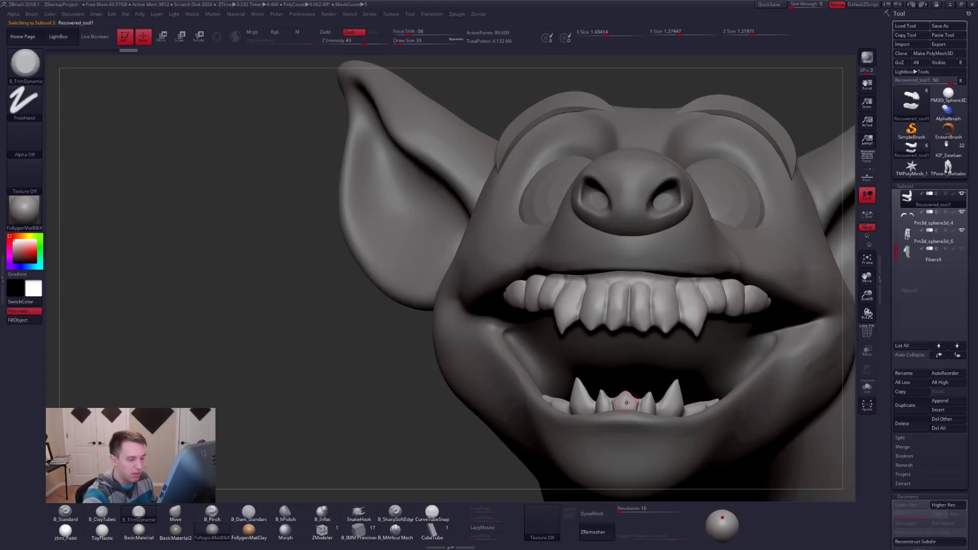
{"action": "key", "text": "alt+s"}
{"action": "right_click_drag", "start_coordinate": [701, 373], "coordinate": [643, 419]}
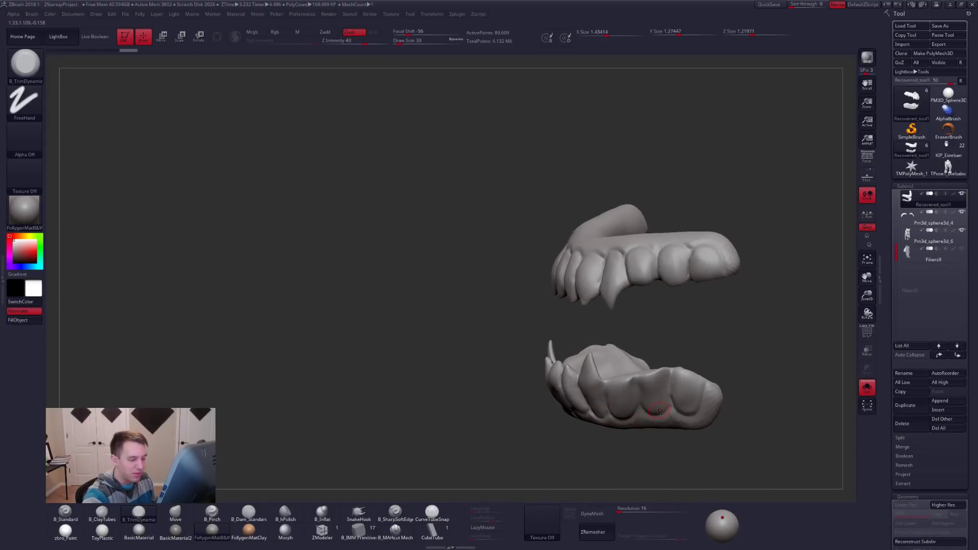
{"action": "key", "text": "alt+s"}
{"action": "right_click_drag", "start_coordinate": [644, 380], "coordinate": [688, 357]}
{"action": "key", "text": "alt+s"}
{"action": "key", "text": "alt+s"}
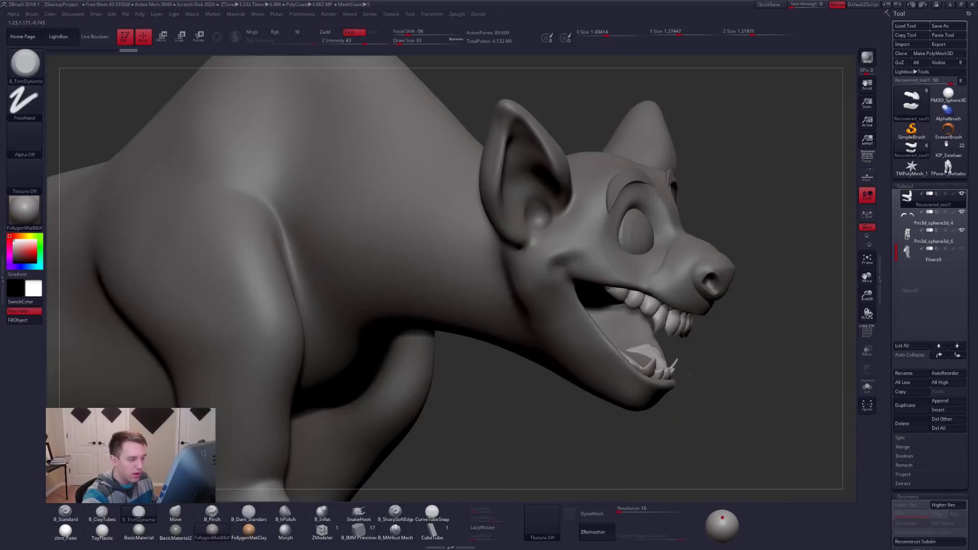
Inspect the upper and lower teeth from several angles, turn Solo mode off and check them within the whole head
{"action": "right_click_drag", "start_coordinate": [688, 375], "coordinate": [682, 351]}
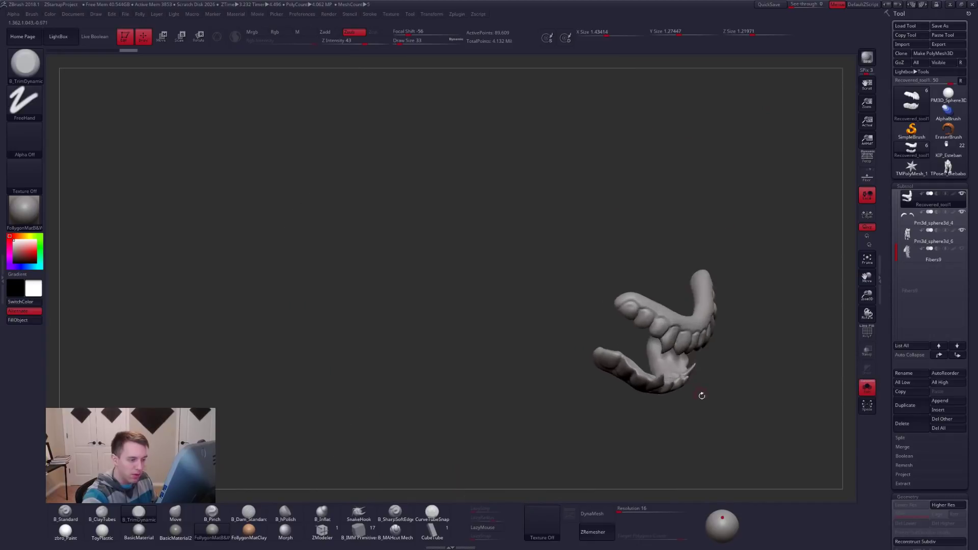
{"action": "mouse_move", "coordinate": [701, 395]}
{"action": "right_mouse_down"}
{"action": "mouse_move", "coordinate": [666, 359]}
{"action": "mouse_move", "coordinate": [683, 340]}
{"action": "mouse_move", "coordinate": [677, 349]}
{"action": "mouse_move", "coordinate": [720, 381]}
{"action": "mouse_move", "coordinate": [662, 383]}
{"action": "right_mouse_up"}
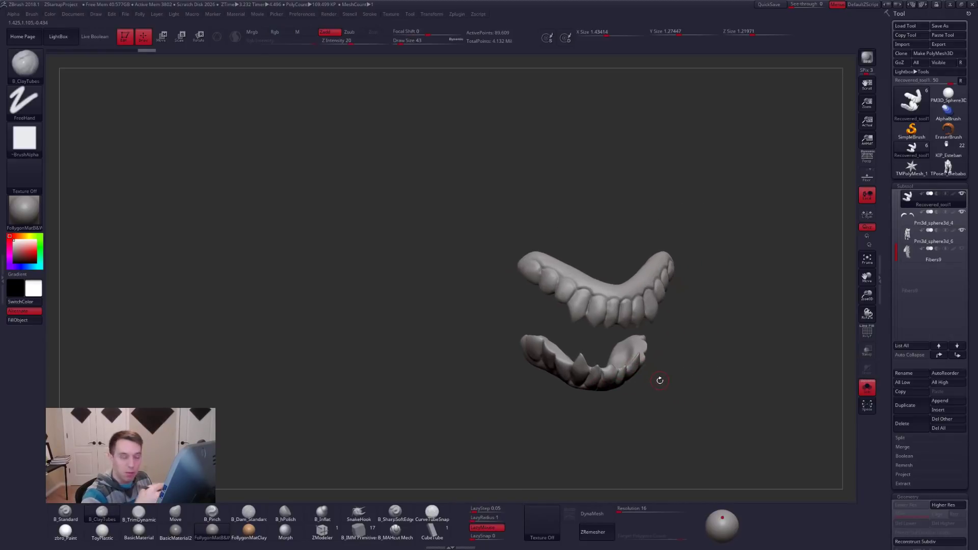
{"action": "key", "text": "alt+s"}
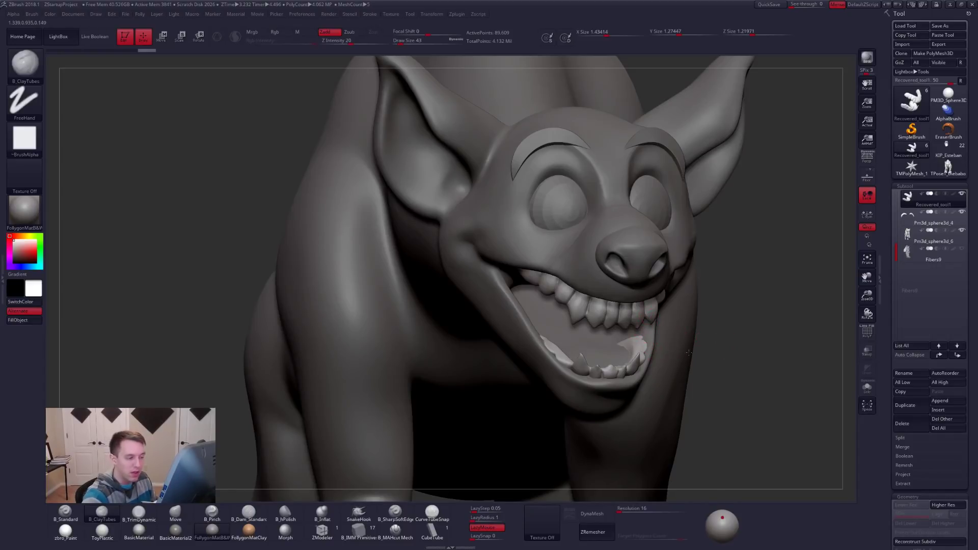
{"action": "key", "text": "f"}
{"action": "mouse_move", "coordinate": [703, 371]}
{"action": "right_mouse_down"}
{"action": "mouse_move", "coordinate": [686, 368]}
{"action": "mouse_move", "coordinate": [630, 296]}
{"action": "mouse_move", "coordinate": [642, 296]}
{"action": "mouse_move", "coordinate": [564, 325]}
{"action": "mouse_move", "coordinate": [596, 349]}
{"action": "right_mouse_up"}
Make the hyena body the active subtool, check its PolyFrame display briefly, and set the draw size to 74
{"action": "left_click", "coordinate": [644, 295], "text": "alt"}
{"action": "key", "text": "shift+f"}
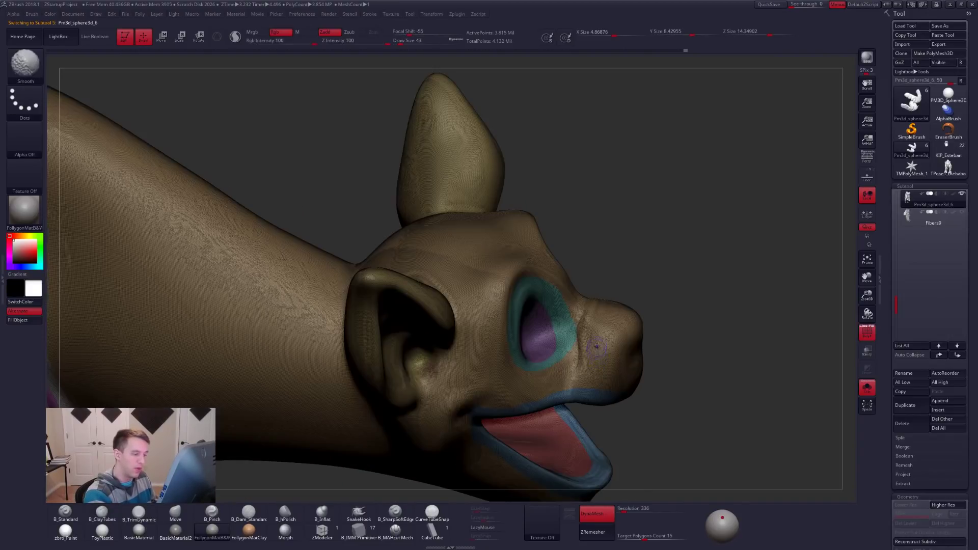
{"action": "key", "text": "shift+f"}
{"action": "key", "text": "space"}
{"action": "left_click_drag", "start_coordinate": [582, 348], "coordinate": [584, 348]}
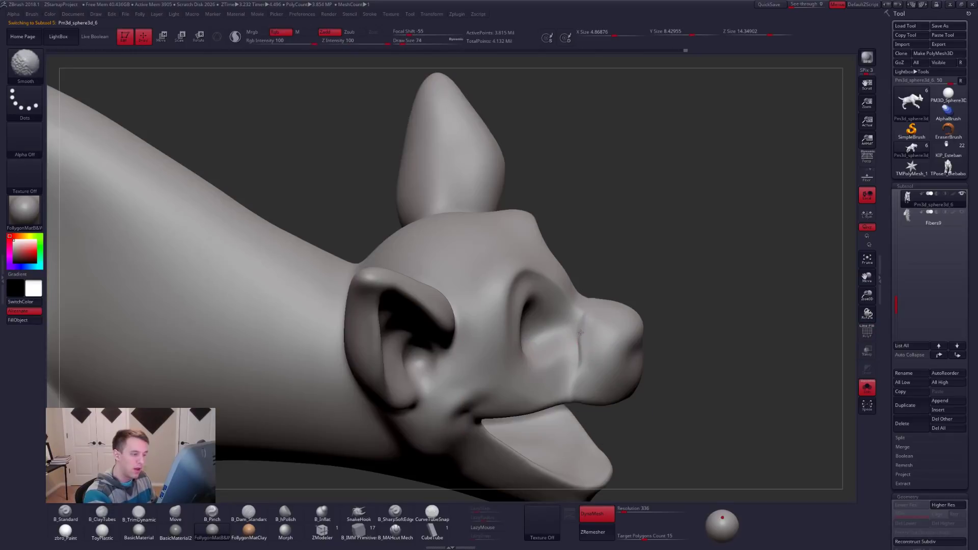
Switch to the browser, examine the Shenzi model sheet for the snout wrinkles, and return to ZBrush
{"action": "key", "text": "alt+Tab"}
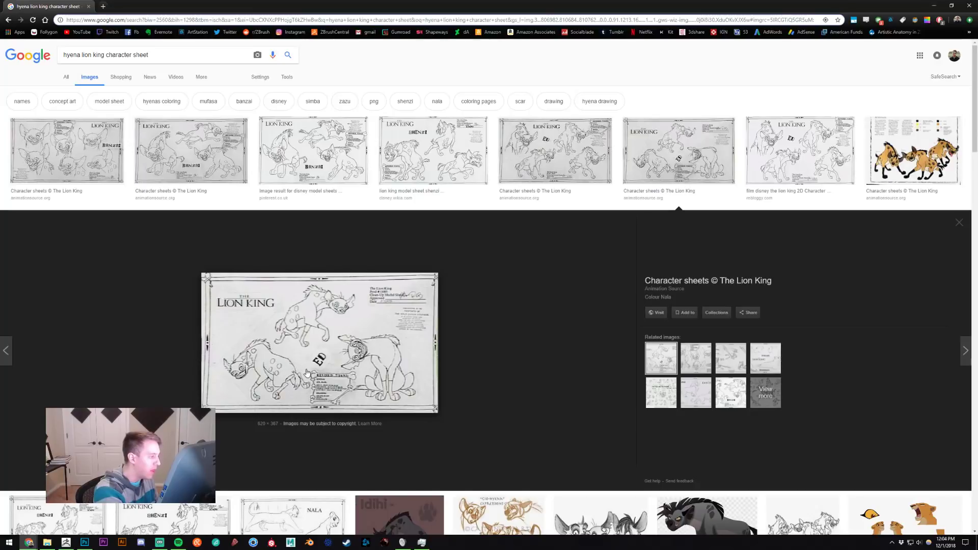
{"action": "left_click", "coordinate": [455, 169]}
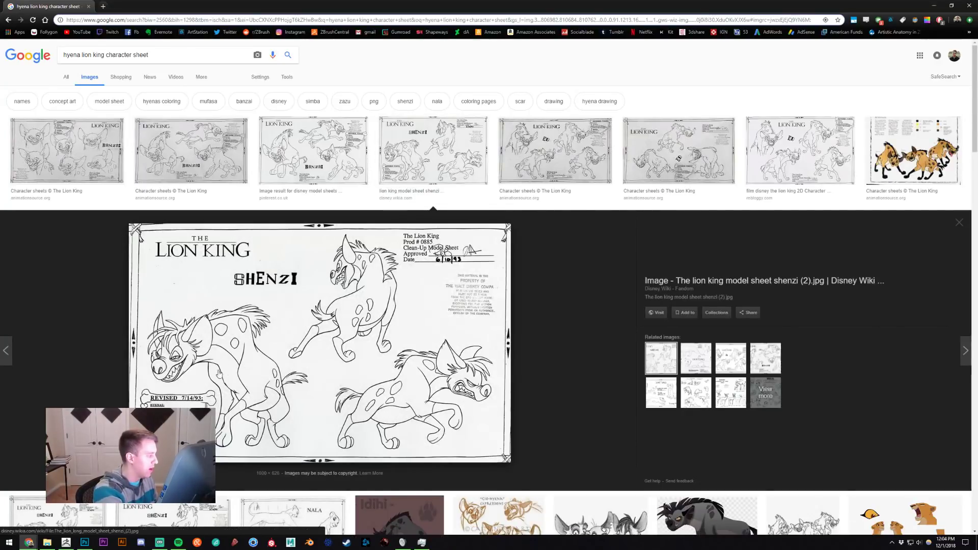
{"action": "key", "text": "alt+Tab"}
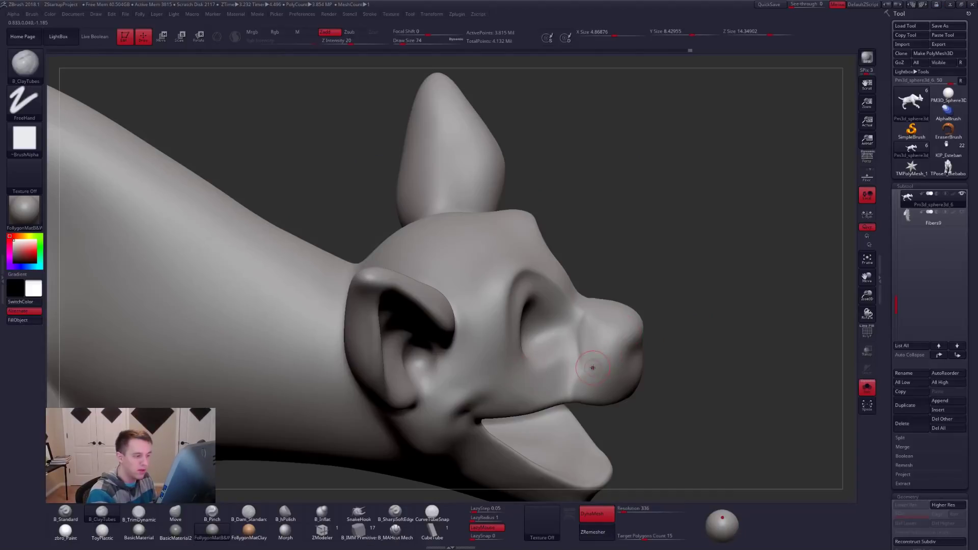
Raise wrinkle folds across the side of the snout in front of the eye with the Inflat brush at draw size 43
{"action": "right_click_drag", "start_coordinate": [564, 354], "coordinate": [531, 339], "text": "alt"}
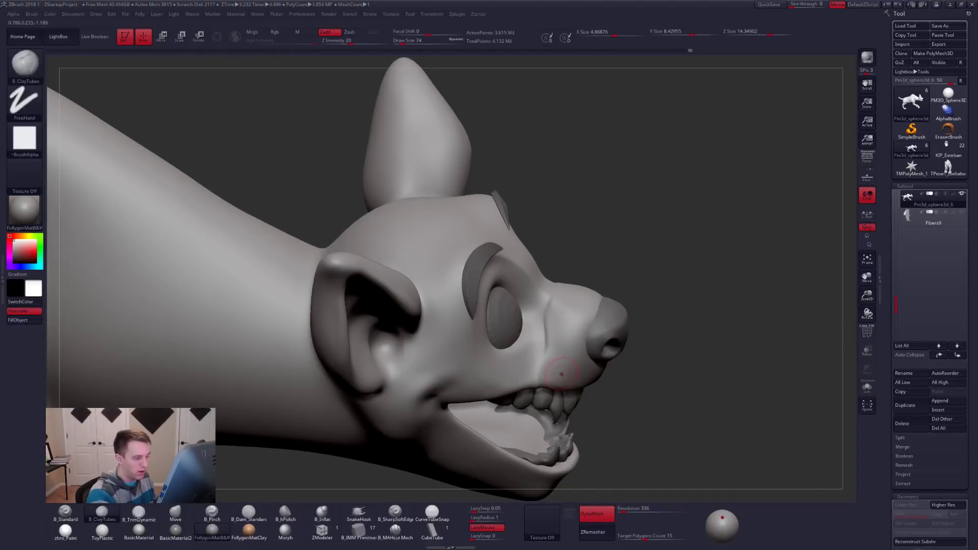
{"action": "mouse_move", "coordinate": [551, 378]}
{"action": "right_mouse_down"}
{"action": "mouse_move", "coordinate": [510, 383]}
{"action": "mouse_move", "coordinate": [555, 365]}
{"action": "mouse_move", "coordinate": [540, 320]}
{"action": "right_mouse_up"}
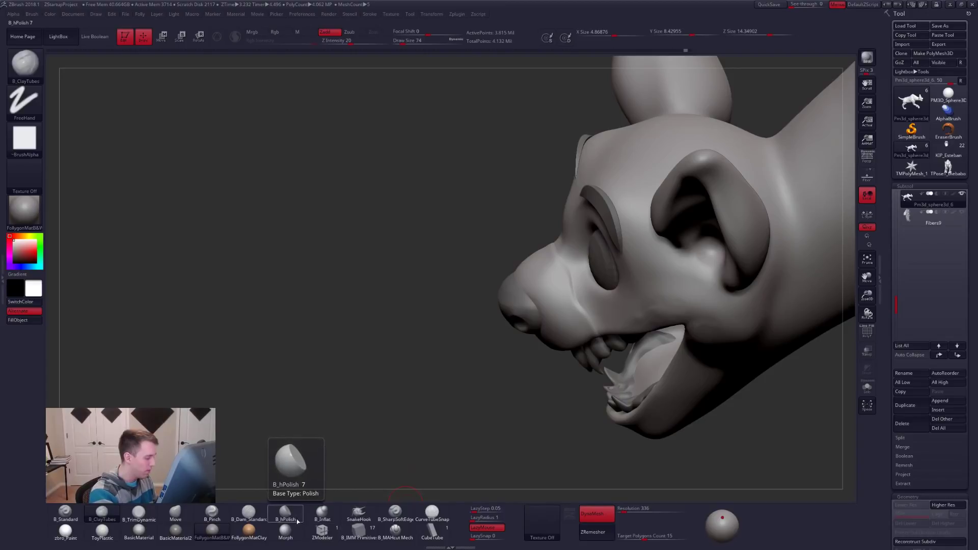
{"action": "left_click", "coordinate": [322, 512]}
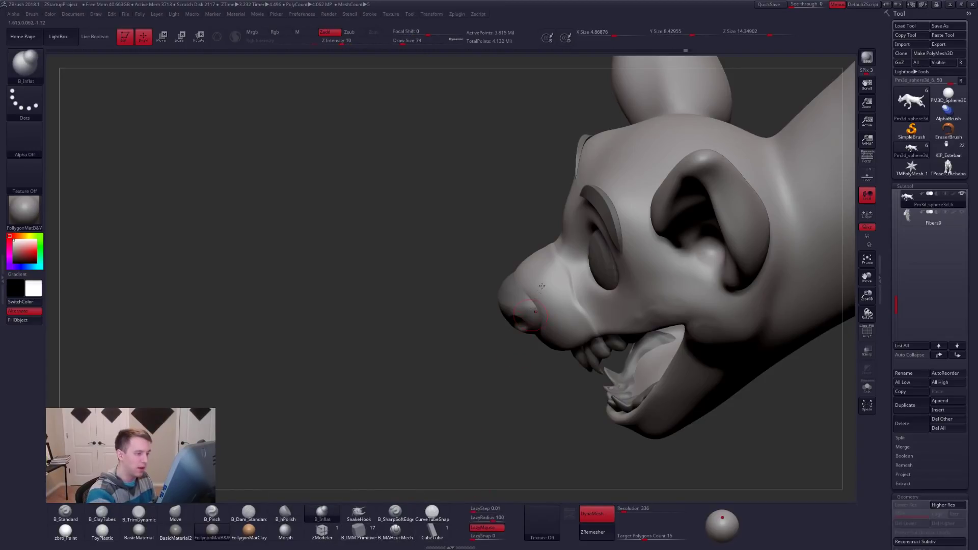
{"action": "key", "text": "alt+s"}
{"action": "right_click_drag", "start_coordinate": [550, 283], "coordinate": [566, 250]}
{"action": "key", "text": "s"}
{"action": "left_click_drag", "start_coordinate": [548, 257], "coordinate": [543, 258]}
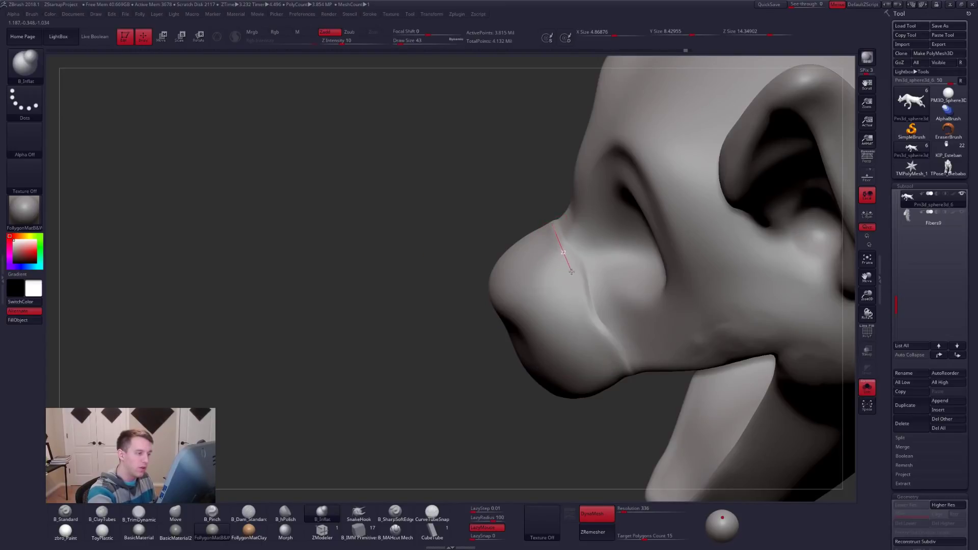
{"action": "mouse_move", "coordinate": [583, 280]}
{"action": "left_mouse_down"}
{"action": "mouse_move", "coordinate": [591, 303]}
{"action": "mouse_move", "coordinate": [573, 262]}
{"action": "mouse_move", "coordinate": [586, 321]}
{"action": "left_mouse_up"}
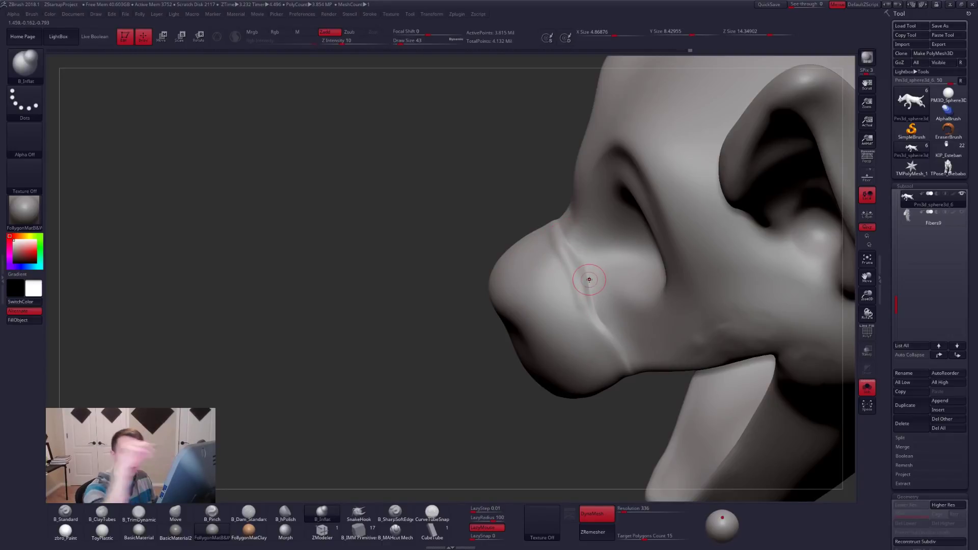
{"action": "left_click_drag", "start_coordinate": [571, 273], "coordinate": [592, 313]}
Smooth the snout wrinkles and rebuild their ridges with the Inflat brush at draw size 54
{"action": "key", "text": "space"}
{"action": "key", "text": "shift"}
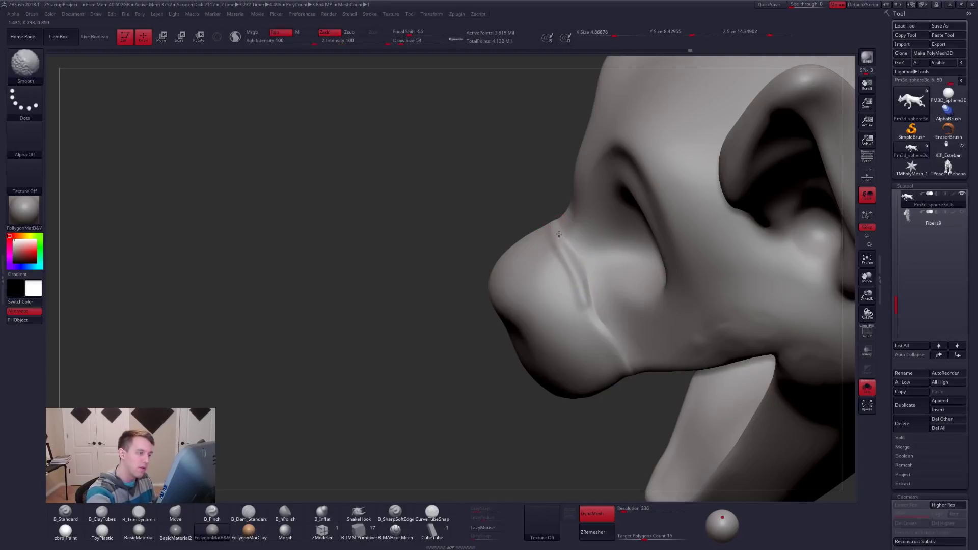
{"action": "left_click_drag", "start_coordinate": [566, 253], "coordinate": [587, 310], "text": "shift"}
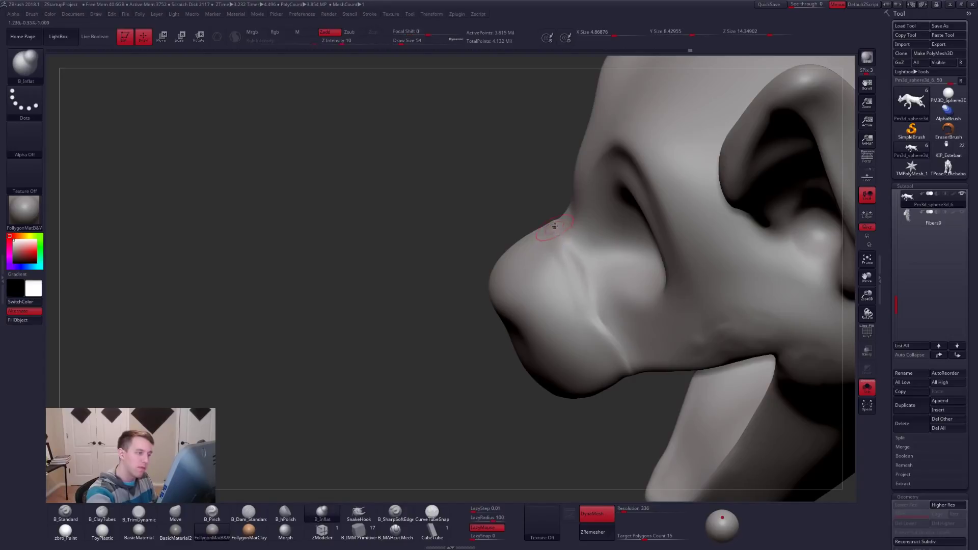
{"action": "left_click_drag", "start_coordinate": [563, 261], "coordinate": [595, 323]}
{"action": "key", "text": "shift"}
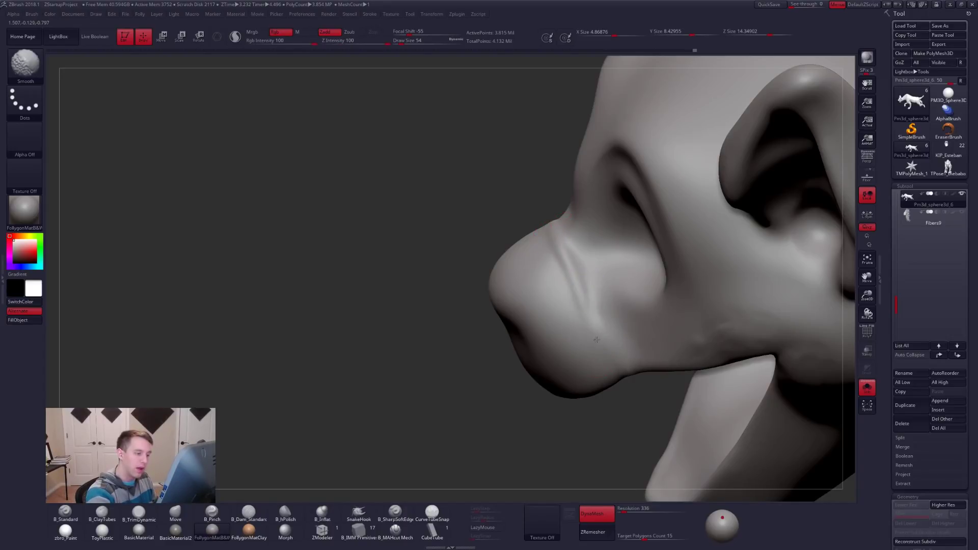
{"action": "left_click_drag", "start_coordinate": [583, 288], "coordinate": [592, 329]}
{"action": "key", "text": "shift"}
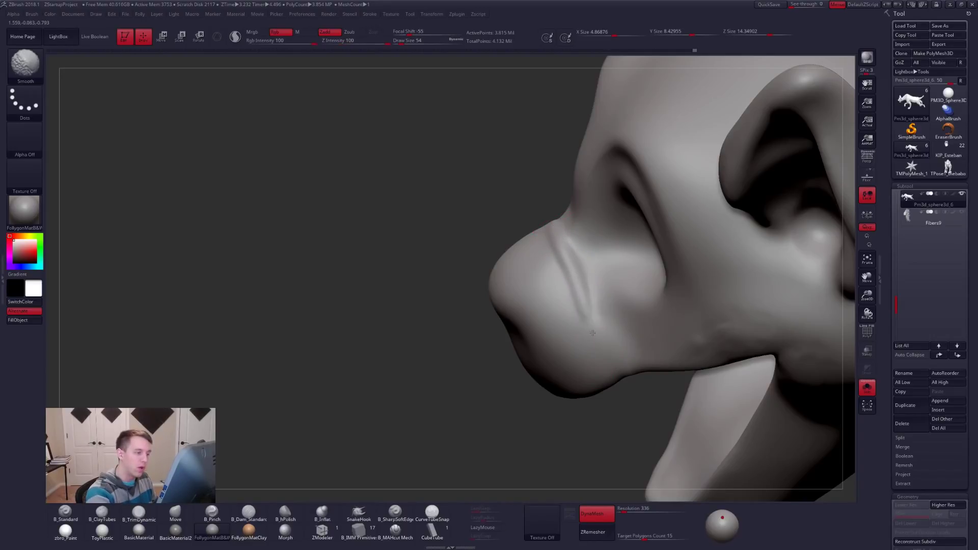
Tighten the snout wrinkles with the Pinch brush and soften their ends by smoothing
{"action": "key", "text": "b"}
{"action": "key", "text": "p"}
{"action": "key", "text": "i"}
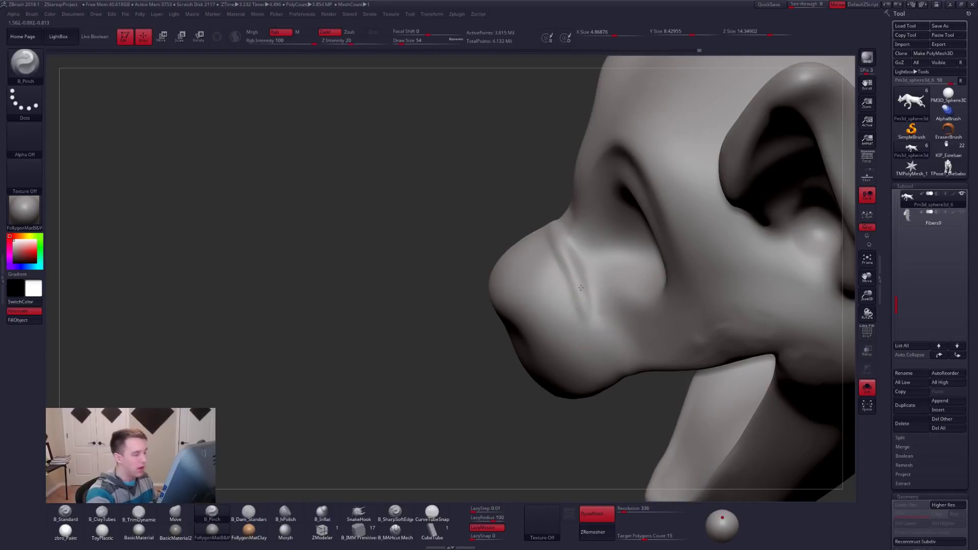
{"action": "right_click_drag", "start_coordinate": [580, 288], "coordinate": [558, 270]}
{"action": "left_click_drag", "start_coordinate": [587, 302], "coordinate": [596, 334]}
{"action": "key", "text": "shift"}
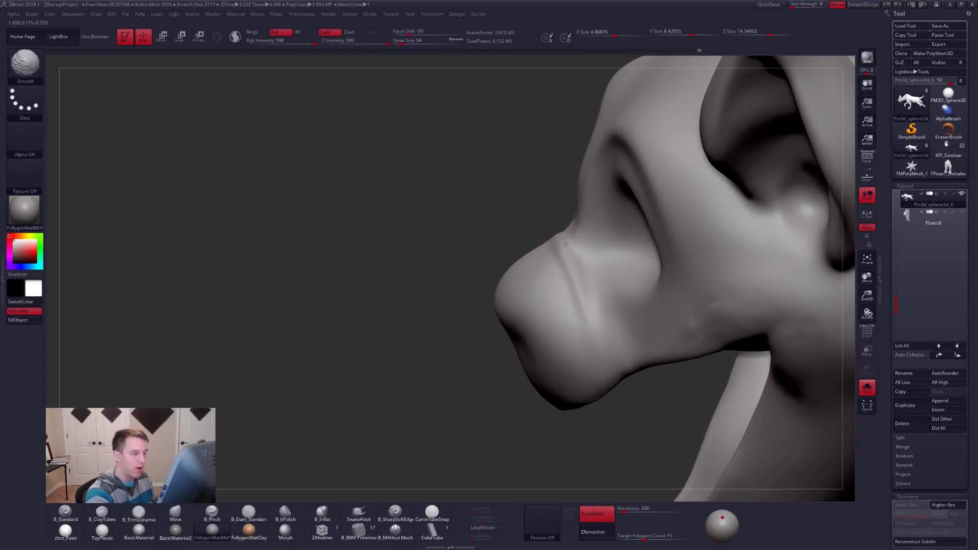
{"action": "mouse_move", "coordinate": [592, 348]}
{"action": "right_mouse_down"}
{"action": "mouse_move", "coordinate": [631, 328]}
{"action": "mouse_move", "coordinate": [560, 346]}
{"action": "right_mouse_up"}
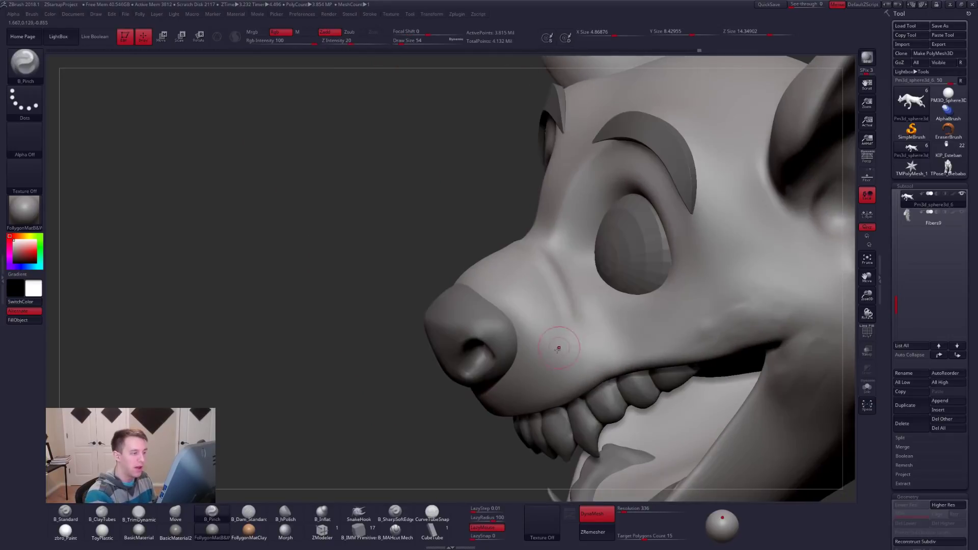
Define the snout wrinkle from the bridge down the side with the ClayTubes brush and smooth its edges
{"action": "mouse_move", "coordinate": [555, 286]}
{"action": "right_mouse_down"}
{"action": "mouse_move", "coordinate": [545, 287]}
{"action": "mouse_move", "coordinate": [544, 242]}
{"action": "right_mouse_up"}
{"action": "key", "text": "b"}
{"action": "key", "text": "c"}
{"action": "key", "text": "t"}
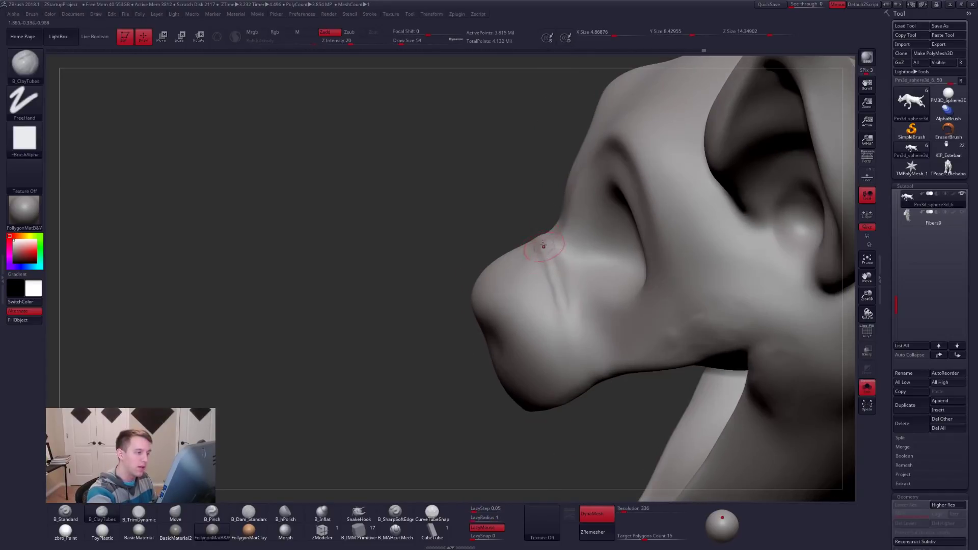
{"action": "right_click_drag", "start_coordinate": [552, 279], "coordinate": [536, 233]}
{"action": "left_click_drag", "start_coordinate": [521, 221], "coordinate": [538, 285]}
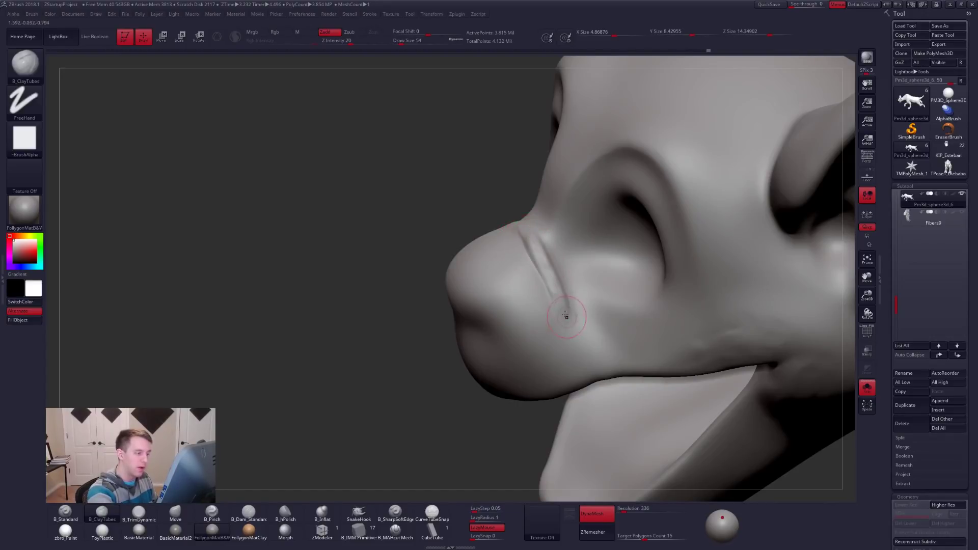
{"action": "key", "text": "shift"}
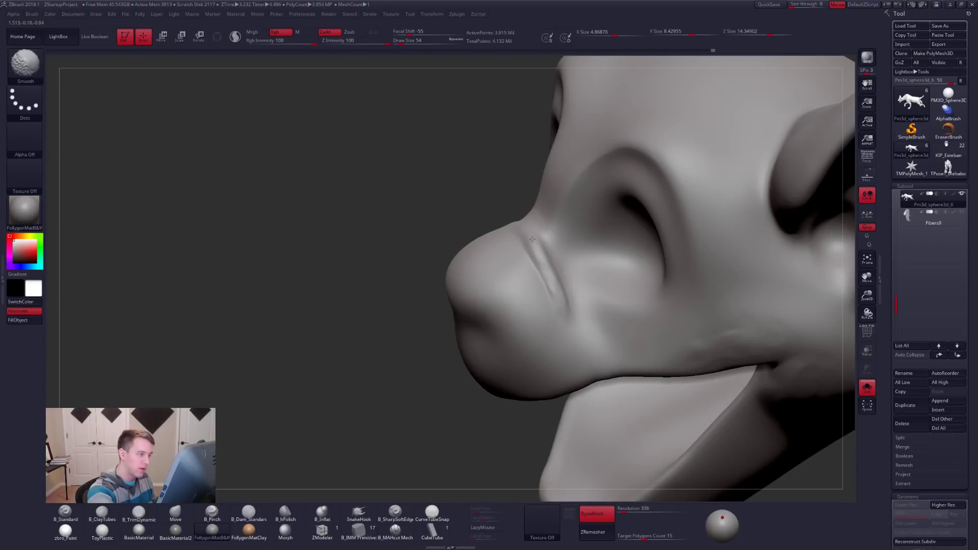
{"action": "left_click_drag", "start_coordinate": [561, 298], "coordinate": [563, 284]}
Set the draw size to 81 and compare the face with the Shenzi model sheet in the browser
{"action": "mouse_move", "coordinate": [563, 283]}
{"action": "right_mouse_down"}
{"action": "mouse_move", "coordinate": [600, 353]}
{"action": "mouse_move", "coordinate": [694, 316]}
{"action": "right_mouse_up"}
{"action": "key", "text": "space"}
{"action": "left_click_drag", "start_coordinate": [695, 313], "coordinate": [705, 312]}
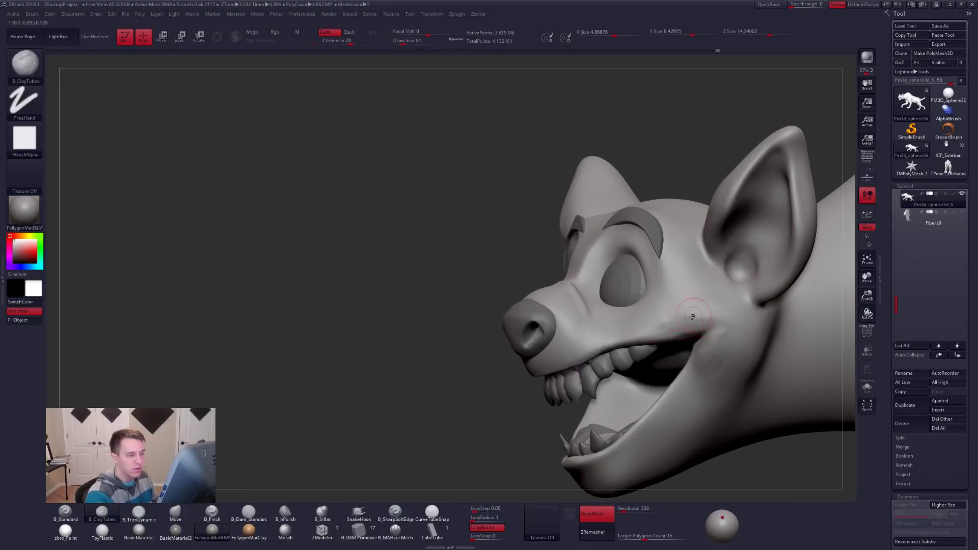
{"action": "right_click_drag", "start_coordinate": [704, 331], "coordinate": [533, 280]}
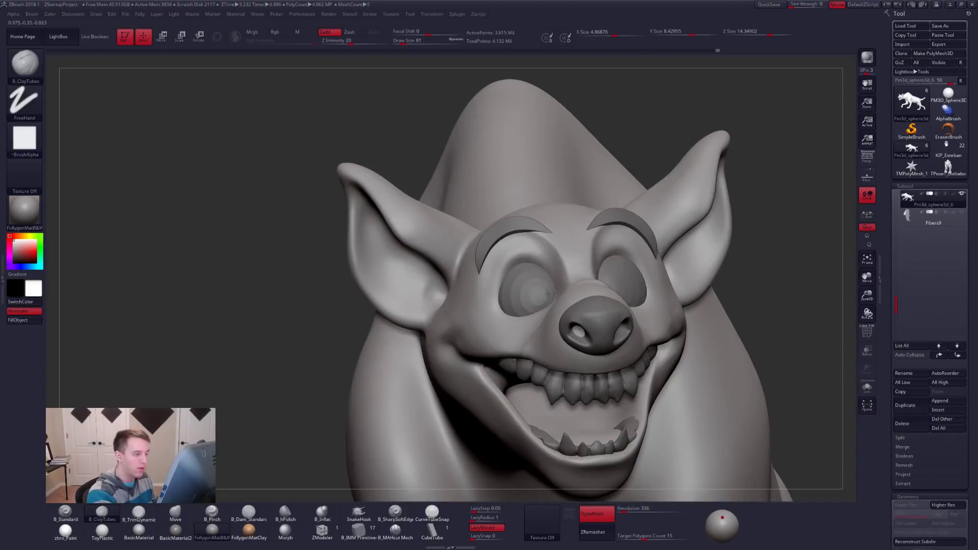
{"action": "key", "text": "alt+Tab"}
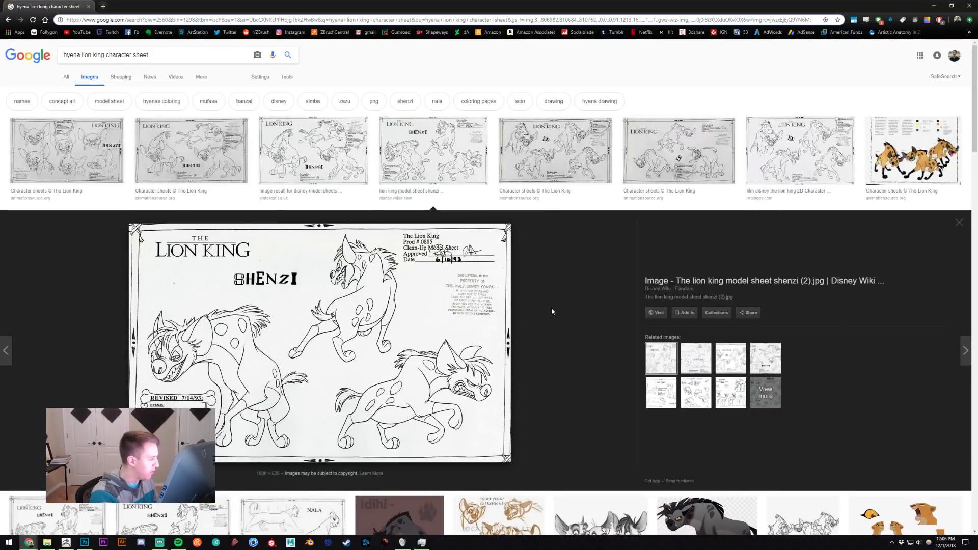
{"action": "key", "text": "alt+Tab"}
{"action": "key", "text": "alt+Tab"}
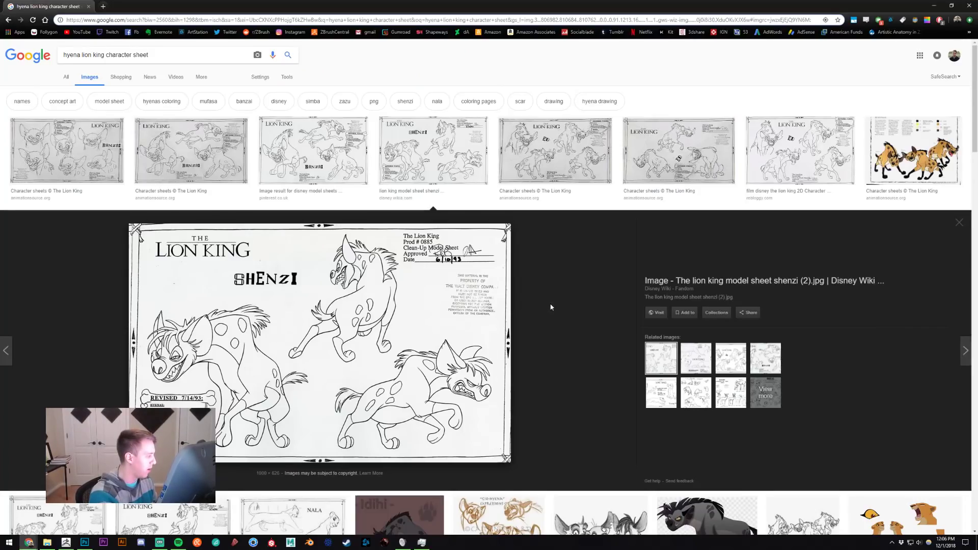
{"action": "key", "text": "alt+Tab"}
Select the eyeballs subtool, raise it to subdivision level 3 and turn PolyFrame on
{"action": "right_click_drag", "start_coordinate": [564, 314], "coordinate": [525, 293]}
{"action": "left_click", "coordinate": [510, 294], "text": "alt"}
{"action": "key", "text": "alt+s"}
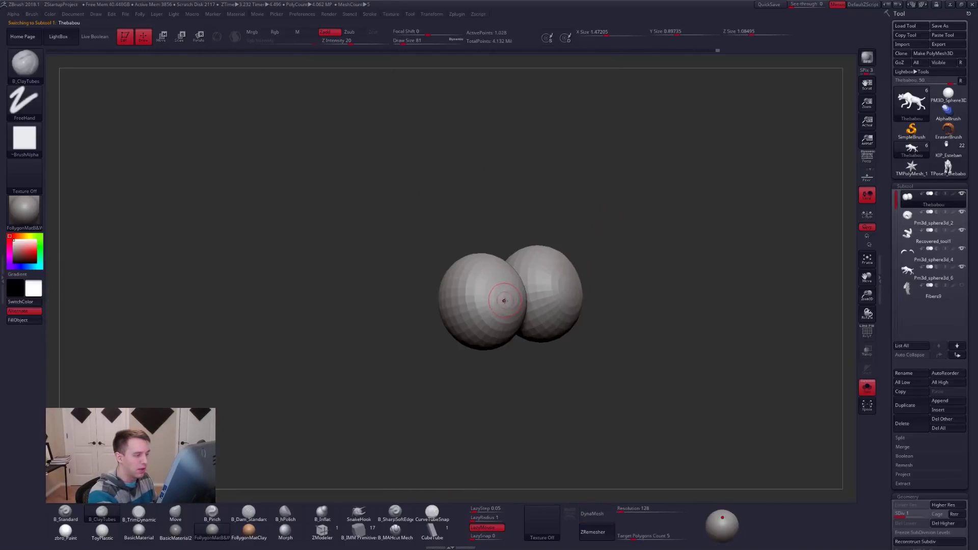
{"action": "key", "text": "d"}
{"action": "key", "text": "alt+s"}
{"action": "key", "text": "d"}
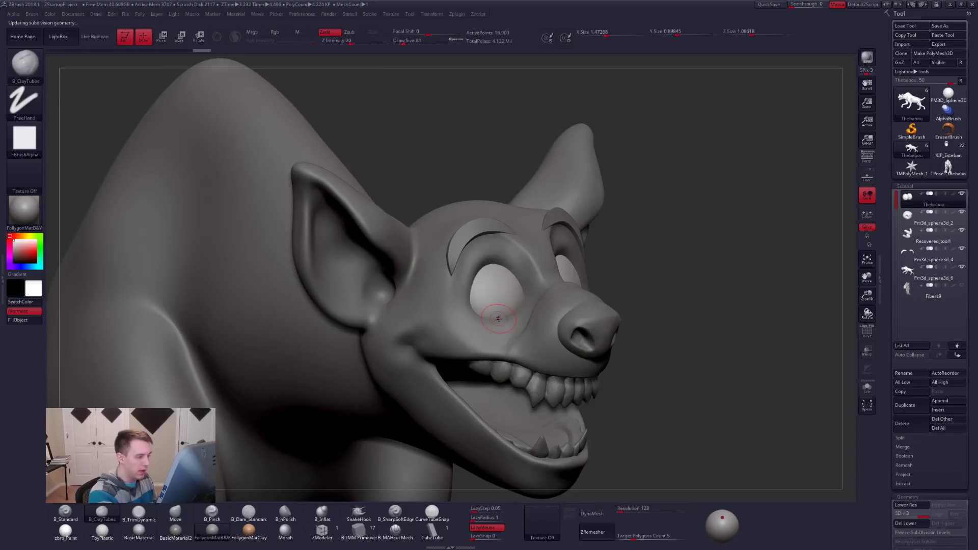
{"action": "key", "text": "shift+f"}
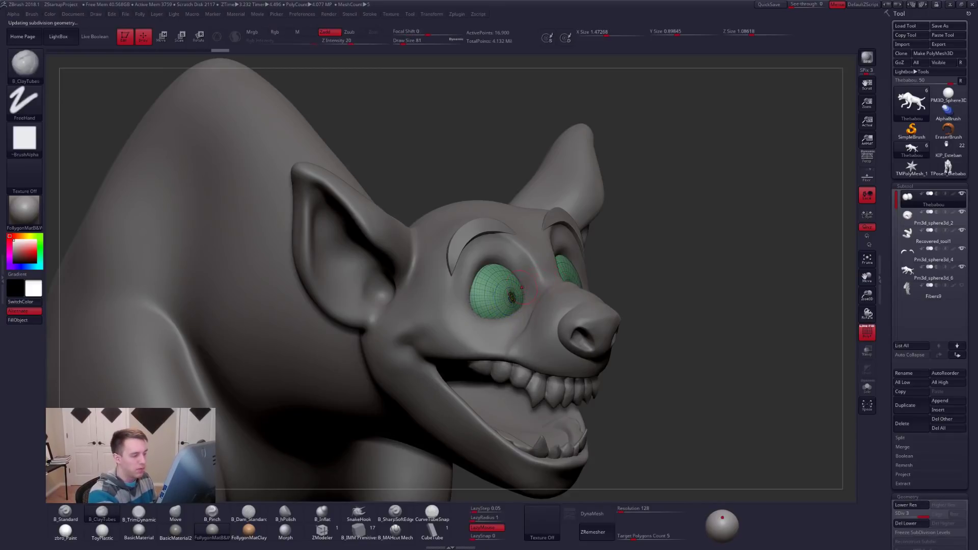
Switch between the browser and ZBrush to compare the eyes with two different Ed model sheets
{"action": "key", "text": "alt+Tab"}
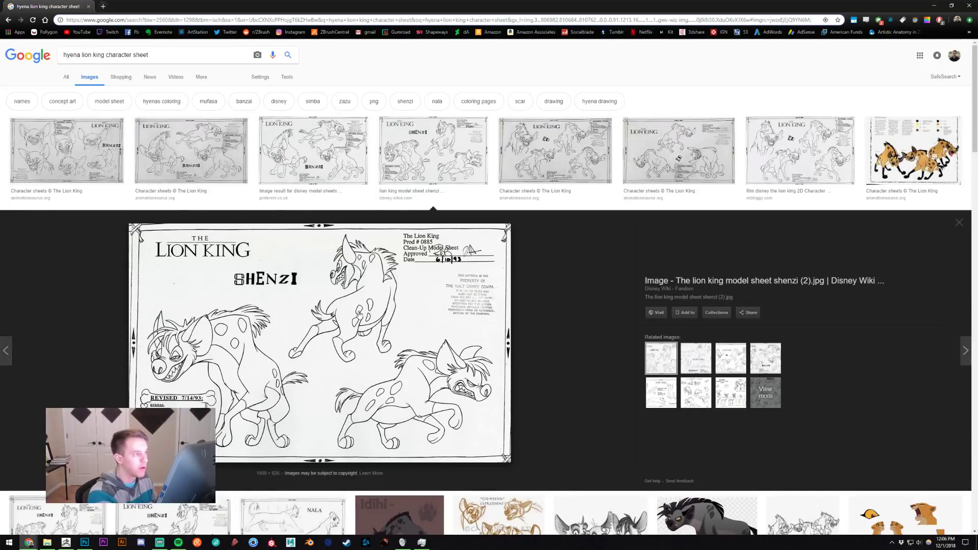
{"action": "left_click", "coordinate": [519, 166]}
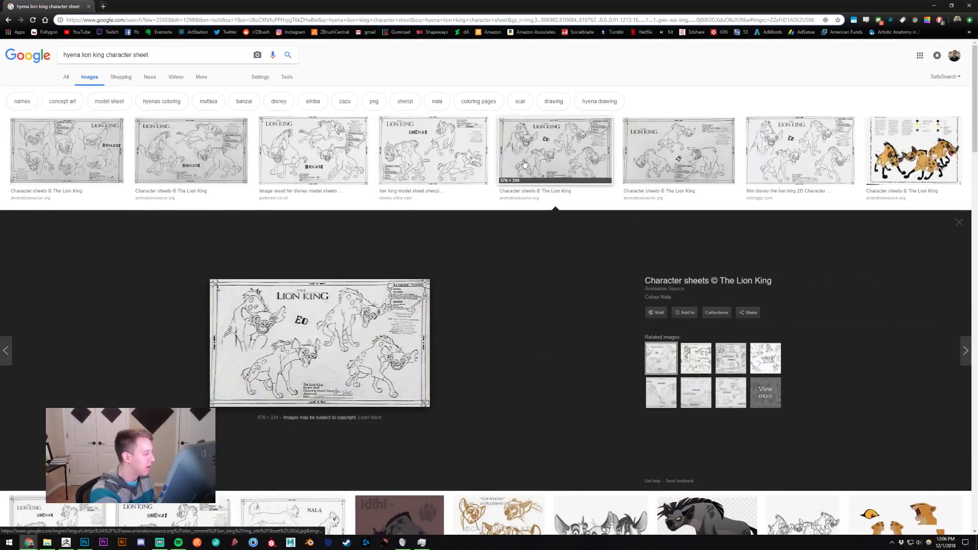
{"action": "key", "text": "alt+Tab"}
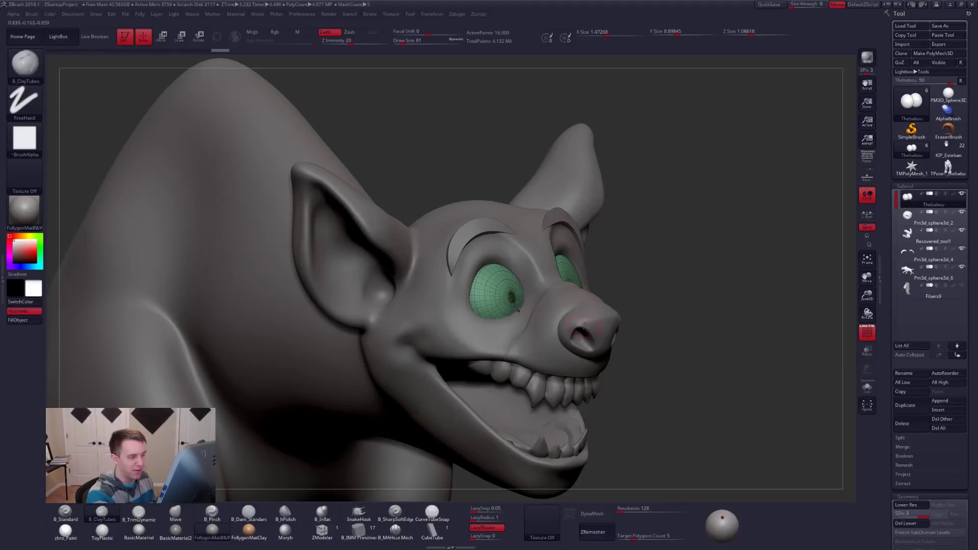
{"action": "key", "text": "alt+Tab"}
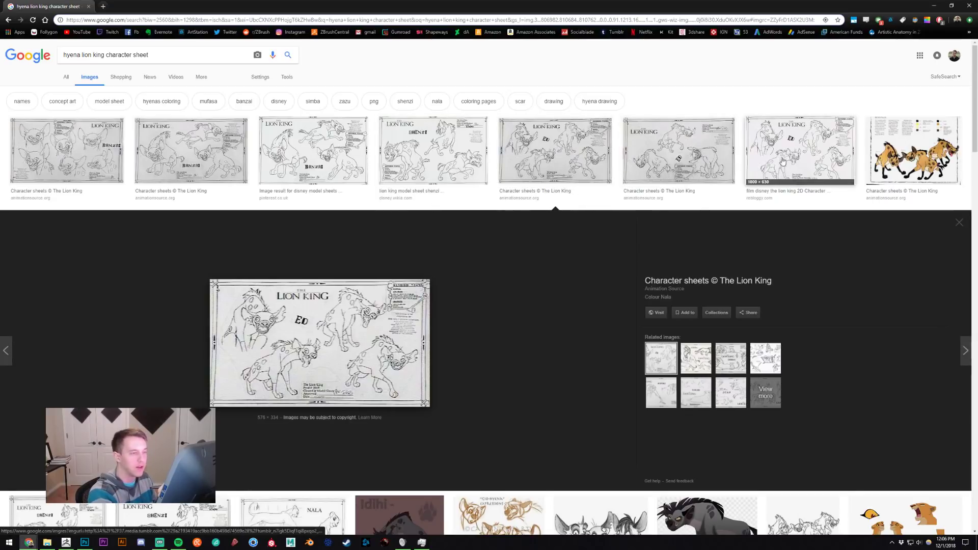
{"action": "left_click", "coordinate": [703, 170]}
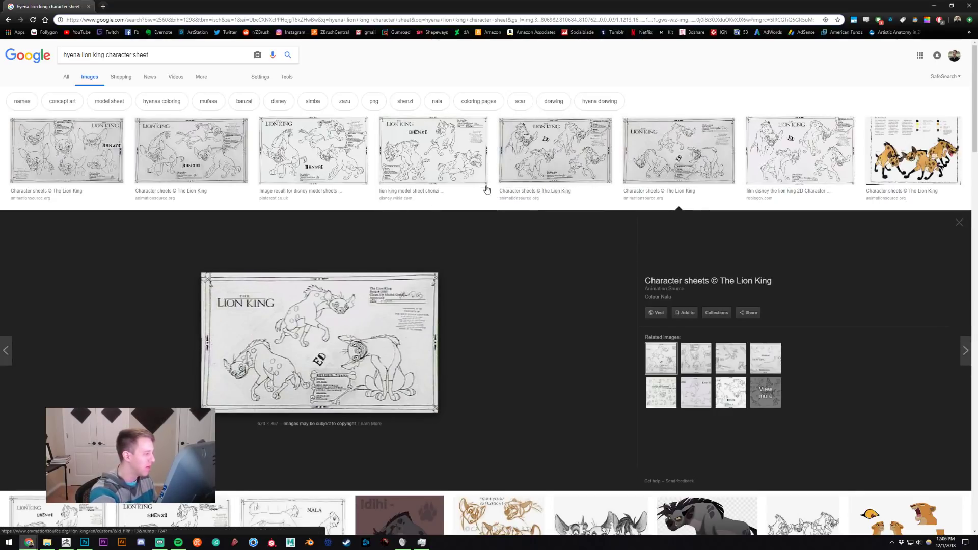
Switch between the browser and ZBrush to compare the hyena with the Banzai and Ed model sheets
{"action": "left_click", "coordinate": [317, 168]}
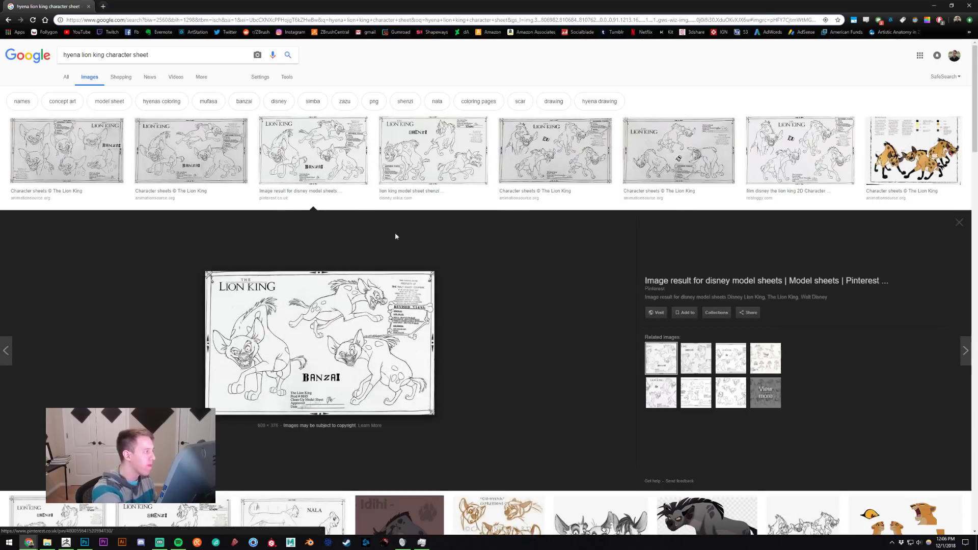
{"action": "key", "text": "alt+Tab"}
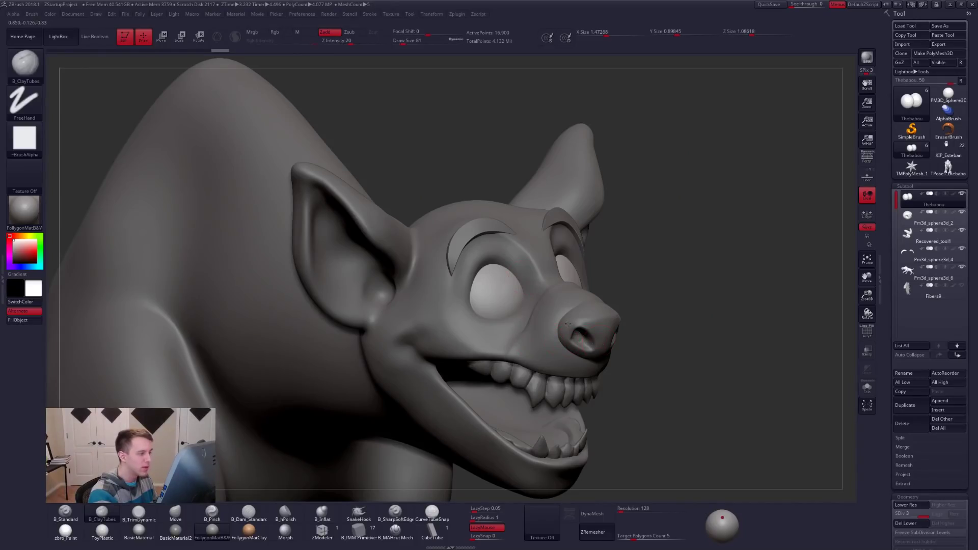
{"action": "key", "text": "alt+Tab"}
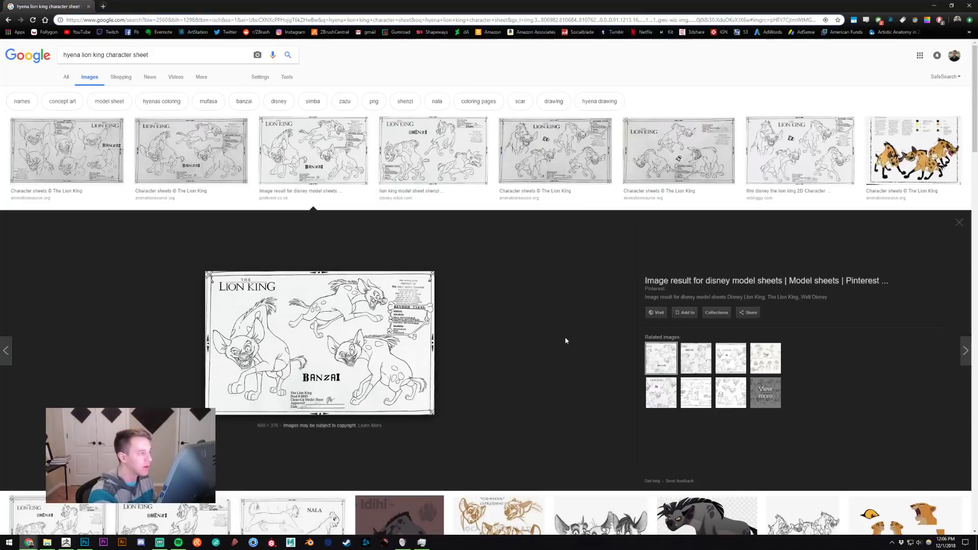
{"action": "left_click", "coordinate": [458, 164]}
{"action": "left_click", "coordinate": [515, 152]}
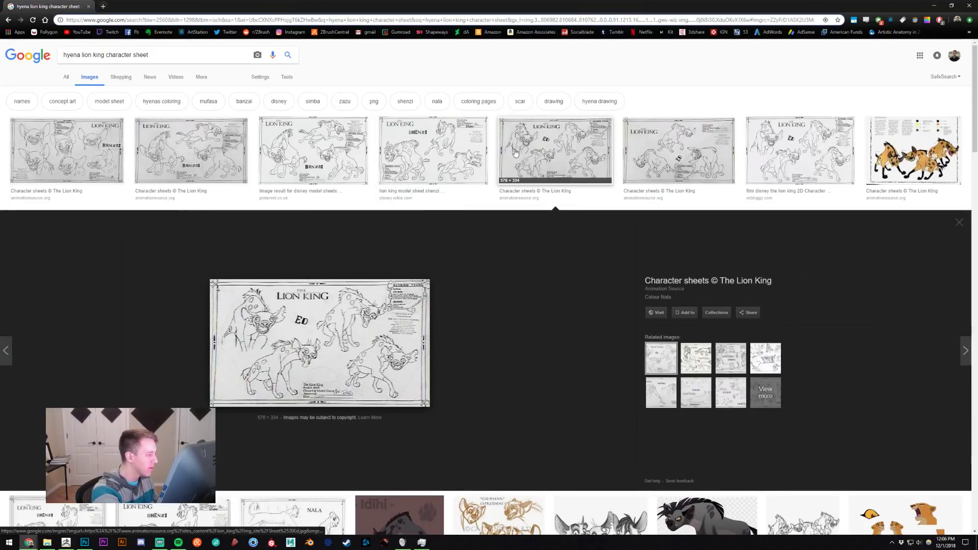
{"action": "key", "text": "alt+Tab"}
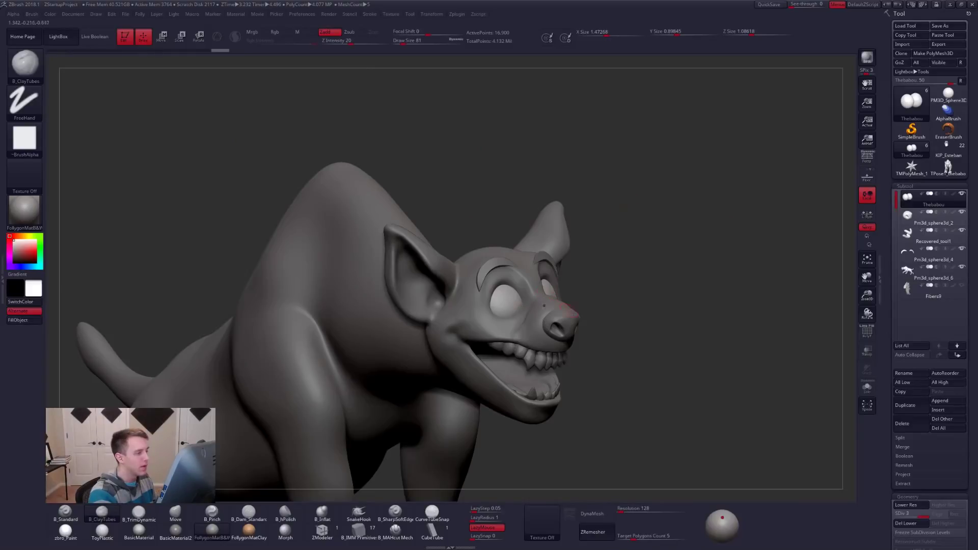
Select the body subtool, set the draw size to 203 and add clay to the cheek below the ear with the ClayTubes brush
{"action": "left_click_drag", "start_coordinate": [647, 316], "coordinate": [323, 305]}
{"action": "left_click", "coordinate": [582, 321], "text": "alt"}
{"action": "key", "text": "space"}
{"action": "left_click_drag", "start_coordinate": [616, 266], "coordinate": [627, 265]}
{"action": "mouse_move", "coordinate": [633, 276]}
{"action": "right_mouse_down"}
{"action": "mouse_move", "coordinate": [618, 334]}
{"action": "mouse_move", "coordinate": [627, 254]}
{"action": "mouse_move", "coordinate": [626, 300]}
{"action": "right_mouse_up"}
{"action": "key", "text": "space"}
{"action": "left_click_drag", "start_coordinate": [625, 294], "coordinate": [634, 294]}
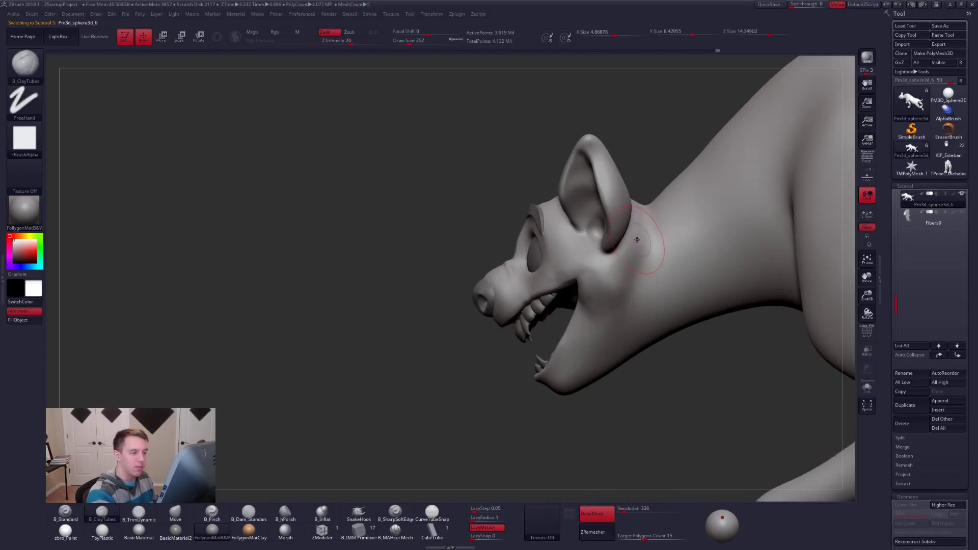
{"action": "mouse_move", "coordinate": [622, 302]}
{"action": "right_mouse_down"}
{"action": "mouse_move", "coordinate": [643, 295]}
{"action": "mouse_move", "coordinate": [624, 305]}
{"action": "mouse_move", "coordinate": [635, 309]}
{"action": "mouse_move", "coordinate": [626, 396]}
{"action": "mouse_move", "coordinate": [631, 296]}
{"action": "right_mouse_up"}
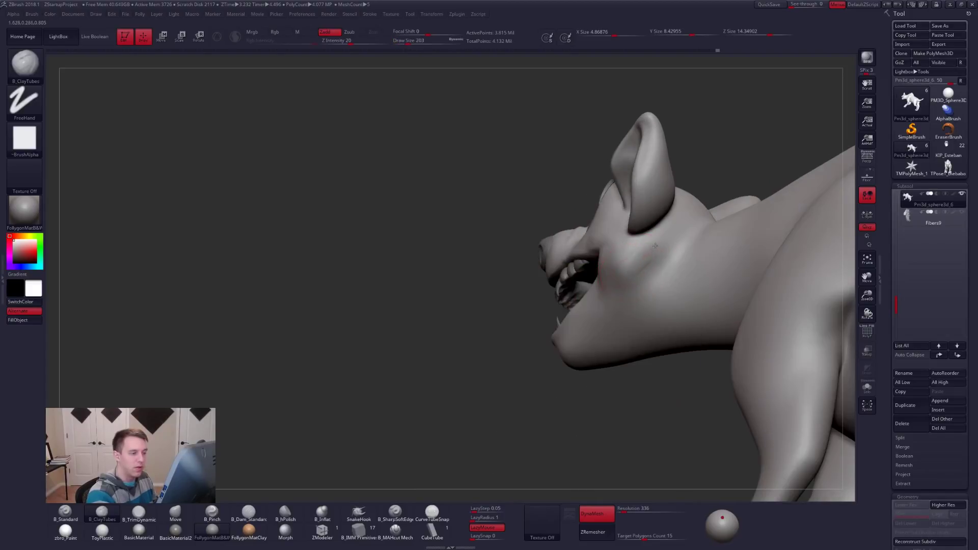
{"action": "mouse_move", "coordinate": [665, 246]}
{"action": "left_mouse_down"}
{"action": "mouse_move", "coordinate": [633, 277]}
{"action": "mouse_move", "coordinate": [647, 260]}
{"action": "left_mouse_up"}
Flatten the cheek and the area behind the jaw with the TrimDynamic brush and smooth them into the neck
{"action": "key", "text": "3"}
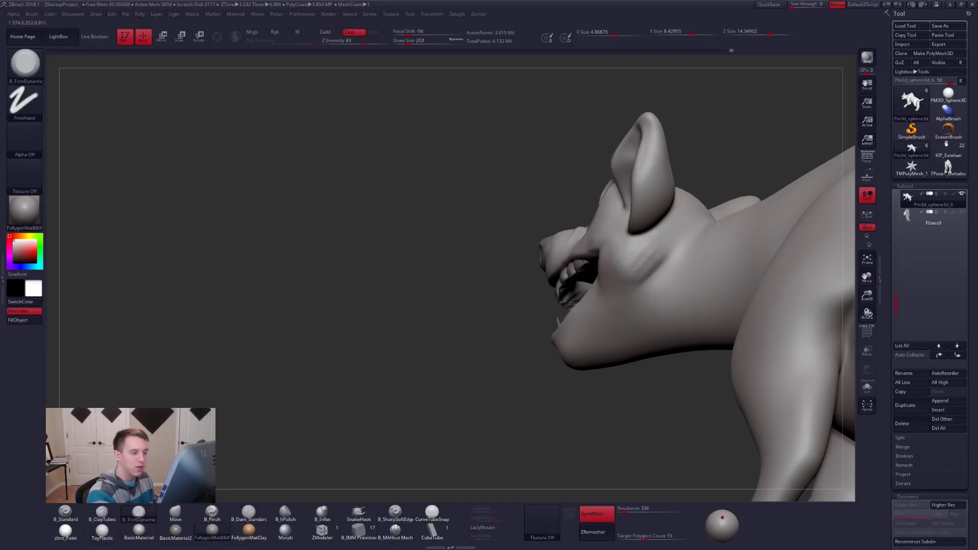
{"action": "left_click_drag", "start_coordinate": [631, 275], "coordinate": [659, 242]}
{"action": "left_click_drag", "start_coordinate": [633, 279], "coordinate": [660, 263]}
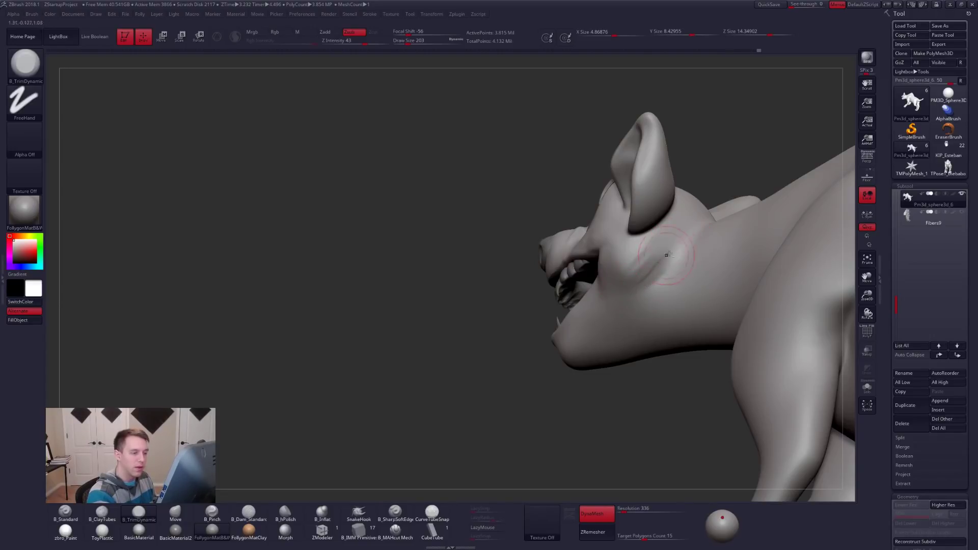
{"action": "key", "text": "shift"}
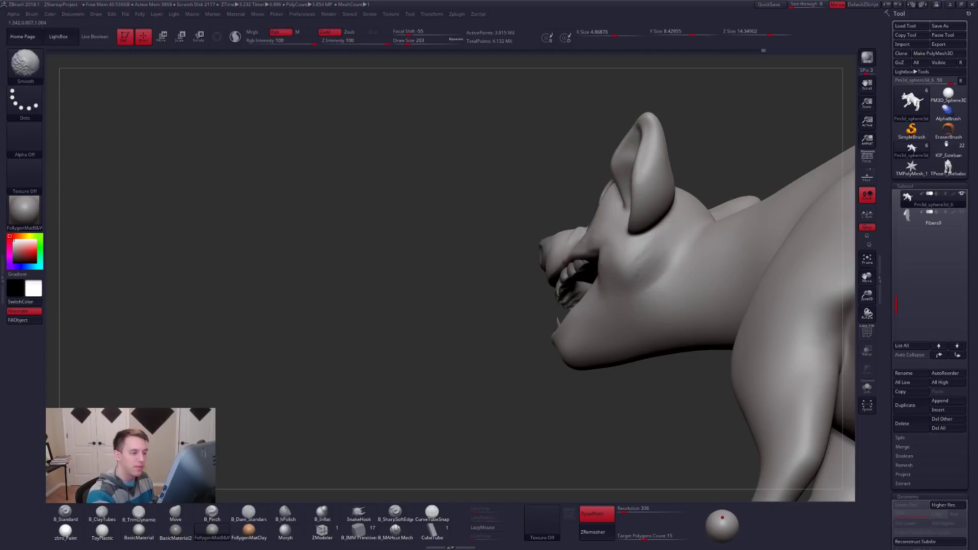
{"action": "mouse_move", "coordinate": [656, 276]}
{"action": "right_mouse_down"}
{"action": "mouse_move", "coordinate": [638, 240]}
{"action": "mouse_move", "coordinate": [606, 298]}
{"action": "mouse_move", "coordinate": [660, 280]}
{"action": "right_mouse_up"}
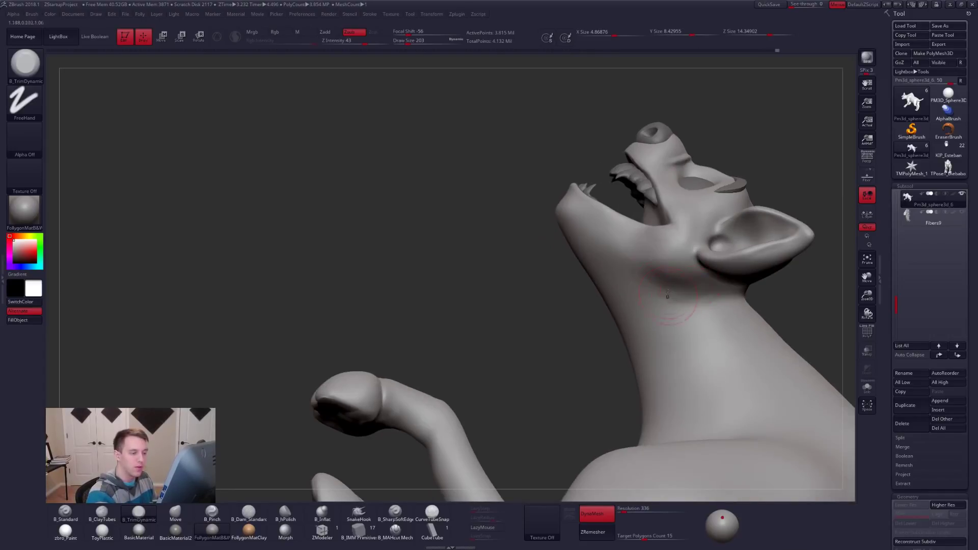
{"action": "key", "text": "shift"}
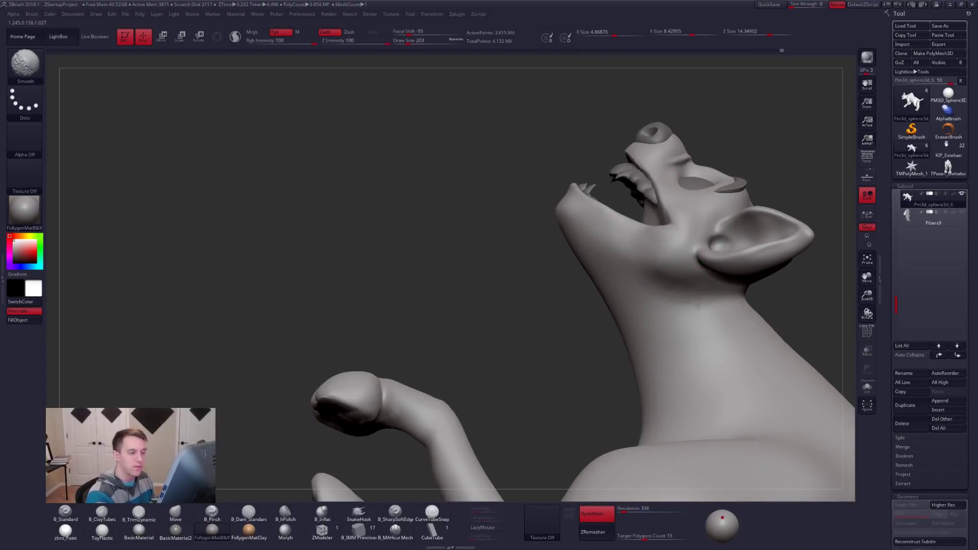
Refine the front shoulder where the foreleg meets the chest using an enlarged ClayTubes brush and smooth the transition
{"action": "mouse_move", "coordinate": [631, 267]}
{"action": "right_mouse_down"}
{"action": "mouse_move", "coordinate": [705, 286]}
{"action": "mouse_move", "coordinate": [671, 309]}
{"action": "mouse_move", "coordinate": [723, 357]}
{"action": "mouse_move", "coordinate": [742, 393]}
{"action": "mouse_move", "coordinate": [702, 404]}
{"action": "right_mouse_up"}
{"action": "right_click_drag", "start_coordinate": [517, 286], "coordinate": [495, 278], "text": "ctrl"}
{"action": "key", "text": "space"}
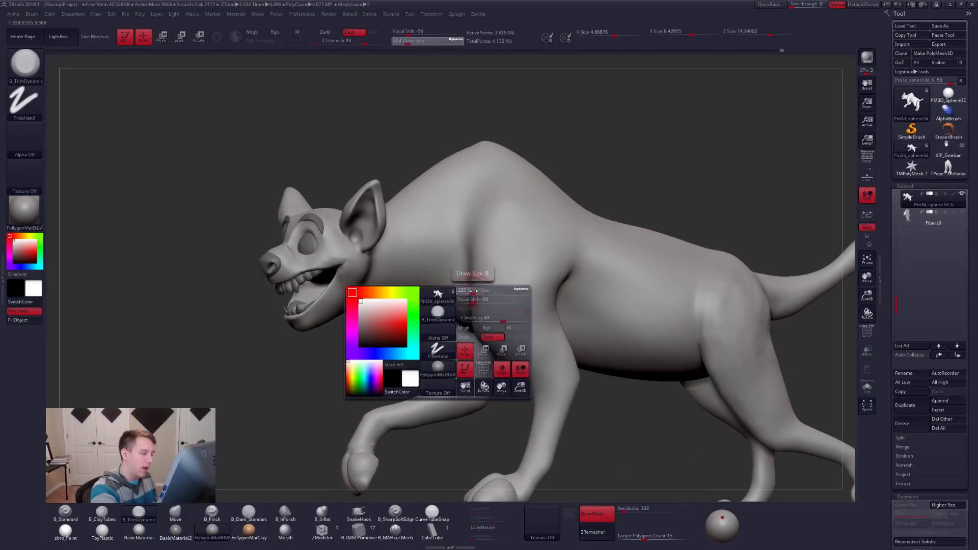
{"action": "left_click_drag", "start_coordinate": [474, 277], "coordinate": [479, 277]}
{"action": "right_click_drag", "start_coordinate": [485, 295], "coordinate": [467, 299]}
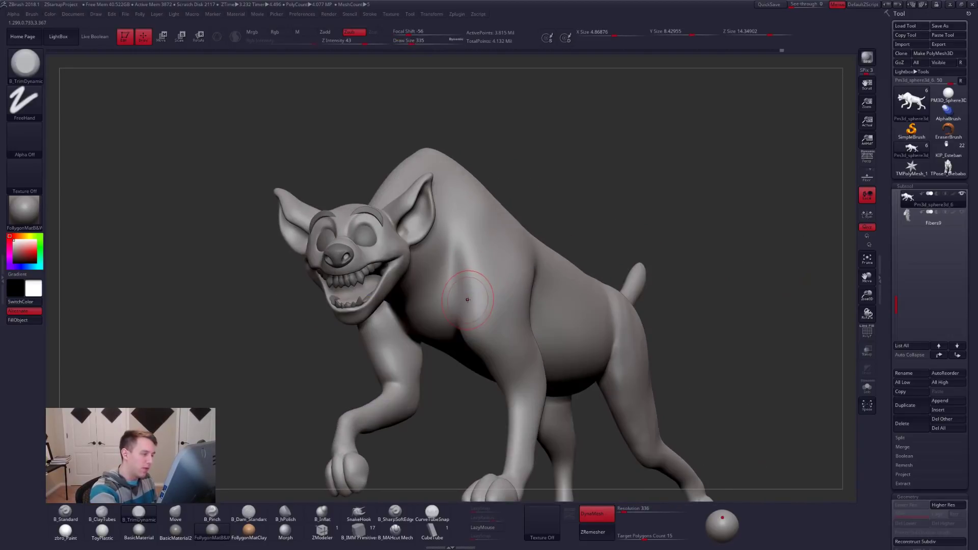
{"action": "key", "text": "2"}
{"action": "key", "text": "space"}
{"action": "mouse_move", "coordinate": [474, 314]}
{"action": "right_mouse_down"}
{"action": "mouse_move", "coordinate": [460, 300]}
{"action": "mouse_move", "coordinate": [750, 389]}
{"action": "mouse_move", "coordinate": [613, 360]}
{"action": "right_mouse_up"}
{"action": "mouse_move", "coordinate": [489, 302]}
{"action": "left_mouse_down"}
{"action": "mouse_move", "coordinate": [493, 311]}
{"action": "mouse_move", "coordinate": [480, 292]}
{"action": "mouse_move", "coordinate": [484, 275]}
{"action": "mouse_move", "coordinate": [490, 306]}
{"action": "left_mouse_up"}
{"action": "key", "text": "s"}
{"action": "mouse_move", "coordinate": [493, 299]}
{"action": "right_mouse_down"}
{"action": "mouse_move", "coordinate": [542, 292]}
{"action": "mouse_move", "coordinate": [491, 315]}
{"action": "mouse_move", "coordinate": [490, 331]}
{"action": "right_mouse_up"}
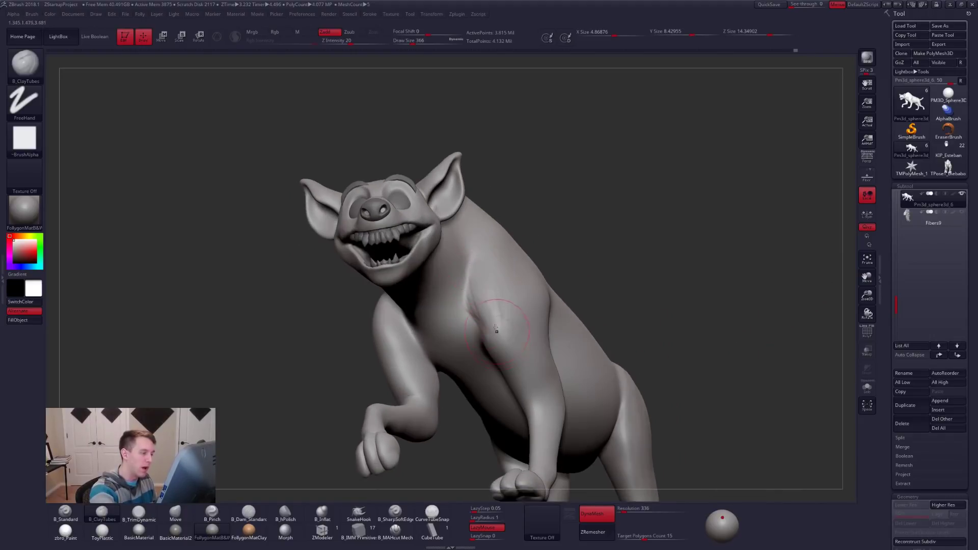
{"action": "key", "text": "shift"}
Define the creases where the forelegs meet the chest with the SharpSoftEdge brush and reselect the ClayTubes brush
{"action": "mouse_move", "coordinate": [485, 308]}
{"action": "right_mouse_down"}
{"action": "mouse_move", "coordinate": [393, 336]}
{"action": "mouse_move", "coordinate": [499, 333]}
{"action": "mouse_move", "coordinate": [496, 287]}
{"action": "right_mouse_up"}
{"action": "left_click", "coordinate": [395, 512]}
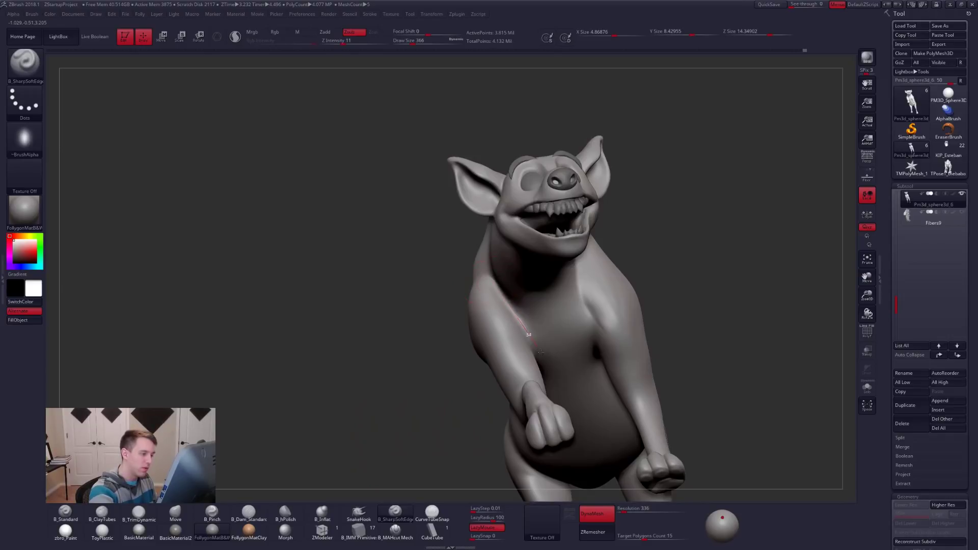
{"action": "mouse_move", "coordinate": [532, 338]}
{"action": "right_mouse_down"}
{"action": "mouse_move", "coordinate": [561, 328]}
{"action": "mouse_move", "coordinate": [545, 341]}
{"action": "right_mouse_up"}
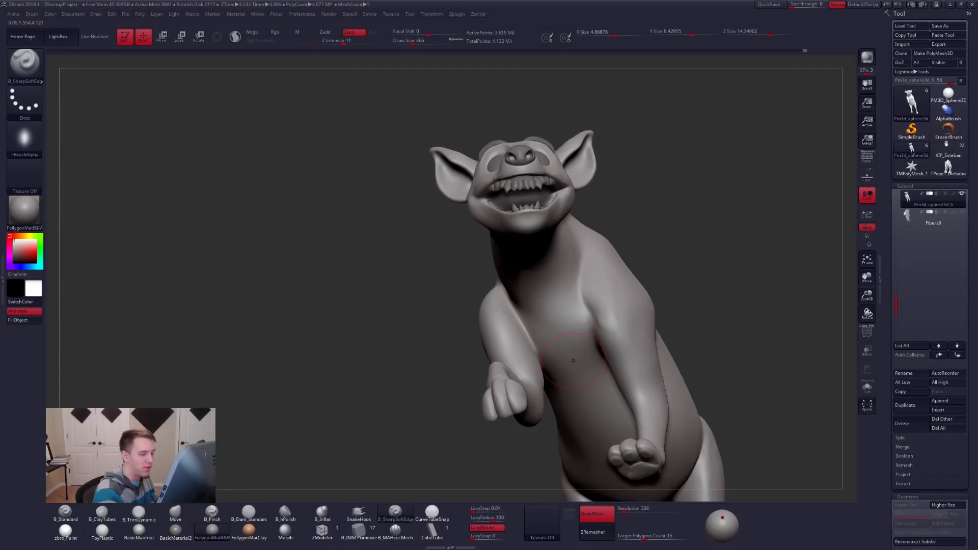
{"action": "key", "text": "b"}
{"action": "key", "text": "c"}
{"action": "key", "text": "t"}
{"action": "key", "text": "space"}
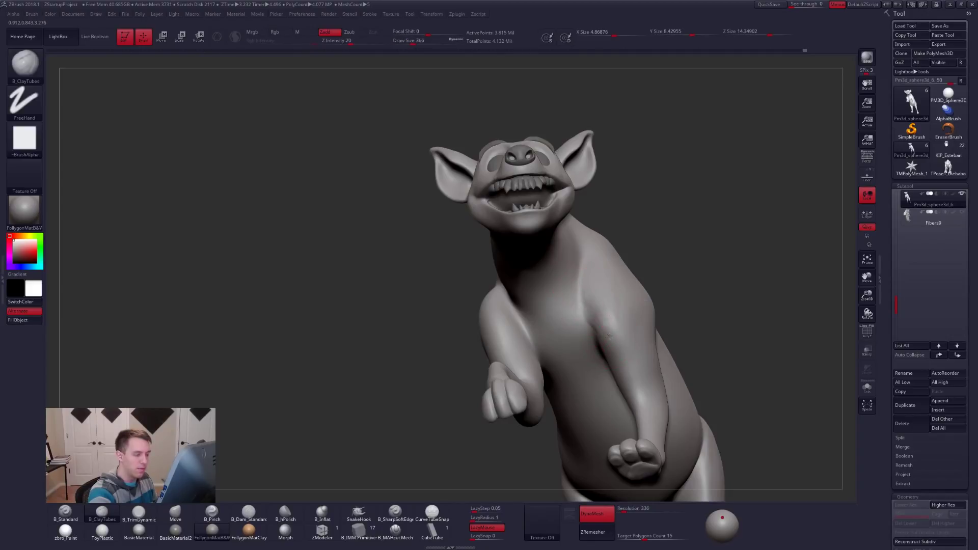
Duplicate the body subtool and start ZRemesher on the original with DynaMesh off and Target Polygons Count set to 5
{"action": "mouse_move", "coordinate": [588, 269]}
{"action": "right_mouse_down"}
{"action": "mouse_move", "coordinate": [813, 424]}
{"action": "mouse_move", "coordinate": [686, 371]}
{"action": "right_mouse_up"}
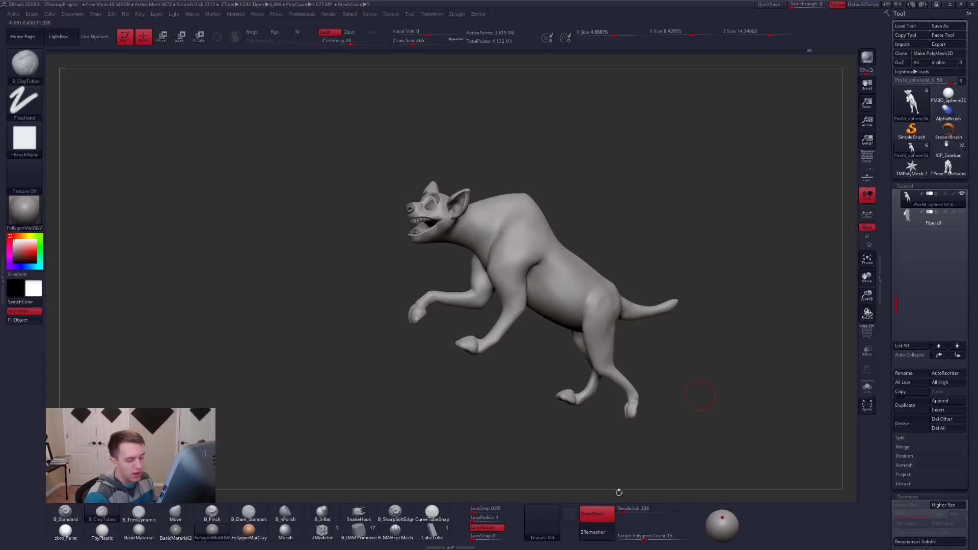
{"action": "left_click", "coordinate": [599, 514]}
{"action": "left_click", "coordinate": [643, 536]}
{"action": "type", "text": "5"}
{"action": "key", "text": "Tab"}
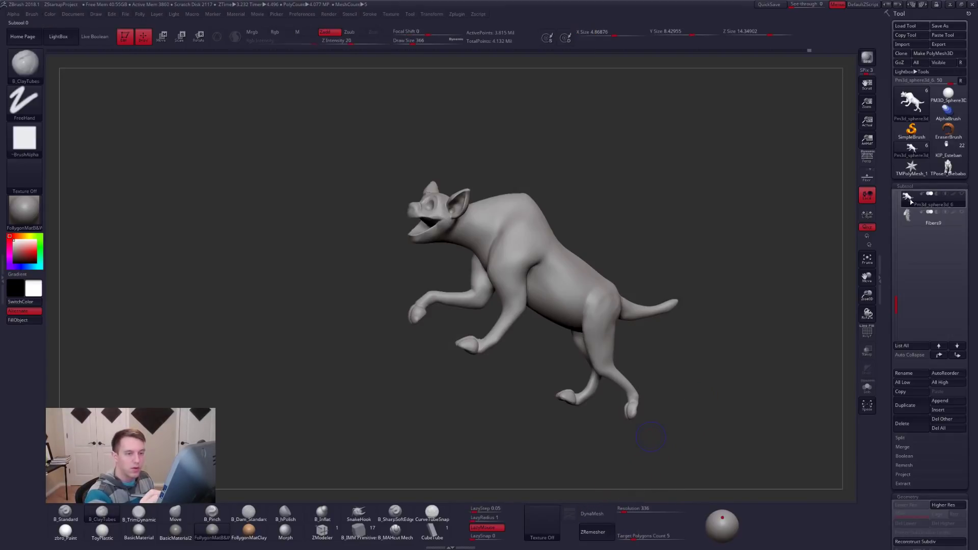
{"action": "left_click", "coordinate": [905, 405]}
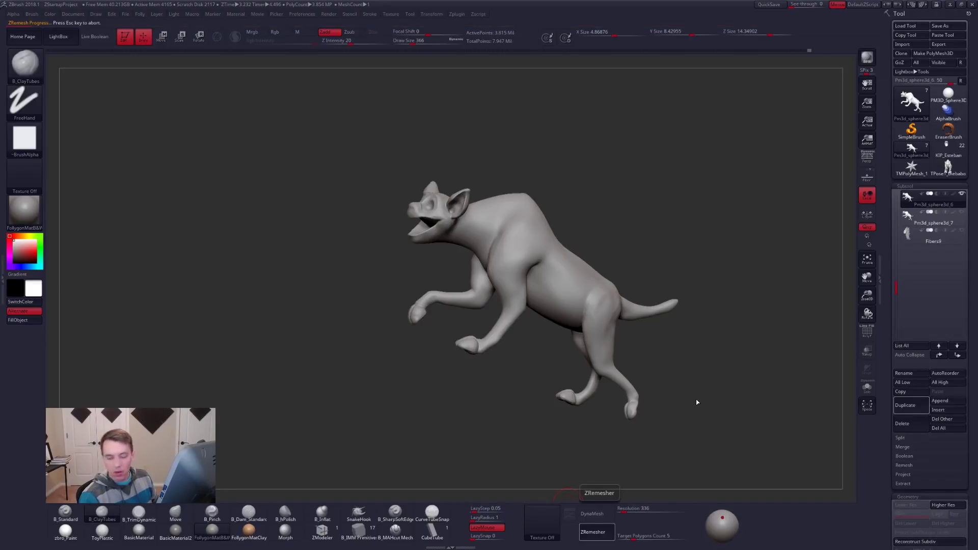
Switch between the browser and ZBrush to compare the body with the Banzai model sheet while ZRemesher runs
{"action": "key", "text": "alt+Tab"}
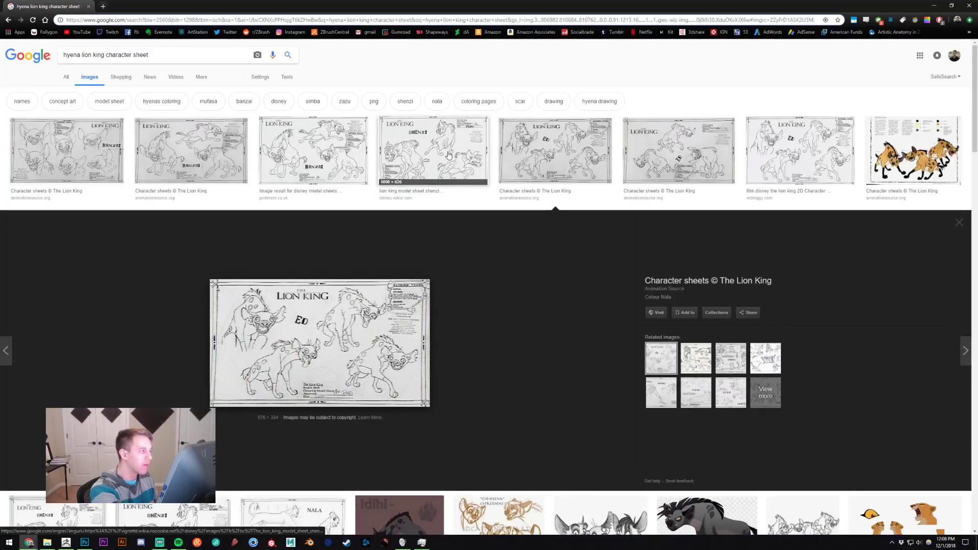
{"action": "left_click", "coordinate": [342, 153]}
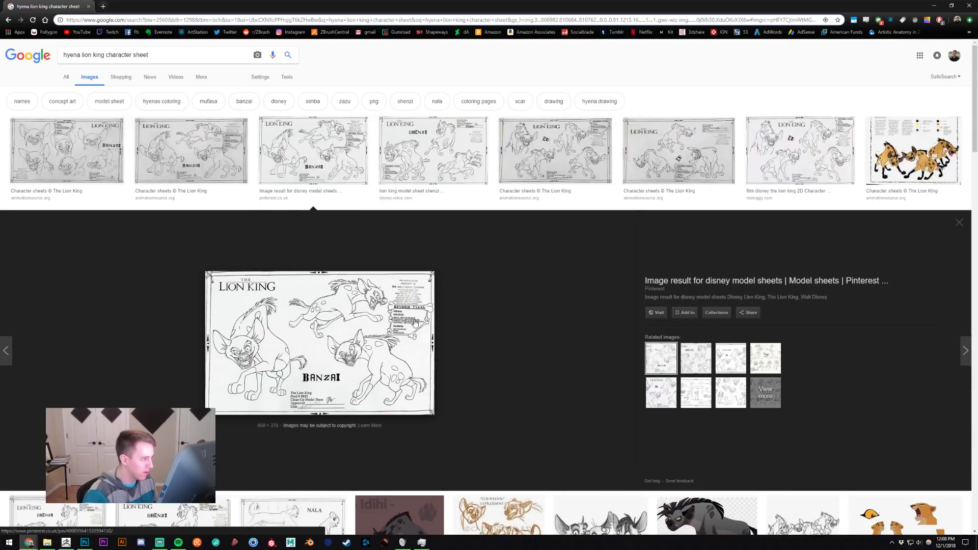
{"action": "key", "text": "alt+Tab"}
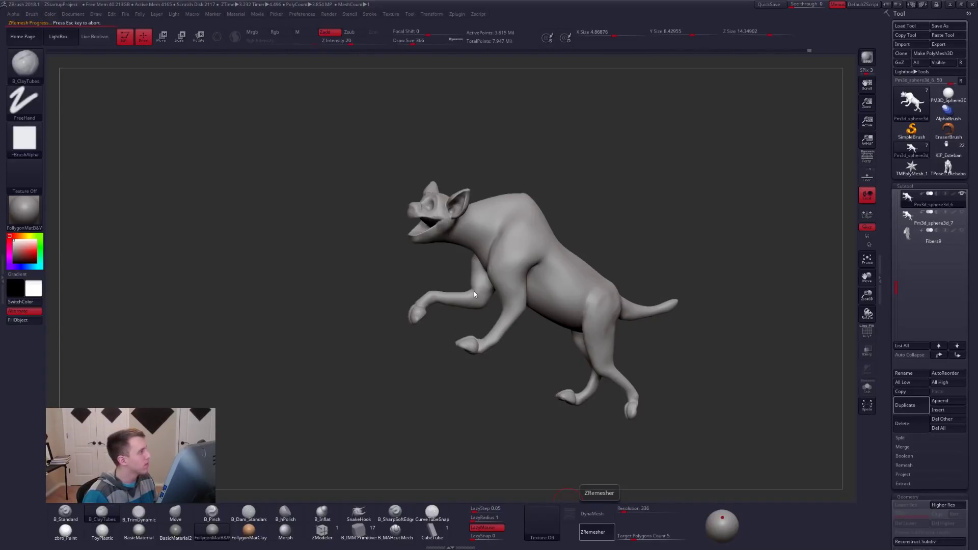
{"action": "key", "text": "alt+Tab"}
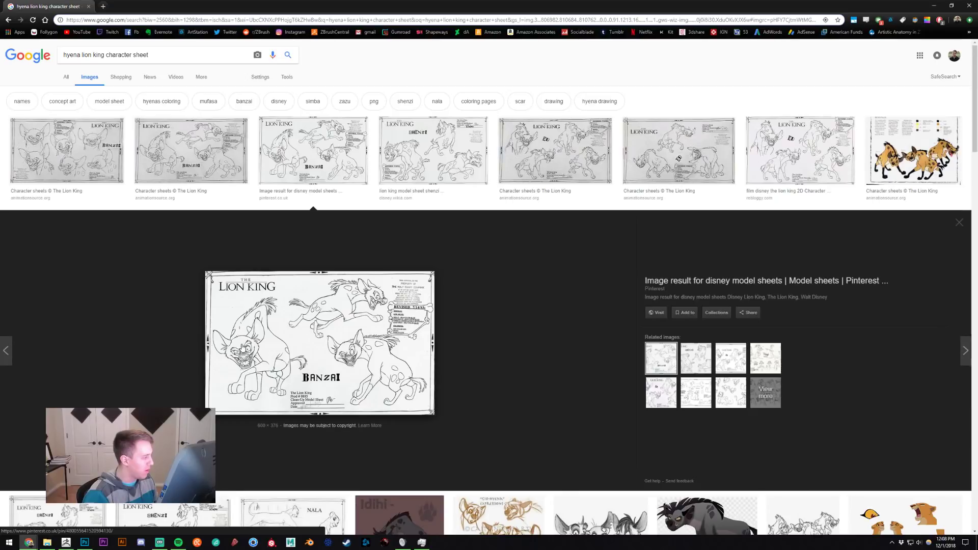
{"action": "key", "text": "alt+Tab"}
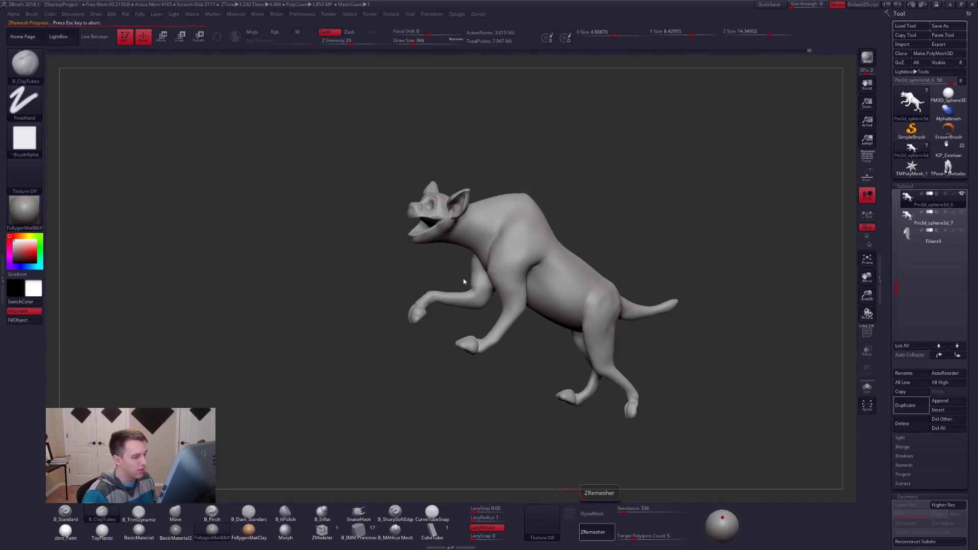
Abort the running ZRemesher, check the body's wireframe with PolyFrame and run ZRemesher again
{"action": "key", "text": "Escape"}
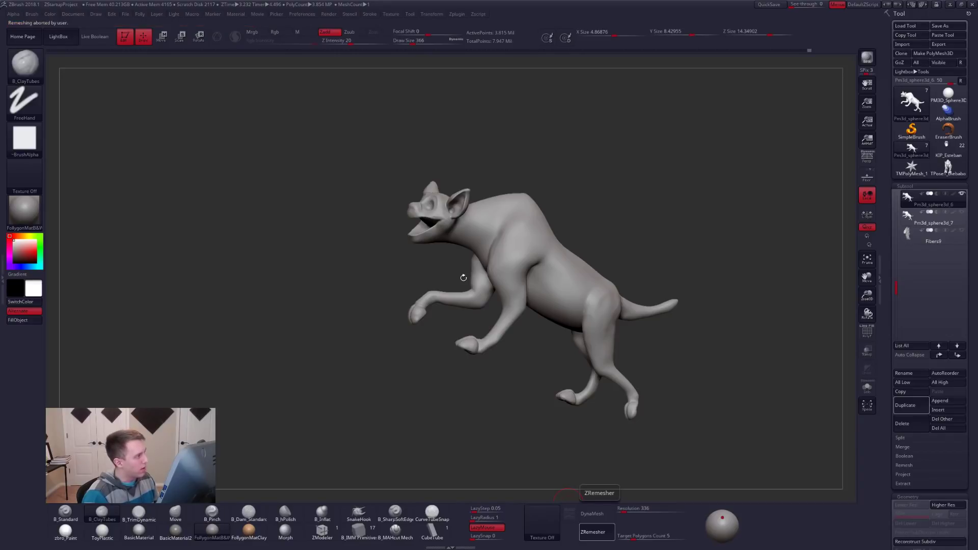
{"action": "key", "text": "shift+f"}
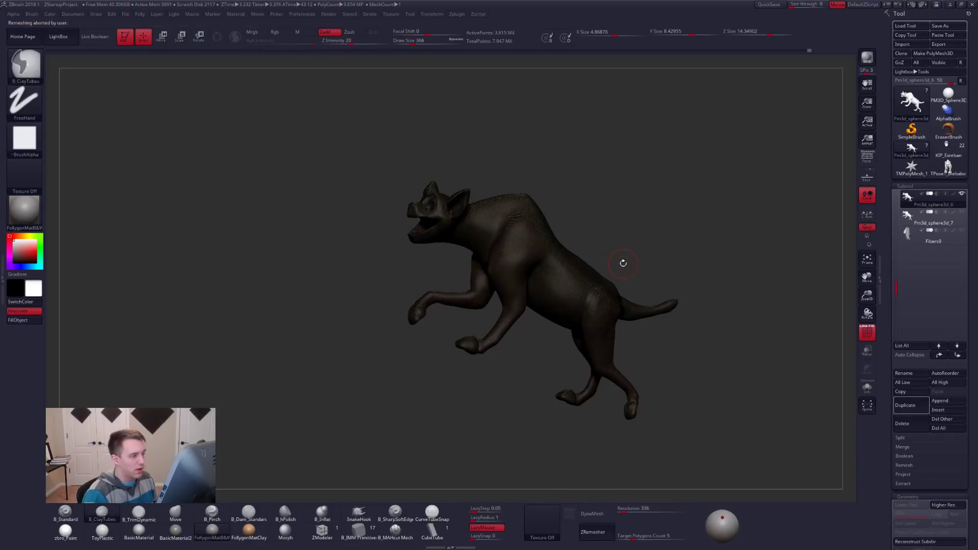
{"action": "key", "text": "shift+f"}
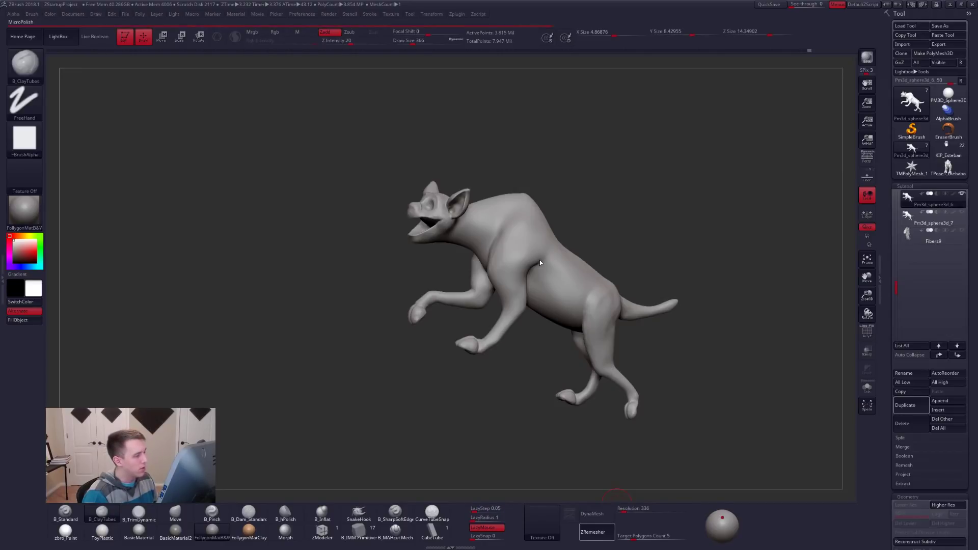
Study the Banzai model sheet and the coloured three-hyena character sheet in the browser during the remesh
{"action": "key", "text": "alt+Tab"}
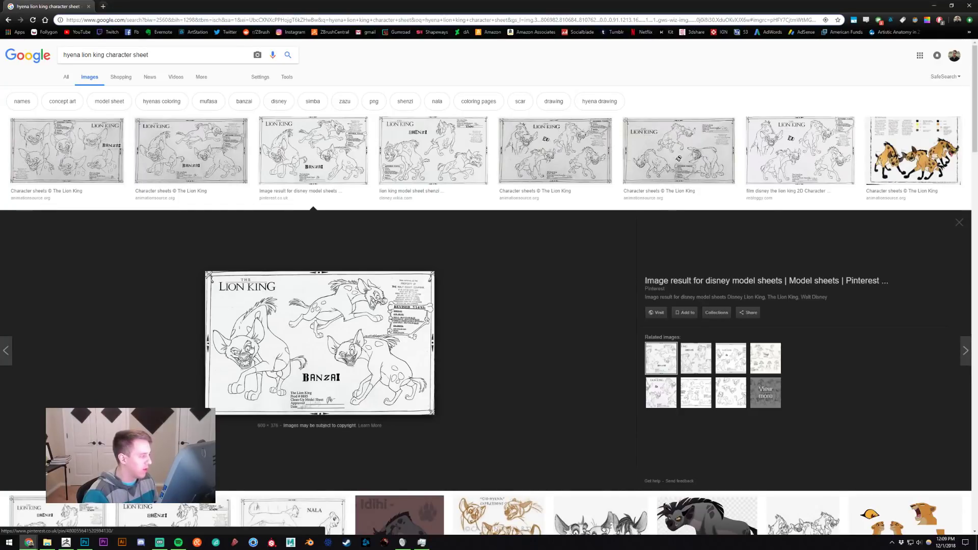
{"action": "key", "text": "alt+Tab"}
{"action": "key", "text": "alt+Tab"}
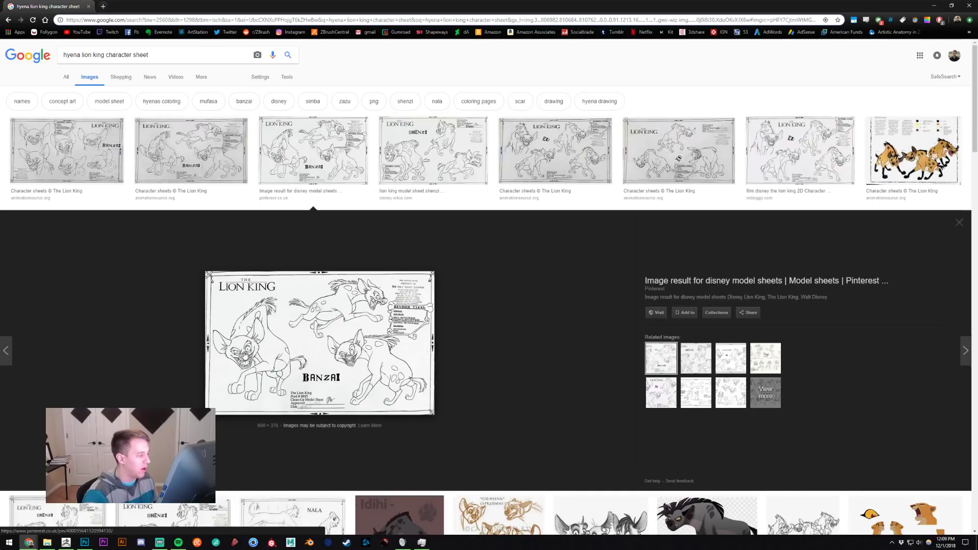
{"action": "key", "text": "alt+Tab"}
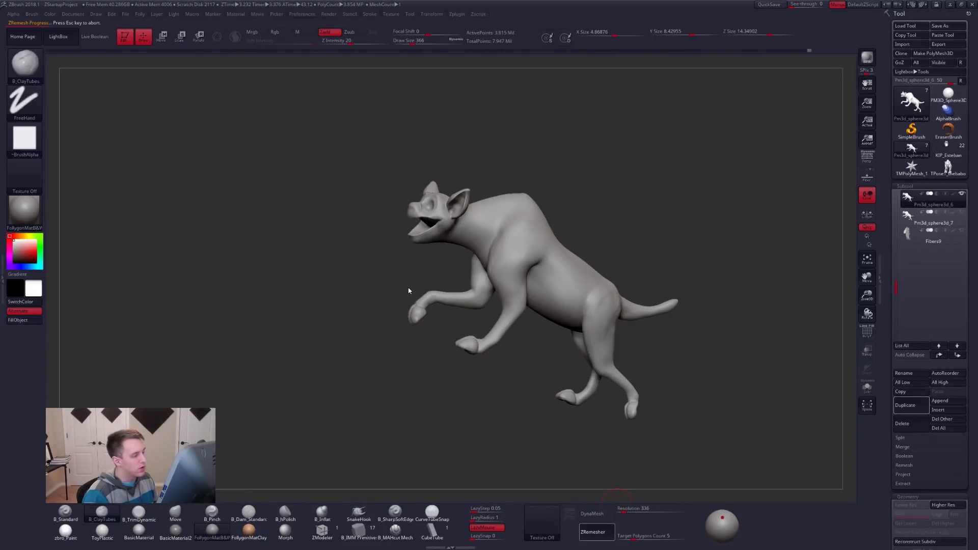
{"action": "key", "text": "alt+Tab"}
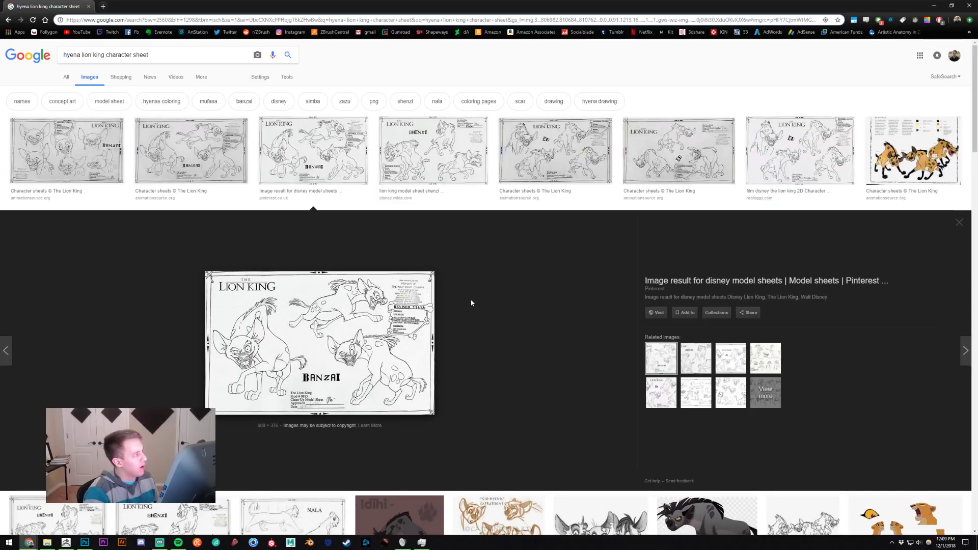
{"action": "left_click", "coordinate": [912, 164]}
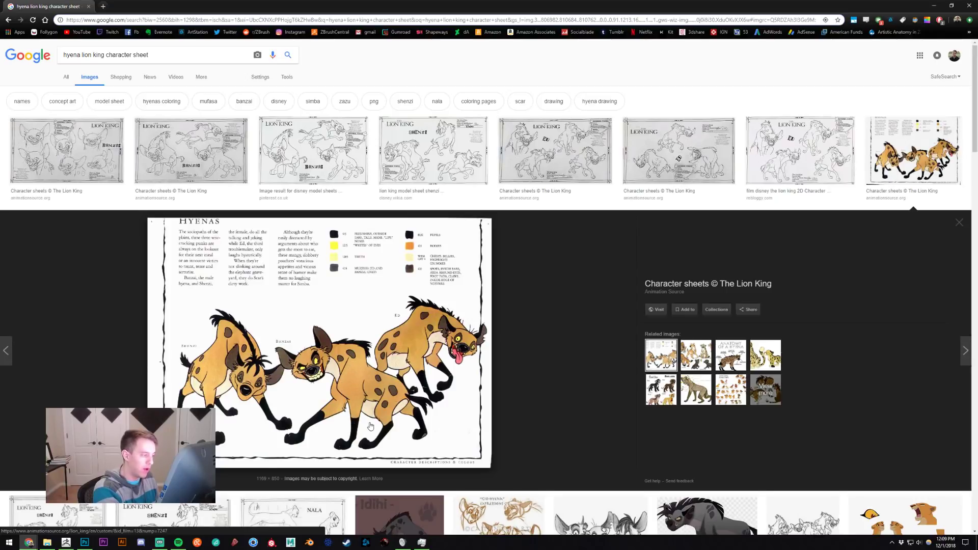
Switch back to ZBrush and inspect the remeshed low-poly body from the side
{"action": "key", "text": "alt+Tab"}
{"action": "left_click_drag", "start_coordinate": [417, 366], "coordinate": [496, 351]}
{"action": "left_click_drag", "start_coordinate": [387, 311], "coordinate": [498, 311], "text": "alt"}
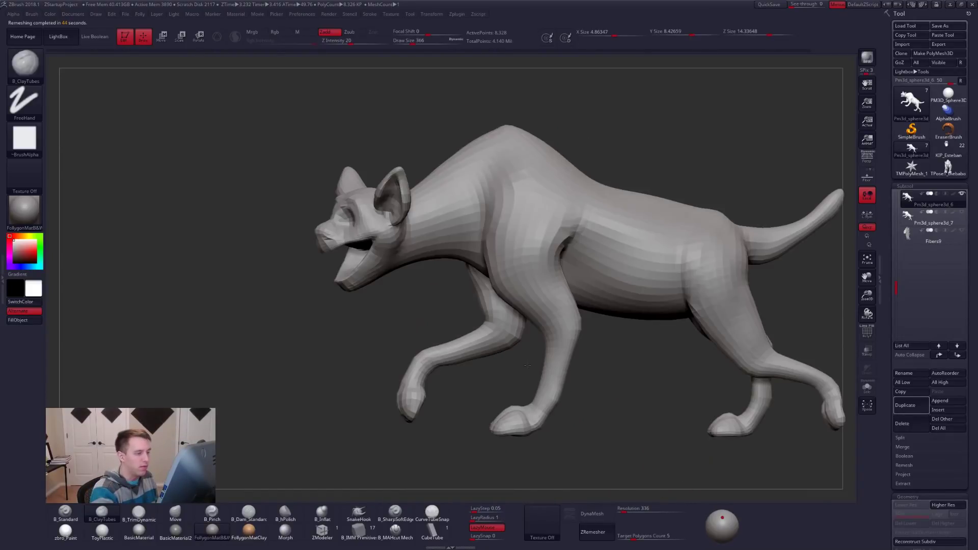
Switch to the Move brush and set its draw size to 519 for adjusting the low-poly body
{"action": "key", "text": "space"}
{"action": "left_click_drag", "start_coordinate": [529, 311], "coordinate": [549, 312]}
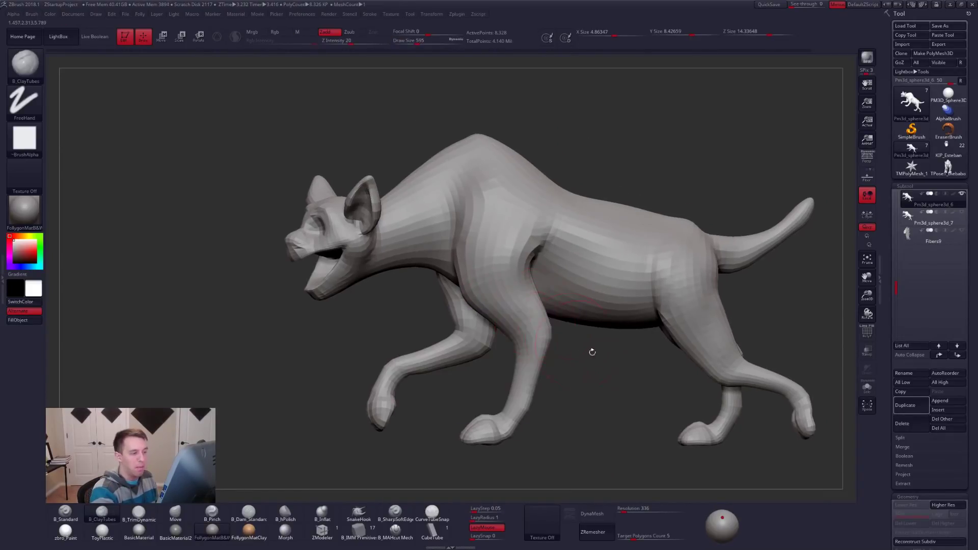
{"action": "key", "text": "space"}
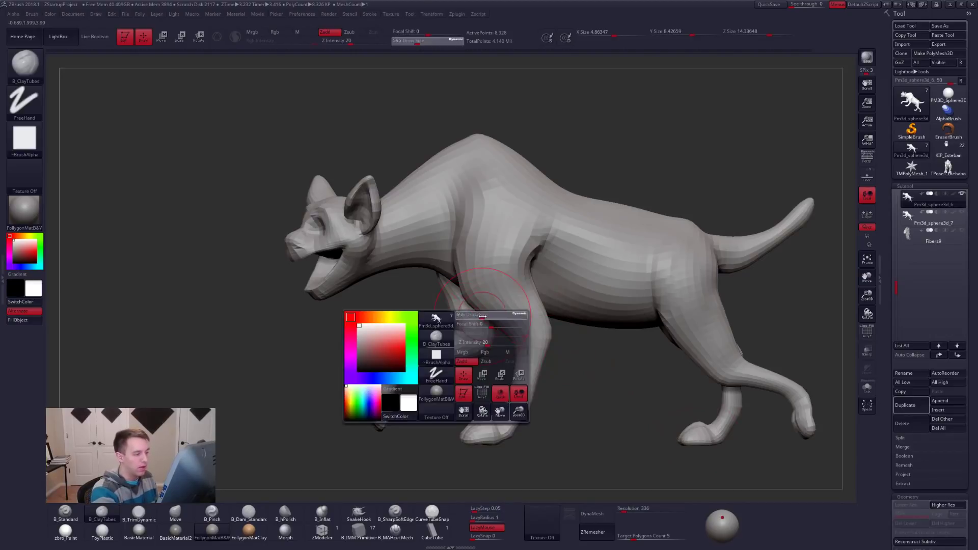
{"action": "key", "text": "b"}
{"action": "key", "text": "m"}
{"action": "key", "text": "v"}
{"action": "key", "text": "space"}
{"action": "left_click_drag", "start_coordinate": [490, 291], "coordinate": [483, 292]}
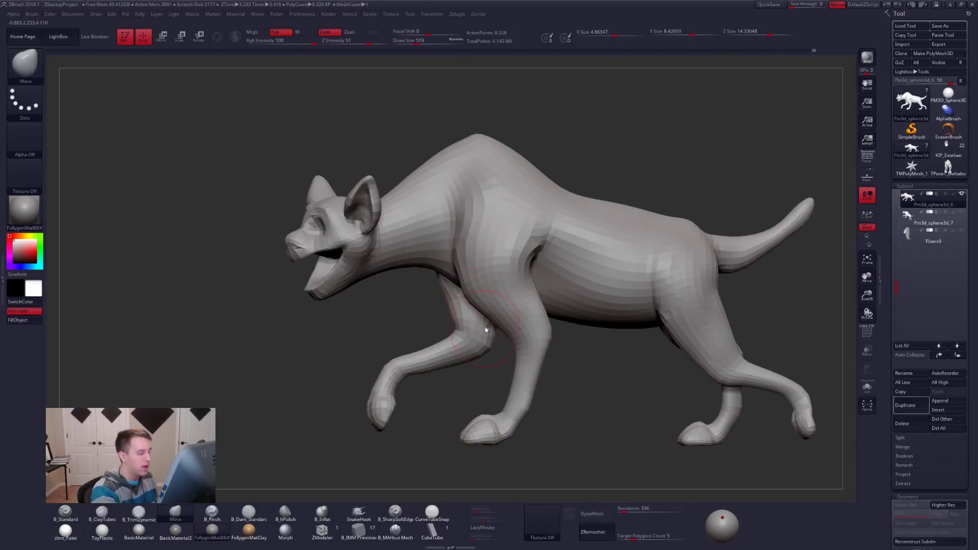
Compare the body with the coloured three-hyena sheet in the browser and reduce the ZBrush Move brush's draw size to 430
{"action": "key", "text": "alt+Tab"}
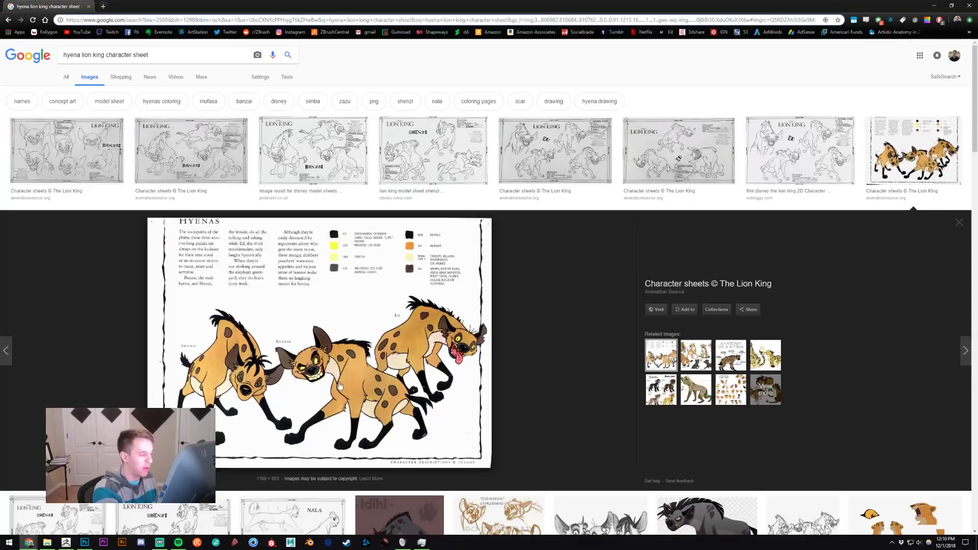
{"action": "key", "text": "alt+Tab"}
{"action": "key", "text": "space"}
{"action": "left_click_drag", "start_coordinate": [464, 282], "coordinate": [456, 282]}
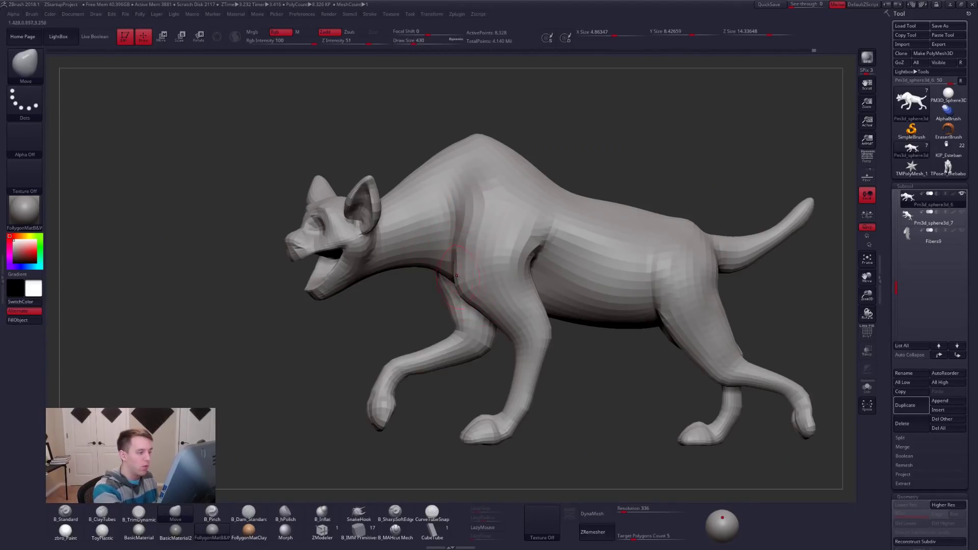
{"action": "key", "text": "alt+Tab"}
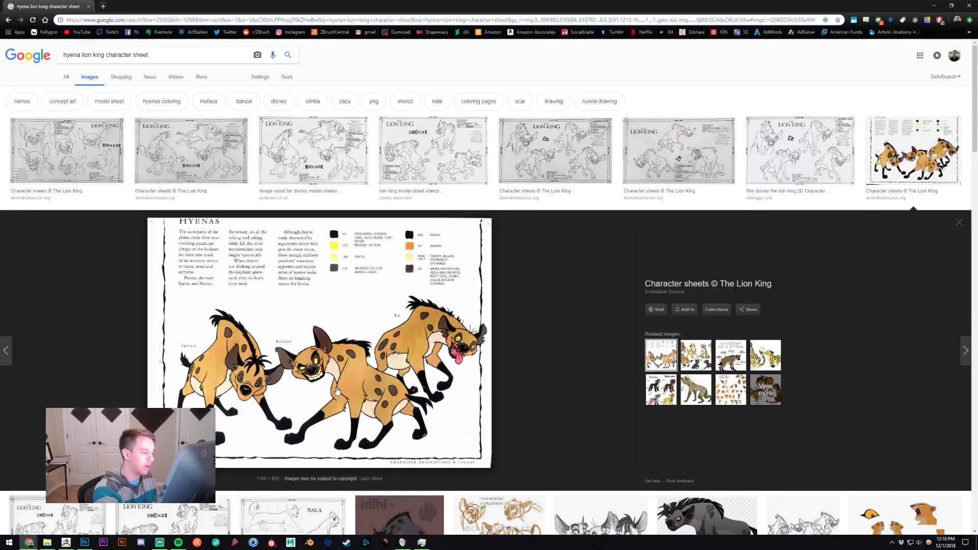
{"action": "key", "text": "alt+Tab"}
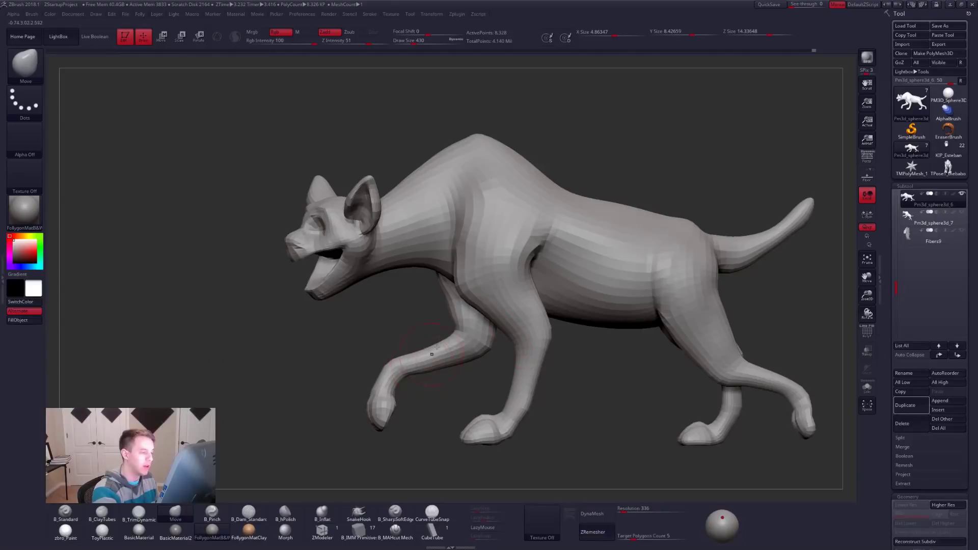
Subdivide the remeshed body to level 2 and smooth the surface around the front shoulder
{"action": "key", "text": "d"}
{"action": "right_click_drag", "start_coordinate": [486, 281], "coordinate": [463, 264]}
{"action": "key", "text": "2"}
{"action": "key", "text": "shift"}
{"action": "left_click_drag", "start_coordinate": [469, 244], "coordinate": [458, 260], "text": "shift"}
{"action": "mouse_move", "coordinate": [458, 259]}
{"action": "right_mouse_down"}
{"action": "mouse_move", "coordinate": [592, 283]}
{"action": "mouse_move", "coordinate": [507, 281]}
{"action": "mouse_move", "coordinate": [541, 309]}
{"action": "mouse_move", "coordinate": [481, 251]}
{"action": "right_mouse_up"}
Check the subdivided body's wireframe with PolyFrame and smooth the back just in front of the hips
{"action": "key", "text": "shift"}
{"action": "key", "text": "shift"}
{"action": "key", "text": "shift+f"}
{"action": "key", "text": "shift+f"}
{"action": "key", "text": "shift"}
{"action": "right_click_drag", "start_coordinate": [508, 220], "coordinate": [532, 216]}
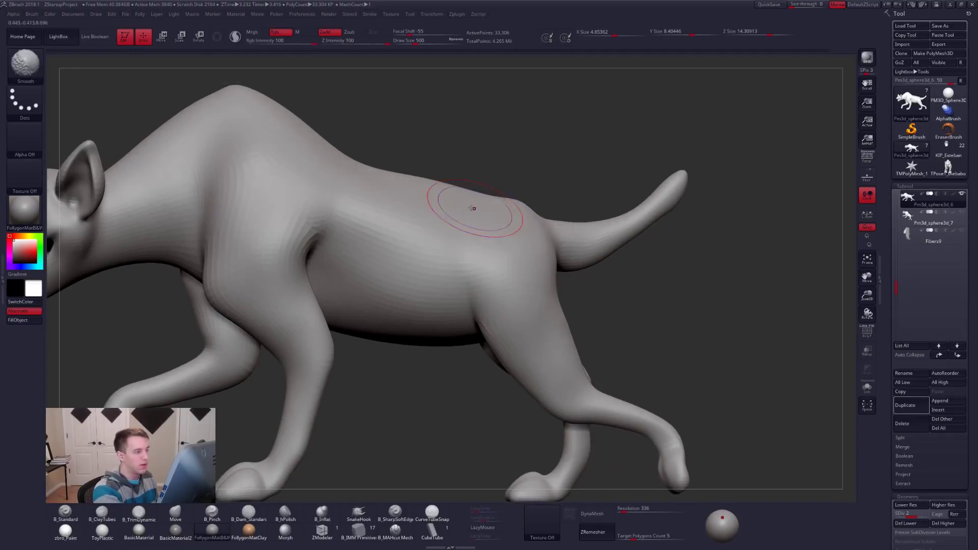
{"action": "left_click_drag", "start_coordinate": [407, 187], "coordinate": [496, 207], "text": "shift"}
Compare the back and hips with the coloured hyena sheet in the browser, returning to ZBrush with the Move brush active
{"action": "key", "text": "alt+Tab"}
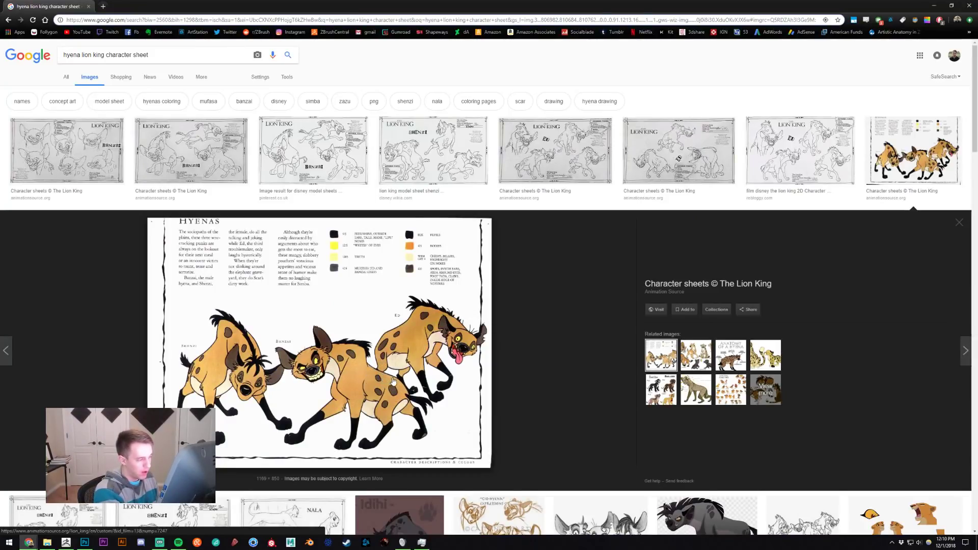
{"action": "key", "text": "alt+Tab"}
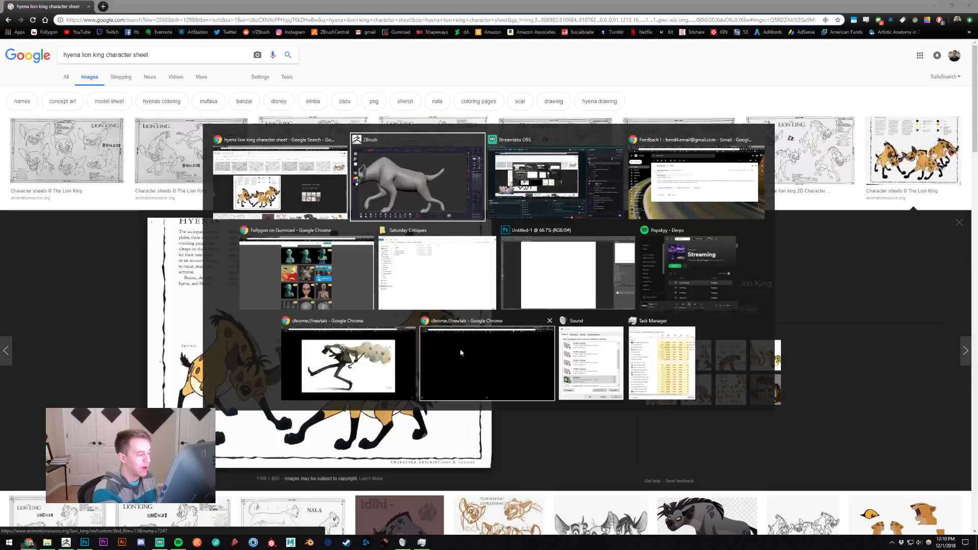
{"action": "key", "text": "b"}
{"action": "key", "text": "m"}
{"action": "key", "text": "v"}
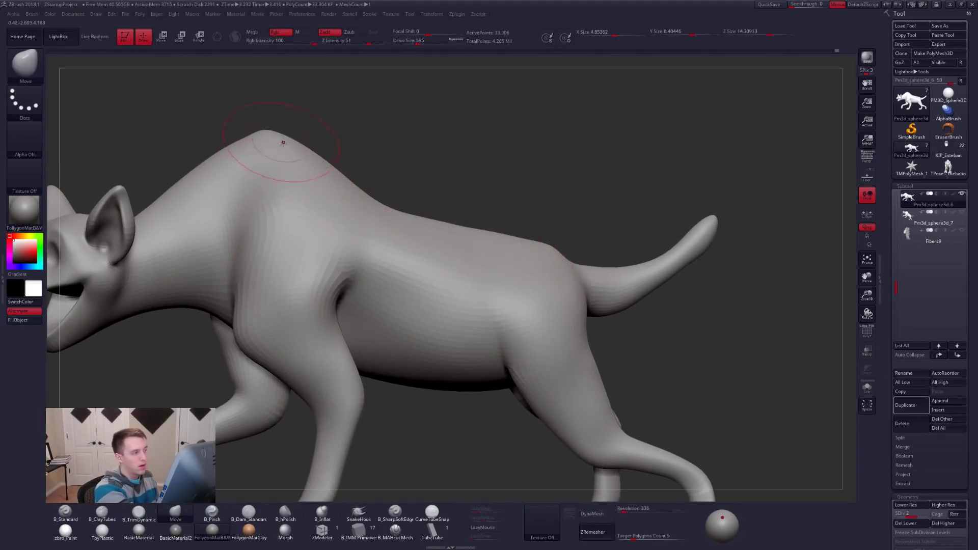
{"action": "key", "text": "w"}
{"action": "left_click_drag", "start_coordinate": [527, 239], "coordinate": [547, 143]}
{"action": "key", "text": "q"}
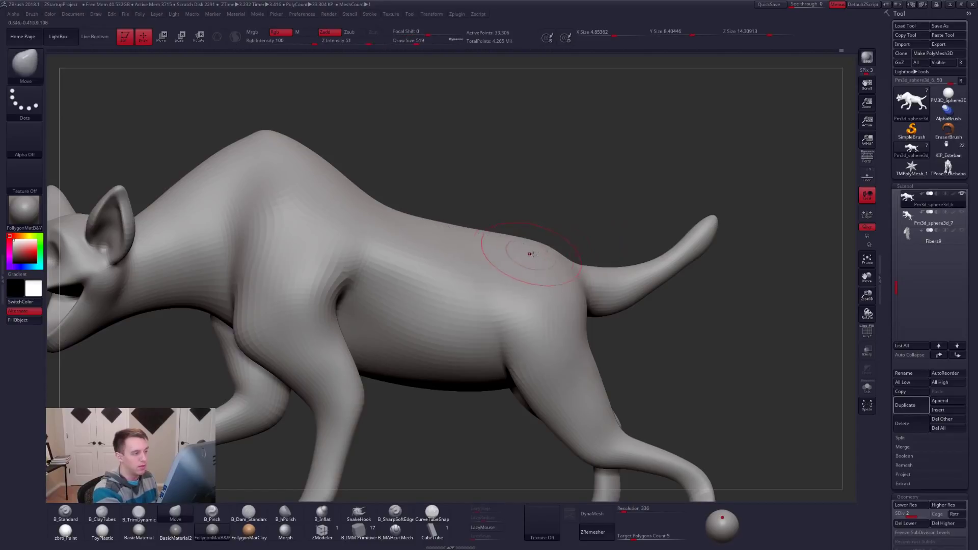
Drop the body to its lowest subdivision level and mask everything except the tail with a lasso mask
{"action": "right_click_drag", "start_coordinate": [598, 279], "coordinate": [546, 278], "text": "alt"}
{"action": "key", "text": "shift+d"}
{"action": "mouse_move", "coordinate": [519, 253]}
{"action": "left_mouse_down", "text": "ctrl"}
{"action": "mouse_move", "coordinate": [652, 326]}
{"action": "mouse_move", "coordinate": [524, 163]}
{"action": "left_mouse_up", "text": "ctrl"}
{"action": "left_click", "coordinate": [638, 258], "text": "ctrl"}
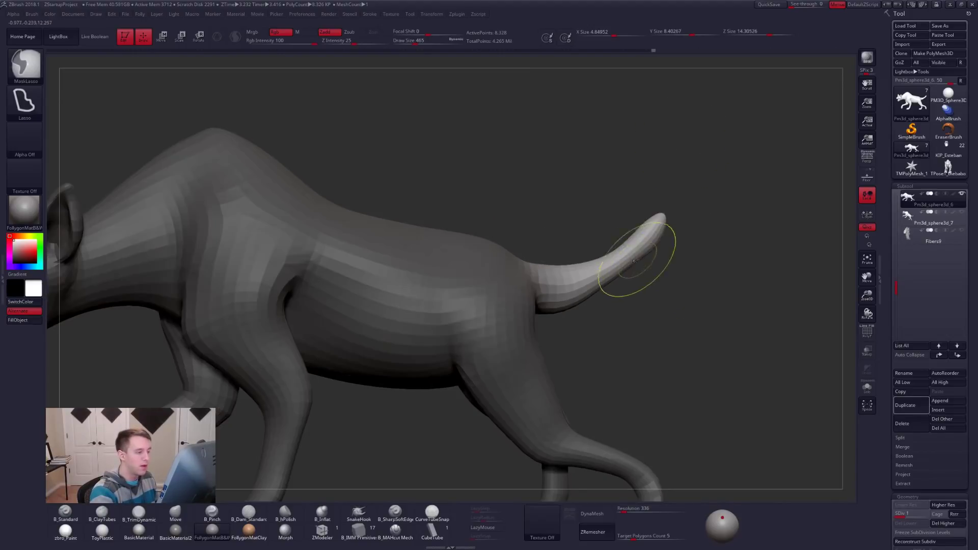
Adjust the unmasked tail's placement at the rump with the transform tool and clear the mask
{"action": "key", "text": "w"}
{"action": "left_click_drag", "start_coordinate": [518, 259], "coordinate": [579, 374]}
{"action": "left_click_drag", "start_coordinate": [548, 316], "coordinate": [549, 319]}
{"action": "key", "text": "q"}
{"action": "left_click_drag", "start_coordinate": [619, 316], "coordinate": [632, 305], "text": "ctrl"}
Reshape the rump and back with the Move brush, comparing the change through undo and redo and checking the wireframe
{"action": "key", "text": "f"}
{"action": "mouse_move", "coordinate": [574, 310]}
{"action": "left_mouse_down"}
{"action": "mouse_move", "coordinate": [518, 303]}
{"action": "mouse_move", "coordinate": [491, 229]}
{"action": "left_mouse_up"}
{"action": "key", "text": "space"}
{"action": "left_click_drag", "start_coordinate": [462, 270], "coordinate": [465, 269]}
{"action": "left_click_drag", "start_coordinate": [540, 285], "coordinate": [527, 259]}
{"action": "key", "text": "space"}
{"action": "left_click_drag", "start_coordinate": [430, 262], "coordinate": [437, 272]}
{"action": "key", "text": "ctrl+z"}
{"action": "key", "text": "ctrl+shift+z"}
{"action": "key", "text": "shift+f"}
{"action": "mouse_move", "coordinate": [437, 272]}
{"action": "right_mouse_down"}
{"action": "mouse_move", "coordinate": [402, 277]}
{"action": "mouse_move", "coordinate": [382, 254]}
{"action": "mouse_move", "coordinate": [401, 240]}
{"action": "right_mouse_up"}
{"action": "key", "text": "shift+f"}
Select the ClayTubes brush and raise the body back to subdivision level 2
{"action": "key", "text": "b"}
{"action": "key", "text": "m"}
{"action": "key", "text": "v"}
{"action": "mouse_move", "coordinate": [394, 276]}
{"action": "right_mouse_down"}
{"action": "mouse_move", "coordinate": [538, 365]}
{"action": "mouse_move", "coordinate": [596, 349]}
{"action": "mouse_move", "coordinate": [566, 339]}
{"action": "mouse_move", "coordinate": [579, 337]}
{"action": "mouse_move", "coordinate": [548, 343]}
{"action": "mouse_move", "coordinate": [571, 277]}
{"action": "mouse_move", "coordinate": [569, 318]}
{"action": "mouse_move", "coordinate": [509, 306]}
{"action": "right_mouse_up"}
{"action": "key", "text": "b"}
{"action": "key", "text": "c"}
{"action": "key", "text": "t"}
{"action": "key", "text": "ctrl+d"}
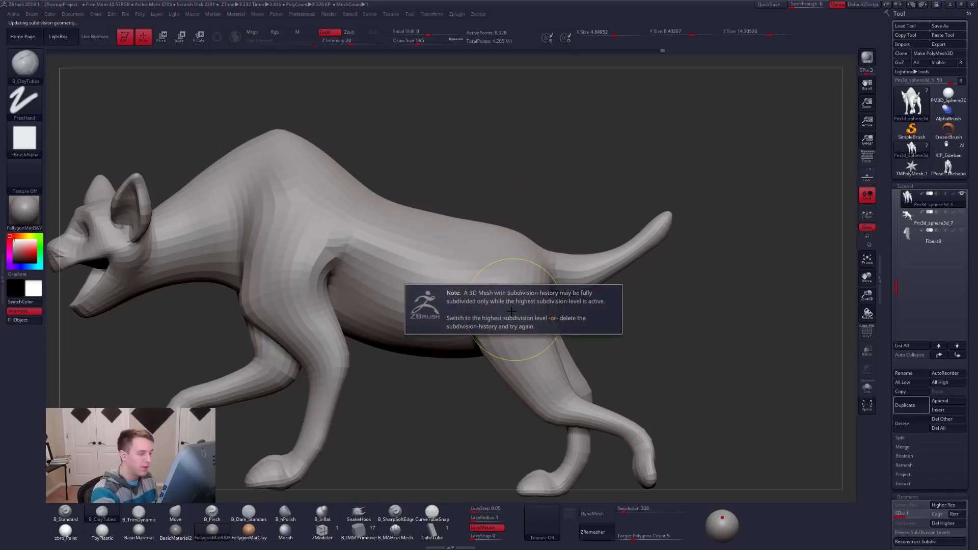
{"action": "key", "text": "d"}
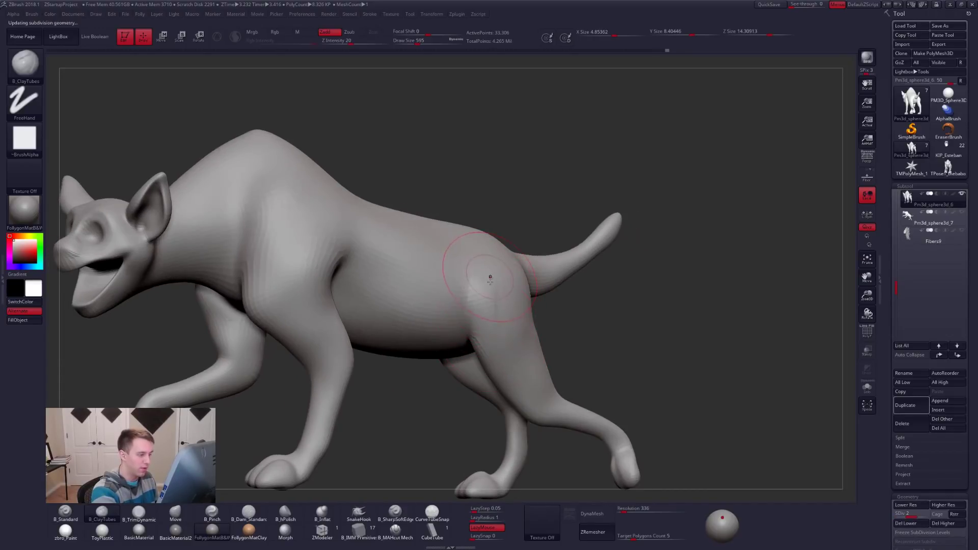
Switch to the Move brush, enlarge it and smooth the lower thigh of the near hind leg
{"action": "right_click_drag", "start_coordinate": [490, 277], "coordinate": [515, 335]}
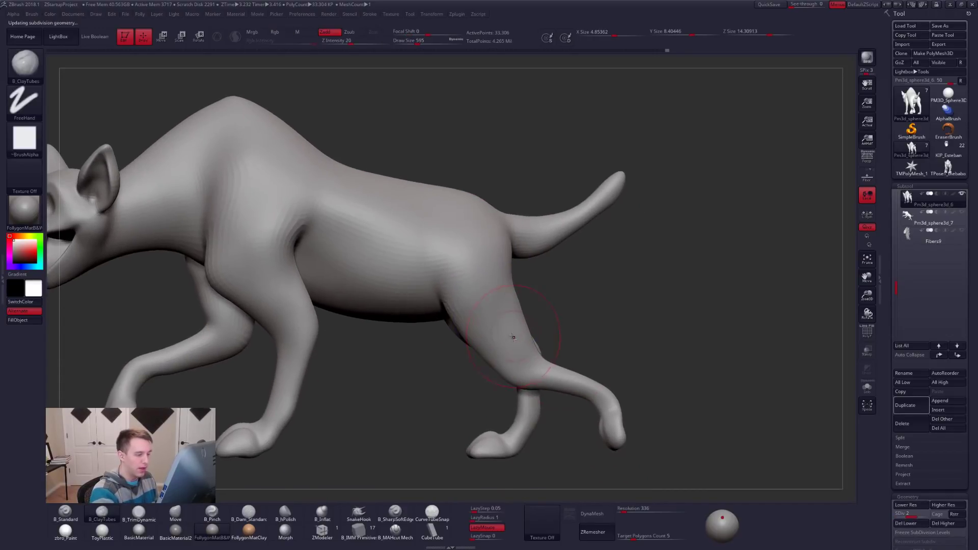
{"action": "key", "text": "b"}
{"action": "key", "text": "m"}
{"action": "key", "text": "v"}
{"action": "key", "text": "bracketright"}
{"action": "key", "text": "bracketright"}
{"action": "key", "text": "bracketright"}
{"action": "key", "text": "bracketright"}
{"action": "key", "text": "bracketright"}
{"action": "key", "text": "bracketright"}
{"action": "key", "text": "bracketright"}
{"action": "right_click_drag", "start_coordinate": [518, 298], "coordinate": [528, 326]}
{"action": "left_click_drag", "start_coordinate": [528, 350], "coordinate": [524, 331], "text": "shift"}
Resize the Move brush and reshape the near hind leg's lower section just above the paw
{"action": "mouse_move", "coordinate": [599, 377]}
{"action": "right_mouse_down"}
{"action": "mouse_move", "coordinate": [596, 360]}
{"action": "mouse_move", "coordinate": [603, 395]}
{"action": "right_mouse_up"}
{"action": "key", "text": "space"}
{"action": "left_click_drag", "start_coordinate": [607, 388], "coordinate": [603, 387]}
{"action": "right_click_drag", "start_coordinate": [600, 377], "coordinate": [606, 357], "text": "alt"}
{"action": "left_click_drag", "start_coordinate": [605, 351], "coordinate": [612, 346]}
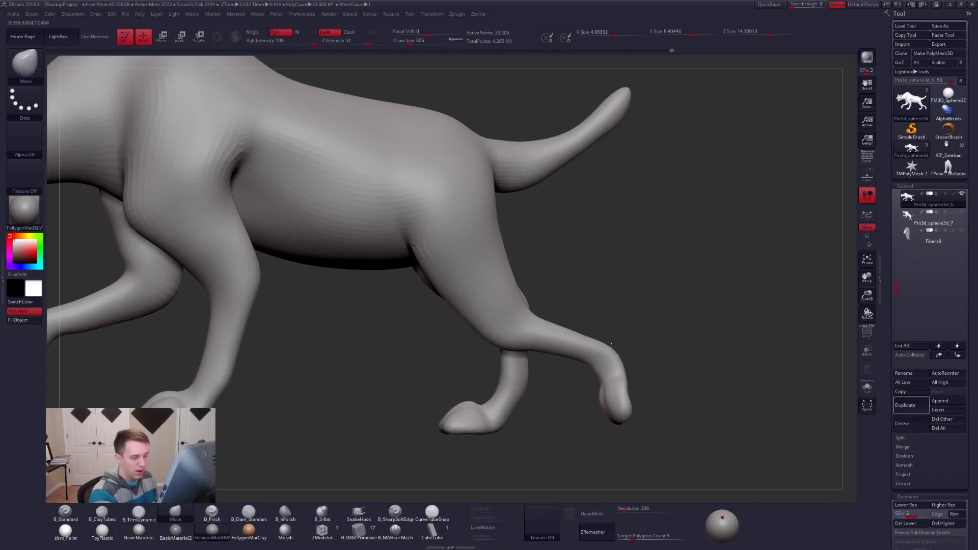
Activate the Pm3d_sphere3d_7 subtool and reshape the underside of the raised front leg's forearm with the Move brush
{"action": "key", "text": "Down"}
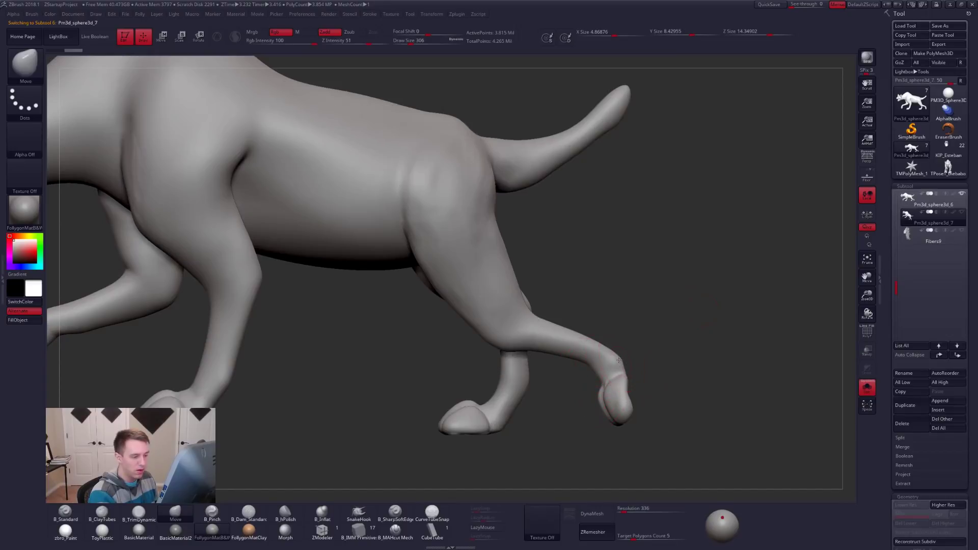
{"action": "left_click_drag", "start_coordinate": [606, 373], "coordinate": [587, 367]}
{"action": "mouse_move", "coordinate": [583, 362]}
{"action": "right_mouse_down"}
{"action": "mouse_move", "coordinate": [638, 370]}
{"action": "mouse_move", "coordinate": [493, 326]}
{"action": "mouse_move", "coordinate": [530, 340]}
{"action": "right_mouse_up"}
{"action": "key", "text": "space"}
{"action": "left_click_drag", "start_coordinate": [535, 341], "coordinate": [537, 307]}
{"action": "key", "text": "1"}
{"action": "key", "text": "space"}
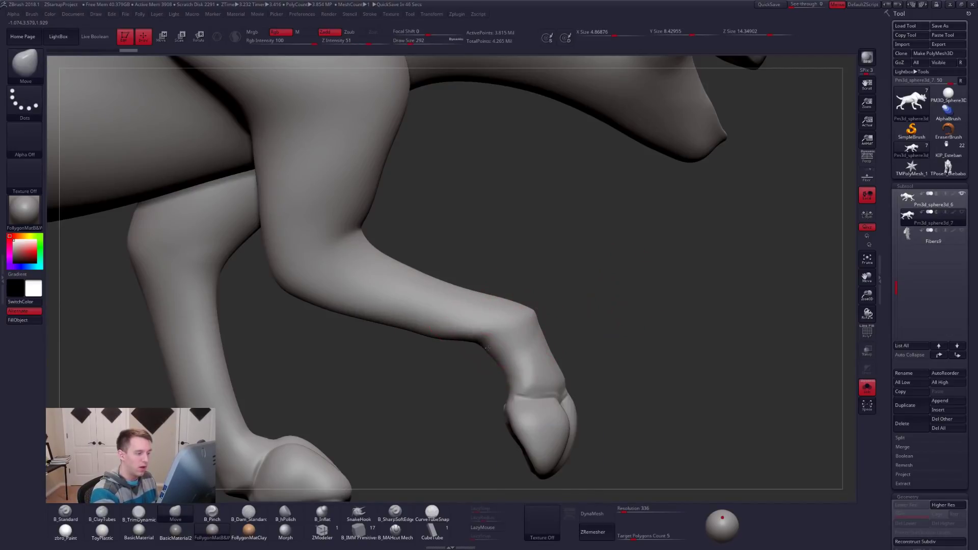
{"action": "mouse_move", "coordinate": [490, 349]}
{"action": "left_mouse_down"}
{"action": "mouse_move", "coordinate": [558, 368]}
{"action": "mouse_move", "coordinate": [442, 336]}
{"action": "left_mouse_up"}
Flatten the underside of the raised forearm with the B_TrimDynamic brush at a draw size of about 230, and smooth it
{"action": "key", "text": "space"}
{"action": "key", "text": "ctrl"}
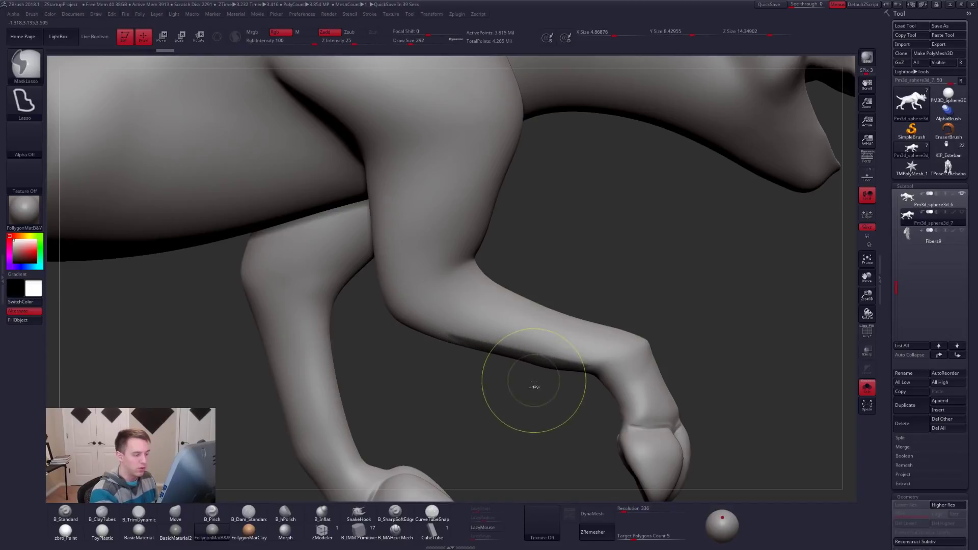
{"action": "left_click_drag", "start_coordinate": [535, 386], "coordinate": [549, 397], "text": "ctrl"}
{"action": "left_click_drag", "start_coordinate": [567, 308], "coordinate": [569, 158]}
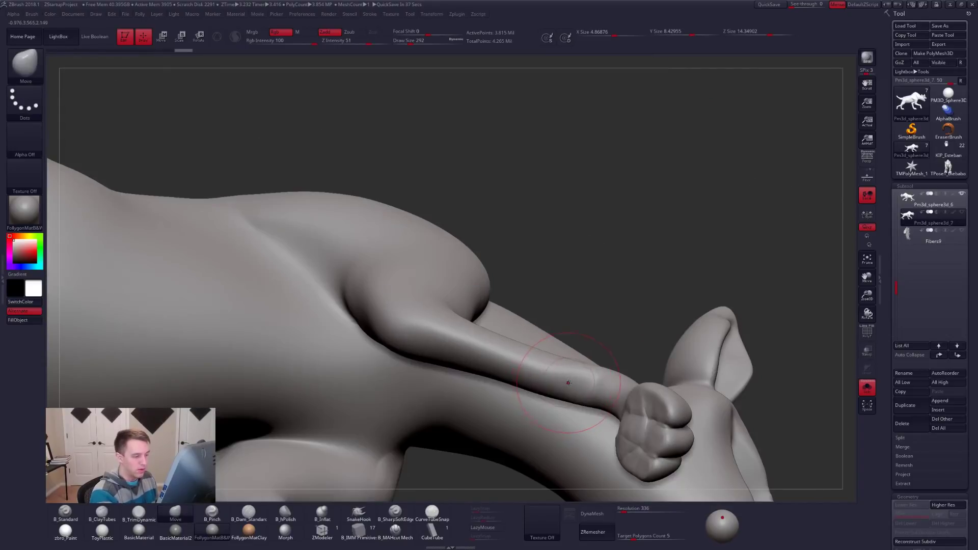
{"action": "key", "text": "3"}
{"action": "key", "text": "space"}
{"action": "left_click_drag", "start_coordinate": [577, 386], "coordinate": [572, 386]}
{"action": "left_click_drag", "start_coordinate": [590, 382], "coordinate": [514, 371]}
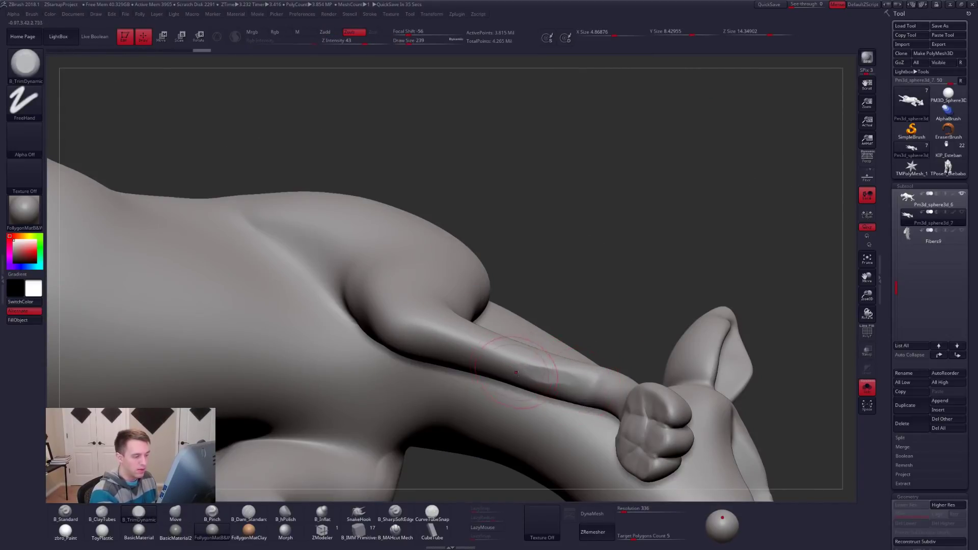
{"action": "mouse_move", "coordinate": [576, 385]}
{"action": "left_mouse_down"}
{"action": "mouse_move", "coordinate": [609, 331]}
{"action": "mouse_move", "coordinate": [560, 356]}
{"action": "mouse_move", "coordinate": [538, 383]}
{"action": "mouse_move", "coordinate": [549, 372]}
{"action": "left_mouse_up"}
{"action": "key", "text": "space"}
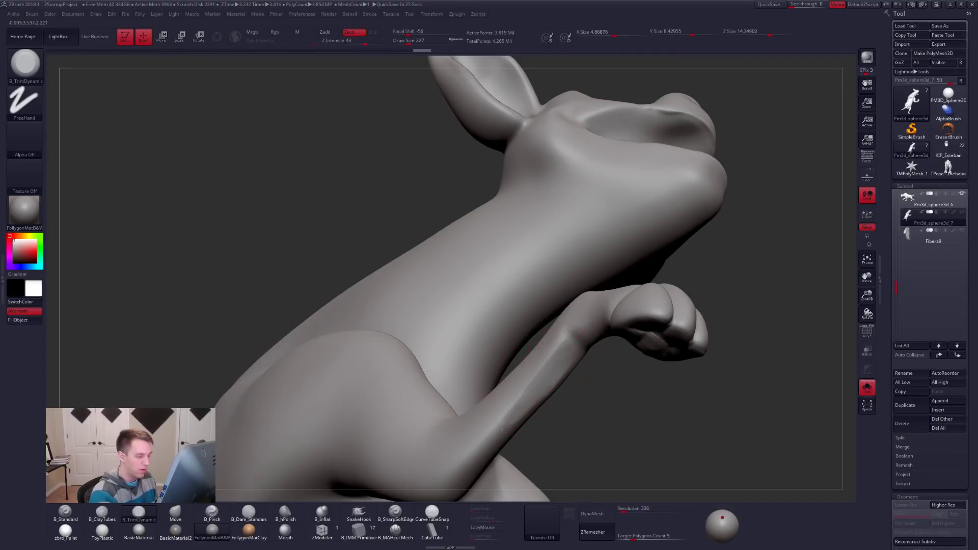
{"action": "mouse_move", "coordinate": [533, 392]}
{"action": "left_mouse_down"}
{"action": "mouse_move", "coordinate": [586, 379]}
{"action": "mouse_move", "coordinate": [547, 382]}
{"action": "mouse_move", "coordinate": [508, 432]}
{"action": "left_mouse_up"}
{"action": "key", "text": "shift"}
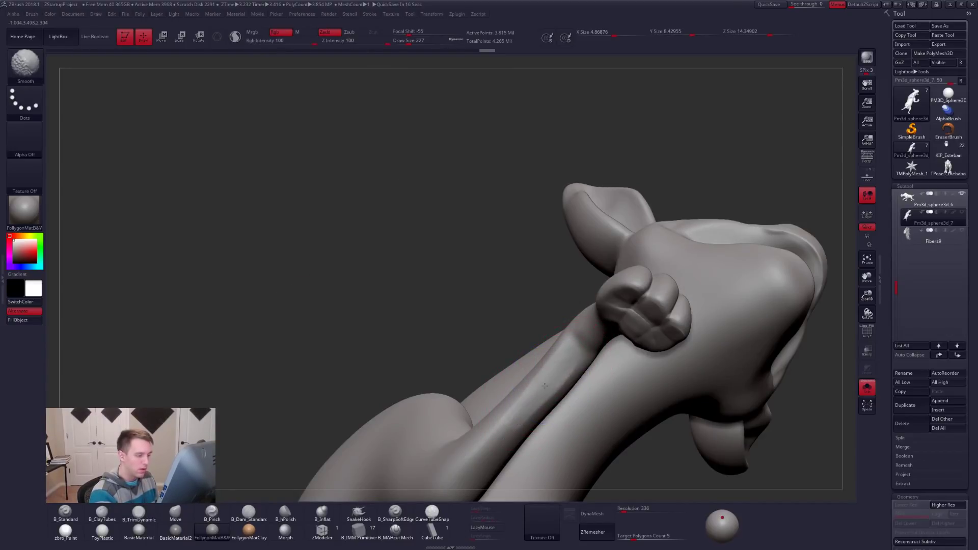
Check the Lion King hyena character sheet in Chrome and refine the raised wrist and forearm in ZBrush with the Move brush
{"action": "key", "text": "alt+Tab"}
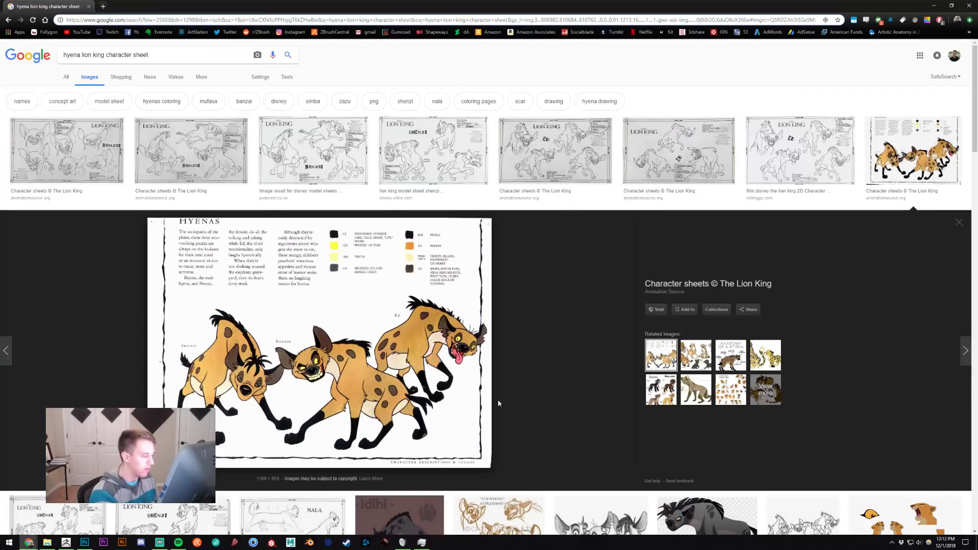
{"action": "key", "text": "alt+Tab"}
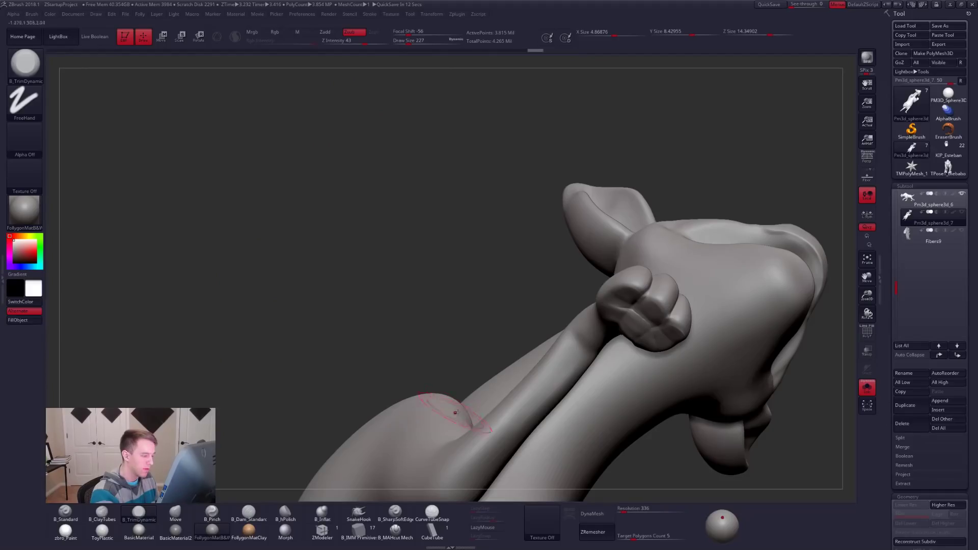
{"action": "right_click_drag", "start_coordinate": [545, 374], "coordinate": [545, 388]}
{"action": "key", "text": "shift"}
{"action": "mouse_move", "coordinate": [558, 390]}
{"action": "right_mouse_down"}
{"action": "mouse_move", "coordinate": [541, 371]}
{"action": "mouse_move", "coordinate": [525, 392]}
{"action": "right_mouse_up"}
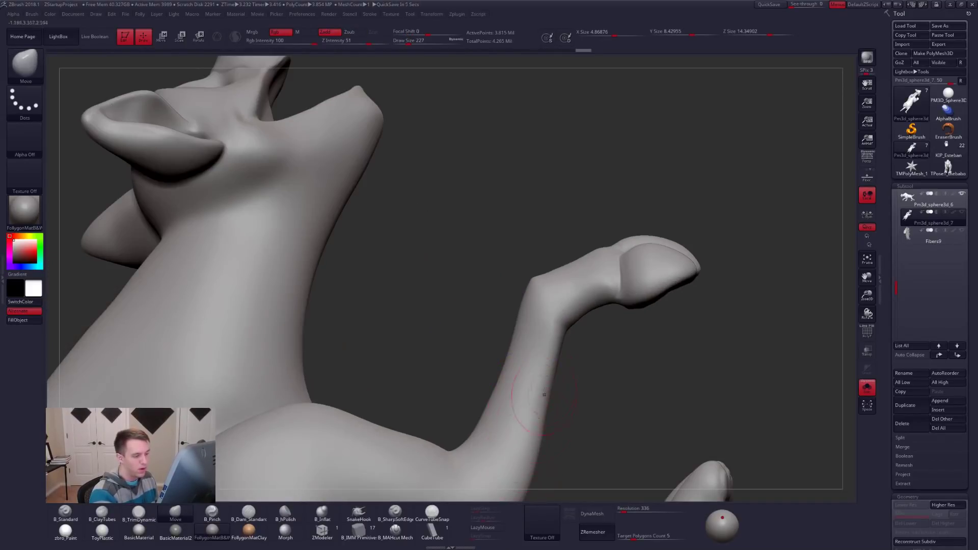
{"action": "key", "text": "space"}
{"action": "left_click", "coordinate": [574, 320]}
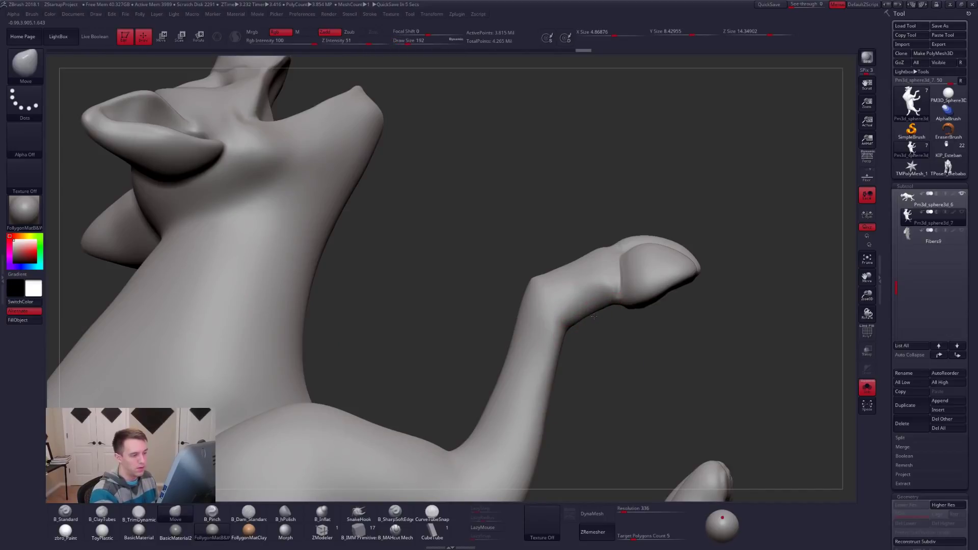
{"action": "left_click_drag", "start_coordinate": [595, 309], "coordinate": [588, 316]}
{"action": "key", "text": "space"}
{"action": "left_click_drag", "start_coordinate": [518, 318], "coordinate": [519, 309]}
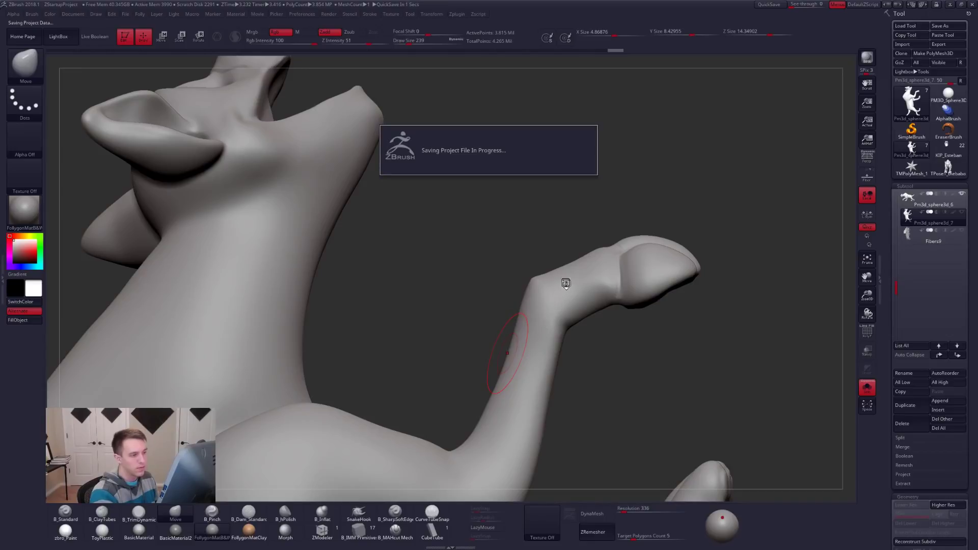
Make Pm3d_sphere3d_6 the active subtool and show the hyena's hidden eyes, eyebrows and teeth
{"action": "left_click_drag", "start_coordinate": [725, 391], "coordinate": [698, 326], "text": "alt"}
{"action": "left_click_drag", "start_coordinate": [713, 407], "coordinate": [491, 414]}
{"action": "key", "text": "Up"}
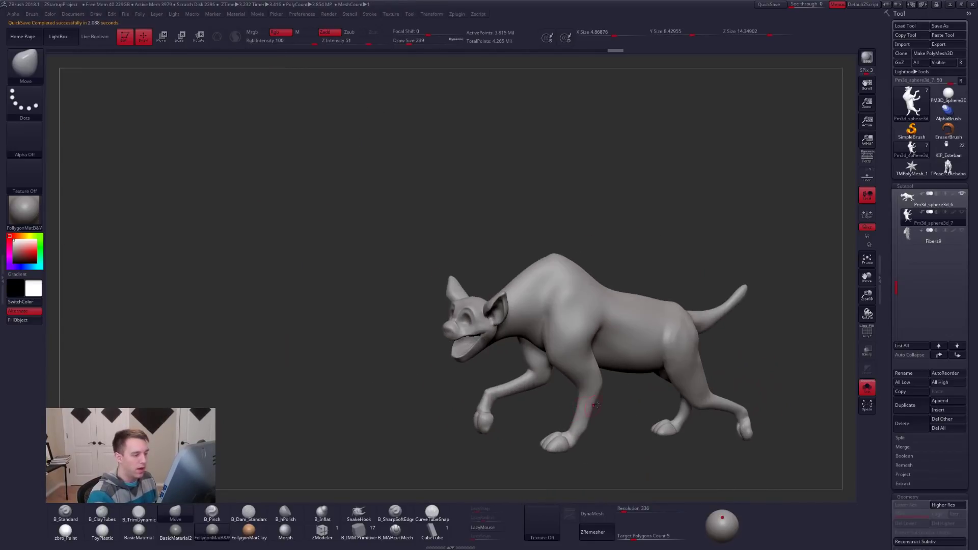
{"action": "left_click_drag", "start_coordinate": [652, 417], "coordinate": [583, 381], "text": "alt"}
{"action": "left_click_drag", "start_coordinate": [719, 429], "coordinate": [703, 402], "text": "alt"}
{"action": "key", "text": "alt+s"}
{"action": "left_click", "coordinate": [910, 200]}
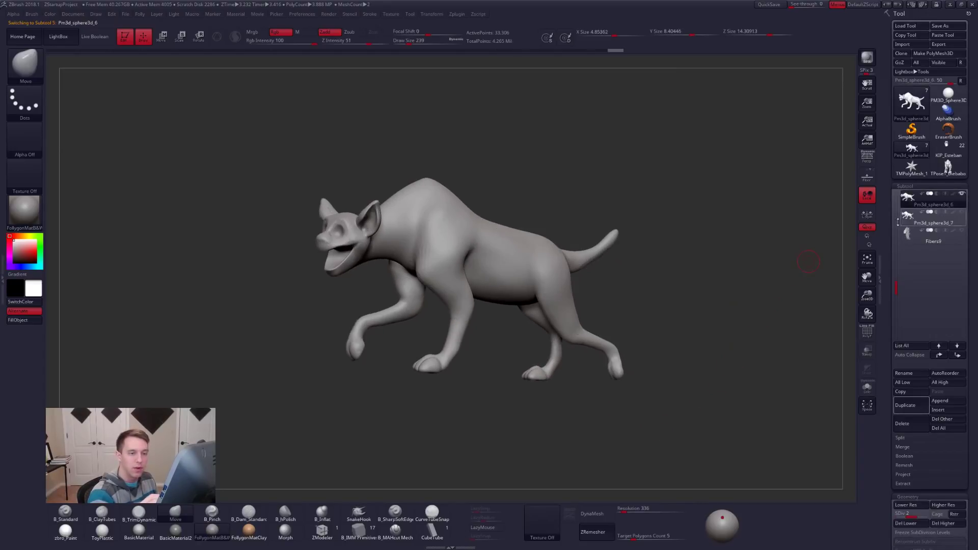
{"action": "left_click", "coordinate": [961, 194]}
{"action": "left_click", "coordinate": [962, 212]}
{"action": "left_click", "coordinate": [962, 231]}
Compare the complete hyena model with the Lion King hyena character sheet in Chrome, focusing on the head
{"action": "mouse_move", "coordinate": [659, 323]}
{"action": "left_mouse_down", "text": "alt"}
{"action": "mouse_move", "coordinate": [704, 360]}
{"action": "mouse_move", "coordinate": [621, 372]}
{"action": "mouse_move", "coordinate": [625, 362]}
{"action": "left_mouse_up", "text": "alt"}
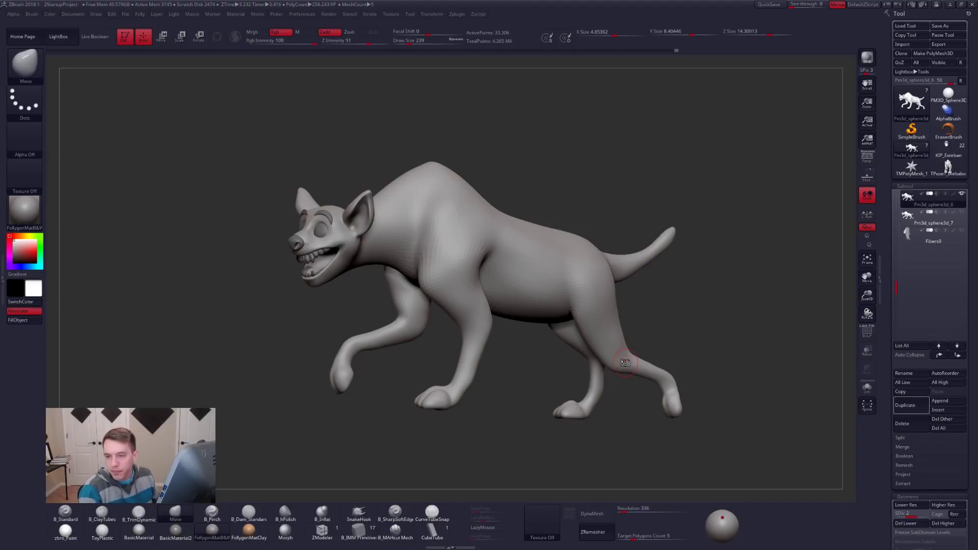
{"action": "right_click_drag", "start_coordinate": [360, 255], "coordinate": [528, 224]}
{"action": "key", "text": "alt+Tab"}
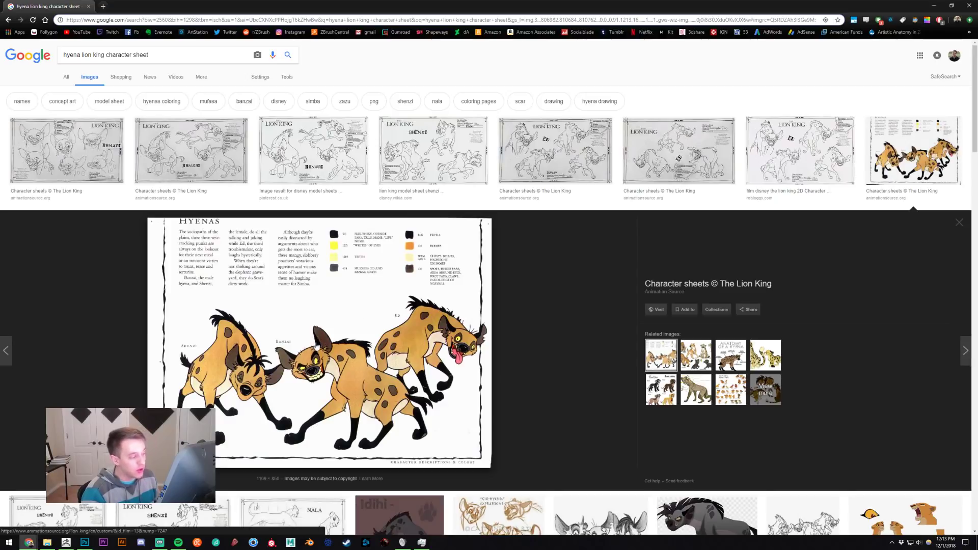
{"action": "key", "text": "alt+Tab"}
{"action": "key", "text": "alt+Tab"}
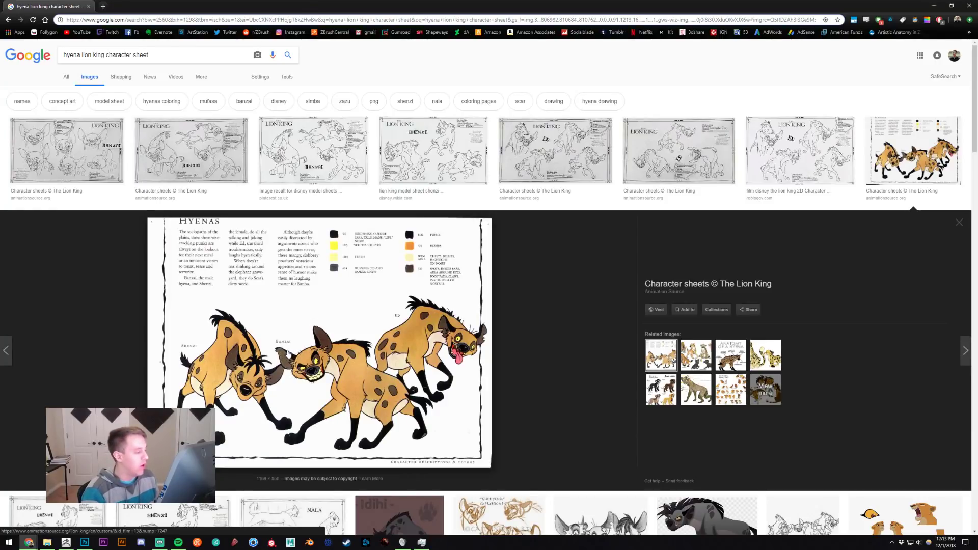
{"action": "key", "text": "alt+Tab"}
Reshape the hyena's ear in ZBrush with the Move brush at draw sizes of 150 and 170, rechecking the character sheet in Chrome
{"action": "mouse_move", "coordinate": [501, 209]}
{"action": "right_mouse_down", "text": "alt"}
{"action": "mouse_move", "coordinate": [519, 249]}
{"action": "mouse_move", "coordinate": [563, 239]}
{"action": "mouse_move", "coordinate": [550, 232]}
{"action": "mouse_move", "coordinate": [542, 198]}
{"action": "mouse_move", "coordinate": [540, 228]}
{"action": "right_mouse_up", "text": "alt"}
{"action": "left_click_drag", "start_coordinate": [540, 205], "coordinate": [538, 195]}
{"action": "key", "text": "s"}
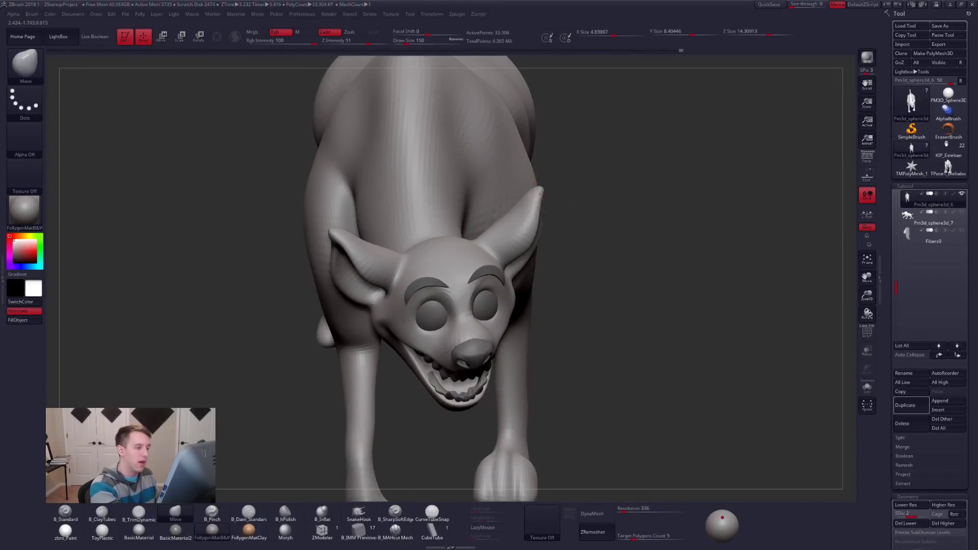
{"action": "right_click_drag", "start_coordinate": [543, 192], "coordinate": [514, 219]}
{"action": "key", "text": "alt+Tab"}
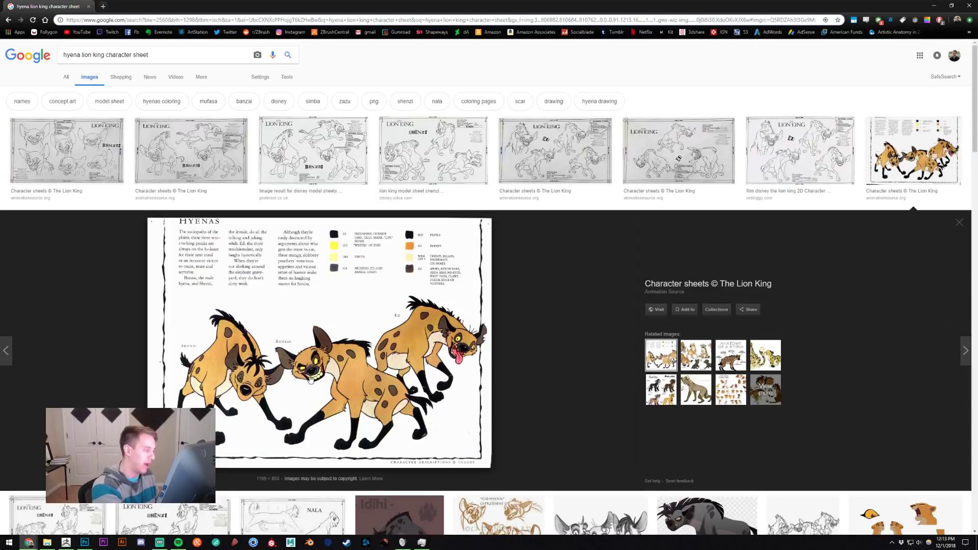
{"action": "key", "text": "alt+Tab"}
{"action": "right_click_drag", "start_coordinate": [527, 258], "coordinate": [548, 218]}
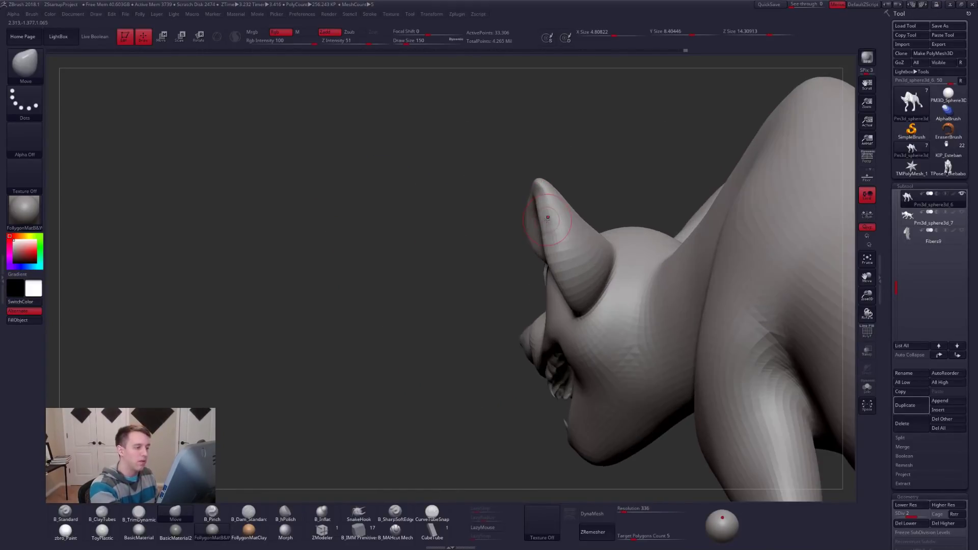
{"action": "key", "text": "bracketright"}
{"action": "left_click_drag", "start_coordinate": [552, 218], "coordinate": [549, 222]}
{"action": "key", "text": "bracketright"}
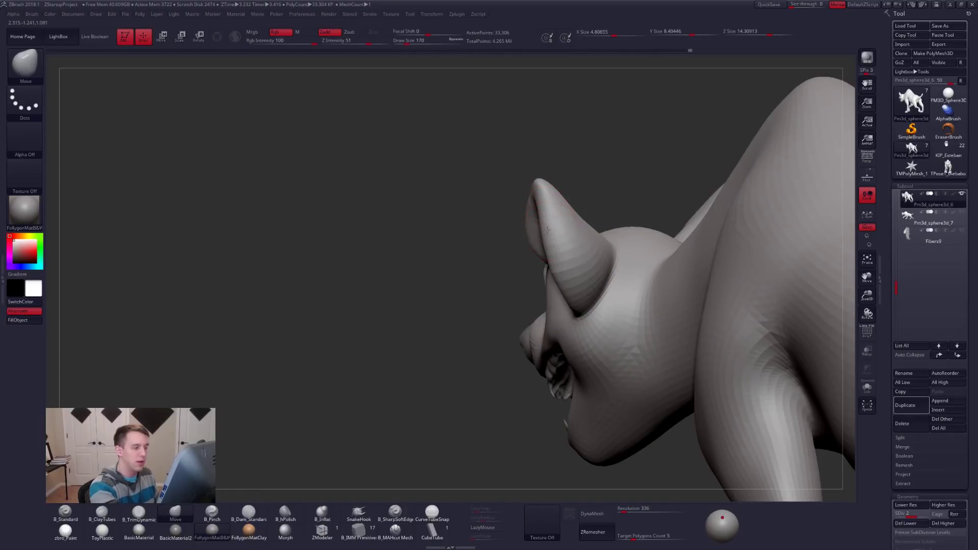
Reduce the brush's draw size to about 113 and raise the hyena body to subdivision level 3
{"action": "right_click_drag", "start_coordinate": [548, 211], "coordinate": [657, 217]}
{"action": "key", "text": "bracketleft"}
{"action": "key", "text": "bracketleft"}
{"action": "key", "text": "bracketleft"}
{"action": "key", "text": "bracketleft"}
{"action": "key", "text": "d"}
Try to sharpen the inside of the ear with the B_SharpSoftEdge brush
{"action": "key", "text": "space"}
{"action": "left_click", "coordinate": [395, 512]}
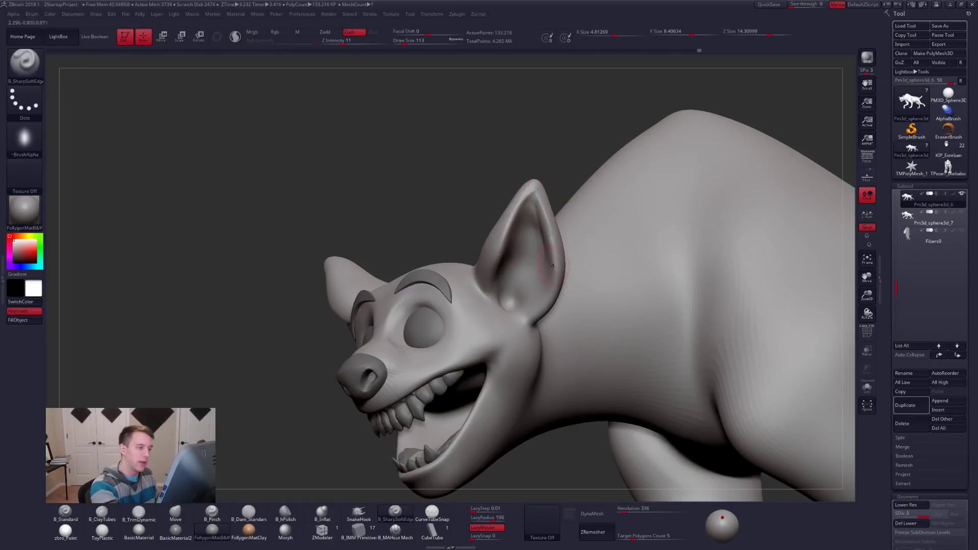
{"action": "key", "text": "ctrl+z"}
{"action": "left_click_drag", "start_coordinate": [448, 209], "coordinate": [491, 184]}
{"action": "key", "text": "ctrl+z"}
Smooth the inside of the ear and adjust its outer shape from the front with the Move brush
{"action": "key", "text": "shift"}
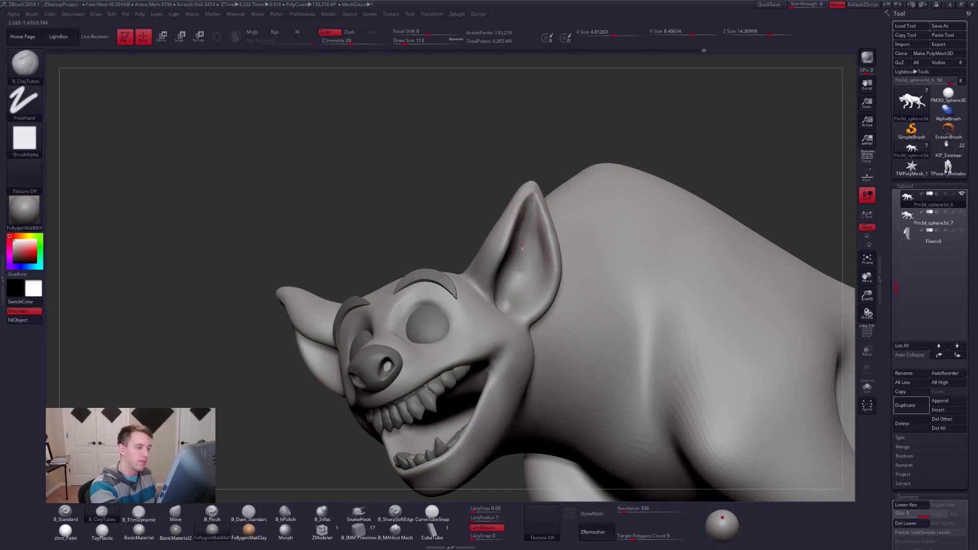
{"action": "left_click_drag", "start_coordinate": [506, 218], "coordinate": [527, 214], "text": "shift"}
{"action": "mouse_move", "coordinate": [528, 214]}
{"action": "right_mouse_down", "text": "shift"}
{"action": "mouse_move", "coordinate": [458, 216]}
{"action": "mouse_move", "coordinate": [583, 209]}
{"action": "right_mouse_up", "text": "shift"}
{"action": "key", "text": "b"}
{"action": "key", "text": "m"}
{"action": "key", "text": "v"}
{"action": "key", "text": "space"}
{"action": "left_click_drag", "start_coordinate": [503, 258], "coordinate": [508, 259]}
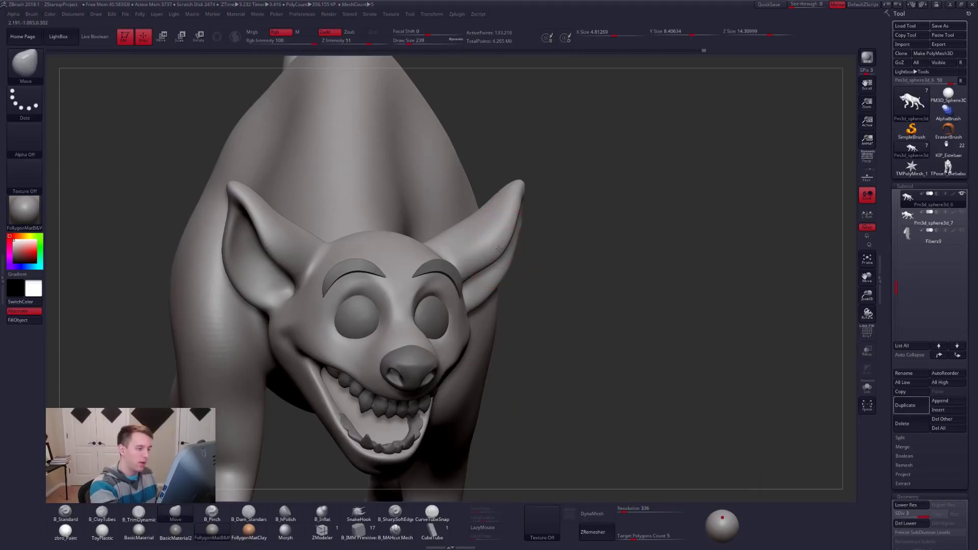
{"action": "left_click_drag", "start_coordinate": [513, 209], "coordinate": [515, 208]}
{"action": "key", "text": "space"}
{"action": "left_click_drag", "start_coordinate": [514, 218], "coordinate": [508, 218]}
Build up the inner base of the ear with the B_ClayTubes brush at draw size 150, and smooth the area
{"action": "mouse_move", "coordinate": [601, 209]}
{"action": "right_mouse_down"}
{"action": "mouse_move", "coordinate": [505, 201]}
{"action": "mouse_move", "coordinate": [534, 241]}
{"action": "mouse_move", "coordinate": [547, 225]}
{"action": "right_mouse_up"}
{"action": "key", "text": "b"}
{"action": "key", "text": "c"}
{"action": "key", "text": "t"}
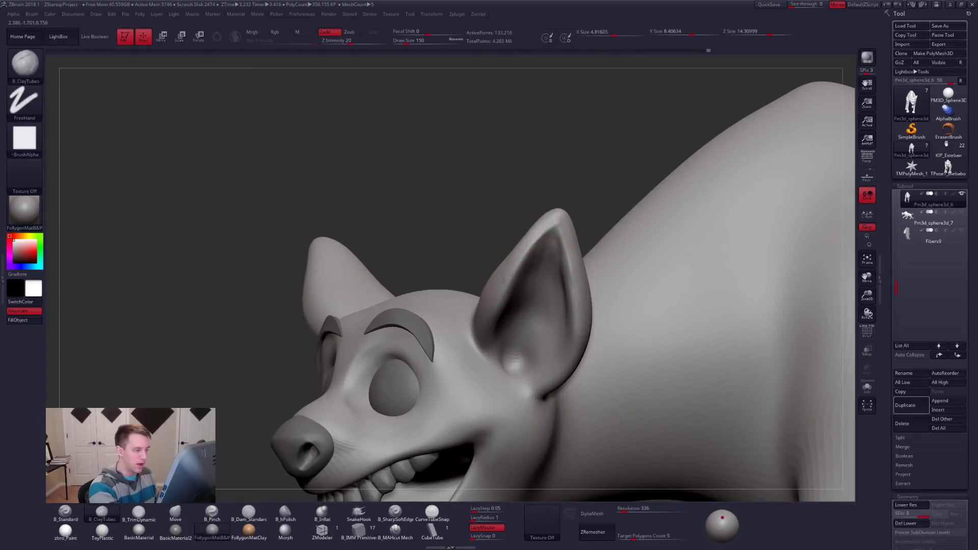
{"action": "key", "text": "shift"}
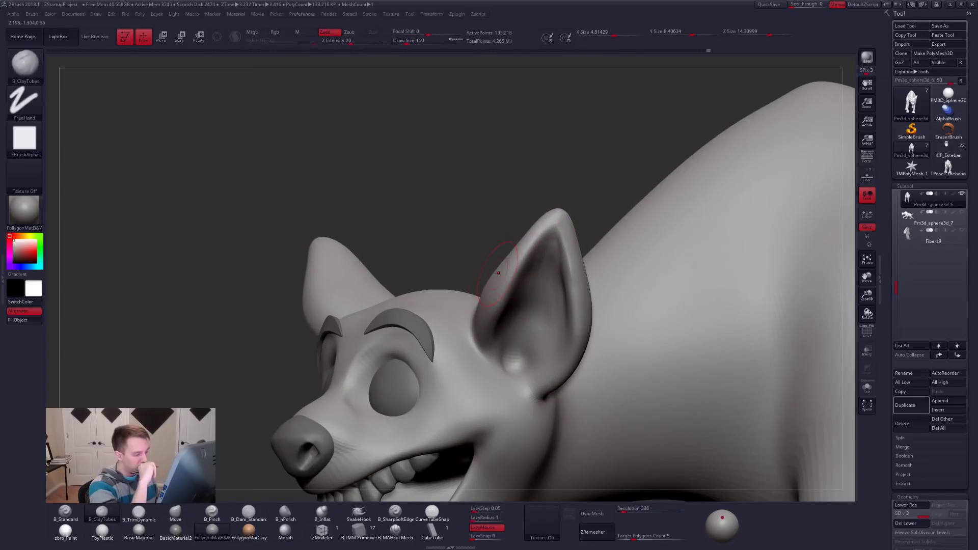
{"action": "left_click_drag", "start_coordinate": [516, 364], "coordinate": [533, 329], "text": "shift"}
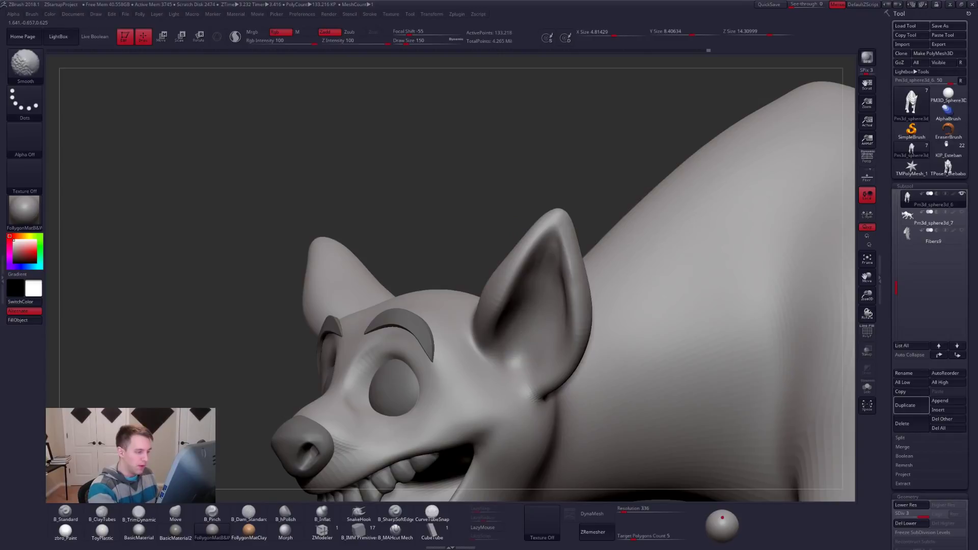
{"action": "right_click_drag", "start_coordinate": [530, 324], "coordinate": [543, 318]}
Refine the outer edge of the ear from several angles with the Move brush
{"action": "right_click_drag", "start_coordinate": [559, 283], "coordinate": [585, 288]}
{"action": "key", "text": "b"}
{"action": "key", "text": "m"}
{"action": "key", "text": "v"}
{"action": "key", "text": "space"}
{"action": "mouse_move", "coordinate": [587, 290]}
{"action": "left_mouse_down"}
{"action": "mouse_move", "coordinate": [592, 299]}
{"action": "mouse_move", "coordinate": [582, 301]}
{"action": "left_mouse_up"}
{"action": "key", "text": "space"}
{"action": "right_click_drag", "start_coordinate": [582, 296], "coordinate": [503, 277]}
{"action": "key", "text": "space"}
{"action": "left_click_drag", "start_coordinate": [610, 293], "coordinate": [606, 293]}
Adjust the ear's fold and lower edge from the side with the Move brush at draw sizes of 160 and 203
{"action": "mouse_move", "coordinate": [566, 279]}
{"action": "right_mouse_down"}
{"action": "mouse_move", "coordinate": [594, 271]}
{"action": "mouse_move", "coordinate": [587, 267]}
{"action": "right_mouse_up"}
{"action": "key", "text": "shift"}
{"action": "key", "text": "space"}
{"action": "left_click_drag", "start_coordinate": [589, 264], "coordinate": [589, 326]}
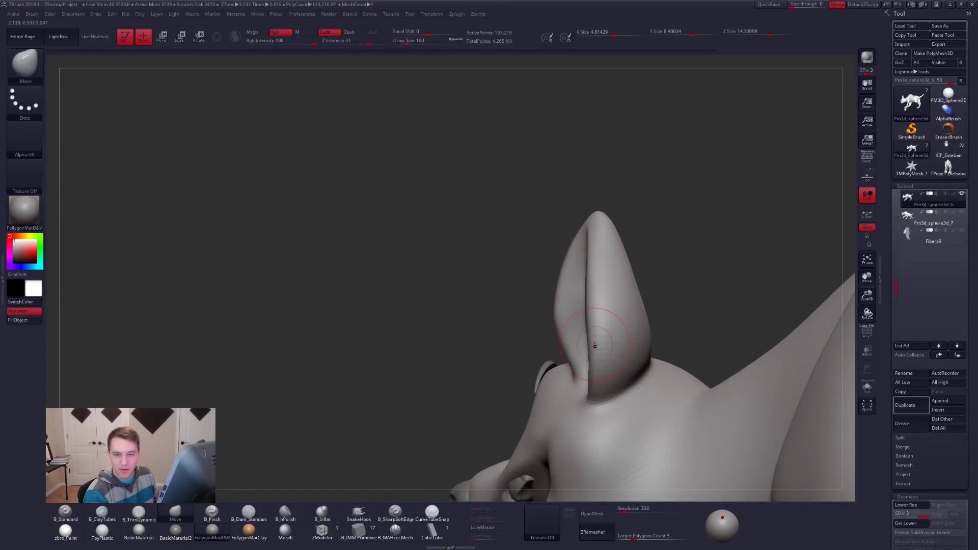
{"action": "key", "text": "space"}
{"action": "left_click_drag", "start_coordinate": [601, 340], "coordinate": [597, 344]}
{"action": "mouse_move", "coordinate": [590, 334]}
{"action": "right_mouse_down"}
{"action": "mouse_move", "coordinate": [601, 331]}
{"action": "mouse_move", "coordinate": [591, 270]}
{"action": "right_mouse_up"}
{"action": "mouse_move", "coordinate": [578, 269]}
{"action": "right_mouse_down"}
{"action": "mouse_move", "coordinate": [621, 261]}
{"action": "mouse_move", "coordinate": [579, 263]}
{"action": "right_mouse_up"}
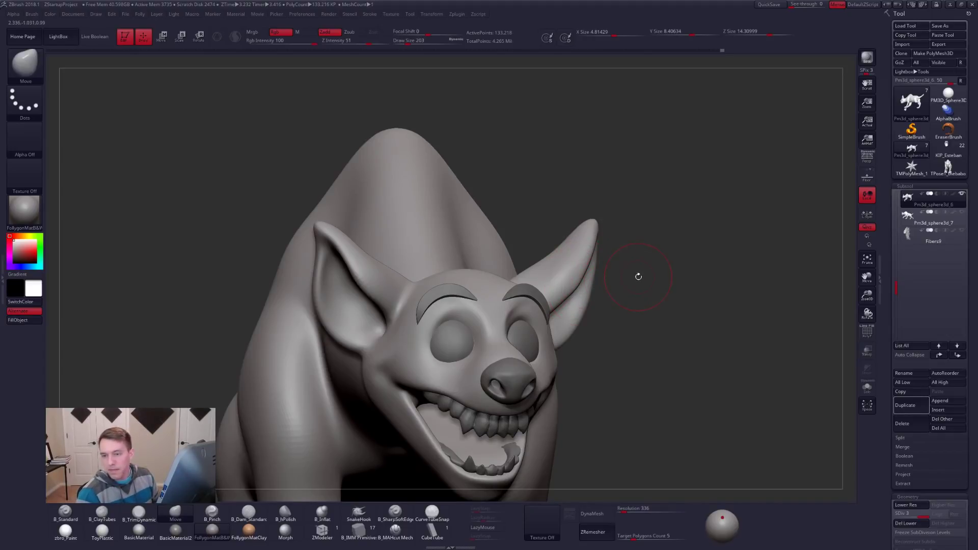
Compare the hyena's body and tail with the character sheet in Chrome
{"action": "right_click_drag", "start_coordinate": [705, 212], "coordinate": [585, 214], "text": "ctrl"}
{"action": "right_click_drag", "start_coordinate": [764, 357], "coordinate": [306, 273], "text": "alt"}
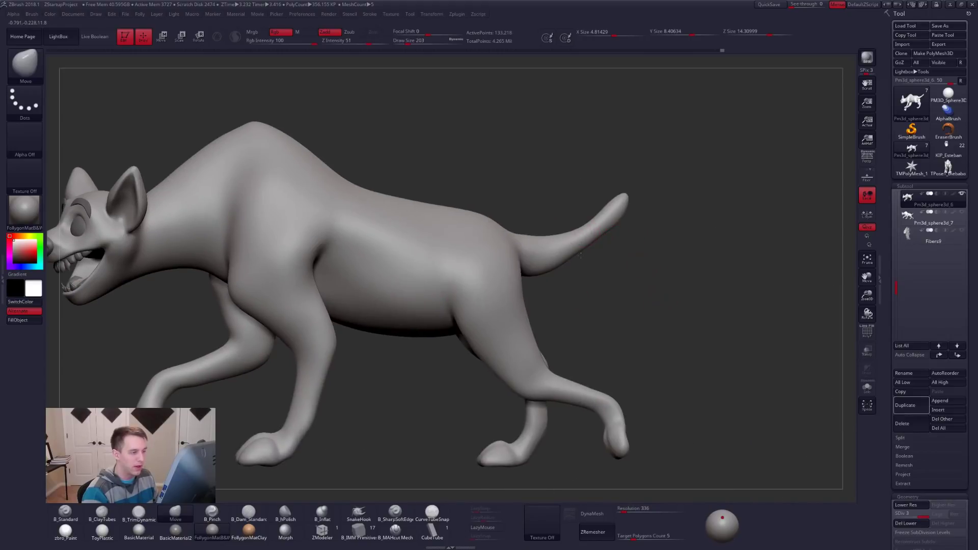
{"action": "key", "text": "alt+Tab"}
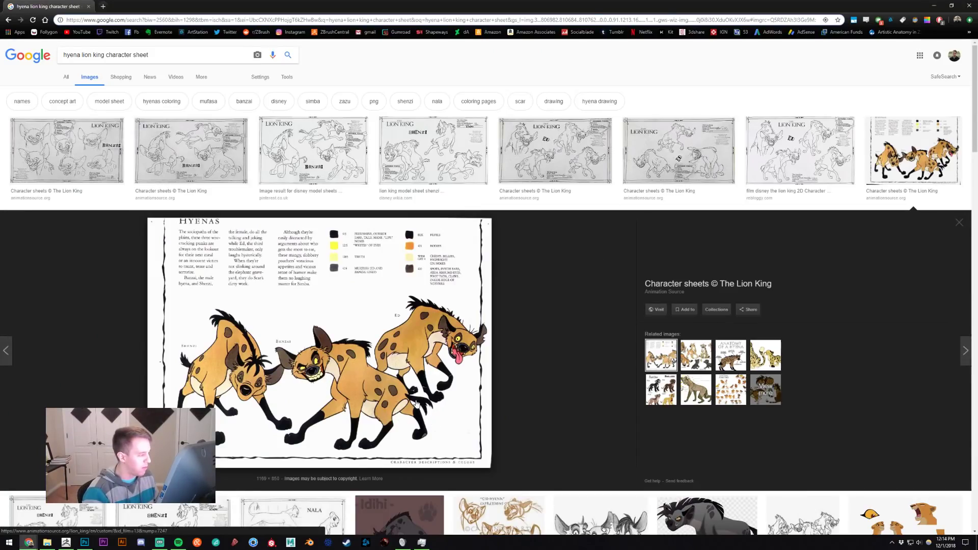
{"action": "key", "text": "alt+Tab"}
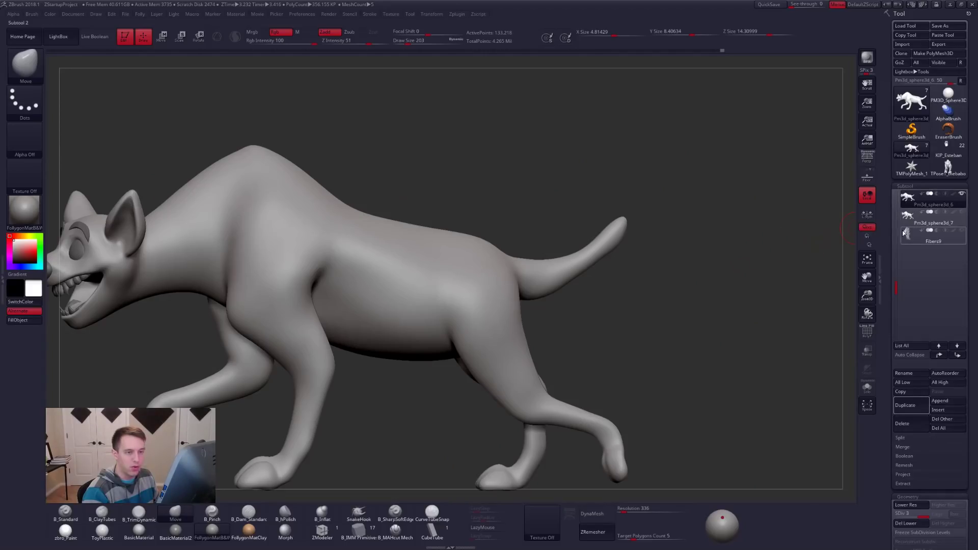
Switch to the painted hyena tool with the fiber mane and turn off the polypaint colour on its subtools
{"action": "left_click", "coordinate": [948, 169]}
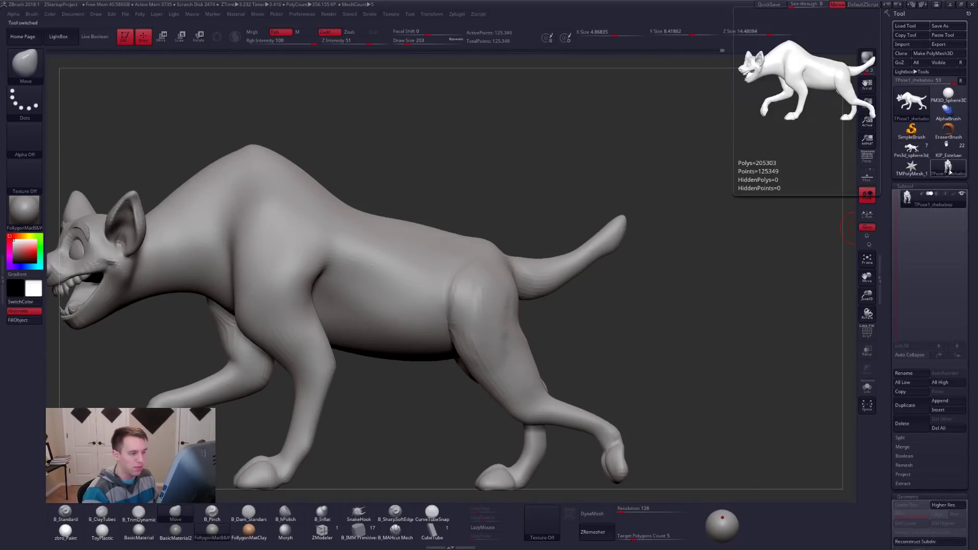
{"action": "left_click", "coordinate": [911, 149]}
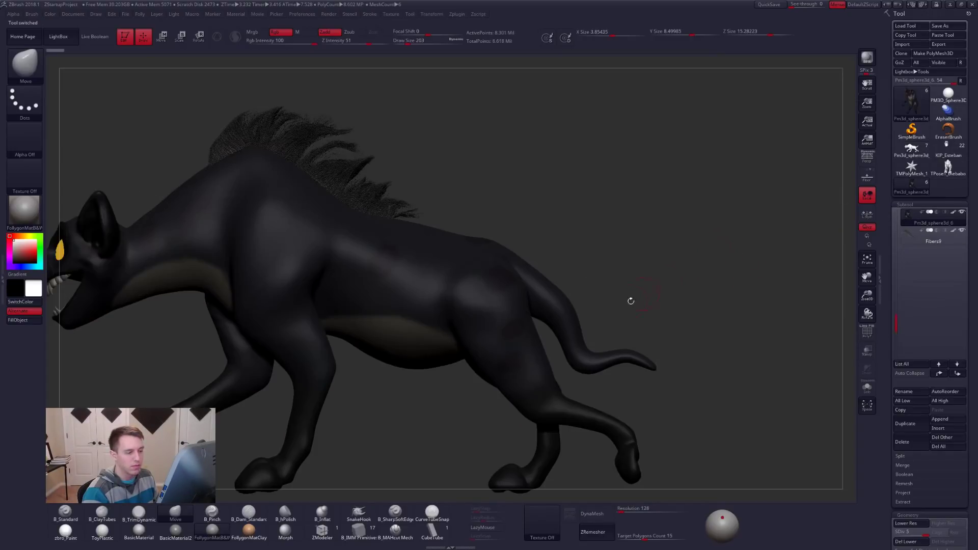
{"action": "left_click", "coordinate": [953, 213], "text": "shift"}
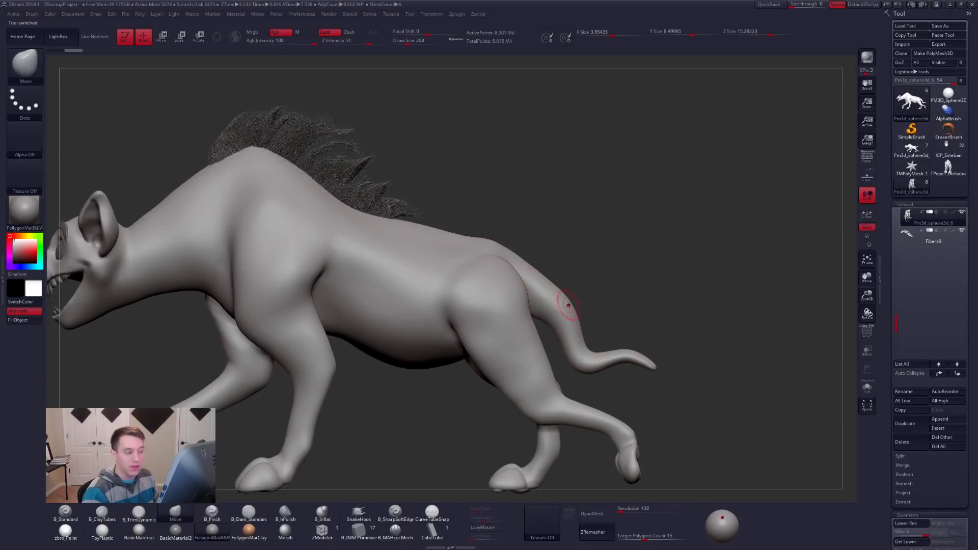
Delete all subtools of the painted hyena tool and switch back to the working hyena sculpt
{"action": "mouse_move", "coordinate": [610, 365]}
{"action": "right_mouse_down"}
{"action": "mouse_move", "coordinate": [542, 365]}
{"action": "mouse_move", "coordinate": [579, 365]}
{"action": "mouse_move", "coordinate": [585, 345]}
{"action": "right_mouse_up"}
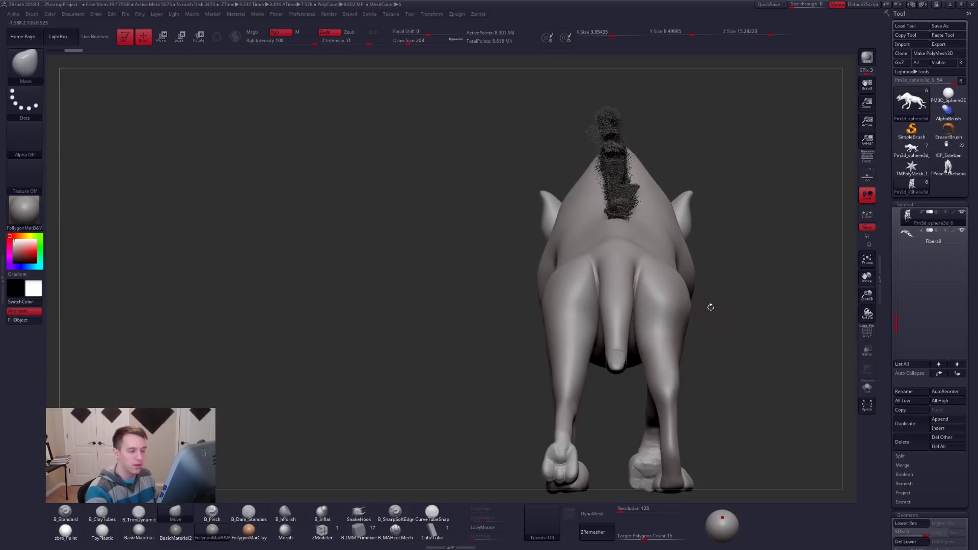
{"action": "key", "text": "ctrl"}
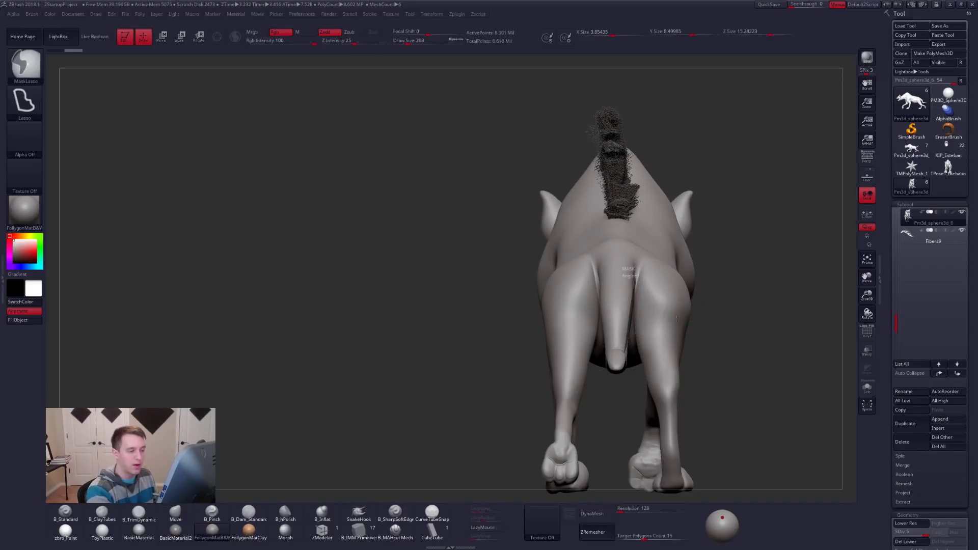
{"action": "mouse_move", "coordinate": [667, 320]}
{"action": "right_mouse_down"}
{"action": "mouse_move", "coordinate": [643, 320]}
{"action": "mouse_move", "coordinate": [707, 332]}
{"action": "right_mouse_up"}
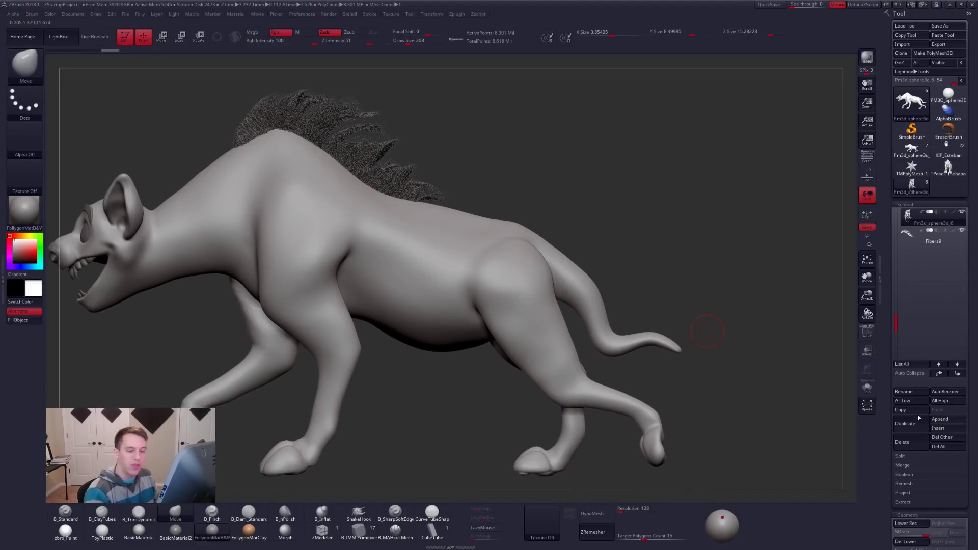
{"action": "left_click", "coordinate": [943, 451]}
{"action": "left_click", "coordinate": [844, 463]}
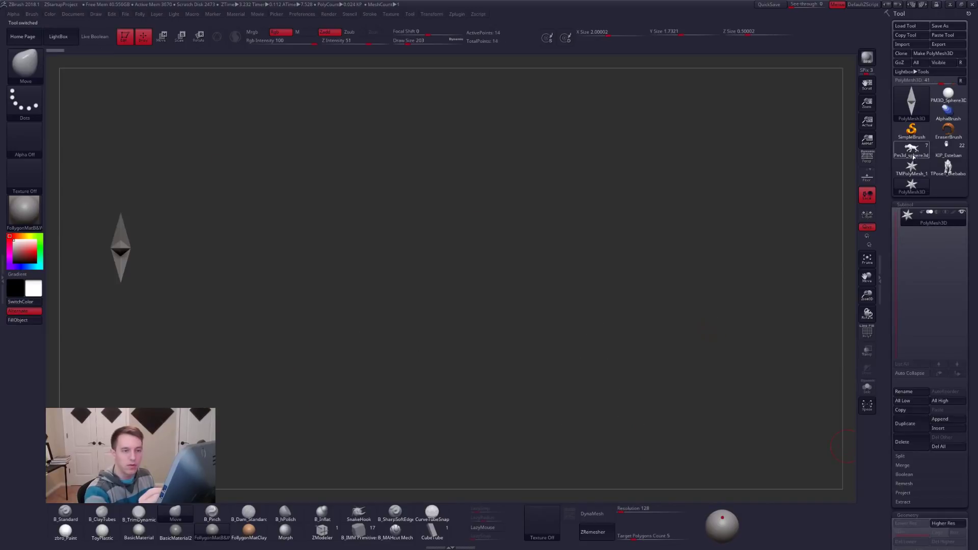
{"action": "left_click", "coordinate": [913, 152]}
Compare the hyena's tail with the character sheet in Chrome
{"action": "key", "text": "alt+Tab"}
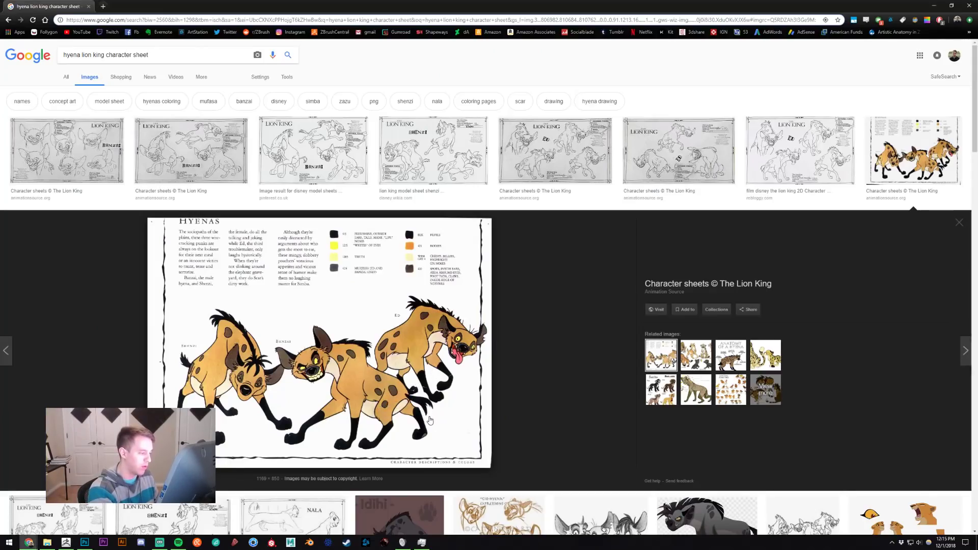
{"action": "key", "text": "alt+Tab"}
{"action": "left_click_drag", "start_coordinate": [616, 262], "coordinate": [610, 304]}
{"action": "key", "text": "alt+Tab"}
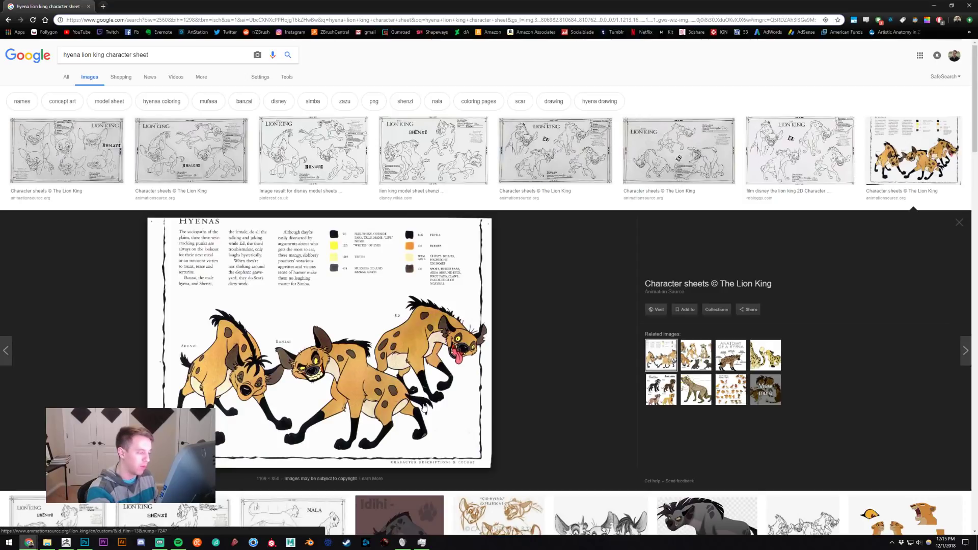
{"action": "key", "text": "alt+Tab"}
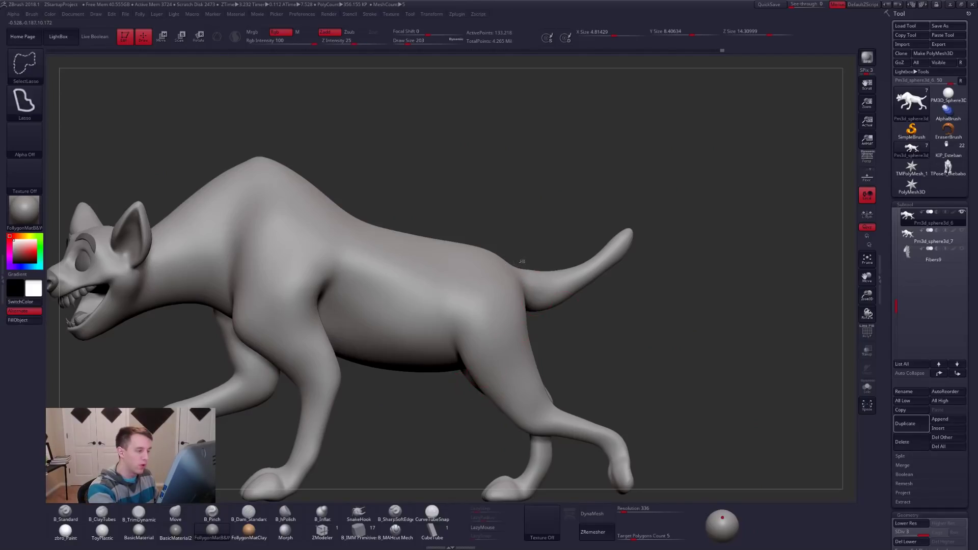
Lasso-select the tail, split the hidden body off into its own subtool, and show the tail in Solo mode
{"action": "mouse_move", "coordinate": [530, 316]}
{"action": "left_mouse_down", "text": "ctrl+shift"}
{"action": "mouse_move", "coordinate": [560, 257]}
{"action": "mouse_move", "coordinate": [527, 267]}
{"action": "left_mouse_up", "text": "ctrl+shift"}
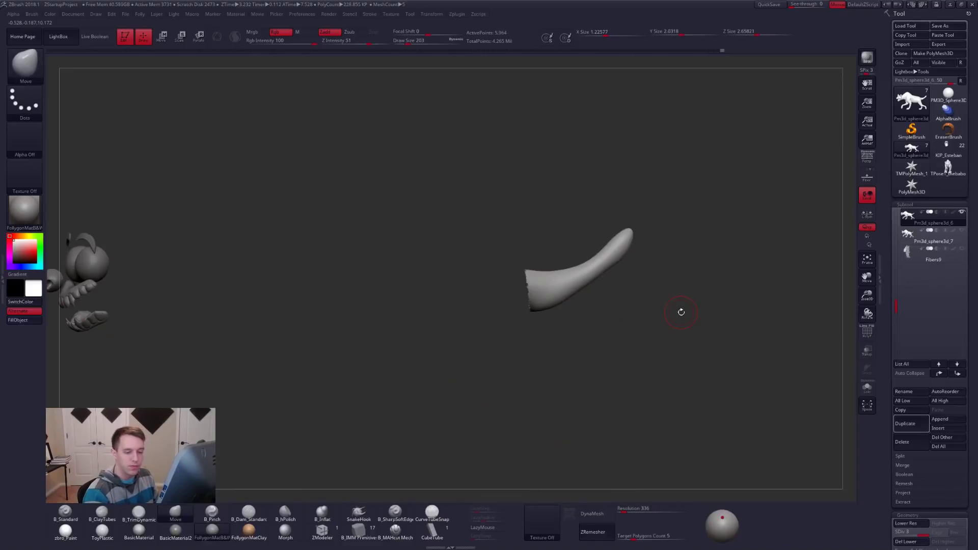
{"action": "left_click", "coordinate": [900, 456]}
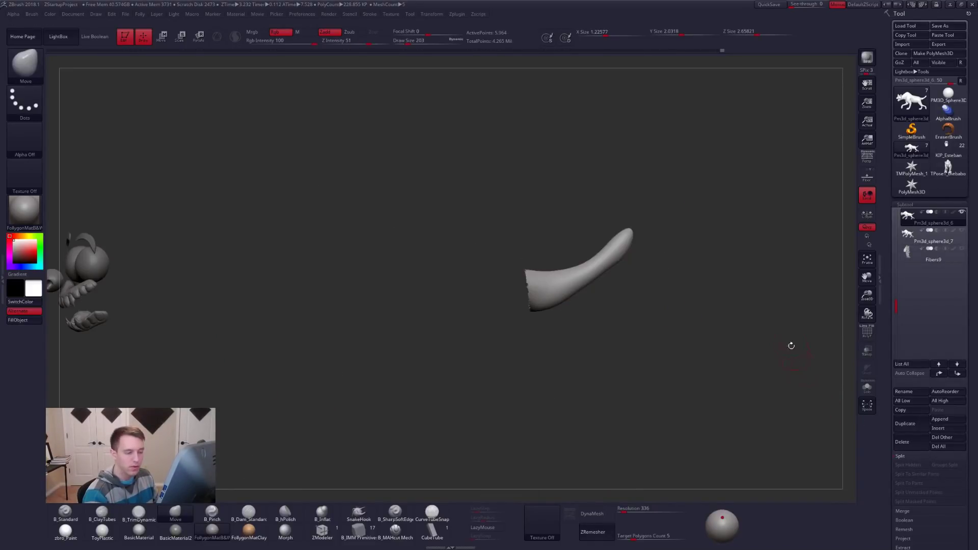
{"action": "scroll", "coordinate": [889, 295], "scroll_direction": "down", "scroll_amount": 1}
{"action": "scroll", "coordinate": [889, 295], "scroll_direction": "down", "scroll_amount": 5}
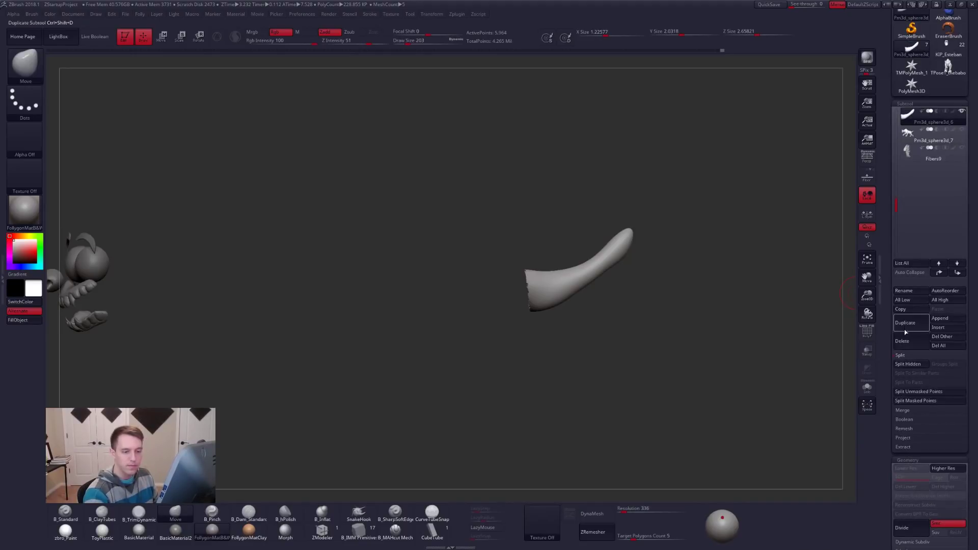
{"action": "left_click", "coordinate": [907, 364]}
{"action": "key", "text": "shift+s"}
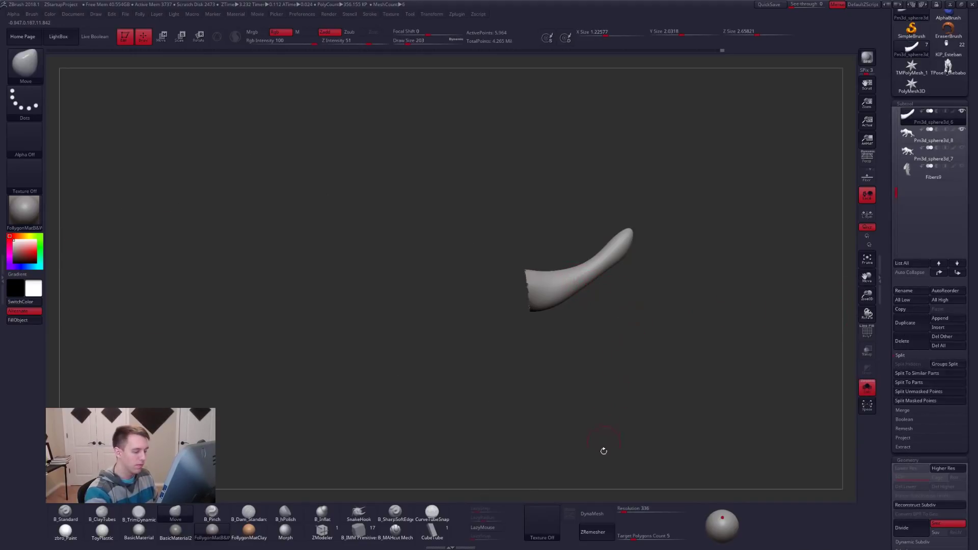
DynaMesh the tail at resolution 336 to close its cut end and ZRemesh it with a target polygon count of 0.1
{"action": "left_click", "coordinate": [596, 513]}
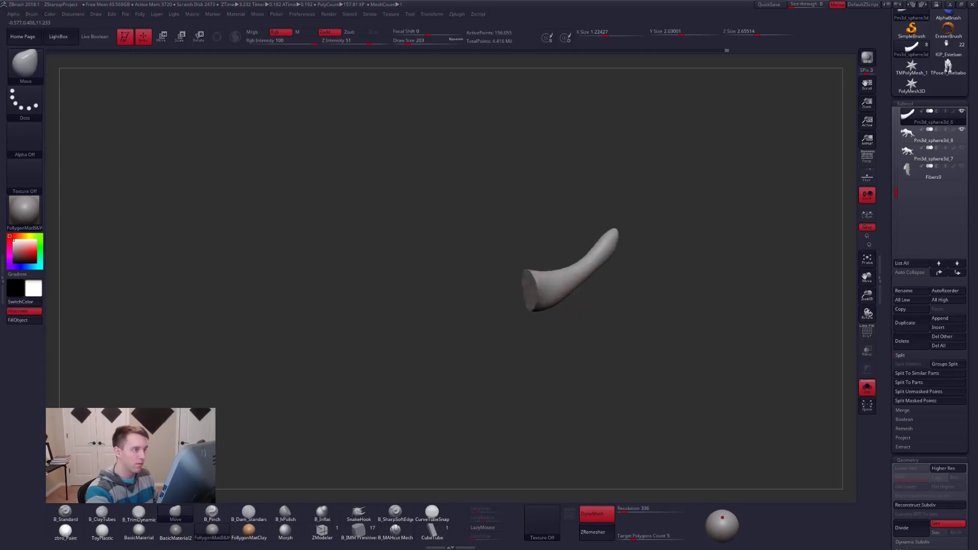
{"action": "left_click_drag", "start_coordinate": [573, 293], "coordinate": [542, 284], "text": "shift"}
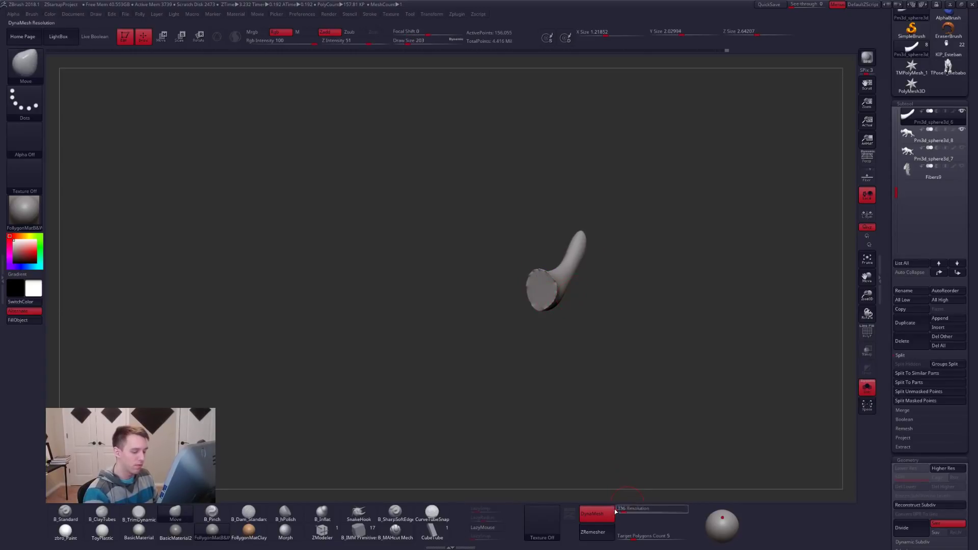
{"action": "left_click", "coordinate": [593, 513]}
{"action": "left_click_drag", "start_coordinate": [623, 536], "coordinate": [613, 541]}
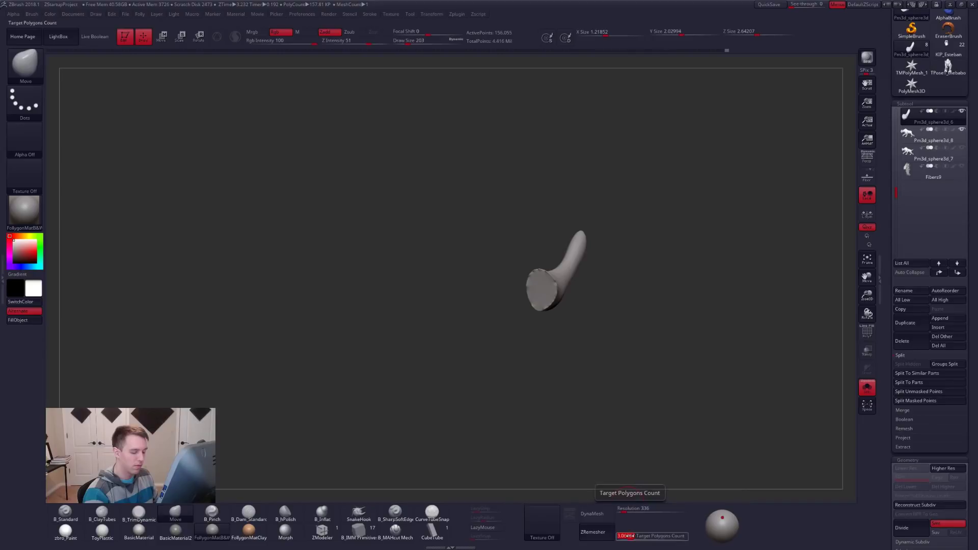
{"action": "left_click", "coordinate": [593, 532]}
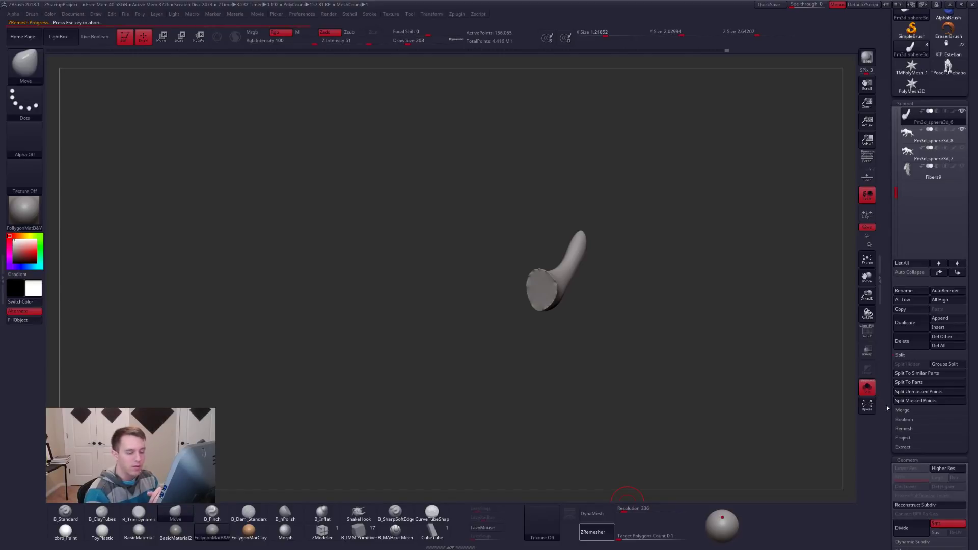
Examine the ZRemesher options and the wireframe of the remeshed tail
{"action": "scroll", "coordinate": [892, 413], "scroll_direction": "down", "scroll_amount": 5}
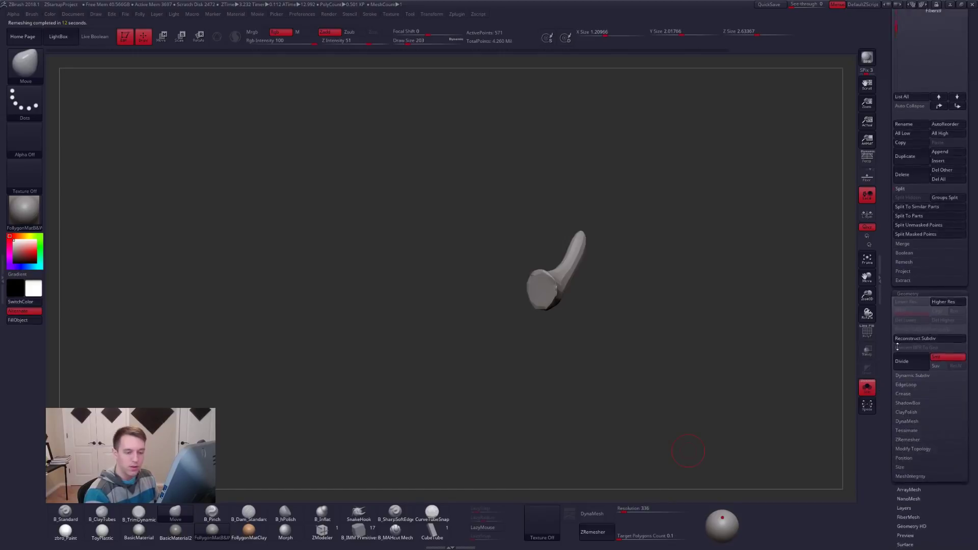
{"action": "left_click", "coordinate": [914, 361]}
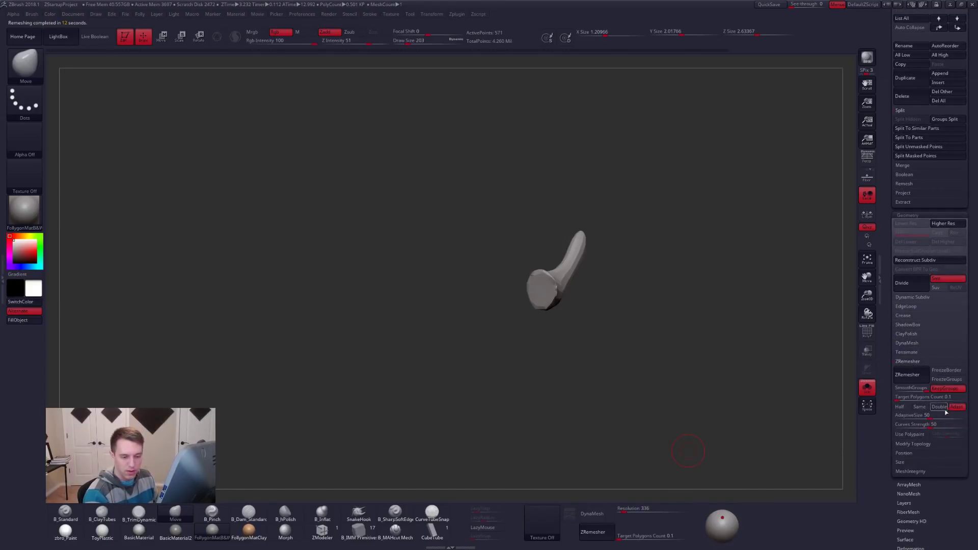
{"action": "left_click", "coordinate": [908, 361]}
{"action": "left_click_drag", "start_coordinate": [653, 310], "coordinate": [584, 305]}
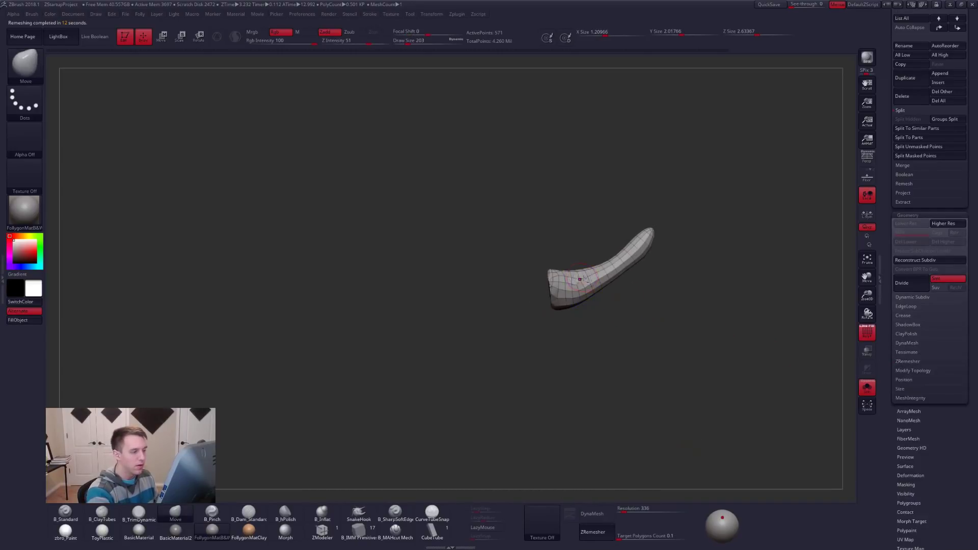
{"action": "key", "text": "f"}
{"action": "key", "text": "shift+f"}
Undo the ZRemesh of the tail and turn off the wireframe display
{"action": "key", "text": "ctrl+shift"}
{"action": "left_click_drag", "start_coordinate": [517, 251], "coordinate": [478, 220]}
{"action": "mouse_move", "coordinate": [539, 306]}
{"action": "left_mouse_down"}
{"action": "mouse_move", "coordinate": [512, 293]}
{"action": "mouse_move", "coordinate": [558, 293]}
{"action": "left_mouse_up"}
{"action": "key", "text": "space"}
{"action": "key", "text": "ctrl+z"}
{"action": "key", "text": "ctrl+z"}
{"action": "left_click_drag", "start_coordinate": [530, 352], "coordinate": [561, 344]}
{"action": "key", "text": "shift+f"}
DynaMesh the tail at resolution 120, smooth its cut end, and ZRemesh it with a target polygon count of 0.1
{"action": "left_click_drag", "start_coordinate": [629, 510], "coordinate": [621, 510]}
{"action": "left_click", "coordinate": [596, 513]}
{"action": "mouse_move", "coordinate": [502, 306]}
{"action": "left_mouse_down", "text": "shift"}
{"action": "mouse_move", "coordinate": [500, 285]}
{"action": "mouse_move", "coordinate": [474, 331]}
{"action": "left_mouse_up", "text": "shift"}
{"action": "left_click_drag", "start_coordinate": [575, 326], "coordinate": [608, 377], "text": "ctrl"}
{"action": "left_click", "coordinate": [593, 532]}
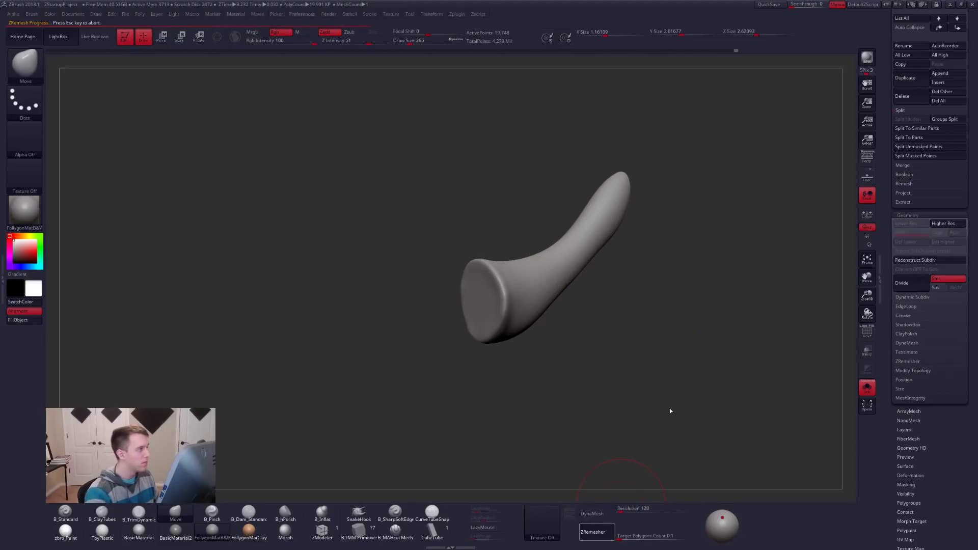
Check the tail on the character sheet, show the body with the remeshed tail, and set the draw size to 595
{"action": "key", "text": "alt+Tab"}
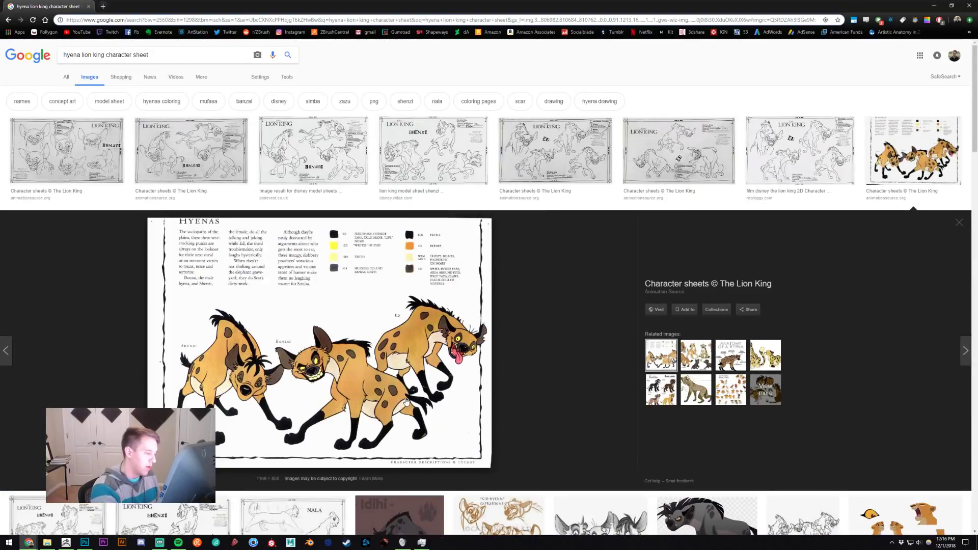
{"action": "key", "text": "alt+Tab"}
{"action": "mouse_move", "coordinate": [564, 346]}
{"action": "left_mouse_down"}
{"action": "mouse_move", "coordinate": [530, 343]}
{"action": "mouse_move", "coordinate": [596, 292]}
{"action": "mouse_move", "coordinate": [572, 291]}
{"action": "left_mouse_up"}
{"action": "key", "text": "space"}
{"action": "key", "text": "space"}
{"action": "key", "text": "alt+s"}
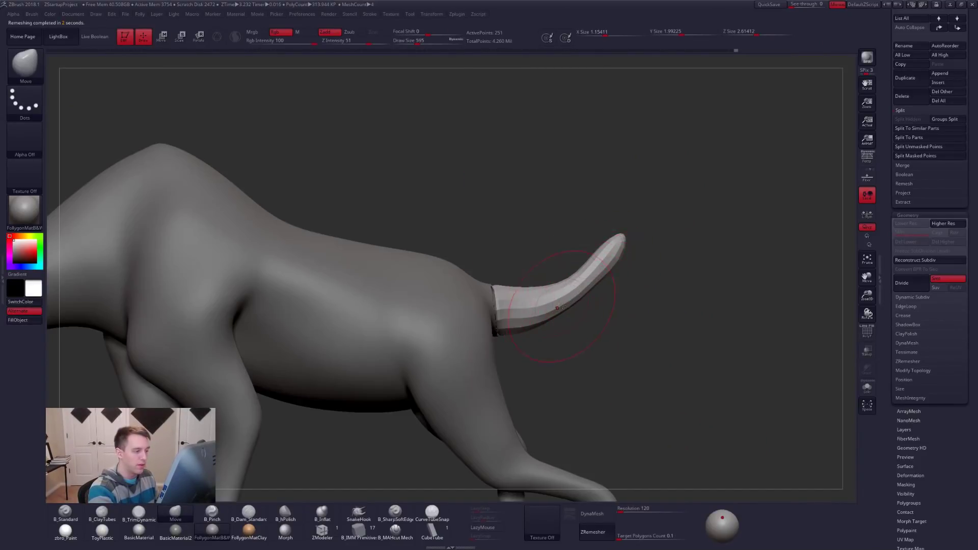
Slim the tail's base and straighten its curve following the character sheet, using the Move brush and smoothing at draw size 677
{"action": "key", "text": "alt+Tab"}
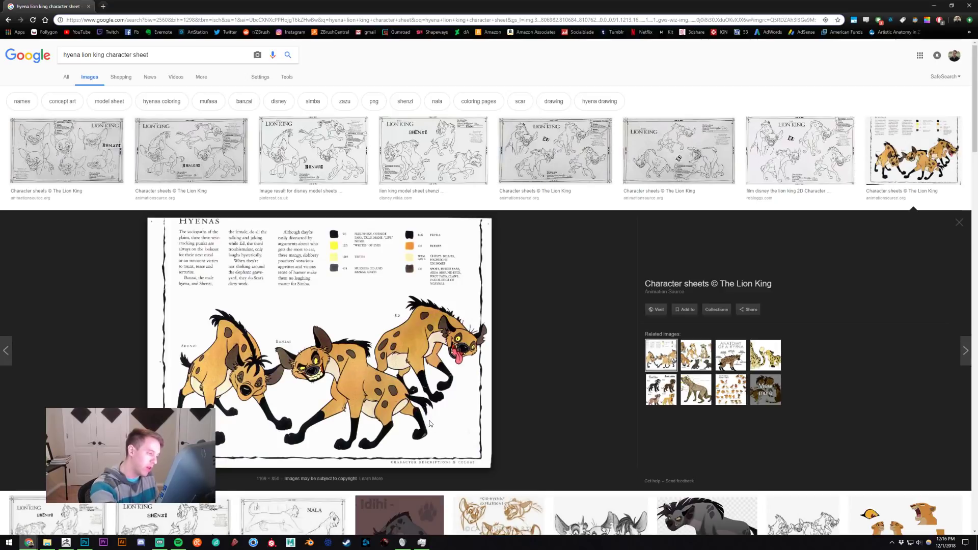
{"action": "left_click", "coordinate": [418, 406]}
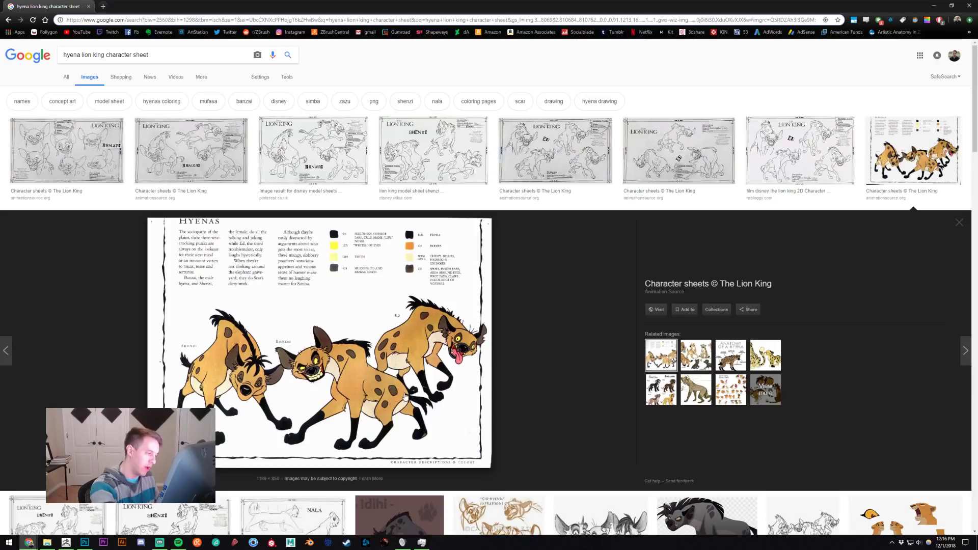
{"action": "key", "text": "alt+Tab"}
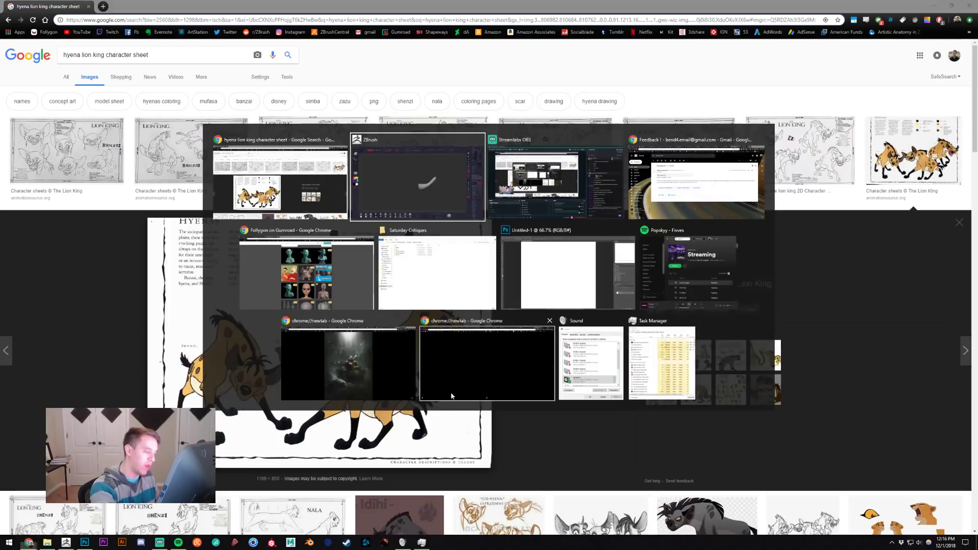
{"action": "left_click_drag", "start_coordinate": [489, 357], "coordinate": [521, 316]}
{"action": "key", "text": "space"}
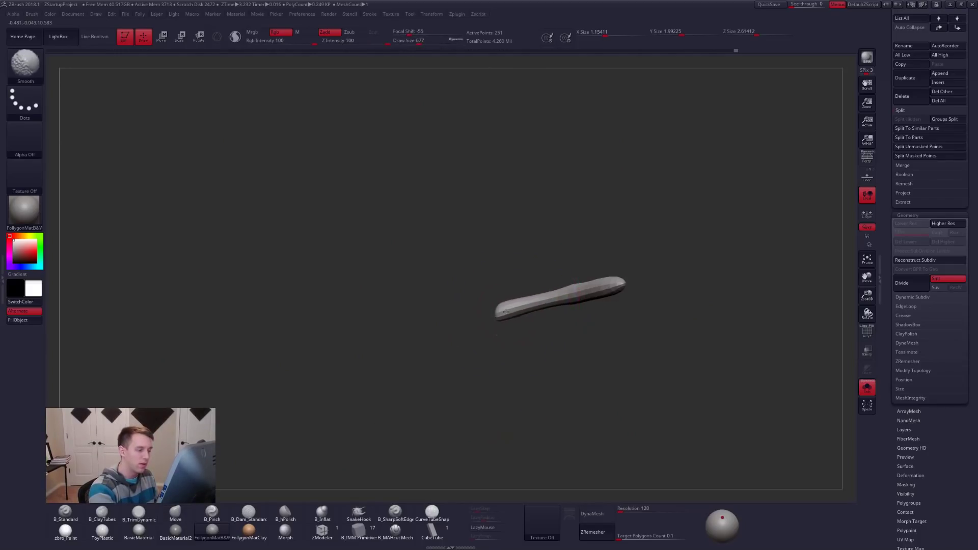
{"action": "key", "text": "space"}
{"action": "mouse_move", "coordinate": [599, 286]}
{"action": "left_mouse_down"}
{"action": "mouse_move", "coordinate": [613, 267]}
{"action": "mouse_move", "coordinate": [611, 301]}
{"action": "mouse_move", "coordinate": [556, 283]}
{"action": "left_mouse_up"}
{"action": "key", "text": "ctrl+f"}
{"action": "left_click_drag", "start_coordinate": [557, 303], "coordinate": [560, 313]}
Bend the tail upward and shape its thicker outer half following the character sheet, using the Move brush at draw size 636
{"action": "key", "text": "alt+Tab"}
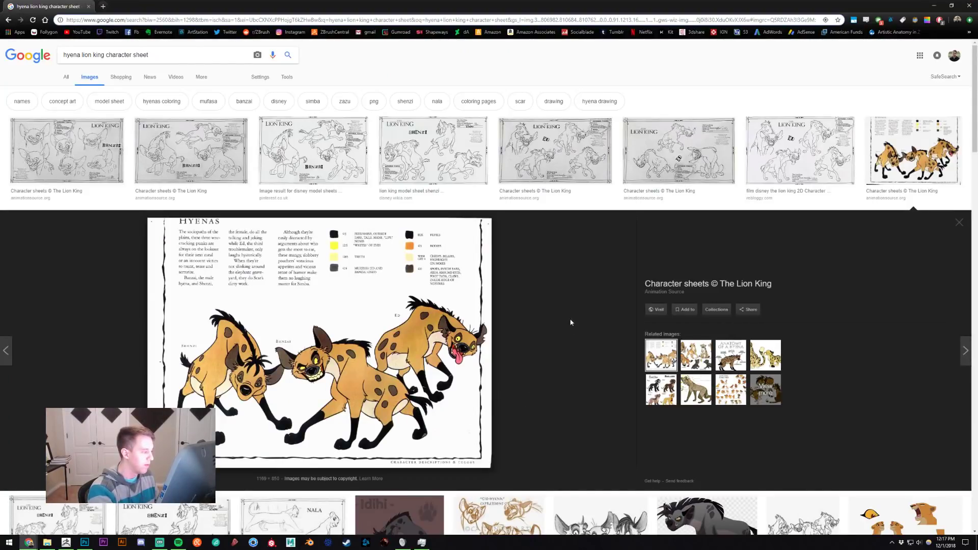
{"action": "key", "text": "alt+Tab"}
{"action": "left_click_drag", "start_coordinate": [603, 328], "coordinate": [583, 260], "text": "shift"}
{"action": "mouse_move", "coordinate": [593, 295]}
{"action": "left_mouse_down"}
{"action": "mouse_move", "coordinate": [606, 309]}
{"action": "mouse_move", "coordinate": [566, 330]}
{"action": "left_mouse_up"}
{"action": "key", "text": "s"}
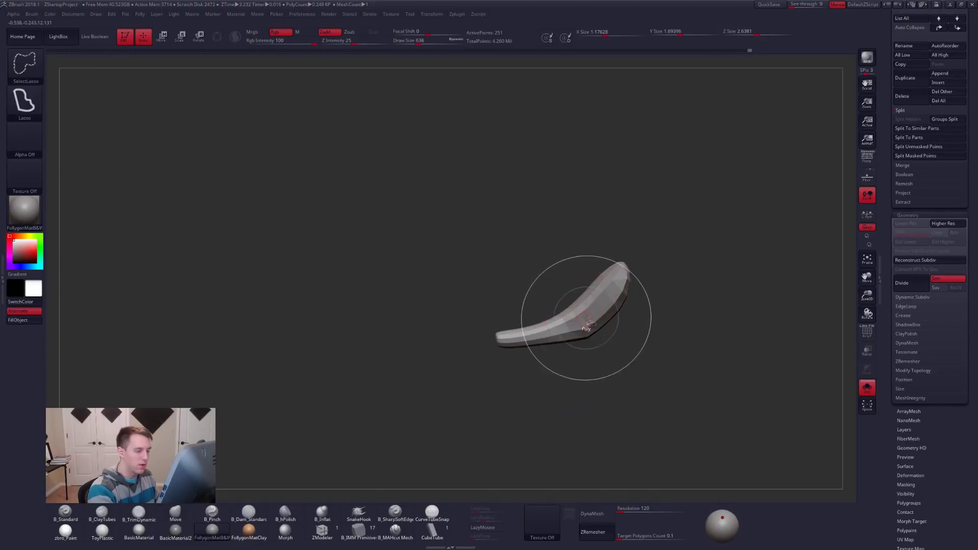
Turn on double-sided display for the tail and smooth it with Dynamic Subdiv
{"action": "key", "text": "ctrl+shift+f"}
{"action": "left_click", "coordinate": [603, 353]}
{"action": "left_click", "coordinate": [603, 353]}
{"action": "left_click", "coordinate": [572, 327]}
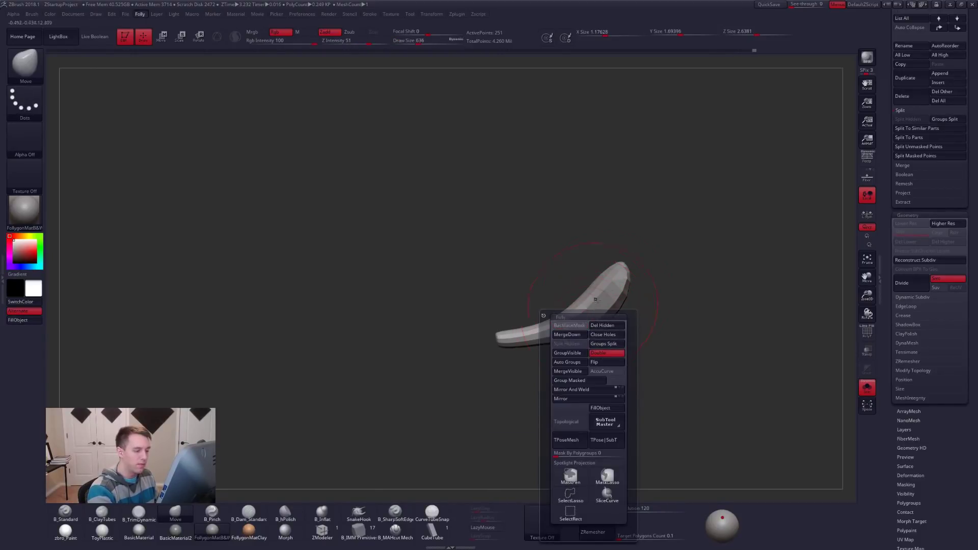
{"action": "left_click_drag", "start_coordinate": [543, 298], "coordinate": [580, 299]}
{"action": "key", "text": "d"}
{"action": "key", "text": "d"}
Shape the tail's thick end from the back with the Move brush at draw size 381, smoothing the surface
{"action": "key", "text": "space"}
{"action": "left_click_drag", "start_coordinate": [636, 307], "coordinate": [630, 307]}
{"action": "left_click_drag", "start_coordinate": [666, 267], "coordinate": [635, 284]}
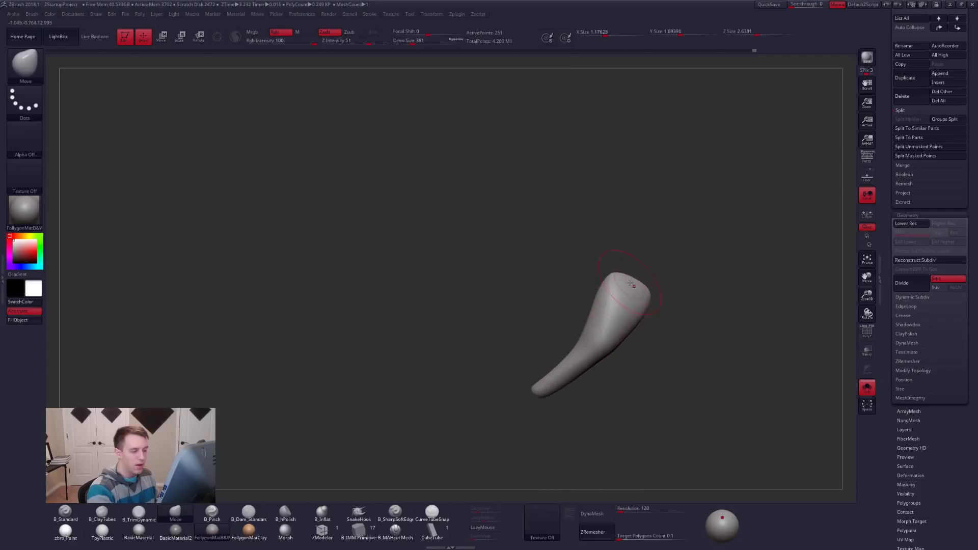
{"action": "key", "text": "2"}
{"action": "left_click_drag", "start_coordinate": [558, 378], "coordinate": [597, 349], "text": "shift"}
{"action": "left_click_drag", "start_coordinate": [568, 315], "coordinate": [616, 335]}
Refine the tail's taper from the back with the Move brush at draw size 482
{"action": "key", "text": "space"}
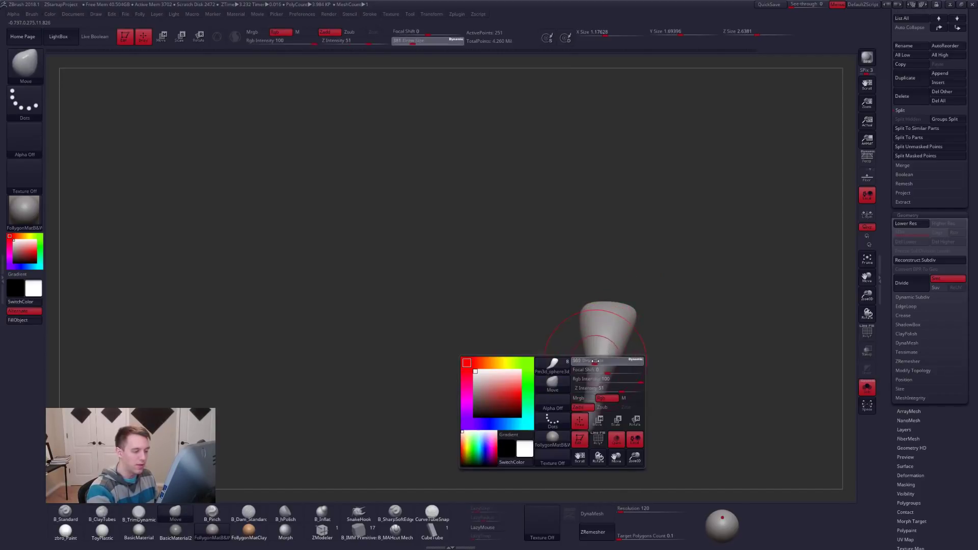
{"action": "key", "text": "ctrl+shift"}
{"action": "key", "text": "4"}
{"action": "left_click_drag", "start_coordinate": [615, 375], "coordinate": [593, 334], "text": "alt"}
{"action": "key", "text": "space"}
{"action": "mouse_move", "coordinate": [592, 334]}
{"action": "left_mouse_down"}
{"action": "mouse_move", "coordinate": [574, 335]}
{"action": "mouse_move", "coordinate": [597, 338]}
{"action": "mouse_move", "coordinate": [574, 364]}
{"action": "left_mouse_up"}
{"action": "key", "text": "space"}
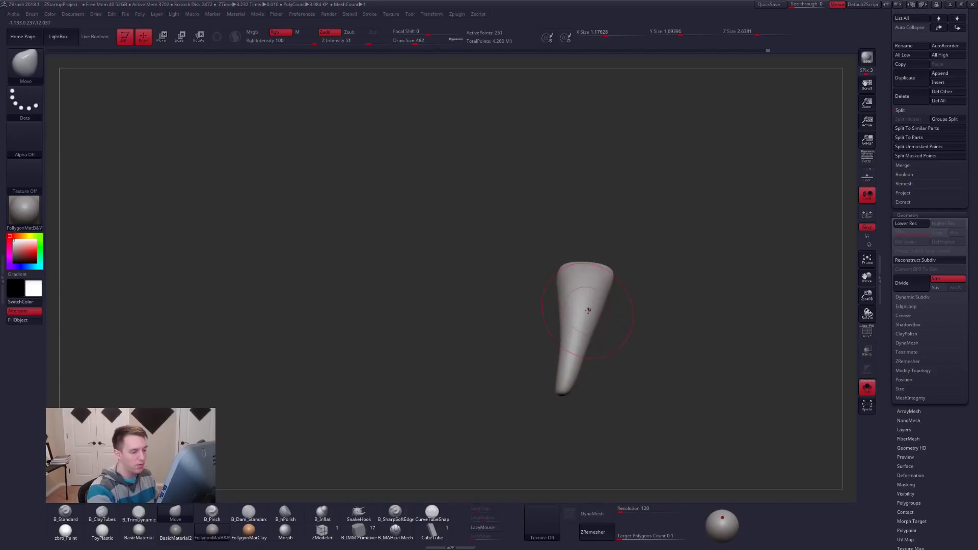
Adjust the tail's width and upward curve from the back and the side with the Move brush
{"action": "key", "text": "ctrl+f"}
{"action": "left_click", "coordinate": [591, 323]}
{"action": "left_click_drag", "start_coordinate": [630, 352], "coordinate": [636, 311]}
{"action": "left_click_drag", "start_coordinate": [669, 264], "coordinate": [644, 281]}
{"action": "left_click_drag", "start_coordinate": [640, 316], "coordinate": [671, 301], "text": "alt"}
Turn off Solo mode to show the whole hyena and select the body subtool
{"action": "key", "text": "alt+s"}
{"action": "left_click_drag", "start_coordinate": [894, 215], "coordinate": [891, 316]}
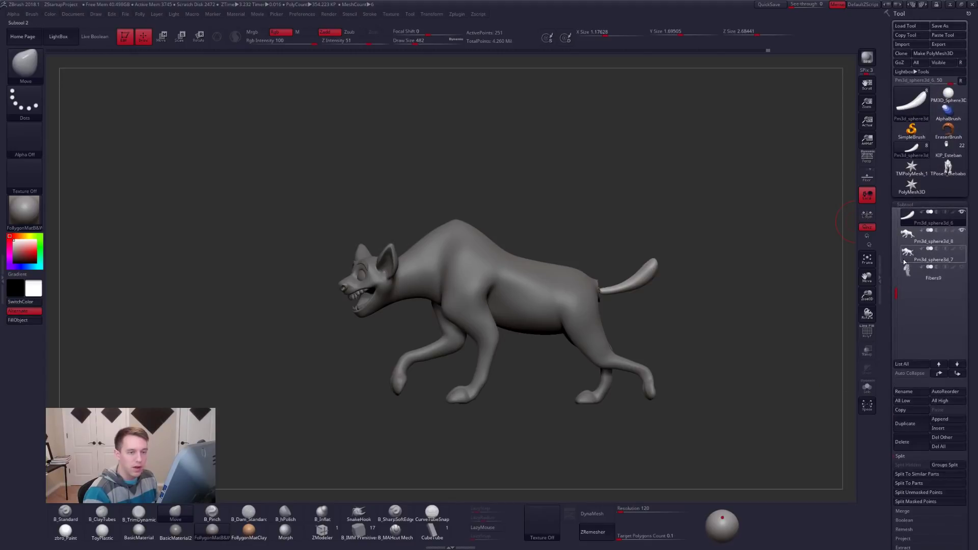
{"action": "left_click", "coordinate": [909, 235]}
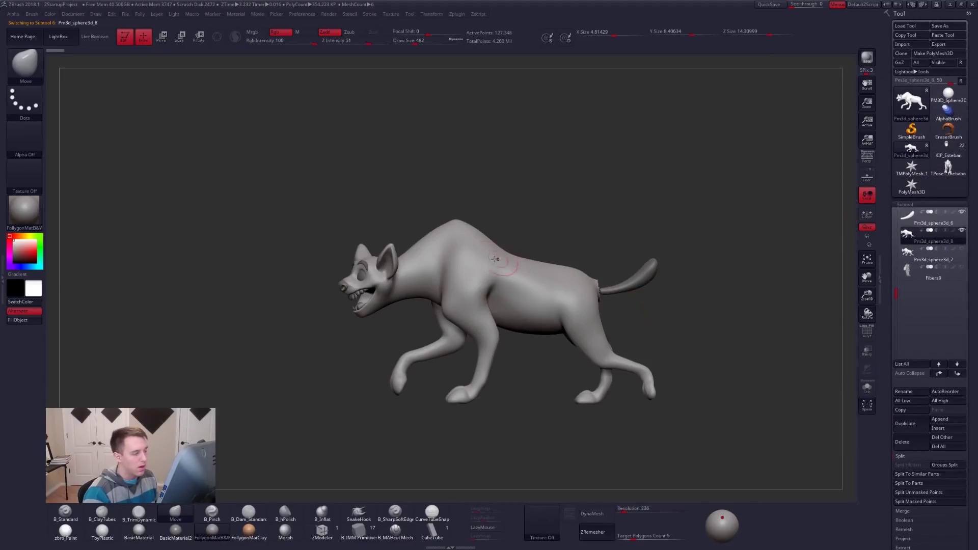
{"action": "mouse_move", "coordinate": [478, 301]}
{"action": "right_mouse_down", "text": "alt"}
{"action": "mouse_move", "coordinate": [548, 329]}
{"action": "mouse_move", "coordinate": [535, 278]}
{"action": "mouse_move", "coordinate": [611, 280]}
{"action": "mouse_move", "coordinate": [545, 285]}
{"action": "mouse_move", "coordinate": [594, 270]}
{"action": "mouse_move", "coordinate": [582, 240]}
{"action": "right_mouse_up", "text": "alt"}
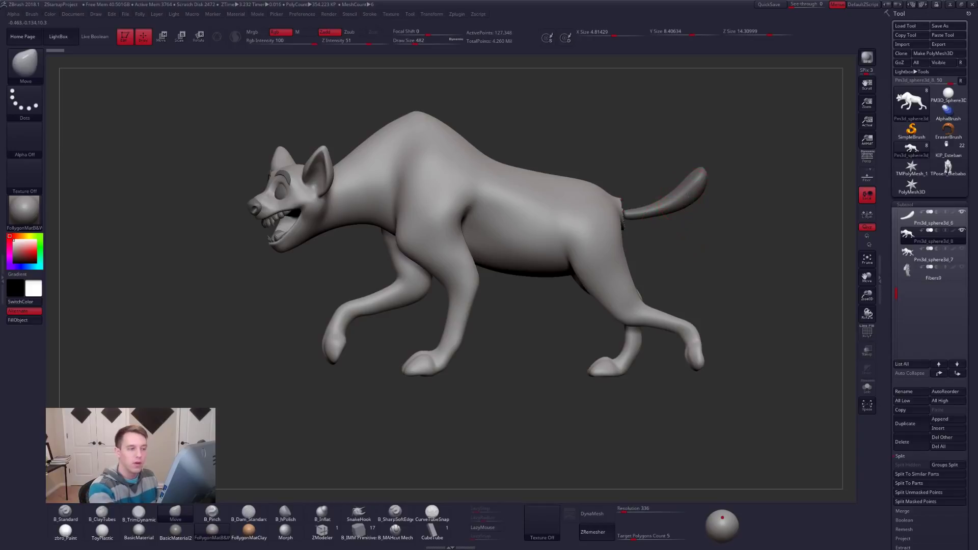
Select the tail subtool and isolate it in Solo mode
{"action": "left_click", "coordinate": [680, 201], "text": "alt"}
{"action": "key", "text": "alt+s"}
{"action": "left_click_drag", "start_coordinate": [697, 217], "coordinate": [619, 279], "text": "alt"}
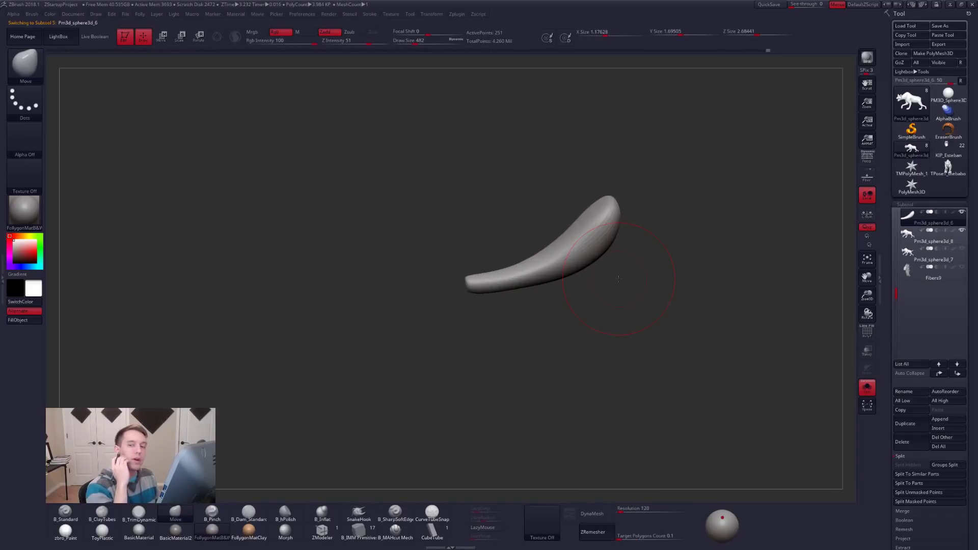
Delete the tail's lower subdivision levels while at its highest level and set the draw size to 292
{"action": "key", "text": "shift+d"}
{"action": "left_click_drag", "start_coordinate": [619, 278], "coordinate": [584, 263], "text": "alt"}
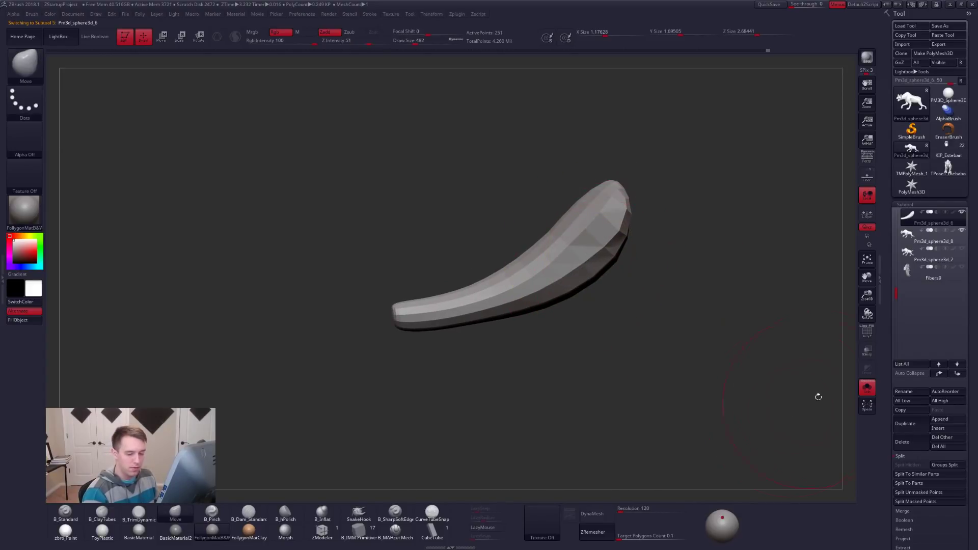
{"action": "left_click", "coordinate": [901, 456]}
{"action": "key", "text": "d"}
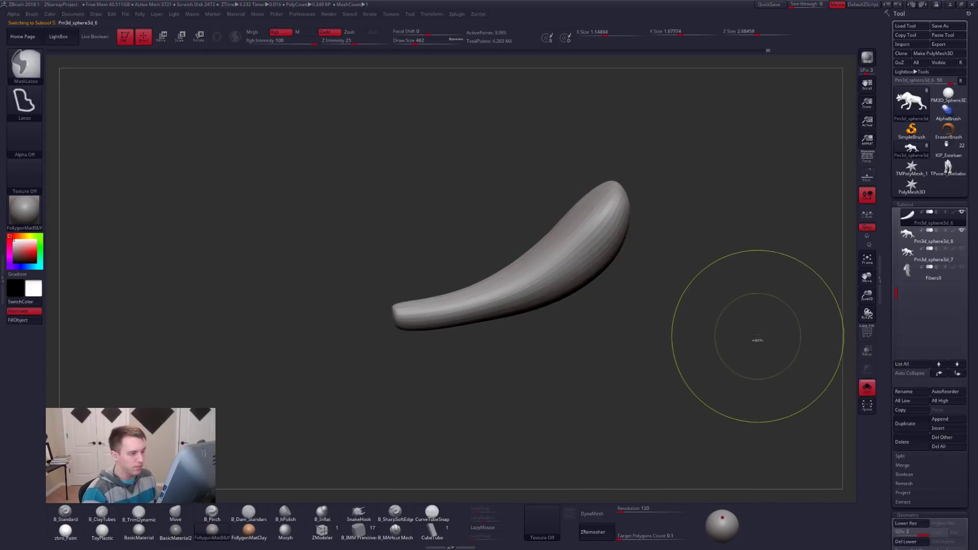
{"action": "left_click", "coordinate": [909, 542]}
{"action": "key", "text": "space"}
{"action": "left_click_drag", "start_coordinate": [716, 259], "coordinate": [708, 258]}
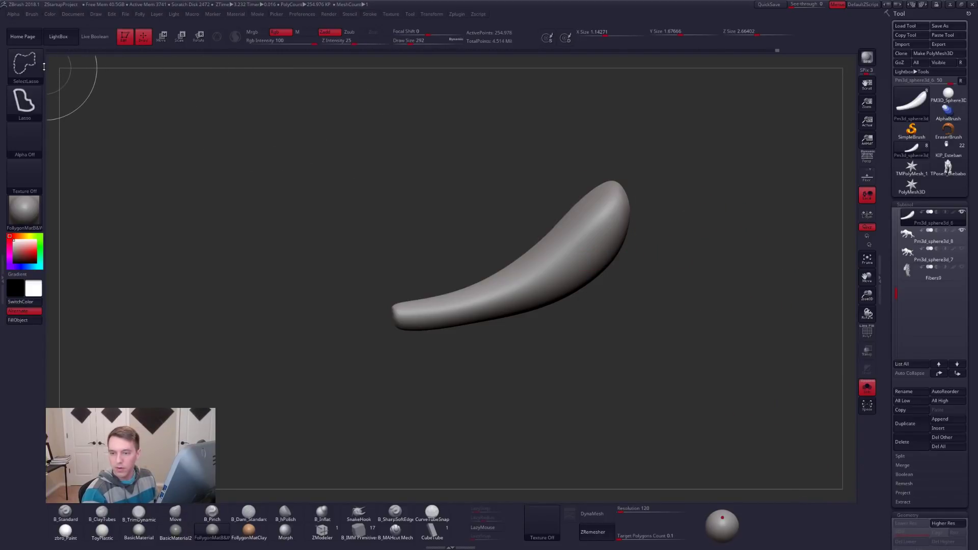
Try cutting off the tail's thick tip with the TrimCurve brush
{"action": "left_click", "coordinate": [41, 66]}
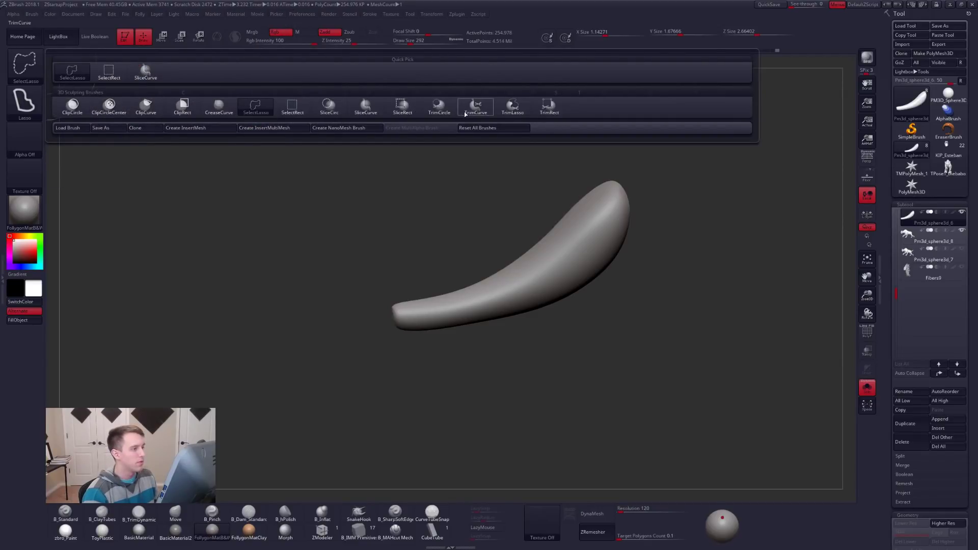
{"action": "left_click", "coordinate": [476, 106]}
{"action": "key", "text": "shift+f"}
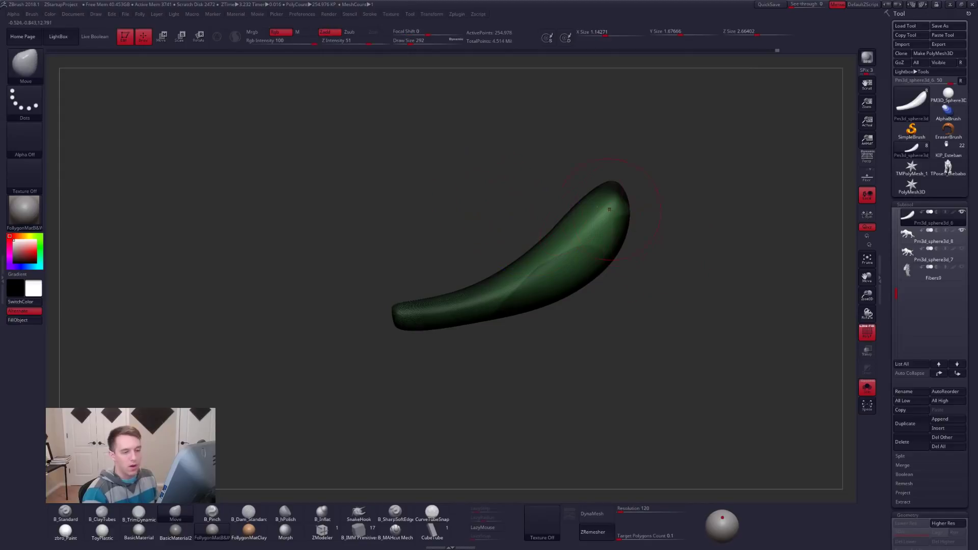
{"action": "mouse_move", "coordinate": [471, 217]}
{"action": "left_mouse_down"}
{"action": "mouse_move", "coordinate": [642, 209]}
{"action": "mouse_move", "coordinate": [489, 202]}
{"action": "left_mouse_up"}
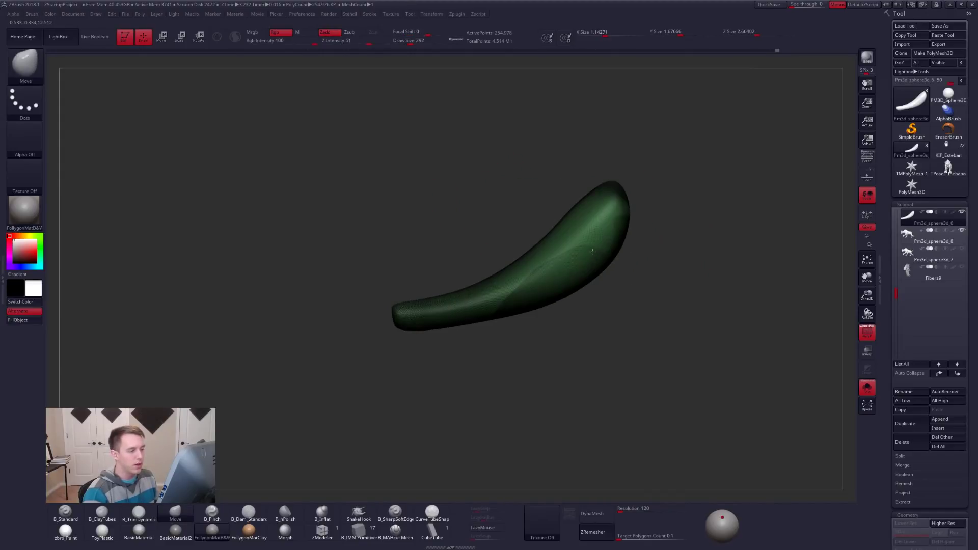
{"action": "key", "text": "shift+f"}
{"action": "mouse_move", "coordinate": [427, 170]}
{"action": "left_mouse_down", "text": "ctrl+shift"}
{"action": "mouse_move", "coordinate": [564, 310]}
{"action": "mouse_move", "coordinate": [655, 375]}
{"action": "mouse_move", "coordinate": [667, 371]}
{"action": "left_mouse_up", "text": "ctrl+shift"}
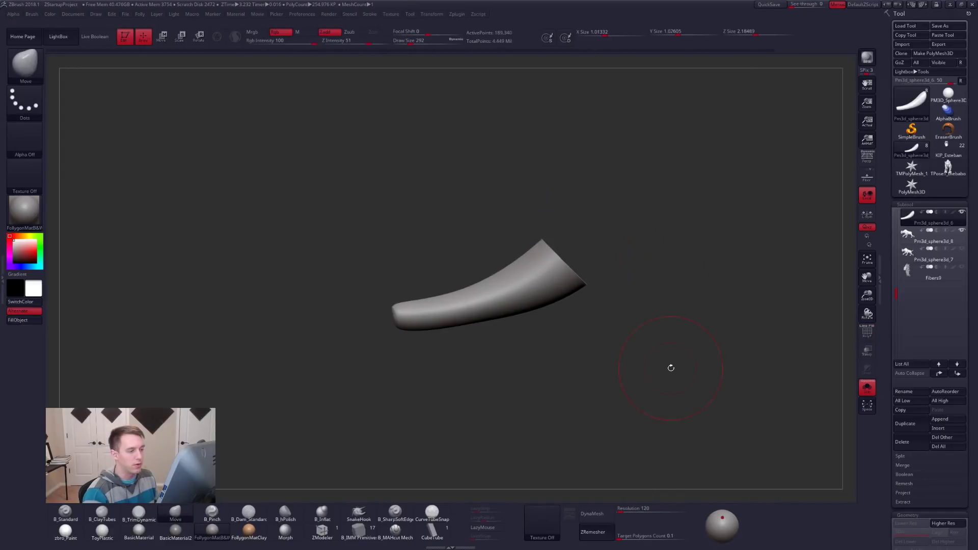
Examine the trimmed tail's mesh and the TrimCurve brush description, and undo the trim
{"action": "key", "text": "shift+f"}
{"action": "mouse_move", "coordinate": [540, 331]}
{"action": "left_mouse_down"}
{"action": "mouse_move", "coordinate": [494, 326]}
{"action": "mouse_move", "coordinate": [567, 307]}
{"action": "mouse_move", "coordinate": [351, 179]}
{"action": "left_mouse_up"}
{"action": "key", "text": "ctrl+shift"}
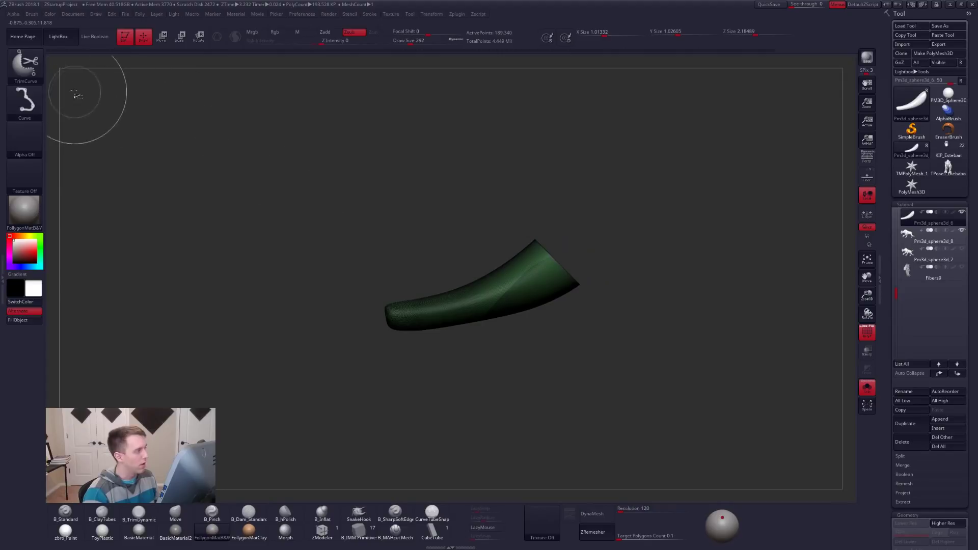
{"action": "left_click", "coordinate": [39, 68]}
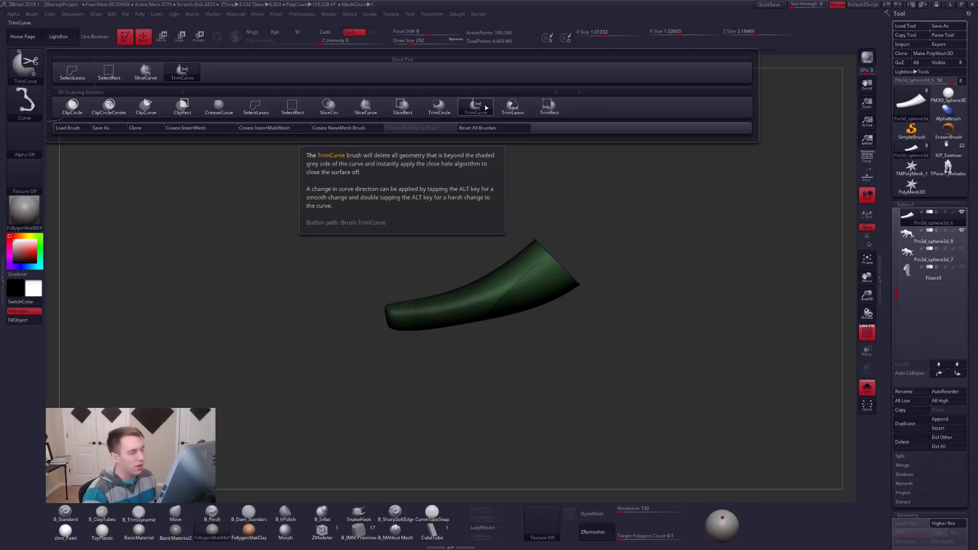
{"action": "mouse_move", "coordinate": [579, 251]}
{"action": "left_mouse_down"}
{"action": "mouse_move", "coordinate": [550, 264]}
{"action": "mouse_move", "coordinate": [580, 257]}
{"action": "mouse_move", "coordinate": [600, 277]}
{"action": "left_mouse_up"}
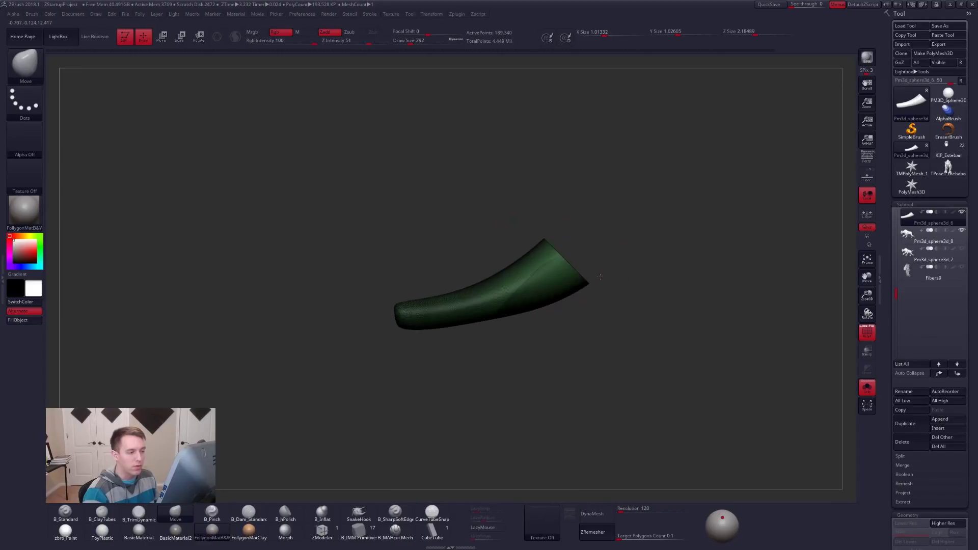
{"action": "key", "text": "ctrl+z"}
Try slicing the tail crosswise near its middle with the SliceCurve brush and display its polygroups
{"action": "key", "text": "ctrl+shift+f"}
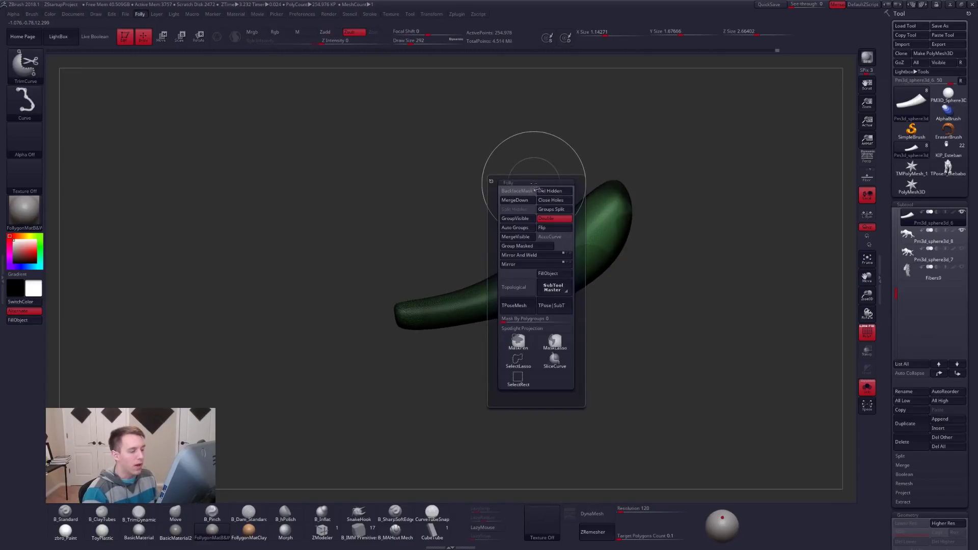
{"action": "left_click", "coordinate": [556, 361]}
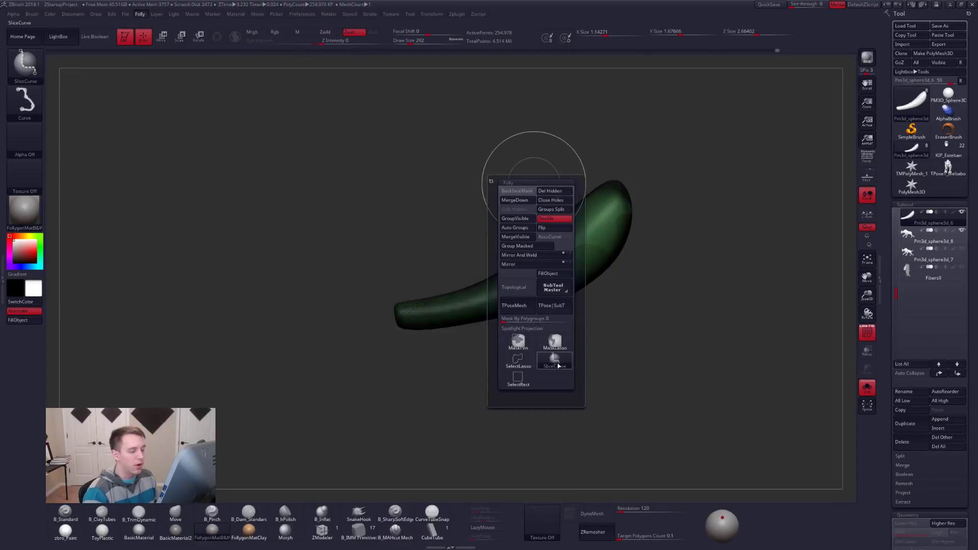
{"action": "key", "text": "space"}
{"action": "key", "text": "shift"}
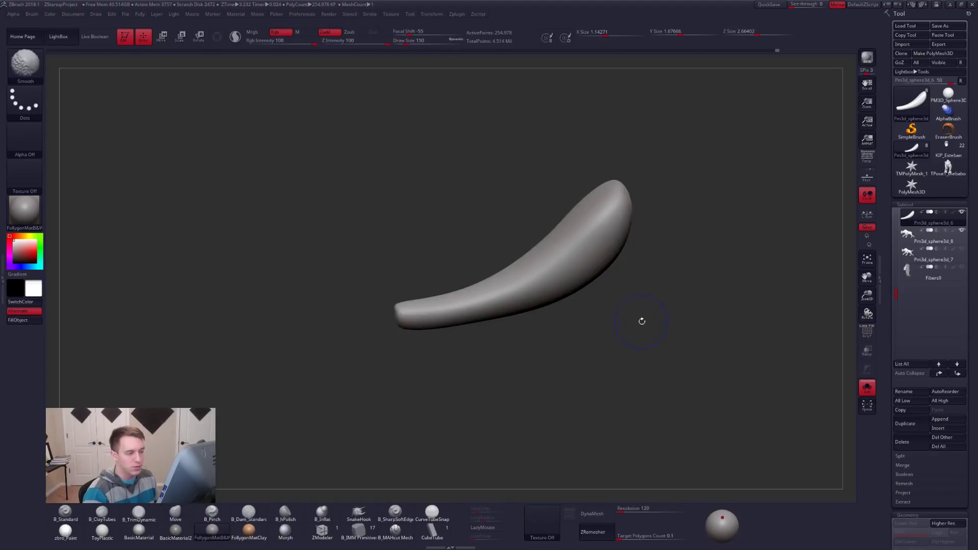
{"action": "left_click_drag", "start_coordinate": [642, 321], "coordinate": [599, 318], "text": "alt"}
{"action": "left_click_drag", "start_coordinate": [439, 176], "coordinate": [603, 375], "text": "ctrl+shift"}
{"action": "left_click_drag", "start_coordinate": [560, 248], "coordinate": [542, 303]}
{"action": "key", "text": "shift+f"}
{"action": "key", "text": "shift+f"}
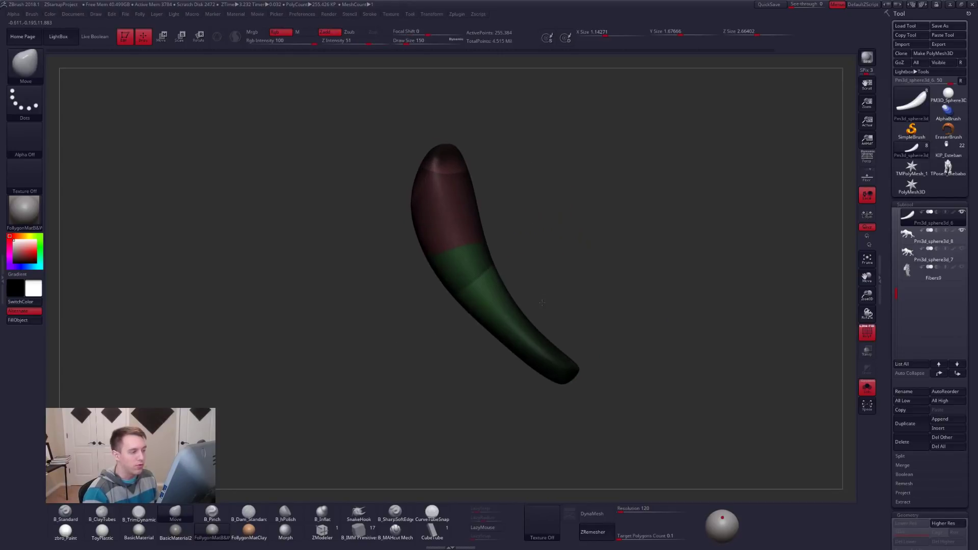
Examine the tail's polygon frame up close along the slice, comparing the mesh with and without the cut
{"action": "mouse_move", "coordinate": [459, 243]}
{"action": "left_mouse_down"}
{"action": "mouse_move", "coordinate": [426, 252]}
{"action": "mouse_move", "coordinate": [550, 202]}
{"action": "mouse_move", "coordinate": [539, 315]}
{"action": "mouse_move", "coordinate": [517, 308]}
{"action": "left_mouse_up"}
{"action": "key", "text": "shift+f"}
{"action": "key", "text": "ctrl"}
{"action": "left_click", "coordinate": [516, 307], "text": "ctrl+shift"}
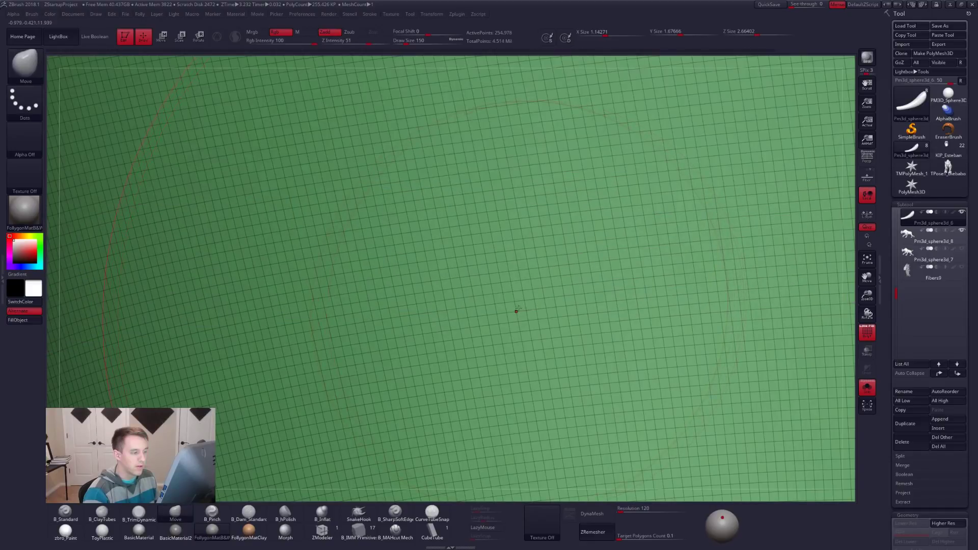
{"action": "left_click", "coordinate": [518, 309], "text": "ctrl+shift"}
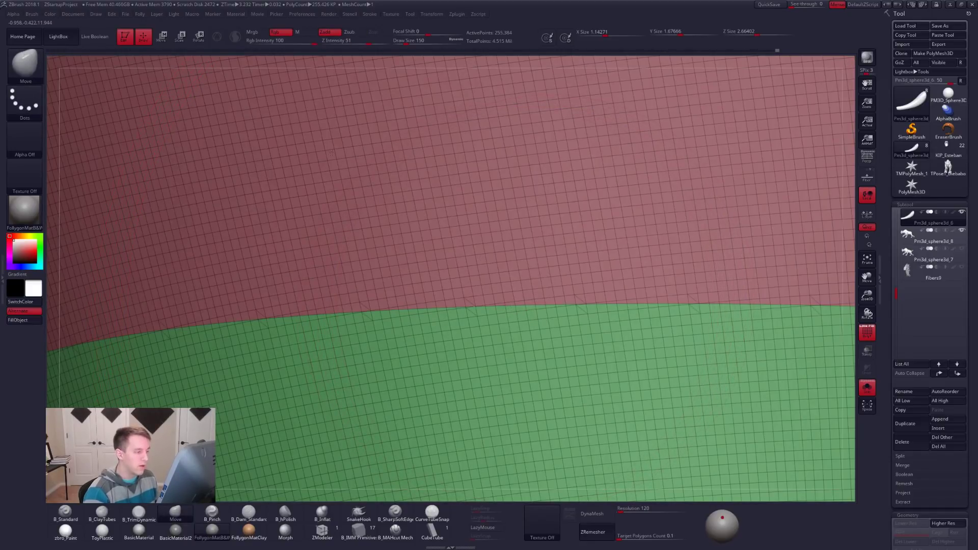
{"action": "key", "text": "f"}
{"action": "scroll", "coordinate": [528, 284], "scroll_direction": "down", "scroll_amount": 3}
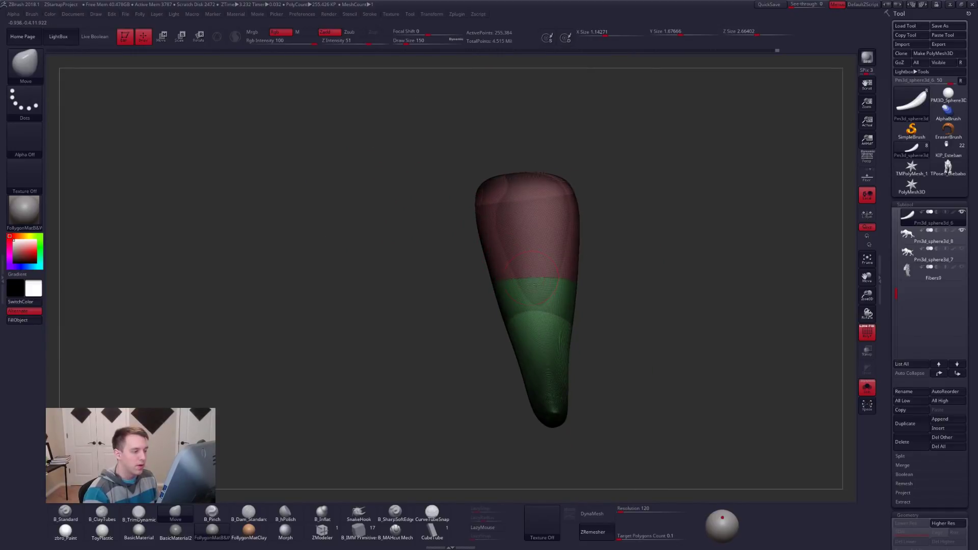
Undo the crosswise slice and try slicing the tail lengthwise down its middle
{"action": "right_click_drag", "start_coordinate": [528, 283], "coordinate": [540, 291]}
{"action": "key", "text": "ctrl+z"}
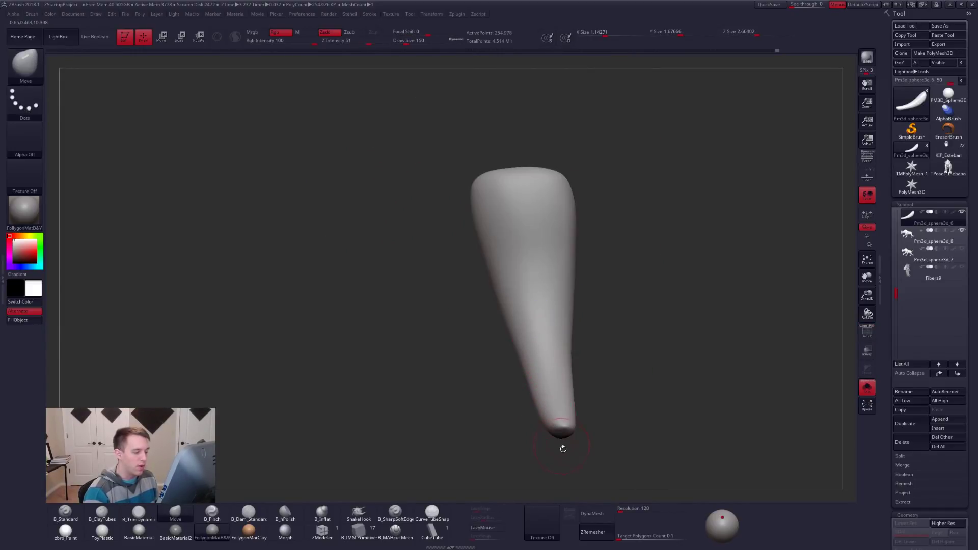
{"action": "mouse_move", "coordinate": [565, 450]}
{"action": "left_mouse_down", "text": "ctrl+shift"}
{"action": "mouse_move", "coordinate": [547, 397]}
{"action": "mouse_move", "coordinate": [511, 117]}
{"action": "left_mouse_up", "text": "ctrl+shift"}
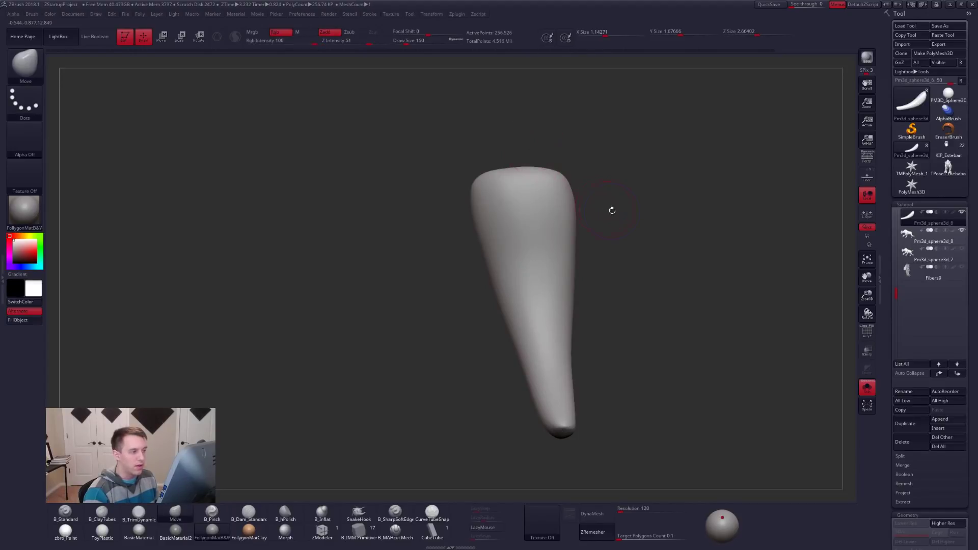
Try remeshing the lengthwise-sliced tail with ZRemesher, using Keep Groups and a target polygon count of 1, and subdivide the result
{"action": "key", "text": "shift+f"}
{"action": "left_click_drag", "start_coordinate": [889, 314], "coordinate": [894, 258]}
{"action": "left_click", "coordinate": [908, 305]}
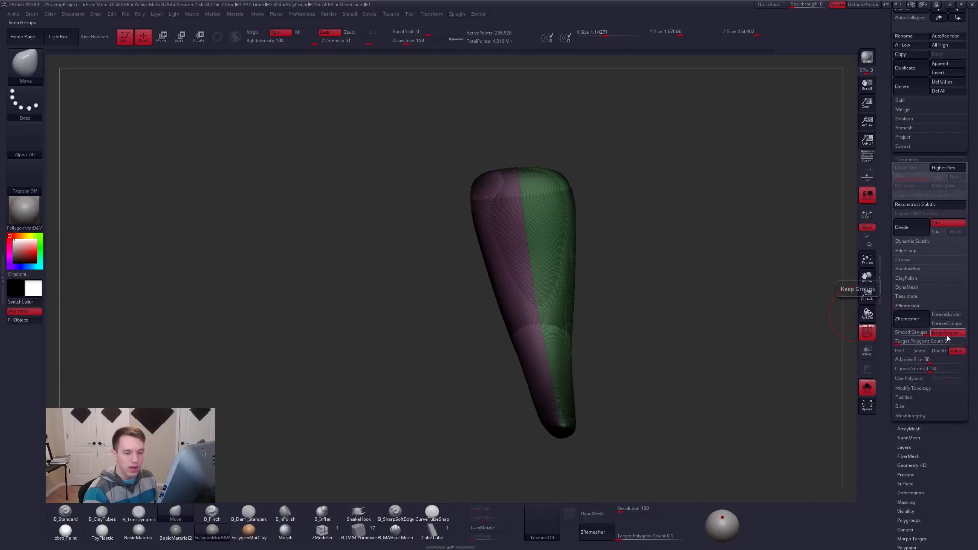
{"action": "left_click", "coordinate": [910, 342]}
{"action": "type", "text": "1"}
{"action": "key", "text": "Return"}
{"action": "left_click", "coordinate": [912, 324]}
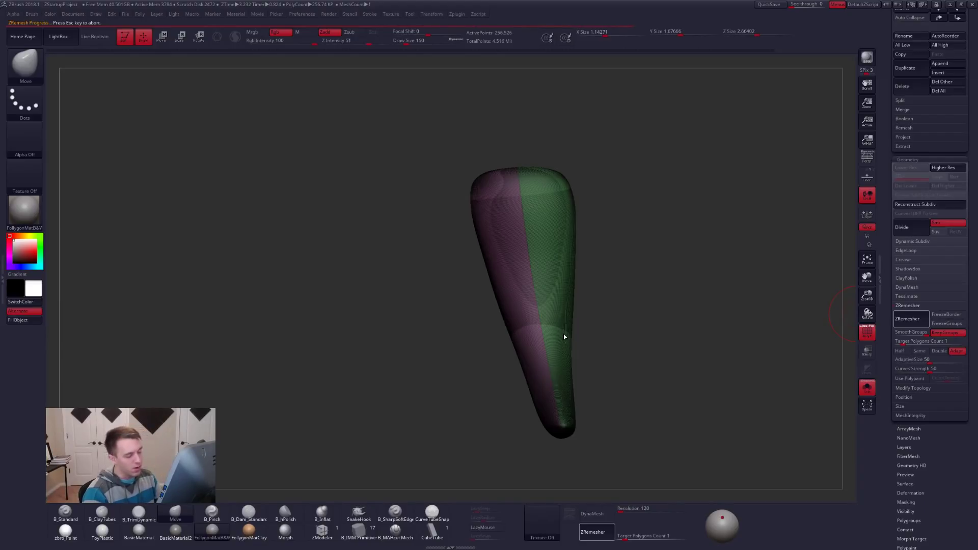
{"action": "mouse_move", "coordinate": [601, 317]}
{"action": "left_mouse_down"}
{"action": "mouse_move", "coordinate": [453, 326]}
{"action": "mouse_move", "coordinate": [514, 316]}
{"action": "mouse_move", "coordinate": [517, 372]}
{"action": "mouse_move", "coordinate": [543, 322]}
{"action": "mouse_move", "coordinate": [581, 290]}
{"action": "mouse_move", "coordinate": [562, 313]}
{"action": "left_mouse_up"}
{"action": "key", "text": "ctrl+d"}
{"action": "key", "text": "ctrl+d"}
{"action": "key", "text": "ctrl+d"}
{"action": "key", "text": "ctrl+d"}
Slice the tail crosswise near its middle, hide the tip and split it into its own subtool
{"action": "left_click_drag", "start_coordinate": [500, 196], "coordinate": [603, 369], "text": "ctrl+shift"}
{"action": "left_click_drag", "start_coordinate": [897, 194], "coordinate": [898, 547]}
{"action": "left_click", "coordinate": [531, 296], "text": "ctrl+shift"}
{"action": "key", "text": "space"}
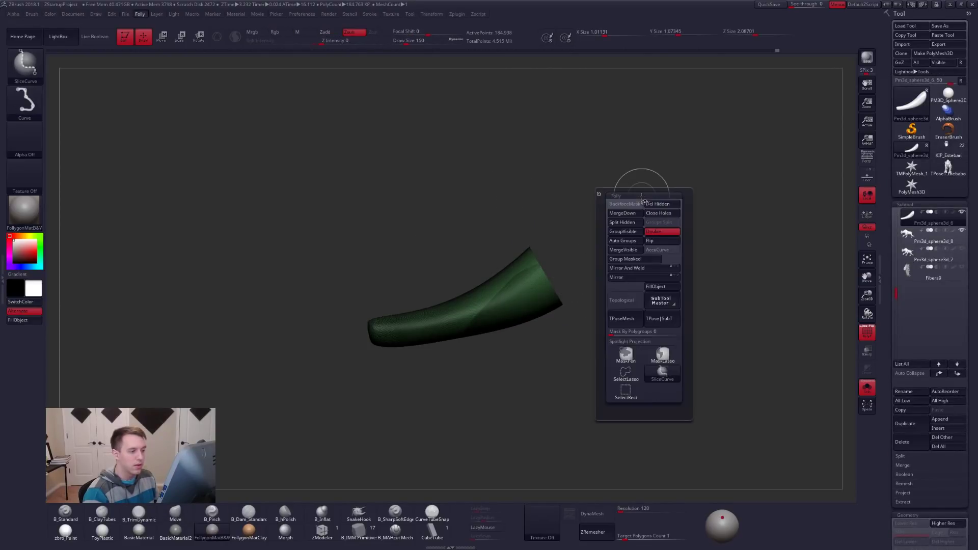
{"action": "left_click", "coordinate": [622, 222]}
Close the open cuts on both the tail base and the separated tail tip subtools
{"action": "key", "text": "space"}
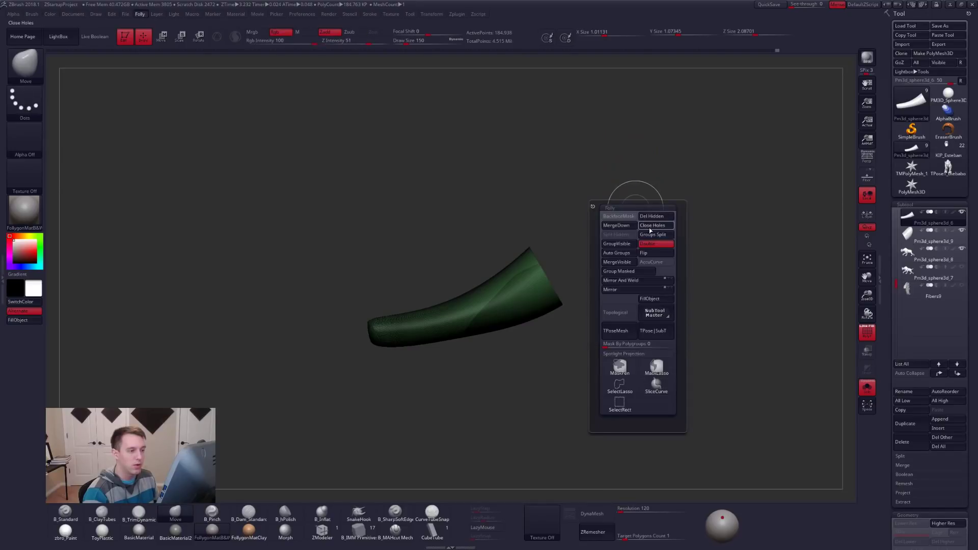
{"action": "left_click", "coordinate": [649, 228]}
{"action": "left_click", "coordinate": [915, 234]}
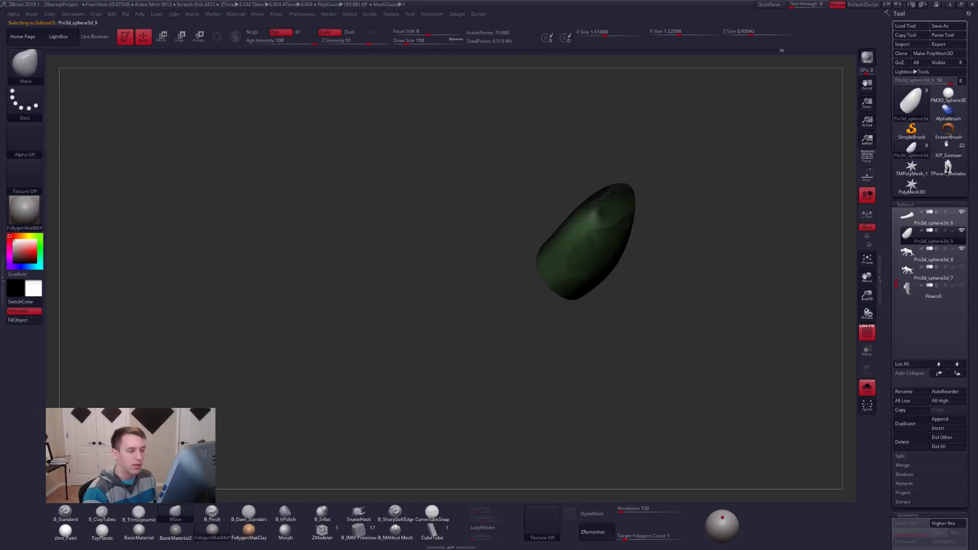
{"action": "left_click_drag", "start_coordinate": [669, 247], "coordinate": [679, 244]}
{"action": "key", "text": "space"}
{"action": "left_click", "coordinate": [691, 262]}
Turn off the polygon frame display and try moving the tail tip, undoing the move
{"action": "key", "text": "shift+s"}
{"action": "mouse_move", "coordinate": [622, 267]}
{"action": "left_mouse_down", "text": "shift"}
{"action": "mouse_move", "coordinate": [560, 266]}
{"action": "mouse_move", "coordinate": [586, 302]}
{"action": "mouse_move", "coordinate": [648, 268]}
{"action": "mouse_move", "coordinate": [656, 246]}
{"action": "left_mouse_up", "text": "shift"}
{"action": "key", "text": "shift+f"}
{"action": "key", "text": "w"}
{"action": "mouse_move", "coordinate": [718, 315]}
{"action": "left_mouse_down"}
{"action": "mouse_move", "coordinate": [682, 319]}
{"action": "mouse_move", "coordinate": [681, 270]}
{"action": "left_mouse_up"}
{"action": "key", "text": "ctrl+z"}
{"action": "key", "text": "q"}
Show the whole hyena with its two-part tail and turn on perspective
{"action": "left_click_drag", "start_coordinate": [634, 305], "coordinate": [766, 320]}
{"action": "mouse_move", "coordinate": [654, 293]}
{"action": "left_mouse_down"}
{"action": "mouse_move", "coordinate": [695, 297]}
{"action": "mouse_move", "coordinate": [660, 272]}
{"action": "left_mouse_up"}
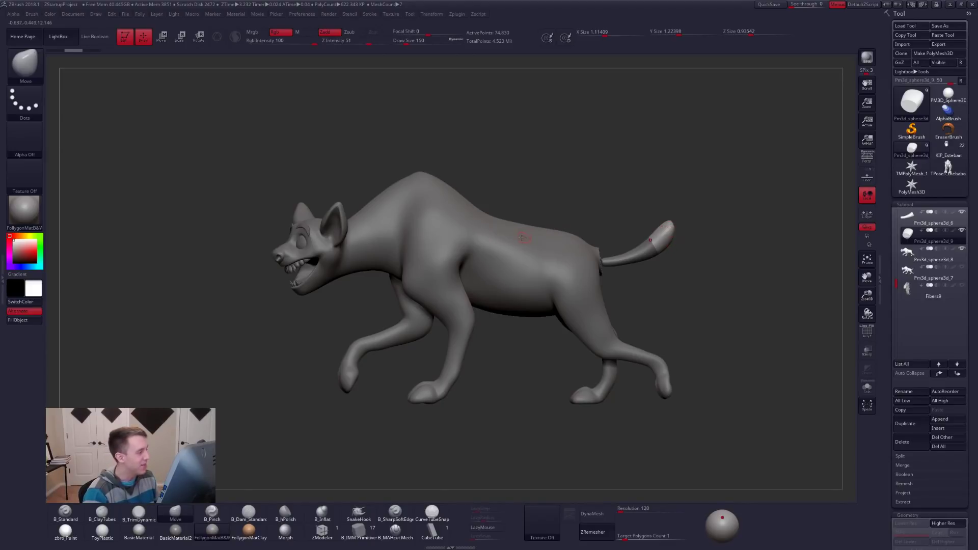
{"action": "left_click", "coordinate": [867, 157]}
Switch to the merged TPose1 hyena mesh and delete it permanently
{"action": "mouse_move", "coordinate": [932, 182]}
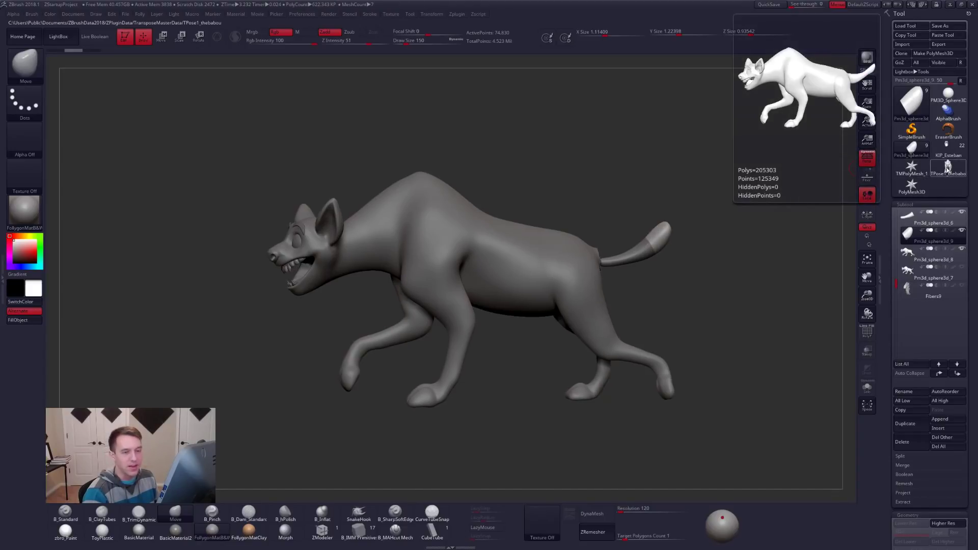
{"action": "left_click", "coordinate": [947, 168]}
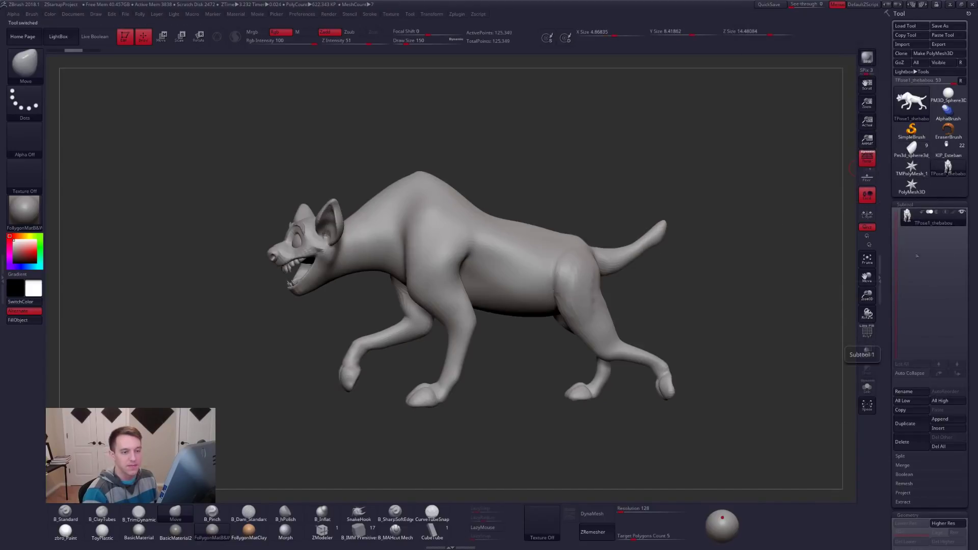
{"action": "left_click", "coordinate": [911, 442]}
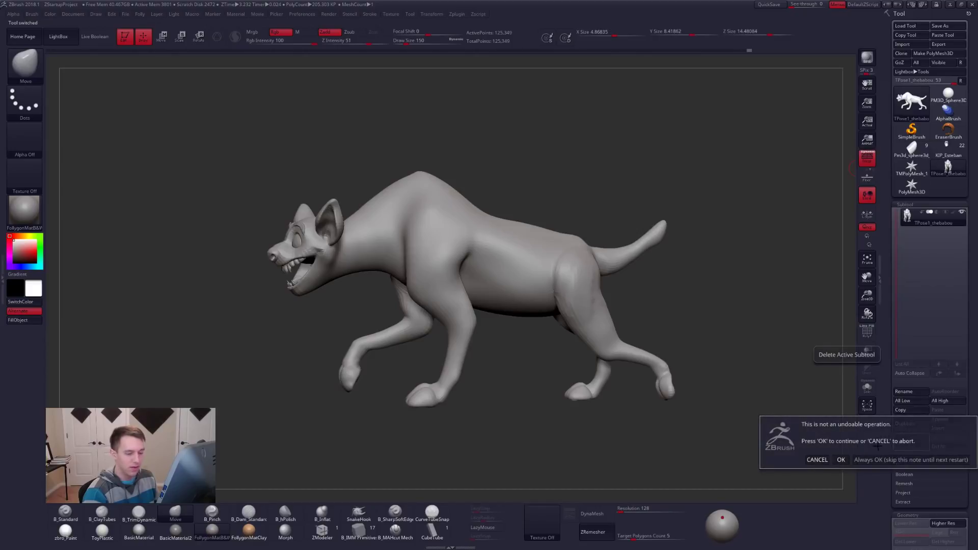
{"action": "left_click", "coordinate": [841, 460]}
View the KIP_Esteban tool briefly and return to the hyena with its separated tail tip
{"action": "left_click", "coordinate": [948, 148]}
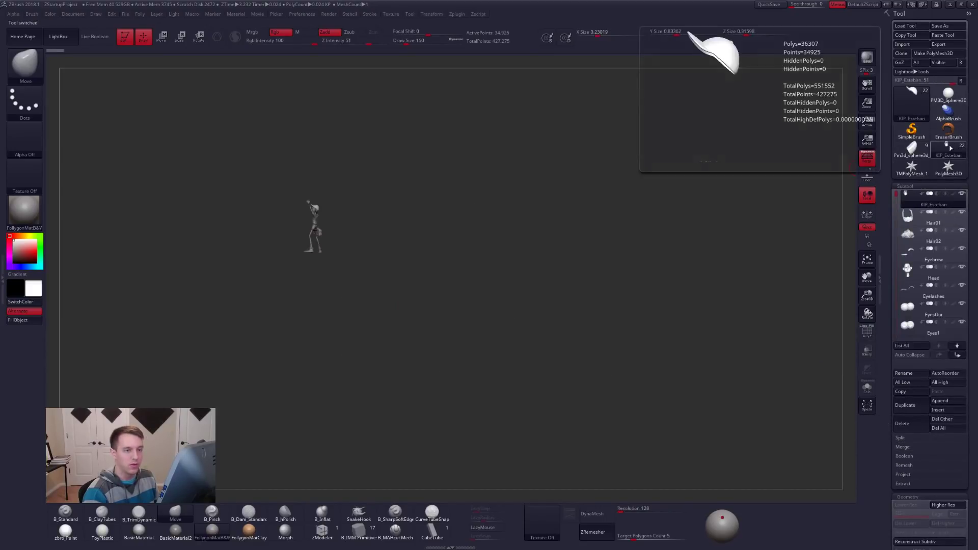
{"action": "left_click", "coordinate": [919, 146]}
{"action": "left_click_drag", "start_coordinate": [783, 287], "coordinate": [754, 285]}
{"action": "mouse_move", "coordinate": [912, 217]}
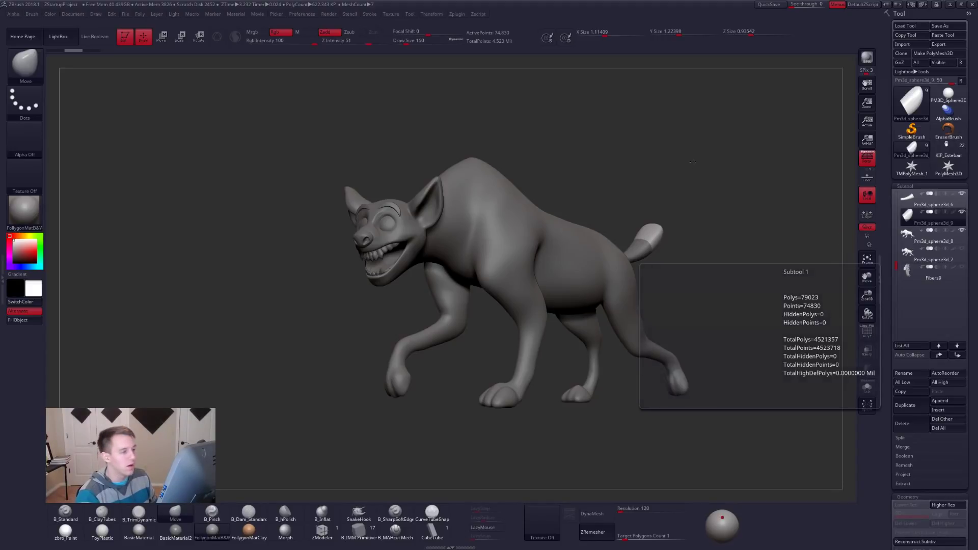
{"action": "left_click_drag", "start_coordinate": [784, 265], "coordinate": [766, 264]}
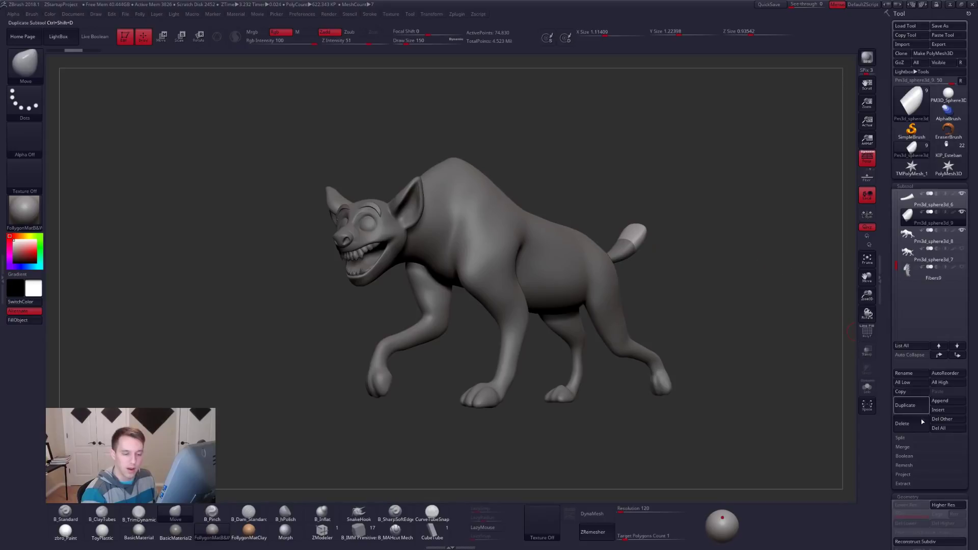
Delete all subtools of the hyena tool, suppressing further warnings, and reset the recent tools list with KIP_Esteban active
{"action": "left_click", "coordinate": [937, 428]}
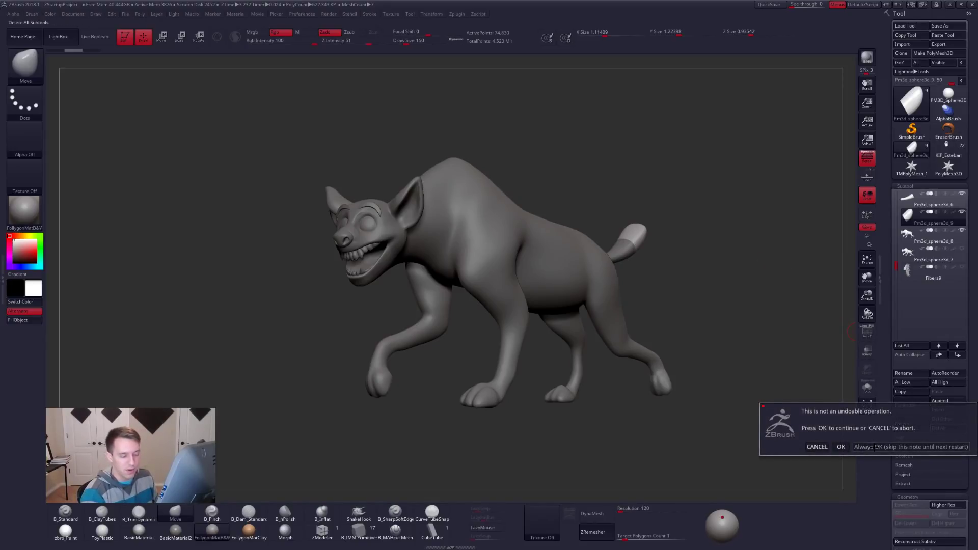
{"action": "left_click", "coordinate": [875, 447]}
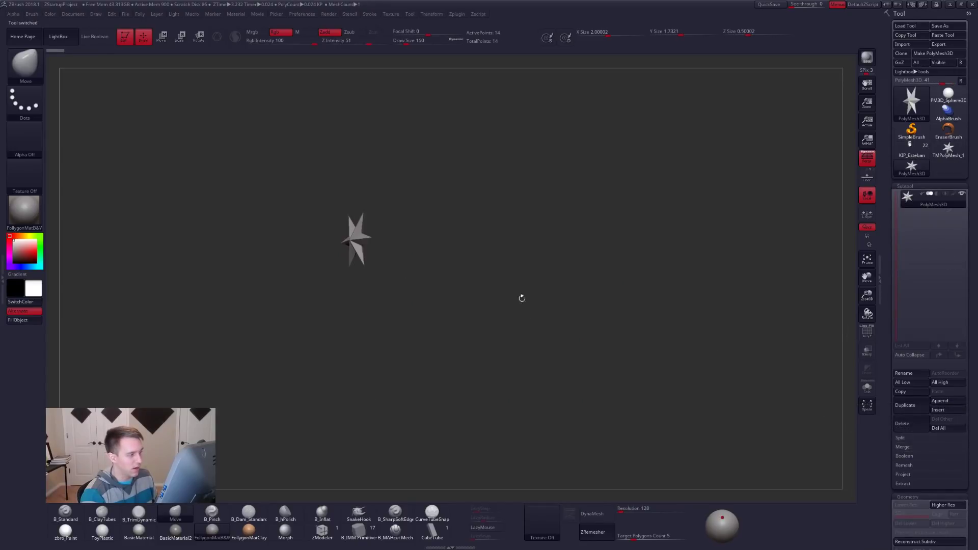
{"action": "left_click", "coordinate": [918, 154]}
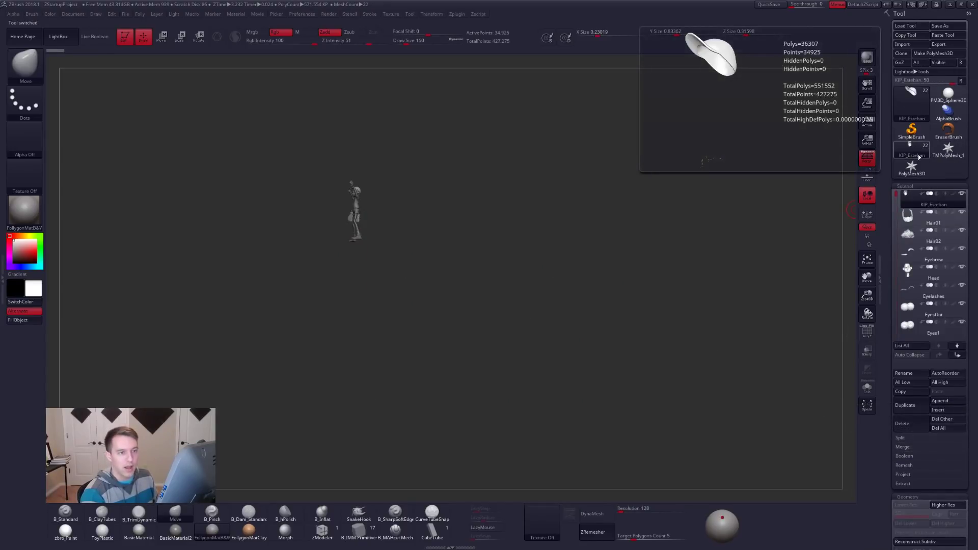
{"action": "left_click", "coordinate": [961, 80]}
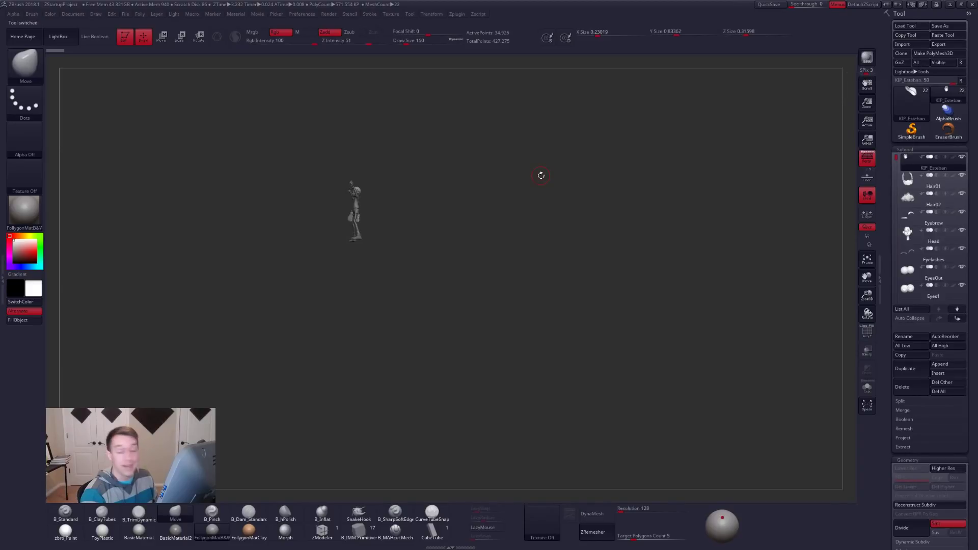
Inspect the posed KIP_Esteban character close up from the front and the side
{"action": "left_click_drag", "start_coordinate": [412, 197], "coordinate": [586, 300]}
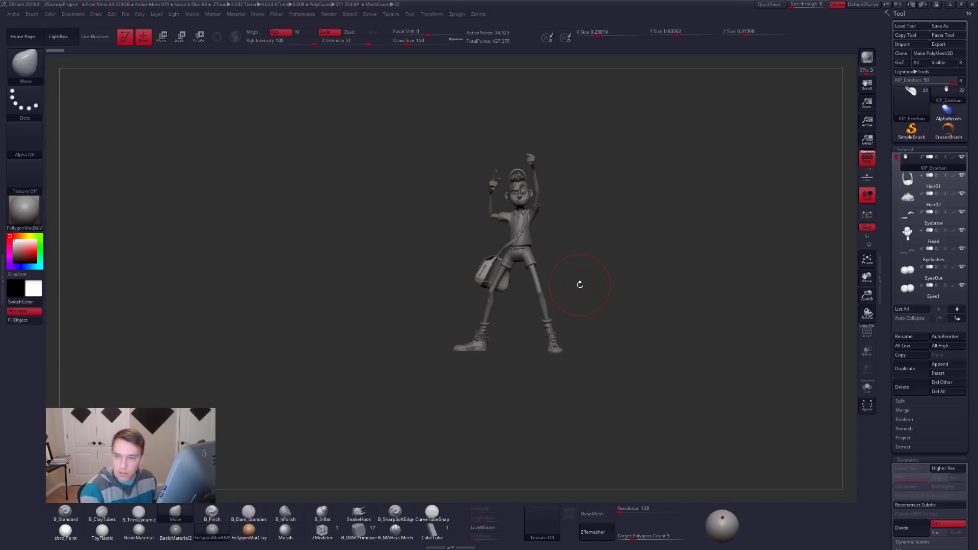
{"action": "mouse_move", "coordinate": [934, 162]}
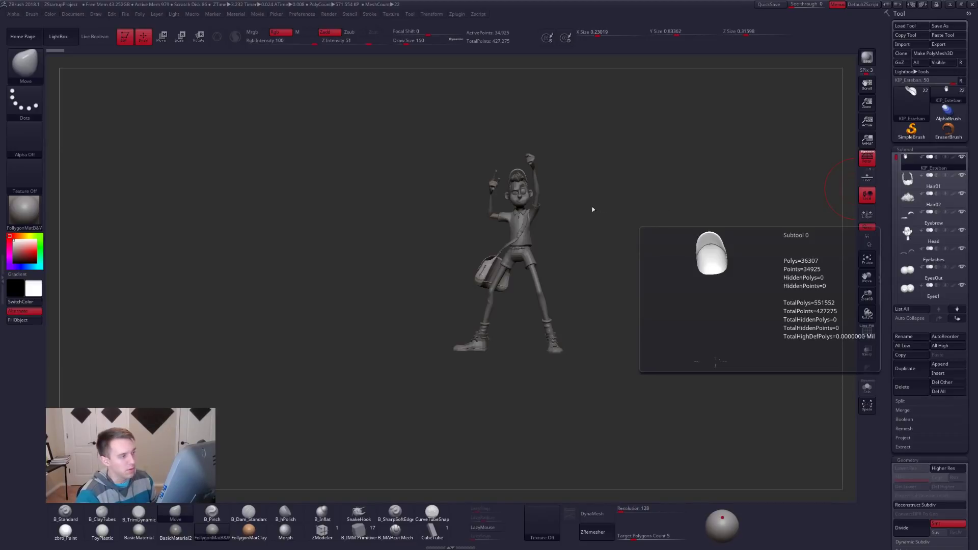
{"action": "mouse_move", "coordinate": [627, 226]}
{"action": "left_mouse_down", "text": "alt"}
{"action": "mouse_move", "coordinate": [655, 227]}
{"action": "mouse_move", "coordinate": [630, 225]}
{"action": "left_mouse_up", "text": "alt"}
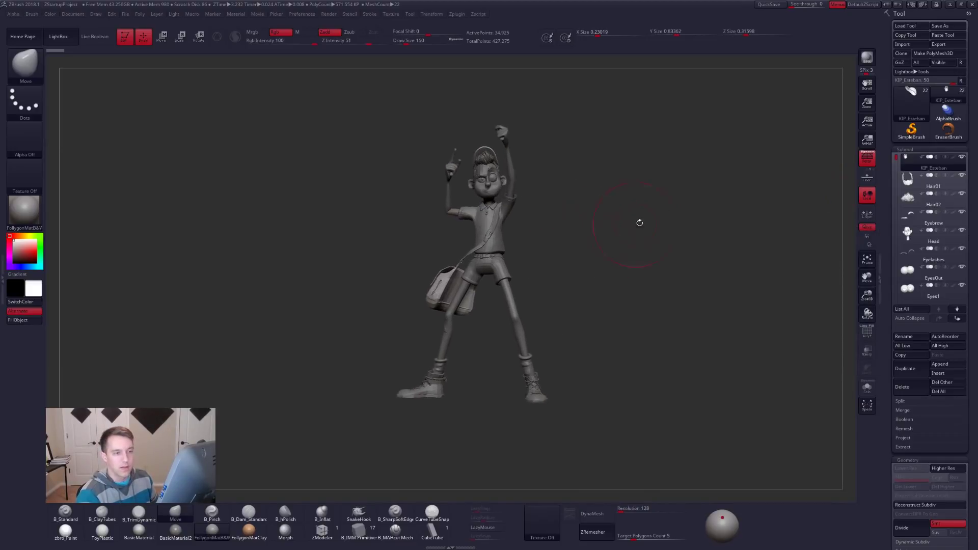
{"action": "key", "text": "space"}
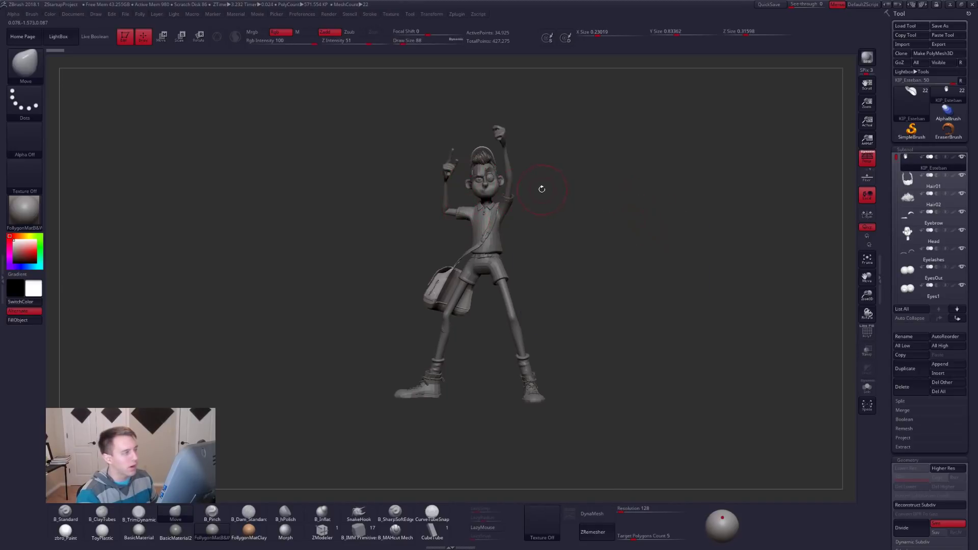
{"action": "key", "text": "alt+s"}
{"action": "right_click_drag", "start_coordinate": [481, 148], "coordinate": [501, 176], "text": "ctrl"}
{"action": "key", "text": "2"}
{"action": "key", "text": "space"}
{"action": "left_click_drag", "start_coordinate": [498, 175], "coordinate": [533, 159]}
{"action": "key", "text": "alt+s"}
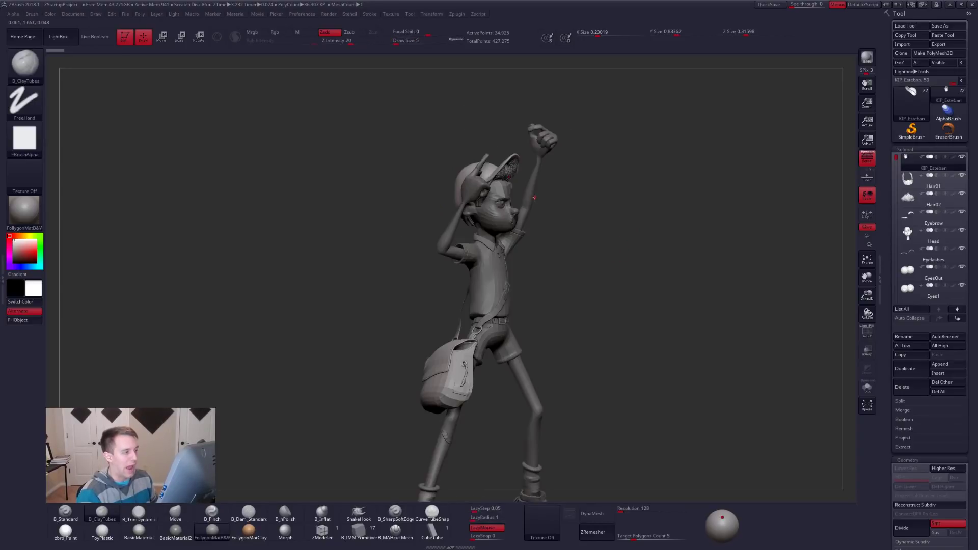
Solo the cap, Hair01 and Hair02 subtools in turn to review them, and show the whole character again
{"action": "key", "text": "alt+s"}
{"action": "left_click_drag", "start_coordinate": [489, 228], "coordinate": [484, 314]}
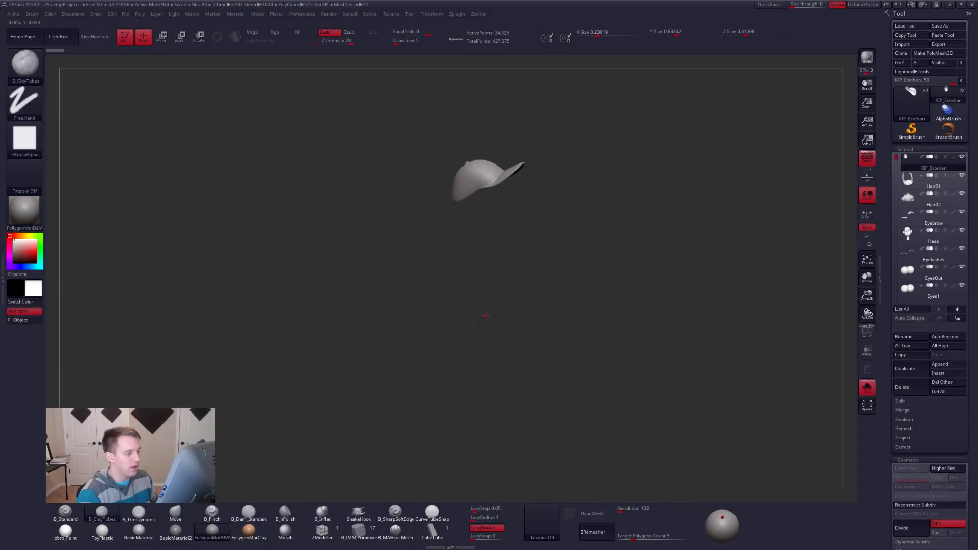
{"action": "key", "text": "Down"}
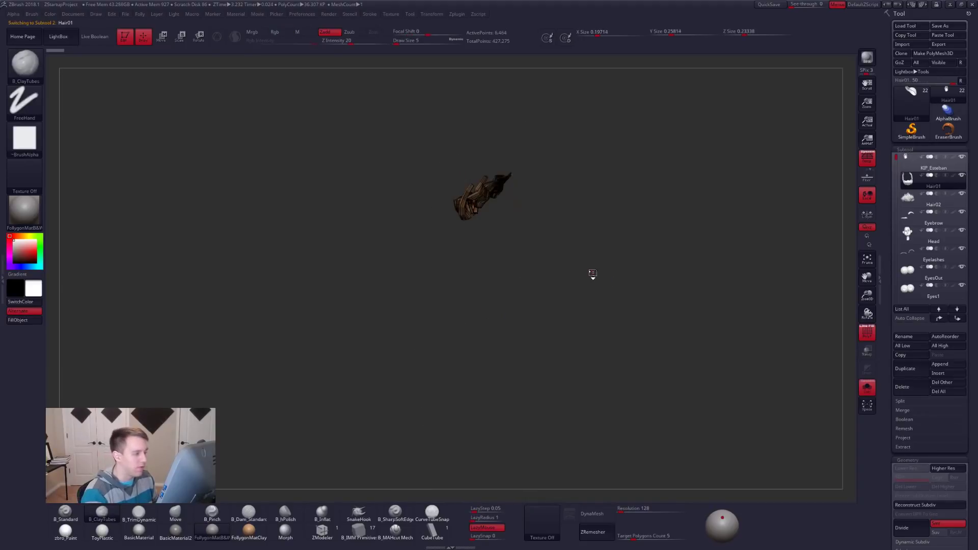
{"action": "key", "text": "Down"}
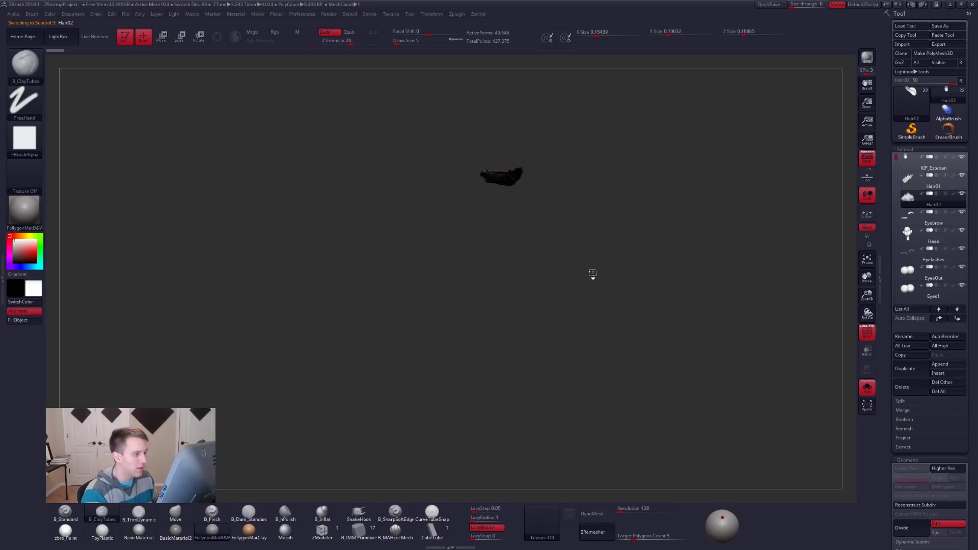
{"action": "left_click_drag", "start_coordinate": [593, 274], "coordinate": [522, 209]}
{"action": "key", "text": "ctrl+shift+s"}
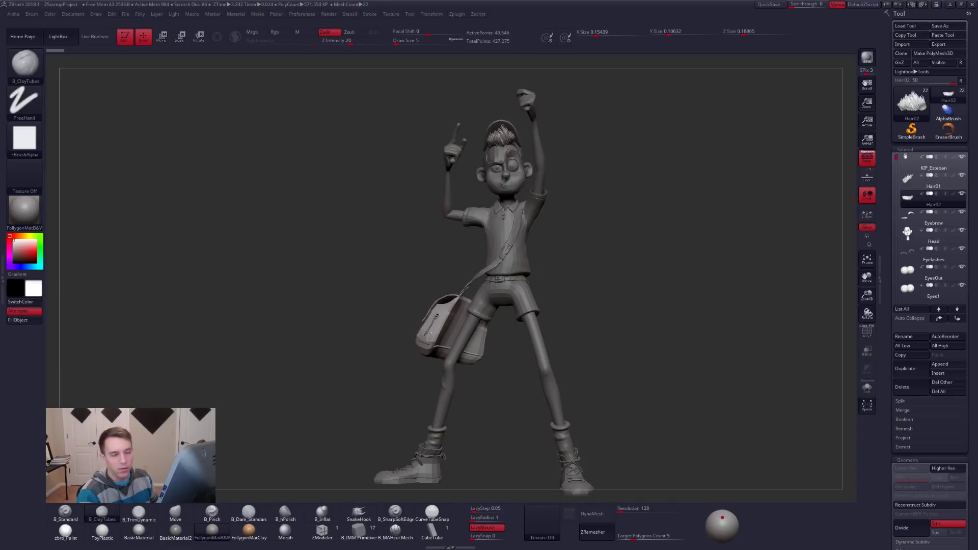
{"action": "left_click_drag", "start_coordinate": [743, 224], "coordinate": [672, 210]}
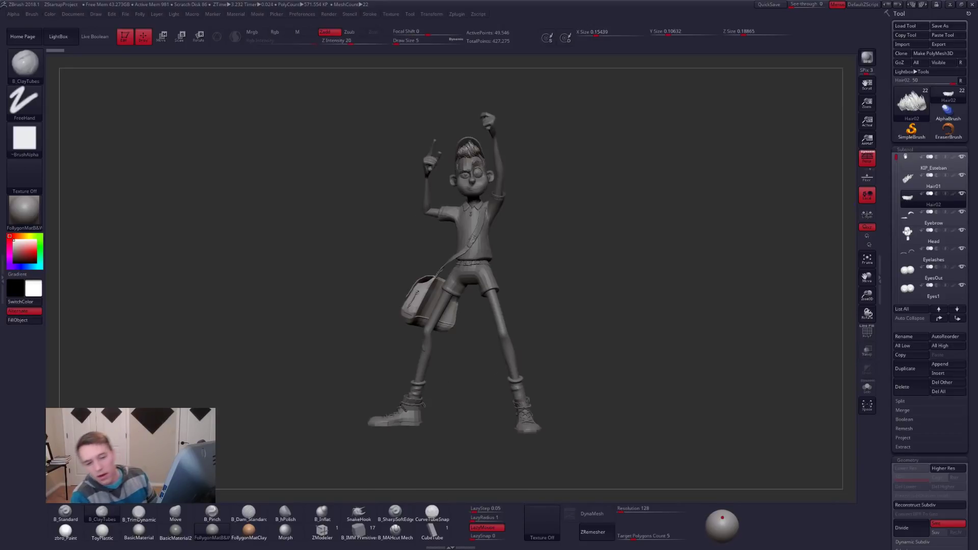
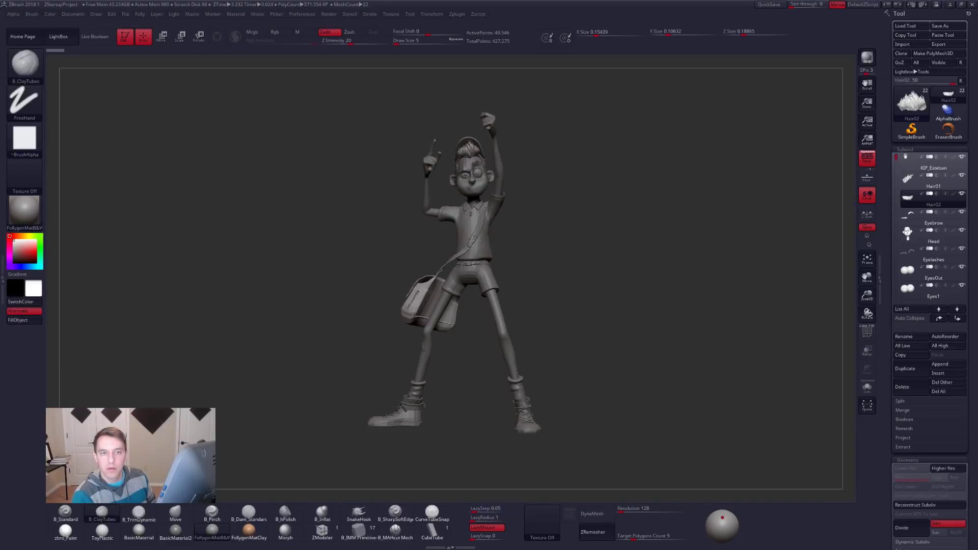
Bring up the front.jpg concept picture with the designer's Instagram profile beside it, and look through the profile's posts
{"action": "left_click_drag", "start_coordinate": [977, 127], "coordinate": [692, 127]}
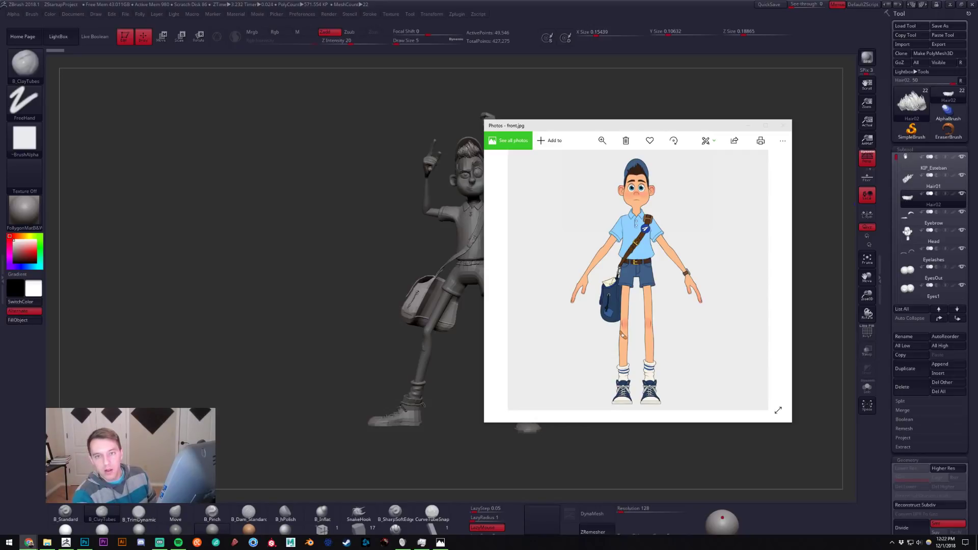
{"action": "left_click_drag", "start_coordinate": [977, 48], "coordinate": [138, 210]}
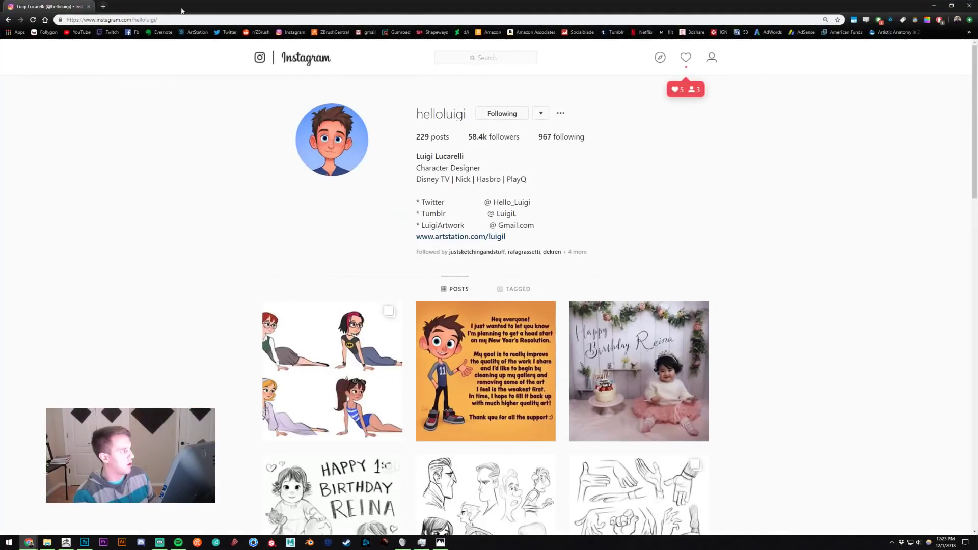
{"action": "left_click_drag", "start_coordinate": [182, 10], "coordinate": [1, 142]}
{"action": "left_click", "coordinate": [124, 202]}
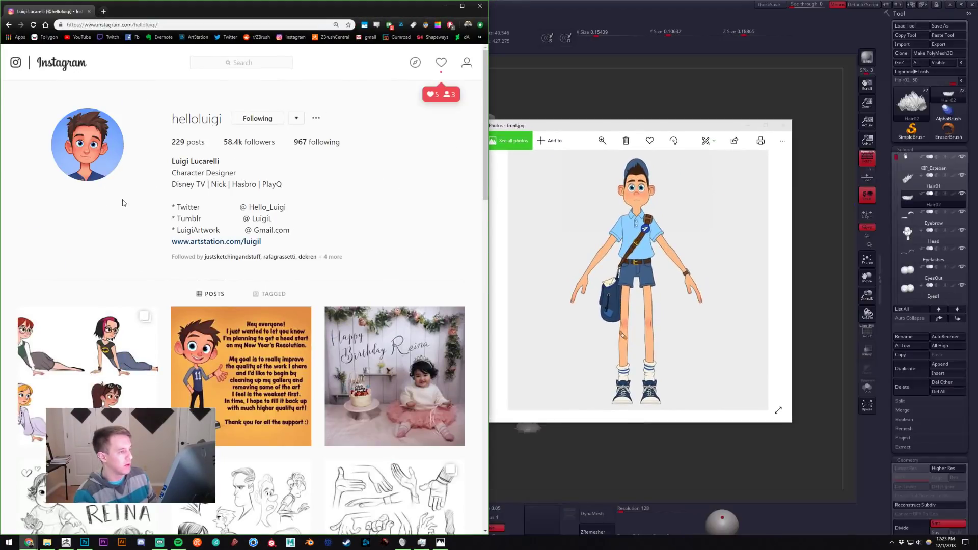
{"action": "scroll", "coordinate": [123, 203], "scroll_direction": "down", "scroll_amount": 20}
{"action": "scroll", "coordinate": [264, 216], "scroll_direction": "down", "scroll_amount": 4}
{"action": "scroll", "coordinate": [232, 214], "scroll_direction": "up", "scroll_amount": 10}
{"action": "scroll", "coordinate": [233, 215], "scroll_direction": "up", "scroll_amount": 6}
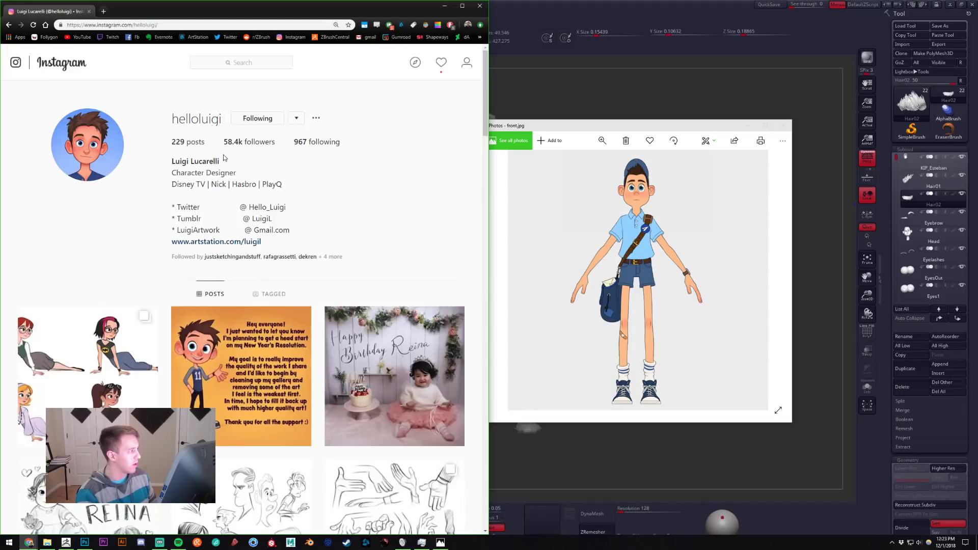
Search Google Images for the designer's name copied from the profile, followed by "mailman"
{"action": "left_click_drag", "start_coordinate": [225, 163], "coordinate": [174, 162]}
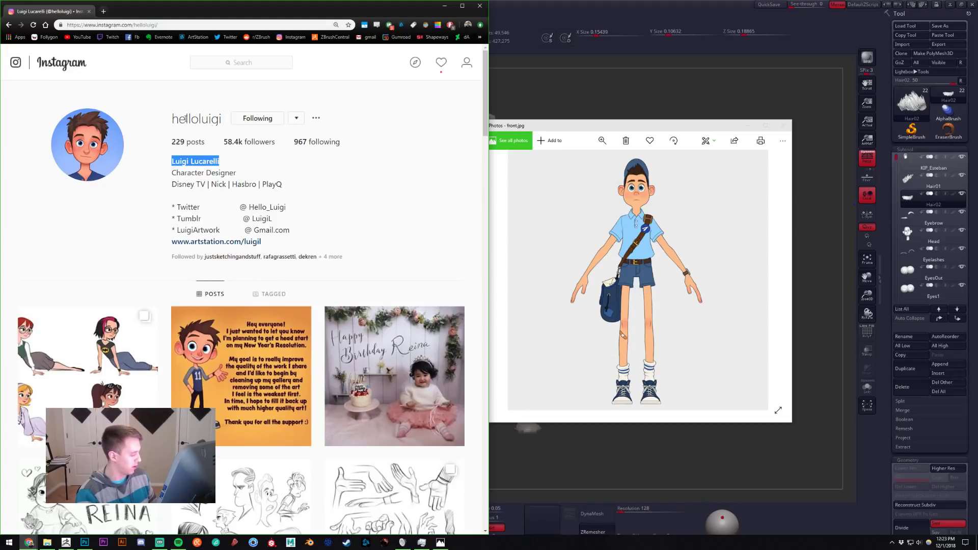
{"action": "key", "text": "ctrl+c"}
{"action": "key", "text": "ctrl+l"}
{"action": "key", "text": "ctrl+v"}
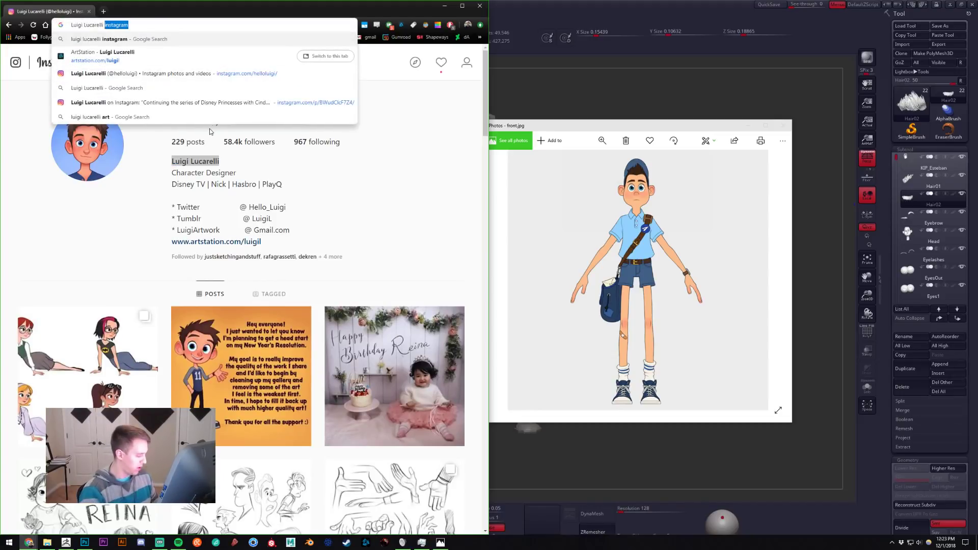
{"action": "type", "text": "mailman"}
{"action": "key", "text": "Return"}
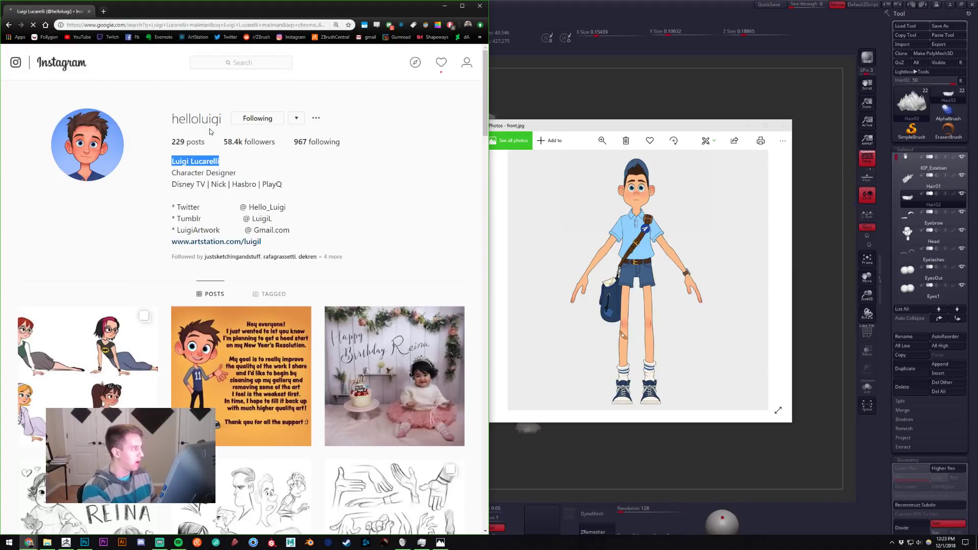
{"action": "left_click", "coordinate": [87, 82]}
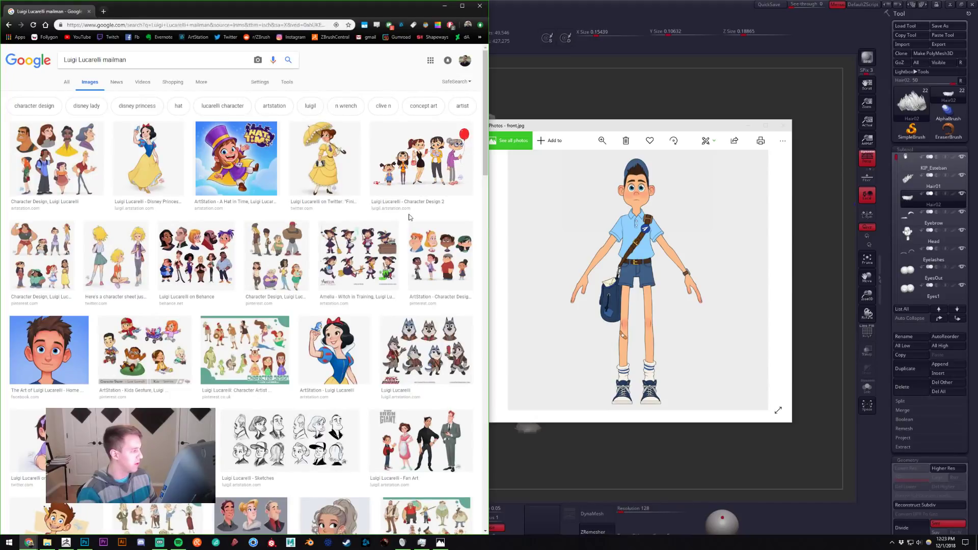
Look through the image results for the character, and close the search page and the front.jpg picture
{"action": "scroll", "coordinate": [357, 235], "scroll_direction": "down", "scroll_amount": 6}
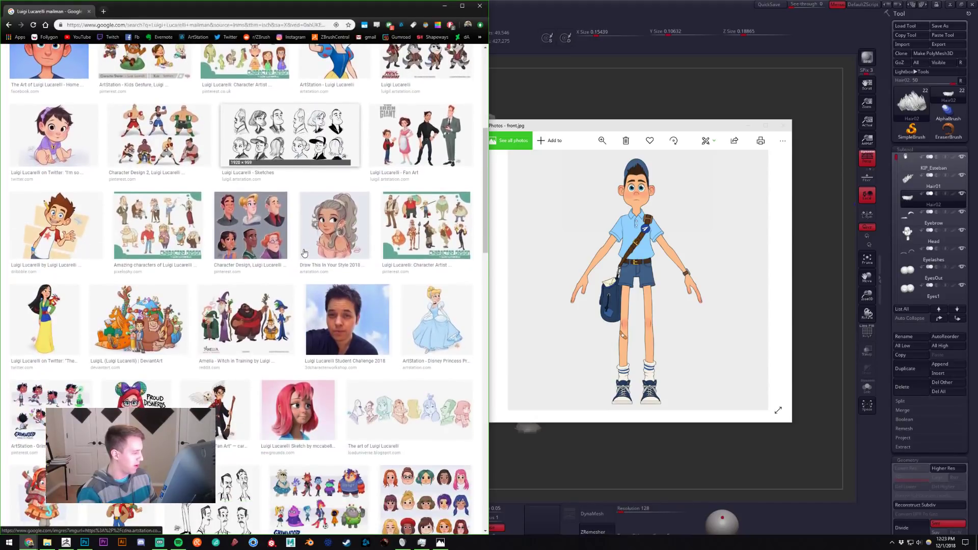
{"action": "scroll", "coordinate": [305, 254], "scroll_direction": "down", "scroll_amount": 2}
{"action": "scroll", "coordinate": [174, 123], "scroll_direction": "up", "scroll_amount": 10}
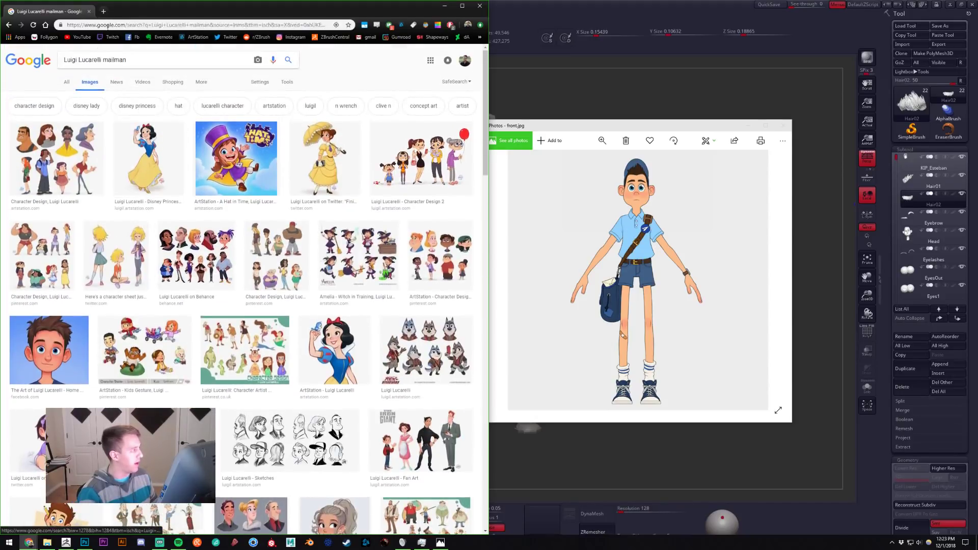
{"action": "middle_click", "coordinate": [66, 15]}
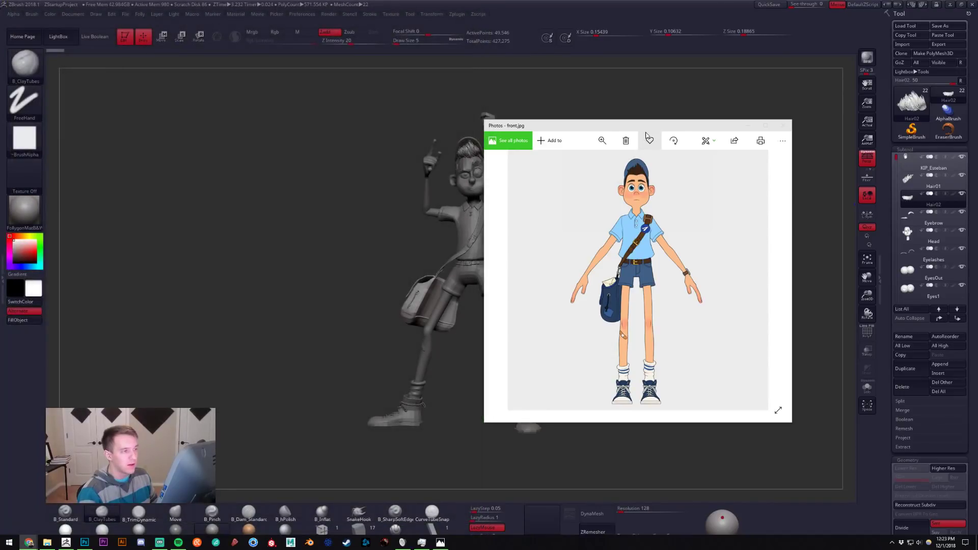
{"action": "left_click", "coordinate": [783, 125]}
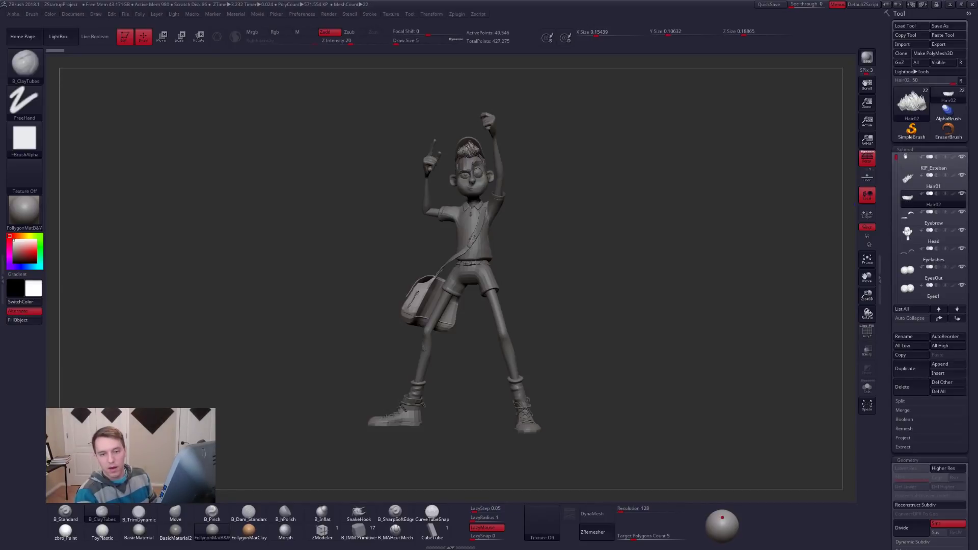
Import the front-view concept picture as a texture and add it to Spotlight
{"action": "left_click", "coordinate": [543, 519]}
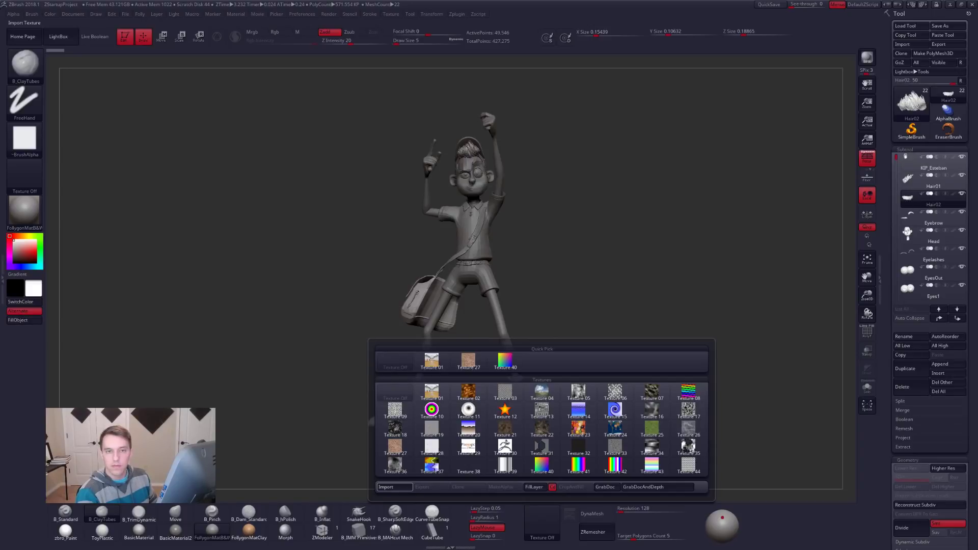
{"action": "left_click", "coordinate": [550, 521]}
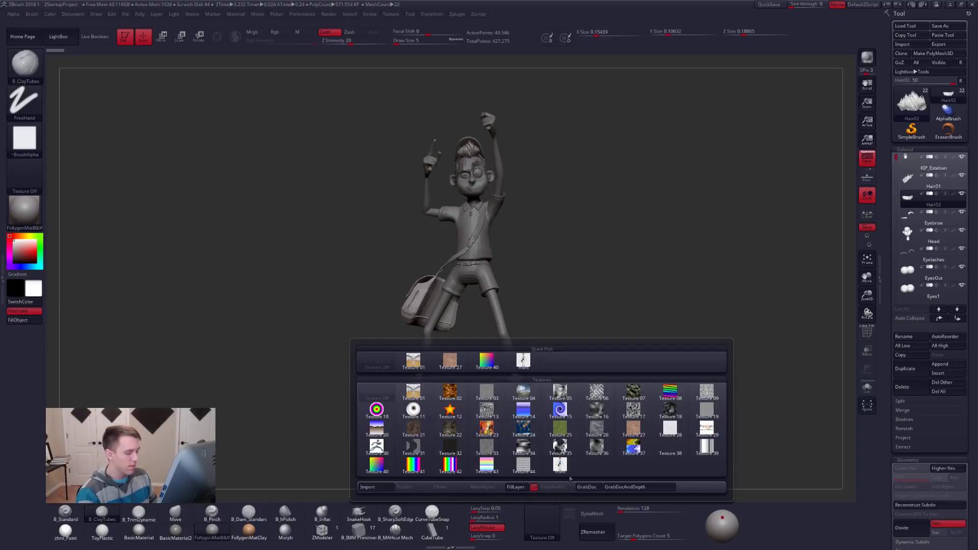
{"action": "left_click", "coordinate": [561, 468]}
{"action": "left_click", "coordinate": [570, 514]}
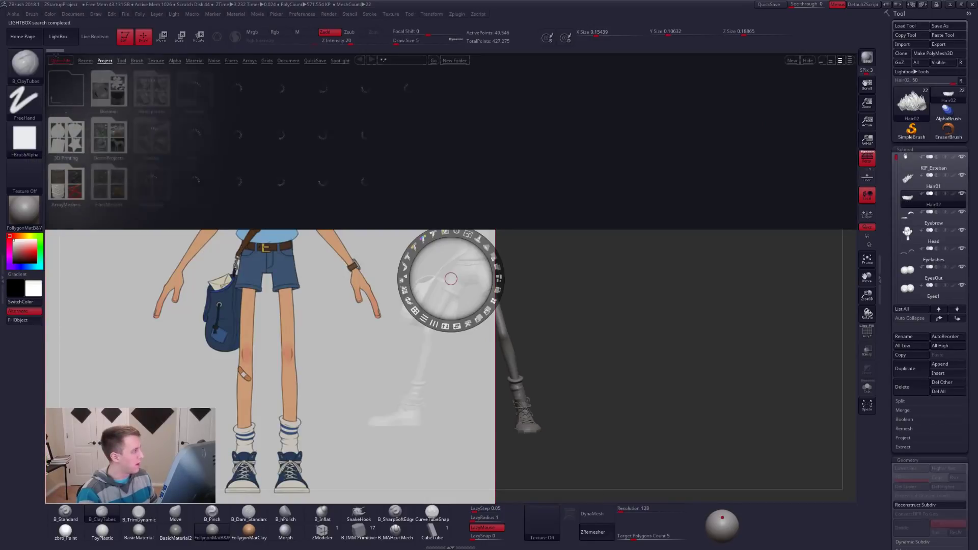
Hide LightBox, scale the Spotlight reference down beside the character without overlapping it, and leave Spotlight editing
{"action": "key", "text": "comma"}
{"action": "left_click", "coordinate": [323, 145]}
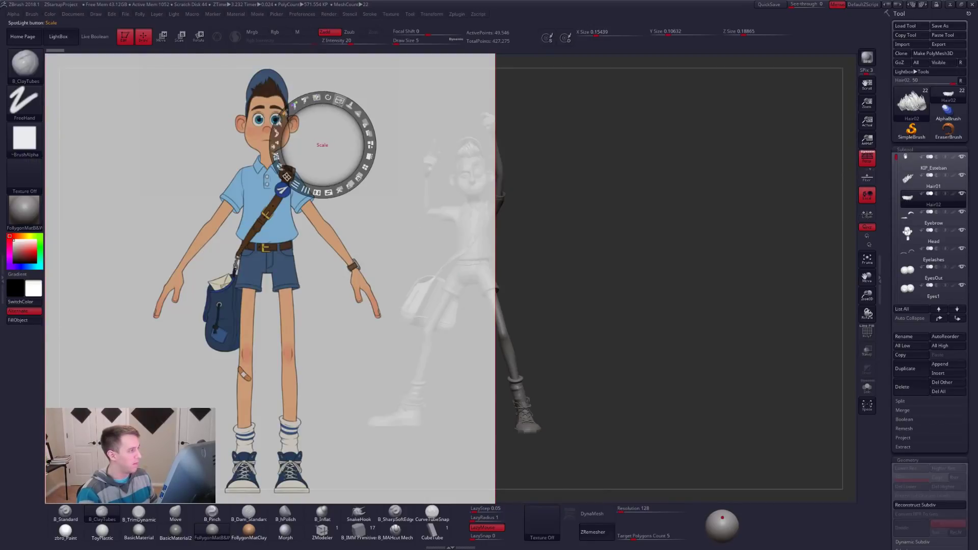
{"action": "left_click_drag", "start_coordinate": [339, 100], "coordinate": [297, 105]}
{"action": "left_click_drag", "start_coordinate": [388, 162], "coordinate": [314, 153]}
{"action": "key", "text": "z"}
{"action": "key", "text": "space"}
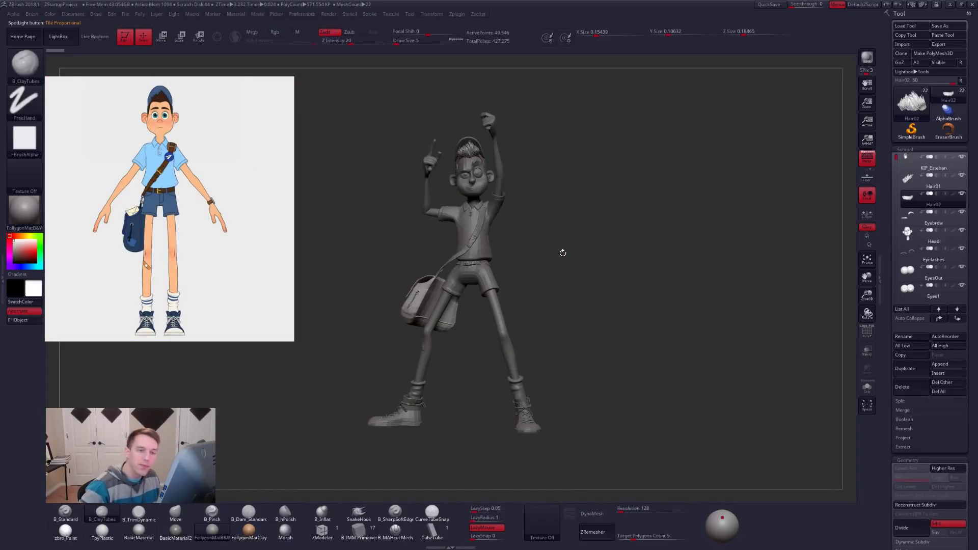
Subdivide the Hair02 subtool and the KIP_Esteban cap subtool
{"action": "key", "text": "ctrl+d"}
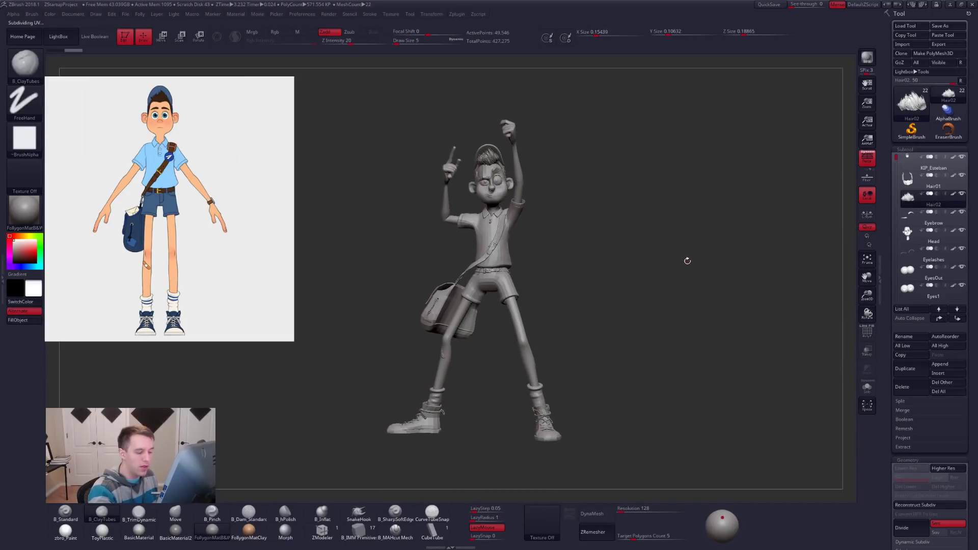
{"action": "left_click", "coordinate": [927, 165]}
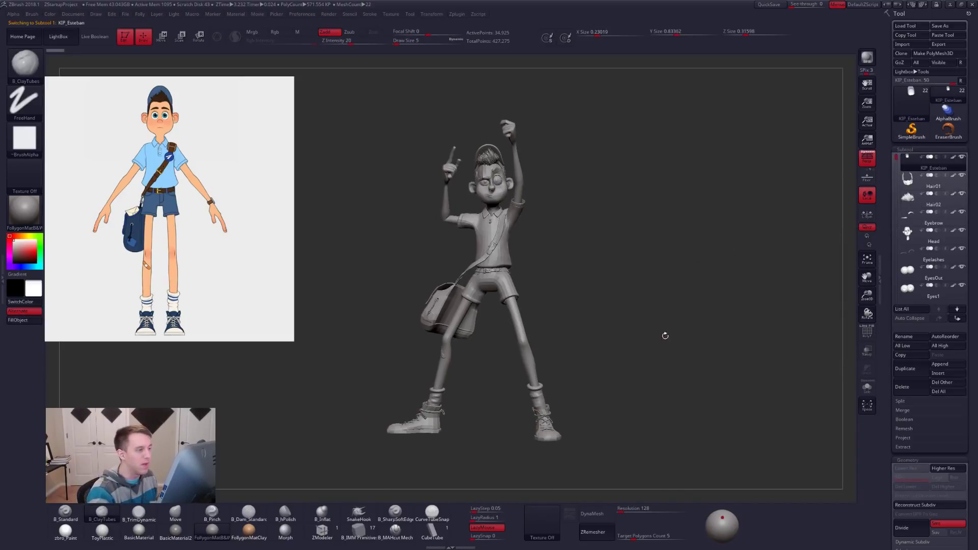
{"action": "key", "text": "ctrl+d"}
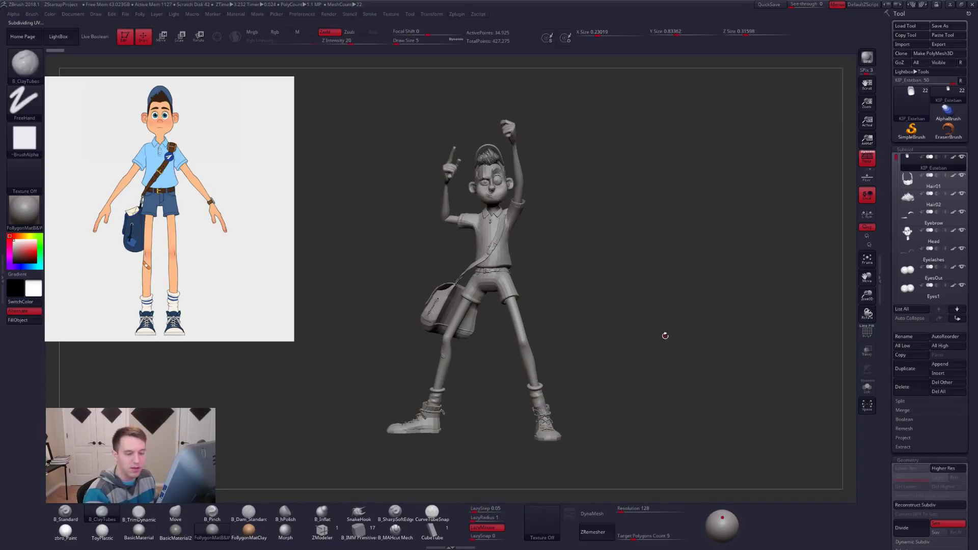
{"action": "key", "text": "shift+f"}
{"action": "key", "text": "shift+f"}
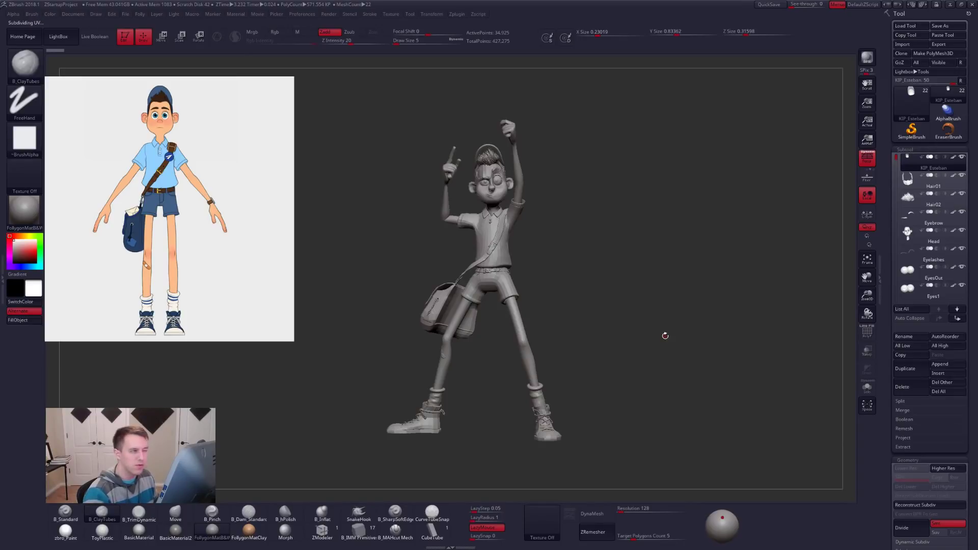
Work down the subtool list from the cap, subdividing meshes including Head and Arms_legs
{"action": "key", "text": "Down"}
{"action": "key", "text": "Down"}
{"action": "key", "text": "Down"}
{"action": "key", "text": "Down"}
{"action": "key", "text": "ctrl+d"}
{"action": "key", "text": "Down"}
{"action": "key", "text": "Down"}
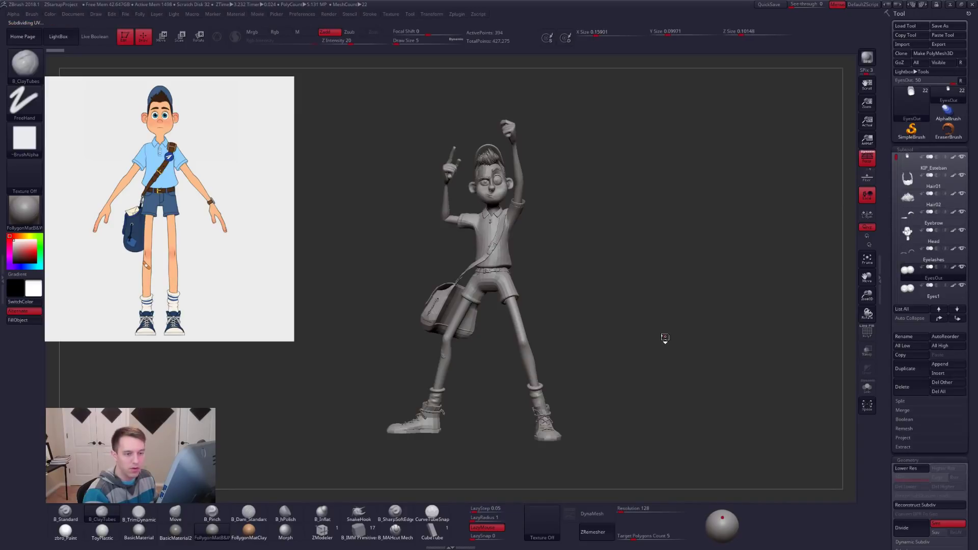
{"action": "key", "text": "Down"}
{"action": "key", "text": "Down"}
{"action": "key", "text": "ctrl+d"}
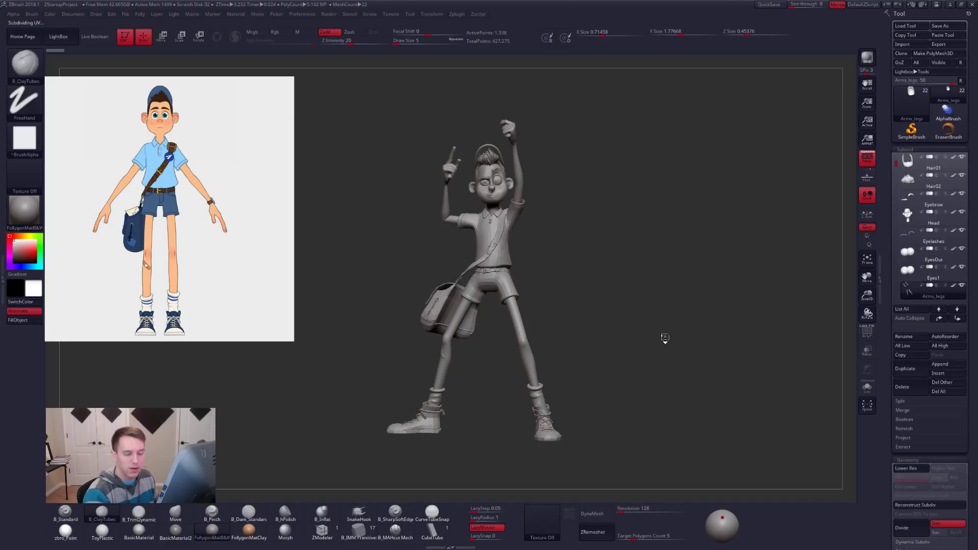
Go back up the subtool list to make the KIP_Esteban cap the active subtool
{"action": "key", "text": "Up"}
{"action": "key", "text": "Up"}
{"action": "key", "text": "Up"}
{"action": "key", "text": "Up"}
{"action": "key", "text": "Up"}
{"action": "key", "text": "Up"}
{"action": "key", "text": "Up"}
{"action": "key", "text": "Up"}
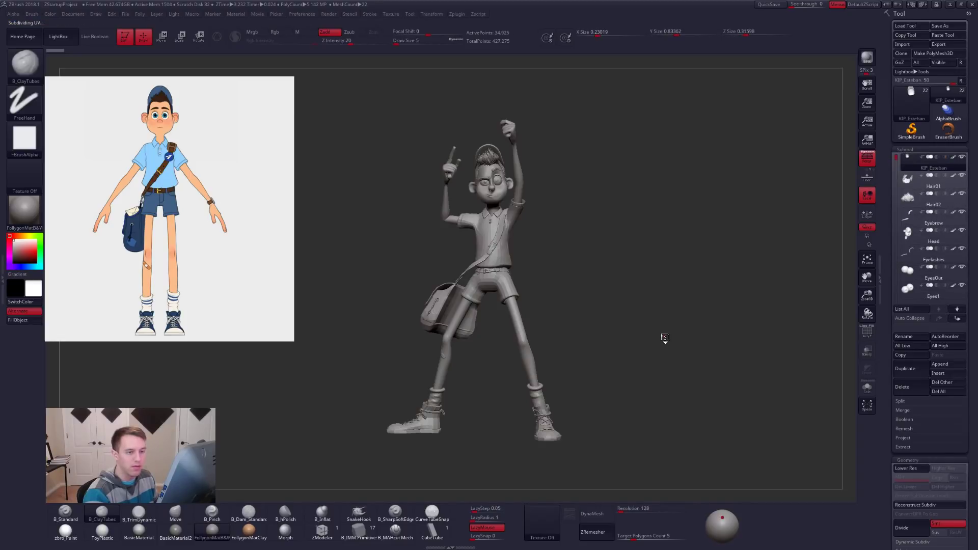
Merge all subtools into a single Transpose Master pose mesh and inspect the posed character from full figure to face
{"action": "key", "text": "alt+f"}
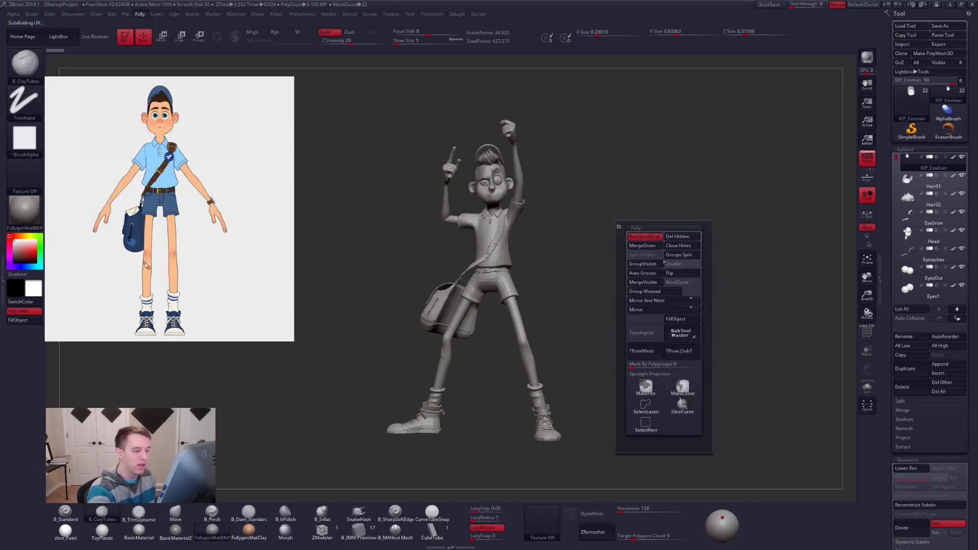
{"action": "left_click", "coordinate": [658, 351]}
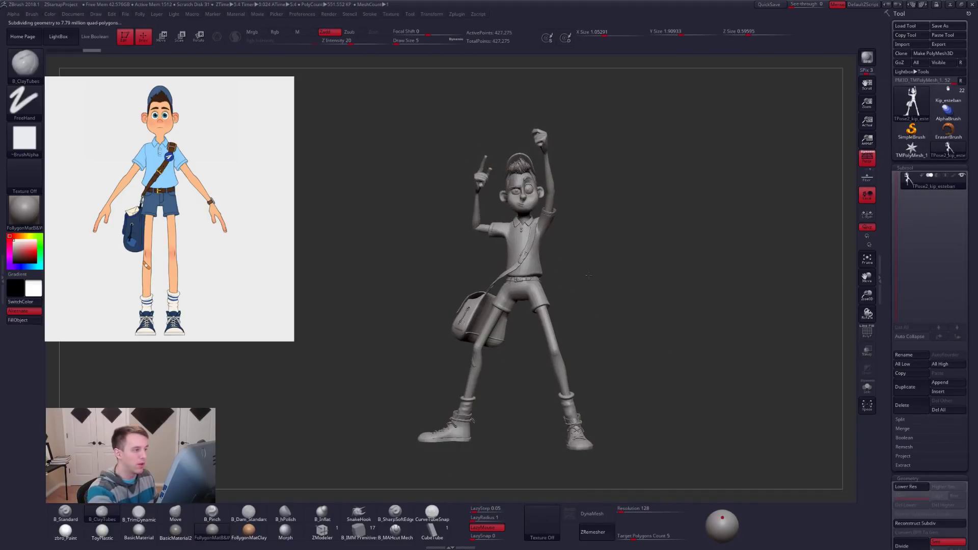
{"action": "left_click_drag", "start_coordinate": [571, 252], "coordinate": [724, 267]}
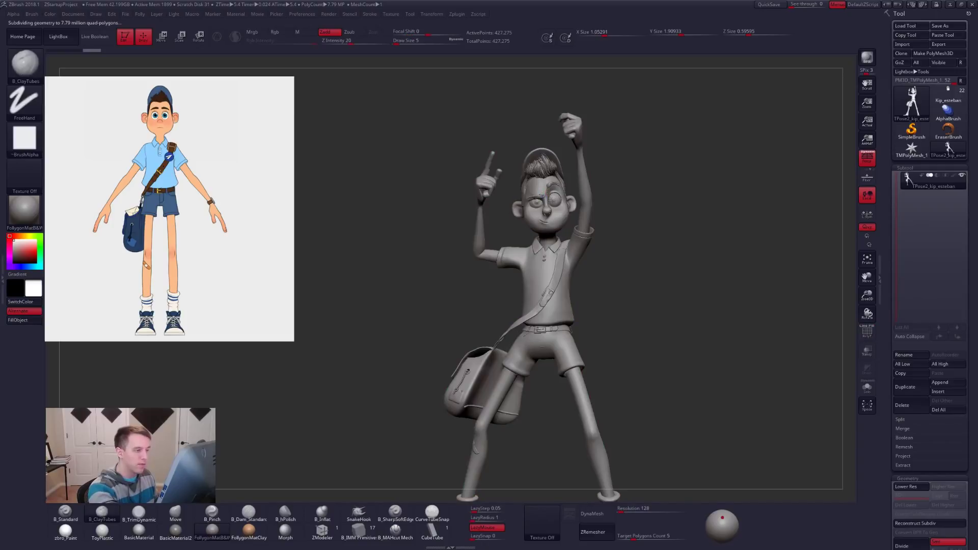
{"action": "scroll", "coordinate": [543, 247], "scroll_direction": "up", "scroll_amount": 5}
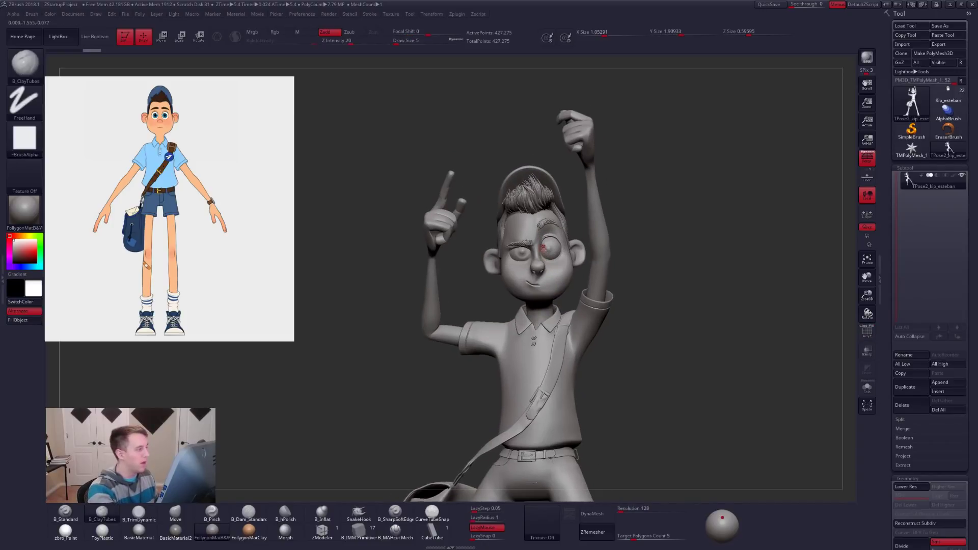
{"action": "right_click_drag", "start_coordinate": [543, 247], "coordinate": [549, 267], "text": "ctrl"}
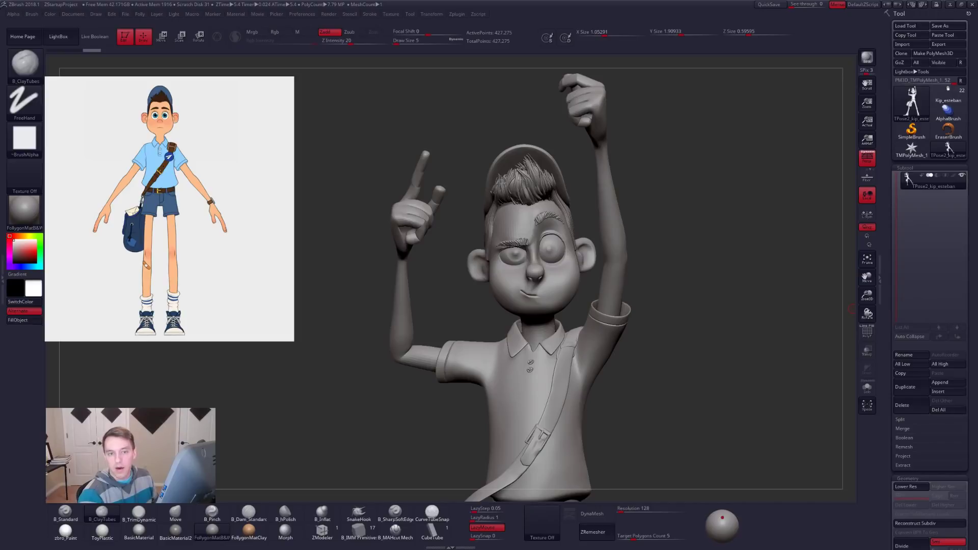
{"action": "mouse_move", "coordinate": [663, 283]}
{"action": "left_mouse_down"}
{"action": "mouse_move", "coordinate": [800, 285]}
{"action": "mouse_move", "coordinate": [664, 284]}
{"action": "left_mouse_up"}
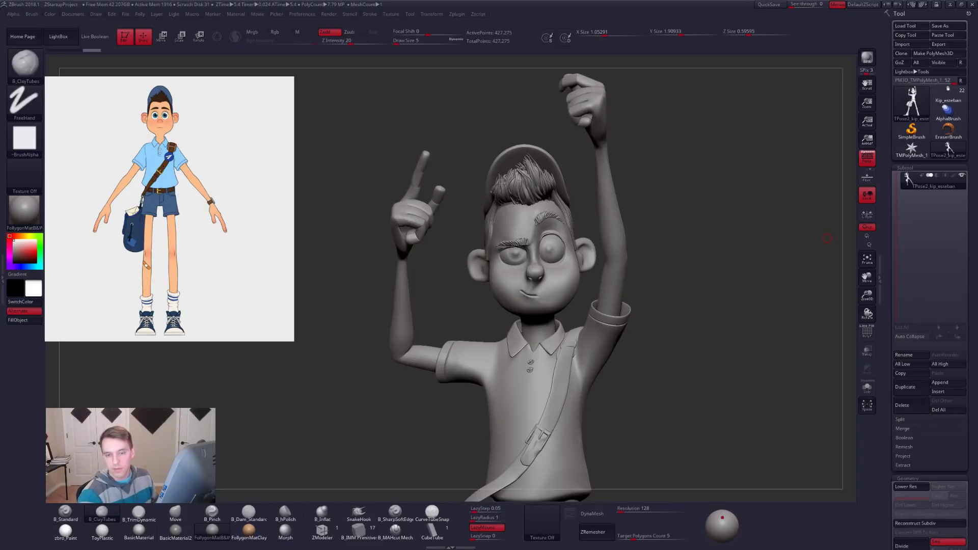
{"action": "mouse_move", "coordinate": [563, 280]}
{"action": "right_mouse_down", "text": "ctrl"}
{"action": "mouse_move", "coordinate": [593, 328]}
{"action": "mouse_move", "coordinate": [552, 306]}
{"action": "mouse_move", "coordinate": [525, 244]}
{"action": "right_mouse_up", "text": "ctrl"}
{"action": "right_click_drag", "start_coordinate": [570, 305], "coordinate": [567, 269]}
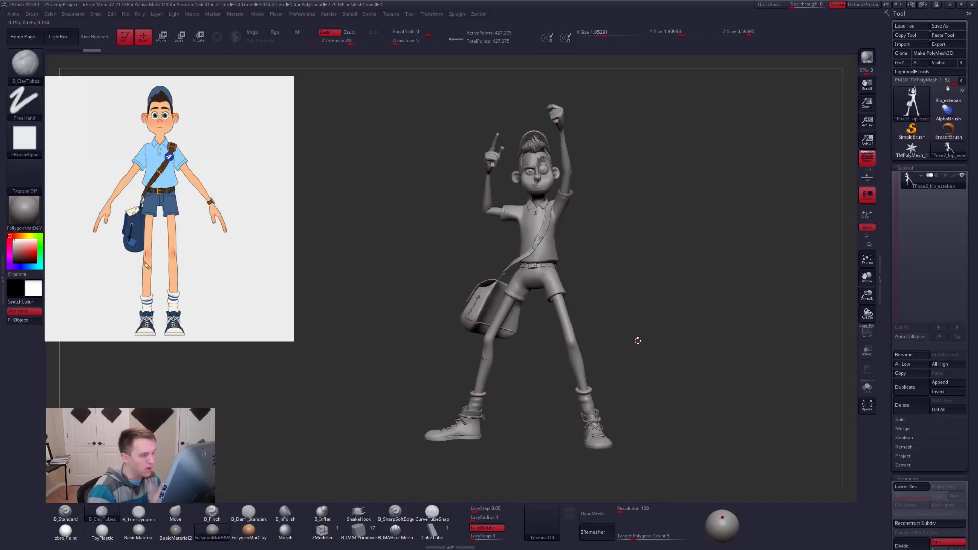
Examine the forward shoe's shape and topology at the lowest and highest subdivision levels, toggling the polyframe
{"action": "mouse_move", "coordinate": [548, 309]}
{"action": "right_mouse_down", "text": "alt"}
{"action": "mouse_move", "coordinate": [566, 297]}
{"action": "mouse_move", "coordinate": [596, 343]}
{"action": "mouse_move", "coordinate": [576, 370]}
{"action": "mouse_move", "coordinate": [597, 391]}
{"action": "mouse_move", "coordinate": [579, 382]}
{"action": "mouse_move", "coordinate": [576, 394]}
{"action": "right_mouse_up", "text": "alt"}
{"action": "key", "text": "shift+f"}
{"action": "key", "text": "shift+d"}
{"action": "key", "text": "d"}
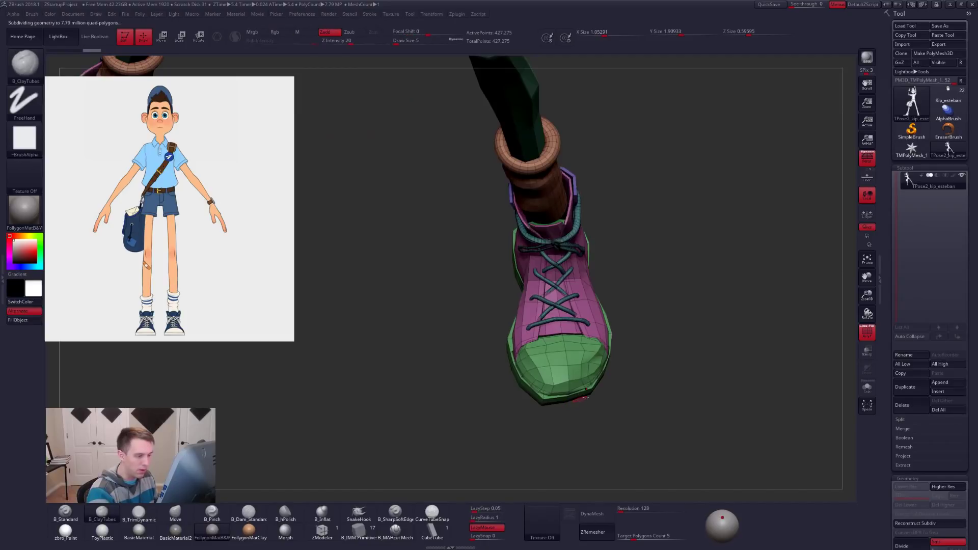
{"action": "key", "text": "shift+f"}
{"action": "mouse_move", "coordinate": [577, 378]}
{"action": "right_mouse_down"}
{"action": "mouse_move", "coordinate": [609, 366]}
{"action": "mouse_move", "coordinate": [579, 301]}
{"action": "mouse_move", "coordinate": [563, 331]}
{"action": "mouse_move", "coordinate": [570, 373]}
{"action": "mouse_move", "coordinate": [593, 379]}
{"action": "right_mouse_up"}
{"action": "key", "text": "shift+d"}
{"action": "key", "text": "d"}
{"action": "key", "text": "shift+d"}
Reshape the toe of the shoe with the Move brush, reducing the draw size to 18
{"action": "key", "text": "b"}
{"action": "key", "text": "m"}
{"action": "key", "text": "v"}
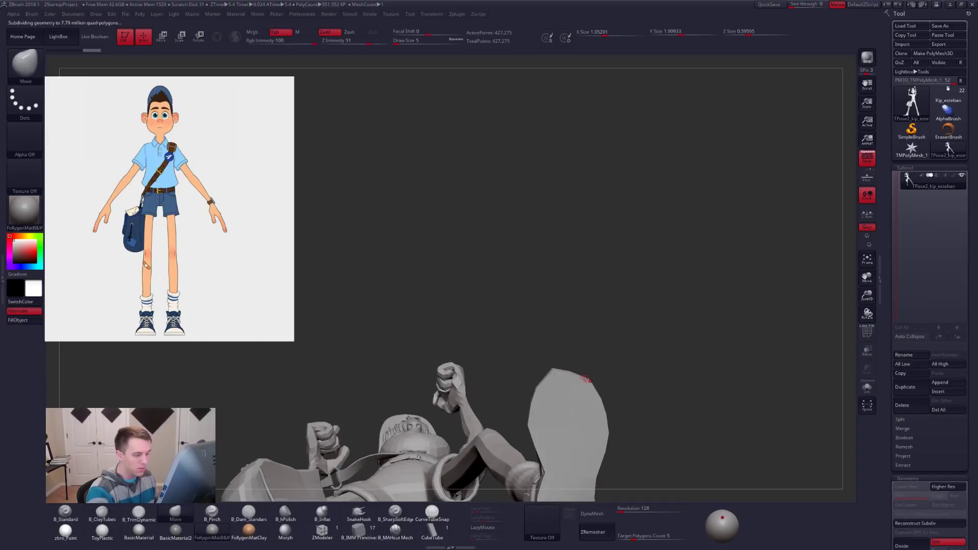
{"action": "key", "text": "space"}
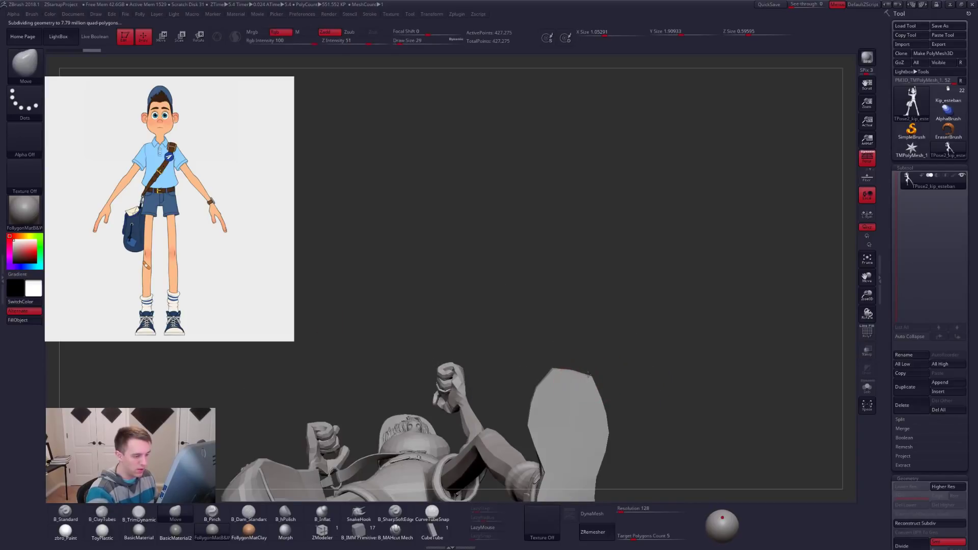
{"action": "right_click_drag", "start_coordinate": [588, 375], "coordinate": [574, 396]}
{"action": "key", "text": "d"}
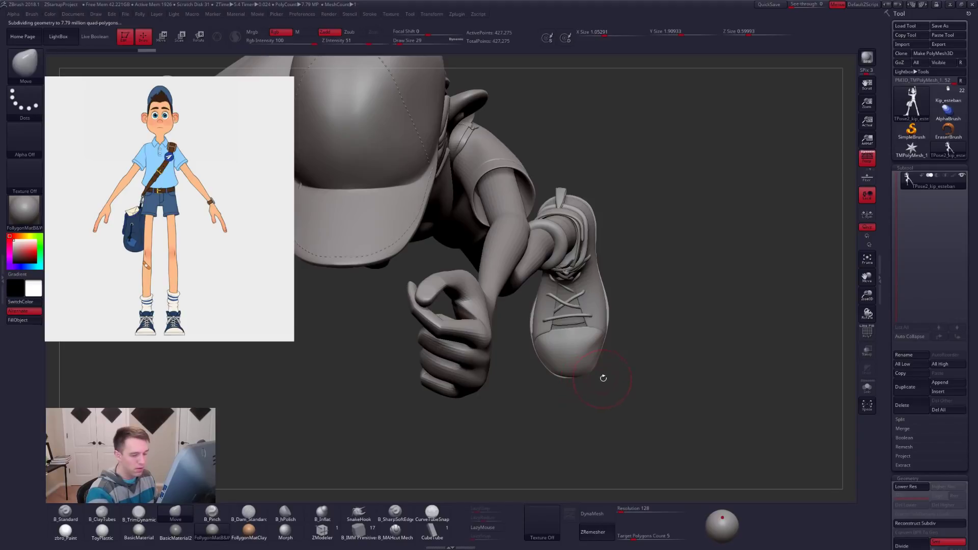
{"action": "key", "text": "space"}
{"action": "left_click_drag", "start_coordinate": [602, 378], "coordinate": [591, 378]}
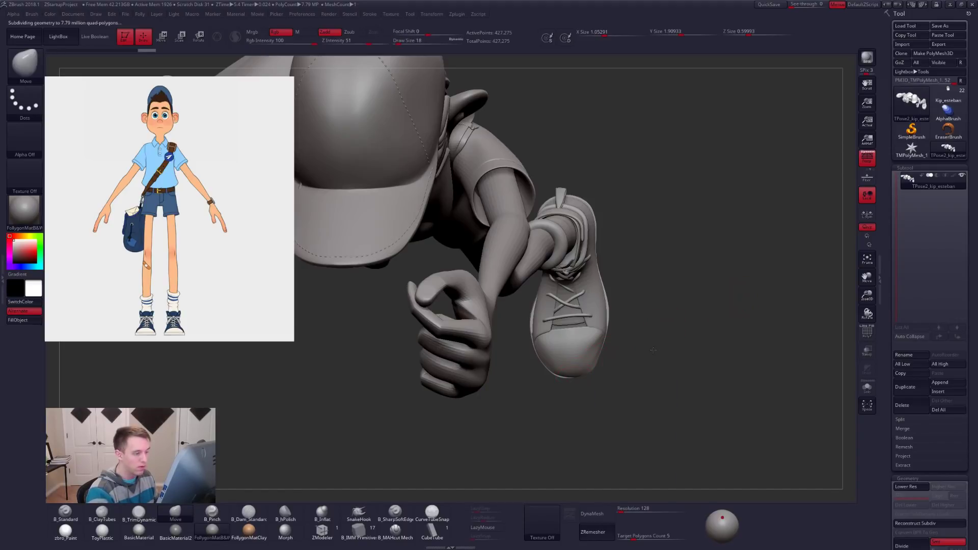
Check the legs, socks and shoes at the lowest subdivision level with the polyframe, and return to the highest level
{"action": "key", "text": "shift+d"}
{"action": "key", "text": "shift+d"}
{"action": "mouse_move", "coordinate": [630, 385]}
{"action": "left_mouse_down"}
{"action": "mouse_move", "coordinate": [620, 270]}
{"action": "mouse_move", "coordinate": [611, 293]}
{"action": "left_mouse_up"}
{"action": "left_click_drag", "start_coordinate": [609, 356], "coordinate": [619, 455], "text": "alt"}
{"action": "left_click_drag", "start_coordinate": [687, 229], "coordinate": [657, 409]}
{"action": "key", "text": "shift+f"}
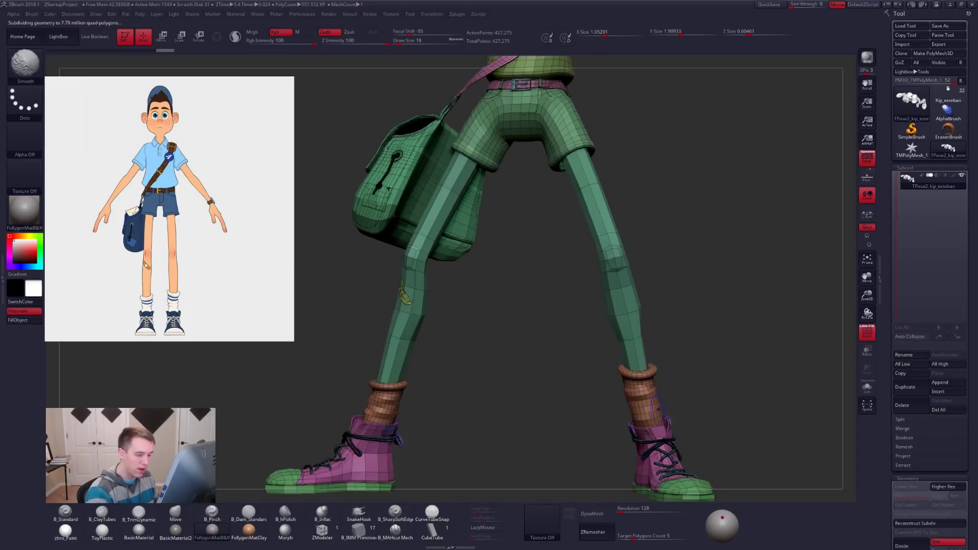
{"action": "key", "text": "shift+f"}
{"action": "left_click_drag", "start_coordinate": [582, 217], "coordinate": [604, 277], "text": "alt"}
{"action": "left_click_drag", "start_coordinate": [662, 339], "coordinate": [648, 300], "text": "alt"}
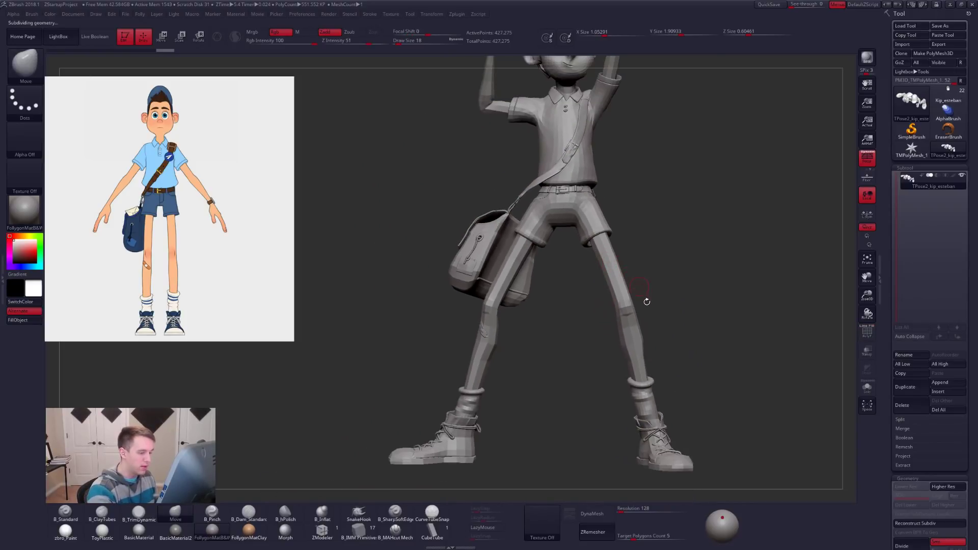
{"action": "key", "text": "d"}
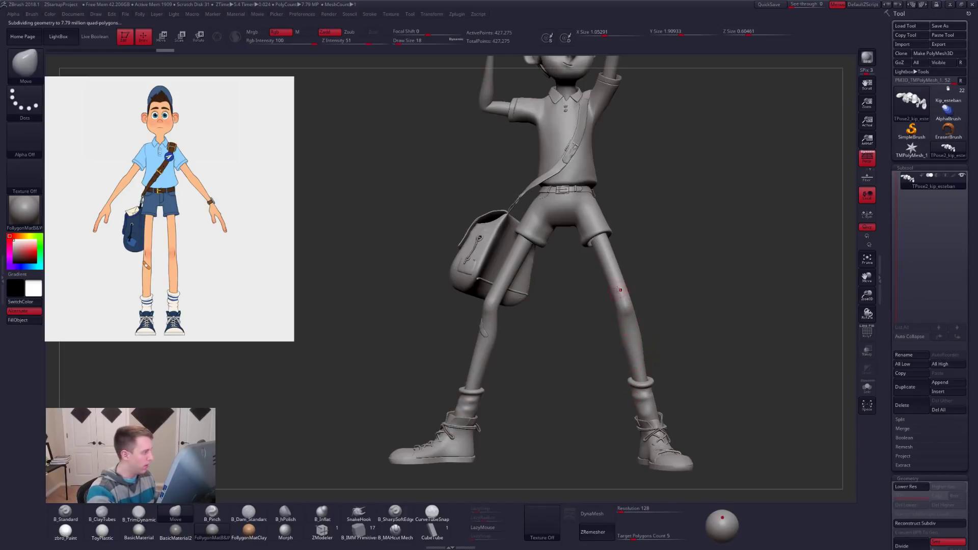
{"action": "left_click_drag", "start_coordinate": [631, 298], "coordinate": [634, 330], "text": "alt"}
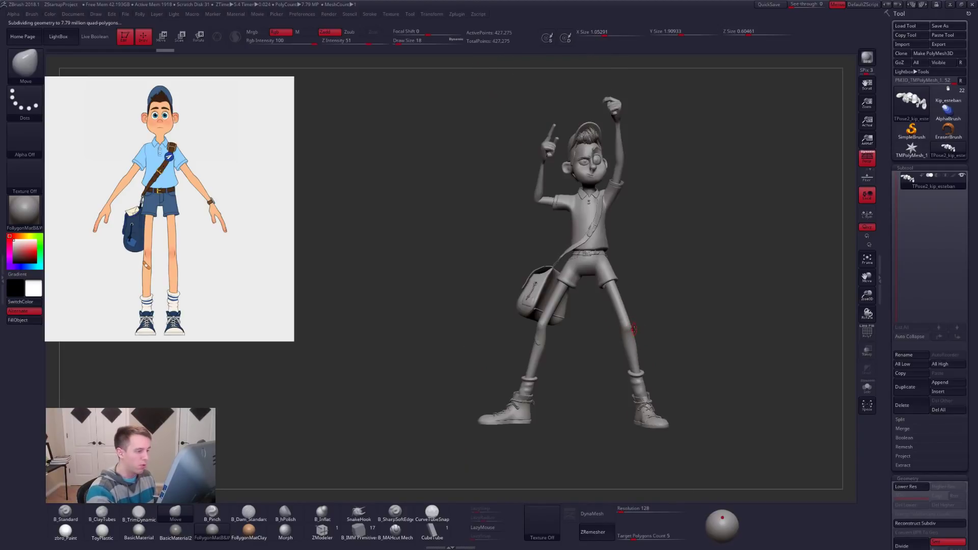
Drop the mesh to its lowest subdivision level, set the draw size to 14, and check the shirt, belt and shorts
{"action": "right_click_drag", "start_coordinate": [620, 340], "coordinate": [689, 346]}
{"action": "key", "text": "shift+d"}
{"action": "key", "text": "shift+f"}
{"action": "key", "text": "shift+f"}
{"action": "right_click_drag", "start_coordinate": [585, 313], "coordinate": [639, 293], "text": "ctrl"}
{"action": "right_click_drag", "start_coordinate": [738, 352], "coordinate": [680, 326], "text": "alt"}
{"action": "right_click_drag", "start_coordinate": [711, 433], "coordinate": [617, 337]}
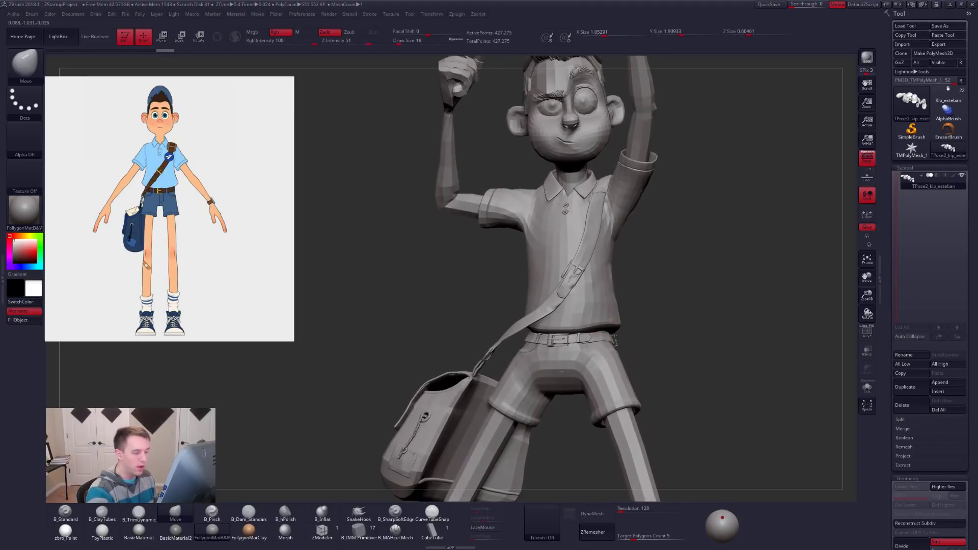
{"action": "key", "text": "space"}
{"action": "key", "text": "space"}
{"action": "left_click_drag", "start_coordinate": [615, 351], "coordinate": [611, 351]}
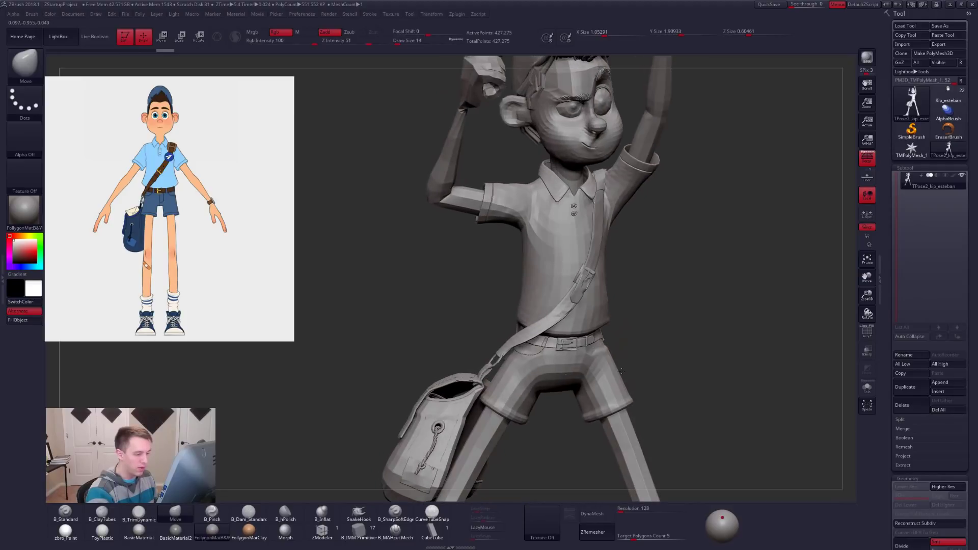
{"action": "key", "text": "shift+f"}
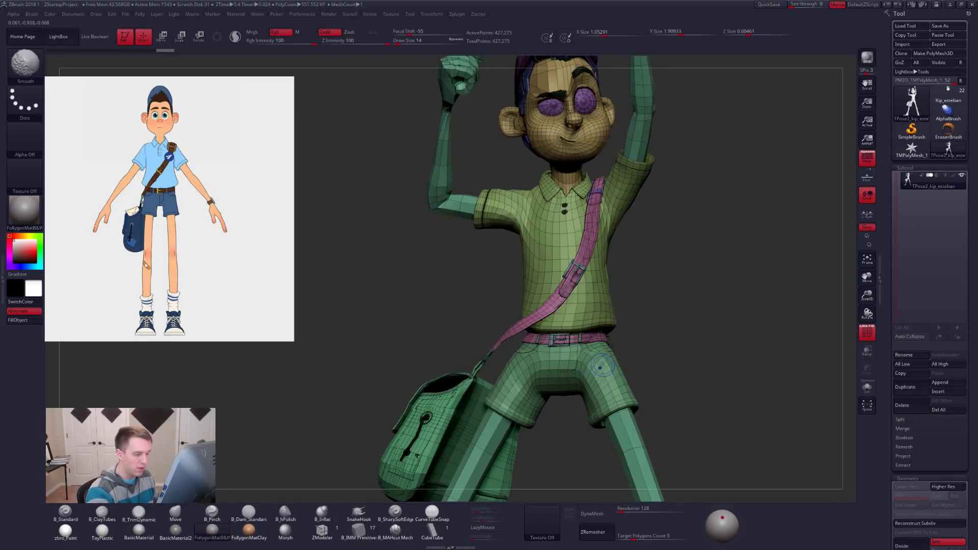
{"action": "mouse_move", "coordinate": [621, 333]}
{"action": "right_mouse_down"}
{"action": "mouse_move", "coordinate": [616, 277]}
{"action": "mouse_move", "coordinate": [651, 255]}
{"action": "mouse_move", "coordinate": [586, 248]}
{"action": "mouse_move", "coordinate": [549, 271]}
{"action": "mouse_move", "coordinate": [557, 291]}
{"action": "mouse_move", "coordinate": [538, 345]}
{"action": "right_mouse_up"}
{"action": "key", "text": "shift+f"}
{"action": "right_click_drag", "start_coordinate": [603, 375], "coordinate": [432, 366]}
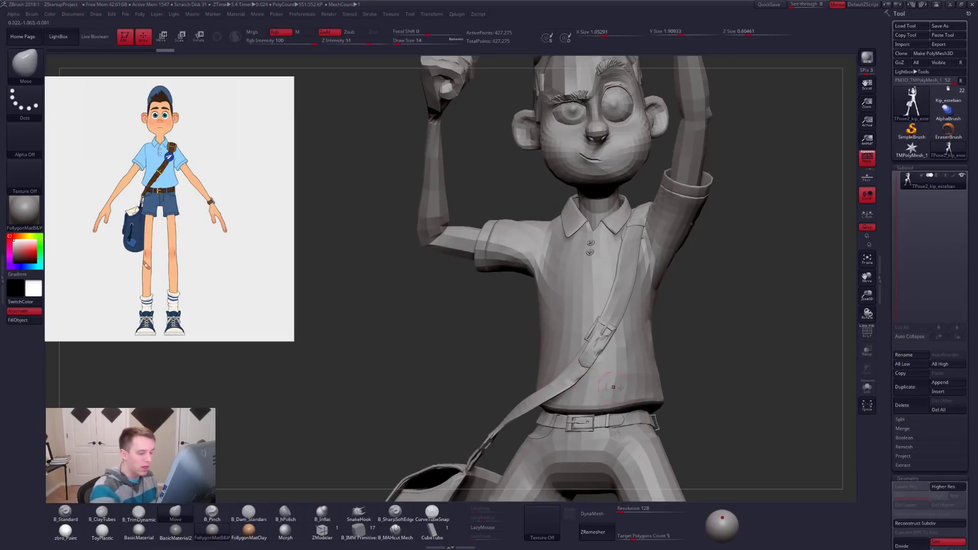
Mask everything except the shirt by its polygroup and set the Move brush draw size to 81
{"action": "right_click_drag", "start_coordinate": [600, 388], "coordinate": [604, 345], "text": "alt"}
{"action": "key", "text": "w"}
{"action": "left_click", "coordinate": [637, 357], "text": "ctrl"}
{"action": "key", "text": "q"}
{"action": "key", "text": "space"}
{"action": "left_click_drag", "start_coordinate": [644, 363], "coordinate": [657, 360]}
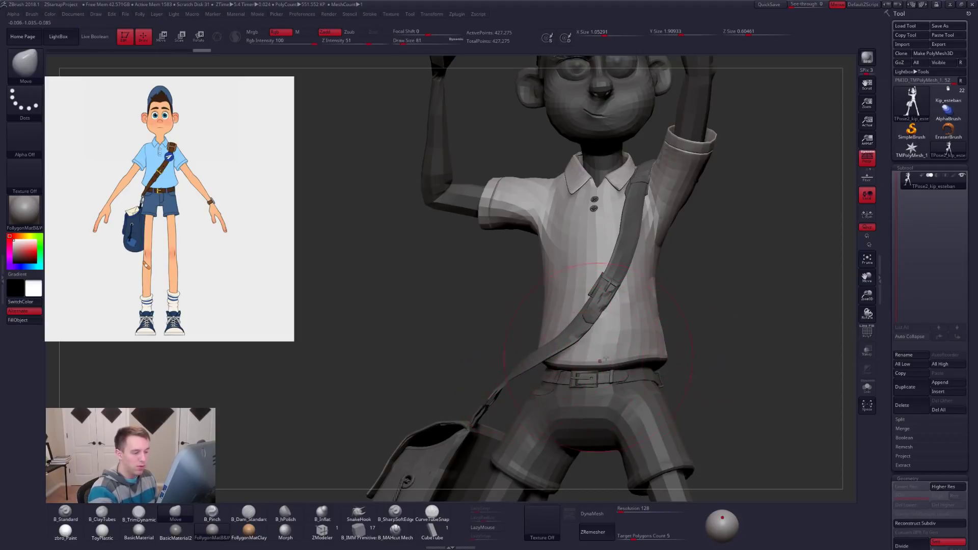
Reshape the shirt's lower hem along the side and back with the Move brush, reducing the draw size to 7
{"action": "right_click_drag", "start_coordinate": [634, 375], "coordinate": [789, 369]}
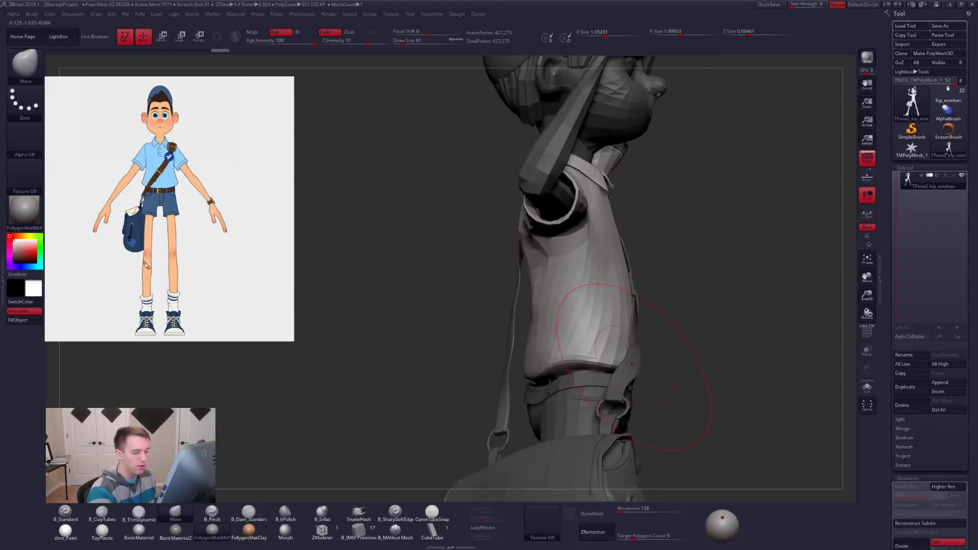
{"action": "right_click_drag", "start_coordinate": [572, 385], "coordinate": [697, 381]}
{"action": "mouse_move", "coordinate": [576, 443]}
{"action": "right_mouse_down", "text": "ctrl"}
{"action": "mouse_move", "coordinate": [562, 407]}
{"action": "mouse_move", "coordinate": [573, 331]}
{"action": "mouse_move", "coordinate": [578, 377]}
{"action": "right_mouse_up", "text": "ctrl"}
{"action": "key", "text": "space"}
{"action": "left_click_drag", "start_coordinate": [591, 378], "coordinate": [578, 378]}
{"action": "right_click_drag", "start_coordinate": [561, 379], "coordinate": [582, 326]}
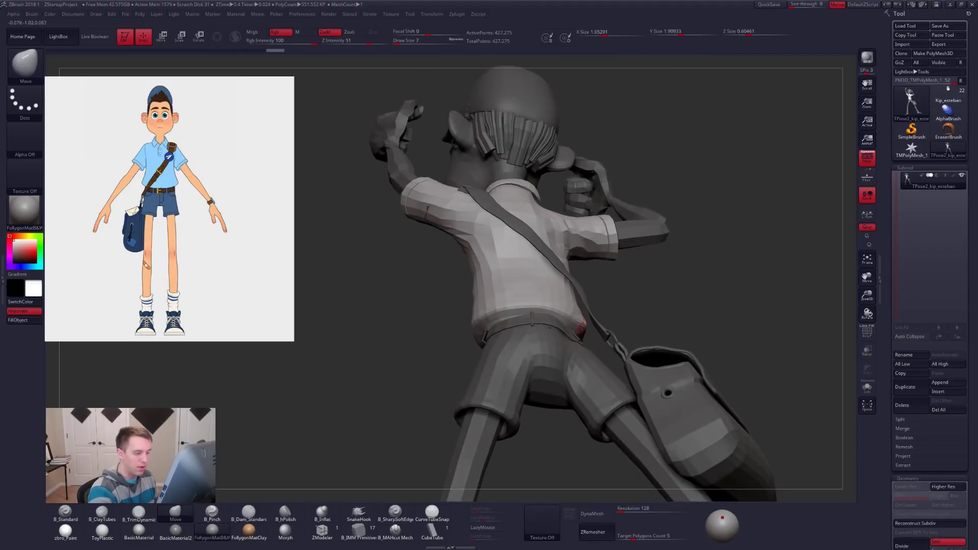
Invert the mask and try to reshape the back of the shorts and belt with the Move brush at draw sizes 33 and 43
{"action": "left_click", "coordinate": [617, 313], "text": "ctrl"}
{"action": "key", "text": "space"}
{"action": "left_click_drag", "start_coordinate": [567, 389], "coordinate": [573, 389]}
{"action": "mouse_move", "coordinate": [575, 388]}
{"action": "right_mouse_down"}
{"action": "mouse_move", "coordinate": [562, 369]}
{"action": "mouse_move", "coordinate": [550, 278]}
{"action": "right_mouse_up"}
{"action": "key", "text": "space"}
{"action": "left_click_drag", "start_coordinate": [550, 374], "coordinate": [549, 374]}
{"action": "right_click_drag", "start_coordinate": [545, 341], "coordinate": [545, 378]}
{"action": "key", "text": "space"}
{"action": "left_click_drag", "start_coordinate": [544, 377], "coordinate": [548, 378]}
{"action": "mouse_move", "coordinate": [547, 367]}
{"action": "right_mouse_down"}
{"action": "mouse_move", "coordinate": [545, 333]}
{"action": "mouse_move", "coordinate": [564, 331]}
{"action": "right_mouse_up"}
{"action": "key", "text": "space"}
{"action": "left_click_drag", "start_coordinate": [565, 332], "coordinate": [566, 330]}
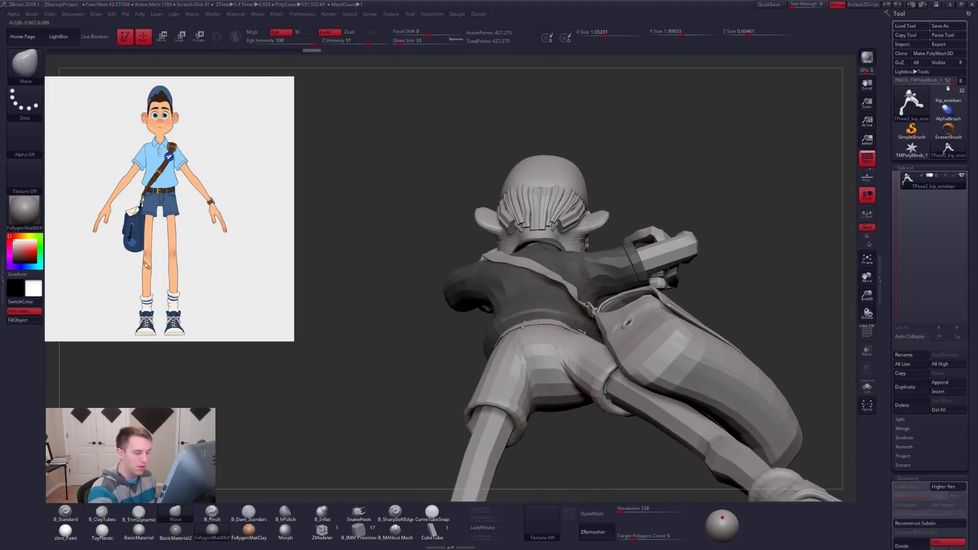
{"action": "right_click_drag", "start_coordinate": [570, 334], "coordinate": [551, 327]}
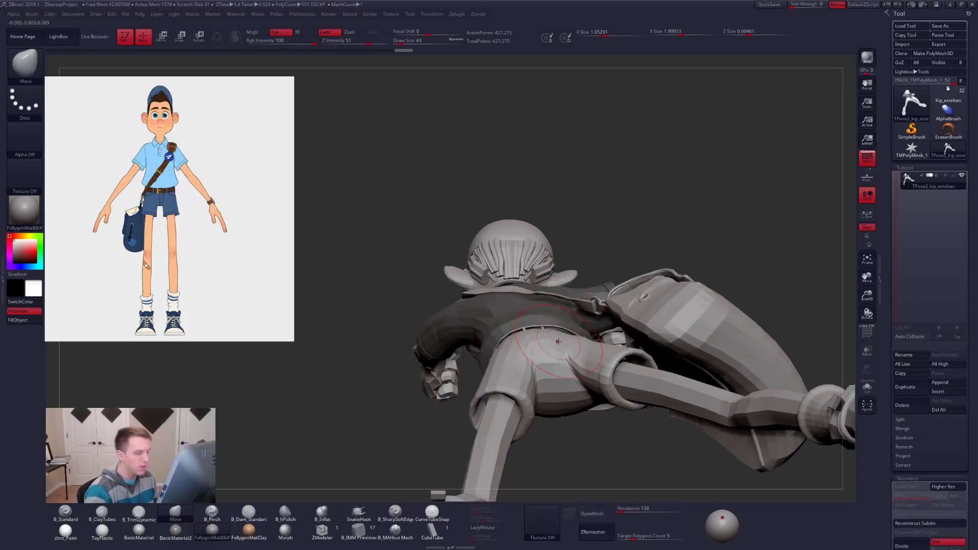
Undo the edits to the shorts and belt and the mask inversion
{"action": "mouse_move", "coordinate": [564, 339]}
{"action": "right_mouse_down"}
{"action": "mouse_move", "coordinate": [561, 355]}
{"action": "mouse_move", "coordinate": [527, 325]}
{"action": "mouse_move", "coordinate": [544, 333]}
{"action": "right_mouse_up"}
{"action": "key", "text": "ctrl"}
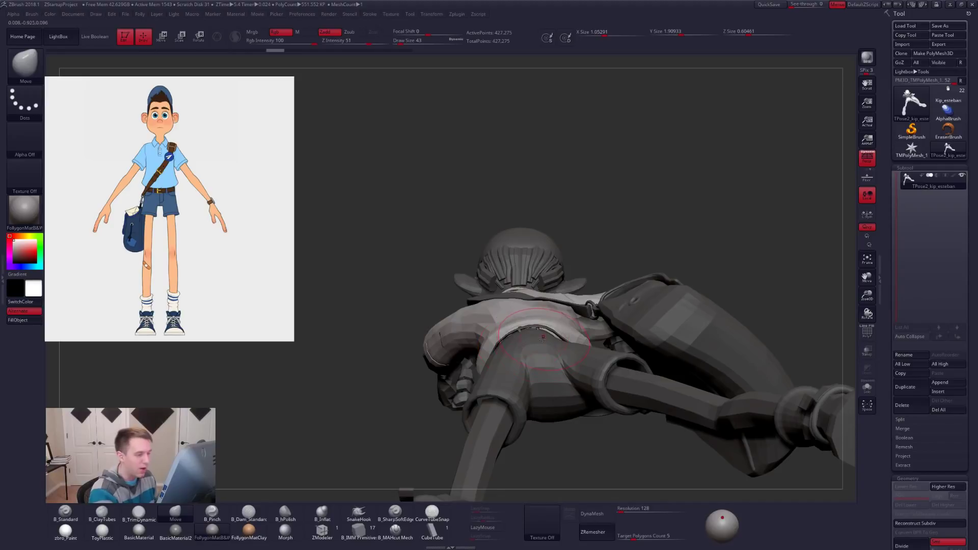
{"action": "key", "text": "ctrl+shift+i"}
Reshape the shirt's front hem above the belt with the Move brush at draw size 74
{"action": "mouse_move", "coordinate": [568, 337]}
{"action": "right_mouse_down"}
{"action": "mouse_move", "coordinate": [480, 303]}
{"action": "mouse_move", "coordinate": [544, 330]}
{"action": "mouse_move", "coordinate": [509, 330]}
{"action": "mouse_move", "coordinate": [474, 346]}
{"action": "mouse_move", "coordinate": [618, 292]}
{"action": "mouse_move", "coordinate": [583, 302]}
{"action": "right_mouse_up"}
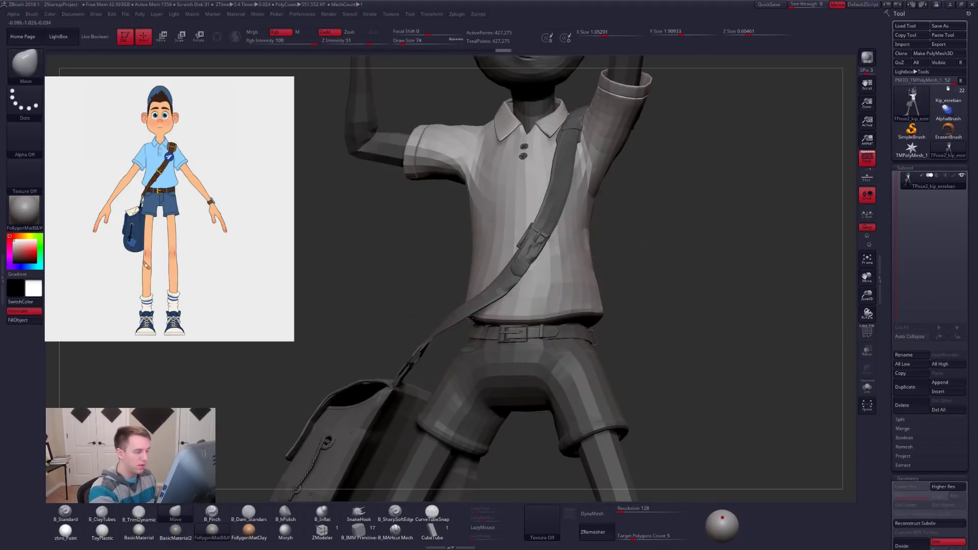
{"action": "key", "text": "space"}
{"action": "mouse_move", "coordinate": [502, 319]}
{"action": "left_mouse_down"}
{"action": "mouse_move", "coordinate": [462, 324]}
{"action": "mouse_move", "coordinate": [513, 322]}
{"action": "left_mouse_up"}
{"action": "key", "text": "space"}
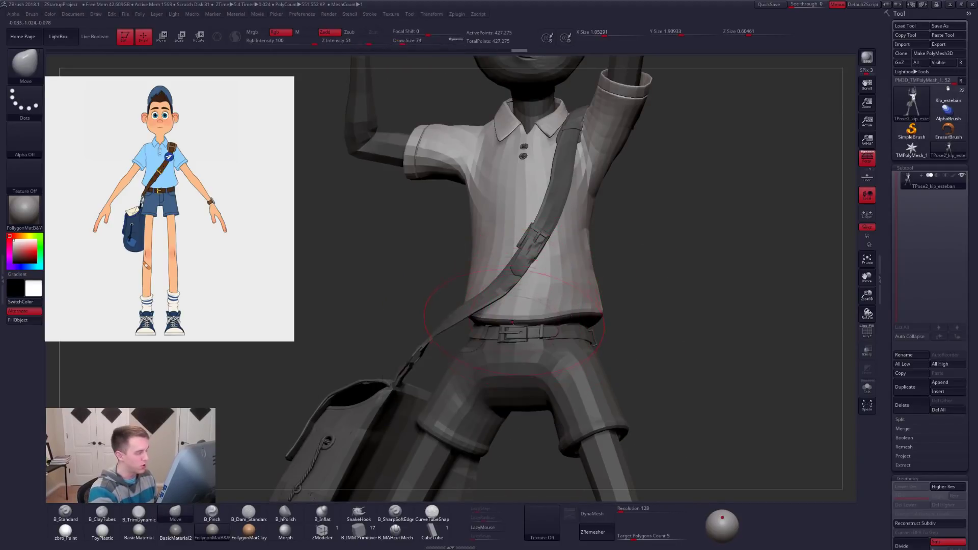
{"action": "mouse_move", "coordinate": [517, 321]}
{"action": "right_mouse_down"}
{"action": "mouse_move", "coordinate": [583, 304]}
{"action": "mouse_move", "coordinate": [582, 275]}
{"action": "right_mouse_up"}
Clear the mask, show the polyframe, and mask everything except the shirt again while facing the character's back
{"action": "right_click_drag", "start_coordinate": [530, 216], "coordinate": [515, 325], "text": "alt"}
{"action": "key", "text": "space"}
{"action": "left_click_drag", "start_coordinate": [540, 293], "coordinate": [536, 293]}
{"action": "key", "text": "ctrl"}
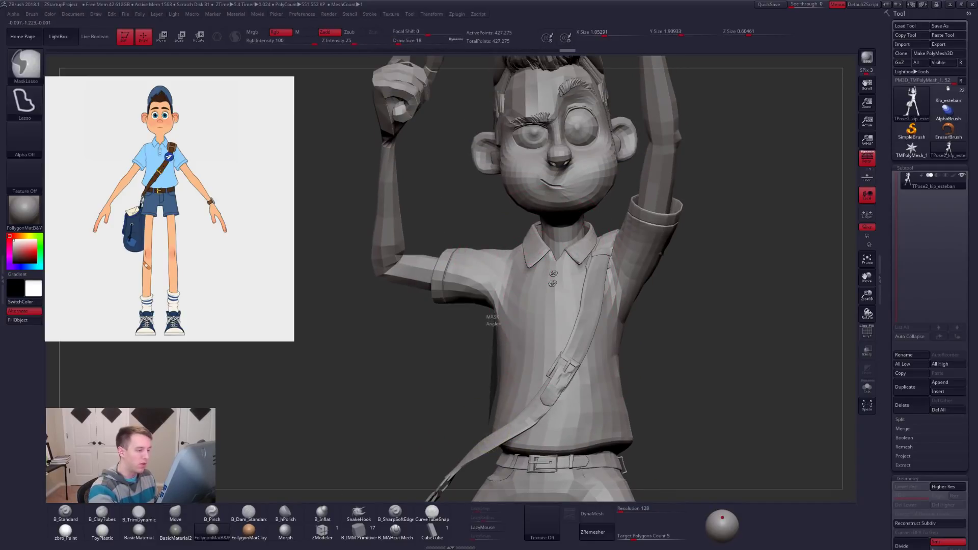
{"action": "key", "text": "shift+f"}
{"action": "mouse_move", "coordinate": [447, 340]}
{"action": "right_mouse_down"}
{"action": "mouse_move", "coordinate": [502, 307]}
{"action": "mouse_move", "coordinate": [556, 309]}
{"action": "mouse_move", "coordinate": [544, 287]}
{"action": "right_mouse_up"}
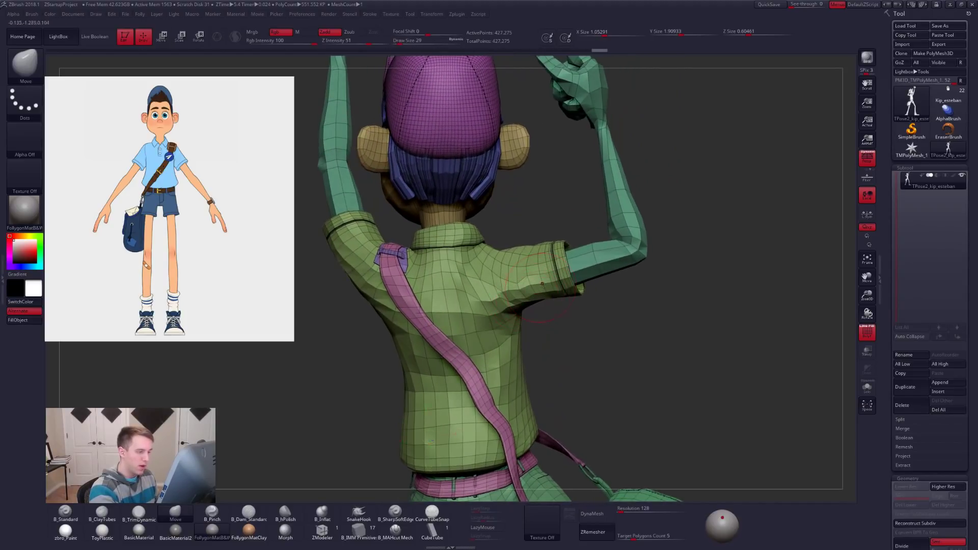
{"action": "key", "text": "w"}
{"action": "key", "text": "q"}
{"action": "key", "text": "shift"}
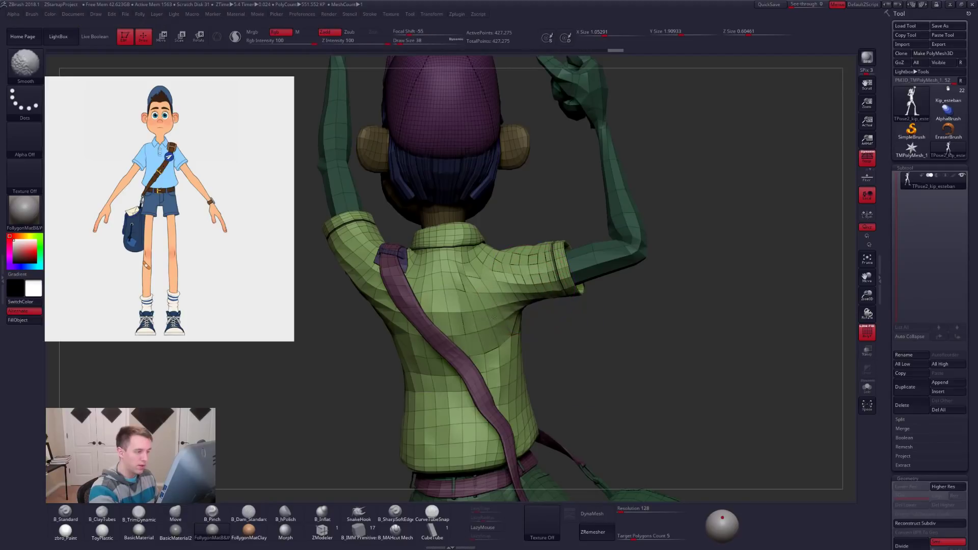
Reshape the shirt's underarm below the back-view sleeve at draw size 38, checking the topology with the polyframe
{"action": "key", "text": "shift+f"}
{"action": "right_click_drag", "start_coordinate": [516, 301], "coordinate": [527, 309]}
{"action": "key", "text": "space"}
{"action": "left_click_drag", "start_coordinate": [526, 308], "coordinate": [528, 308]}
{"action": "key", "text": "shift+f"}
{"action": "key", "text": "shift+f"}
{"action": "key", "text": "shift"}
{"action": "mouse_move", "coordinate": [517, 315]}
{"action": "right_mouse_down"}
{"action": "mouse_move", "coordinate": [509, 301]}
{"action": "mouse_move", "coordinate": [517, 338]}
{"action": "mouse_move", "coordinate": [561, 329]}
{"action": "right_mouse_up"}
{"action": "key", "text": "shift+f"}
{"action": "key", "text": "shift+f"}
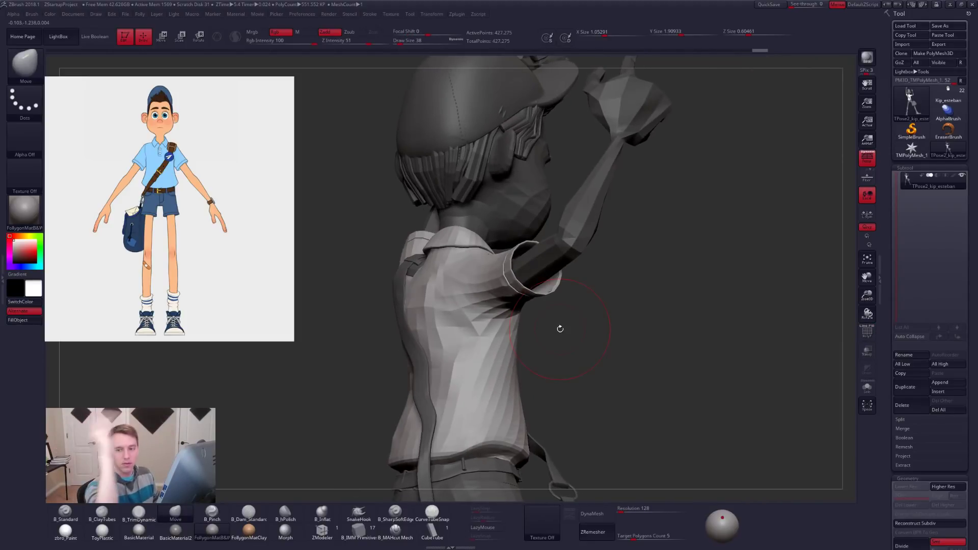
Refine and smooth the armpit fold where the sleeve meets the shirt body
{"action": "mouse_move", "coordinate": [514, 294]}
{"action": "right_mouse_down"}
{"action": "mouse_move", "coordinate": [528, 303]}
{"action": "mouse_move", "coordinate": [504, 349]}
{"action": "mouse_move", "coordinate": [539, 308]}
{"action": "mouse_move", "coordinate": [526, 286]}
{"action": "right_mouse_up"}
{"action": "key", "text": "2"}
{"action": "key", "text": "shift"}
{"action": "key", "text": "4"}
{"action": "key", "text": "space"}
{"action": "left_click_drag", "start_coordinate": [518, 303], "coordinate": [524, 302]}
{"action": "mouse_move", "coordinate": [525, 305]}
{"action": "right_mouse_down"}
{"action": "mouse_move", "coordinate": [497, 300]}
{"action": "mouse_move", "coordinate": [494, 265]}
{"action": "mouse_move", "coordinate": [525, 301]}
{"action": "right_mouse_up"}
Clear the mask and hide the lower body to isolate the shirt, arms and head
{"action": "left_click_drag", "start_coordinate": [558, 341], "coordinate": [567, 336], "text": "ctrl"}
{"action": "left_click_drag", "start_coordinate": [524, 180], "coordinate": [532, 226], "text": "ctrl+shift"}
{"action": "key", "text": "ctrl+z"}
{"action": "key", "text": "ctrl+shift+space"}
{"action": "left_click", "coordinate": [585, 474], "text": "ctrl+shift"}
{"action": "mouse_move", "coordinate": [574, 354]}
{"action": "left_mouse_down", "text": "ctrl+shift"}
{"action": "mouse_move", "coordinate": [677, 175]}
{"action": "mouse_move", "coordinate": [673, 183]}
{"action": "left_mouse_up", "text": "ctrl+shift"}
Lasso-mask the bent pointing arm at draw size 54 and show the whole figure again
{"action": "right_click_drag", "start_coordinate": [534, 326], "coordinate": [565, 360], "text": "ctrl"}
{"action": "key", "text": "ctrl+space"}
{"action": "left_click", "coordinate": [598, 352]}
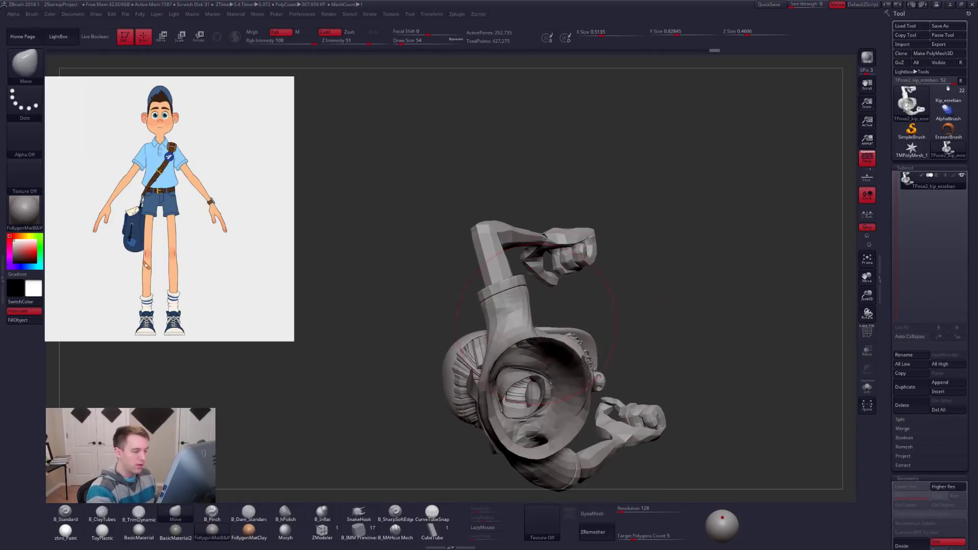
{"action": "key", "text": "ctrl"}
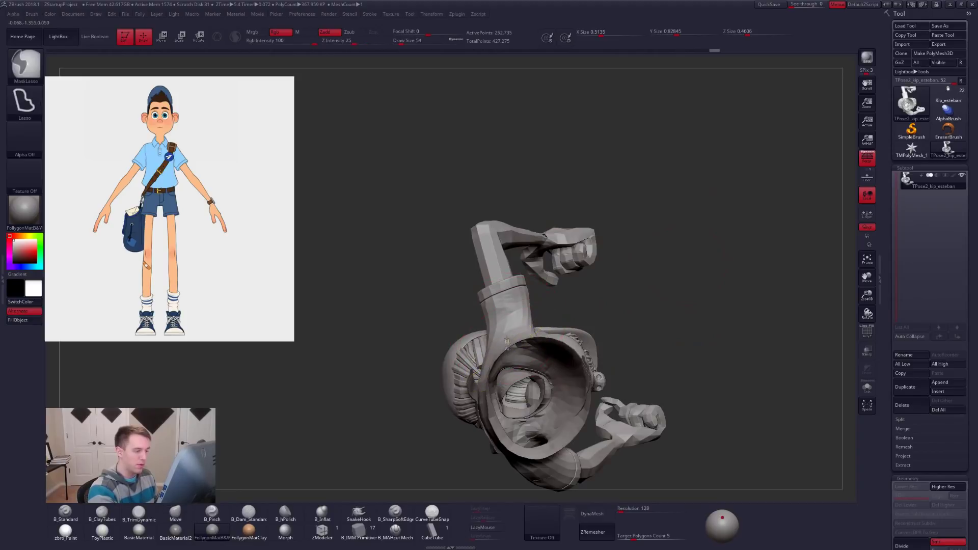
{"action": "mouse_move", "coordinate": [501, 280]}
{"action": "left_mouse_down", "text": "ctrl"}
{"action": "mouse_move", "coordinate": [328, 197]}
{"action": "mouse_move", "coordinate": [285, 450]}
{"action": "left_mouse_up", "text": "ctrl"}
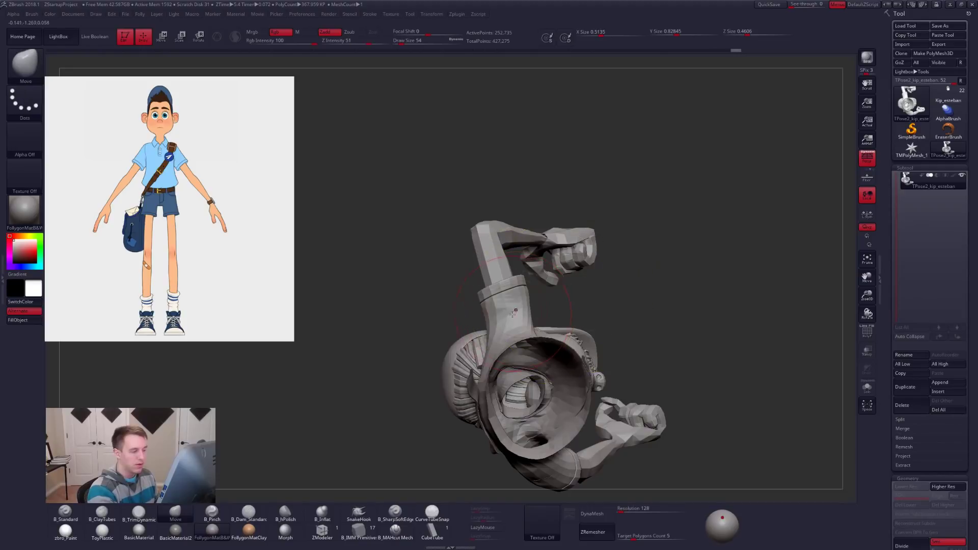
{"action": "mouse_move", "coordinate": [521, 317]}
{"action": "right_mouse_down"}
{"action": "mouse_move", "coordinate": [529, 326]}
{"action": "mouse_move", "coordinate": [540, 306]}
{"action": "mouse_move", "coordinate": [514, 313]}
{"action": "mouse_move", "coordinate": [530, 322]}
{"action": "right_mouse_up"}
{"action": "mouse_move", "coordinate": [439, 322]}
{"action": "left_mouse_down", "text": "ctrl"}
{"action": "mouse_move", "coordinate": [318, 314]}
{"action": "mouse_move", "coordinate": [504, 170]}
{"action": "mouse_move", "coordinate": [553, 277]}
{"action": "left_mouse_up", "text": "ctrl"}
{"action": "mouse_move", "coordinate": [552, 277]}
{"action": "right_mouse_down"}
{"action": "mouse_move", "coordinate": [571, 291]}
{"action": "mouse_move", "coordinate": [513, 305]}
{"action": "right_mouse_up"}
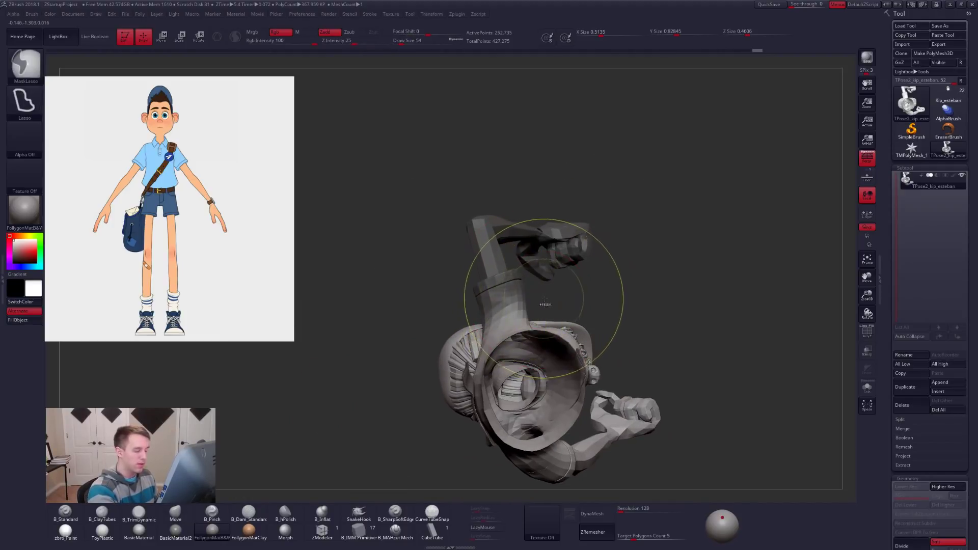
{"action": "left_click", "coordinate": [595, 285], "text": "ctrl"}
{"action": "mouse_move", "coordinate": [618, 289]}
{"action": "right_mouse_down"}
{"action": "mouse_move", "coordinate": [637, 279]}
{"action": "mouse_move", "coordinate": [576, 271]}
{"action": "mouse_move", "coordinate": [615, 439]}
{"action": "right_mouse_up"}
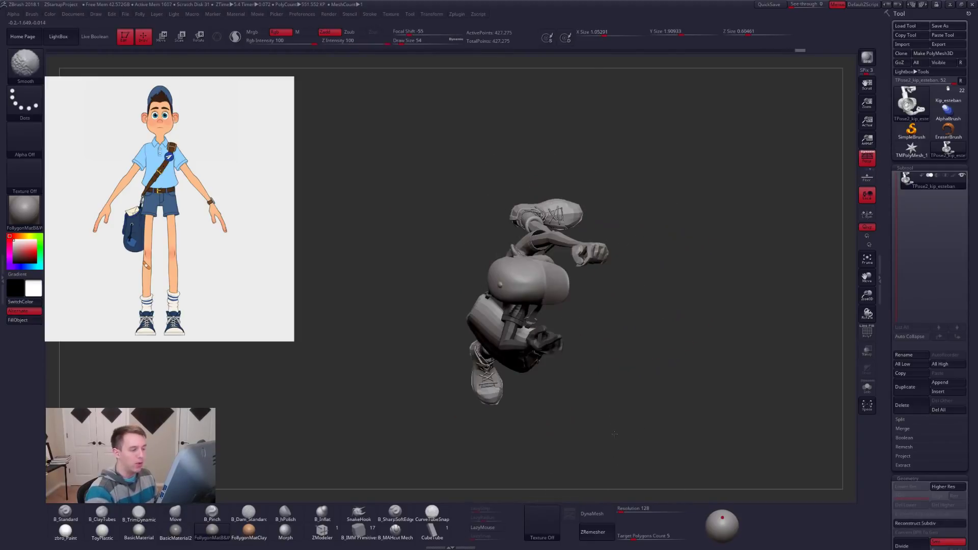
{"action": "right_click_drag", "start_coordinate": [586, 385], "coordinate": [583, 390]}
{"action": "right_click_drag", "start_coordinate": [643, 442], "coordinate": [552, 329]}
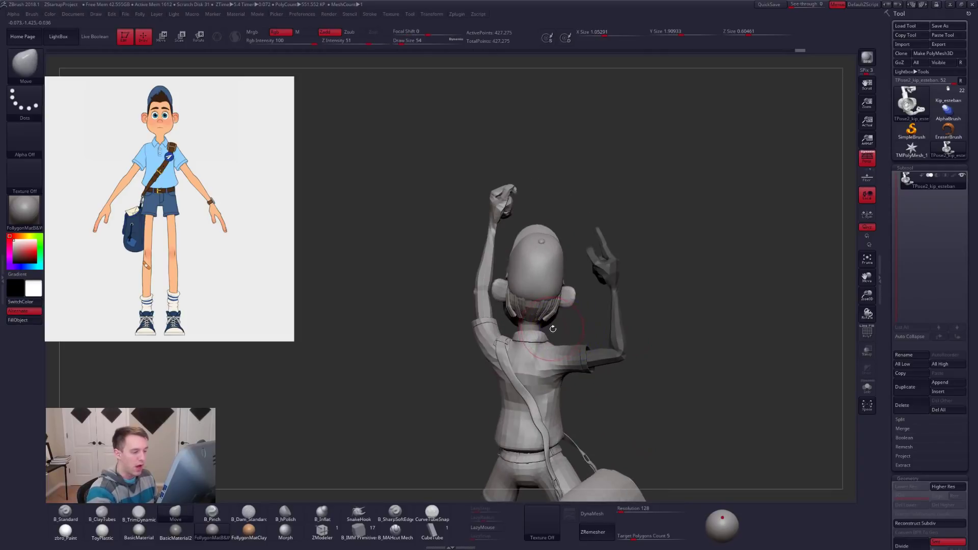
Hide the head, cap and raised forearm with a lasso selection to expose the shirt's shoulders
{"action": "key", "text": "ctrl"}
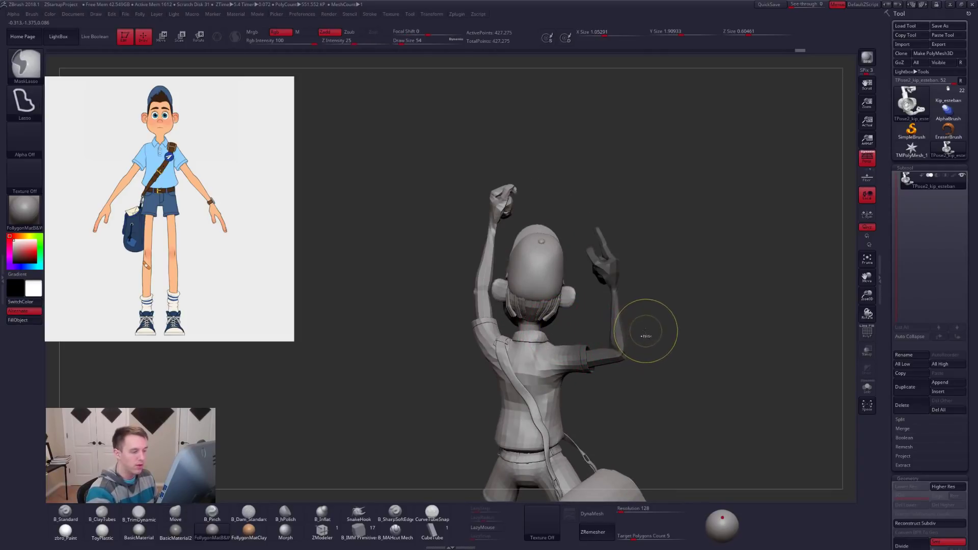
{"action": "key", "text": "shift"}
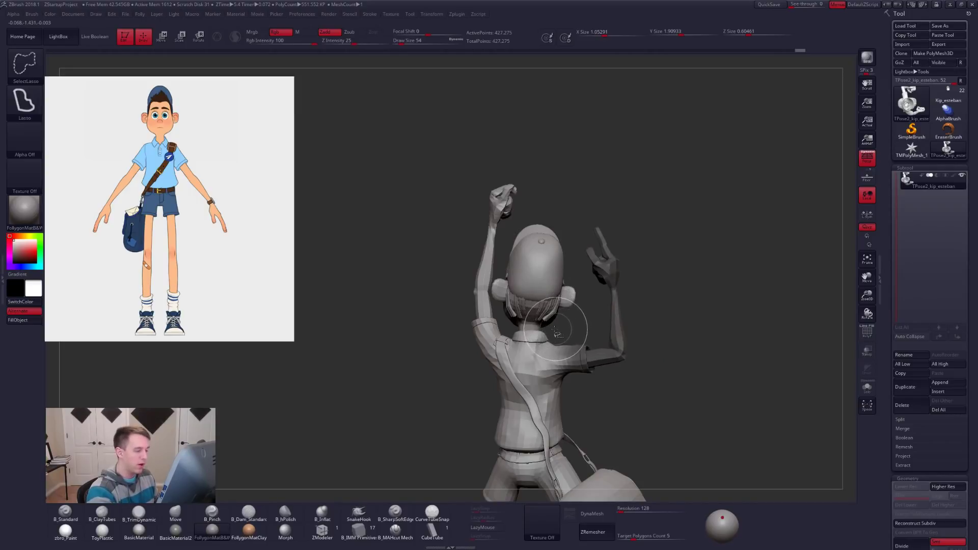
{"action": "left_click_drag", "start_coordinate": [466, 289], "coordinate": [568, 184], "text": "ctrl+shift"}
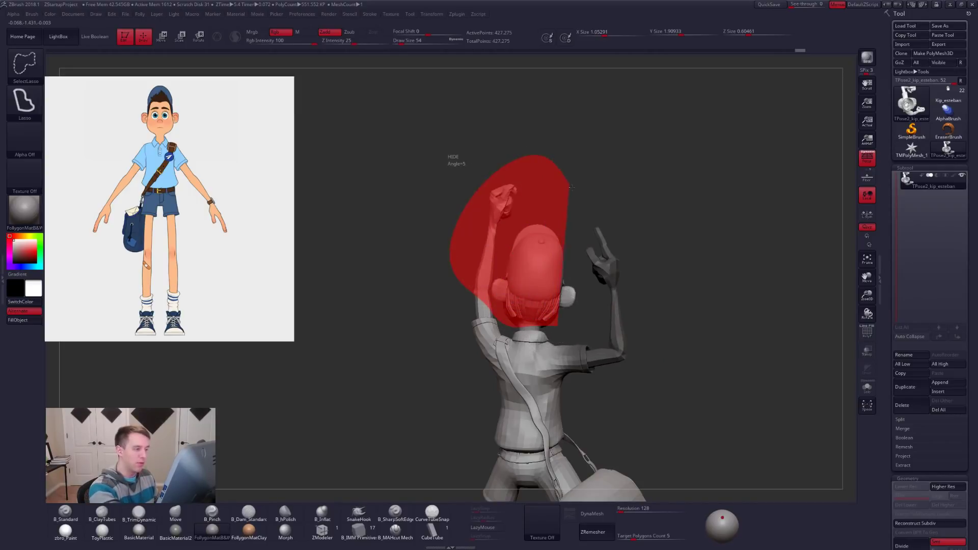
{"action": "left_click_drag", "start_coordinate": [579, 304], "coordinate": [581, 305], "text": "ctrl+shift"}
{"action": "left_click_drag", "start_coordinate": [637, 326], "coordinate": [554, 328]}
{"action": "key", "text": "ctrl+shift"}
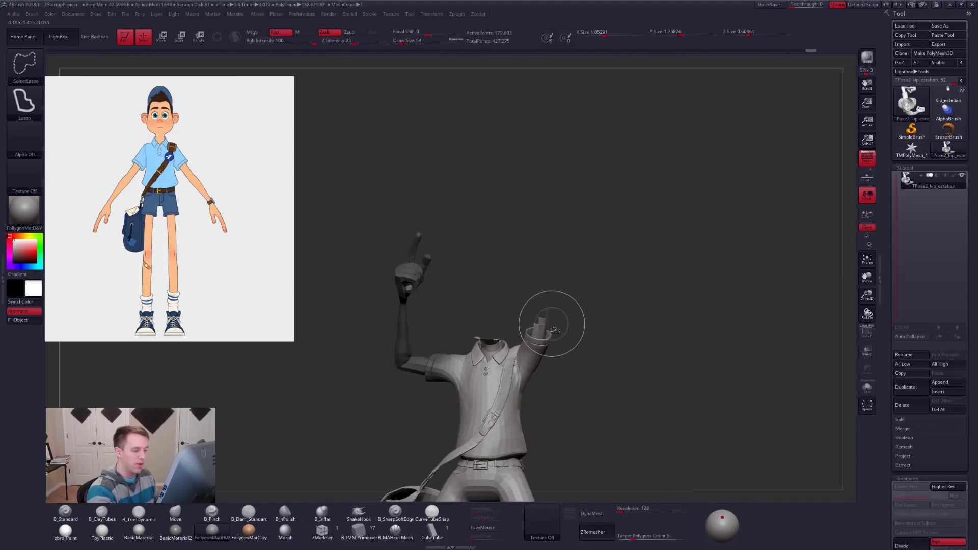
{"action": "left_click_drag", "start_coordinate": [547, 289], "coordinate": [500, 351]}
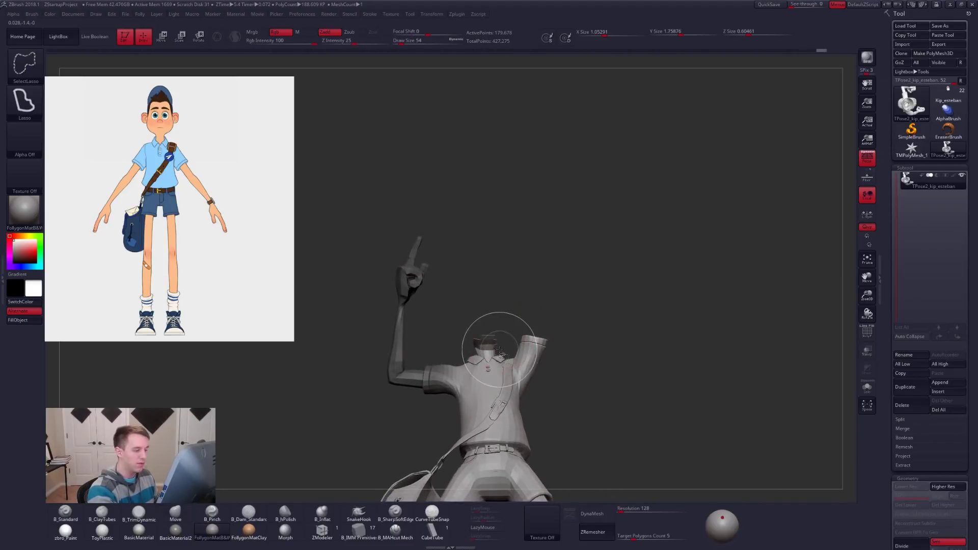
{"action": "mouse_move", "coordinate": [482, 344]}
{"action": "left_mouse_down"}
{"action": "mouse_move", "coordinate": [488, 326]}
{"action": "mouse_move", "coordinate": [526, 326]}
{"action": "mouse_move", "coordinate": [542, 306]}
{"action": "mouse_move", "coordinate": [567, 159]}
{"action": "mouse_move", "coordinate": [556, 169]}
{"action": "mouse_move", "coordinate": [545, 159]}
{"action": "left_mouse_up"}
Invert the mask to free the bent arm and its sleeve for the Move brush, and restore the hidden parts
{"action": "left_click", "coordinate": [595, 289], "text": "ctrl"}
{"action": "key", "text": "r"}
{"action": "key", "text": "q"}
{"action": "key", "text": "b"}
{"action": "key", "text": "m"}
{"action": "key", "text": "v"}
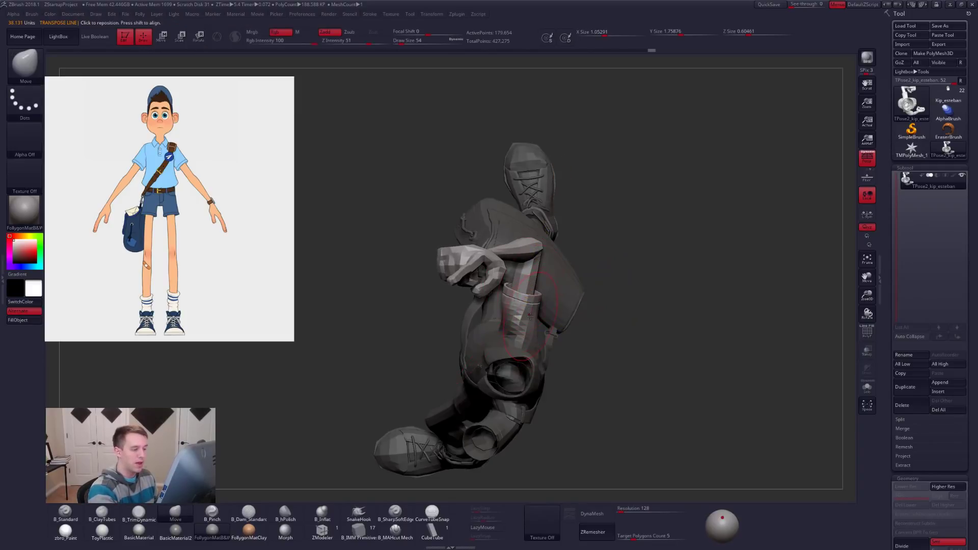
{"action": "right_click_drag", "start_coordinate": [545, 324], "coordinate": [535, 234]}
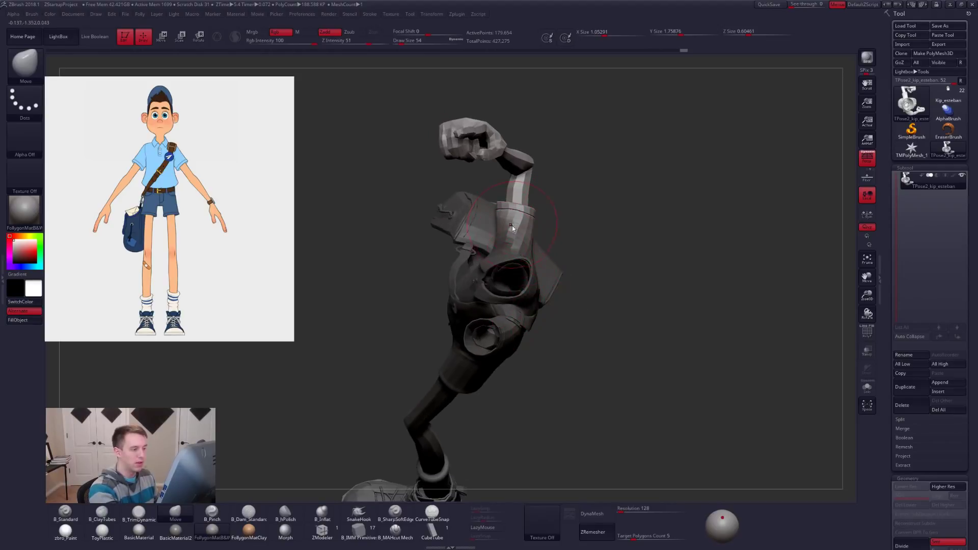
{"action": "left_click", "coordinate": [565, 209], "text": "ctrl+shift"}
Mask everything except the shirt by isolating its polygroup, with the polyframe shown and draw size 43
{"action": "mouse_move", "coordinate": [595, 186]}
{"action": "right_mouse_down"}
{"action": "mouse_move", "coordinate": [499, 229]}
{"action": "mouse_move", "coordinate": [515, 207]}
{"action": "mouse_move", "coordinate": [477, 306]}
{"action": "mouse_move", "coordinate": [505, 320]}
{"action": "mouse_move", "coordinate": [492, 292]}
{"action": "mouse_move", "coordinate": [521, 365]}
{"action": "mouse_move", "coordinate": [502, 352]}
{"action": "right_mouse_up"}
{"action": "key", "text": "s"}
{"action": "key", "text": "2"}
{"action": "key", "text": "shift+f"}
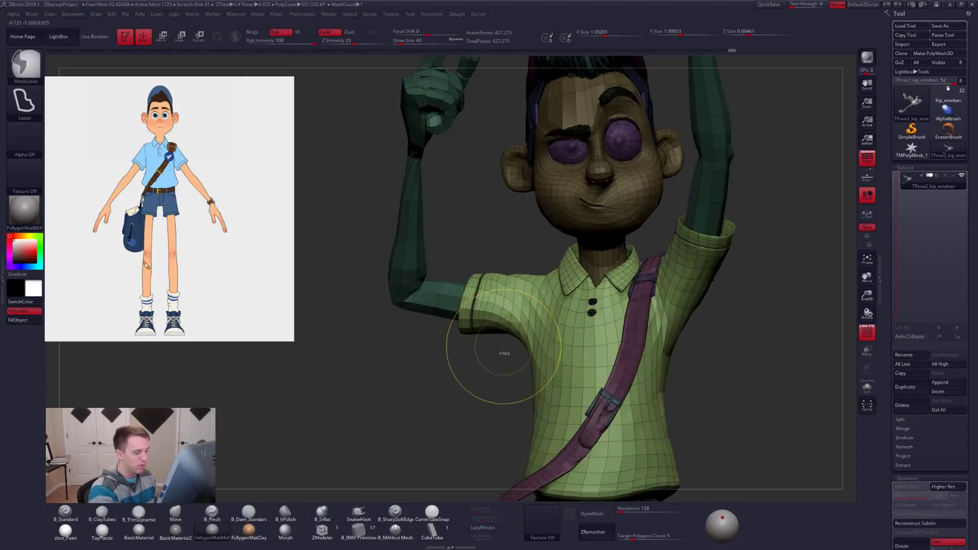
{"action": "left_click_drag", "start_coordinate": [503, 351], "coordinate": [509, 344], "text": "ctrl"}
{"action": "left_click", "coordinate": [518, 324], "text": "ctrl+shift"}
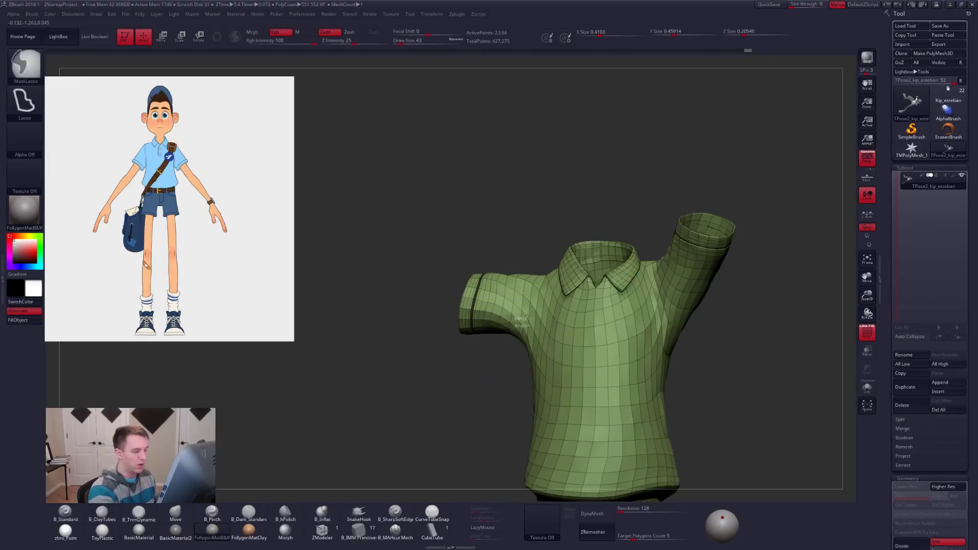
{"action": "left_click_drag", "start_coordinate": [491, 332], "coordinate": [493, 335], "text": "ctrl+shift"}
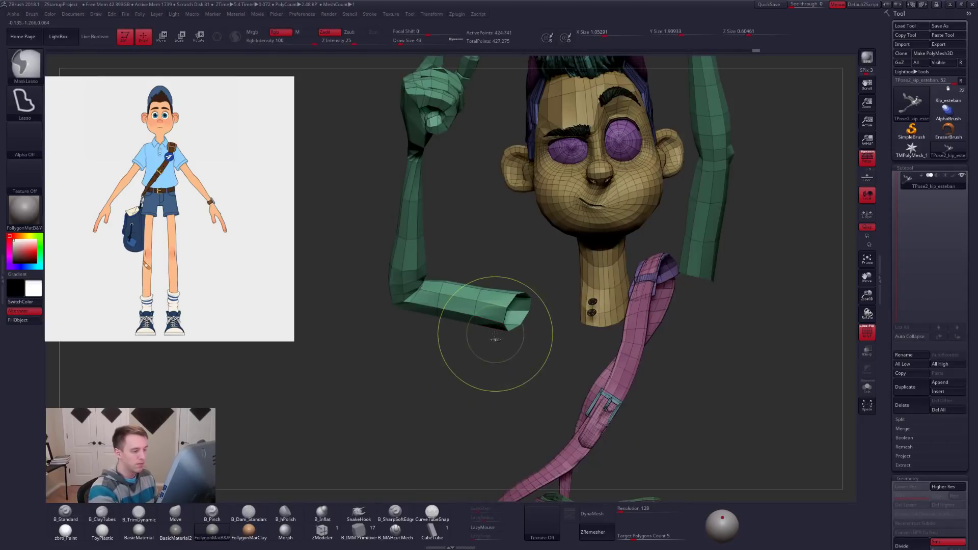
{"action": "left_click", "coordinate": [466, 371], "text": "ctrl+shift"}
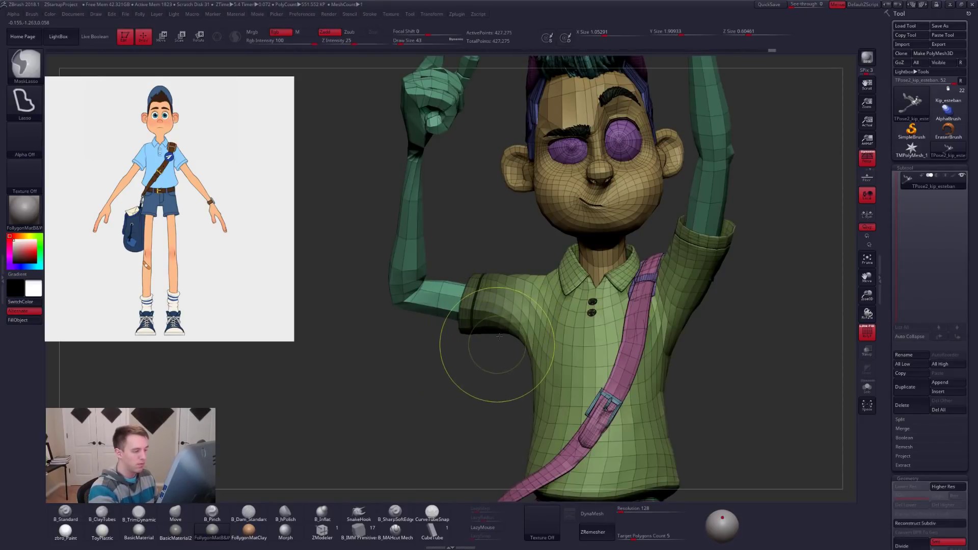
{"action": "left_click", "coordinate": [485, 358], "text": "ctrl"}
Limit the unmasked area to the bent arm's sleeve with a Transpose topology mask and return to the Move brush
{"action": "key", "text": "r"}
{"action": "left_click", "coordinate": [498, 328]}
{"action": "left_click", "coordinate": [525, 351]}
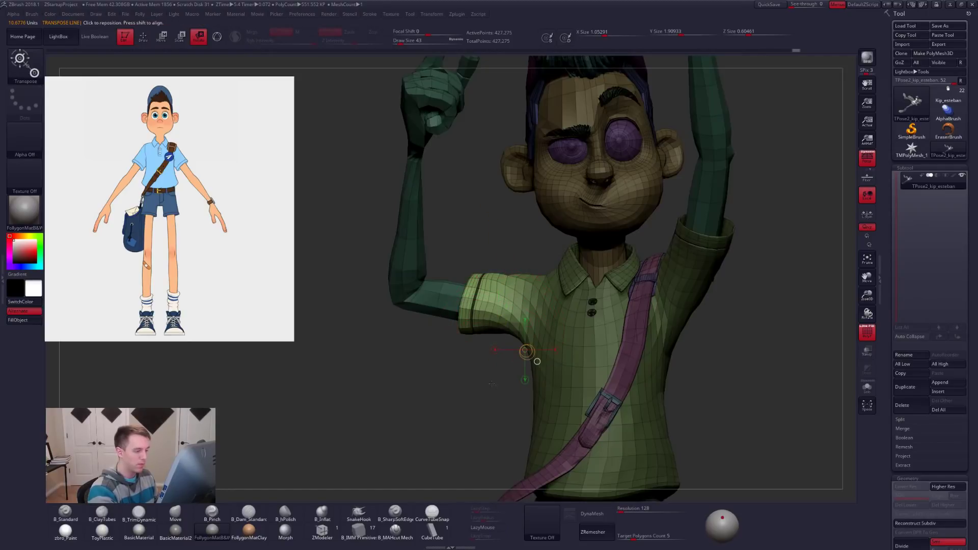
{"action": "left_click_drag", "start_coordinate": [526, 305], "coordinate": [506, 328]}
{"action": "key", "text": "q"}
{"action": "key", "text": "b"}
{"action": "key", "text": "m"}
{"action": "key", "text": "v"}
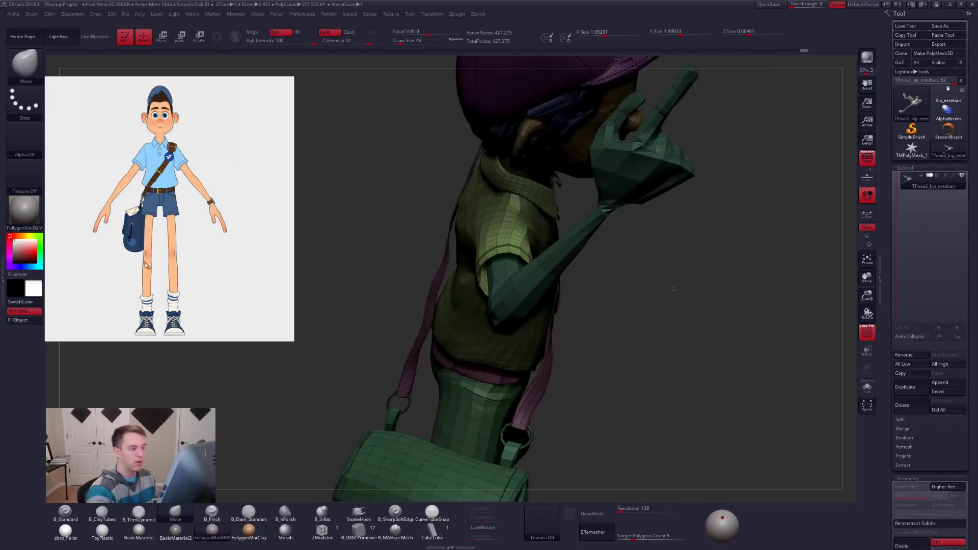
Extend the unmasked area across the shirt body with a Transpose mask, keeping the raised sleeve's cuff masked
{"action": "left_click_drag", "start_coordinate": [673, 288], "coordinate": [573, 356]}
{"action": "key", "text": "r"}
{"action": "left_click_drag", "start_coordinate": [430, 338], "coordinate": [365, 338]}
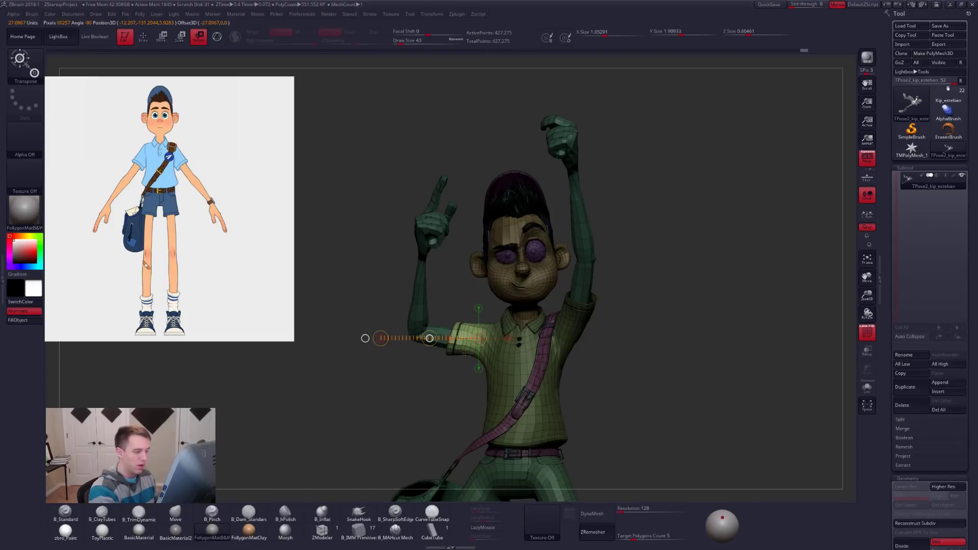
{"action": "key", "text": "q"}
{"action": "key", "text": "b"}
{"action": "key", "text": "m"}
{"action": "key", "text": "v"}
{"action": "left_click_drag", "start_coordinate": [622, 345], "coordinate": [576, 343]}
{"action": "left_click_drag", "start_coordinate": [723, 357], "coordinate": [585, 354], "text": "shift"}
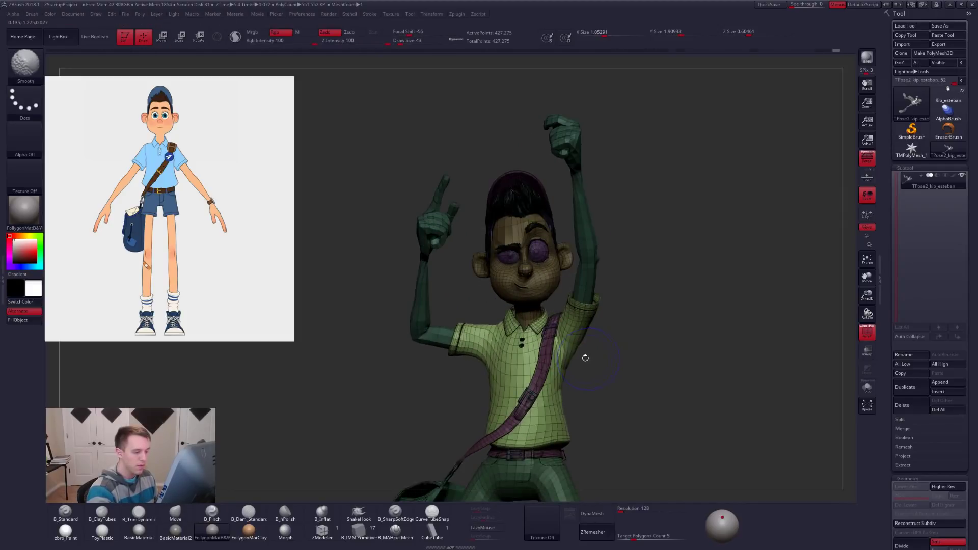
Hide the polyframe and clear the mask from the whole figure
{"action": "key", "text": "shift+f"}
{"action": "left_click_drag", "start_coordinate": [552, 406], "coordinate": [630, 432]}
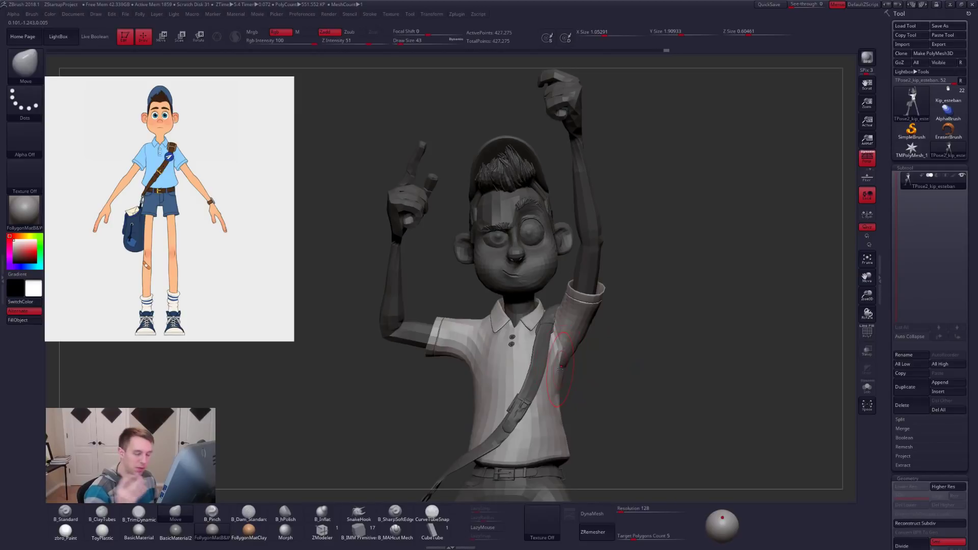
{"action": "mouse_move", "coordinate": [603, 304]}
{"action": "left_mouse_down", "text": "ctrl"}
{"action": "mouse_move", "coordinate": [559, 364]}
{"action": "mouse_move", "coordinate": [566, 455]}
{"action": "left_mouse_up", "text": "ctrl"}
{"action": "mouse_move", "coordinate": [606, 301]}
{"action": "left_mouse_down", "text": "ctrl"}
{"action": "mouse_move", "coordinate": [561, 385]}
{"action": "mouse_move", "coordinate": [588, 458]}
{"action": "left_mouse_up", "text": "ctrl"}
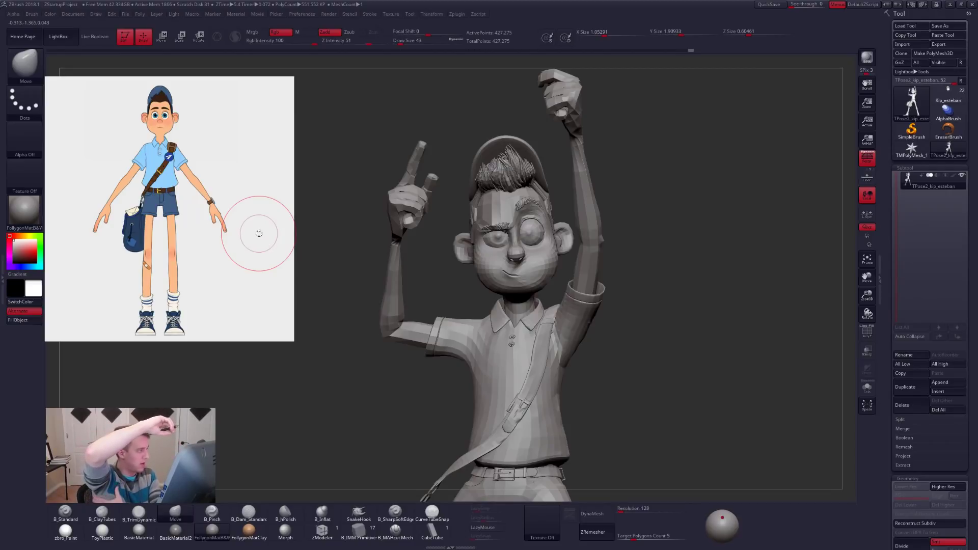
{"action": "left_click_drag", "start_coordinate": [637, 326], "coordinate": [646, 354]}
{"action": "left_click_drag", "start_coordinate": [571, 407], "coordinate": [526, 360], "text": "alt"}
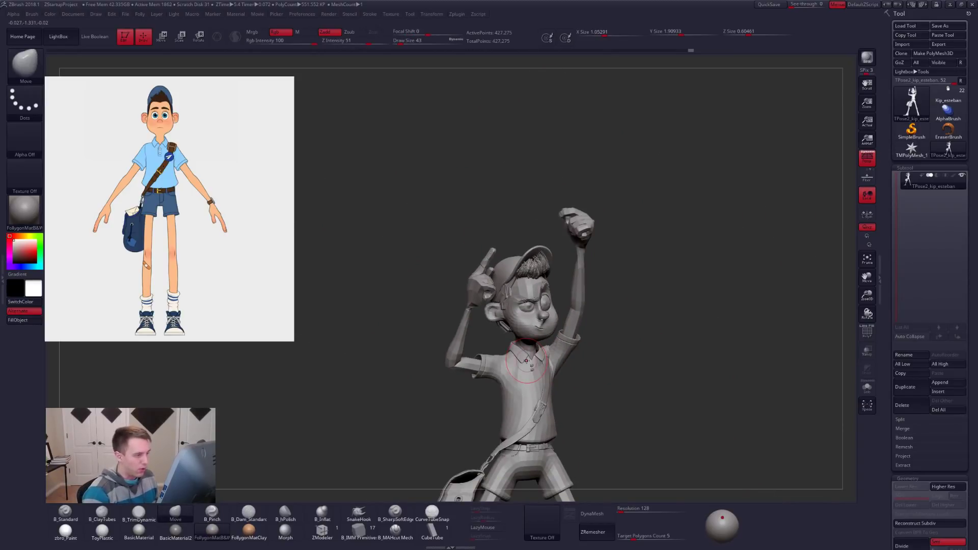
Raise the mesh to its higher subdivision level and examine the smoothed pose, arms and hands from several angles
{"action": "key", "text": "ctrl+d"}
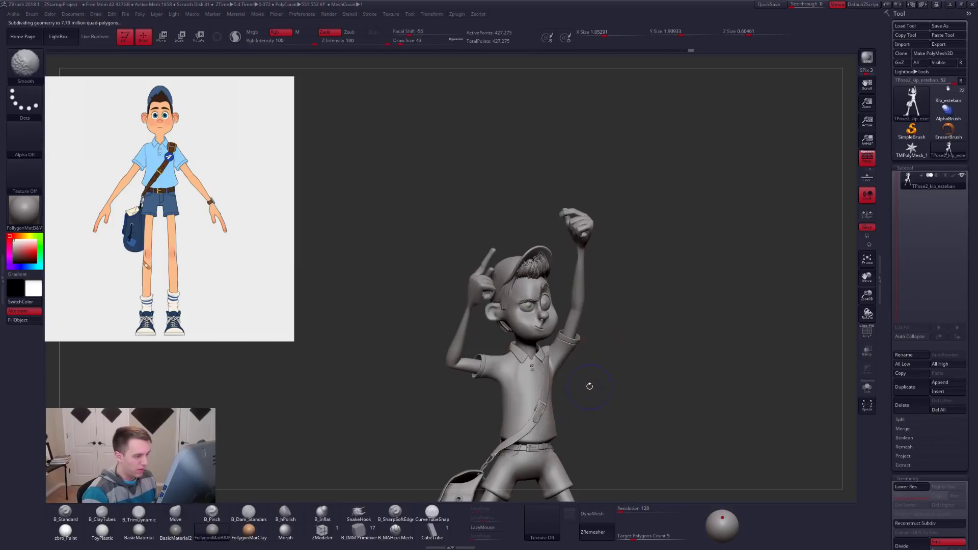
{"action": "mouse_move", "coordinate": [610, 386]}
{"action": "left_mouse_down"}
{"action": "mouse_move", "coordinate": [590, 369]}
{"action": "mouse_move", "coordinate": [613, 419]}
{"action": "mouse_move", "coordinate": [616, 303]}
{"action": "left_mouse_up"}
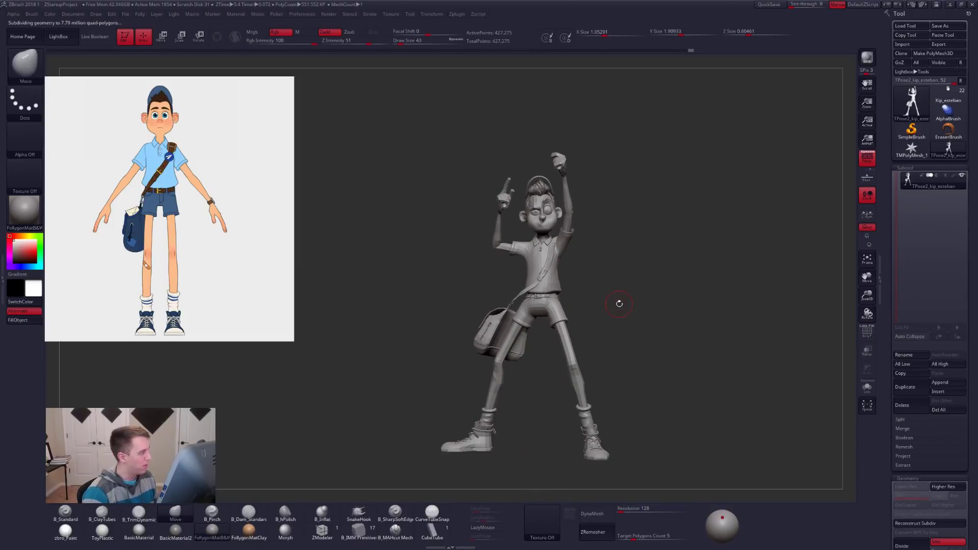
{"action": "left_click_drag", "start_coordinate": [624, 254], "coordinate": [619, 331], "text": "alt"}
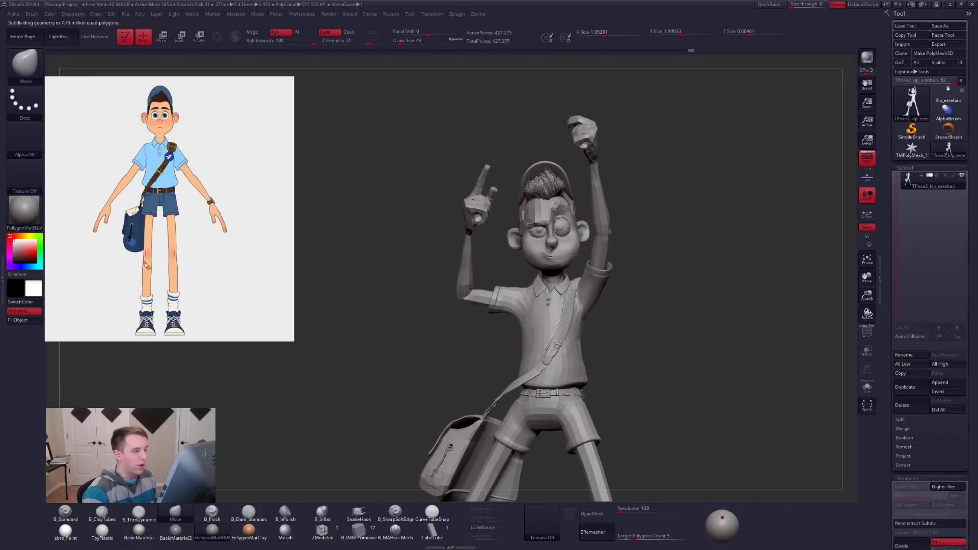
{"action": "mouse_move", "coordinate": [458, 244]}
{"action": "left_mouse_down"}
{"action": "mouse_move", "coordinate": [600, 254]}
{"action": "mouse_move", "coordinate": [551, 250]}
{"action": "mouse_move", "coordinate": [563, 279]}
{"action": "mouse_move", "coordinate": [530, 253]}
{"action": "left_mouse_up"}
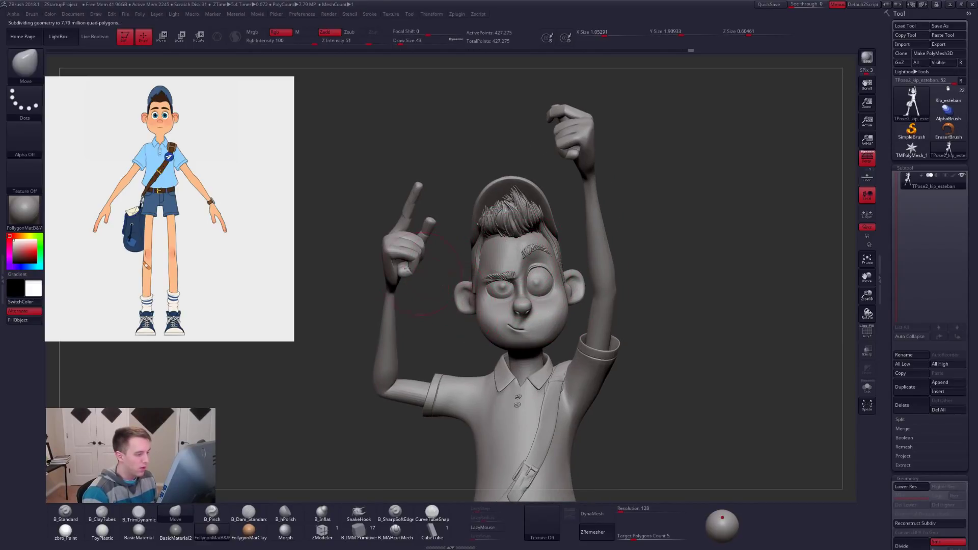
{"action": "left_click_drag", "start_coordinate": [414, 275], "coordinate": [536, 291]}
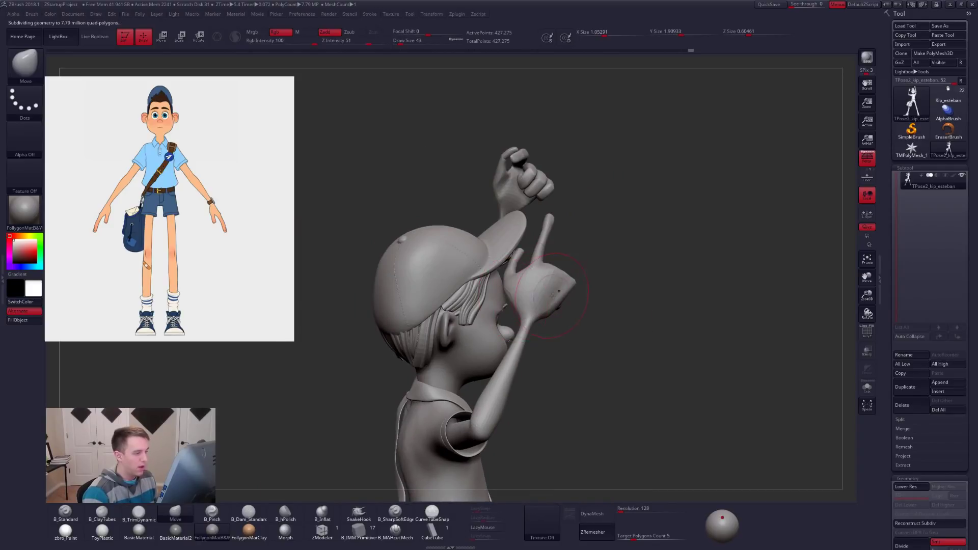
Return to the lowest subdivision level with the polyframe shown, and set the draw size to 25 for the pointing hand
{"action": "key", "text": "shift+d"}
{"action": "key", "text": "shift+d"}
{"action": "key", "text": "shift+d"}
{"action": "key", "text": "shift+f"}
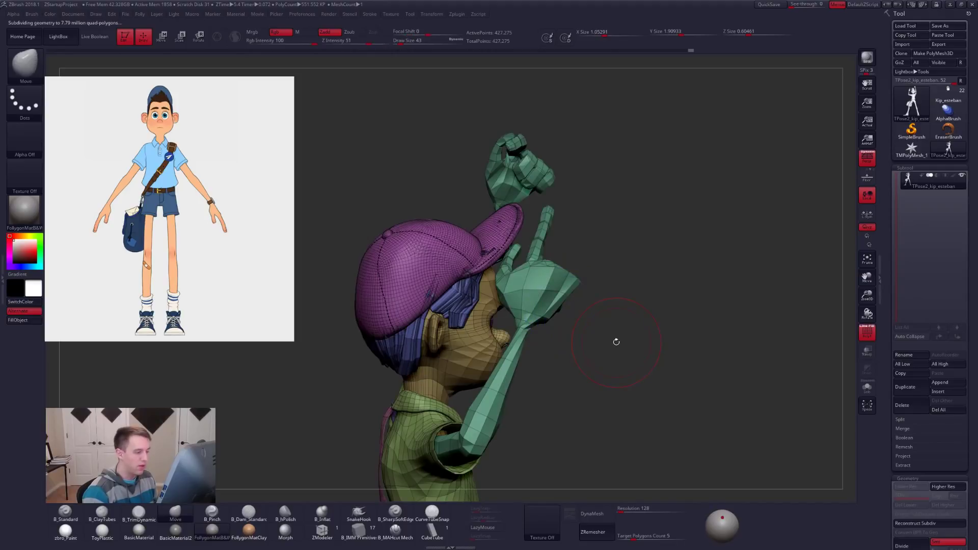
{"action": "left_click_drag", "start_coordinate": [617, 342], "coordinate": [502, 349]}
{"action": "left_click_drag", "start_coordinate": [566, 283], "coordinate": [499, 276], "text": "alt"}
{"action": "key", "text": "space"}
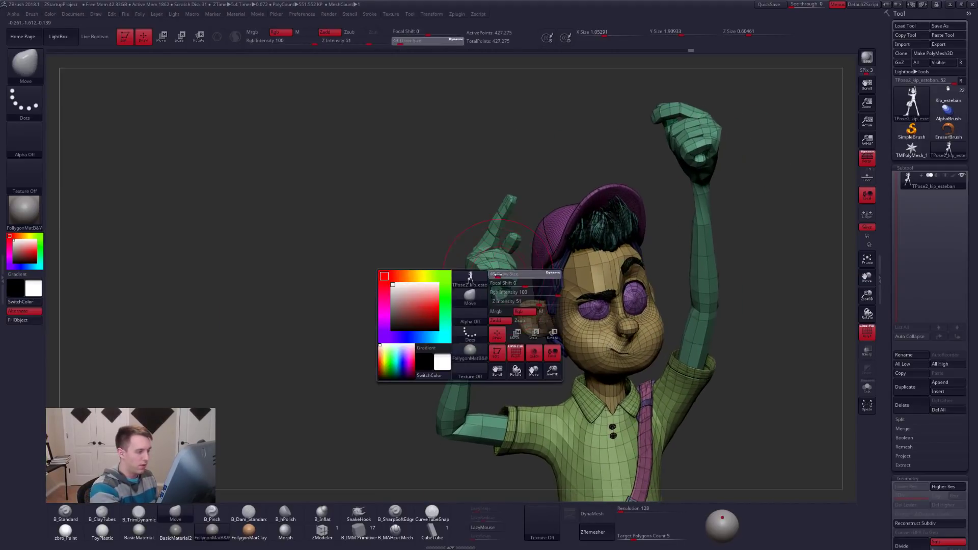
Isolate the two arms by their polygroup and hide the polyframe
{"action": "key", "text": "ctrl+shift"}
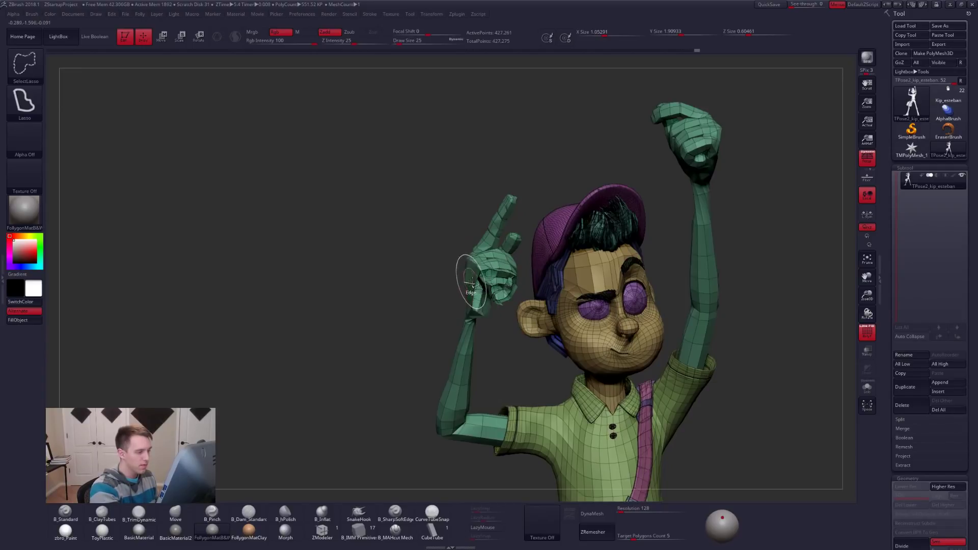
{"action": "left_click", "coordinate": [475, 267], "text": "ctrl+shift"}
{"action": "left_click_drag", "start_coordinate": [478, 263], "coordinate": [501, 249], "text": "ctrl+shift"}
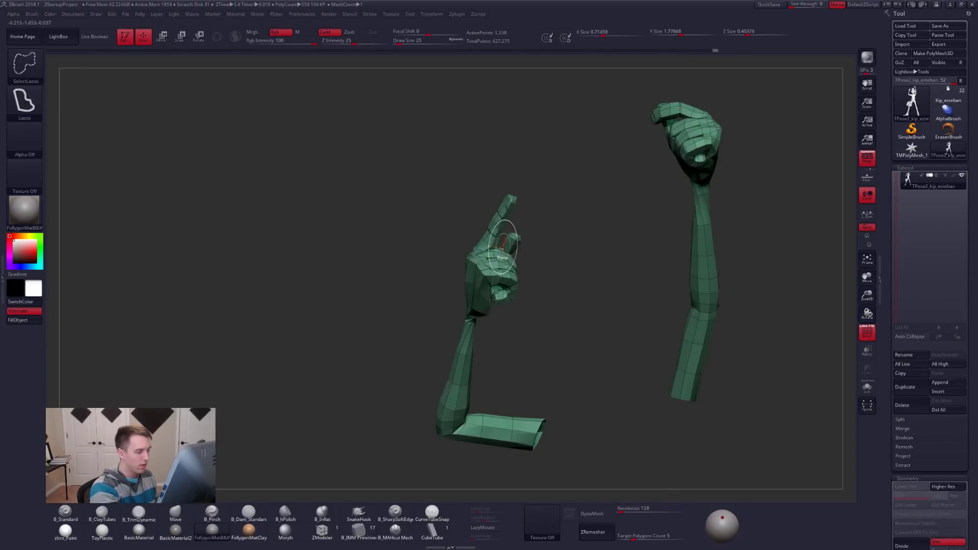
{"action": "key", "text": "shift+f"}
{"action": "mouse_move", "coordinate": [513, 292]}
{"action": "right_mouse_down"}
{"action": "mouse_move", "coordinate": [482, 305]}
{"action": "mouse_move", "coordinate": [544, 286]}
{"action": "right_mouse_up"}
{"action": "key", "text": "ctrl+shift"}
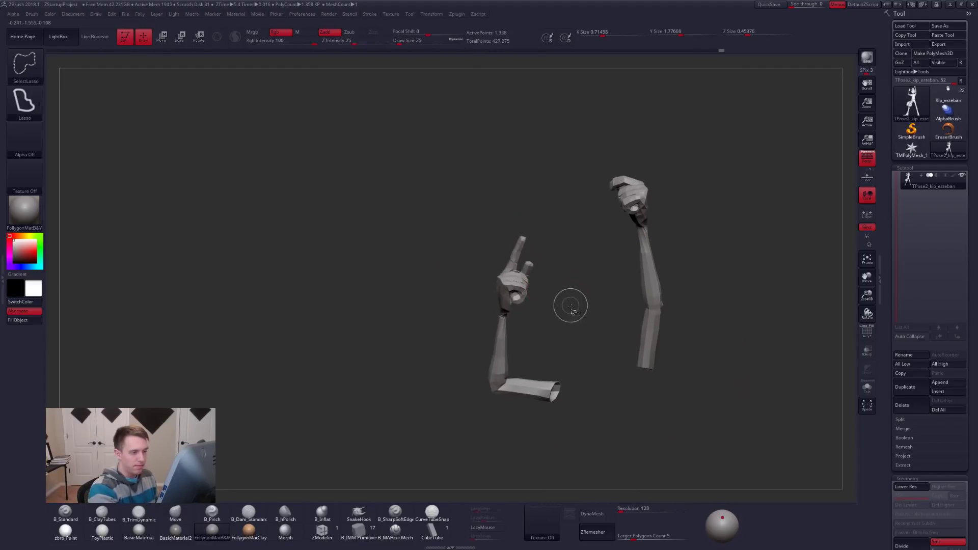
Show the whole figure at the higher subdivision level with the draw size set to 43
{"action": "key", "text": "ctrl+d"}
{"action": "mouse_move", "coordinate": [514, 286]}
{"action": "right_mouse_down", "text": "ctrl"}
{"action": "mouse_move", "coordinate": [532, 306]}
{"action": "mouse_move", "coordinate": [519, 312]}
{"action": "mouse_move", "coordinate": [528, 333]}
{"action": "right_mouse_up", "text": "ctrl"}
{"action": "key", "text": "space"}
{"action": "key", "text": "ctrl+f"}
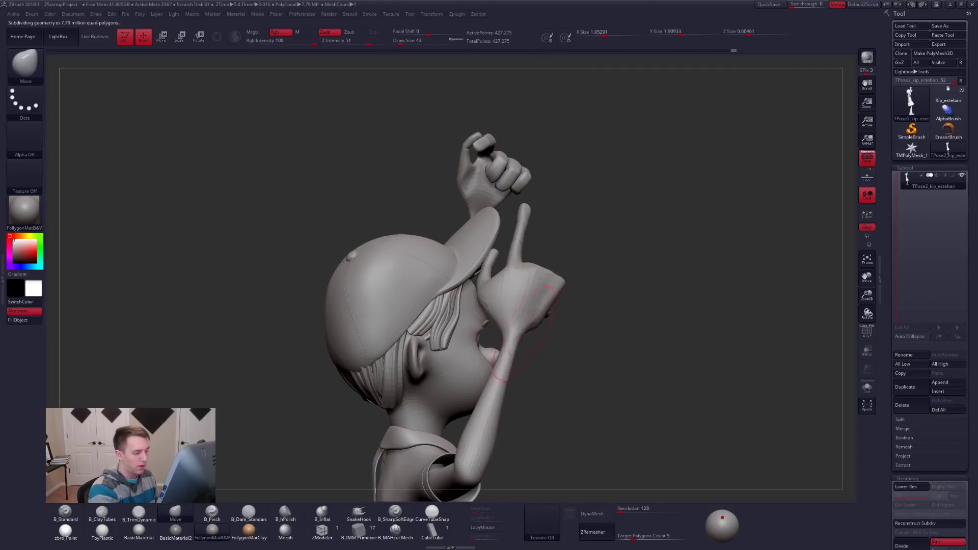
Adjust the pointing hand at the lowest subdivision level with a draw size of 21, and set the draw size to 38
{"action": "key", "text": "shift+d"}
{"action": "key", "text": "bracketleft"}
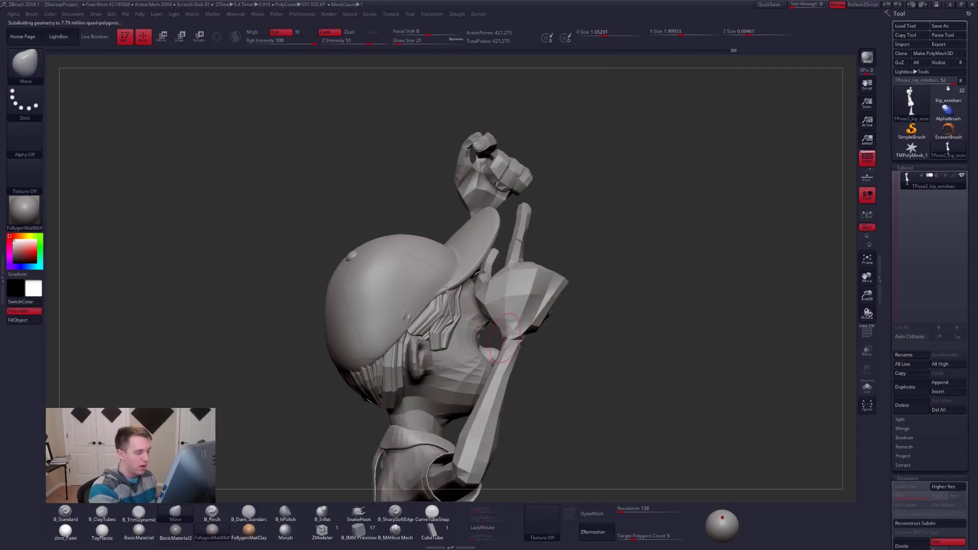
{"action": "mouse_move", "coordinate": [505, 341]}
{"action": "right_mouse_down"}
{"action": "mouse_move", "coordinate": [523, 350]}
{"action": "mouse_move", "coordinate": [500, 284]}
{"action": "mouse_move", "coordinate": [553, 311]}
{"action": "mouse_move", "coordinate": [520, 341]}
{"action": "mouse_move", "coordinate": [508, 320]}
{"action": "mouse_move", "coordinate": [523, 338]}
{"action": "right_mouse_up"}
{"action": "key", "text": "shift+f"}
{"action": "key", "text": "shift+f"}
{"action": "key", "text": "ctrl+shift"}
{"action": "key", "text": "1"}
{"action": "key", "text": "space"}
{"action": "left_click_drag", "start_coordinate": [524, 336], "coordinate": [538, 337]}
{"action": "key", "text": "space"}
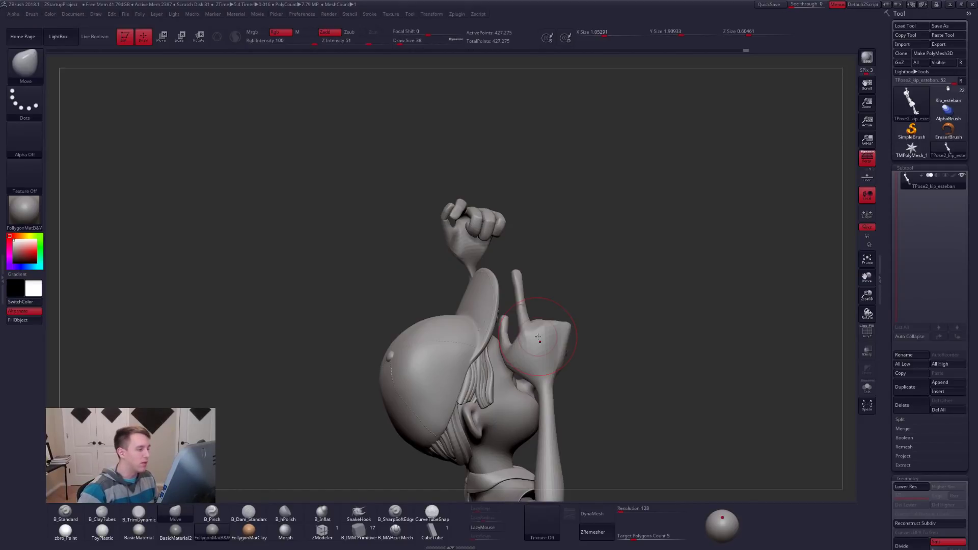
Shape the back of the pointing hand around the knuckles at the lowest subdivision level with a draw size of 20
{"action": "mouse_move", "coordinate": [565, 243]}
{"action": "left_mouse_down"}
{"action": "mouse_move", "coordinate": [598, 282]}
{"action": "mouse_move", "coordinate": [625, 281]}
{"action": "mouse_move", "coordinate": [601, 307]}
{"action": "left_mouse_up"}
{"action": "key", "text": "space"}
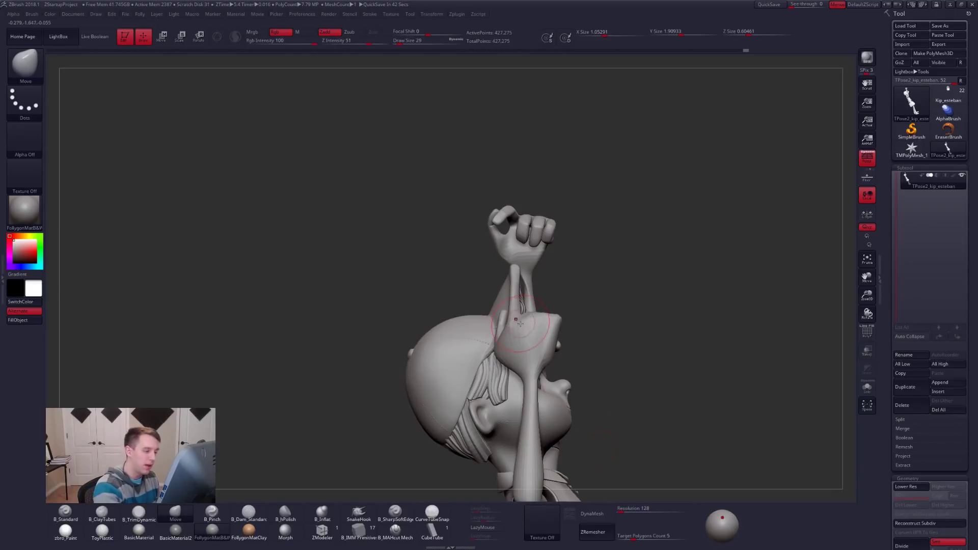
{"action": "right_click_drag", "start_coordinate": [525, 333], "coordinate": [516, 329]}
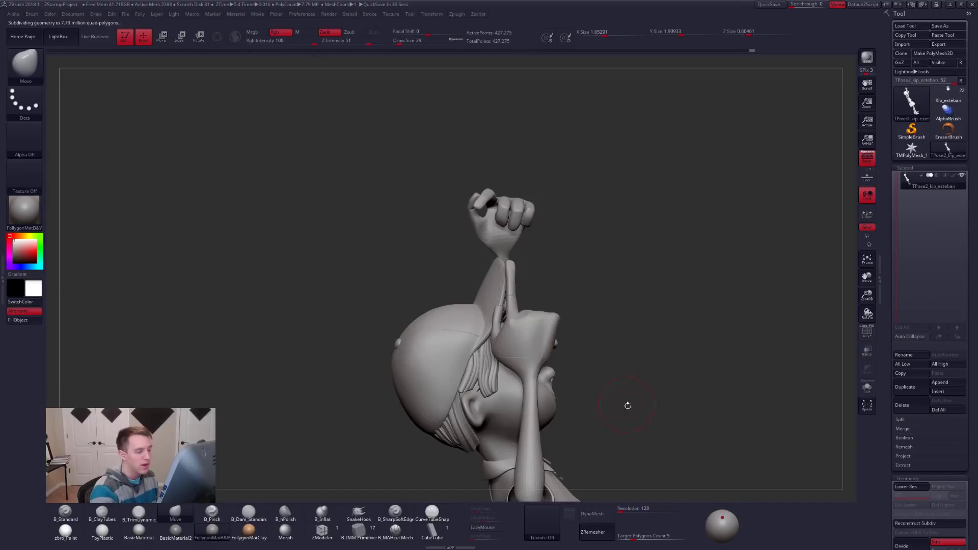
{"action": "key", "text": "shift+d"}
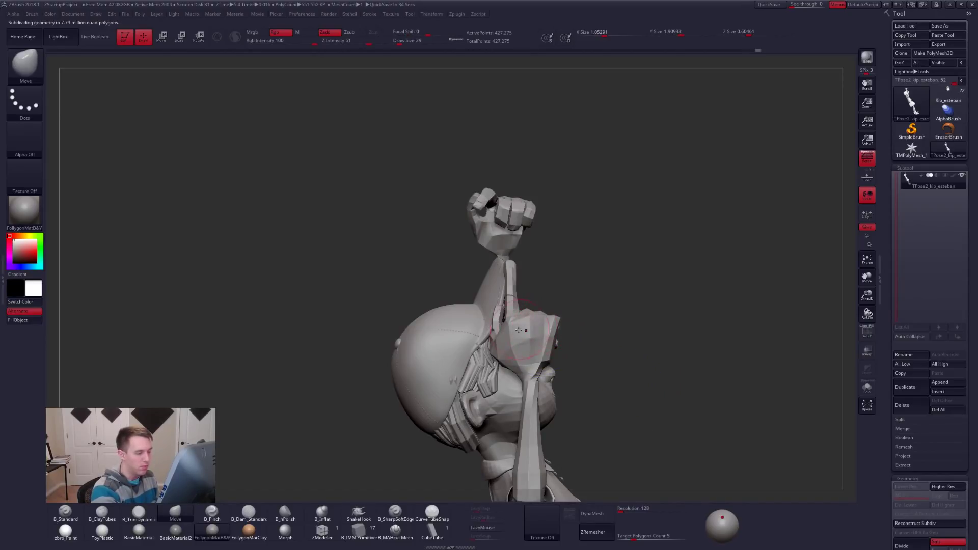
{"action": "key", "text": "d"}
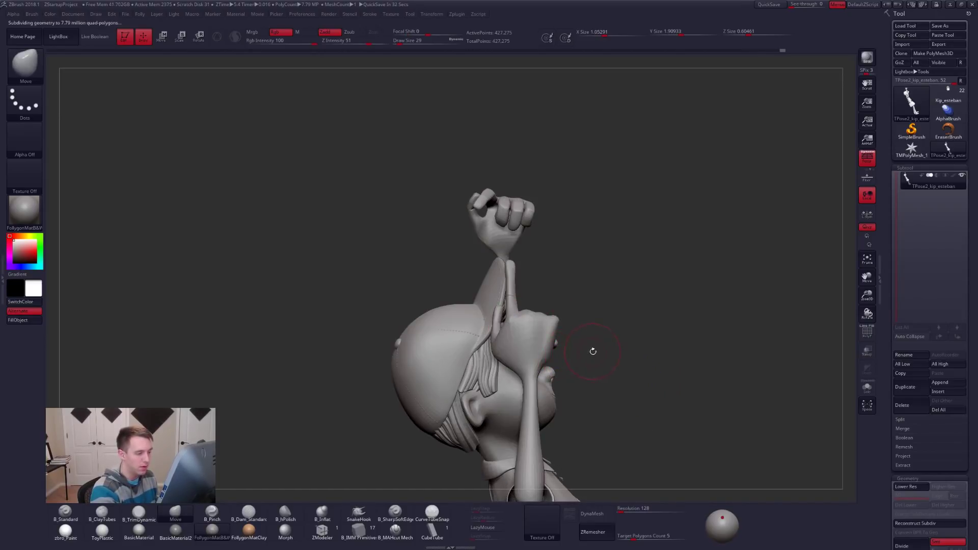
{"action": "key", "text": "shift+d"}
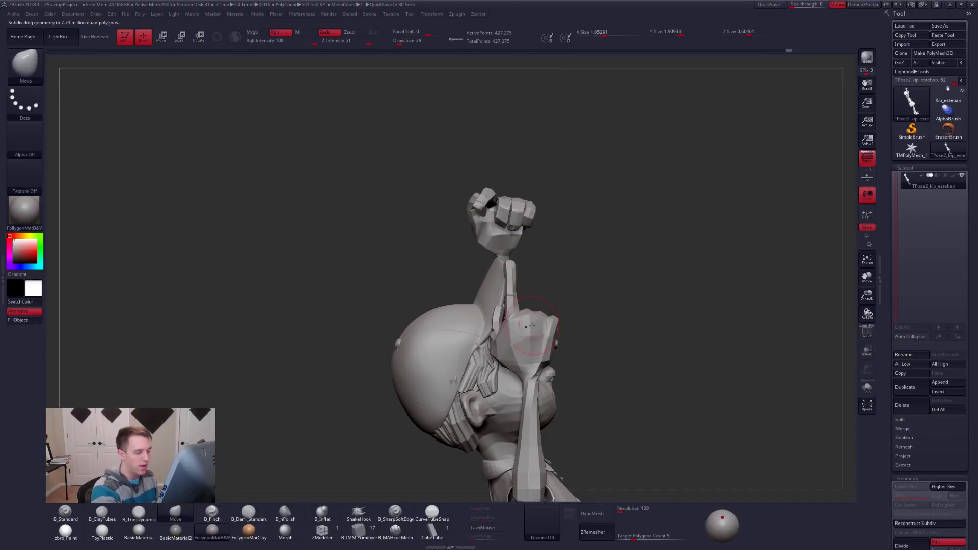
{"action": "right_click_drag", "start_coordinate": [536, 336], "coordinate": [489, 342]}
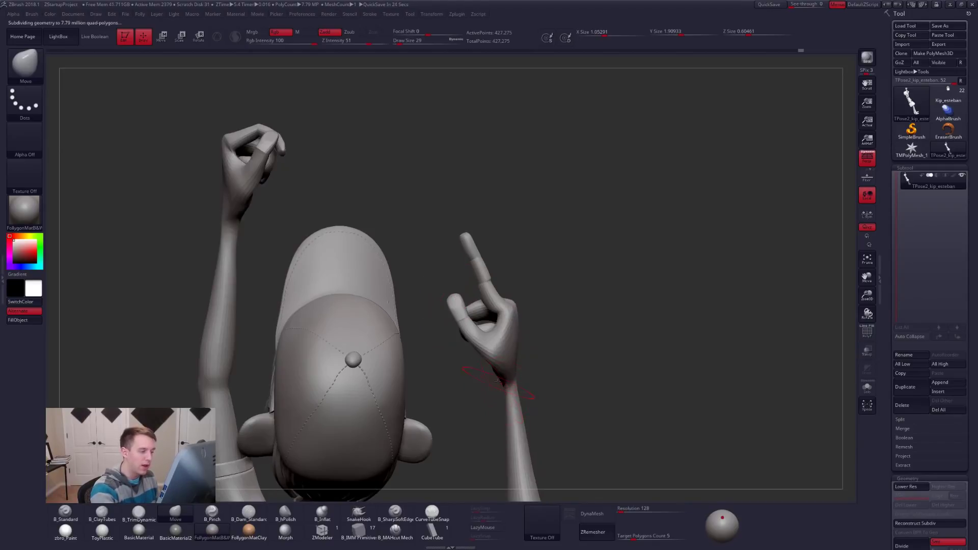
Bring the pointing hand into view from above at the lowest subdivision level, and set the draw size to 21
{"action": "mouse_move", "coordinate": [454, 297]}
{"action": "left_mouse_down", "text": "ctrl"}
{"action": "mouse_move", "coordinate": [452, 284]}
{"action": "mouse_move", "coordinate": [514, 357]}
{"action": "mouse_move", "coordinate": [600, 341]}
{"action": "mouse_move", "coordinate": [624, 352]}
{"action": "left_mouse_up", "text": "ctrl"}
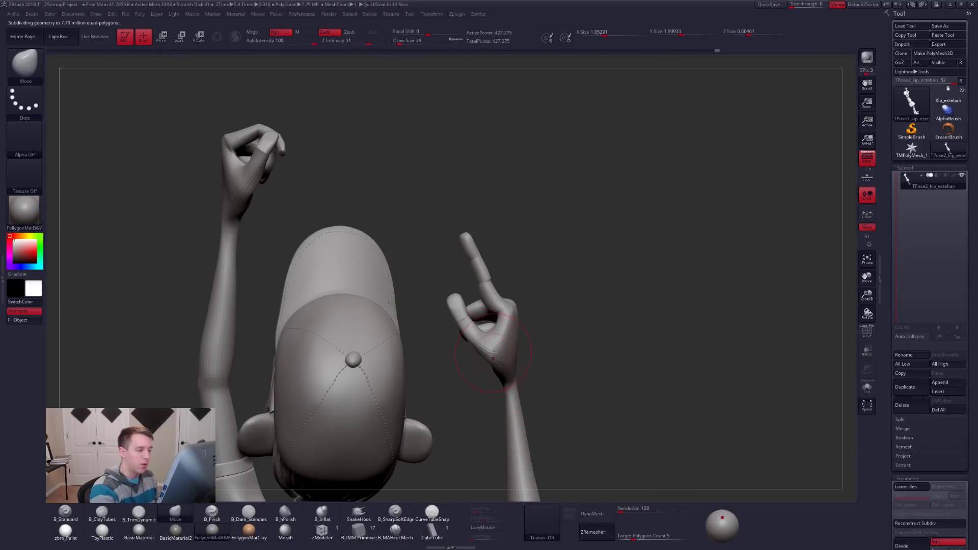
{"action": "left_click_drag", "start_coordinate": [493, 355], "coordinate": [581, 383], "text": "alt"}
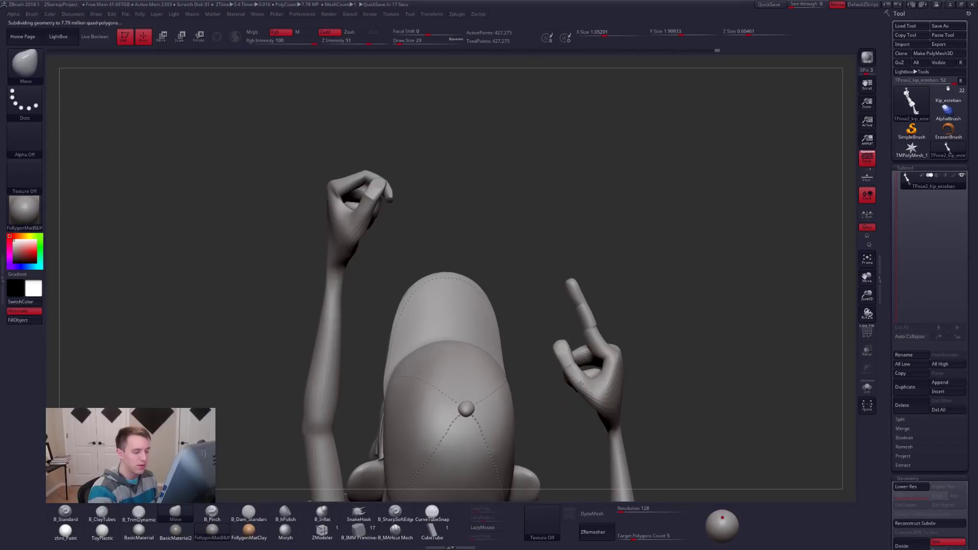
{"action": "scroll", "coordinate": [581, 383], "scroll_direction": "up", "scroll_amount": 4}
{"action": "key", "text": "space"}
{"action": "left_click_drag", "start_coordinate": [585, 381], "coordinate": [576, 396]}
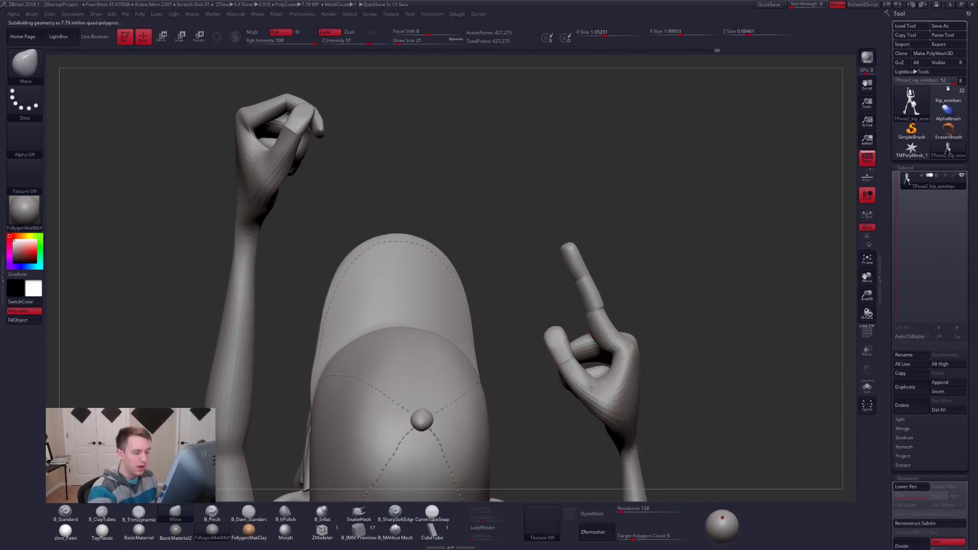
{"action": "key", "text": "shift+d"}
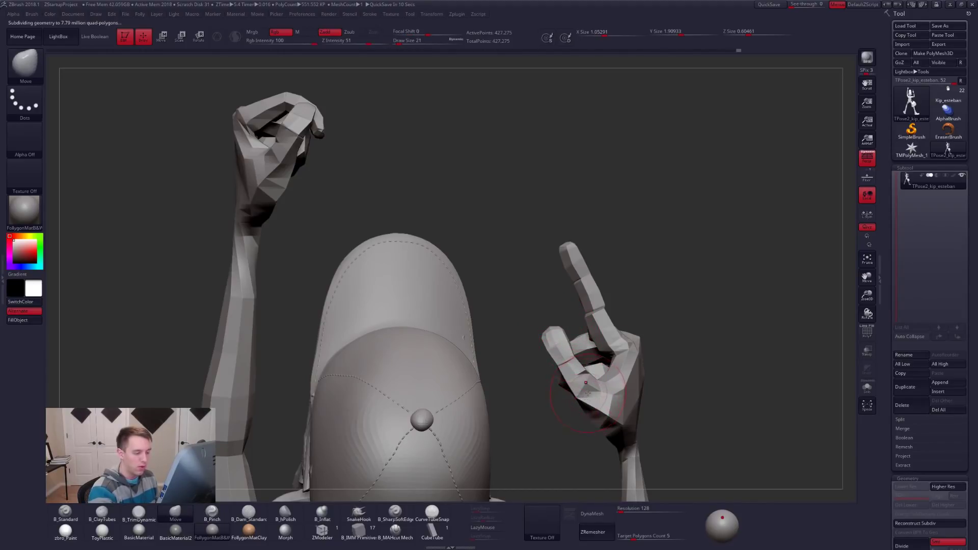
{"action": "key", "text": "r"}
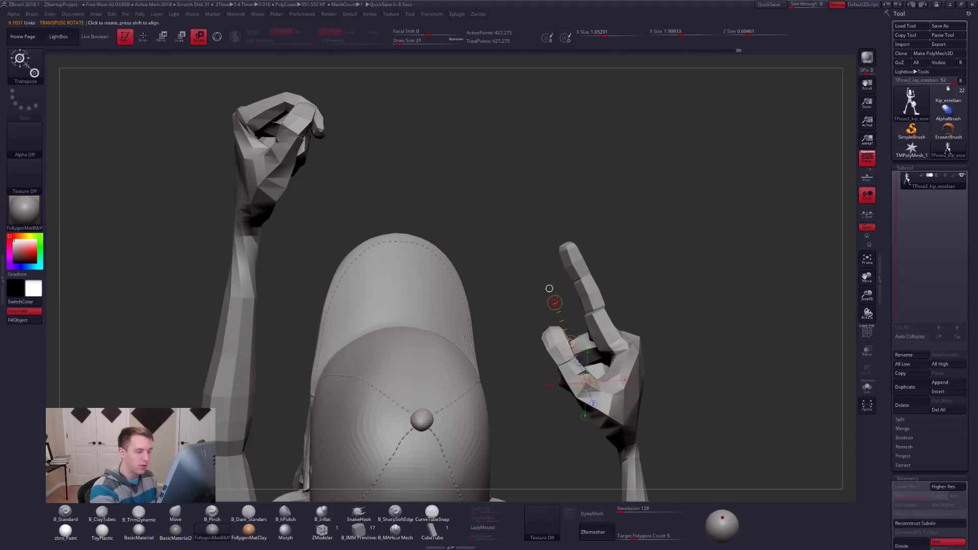
{"action": "key", "text": "q"}
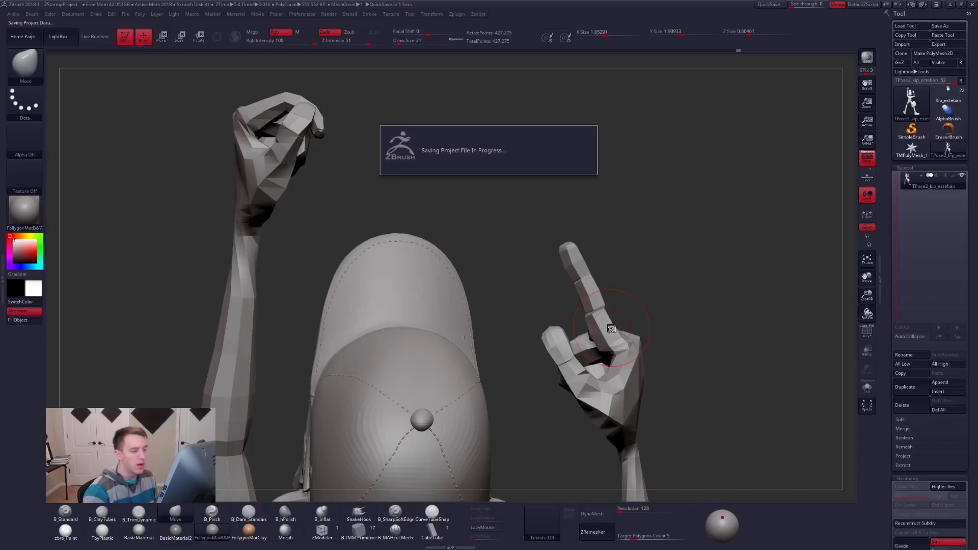
Mask the extended index finger of the pointing hand at the lowest subdivision level
{"action": "key", "text": "d"}
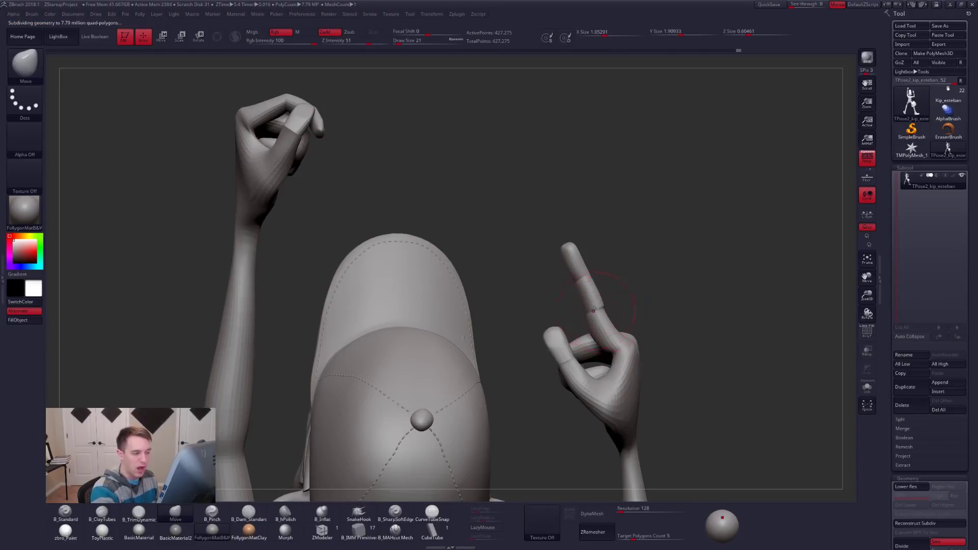
{"action": "key", "text": "shift+d"}
{"action": "mouse_move", "coordinate": [607, 312]}
{"action": "left_mouse_down", "text": "ctrl"}
{"action": "mouse_move", "coordinate": [547, 306]}
{"action": "mouse_move", "coordinate": [640, 283]}
{"action": "mouse_move", "coordinate": [615, 295]}
{"action": "left_mouse_up", "text": "ctrl"}
{"action": "left_click", "coordinate": [622, 299], "text": "ctrl"}
{"action": "key", "text": "w"}
{"action": "key", "text": "q"}
{"action": "mouse_move", "coordinate": [607, 333]}
{"action": "right_mouse_down", "text": "alt"}
{"action": "mouse_move", "coordinate": [611, 341]}
{"action": "mouse_move", "coordinate": [613, 326]}
{"action": "right_mouse_up", "text": "alt"}
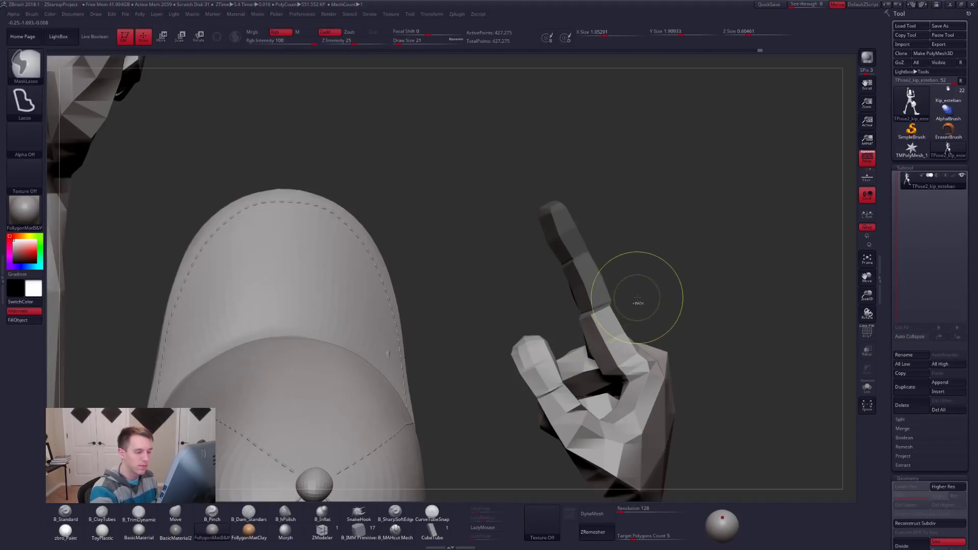
Invert the mask to free the index finger, and realign the finger with its base knuckle
{"action": "key", "text": "w"}
{"action": "left_click_drag", "start_coordinate": [617, 300], "coordinate": [621, 289]}
{"action": "key", "text": "q"}
{"action": "right_click_drag", "start_coordinate": [632, 311], "coordinate": [662, 356], "text": "ctrl"}
{"action": "key", "text": "b"}
{"action": "key", "text": "m"}
{"action": "key", "text": "v"}
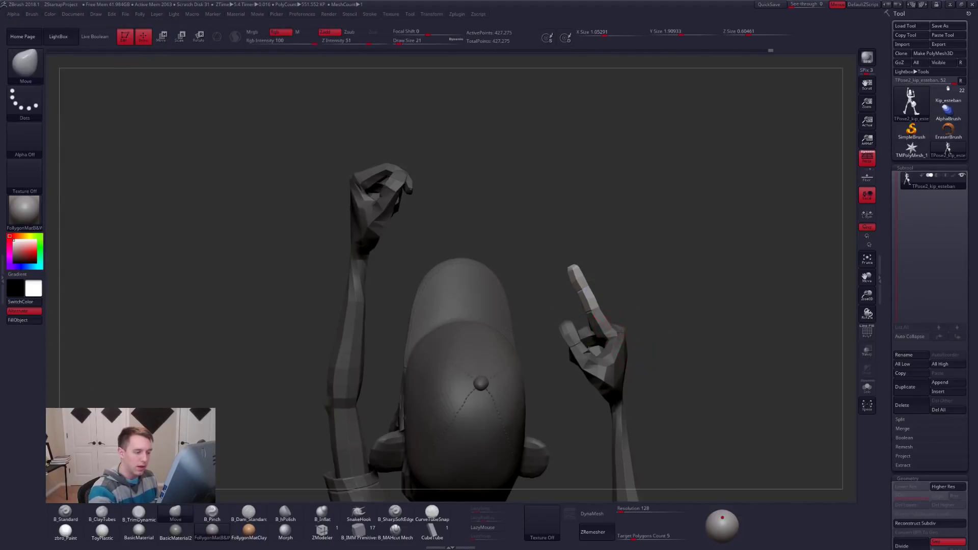
{"action": "right_click_drag", "start_coordinate": [618, 334], "coordinate": [613, 325], "text": "ctrl"}
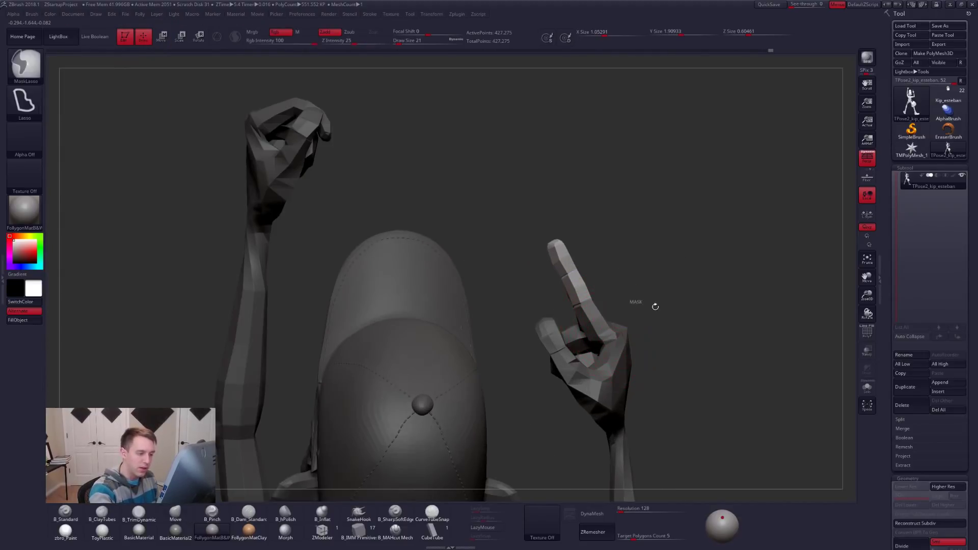
{"action": "key", "text": "d"}
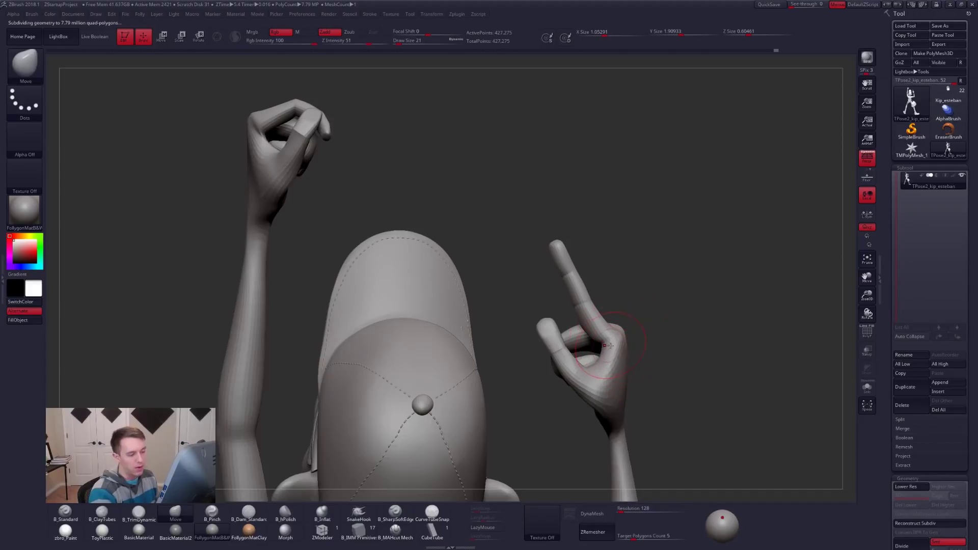
Examine both hands and the overall pose from the back, side and front at the lower and higher subdivision levels
{"action": "key", "text": "ctrl"}
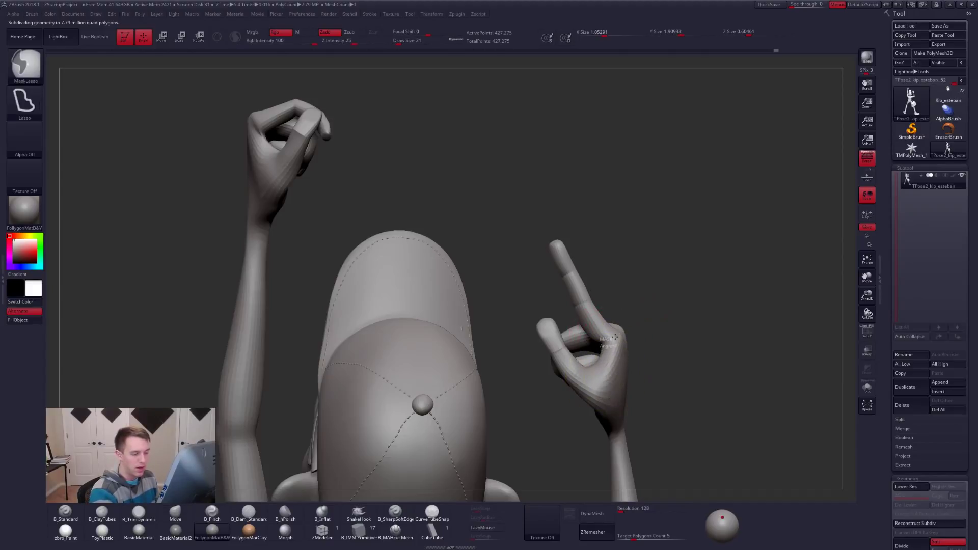
{"action": "mouse_move", "coordinate": [600, 337]}
{"action": "left_mouse_down", "text": "ctrl"}
{"action": "mouse_move", "coordinate": [539, 210]}
{"action": "mouse_move", "coordinate": [448, 356]}
{"action": "mouse_move", "coordinate": [507, 434]}
{"action": "left_mouse_up", "text": "ctrl"}
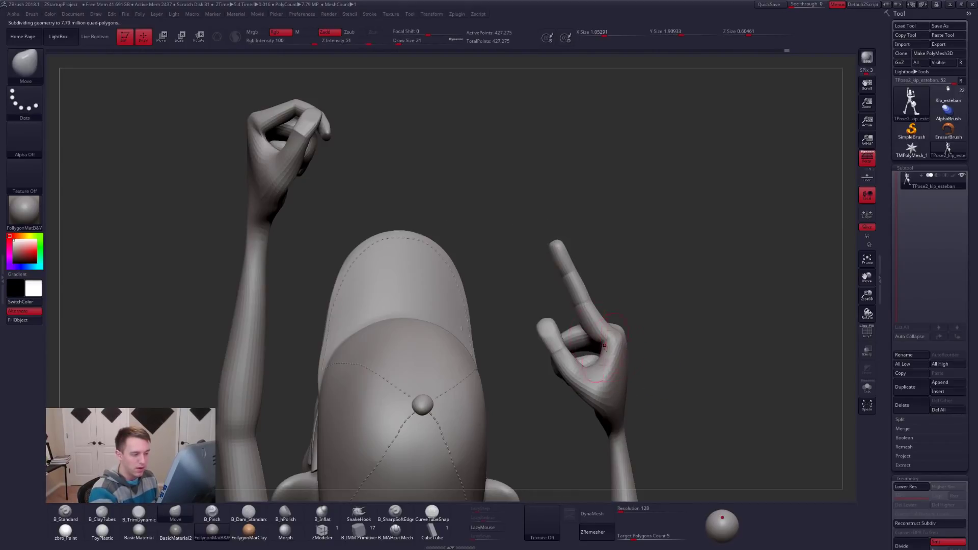
{"action": "key", "text": "shift+d"}
{"action": "right_click_drag", "start_coordinate": [617, 332], "coordinate": [581, 345], "text": "ctrl"}
{"action": "key", "text": "d"}
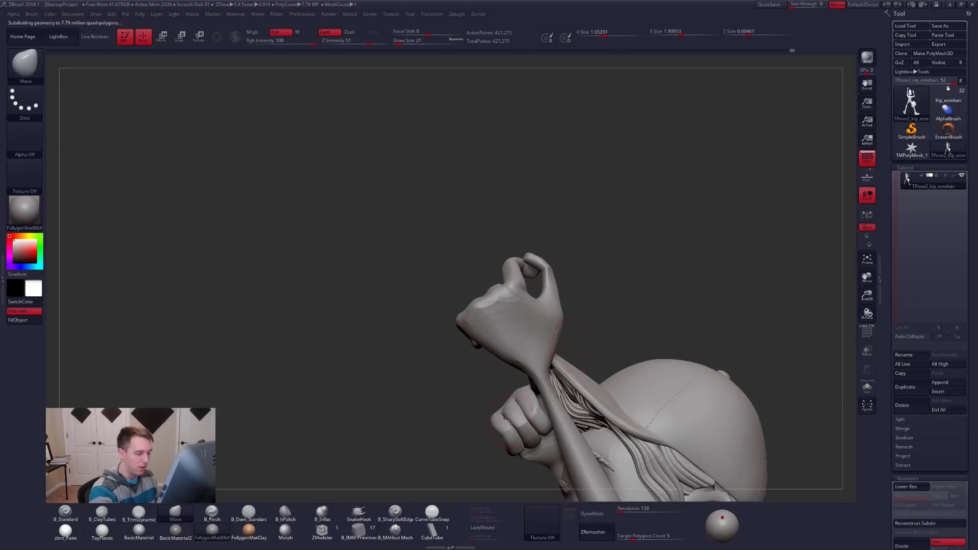
{"action": "right_click_drag", "start_coordinate": [544, 386], "coordinate": [570, 322]}
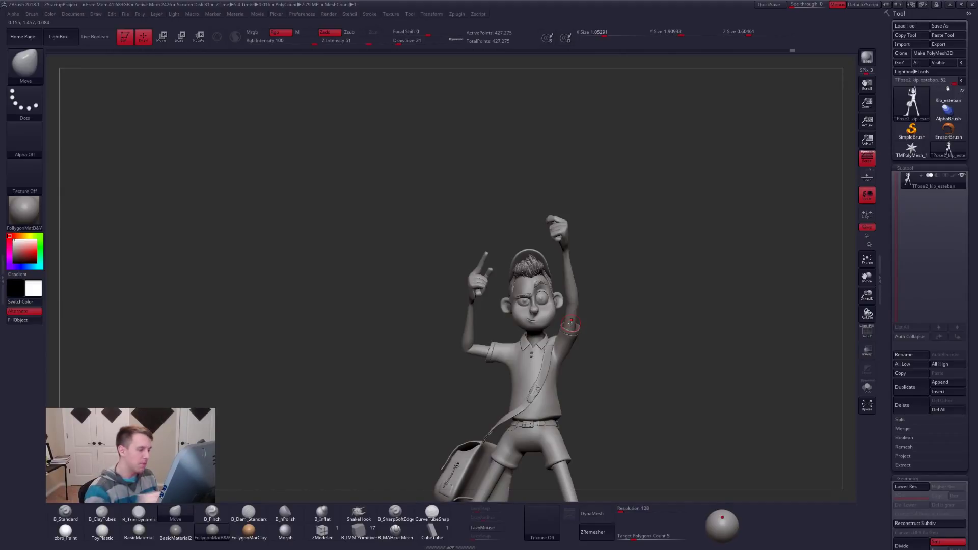
{"action": "right_click_drag", "start_coordinate": [571, 323], "coordinate": [671, 428], "text": "ctrl"}
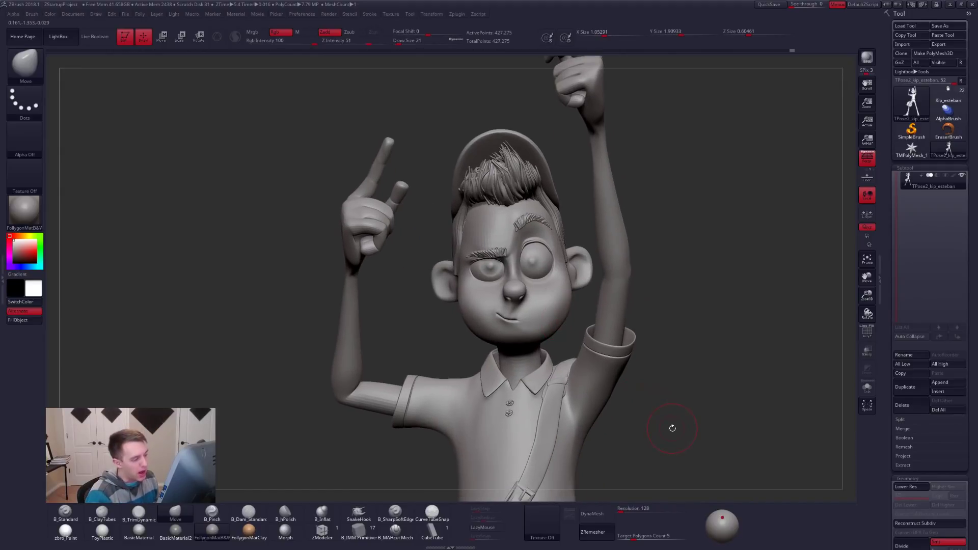
Isolate the head by its polygroup at the lowest subdivision level with the polyframe shown, and set the draw size to 4
{"action": "key", "text": "shift+d"}
{"action": "key", "text": "shift+f"}
{"action": "right_click_drag", "start_coordinate": [536, 302], "coordinate": [543, 316], "text": "ctrl"}
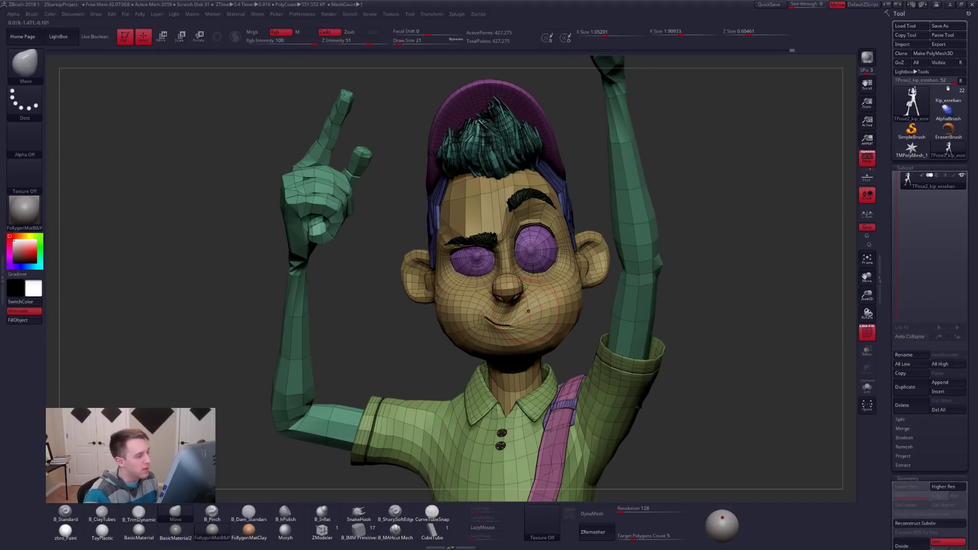
{"action": "right_click_drag", "start_coordinate": [517, 308], "coordinate": [491, 316]}
{"action": "left_click", "coordinate": [532, 312], "text": "ctrl+shift"}
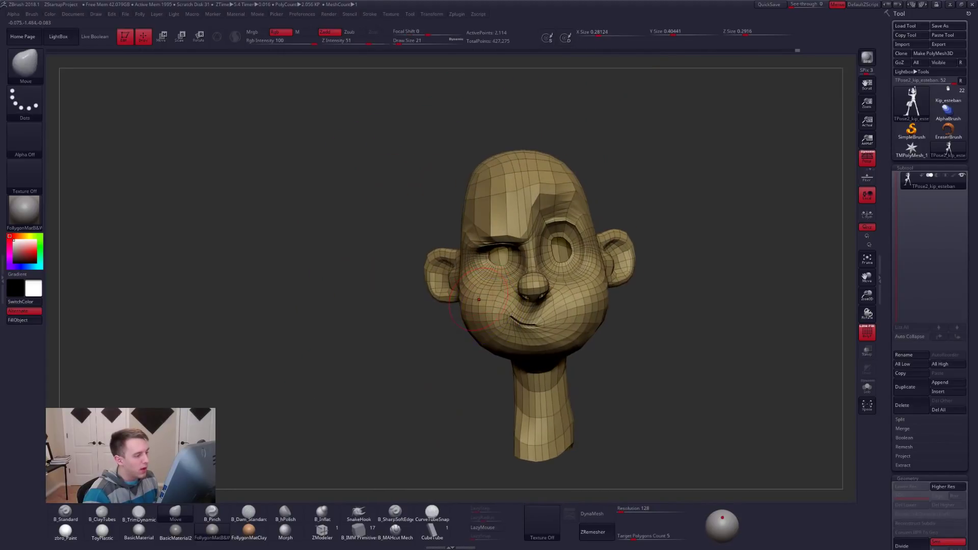
{"action": "mouse_move", "coordinate": [516, 306]}
{"action": "right_mouse_down"}
{"action": "mouse_move", "coordinate": [540, 303]}
{"action": "mouse_move", "coordinate": [512, 287]}
{"action": "mouse_move", "coordinate": [465, 310]}
{"action": "right_mouse_up"}
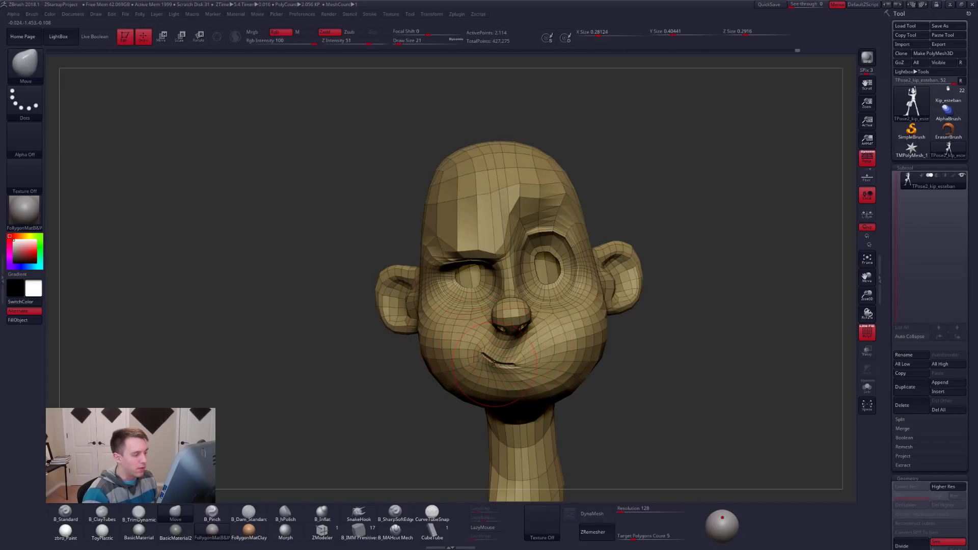
{"action": "mouse_move", "coordinate": [488, 241]}
{"action": "right_mouse_down"}
{"action": "mouse_move", "coordinate": [487, 218]}
{"action": "mouse_move", "coordinate": [537, 315]}
{"action": "mouse_move", "coordinate": [536, 351]}
{"action": "mouse_move", "coordinate": [537, 336]}
{"action": "right_mouse_up"}
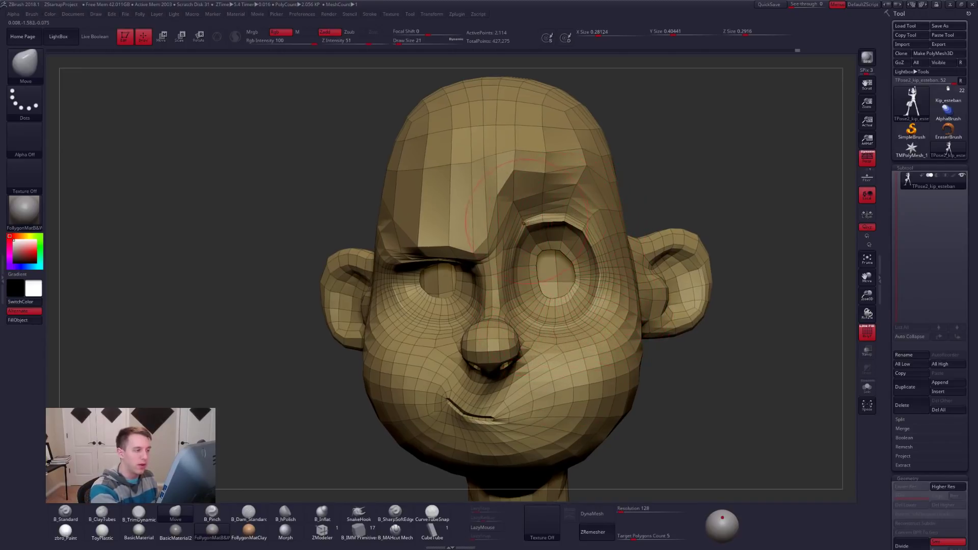
{"action": "key", "text": "space"}
{"action": "left_click_drag", "start_coordinate": [673, 200], "coordinate": [658, 200]}
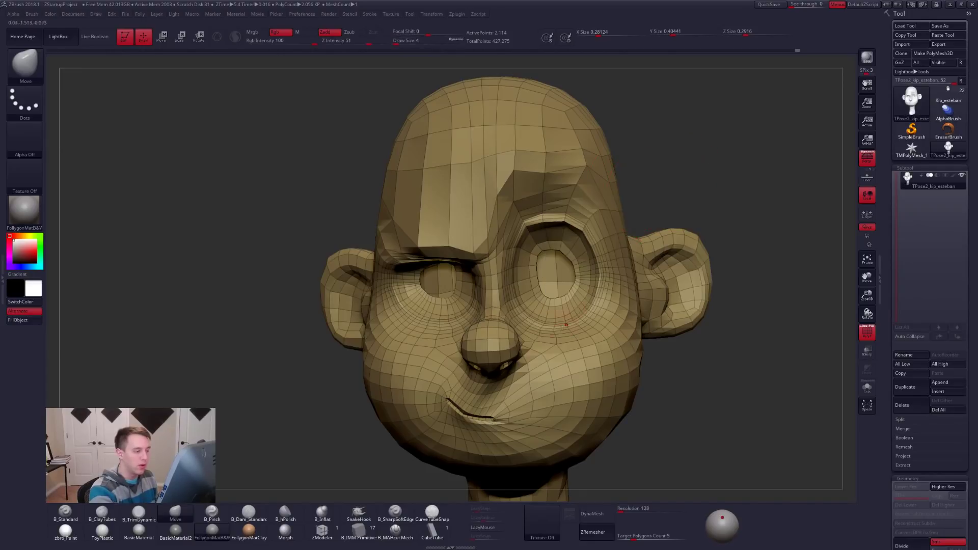
{"action": "right_click_drag", "start_coordinate": [556, 344], "coordinate": [555, 304]}
Switch to the Kip_esteban tool and show only its Head subtool at the lowest subdivision level
{"action": "left_click", "coordinate": [949, 95]}
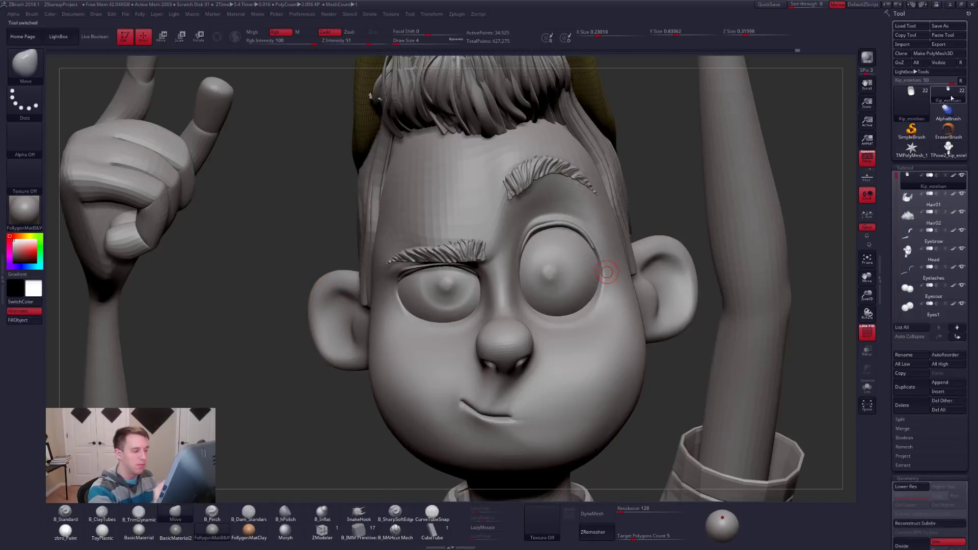
{"action": "left_click", "coordinate": [591, 313], "text": "alt"}
{"action": "mouse_move", "coordinate": [544, 318]}
{"action": "right_mouse_down", "text": "alt"}
{"action": "mouse_move", "coordinate": [560, 329]}
{"action": "mouse_move", "coordinate": [553, 345]}
{"action": "right_mouse_up", "text": "alt"}
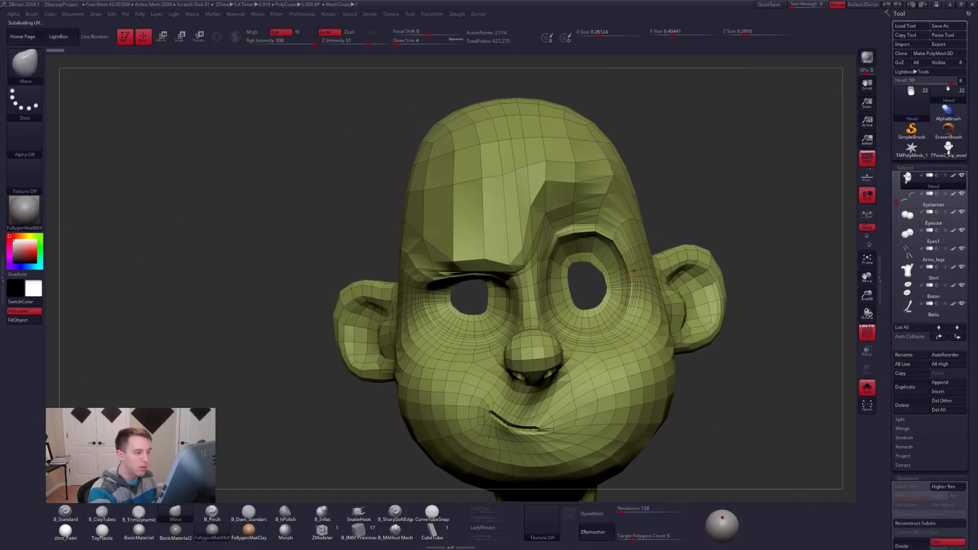
{"action": "mouse_move", "coordinate": [553, 228]}
{"action": "right_mouse_down"}
{"action": "mouse_move", "coordinate": [571, 309]}
{"action": "mouse_move", "coordinate": [581, 303]}
{"action": "mouse_move", "coordinate": [630, 337]}
{"action": "mouse_move", "coordinate": [601, 340]}
{"action": "mouse_move", "coordinate": [530, 290]}
{"action": "mouse_move", "coordinate": [514, 310]}
{"action": "right_mouse_up"}
{"action": "key", "text": "d"}
{"action": "key", "text": "shift+d"}
Reshape the head's cheeks and mouth area with the Move brush at draw sizes 14 and 18, and raise the subdivision level
{"action": "left_click_drag", "start_coordinate": [514, 310], "coordinate": [515, 299]}
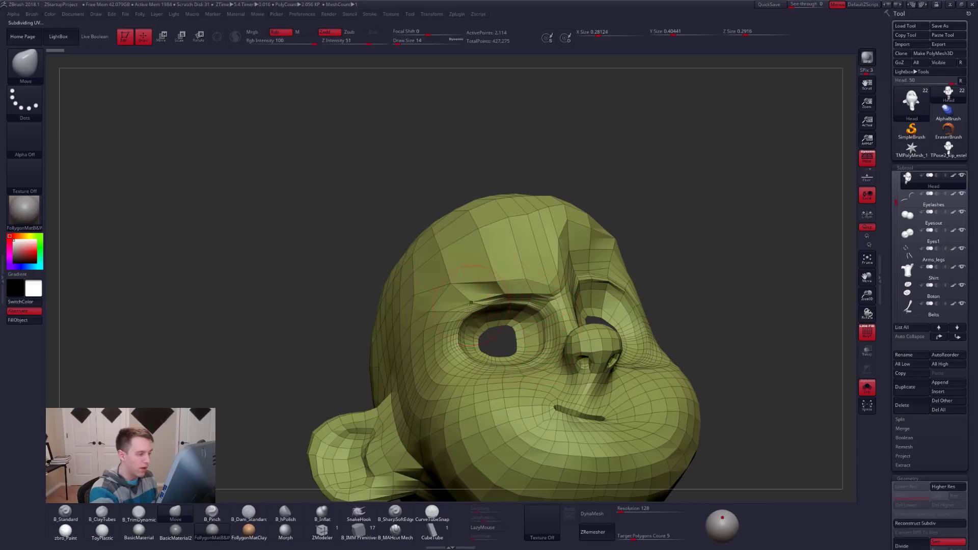
{"action": "right_click_drag", "start_coordinate": [504, 373], "coordinate": [546, 335]}
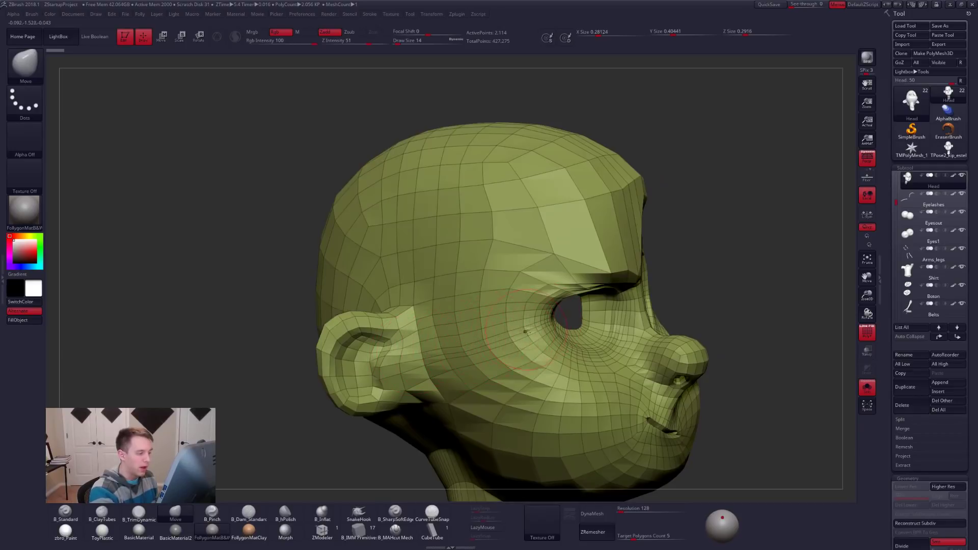
{"action": "right_click_drag", "start_coordinate": [503, 405], "coordinate": [518, 349]}
{"action": "key", "text": "space"}
{"action": "left_click_drag", "start_coordinate": [527, 348], "coordinate": [492, 342]}
{"action": "key", "text": "space"}
{"action": "key", "text": "space"}
{"action": "left_click_drag", "start_coordinate": [513, 350], "coordinate": [497, 345]}
{"action": "key", "text": "d"}
{"action": "key", "text": "d"}
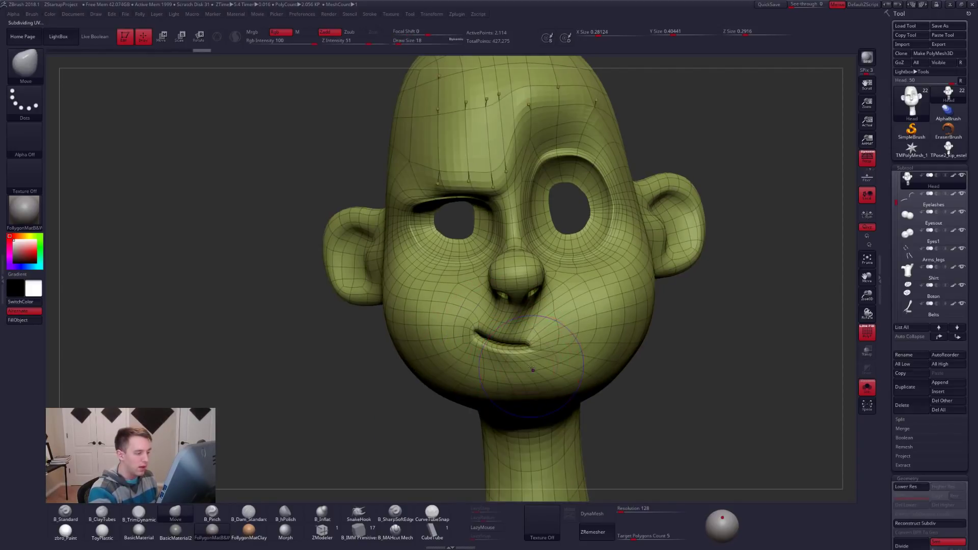
Refine the mouth and jaw with a draw size of 12, and return to the lowest subdivision level with the polyframe shown
{"action": "key", "text": "shift+f"}
{"action": "key", "text": "space"}
{"action": "left_click_drag", "start_coordinate": [528, 351], "coordinate": [488, 339]}
{"action": "mouse_move", "coordinate": [489, 339]}
{"action": "right_mouse_down"}
{"action": "mouse_move", "coordinate": [540, 245]}
{"action": "mouse_move", "coordinate": [517, 224]}
{"action": "right_mouse_up"}
{"action": "key", "text": "space"}
{"action": "mouse_move", "coordinate": [517, 357]}
{"action": "left_mouse_down"}
{"action": "mouse_move", "coordinate": [489, 337]}
{"action": "mouse_move", "coordinate": [522, 347]}
{"action": "left_mouse_up"}
{"action": "mouse_move", "coordinate": [523, 357]}
{"action": "right_mouse_down"}
{"action": "mouse_move", "coordinate": [514, 382]}
{"action": "mouse_move", "coordinate": [540, 400]}
{"action": "right_mouse_up"}
{"action": "key", "text": "shift+d"}
{"action": "key", "text": "shift+f"}
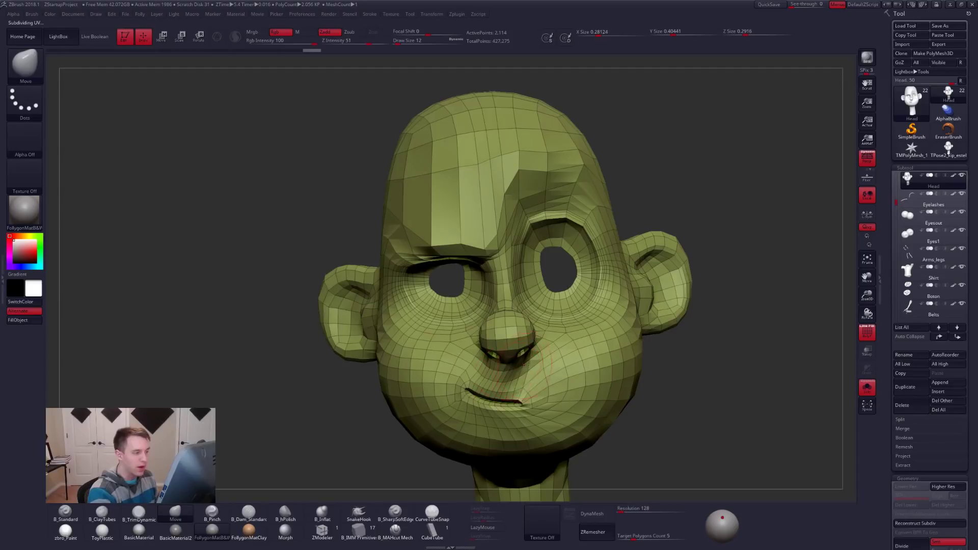
Reshape the forehead above the raised brow with the Move brush at draw size 9, and restore the dynamic subdivision preview without polyframe
{"action": "right_click_drag", "start_coordinate": [494, 249], "coordinate": [510, 337]}
{"action": "key", "text": "d"}
{"action": "key", "text": "shift+d"}
{"action": "key", "text": "space"}
{"action": "left_click_drag", "start_coordinate": [542, 252], "coordinate": [533, 258]}
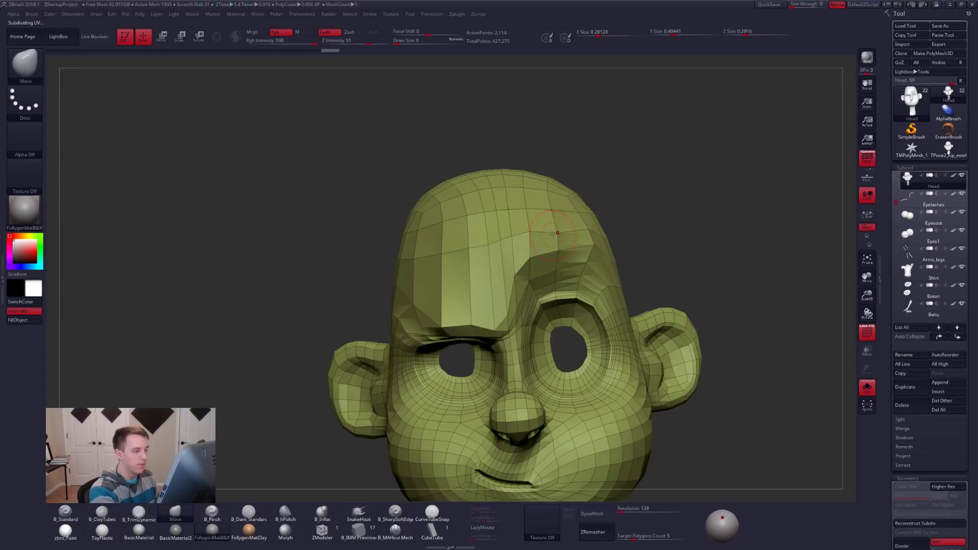
{"action": "mouse_move", "coordinate": [554, 235]}
{"action": "right_mouse_down"}
{"action": "mouse_move", "coordinate": [616, 336]}
{"action": "mouse_move", "coordinate": [727, 456]}
{"action": "right_mouse_up"}
{"action": "key", "text": "shift+f"}
{"action": "key", "text": "d"}
{"action": "key", "text": "d"}
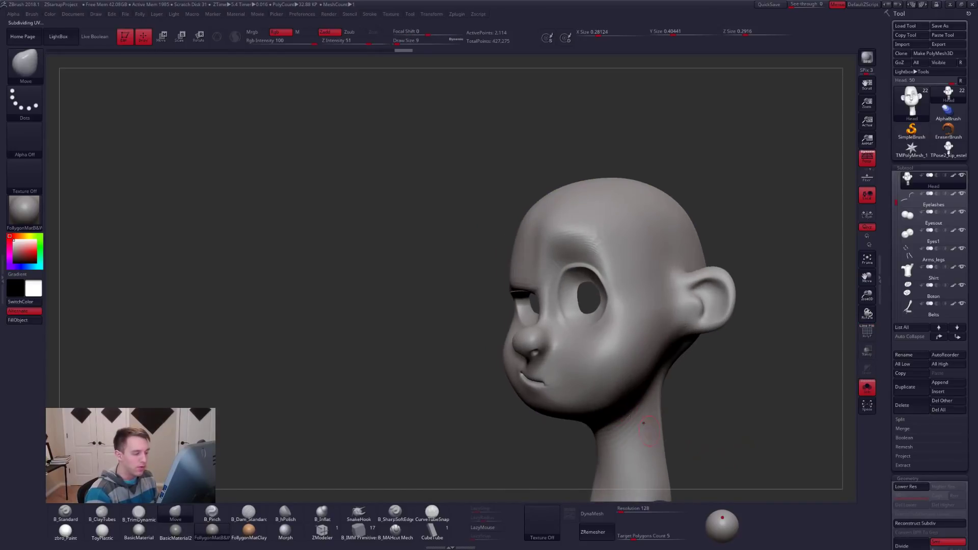
Refine the mouth corner with the B_ClayTubes brush while dynamic subdivision is off, and turn the preview back on
{"action": "key", "text": "space"}
{"action": "key", "text": "shift+d"}
{"action": "right_click_drag", "start_coordinate": [577, 366], "coordinate": [559, 382]}
{"action": "key", "text": "b"}
{"action": "key", "text": "c"}
{"action": "key", "text": "t"}
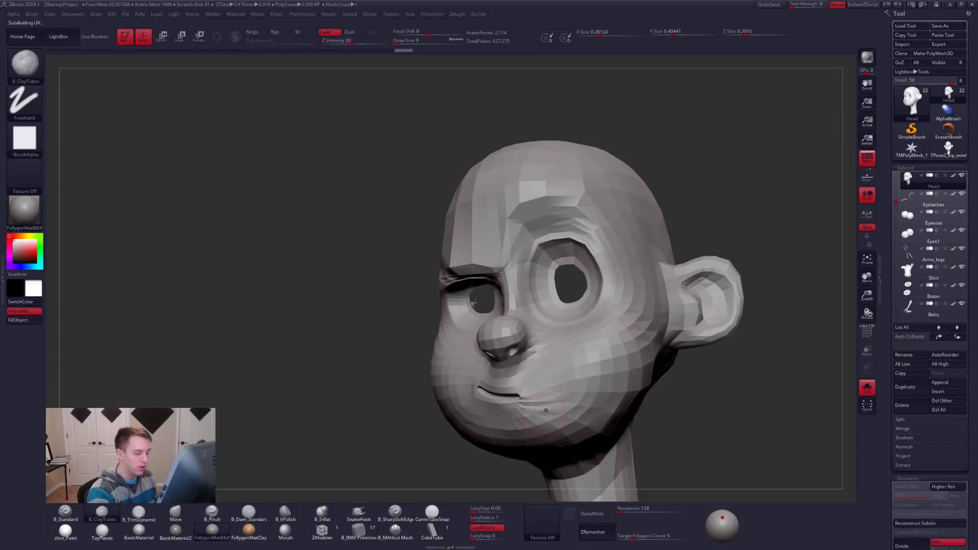
{"action": "mouse_move", "coordinate": [596, 355]}
{"action": "right_mouse_down", "text": "alt"}
{"action": "mouse_move", "coordinate": [625, 331]}
{"action": "mouse_move", "coordinate": [681, 446]}
{"action": "right_mouse_up", "text": "alt"}
{"action": "key", "text": "d"}
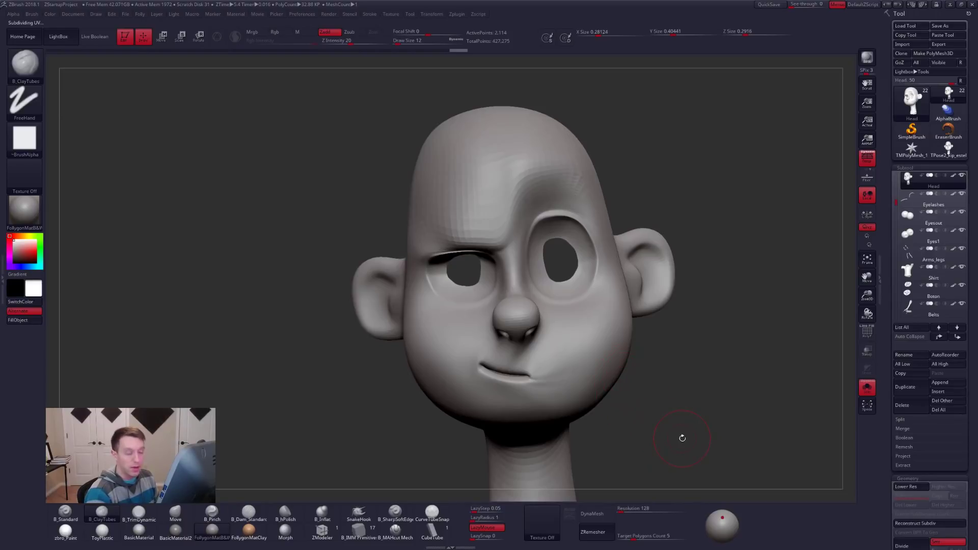
Smooth the coarse forehead mesh on the isolated Head, and bring back the other subtools with the dynamic subdivision preview
{"action": "key", "text": "ctrl+shift+s"}
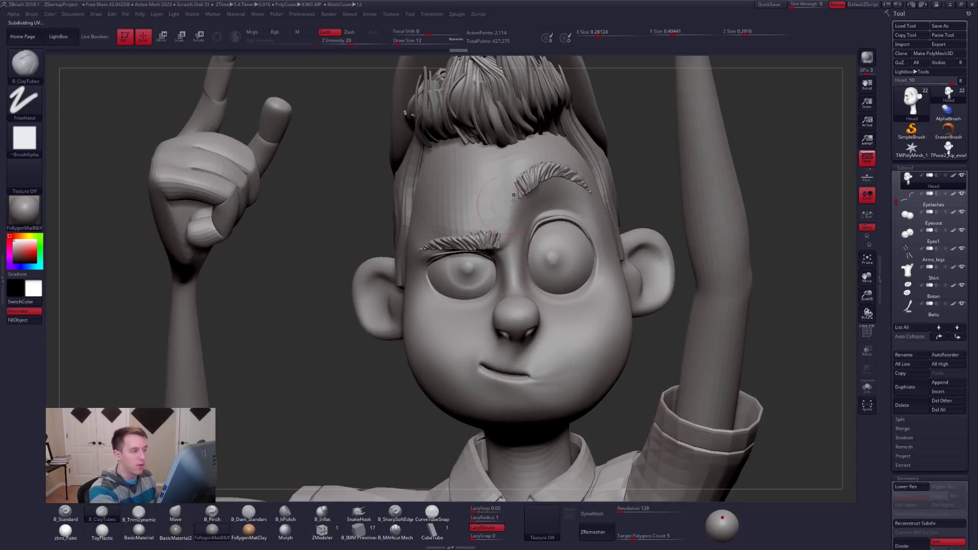
{"action": "mouse_move", "coordinate": [601, 220]}
{"action": "left_mouse_down", "text": "ctrl"}
{"action": "mouse_move", "coordinate": [585, 194]}
{"action": "mouse_move", "coordinate": [509, 186]}
{"action": "mouse_move", "coordinate": [364, 255]}
{"action": "mouse_move", "coordinate": [531, 393]}
{"action": "left_mouse_up", "text": "ctrl"}
{"action": "key", "text": "ctrl+shift+s"}
{"action": "key", "text": "shift+d"}
{"action": "key", "text": "shift+f"}
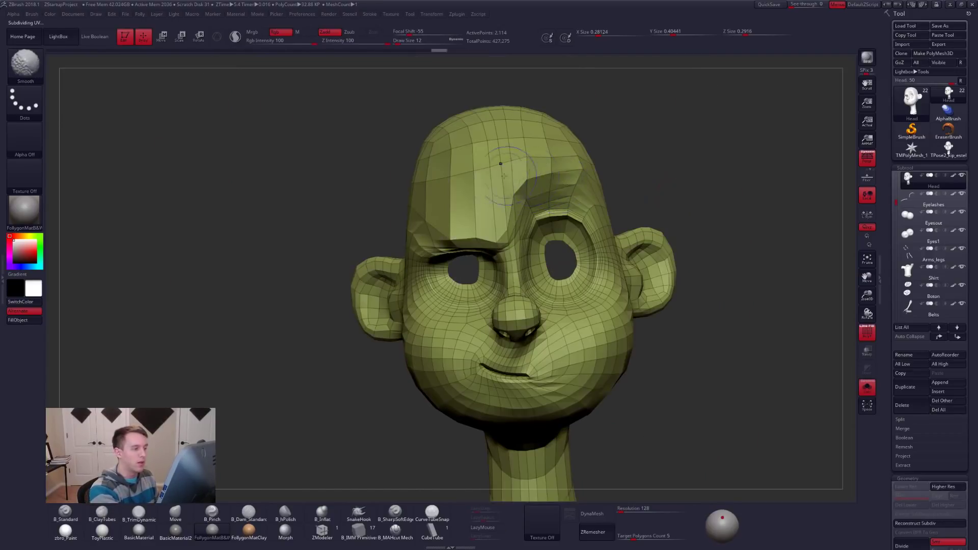
{"action": "left_click_drag", "start_coordinate": [713, 204], "coordinate": [719, 258], "text": "alt"}
{"action": "left_click_drag", "start_coordinate": [719, 257], "coordinate": [669, 420]}
{"action": "key", "text": "shift+f"}
{"action": "key", "text": "d"}
{"action": "mouse_move", "coordinate": [669, 420]}
{"action": "left_mouse_down"}
{"action": "mouse_move", "coordinate": [679, 416]}
{"action": "mouse_move", "coordinate": [575, 411]}
{"action": "left_mouse_up"}
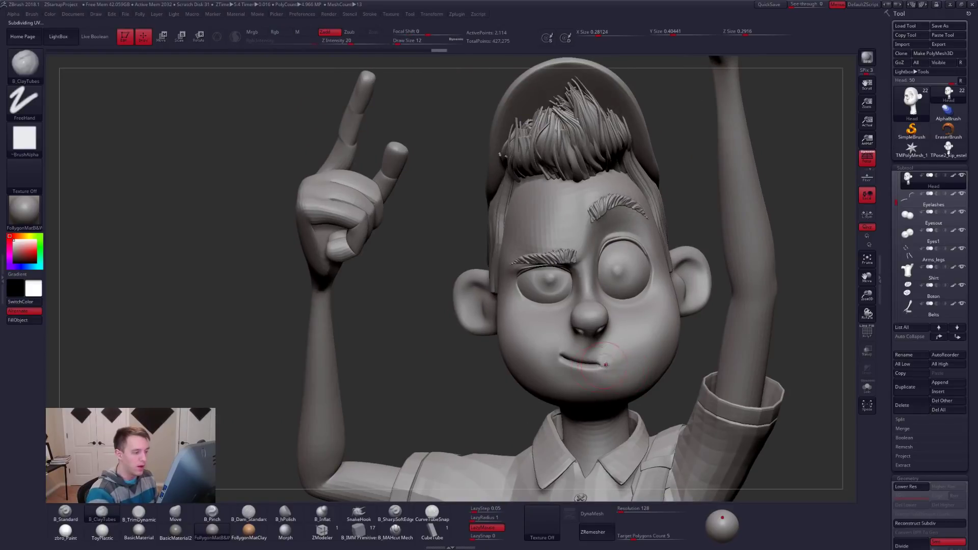
Hide the Arms_legs subtool to clear the side view of the face
{"action": "left_click_drag", "start_coordinate": [713, 395], "coordinate": [606, 387]}
{"action": "right_click_drag", "start_coordinate": [602, 367], "coordinate": [565, 380]}
{"action": "key", "text": "space"}
{"action": "left_click_drag", "start_coordinate": [598, 337], "coordinate": [605, 337]}
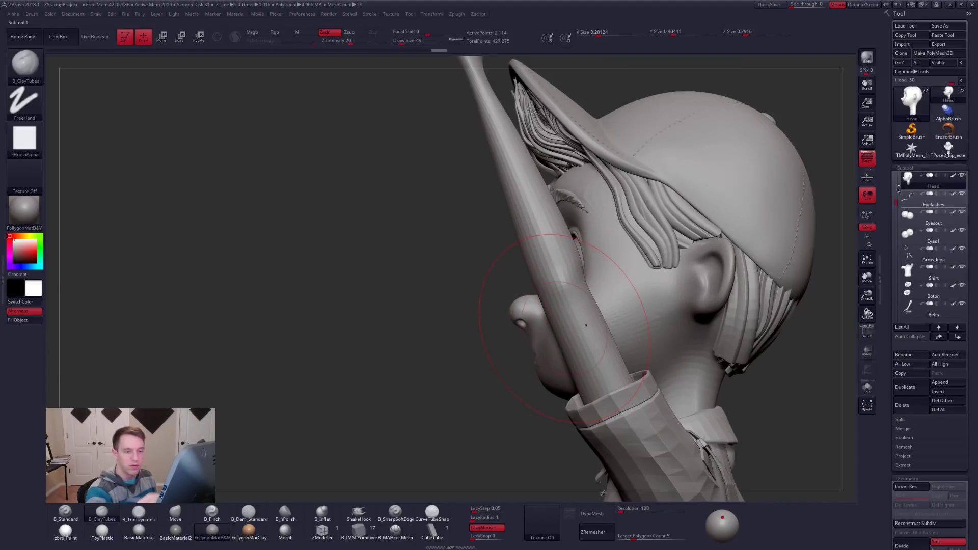
{"action": "left_click", "coordinate": [962, 249]}
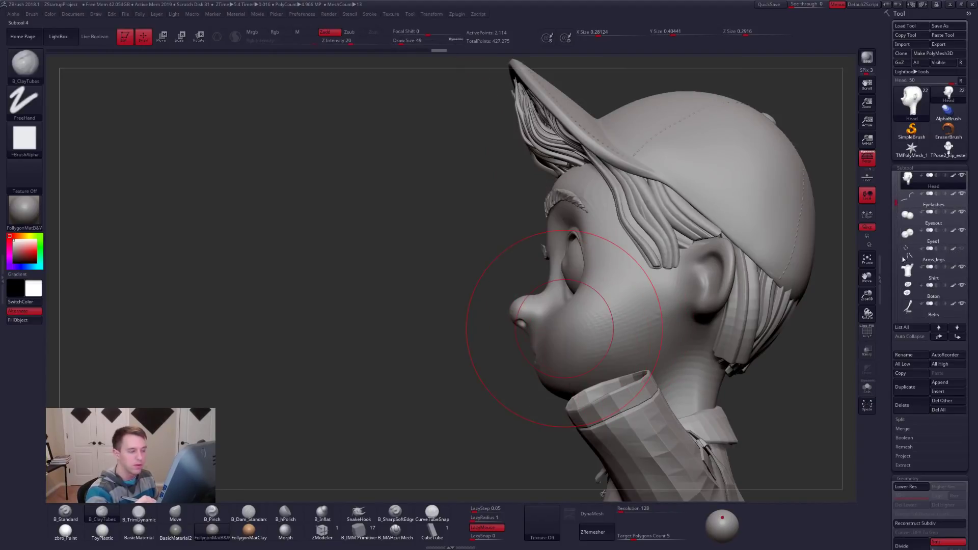
Switch to the Move brush at draw size 5 and make the Eyelashes subtool active
{"action": "right_click_drag", "start_coordinate": [555, 345], "coordinate": [576, 352]}
{"action": "key", "text": "space"}
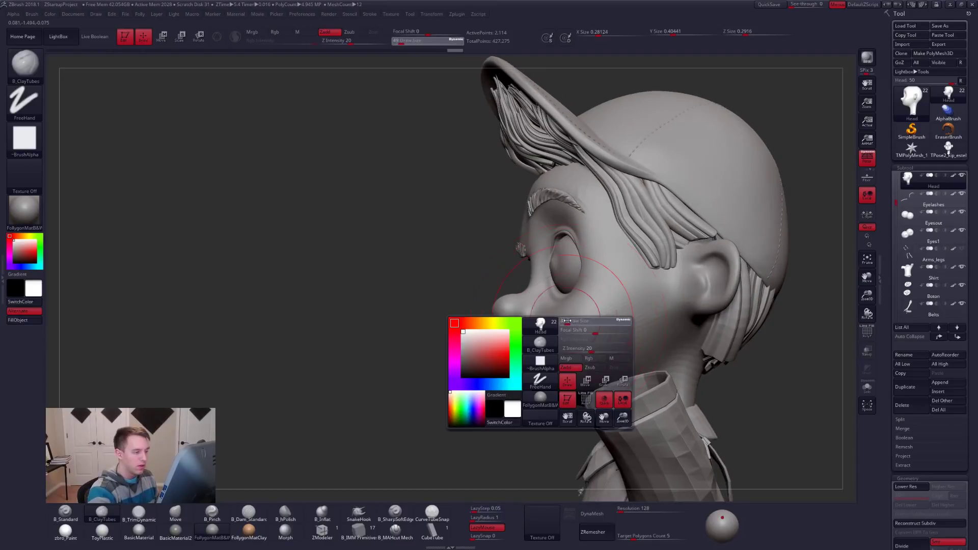
{"action": "left_click_drag", "start_coordinate": [591, 338], "coordinate": [586, 339]}
{"action": "key", "text": "b"}
{"action": "key", "text": "m"}
{"action": "key", "text": "v"}
{"action": "mouse_move", "coordinate": [554, 295]}
{"action": "right_mouse_down"}
{"action": "mouse_move", "coordinate": [540, 297]}
{"action": "mouse_move", "coordinate": [560, 297]}
{"action": "right_mouse_up"}
{"action": "key", "text": "space"}
{"action": "left_click_drag", "start_coordinate": [559, 296], "coordinate": [557, 296]}
{"action": "mouse_move", "coordinate": [566, 279]}
{"action": "right_mouse_down"}
{"action": "mouse_move", "coordinate": [556, 312]}
{"action": "mouse_move", "coordinate": [575, 278]}
{"action": "mouse_move", "coordinate": [568, 310]}
{"action": "mouse_move", "coordinate": [579, 271]}
{"action": "mouse_move", "coordinate": [568, 239]}
{"action": "right_mouse_up"}
{"action": "left_click", "coordinate": [570, 232], "text": "alt"}
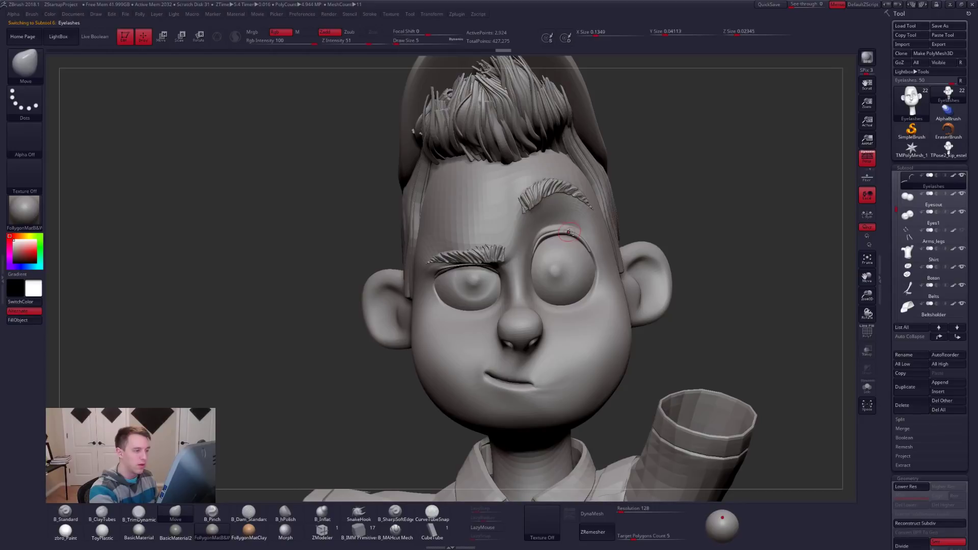
Isolate the Eyelashes and reshape the raised eye's lash into an even arc with the Move brush at draw size 9
{"action": "right_click_drag", "start_coordinate": [584, 261], "coordinate": [573, 267], "text": "ctrl"}
{"action": "key", "text": "shift+f"}
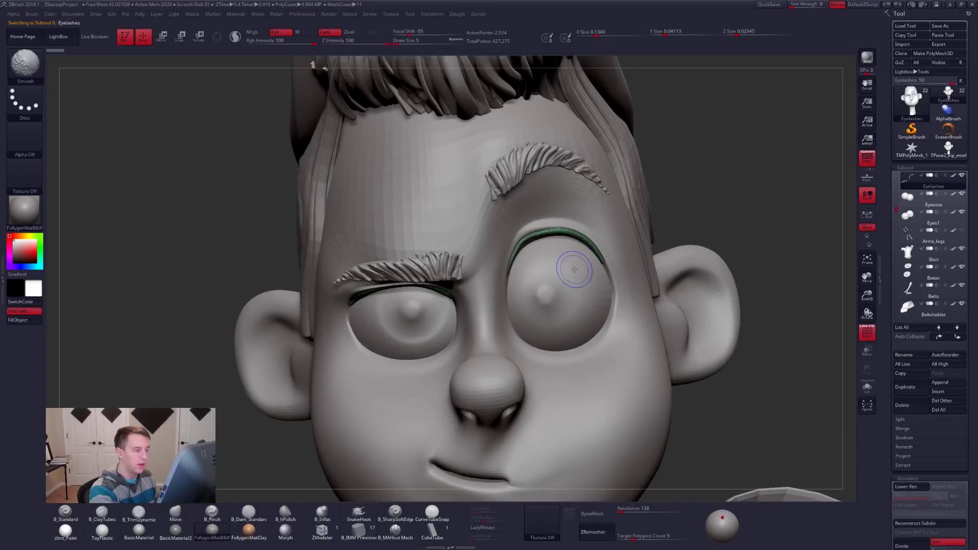
{"action": "key", "text": "shift+f"}
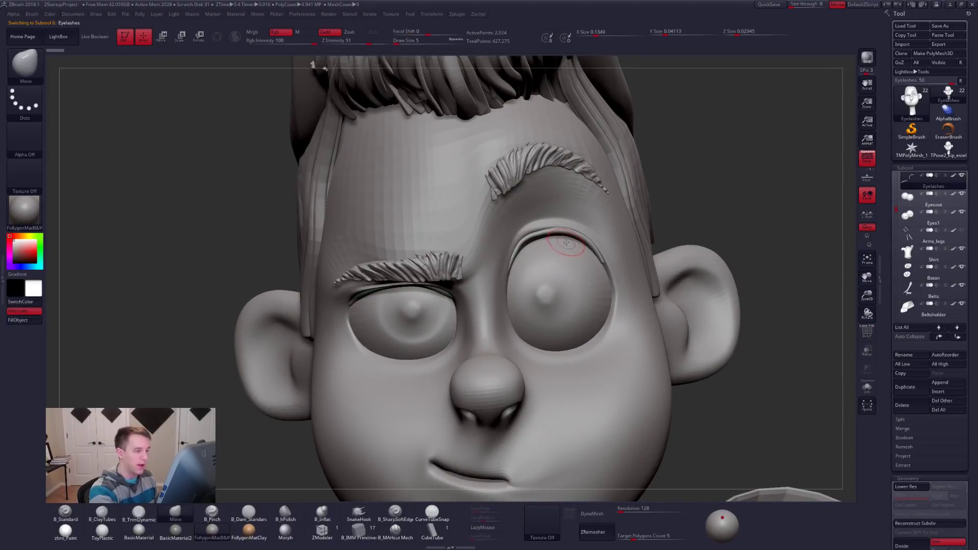
{"action": "key", "text": "alt+s"}
{"action": "right_click_drag", "start_coordinate": [572, 264], "coordinate": [596, 270]}
{"action": "mouse_move", "coordinate": [607, 270]}
{"action": "left_mouse_down", "text": "ctrl"}
{"action": "mouse_move", "coordinate": [589, 235]}
{"action": "mouse_move", "coordinate": [471, 345]}
{"action": "left_mouse_up", "text": "ctrl"}
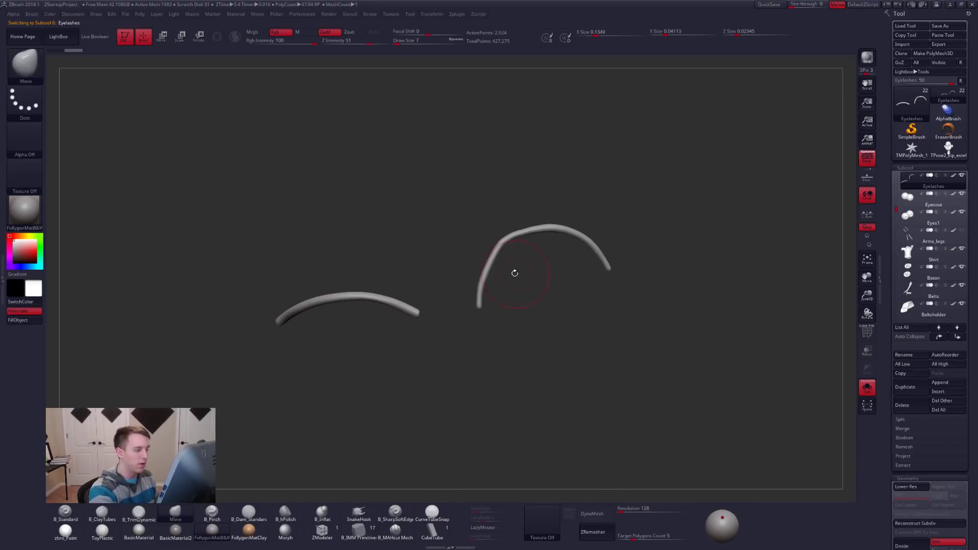
{"action": "key", "text": "space"}
{"action": "key", "text": "shift+f"}
{"action": "right_click_drag", "start_coordinate": [540, 252], "coordinate": [526, 267], "text": "ctrl"}
{"action": "right_click_drag", "start_coordinate": [475, 301], "coordinate": [513, 249]}
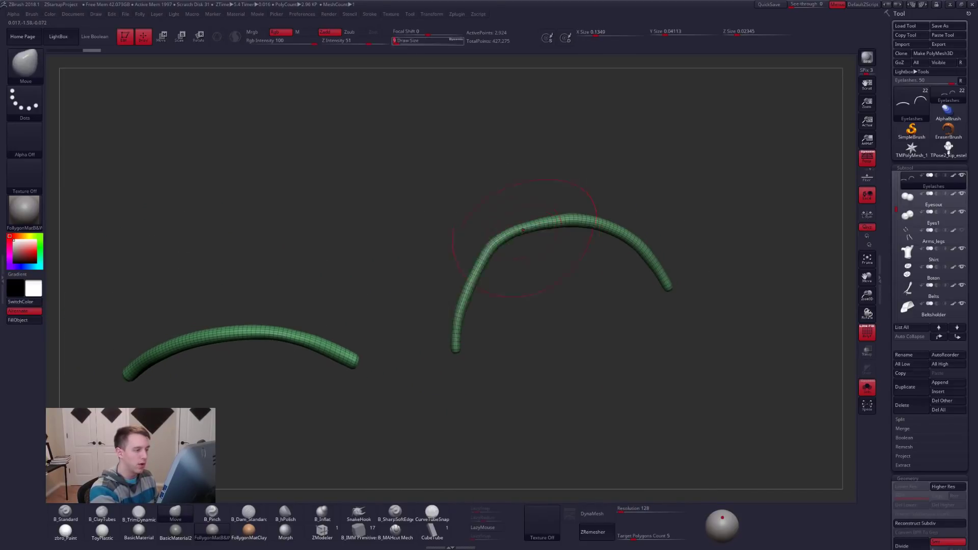
{"action": "key", "text": "shift"}
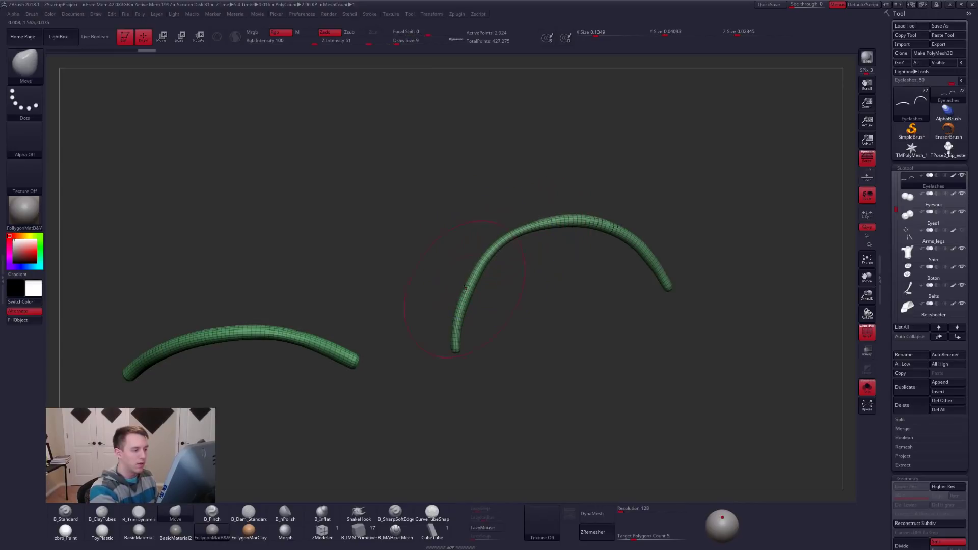
ZRemesh the Eyelashes with a target polygon count of 0.1
{"action": "left_click", "coordinate": [606, 530]}
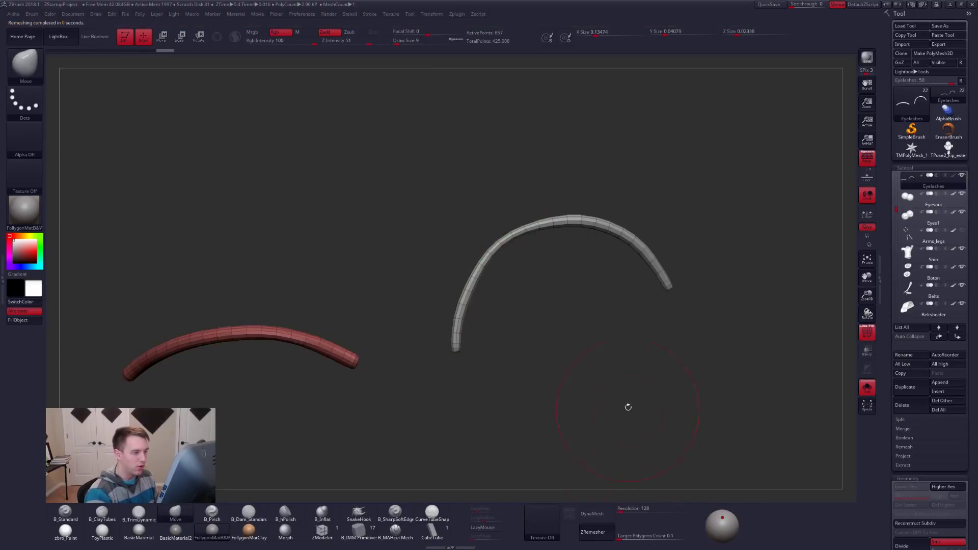
{"action": "right_click_drag", "start_coordinate": [622, 326], "coordinate": [656, 361], "text": "ctrl"}
{"action": "scroll", "coordinate": [918, 286], "scroll_direction": "down", "scroll_amount": 10}
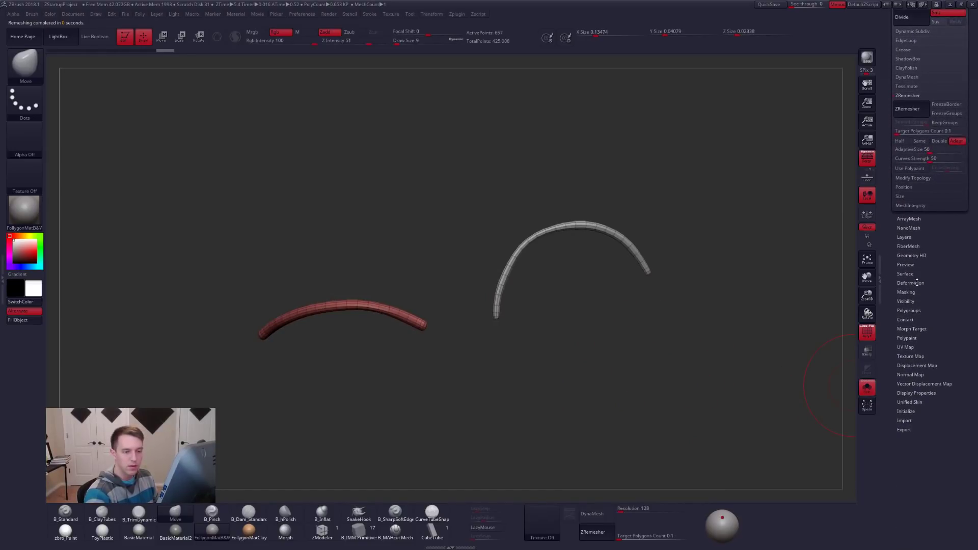
Thicken the Eyelashes with the Inflate deformation and divide their mesh once
{"action": "left_click", "coordinate": [910, 283]}
{"action": "scroll", "coordinate": [927, 437], "scroll_direction": "down", "scroll_amount": 3}
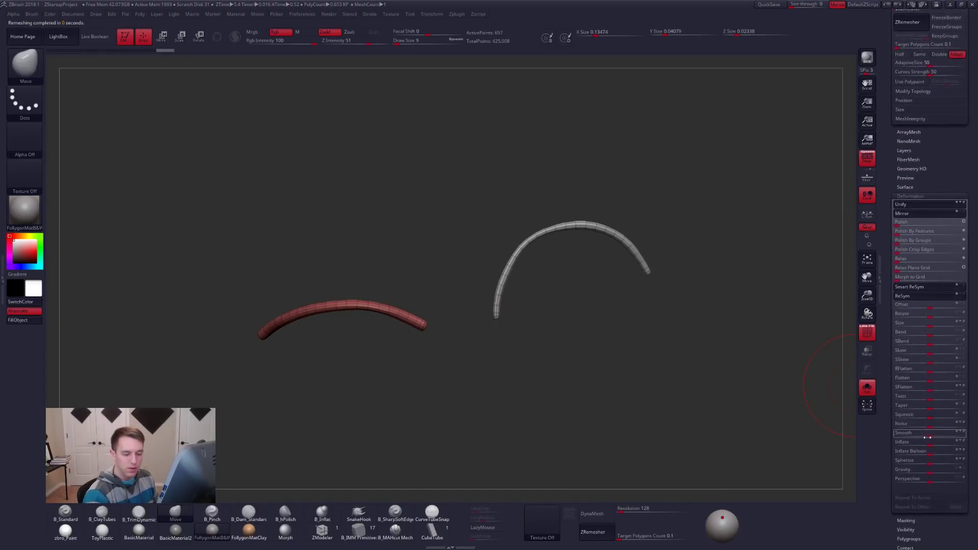
{"action": "mouse_move", "coordinate": [928, 442]}
{"action": "left_mouse_down"}
{"action": "mouse_move", "coordinate": [957, 442]}
{"action": "mouse_move", "coordinate": [929, 447]}
{"action": "mouse_move", "coordinate": [939, 446]}
{"action": "left_mouse_up"}
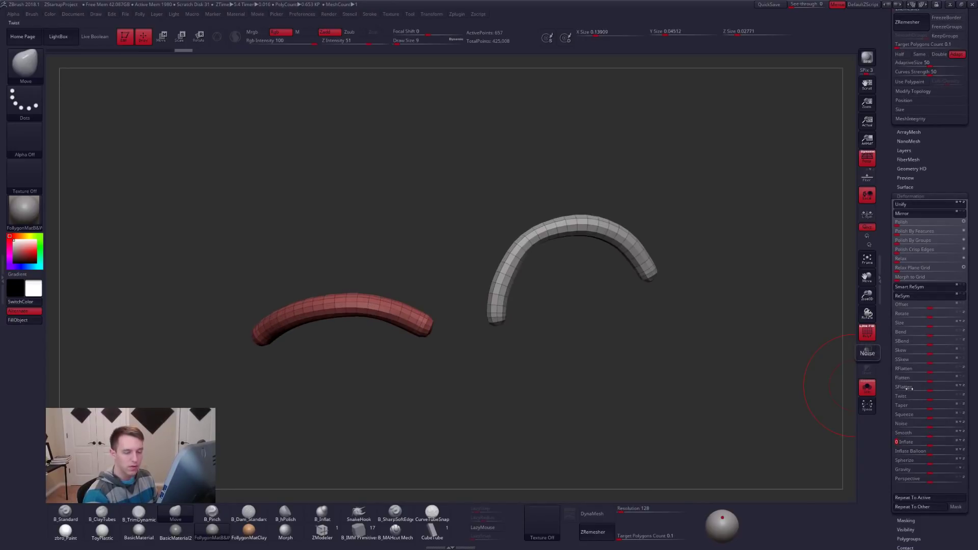
{"action": "key", "text": "ctrl+d"}
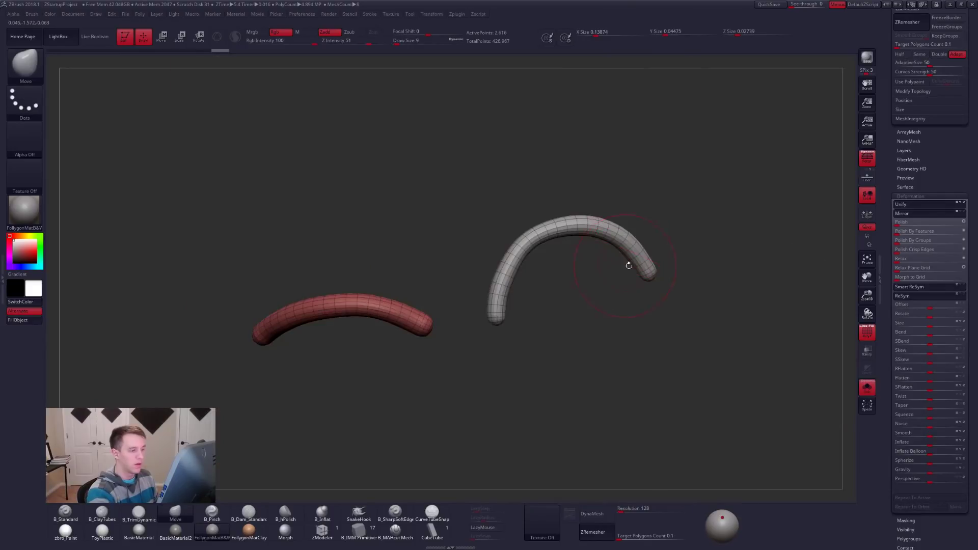
Smooth both eyelashes along their length to slim them and even out their thickness
{"action": "mouse_move", "coordinate": [646, 272]}
{"action": "left_mouse_down", "text": "shift"}
{"action": "mouse_move", "coordinate": [622, 238]}
{"action": "mouse_move", "coordinate": [497, 308]}
{"action": "mouse_move", "coordinate": [515, 251]}
{"action": "mouse_move", "coordinate": [639, 255]}
{"action": "left_mouse_up", "text": "shift"}
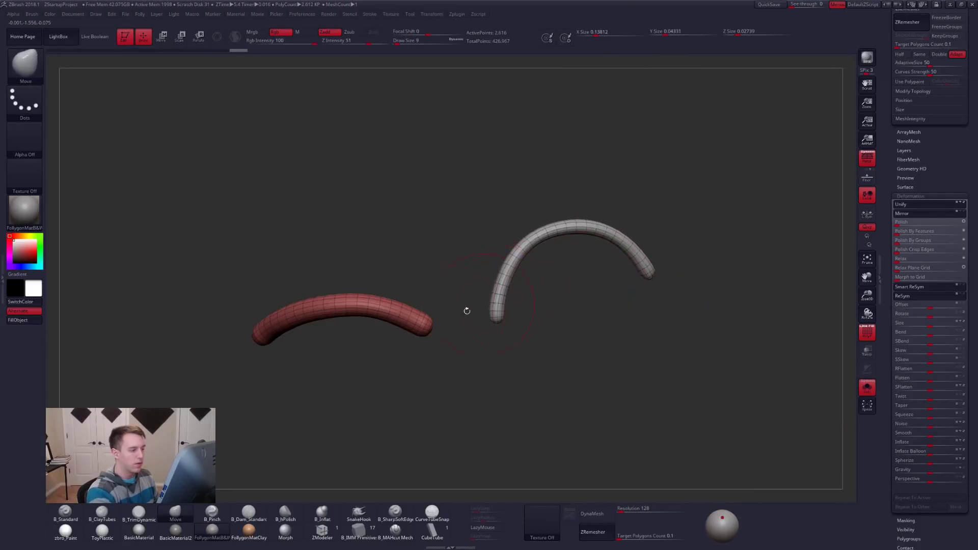
{"action": "mouse_move", "coordinate": [503, 299]}
{"action": "left_mouse_down", "text": "shift"}
{"action": "mouse_move", "coordinate": [540, 239]}
{"action": "mouse_move", "coordinate": [637, 259]}
{"action": "left_mouse_up", "text": "shift"}
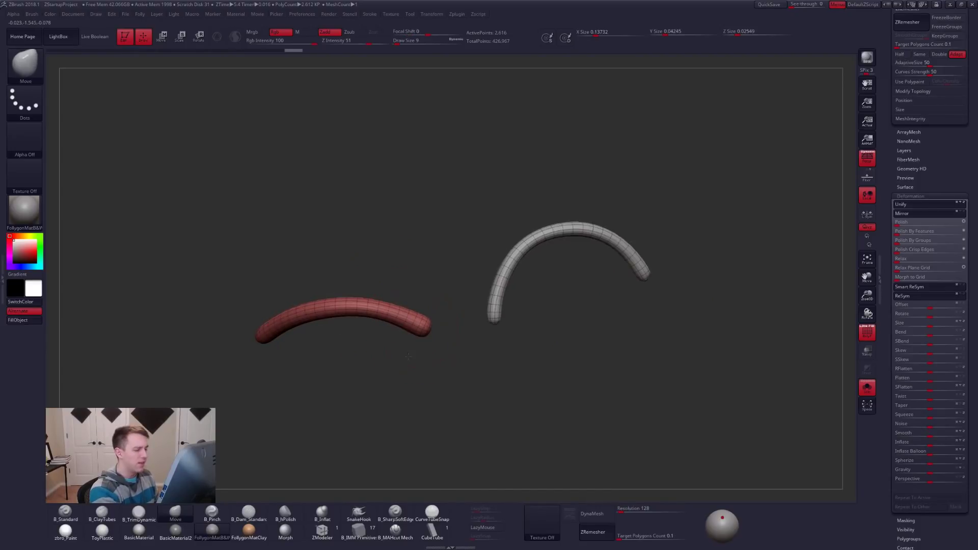
{"action": "left_click_drag", "start_coordinate": [631, 331], "coordinate": [610, 314], "text": "shift"}
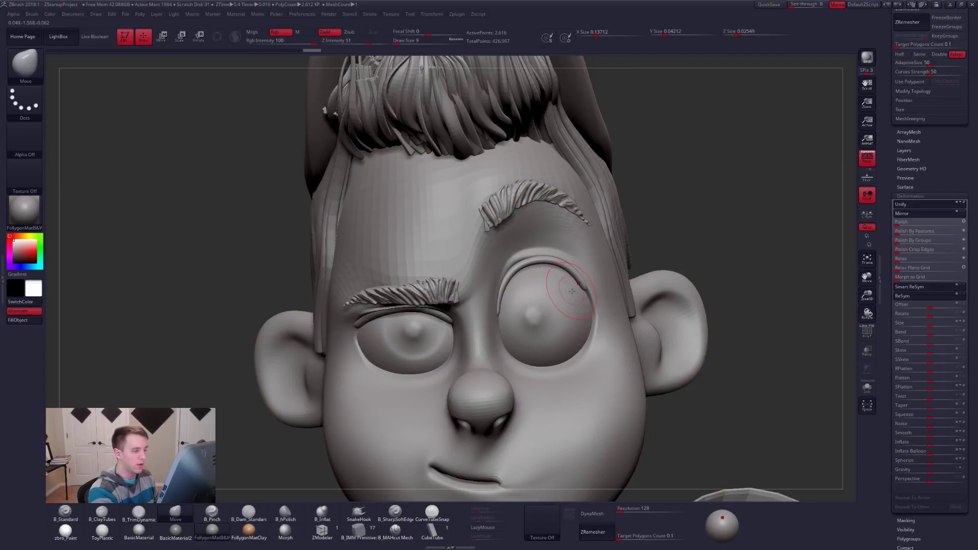
Fit both eyelashes to the upper eyelids with the Move and Smooth brushes
{"action": "key", "text": "alt+s"}
{"action": "key", "text": "space"}
{"action": "mouse_move", "coordinate": [572, 293]}
{"action": "left_mouse_down"}
{"action": "mouse_move", "coordinate": [531, 261]}
{"action": "mouse_move", "coordinate": [500, 292]}
{"action": "left_mouse_up"}
{"action": "left_click_drag", "start_coordinate": [454, 314], "coordinate": [358, 321], "text": "shift"}
{"action": "left_click_drag", "start_coordinate": [414, 346], "coordinate": [424, 371]}
{"action": "mouse_move", "coordinate": [454, 319]}
{"action": "left_mouse_down", "text": "shift"}
{"action": "mouse_move", "coordinate": [396, 310]}
{"action": "mouse_move", "coordinate": [360, 347]}
{"action": "mouse_move", "coordinate": [455, 321]}
{"action": "mouse_move", "coordinate": [491, 329]}
{"action": "left_mouse_up", "text": "shift"}
{"action": "key", "text": "alt+s"}
{"action": "key", "text": "space"}
{"action": "mouse_move", "coordinate": [556, 283]}
{"action": "left_mouse_down"}
{"action": "mouse_move", "coordinate": [545, 301]}
{"action": "mouse_move", "coordinate": [588, 239]}
{"action": "mouse_move", "coordinate": [595, 281]}
{"action": "mouse_move", "coordinate": [615, 269]}
{"action": "left_mouse_up"}
Isolate the Head subtool and adjust the raised eye's upper lid at draw size 5, with polyframe on and dynamic subdivision off
{"action": "left_click", "coordinate": [616, 265], "text": "alt"}
{"action": "key", "text": "alt+s"}
{"action": "key", "text": "space"}
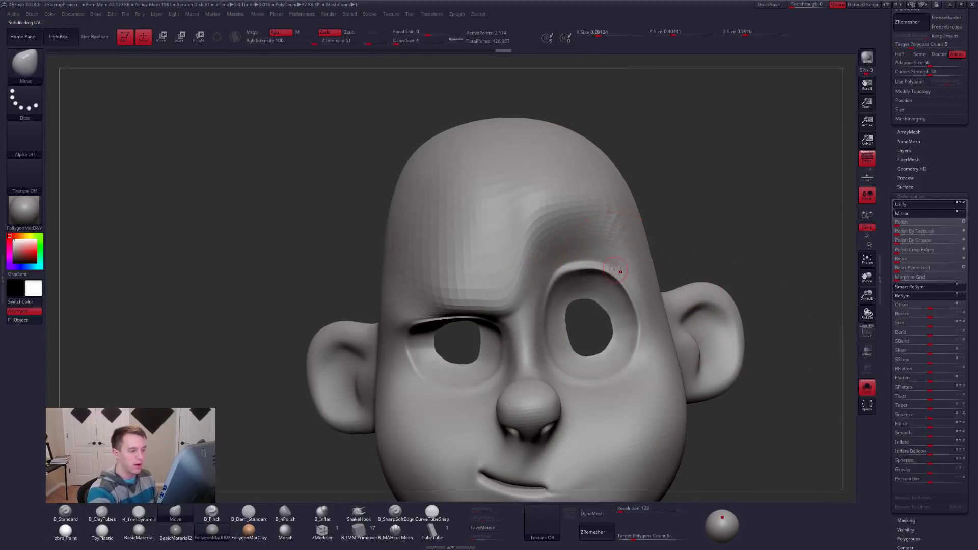
{"action": "key", "text": "shift+d"}
{"action": "right_click_drag", "start_coordinate": [597, 283], "coordinate": [582, 323], "text": "ctrl"}
{"action": "key", "text": "shift+f"}
{"action": "key", "text": "space"}
{"action": "left_click_drag", "start_coordinate": [564, 287], "coordinate": [568, 262]}
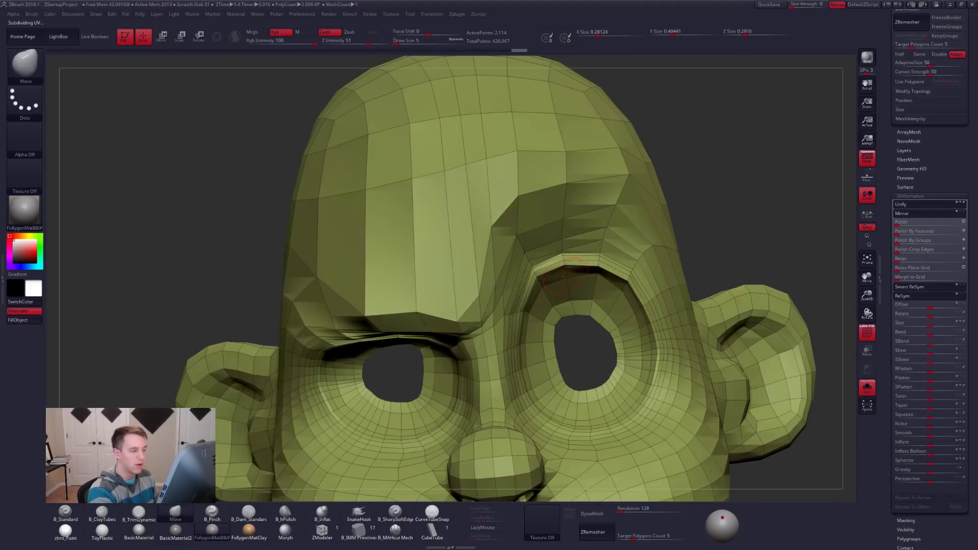
Adjust the lowered eye's upper lid on the coarse mesh, and return to the smooth preview without polyframe
{"action": "right_click_drag", "start_coordinate": [564, 319], "coordinate": [438, 337], "text": "ctrl"}
{"action": "key", "text": "space"}
{"action": "left_click_drag", "start_coordinate": [427, 335], "coordinate": [429, 330]}
{"action": "mouse_move", "coordinate": [431, 333]}
{"action": "right_mouse_down"}
{"action": "mouse_move", "coordinate": [476, 351]}
{"action": "mouse_move", "coordinate": [491, 344]}
{"action": "right_mouse_up"}
{"action": "key", "text": "d"}
{"action": "key", "text": "shift+f"}
Mask around the lowered eye with a lasso and refine the edge of its upper lid
{"action": "key", "text": "ctrl"}
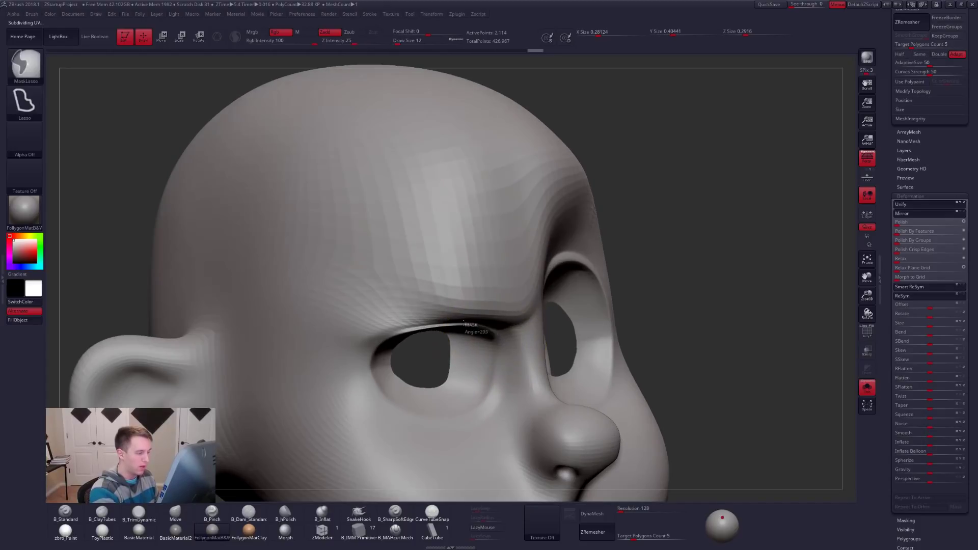
{"action": "mouse_move", "coordinate": [389, 331]}
{"action": "left_mouse_down", "text": "ctrl"}
{"action": "mouse_move", "coordinate": [481, 390]}
{"action": "mouse_move", "coordinate": [423, 428]}
{"action": "mouse_move", "coordinate": [371, 356]}
{"action": "left_mouse_up", "text": "ctrl"}
{"action": "left_click_drag", "start_coordinate": [441, 333], "coordinate": [478, 327]}
{"action": "right_click_drag", "start_coordinate": [655, 328], "coordinate": [552, 319]}
{"action": "right_click_drag", "start_coordinate": [611, 357], "coordinate": [636, 285], "text": "ctrl"}
Leave solo mode and make the Arms_legs subtool visible again
{"action": "left_click", "coordinate": [867, 387]}
{"action": "right_click_drag", "start_coordinate": [745, 386], "coordinate": [662, 336], "text": "alt"}
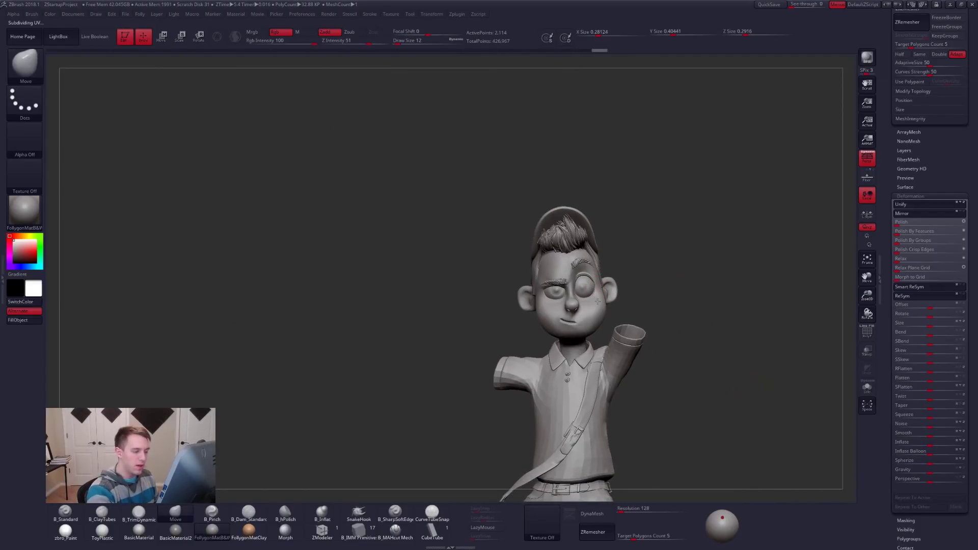
{"action": "right_click_drag", "start_coordinate": [581, 278], "coordinate": [586, 287], "text": "ctrl"}
{"action": "left_click_drag", "start_coordinate": [910, 152], "coordinate": [911, 331]}
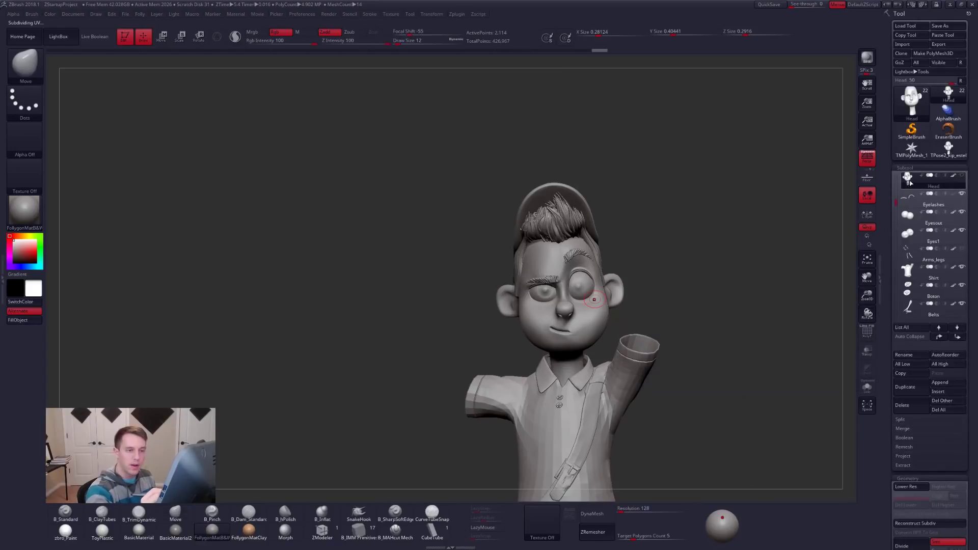
{"action": "left_click", "coordinate": [961, 248]}
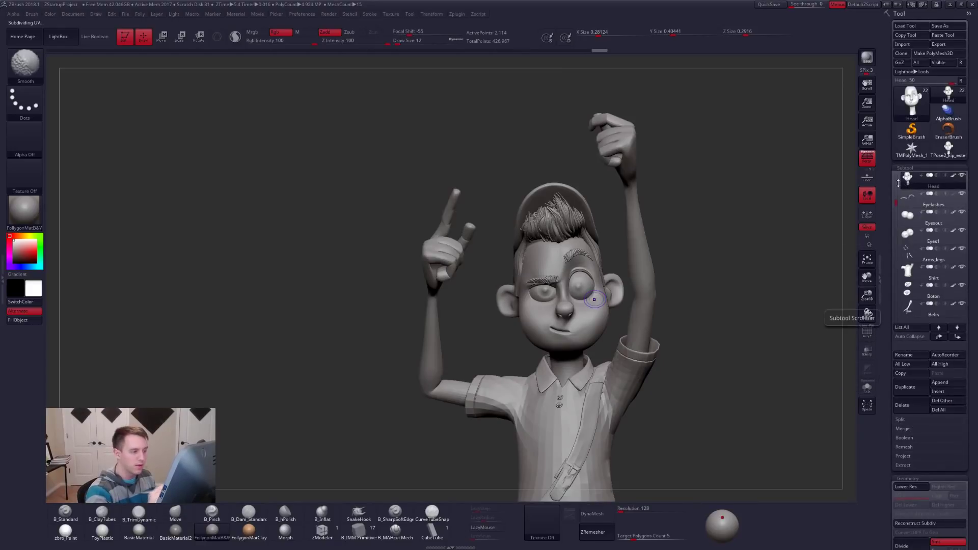
Switch to the TPose2_kip_esteban tool, unhide the whole mesh and preview the full pose with dynamic subdivision
{"action": "left_click", "coordinate": [947, 148]}
{"action": "key", "text": "ctrl+shift"}
{"action": "left_click", "coordinate": [706, 298], "text": "ctrl+shift"}
{"action": "right_click_drag", "start_coordinate": [706, 298], "coordinate": [664, 271], "text": "alt"}
{"action": "right_click_drag", "start_coordinate": [686, 379], "coordinate": [681, 360], "text": "ctrl"}
{"action": "key", "text": "ctrl+d"}
{"action": "key", "text": "ctrl+d"}
{"action": "right_click_drag", "start_coordinate": [752, 421], "coordinate": [721, 421], "text": "ctrl"}
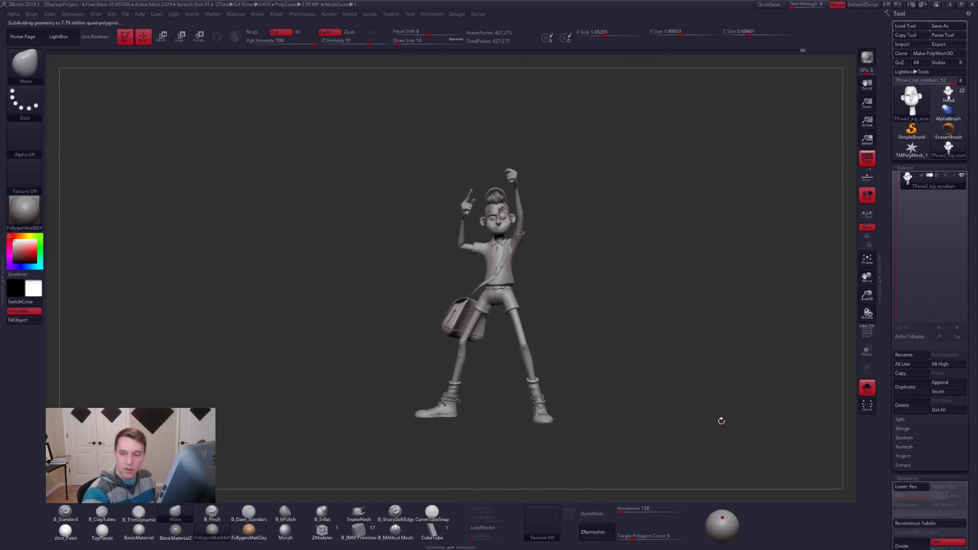
Delete the TPose2_kip_esteban mesh, and delete the Head subtool after switching back to the original character tool
{"action": "left_click", "coordinate": [910, 406]}
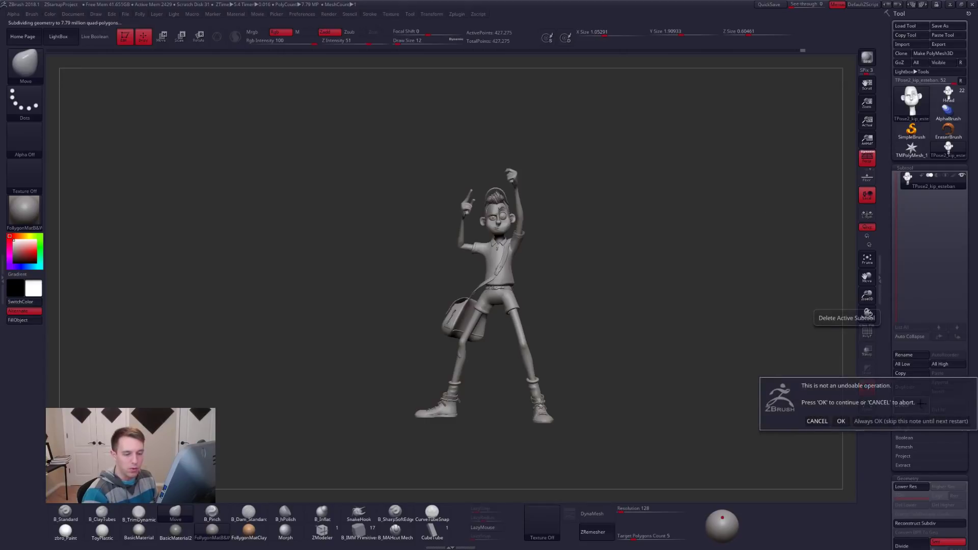
{"action": "left_click", "coordinate": [840, 422]}
{"action": "left_click", "coordinate": [949, 95]}
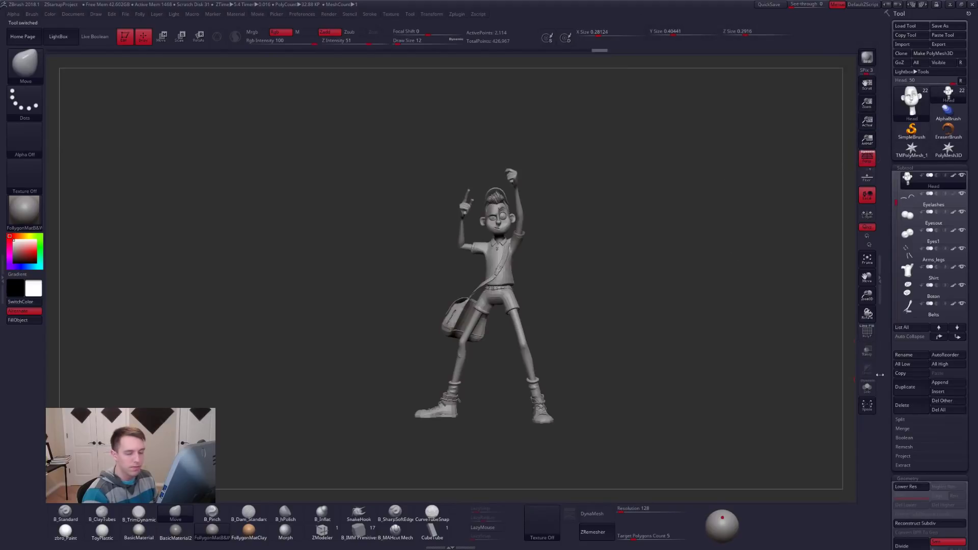
{"action": "left_click", "coordinate": [911, 413]}
{"action": "left_click", "coordinate": [840, 428]}
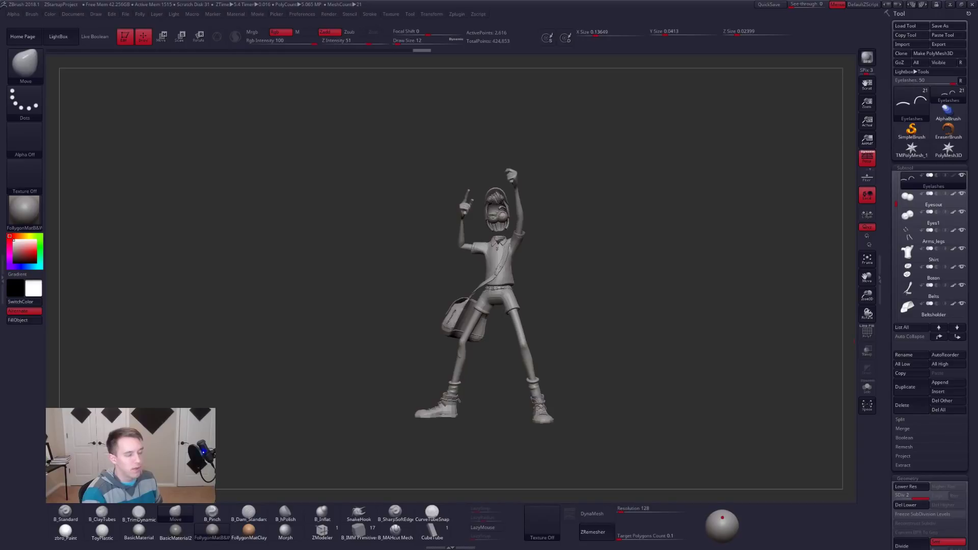
{"action": "key", "text": "ctrl+shift"}
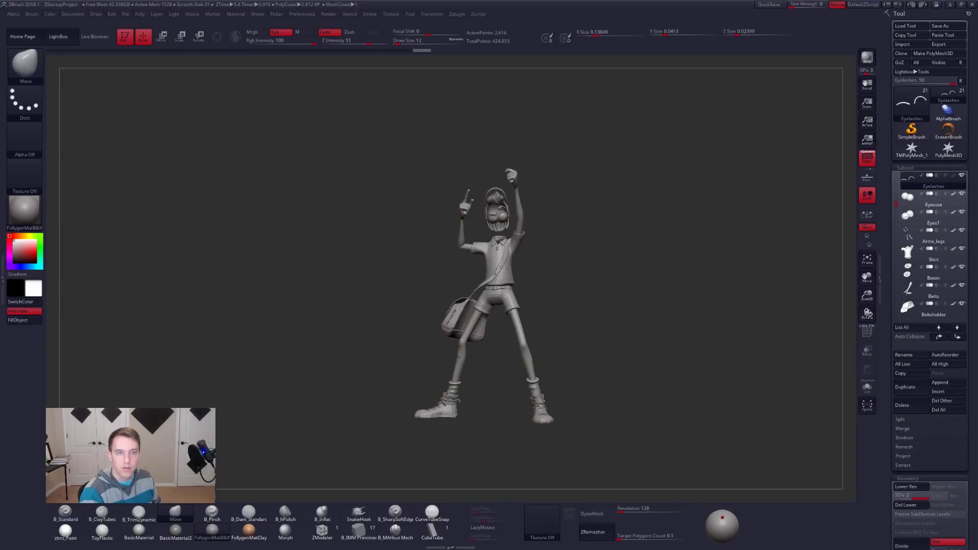
Switch from the maggie.jpg photo through the open windows to ZBrush and bring the Maggie character into full view
{"action": "left_click_drag", "start_coordinate": [670, 129], "coordinate": [258, 124]}
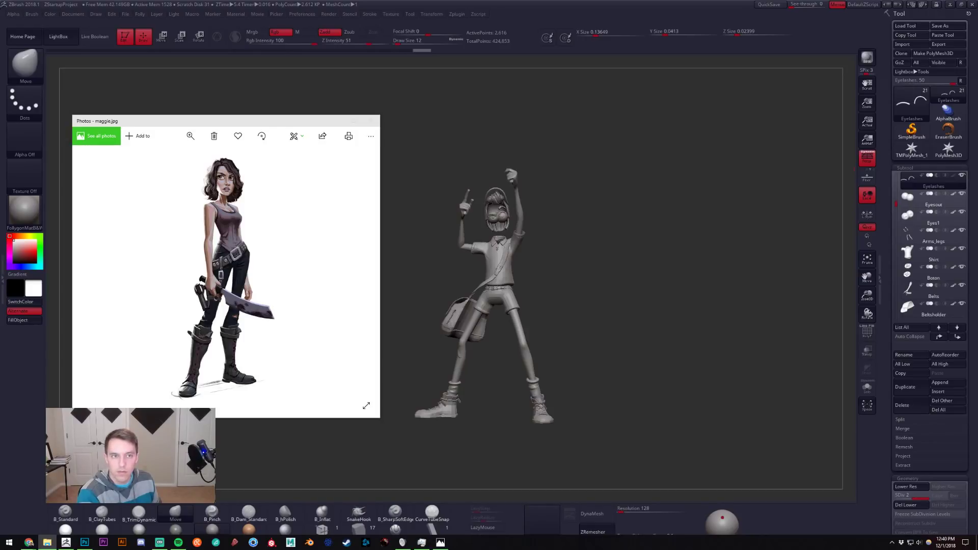
{"action": "key", "text": "alt+Tab"}
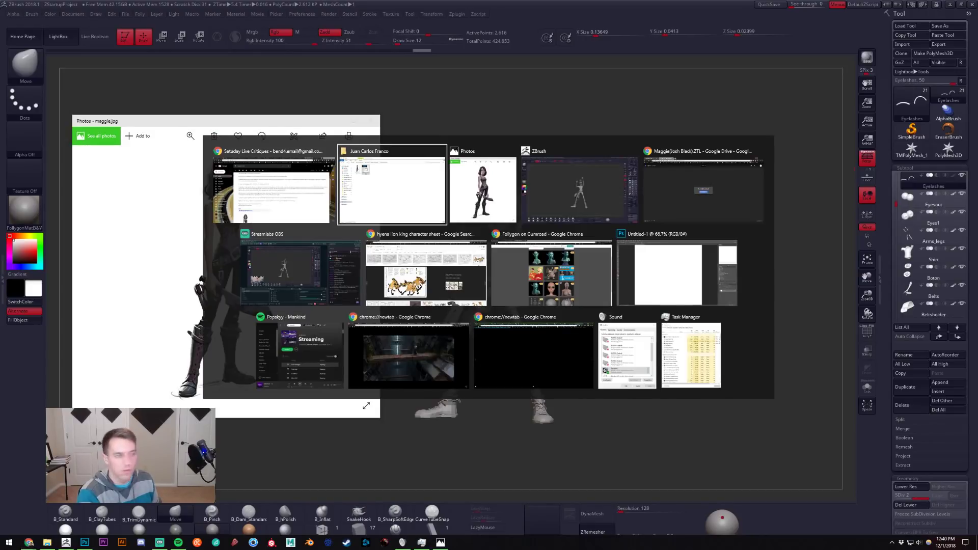
{"action": "key", "text": "Tab"}
{"action": "key", "text": "Tab"}
{"action": "key", "text": "Tab"}
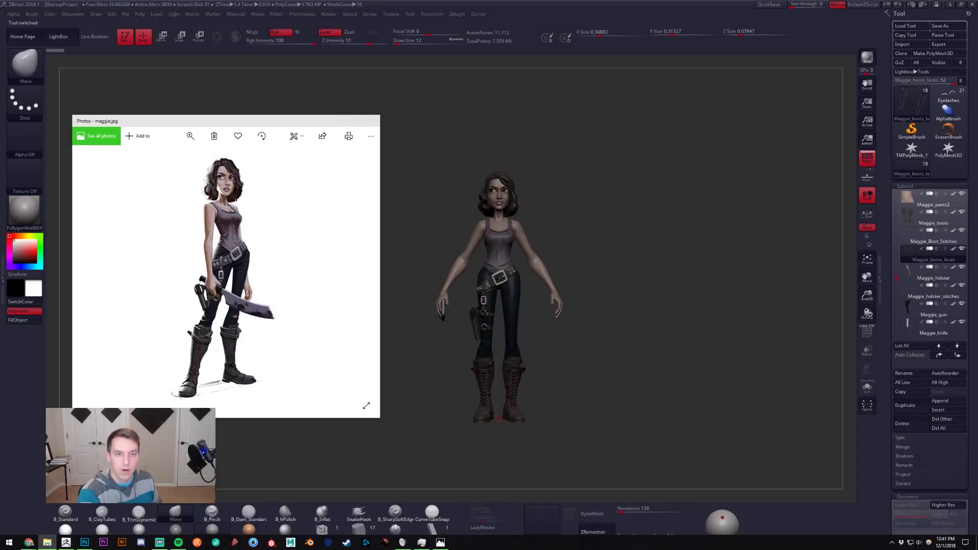
{"action": "left_click", "coordinate": [718, 206]}
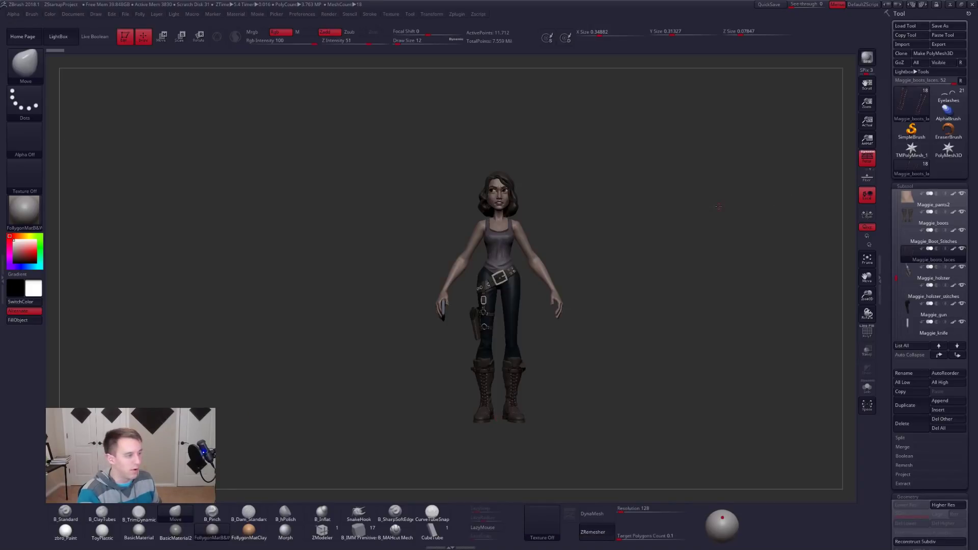
{"action": "mouse_move", "coordinate": [555, 253]}
{"action": "left_mouse_down"}
{"action": "mouse_move", "coordinate": [601, 259]}
{"action": "mouse_move", "coordinate": [581, 263]}
{"action": "left_mouse_up"}
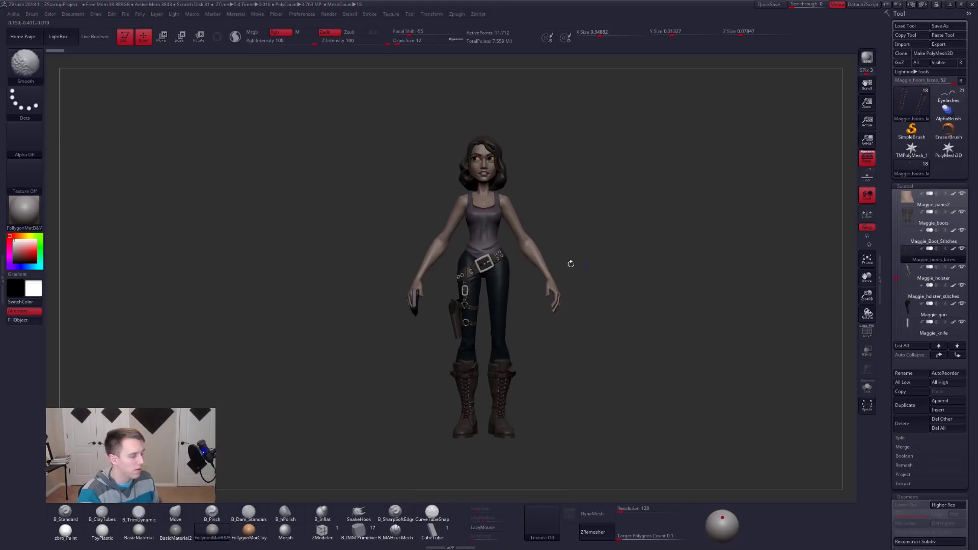
Switch back to the Photos window and close the maggie.jpg image
{"action": "key", "text": "alt+Tab"}
{"action": "key", "text": "alt+Tab"}
{"action": "key", "text": "alt+Tab"}
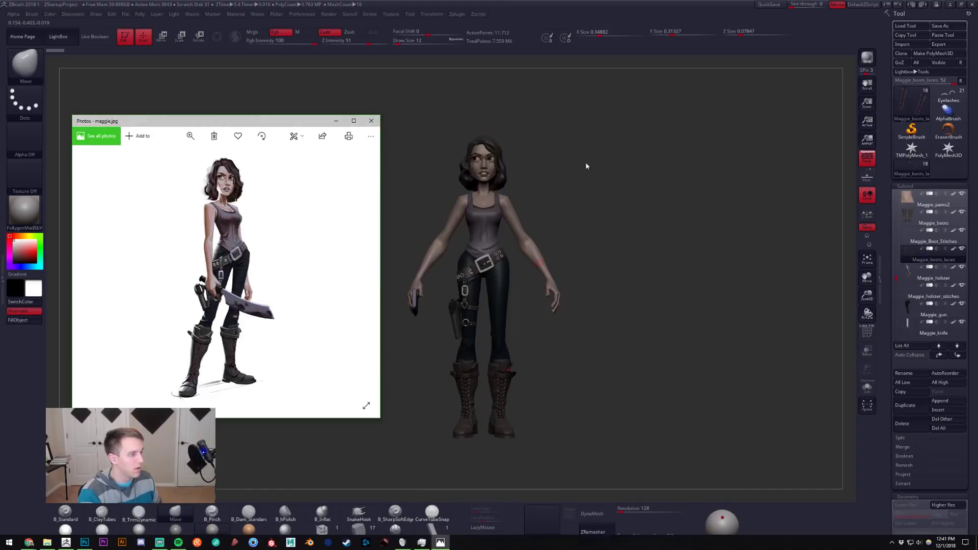
{"action": "left_click", "coordinate": [370, 136]}
{"action": "left_click", "coordinate": [380, 280]}
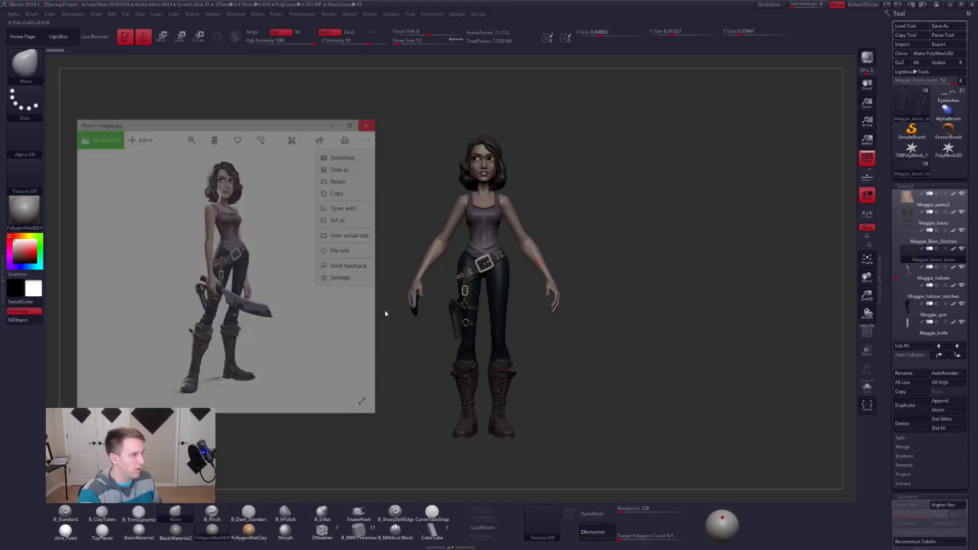
Choose the maggie image as the texture and add it to Spotlight
{"action": "left_click", "coordinate": [542, 525]}
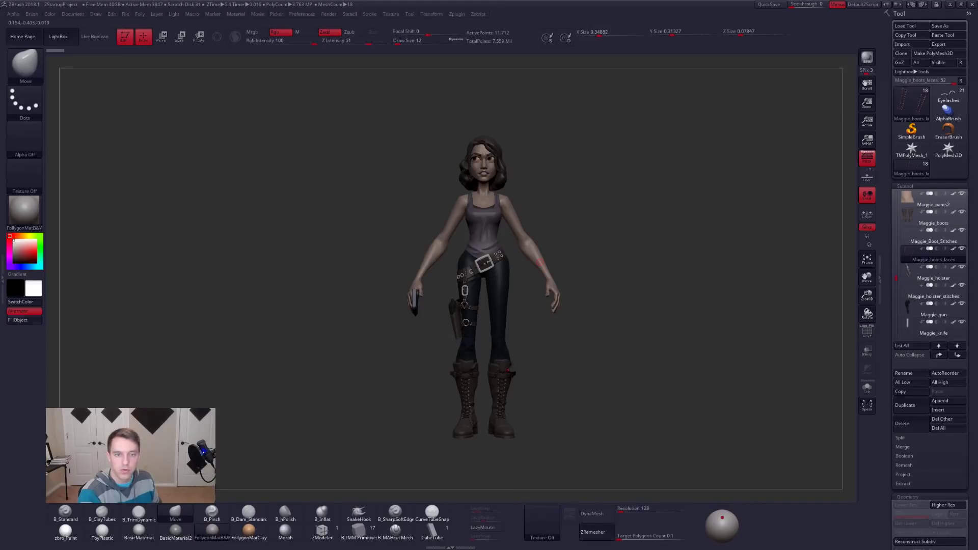
{"action": "left_click", "coordinate": [550, 513]}
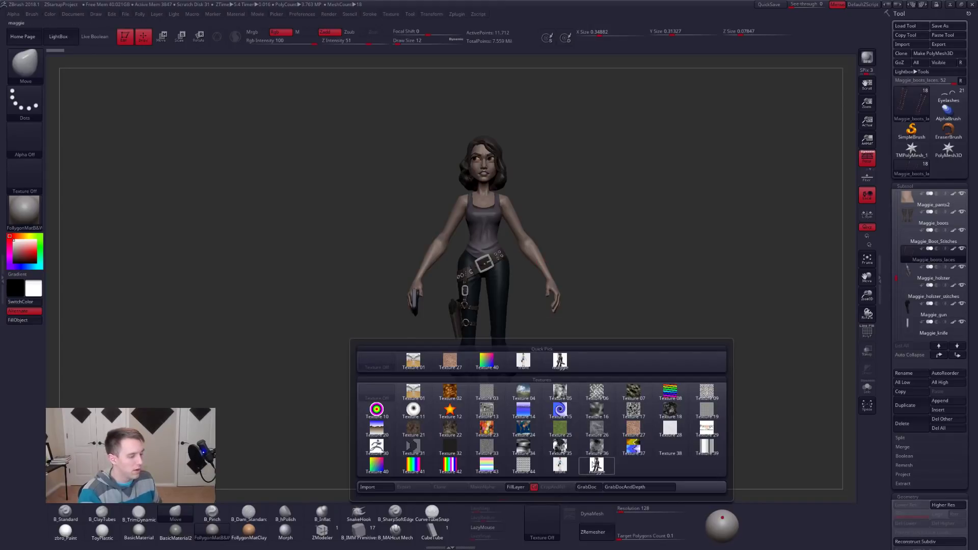
{"action": "left_click", "coordinate": [597, 465]}
{"action": "left_click", "coordinate": [569, 512]}
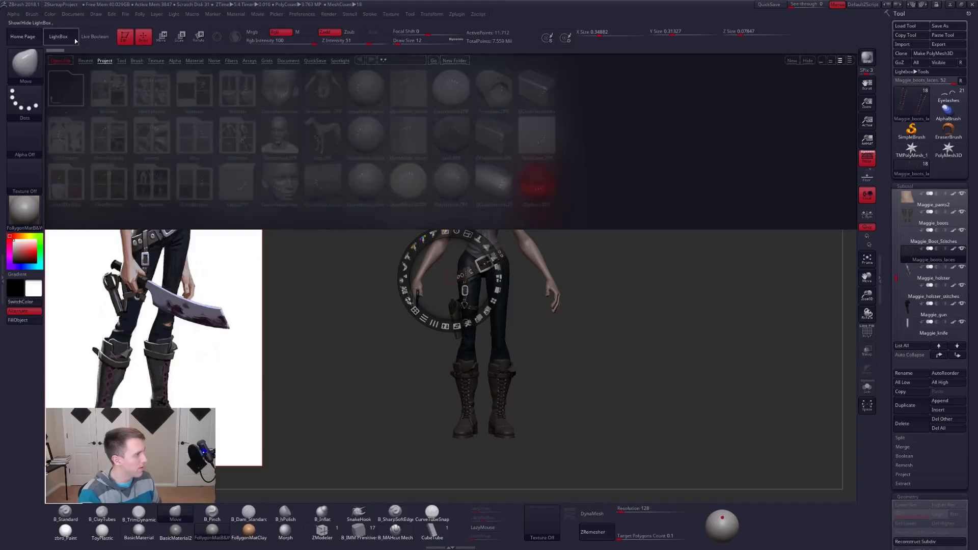
Close LightBox, scale the maggie reference down in Spotlight beside the character, and leave Spotlight editing
{"action": "left_click", "coordinate": [58, 36]}
{"action": "left_click_drag", "start_coordinate": [449, 280], "coordinate": [175, 127]}
{"action": "left_click_drag", "start_coordinate": [191, 82], "coordinate": [157, 83]}
{"action": "left_click_drag", "start_coordinate": [188, 194], "coordinate": [160, 189]}
{"action": "key", "text": "z"}
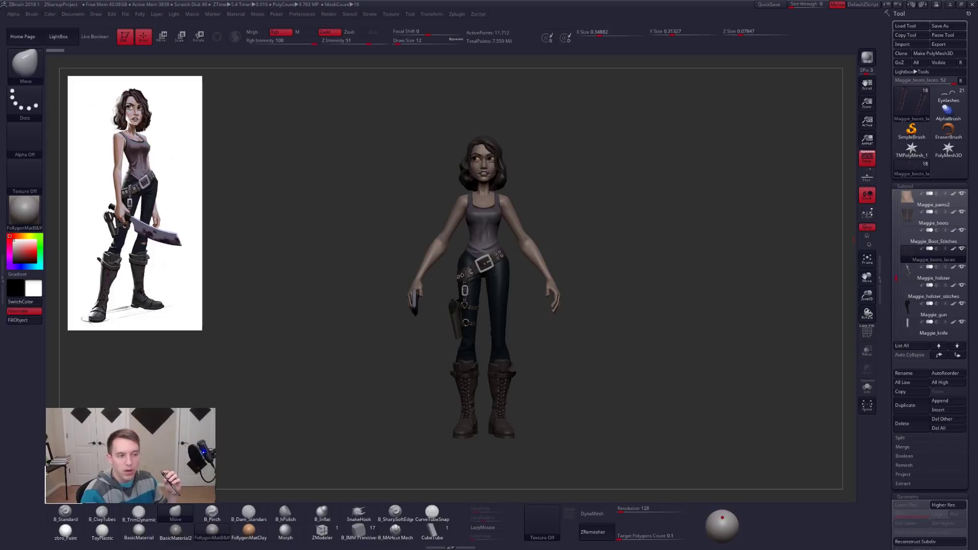
Turn off polypaint on all of Maggie's subtools and apply the FolygonMatB&P material
{"action": "left_click", "coordinate": [872, 215]}
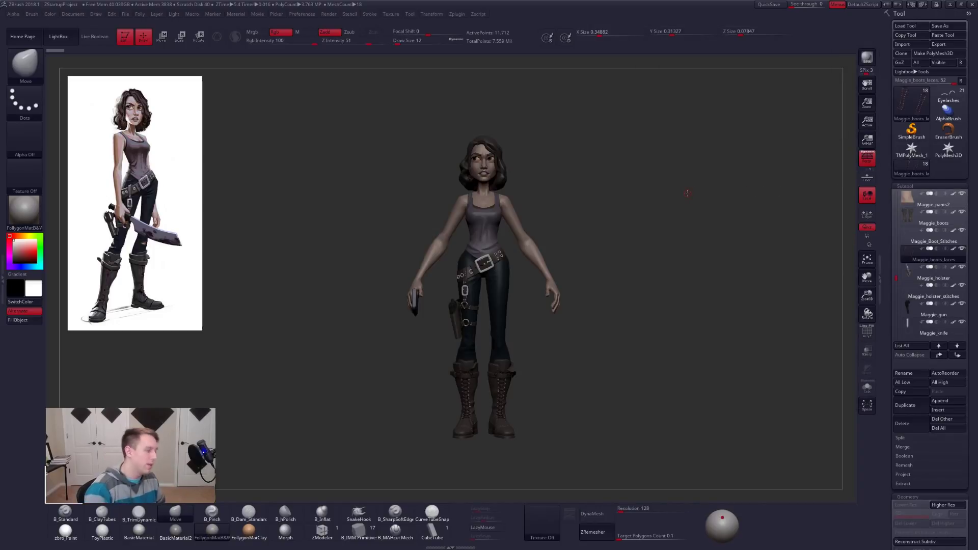
{"action": "left_click", "coordinate": [72, 536]}
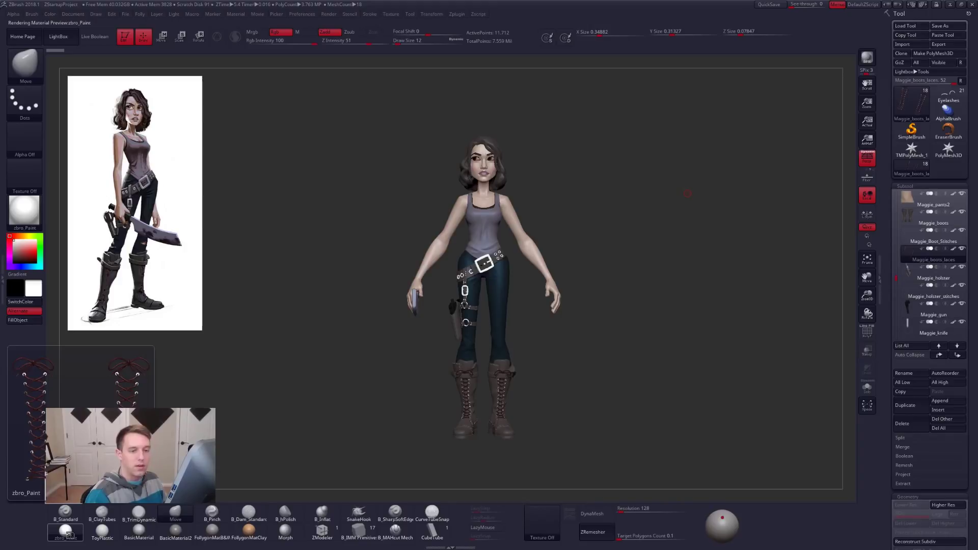
{"action": "left_click", "coordinate": [953, 249], "text": "shift"}
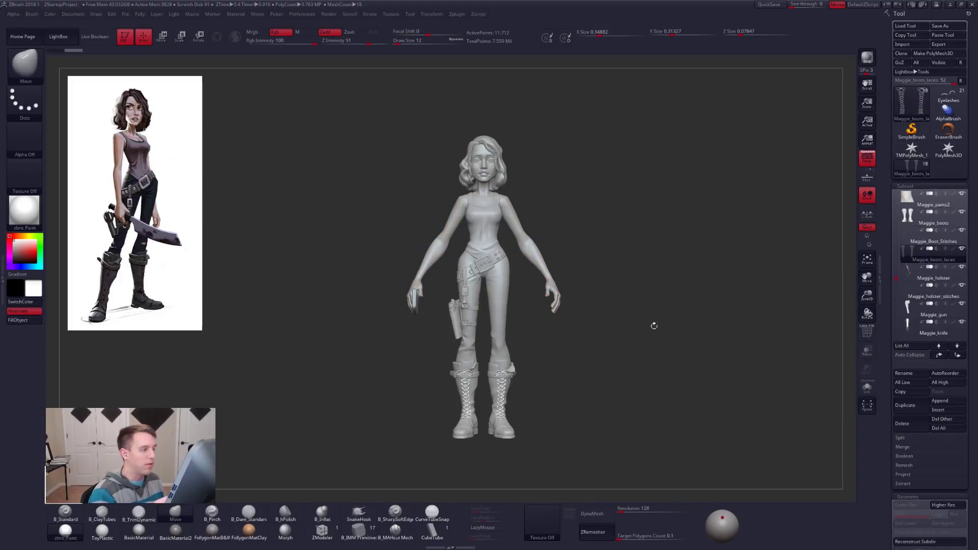
{"action": "left_click", "coordinate": [213, 530]}
{"action": "left_click_drag", "start_coordinate": [364, 306], "coordinate": [612, 366]}
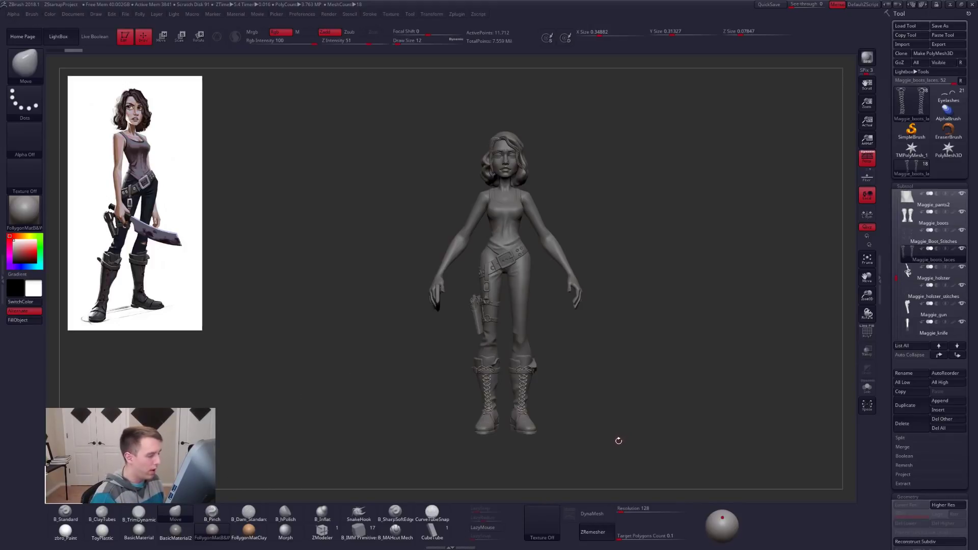
Examine Maggie's boots and overall leg proportions from several angles against the reference image
{"action": "mouse_move", "coordinate": [583, 367]}
{"action": "left_mouse_down"}
{"action": "mouse_move", "coordinate": [506, 380]}
{"action": "mouse_move", "coordinate": [563, 371]}
{"action": "mouse_move", "coordinate": [543, 311]}
{"action": "mouse_move", "coordinate": [525, 342]}
{"action": "mouse_move", "coordinate": [554, 367]}
{"action": "mouse_move", "coordinate": [543, 426]}
{"action": "mouse_move", "coordinate": [508, 169]}
{"action": "mouse_move", "coordinate": [521, 288]}
{"action": "left_mouse_up"}
{"action": "mouse_move", "coordinate": [509, 404]}
{"action": "left_mouse_down", "text": "alt"}
{"action": "mouse_move", "coordinate": [508, 419]}
{"action": "mouse_move", "coordinate": [531, 450]}
{"action": "left_mouse_up", "text": "alt"}
{"action": "mouse_move", "coordinate": [573, 425]}
{"action": "left_mouse_down"}
{"action": "mouse_move", "coordinate": [577, 459]}
{"action": "mouse_move", "coordinate": [571, 434]}
{"action": "mouse_move", "coordinate": [622, 437]}
{"action": "mouse_move", "coordinate": [625, 427]}
{"action": "left_mouse_up"}
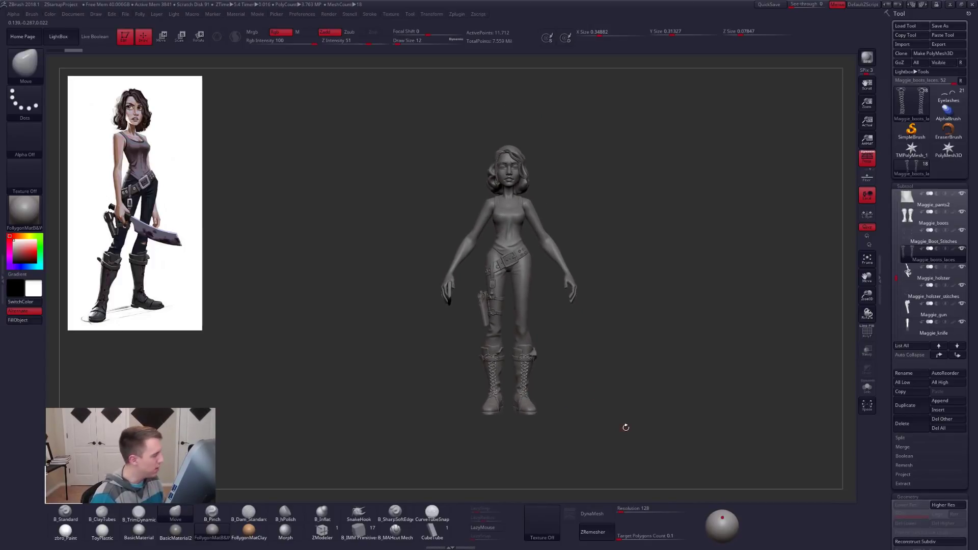
{"action": "mouse_move", "coordinate": [532, 353]}
{"action": "left_mouse_down", "text": "alt"}
{"action": "mouse_move", "coordinate": [542, 327]}
{"action": "mouse_move", "coordinate": [545, 351]}
{"action": "left_mouse_up", "text": "alt"}
{"action": "key", "text": "space"}
{"action": "left_click", "coordinate": [545, 340]}
{"action": "key", "text": "space"}
{"action": "left_click", "coordinate": [538, 327]}
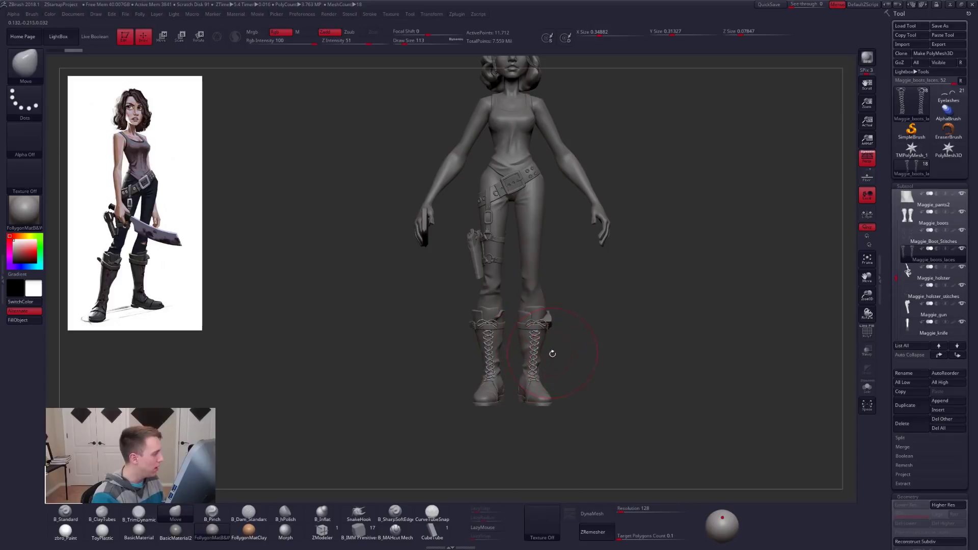
{"action": "left_click_drag", "start_coordinate": [518, 346], "coordinate": [546, 348]}
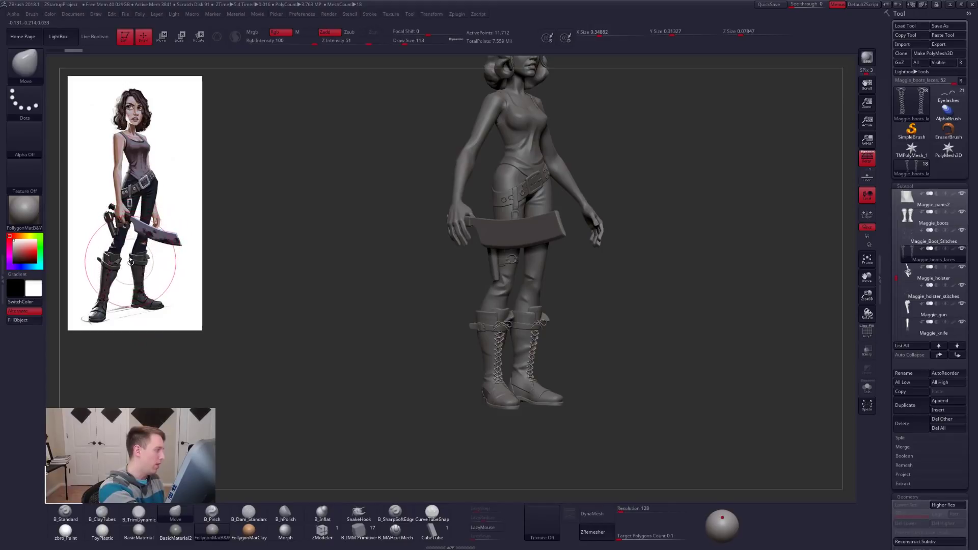
{"action": "right_click_drag", "start_coordinate": [517, 336], "coordinate": [595, 295]}
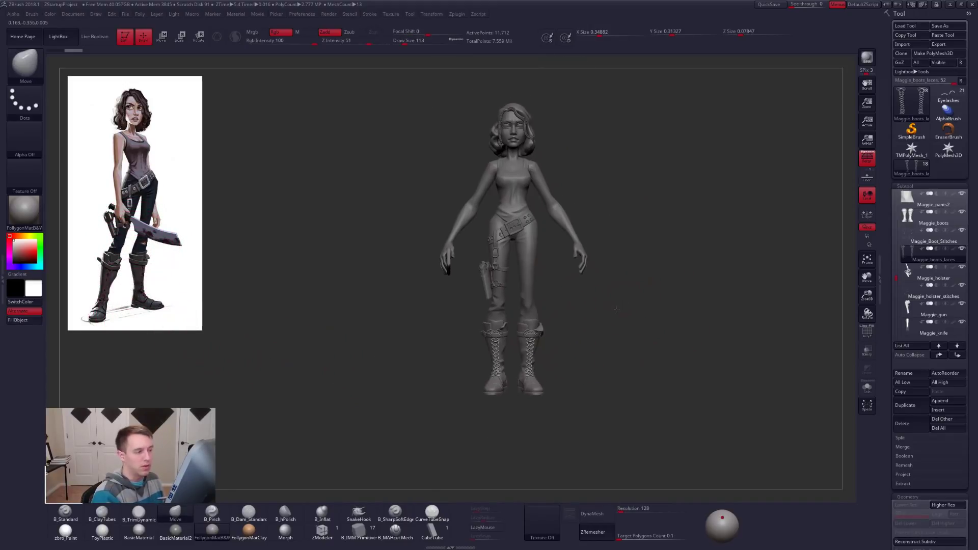
Combine Maggie's subtools into one low-resolution Transpose Master mesh with TPoseMesh
{"action": "key", "text": "ctrl+shift+f"}
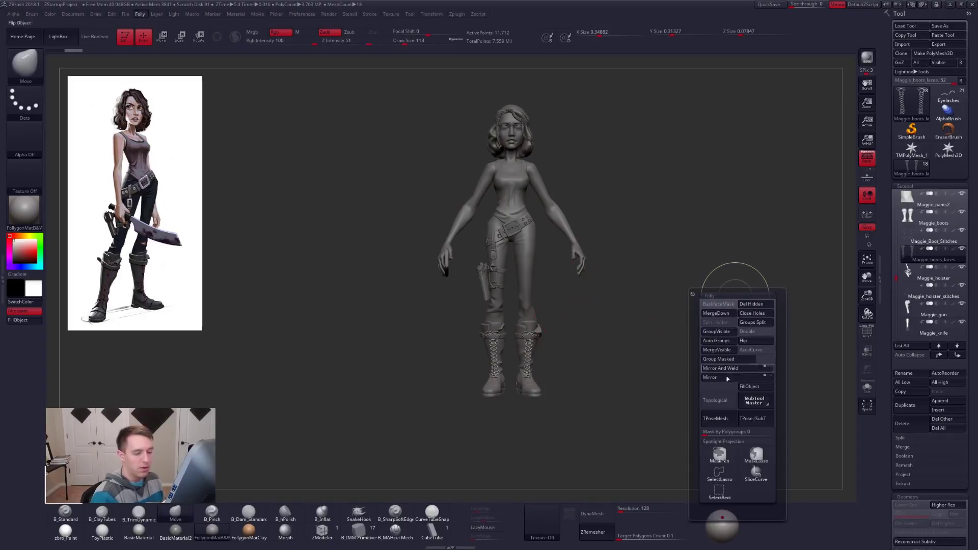
{"action": "left_click", "coordinate": [719, 419]}
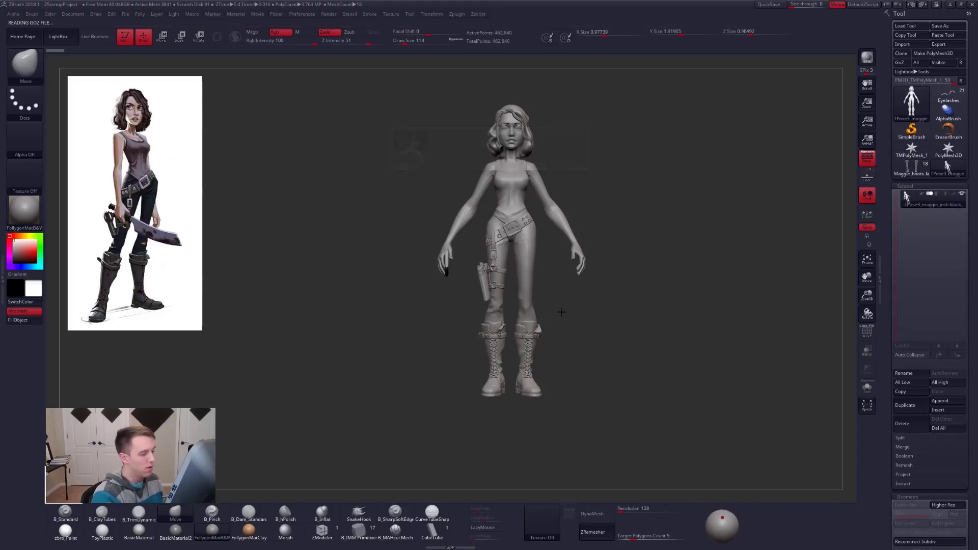
{"action": "right_click_drag", "start_coordinate": [523, 332], "coordinate": [523, 340], "text": "ctrl"}
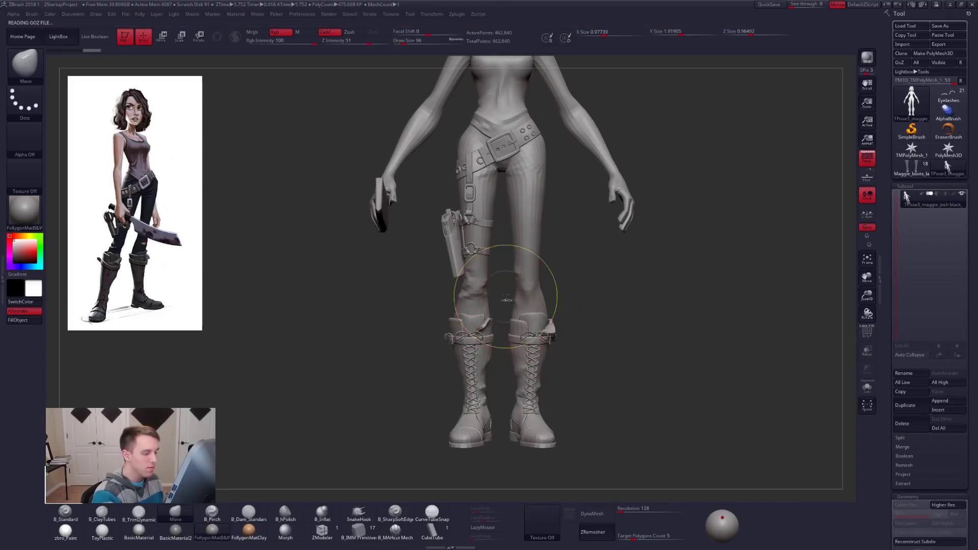
Mask everything except the two boot shafts by lassoing the shins, excluding the feet, softening the edge and inverting
{"action": "mouse_move", "coordinate": [504, 285]}
{"action": "left_mouse_down", "text": "ctrl"}
{"action": "mouse_move", "coordinate": [592, 451]}
{"action": "mouse_move", "coordinate": [585, 277]}
{"action": "left_mouse_up", "text": "ctrl"}
{"action": "left_click_drag", "start_coordinate": [506, 396], "coordinate": [595, 405], "text": "ctrl+alt"}
{"action": "left_click", "coordinate": [535, 390], "text": "ctrl"}
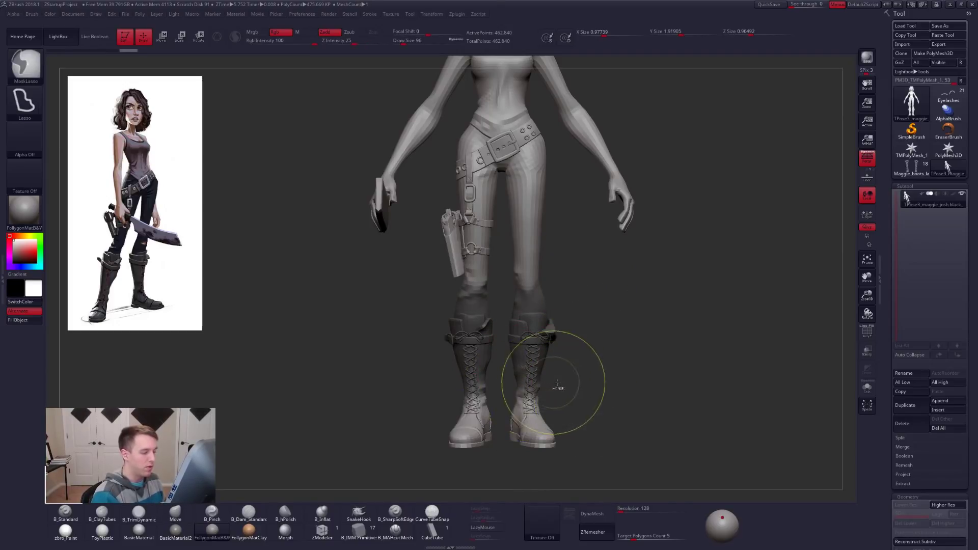
{"action": "left_click", "coordinate": [554, 385], "text": "ctrl"}
Lay a transpose line across the boot shaft and slim the unmasked shafts with the Move brush at size 67
{"action": "key", "text": "w"}
{"action": "left_click_drag", "start_coordinate": [529, 341], "coordinate": [595, 341], "text": "shift"}
{"action": "key", "text": "q"}
{"action": "key", "text": "space"}
{"action": "left_click_drag", "start_coordinate": [524, 331], "coordinate": [515, 333]}
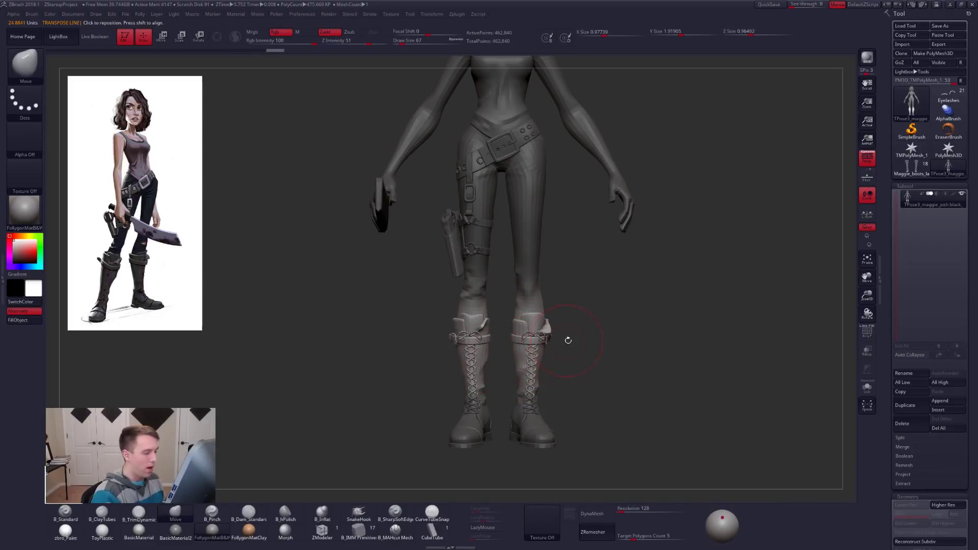
Toggle the boot mask to check the result, and tighten its edge over the trouser legs above the boots
{"action": "key", "text": "ctrl+shift+a"}
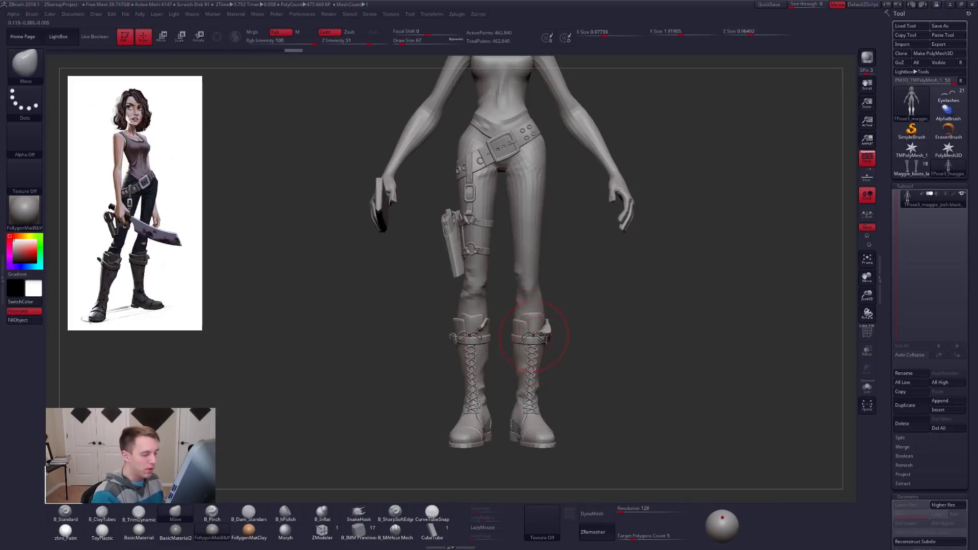
{"action": "left_click", "coordinate": [531, 332], "text": "ctrl"}
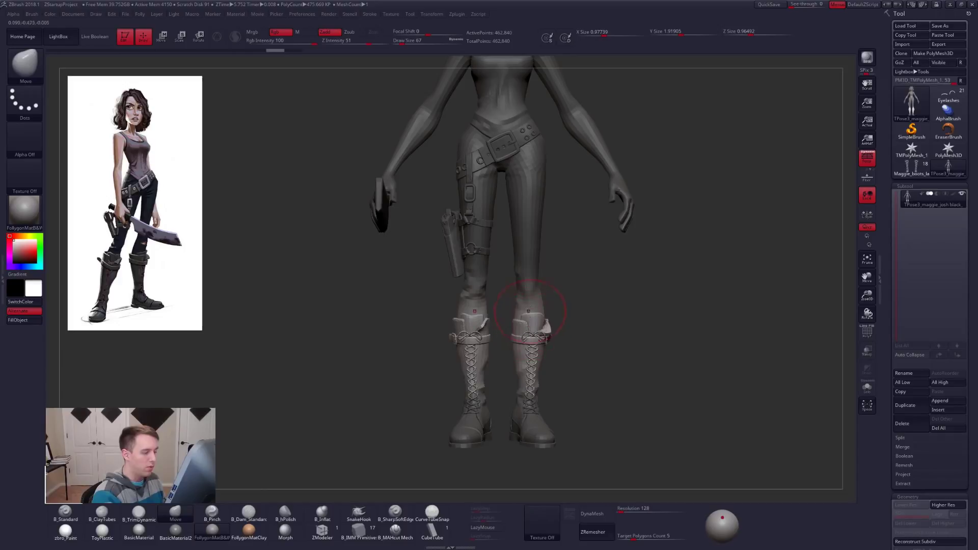
{"action": "left_click", "coordinate": [535, 284], "text": "ctrl"}
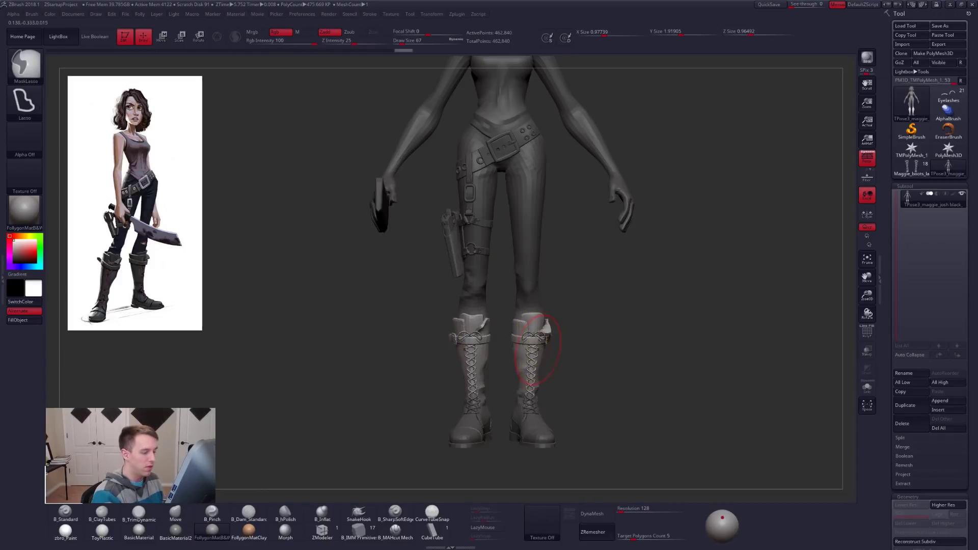
Adjust the unmasked boot shafts with a transpose line, and clear the mask
{"action": "key", "text": "w"}
{"action": "left_click_drag", "start_coordinate": [529, 341], "coordinate": [611, 340]}
{"action": "mouse_move", "coordinate": [528, 398]}
{"action": "left_mouse_down"}
{"action": "mouse_move", "coordinate": [529, 301]}
{"action": "mouse_move", "coordinate": [529, 352]}
{"action": "left_mouse_up"}
{"action": "key", "text": "q"}
{"action": "left_click_drag", "start_coordinate": [594, 338], "coordinate": [611, 351], "text": "ctrl"}
Reshape the calf and boot shaft in side view with the Move brush, varying its size between 104 and 74
{"action": "key", "text": "space"}
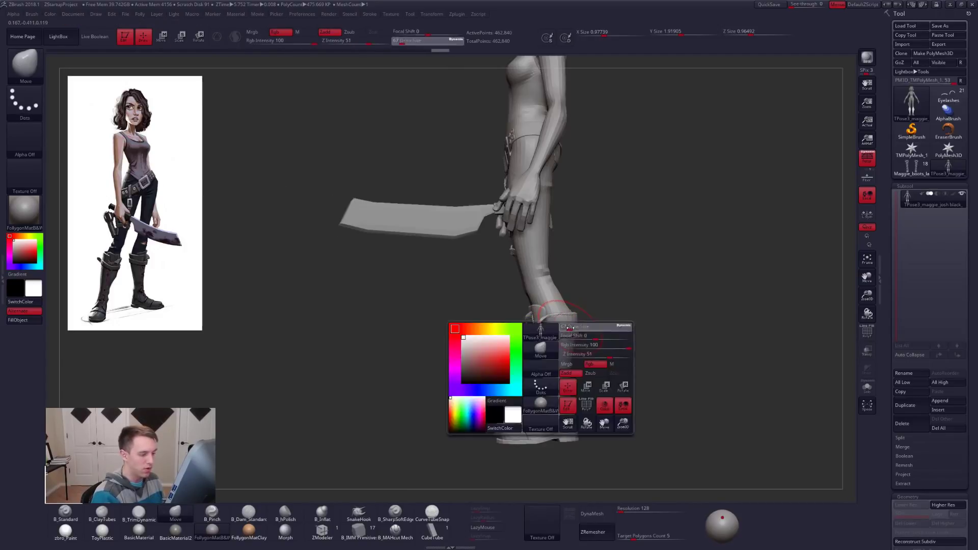
{"action": "left_click_drag", "start_coordinate": [571, 326], "coordinate": [574, 326]}
{"action": "key", "text": "space"}
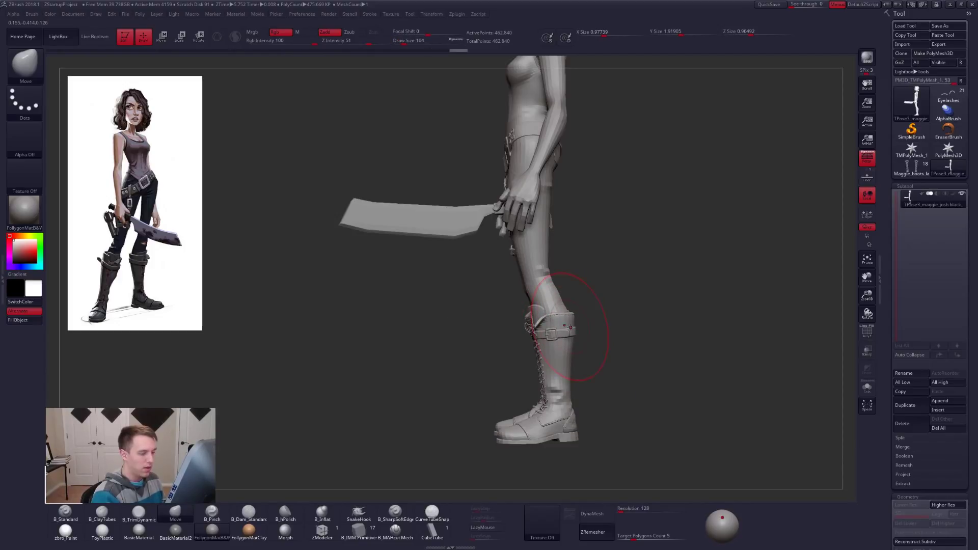
{"action": "key", "text": "space"}
{"action": "left_click_drag", "start_coordinate": [573, 370], "coordinate": [569, 370]}
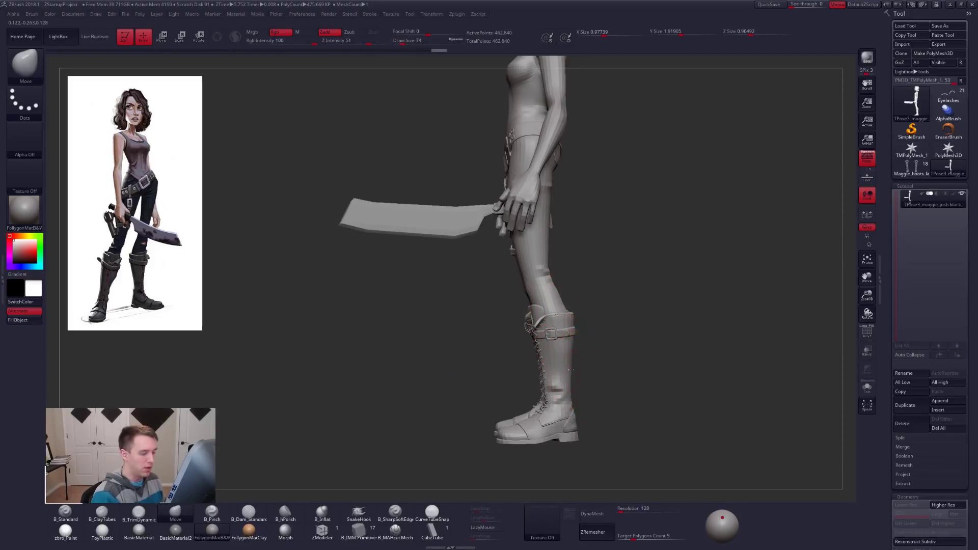
{"action": "mouse_move", "coordinate": [573, 328]}
{"action": "left_mouse_down"}
{"action": "mouse_move", "coordinate": [534, 351]}
{"action": "mouse_move", "coordinate": [544, 366]}
{"action": "mouse_move", "coordinate": [553, 361]}
{"action": "left_mouse_up"}
Refine the boot shaft's profile from the opposite side with the Move brush
{"action": "key", "text": "space"}
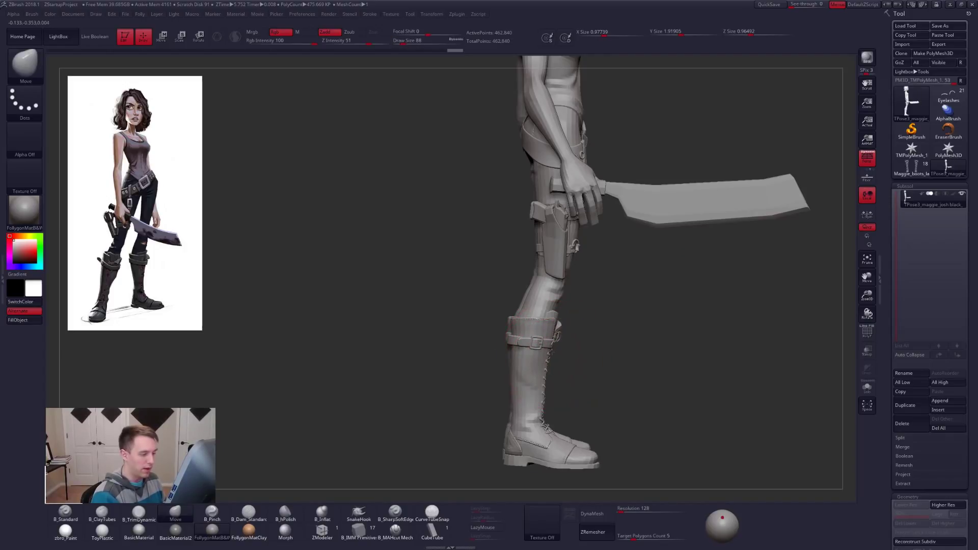
{"action": "key", "text": "ctrl"}
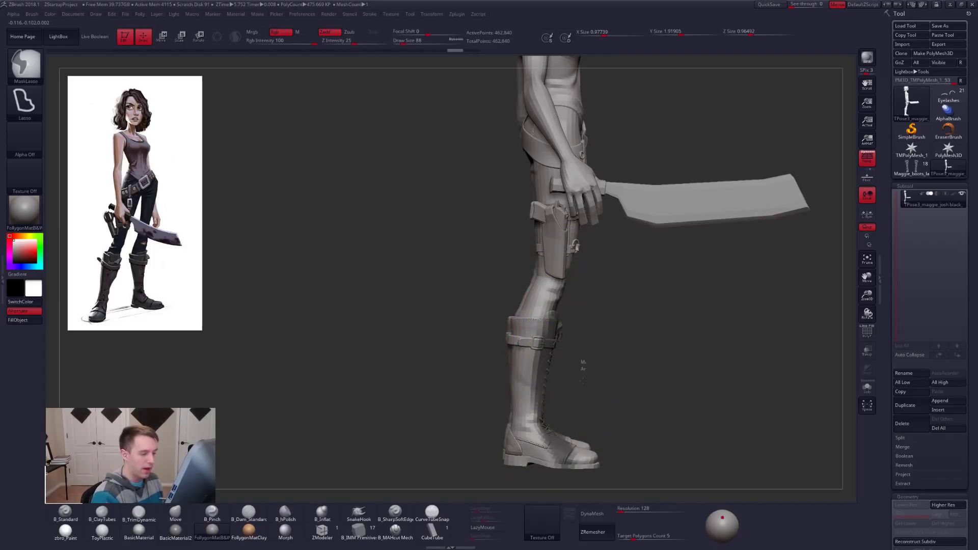
{"action": "key", "text": "space"}
{"action": "key", "text": "bracketleft"}
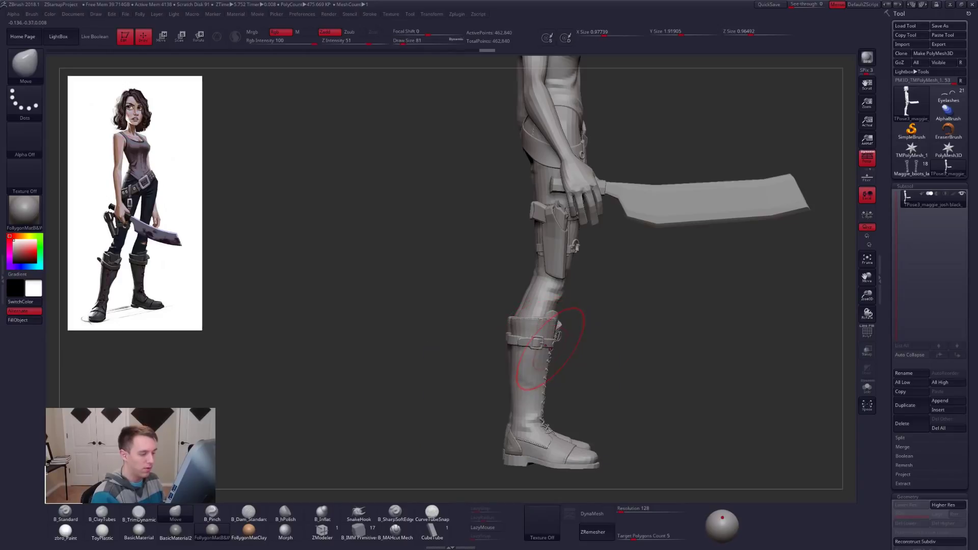
{"action": "left_click_drag", "start_coordinate": [641, 352], "coordinate": [553, 350]}
Refine the boot shafts' contours in front view with the Move brush, using sizes 38 and 54
{"action": "key", "text": "space"}
{"action": "left_click_drag", "start_coordinate": [560, 357], "coordinate": [550, 397], "text": "alt"}
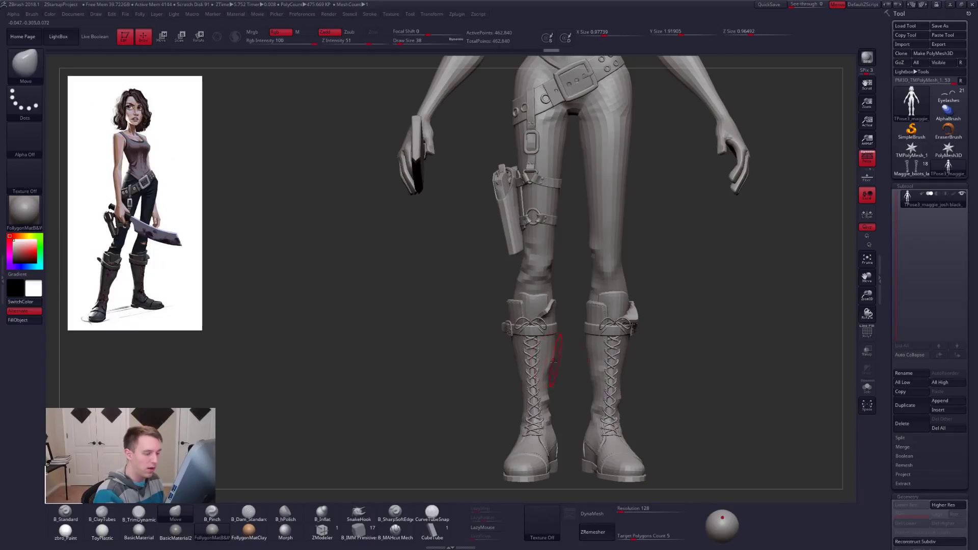
{"action": "mouse_move", "coordinate": [537, 363]}
{"action": "right_mouse_down"}
{"action": "mouse_move", "coordinate": [527, 382]}
{"action": "mouse_move", "coordinate": [539, 378]}
{"action": "right_mouse_up"}
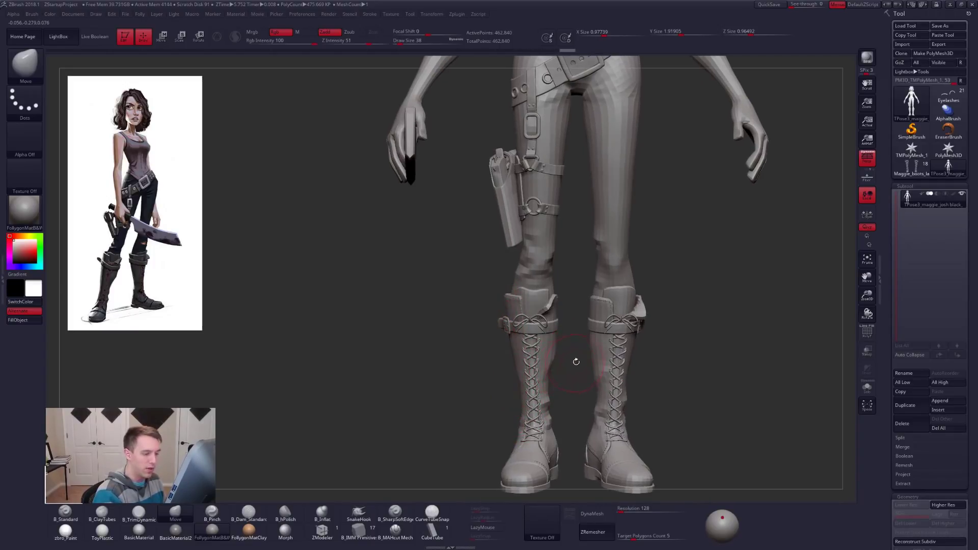
{"action": "key", "text": "space"}
{"action": "left_click_drag", "start_coordinate": [574, 322], "coordinate": [577, 322]}
Adjust the back of the boot cuff in side view with the Move brush at size 61
{"action": "right_click_drag", "start_coordinate": [584, 312], "coordinate": [685, 315]}
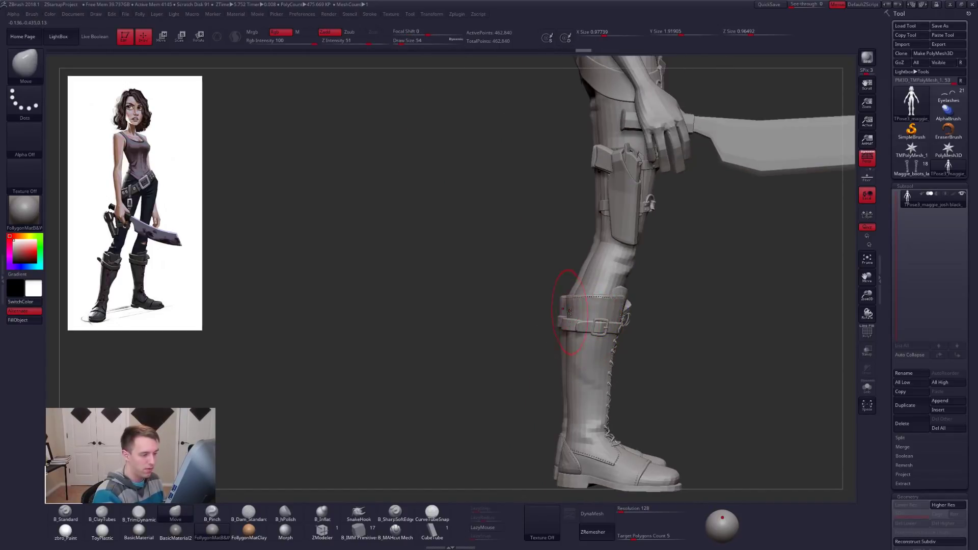
{"action": "key", "text": "ctrl"}
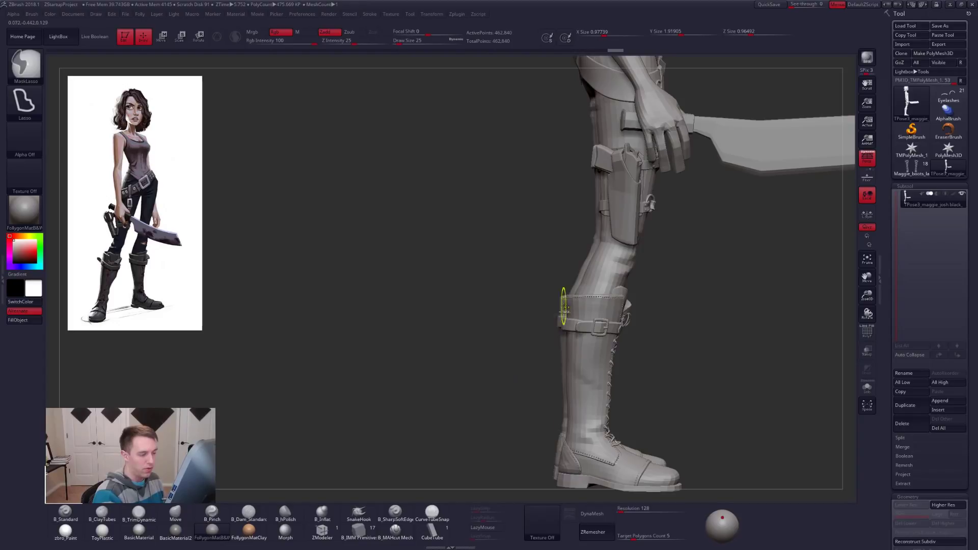
{"action": "key", "text": "space"}
{"action": "mouse_move", "coordinate": [563, 311]}
{"action": "right_mouse_down"}
{"action": "mouse_move", "coordinate": [592, 326]}
{"action": "mouse_move", "coordinate": [552, 351]}
{"action": "right_mouse_up"}
{"action": "key", "text": "space"}
{"action": "mouse_move", "coordinate": [570, 314]}
{"action": "right_mouse_down"}
{"action": "mouse_move", "coordinate": [586, 316]}
{"action": "mouse_move", "coordinate": [517, 327]}
{"action": "mouse_move", "coordinate": [540, 355]}
{"action": "mouse_move", "coordinate": [559, 334]}
{"action": "mouse_move", "coordinate": [542, 330]}
{"action": "mouse_move", "coordinate": [564, 395]}
{"action": "right_mouse_up"}
{"action": "right_click_drag", "start_coordinate": [557, 316], "coordinate": [577, 325], "text": "ctrl"}
{"action": "right_click", "coordinate": [574, 330]}
{"action": "right_click_drag", "start_coordinate": [509, 334], "coordinate": [586, 349]}
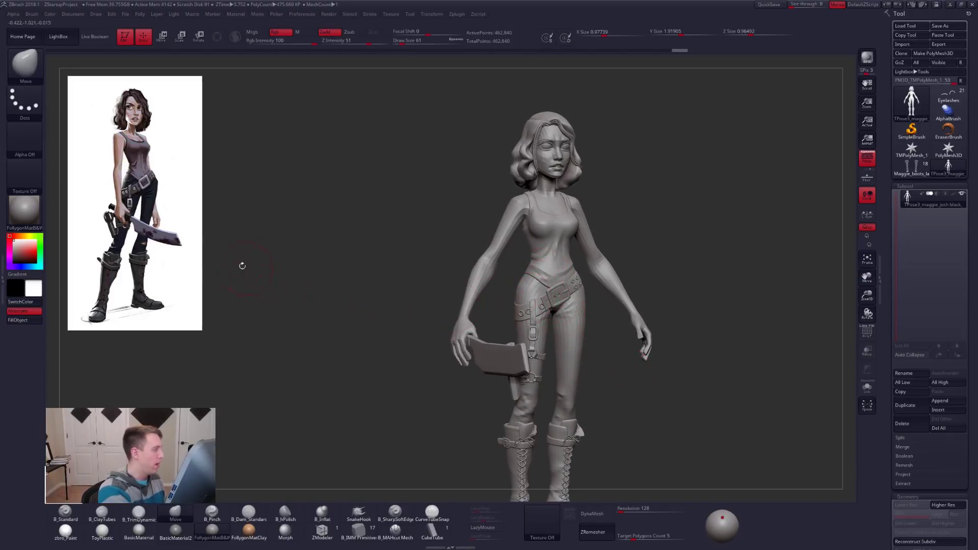
Gauge the hip line on the reference image with a transpose line
{"action": "right_click_drag", "start_coordinate": [573, 311], "coordinate": [579, 338]}
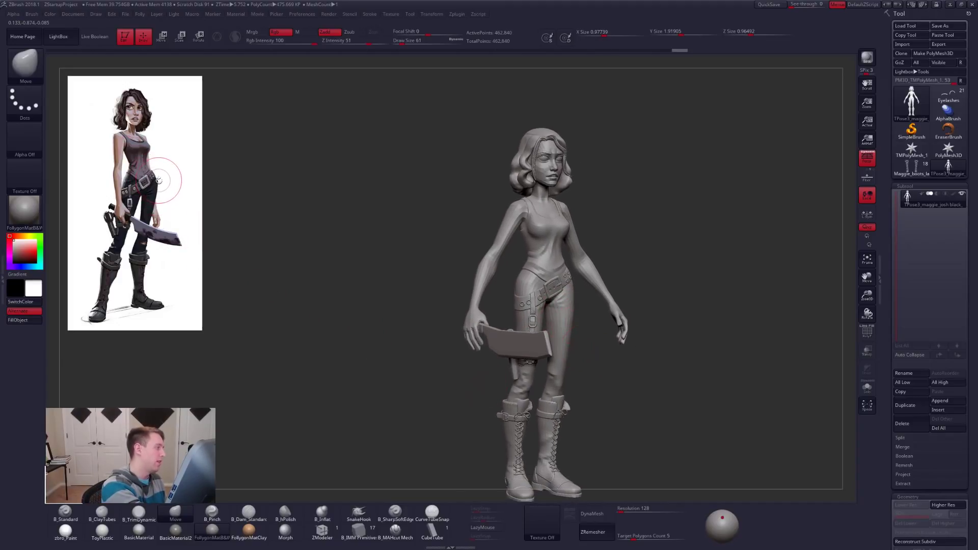
{"action": "key", "text": "w"}
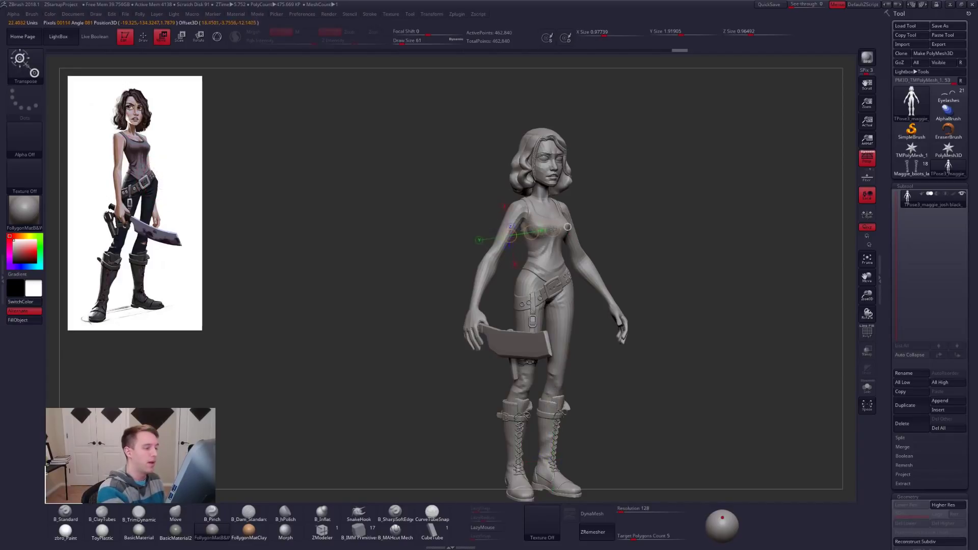
{"action": "left_click_drag", "start_coordinate": [321, 187], "coordinate": [237, 158]}
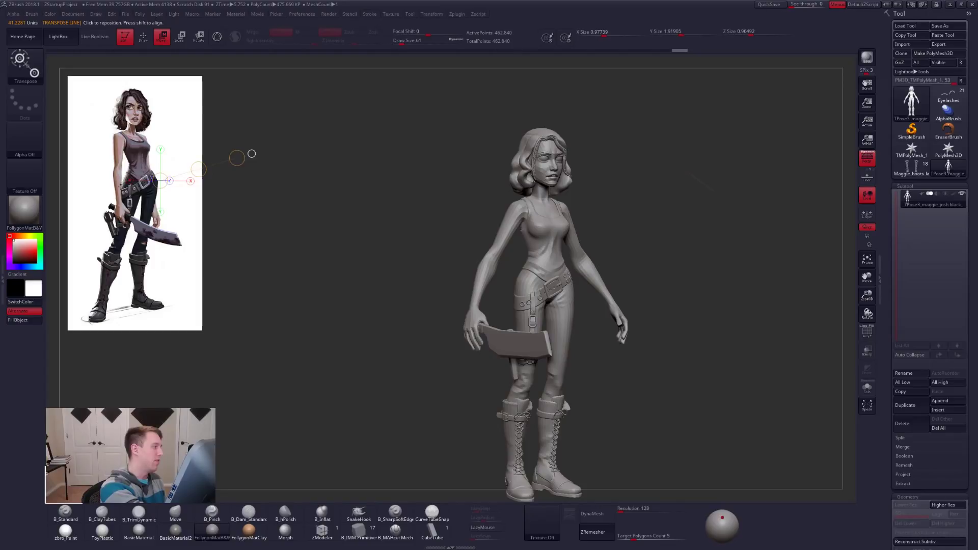
{"action": "key", "text": "q"}
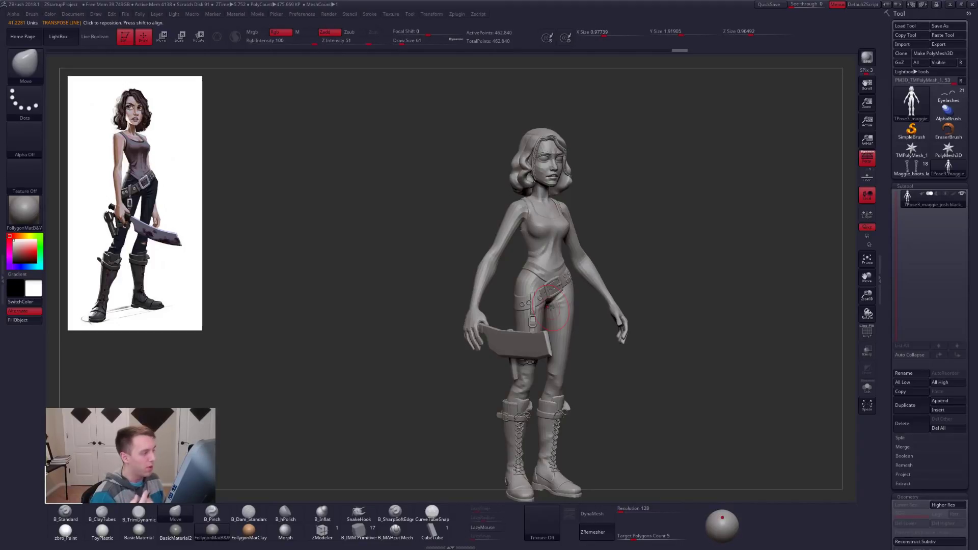
Mask everything except the trousers, and reshape the hips in front view with the Move brush, starting at size 104
{"action": "mouse_move", "coordinate": [574, 323]}
{"action": "left_mouse_down", "text": "shift"}
{"action": "mouse_move", "coordinate": [539, 321]}
{"action": "mouse_move", "coordinate": [575, 308]}
{"action": "mouse_move", "coordinate": [571, 298]}
{"action": "left_mouse_up", "text": "shift"}
{"action": "key", "text": "space"}
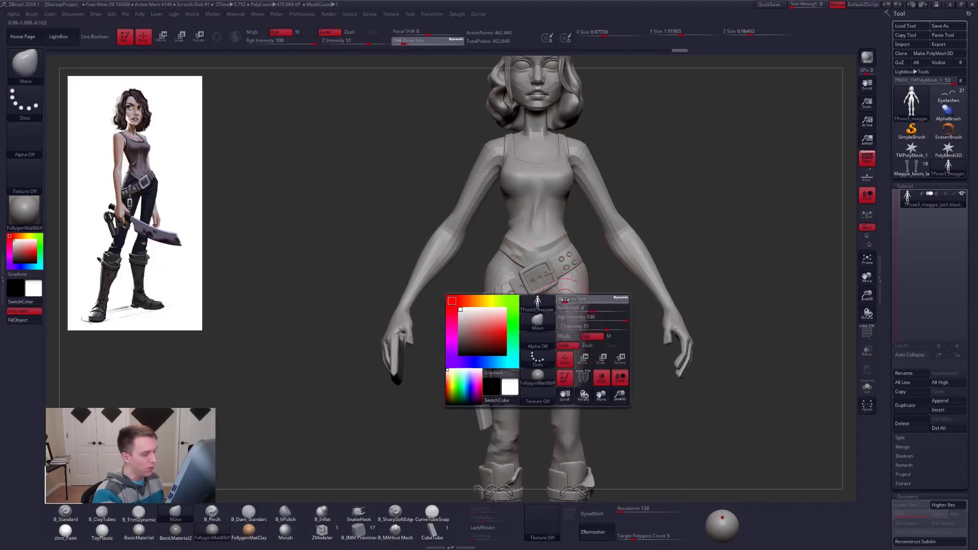
{"action": "key", "text": "w"}
{"action": "key", "text": "q"}
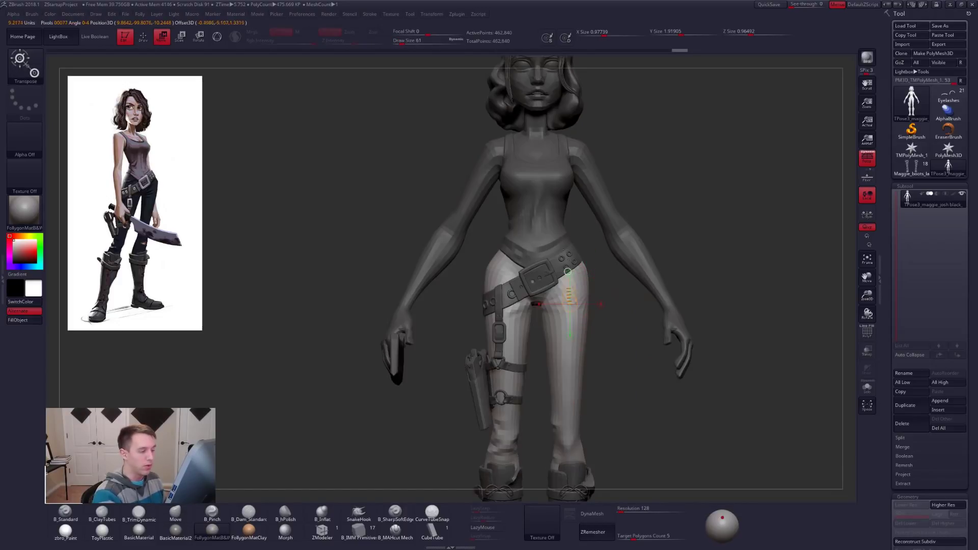
{"action": "key", "text": "space"}
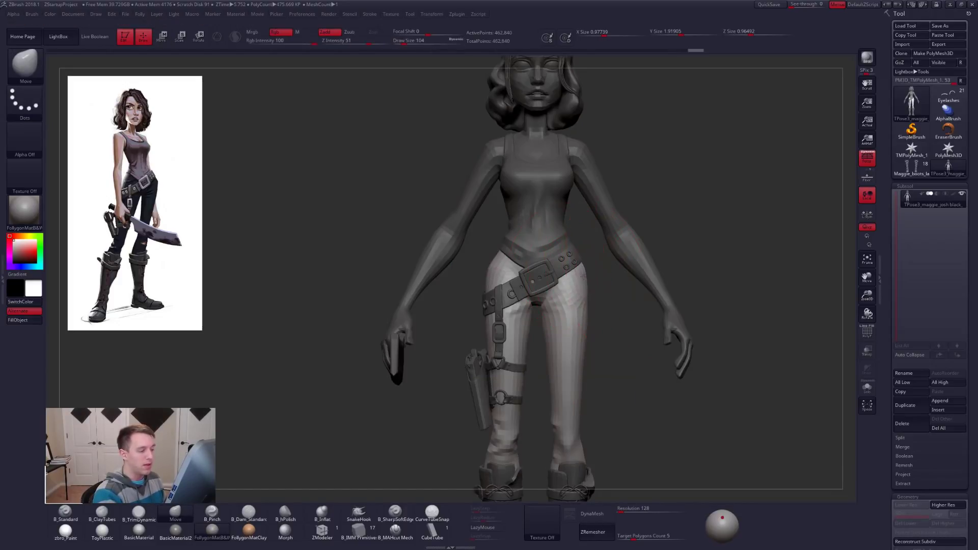
{"action": "left_click_drag", "start_coordinate": [584, 278], "coordinate": [581, 301], "text": "shift"}
{"action": "key", "text": "space"}
{"action": "key", "text": "bracketright"}
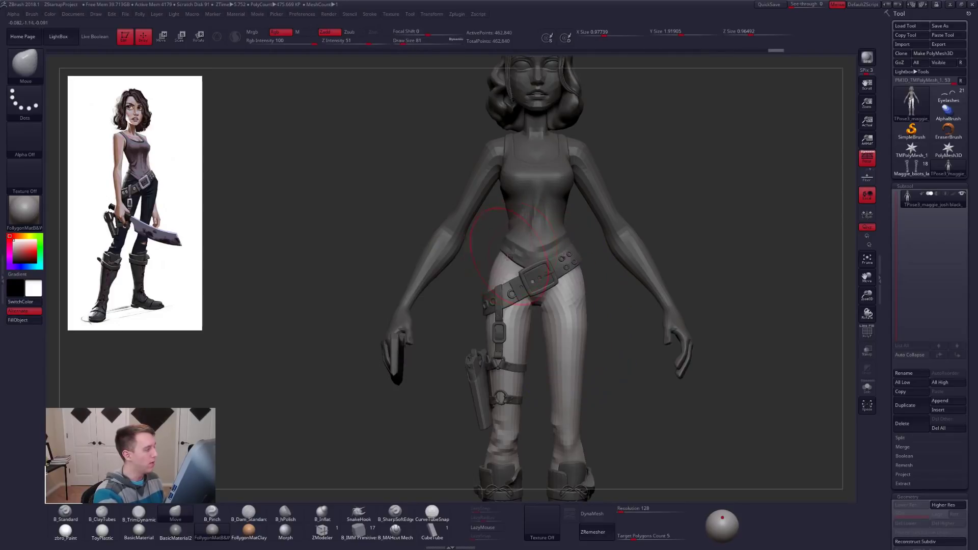
Refine the trouser thighs with the ClayTubes brush at size 54 and smoothing, and clear the mask
{"action": "right_click_drag", "start_coordinate": [573, 291], "coordinate": [570, 298]}
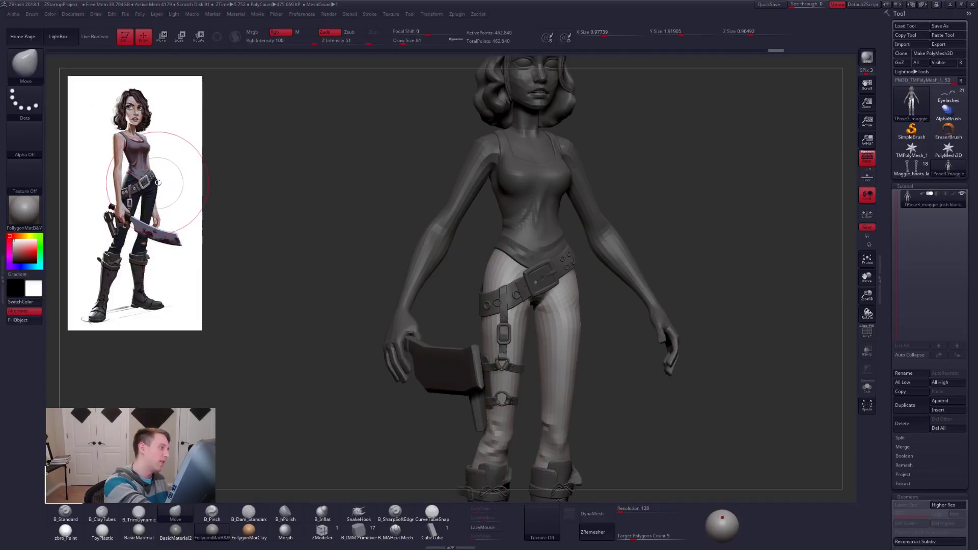
{"action": "mouse_move", "coordinate": [285, 270]}
{"action": "left_mouse_down"}
{"action": "mouse_move", "coordinate": [336, 270]}
{"action": "mouse_move", "coordinate": [219, 273]}
{"action": "left_mouse_up"}
{"action": "key", "text": "2"}
{"action": "mouse_move", "coordinate": [578, 352]}
{"action": "left_mouse_down", "text": "shift"}
{"action": "mouse_move", "coordinate": [578, 331]}
{"action": "mouse_move", "coordinate": [569, 343]}
{"action": "left_mouse_up", "text": "shift"}
{"action": "key", "text": "bracketleft"}
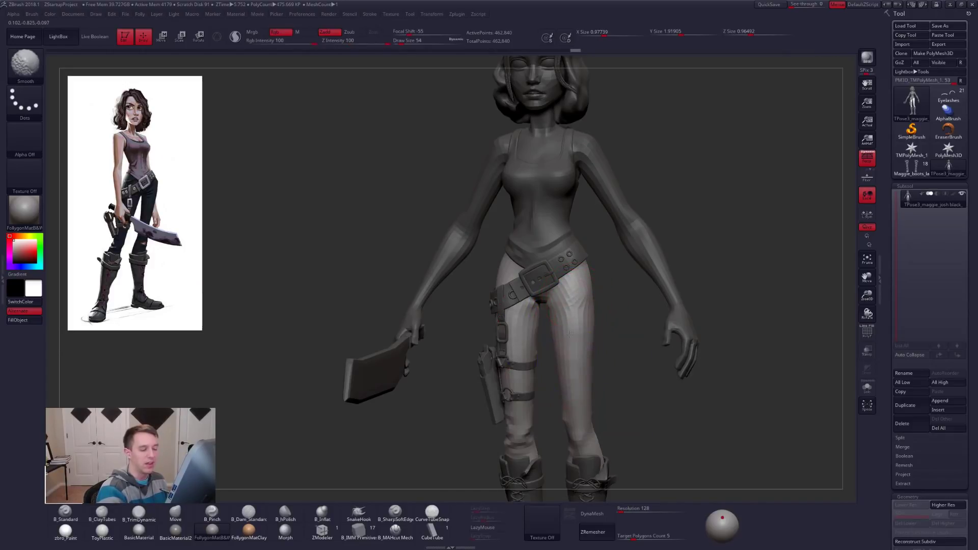
{"action": "mouse_move", "coordinate": [571, 376]}
{"action": "right_mouse_down"}
{"action": "mouse_move", "coordinate": [606, 308]}
{"action": "mouse_move", "coordinate": [541, 339]}
{"action": "mouse_move", "coordinate": [553, 325]}
{"action": "mouse_move", "coordinate": [559, 377]}
{"action": "right_mouse_up"}
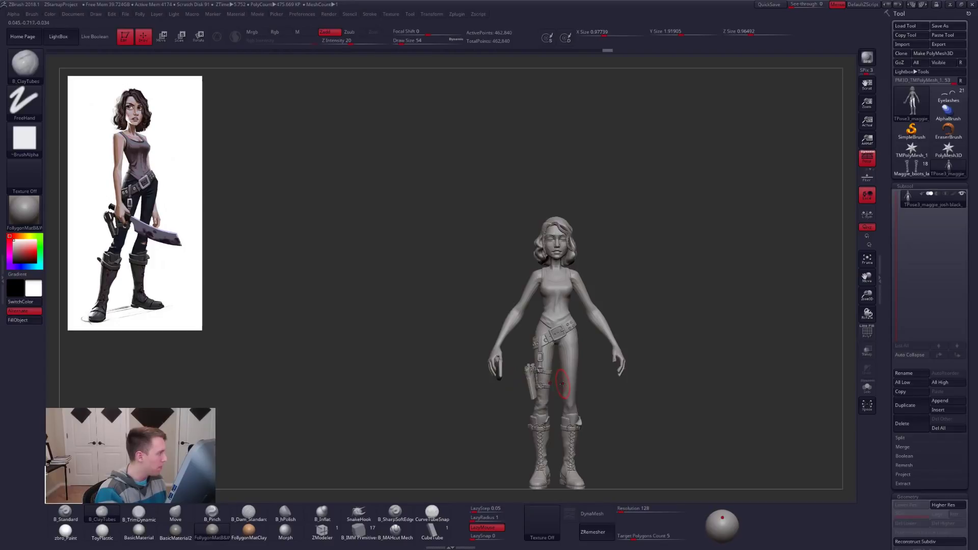
Mask the legs and hips with a lasso, and raise the unmasked upper body slightly with a transpose line
{"action": "mouse_move", "coordinate": [548, 333]}
{"action": "right_mouse_down", "text": "ctrl"}
{"action": "mouse_move", "coordinate": [550, 352]}
{"action": "mouse_move", "coordinate": [599, 330]}
{"action": "mouse_move", "coordinate": [564, 326]}
{"action": "mouse_move", "coordinate": [566, 356]}
{"action": "mouse_move", "coordinate": [548, 339]}
{"action": "mouse_move", "coordinate": [575, 364]}
{"action": "mouse_move", "coordinate": [579, 326]}
{"action": "right_mouse_up", "text": "ctrl"}
{"action": "right_click_drag", "start_coordinate": [580, 325], "coordinate": [533, 167], "text": "alt"}
{"action": "mouse_move", "coordinate": [532, 168]}
{"action": "right_mouse_down", "text": "alt"}
{"action": "mouse_move", "coordinate": [569, 252]}
{"action": "mouse_move", "coordinate": [541, 137]}
{"action": "mouse_move", "coordinate": [572, 199]}
{"action": "mouse_move", "coordinate": [565, 267]}
{"action": "right_mouse_up", "text": "alt"}
{"action": "mouse_move", "coordinate": [527, 206]}
{"action": "right_mouse_down", "text": "alt"}
{"action": "mouse_move", "coordinate": [525, 184]}
{"action": "mouse_move", "coordinate": [521, 286]}
{"action": "mouse_move", "coordinate": [481, 230]}
{"action": "right_mouse_up", "text": "alt"}
{"action": "mouse_move", "coordinate": [474, 220]}
{"action": "left_mouse_down", "text": "ctrl"}
{"action": "mouse_move", "coordinate": [393, 74]}
{"action": "mouse_move", "coordinate": [680, 326]}
{"action": "mouse_move", "coordinate": [536, 227]}
{"action": "left_mouse_up", "text": "ctrl"}
{"action": "right_click_drag", "start_coordinate": [537, 227], "coordinate": [527, 252], "text": "ctrl"}
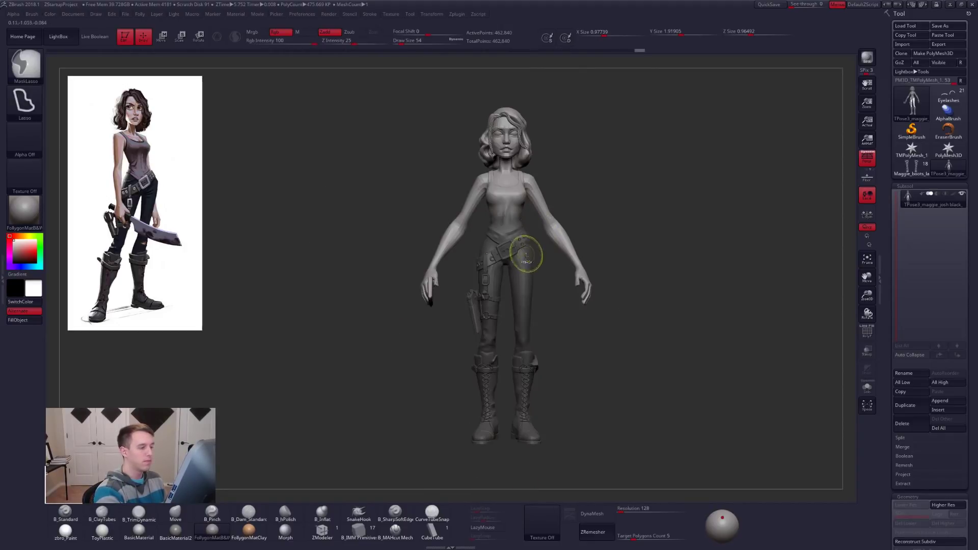
{"action": "key", "text": "w"}
{"action": "left_click_drag", "start_coordinate": [518, 263], "coordinate": [519, 259]}
{"action": "key", "text": "q"}
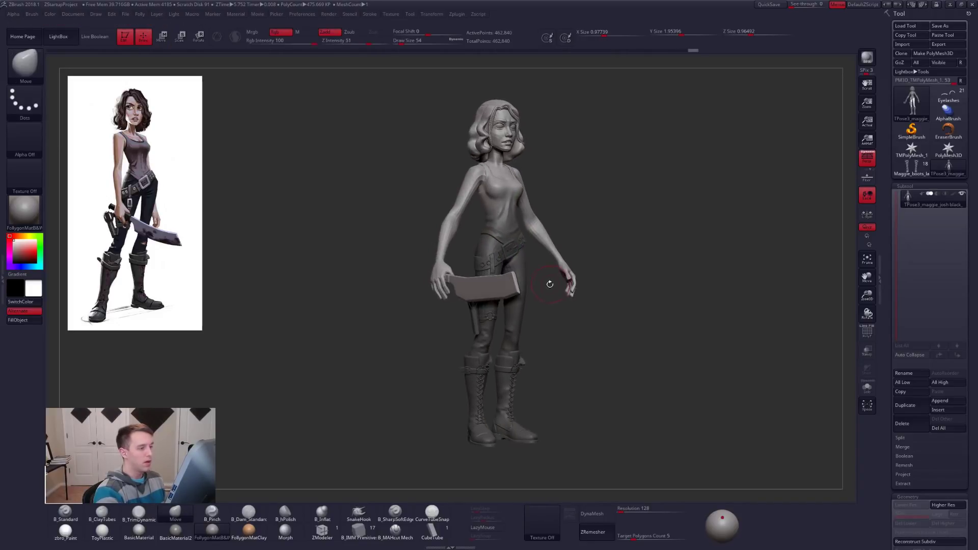
Compare the figure before and after raising the upper body, keep the raised version, and clear the mask
{"action": "mouse_move", "coordinate": [649, 330]}
{"action": "left_mouse_down"}
{"action": "mouse_move", "coordinate": [576, 336]}
{"action": "mouse_move", "coordinate": [567, 328]}
{"action": "mouse_move", "coordinate": [614, 300]}
{"action": "mouse_move", "coordinate": [560, 294]}
{"action": "left_mouse_up"}
{"action": "key", "text": "ctrl+z"}
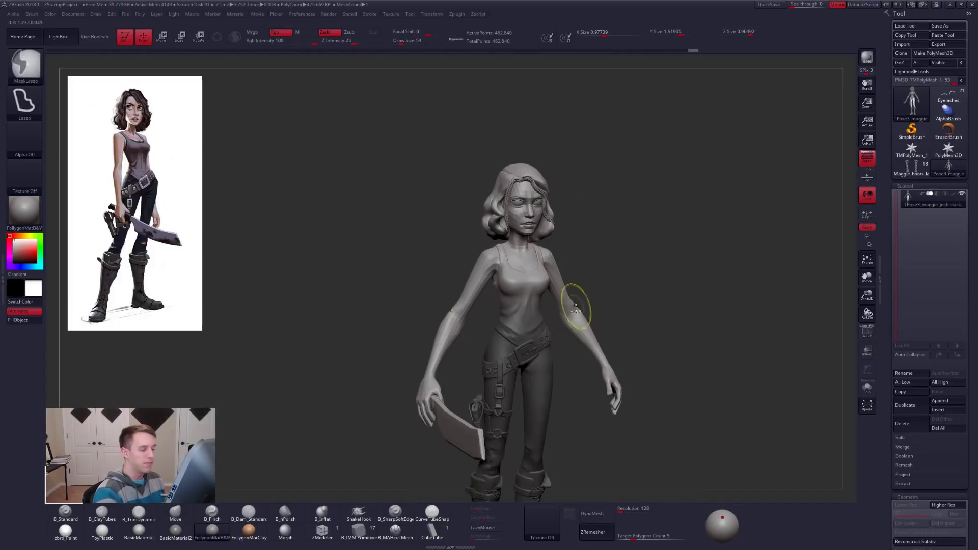
{"action": "key", "text": "ctrl+shift+z"}
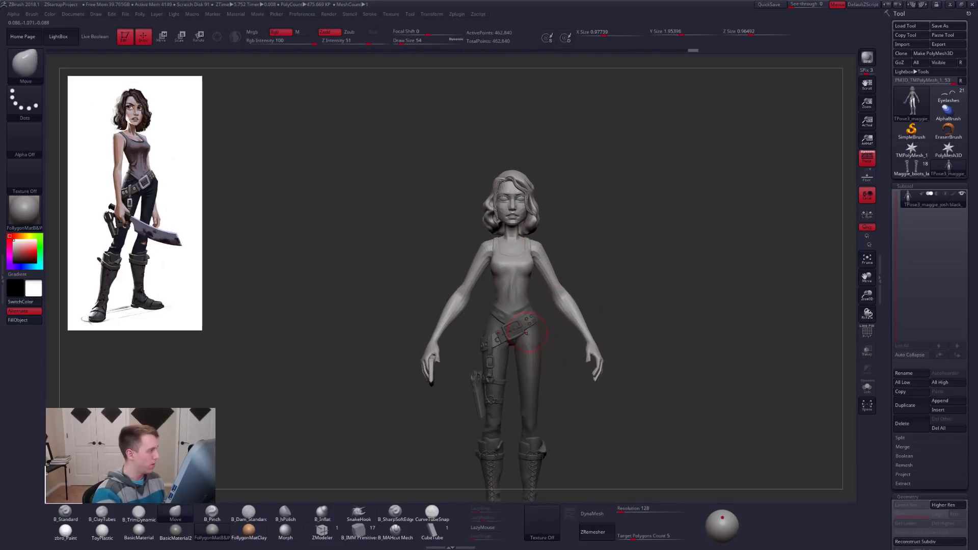
{"action": "mouse_move", "coordinate": [540, 329]}
{"action": "left_mouse_down", "text": "alt"}
{"action": "mouse_move", "coordinate": [428, 227]}
{"action": "mouse_move", "coordinate": [363, 225]}
{"action": "mouse_move", "coordinate": [400, 223]}
{"action": "left_mouse_up", "text": "alt"}
{"action": "mouse_move", "coordinate": [482, 228]}
{"action": "left_mouse_down", "text": "alt"}
{"action": "mouse_move", "coordinate": [531, 265]}
{"action": "mouse_move", "coordinate": [473, 253]}
{"action": "mouse_move", "coordinate": [509, 253]}
{"action": "mouse_move", "coordinate": [503, 288]}
{"action": "mouse_move", "coordinate": [528, 267]}
{"action": "mouse_move", "coordinate": [591, 265]}
{"action": "mouse_move", "coordinate": [535, 264]}
{"action": "mouse_move", "coordinate": [483, 230]}
{"action": "left_mouse_up", "text": "alt"}
{"action": "mouse_move", "coordinate": [596, 227]}
{"action": "left_mouse_down"}
{"action": "mouse_move", "coordinate": [541, 240]}
{"action": "mouse_move", "coordinate": [498, 220]}
{"action": "left_mouse_up"}
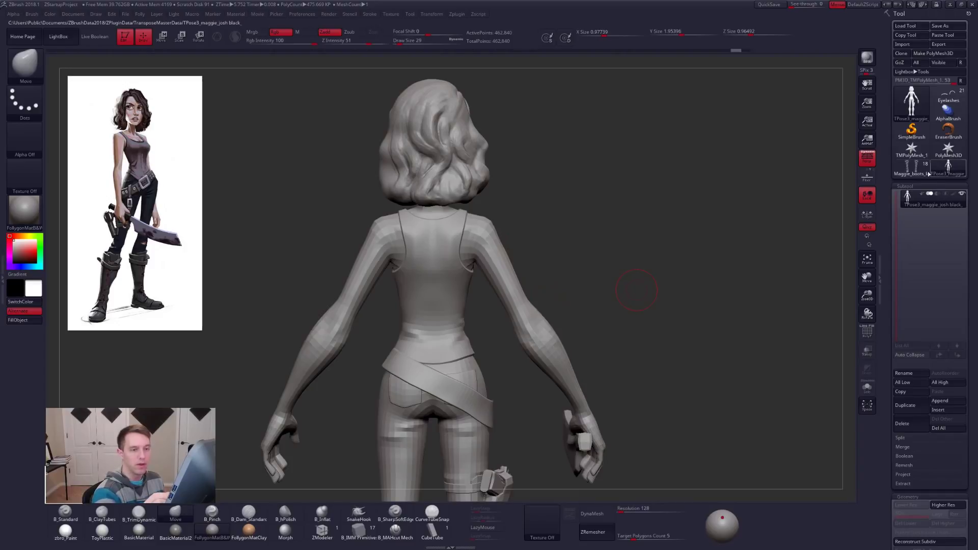
Compare the full-resolution Maggie tool with the Transpose Master mesh around the back and head
{"action": "left_click", "coordinate": [915, 168]}
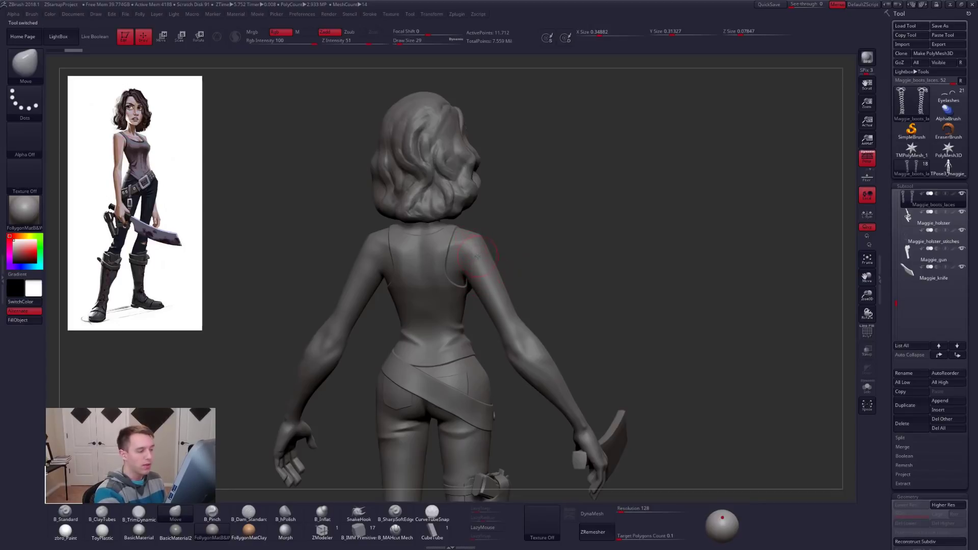
{"action": "right_click_drag", "start_coordinate": [478, 257], "coordinate": [470, 245]}
{"action": "right_click_drag", "start_coordinate": [463, 278], "coordinate": [472, 268]}
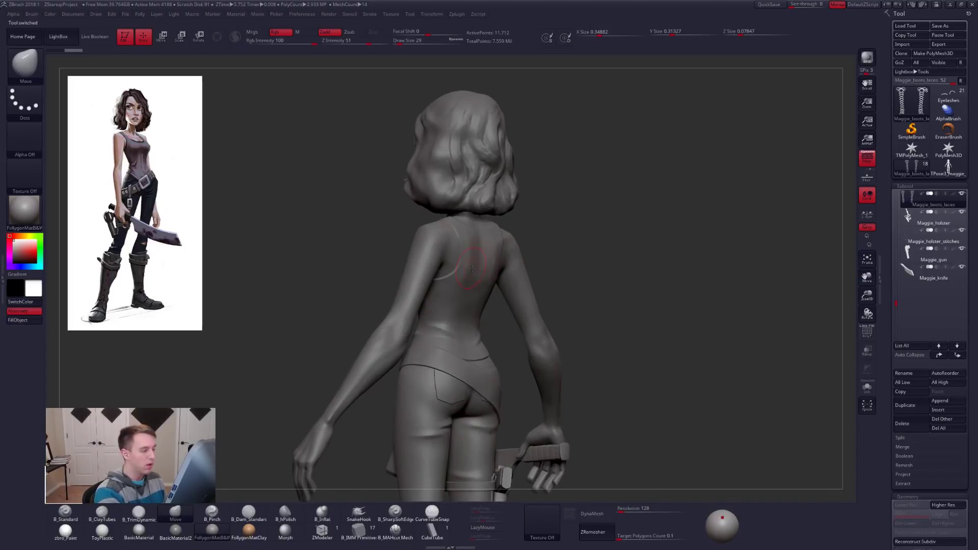
{"action": "left_click", "coordinate": [948, 168]}
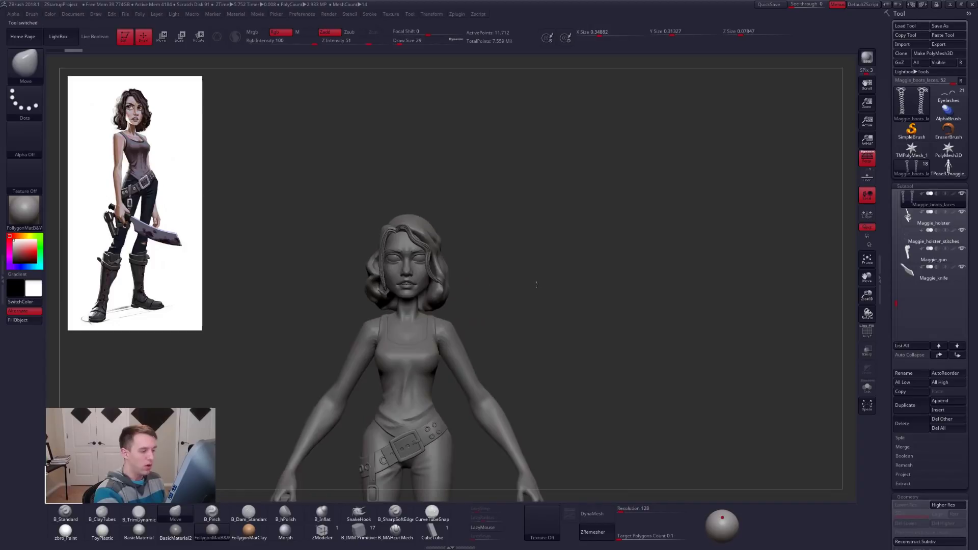
{"action": "right_click_drag", "start_coordinate": [549, 274], "coordinate": [579, 273], "text": "alt"}
{"action": "mouse_move", "coordinate": [487, 249]}
{"action": "right_mouse_down", "text": "alt"}
{"action": "mouse_move", "coordinate": [600, 257]}
{"action": "mouse_move", "coordinate": [599, 291]}
{"action": "mouse_move", "coordinate": [591, 274]}
{"action": "mouse_move", "coordinate": [622, 273]}
{"action": "right_mouse_up", "text": "alt"}
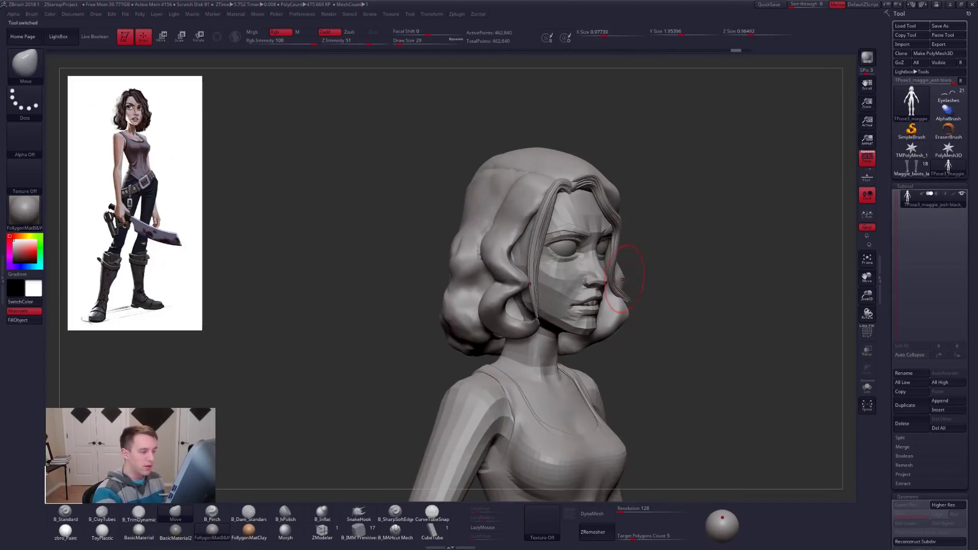
{"action": "mouse_move", "coordinate": [558, 296]}
{"action": "right_mouse_down", "text": "alt"}
{"action": "mouse_move", "coordinate": [495, 274]}
{"action": "mouse_move", "coordinate": [591, 270]}
{"action": "right_mouse_up", "text": "alt"}
{"action": "mouse_move", "coordinate": [532, 251]}
{"action": "right_mouse_down", "text": "alt"}
{"action": "mouse_move", "coordinate": [547, 268]}
{"action": "mouse_move", "coordinate": [534, 257]}
{"action": "mouse_move", "coordinate": [539, 292]}
{"action": "mouse_move", "coordinate": [563, 284]}
{"action": "right_mouse_up", "text": "alt"}
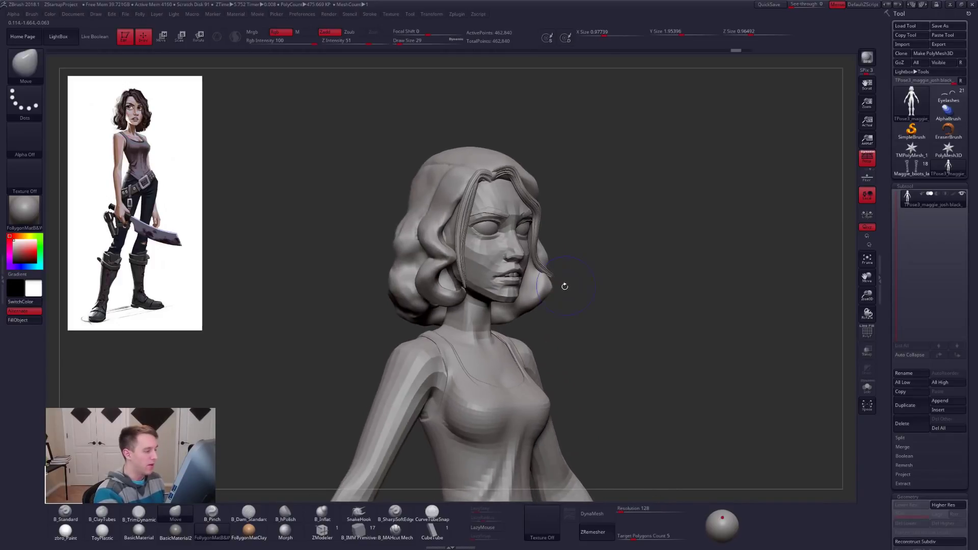
Examine the head's polygroups and topology with the polyframe display, and set the Move brush size to 9
{"action": "key", "text": "shift+f"}
{"action": "key", "text": "shift+f"}
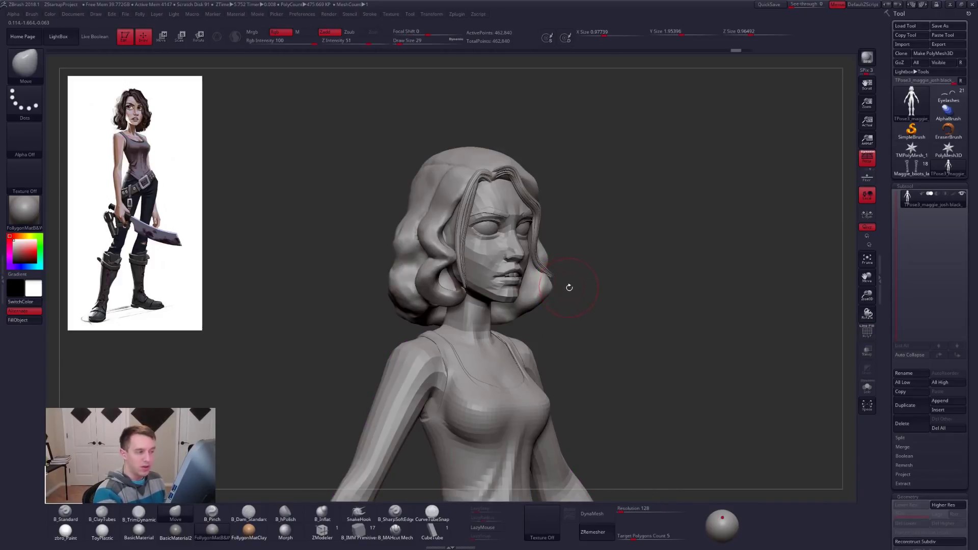
{"action": "right_click_drag", "start_coordinate": [575, 301], "coordinate": [516, 301]}
{"action": "right_click_drag", "start_coordinate": [515, 302], "coordinate": [518, 326], "text": "ctrl"}
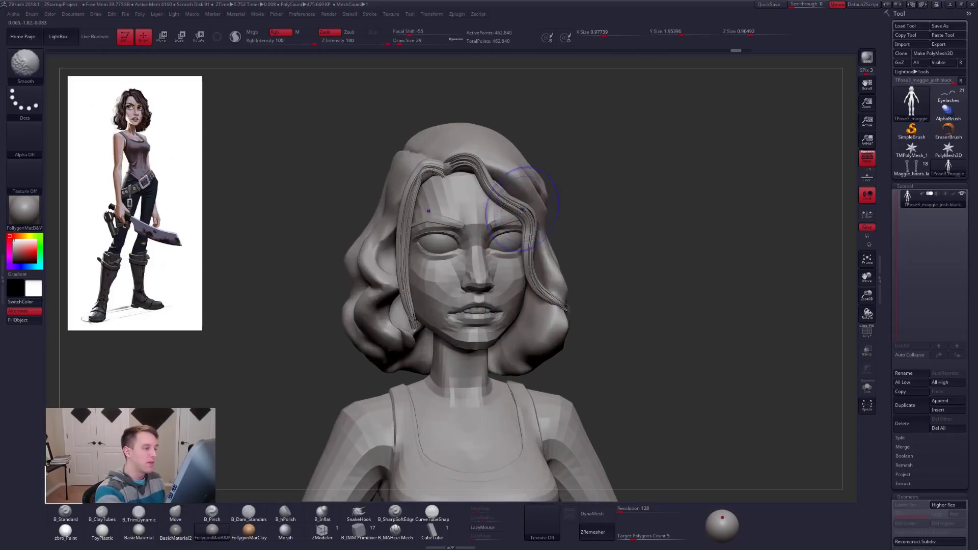
{"action": "key", "text": "shift+f"}
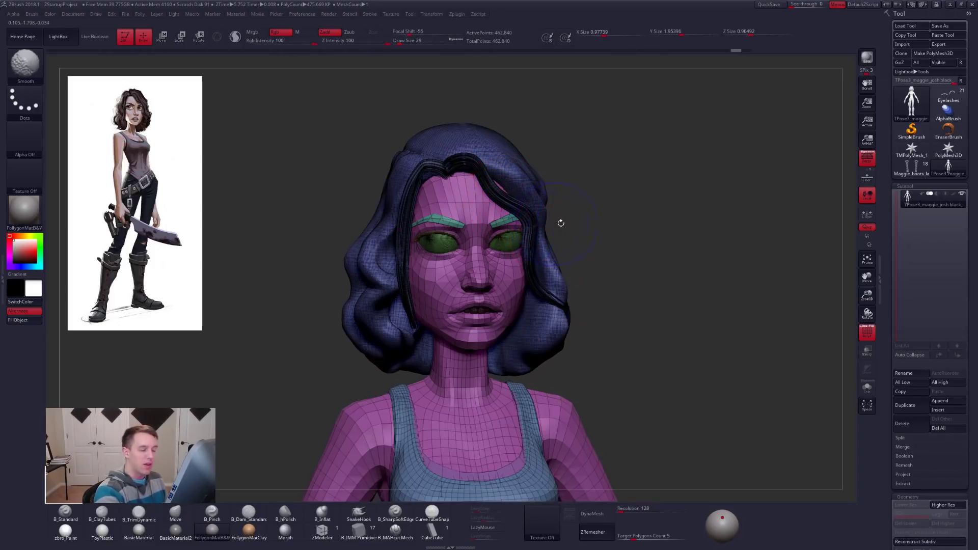
{"action": "key", "text": "shift+f"}
{"action": "key", "text": "space"}
{"action": "left_click_drag", "start_coordinate": [480, 170], "coordinate": [473, 161]}
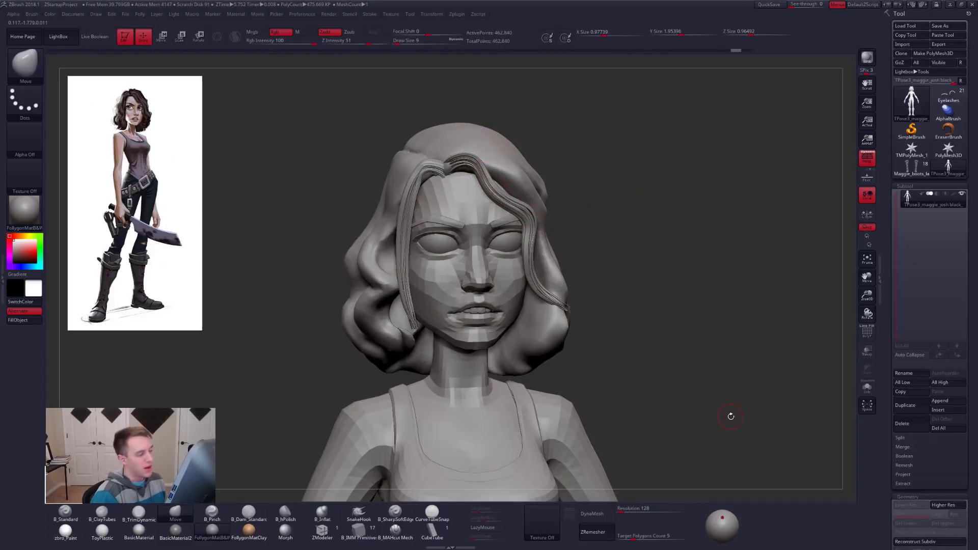
{"action": "mouse_move", "coordinate": [743, 414]}
{"action": "left_mouse_down"}
{"action": "mouse_move", "coordinate": [733, 407]}
{"action": "mouse_move", "coordinate": [709, 417]}
{"action": "mouse_move", "coordinate": [727, 406]}
{"action": "left_mouse_up"}
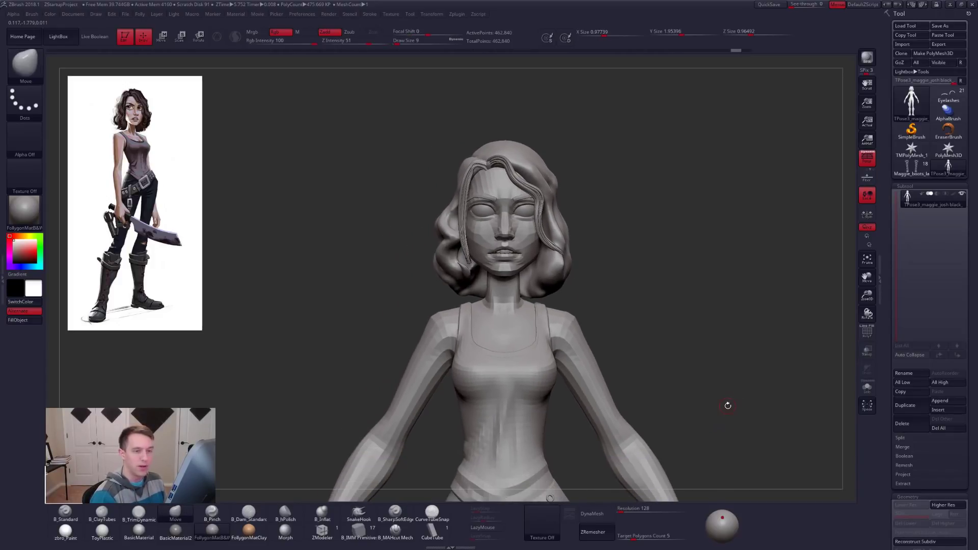
Switch to the full-resolution Maggie tool, and isolate the Maggie_hair_base subtool with its polyframe displayed
{"action": "left_click", "coordinate": [911, 168]}
{"action": "right_click_drag", "start_coordinate": [549, 202], "coordinate": [561, 285], "text": "ctrl"}
{"action": "right_click_drag", "start_coordinate": [571, 254], "coordinate": [568, 304], "text": "alt"}
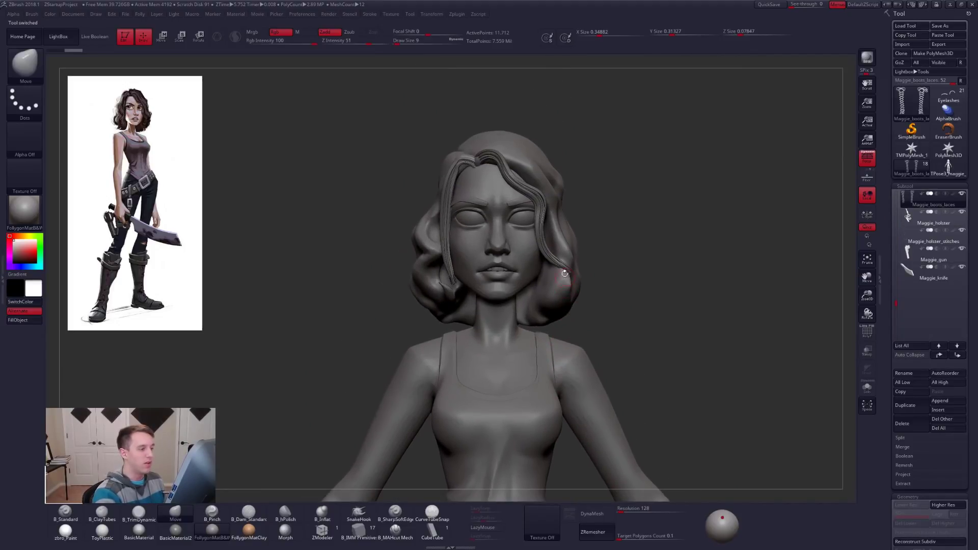
{"action": "right_click_drag", "start_coordinate": [555, 255], "coordinate": [565, 256]}
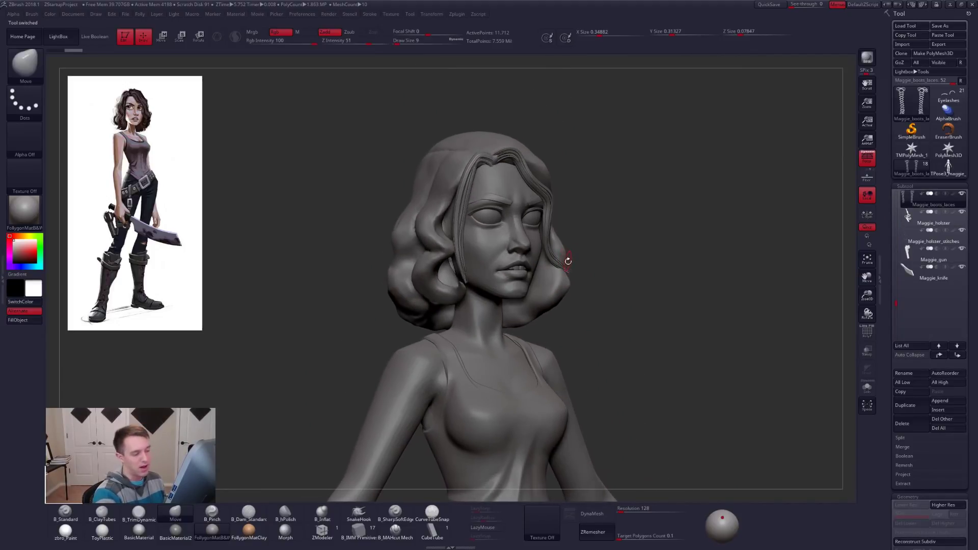
{"action": "left_click", "coordinate": [538, 187], "text": "alt"}
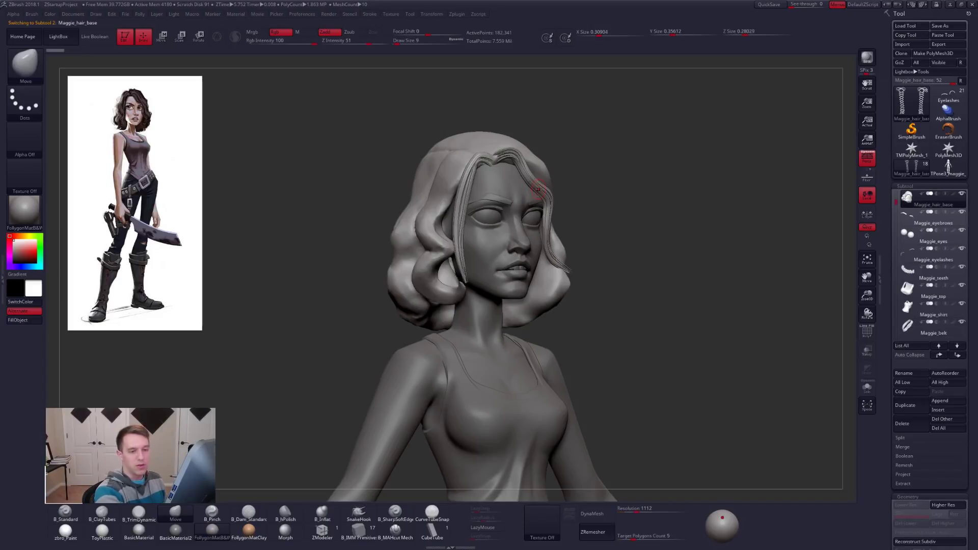
{"action": "key", "text": "alt+s"}
{"action": "right_click_drag", "start_coordinate": [539, 187], "coordinate": [557, 223], "text": "ctrl"}
{"action": "key", "text": "shift+f"}
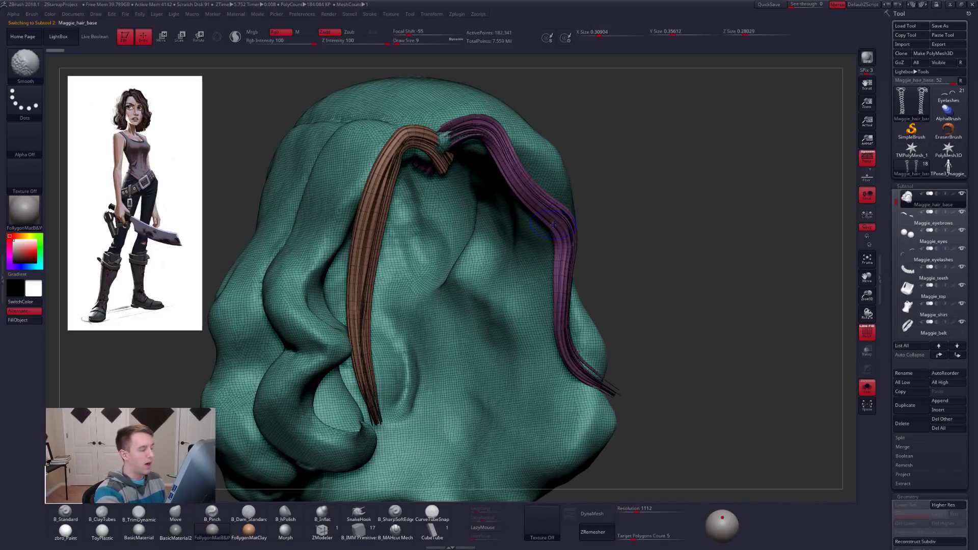
Examine the Maggie_hair_base subtool from the front with and without its polyframe display
{"action": "key", "text": "shift+f"}
{"action": "mouse_move", "coordinate": [550, 206]}
{"action": "right_mouse_down"}
{"action": "mouse_move", "coordinate": [603, 264]}
{"action": "mouse_move", "coordinate": [584, 294]}
{"action": "right_mouse_up"}
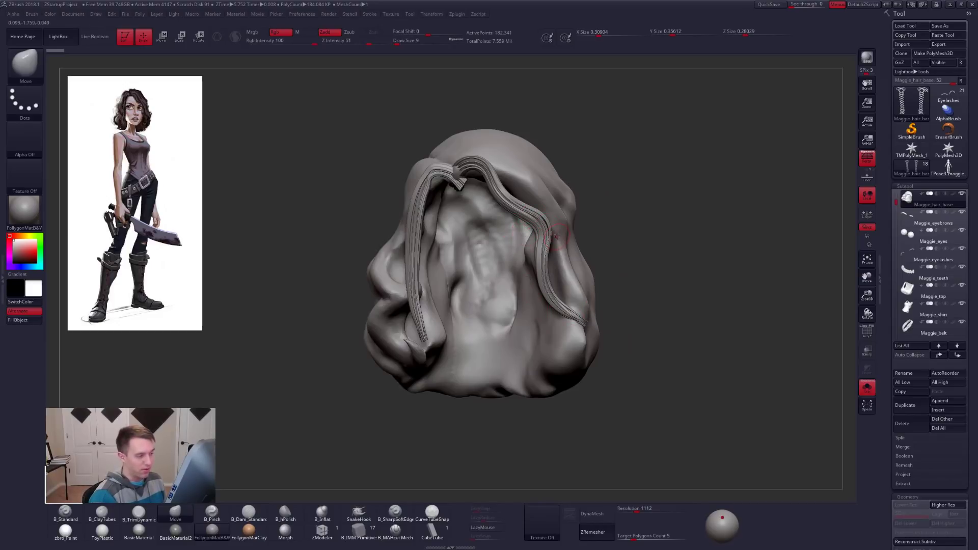
{"action": "right_click_drag", "start_coordinate": [487, 209], "coordinate": [488, 209], "text": "ctrl"}
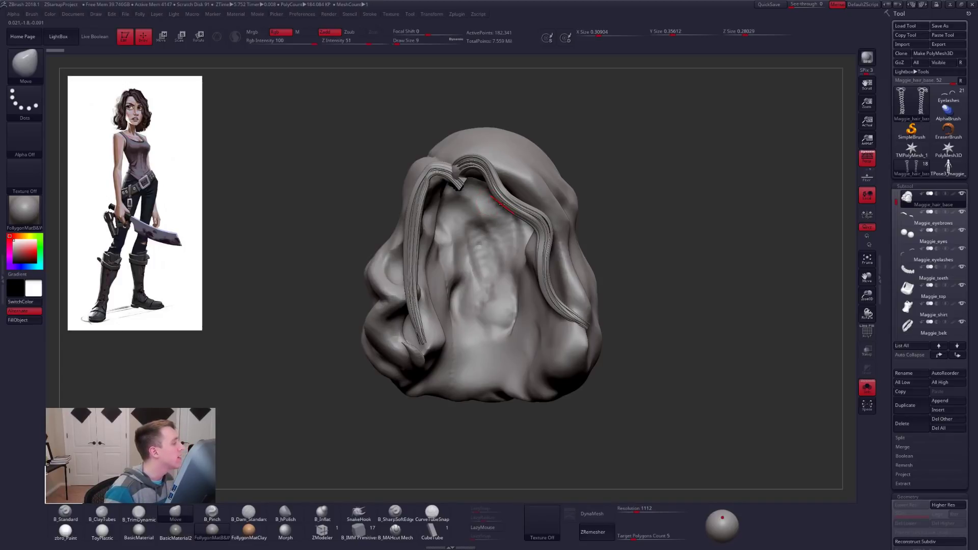
{"action": "right_click_drag", "start_coordinate": [495, 181], "coordinate": [509, 185], "text": "ctrl"}
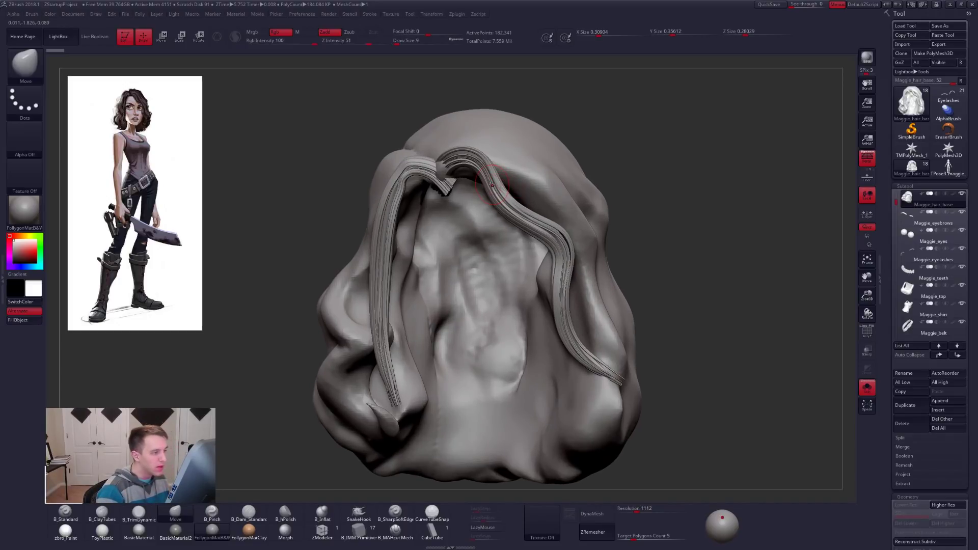
{"action": "key", "text": "shift+f"}
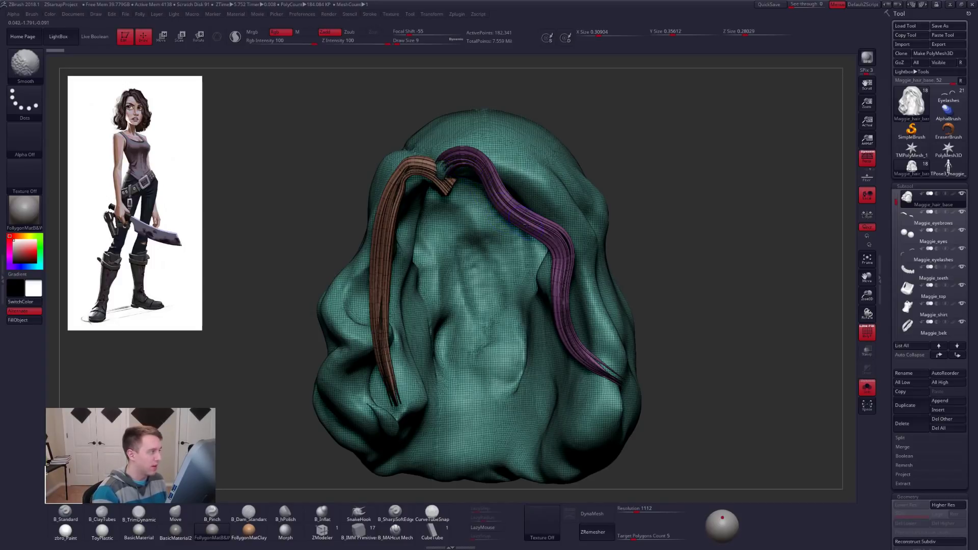
{"action": "key", "text": "shift+f"}
{"action": "right_click_drag", "start_coordinate": [592, 232], "coordinate": [574, 223], "text": "ctrl"}
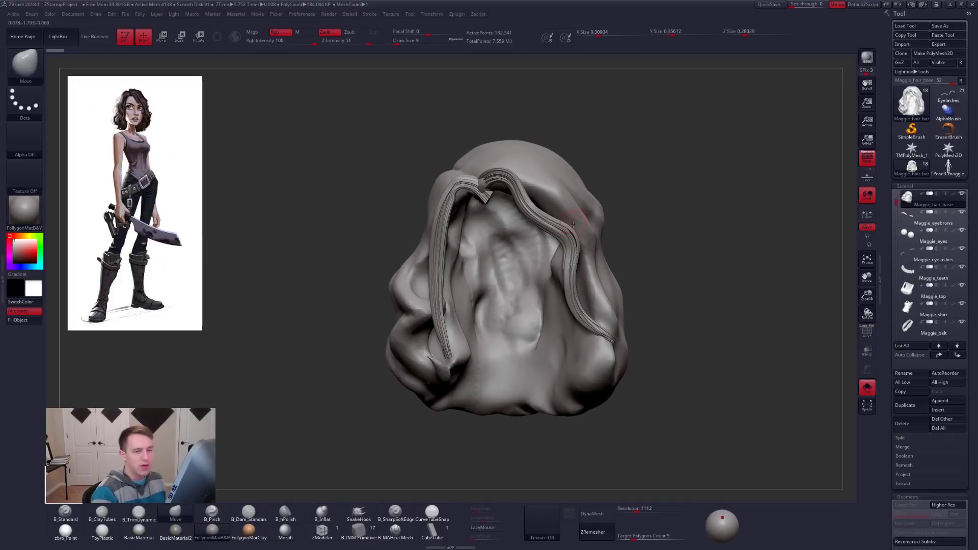
Switch to the Transpose Master mesh and transfer its changes back to the full-resolution Maggie subtools
{"action": "left_click", "coordinate": [947, 166]}
{"action": "right_click_drag", "start_coordinate": [632, 210], "coordinate": [620, 209], "text": "ctrl"}
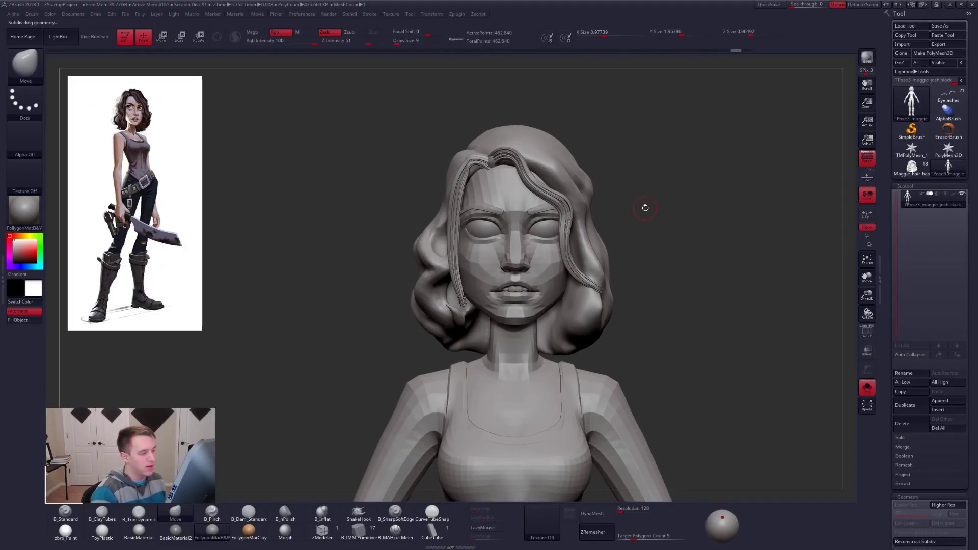
{"action": "right_click_drag", "start_coordinate": [693, 224], "coordinate": [659, 217], "text": "ctrl"}
{"action": "key", "text": "ctrl+shift+f"}
{"action": "left_click", "coordinate": [685, 340]}
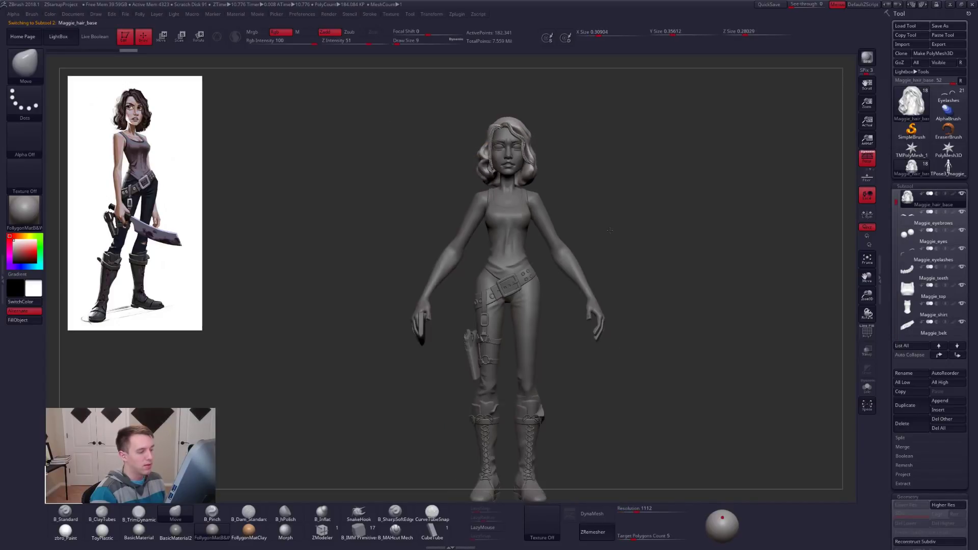
Select the Maggie_pants subtool and hide the overlapping Maggie_pants2 subtool
{"action": "left_click", "coordinate": [523, 287], "text": "alt"}
{"action": "right_click_drag", "start_coordinate": [523, 287], "coordinate": [544, 316], "text": "ctrl"}
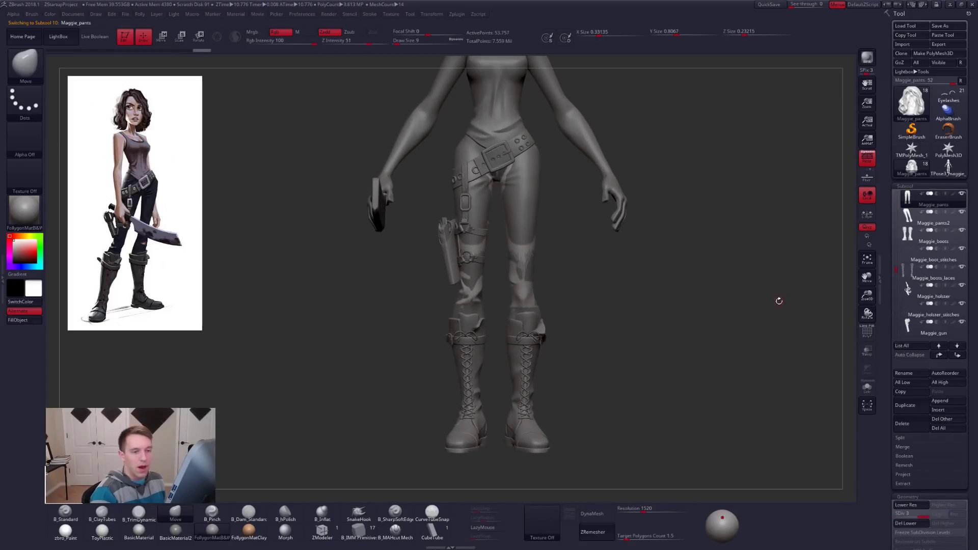
{"action": "left_click", "coordinate": [910, 204]}
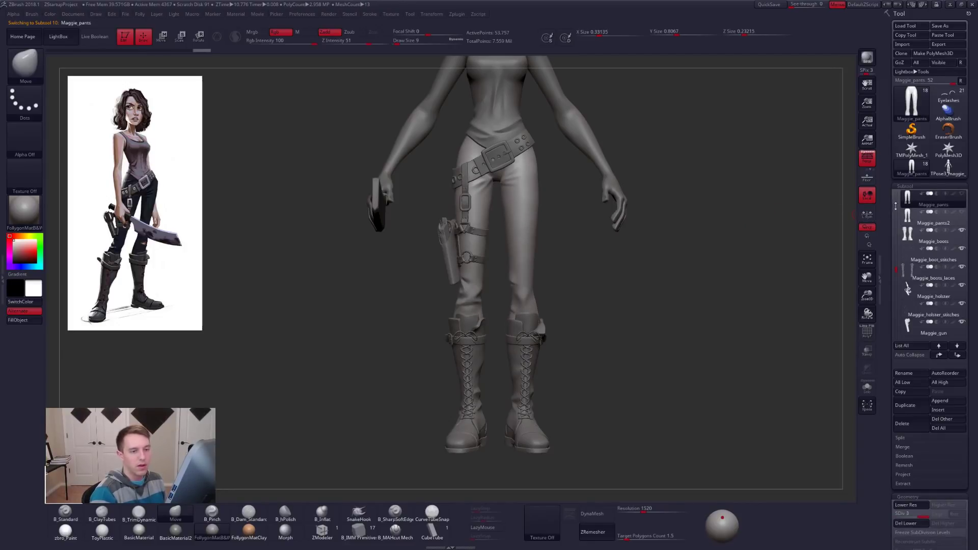
{"action": "left_click_drag", "start_coordinate": [711, 255], "coordinate": [576, 290], "text": "alt"}
{"action": "key", "text": "f"}
{"action": "left_click_drag", "start_coordinate": [533, 257], "coordinate": [601, 290]}
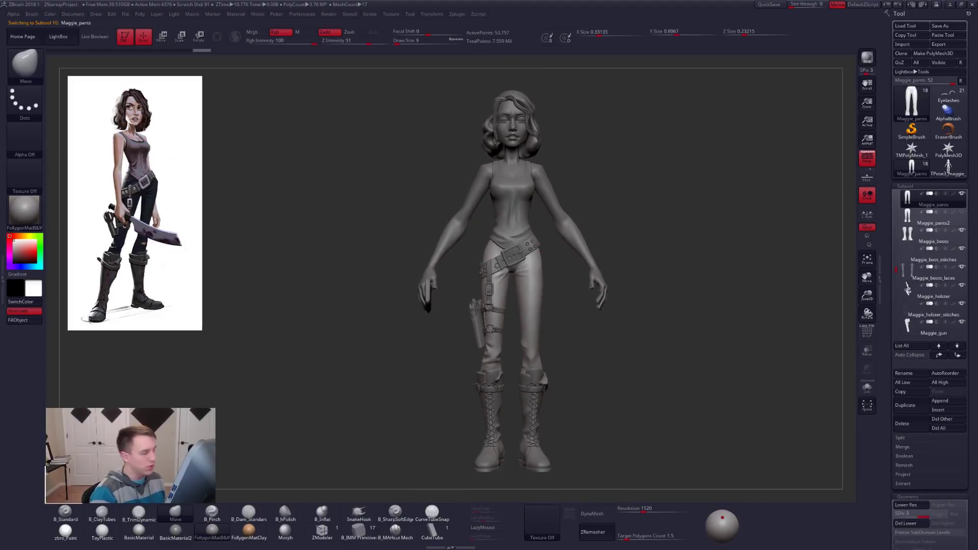
Select the body subtool and isolate it in a close view of the hands
{"action": "left_click", "coordinate": [602, 279], "text": "alt"}
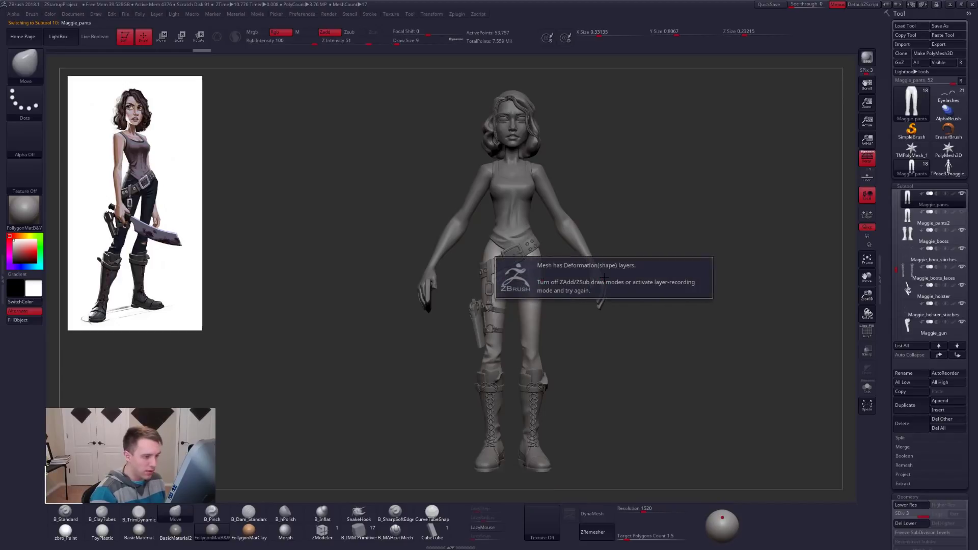
{"action": "left_click", "coordinate": [602, 288], "text": "alt"}
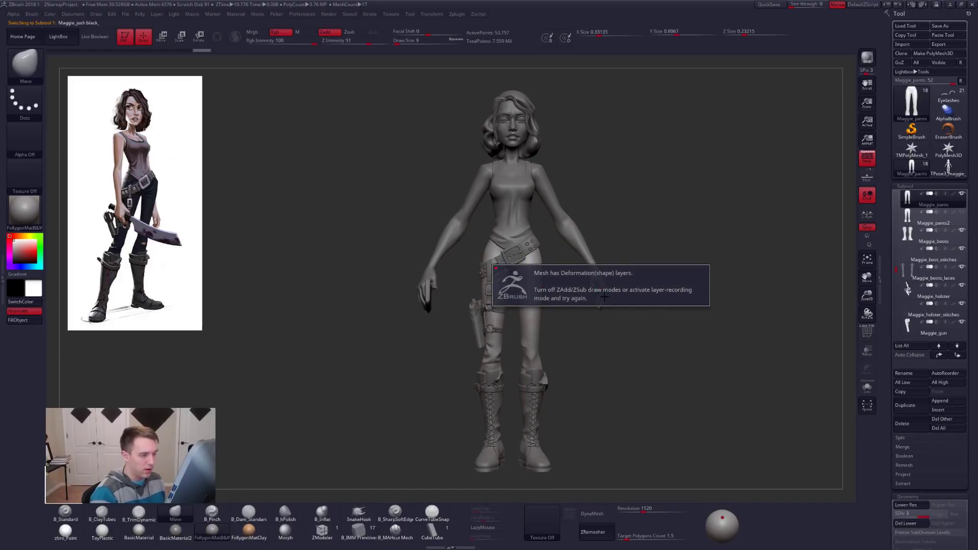
{"action": "left_click_drag", "start_coordinate": [565, 293], "coordinate": [489, 295]}
{"action": "left_click_drag", "start_coordinate": [571, 254], "coordinate": [580, 351], "text": "alt"}
{"action": "left_click_drag", "start_coordinate": [657, 295], "coordinate": [479, 300]}
{"action": "left_click_drag", "start_coordinate": [601, 299], "coordinate": [687, 320]}
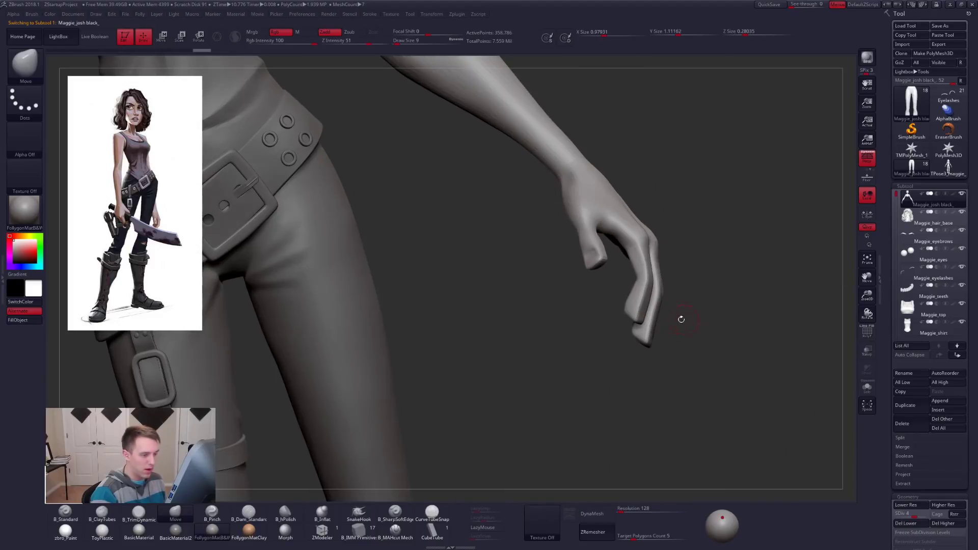
{"action": "key", "text": "alt+s"}
{"action": "mouse_move", "coordinate": [657, 316]}
{"action": "right_mouse_down"}
{"action": "mouse_move", "coordinate": [649, 326]}
{"action": "mouse_move", "coordinate": [656, 317]}
{"action": "right_mouse_up"}
{"action": "mouse_move", "coordinate": [655, 318]}
{"action": "left_mouse_down"}
{"action": "mouse_move", "coordinate": [677, 311]}
{"action": "mouse_move", "coordinate": [685, 337]}
{"action": "left_mouse_up"}
{"action": "left_click_drag", "start_coordinate": [578, 279], "coordinate": [589, 281], "text": "shift"}
Adjust the shape of the fingers with the Move brush
{"action": "key", "text": "b"}
{"action": "key", "text": "m"}
{"action": "key", "text": "v"}
{"action": "mouse_move", "coordinate": [591, 347]}
{"action": "left_mouse_down"}
{"action": "mouse_move", "coordinate": [624, 347]}
{"action": "mouse_move", "coordinate": [585, 322]}
{"action": "mouse_move", "coordinate": [565, 288]}
{"action": "mouse_move", "coordinate": [585, 290]}
{"action": "left_mouse_up"}
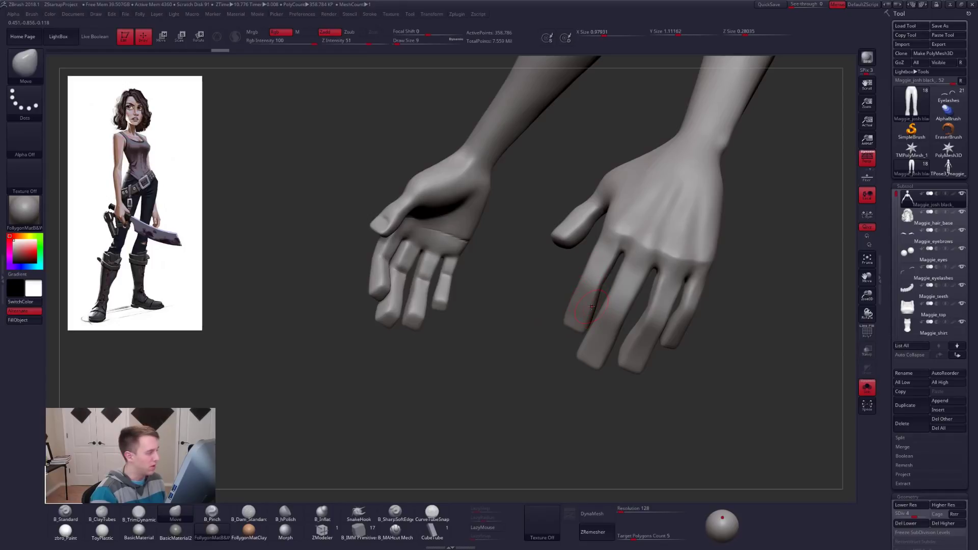
{"action": "mouse_move", "coordinate": [701, 265]}
{"action": "left_mouse_down"}
{"action": "mouse_move", "coordinate": [693, 243]}
{"action": "mouse_move", "coordinate": [672, 250]}
{"action": "mouse_move", "coordinate": [694, 254]}
{"action": "mouse_move", "coordinate": [593, 305]}
{"action": "mouse_move", "coordinate": [630, 302]}
{"action": "mouse_move", "coordinate": [611, 278]}
{"action": "mouse_move", "coordinate": [645, 287]}
{"action": "mouse_move", "coordinate": [635, 270]}
{"action": "mouse_move", "coordinate": [594, 285]}
{"action": "mouse_move", "coordinate": [713, 316]}
{"action": "left_mouse_up"}
Choose the B_ClayTubes brush at draw size 38 and lower the body to subdivision level 3
{"action": "key", "text": "2"}
{"action": "key", "text": "space"}
{"action": "left_click_drag", "start_coordinate": [384, 266], "coordinate": [387, 267]}
{"action": "right_click_drag", "start_coordinate": [386, 267], "coordinate": [440, 304], "text": "alt"}
{"action": "key", "text": "space"}
{"action": "left_click_drag", "start_coordinate": [440, 303], "coordinate": [439, 304]}
{"action": "right_click_drag", "start_coordinate": [440, 304], "coordinate": [428, 300]}
{"action": "key", "text": "space"}
{"action": "left_click_drag", "start_coordinate": [428, 299], "coordinate": [436, 301]}
{"action": "key", "text": "shift+d"}
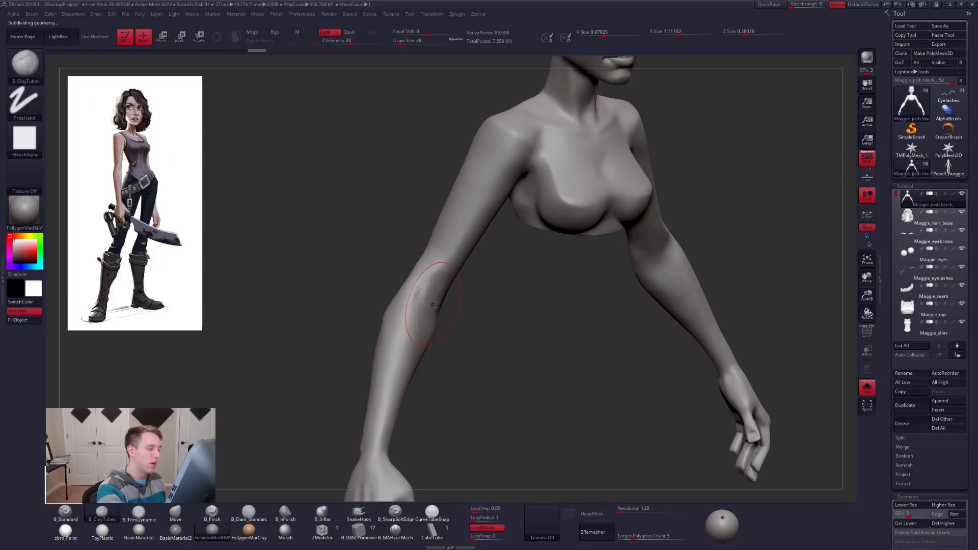
Build up and smooth the inner elbow and upper forearm with B_ClayTubes
{"action": "left_click_drag", "start_coordinate": [418, 335], "coordinate": [421, 306]}
{"action": "right_click_drag", "start_coordinate": [428, 307], "coordinate": [414, 310]}
{"action": "left_click_drag", "start_coordinate": [414, 309], "coordinate": [426, 290]}
{"action": "right_click_drag", "start_coordinate": [442, 295], "coordinate": [429, 312]}
{"action": "left_click_drag", "start_coordinate": [430, 319], "coordinate": [432, 301], "text": "shift"}
{"action": "mouse_move", "coordinate": [431, 305]}
{"action": "left_mouse_down", "text": "shift"}
{"action": "mouse_move", "coordinate": [426, 326]}
{"action": "mouse_move", "coordinate": [427, 311]}
{"action": "left_mouse_up", "text": "shift"}
{"action": "mouse_move", "coordinate": [456, 333]}
{"action": "right_mouse_down"}
{"action": "mouse_move", "coordinate": [429, 325]}
{"action": "mouse_move", "coordinate": [433, 313]}
{"action": "mouse_move", "coordinate": [450, 320]}
{"action": "mouse_move", "coordinate": [430, 294]}
{"action": "right_mouse_up"}
Reduce B_ClayTubes to draw size 25 and refine the upper forearm at subdivision level 3
{"action": "key", "text": "bracketleft"}
{"action": "key", "text": "shift+d"}
{"action": "key", "text": "shift+d"}
{"action": "key", "text": "bracketleft"}
{"action": "key", "text": "bracketleft"}
{"action": "key", "text": "d"}
{"action": "key", "text": "d"}
{"action": "mouse_move", "coordinate": [419, 333]}
{"action": "right_mouse_down"}
{"action": "mouse_move", "coordinate": [449, 324]}
{"action": "mouse_move", "coordinate": [434, 299]}
{"action": "right_mouse_up"}
{"action": "key", "text": "s"}
{"action": "left_click", "coordinate": [419, 312]}
{"action": "key", "text": "2"}
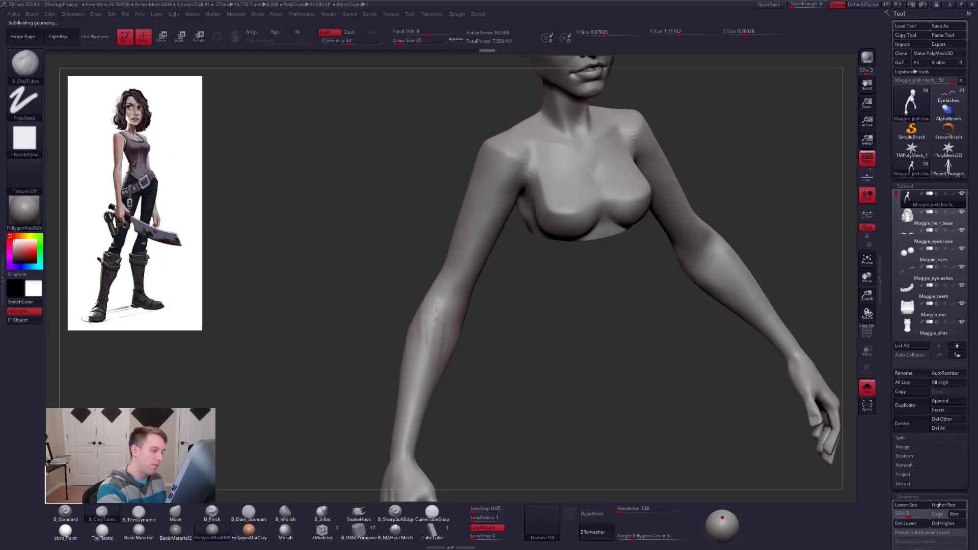
Smooth the clay strokes on the forearm just below the elbow
{"action": "key", "text": "shift"}
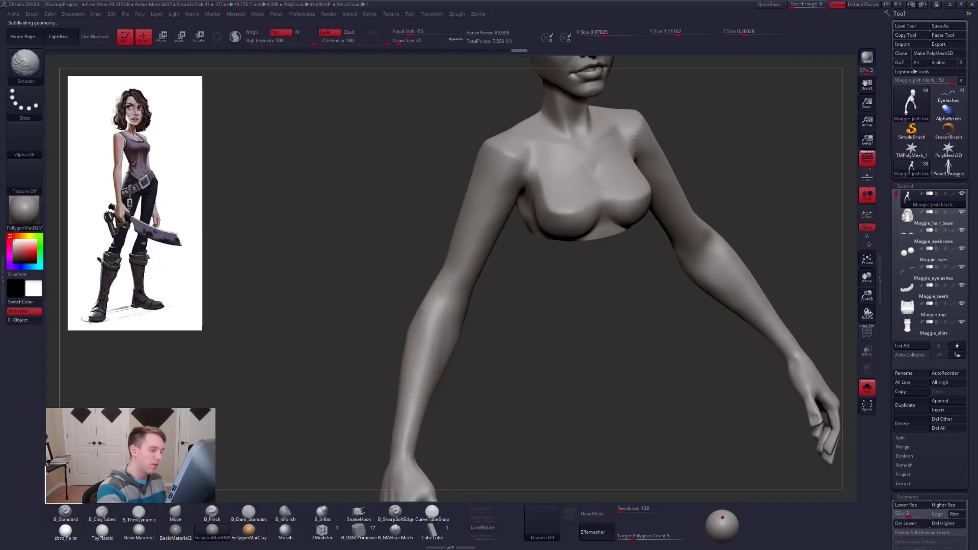
{"action": "right_click_drag", "start_coordinate": [433, 338], "coordinate": [453, 361]}
{"action": "mouse_move", "coordinate": [439, 322]}
{"action": "right_mouse_down"}
{"action": "mouse_move", "coordinate": [441, 335]}
{"action": "mouse_move", "coordinate": [447, 310]}
{"action": "right_mouse_up"}
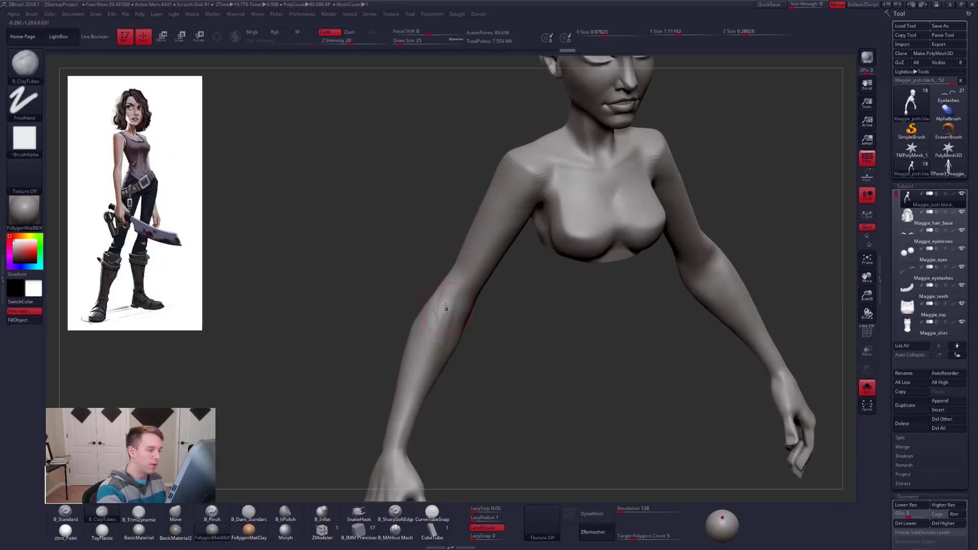
{"action": "right_click_drag", "start_coordinate": [432, 357], "coordinate": [436, 326]}
{"action": "left_click_drag", "start_coordinate": [436, 326], "coordinate": [431, 342], "text": "shift"}
Show all subtools again, and raise the body to subdivision level 6 with a draw size of 25
{"action": "mouse_move", "coordinate": [468, 326]}
{"action": "right_mouse_down"}
{"action": "mouse_move", "coordinate": [448, 316]}
{"action": "mouse_move", "coordinate": [515, 275]}
{"action": "mouse_move", "coordinate": [560, 263]}
{"action": "right_mouse_up"}
{"action": "key", "text": "alt+s"}
{"action": "right_click_drag", "start_coordinate": [579, 408], "coordinate": [421, 385]}
{"action": "key", "text": "space"}
{"action": "key", "text": "shift"}
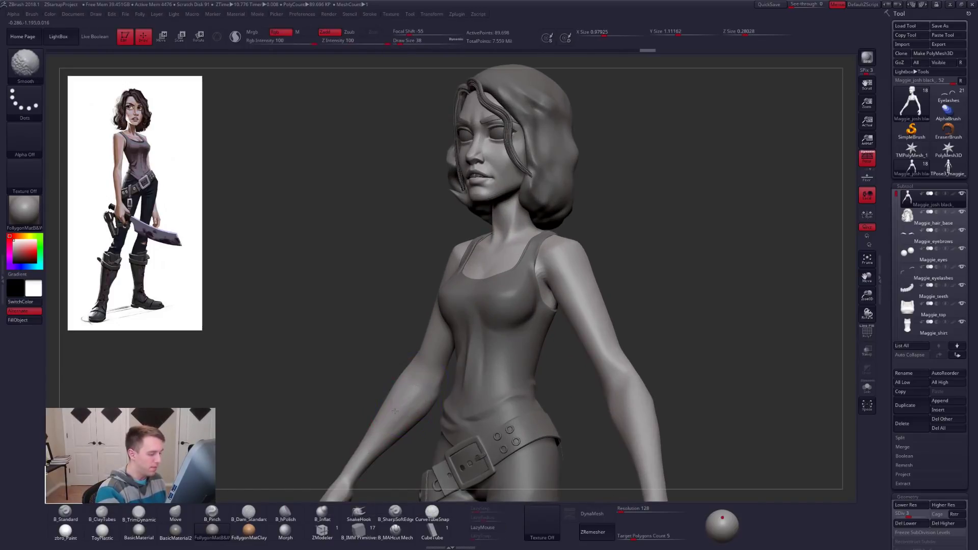
{"action": "key", "text": "shift+d"}
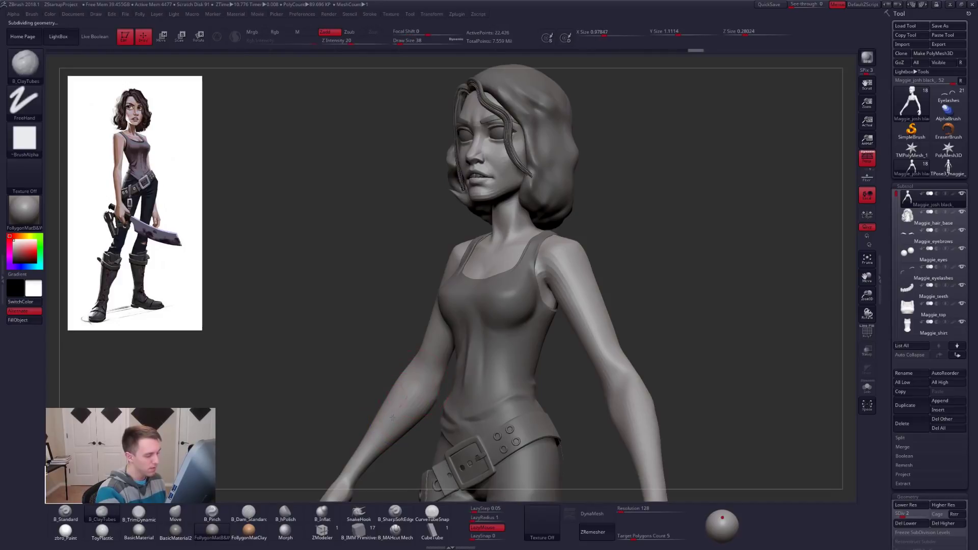
{"action": "right_click_drag", "start_coordinate": [397, 409], "coordinate": [427, 419]}
{"action": "key", "text": "space"}
{"action": "left_click_drag", "start_coordinate": [427, 418], "coordinate": [422, 419]}
{"action": "key", "text": "d"}
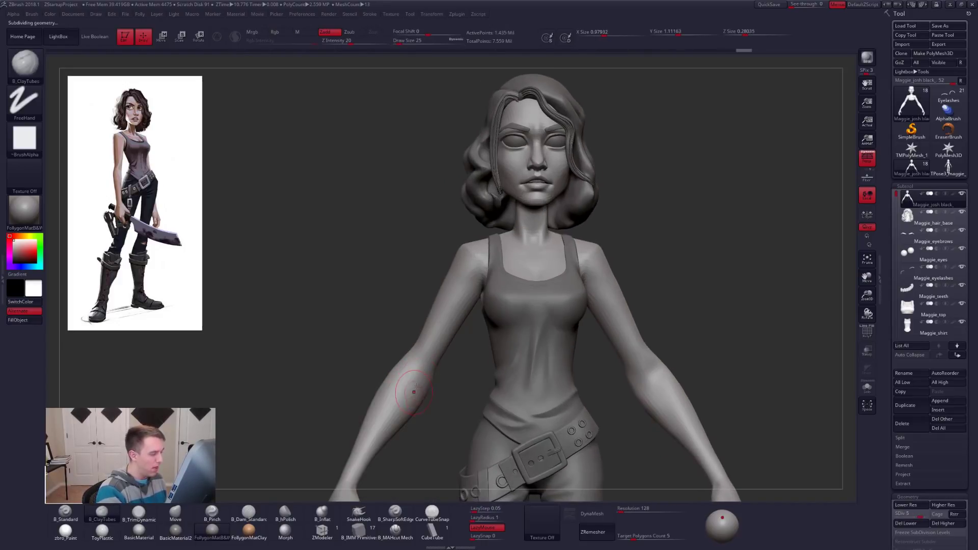
{"action": "key", "text": "d"}
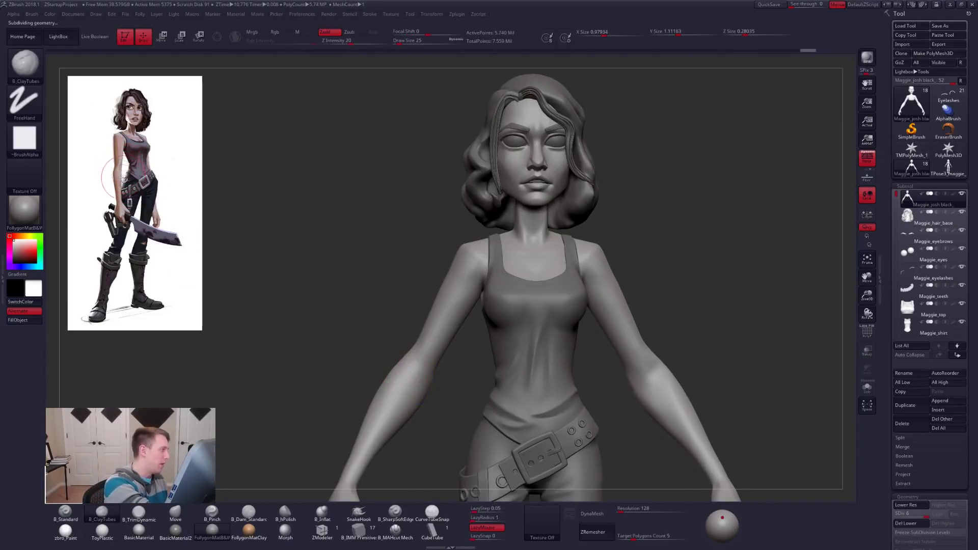
Carve a plane edge from the elbow down the forearm using B_MAHcut Mech with LazyMouse and draw size 14
{"action": "right_click_drag", "start_coordinate": [417, 378], "coordinate": [417, 367], "text": "ctrl"}
{"action": "key", "text": "5"}
{"action": "key", "text": "space"}
{"action": "left_click_drag", "start_coordinate": [428, 358], "coordinate": [424, 358]}
{"action": "left_click", "coordinate": [395, 530]}
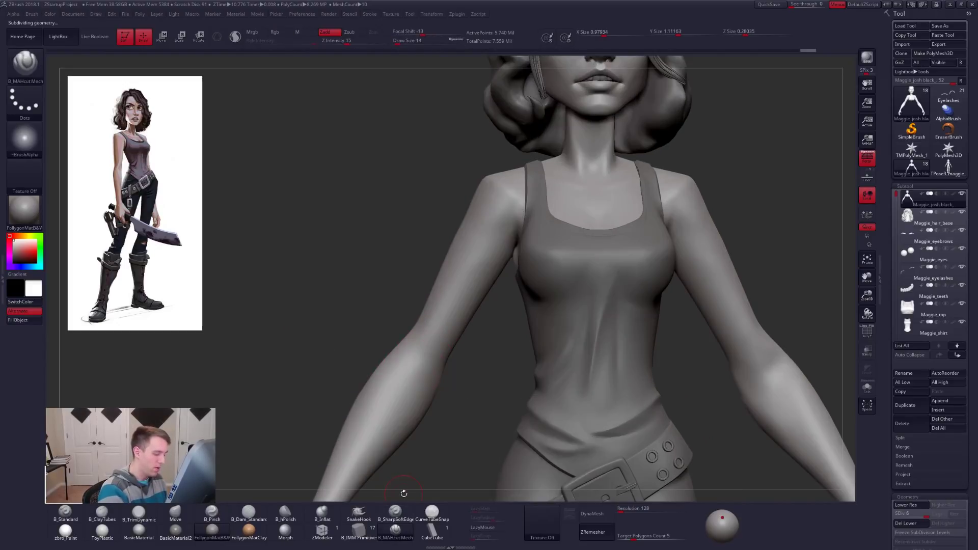
{"action": "left_click", "coordinate": [490, 530]}
{"action": "left_click_drag", "start_coordinate": [412, 338], "coordinate": [390, 473]}
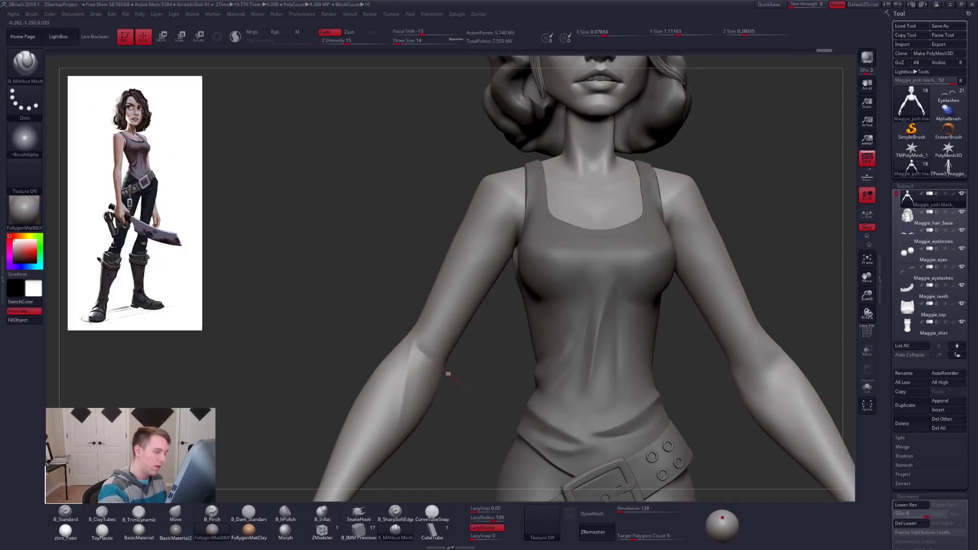
{"action": "left_click_drag", "start_coordinate": [455, 384], "coordinate": [454, 383]}
Set the draw size to 21 and refine the carved planes along the elbow and forearm
{"action": "mouse_move", "coordinate": [419, 402]}
{"action": "right_mouse_down"}
{"action": "mouse_move", "coordinate": [392, 408]}
{"action": "mouse_move", "coordinate": [427, 377]}
{"action": "right_mouse_up"}
{"action": "key", "text": "space"}
{"action": "left_click_drag", "start_coordinate": [450, 353], "coordinate": [454, 352]}
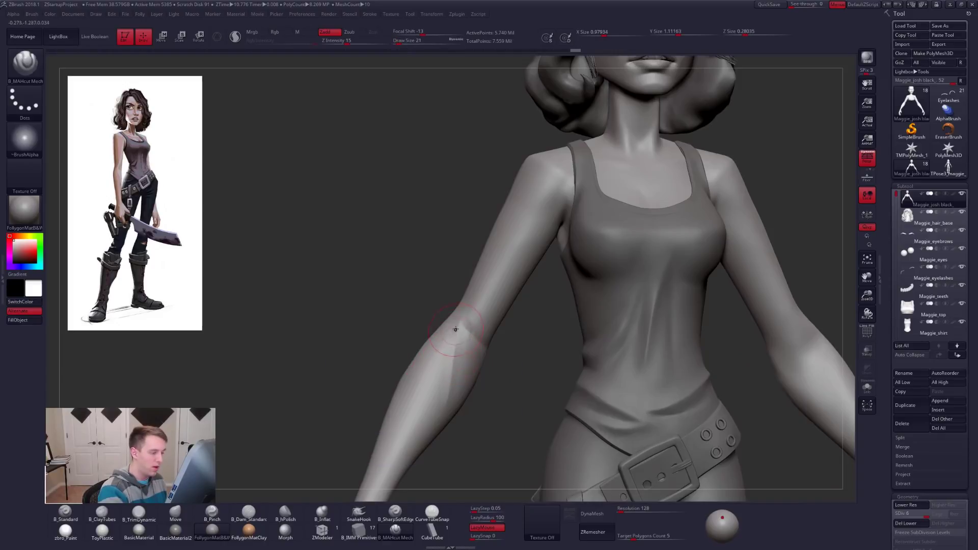
{"action": "left_click_drag", "start_coordinate": [442, 390], "coordinate": [430, 404]}
{"action": "right_click_drag", "start_coordinate": [430, 404], "coordinate": [429, 426]}
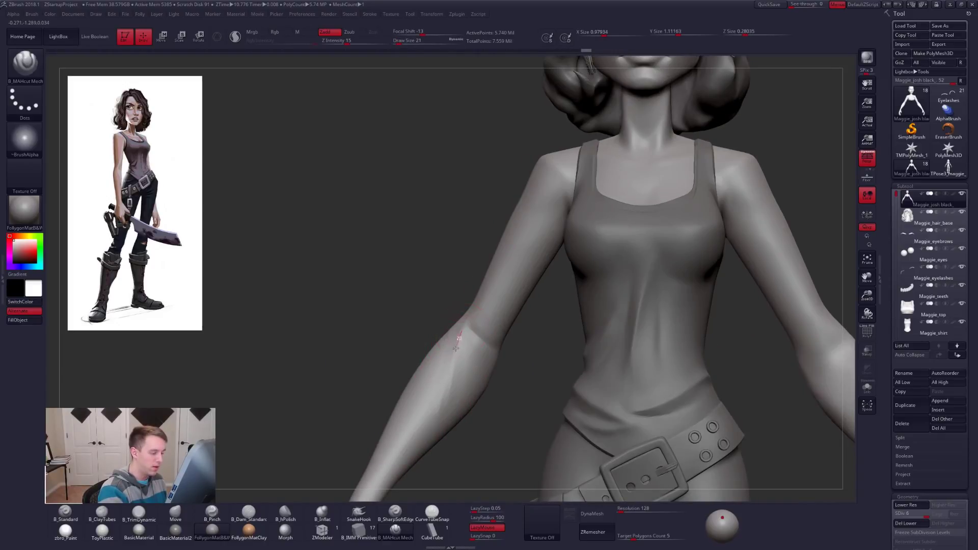
Smooth the elbow and forearm planes with draw size 18, stepping the body down to subdivision level 4
{"action": "key", "text": "space"}
{"action": "left_click_drag", "start_coordinate": [486, 345], "coordinate": [479, 338]}
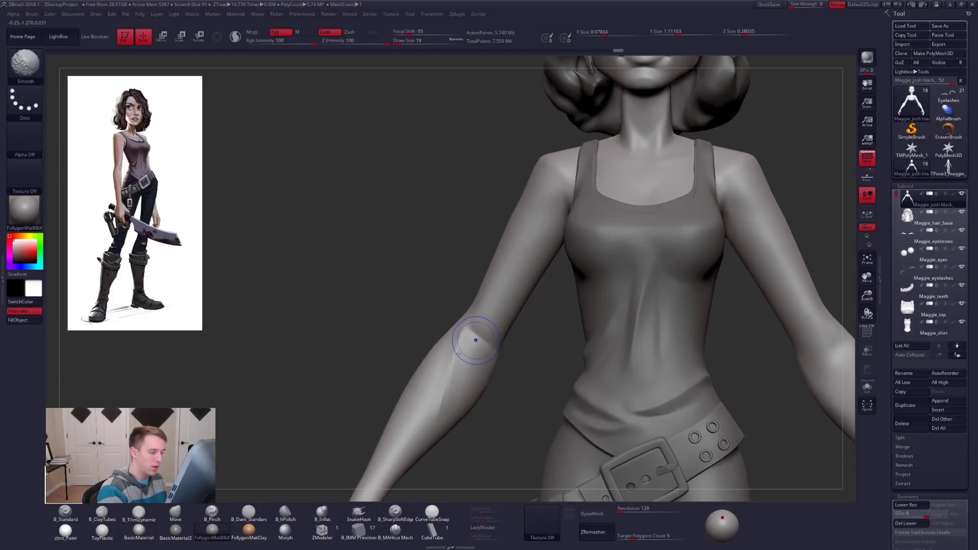
{"action": "key", "text": "shift+d"}
{"action": "key", "text": "shift"}
{"action": "key", "text": "shift"}
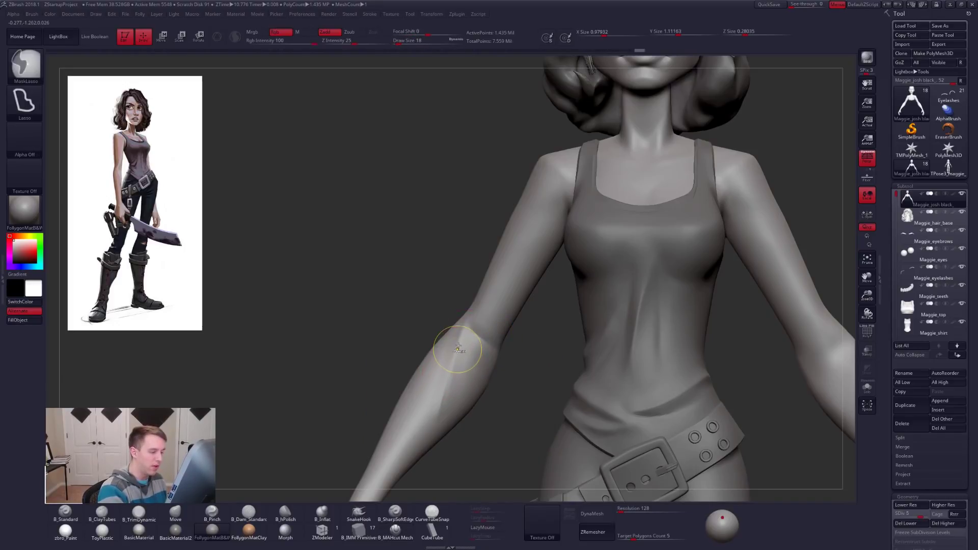
{"action": "key", "text": "d"}
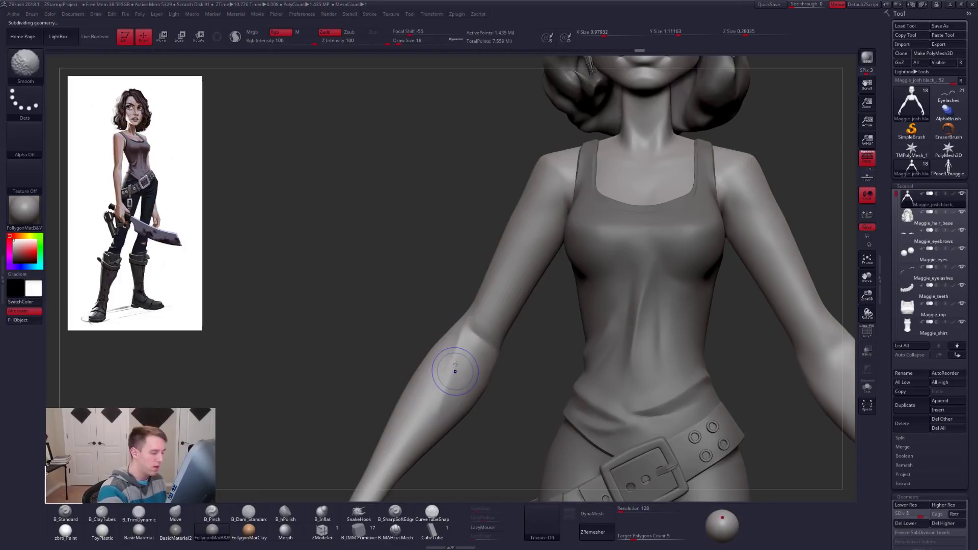
{"action": "key", "text": "shift+d"}
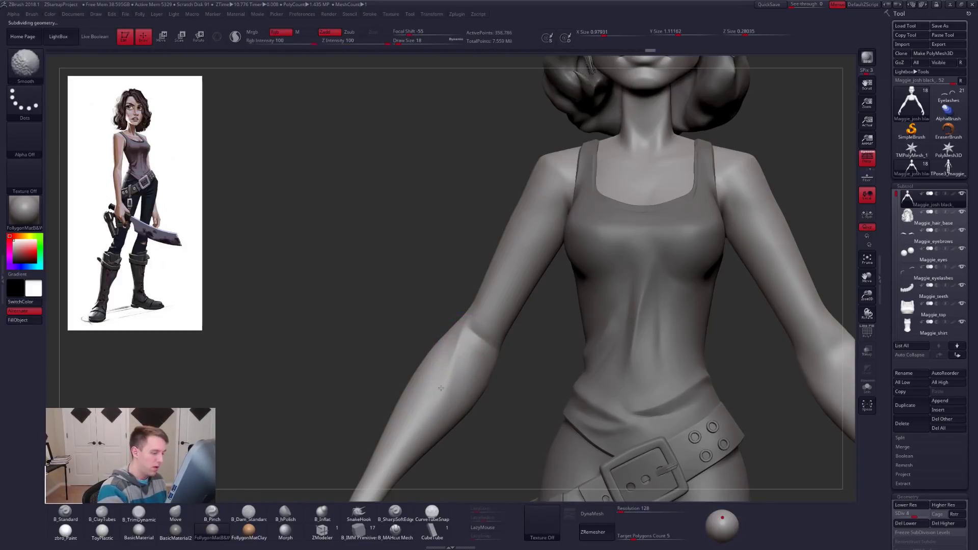
Choose the Move brush and examine the head, face and hair from the front
{"action": "mouse_move", "coordinate": [452, 363]}
{"action": "right_mouse_down"}
{"action": "mouse_move", "coordinate": [432, 392]}
{"action": "mouse_move", "coordinate": [474, 345]}
{"action": "right_mouse_up"}
{"action": "key", "text": "b"}
{"action": "key", "text": "m"}
{"action": "key", "text": "v"}
{"action": "key", "text": "shift"}
{"action": "right_click_drag", "start_coordinate": [536, 338], "coordinate": [454, 402], "text": "ctrl"}
{"action": "right_click_drag", "start_coordinate": [503, 328], "coordinate": [646, 409], "text": "ctrl"}
{"action": "key", "text": "shift+f"}
{"action": "key", "text": "shift+f"}
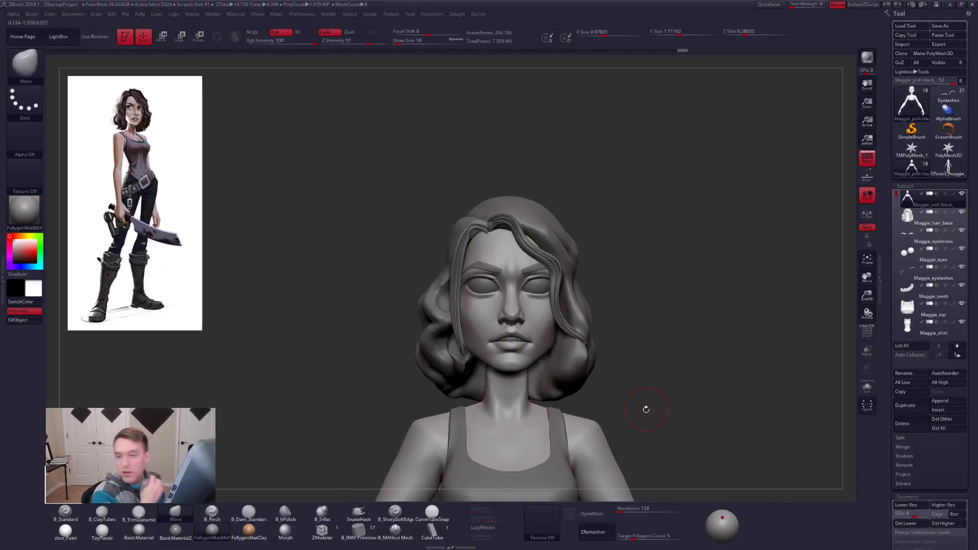
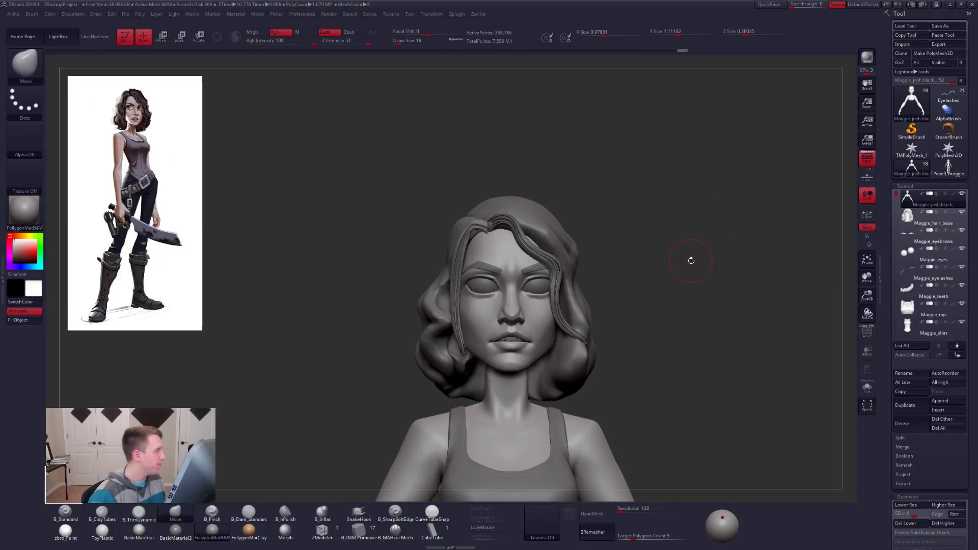
Isolate the Maggie_eyes subtool to examine its subdivided mesh with the polyframe display, and show all subtools again
{"action": "right_click_drag", "start_coordinate": [525, 297], "coordinate": [531, 313]}
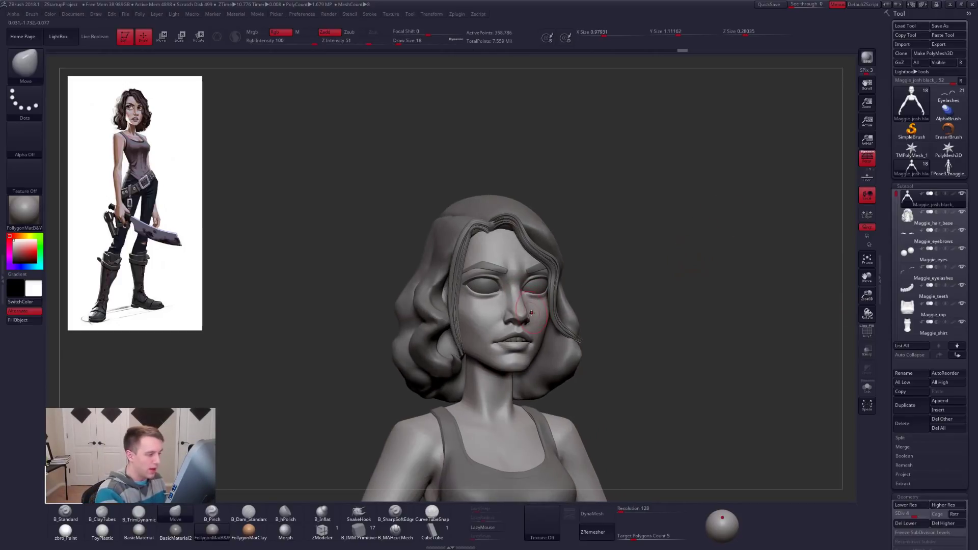
{"action": "left_click", "coordinate": [534, 282], "text": "alt"}
{"action": "key", "text": "ctrl+shift+s"}
{"action": "key", "text": "ctrl+d"}
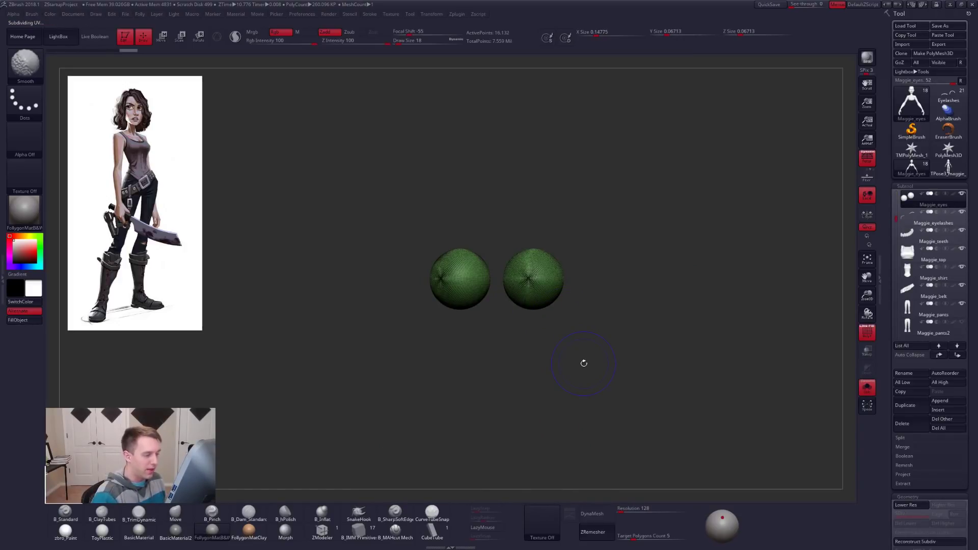
{"action": "key", "text": "ctrl+shift+s"}
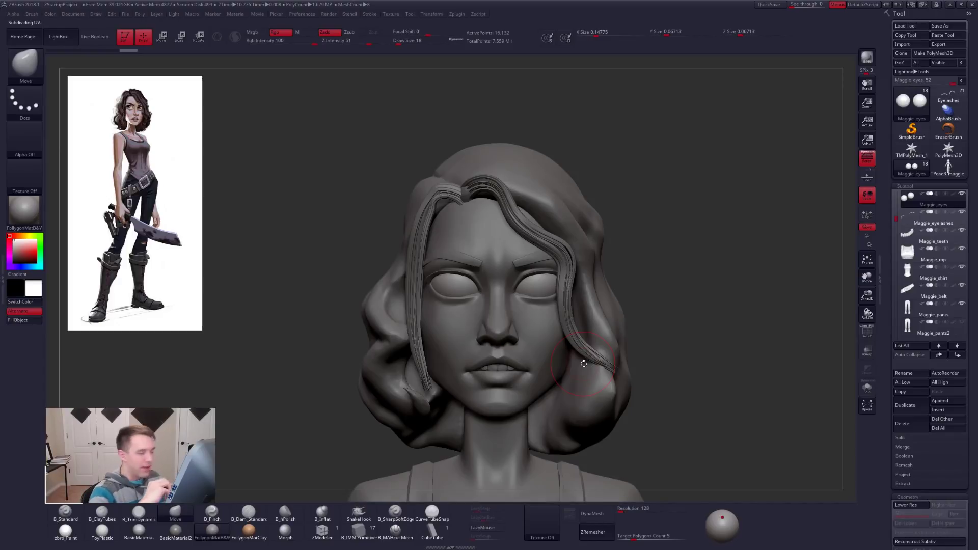
Select Maggie's body subtool and set the Move brush's draw size to 9 for work on the face
{"action": "left_click", "coordinate": [951, 196], "text": "shift"}
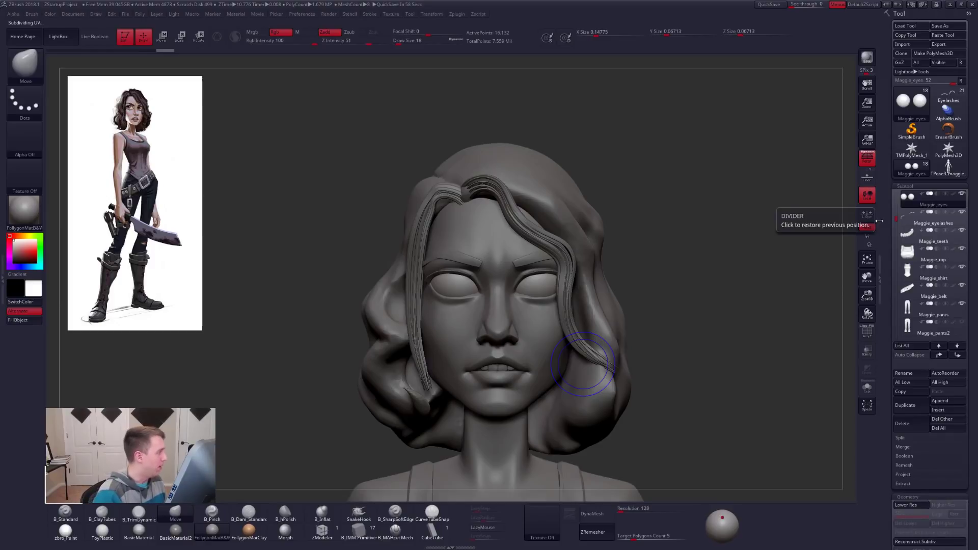
{"action": "mouse_move", "coordinate": [540, 341]}
{"action": "right_mouse_down"}
{"action": "mouse_move", "coordinate": [560, 362]}
{"action": "mouse_move", "coordinate": [568, 345]}
{"action": "mouse_move", "coordinate": [544, 336]}
{"action": "right_mouse_up"}
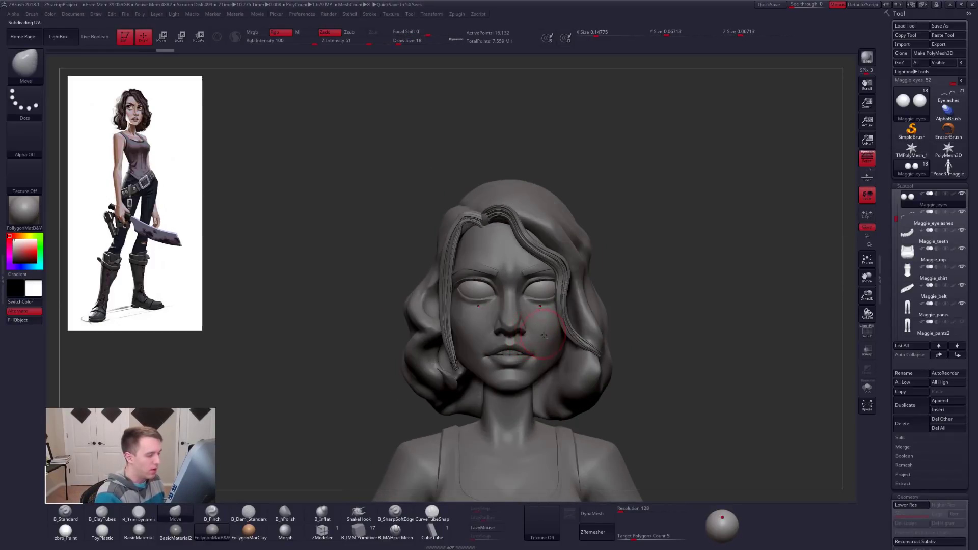
{"action": "left_click", "coordinate": [516, 336], "text": "alt"}
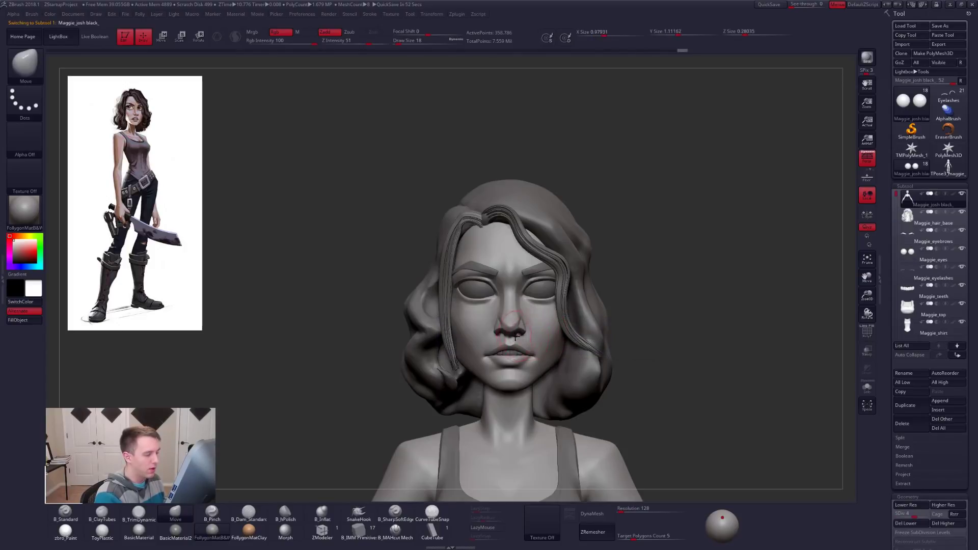
{"action": "right_click_drag", "start_coordinate": [511, 341], "coordinate": [519, 351]}
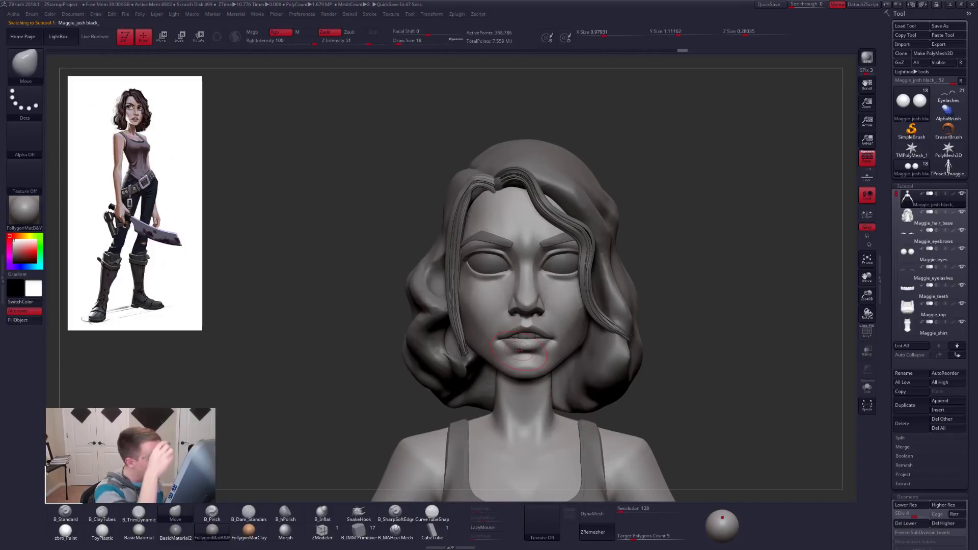
{"action": "right_click_drag", "start_coordinate": [522, 332], "coordinate": [511, 285], "text": "ctrl"}
{"action": "key", "text": "space"}
{"action": "left_click_drag", "start_coordinate": [510, 310], "coordinate": [489, 311]}
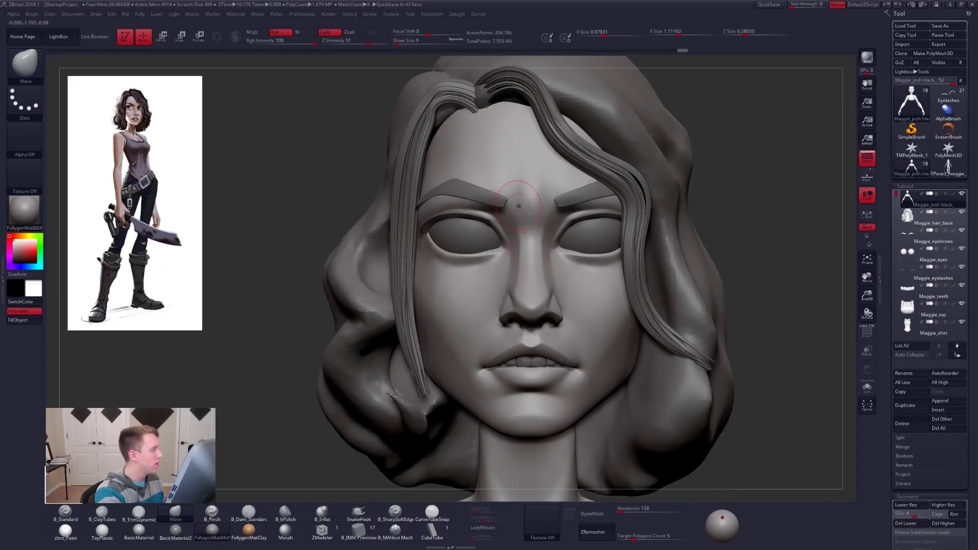
Isolate the body subtool and refine the brow area with B_TrimDynamic and smoothing at subdivision level 5
{"action": "key", "text": "space"}
{"action": "key", "text": "alt+shift+s"}
{"action": "key", "text": "shift"}
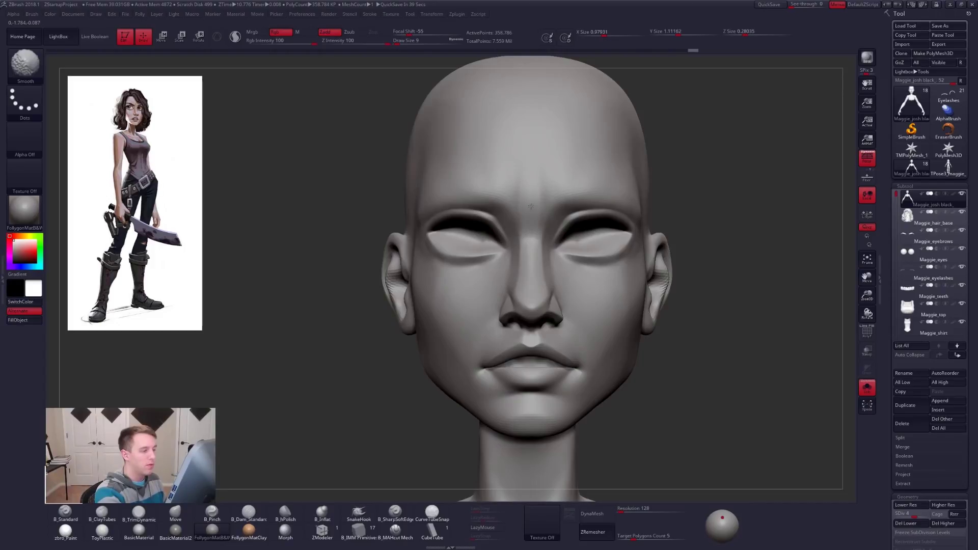
{"action": "key", "text": "b"}
{"action": "key", "text": "t"}
{"action": "key", "text": "d"}
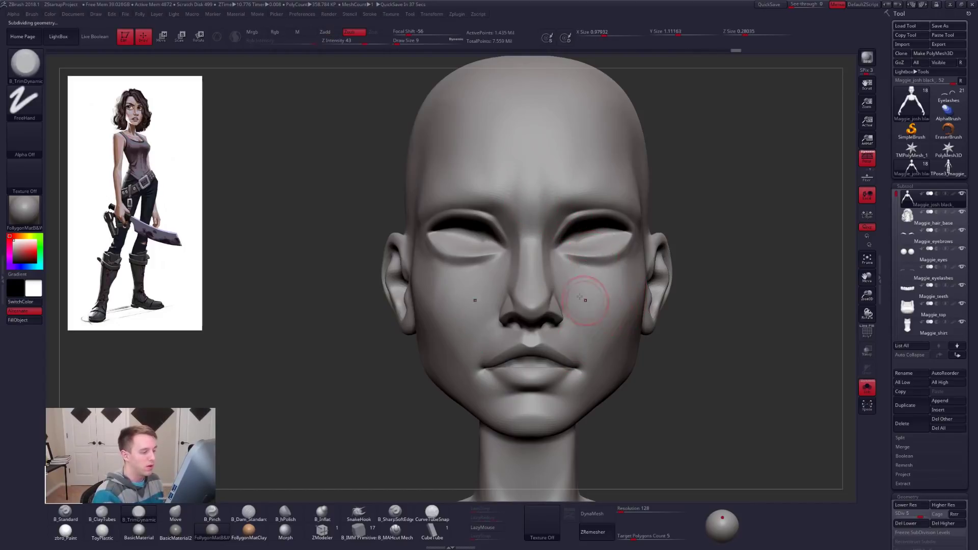
{"action": "key", "text": "shift"}
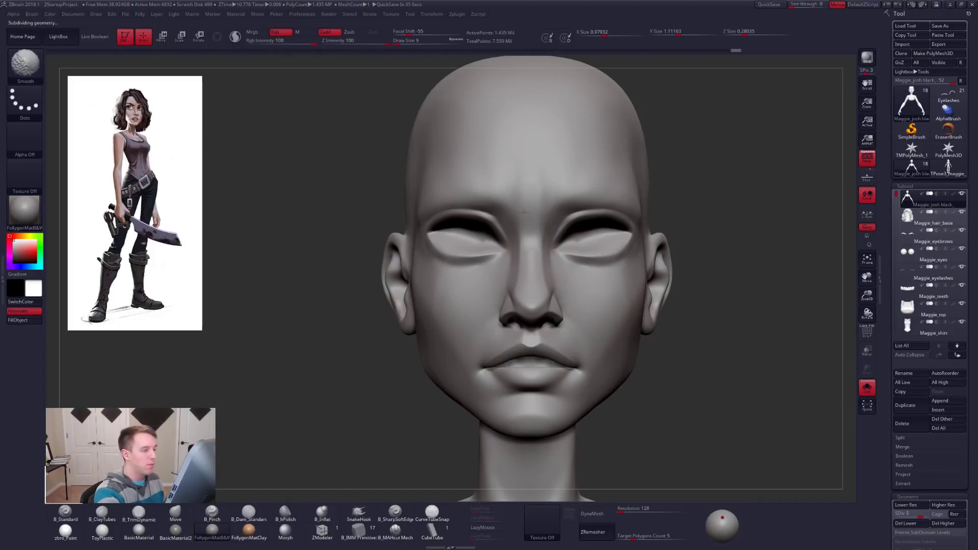
Build up the frown folds between the brows with B_ClayTubes and smooth them into the forehead
{"action": "key", "text": "b"}
{"action": "key", "text": "c"}
{"action": "key", "text": "t"}
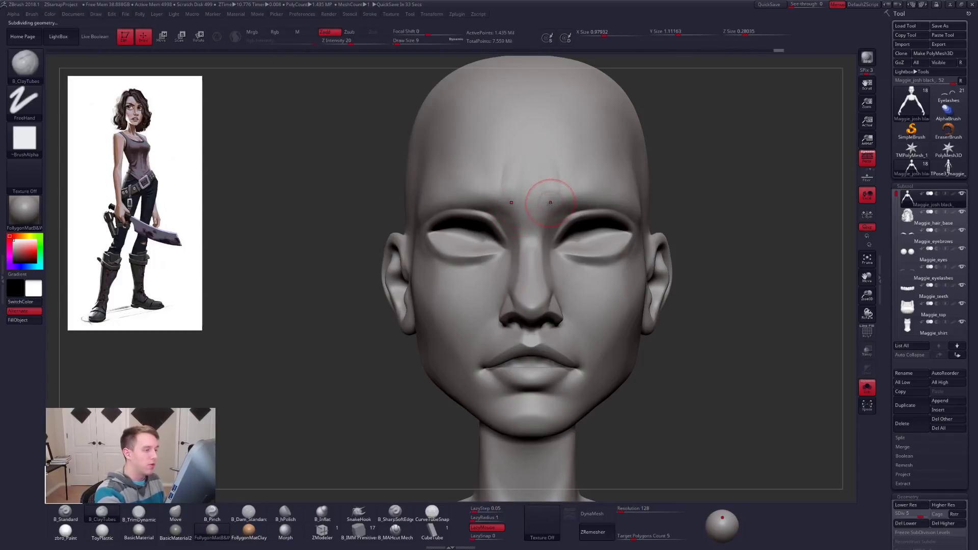
{"action": "key", "text": "shift"}
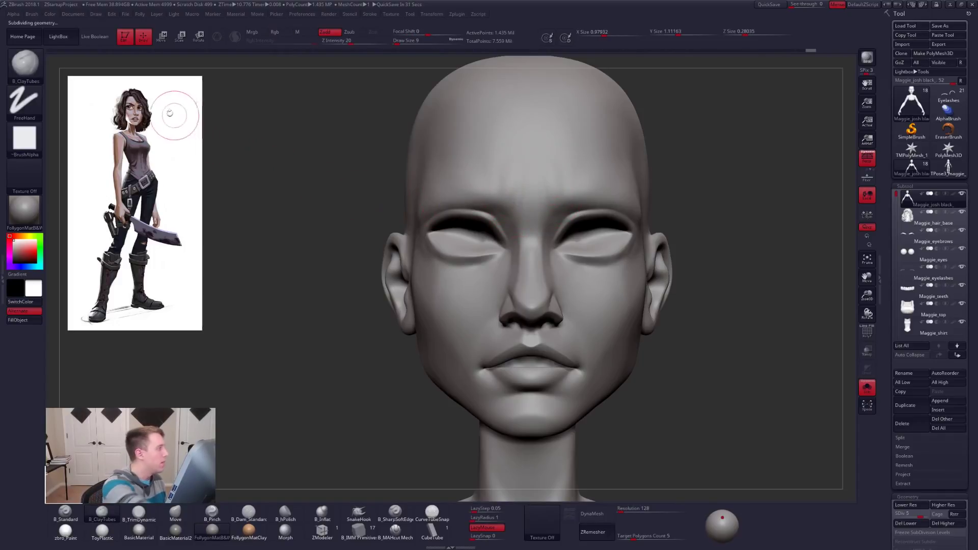
{"action": "key", "text": "shift+d"}
{"action": "key", "text": "d"}
{"action": "right_click_drag", "start_coordinate": [535, 231], "coordinate": [527, 238]}
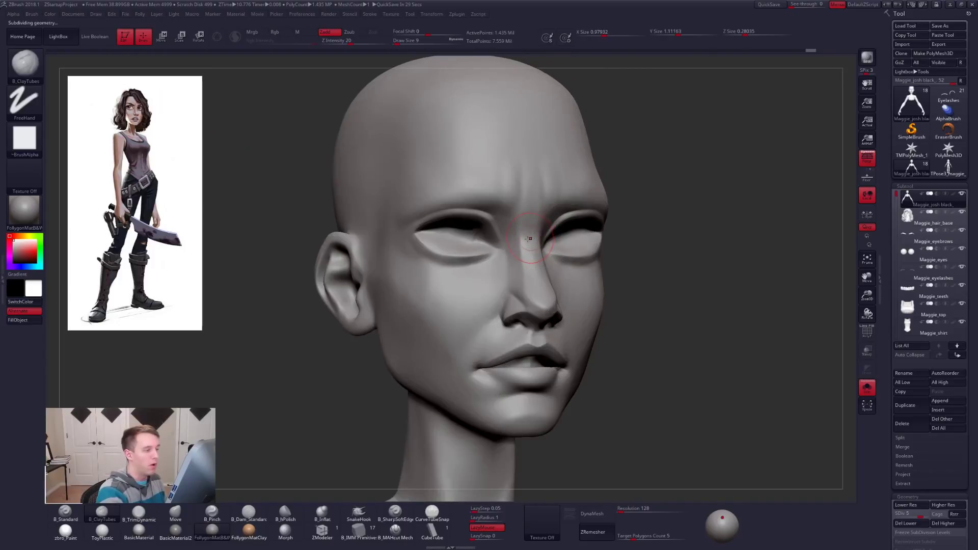
Raise the body to subdivision level 6 and sharpen the frown crease above the inner brow with B_SharpSoftEdge at draw size 7
{"action": "key", "text": "d"}
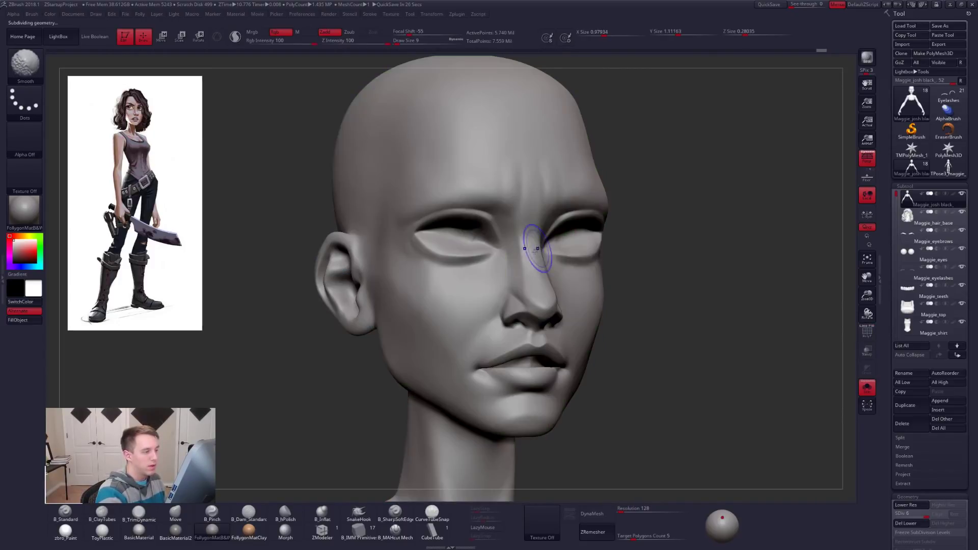
{"action": "left_click", "coordinate": [397, 522]}
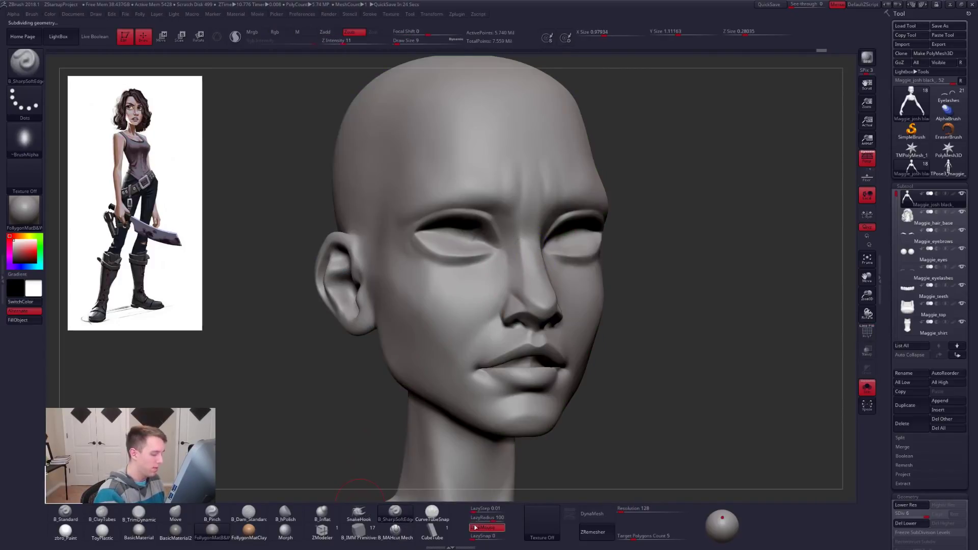
{"action": "key", "text": "space"}
{"action": "right_click_drag", "start_coordinate": [507, 192], "coordinate": [492, 215]}
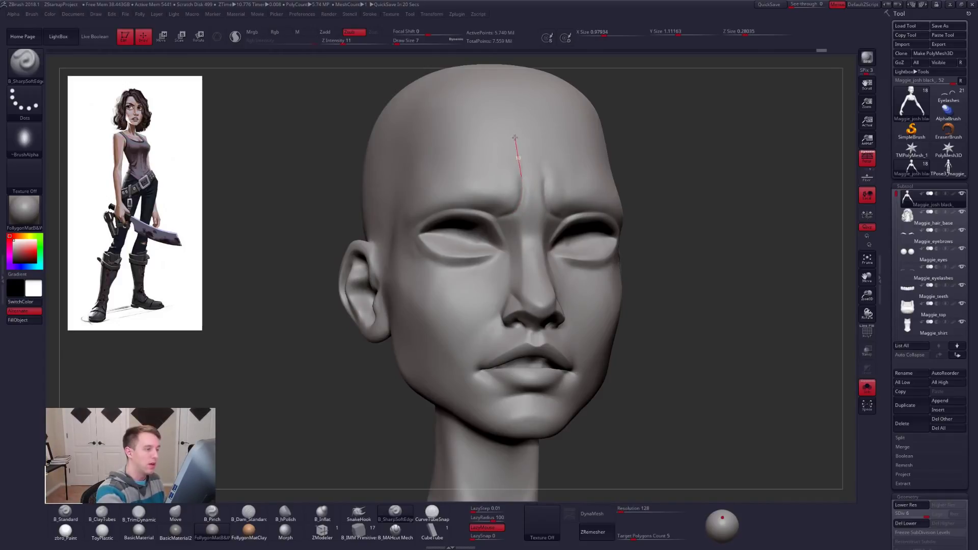
Refine the frown creases between the eyebrows with the ClayTubes and TrimDynamic brushes and smooth the surrounding forms
{"action": "key", "text": "space"}
{"action": "key", "text": "2"}
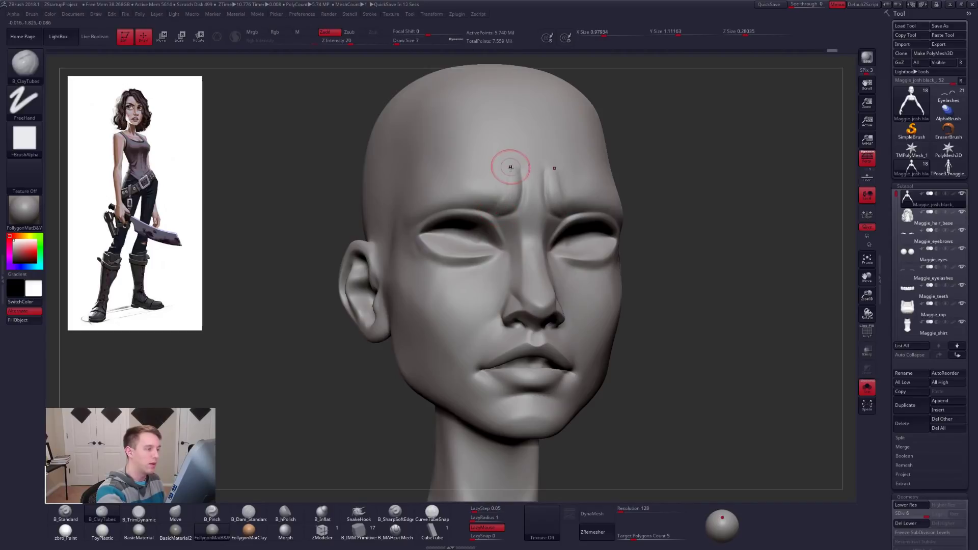
{"action": "key", "text": "3"}
{"action": "mouse_move", "coordinate": [510, 168]}
{"action": "left_mouse_down"}
{"action": "mouse_move", "coordinate": [498, 211]}
{"action": "mouse_move", "coordinate": [506, 199]}
{"action": "mouse_move", "coordinate": [497, 195]}
{"action": "left_mouse_up"}
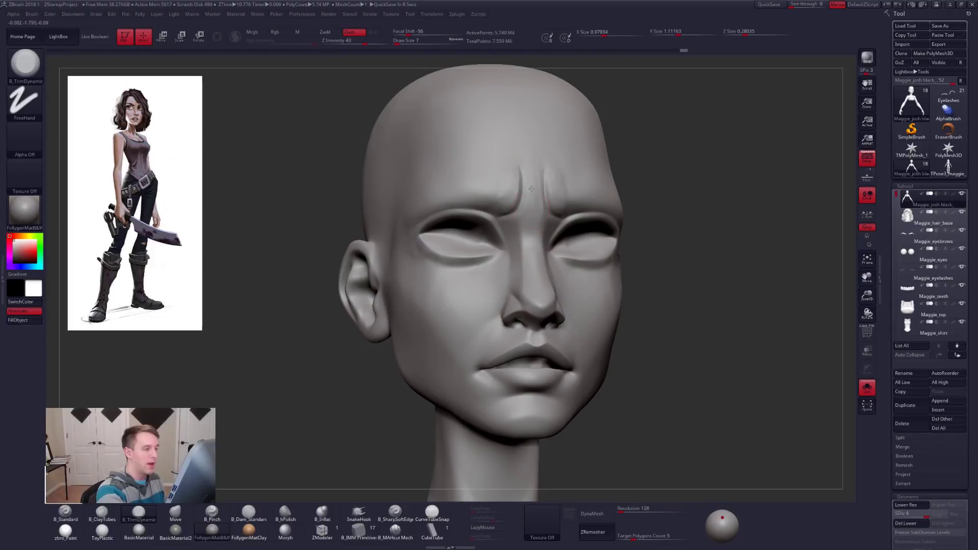
{"action": "key", "text": "shift"}
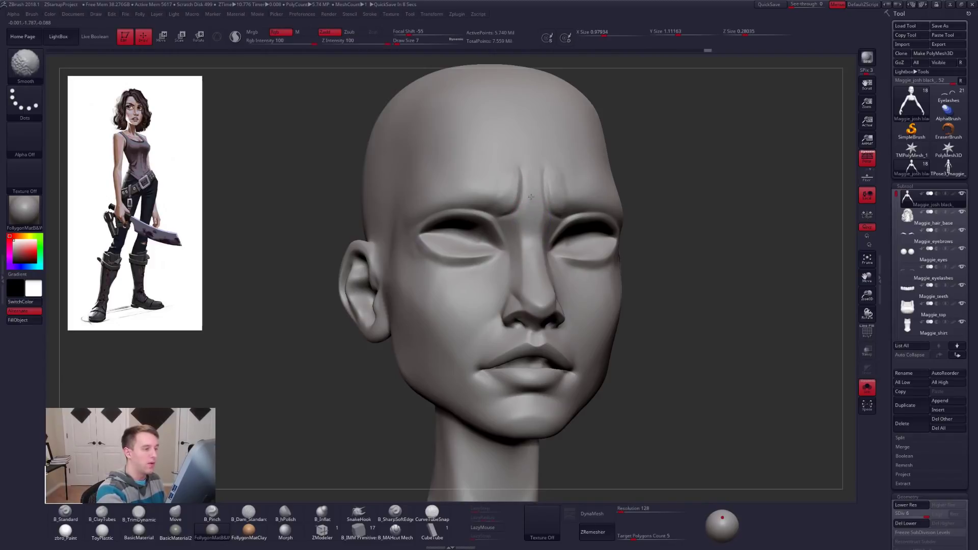
{"action": "left_click_drag", "start_coordinate": [531, 198], "coordinate": [506, 159], "text": "shift"}
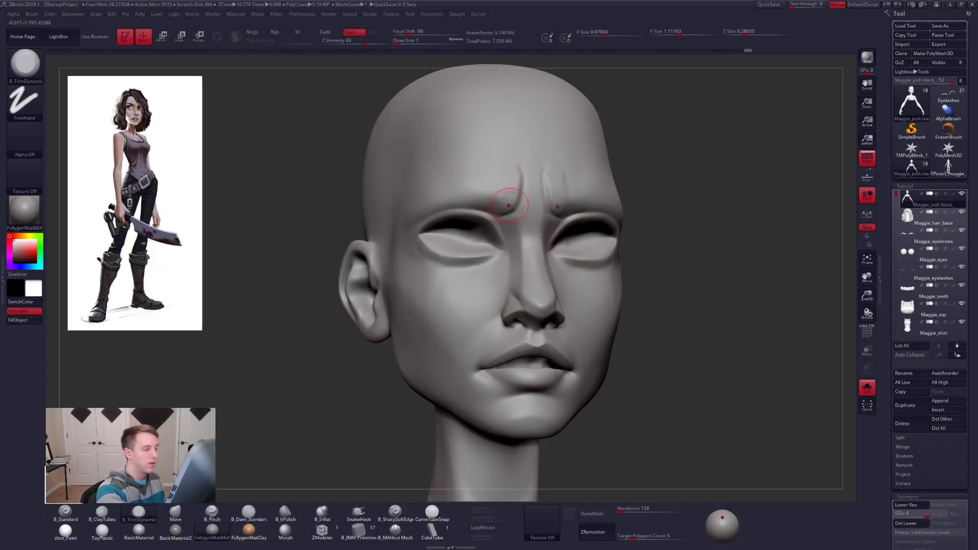
{"action": "key", "text": "shift"}
{"action": "left_click_drag", "start_coordinate": [500, 196], "coordinate": [548, 181], "text": "shift"}
Show all subtools to check the expression with hair and eyes in place, and isolate the head again
{"action": "key", "text": "alt+s"}
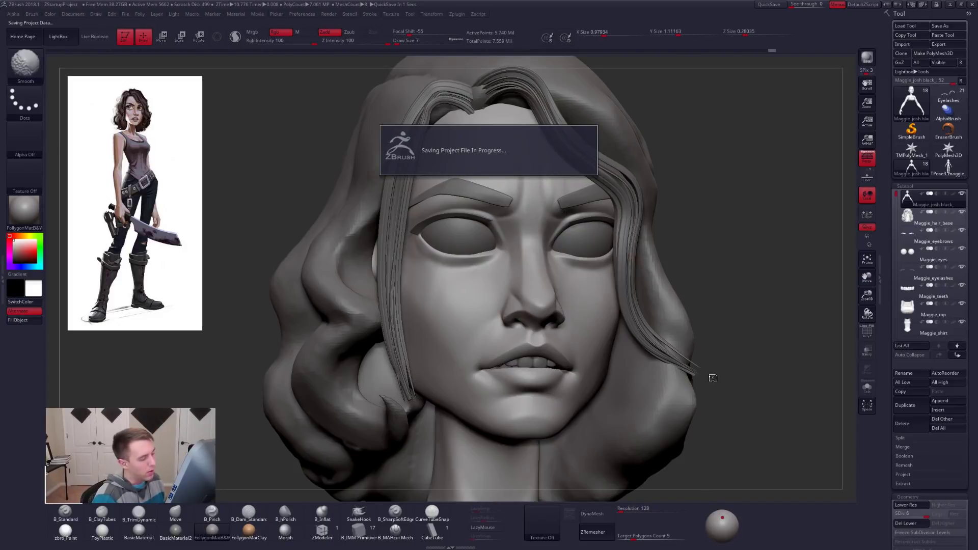
{"action": "key", "text": "alt+s"}
{"action": "left_click_drag", "start_coordinate": [677, 355], "coordinate": [548, 175]}
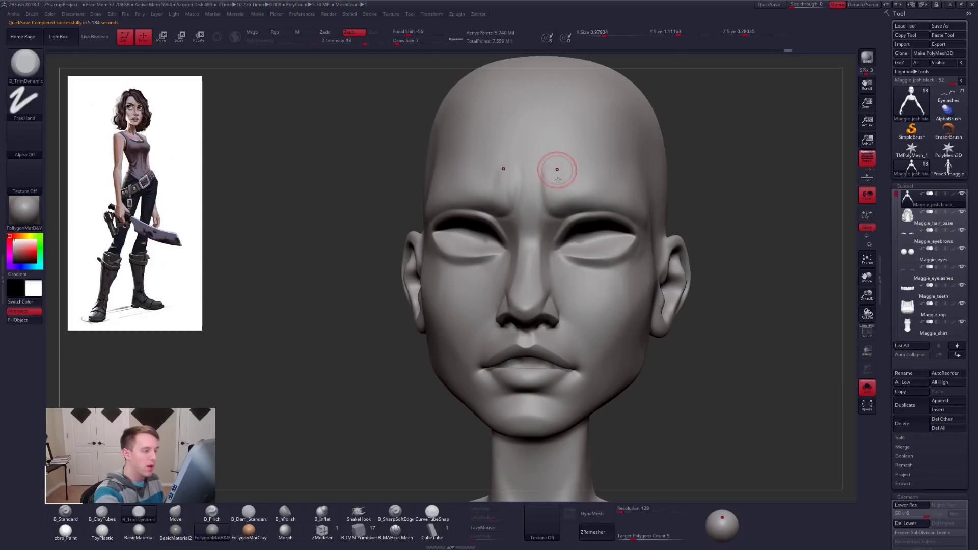
Bake all the sculpting layers of the head subtool into the mesh
{"action": "scroll", "coordinate": [887, 341], "scroll_direction": "down", "scroll_amount": 5}
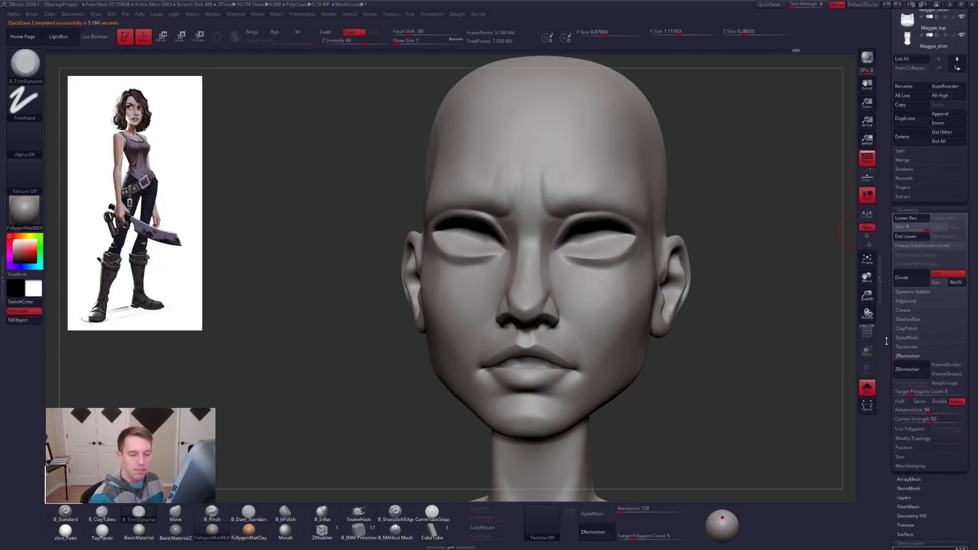
{"action": "scroll", "coordinate": [886, 341], "scroll_direction": "down", "scroll_amount": 3}
{"action": "left_click", "coordinate": [925, 336]}
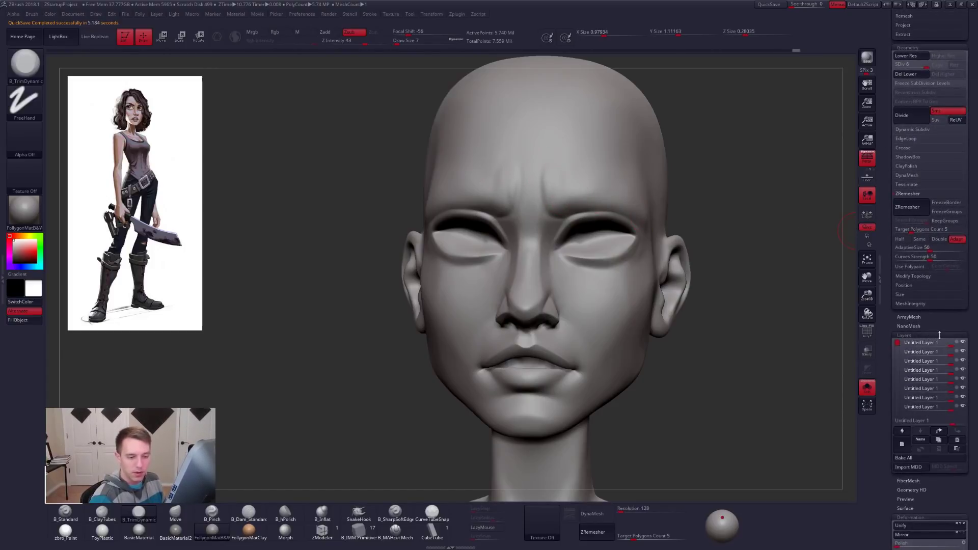
{"action": "left_click", "coordinate": [927, 458]}
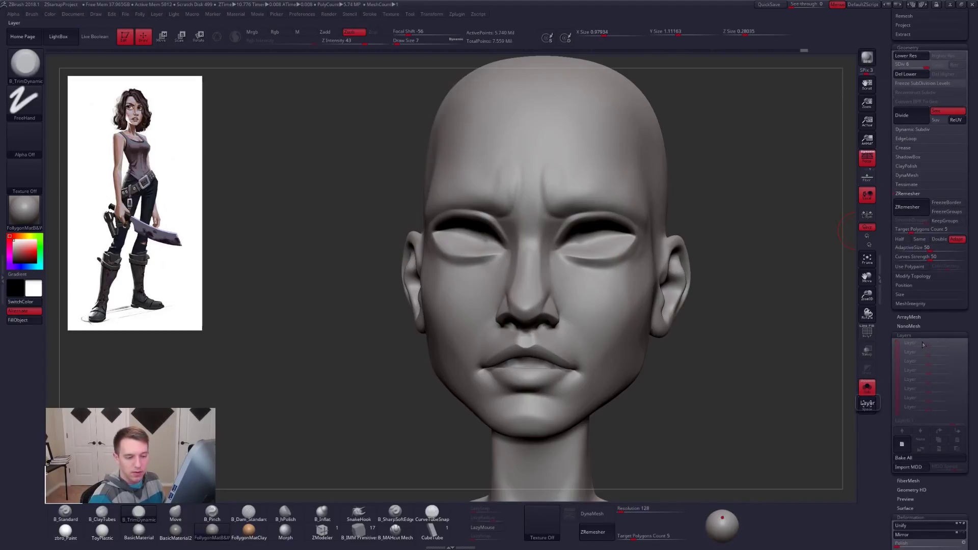
{"action": "scroll", "coordinate": [904, 455], "scroll_direction": "up", "scroll_amount": 9}
Sharpen the vertical frown creases between the eyebrows with the Pinch brush
{"action": "mouse_move", "coordinate": [545, 191]}
{"action": "right_mouse_down", "text": "shift"}
{"action": "mouse_move", "coordinate": [556, 190]}
{"action": "mouse_move", "coordinate": [560, 217]}
{"action": "mouse_move", "coordinate": [557, 203]}
{"action": "right_mouse_up", "text": "shift"}
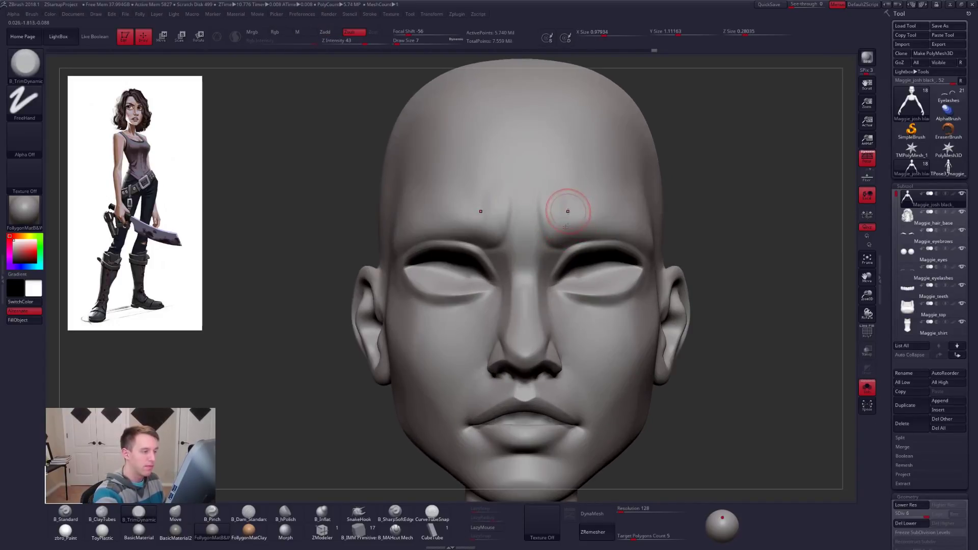
{"action": "key", "text": "b"}
{"action": "key", "text": "p"}
{"action": "key", "text": "i"}
{"action": "key", "text": "space"}
{"action": "left_click_drag", "start_coordinate": [557, 209], "coordinate": [543, 204]}
Flatten the planes along the nose bridge with TrimDynamic at draw size 5 and smooth the transitions
{"action": "key", "text": "b"}
{"action": "key", "text": "t"}
{"action": "key", "text": "d"}
{"action": "key", "text": "bracketleft"}
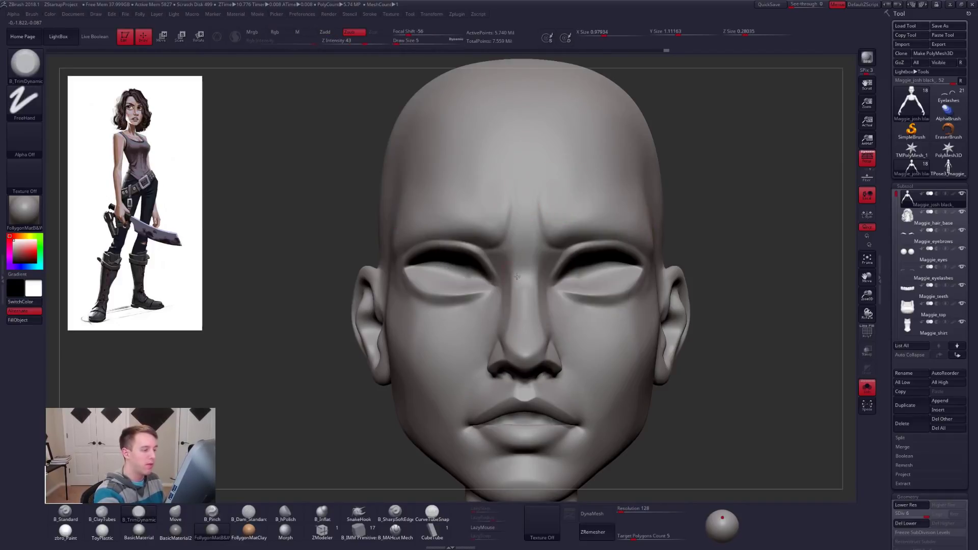
{"action": "key", "text": "bracketright"}
{"action": "right_click_drag", "start_coordinate": [517, 279], "coordinate": [525, 281]}
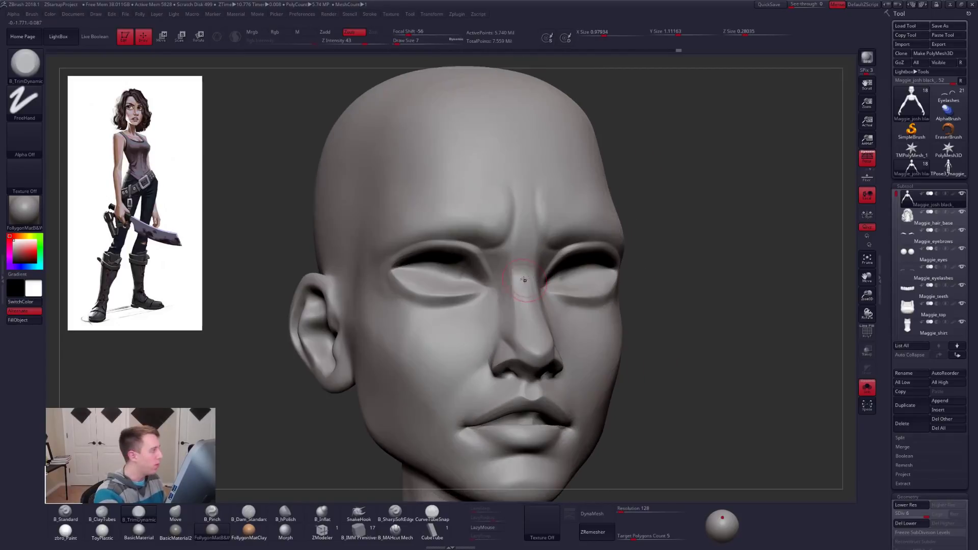
{"action": "key", "text": "shift"}
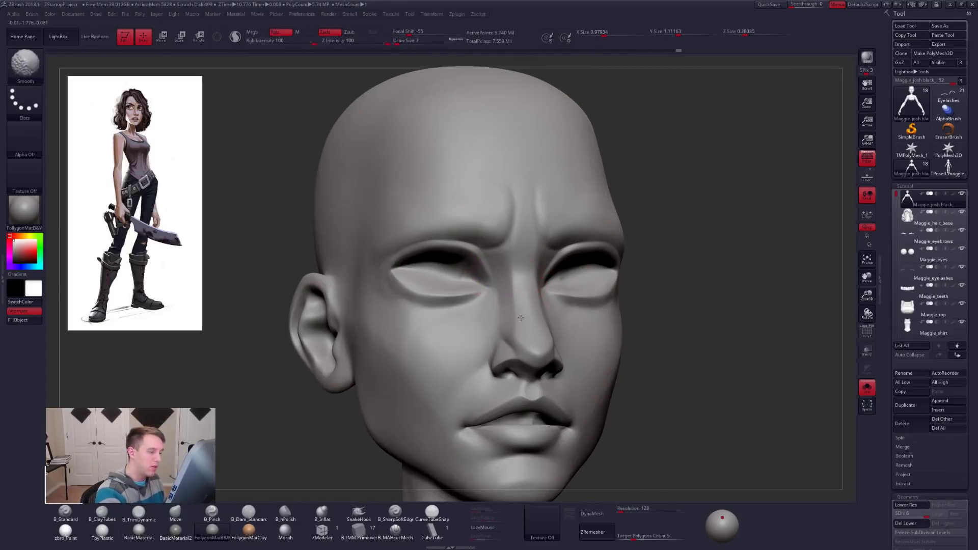
{"action": "right_click_drag", "start_coordinate": [512, 332], "coordinate": [531, 315]}
{"action": "key", "text": "space"}
{"action": "left_click_drag", "start_coordinate": [534, 309], "coordinate": [532, 309]}
{"action": "key", "text": "space"}
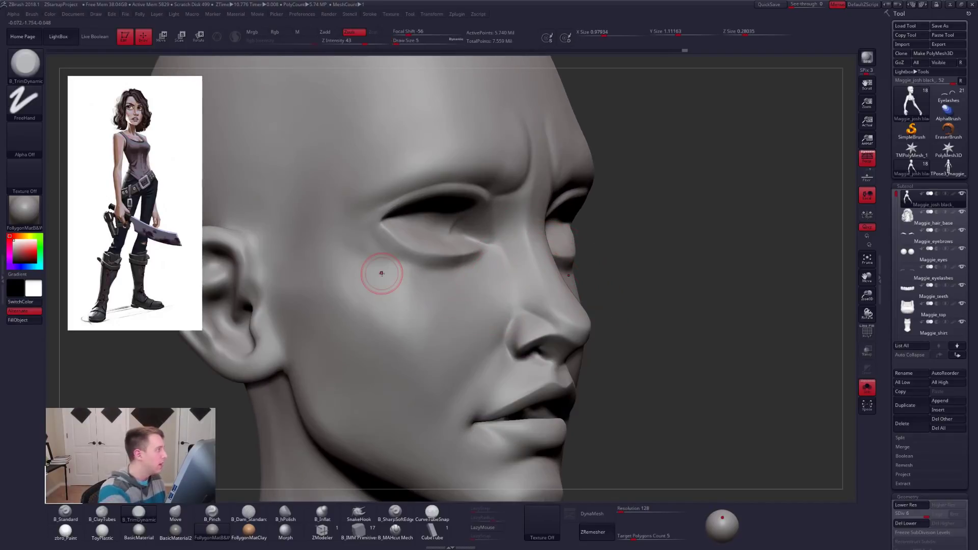
Refine the side and tip of the nose with ClayTubes at draw size 5 and smooth the strokes
{"action": "key", "text": "b"}
{"action": "key", "text": "c"}
{"action": "key", "text": "t"}
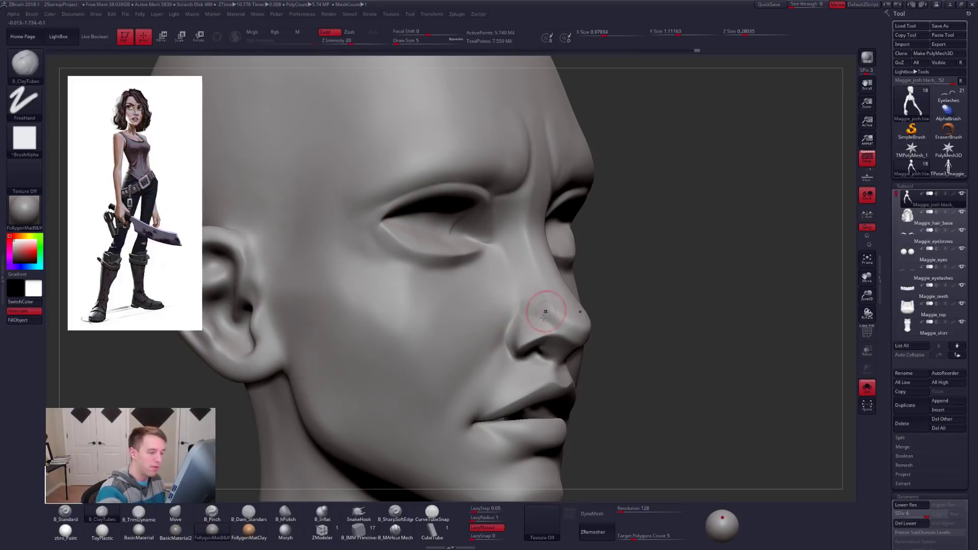
{"action": "key", "text": "shift"}
{"action": "right_click_drag", "start_coordinate": [538, 315], "coordinate": [418, 320]}
{"action": "mouse_move", "coordinate": [642, 338]}
{"action": "right_mouse_down", "text": "alt"}
{"action": "mouse_move", "coordinate": [514, 338]}
{"action": "mouse_move", "coordinate": [510, 350]}
{"action": "right_mouse_up", "text": "alt"}
{"action": "key", "text": "bracketleft"}
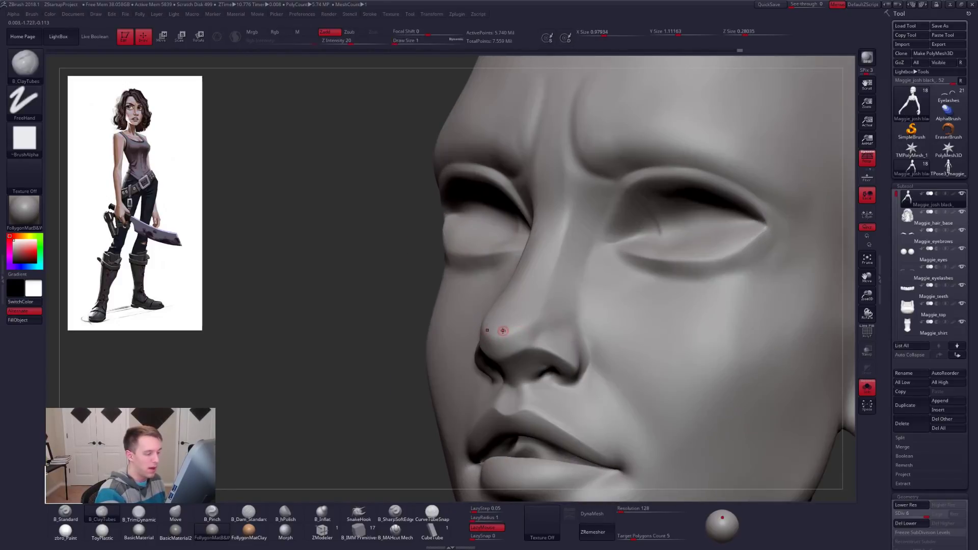
{"action": "key", "text": "space"}
{"action": "key", "text": "bracketright"}
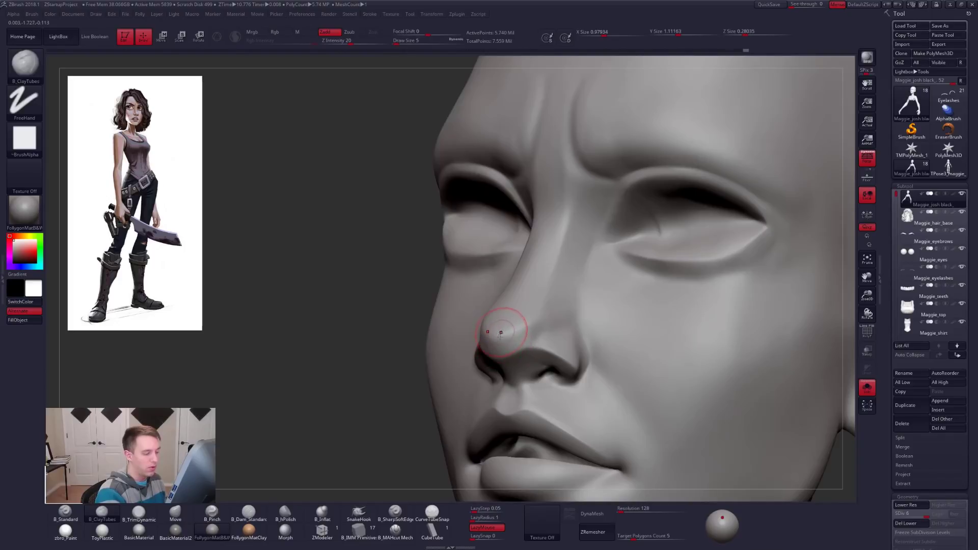
Lower the head to subdivision level 5 and reshape the nose tip from below with ClayTubes and Smooth
{"action": "key", "text": "shift+d"}
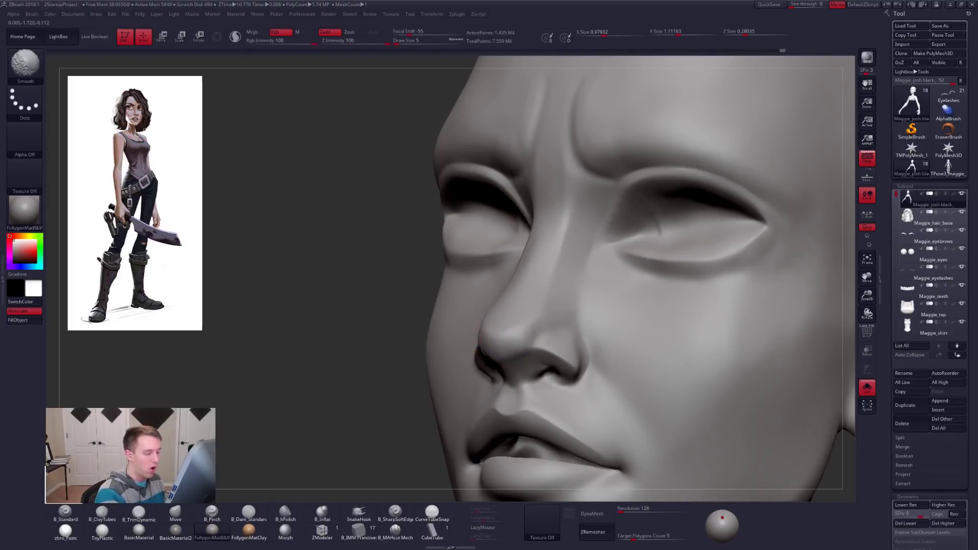
{"action": "right_click_drag", "start_coordinate": [511, 371], "coordinate": [550, 326]}
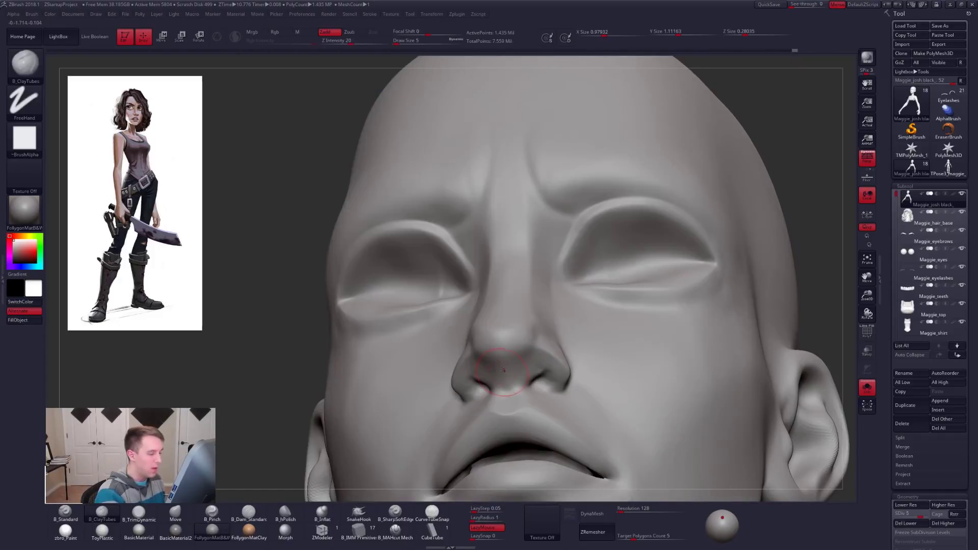
{"action": "mouse_move", "coordinate": [523, 337]}
{"action": "left_mouse_down"}
{"action": "mouse_move", "coordinate": [521, 349]}
{"action": "mouse_move", "coordinate": [516, 340]}
{"action": "left_mouse_up"}
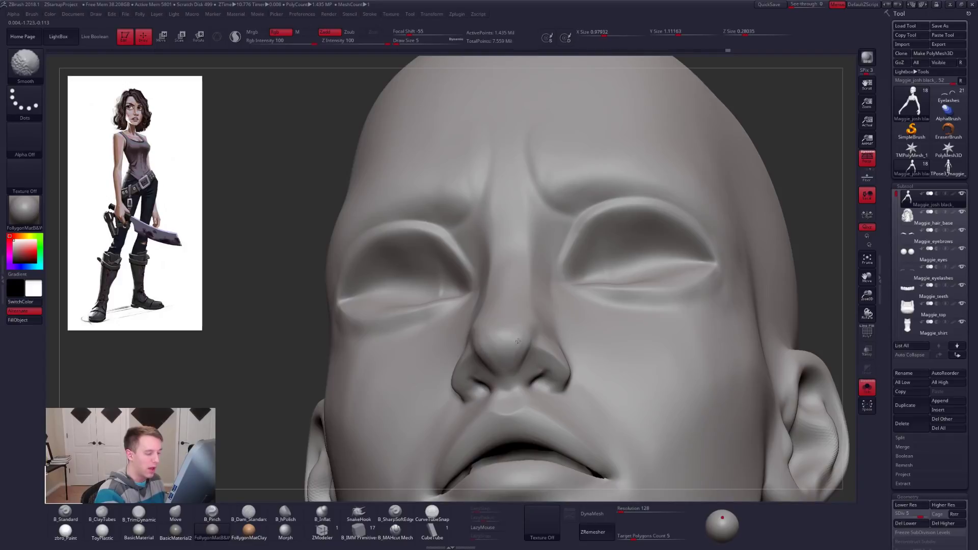
{"action": "right_click_drag", "start_coordinate": [515, 353], "coordinate": [541, 351]}
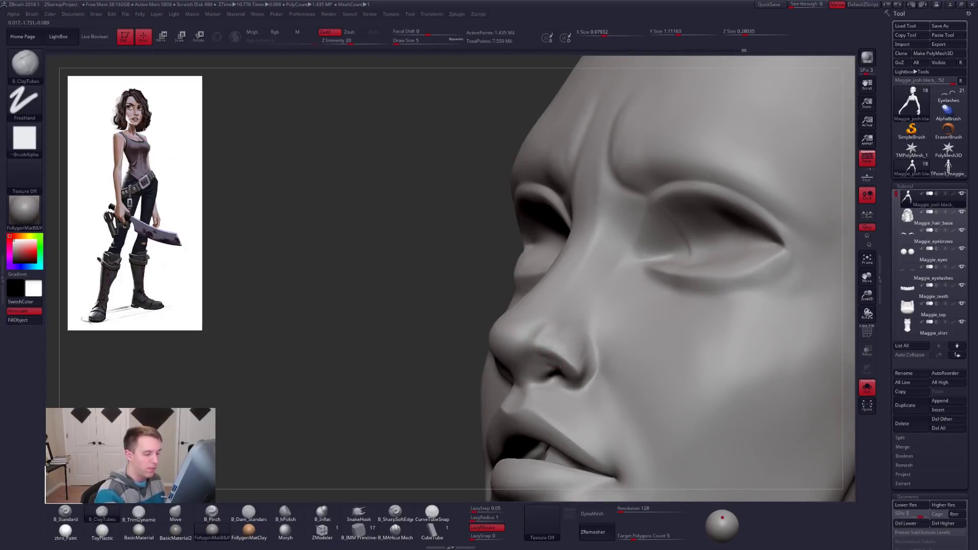
Smooth the nostril wings and the upper nose beside the eye, and lower the head to subdivision level 4
{"action": "key", "text": "shift"}
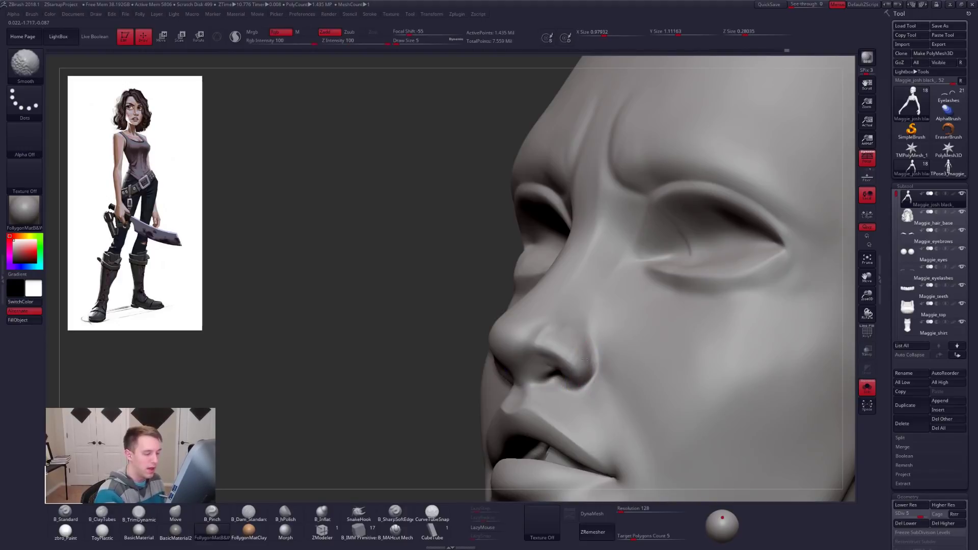
{"action": "mouse_move", "coordinate": [562, 349]}
{"action": "right_mouse_down"}
{"action": "mouse_move", "coordinate": [515, 350]}
{"action": "mouse_move", "coordinate": [553, 346]}
{"action": "mouse_move", "coordinate": [524, 342]}
{"action": "right_mouse_up"}
{"action": "key", "text": "shift"}
{"action": "left_click_drag", "start_coordinate": [459, 243], "coordinate": [461, 253], "text": "shift"}
{"action": "mouse_move", "coordinate": [456, 201]}
{"action": "left_mouse_down", "text": "shift"}
{"action": "mouse_move", "coordinate": [461, 224]}
{"action": "mouse_move", "coordinate": [487, 239]}
{"action": "left_mouse_up", "text": "shift"}
{"action": "key", "text": "shift+d"}
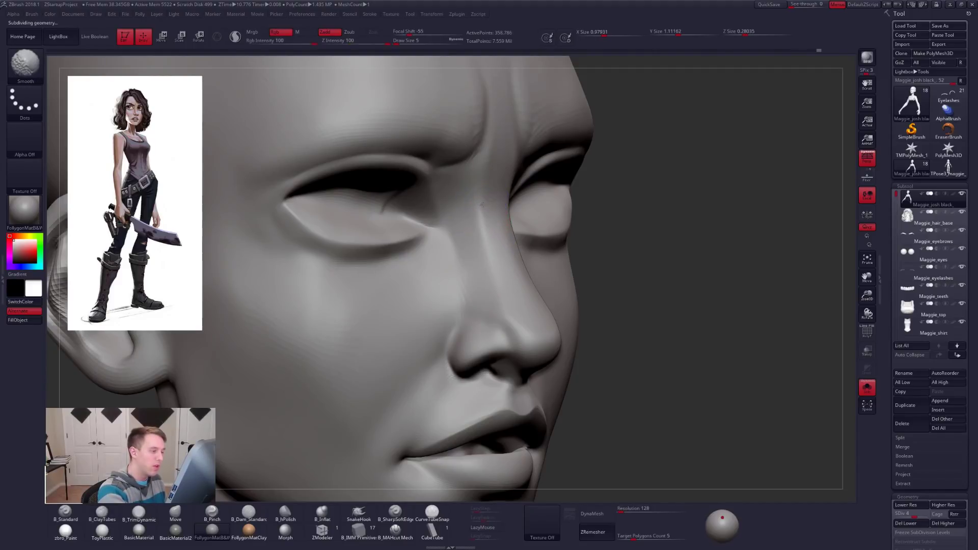
Compare the refined nose and brow with all subtools displayed, and return to the isolated head
{"action": "mouse_move", "coordinate": [536, 316]}
{"action": "right_mouse_down", "text": "ctrl"}
{"action": "mouse_move", "coordinate": [578, 331]}
{"action": "mouse_move", "coordinate": [616, 327]}
{"action": "mouse_move", "coordinate": [538, 341]}
{"action": "mouse_move", "coordinate": [540, 362]}
{"action": "right_mouse_up", "text": "ctrl"}
{"action": "key", "text": "alt+s"}
{"action": "key", "text": "alt+s"}
Define the cheekbone and cheek planes with the Pinch brush at draw size 12 and smooth the cheek
{"action": "key", "text": "space"}
{"action": "left_click_drag", "start_coordinate": [545, 335], "coordinate": [549, 335]}
{"action": "key", "text": "5"}
{"action": "left_click_drag", "start_coordinate": [554, 300], "coordinate": [550, 303]}
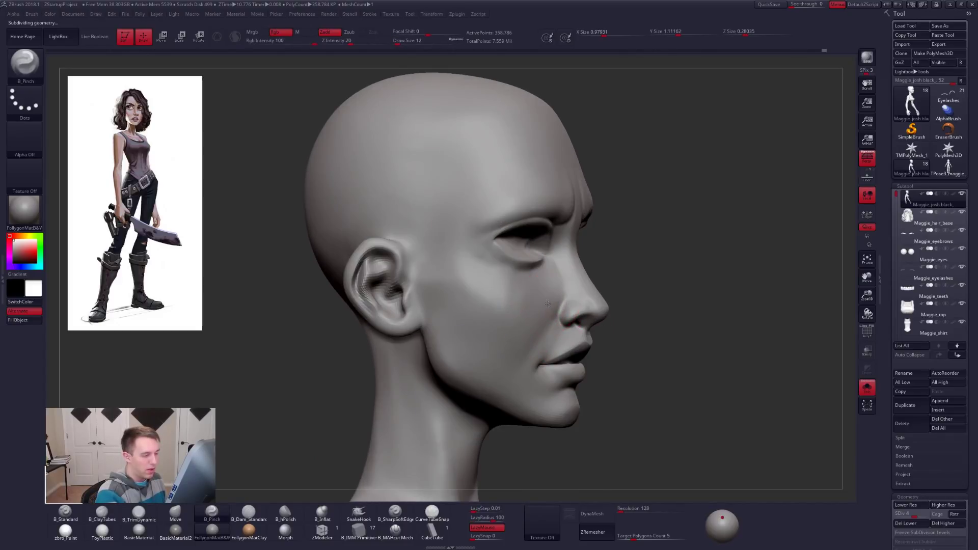
{"action": "mouse_move", "coordinate": [465, 287]}
{"action": "left_mouse_down"}
{"action": "mouse_move", "coordinate": [446, 266]}
{"action": "mouse_move", "coordinate": [474, 278]}
{"action": "mouse_move", "coordinate": [455, 261]}
{"action": "left_mouse_up"}
{"action": "mouse_move", "coordinate": [532, 386]}
{"action": "right_mouse_down"}
{"action": "mouse_move", "coordinate": [499, 379]}
{"action": "mouse_move", "coordinate": [529, 360]}
{"action": "mouse_move", "coordinate": [461, 298]}
{"action": "mouse_move", "coordinate": [437, 257]}
{"action": "right_mouse_up"}
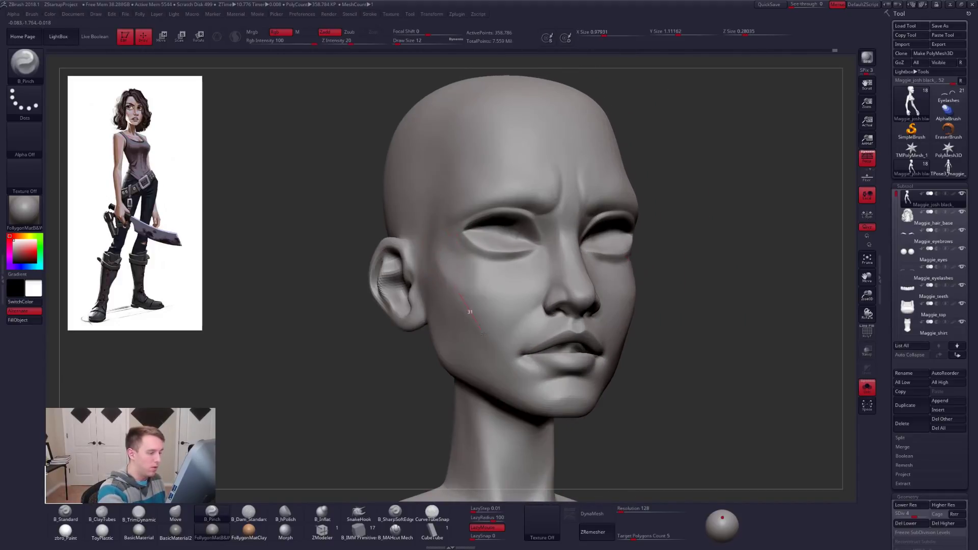
{"action": "key", "text": "space"}
{"action": "key", "text": "shift"}
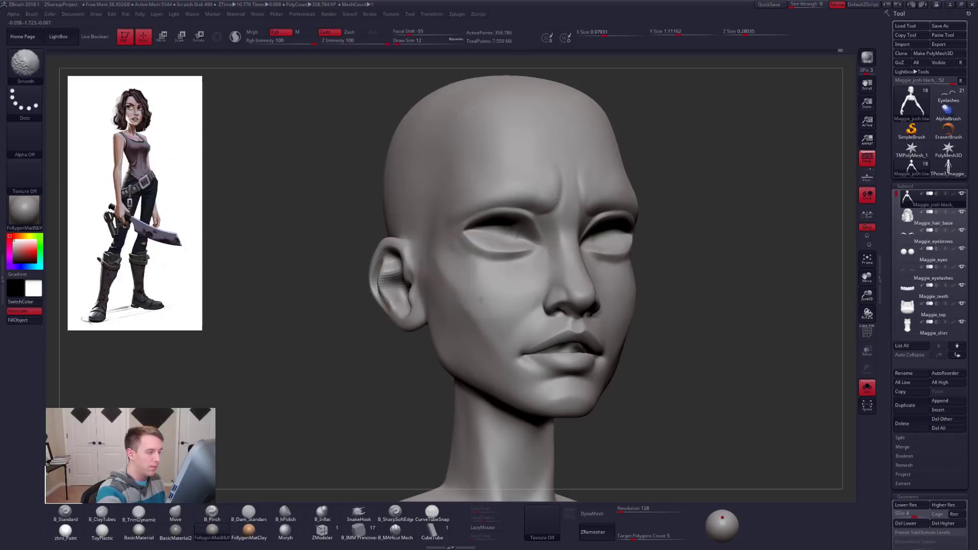
{"action": "right_click_drag", "start_coordinate": [479, 295], "coordinate": [485, 317], "text": "shift"}
Lasso-mask both cheeks symmetrically and blur the mask edges
{"action": "key", "text": "ctrl"}
{"action": "mouse_move", "coordinate": [452, 233]}
{"action": "left_mouse_down", "text": "ctrl"}
{"action": "mouse_move", "coordinate": [510, 269]}
{"action": "mouse_move", "coordinate": [525, 347]}
{"action": "mouse_move", "coordinate": [360, 234]}
{"action": "mouse_move", "coordinate": [367, 244]}
{"action": "left_mouse_up", "text": "ctrl"}
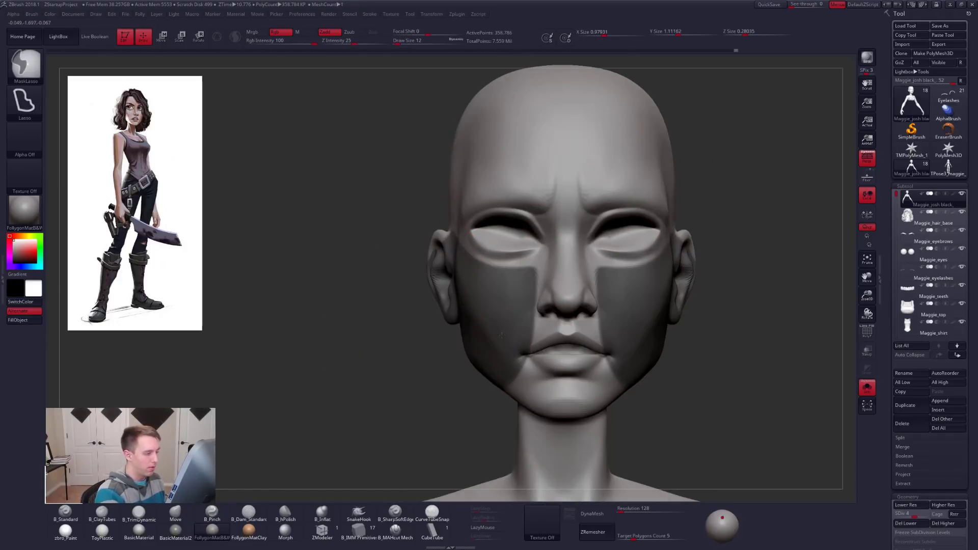
{"action": "left_click", "coordinate": [501, 335], "text": "ctrl"}
{"action": "left_click", "coordinate": [504, 336], "text": "ctrl"}
{"action": "left_click", "coordinate": [504, 337], "text": "ctrl"}
Reshape the lower cheeks and jaw through the inverted mask with the Move brush at subdivision level 3, draw size 29
{"action": "key", "text": "shift+d"}
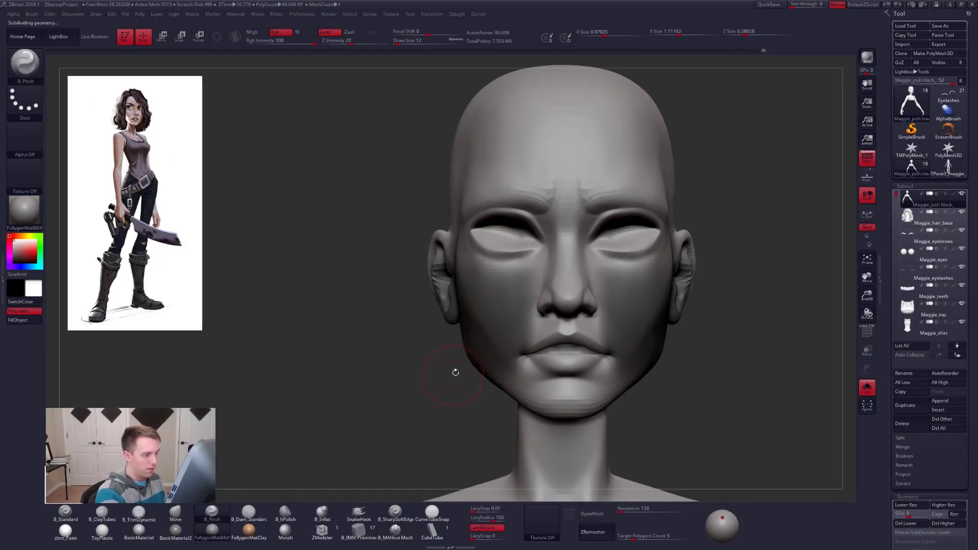
{"action": "key", "text": "space"}
{"action": "key", "text": "b"}
{"action": "key", "text": "m"}
{"action": "key", "text": "v"}
{"action": "key", "text": "space"}
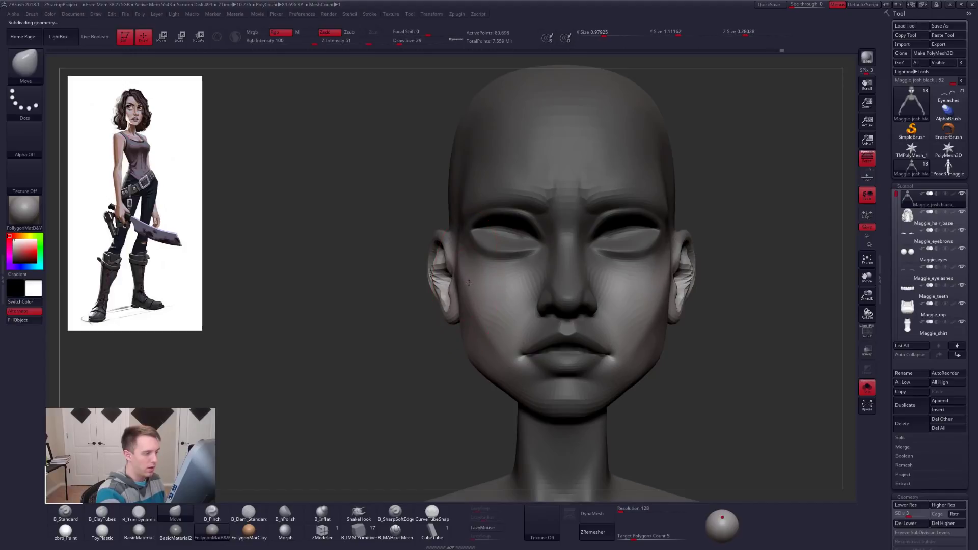
{"action": "left_click_drag", "start_coordinate": [480, 359], "coordinate": [487, 357]}
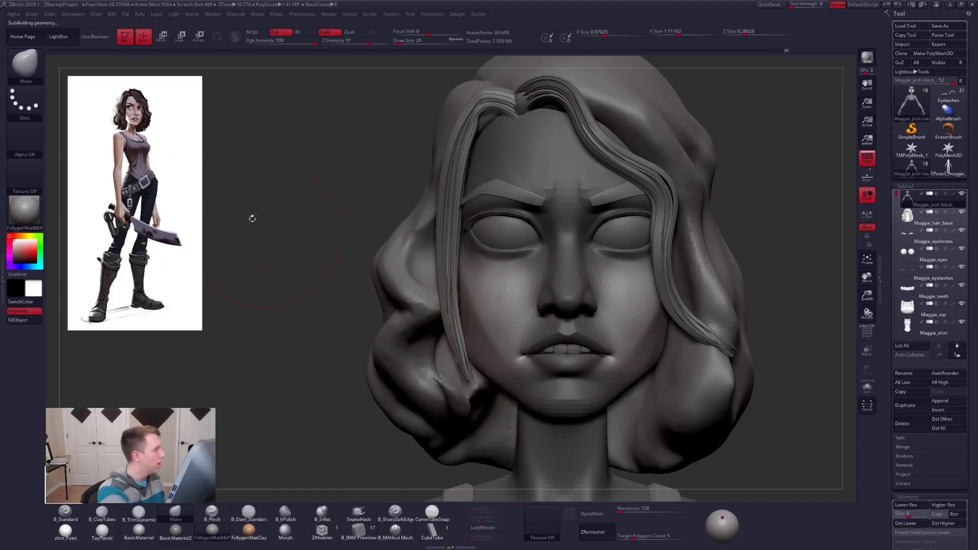
Isolate the head, clear the mask and adjust the jaw outline with the Move brush
{"action": "key", "text": "alt+s"}
{"action": "mouse_move", "coordinate": [306, 326]}
{"action": "left_mouse_down"}
{"action": "mouse_move", "coordinate": [572, 339]}
{"action": "mouse_move", "coordinate": [547, 358]}
{"action": "mouse_move", "coordinate": [581, 338]}
{"action": "mouse_move", "coordinate": [544, 352]}
{"action": "left_mouse_up"}
{"action": "left_click_drag", "start_coordinate": [571, 384], "coordinate": [683, 402]}
{"action": "mouse_move", "coordinate": [306, 382]}
{"action": "left_mouse_down"}
{"action": "mouse_move", "coordinate": [478, 371]}
{"action": "mouse_move", "coordinate": [581, 290]}
{"action": "left_mouse_up"}
{"action": "mouse_move", "coordinate": [489, 393]}
{"action": "left_mouse_down"}
{"action": "mouse_move", "coordinate": [524, 338]}
{"action": "mouse_move", "coordinate": [505, 376]}
{"action": "left_mouse_up"}
Raise the head to subdivision level 4 and sharpen the jawline from chin to ear with Pinch at draw size 12
{"action": "key", "text": "s"}
{"action": "key", "text": "5"}
{"action": "mouse_move", "coordinate": [502, 314]}
{"action": "right_mouse_down"}
{"action": "mouse_move", "coordinate": [490, 351]}
{"action": "mouse_move", "coordinate": [462, 380]}
{"action": "right_mouse_up"}
{"action": "key", "text": "space"}
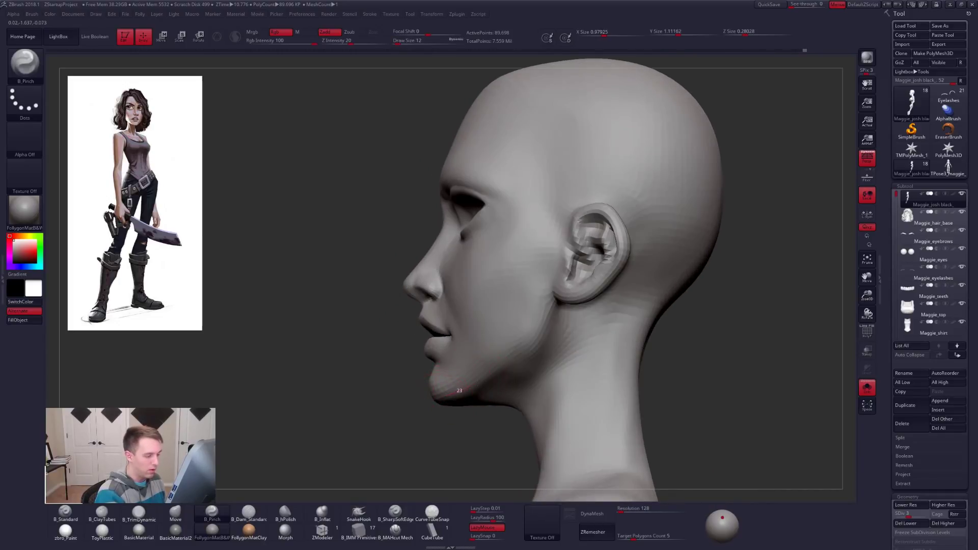
{"action": "key", "text": "d"}
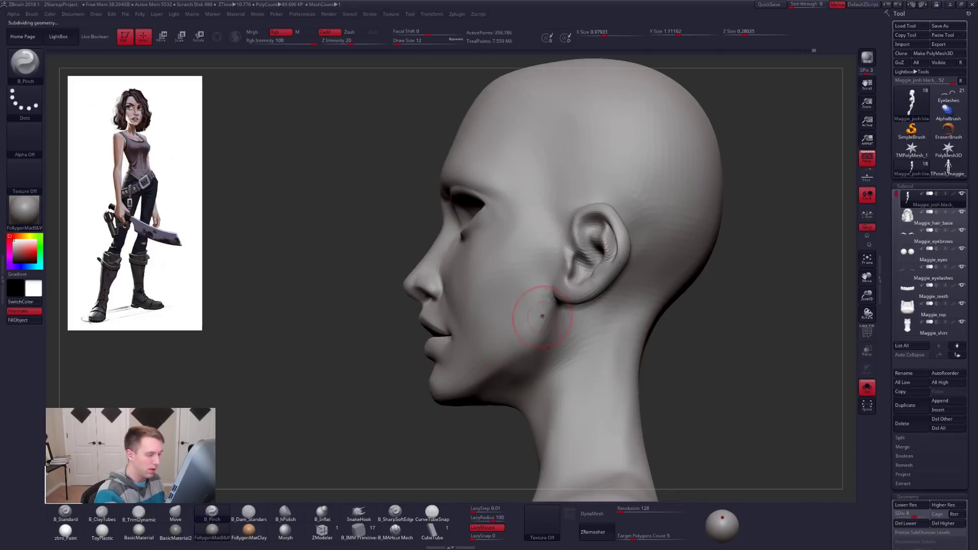
{"action": "right_click_drag", "start_coordinate": [521, 368], "coordinate": [527, 346]}
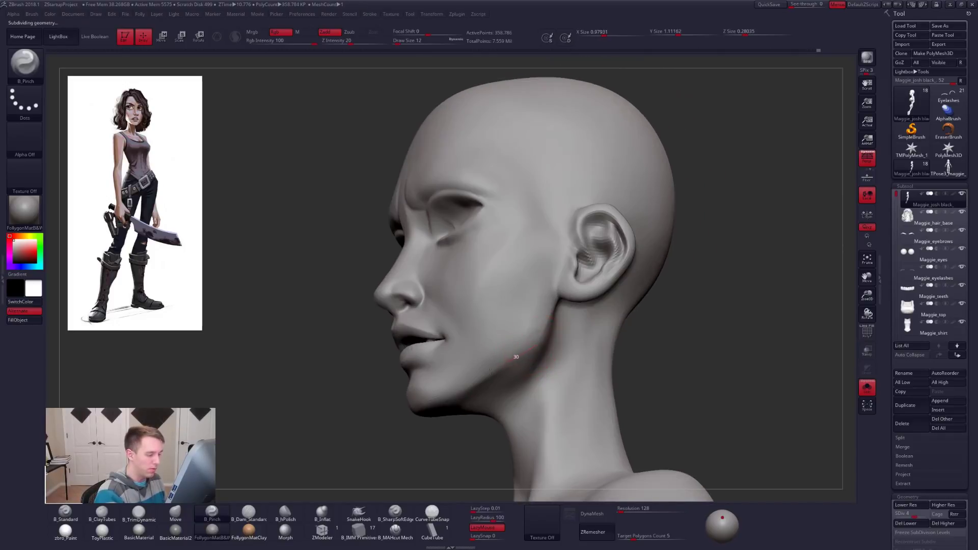
Work the area under the jaw angle and below the ear with ClayTubes, starting at draw size 21 and increasing it to 25
{"action": "key", "text": "space"}
{"action": "left_click_drag", "start_coordinate": [472, 375], "coordinate": [477, 375]}
{"action": "right_click_drag", "start_coordinate": [557, 352], "coordinate": [534, 342]}
{"action": "key", "text": "2"}
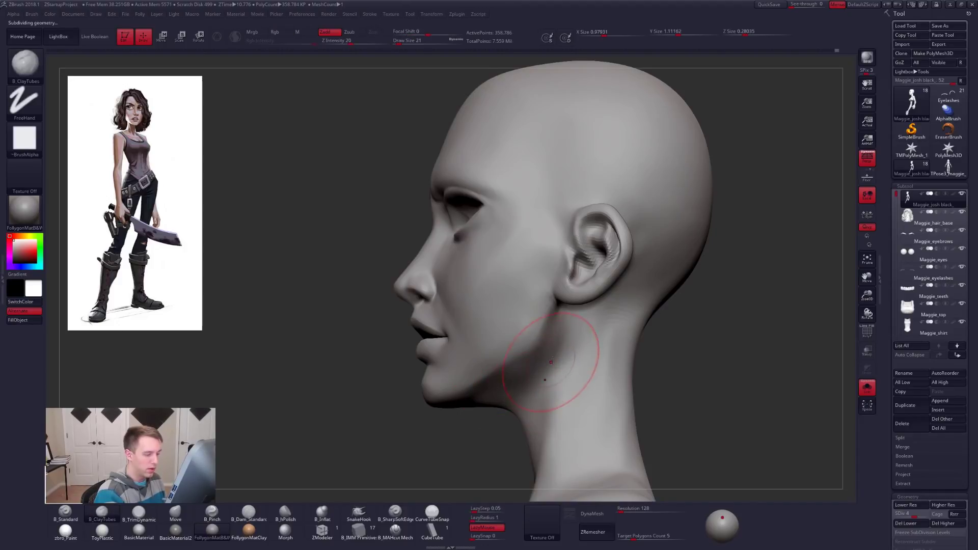
{"action": "right_click_drag", "start_coordinate": [559, 363], "coordinate": [539, 341]}
{"action": "key", "text": "space"}
{"action": "left_click_drag", "start_coordinate": [474, 375], "coordinate": [477, 375]}
Hide the body with a lasso selection so only the head and upper neck stay visible
{"action": "mouse_move", "coordinate": [539, 351]}
{"action": "right_mouse_down"}
{"action": "mouse_move", "coordinate": [539, 323]}
{"action": "mouse_move", "coordinate": [517, 349]}
{"action": "mouse_move", "coordinate": [517, 377]}
{"action": "right_mouse_up"}
{"action": "key", "text": "4"}
{"action": "left_click_drag", "start_coordinate": [655, 328], "coordinate": [478, 417], "text": "ctrl+shift"}
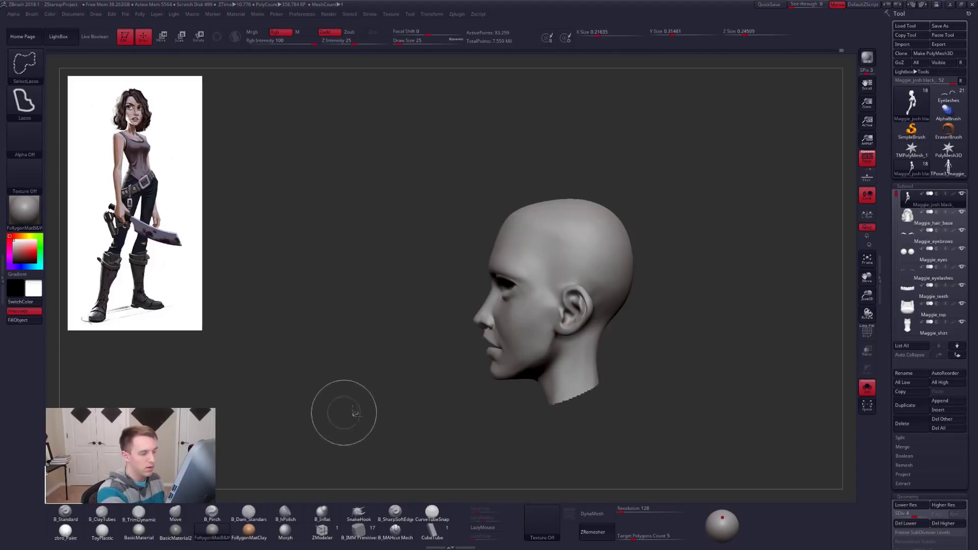
Lower the head to subdivision level 2, adjust the jaw area with the Move brush and unhide the body
{"action": "right_click_drag", "start_coordinate": [589, 391], "coordinate": [576, 377], "text": "alt"}
{"action": "mouse_move", "coordinate": [575, 377]}
{"action": "right_mouse_down"}
{"action": "mouse_move", "coordinate": [542, 314]}
{"action": "mouse_move", "coordinate": [543, 332]}
{"action": "right_mouse_up"}
{"action": "key", "text": "shift+d"}
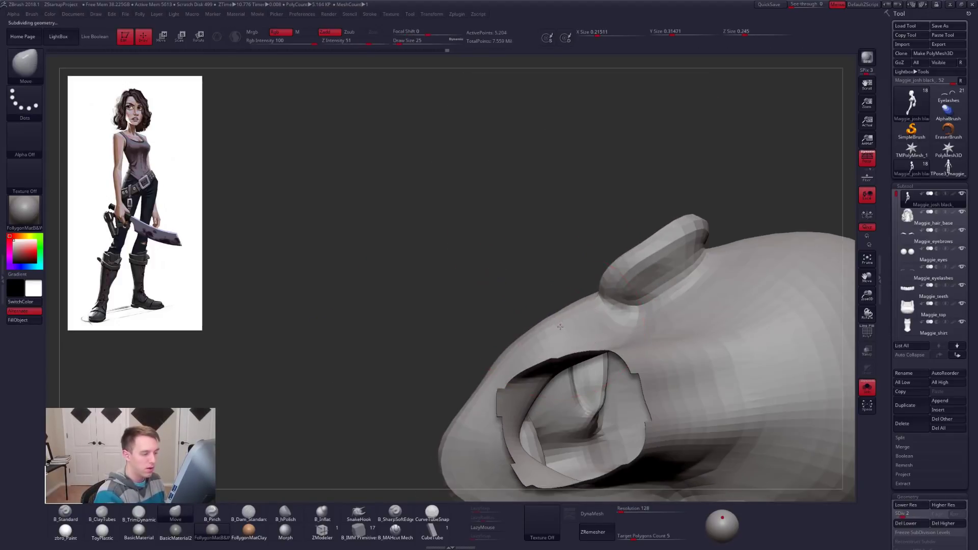
{"action": "mouse_move", "coordinate": [563, 326]}
{"action": "right_mouse_down"}
{"action": "mouse_move", "coordinate": [578, 359]}
{"action": "mouse_move", "coordinate": [606, 367]}
{"action": "mouse_move", "coordinate": [616, 355]}
{"action": "mouse_move", "coordinate": [571, 326]}
{"action": "mouse_move", "coordinate": [527, 340]}
{"action": "mouse_move", "coordinate": [519, 308]}
{"action": "mouse_move", "coordinate": [569, 349]}
{"action": "right_mouse_up"}
{"action": "key", "text": "alt+s"}
{"action": "key", "text": "alt+s"}
{"action": "key", "text": "space"}
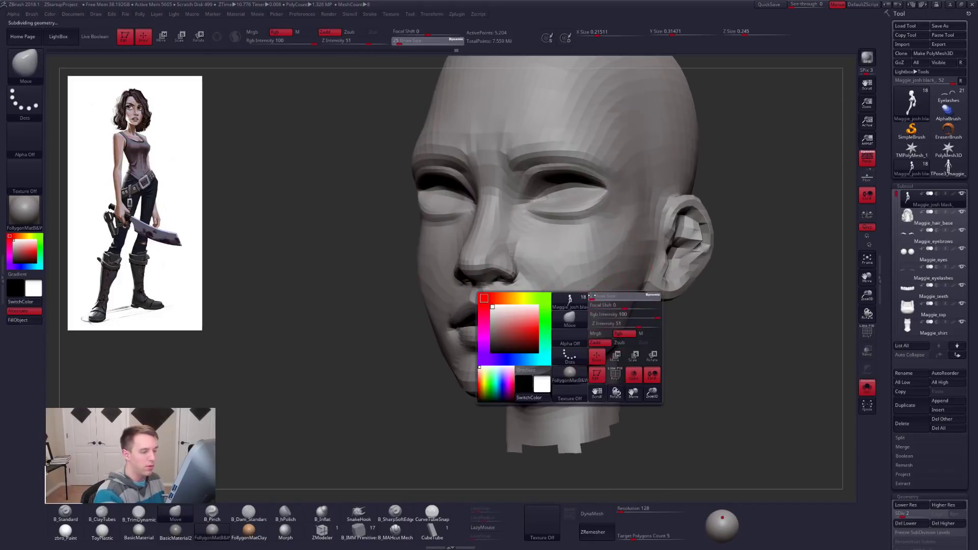
{"action": "left_click_drag", "start_coordinate": [609, 315], "coordinate": [586, 311]}
{"action": "key", "text": "space"}
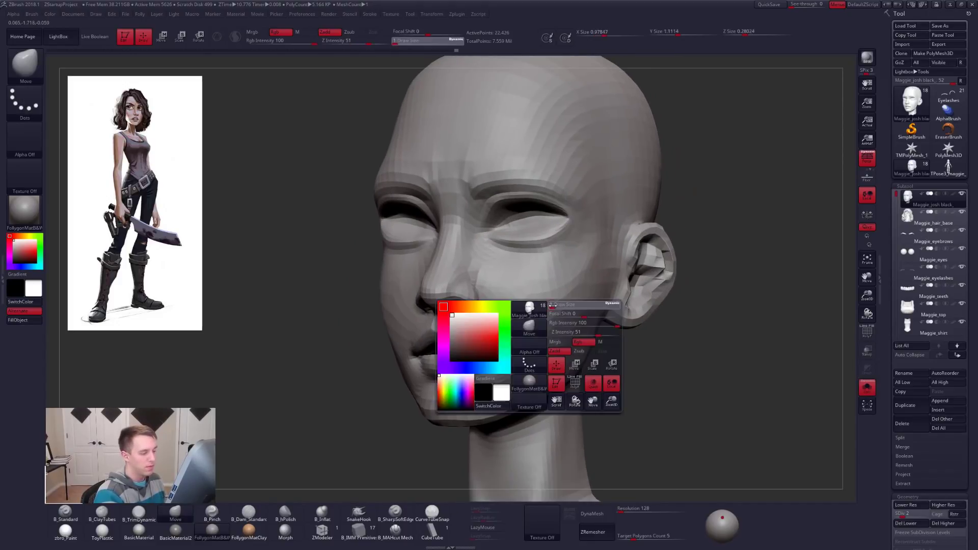
Raise the head to subdivision level 5 and sharpen the cheek plane edge with Pinch at draw size 12
{"action": "key", "text": "b"}
{"action": "key", "text": "p"}
{"action": "key", "text": "i"}
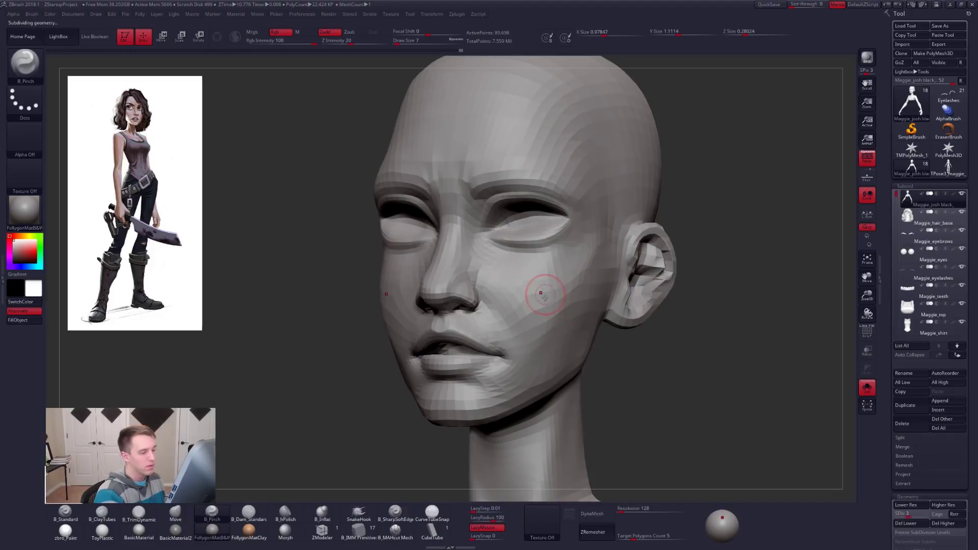
{"action": "key", "text": "d"}
{"action": "key", "text": "d"}
{"action": "key", "text": "space"}
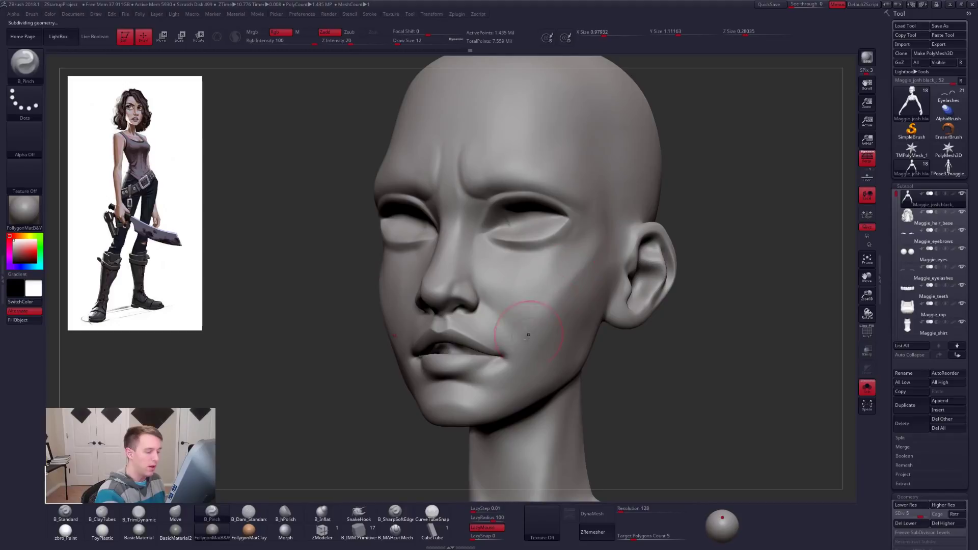
{"action": "mouse_move", "coordinate": [600, 235]}
{"action": "right_mouse_down"}
{"action": "mouse_move", "coordinate": [514, 326]}
{"action": "mouse_move", "coordinate": [509, 305]}
{"action": "mouse_move", "coordinate": [535, 316]}
{"action": "right_mouse_up"}
Flatten the plane running from cheekbone to jaw with TrimDynamic at draw size 14 and smooth it
{"action": "key", "text": "b"}
{"action": "key", "text": "t"}
{"action": "key", "text": "d"}
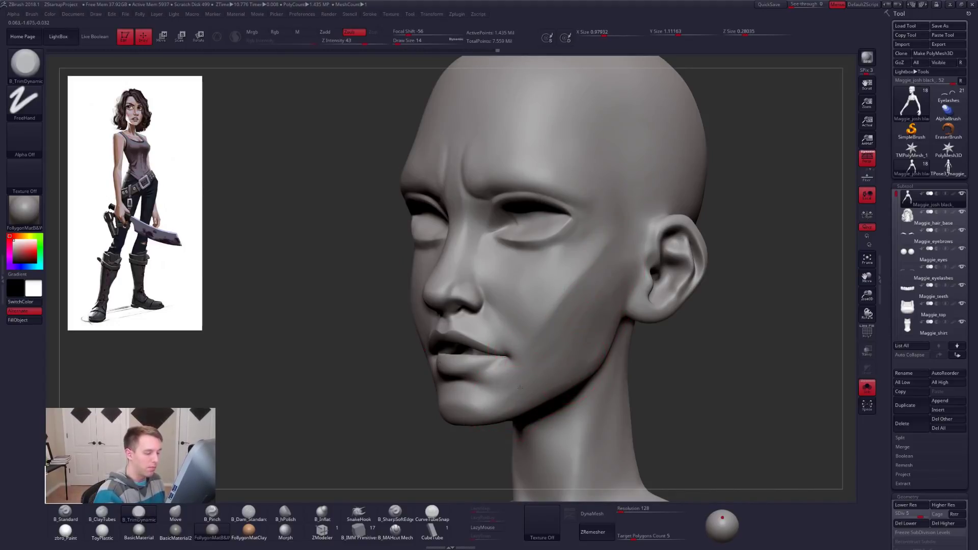
{"action": "key", "text": "shift"}
{"action": "mouse_move", "coordinate": [564, 312]}
{"action": "right_mouse_down"}
{"action": "mouse_move", "coordinate": [668, 351]}
{"action": "mouse_move", "coordinate": [561, 272]}
{"action": "right_mouse_up"}
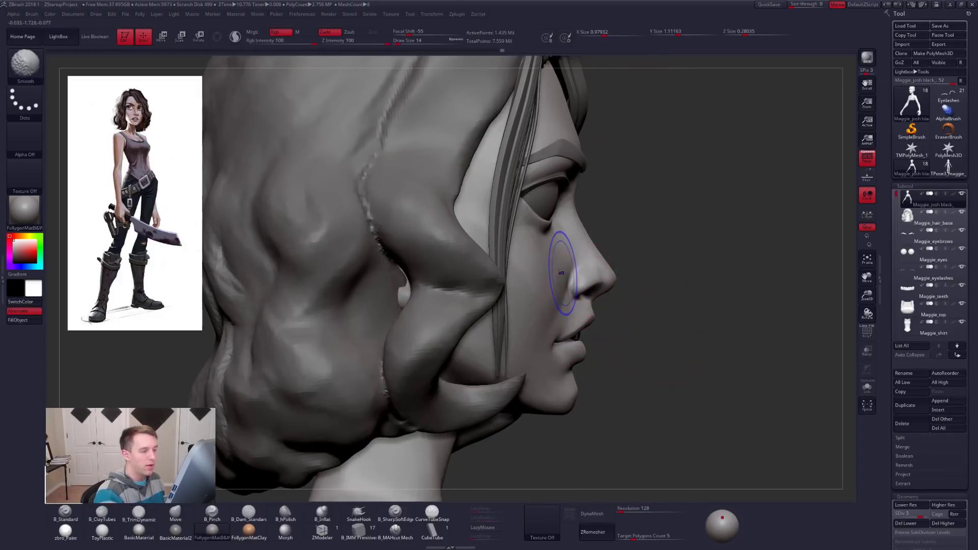
Lower the head to subdivision level 3 with the Move brush active and hide the hair, top and shirt subtools
{"action": "key", "text": "b"}
{"action": "key", "text": "m"}
{"action": "key", "text": "v"}
{"action": "key", "text": "shift+d"}
{"action": "key", "text": "shift+d"}
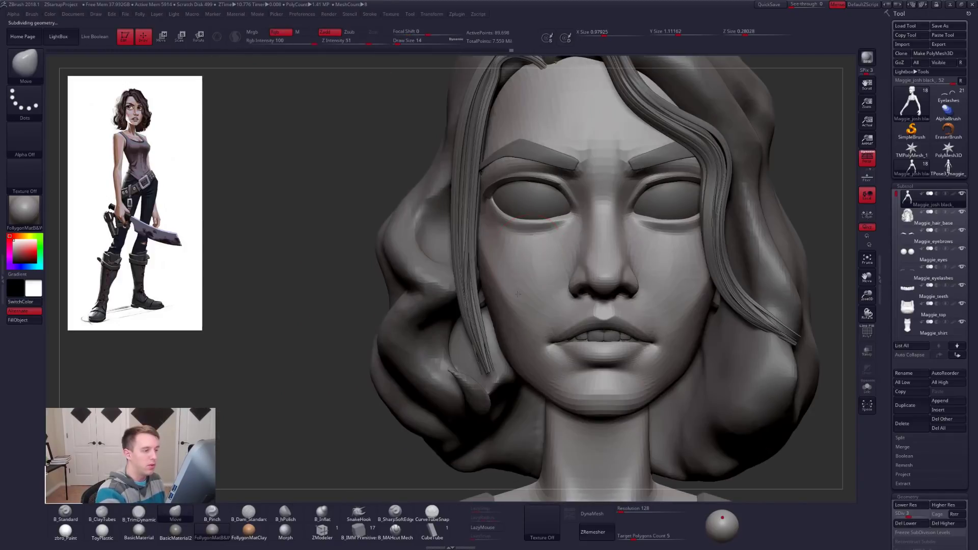
{"action": "right_click_drag", "start_coordinate": [533, 233], "coordinate": [655, 245]}
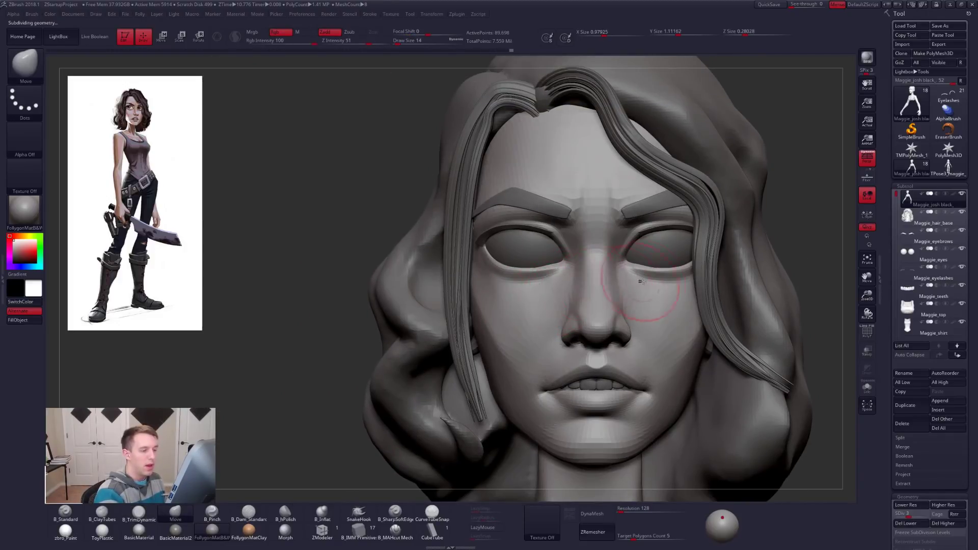
{"action": "left_click", "coordinate": [961, 216]}
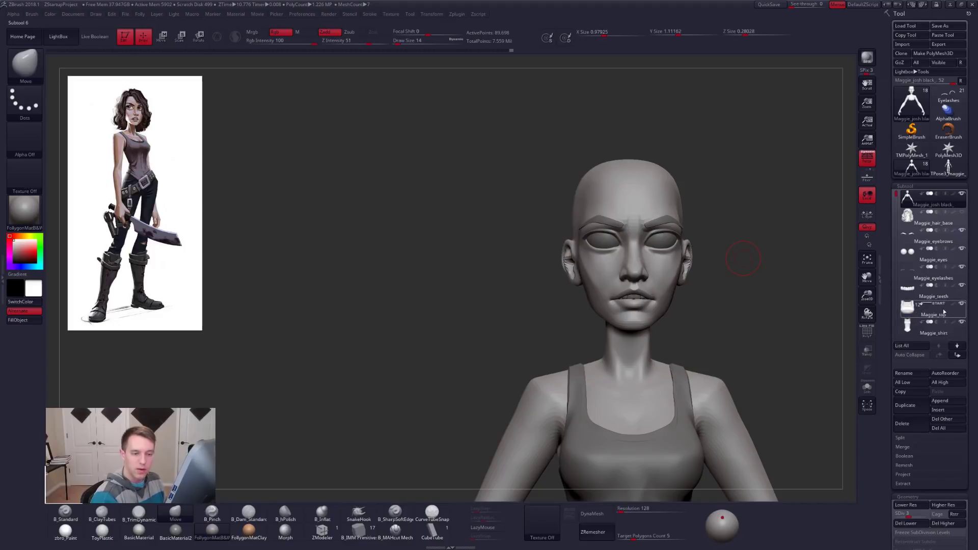
{"action": "left_click_drag", "start_coordinate": [961, 305], "coordinate": [961, 322]}
{"action": "mouse_move", "coordinate": [804, 309]}
{"action": "left_mouse_down", "text": "alt"}
{"action": "mouse_move", "coordinate": [711, 277]}
{"action": "mouse_move", "coordinate": [664, 248]}
{"action": "mouse_move", "coordinate": [661, 263]}
{"action": "mouse_move", "coordinate": [560, 320]}
{"action": "left_mouse_up", "text": "alt"}
{"action": "mouse_move", "coordinate": [713, 305]}
{"action": "left_mouse_down"}
{"action": "mouse_move", "coordinate": [657, 351]}
{"action": "mouse_move", "coordinate": [657, 382]}
{"action": "left_mouse_up"}
Isolate the head, raise it to subdivision level 6 and sharpen the lower eyelid with Pinch at draw size 5
{"action": "key", "text": "s"}
{"action": "left_click_drag", "start_coordinate": [591, 319], "coordinate": [596, 319]}
{"action": "mouse_move", "coordinate": [597, 318]}
{"action": "right_mouse_down"}
{"action": "mouse_move", "coordinate": [577, 322]}
{"action": "mouse_move", "coordinate": [563, 310]}
{"action": "mouse_move", "coordinate": [568, 327]}
{"action": "mouse_move", "coordinate": [591, 331]}
{"action": "mouse_move", "coordinate": [621, 308]}
{"action": "mouse_move", "coordinate": [607, 327]}
{"action": "mouse_move", "coordinate": [562, 317]}
{"action": "right_mouse_up"}
{"action": "key", "text": "s"}
{"action": "key", "text": "alt+s"}
{"action": "key", "text": "d"}
{"action": "key", "text": "d"}
{"action": "key", "text": "5"}
{"action": "key", "text": "space"}
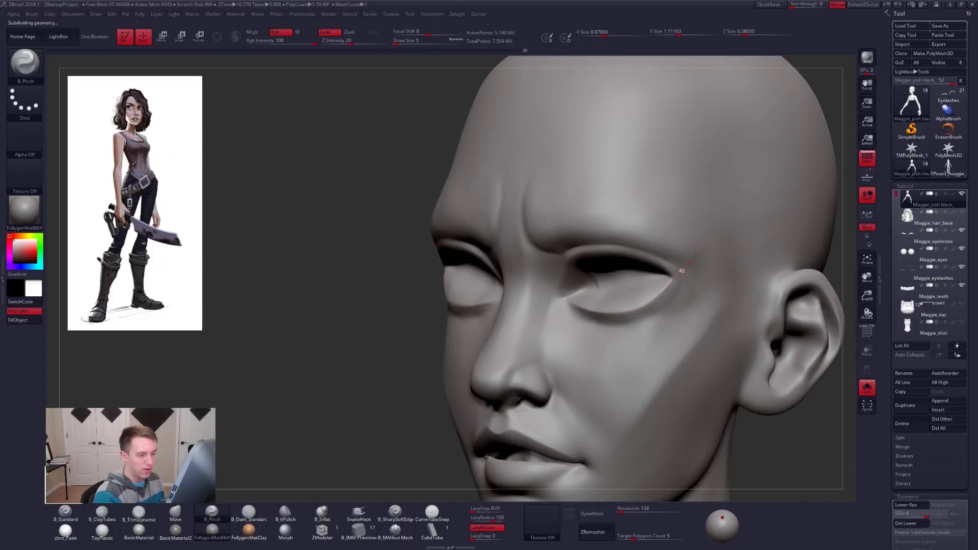
{"action": "right_click_drag", "start_coordinate": [665, 280], "coordinate": [665, 306]}
{"action": "left_click_drag", "start_coordinate": [673, 302], "coordinate": [656, 318], "text": "shift"}
Lower the head to subdivision level 4 and smooth the area below the eyelids
{"action": "key", "text": "space"}
{"action": "key", "text": "shift+d"}
{"action": "key", "text": "shift+d"}
{"action": "key", "text": "space"}
{"action": "key", "text": "shift"}
{"action": "mouse_move", "coordinate": [633, 342]}
{"action": "right_mouse_down"}
{"action": "mouse_move", "coordinate": [611, 350]}
{"action": "mouse_move", "coordinate": [612, 324]}
{"action": "right_mouse_up"}
{"action": "key", "text": "w"}
{"action": "mouse_move", "coordinate": [617, 301]}
{"action": "left_mouse_down"}
{"action": "mouse_move", "coordinate": [641, 335]}
{"action": "mouse_move", "coordinate": [618, 339]}
{"action": "left_mouse_up"}
{"action": "key", "text": "q"}
{"action": "mouse_move", "coordinate": [619, 326]}
{"action": "right_mouse_down"}
{"action": "mouse_move", "coordinate": [648, 325]}
{"action": "mouse_move", "coordinate": [611, 312]}
{"action": "right_mouse_up"}
Flatten the surface beneath the lower eyelids with TrimDynamic at draw size 9
{"action": "key", "text": "b"}
{"action": "key", "text": "t"}
{"action": "key", "text": "d"}
{"action": "key", "text": "space"}
{"action": "mouse_move", "coordinate": [618, 316]}
{"action": "left_mouse_down"}
{"action": "mouse_move", "coordinate": [590, 306]}
{"action": "mouse_move", "coordinate": [626, 314]}
{"action": "left_mouse_up"}
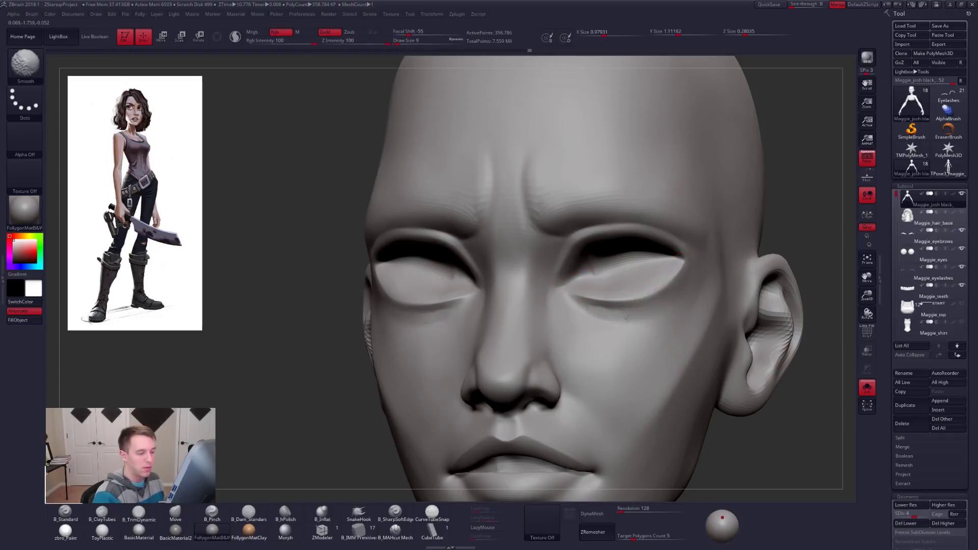
Smooth the under-eye area at a lower subdivision level and undo the last smoothing stroke
{"action": "key", "text": "shift+d"}
{"action": "right_click_drag", "start_coordinate": [622, 332], "coordinate": [636, 330]}
{"action": "left_click_drag", "start_coordinate": [597, 312], "coordinate": [619, 313], "text": "shift"}
{"action": "right_click_drag", "start_coordinate": [633, 310], "coordinate": [611, 306]}
{"action": "mouse_move", "coordinate": [611, 306]}
{"action": "left_mouse_down", "text": "shift"}
{"action": "mouse_move", "coordinate": [590, 300]}
{"action": "mouse_move", "coordinate": [597, 309]}
{"action": "mouse_move", "coordinate": [581, 312]}
{"action": "mouse_move", "coordinate": [675, 307]}
{"action": "left_mouse_up", "text": "shift"}
{"action": "left_click_drag", "start_coordinate": [609, 320], "coordinate": [590, 314], "text": "shift"}
{"action": "key", "text": "ctrl+z"}
{"action": "key", "text": "ctrl+d"}
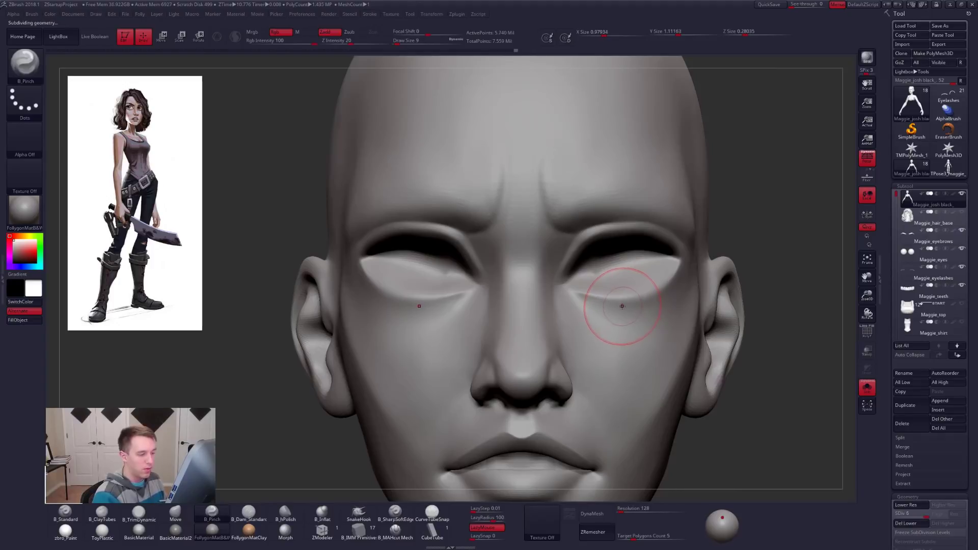
Carve a curved crease below each lower eyelid with the MAHcut Mech brush at subdivision level 6 and draw size 7
{"action": "left_click", "coordinate": [396, 530]}
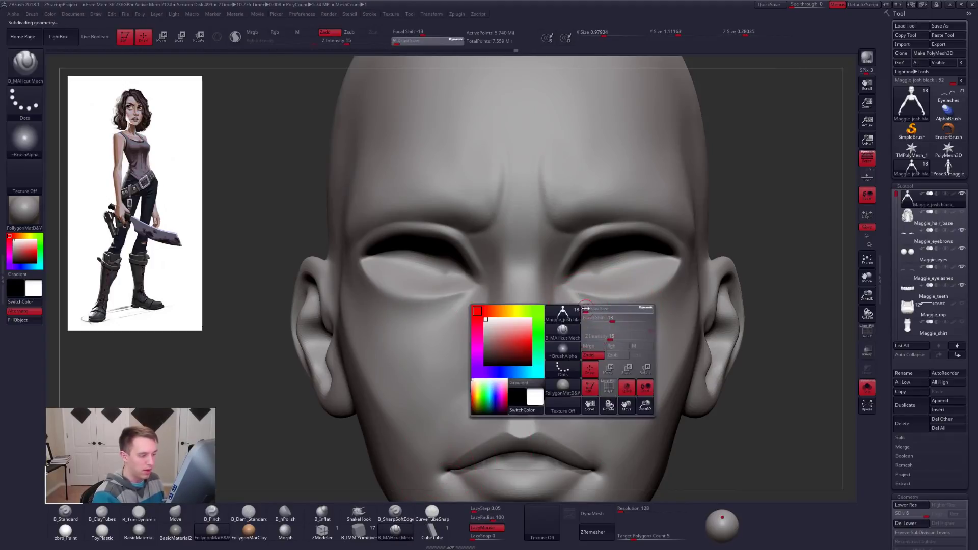
{"action": "right_click_drag", "start_coordinate": [574, 320], "coordinate": [560, 317]}
{"action": "mouse_move", "coordinate": [571, 295]}
{"action": "left_mouse_down"}
{"action": "mouse_move", "coordinate": [586, 310]}
{"action": "mouse_move", "coordinate": [658, 319]}
{"action": "mouse_move", "coordinate": [687, 303]}
{"action": "left_mouse_up"}
{"action": "left_click_drag", "start_coordinate": [715, 257], "coordinate": [708, 262]}
{"action": "right_click_drag", "start_coordinate": [627, 305], "coordinate": [618, 310]}
{"action": "key", "text": "space"}
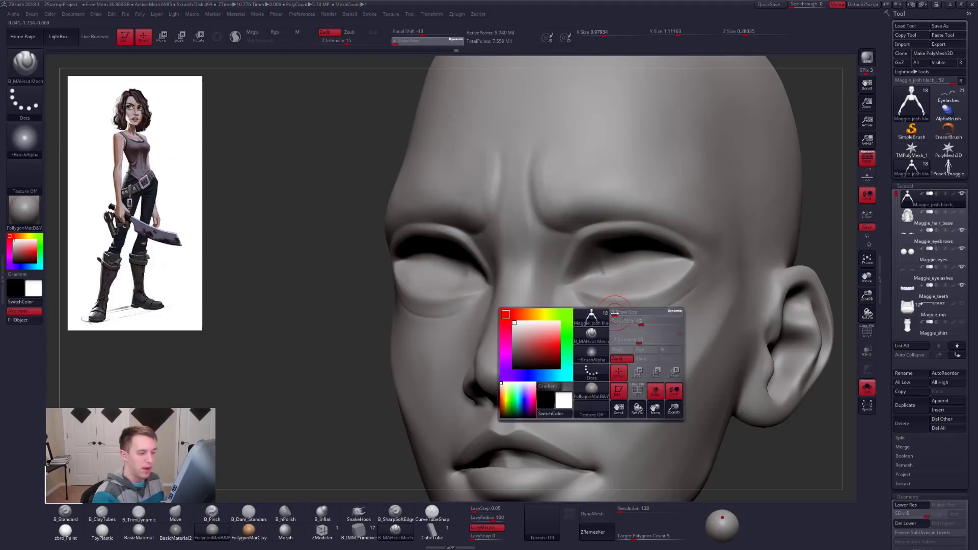
{"action": "key", "text": "space"}
{"action": "key", "text": "space"}
{"action": "mouse_move", "coordinate": [573, 300]}
{"action": "left_mouse_down"}
{"action": "mouse_move", "coordinate": [606, 323]}
{"action": "mouse_move", "coordinate": [640, 324]}
{"action": "mouse_move", "coordinate": [688, 299]}
{"action": "left_mouse_up"}
{"action": "key", "text": "shift"}
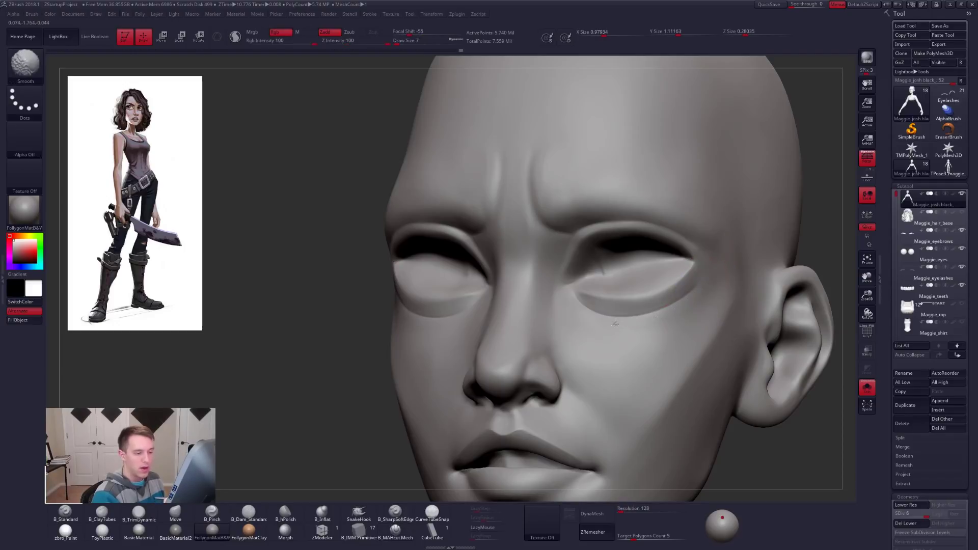
Lower the head to subdivision level 5, adjust the under-eye crease with Move at draw size 14 and show the other subtools
{"action": "key", "text": "shift+d"}
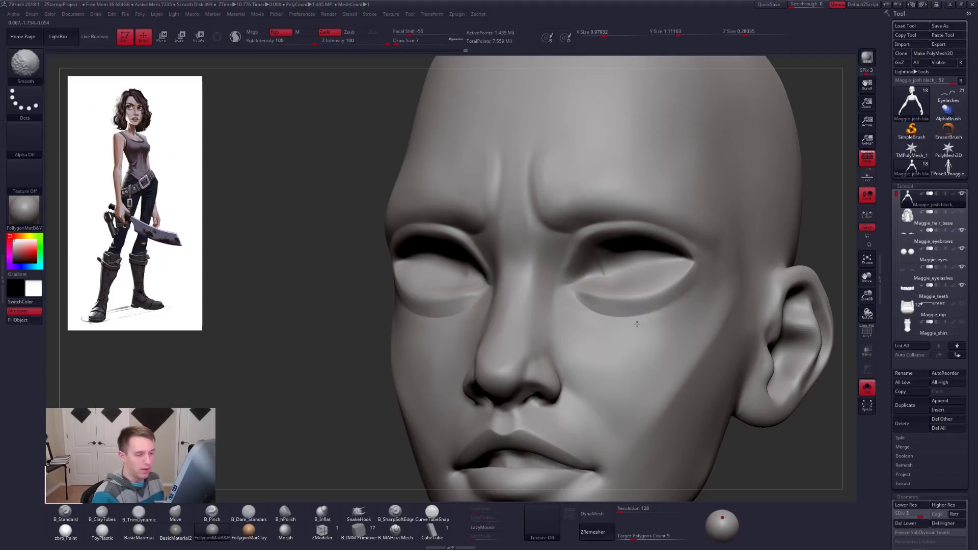
{"action": "right_click_drag", "start_coordinate": [677, 330], "coordinate": [709, 329], "text": "shift"}
{"action": "key", "text": "b"}
{"action": "key", "text": "m"}
{"action": "key", "text": "v"}
{"action": "right_click", "coordinate": [622, 326]}
{"action": "left_click_drag", "start_coordinate": [621, 326], "coordinate": [625, 326]}
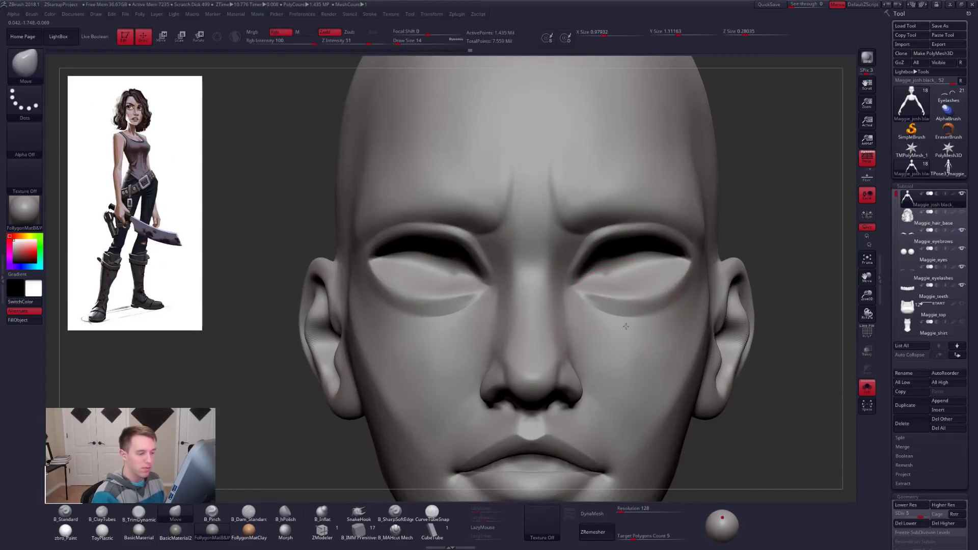
{"action": "key", "text": "alt+s"}
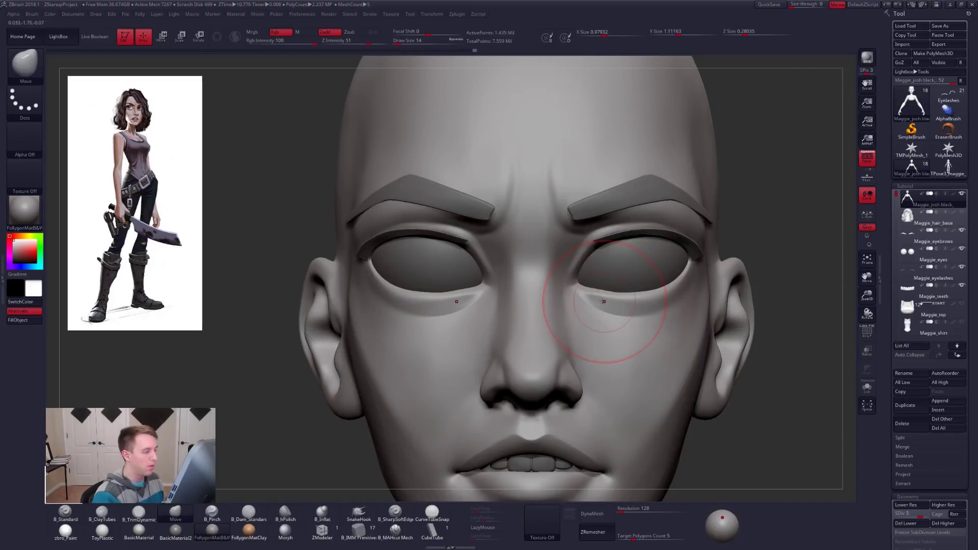
Isolate the head and tighten the under-eye crease with Pinch at draw size 2
{"action": "key", "text": "alt+s"}
{"action": "key", "text": "b"}
{"action": "key", "text": "p"}
{"action": "key", "text": "i"}
{"action": "key", "text": "space"}
{"action": "left_click_drag", "start_coordinate": [620, 301], "coordinate": [610, 301]}
{"action": "mouse_move", "coordinate": [610, 298]}
{"action": "right_mouse_down"}
{"action": "mouse_move", "coordinate": [596, 311]}
{"action": "mouse_move", "coordinate": [589, 291]}
{"action": "right_mouse_up"}
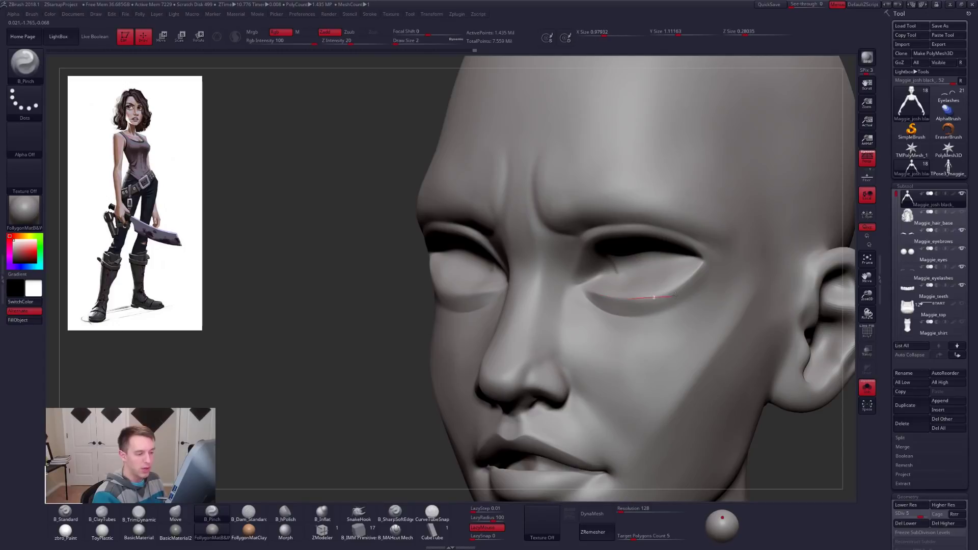
{"action": "left_click_drag", "start_coordinate": [727, 248], "coordinate": [728, 246]}
Adjust the under-eye bags with the Move brush at draw size 14 and bring back the eyes and eyebrows
{"action": "key", "text": "b"}
{"action": "key", "text": "m"}
{"action": "key", "text": "v"}
{"action": "key", "text": "space"}
{"action": "left_click_drag", "start_coordinate": [649, 285], "coordinate": [657, 286]}
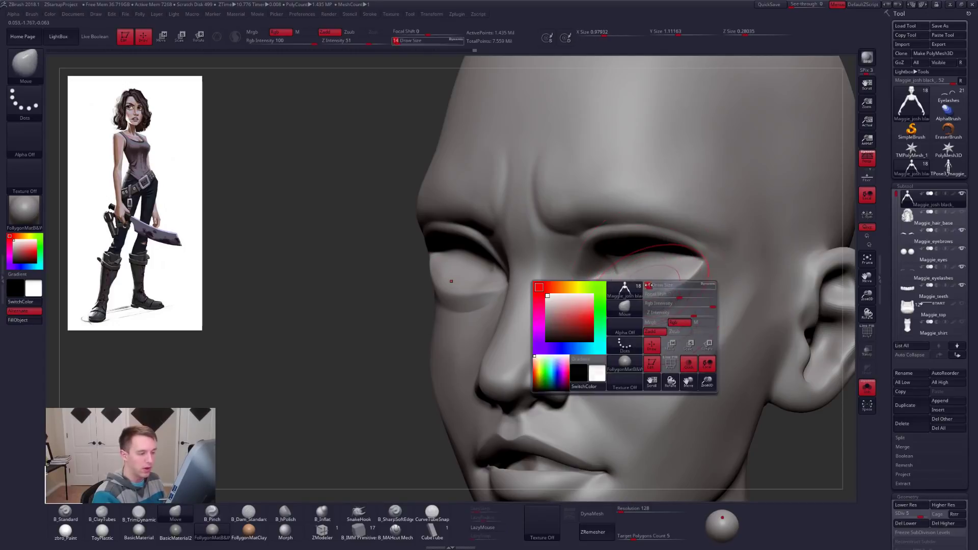
{"action": "right_click_drag", "start_coordinate": [650, 283], "coordinate": [654, 296], "text": "shift"}
{"action": "key", "text": "alt+s"}
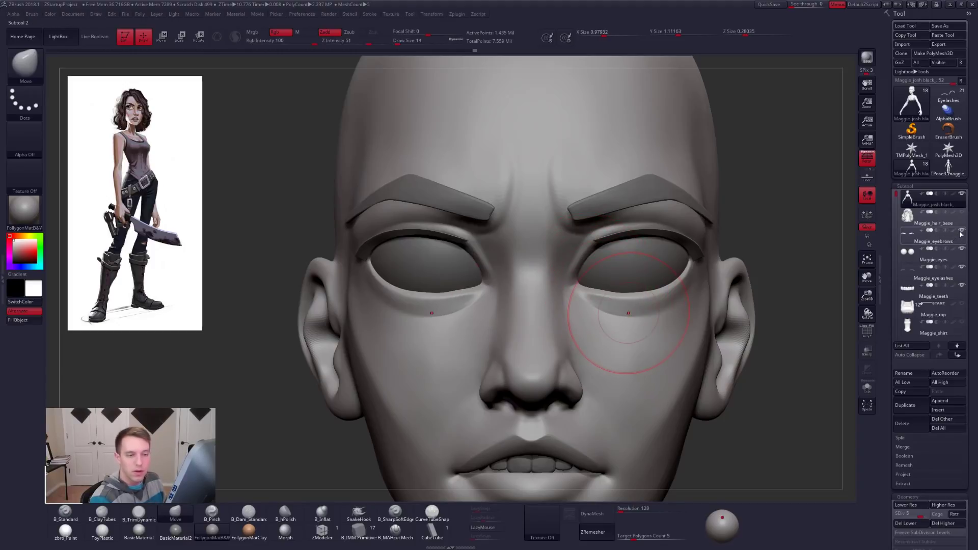
Hide the eyelashes subtool and smooth the lower eyelids at draw size 4
{"action": "left_click", "coordinate": [962, 268]}
{"action": "right_click_drag", "start_coordinate": [636, 274], "coordinate": [629, 278], "text": "alt"}
{"action": "key", "text": "space"}
{"action": "left_click_drag", "start_coordinate": [654, 275], "coordinate": [650, 274]}
{"action": "key", "text": "shift"}
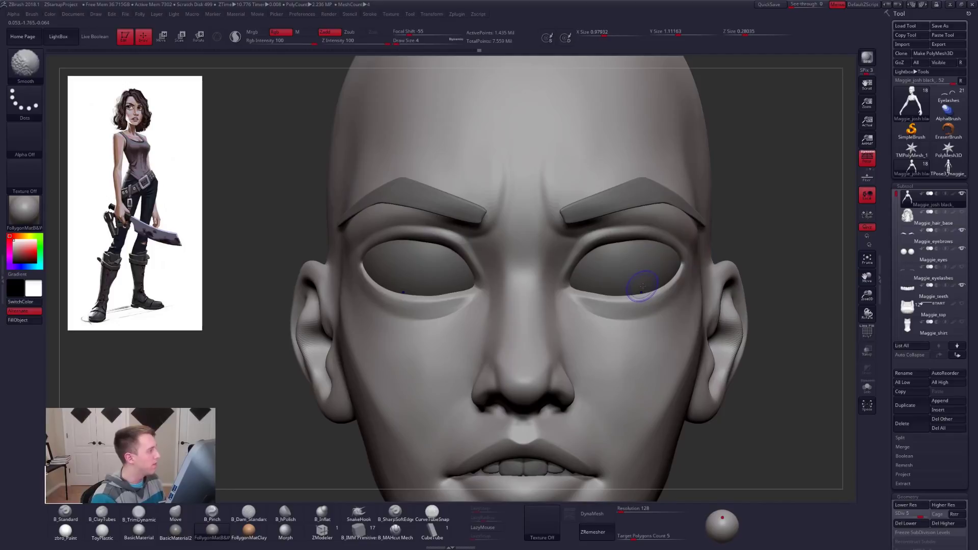
Lower the head to subdivision level 3 and reshape the upper eyelids with Move at draw size 7
{"action": "key", "text": "shift+d"}
{"action": "key", "text": "shift+d"}
{"action": "key", "text": "shift+d"}
{"action": "right_click_drag", "start_coordinate": [651, 287], "coordinate": [655, 270], "text": "ctrl"}
{"action": "key", "text": "d"}
{"action": "key", "text": "space"}
{"action": "left_click_drag", "start_coordinate": [655, 270], "coordinate": [665, 262]}
{"action": "key", "text": "space"}
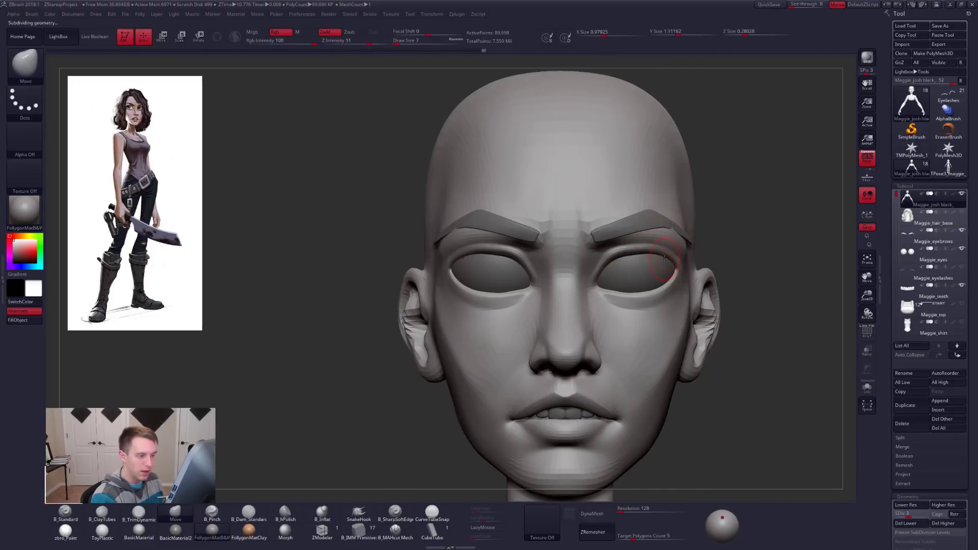
{"action": "right_click_drag", "start_coordinate": [654, 253], "coordinate": [591, 284]}
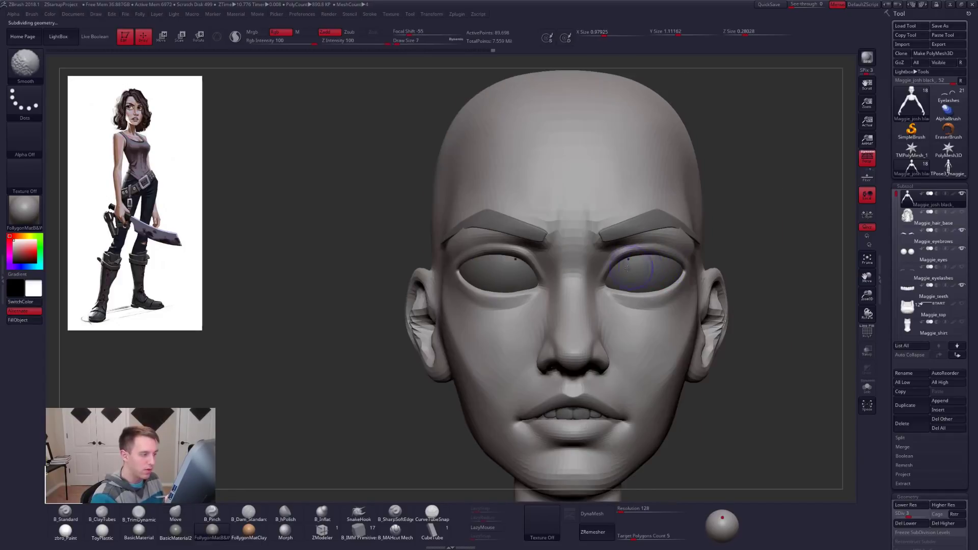
Refine the upper eyelid fold between eye and eyebrow with the Move brush
{"action": "mouse_move", "coordinate": [604, 259]}
{"action": "left_mouse_down", "text": "ctrl"}
{"action": "mouse_move", "coordinate": [657, 282]}
{"action": "mouse_move", "coordinate": [695, 270]}
{"action": "left_mouse_up", "text": "ctrl"}
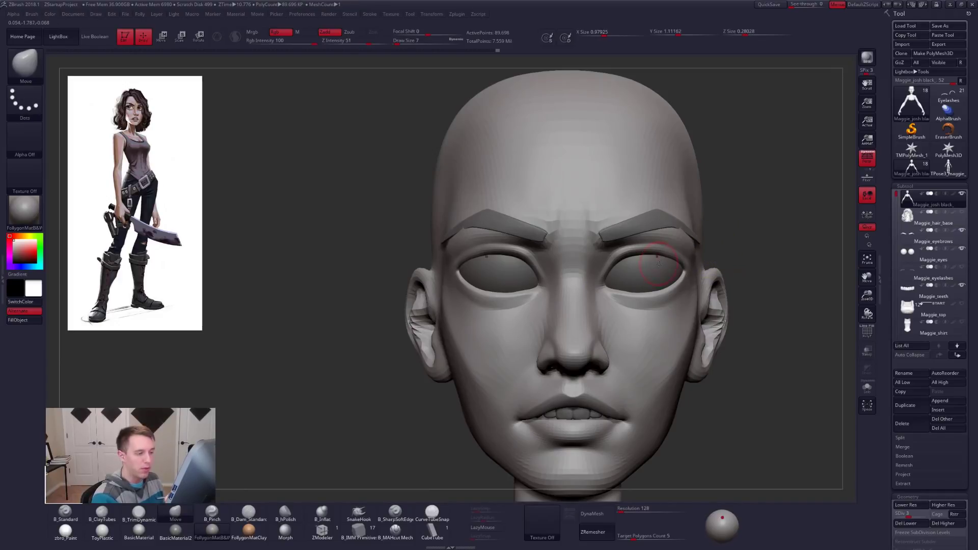
{"action": "key", "text": "space"}
{"action": "right_click_drag", "start_coordinate": [662, 265], "coordinate": [623, 270]}
{"action": "key", "text": "space"}
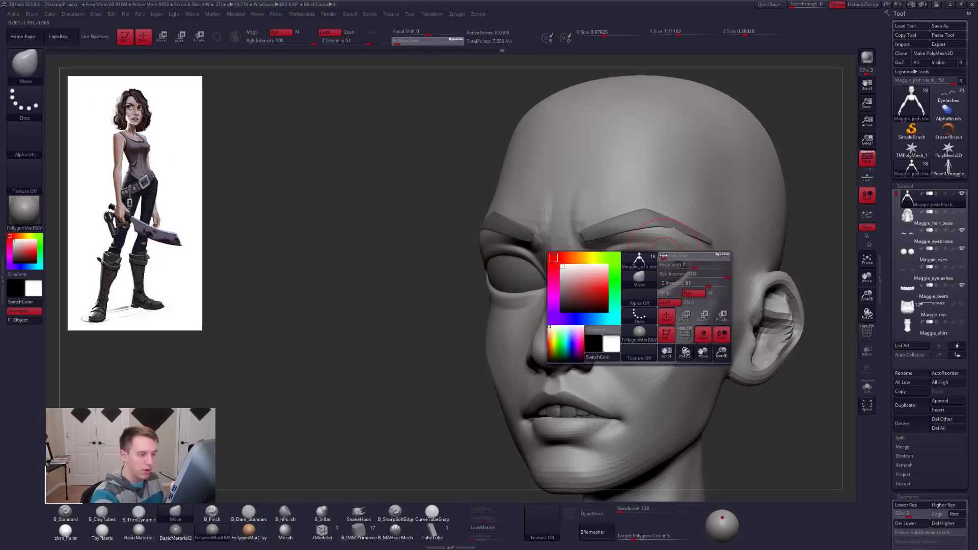
{"action": "key", "text": "space"}
Lower the head to subdivision level 2 and adjust the outer eye area with Move at draw size 12
{"action": "key", "text": "shift"}
{"action": "key", "text": "shift+d"}
{"action": "key", "text": "space"}
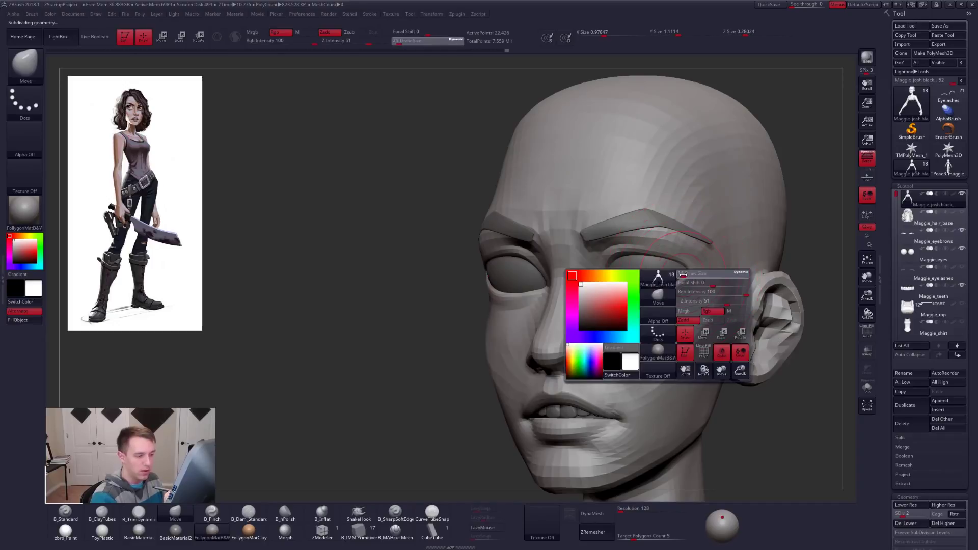
{"action": "right_click_drag", "start_coordinate": [686, 272], "coordinate": [738, 274], "text": "shift"}
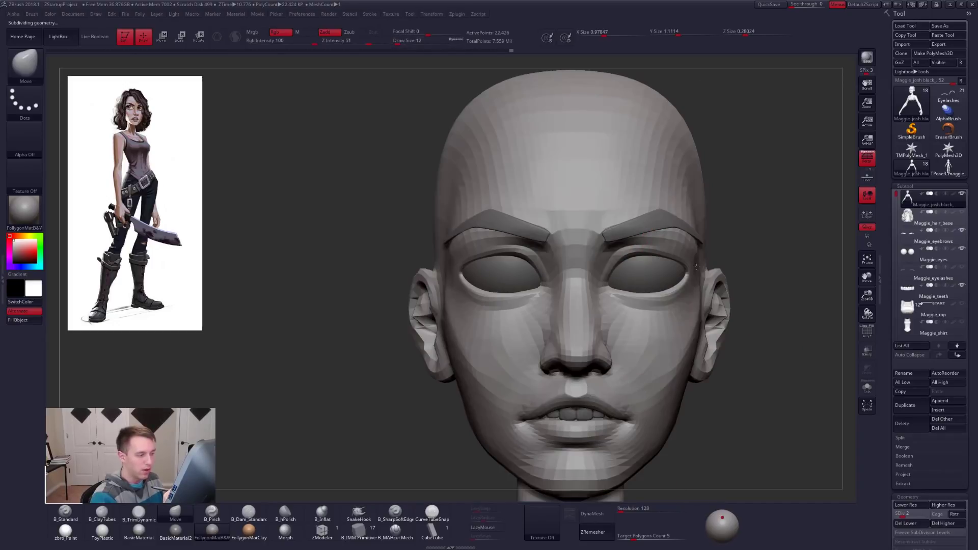
{"action": "right_click_drag", "start_coordinate": [606, 288], "coordinate": [570, 266]}
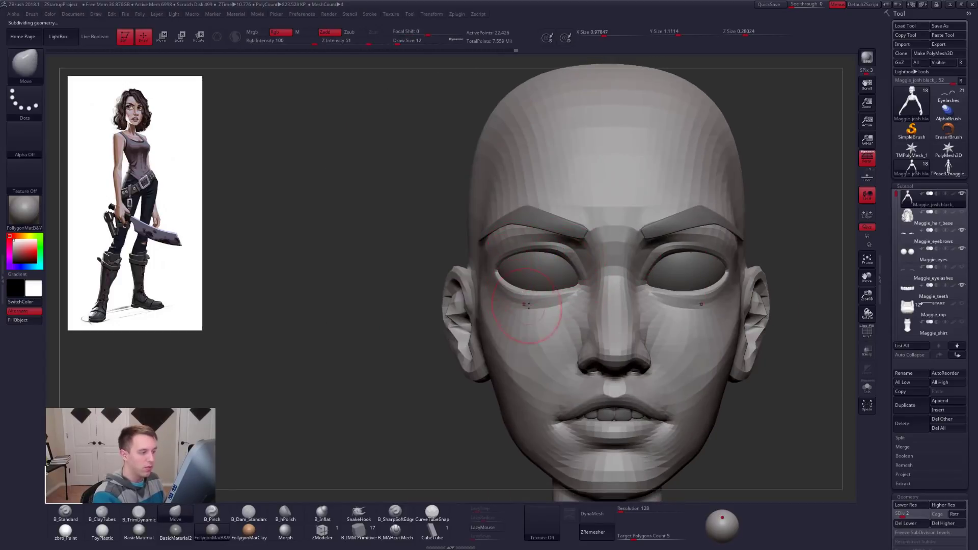
Pull the mouth and chin forward in side profile with the Move brush, increasing the draw size to 54
{"action": "right_click_drag", "start_coordinate": [503, 295], "coordinate": [624, 336]}
{"action": "key", "text": "alt+s"}
{"action": "key", "text": "alt+s"}
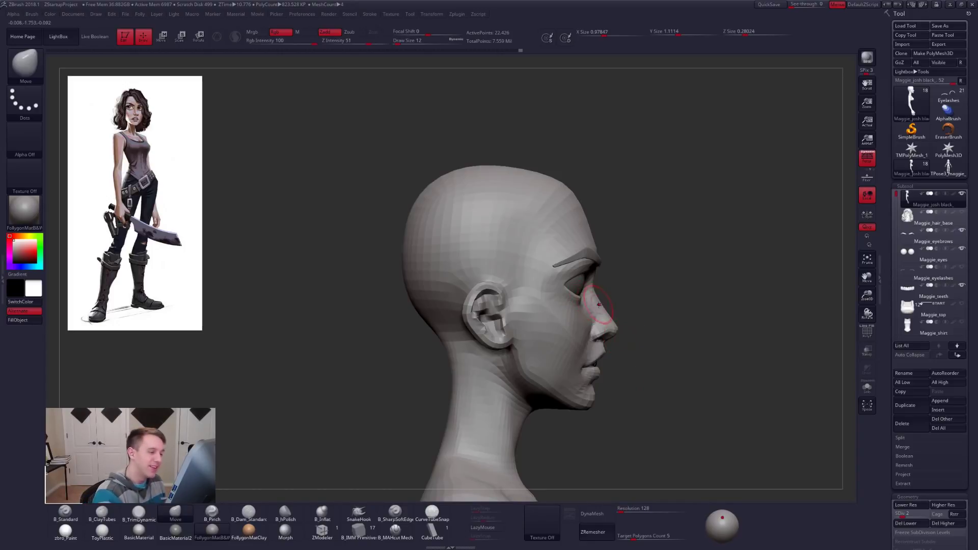
{"action": "mouse_move", "coordinate": [605, 288]}
{"action": "left_mouse_down", "text": "alt"}
{"action": "mouse_move", "coordinate": [600, 243]}
{"action": "mouse_move", "coordinate": [581, 260]}
{"action": "left_mouse_up", "text": "alt"}
{"action": "key", "text": "space"}
{"action": "key", "text": "space"}
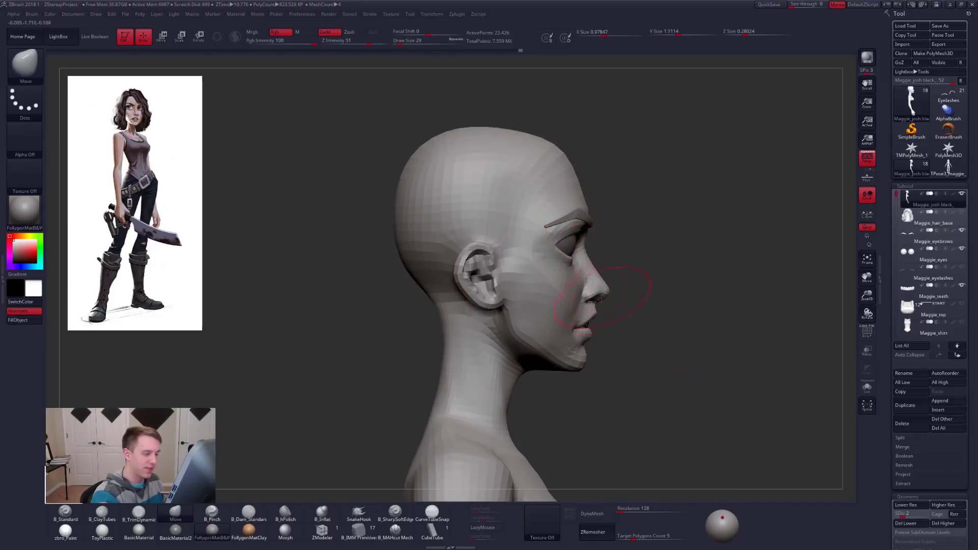
{"action": "key", "text": "space"}
{"action": "left_click_drag", "start_coordinate": [584, 320], "coordinate": [590, 320]}
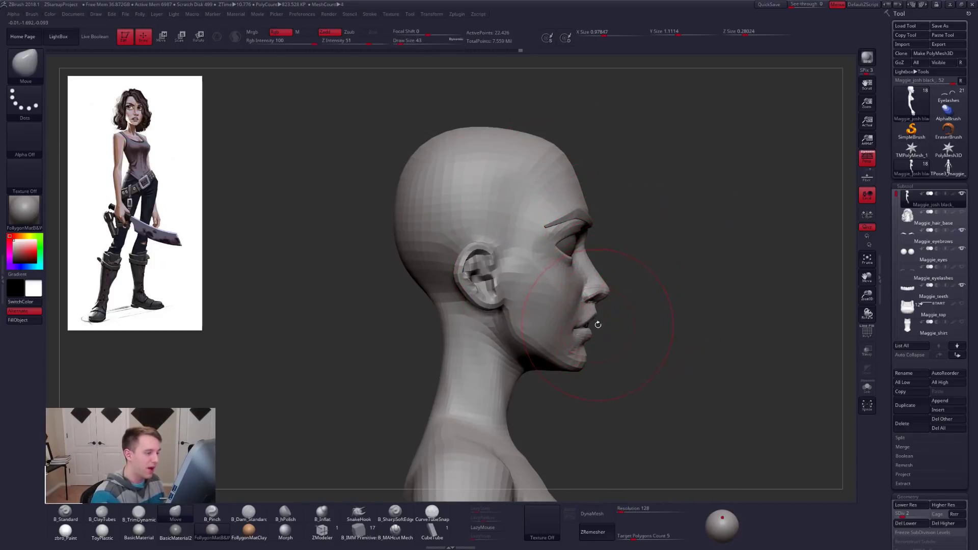
{"action": "key", "text": "space"}
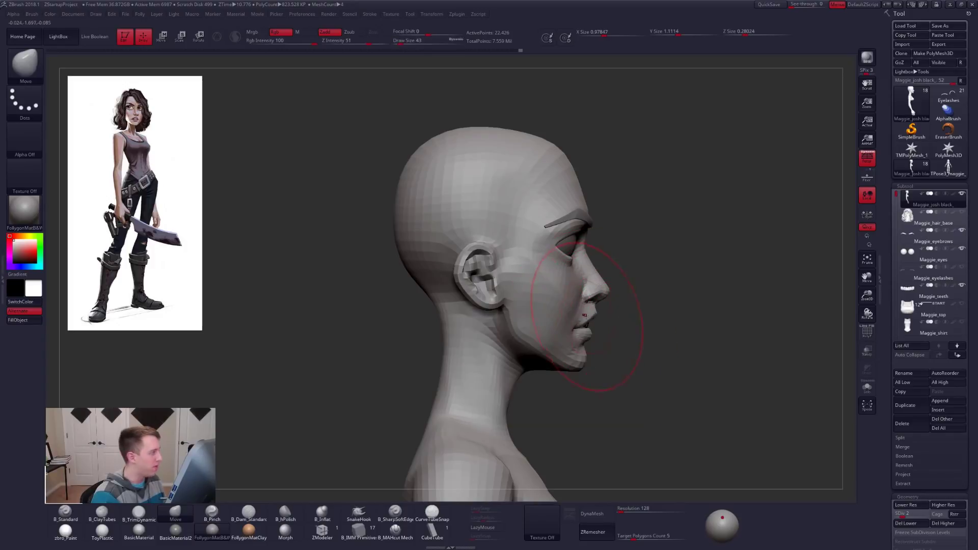
{"action": "key", "text": "space"}
{"action": "left_click_drag", "start_coordinate": [575, 318], "coordinate": [583, 319]}
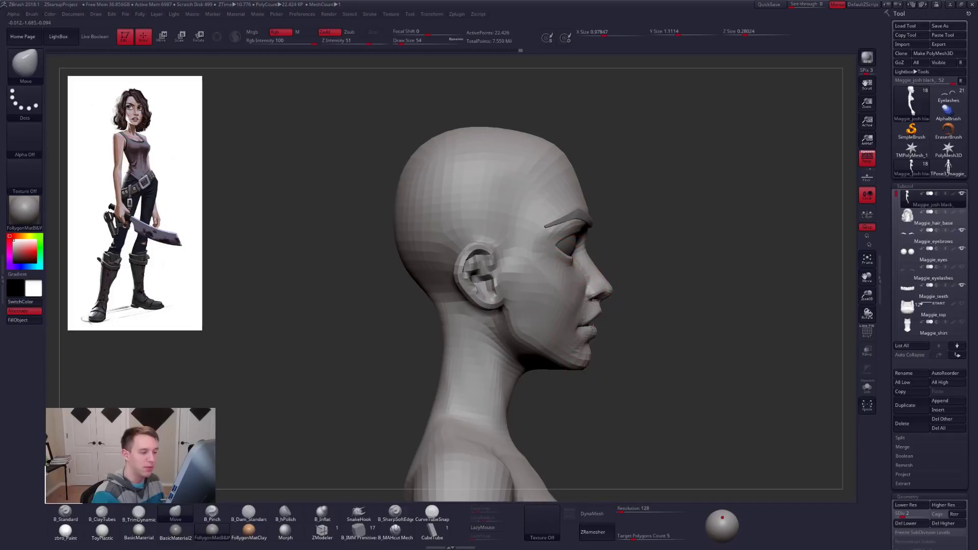
Try to push the mouth and chin back in side profile with Move at draw size 43, and undo it
{"action": "key", "text": "space"}
{"action": "left_click_drag", "start_coordinate": [590, 322], "coordinate": [583, 322]}
{"action": "mouse_move", "coordinate": [585, 331]}
{"action": "right_mouse_down"}
{"action": "mouse_move", "coordinate": [564, 332]}
{"action": "mouse_move", "coordinate": [588, 338]}
{"action": "right_mouse_up"}
{"action": "key", "text": "ctrl+z"}
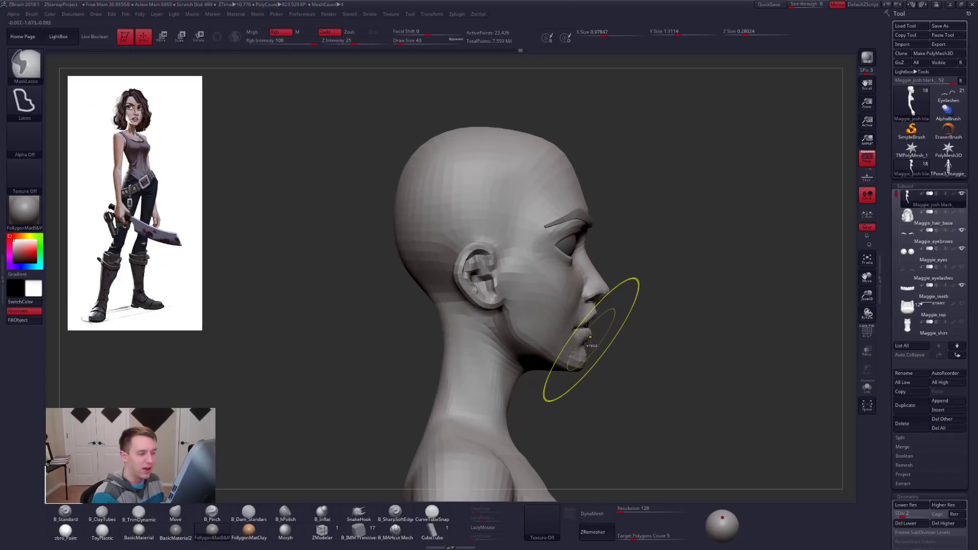
{"action": "key", "text": "space"}
{"action": "key", "text": "space"}
{"action": "left_click_drag", "start_coordinate": [592, 323], "coordinate": [599, 323]}
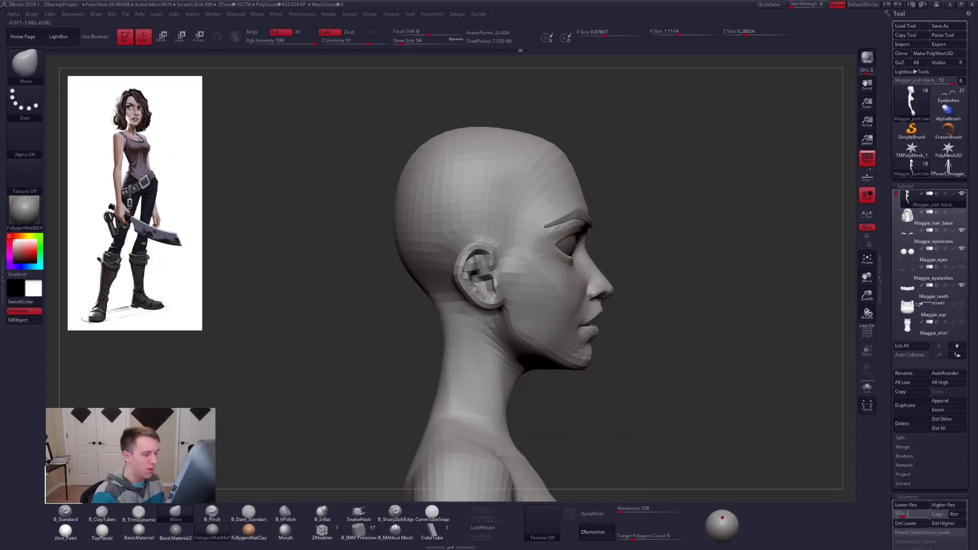
{"action": "right_click_drag", "start_coordinate": [592, 331], "coordinate": [514, 329]}
Check the slope of the eye area in profile by laying a Transpose line from the brow to the cheekbone
{"action": "key", "text": "space"}
{"action": "mouse_move", "coordinate": [585, 305]}
{"action": "right_mouse_down"}
{"action": "mouse_move", "coordinate": [641, 293]}
{"action": "mouse_move", "coordinate": [611, 285]}
{"action": "right_mouse_up"}
{"action": "key", "text": "w"}
{"action": "right_click_drag", "start_coordinate": [586, 255], "coordinate": [560, 229], "text": "ctrl"}
{"action": "left_click_drag", "start_coordinate": [587, 197], "coordinate": [552, 287]}
{"action": "key", "text": "q"}
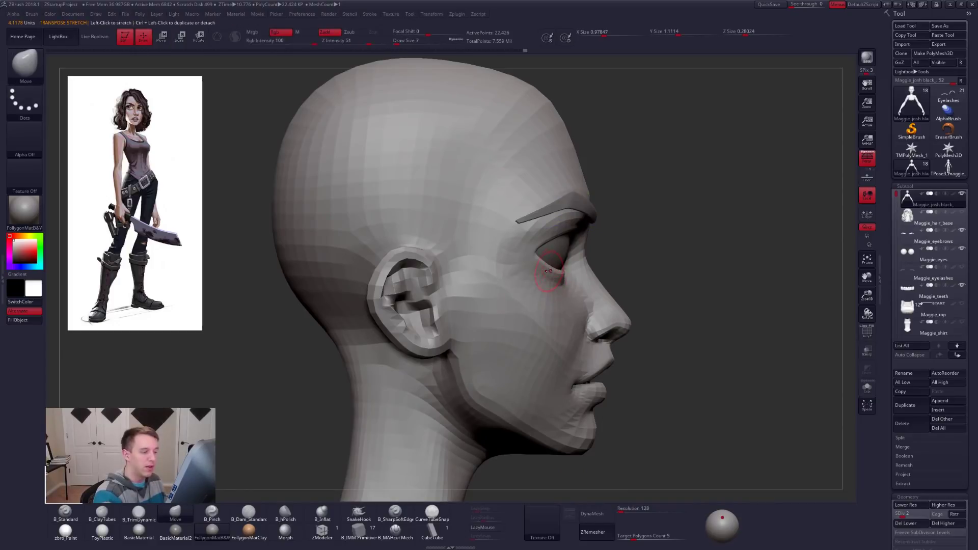
Mask everything except the cheekbone area below the eye and reshape it with Move, reducing the draw size from 33 to 18
{"action": "mouse_move", "coordinate": [535, 246]}
{"action": "left_mouse_down", "text": "ctrl"}
{"action": "mouse_move", "coordinate": [461, 305]}
{"action": "mouse_move", "coordinate": [572, 283]}
{"action": "left_mouse_up", "text": "ctrl"}
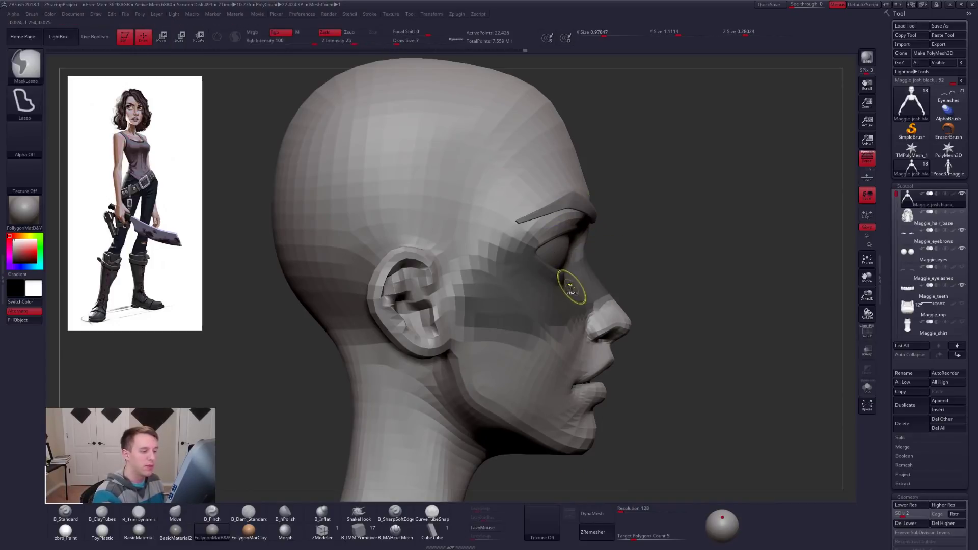
{"action": "key", "text": "space"}
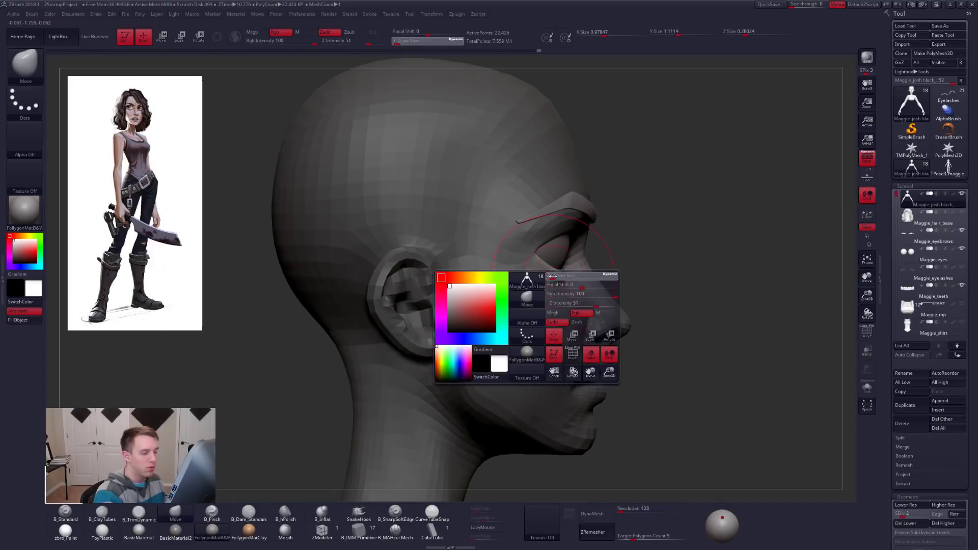
{"action": "right_click_drag", "start_coordinate": [562, 277], "coordinate": [601, 286], "text": "shift"}
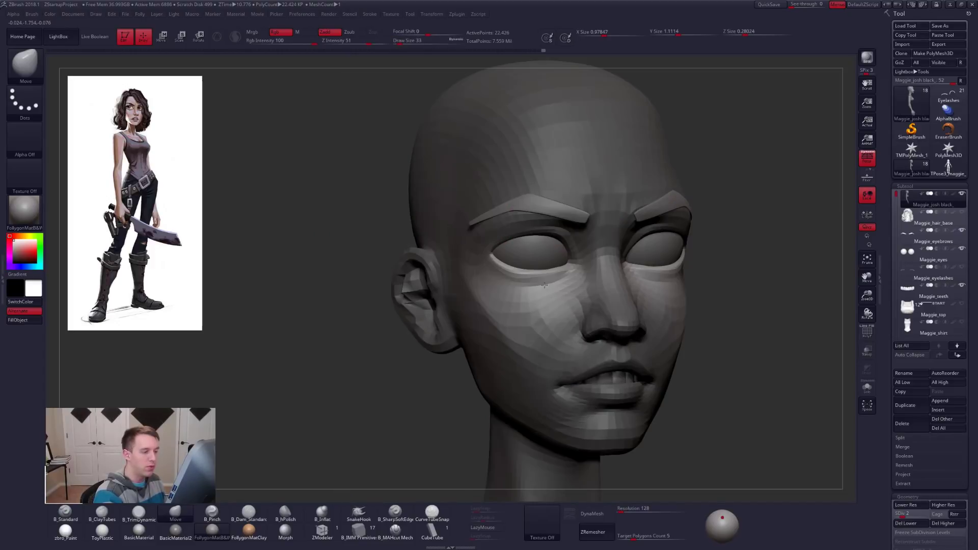
{"action": "key", "text": "space"}
{"action": "mouse_move", "coordinate": [557, 326]}
{"action": "right_mouse_down", "text": "alt"}
{"action": "mouse_move", "coordinate": [558, 343]}
{"action": "mouse_move", "coordinate": [541, 257]}
{"action": "mouse_move", "coordinate": [558, 280]}
{"action": "right_mouse_up", "text": "alt"}
{"action": "key", "text": "space"}
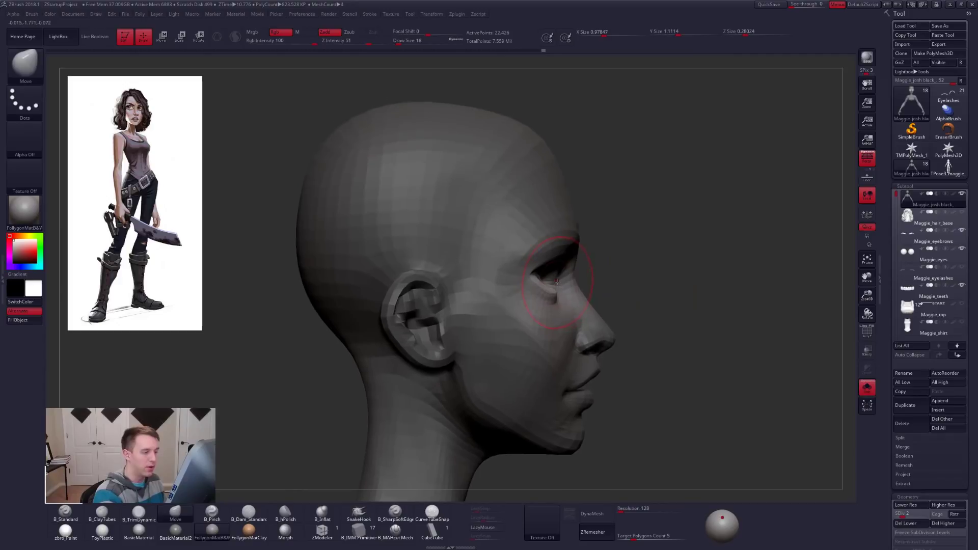
Check the eye's slant in profile with a Transpose line from upper to lower lid, and return to the Move brush
{"action": "key", "text": "w"}
{"action": "left_click_drag", "start_coordinate": [566, 250], "coordinate": [549, 301]}
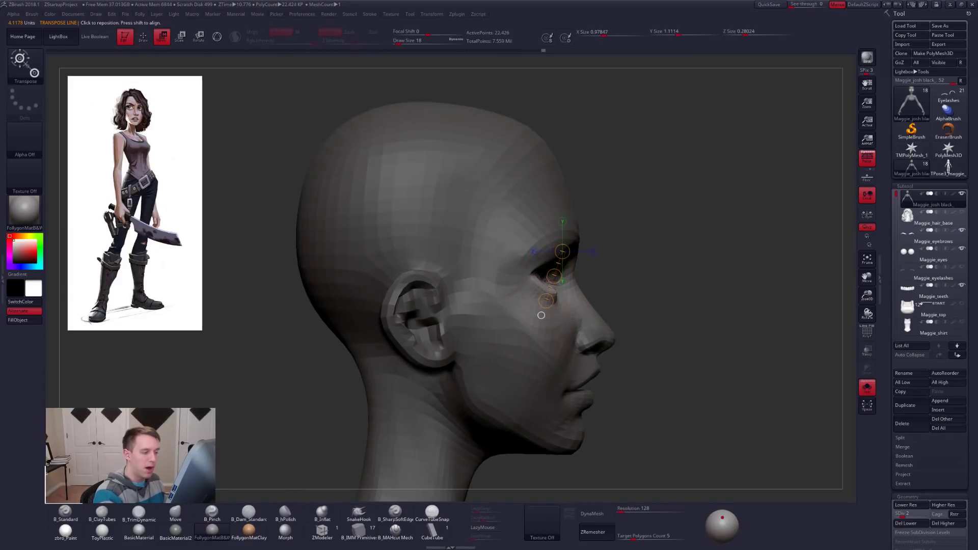
{"action": "key", "text": "q"}
{"action": "key", "text": "b"}
{"action": "key", "text": "m"}
{"action": "key", "text": "v"}
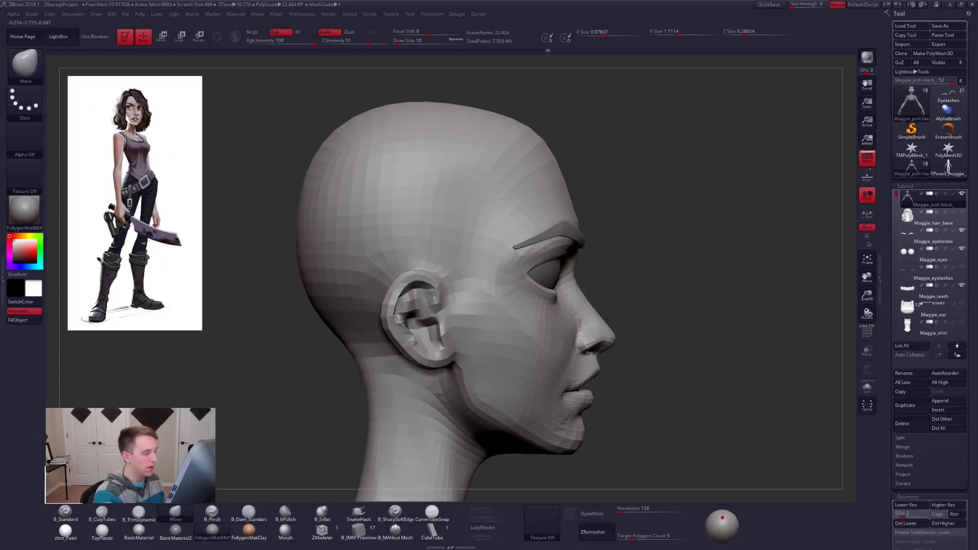
Adjust the lower eyelids and under-eye area from the front with Move, reducing the draw size to 9
{"action": "mouse_move", "coordinate": [517, 301]}
{"action": "right_mouse_down"}
{"action": "mouse_move", "coordinate": [482, 299]}
{"action": "mouse_move", "coordinate": [601, 298]}
{"action": "mouse_move", "coordinate": [449, 295]}
{"action": "right_mouse_up"}
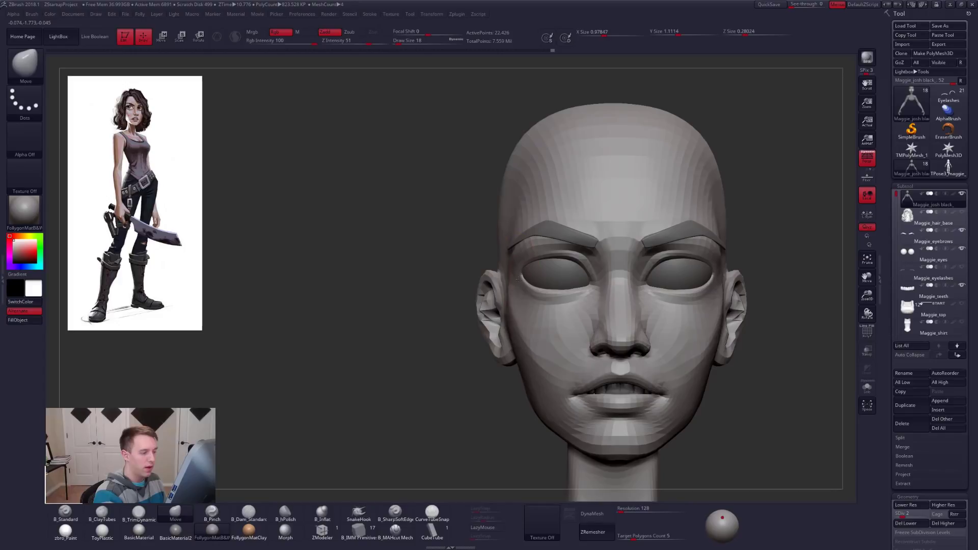
{"action": "right_click_drag", "start_coordinate": [541, 297], "coordinate": [480, 301], "text": "alt"}
{"action": "key", "text": "space"}
{"action": "left_click_drag", "start_coordinate": [629, 301], "coordinate": [625, 301]}
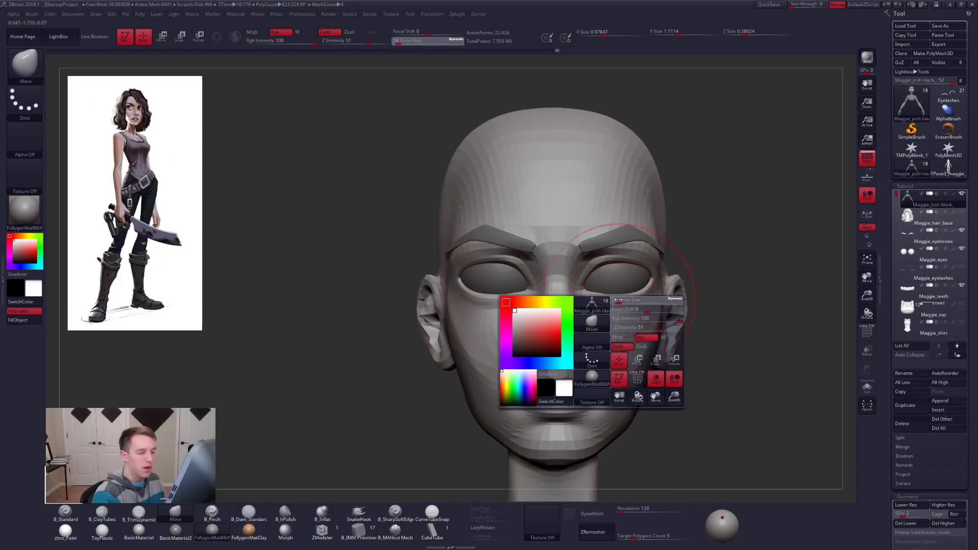
{"action": "right_click_drag", "start_coordinate": [680, 304], "coordinate": [623, 298]}
{"action": "key", "text": "space"}
{"action": "left_click_drag", "start_coordinate": [630, 297], "coordinate": [626, 295]}
{"action": "right_click_drag", "start_coordinate": [635, 294], "coordinate": [616, 284]}
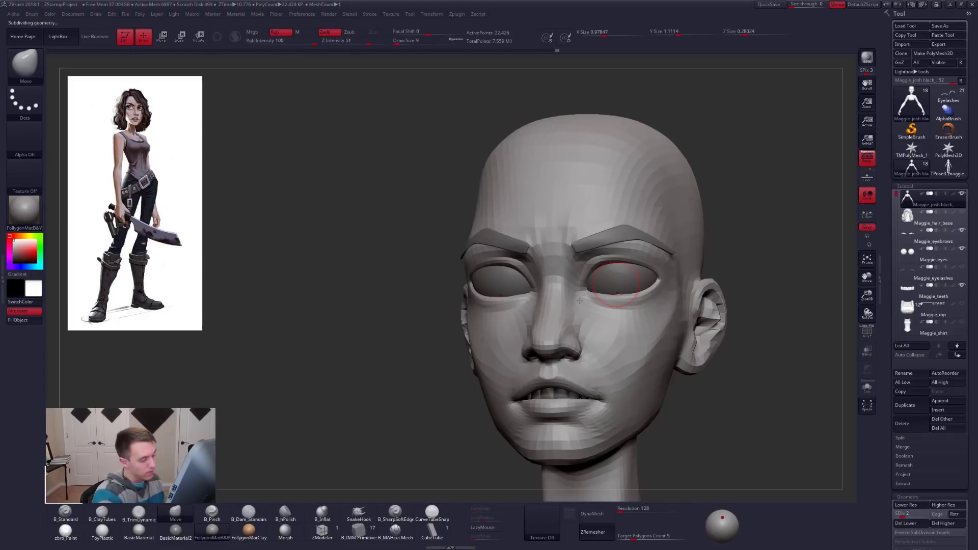
Raise the head to subdivision level 3 and mask everything except the nose in side view
{"action": "key", "text": "d"}
{"action": "mouse_move", "coordinate": [578, 341]}
{"action": "right_mouse_down"}
{"action": "mouse_move", "coordinate": [533, 332]}
{"action": "mouse_move", "coordinate": [583, 333]}
{"action": "mouse_move", "coordinate": [535, 364]}
{"action": "right_mouse_up"}
{"action": "key", "text": "ctrl"}
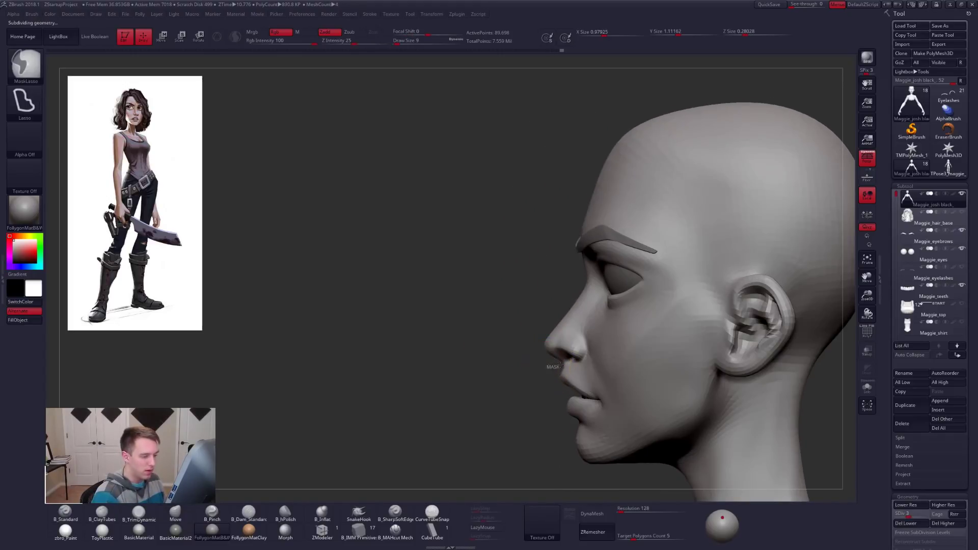
{"action": "mouse_move", "coordinate": [590, 354]}
{"action": "left_mouse_down", "text": "ctrl"}
{"action": "mouse_move", "coordinate": [556, 363]}
{"action": "mouse_move", "coordinate": [590, 324]}
{"action": "mouse_move", "coordinate": [578, 286]}
{"action": "mouse_move", "coordinate": [493, 291]}
{"action": "left_mouse_up", "text": "ctrl"}
{"action": "key", "text": "ctrl+z"}
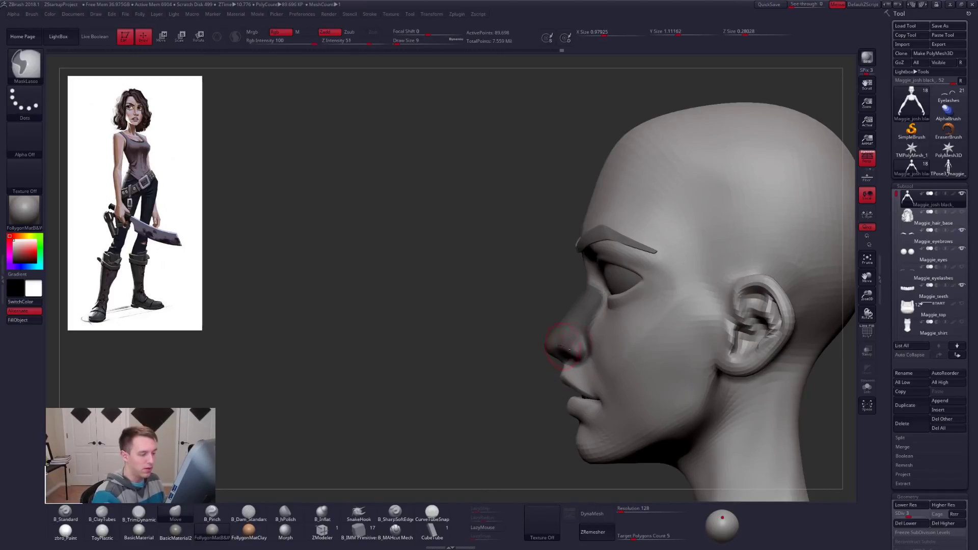
{"action": "right_click_drag", "start_coordinate": [617, 348], "coordinate": [555, 327], "text": "alt"}
{"action": "mouse_move", "coordinate": [540, 265]}
{"action": "left_mouse_down", "text": "ctrl"}
{"action": "mouse_move", "coordinate": [502, 356]}
{"action": "mouse_move", "coordinate": [532, 345]}
{"action": "left_mouse_up", "text": "ctrl"}
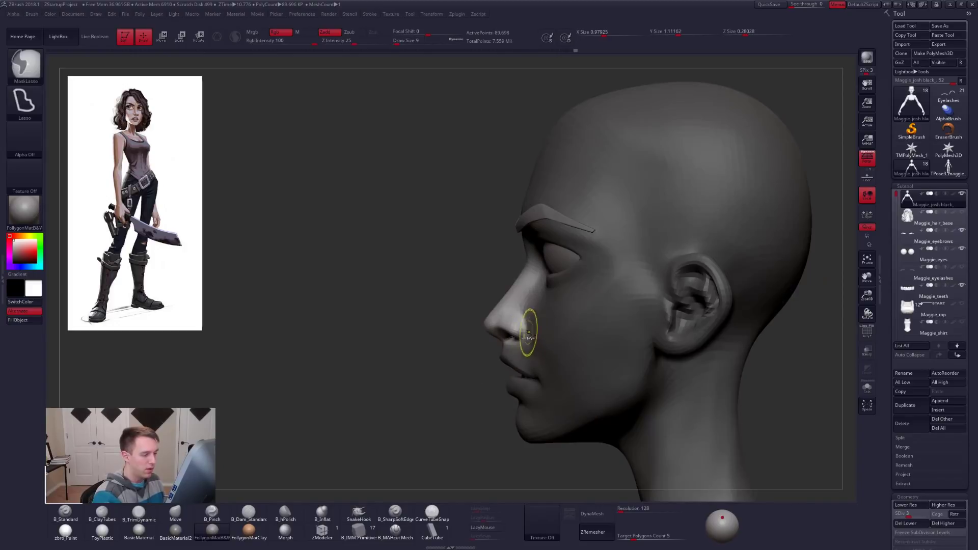
Adjust the unmasked nose with Transpose Move and clear the mask
{"action": "key", "text": "w"}
{"action": "left_click_drag", "start_coordinate": [519, 305], "coordinate": [605, 340]}
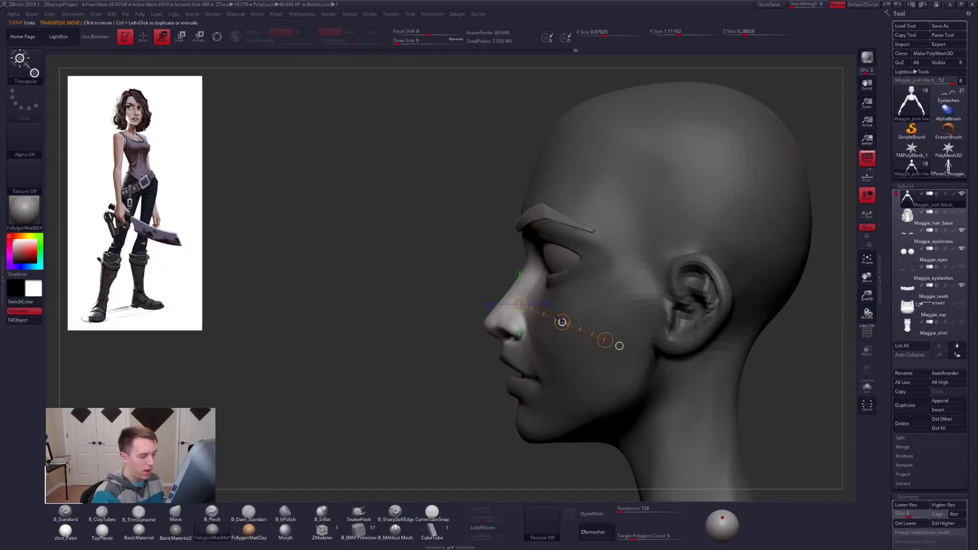
{"action": "key", "text": "q"}
{"action": "left_click_drag", "start_coordinate": [448, 341], "coordinate": [504, 336]}
{"action": "left_click_drag", "start_coordinate": [472, 281], "coordinate": [546, 259]}
Select the Maggie_eyes subtool, turn on local symmetry and scale the eyeballs up slightly with Transpose
{"action": "left_click", "coordinate": [546, 259], "text": "alt"}
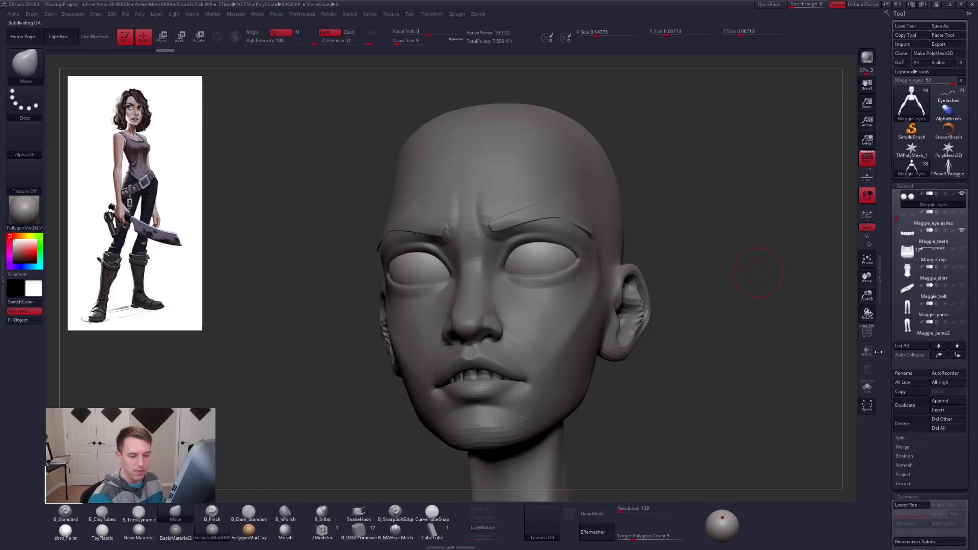
{"action": "left_click", "coordinate": [869, 217]}
{"action": "key", "text": "alt+s"}
{"action": "key", "text": "e"}
{"action": "left_click_drag", "start_coordinate": [556, 255], "coordinate": [576, 304]}
{"action": "key", "text": "alt+s"}
{"action": "left_click_drag", "start_coordinate": [582, 250], "coordinate": [554, 249]}
Turn off local symmetry and move the eyeballs slightly forward in profile, using polyframe and transparency to see them through the head
{"action": "key", "text": "w"}
{"action": "right_click_drag", "start_coordinate": [448, 280], "coordinate": [556, 289]}
{"action": "left_click_drag", "start_coordinate": [549, 266], "coordinate": [604, 265]}
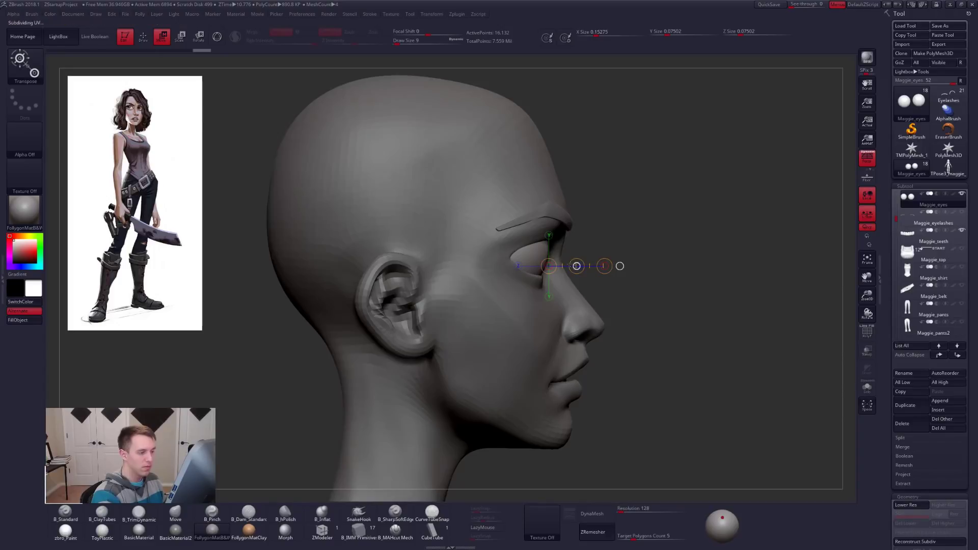
{"action": "key", "text": "shift+f"}
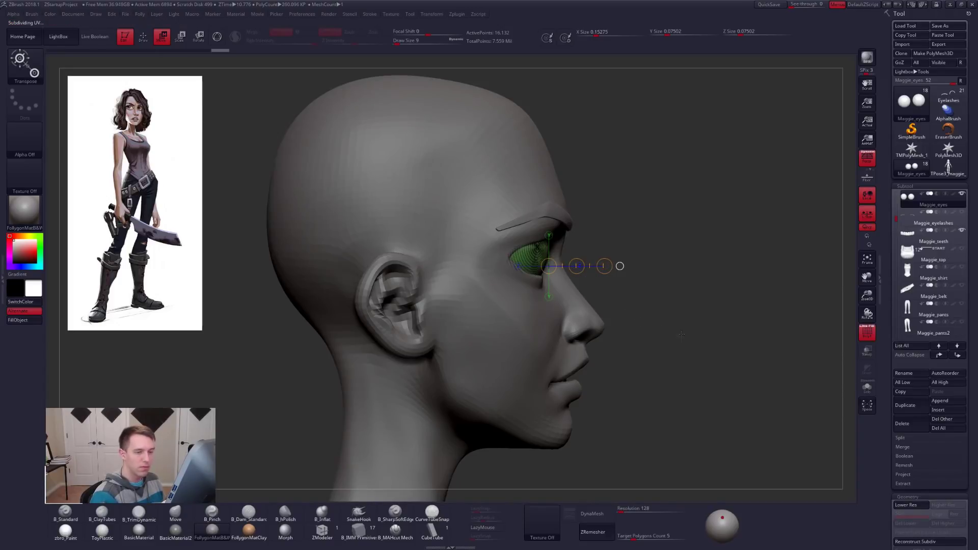
{"action": "left_click", "coordinate": [867, 214]}
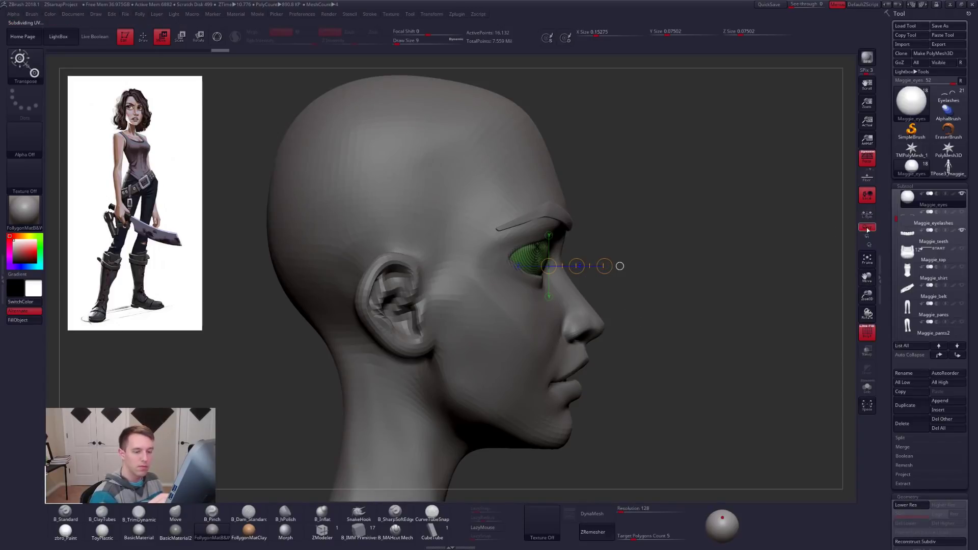
{"action": "left_click", "coordinate": [862, 348]}
{"action": "left_click_drag", "start_coordinate": [539, 246], "coordinate": [536, 324]}
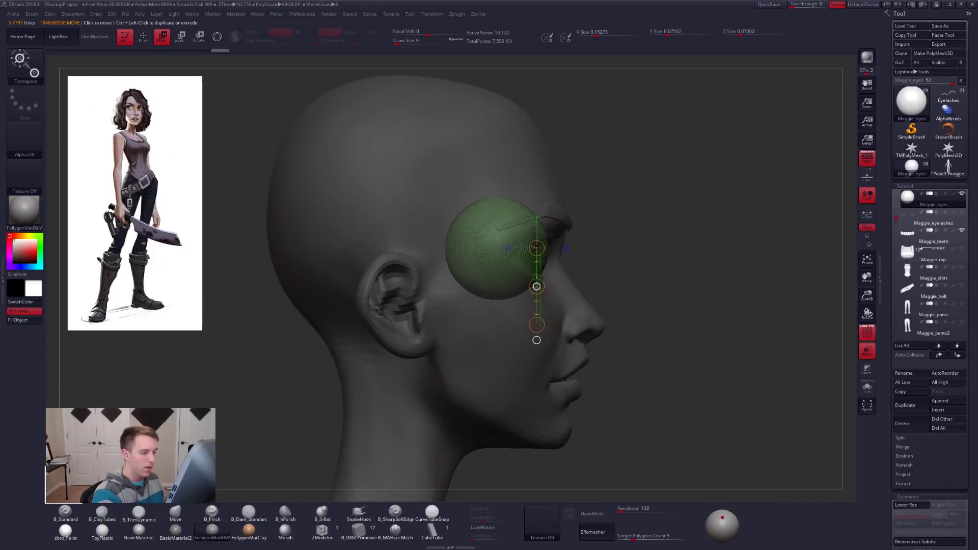
{"action": "left_click_drag", "start_coordinate": [536, 286], "coordinate": [540, 287]}
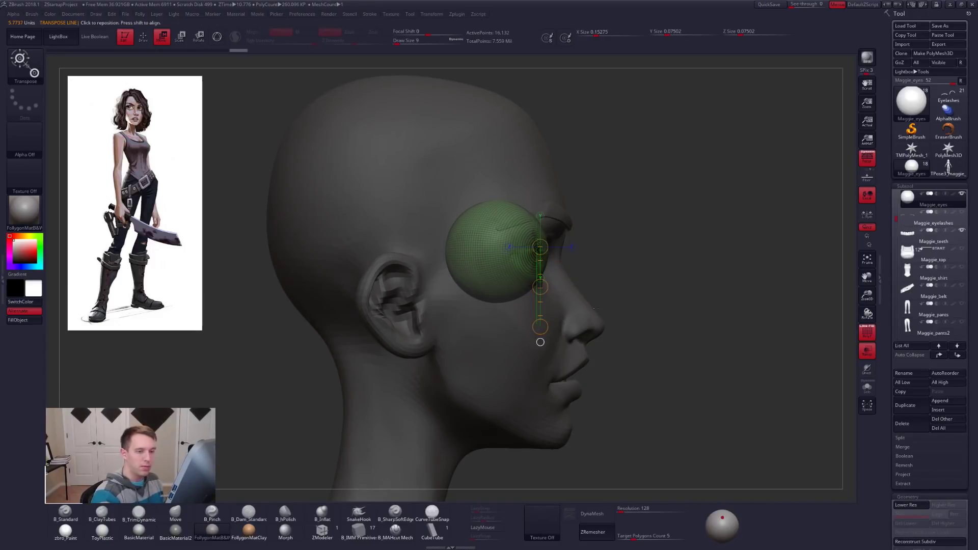
{"action": "left_click", "coordinate": [862, 356]}
{"action": "left_click", "coordinate": [864, 334]}
Reselect the head and fit the eyelids around the eyeballs from the front with Move at draw size 4
{"action": "key", "text": "q"}
{"action": "left_click_drag", "start_coordinate": [795, 315], "coordinate": [679, 307]}
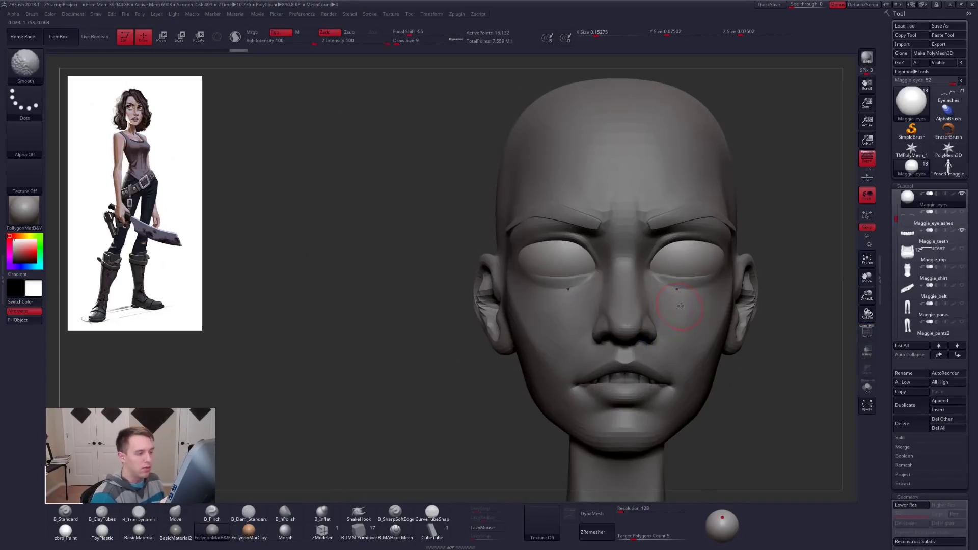
{"action": "left_click", "coordinate": [683, 308], "text": "alt"}
{"action": "right_click_drag", "start_coordinate": [645, 317], "coordinate": [571, 323], "text": "alt"}
{"action": "key", "text": "space"}
{"action": "left_click_drag", "start_coordinate": [607, 266], "coordinate": [636, 273]}
{"action": "key", "text": "space"}
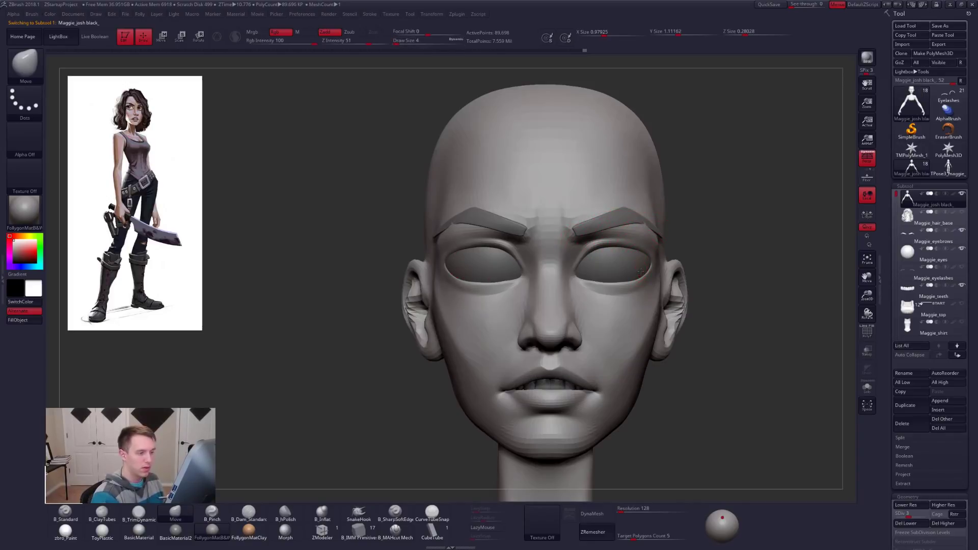
Select the eyeballs and check their position in side profile with a Transpose Move line
{"action": "left_click", "coordinate": [626, 269], "text": "alt"}
{"action": "key", "text": "w"}
{"action": "left_click", "coordinate": [624, 265]}
{"action": "right_click_drag", "start_coordinate": [546, 295], "coordinate": [655, 271]}
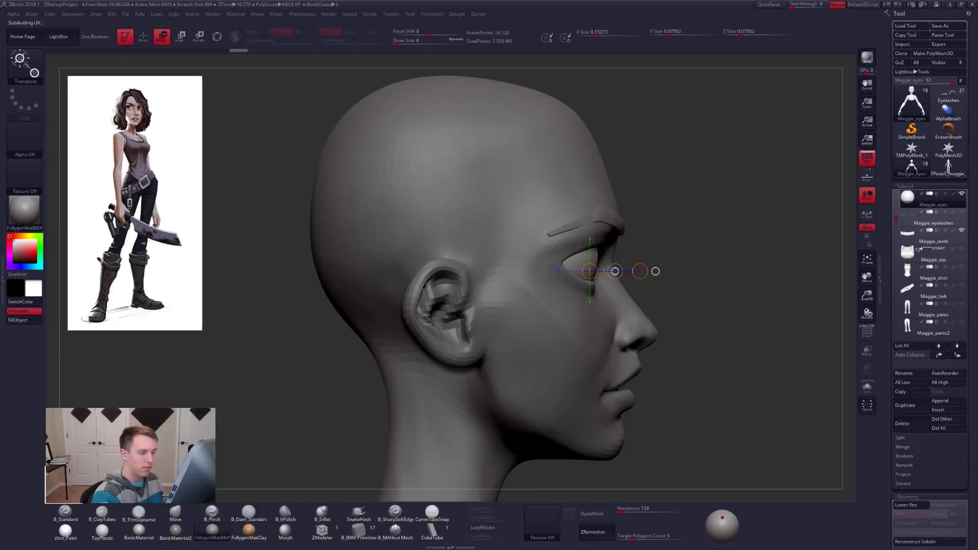
{"action": "key", "text": "q"}
Reselect the head and refine the area around the eyes and cheeks with Move, increasing the draw size to 12
{"action": "left_click", "coordinate": [598, 320], "text": "alt"}
{"action": "right_click_drag", "start_coordinate": [620, 325], "coordinate": [548, 329]}
{"action": "key", "text": "space"}
{"action": "left_click_drag", "start_coordinate": [567, 283], "coordinate": [572, 285]}
{"action": "mouse_move", "coordinate": [537, 285]}
{"action": "right_mouse_down"}
{"action": "mouse_move", "coordinate": [566, 279]}
{"action": "mouse_move", "coordinate": [560, 292]}
{"action": "mouse_move", "coordinate": [574, 299]}
{"action": "mouse_move", "coordinate": [545, 296]}
{"action": "mouse_move", "coordinate": [590, 306]}
{"action": "mouse_move", "coordinate": [600, 270]}
{"action": "right_mouse_up"}
{"action": "key", "text": "space"}
{"action": "right_click_drag", "start_coordinate": [640, 315], "coordinate": [643, 358]}
{"action": "key", "text": "shift"}
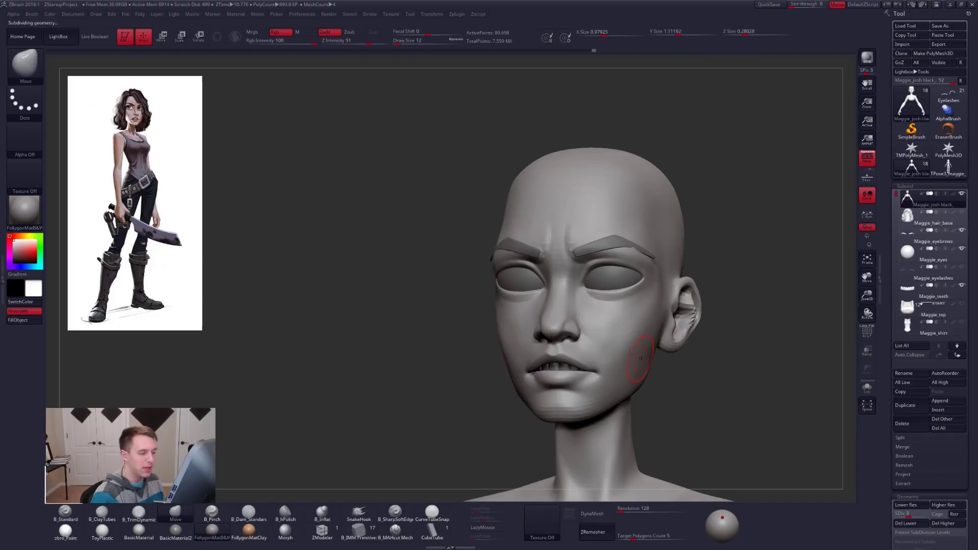
Raise the head to subdivision level 4 and smooth the side of the cheek and jaw
{"action": "key", "text": "d"}
{"action": "key", "text": "shift"}
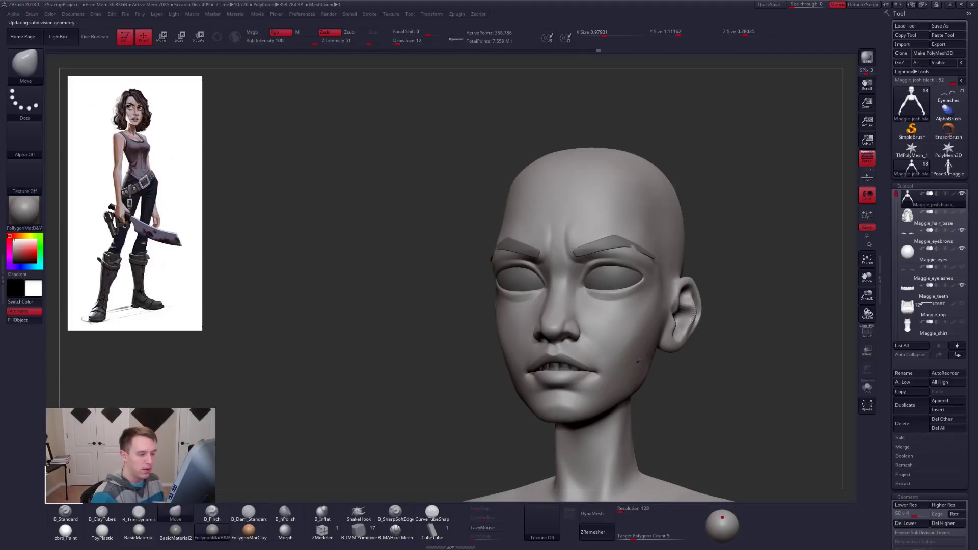
{"action": "right_click_drag", "start_coordinate": [641, 359], "coordinate": [618, 338]}
{"action": "key", "text": "shift"}
{"action": "mouse_move", "coordinate": [653, 373]}
{"action": "right_mouse_down"}
{"action": "mouse_move", "coordinate": [667, 380]}
{"action": "mouse_move", "coordinate": [637, 329]}
{"action": "right_mouse_up"}
Reshape the jaw corners below the ears from several angles with Move, increasing the draw size to 25
{"action": "key", "text": "space"}
{"action": "left_click_drag", "start_coordinate": [636, 329], "coordinate": [639, 329]}
{"action": "right_click_drag", "start_coordinate": [599, 354], "coordinate": [655, 343]}
{"action": "key", "text": "space"}
{"action": "left_click_drag", "start_coordinate": [598, 345], "coordinate": [596, 346]}
{"action": "mouse_move", "coordinate": [586, 364]}
{"action": "right_mouse_down"}
{"action": "mouse_move", "coordinate": [616, 347]}
{"action": "mouse_move", "coordinate": [589, 351]}
{"action": "mouse_move", "coordinate": [611, 356]}
{"action": "mouse_move", "coordinate": [589, 351]}
{"action": "mouse_move", "coordinate": [591, 318]}
{"action": "right_mouse_up"}
{"action": "key", "text": "space"}
{"action": "left_click_drag", "start_coordinate": [591, 318], "coordinate": [597, 315]}
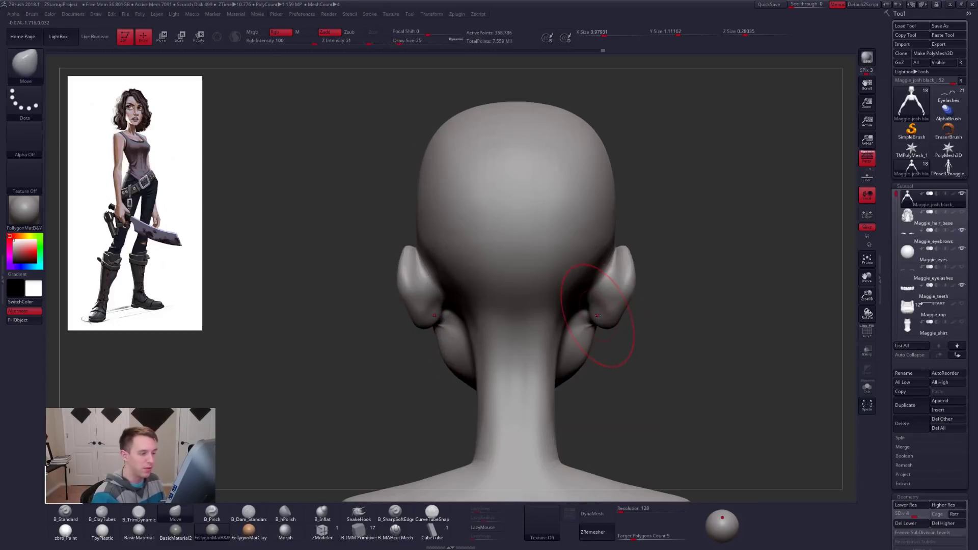
Switch to B_ClayTubes to build up the neck behind the ears, lowering the head to subdivision level 3
{"action": "right_click_drag", "start_coordinate": [596, 319], "coordinate": [563, 295]}
{"action": "key", "text": "b"}
{"action": "key", "text": "c"}
{"action": "key", "text": "t"}
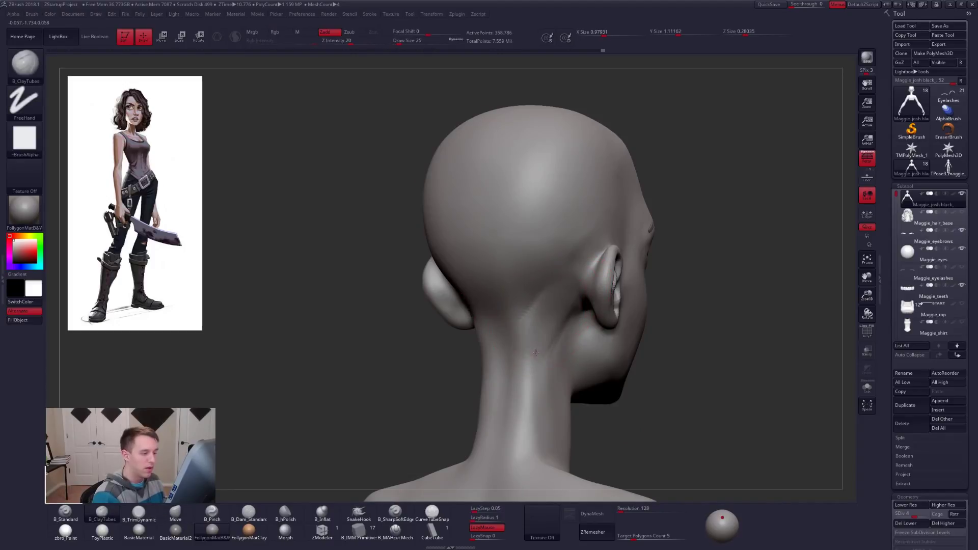
{"action": "mouse_move", "coordinate": [560, 371]}
{"action": "right_mouse_down", "text": "ctrl"}
{"action": "mouse_move", "coordinate": [551, 361]}
{"action": "mouse_move", "coordinate": [517, 389]}
{"action": "right_mouse_up", "text": "ctrl"}
{"action": "key", "text": "shift+d"}
{"action": "mouse_move", "coordinate": [519, 380]}
{"action": "right_mouse_down"}
{"action": "mouse_move", "coordinate": [536, 341]}
{"action": "mouse_move", "coordinate": [531, 363]}
{"action": "mouse_move", "coordinate": [515, 344]}
{"action": "mouse_move", "coordinate": [497, 348]}
{"action": "right_mouse_up"}
{"action": "key", "text": "space"}
{"action": "left_click_drag", "start_coordinate": [556, 354], "coordinate": [539, 354]}
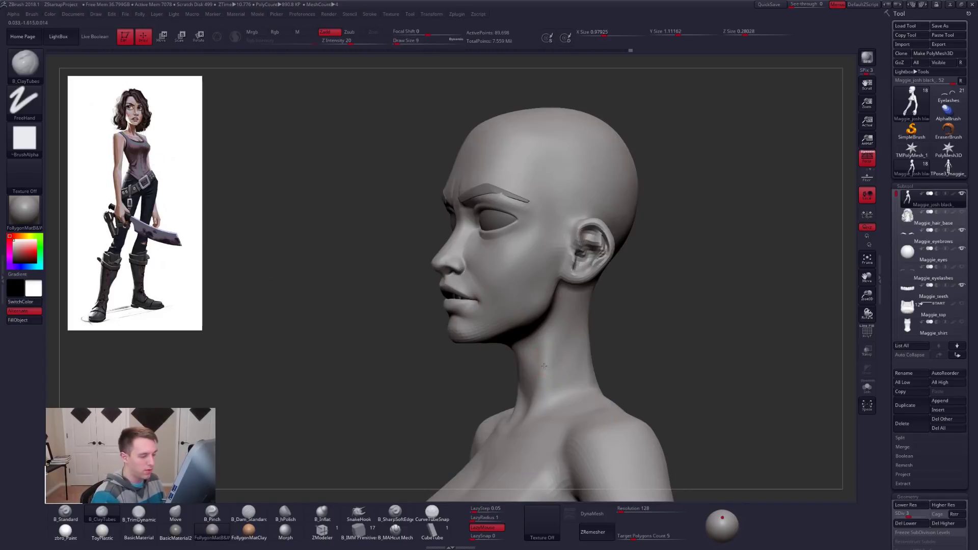
Adjust the neck and jaw transition below the ear at draw size 14, checking the width from behind with a Transpose line
{"action": "right_click_drag", "start_coordinate": [543, 366], "coordinate": [535, 400]}
{"action": "key", "text": "space"}
{"action": "left_click_drag", "start_coordinate": [562, 314], "coordinate": [564, 315]}
{"action": "right_click_drag", "start_coordinate": [534, 331], "coordinate": [561, 325]}
{"action": "key", "text": "space"}
{"action": "left_click_drag", "start_coordinate": [559, 318], "coordinate": [561, 317]}
{"action": "right_click_drag", "start_coordinate": [555, 333], "coordinate": [530, 327]}
{"action": "key", "text": "w"}
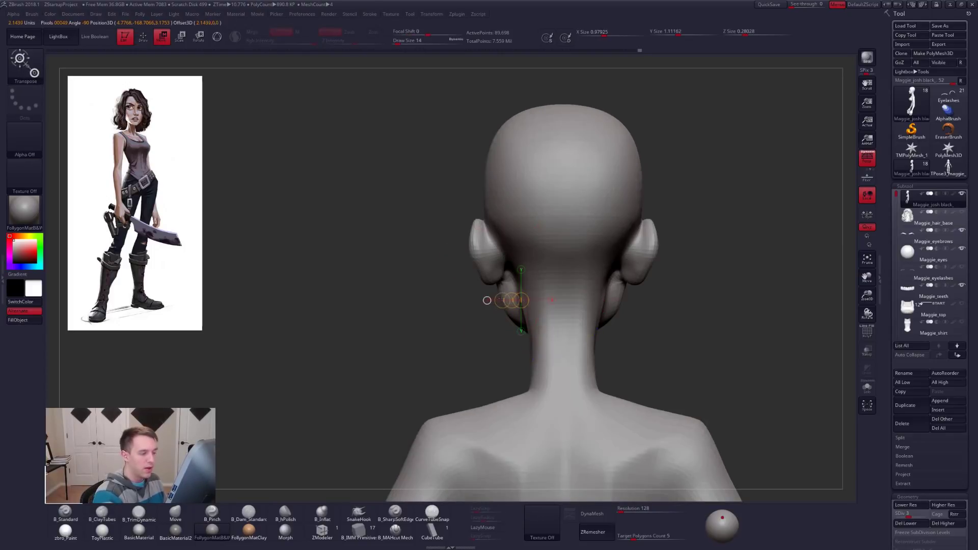
{"action": "key", "text": "q"}
{"action": "right_click_drag", "start_coordinate": [501, 297], "coordinate": [548, 314]}
Build up the neck below the ear with B_ClayTubes at draw size 21, smooth it and raise to subdivision level 4
{"action": "key", "text": "b"}
{"action": "key", "text": "c"}
{"action": "key", "text": "t"}
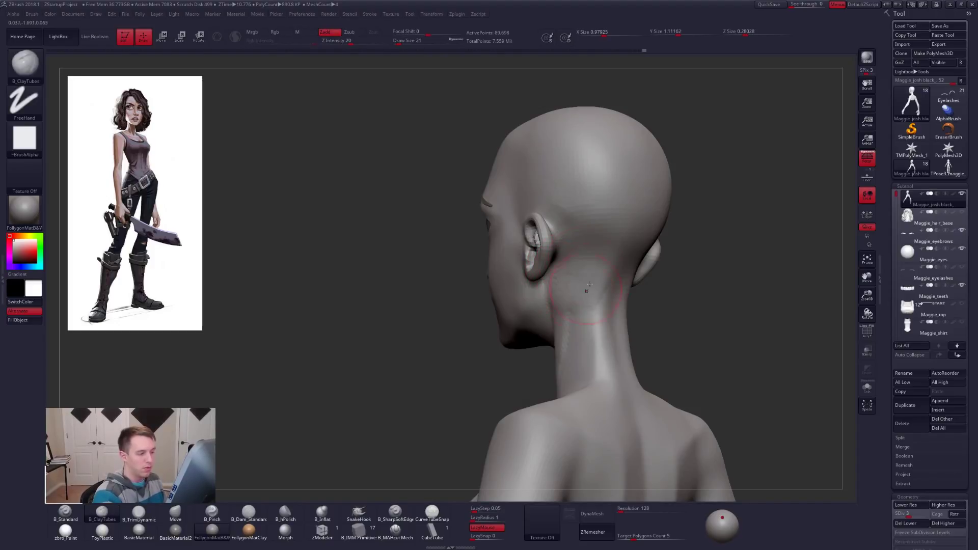
{"action": "key", "text": "shift"}
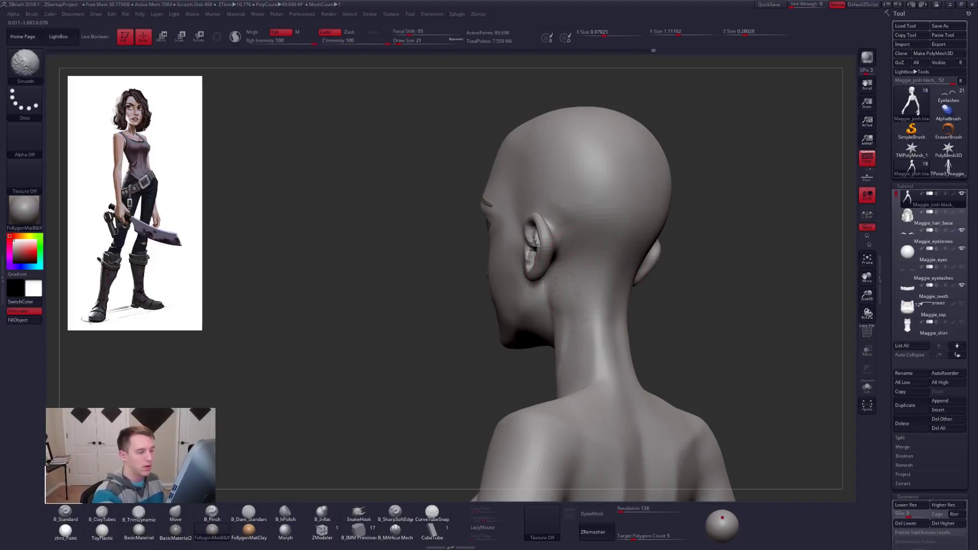
{"action": "mouse_move", "coordinate": [597, 312]}
{"action": "right_mouse_down"}
{"action": "mouse_move", "coordinate": [579, 351]}
{"action": "mouse_move", "coordinate": [567, 325]}
{"action": "right_mouse_up"}
{"action": "key", "text": "shift"}
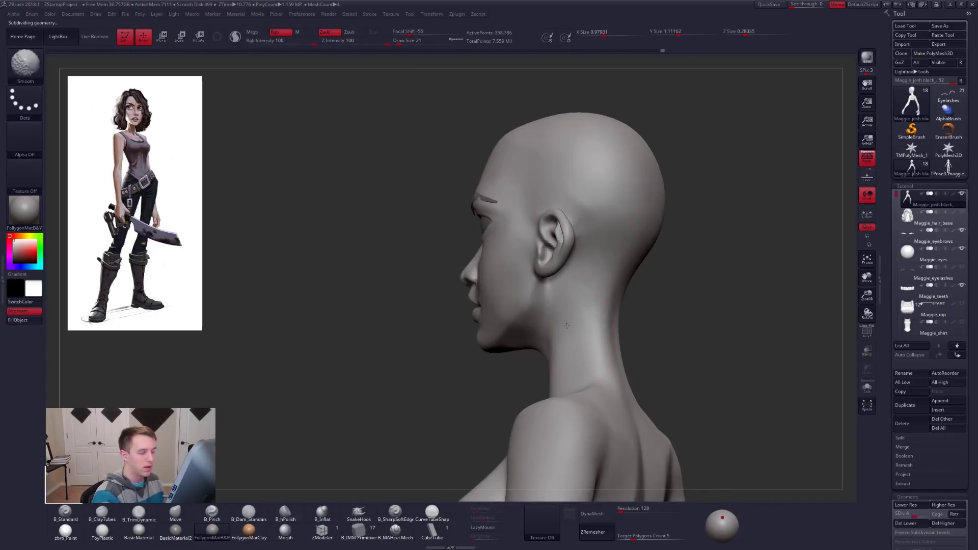
Tighten the crease between the earlobe, jaw and neck with B_Pinch at draw size 9 on subdivision level 6
{"action": "mouse_move", "coordinate": [589, 201]}
{"action": "right_mouse_down"}
{"action": "mouse_move", "coordinate": [629, 299]}
{"action": "mouse_move", "coordinate": [713, 286]}
{"action": "right_mouse_up"}
{"action": "key", "text": "space"}
{"action": "key", "text": "space"}
{"action": "left_click_drag", "start_coordinate": [605, 291], "coordinate": [586, 290]}
{"action": "mouse_move", "coordinate": [565, 306]}
{"action": "right_mouse_down", "text": "ctrl"}
{"action": "mouse_move", "coordinate": [551, 335]}
{"action": "mouse_move", "coordinate": [495, 311]}
{"action": "mouse_move", "coordinate": [476, 340]}
{"action": "right_mouse_up", "text": "ctrl"}
{"action": "key", "text": "5"}
{"action": "key", "text": "space"}
{"action": "left_click_drag", "start_coordinate": [477, 342], "coordinate": [474, 342]}
{"action": "right_click_drag", "start_coordinate": [469, 338], "coordinate": [440, 379]}
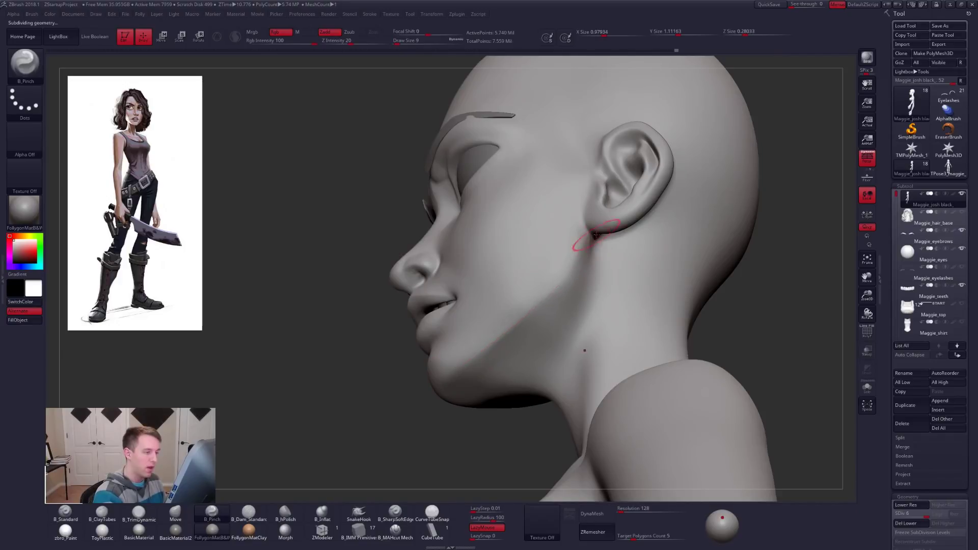
{"action": "mouse_move", "coordinate": [572, 289]}
{"action": "right_mouse_down", "text": "ctrl"}
{"action": "mouse_move", "coordinate": [506, 286]}
{"action": "mouse_move", "coordinate": [560, 295]}
{"action": "right_mouse_up", "text": "ctrl"}
{"action": "key", "text": "space"}
{"action": "left_click_drag", "start_coordinate": [560, 295], "coordinate": [569, 286]}
Adjust the jaw corner beside the earlobe from several angles with Move at draw size 21, using subdivision level 4
{"action": "key", "text": "4"}
{"action": "key", "text": "space"}
{"action": "key", "text": "shift+d"}
{"action": "key", "text": "shift+d"}
{"action": "key", "text": "space"}
{"action": "left_click_drag", "start_coordinate": [584, 250], "coordinate": [610, 231]}
{"action": "key", "text": "space"}
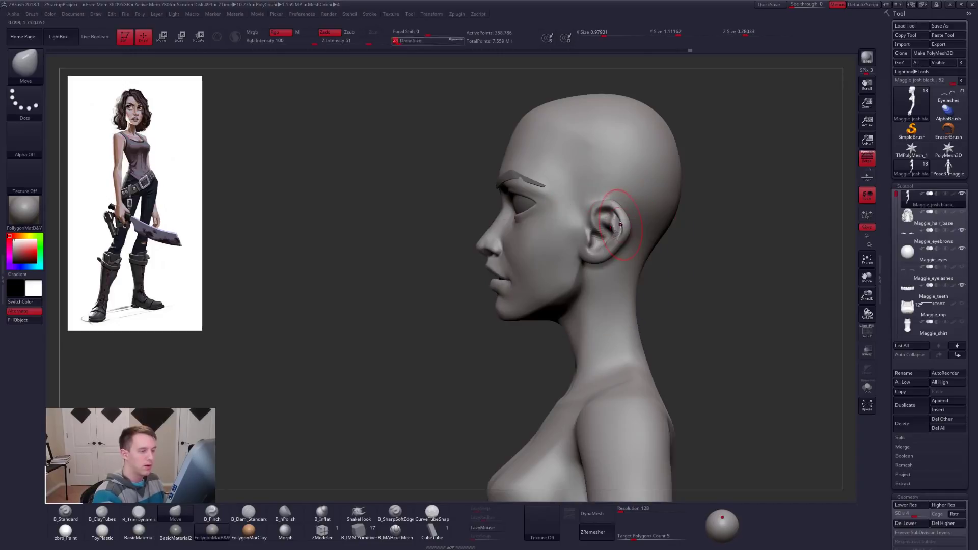
{"action": "right_click_drag", "start_coordinate": [619, 224], "coordinate": [662, 224]}
{"action": "left_click_drag", "start_coordinate": [580, 239], "coordinate": [585, 238]}
{"action": "right_click_drag", "start_coordinate": [601, 239], "coordinate": [560, 244]}
{"action": "left_click_drag", "start_coordinate": [578, 239], "coordinate": [582, 239]}
{"action": "right_click_drag", "start_coordinate": [586, 246], "coordinate": [624, 249]}
Build up the area below the mouth corners with B_ClayTubes at draw size 14 and smooth it
{"action": "mouse_move", "coordinate": [506, 301]}
{"action": "right_mouse_down"}
{"action": "mouse_move", "coordinate": [553, 316]}
{"action": "mouse_move", "coordinate": [540, 364]}
{"action": "right_mouse_up"}
{"action": "key", "text": "space"}
{"action": "left_click_drag", "start_coordinate": [568, 318], "coordinate": [564, 319]}
{"action": "mouse_move", "coordinate": [478, 322]}
{"action": "right_mouse_down"}
{"action": "mouse_move", "coordinate": [532, 324]}
{"action": "mouse_move", "coordinate": [574, 309]}
{"action": "mouse_move", "coordinate": [565, 298]}
{"action": "right_mouse_up"}
{"action": "key", "text": "2"}
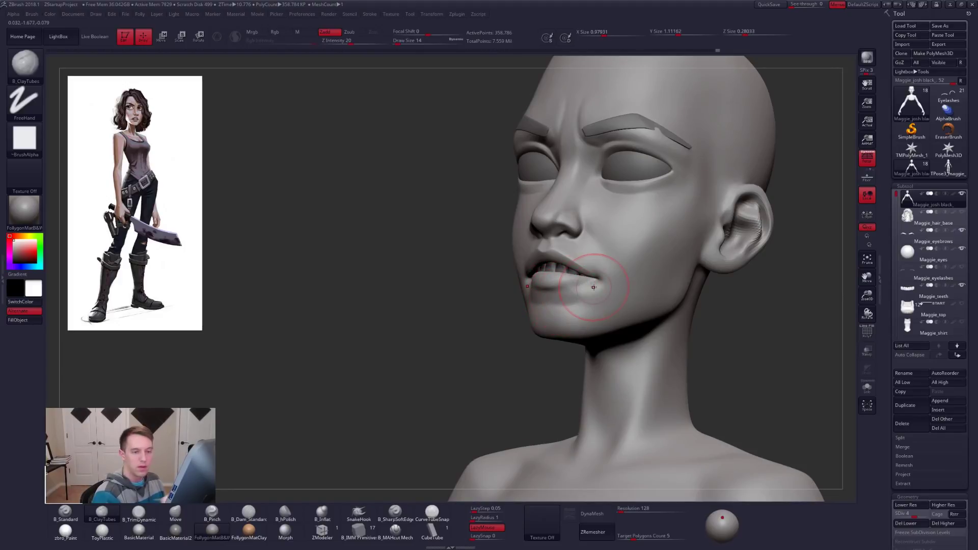
{"action": "right_click_drag", "start_coordinate": [570, 306], "coordinate": [546, 299]}
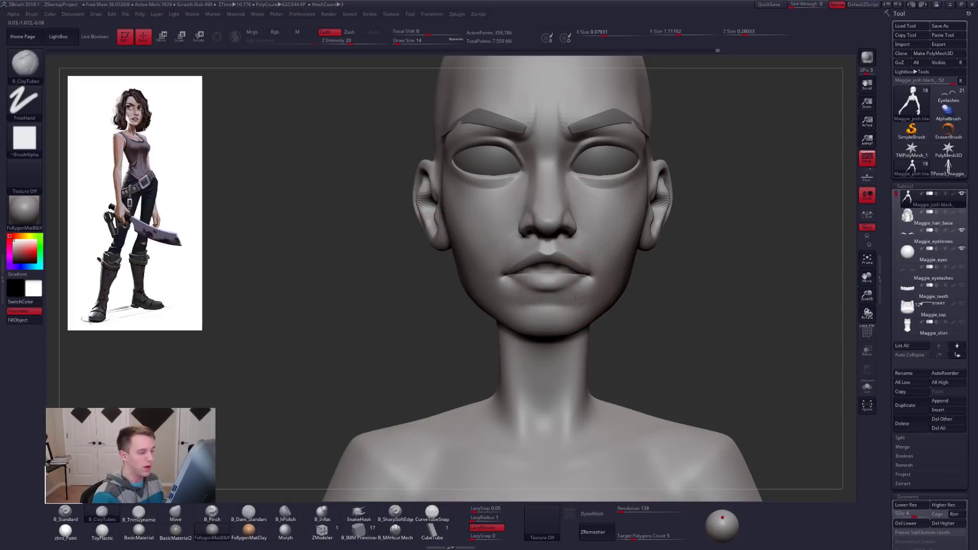
{"action": "key", "text": "shift"}
{"action": "mouse_move", "coordinate": [519, 306]}
{"action": "right_mouse_down"}
{"action": "mouse_move", "coordinate": [551, 301]}
{"action": "mouse_move", "coordinate": [574, 306]}
{"action": "mouse_move", "coordinate": [574, 316]}
{"action": "right_mouse_up"}
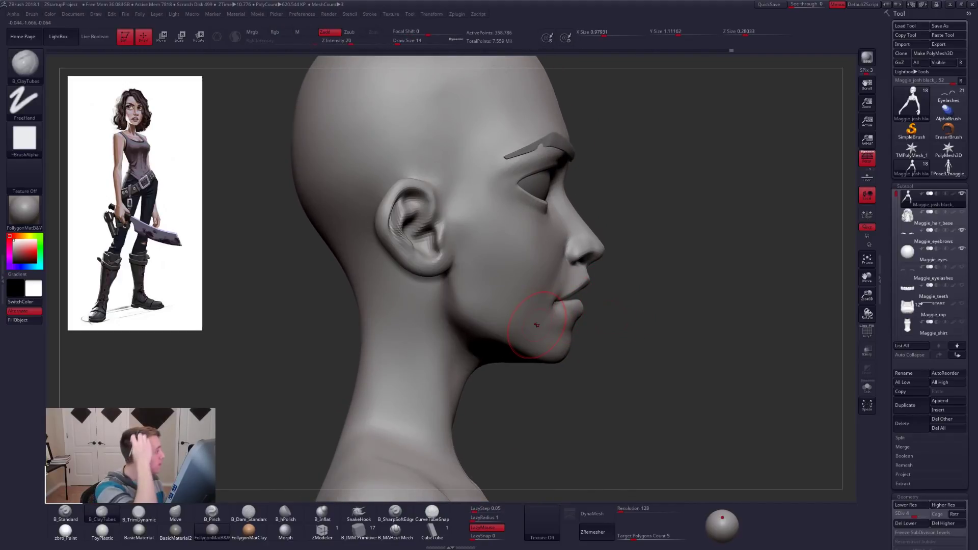
Push the mouth corner back in profile with Move at draw size 18, lowering the head to subdivision level 2
{"action": "key", "text": "b"}
{"action": "key", "text": "m"}
{"action": "key", "text": "v"}
{"action": "key", "text": "shift+d"}
{"action": "key", "text": "shift+d"}
{"action": "key", "text": "space"}
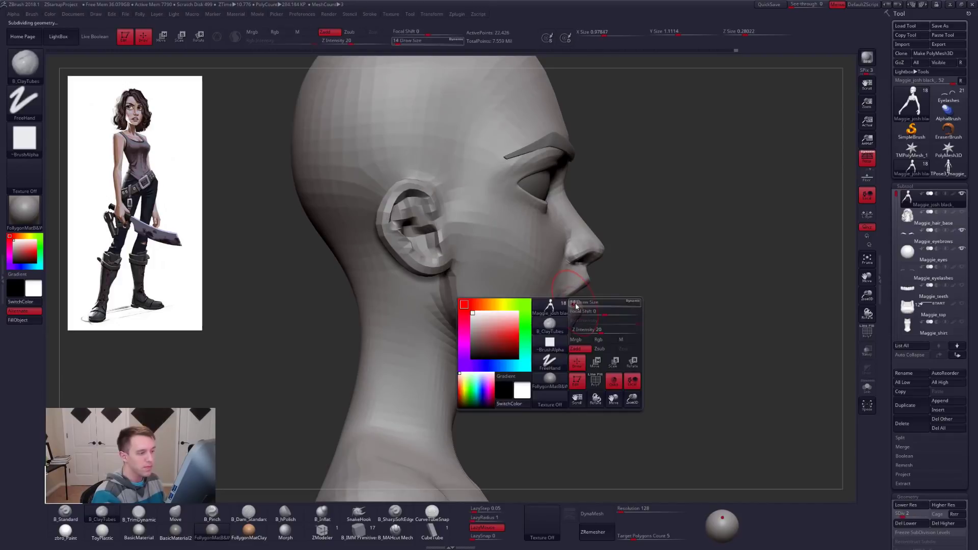
{"action": "key", "text": "space"}
{"action": "left_click_drag", "start_coordinate": [561, 312], "coordinate": [553, 312]}
{"action": "right_click_drag", "start_coordinate": [560, 257], "coordinate": [628, 312]}
Select the teeth subtool, place a horizontal Transpose line forward from the mouth and show the teeth through the head with transparency
{"action": "left_click", "coordinate": [606, 299], "text": "alt"}
{"action": "key", "text": "w"}
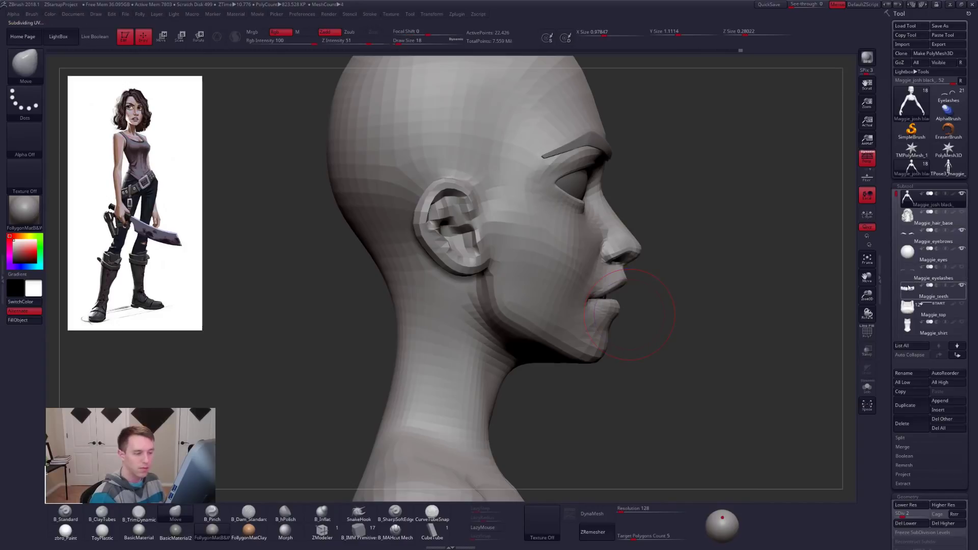
{"action": "left_click_drag", "start_coordinate": [599, 299], "coordinate": [671, 299]}
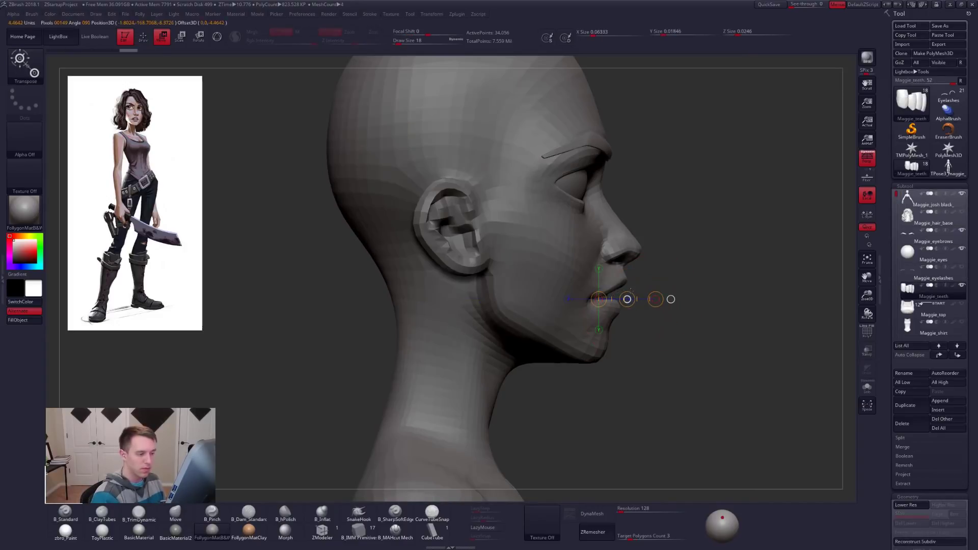
{"action": "key", "text": "ctrl+t"}
{"action": "key", "text": "r"}
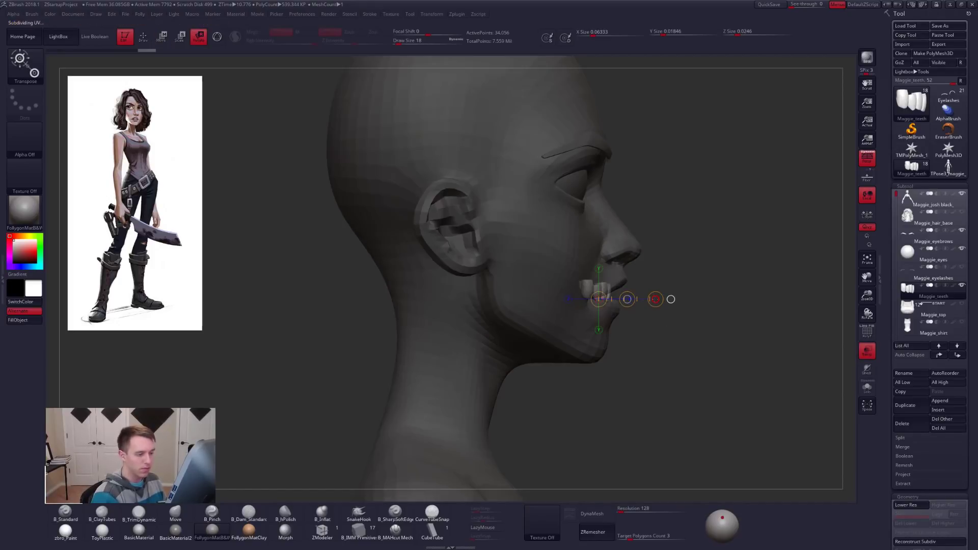
{"action": "key", "text": "b"}
{"action": "key", "text": "m"}
{"action": "key", "text": "v"}
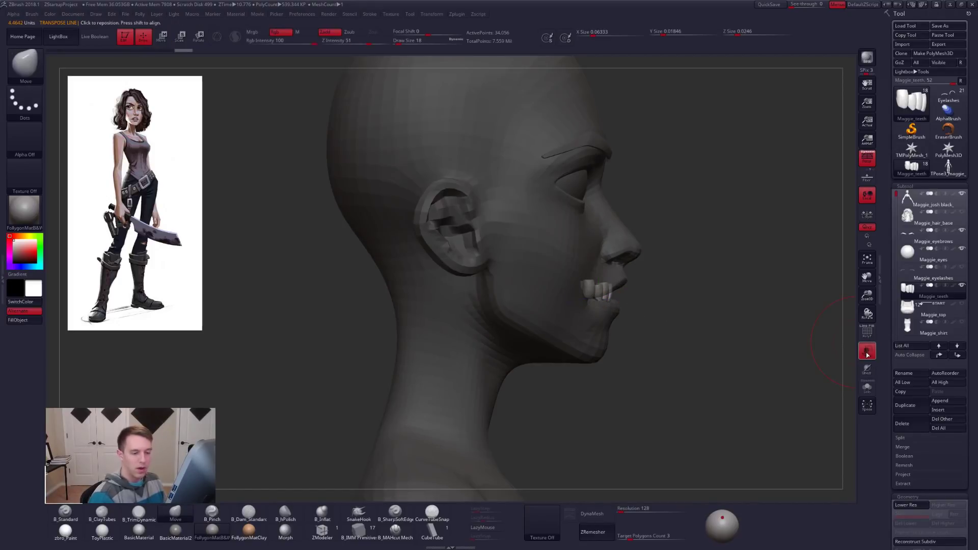
Turn transparency off and return to the head mesh with the Move brush in front view
{"action": "key", "text": "ctrl+t"}
{"action": "left_click_drag", "start_coordinate": [743, 387], "coordinate": [704, 385]}
{"action": "mouse_move", "coordinate": [639, 352]}
{"action": "right_mouse_down"}
{"action": "mouse_move", "coordinate": [789, 351]}
{"action": "mouse_move", "coordinate": [723, 331]}
{"action": "mouse_move", "coordinate": [592, 320]}
{"action": "right_mouse_up"}
{"action": "key", "text": "w"}
{"action": "key", "text": "q"}
{"action": "left_click", "coordinate": [641, 330], "text": "alt"}
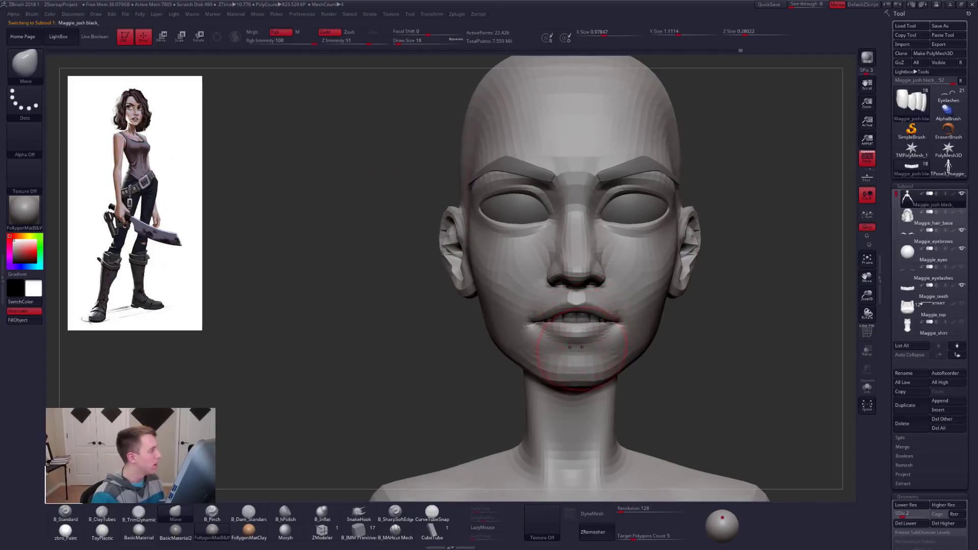
Reshape the lower lip and mouth corners from the front with Move, using draw size 25 and then 14
{"action": "key", "text": "space"}
{"action": "left_click_drag", "start_coordinate": [592, 329], "coordinate": [594, 328]}
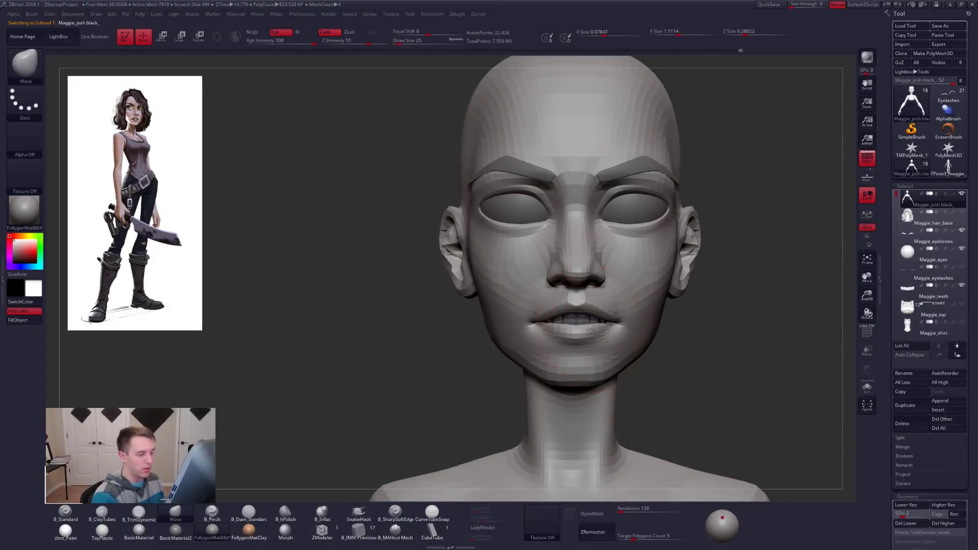
{"action": "key", "text": "space"}
{"action": "left_click_drag", "start_coordinate": [592, 322], "coordinate": [612, 306]}
{"action": "key", "text": "space"}
{"action": "key", "text": "space"}
{"action": "right_click_drag", "start_coordinate": [606, 309], "coordinate": [723, 312]}
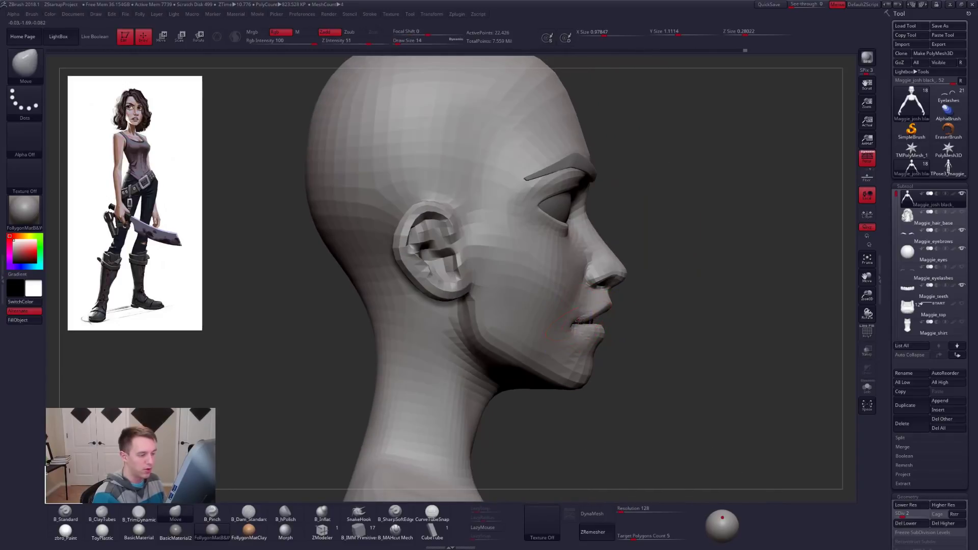
Adjust the mouth corner in profile and the chin outline with Move, enlarging the brush for the chin
{"action": "key", "text": "space"}
{"action": "left_click_drag", "start_coordinate": [573, 325], "coordinate": [577, 328]}
{"action": "mouse_move", "coordinate": [683, 342]}
{"action": "right_mouse_down"}
{"action": "mouse_move", "coordinate": [567, 348]}
{"action": "mouse_move", "coordinate": [622, 317]}
{"action": "mouse_move", "coordinate": [601, 317]}
{"action": "right_mouse_up"}
{"action": "key", "text": "space"}
{"action": "left_click_drag", "start_coordinate": [611, 363], "coordinate": [605, 363]}
{"action": "key", "text": "space"}
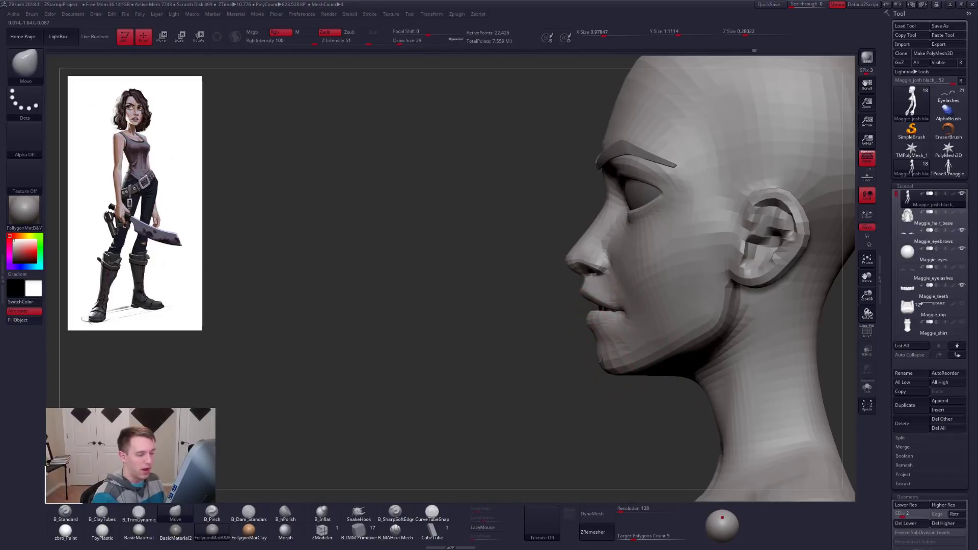
Mask the lips and reshape the chin beneath them
{"action": "key", "text": "ctrl"}
{"action": "left_click_drag", "start_coordinate": [541, 286], "coordinate": [543, 290], "text": "ctrl"}
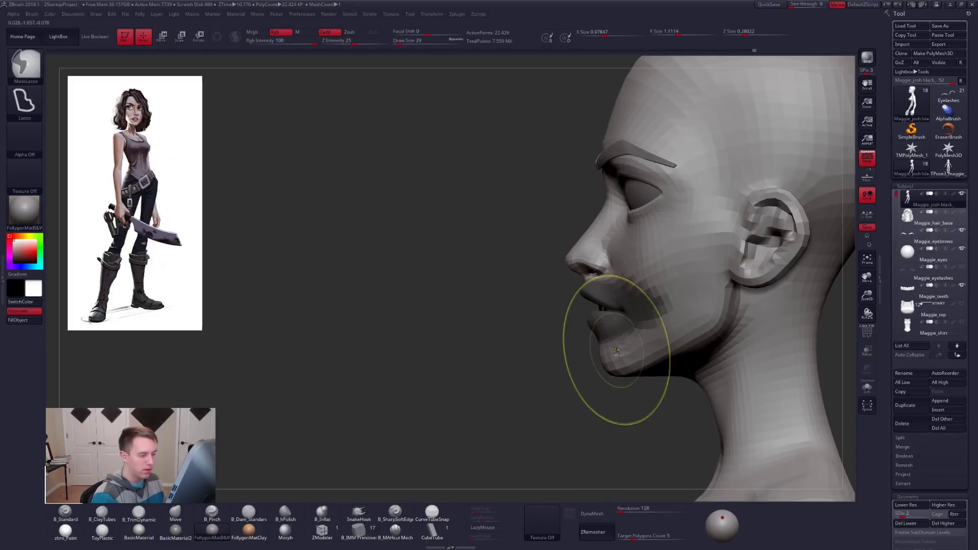
{"action": "left_click", "coordinate": [590, 380], "text": "ctrl"}
{"action": "left_click_drag", "start_coordinate": [603, 366], "coordinate": [683, 349]}
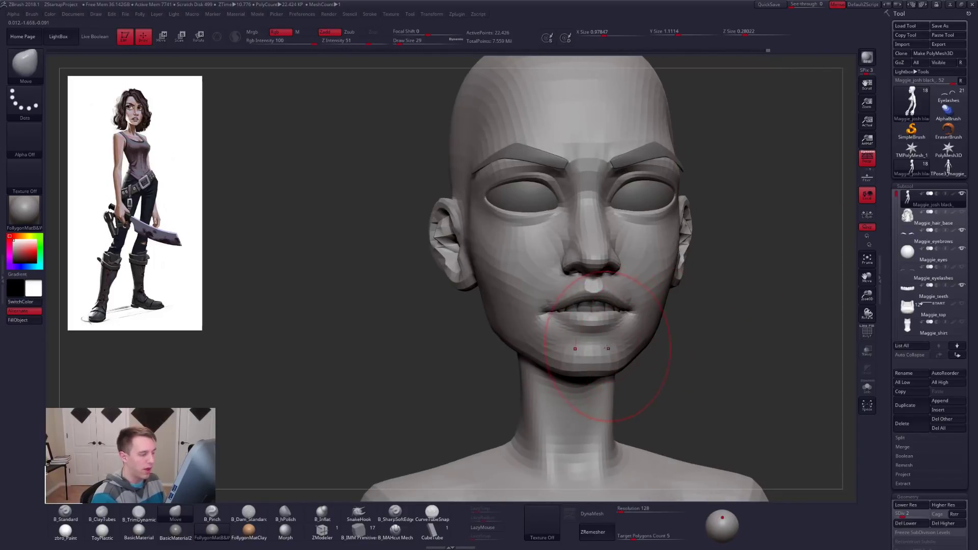
{"action": "right_click_drag", "start_coordinate": [601, 326], "coordinate": [602, 348], "text": "alt"}
Touch up the face at subdivision level 6 with draw size 12 and show the hair subtool
{"action": "key", "text": "ctrl+d"}
{"action": "key", "text": "ctrl+d"}
{"action": "key", "text": "ctrl+d"}
{"action": "mouse_move", "coordinate": [628, 349]}
{"action": "right_mouse_down"}
{"action": "mouse_move", "coordinate": [675, 350]}
{"action": "mouse_move", "coordinate": [595, 350]}
{"action": "right_mouse_up"}
{"action": "right_click_drag", "start_coordinate": [627, 305], "coordinate": [616, 334], "text": "alt"}
{"action": "key", "text": "space"}
{"action": "left_click_drag", "start_coordinate": [617, 286], "coordinate": [612, 285]}
{"action": "mouse_move", "coordinate": [617, 303]}
{"action": "right_mouse_down", "text": "ctrl"}
{"action": "mouse_move", "coordinate": [627, 290]}
{"action": "mouse_move", "coordinate": [611, 289]}
{"action": "right_mouse_up", "text": "ctrl"}
{"action": "left_click", "coordinate": [961, 212]}
{"action": "right_click_drag", "start_coordinate": [719, 266], "coordinate": [708, 266]}
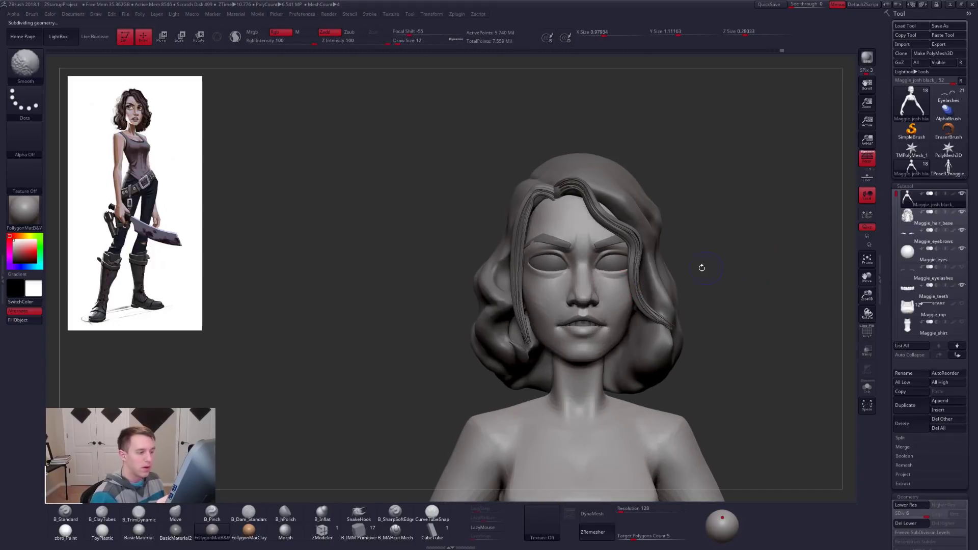
Isolate the head in Solo mode and build up the side of the nostril with B_ClayTubes at draw size 9
{"action": "right_click_drag", "start_coordinate": [585, 268], "coordinate": [562, 309], "text": "ctrl"}
{"action": "key", "text": "shift+alt+s"}
{"action": "key", "text": "space"}
{"action": "left_click_drag", "start_coordinate": [564, 299], "coordinate": [561, 299]}
{"action": "right_click_drag", "start_coordinate": [555, 295], "coordinate": [570, 292]}
{"action": "key", "text": "b"}
{"action": "key", "text": "c"}
{"action": "key", "text": "t"}
{"action": "left_click_drag", "start_coordinate": [544, 294], "coordinate": [544, 300]}
{"action": "key", "text": "shift"}
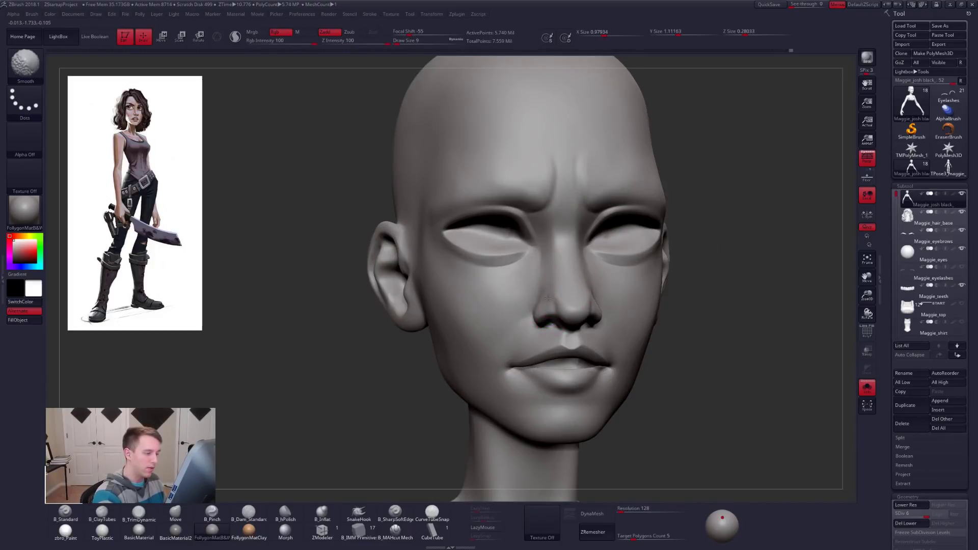
Soften the frown creases between the brows with Smooth at subdivision level 5
{"action": "key", "text": "shift+d"}
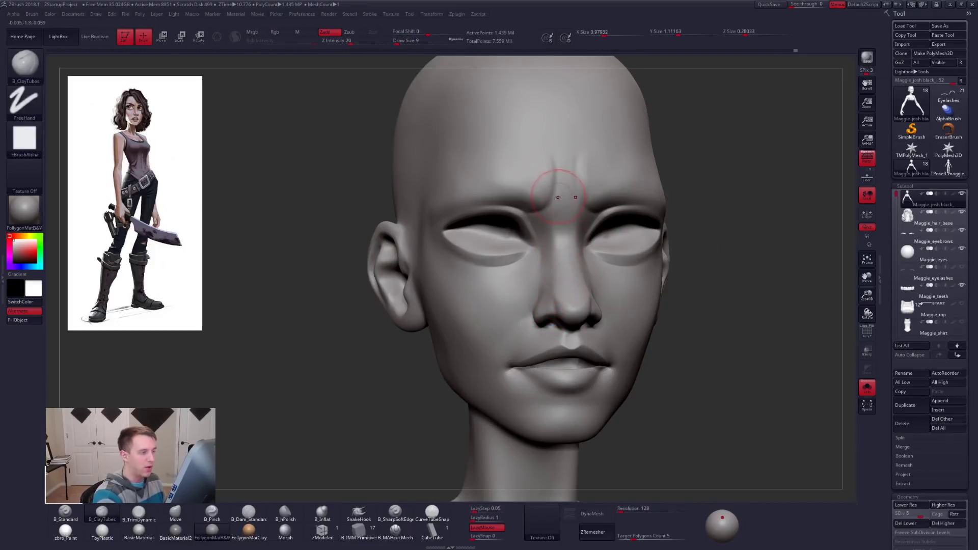
{"action": "left_click_drag", "start_coordinate": [561, 177], "coordinate": [564, 165], "text": "shift"}
{"action": "right_click_drag", "start_coordinate": [590, 173], "coordinate": [541, 171]}
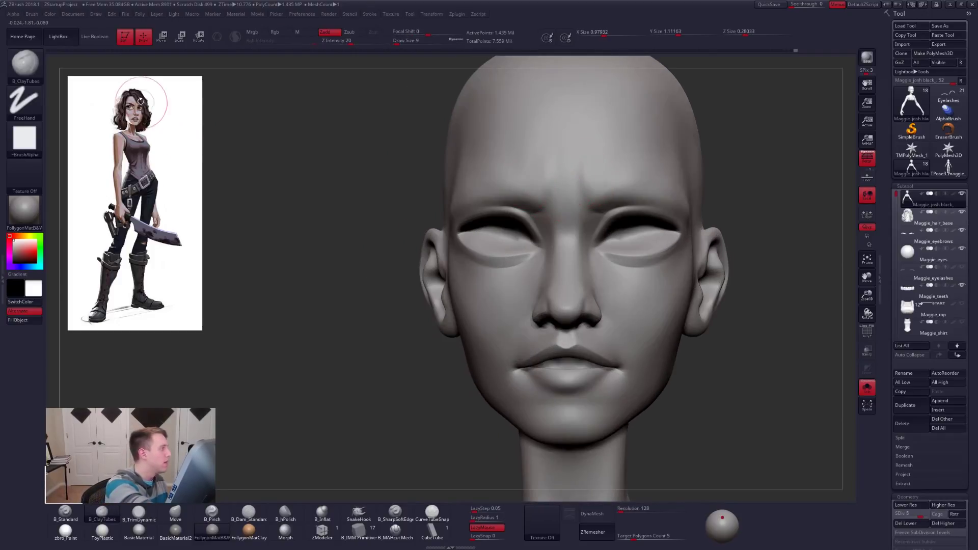
Sharpen the frown creases and inner brow edges with B_Pinch at draw size 5, smoothing between strokes
{"action": "key", "text": "5"}
{"action": "key", "text": "space"}
{"action": "left_click_drag", "start_coordinate": [589, 182], "coordinate": [587, 203]}
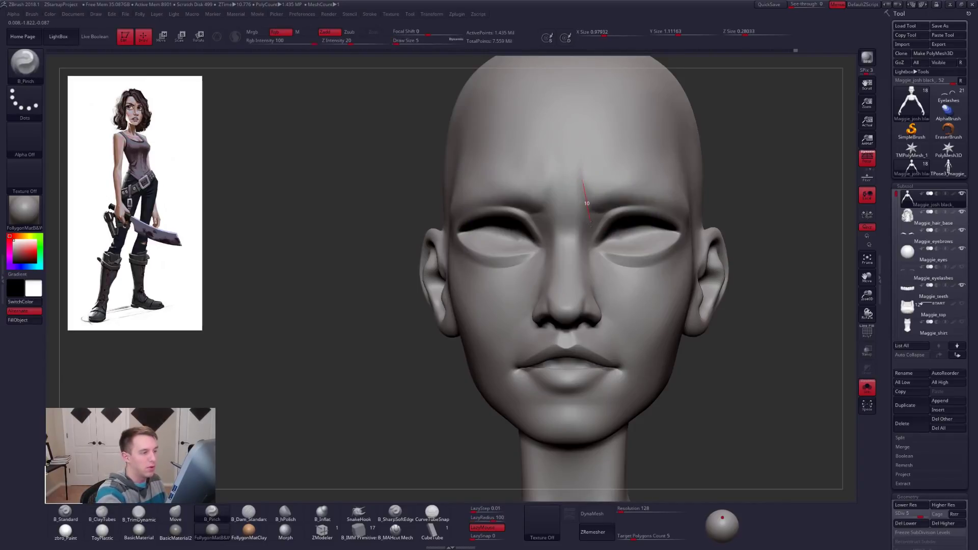
{"action": "left_click_drag", "start_coordinate": [616, 256], "coordinate": [616, 256]}
{"action": "key", "text": "shift"}
{"action": "mouse_move", "coordinate": [599, 186]}
{"action": "right_mouse_down"}
{"action": "mouse_move", "coordinate": [603, 163]}
{"action": "mouse_move", "coordinate": [551, 170]}
{"action": "right_mouse_up"}
{"action": "key", "text": "shift"}
{"action": "left_click_drag", "start_coordinate": [544, 190], "coordinate": [525, 198]}
{"action": "key", "text": "shift"}
Fill the area below the mouth corner at draw size 9, alternating B_ClayTubes and B_TrimDynamic
{"action": "mouse_move", "coordinate": [534, 295]}
{"action": "right_mouse_down"}
{"action": "mouse_move", "coordinate": [511, 301]}
{"action": "mouse_move", "coordinate": [522, 370]}
{"action": "mouse_move", "coordinate": [564, 379]}
{"action": "mouse_move", "coordinate": [531, 379]}
{"action": "mouse_move", "coordinate": [567, 363]}
{"action": "mouse_move", "coordinate": [544, 357]}
{"action": "right_mouse_up"}
{"action": "key", "text": "2"}
{"action": "key", "text": "space"}
{"action": "left_click_drag", "start_coordinate": [540, 352], "coordinate": [543, 353]}
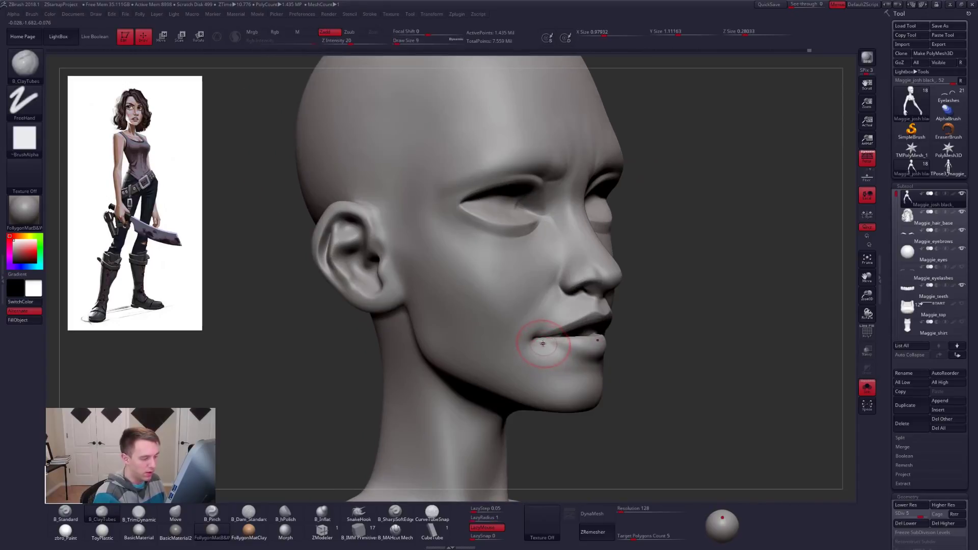
{"action": "key", "text": "3"}
{"action": "key", "text": "2"}
{"action": "key", "text": "3"}
Smooth and rebuild the area around the mouth corners with B_ClayTubes at subdivision level 3
{"action": "key", "text": "shift+d"}
{"action": "key", "text": "shift+d"}
{"action": "key", "text": "shift"}
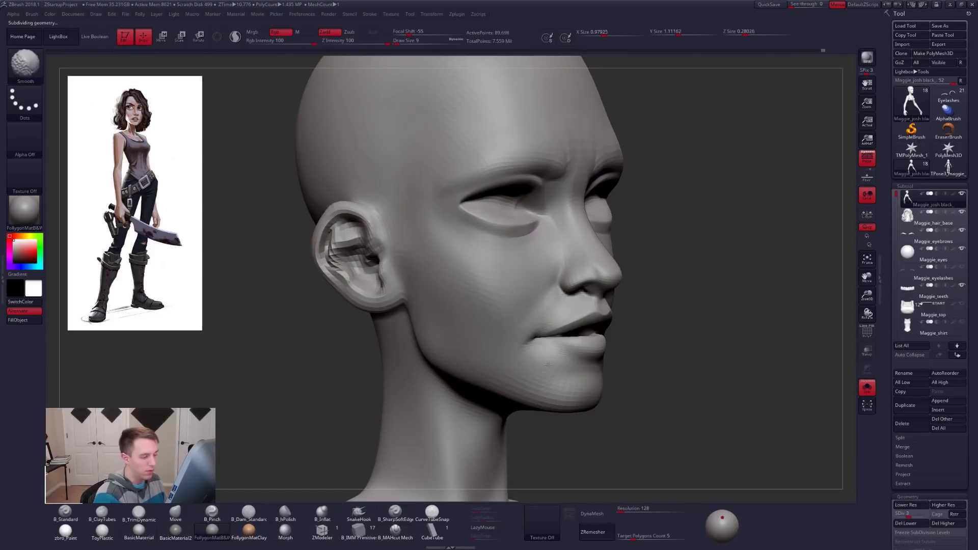
{"action": "key", "text": "2"}
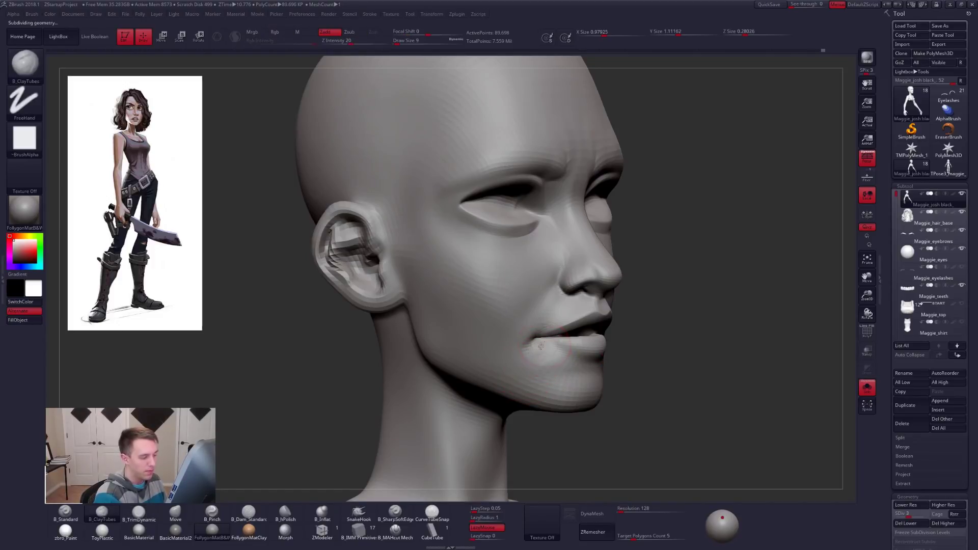
{"action": "mouse_move", "coordinate": [535, 365]}
{"action": "right_mouse_down", "text": "shift"}
{"action": "mouse_move", "coordinate": [581, 372]}
{"action": "mouse_move", "coordinate": [631, 347]}
{"action": "right_mouse_up", "text": "shift"}
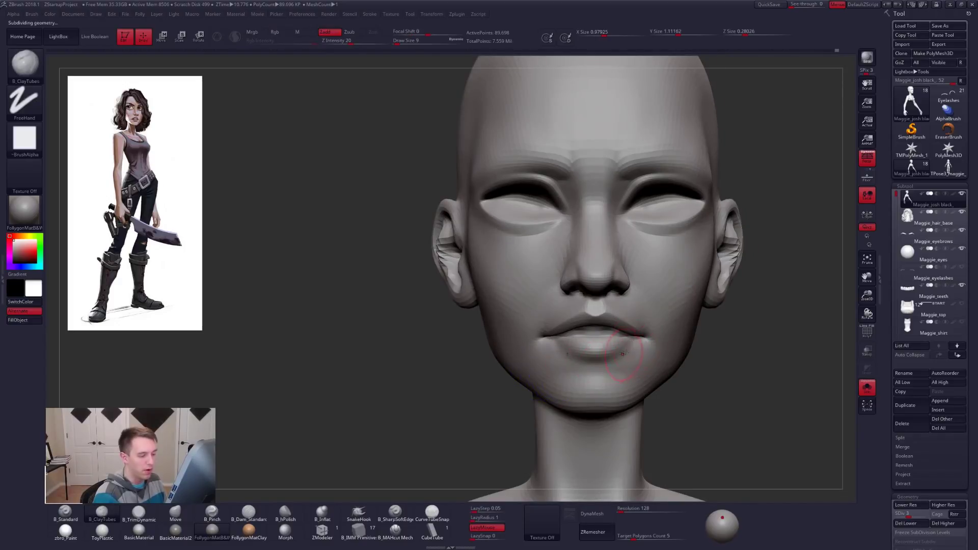
{"action": "right_click_drag", "start_coordinate": [659, 351], "coordinate": [666, 317]}
Leave Solo mode and review the whole figure and the face with hair and clothing
{"action": "key", "text": "shift+s"}
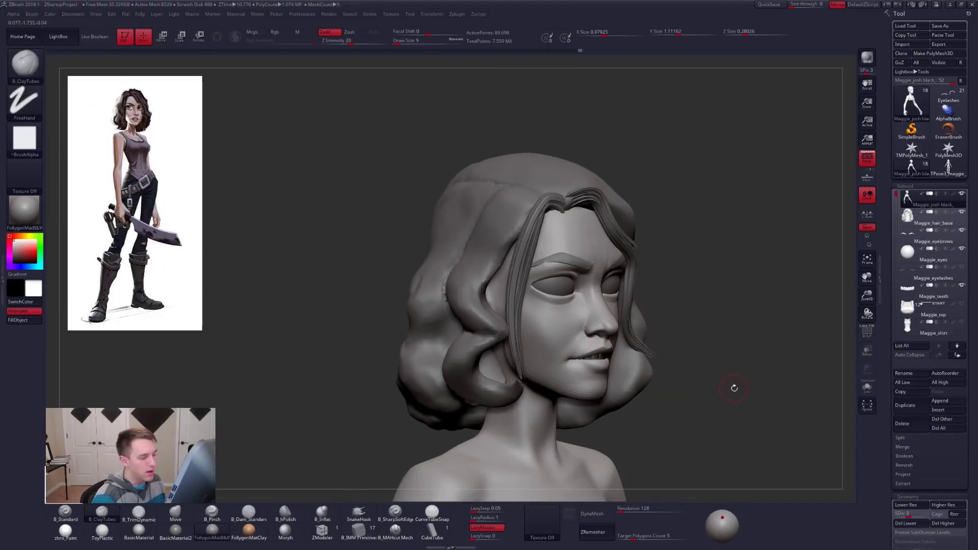
{"action": "key", "text": "f"}
{"action": "right_click_drag", "start_coordinate": [688, 353], "coordinate": [693, 339], "text": "alt"}
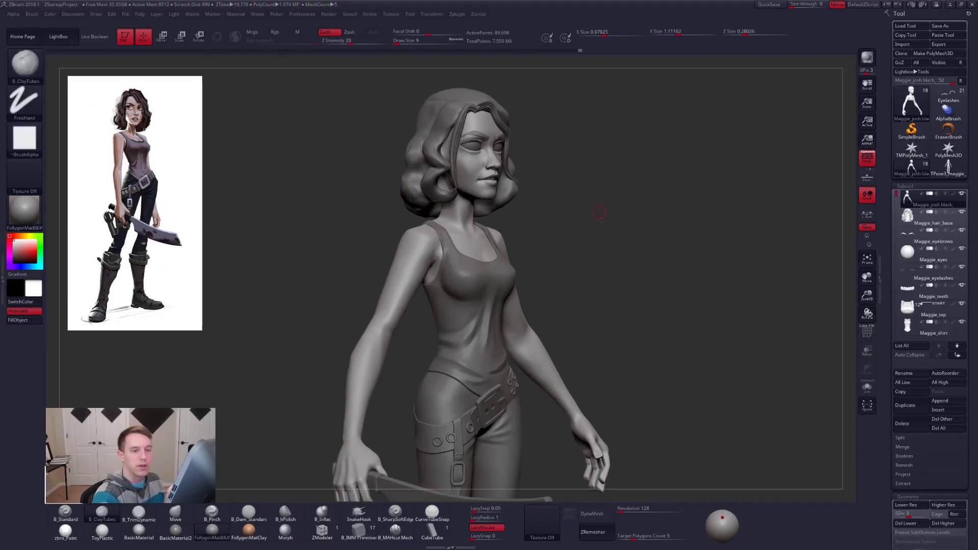
{"action": "mouse_move", "coordinate": [601, 214]}
{"action": "right_mouse_down", "text": "ctrl"}
{"action": "mouse_move", "coordinate": [563, 212]}
{"action": "mouse_move", "coordinate": [573, 238]}
{"action": "mouse_move", "coordinate": [517, 232]}
{"action": "mouse_move", "coordinate": [556, 224]}
{"action": "right_mouse_up", "text": "ctrl"}
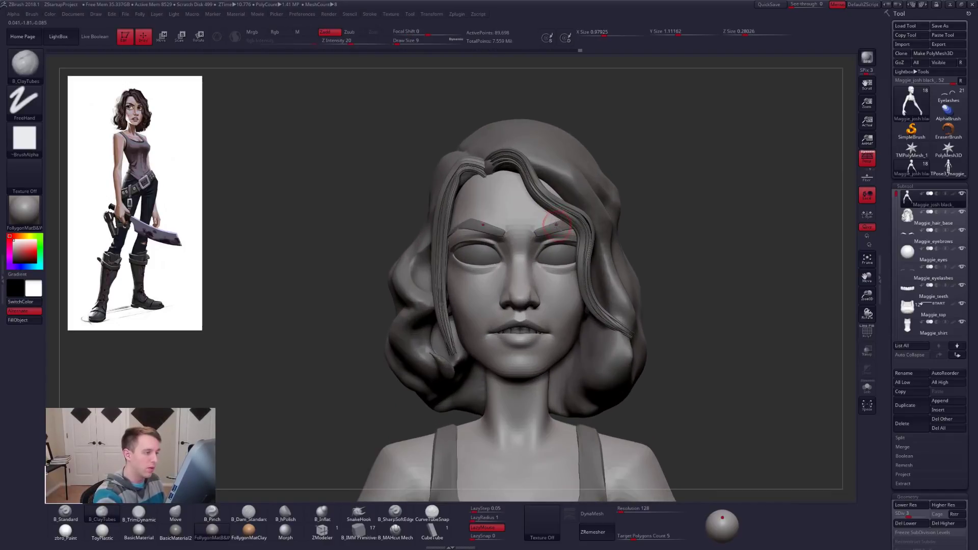
Select the eyebrows subtool and reshape the outer brow ends with Move from the front and below
{"action": "key", "text": "b"}
{"action": "key", "text": "m"}
{"action": "key", "text": "v"}
{"action": "key", "text": "space"}
{"action": "left_click", "coordinate": [458, 226], "text": "alt"}
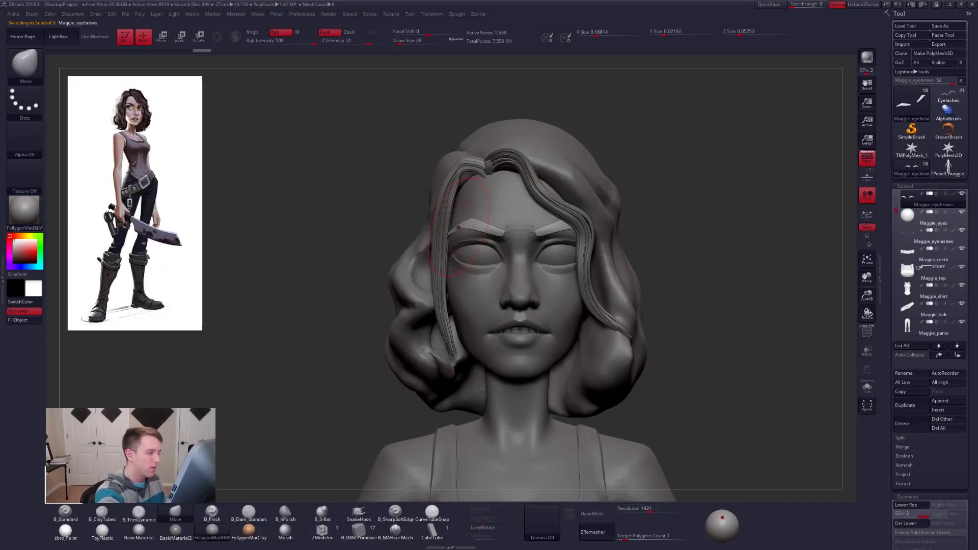
{"action": "left_click_drag", "start_coordinate": [462, 230], "coordinate": [501, 277]}
{"action": "key", "text": "r"}
{"action": "key", "text": "q"}
{"action": "mouse_move", "coordinate": [489, 250]}
{"action": "right_mouse_down"}
{"action": "mouse_move", "coordinate": [490, 178]}
{"action": "mouse_move", "coordinate": [449, 253]}
{"action": "right_mouse_up"}
{"action": "left_click_drag", "start_coordinate": [447, 253], "coordinate": [460, 238]}
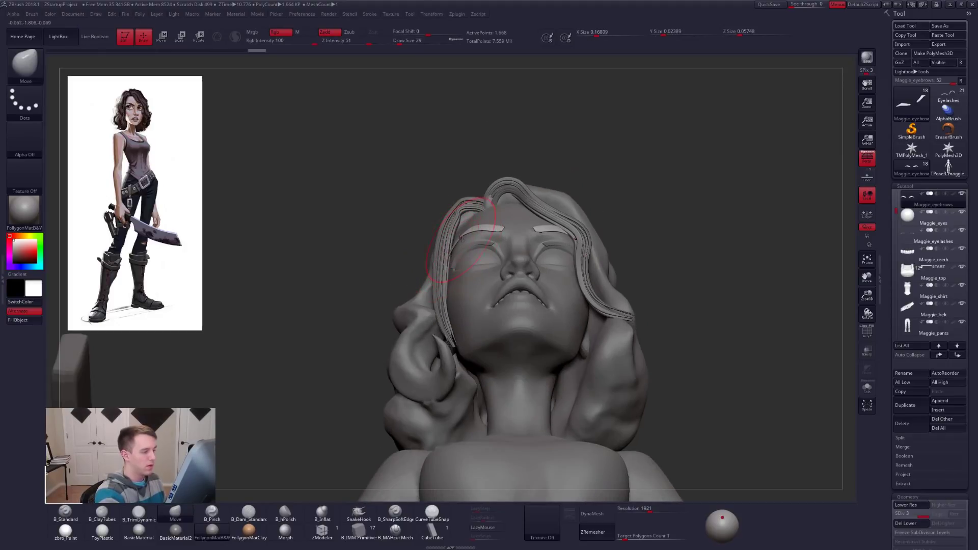
Select the head mesh again and isolate it in Solo mode with draw size 9 for work on the nose underside
{"action": "left_click", "coordinate": [531, 265], "text": "alt"}
{"action": "key", "text": "s"}
{"action": "left_click_drag", "start_coordinate": [534, 265], "coordinate": [523, 262]}
{"action": "key", "text": "shift+d"}
{"action": "key", "text": "shift+d"}
{"action": "key", "text": "alt+s"}
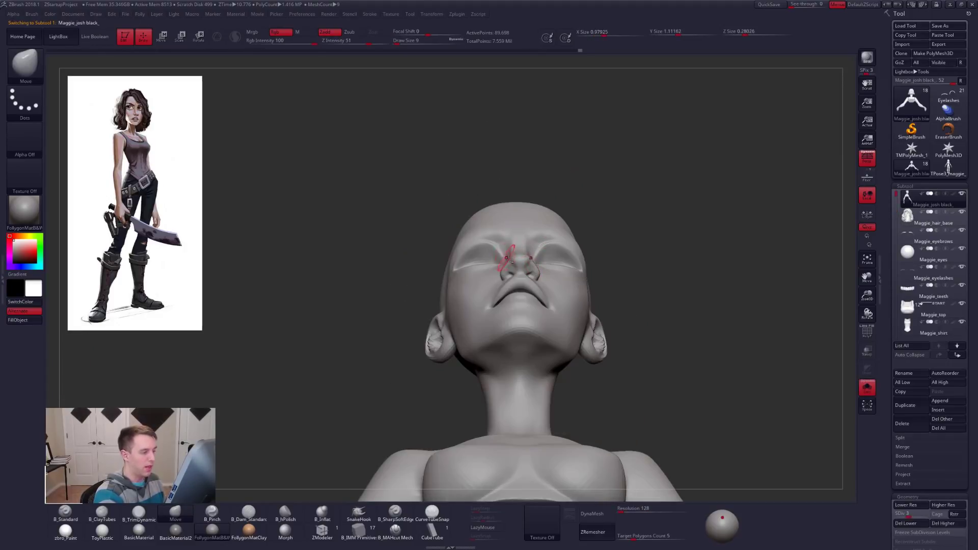
{"action": "right_click_drag", "start_coordinate": [508, 260], "coordinate": [531, 294], "text": "ctrl"}
Define the nostril openings with B_Standard at draw size 4 on subdivision level 6, and smooth them at draw size 5
{"action": "key", "text": "d"}
{"action": "key", "text": "b"}
{"action": "key", "text": "s"}
{"action": "key", "text": "t"}
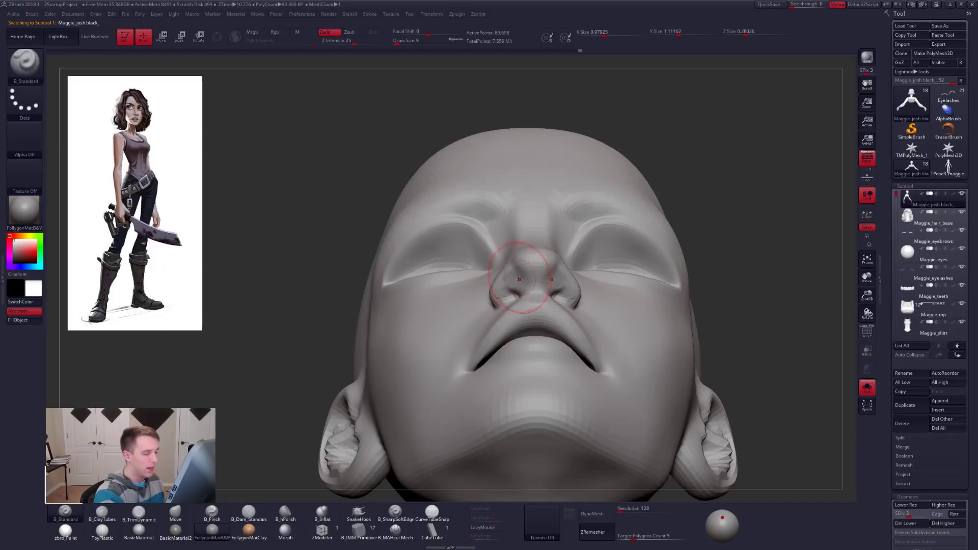
{"action": "key", "text": "d"}
{"action": "key", "text": "d"}
{"action": "key", "text": "d"}
{"action": "key", "text": "space"}
{"action": "mouse_move", "coordinate": [516, 283]}
{"action": "right_mouse_down"}
{"action": "mouse_move", "coordinate": [540, 264]}
{"action": "mouse_move", "coordinate": [514, 285]}
{"action": "right_mouse_up"}
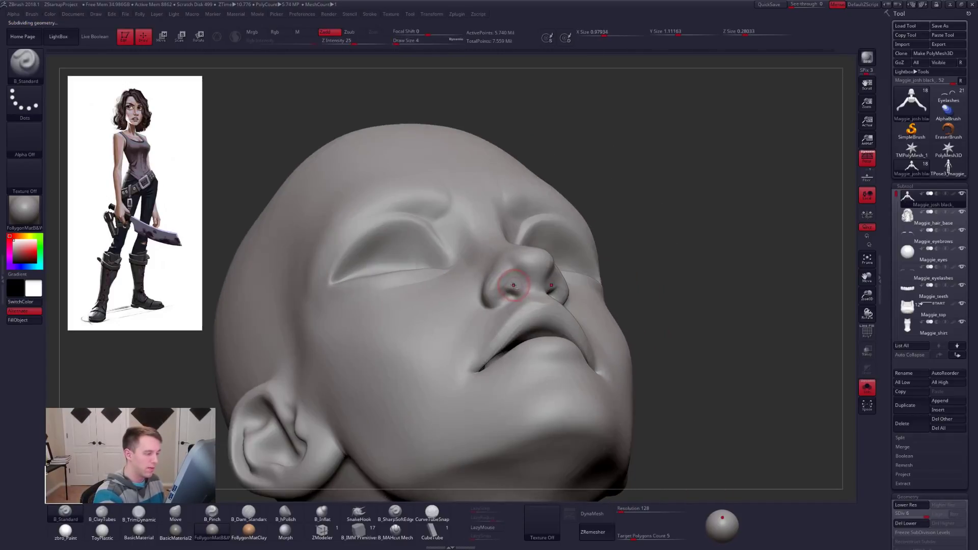
{"action": "key", "text": "space"}
{"action": "left_click_drag", "start_coordinate": [511, 285], "coordinate": [508, 291], "text": "shift"}
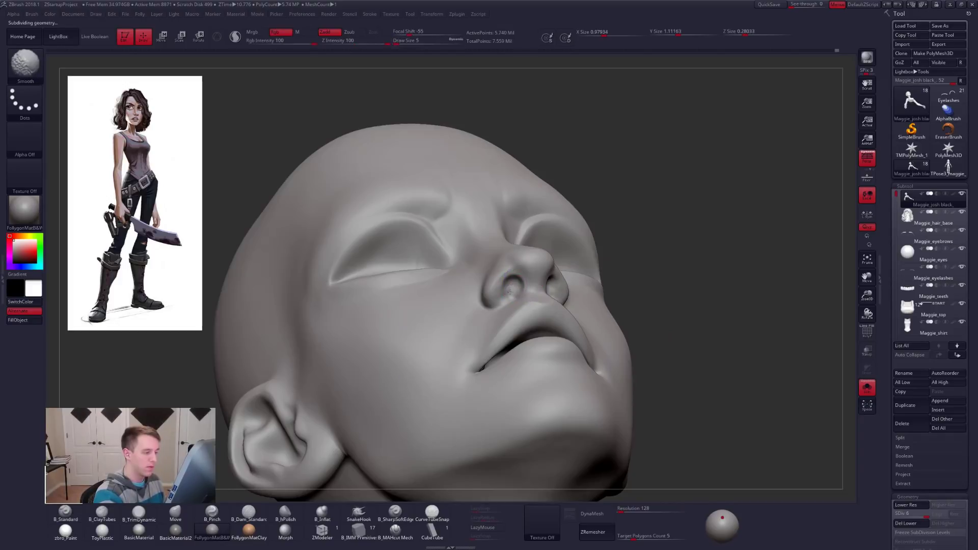
Select the Move brush at draw size 7 for adjusting Maggie's nose from the front
{"action": "mouse_move", "coordinate": [516, 286]}
{"action": "right_mouse_down"}
{"action": "mouse_move", "coordinate": [580, 297]}
{"action": "mouse_move", "coordinate": [545, 305]}
{"action": "mouse_move", "coordinate": [563, 302]}
{"action": "right_mouse_up"}
{"action": "key", "text": "space"}
{"action": "left_click_drag", "start_coordinate": [564, 302], "coordinate": [564, 302]}
{"action": "key", "text": "b"}
{"action": "key", "text": "m"}
{"action": "key", "text": "v"}
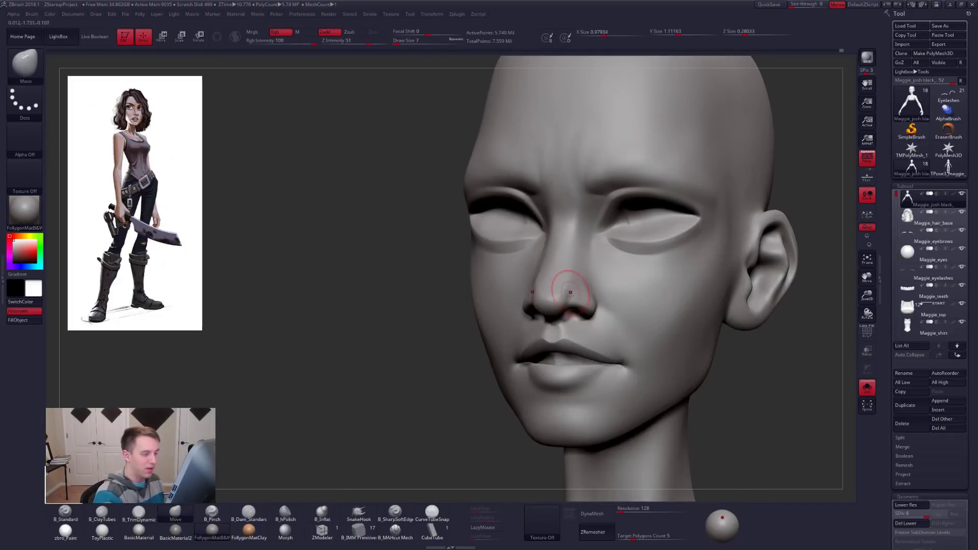
Choose the B_ClayTubes brush and lower the head mesh to subdivision level 4
{"action": "right_click_drag", "start_coordinate": [569, 293], "coordinate": [565, 283]}
{"action": "key", "text": "b"}
{"action": "key", "text": "c"}
{"action": "key", "text": "t"}
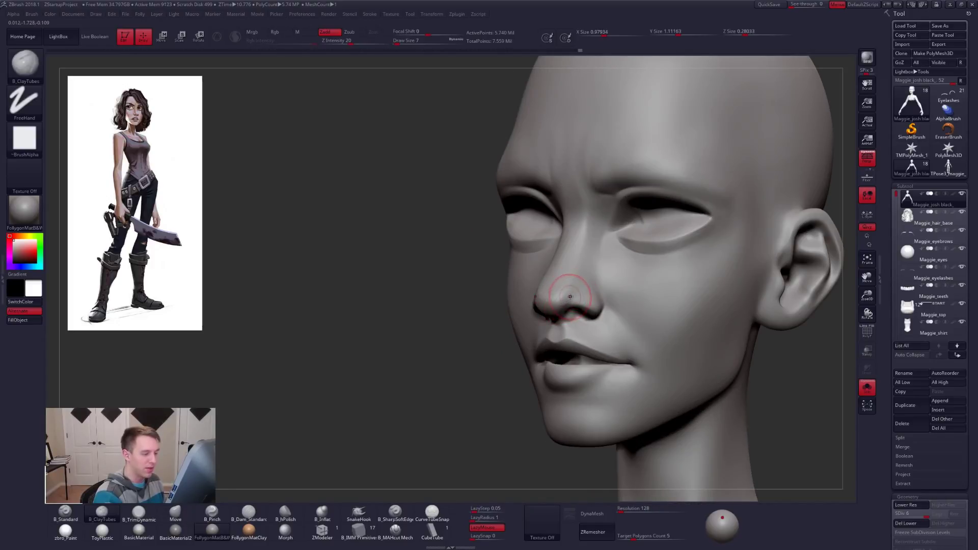
{"action": "key", "text": "shift+d"}
{"action": "key", "text": "shift+d"}
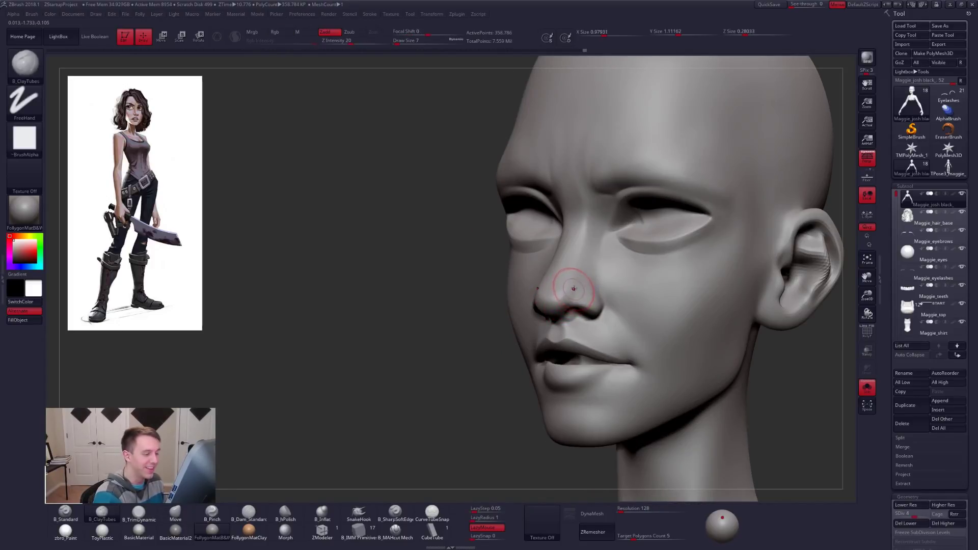
Adjust the nose in profile with the Move brush, setting draw size 12 and enlarging it to 18
{"action": "right_click_drag", "start_coordinate": [601, 276], "coordinate": [578, 277]}
{"action": "key", "text": "b"}
{"action": "key", "text": "m"}
{"action": "key", "text": "v"}
{"action": "key", "text": "space"}
{"action": "left_click_drag", "start_coordinate": [600, 276], "coordinate": [603, 275]}
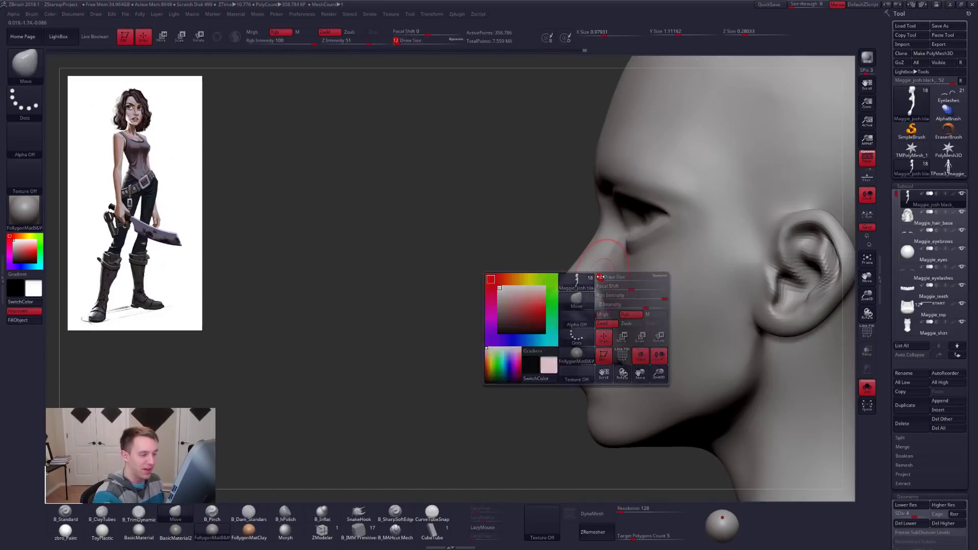
{"action": "mouse_move", "coordinate": [603, 275]}
{"action": "right_mouse_down"}
{"action": "mouse_move", "coordinate": [642, 274]}
{"action": "mouse_move", "coordinate": [527, 289]}
{"action": "right_mouse_up"}
{"action": "key", "text": "space"}
{"action": "left_click_drag", "start_coordinate": [526, 289], "coordinate": [528, 286]}
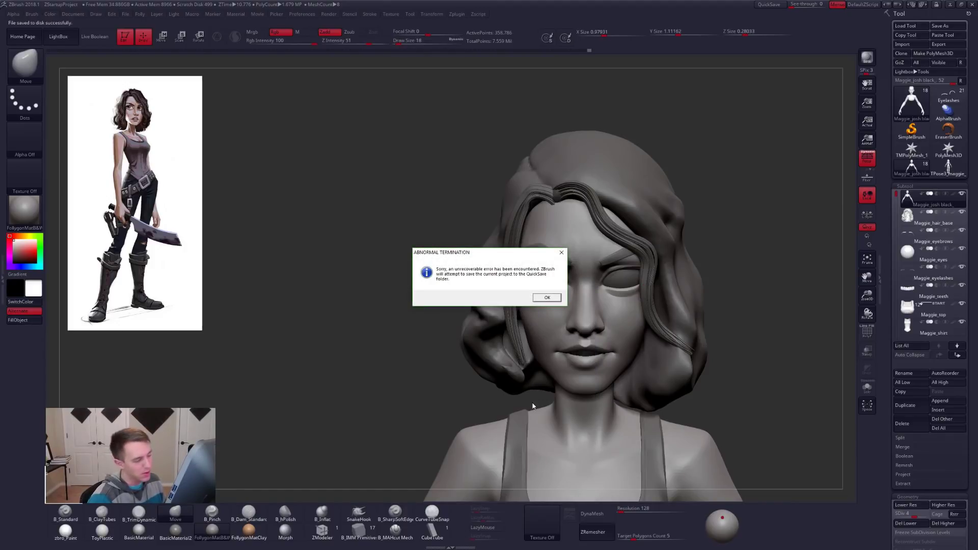
Acknowledge the crash and recovery notices through the restart and close the LightBox QuickSave browser
{"action": "left_click", "coordinate": [547, 298]}
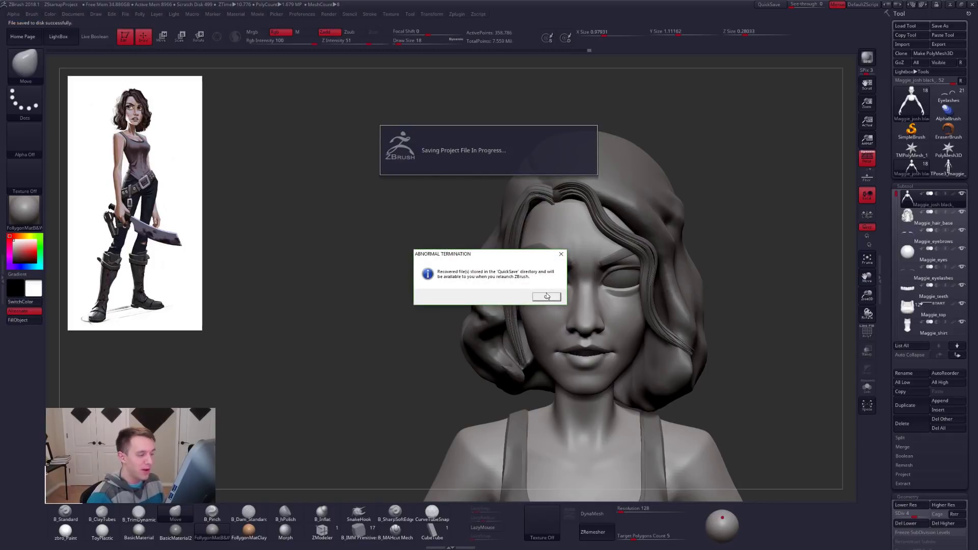
{"action": "left_click", "coordinate": [555, 296]}
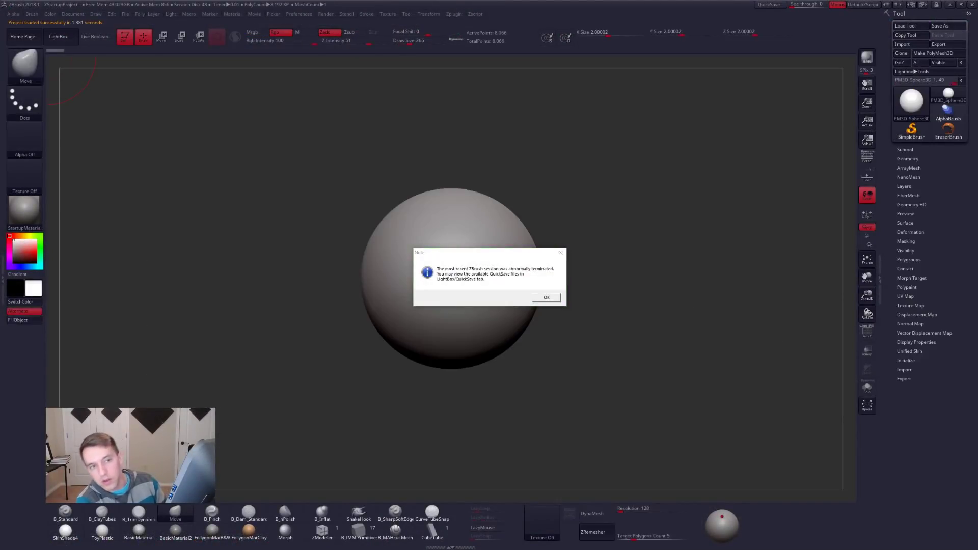
{"action": "left_click", "coordinate": [552, 299]}
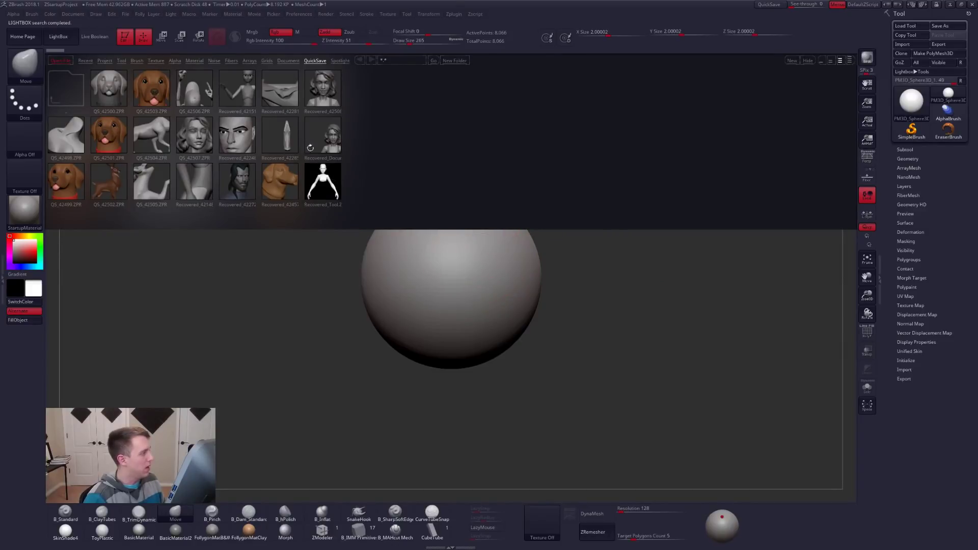
{"action": "left_click", "coordinate": [58, 36]}
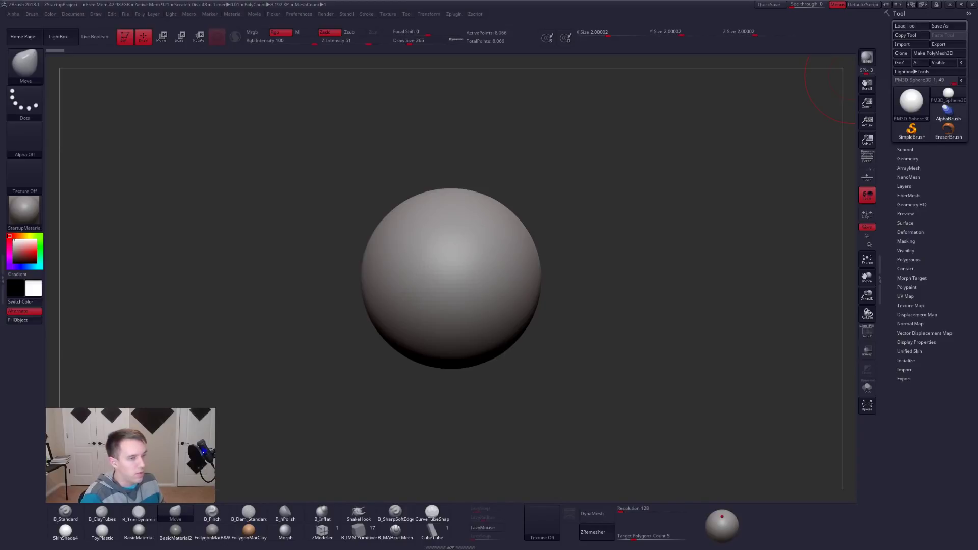
Expand the Geometry and Subtool sections, and make the chibi character the active tool with a smaller brush draw size
{"action": "left_click", "coordinate": [923, 159]}
{"action": "left_click", "coordinate": [918, 151]}
{"action": "key", "text": "ctrl+shift+f"}
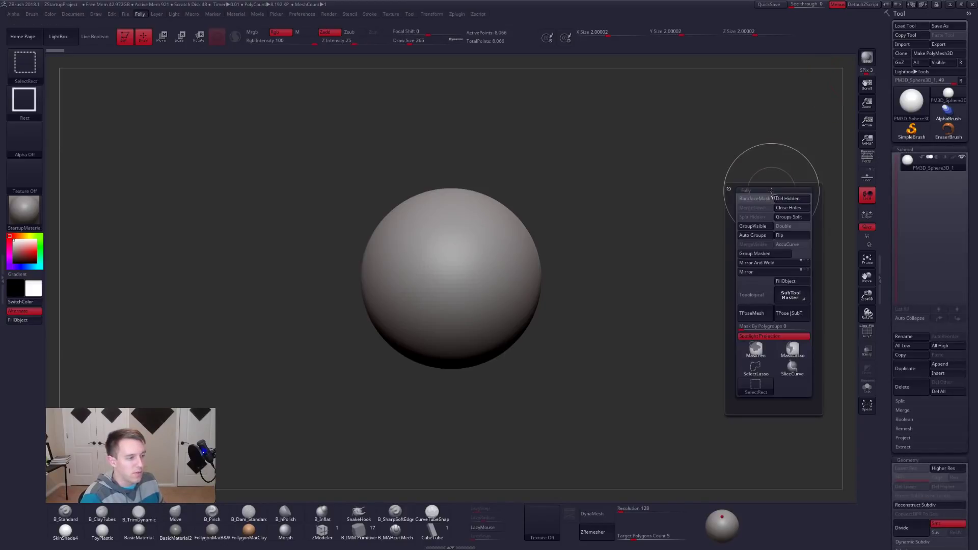
{"action": "left_click", "coordinate": [755, 366]}
{"action": "key", "text": "space"}
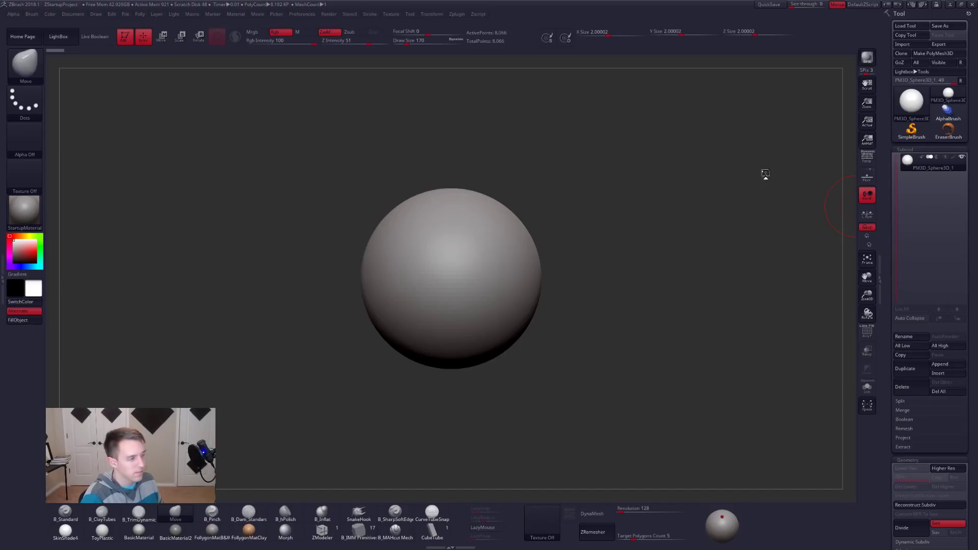
{"action": "left_click", "coordinate": [915, 98]}
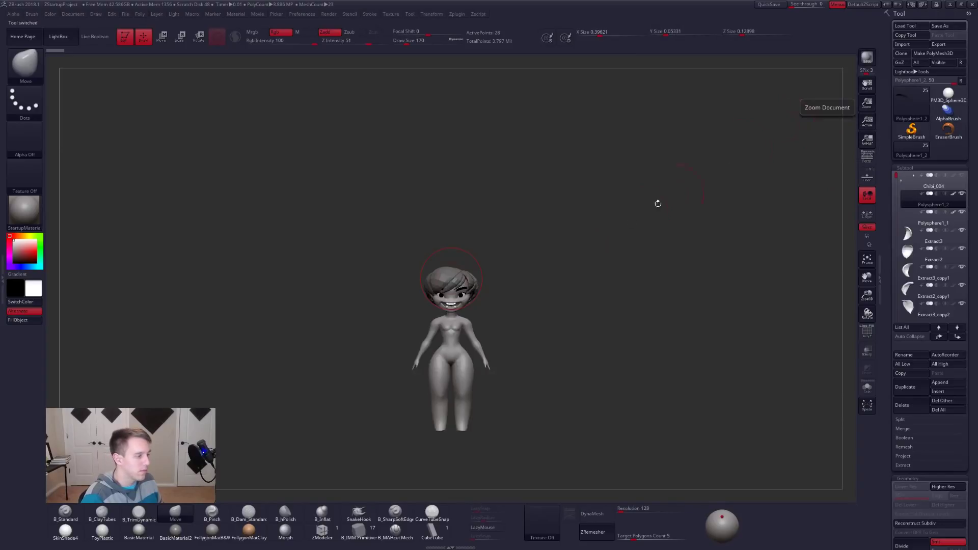
{"action": "left_click_drag", "start_coordinate": [494, 261], "coordinate": [530, 201], "text": "alt"}
{"action": "key", "text": "space"}
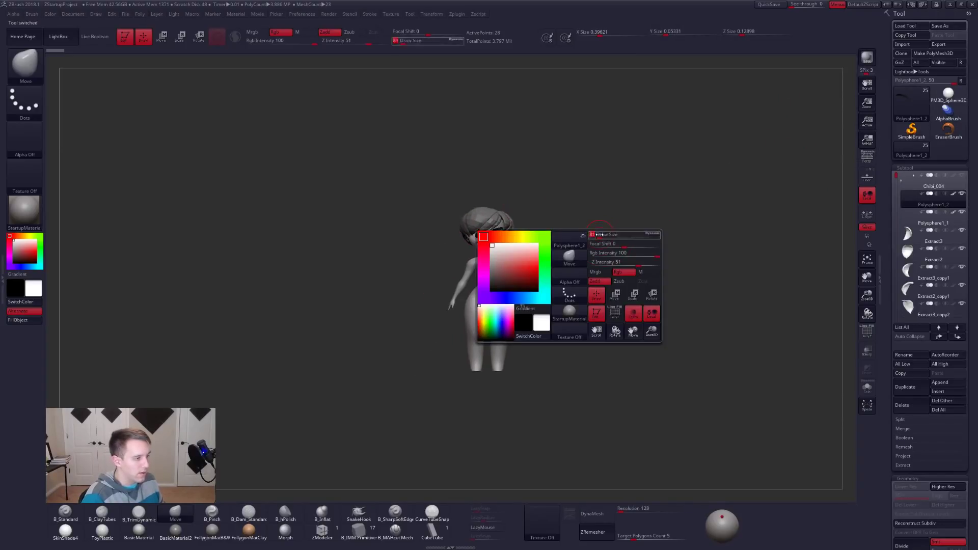
{"action": "key", "text": "ctrl+space"}
{"action": "mouse_move", "coordinate": [570, 227]}
{"action": "left_mouse_down"}
{"action": "mouse_move", "coordinate": [538, 230]}
{"action": "mouse_move", "coordinate": [620, 252]}
{"action": "mouse_move", "coordinate": [588, 213]}
{"action": "mouse_move", "coordinate": [608, 244]}
{"action": "mouse_move", "coordinate": [601, 215]}
{"action": "mouse_move", "coordinate": [639, 219]}
{"action": "left_mouse_up"}
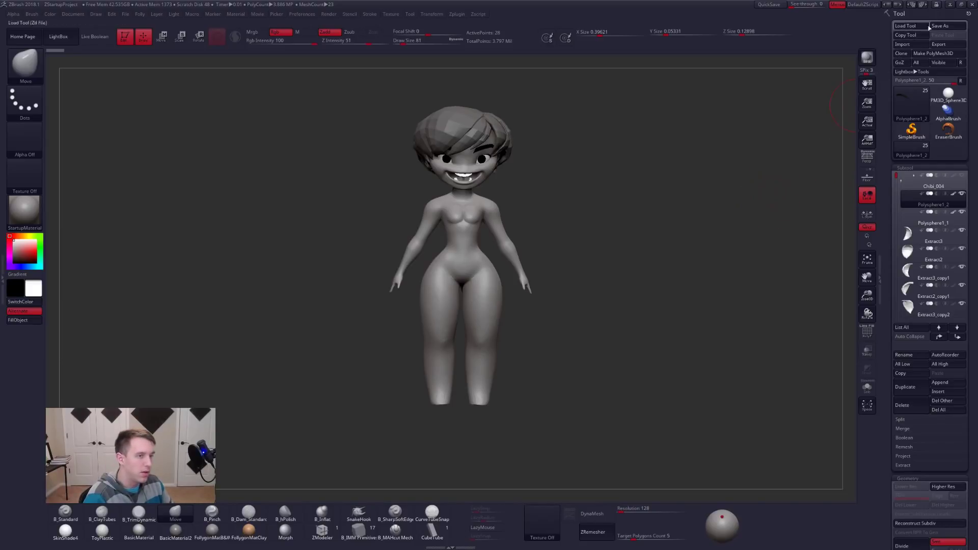
Switch to the Follygon Gumroad page in the browser, look over the Curve Brushes product, and return to ZBrush
{"action": "left_click", "coordinate": [949, 5]}
{"action": "key", "text": "alt+Tab"}
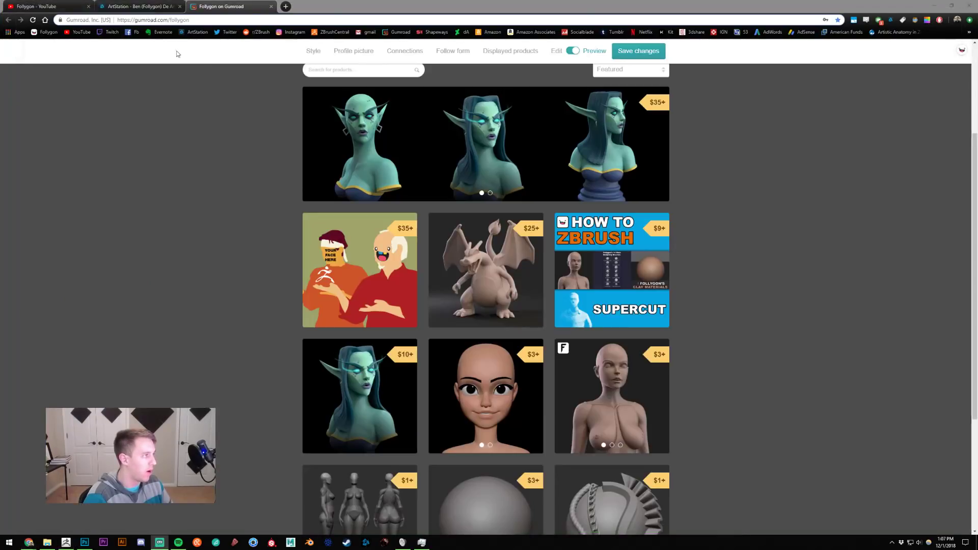
{"action": "scroll", "coordinate": [178, 232], "scroll_direction": "down", "scroll_amount": 4}
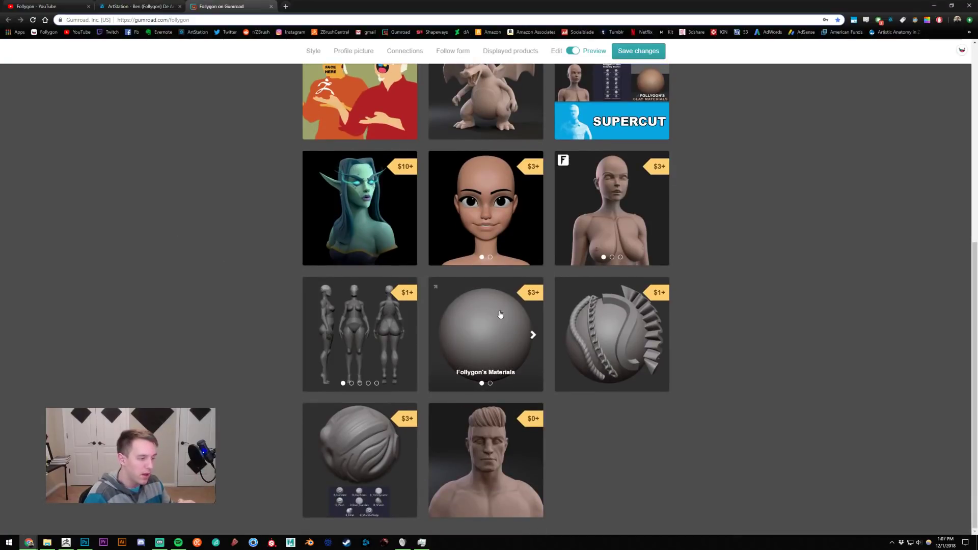
{"action": "left_click", "coordinate": [616, 318]}
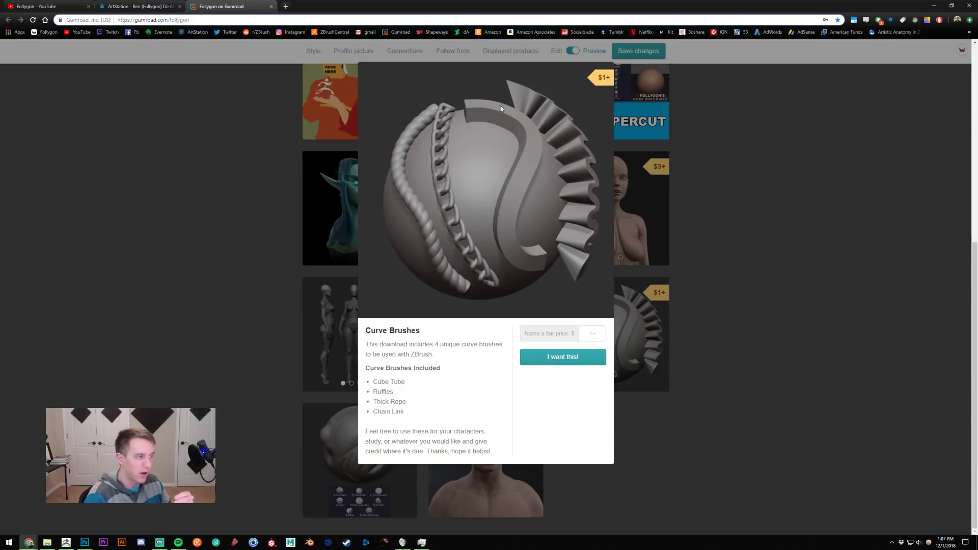
{"action": "left_click", "coordinate": [202, 251]}
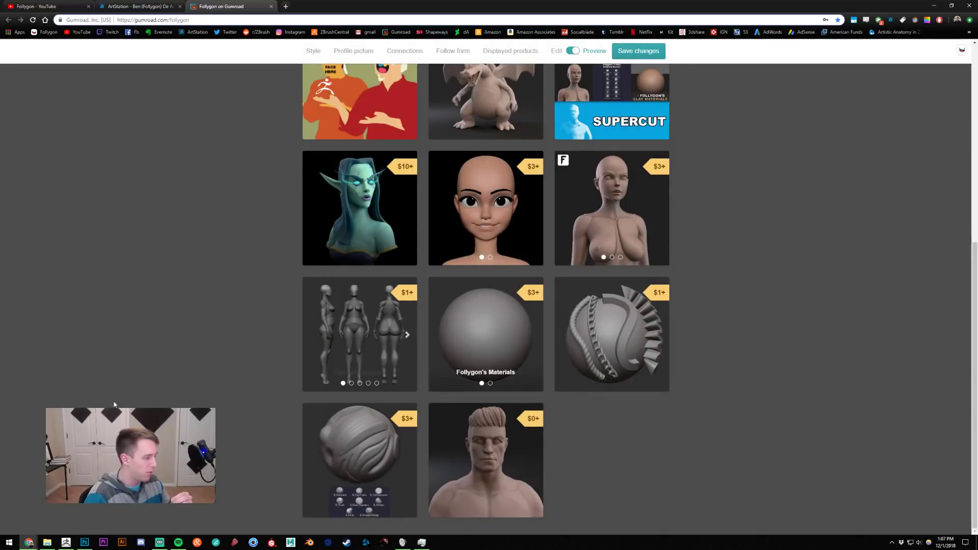
{"action": "left_click", "coordinate": [66, 542]}
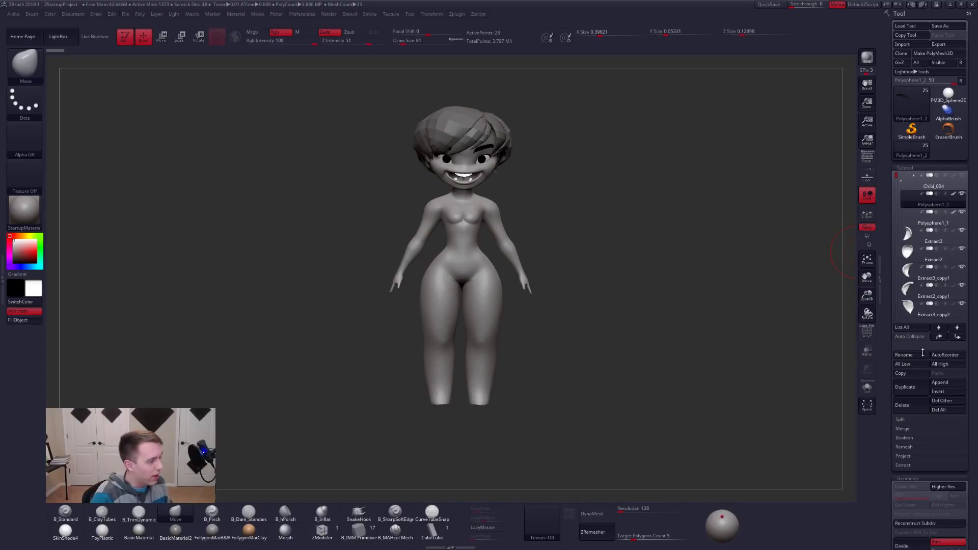
Reduce the brush draw size and turn on the wireframe display for the chibi figure
{"action": "left_click_drag", "start_coordinate": [634, 221], "coordinate": [606, 199]}
{"action": "key", "text": "space"}
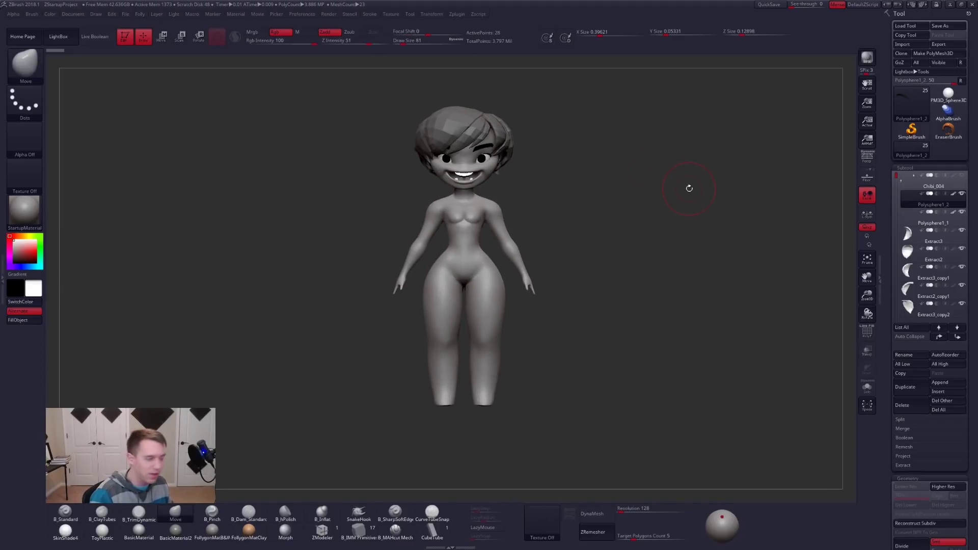
{"action": "key", "text": "space"}
{"action": "mouse_move", "coordinate": [459, 231]}
{"action": "right_mouse_down", "text": "alt"}
{"action": "mouse_move", "coordinate": [470, 281]}
{"action": "mouse_move", "coordinate": [499, 219]}
{"action": "right_mouse_up", "text": "alt"}
{"action": "key", "text": "2"}
{"action": "key", "text": "space"}
{"action": "key", "text": "shift+f"}
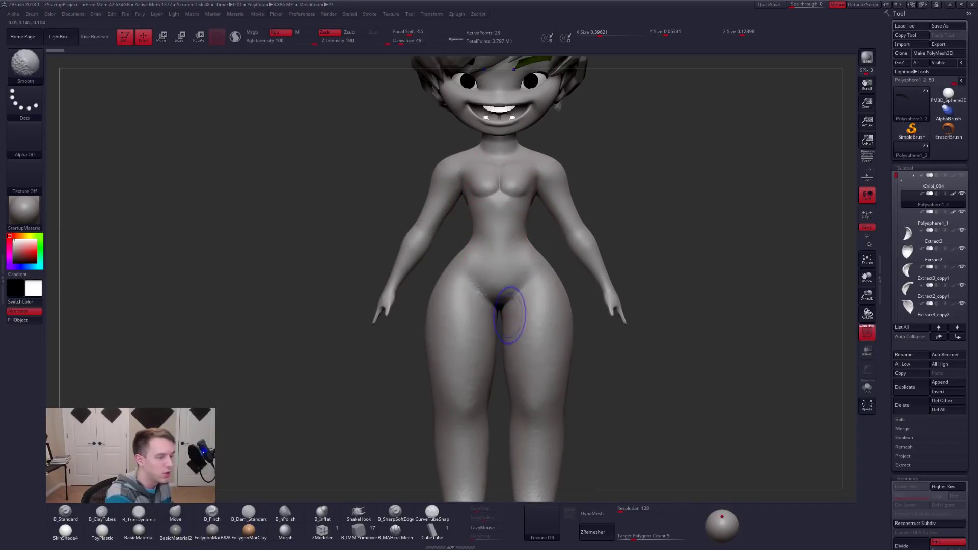
Make the chibi's body the active subtool, and turn off polypaint on all subtools and the wireframe display
{"action": "left_click", "coordinate": [530, 264], "text": "alt"}
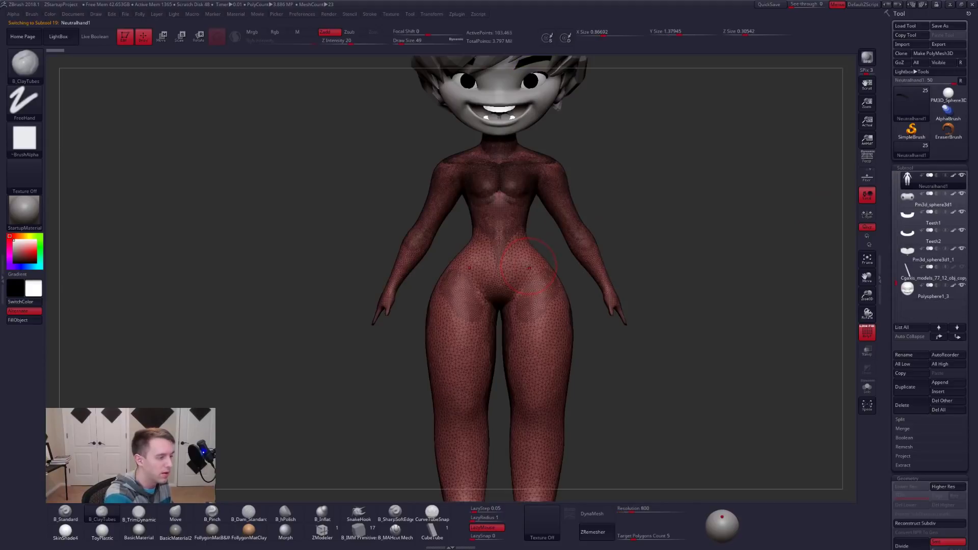
{"action": "left_click", "coordinate": [953, 176], "text": "shift"}
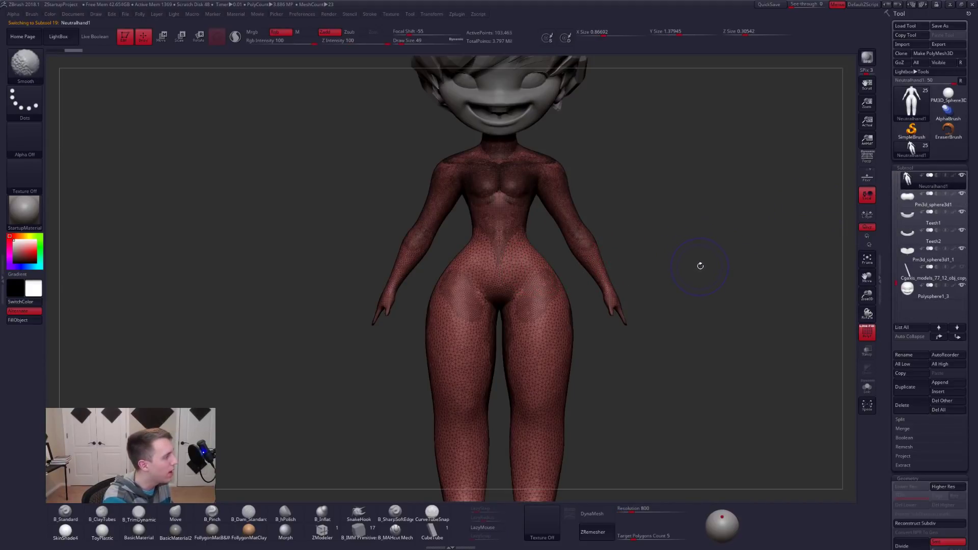
{"action": "key", "text": "shift+f"}
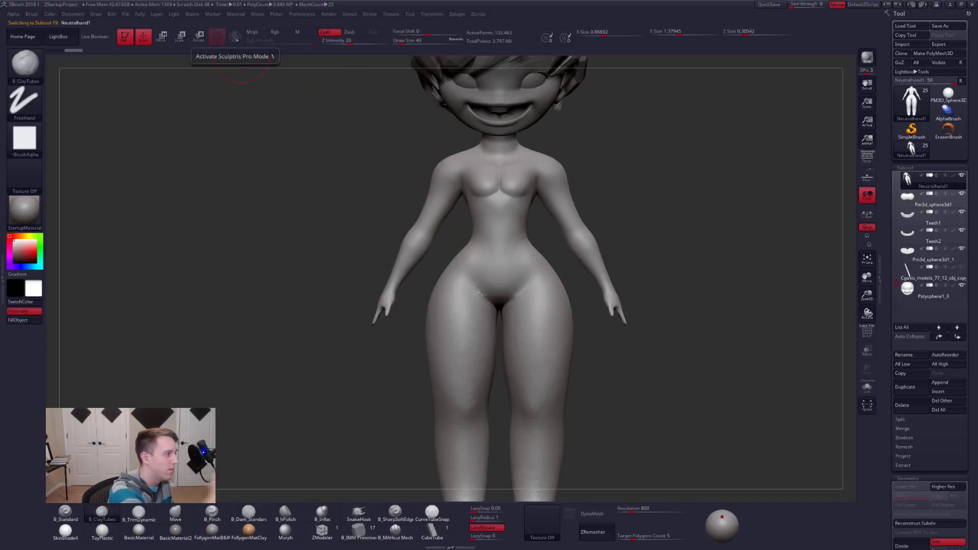
Examine the whole chibi figure from the front and the side
{"action": "mouse_move", "coordinate": [633, 298]}
{"action": "left_mouse_down", "text": "alt"}
{"action": "mouse_move", "coordinate": [618, 265]}
{"action": "mouse_move", "coordinate": [598, 357]}
{"action": "mouse_move", "coordinate": [605, 315]}
{"action": "left_mouse_up", "text": "alt"}
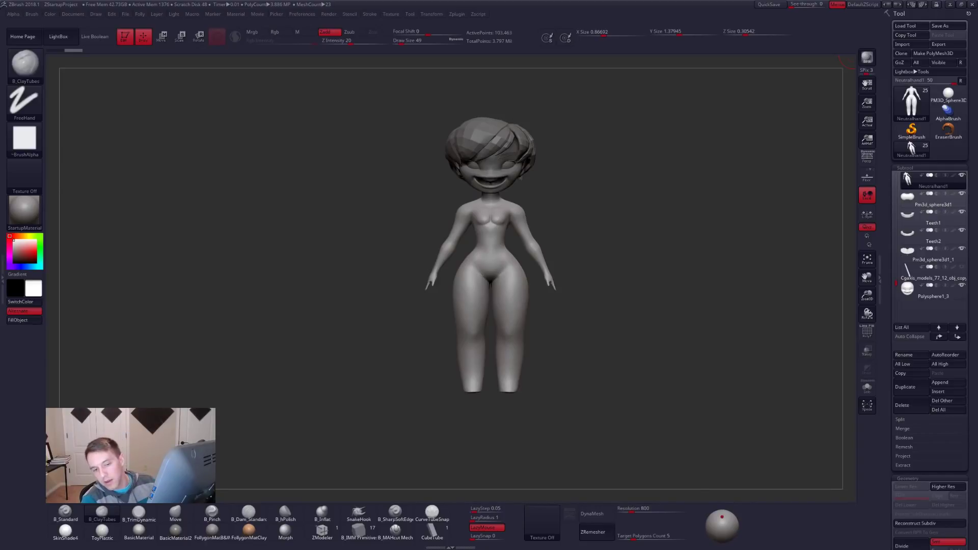
{"action": "left_click_drag", "start_coordinate": [645, 303], "coordinate": [563, 338]}
{"action": "left_click_drag", "start_coordinate": [651, 403], "coordinate": [629, 438]}
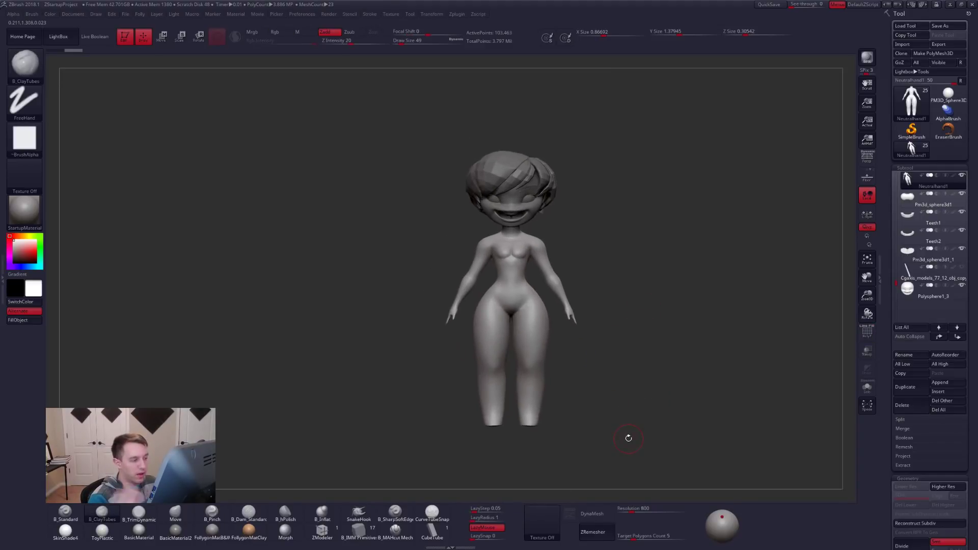
{"action": "key", "text": "alt+s"}
{"action": "key", "text": "alt+s"}
{"action": "right_click_drag", "start_coordinate": [544, 272], "coordinate": [581, 333], "text": "ctrl"}
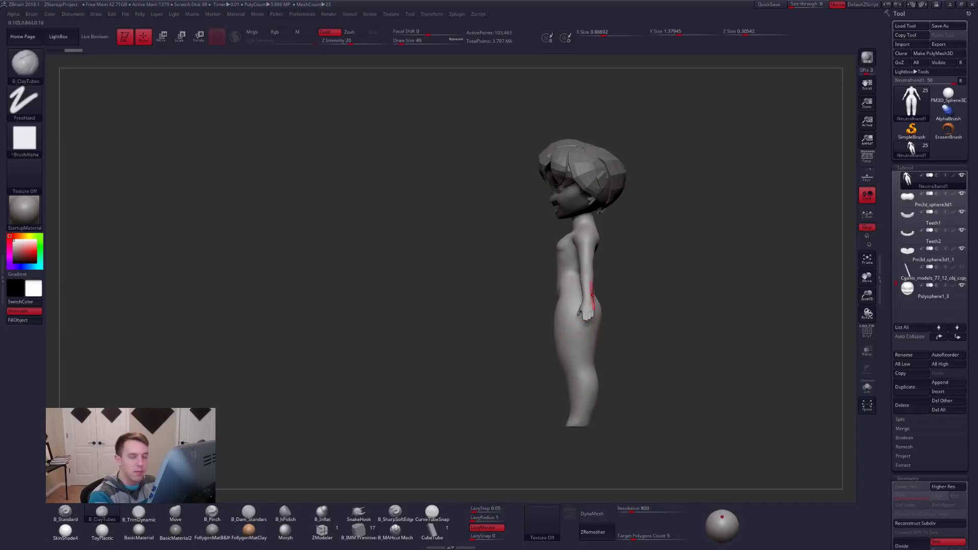
{"action": "key", "text": "ctrl"}
{"action": "mouse_move", "coordinate": [616, 270]}
{"action": "right_mouse_down"}
{"action": "mouse_move", "coordinate": [554, 260]}
{"action": "mouse_move", "coordinate": [550, 241]}
{"action": "mouse_move", "coordinate": [553, 275]}
{"action": "mouse_move", "coordinate": [577, 260]}
{"action": "mouse_move", "coordinate": [624, 291]}
{"action": "right_mouse_up"}
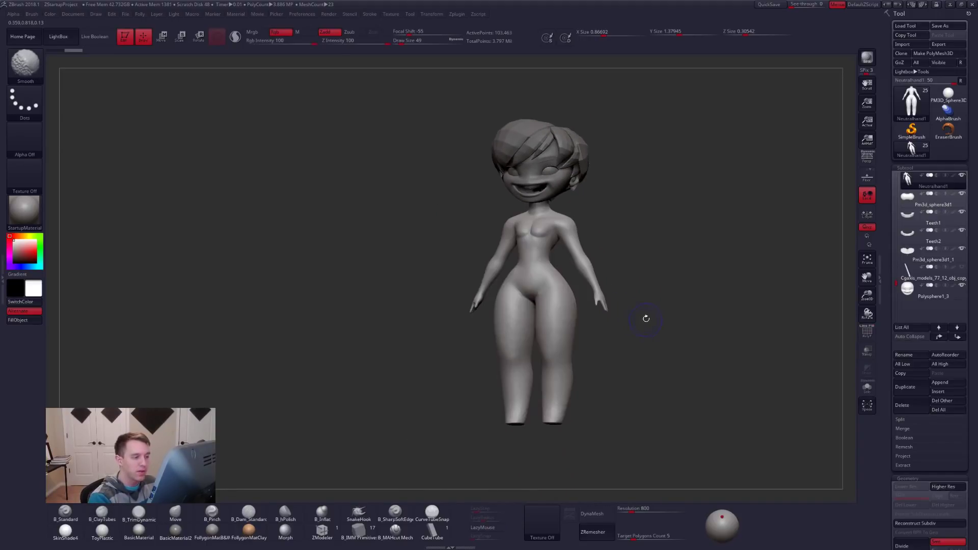
Duplicate the body subtool with all other subtools hidden, and ZRemesh the original at target polygons count 2
{"action": "left_click", "coordinate": [913, 188], "text": "shift"}
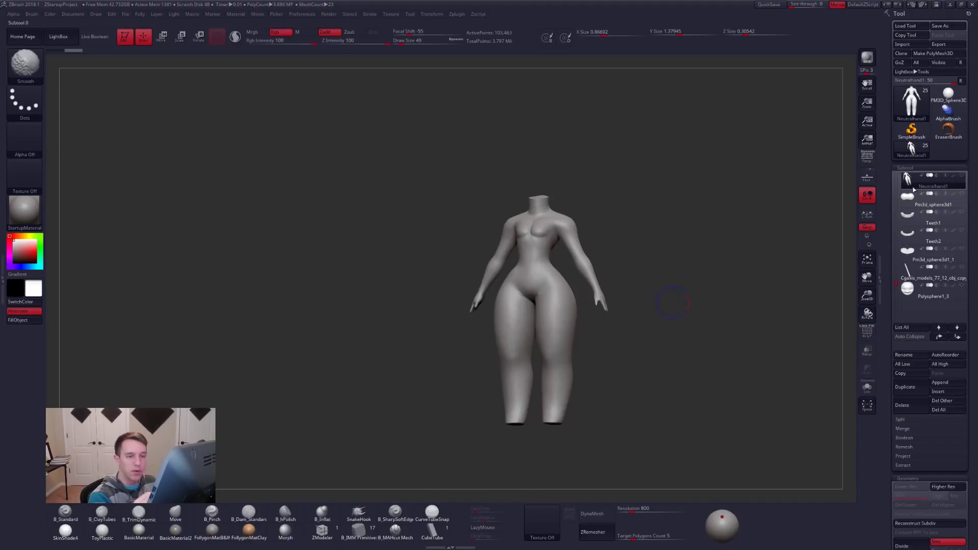
{"action": "left_click", "coordinate": [905, 387]}
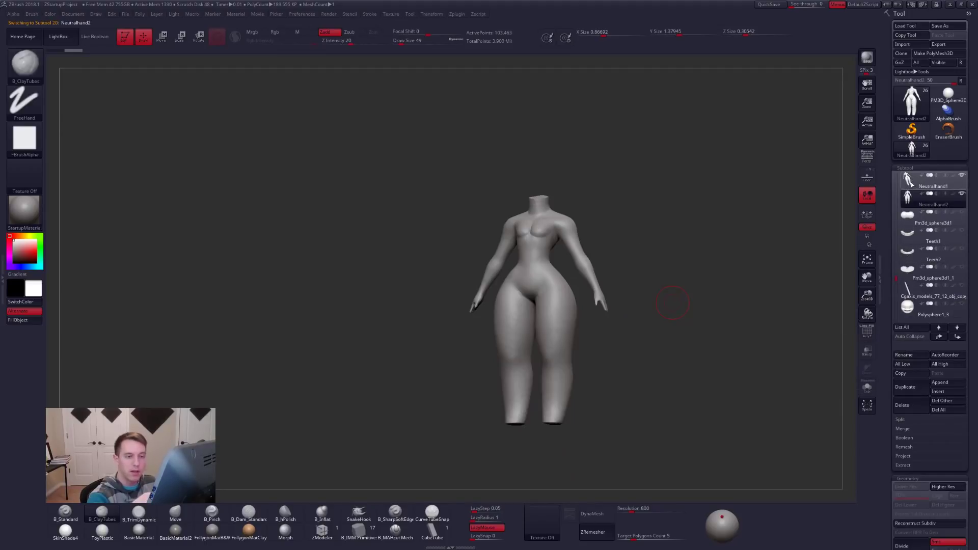
{"action": "left_click", "coordinate": [624, 536]}
{"action": "left_click", "coordinate": [593, 532]}
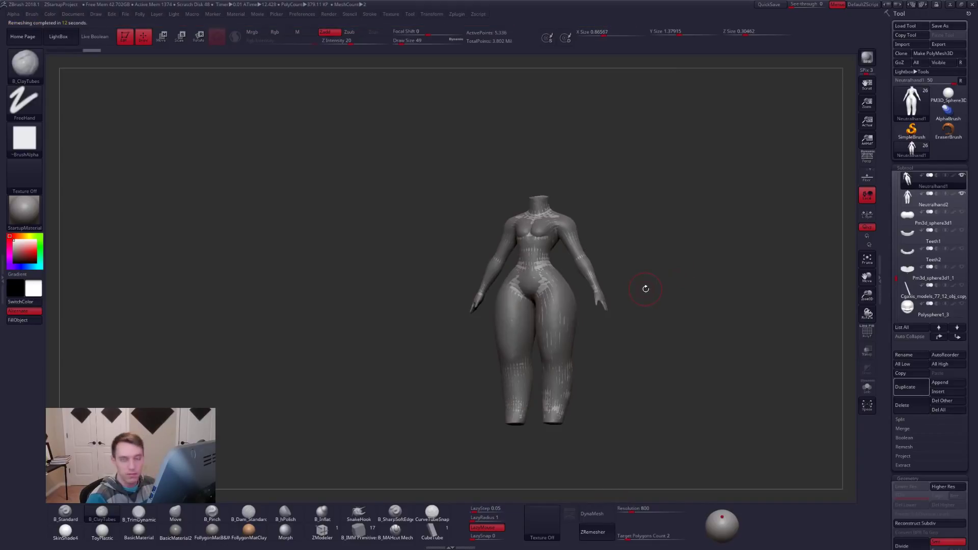
Assign the remeshed body a new polygroup with its wireframe shown in Solo mode, and subdivide it once to level 2
{"action": "left_click_drag", "start_coordinate": [619, 296], "coordinate": [622, 306], "text": "shift"}
{"action": "key", "text": "shift+f"}
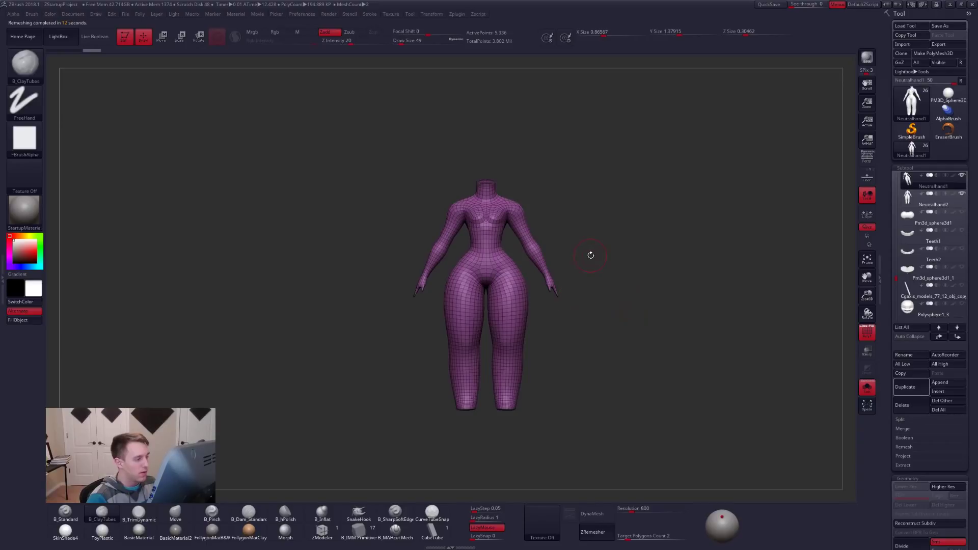
{"action": "left_click_drag", "start_coordinate": [540, 296], "coordinate": [564, 267]}
{"action": "key", "text": "f"}
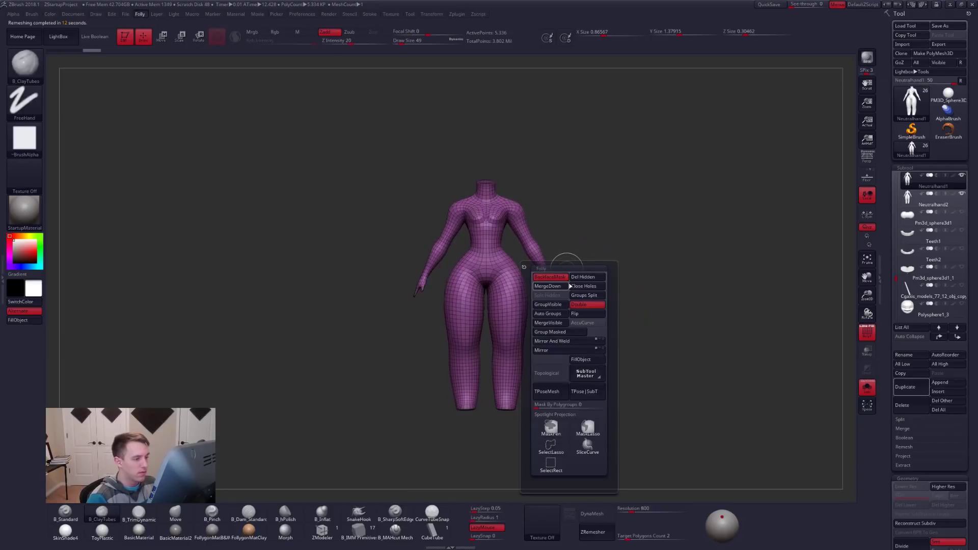
{"action": "key", "text": "ctrl+w"}
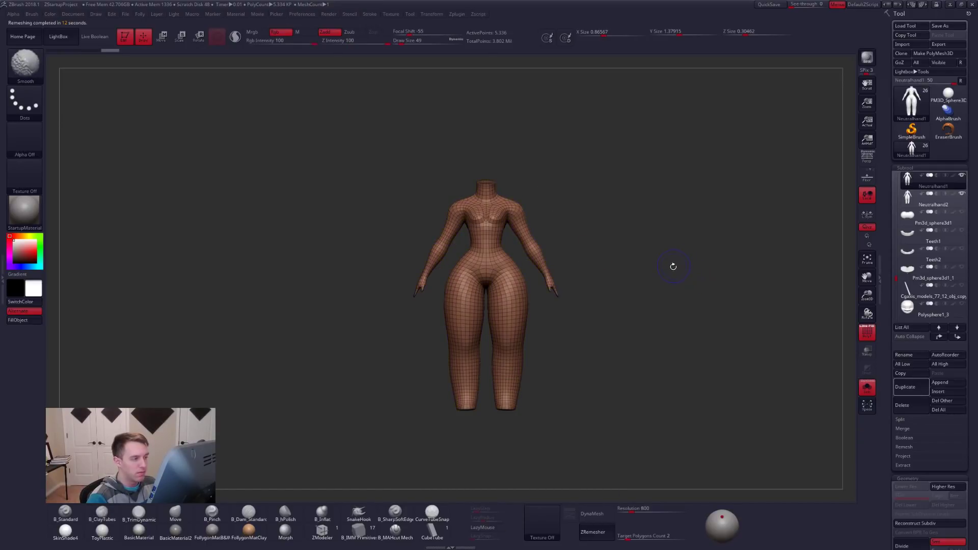
{"action": "key", "text": "shift+f"}
{"action": "key", "text": "ctrl+d"}
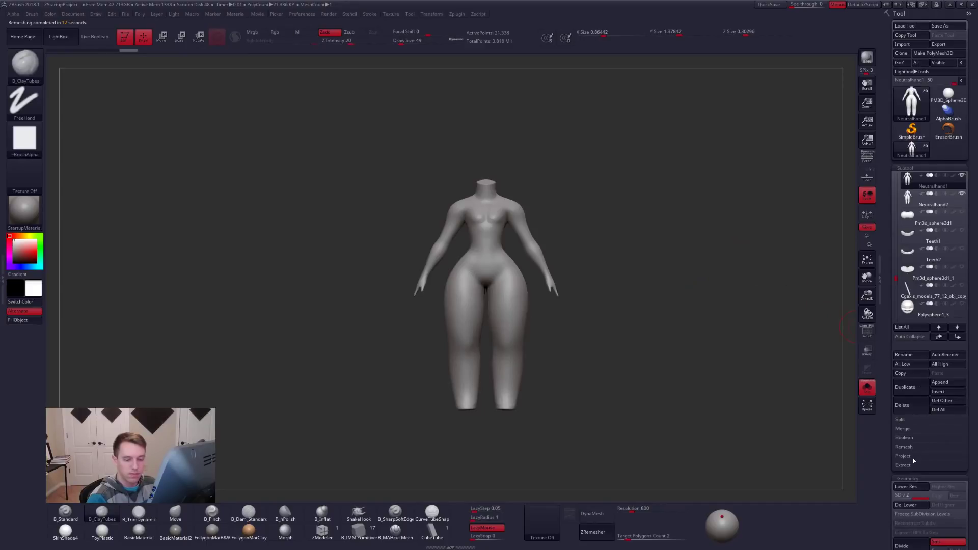
Subdivide the remeshed body further, projecting the duplicate's detail onto it at the new subdivision levels
{"action": "left_click", "coordinate": [911, 455]}
{"action": "key", "text": "ctrl+d"}
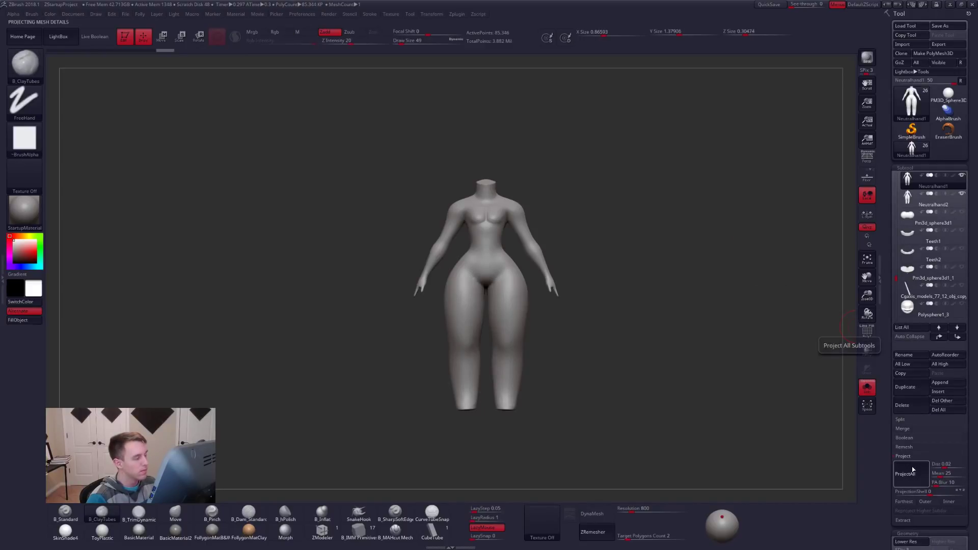
{"action": "key", "text": "ctrl+d"}
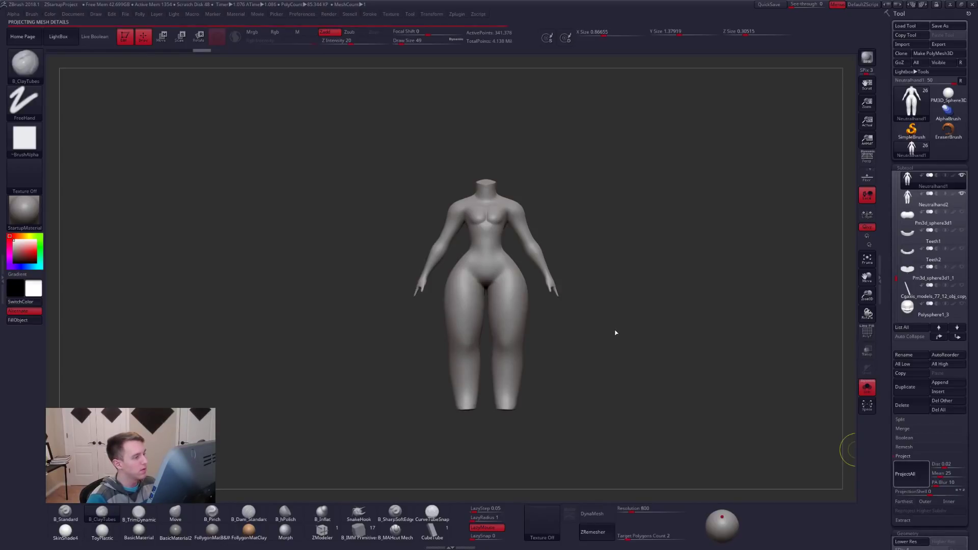
{"action": "key", "text": "ctrl+d"}
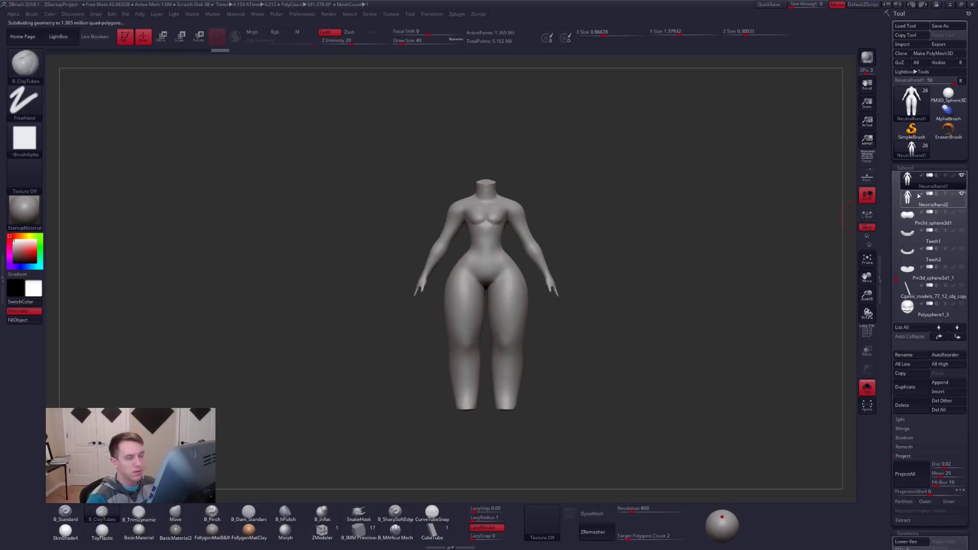
Delete the detailed duplicate of the body, reactivate the remeshed body and turn off Solo mode
{"action": "left_click", "coordinate": [920, 203]}
{"action": "left_click", "coordinate": [908, 405]}
{"action": "left_click", "coordinate": [837, 420]}
{"action": "left_click", "coordinate": [914, 187]}
{"action": "mouse_move", "coordinate": [668, 242]}
{"action": "left_mouse_down", "text": "alt"}
{"action": "mouse_move", "coordinate": [696, 237]}
{"action": "mouse_move", "coordinate": [658, 238]}
{"action": "left_mouse_up", "text": "alt"}
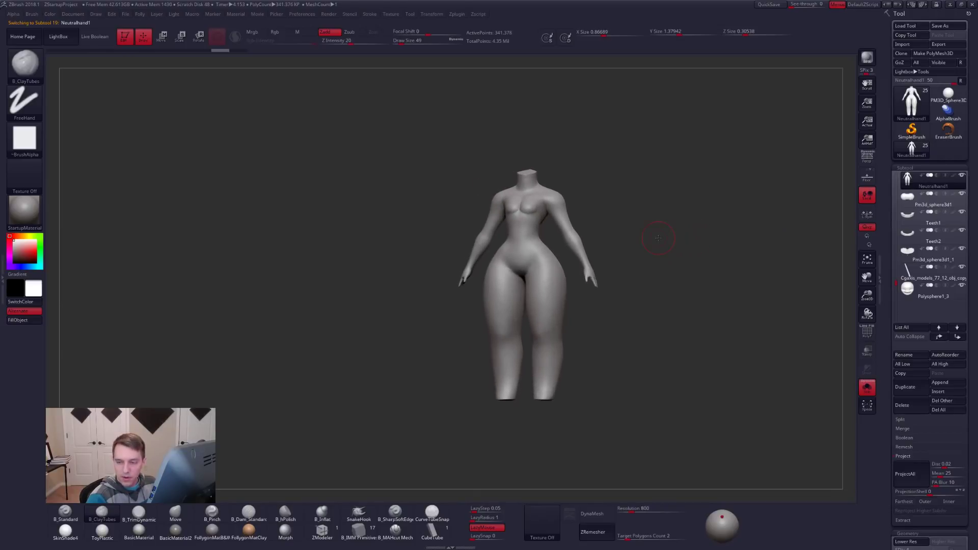
{"action": "key", "text": "alt+s"}
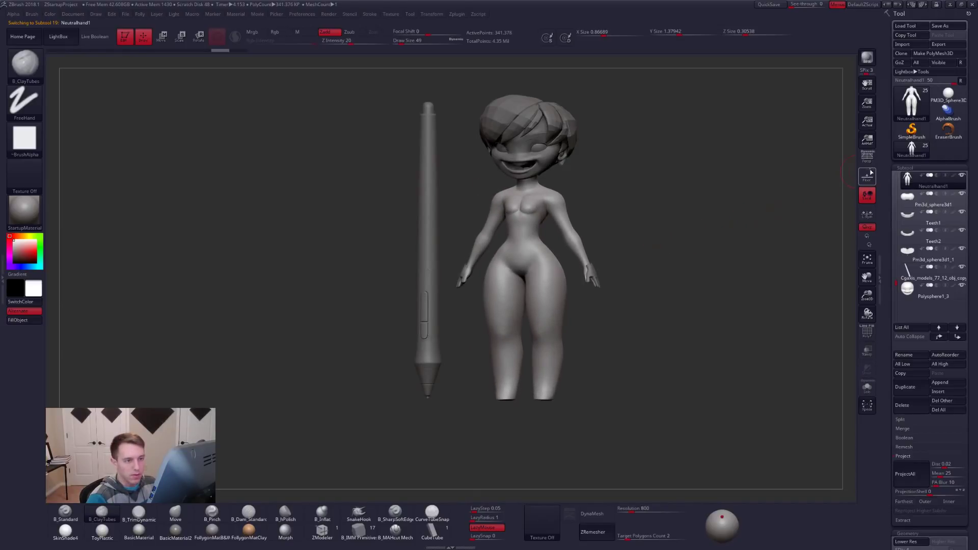
Move the stylus subtool to the end of the subtool list and delete it
{"action": "left_click", "coordinate": [433, 223], "text": "alt"}
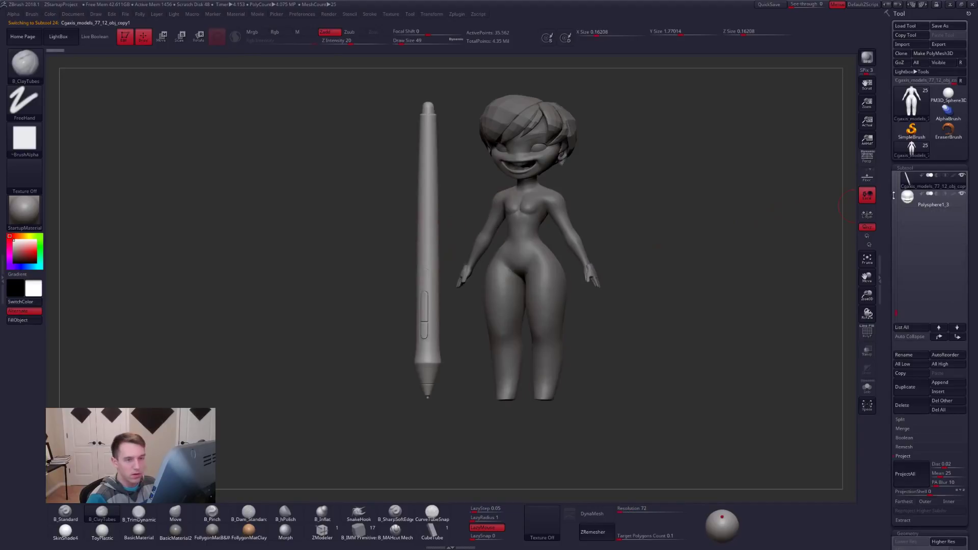
{"action": "left_click", "coordinate": [957, 336]}
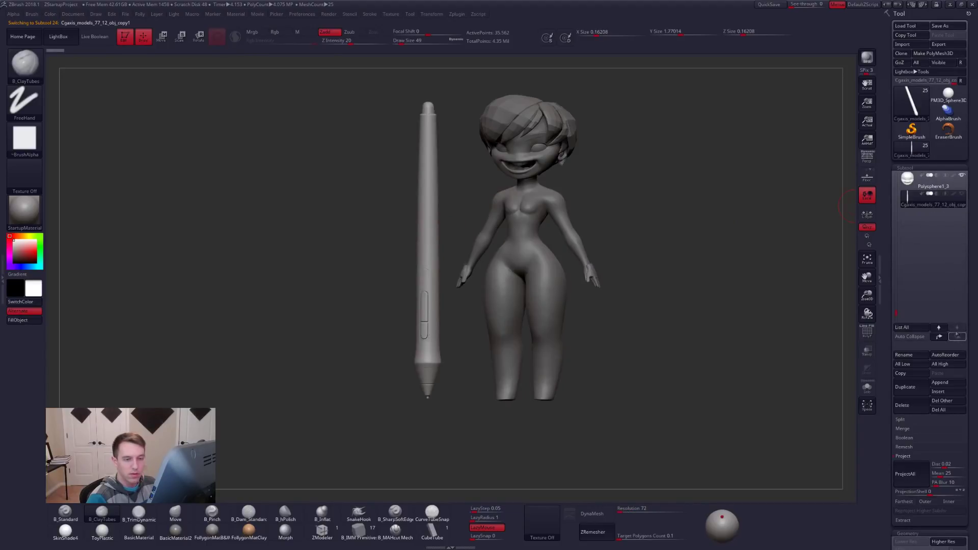
{"action": "left_click", "coordinate": [911, 388]}
{"action": "left_click", "coordinate": [839, 419]}
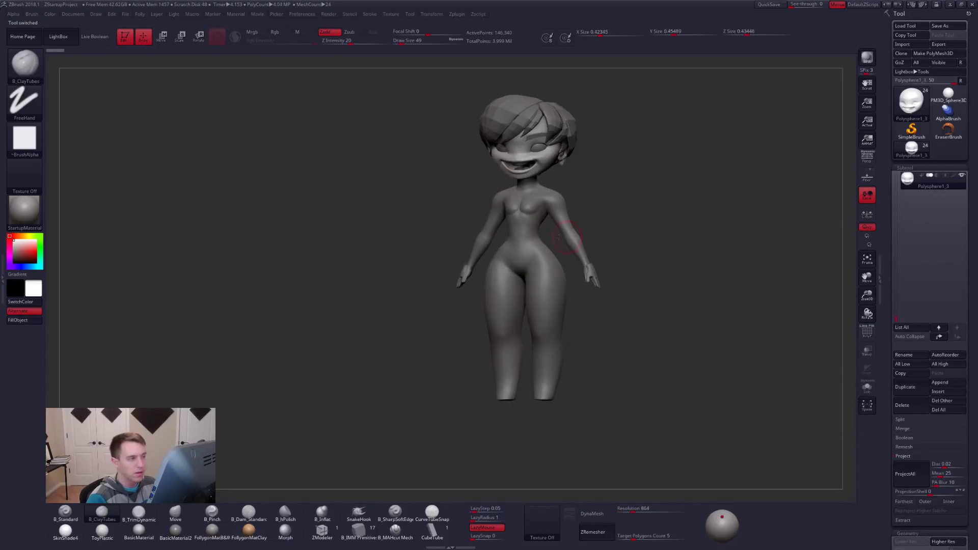
Isolate the separate hands subtool in Solo mode, inspect its wireframe and delete the subtool
{"action": "left_click", "coordinate": [527, 270], "text": "alt"}
{"action": "mouse_move", "coordinate": [525, 270]}
{"action": "right_mouse_down", "text": "shift"}
{"action": "mouse_move", "coordinate": [552, 282]}
{"action": "mouse_move", "coordinate": [520, 283]}
{"action": "right_mouse_up", "text": "shift"}
{"action": "left_click", "coordinate": [586, 279], "text": "alt"}
{"action": "key", "text": "alt+s"}
{"action": "right_click_drag", "start_coordinate": [606, 290], "coordinate": [672, 356], "text": "ctrl"}
{"action": "key", "text": "shift+f"}
{"action": "mouse_move", "coordinate": [582, 303]}
{"action": "right_mouse_down"}
{"action": "mouse_move", "coordinate": [555, 307]}
{"action": "mouse_move", "coordinate": [575, 309]}
{"action": "right_mouse_up"}
{"action": "key", "text": "shift+f"}
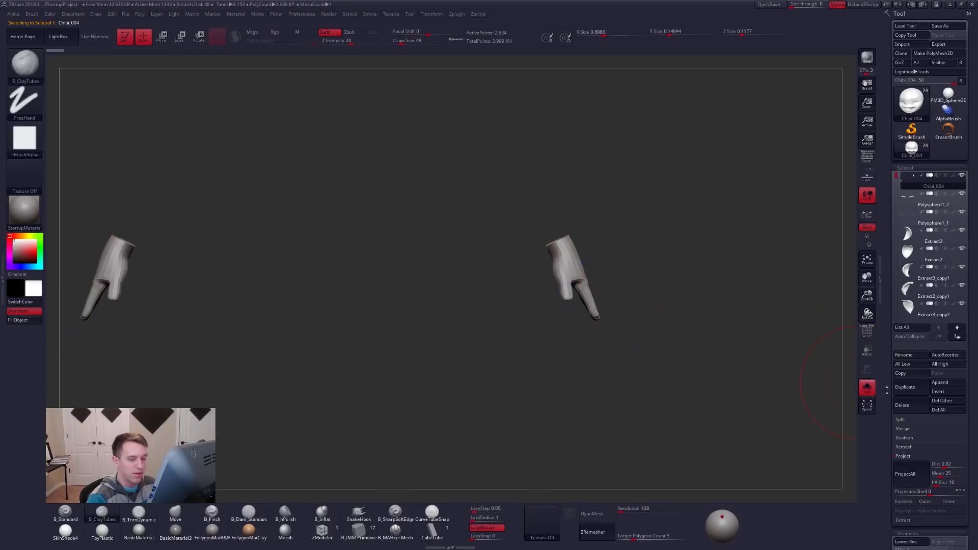
{"action": "left_click", "coordinate": [902, 404]}
{"action": "left_click", "coordinate": [840, 431]}
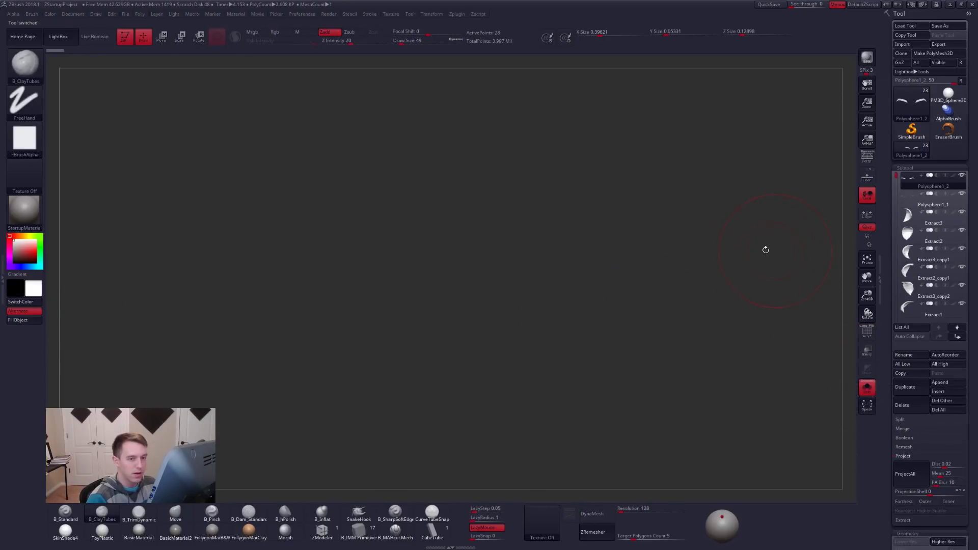
Make the body the active subtool, choose the Move brush at draw size 61, and isolate the body in Solo mode
{"action": "right_click_drag", "start_coordinate": [474, 289], "coordinate": [451, 264], "text": "ctrl"}
{"action": "left_click", "coordinate": [451, 255], "text": "alt"}
{"action": "right_click_drag", "start_coordinate": [445, 219], "coordinate": [569, 331], "text": "alt"}
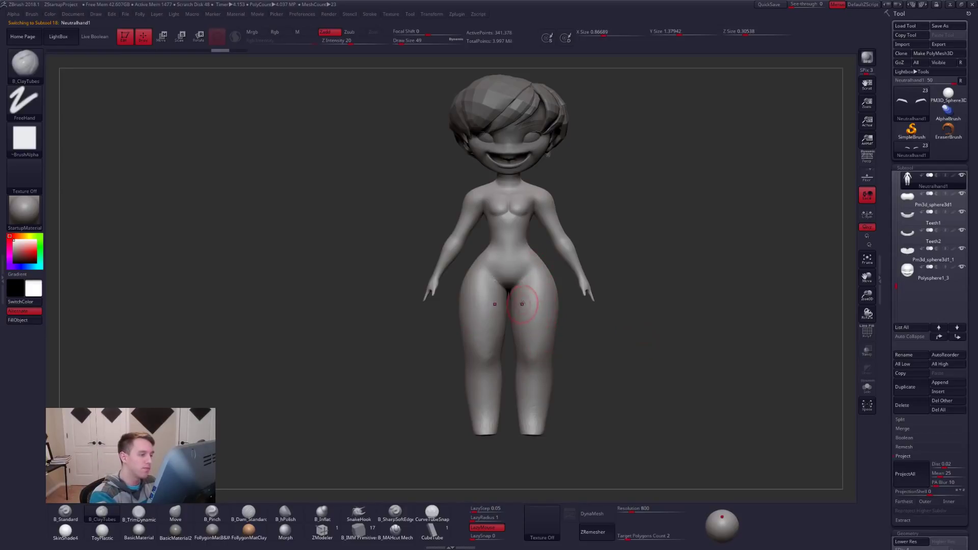
{"action": "key", "text": "b"}
{"action": "key", "text": "m"}
{"action": "key", "text": "v"}
{"action": "key", "text": "space"}
{"action": "left_click_drag", "start_coordinate": [550, 304], "coordinate": [554, 302]}
{"action": "key", "text": "alt+s"}
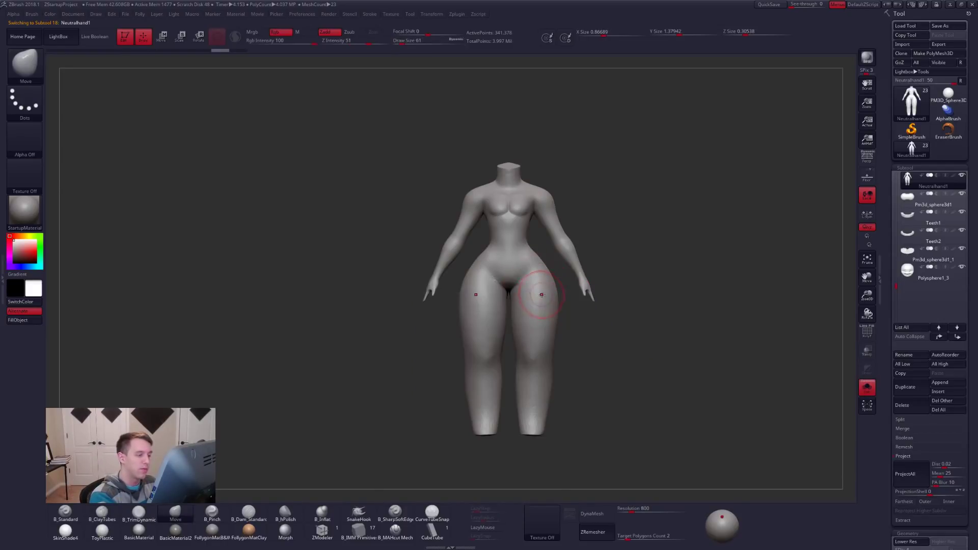
Lower the body to subdivision level 2 and check its shape from the front and the side
{"action": "right_click_drag", "start_coordinate": [541, 287], "coordinate": [519, 253]}
{"action": "key", "text": "shift+d"}
{"action": "key", "text": "shift+d"}
{"action": "key", "text": "shift+d"}
{"action": "key", "text": "shift+f"}
{"action": "key", "text": "shift+f"}
{"action": "key", "text": "d"}
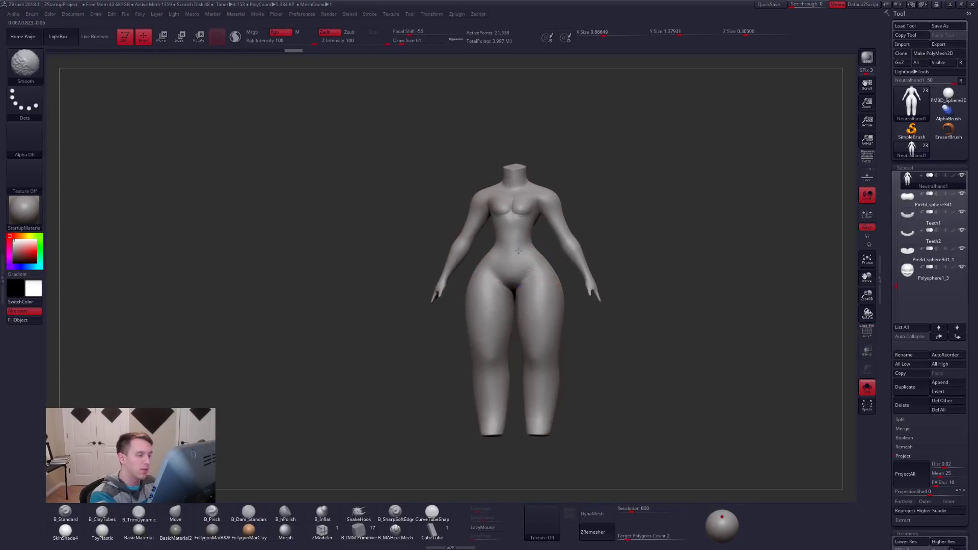
{"action": "right_click_drag", "start_coordinate": [601, 236], "coordinate": [540, 234]}
{"action": "mouse_move", "coordinate": [542, 235]}
{"action": "right_mouse_down", "text": "alt"}
{"action": "mouse_move", "coordinate": [548, 288]}
{"action": "mouse_move", "coordinate": [528, 244]}
{"action": "right_mouse_up", "text": "alt"}
{"action": "right_click_drag", "start_coordinate": [671, 388], "coordinate": [649, 405], "text": "ctrl"}
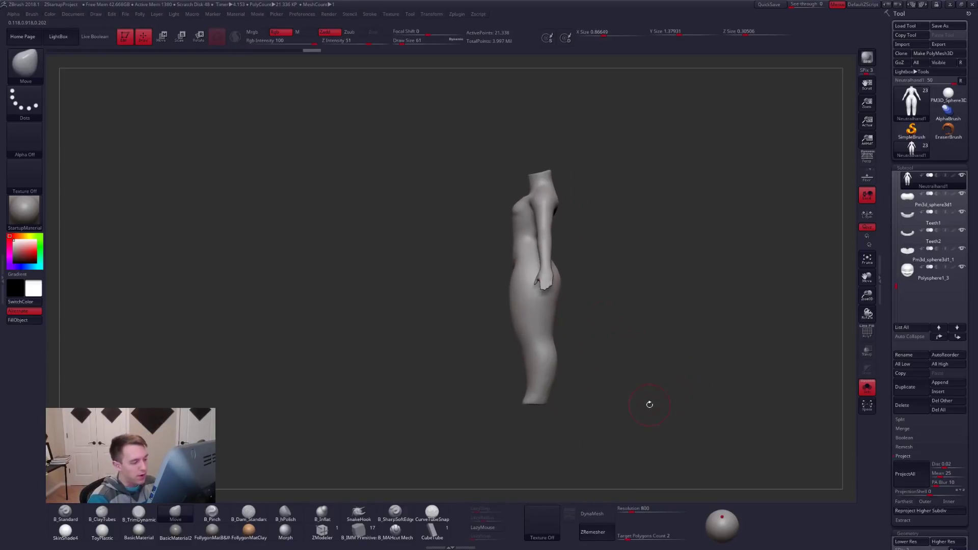
{"action": "mouse_move", "coordinate": [542, 319]}
{"action": "right_mouse_down"}
{"action": "mouse_move", "coordinate": [559, 317]}
{"action": "mouse_move", "coordinate": [565, 346]}
{"action": "mouse_move", "coordinate": [530, 309]}
{"action": "mouse_move", "coordinate": [531, 323]}
{"action": "mouse_move", "coordinate": [549, 325]}
{"action": "right_mouse_up"}
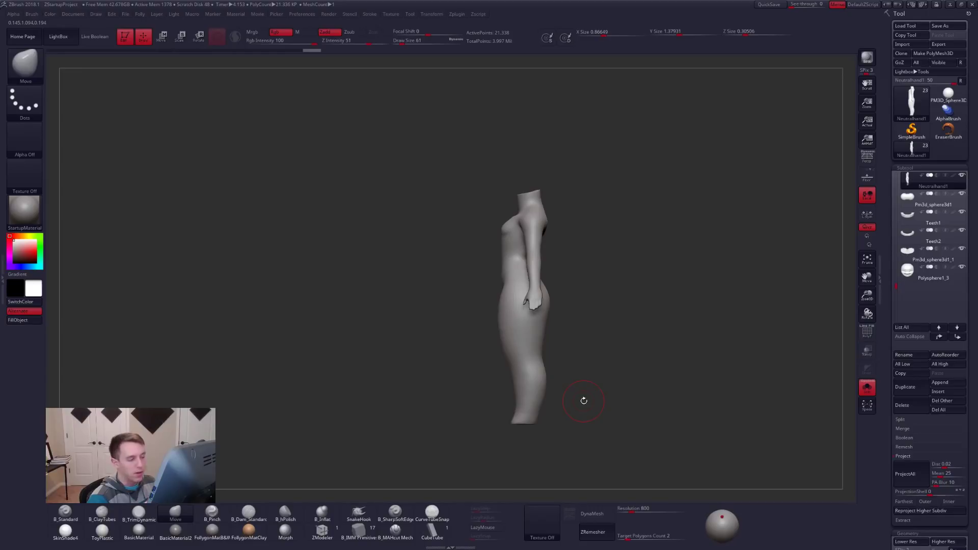
Lasso-mask both arms and reshape the torso's side profile with the Move brush at low subdivision levels
{"action": "right_click_drag", "start_coordinate": [584, 401], "coordinate": [510, 243]}
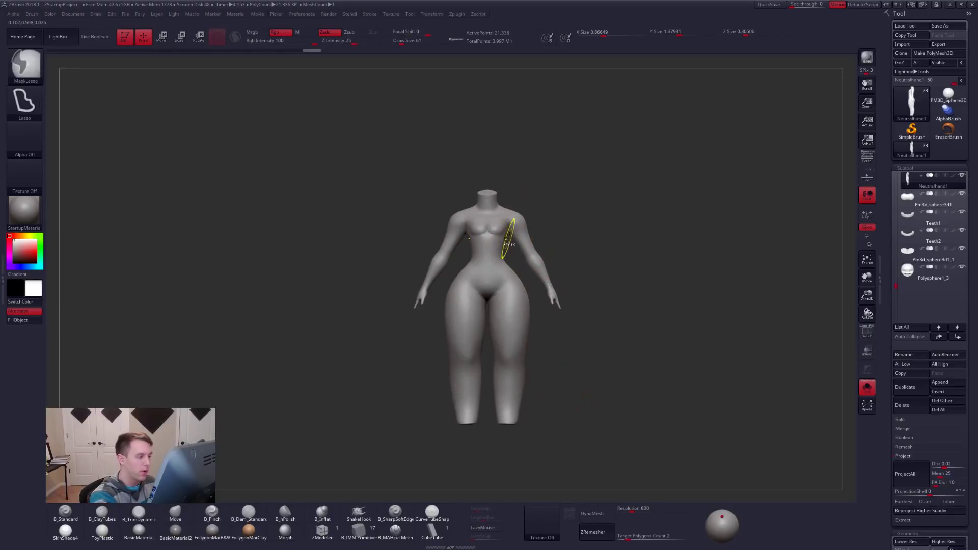
{"action": "mouse_move", "coordinate": [535, 210]}
{"action": "left_mouse_down", "text": "ctrl"}
{"action": "mouse_move", "coordinate": [560, 328]}
{"action": "mouse_move", "coordinate": [530, 311]}
{"action": "left_mouse_up", "text": "ctrl"}
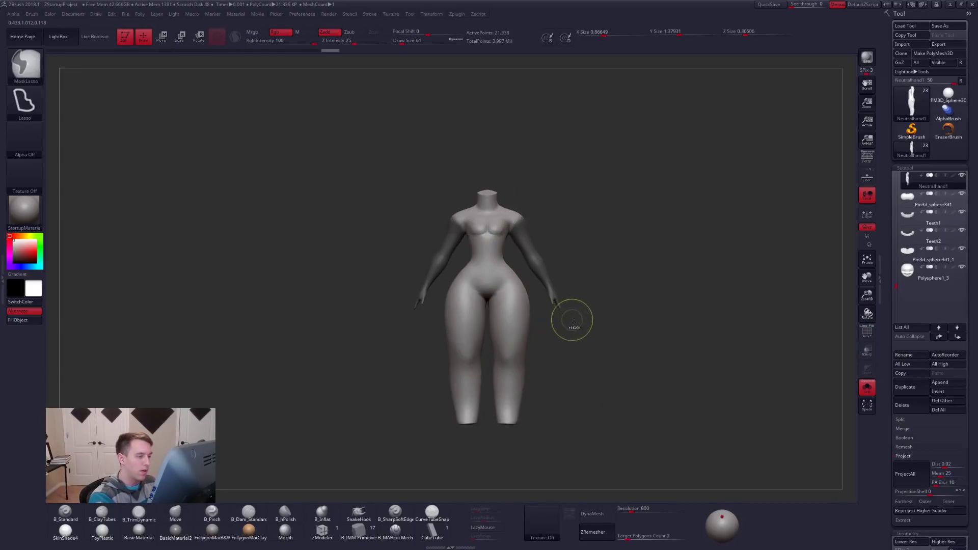
{"action": "right_click_drag", "start_coordinate": [530, 258], "coordinate": [539, 299]}
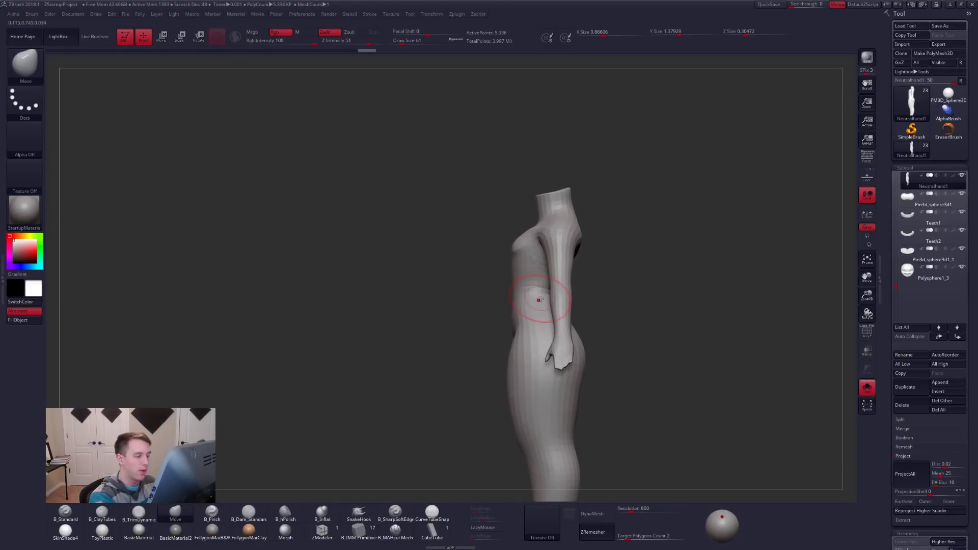
{"action": "right_click_drag", "start_coordinate": [519, 238], "coordinate": [497, 236]}
{"action": "key", "text": "d"}
{"action": "key", "text": "space"}
Hide both arms of the body with lasso selections, and undo the mask covering the torso and legs
{"action": "mouse_move", "coordinate": [564, 310]}
{"action": "right_mouse_down"}
{"action": "mouse_move", "coordinate": [619, 314]}
{"action": "mouse_move", "coordinate": [610, 285]}
{"action": "right_mouse_up"}
{"action": "mouse_move", "coordinate": [579, 300]}
{"action": "left_mouse_down", "text": "ctrl+alt+shift"}
{"action": "mouse_move", "coordinate": [560, 194]}
{"action": "mouse_move", "coordinate": [644, 360]}
{"action": "left_mouse_up", "text": "ctrl+alt+shift"}
{"action": "mouse_move", "coordinate": [671, 378]}
{"action": "right_mouse_down", "text": "shift"}
{"action": "mouse_move", "coordinate": [654, 375]}
{"action": "mouse_move", "coordinate": [674, 373]}
{"action": "right_mouse_up", "text": "shift"}
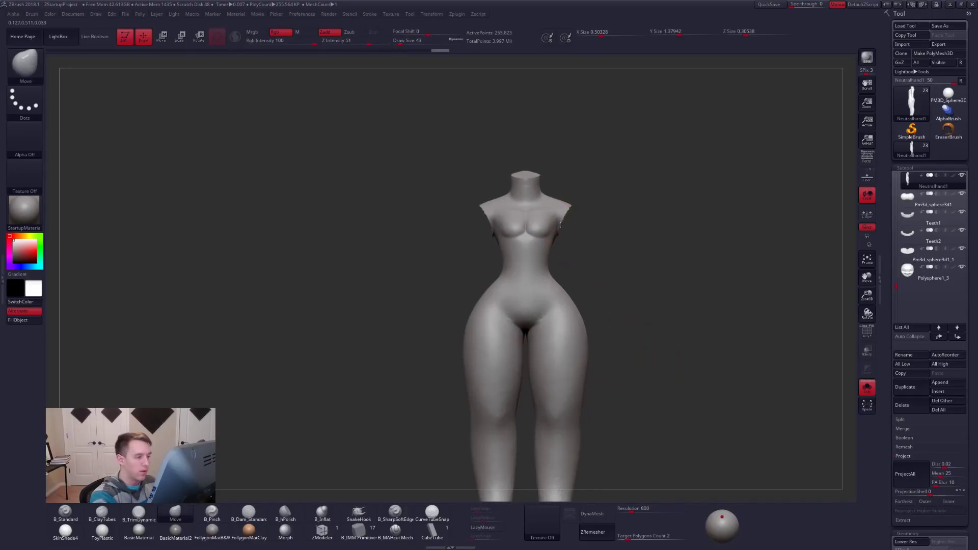
{"action": "right_click_drag", "start_coordinate": [552, 224], "coordinate": [550, 233], "text": "ctrl"}
{"action": "mouse_move", "coordinate": [555, 239]}
{"action": "left_mouse_down", "text": "ctrl+shift"}
{"action": "mouse_move", "coordinate": [558, 219]}
{"action": "mouse_move", "coordinate": [614, 188]}
{"action": "mouse_move", "coordinate": [586, 255]}
{"action": "left_mouse_up", "text": "ctrl+shift"}
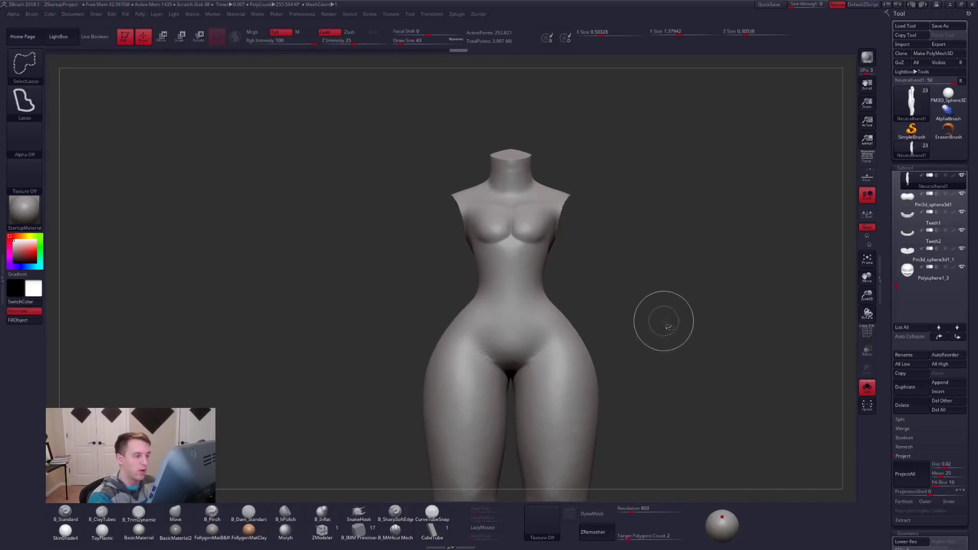
{"action": "right_click_drag", "start_coordinate": [661, 321], "coordinate": [679, 367], "text": "ctrl"}
{"action": "key", "text": "ctrl"}
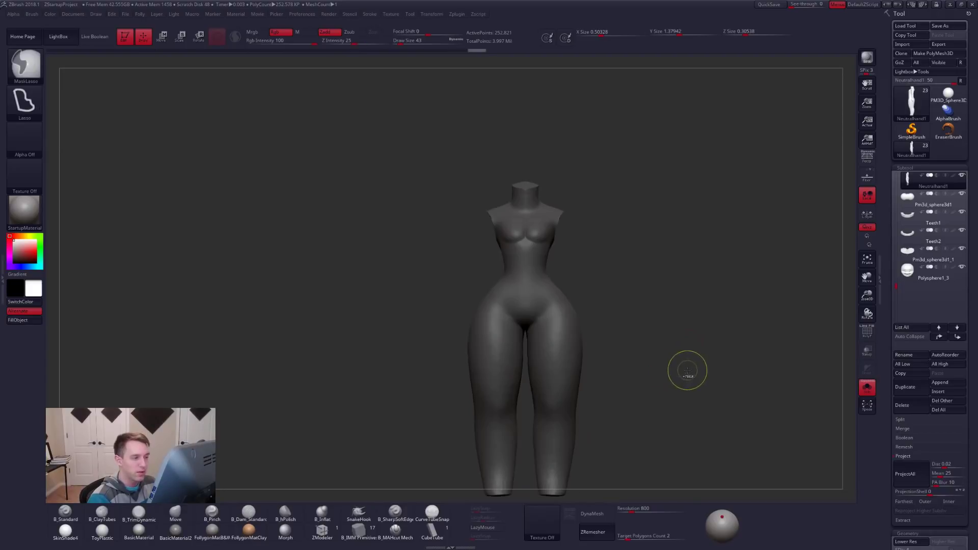
{"action": "key", "text": "ctrl+z"}
Reshape the chest and abdomen from the side at the lowest subdivision level, using the Move brush at draw size 67
{"action": "right_click_drag", "start_coordinate": [687, 373], "coordinate": [576, 357]}
{"action": "right_click_drag", "start_coordinate": [565, 268], "coordinate": [560, 300], "text": "ctrl"}
{"action": "key", "text": "shift+d"}
{"action": "key", "text": "shift+d"}
{"action": "key", "text": "shift+d"}
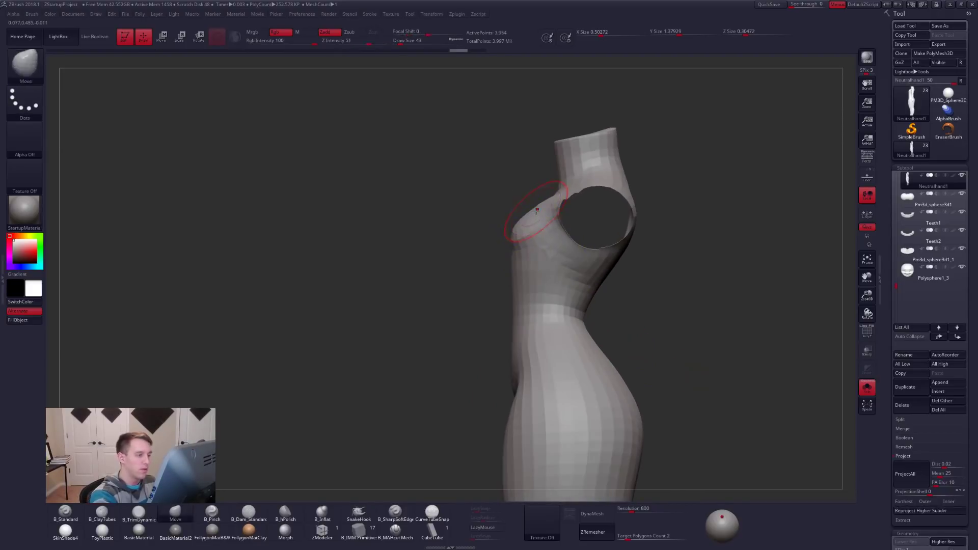
{"action": "key", "text": "bracketright"}
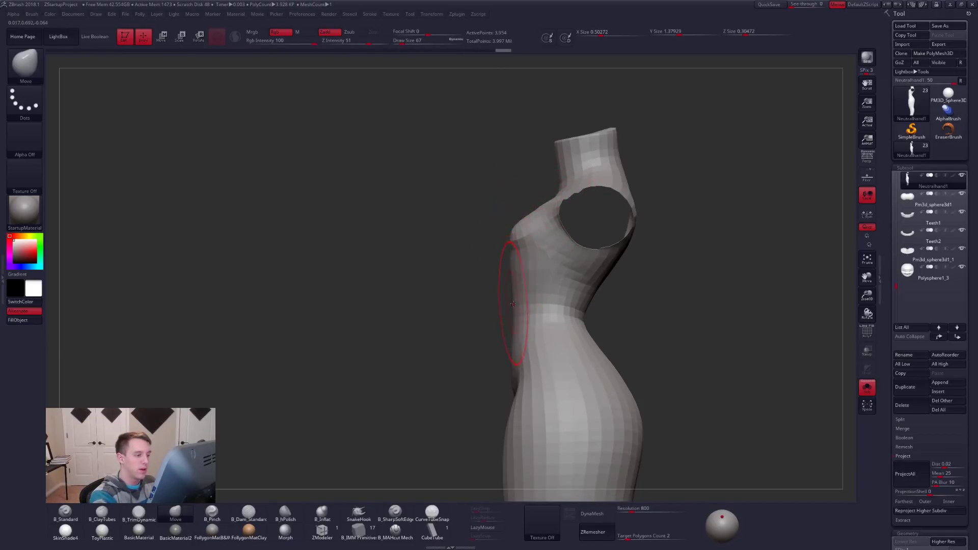
{"action": "mouse_move", "coordinate": [544, 282]}
{"action": "right_mouse_down"}
{"action": "mouse_move", "coordinate": [610, 292]}
{"action": "mouse_move", "coordinate": [584, 291]}
{"action": "mouse_move", "coordinate": [560, 254]}
{"action": "right_mouse_up"}
Raise the body to subdivision level 3 and sculpt the ribcage and back with the ClayTubes brush at draw size 40
{"action": "key", "text": "d"}
{"action": "key", "text": "s"}
{"action": "left_click", "coordinate": [582, 282]}
{"action": "key", "text": "d"}
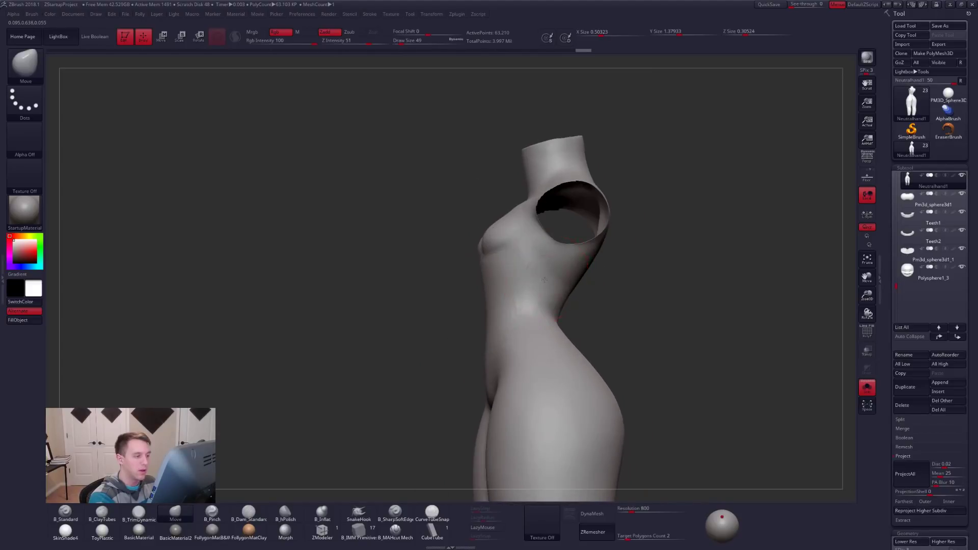
{"action": "key", "text": "b"}
{"action": "key", "text": "c"}
{"action": "key", "text": "t"}
{"action": "right_click_drag", "start_coordinate": [578, 291], "coordinate": [549, 259]}
{"action": "right_click_drag", "start_coordinate": [586, 289], "coordinate": [582, 265]}
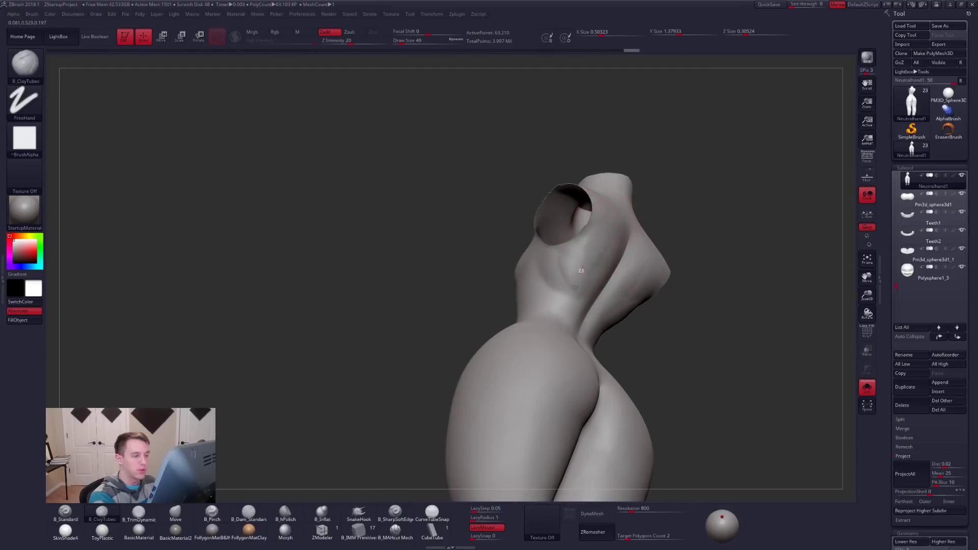
{"action": "right_click_drag", "start_coordinate": [584, 301], "coordinate": [532, 252]}
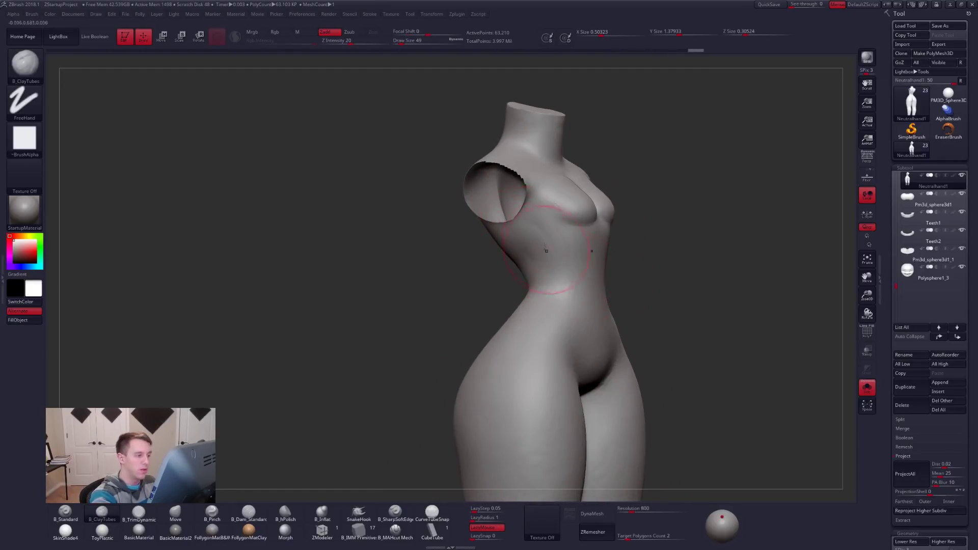
{"action": "mouse_move", "coordinate": [548, 272]}
{"action": "right_mouse_down", "text": "shift"}
{"action": "mouse_move", "coordinate": [584, 302]}
{"action": "mouse_move", "coordinate": [573, 315]}
{"action": "mouse_move", "coordinate": [631, 268]}
{"action": "mouse_move", "coordinate": [640, 237]}
{"action": "mouse_move", "coordinate": [595, 284]}
{"action": "mouse_move", "coordinate": [593, 242]}
{"action": "right_mouse_up", "text": "shift"}
Unhide the arms, switch to the Move brush and return the body to its lowest subdivision level
{"action": "right_click", "coordinate": [584, 312]}
{"action": "left_click", "coordinate": [645, 292], "text": "ctrl+shift"}
{"action": "key", "text": "d"}
{"action": "right_click", "coordinate": [633, 301]}
{"action": "left_click", "coordinate": [658, 261]}
{"action": "key", "text": "b"}
{"action": "key", "text": "m"}
{"action": "key", "text": "v"}
{"action": "right_click", "coordinate": [595, 284]}
{"action": "key", "text": "shift"}
{"action": "mouse_move", "coordinate": [617, 301]}
{"action": "right_mouse_down", "text": "ctrl"}
{"action": "mouse_move", "coordinate": [619, 286]}
{"action": "mouse_move", "coordinate": [624, 326]}
{"action": "mouse_move", "coordinate": [628, 311]}
{"action": "mouse_move", "coordinate": [618, 326]}
{"action": "mouse_move", "coordinate": [604, 296]}
{"action": "right_mouse_up", "text": "ctrl"}
{"action": "key", "text": "shift+d"}
{"action": "key", "text": "shift+d"}
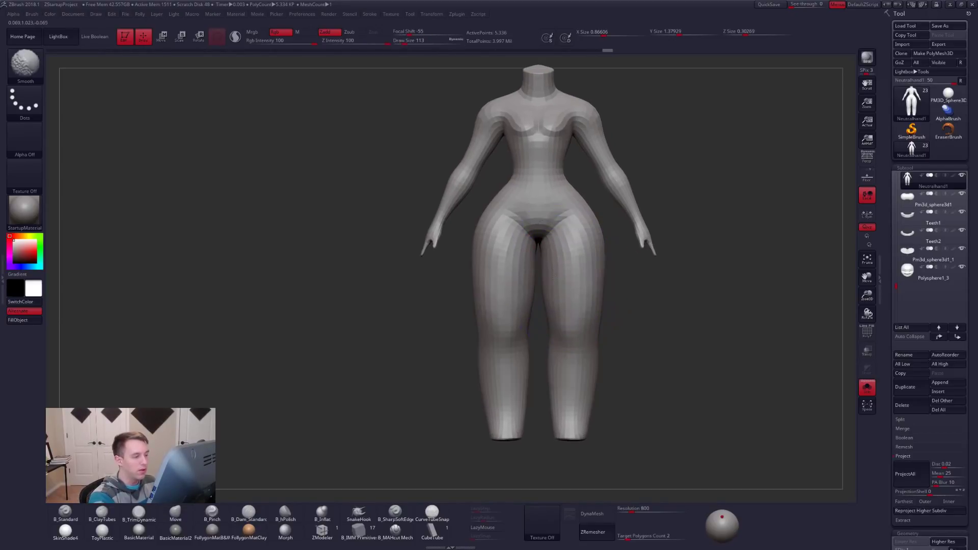
Smooth the thighs and reshape the legs from the front and the side with the Move brush
{"action": "right_click_drag", "start_coordinate": [553, 283], "coordinate": [504, 256]}
{"action": "left_click_drag", "start_coordinate": [556, 249], "coordinate": [587, 271], "text": "shift"}
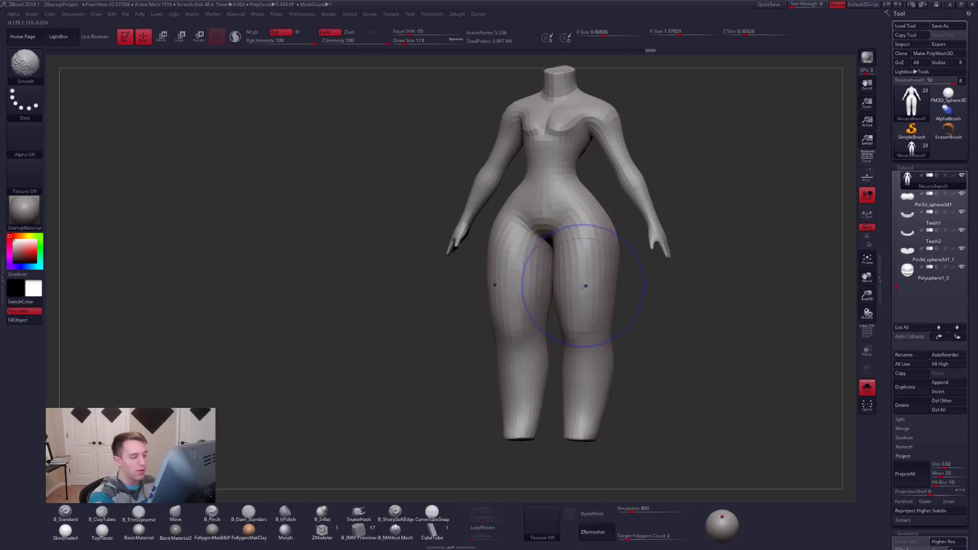
{"action": "right_click_drag", "start_coordinate": [611, 360], "coordinate": [584, 328]}
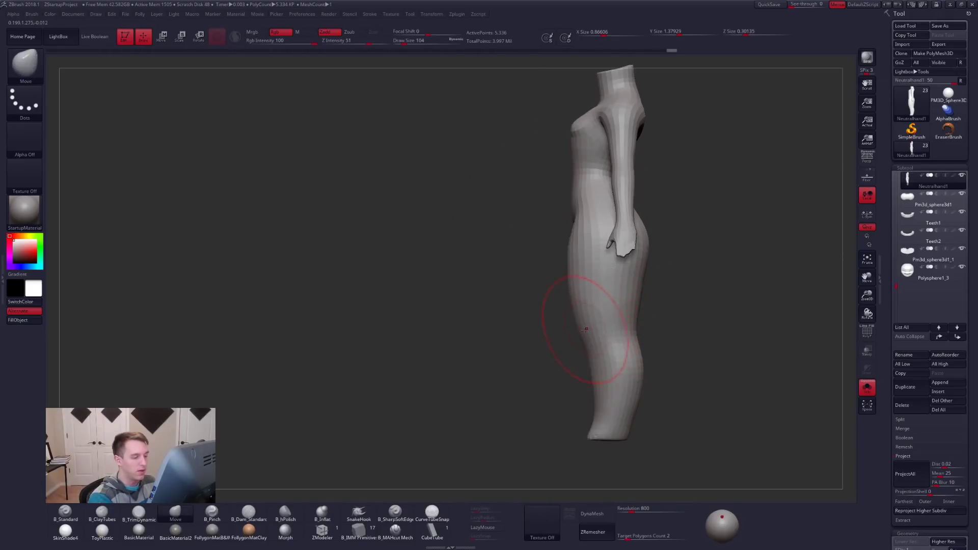
{"action": "right_click_drag", "start_coordinate": [589, 306], "coordinate": [536, 316], "text": "alt"}
{"action": "left_click_drag", "start_coordinate": [615, 250], "coordinate": [612, 249]}
{"action": "right_click_drag", "start_coordinate": [657, 245], "coordinate": [683, 240]}
{"action": "key", "text": "space"}
{"action": "left_click_drag", "start_coordinate": [591, 310], "coordinate": [595, 310]}
{"action": "mouse_move", "coordinate": [614, 370]}
{"action": "right_mouse_down", "text": "ctrl"}
{"action": "mouse_move", "coordinate": [607, 333]}
{"action": "mouse_move", "coordinate": [627, 334]}
{"action": "mouse_move", "coordinate": [610, 351]}
{"action": "mouse_move", "coordinate": [640, 338]}
{"action": "mouse_move", "coordinate": [612, 372]}
{"action": "right_mouse_up", "text": "ctrl"}
{"action": "mouse_move", "coordinate": [655, 395]}
{"action": "right_mouse_down"}
{"action": "mouse_move", "coordinate": [681, 395]}
{"action": "mouse_move", "coordinate": [635, 405]}
{"action": "mouse_move", "coordinate": [668, 356]}
{"action": "right_mouse_up"}
Hide the arms again to expose the body's full side profile
{"action": "key", "text": "ctrl+shift"}
{"action": "mouse_move", "coordinate": [569, 158]}
{"action": "left_mouse_down", "text": "ctrl+alt+shift"}
{"action": "mouse_move", "coordinate": [681, 168]}
{"action": "mouse_move", "coordinate": [576, 77]}
{"action": "left_mouse_up", "text": "ctrl+alt+shift"}
{"action": "mouse_move", "coordinate": [614, 200]}
{"action": "right_mouse_down"}
{"action": "mouse_move", "coordinate": [578, 205]}
{"action": "mouse_move", "coordinate": [554, 178]}
{"action": "right_mouse_up"}
Check the legs' vertical alignment with Transpose lines along the front and back of the side profile
{"action": "key", "text": "w"}
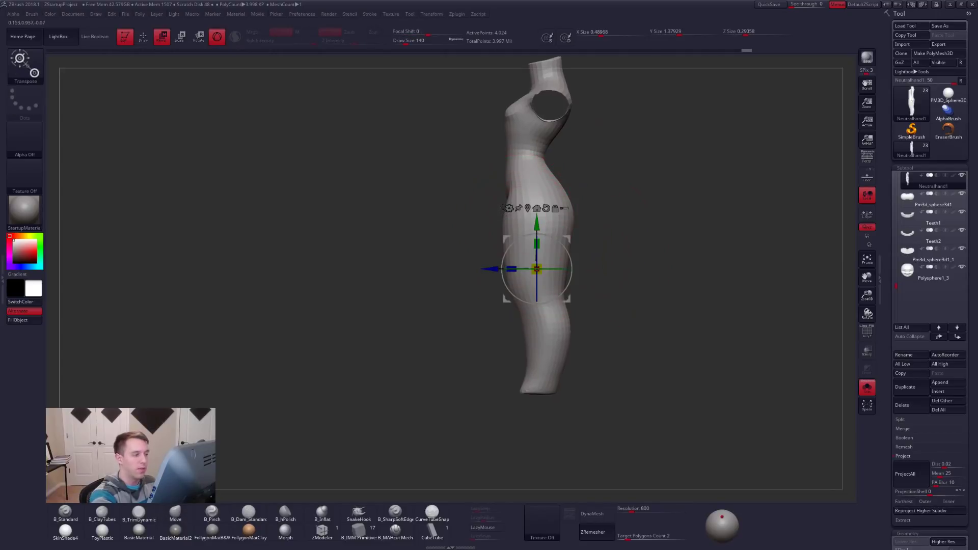
{"action": "left_click", "coordinate": [217, 37]}
{"action": "left_click_drag", "start_coordinate": [506, 203], "coordinate": [506, 410]}
{"action": "left_click_drag", "start_coordinate": [568, 196], "coordinate": [569, 391]}
{"action": "key", "text": "q"}
Adjust the legs' side profile with the Move brush at draw size 203, and try to shift the lower legs using a mask
{"action": "key", "text": "space"}
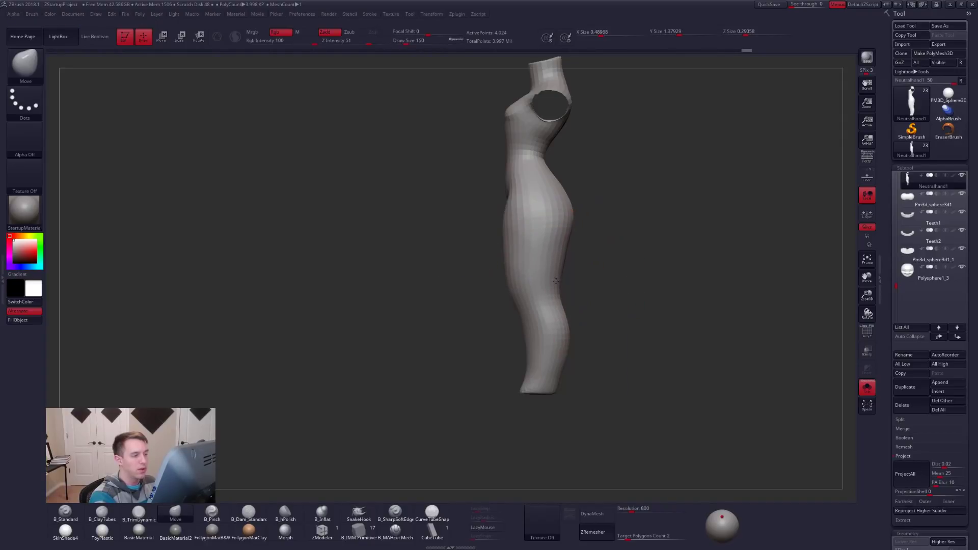
{"action": "mouse_move", "coordinate": [555, 279]}
{"action": "left_mouse_down"}
{"action": "mouse_move", "coordinate": [558, 300]}
{"action": "mouse_move", "coordinate": [473, 307]}
{"action": "mouse_move", "coordinate": [489, 305]}
{"action": "left_mouse_up"}
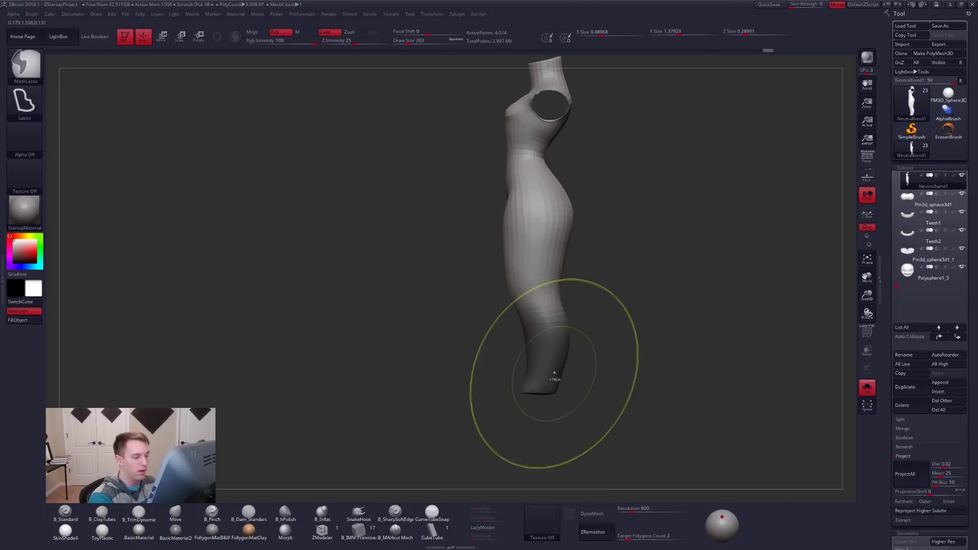
{"action": "left_click", "coordinate": [540, 387], "text": "ctrl"}
{"action": "key", "text": "w"}
{"action": "mouse_move", "coordinate": [545, 361]}
{"action": "left_mouse_down"}
{"action": "mouse_move", "coordinate": [602, 361]}
{"action": "mouse_move", "coordinate": [581, 358]}
{"action": "left_mouse_up"}
{"action": "key", "text": "q"}
Clear the lower-leg mask and try to adjust the thigh's front profile with the Move brush at draw size 113
{"action": "left_click_drag", "start_coordinate": [591, 326], "coordinate": [625, 347]}
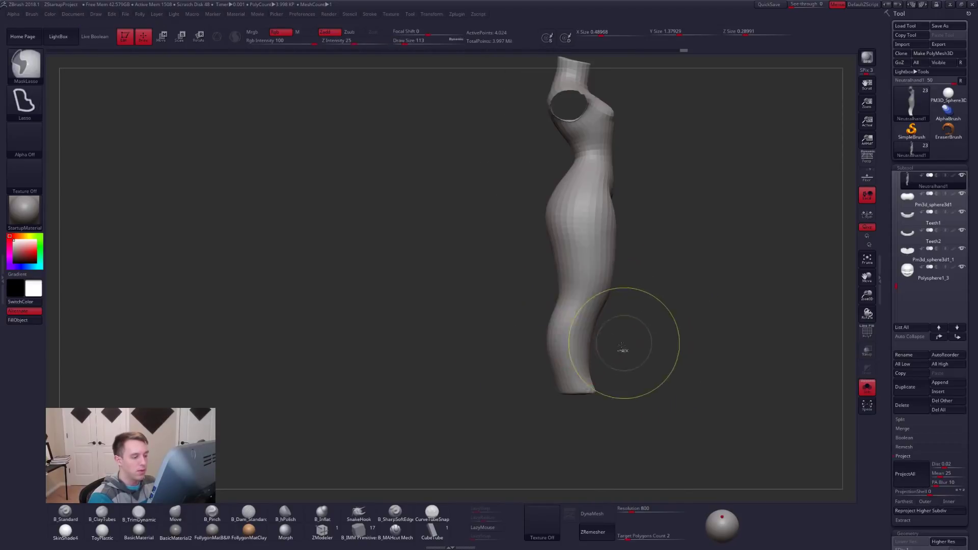
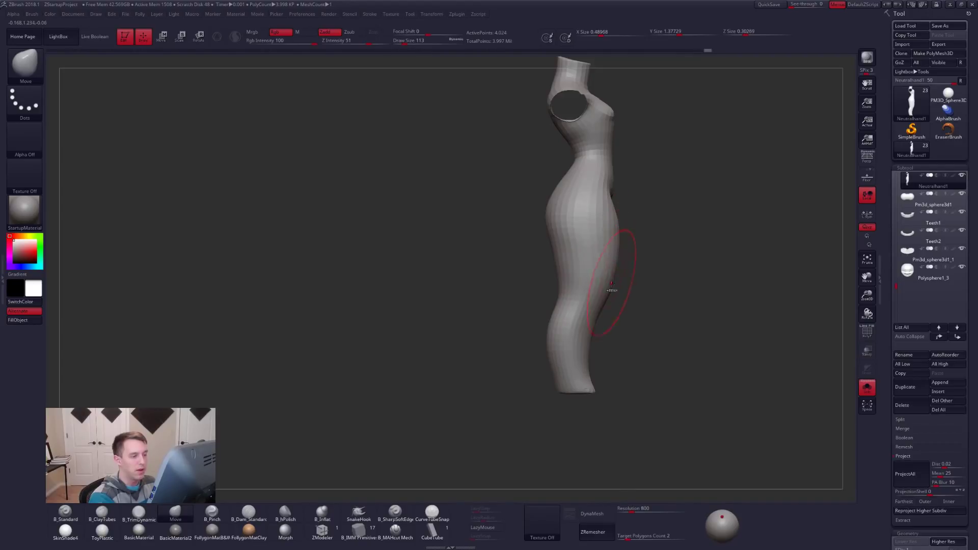
{"action": "mouse_move", "coordinate": [571, 181]}
{"action": "left_mouse_down", "text": "ctrl"}
{"action": "mouse_move", "coordinate": [578, 286]}
{"action": "mouse_move", "coordinate": [628, 387]}
{"action": "left_mouse_up", "text": "ctrl"}
{"action": "left_click", "coordinate": [628, 387], "text": "ctrl"}
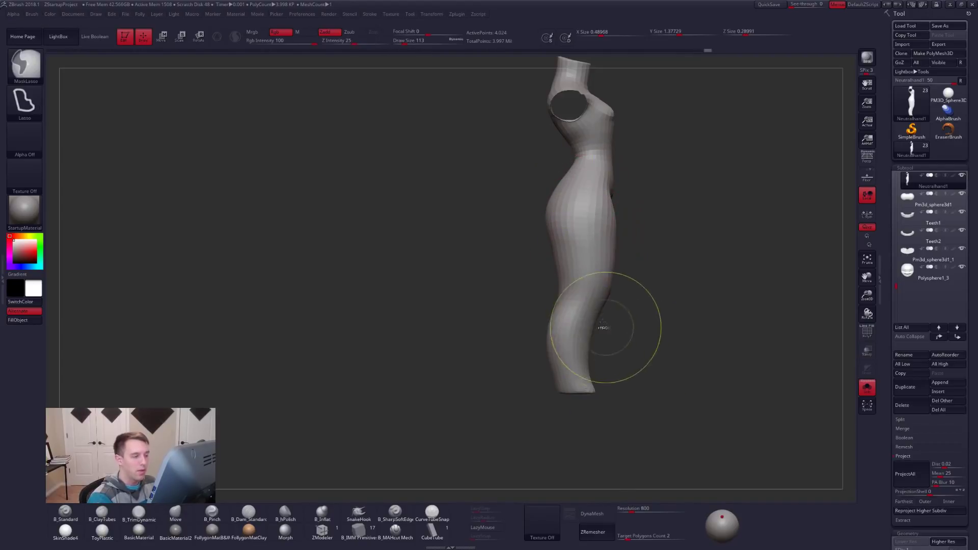
{"action": "mouse_move", "coordinate": [571, 293]}
{"action": "right_mouse_down", "text": "shift"}
{"action": "mouse_move", "coordinate": [535, 220]}
{"action": "mouse_move", "coordinate": [524, 246]}
{"action": "mouse_move", "coordinate": [564, 294]}
{"action": "right_mouse_up", "text": "shift"}
Raise the body to a higher subdivision level and switch to the B_ClayTubes brush at draw size 33
{"action": "key", "text": "d"}
{"action": "key", "text": "space"}
{"action": "key", "text": "b"}
{"action": "key", "text": "c"}
{"action": "key", "text": "t"}
{"action": "key", "text": "d"}
{"action": "key", "text": "d"}
{"action": "key", "text": "["}
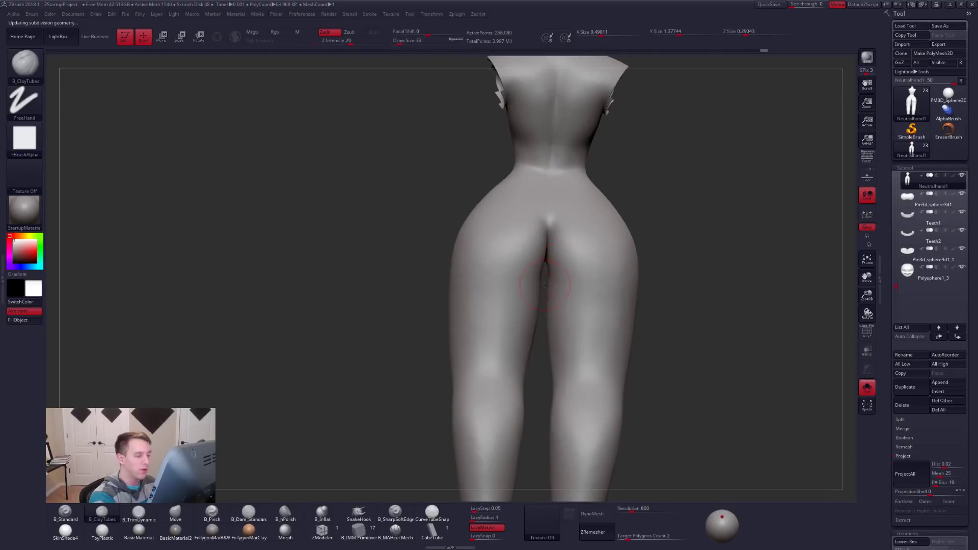
Carve the crease under the buttock with the B_MAHcut Mech brush, using lazy mouse for a steady stroke
{"action": "left_click", "coordinate": [396, 532]}
{"action": "left_click_drag", "start_coordinate": [438, 357], "coordinate": [542, 273]}
{"action": "key", "text": "l"}
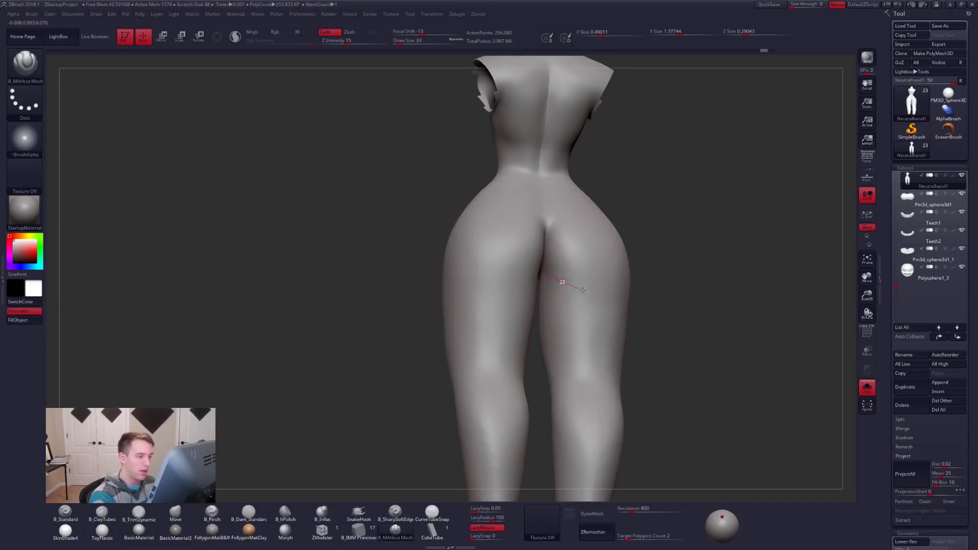
{"action": "left_click_drag", "start_coordinate": [622, 301], "coordinate": [630, 304]}
{"action": "right_click_drag", "start_coordinate": [605, 311], "coordinate": [600, 307], "text": "shift"}
{"action": "key", "text": "space"}
{"action": "left_click_drag", "start_coordinate": [599, 308], "coordinate": [600, 308]}
{"action": "right_click_drag", "start_coordinate": [595, 306], "coordinate": [549, 289]}
Hide the torso and the opposite leg to expose the inner thigh below the buttock
{"action": "mouse_move", "coordinate": [546, 264]}
{"action": "left_mouse_down", "text": "ctrl+shift"}
{"action": "mouse_move", "coordinate": [552, 429]}
{"action": "mouse_move", "coordinate": [624, 239]}
{"action": "mouse_move", "coordinate": [571, 194]}
{"action": "left_mouse_up", "text": "ctrl+shift"}
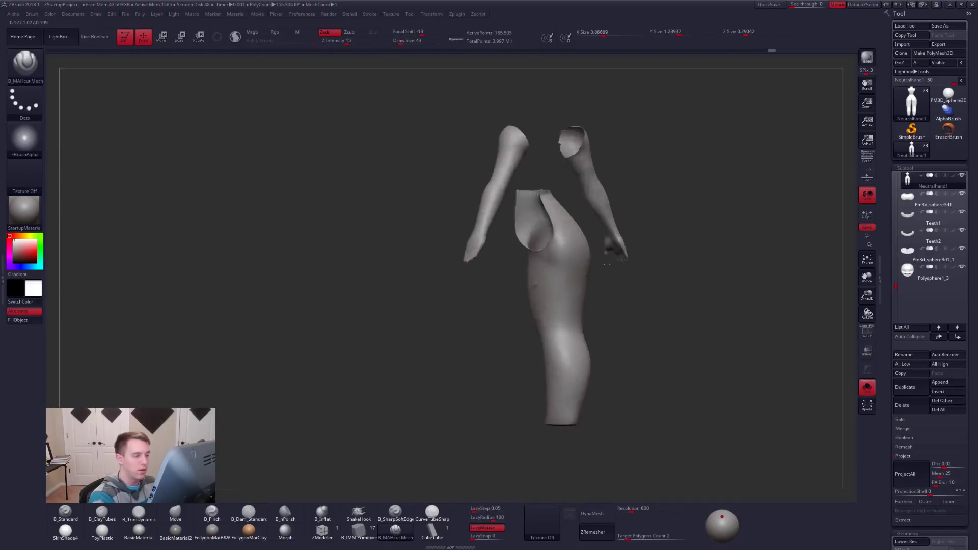
{"action": "mouse_move", "coordinate": [575, 311]}
{"action": "right_mouse_down"}
{"action": "mouse_move", "coordinate": [575, 288]}
{"action": "mouse_move", "coordinate": [565, 305]}
{"action": "right_mouse_up"}
{"action": "left_click_drag", "start_coordinate": [513, 329], "coordinate": [528, 301], "text": "ctrl+alt+shift"}
{"action": "mouse_move", "coordinate": [524, 280]}
{"action": "right_mouse_down"}
{"action": "mouse_move", "coordinate": [541, 265]}
{"action": "mouse_move", "coordinate": [512, 261]}
{"action": "right_mouse_up"}
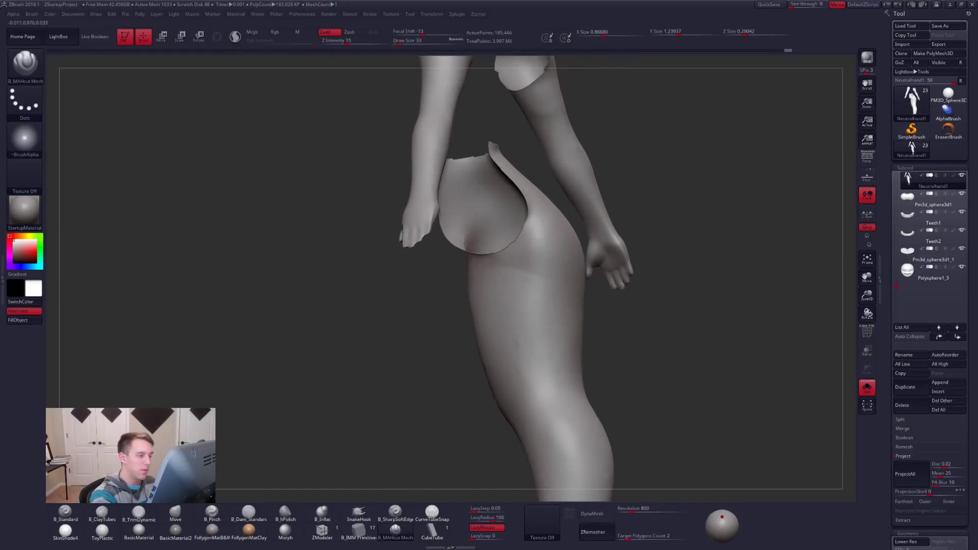
{"action": "right_click_drag", "start_coordinate": [605, 301], "coordinate": [497, 262]}
{"action": "mouse_move", "coordinate": [576, 297]}
{"action": "right_mouse_down", "text": "shift"}
{"action": "mouse_move", "coordinate": [616, 300]}
{"action": "mouse_move", "coordinate": [616, 285]}
{"action": "right_mouse_up", "text": "shift"}
{"action": "left_click", "coordinate": [626, 316], "text": "ctrl+shift"}
{"action": "key", "text": "]"}
{"action": "left_click", "coordinate": [555, 307], "text": "ctrl+shift"}
Mask the buttock above its crease and smooth the thigh beneath it, restoring the full unmasked body
{"action": "right_click_drag", "start_coordinate": [530, 306], "coordinate": [554, 295]}
{"action": "right_click_drag", "start_coordinate": [555, 295], "coordinate": [555, 307], "text": "ctrl"}
{"action": "mouse_move", "coordinate": [525, 278]}
{"action": "left_mouse_down", "text": "ctrl"}
{"action": "mouse_move", "coordinate": [603, 293]}
{"action": "mouse_move", "coordinate": [505, 137]}
{"action": "mouse_move", "coordinate": [501, 145]}
{"action": "left_mouse_up", "text": "ctrl"}
{"action": "mouse_move", "coordinate": [583, 291]}
{"action": "right_mouse_down"}
{"action": "mouse_move", "coordinate": [528, 301]}
{"action": "mouse_move", "coordinate": [535, 316]}
{"action": "right_mouse_up"}
{"action": "key", "text": "shift"}
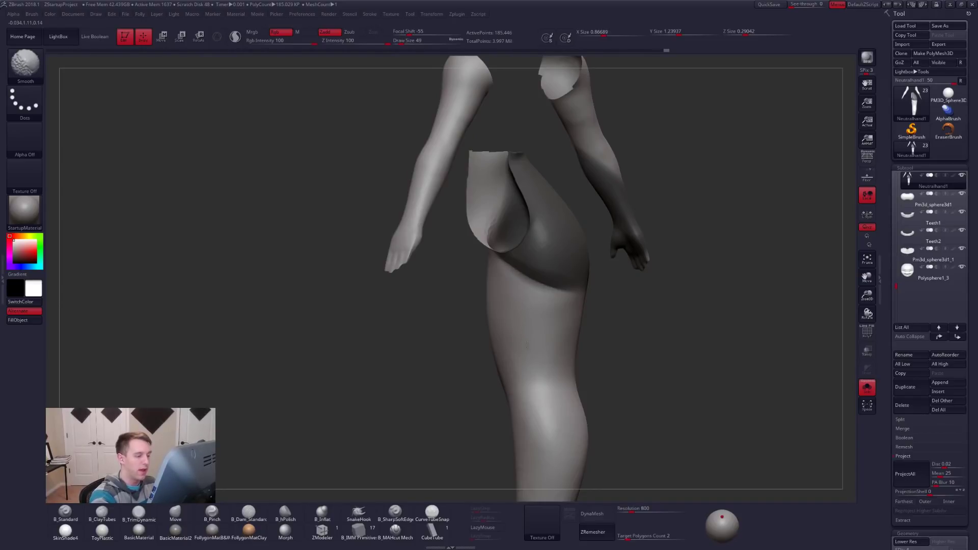
{"action": "mouse_move", "coordinate": [529, 351]}
{"action": "right_mouse_down"}
{"action": "mouse_move", "coordinate": [551, 323]}
{"action": "mouse_move", "coordinate": [528, 310]}
{"action": "mouse_move", "coordinate": [531, 293]}
{"action": "right_mouse_up"}
{"action": "left_click", "coordinate": [614, 329], "text": "ctrl+shift"}
{"action": "left_click_drag", "start_coordinate": [616, 329], "coordinate": [627, 310], "text": "ctrl"}
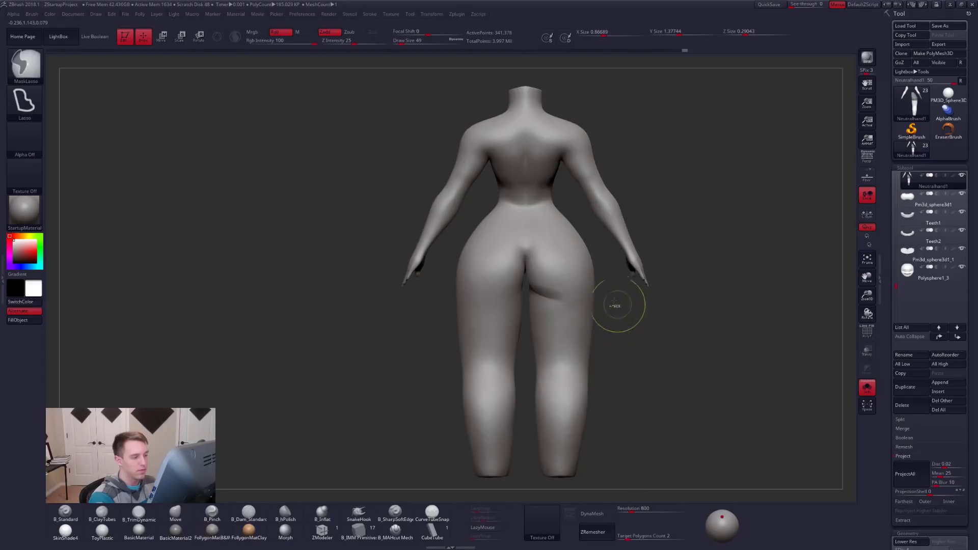
Soften the under-buttock crease with B_ClayTubes and Smooth strokes, undoing one unwanted stroke
{"action": "mouse_move", "coordinate": [559, 255]}
{"action": "right_mouse_down"}
{"action": "mouse_move", "coordinate": [550, 248]}
{"action": "mouse_move", "coordinate": [554, 274]}
{"action": "right_mouse_up"}
{"action": "right_click", "coordinate": [541, 279]}
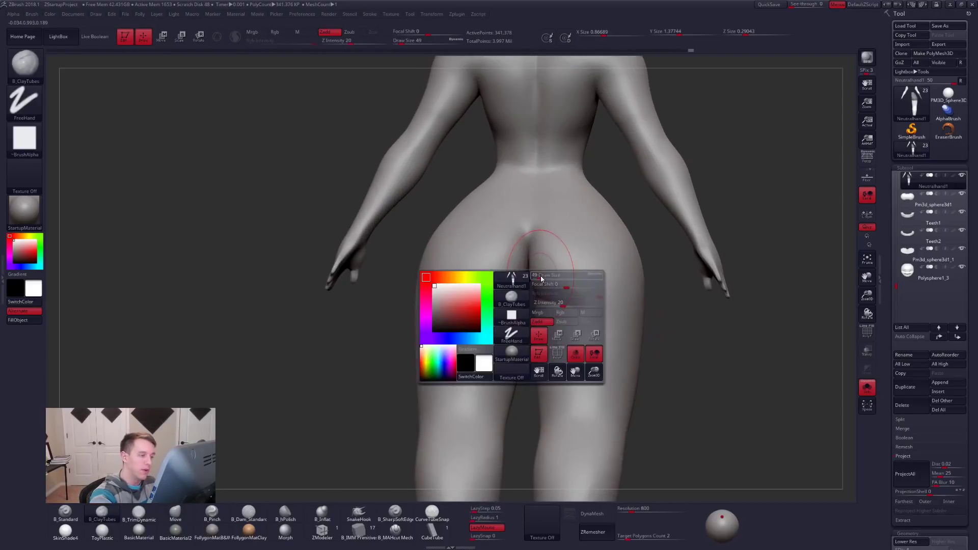
{"action": "left_click_drag", "start_coordinate": [535, 288], "coordinate": [578, 301]}
{"action": "right_click_drag", "start_coordinate": [542, 290], "coordinate": [529, 288]}
{"action": "left_click_drag", "start_coordinate": [541, 281], "coordinate": [522, 282], "text": "shift"}
{"action": "right_click_drag", "start_coordinate": [552, 293], "coordinate": [579, 297]}
{"action": "key", "text": "ctrl+z"}
{"action": "left_click_drag", "start_coordinate": [562, 288], "coordinate": [549, 283], "text": "shift"}
{"action": "mouse_move", "coordinate": [553, 282]}
{"action": "right_mouse_down"}
{"action": "mouse_move", "coordinate": [559, 276]}
{"action": "mouse_move", "coordinate": [529, 279]}
{"action": "mouse_move", "coordinate": [573, 286]}
{"action": "mouse_move", "coordinate": [566, 275]}
{"action": "mouse_move", "coordinate": [604, 338]}
{"action": "mouse_move", "coordinate": [613, 313]}
{"action": "right_mouse_up"}
{"action": "key", "text": "shift"}
Collapse the projection settings and lower the body to subdivision level 1
{"action": "left_click", "coordinate": [897, 455]}
{"action": "mouse_move", "coordinate": [599, 246]}
{"action": "right_mouse_down", "text": "alt"}
{"action": "mouse_move", "coordinate": [589, 326]}
{"action": "mouse_move", "coordinate": [617, 304]}
{"action": "right_mouse_up", "text": "alt"}
{"action": "key", "text": "shift+d"}
{"action": "key", "text": "shift+d"}
{"action": "key", "text": "shift+d"}
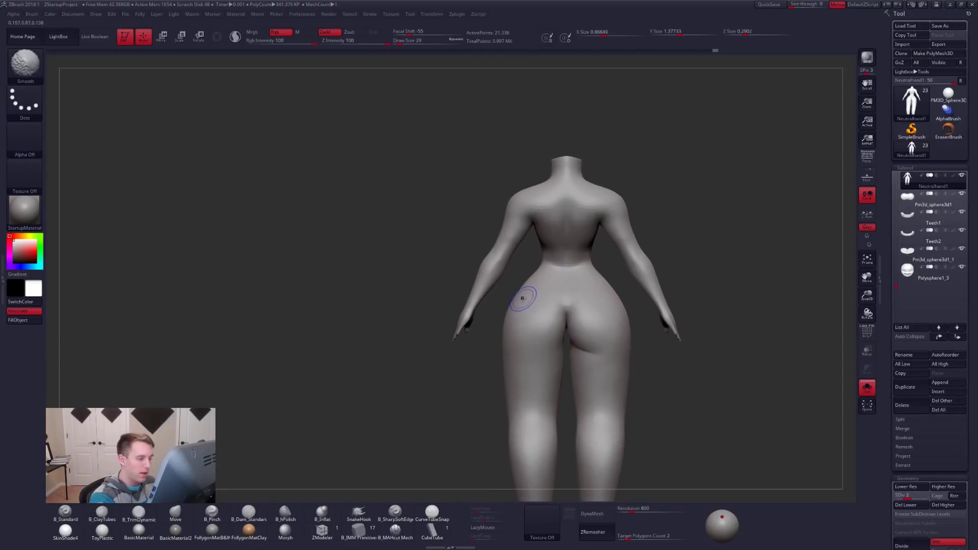
Reshape the waist-to-hip contour from the back with the Move brush
{"action": "key", "text": "space"}
{"action": "key", "text": "b"}
{"action": "key", "text": "m"}
{"action": "key", "text": "v"}
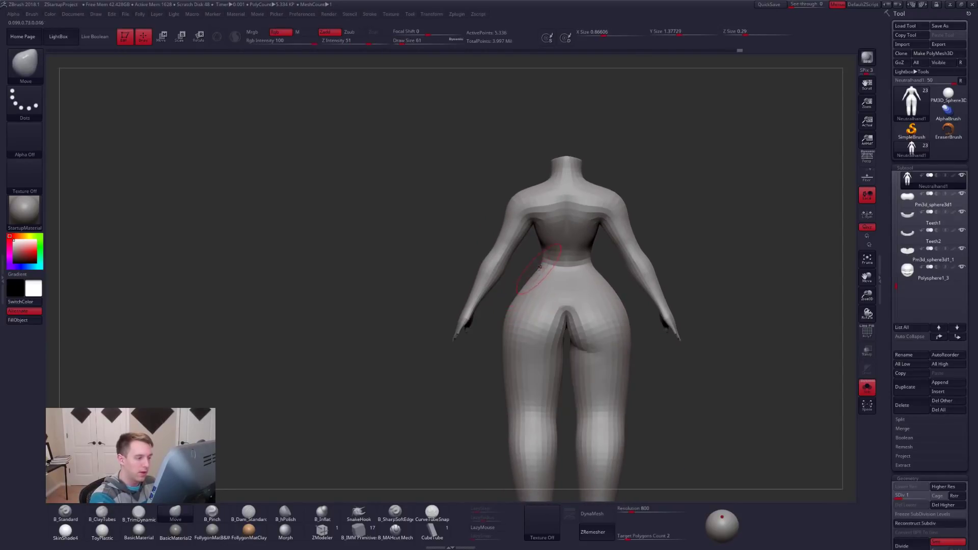
{"action": "key", "text": "w"}
{"action": "left_click_drag", "start_coordinate": [541, 261], "coordinate": [500, 320]}
{"action": "key", "text": "q"}
{"action": "key", "text": "]"}
Refine the hip and waist contour from the front with the Move brush, raising the body to subdivision level 2
{"action": "mouse_move", "coordinate": [517, 303]}
{"action": "right_mouse_down"}
{"action": "mouse_move", "coordinate": [562, 298]}
{"action": "mouse_move", "coordinate": [557, 328]}
{"action": "right_mouse_up"}
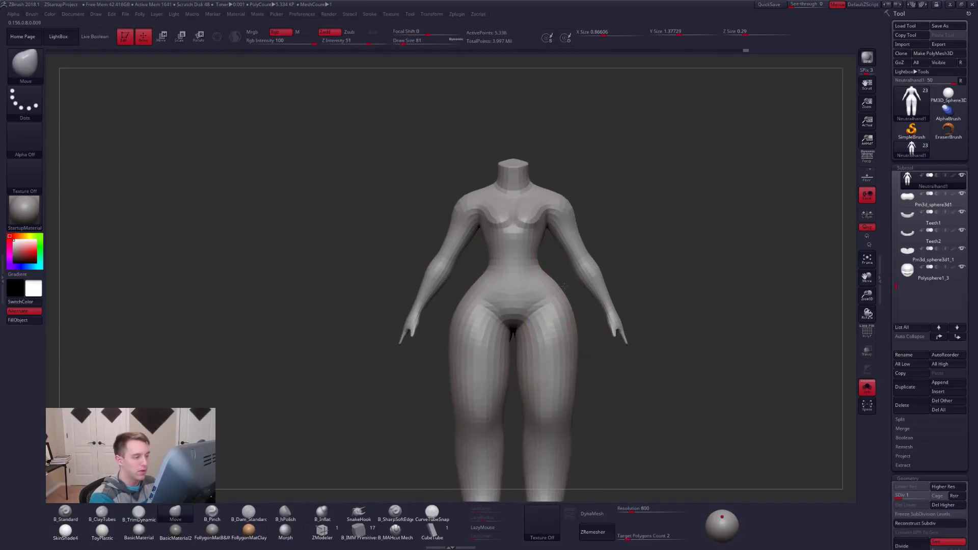
{"action": "left_click_drag", "start_coordinate": [564, 286], "coordinate": [580, 337], "text": "ctrl+shift"}
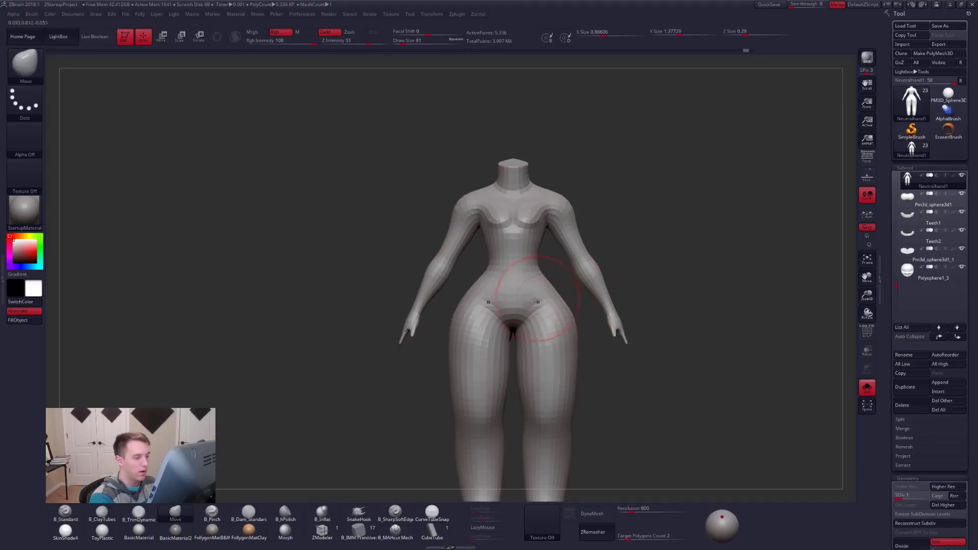
{"action": "left_click_drag", "start_coordinate": [485, 279], "coordinate": [466, 303], "text": "shift"}
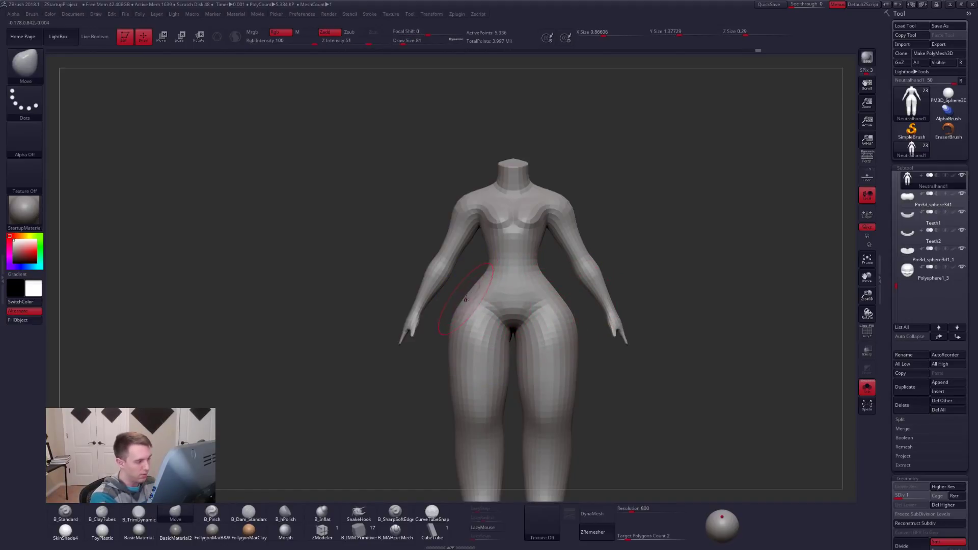
{"action": "right_click_drag", "start_coordinate": [535, 265], "coordinate": [542, 306], "text": "alt"}
{"action": "key", "text": "d"}
{"action": "left_click_drag", "start_coordinate": [544, 304], "coordinate": [539, 308]}
Adjust the shoulders and inner upper arms with a smaller Move brush
{"action": "mouse_move", "coordinate": [469, 253]}
{"action": "right_mouse_down", "text": "alt"}
{"action": "mouse_move", "coordinate": [493, 260]}
{"action": "mouse_move", "coordinate": [492, 281]}
{"action": "right_mouse_up", "text": "alt"}
{"action": "key", "text": "space"}
{"action": "left_click_drag", "start_coordinate": [492, 281], "coordinate": [487, 280]}
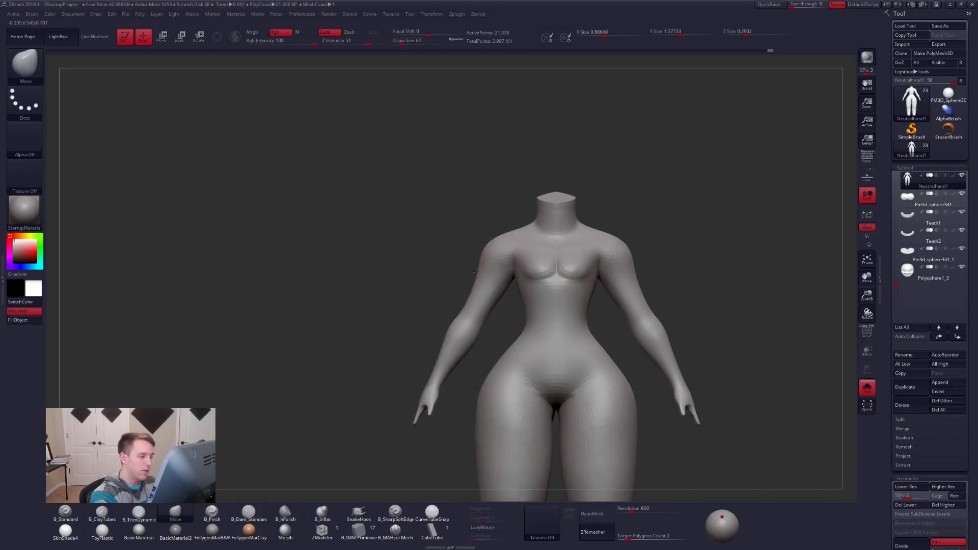
{"action": "mouse_move", "coordinate": [487, 278]}
{"action": "right_mouse_down", "text": "alt"}
{"action": "mouse_move", "coordinate": [530, 265]}
{"action": "mouse_move", "coordinate": [540, 278]}
{"action": "right_mouse_up", "text": "alt"}
{"action": "key", "text": "space"}
{"action": "left_click_drag", "start_coordinate": [540, 273], "coordinate": [532, 273]}
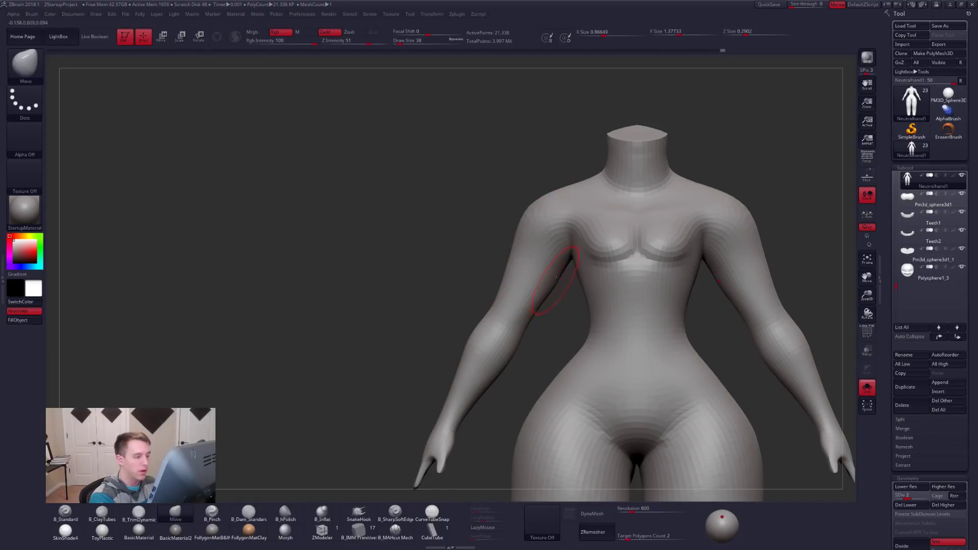
Refine the upper arms near the armpits with B_ClayTubes and Smooth at subdivision level 3
{"action": "key", "text": "2"}
{"action": "key", "text": "d"}
{"action": "mouse_move", "coordinate": [555, 280]}
{"action": "right_mouse_down"}
{"action": "mouse_move", "coordinate": [544, 275]}
{"action": "mouse_move", "coordinate": [556, 266]}
{"action": "right_mouse_up"}
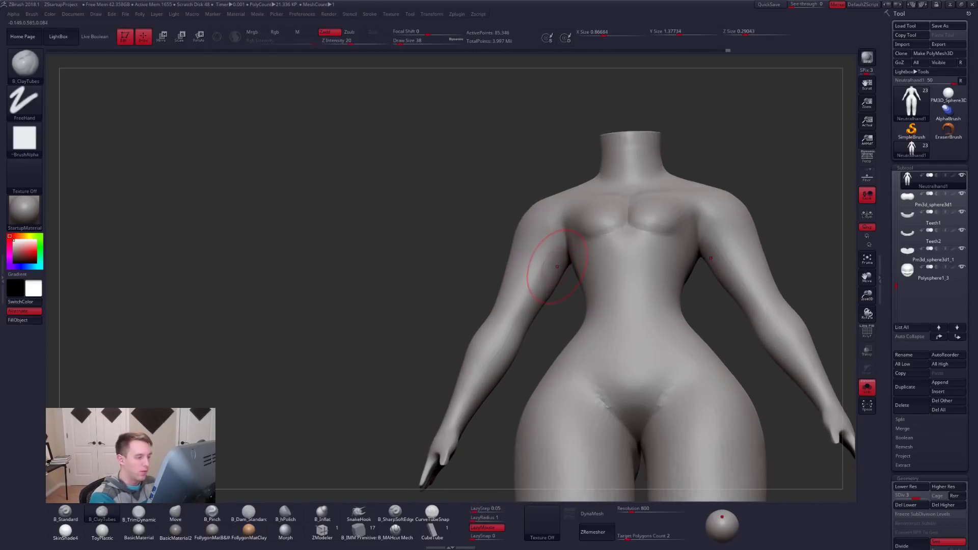
{"action": "left_click_drag", "start_coordinate": [542, 292], "coordinate": [541, 285], "text": "shift"}
{"action": "mouse_move", "coordinate": [548, 298]}
{"action": "right_mouse_down"}
{"action": "mouse_move", "coordinate": [550, 323]}
{"action": "mouse_move", "coordinate": [520, 305]}
{"action": "right_mouse_up"}
{"action": "right_click_drag", "start_coordinate": [653, 269], "coordinate": [642, 268], "text": "ctrl"}
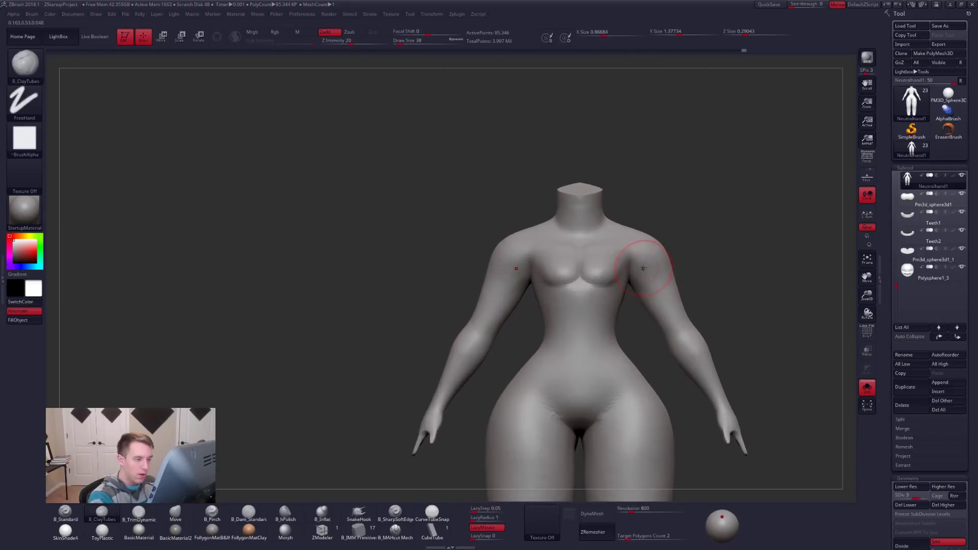
{"action": "key", "text": "shift"}
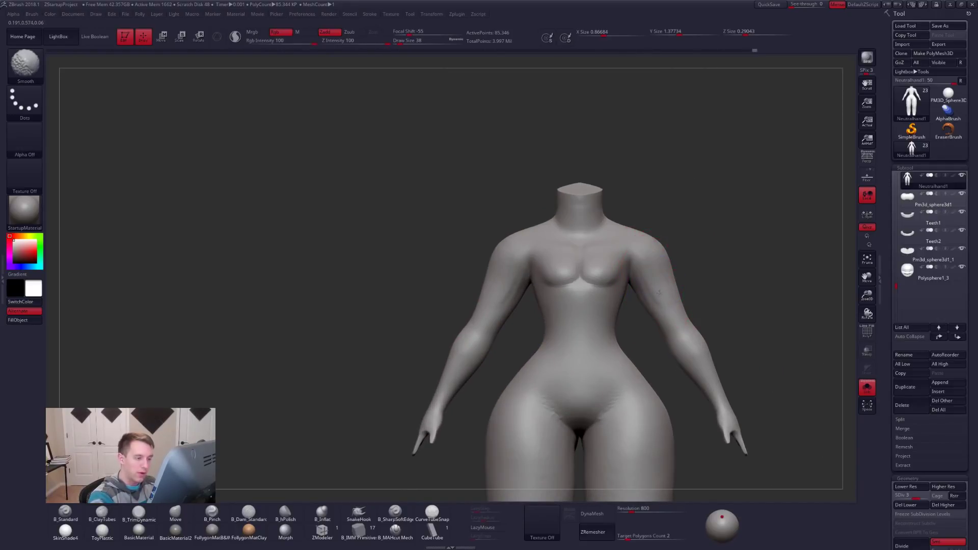
Inspect the body from several angles at subdivision level 4 and check its silhouette in black
{"action": "right_click_drag", "start_coordinate": [654, 283], "coordinate": [596, 301]}
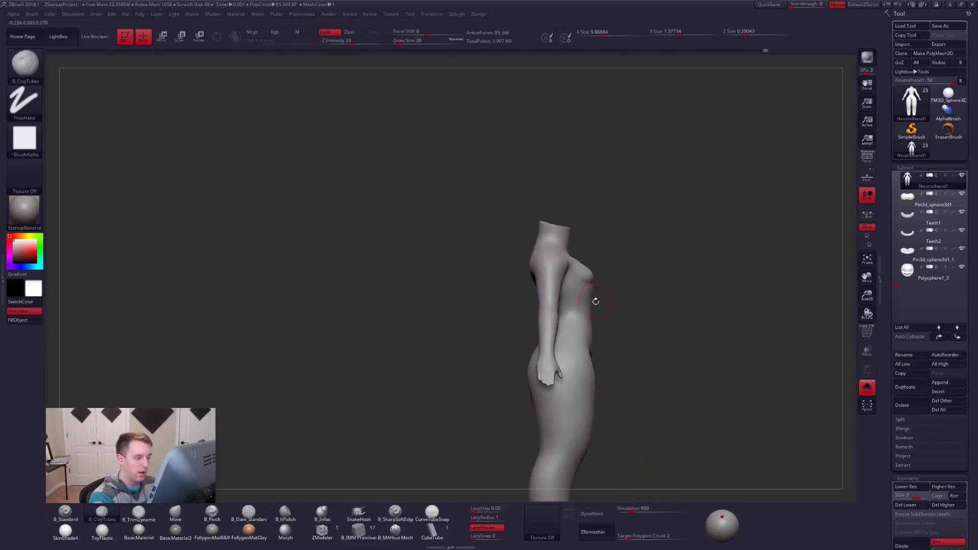
{"action": "right_click_drag", "start_coordinate": [628, 382], "coordinate": [694, 422]}
{"action": "right_click_drag", "start_coordinate": [694, 423], "coordinate": [665, 384], "text": "alt"}
{"action": "key", "text": "d"}
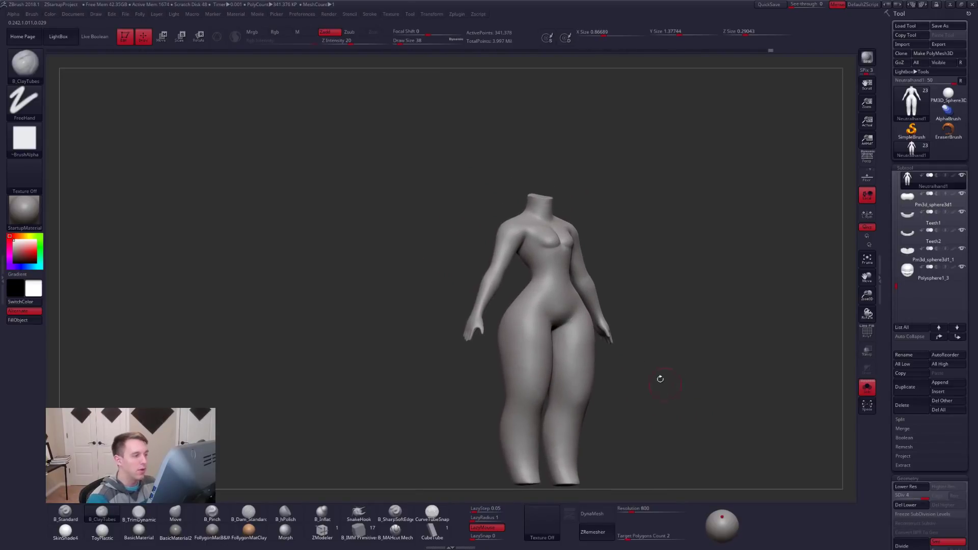
{"action": "mouse_move", "coordinate": [594, 372]}
{"action": "right_mouse_down", "text": "ctrl"}
{"action": "mouse_move", "coordinate": [605, 399]}
{"action": "mouse_move", "coordinate": [583, 380]}
{"action": "right_mouse_up", "text": "ctrl"}
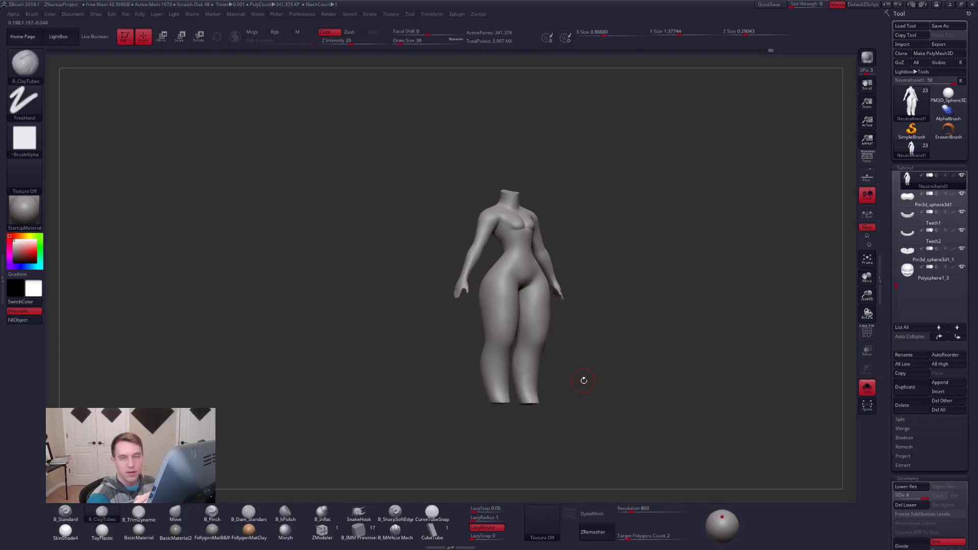
{"action": "right_click_drag", "start_coordinate": [563, 408], "coordinate": [552, 372], "text": "shift"}
{"action": "key", "text": "v"}
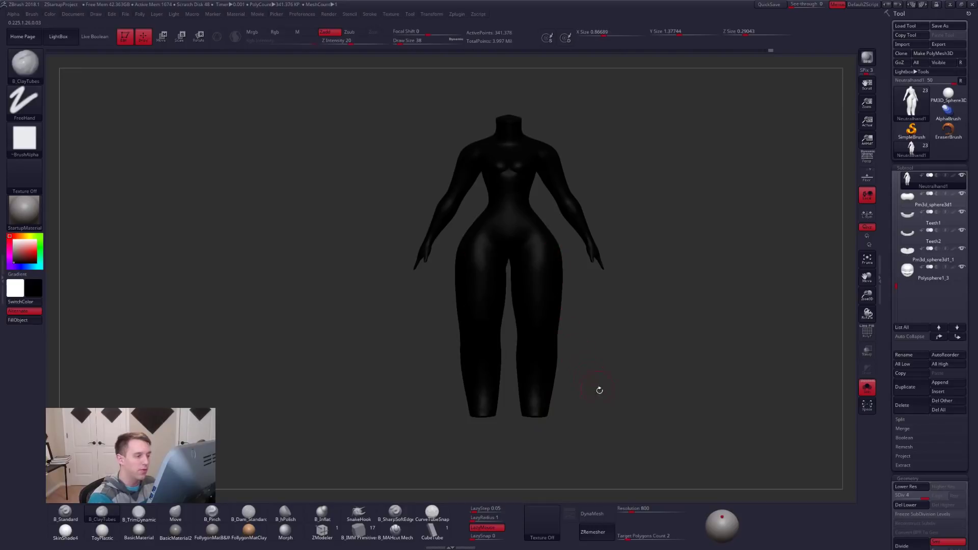
{"action": "key", "text": "v"}
{"action": "right_click_drag", "start_coordinate": [633, 404], "coordinate": [681, 420]}
Carve the crease between the pelvis and the thighs with the B_MAHcut Mech brush
{"action": "key", "text": "]"}
{"action": "key", "text": "shift"}
{"action": "right_click_drag", "start_coordinate": [483, 385], "coordinate": [509, 299], "text": "shift"}
{"action": "right_click_drag", "start_coordinate": [518, 359], "coordinate": [657, 342]}
{"action": "right_click_drag", "start_coordinate": [657, 342], "coordinate": [667, 360], "text": "alt"}
{"action": "key", "text": "space"}
{"action": "left_click_drag", "start_coordinate": [578, 257], "coordinate": [572, 257]}
{"action": "left_click", "coordinate": [395, 532]}
{"action": "mouse_move", "coordinate": [573, 254]}
{"action": "right_mouse_down", "text": "ctrl"}
{"action": "mouse_move", "coordinate": [587, 317]}
{"action": "mouse_move", "coordinate": [586, 277]}
{"action": "mouse_move", "coordinate": [587, 331]}
{"action": "mouse_move", "coordinate": [602, 337]}
{"action": "right_mouse_up", "text": "ctrl"}
{"action": "left_click_drag", "start_coordinate": [550, 261], "coordinate": [520, 218]}
Build up the forms around the hip creases with B_ClayTubes and blend them with Smooth
{"action": "key", "text": "b"}
{"action": "key", "text": "c"}
{"action": "key", "text": "t"}
{"action": "left_click_drag", "start_coordinate": [575, 265], "coordinate": [582, 289]}
{"action": "mouse_move", "coordinate": [583, 250]}
{"action": "left_mouse_down"}
{"action": "mouse_move", "coordinate": [593, 303]}
{"action": "mouse_move", "coordinate": [585, 275]}
{"action": "mouse_move", "coordinate": [581, 285]}
{"action": "left_mouse_up"}
{"action": "key", "text": "shift"}
{"action": "mouse_move", "coordinate": [597, 287]}
{"action": "right_mouse_down"}
{"action": "mouse_move", "coordinate": [641, 306]}
{"action": "mouse_move", "coordinate": [596, 321]}
{"action": "right_mouse_up"}
{"action": "key", "text": "shift"}
{"action": "key", "text": "space"}
{"action": "left_click_drag", "start_coordinate": [593, 326], "coordinate": [590, 326]}
{"action": "mouse_move", "coordinate": [561, 265]}
{"action": "left_mouse_down"}
{"action": "mouse_move", "coordinate": [600, 332]}
{"action": "mouse_move", "coordinate": [554, 281]}
{"action": "left_mouse_up"}
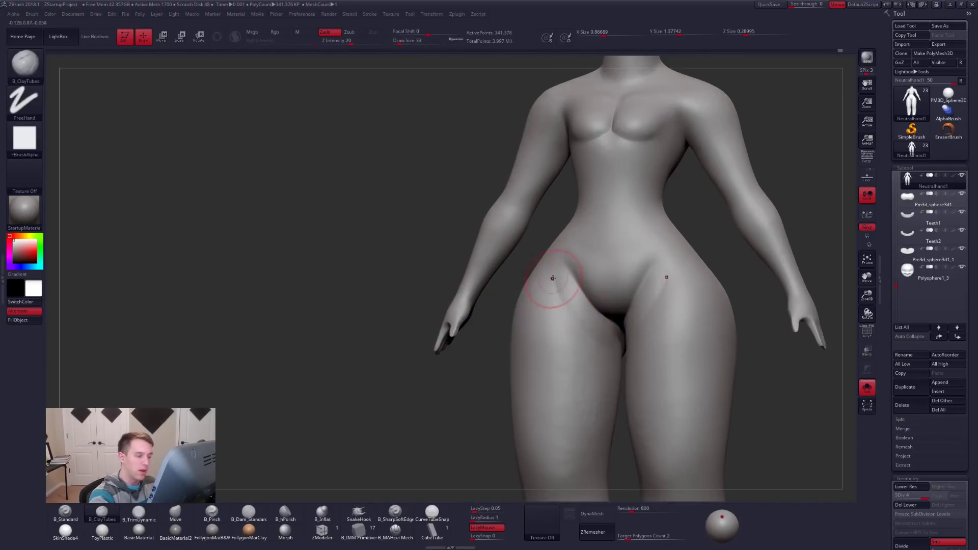
{"action": "left_click_drag", "start_coordinate": [596, 347], "coordinate": [569, 307], "text": "shift"}
Lower the body to subdivision level 2 and refine the upper thighs with the Move, B_ClayTubes and Smooth brushes
{"action": "mouse_move", "coordinate": [560, 332]}
{"action": "right_mouse_down", "text": "ctrl"}
{"action": "mouse_move", "coordinate": [582, 399]}
{"action": "mouse_move", "coordinate": [668, 389]}
{"action": "mouse_move", "coordinate": [622, 402]}
{"action": "mouse_move", "coordinate": [592, 317]}
{"action": "right_mouse_up", "text": "ctrl"}
{"action": "key", "text": "shift+d"}
{"action": "key", "text": "shift+d"}
{"action": "right_click", "coordinate": [604, 343]}
{"action": "key", "text": "b"}
{"action": "key", "text": "m"}
{"action": "key", "text": "v"}
{"action": "key", "text": "b"}
{"action": "key", "text": "c"}
{"action": "key", "text": "t"}
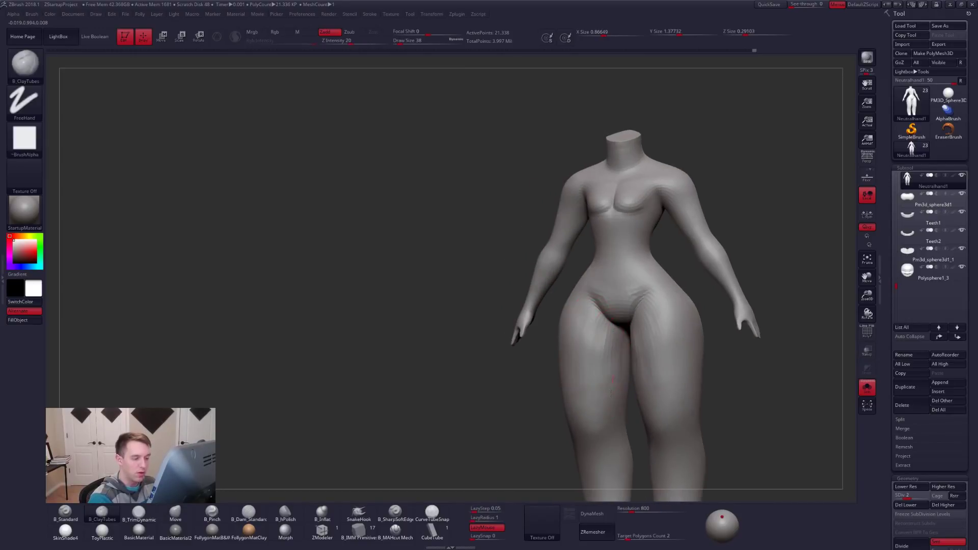
{"action": "key", "text": "shift"}
{"action": "mouse_move", "coordinate": [614, 354]}
{"action": "right_mouse_down"}
{"action": "mouse_move", "coordinate": [629, 371]}
{"action": "mouse_move", "coordinate": [619, 351]}
{"action": "mouse_move", "coordinate": [569, 318]}
{"action": "right_mouse_up"}
Reshape the legs around the knees from the front at subdivision level 1 with the Move brush
{"action": "key", "text": "d"}
{"action": "right_click", "coordinate": [618, 349]}
{"action": "key", "text": "b"}
{"action": "key", "text": "m"}
{"action": "key", "text": "v"}
{"action": "mouse_move", "coordinate": [571, 397]}
{"action": "right_mouse_down", "text": "ctrl"}
{"action": "mouse_move", "coordinate": [573, 353]}
{"action": "mouse_move", "coordinate": [579, 393]}
{"action": "right_mouse_up", "text": "ctrl"}
{"action": "key", "text": "shift+d"}
{"action": "key", "text": "shift+d"}
{"action": "key", "text": "space"}
{"action": "left_click_drag", "start_coordinate": [576, 371], "coordinate": [578, 371]}
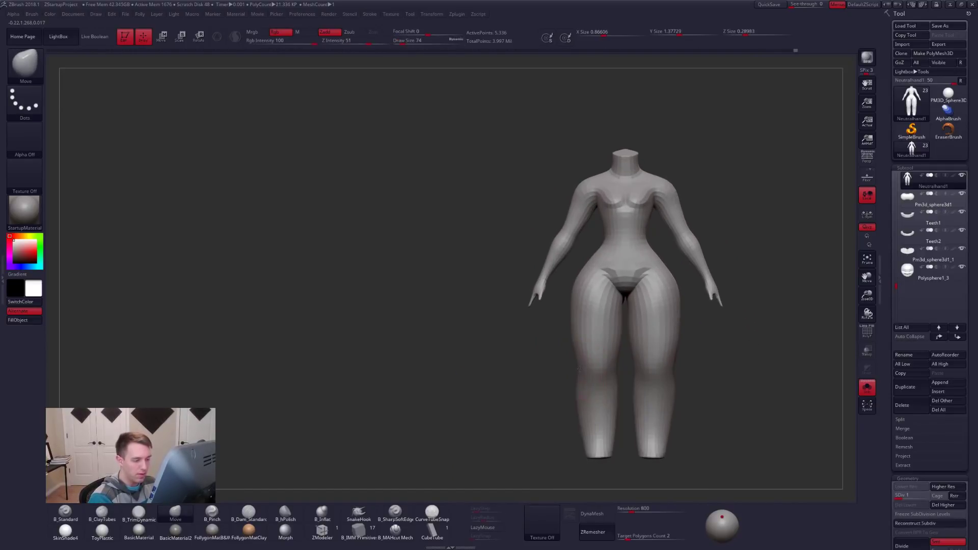
{"action": "right_click_drag", "start_coordinate": [589, 377], "coordinate": [597, 381]}
{"action": "key", "text": "space"}
{"action": "left_click_drag", "start_coordinate": [602, 391], "coordinate": [600, 391]}
Adjust the thigh and knee profile from the side with the Move brush and smooth it
{"action": "right_click_drag", "start_coordinate": [558, 390], "coordinate": [613, 383]}
{"action": "right_click_drag", "start_coordinate": [613, 383], "coordinate": [613, 398], "text": "ctrl"}
{"action": "key", "text": "space"}
{"action": "left_click_drag", "start_coordinate": [580, 377], "coordinate": [549, 360]}
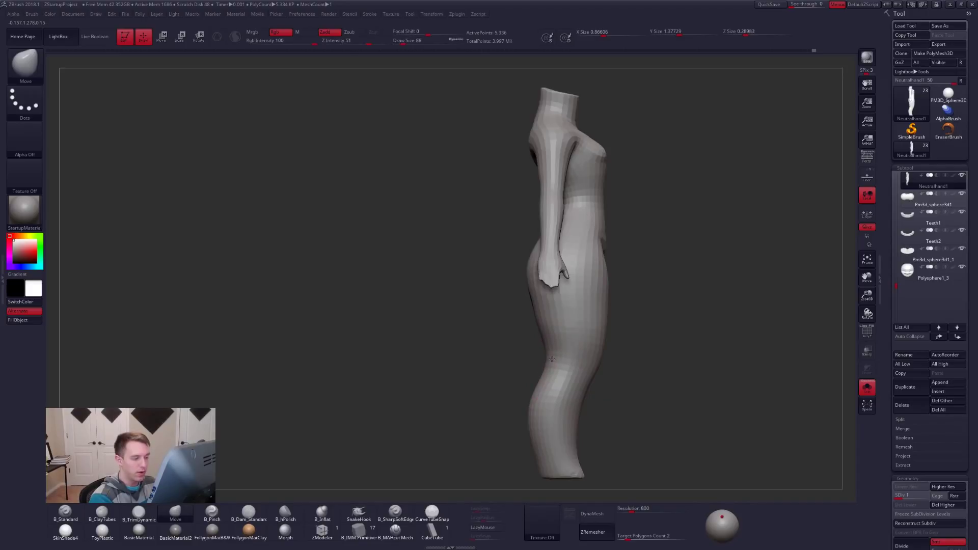
{"action": "key", "text": "shift"}
{"action": "right_click_drag", "start_coordinate": [541, 326], "coordinate": [576, 334]}
{"action": "right_click_drag", "start_coordinate": [576, 334], "coordinate": [613, 324], "text": "shift"}
{"action": "key", "text": "space"}
{"action": "left_click_drag", "start_coordinate": [572, 343], "coordinate": [569, 342]}
Raise the body to subdivision level 4 and build up the kneecaps with B_ClayTubes at draw size 29
{"action": "mouse_move", "coordinate": [567, 342]}
{"action": "right_mouse_down"}
{"action": "mouse_move", "coordinate": [635, 347]}
{"action": "mouse_move", "coordinate": [631, 387]}
{"action": "right_mouse_up"}
{"action": "key", "text": "d"}
{"action": "key", "text": "d"}
{"action": "key", "text": "d"}
{"action": "key", "text": "2"}
{"action": "key", "text": "space"}
{"action": "left_click_drag", "start_coordinate": [578, 328], "coordinate": [573, 326]}
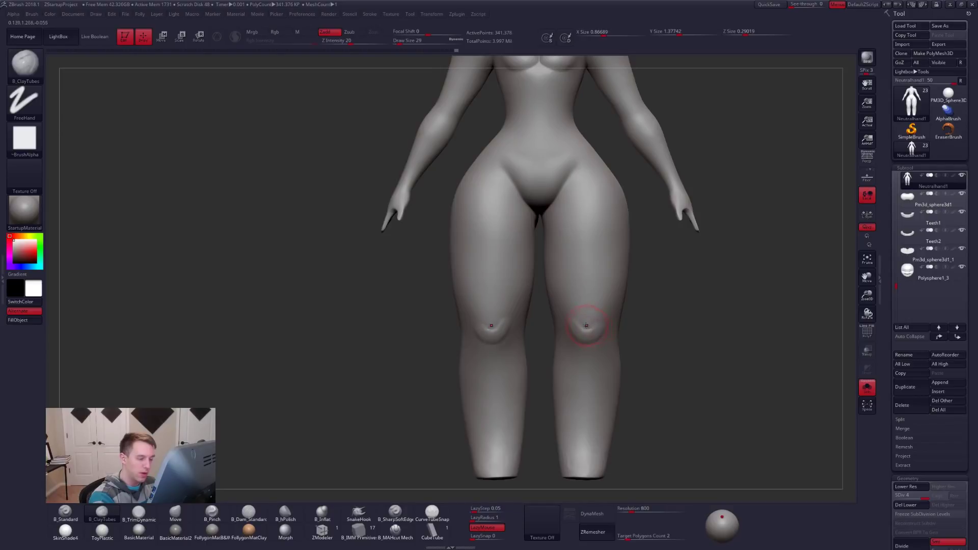
Smooth the kneecaps and flatten their planes with the B_TrimDynamic brush
{"action": "key", "text": "3"}
{"action": "key", "text": "shift"}
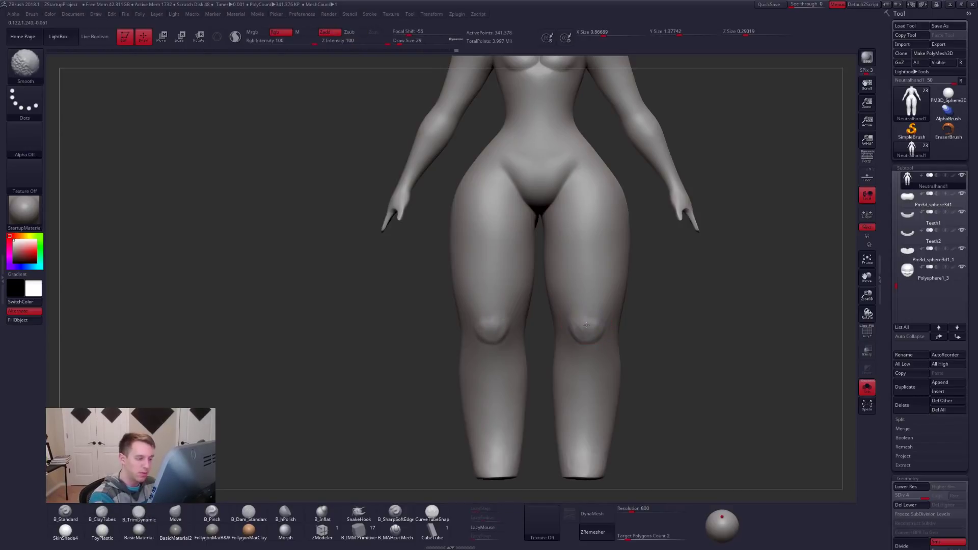
{"action": "mouse_move", "coordinate": [584, 321]}
{"action": "right_mouse_down", "text": "shift"}
{"action": "mouse_move", "coordinate": [605, 338]}
{"action": "mouse_move", "coordinate": [580, 347]}
{"action": "mouse_move", "coordinate": [595, 344]}
{"action": "mouse_move", "coordinate": [589, 313]}
{"action": "right_mouse_up", "text": "shift"}
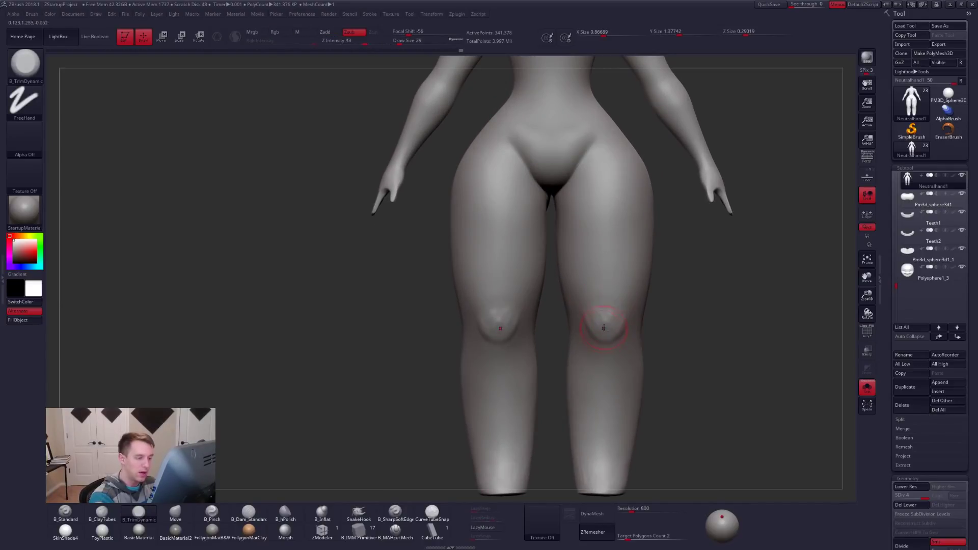
Lower the body to subdivision level 2 and build up the outer thighs toward the knees with B_ClayTubes, smoothing the strokes
{"action": "key", "text": "shift"}
{"action": "key", "text": "shift+d"}
{"action": "key", "text": "shift+d"}
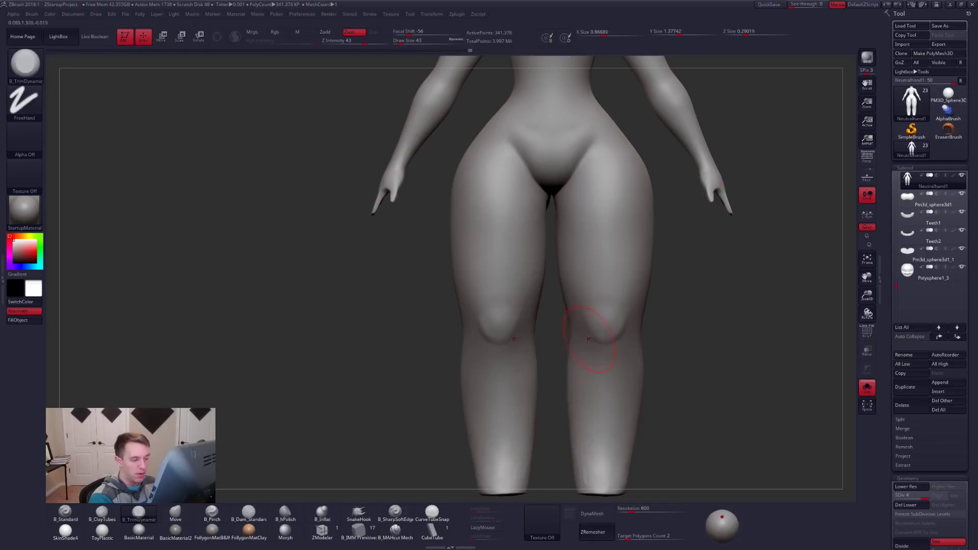
{"action": "key", "text": "b"}
{"action": "key", "text": "m"}
{"action": "key", "text": "v"}
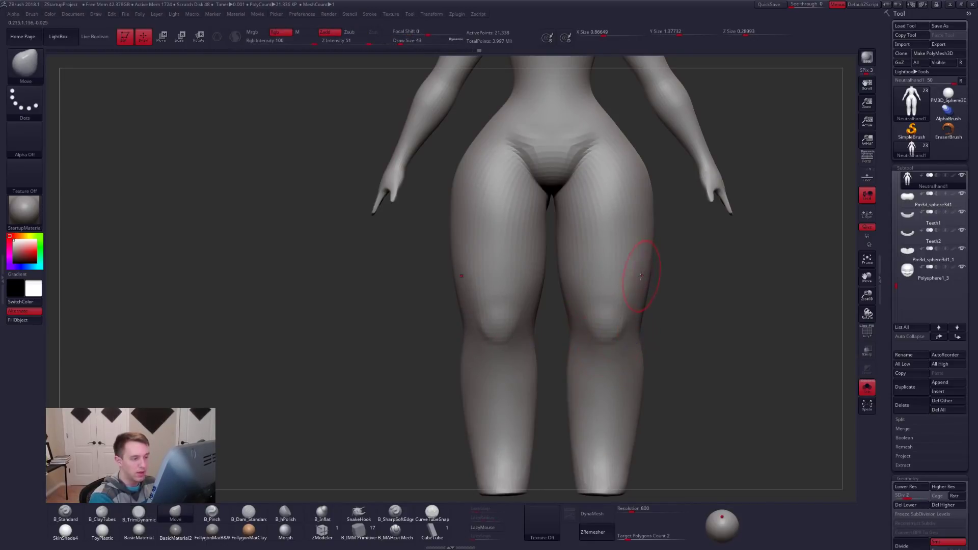
{"action": "key", "text": "b"}
{"action": "key", "text": "c"}
{"action": "key", "text": "t"}
{"action": "left_click_drag", "start_coordinate": [627, 224], "coordinate": [608, 298]}
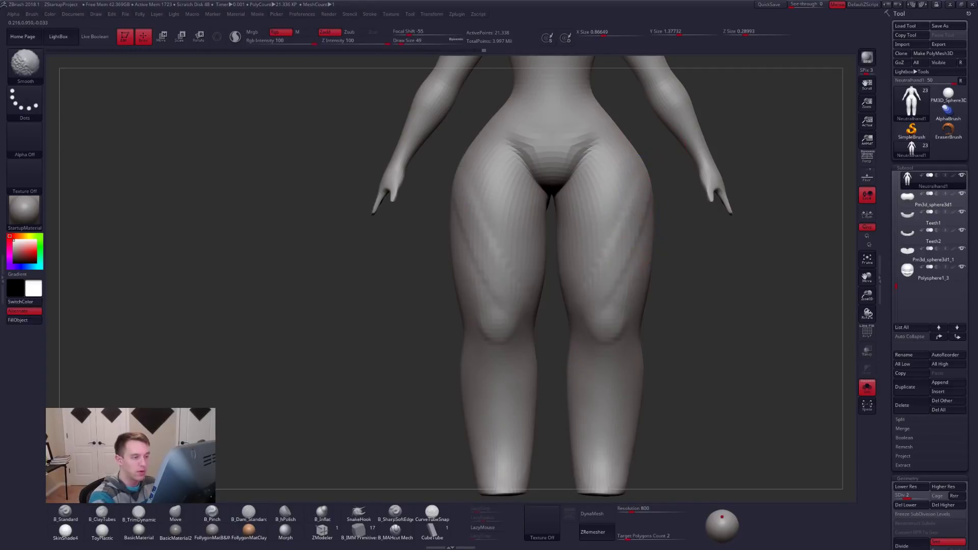
{"action": "right_click_drag", "start_coordinate": [611, 348], "coordinate": [611, 340]}
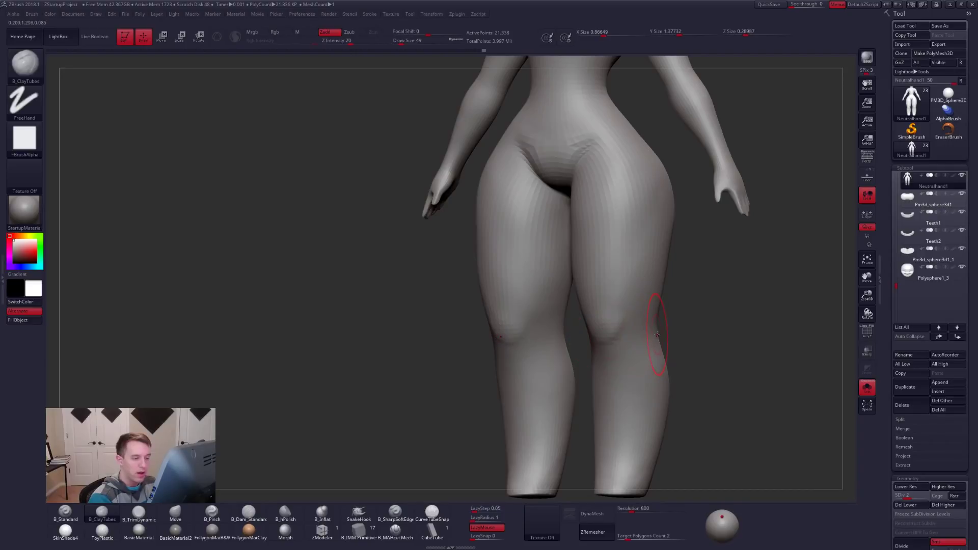
Reshape the arms around the elbows with the Move brush and raise the body to subdivision level 4
{"action": "mouse_move", "coordinate": [637, 333]}
{"action": "right_mouse_down"}
{"action": "mouse_move", "coordinate": [643, 349]}
{"action": "mouse_move", "coordinate": [615, 301]}
{"action": "mouse_move", "coordinate": [650, 317]}
{"action": "mouse_move", "coordinate": [633, 261]}
{"action": "right_mouse_up"}
{"action": "key", "text": "b"}
{"action": "key", "text": "m"}
{"action": "key", "text": "v"}
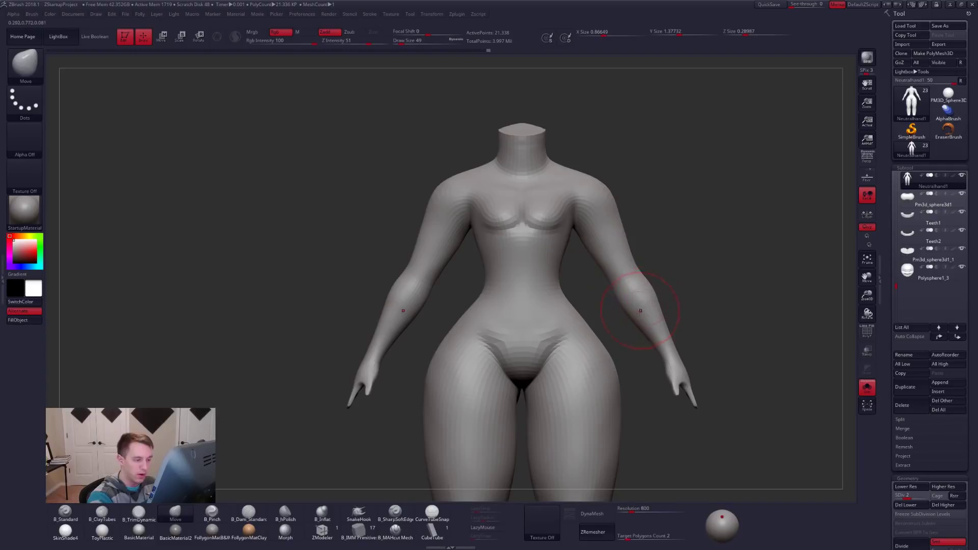
{"action": "key", "text": "s"}
{"action": "right_click_drag", "start_coordinate": [640, 310], "coordinate": [636, 274], "text": "ctrl"}
{"action": "key", "text": "d"}
{"action": "key", "text": "d"}
Refine the hips with B_ClayTubes and sharpen the hip creases with B_Pinch at draw size 29
{"action": "key", "text": "b"}
{"action": "key", "text": "c"}
{"action": "key", "text": "t"}
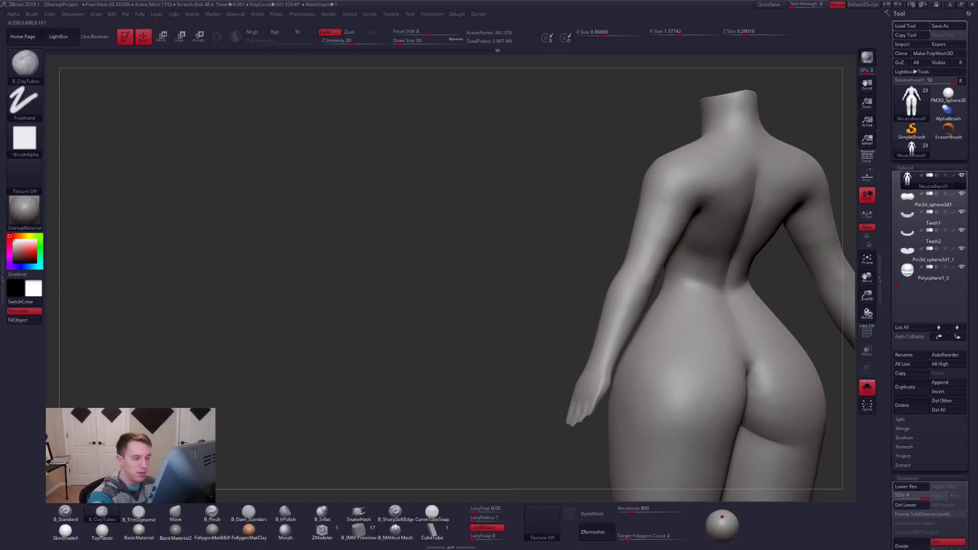
{"action": "key", "text": "bracketleft"}
{"action": "left_click", "coordinate": [102, 512]}
{"action": "mouse_move", "coordinate": [601, 331]}
{"action": "left_mouse_down"}
{"action": "mouse_move", "coordinate": [653, 332]}
{"action": "mouse_move", "coordinate": [728, 287]}
{"action": "left_mouse_up"}
{"action": "mouse_move", "coordinate": [728, 346]}
{"action": "left_mouse_down"}
{"action": "mouse_move", "coordinate": [683, 347]}
{"action": "mouse_move", "coordinate": [764, 356]}
{"action": "left_mouse_up"}
{"action": "left_click", "coordinate": [212, 513]}
{"action": "left_click_drag", "start_coordinate": [708, 336], "coordinate": [682, 376]}
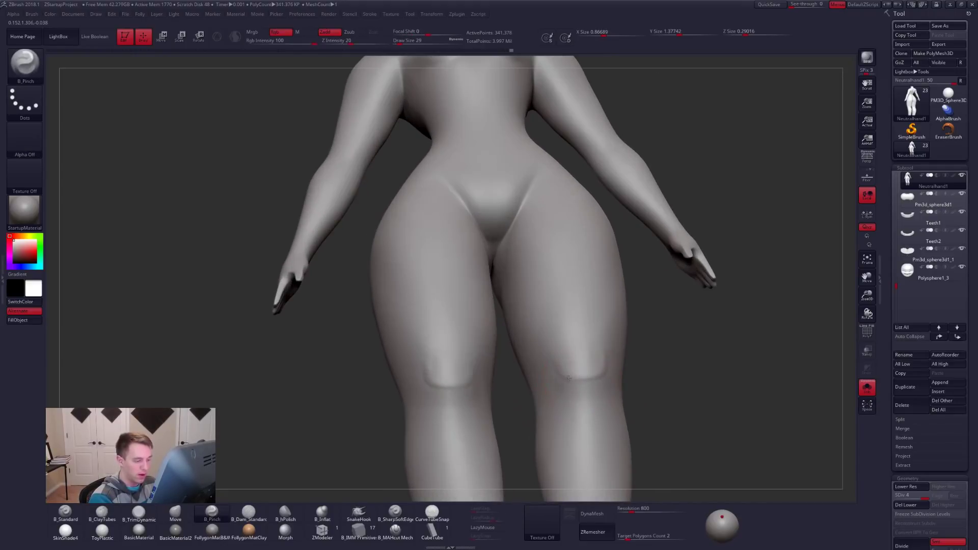
Define the lower edges of the kneecaps with the B_Pinch brush and smooth the surface around them
{"action": "mouse_move", "coordinate": [713, 375]}
{"action": "left_mouse_down"}
{"action": "mouse_move", "coordinate": [591, 387]}
{"action": "mouse_move", "coordinate": [593, 375]}
{"action": "left_mouse_up"}
{"action": "left_click", "coordinate": [175, 512]}
{"action": "mouse_move", "coordinate": [553, 349]}
{"action": "left_mouse_down"}
{"action": "mouse_move", "coordinate": [713, 352]}
{"action": "mouse_move", "coordinate": [700, 379]}
{"action": "mouse_move", "coordinate": [685, 354]}
{"action": "left_mouse_up"}
{"action": "left_click", "coordinate": [212, 513]}
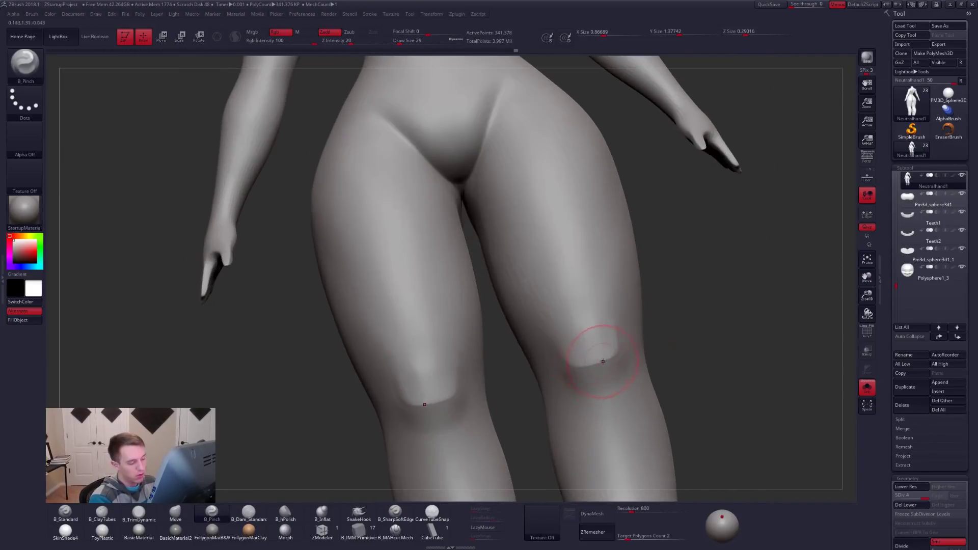
{"action": "left_click_drag", "start_coordinate": [591, 351], "coordinate": [593, 331], "text": "shift"}
{"action": "mouse_move", "coordinate": [616, 299]}
{"action": "right_mouse_down"}
{"action": "mouse_move", "coordinate": [595, 308]}
{"action": "mouse_move", "coordinate": [606, 326]}
{"action": "right_mouse_up"}
{"action": "mouse_move", "coordinate": [606, 326]}
{"action": "right_mouse_down", "text": "shift"}
{"action": "mouse_move", "coordinate": [618, 334]}
{"action": "mouse_move", "coordinate": [610, 320]}
{"action": "mouse_move", "coordinate": [597, 347]}
{"action": "right_mouse_up", "text": "shift"}
{"action": "left_click_drag", "start_coordinate": [595, 363], "coordinate": [582, 371], "text": "shift"}
Reshape the front profile of the thighs and knees with the Move brush at subdivision level 1, finishing at level 2
{"action": "mouse_move", "coordinate": [617, 350]}
{"action": "right_mouse_down", "text": "ctrl"}
{"action": "mouse_move", "coordinate": [603, 331]}
{"action": "mouse_move", "coordinate": [621, 358]}
{"action": "mouse_move", "coordinate": [604, 365]}
{"action": "mouse_move", "coordinate": [606, 351]}
{"action": "right_mouse_up", "text": "ctrl"}
{"action": "key", "text": "space"}
{"action": "key", "text": "shift+d"}
{"action": "key", "text": "shift+d"}
{"action": "left_click_drag", "start_coordinate": [605, 350], "coordinate": [607, 350]}
{"action": "key", "text": "space"}
{"action": "key", "text": "b"}
{"action": "key", "text": "m"}
{"action": "key", "text": "v"}
{"action": "right_click_drag", "start_coordinate": [602, 351], "coordinate": [594, 301], "text": "ctrl"}
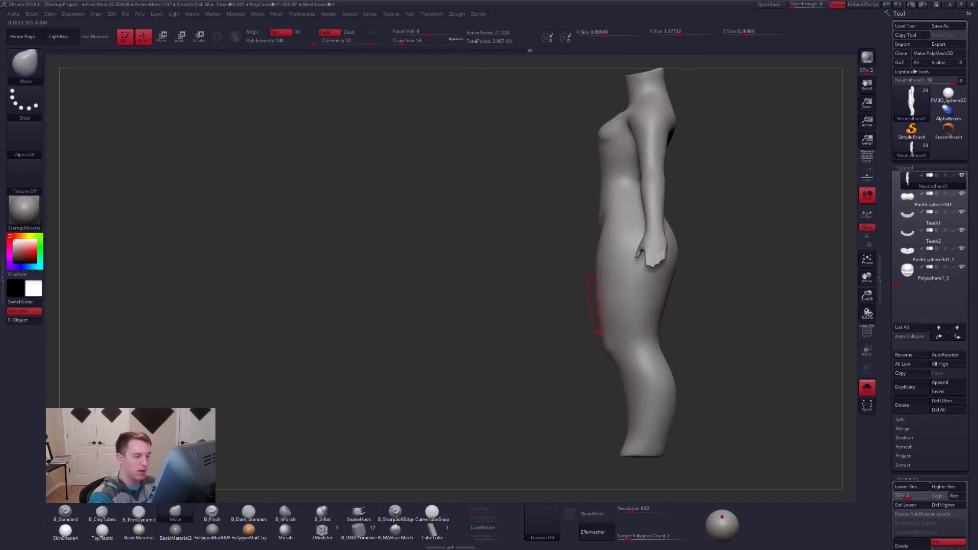
{"action": "key", "text": "shift+d"}
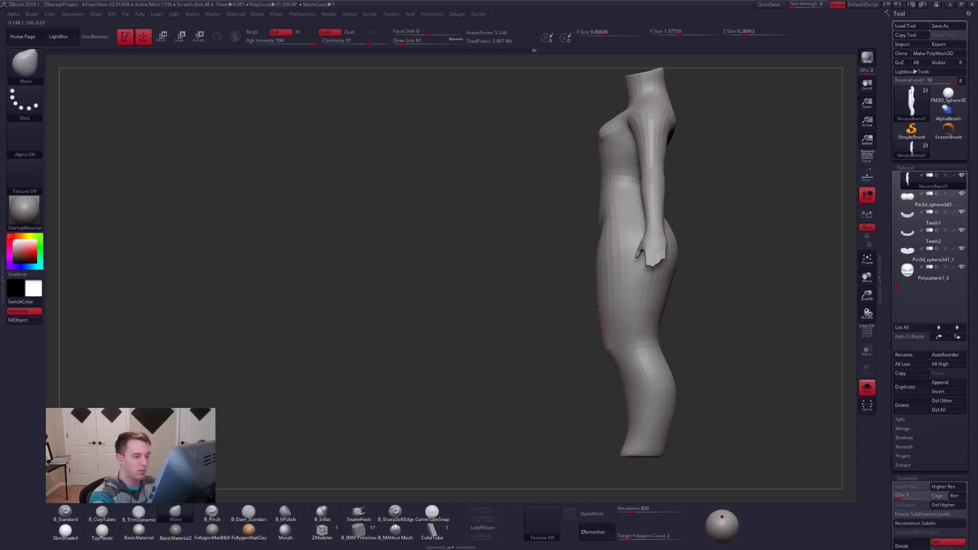
{"action": "key", "text": "space"}
{"action": "left_click_drag", "start_coordinate": [598, 317], "coordinate": [596, 309]}
{"action": "key", "text": "d"}
Show the head and hair with the body and adjust the belly and thigh profile using the Move brush
{"action": "right_click_drag", "start_coordinate": [600, 276], "coordinate": [637, 301], "text": "ctrl"}
{"action": "key", "text": "alt+s"}
{"action": "key", "text": "space"}
{"action": "left_click_drag", "start_coordinate": [637, 301], "coordinate": [639, 301]}
{"action": "right_click_drag", "start_coordinate": [638, 299], "coordinate": [644, 295]}
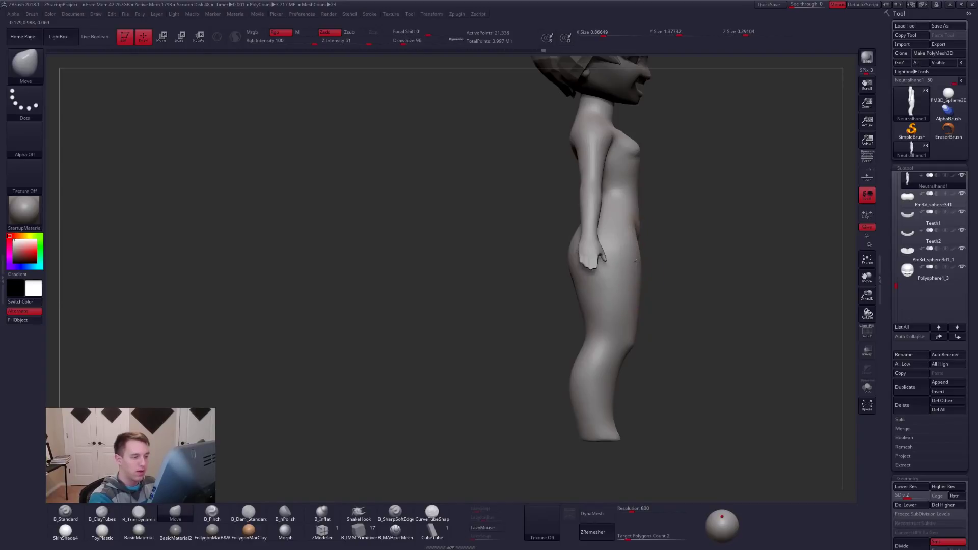
{"action": "key", "text": "space"}
{"action": "left_click_drag", "start_coordinate": [637, 264], "coordinate": [635, 263]}
{"action": "key", "text": "space"}
{"action": "left_click_drag", "start_coordinate": [637, 212], "coordinate": [639, 212]}
{"action": "mouse_move", "coordinate": [640, 214]}
{"action": "right_mouse_down"}
{"action": "mouse_move", "coordinate": [628, 220]}
{"action": "mouse_move", "coordinate": [614, 271]}
{"action": "mouse_move", "coordinate": [646, 331]}
{"action": "right_mouse_up"}
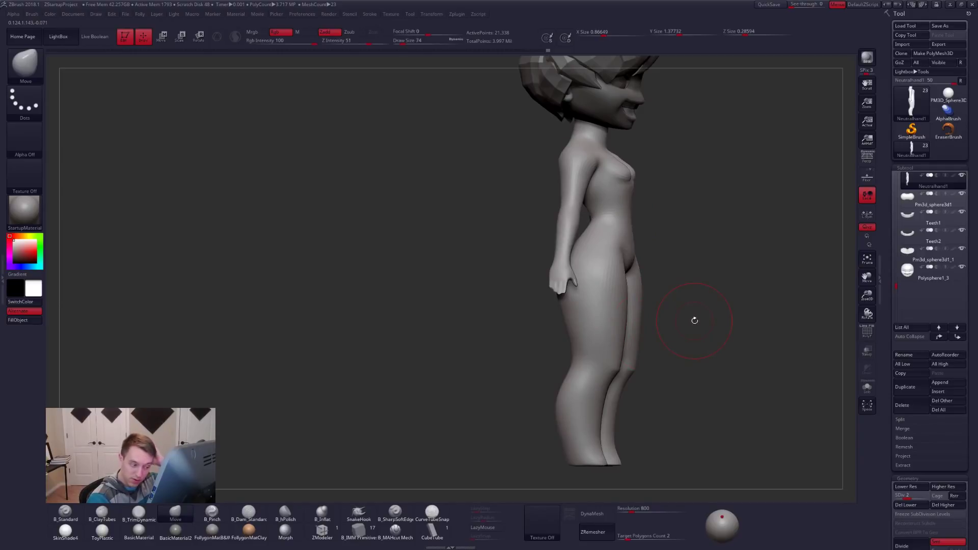
Adjust the shape of the knees and lower legs with the Move brush and raise the body to subdivision level 4
{"action": "right_click_drag", "start_coordinate": [625, 352], "coordinate": [631, 361]}
{"action": "key", "text": "ctrl"}
{"action": "mouse_move", "coordinate": [630, 362]}
{"action": "left_mouse_down", "text": "ctrl"}
{"action": "mouse_move", "coordinate": [535, 323]}
{"action": "mouse_move", "coordinate": [683, 343]}
{"action": "left_mouse_up", "text": "ctrl"}
{"action": "right_click_drag", "start_coordinate": [683, 343], "coordinate": [580, 353]}
{"action": "left_click_drag", "start_coordinate": [706, 340], "coordinate": [726, 369], "text": "ctrl"}
{"action": "right_click_drag", "start_coordinate": [726, 372], "coordinate": [699, 371], "text": "alt"}
{"action": "key", "text": "space"}
{"action": "left_click_drag", "start_coordinate": [703, 368], "coordinate": [699, 368]}
{"action": "mouse_move", "coordinate": [666, 380]}
{"action": "right_mouse_down", "text": "alt"}
{"action": "mouse_move", "coordinate": [649, 408]}
{"action": "mouse_move", "coordinate": [639, 406]}
{"action": "right_mouse_up", "text": "alt"}
{"action": "key", "text": "d"}
{"action": "key", "text": "d"}
{"action": "mouse_move", "coordinate": [606, 419]}
{"action": "left_mouse_down"}
{"action": "mouse_move", "coordinate": [635, 424]}
{"action": "mouse_move", "coordinate": [611, 421]}
{"action": "left_mouse_up"}
{"action": "key", "text": "shift"}
{"action": "right_click_drag", "start_coordinate": [586, 353], "coordinate": [590, 425], "text": "shift"}
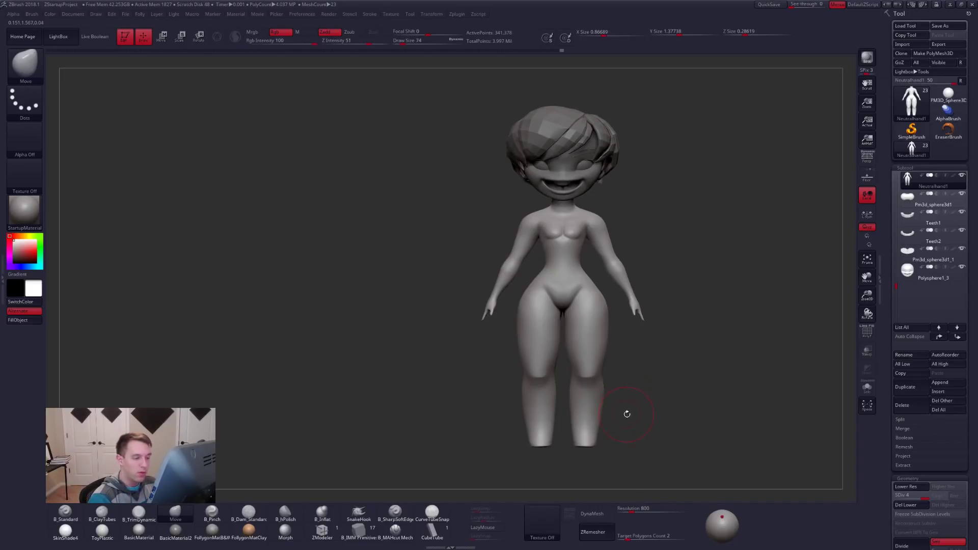
Gauge the leg proportions with a transpose line along the leg and compare the shape at subdivision levels 1 and 4
{"action": "key", "text": "w"}
{"action": "left_click_drag", "start_coordinate": [607, 310], "coordinate": [607, 435]}
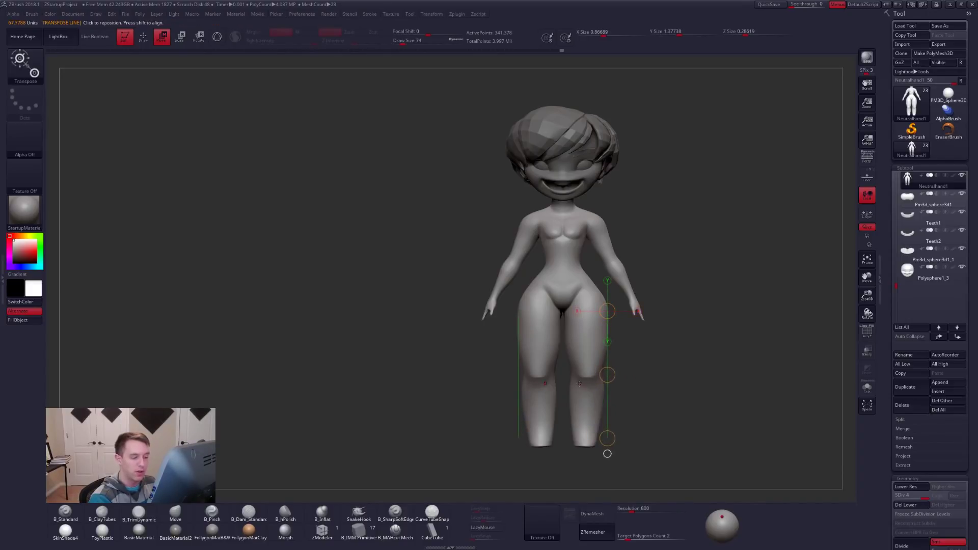
{"action": "key", "text": "q"}
{"action": "key", "text": "shift+d"}
{"action": "key", "text": "shift+d"}
{"action": "key", "text": "shift+d"}
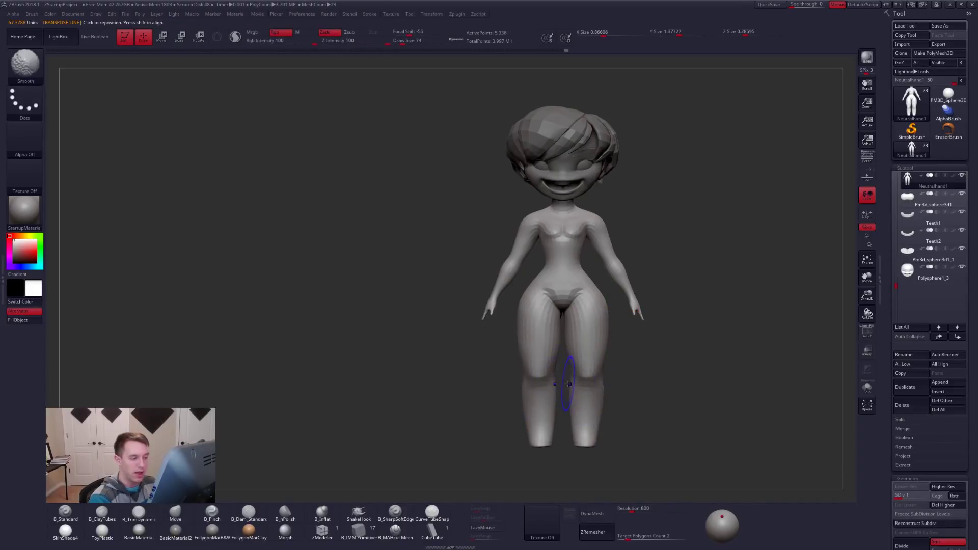
{"action": "key", "text": "d"}
{"action": "key", "text": "d"}
{"action": "key", "text": "d"}
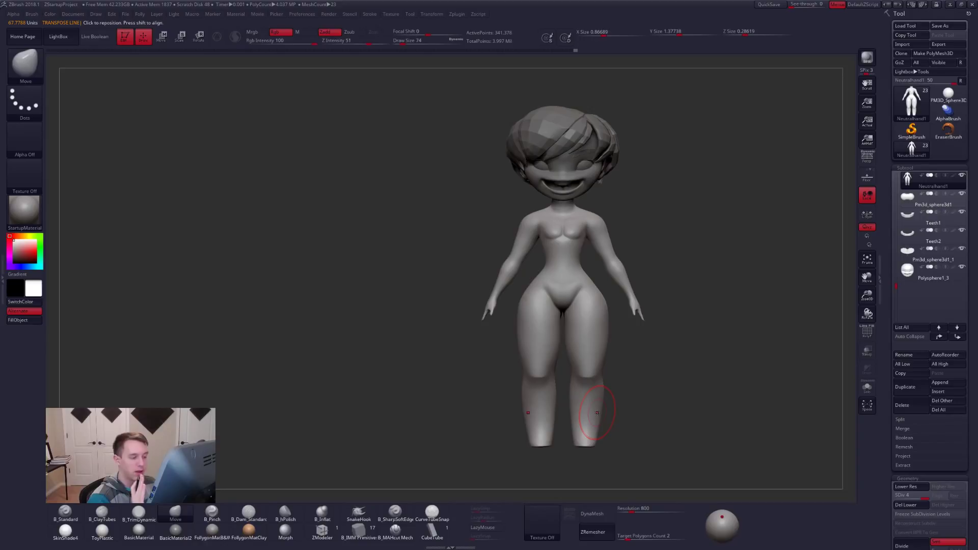
Lower the body to subdivision level 1
{"action": "mouse_move", "coordinate": [571, 370]}
{"action": "right_mouse_down", "text": "ctrl"}
{"action": "mouse_move", "coordinate": [561, 389]}
{"action": "mouse_move", "coordinate": [571, 376]}
{"action": "right_mouse_up", "text": "ctrl"}
{"action": "key", "text": "shift+d"}
{"action": "key", "text": "shift+d"}
{"action": "key", "text": "shift+d"}
{"action": "mouse_move", "coordinate": [524, 399]}
{"action": "right_mouse_down"}
{"action": "mouse_move", "coordinate": [561, 399]}
{"action": "mouse_move", "coordinate": [593, 374]}
{"action": "mouse_move", "coordinate": [589, 390]}
{"action": "right_mouse_up"}
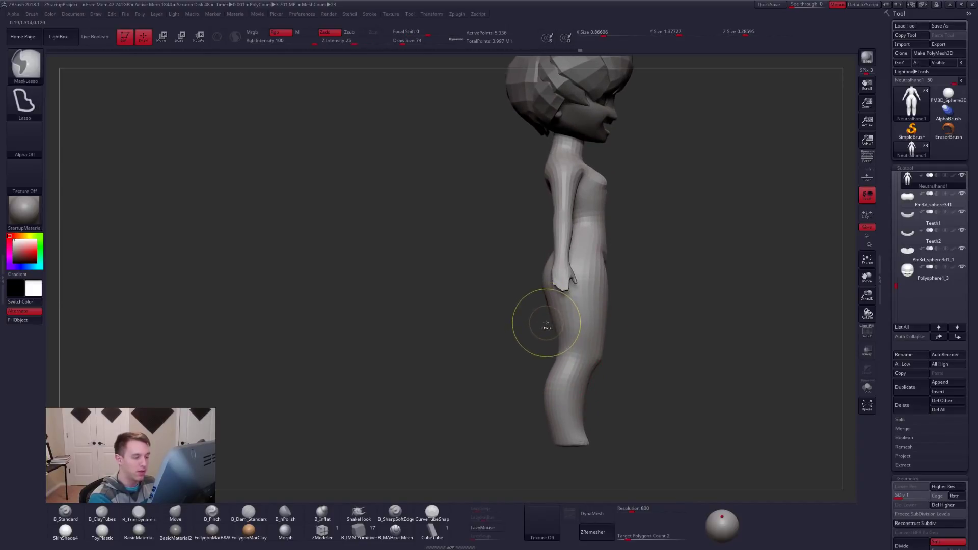
Lasso-mask the body above the knees, soften the mask and set a transpose move line along the lower leg
{"action": "left_click_drag", "start_coordinate": [529, 322], "coordinate": [682, 321], "text": "ctrl"}
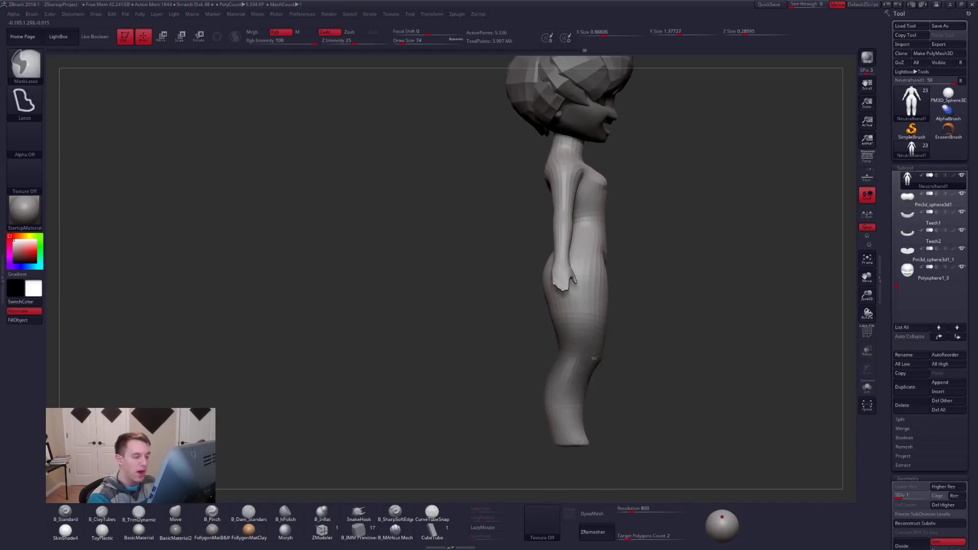
{"action": "right_click_drag", "start_coordinate": [606, 356], "coordinate": [612, 367]}
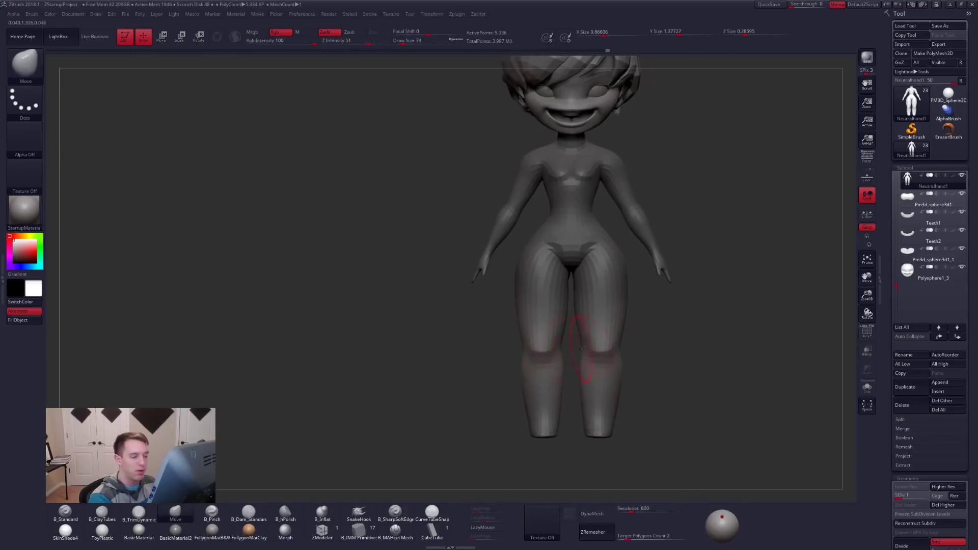
{"action": "key", "text": "w"}
{"action": "left_click_drag", "start_coordinate": [610, 331], "coordinate": [609, 433]}
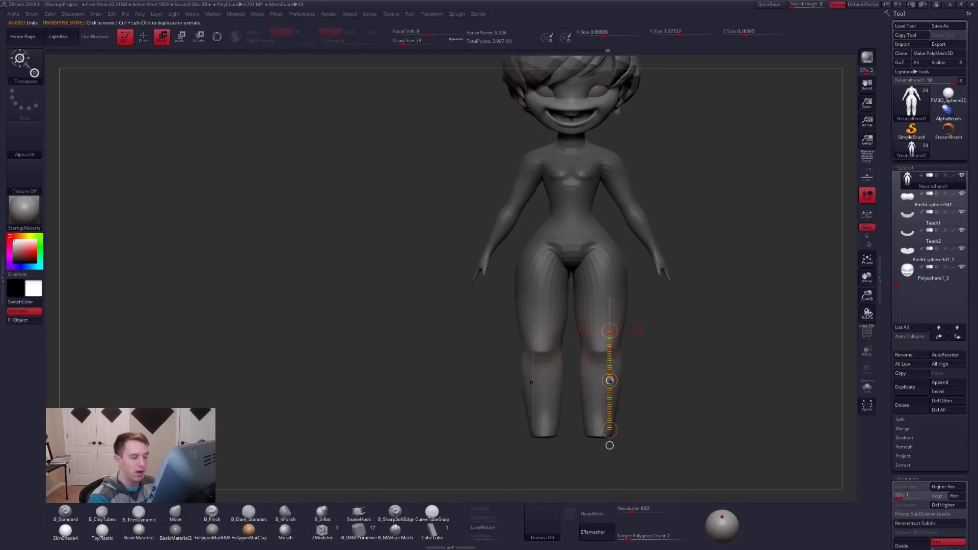
{"action": "left_click", "coordinate": [609, 445], "text": "ctrl"}
{"action": "key", "text": "q"}
{"action": "mouse_move", "coordinate": [610, 423]}
{"action": "right_mouse_down"}
{"action": "mouse_move", "coordinate": [648, 398]}
{"action": "mouse_move", "coordinate": [611, 388]}
{"action": "mouse_move", "coordinate": [617, 409]}
{"action": "right_mouse_up"}
{"action": "left_click", "coordinate": [617, 384], "text": "ctrl"}
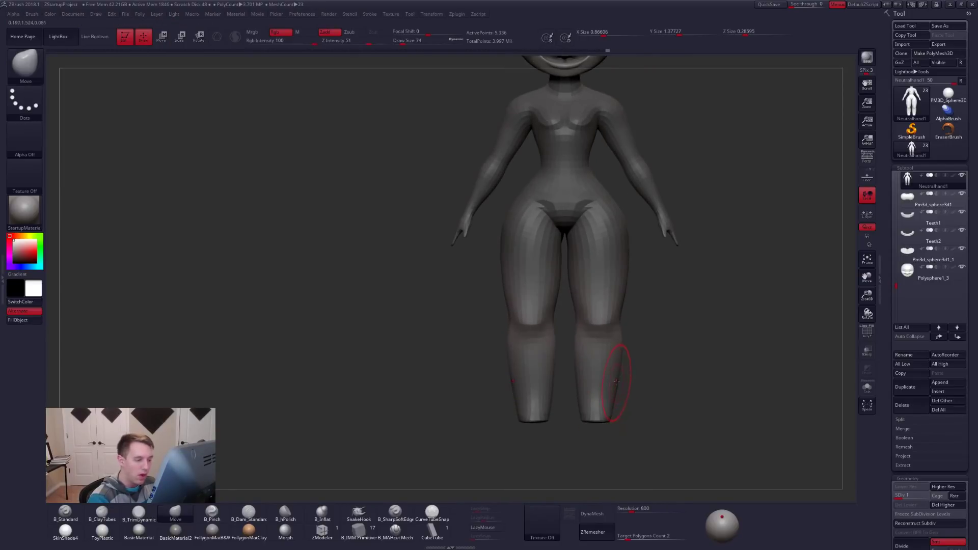
Try to reposition the unmasked lower legs with the transpose move line and clear the mask
{"action": "key", "text": "w"}
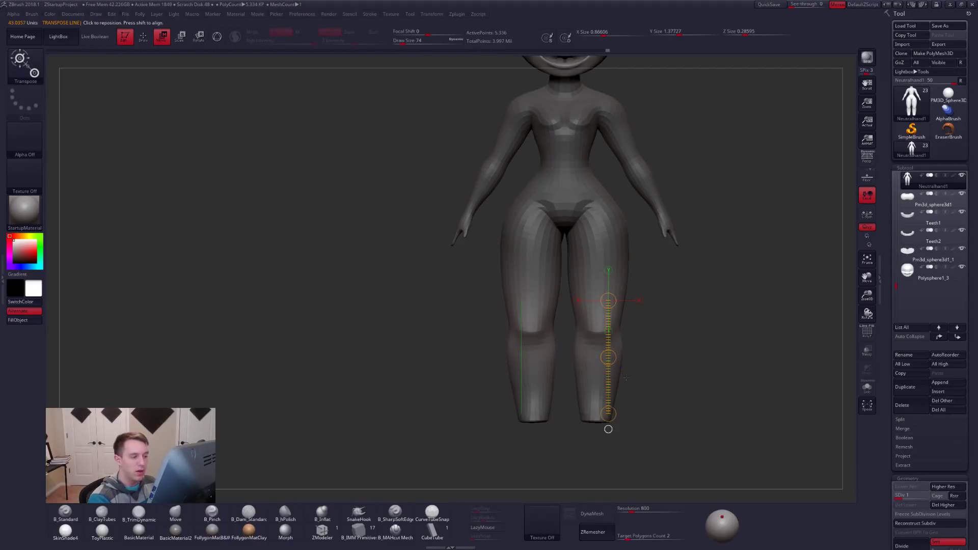
{"action": "left_click_drag", "start_coordinate": [609, 438], "coordinate": [617, 446], "text": "ctrl"}
{"action": "key", "text": "q"}
{"action": "mouse_move", "coordinate": [606, 429]}
{"action": "right_mouse_down", "text": "ctrl"}
{"action": "mouse_move", "coordinate": [596, 402]}
{"action": "mouse_move", "coordinate": [648, 405]}
{"action": "mouse_move", "coordinate": [594, 409]}
{"action": "right_mouse_up", "text": "ctrl"}
{"action": "right_click_drag", "start_coordinate": [601, 334], "coordinate": [622, 347], "text": "shift"}
{"action": "key", "text": "w"}
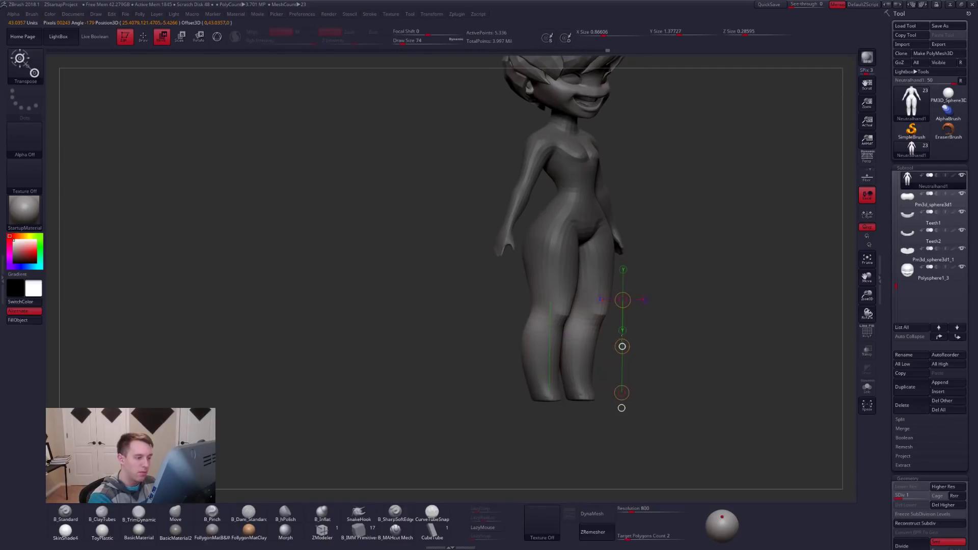
{"action": "key", "text": "q"}
{"action": "right_click_drag", "start_coordinate": [601, 331], "coordinate": [619, 329]}
{"action": "left_click_drag", "start_coordinate": [618, 327], "coordinate": [630, 339], "text": "ctrl"}
Lengthen the lower legs from the side with the Move brush, enlarging the draw size to 160
{"action": "key", "text": "space"}
{"action": "left_click_drag", "start_coordinate": [600, 322], "coordinate": [607, 322]}
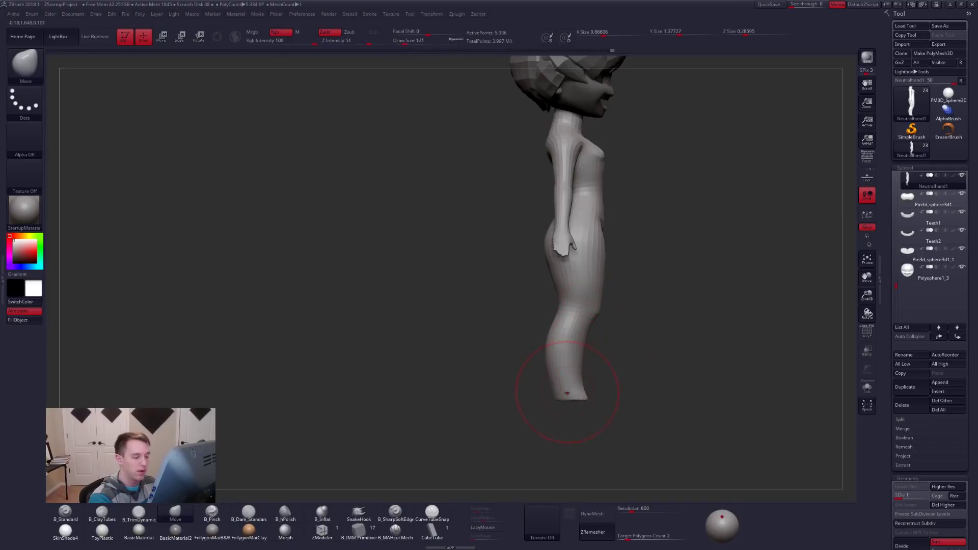
{"action": "mouse_move", "coordinate": [562, 377]}
{"action": "right_mouse_down"}
{"action": "mouse_move", "coordinate": [542, 360]}
{"action": "mouse_move", "coordinate": [556, 344]}
{"action": "right_mouse_up"}
{"action": "key", "text": "space"}
{"action": "left_click_drag", "start_coordinate": [563, 373], "coordinate": [583, 374]}
Isolate the lower ends of the legs with an inverted lasso mask and shift the ankles with a transpose move line
{"action": "mouse_move", "coordinate": [523, 362]}
{"action": "left_mouse_down", "text": "ctrl"}
{"action": "mouse_move", "coordinate": [575, 370]}
{"action": "mouse_move", "coordinate": [527, 421]}
{"action": "left_mouse_up", "text": "ctrl"}
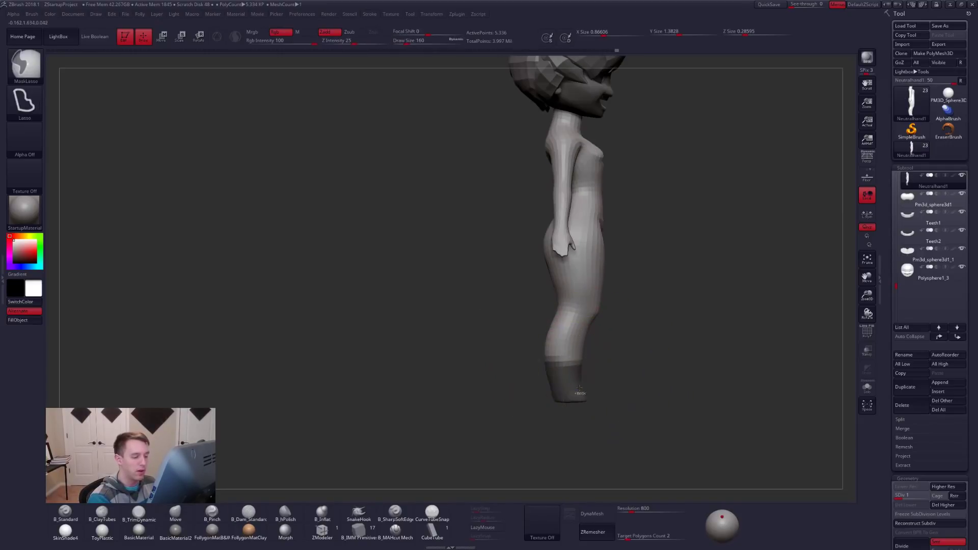
{"action": "left_click", "coordinate": [589, 386], "text": "ctrl"}
{"action": "key", "text": "w"}
{"action": "mouse_move", "coordinate": [566, 394]}
{"action": "left_mouse_down"}
{"action": "mouse_move", "coordinate": [637, 396]}
{"action": "mouse_move", "coordinate": [614, 379]}
{"action": "left_mouse_up"}
{"action": "key", "text": "q"}
{"action": "key", "text": "w"}
{"action": "mouse_move", "coordinate": [661, 374]}
{"action": "right_mouse_down"}
{"action": "mouse_move", "coordinate": [586, 357]}
{"action": "mouse_move", "coordinate": [641, 352]}
{"action": "mouse_move", "coordinate": [596, 341]}
{"action": "mouse_move", "coordinate": [602, 335]}
{"action": "mouse_move", "coordinate": [579, 371]}
{"action": "mouse_move", "coordinate": [556, 327]}
{"action": "mouse_move", "coordinate": [610, 315]}
{"action": "mouse_move", "coordinate": [593, 367]}
{"action": "right_mouse_up"}
{"action": "key", "text": "q"}
{"action": "key", "text": "s"}
{"action": "left_click_drag", "start_coordinate": [552, 382], "coordinate": [566, 382]}
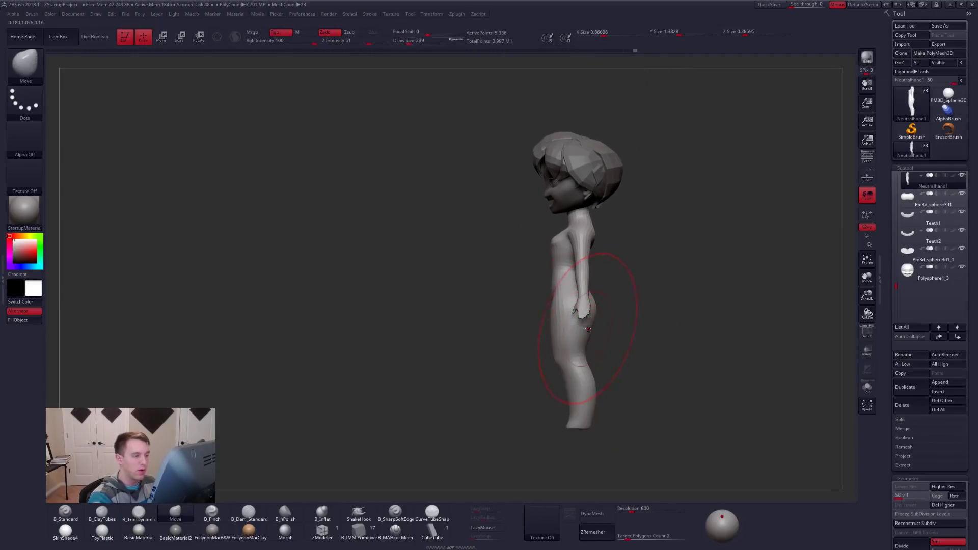
Mask the upper body down to the waist, blur the mask and shift the hips and legs with a transpose move line
{"action": "mouse_move", "coordinate": [539, 310]}
{"action": "right_mouse_down"}
{"action": "mouse_move", "coordinate": [515, 305]}
{"action": "mouse_move", "coordinate": [555, 285]}
{"action": "right_mouse_up"}
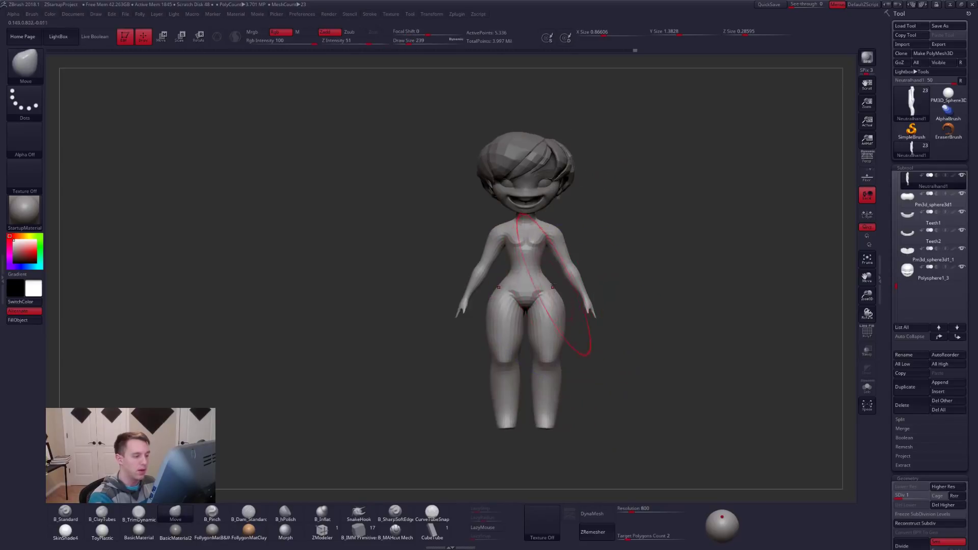
{"action": "mouse_move", "coordinate": [553, 279]}
{"action": "left_mouse_down", "text": "ctrl"}
{"action": "mouse_move", "coordinate": [472, 402]}
{"action": "mouse_move", "coordinate": [572, 429]}
{"action": "left_mouse_up", "text": "ctrl"}
{"action": "left_click", "coordinate": [558, 363], "text": "ctrl"}
{"action": "left_click", "coordinate": [558, 364], "text": "ctrl"}
{"action": "left_click", "coordinate": [570, 367], "text": "ctrl"}
{"action": "right_click_drag", "start_coordinate": [569, 372], "coordinate": [559, 299], "text": "shift"}
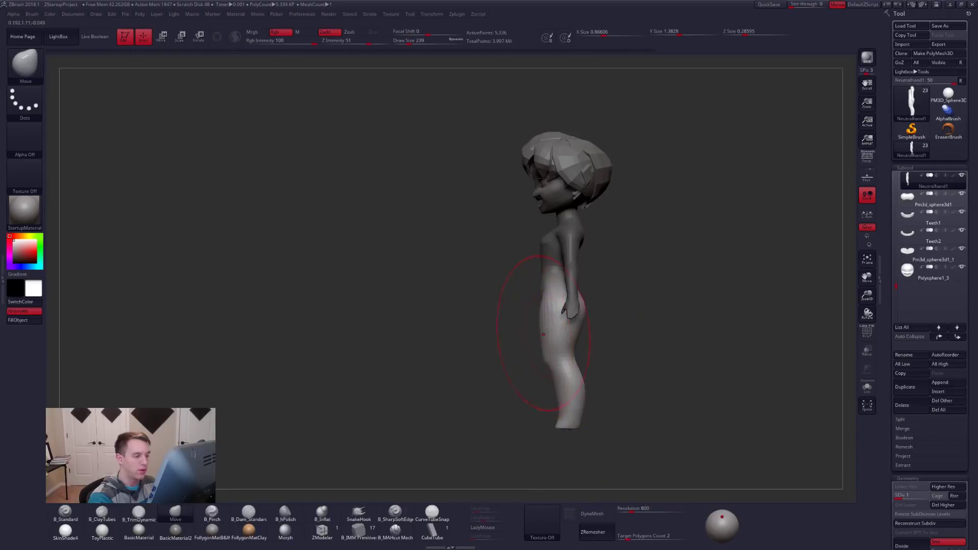
{"action": "key", "text": "w"}
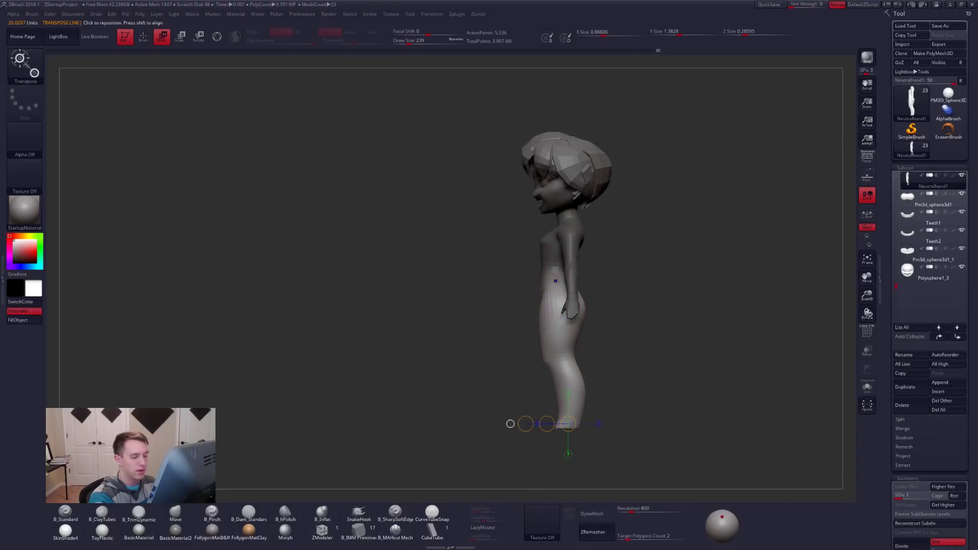
{"action": "left_click_drag", "start_coordinate": [554, 287], "coordinate": [656, 290]}
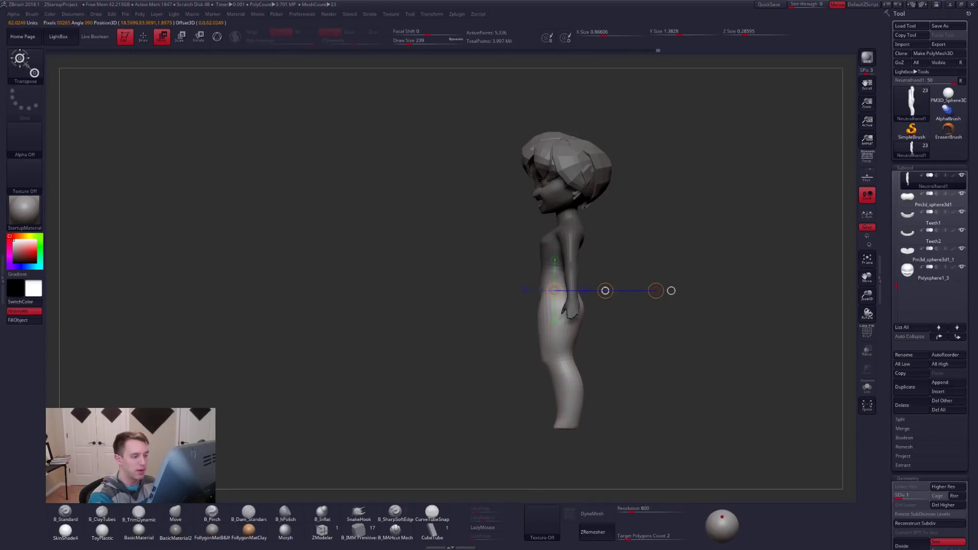
{"action": "key", "text": "q"}
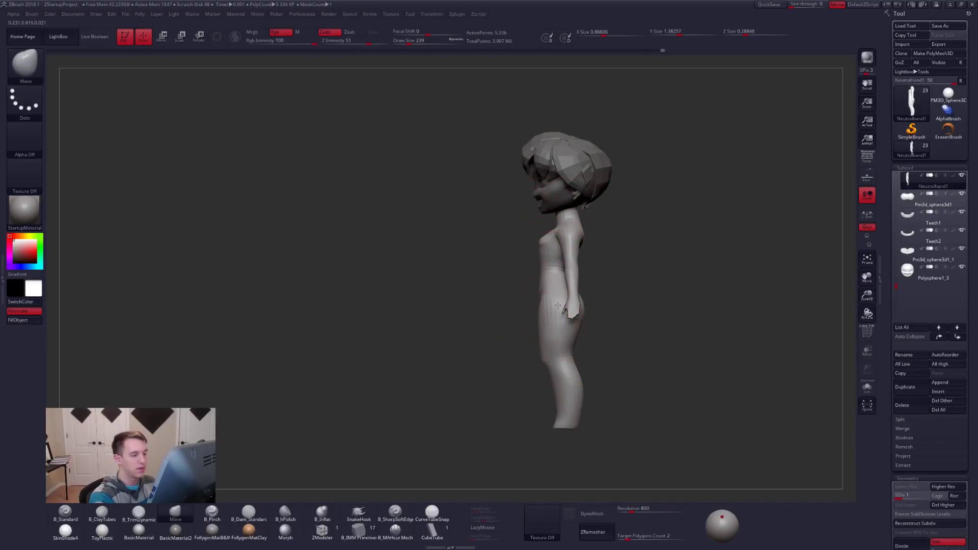
{"action": "left_click_drag", "start_coordinate": [642, 310], "coordinate": [562, 329]}
Adjust the lower back above the hips with the Move brush at draw size 81 and raise the body to subdivision level 2
{"action": "key", "text": "space"}
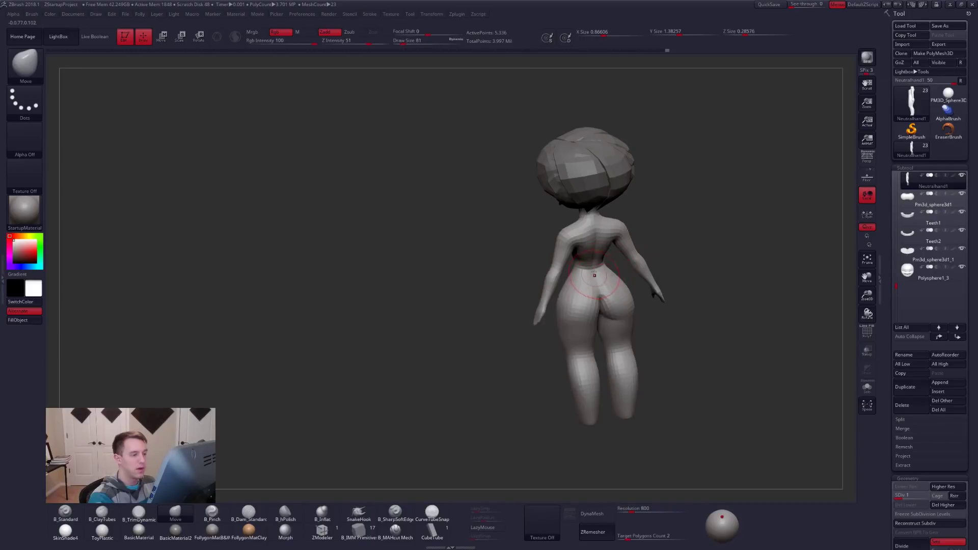
{"action": "left_click_drag", "start_coordinate": [662, 331], "coordinate": [673, 326]}
{"action": "key", "text": "d"}
Sharpen and smooth the creases under the buttocks with B_Pinch at draw size 54, and raise the body to subdivision level 4
{"action": "mouse_move", "coordinate": [501, 306]}
{"action": "left_mouse_down", "text": "alt"}
{"action": "mouse_move", "coordinate": [510, 356]}
{"action": "mouse_move", "coordinate": [512, 343]}
{"action": "mouse_move", "coordinate": [504, 362]}
{"action": "mouse_move", "coordinate": [496, 352]}
{"action": "left_mouse_up", "text": "alt"}
{"action": "key", "text": "b"}
{"action": "key", "text": "p"}
{"action": "key", "text": "i"}
{"action": "key", "text": "space"}
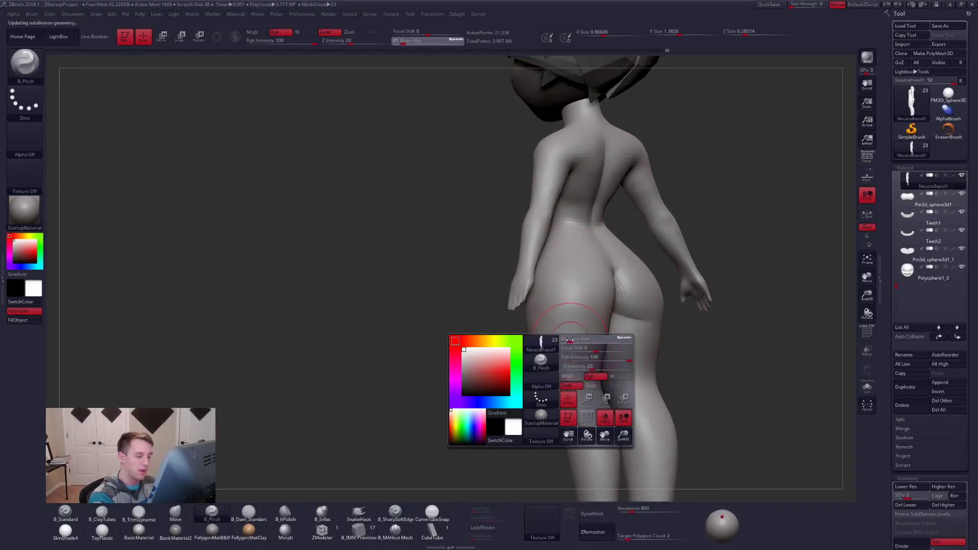
{"action": "left_click_drag", "start_coordinate": [565, 359], "coordinate": [558, 359]}
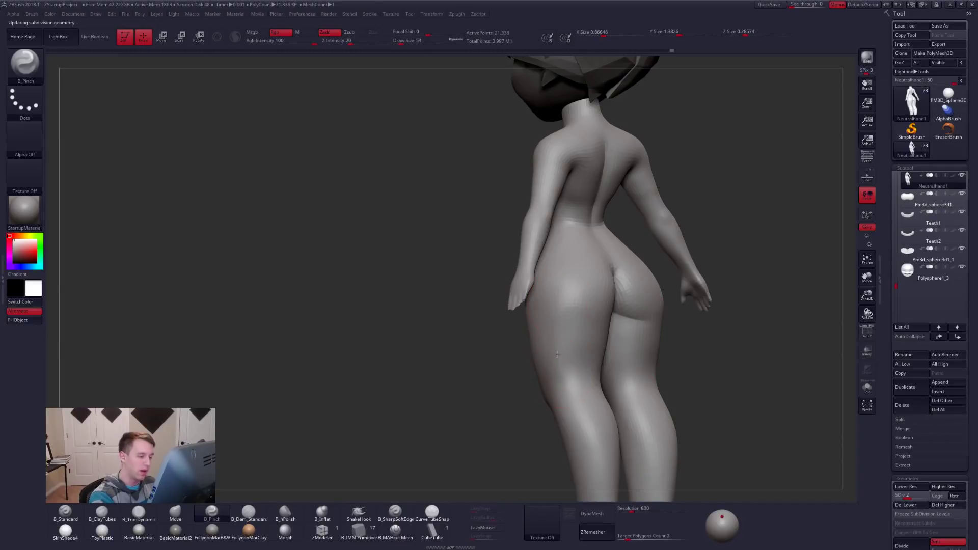
{"action": "key", "text": "shift"}
{"action": "left_click_drag", "start_coordinate": [548, 356], "coordinate": [553, 326], "text": "shift"}
{"action": "left_click_drag", "start_coordinate": [509, 351], "coordinate": [478, 352]}
{"action": "key", "text": "d"}
{"action": "key", "text": "d"}
{"action": "left_click_drag", "start_coordinate": [737, 350], "coordinate": [673, 342], "text": "alt"}
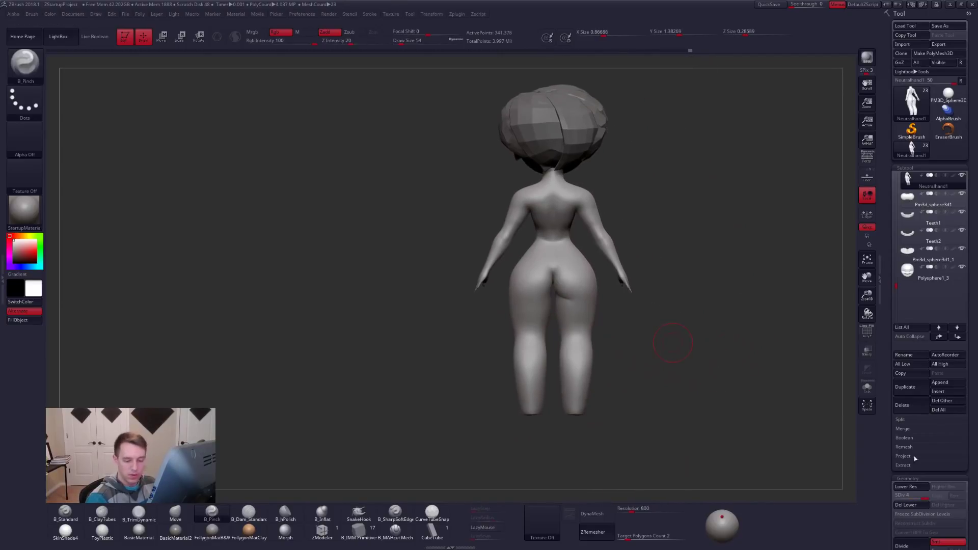
Delete the body's lower subdivision levels and apply Mirror And Weld to the body mesh
{"action": "left_click", "coordinate": [907, 488]}
{"action": "key", "text": "space"}
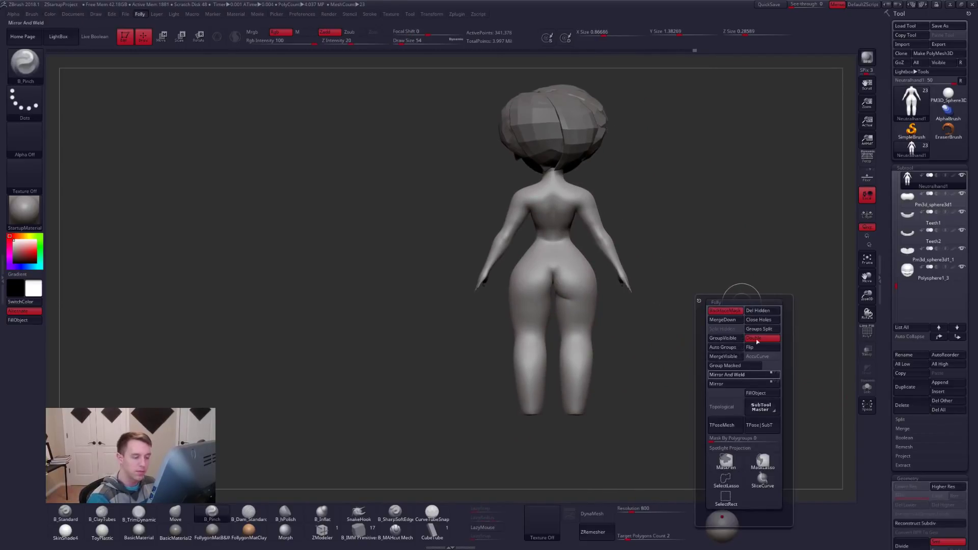
{"action": "left_click", "coordinate": [747, 374]}
Pinch the crease between the upper arm and chest at the front of the armpits with B_Pinch at draw size 21
{"action": "right_click_drag", "start_coordinate": [540, 295], "coordinate": [657, 347]}
{"action": "mouse_move", "coordinate": [614, 322]}
{"action": "right_mouse_down", "text": "alt"}
{"action": "mouse_move", "coordinate": [632, 324]}
{"action": "mouse_move", "coordinate": [603, 368]}
{"action": "mouse_move", "coordinate": [678, 372]}
{"action": "mouse_move", "coordinate": [644, 367]}
{"action": "right_mouse_up", "text": "alt"}
{"action": "right_click", "coordinate": [623, 331]}
{"action": "mouse_move", "coordinate": [639, 332]}
{"action": "right_mouse_down"}
{"action": "mouse_move", "coordinate": [640, 278]}
{"action": "mouse_move", "coordinate": [587, 265]}
{"action": "right_mouse_up"}
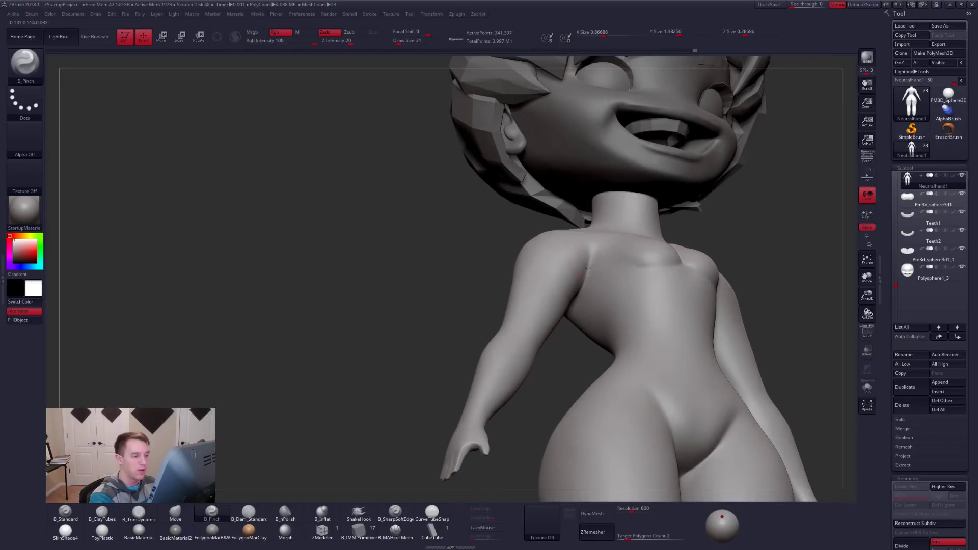
{"action": "mouse_move", "coordinate": [572, 307]}
{"action": "right_mouse_down"}
{"action": "mouse_move", "coordinate": [662, 300]}
{"action": "mouse_move", "coordinate": [636, 290]}
{"action": "mouse_move", "coordinate": [652, 282]}
{"action": "mouse_move", "coordinate": [507, 290]}
{"action": "right_mouse_up"}
{"action": "key", "text": "space"}
{"action": "key", "text": "space"}
Flatten the front of the shoulders above the armpits with B_TrimDynamic and smooth the area
{"action": "left_click", "coordinate": [102, 512]}
{"action": "key", "text": "space"}
{"action": "left_click", "coordinate": [138, 512]}
{"action": "key", "text": "space"}
{"action": "left_click_drag", "start_coordinate": [510, 294], "coordinate": [502, 294]}
{"action": "right_click_drag", "start_coordinate": [502, 294], "coordinate": [531, 288]}
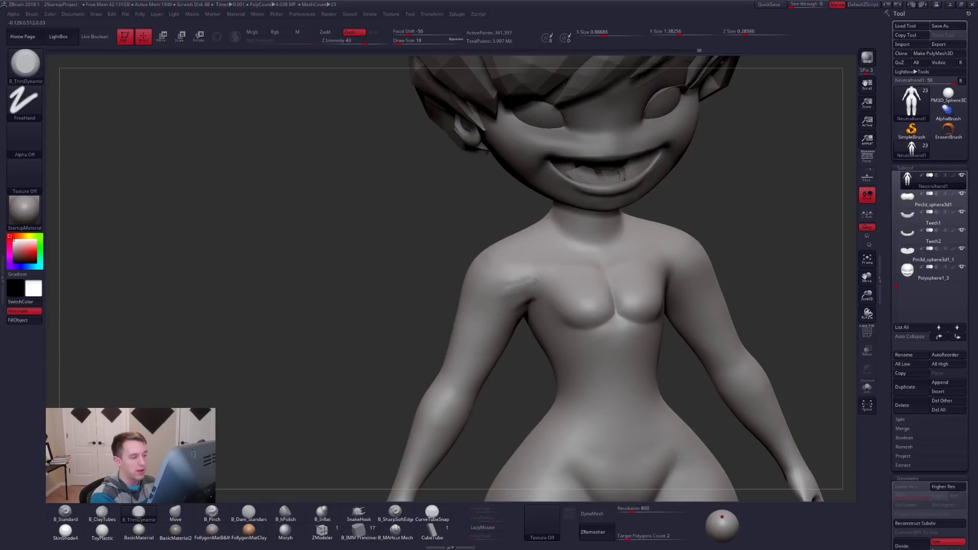
{"action": "key", "text": "shift"}
{"action": "mouse_move", "coordinate": [508, 295]}
{"action": "right_mouse_down"}
{"action": "mouse_move", "coordinate": [528, 306]}
{"action": "mouse_move", "coordinate": [532, 282]}
{"action": "right_mouse_up"}
Reshape the shoulders and upper arms from the side and back with the Move brush at draw size 43
{"action": "key", "text": "b"}
{"action": "key", "text": "m"}
{"action": "key", "text": "v"}
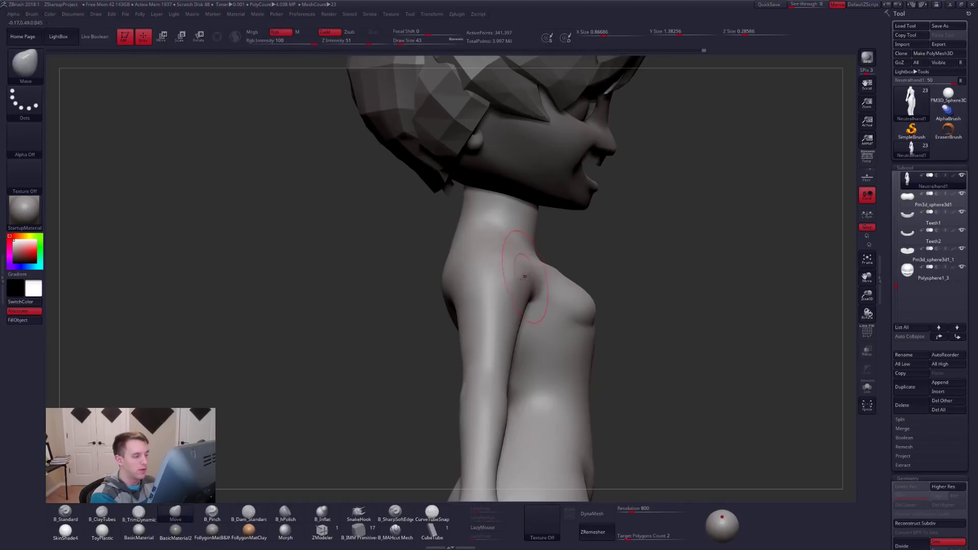
{"action": "right_click_drag", "start_coordinate": [516, 318], "coordinate": [462, 276]}
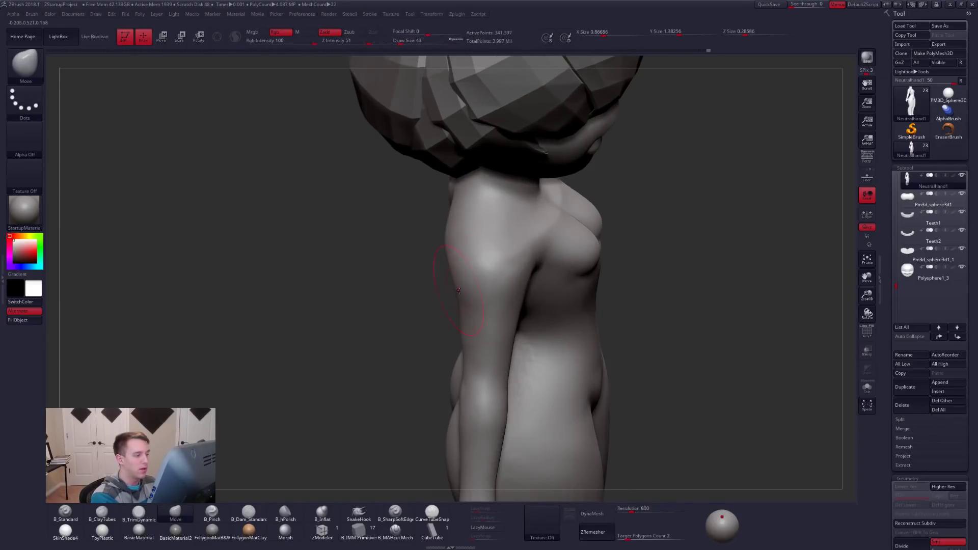
{"action": "right_click_drag", "start_coordinate": [531, 264], "coordinate": [528, 237]}
{"action": "mouse_move", "coordinate": [520, 304]}
{"action": "right_mouse_down", "text": "ctrl"}
{"action": "mouse_move", "coordinate": [463, 307]}
{"action": "mouse_move", "coordinate": [570, 301]}
{"action": "right_mouse_up", "text": "ctrl"}
Build up the back and front of the shoulders with B_ClayTubes at draw size 43 and smooth the strokes
{"action": "key", "text": "2"}
{"action": "right_click_drag", "start_coordinate": [482, 289], "coordinate": [475, 310]}
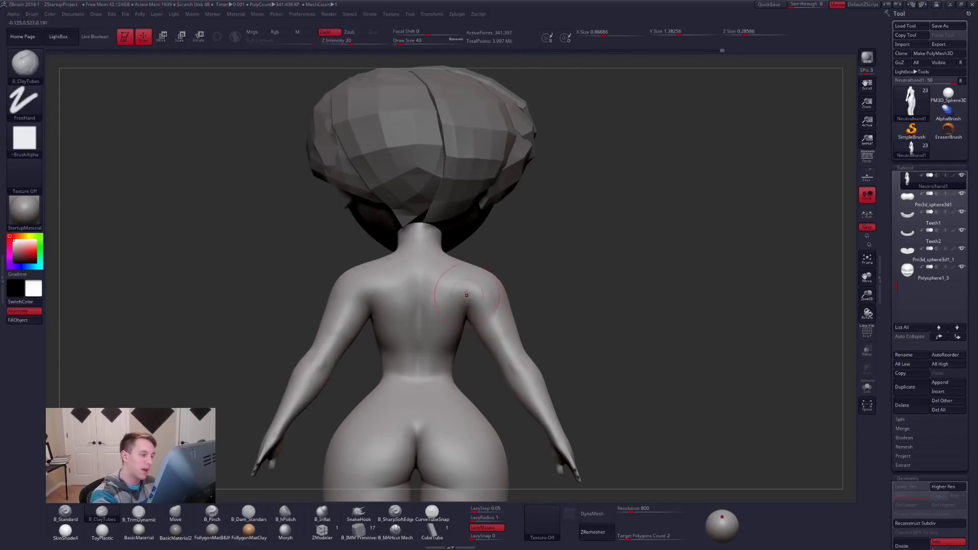
{"action": "right_click_drag", "start_coordinate": [499, 315], "coordinate": [556, 312]}
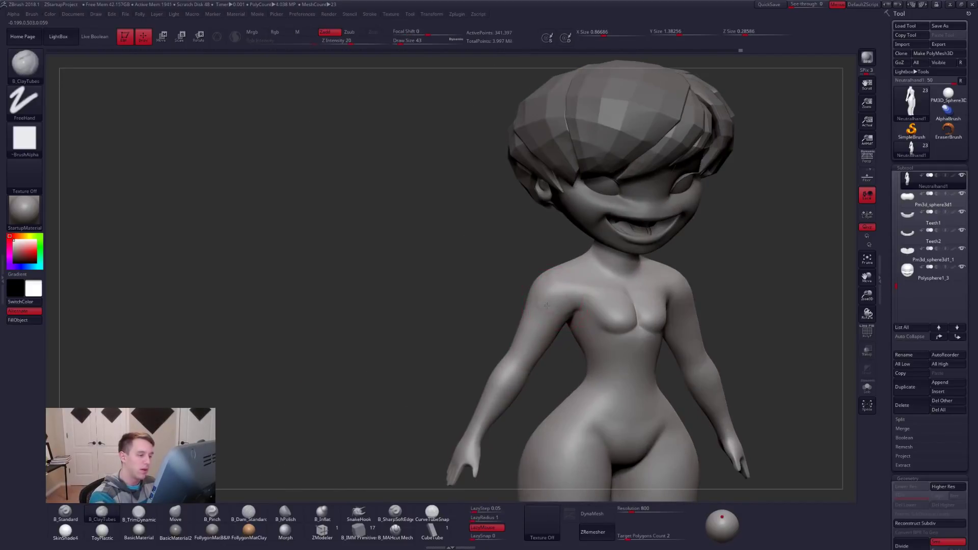
{"action": "key", "text": "shift"}
{"action": "mouse_move", "coordinate": [539, 311]}
{"action": "right_mouse_down"}
{"action": "mouse_move", "coordinate": [584, 338]}
{"action": "mouse_move", "coordinate": [564, 319]}
{"action": "mouse_move", "coordinate": [574, 298]}
{"action": "mouse_move", "coordinate": [581, 320]}
{"action": "mouse_move", "coordinate": [567, 332]}
{"action": "mouse_move", "coordinate": [578, 301]}
{"action": "right_mouse_up"}
Add volume around the chest with B_ClayTubes and smooth it at draw size 38
{"action": "key", "text": "space"}
{"action": "key", "text": "b"}
{"action": "key", "text": "c"}
{"action": "key", "text": "t"}
{"action": "key", "text": "shift"}
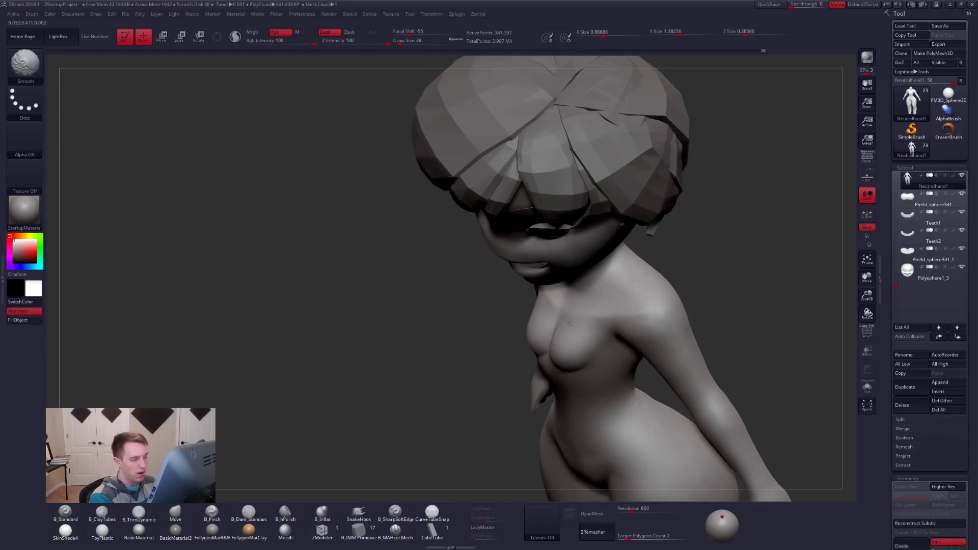
{"action": "right_click_drag", "start_coordinate": [599, 304], "coordinate": [575, 343]}
{"action": "mouse_move", "coordinate": [542, 373]}
{"action": "right_mouse_down"}
{"action": "mouse_move", "coordinate": [555, 358]}
{"action": "mouse_move", "coordinate": [524, 300]}
{"action": "mouse_move", "coordinate": [417, 301]}
{"action": "mouse_move", "coordinate": [413, 275]}
{"action": "mouse_move", "coordinate": [377, 282]}
{"action": "mouse_move", "coordinate": [385, 272]}
{"action": "right_mouse_up"}
{"action": "mouse_move", "coordinate": [598, 386]}
{"action": "right_mouse_down"}
{"action": "mouse_move", "coordinate": [583, 342]}
{"action": "mouse_move", "coordinate": [583, 397]}
{"action": "mouse_move", "coordinate": [579, 339]}
{"action": "mouse_move", "coordinate": [564, 334]}
{"action": "right_mouse_up"}
Sharpen the spine groove with B_Pinch at draw size 38 and smooth the lower back above the buttocks
{"action": "key", "text": "5"}
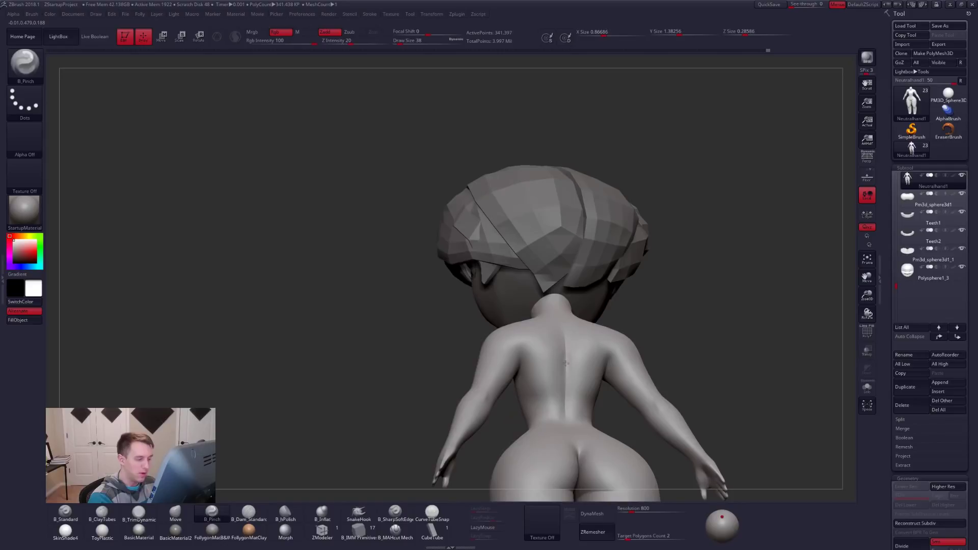
{"action": "mouse_move", "coordinate": [559, 390]}
{"action": "right_mouse_down"}
{"action": "mouse_move", "coordinate": [563, 408]}
{"action": "mouse_move", "coordinate": [573, 301]}
{"action": "right_mouse_up"}
{"action": "key", "text": "shift"}
{"action": "right_click_drag", "start_coordinate": [557, 437], "coordinate": [543, 377]}
{"action": "right_click_drag", "start_coordinate": [553, 423], "coordinate": [566, 356]}
{"action": "mouse_move", "coordinate": [565, 407]}
{"action": "right_mouse_down"}
{"action": "mouse_move", "coordinate": [569, 378]}
{"action": "mouse_move", "coordinate": [574, 393]}
{"action": "right_mouse_up"}
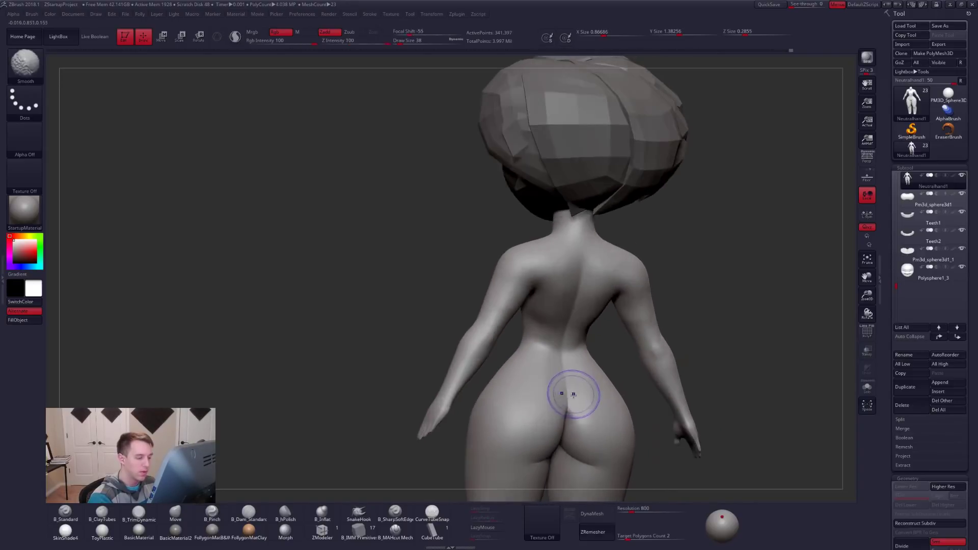
{"action": "right_click", "coordinate": [553, 441]}
{"action": "right_click_drag", "start_coordinate": [553, 441], "coordinate": [581, 438]}
Build up the upper buttocks with B_ClayTubes at draw size 43 and smooth the strokes
{"action": "mouse_move", "coordinate": [576, 419]}
{"action": "left_mouse_down"}
{"action": "mouse_move", "coordinate": [586, 395]}
{"action": "mouse_move", "coordinate": [572, 438]}
{"action": "left_mouse_up"}
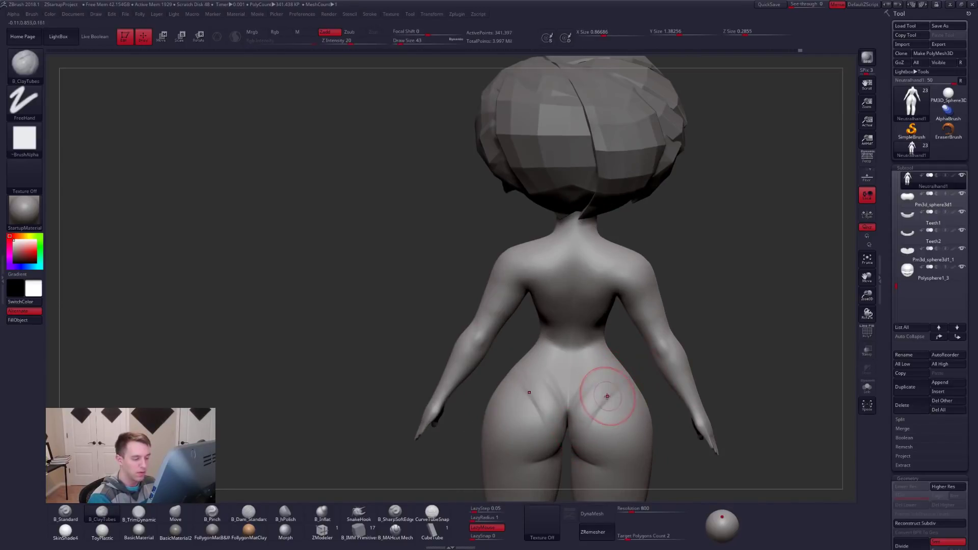
{"action": "mouse_move", "coordinate": [599, 398]}
{"action": "left_mouse_down", "text": "shift"}
{"action": "mouse_move", "coordinate": [590, 414]}
{"action": "mouse_move", "coordinate": [604, 395]}
{"action": "left_mouse_up", "text": "shift"}
{"action": "mouse_move", "coordinate": [594, 439]}
{"action": "left_mouse_down"}
{"action": "mouse_move", "coordinate": [631, 396]}
{"action": "mouse_move", "coordinate": [609, 398]}
{"action": "mouse_move", "coordinate": [592, 433]}
{"action": "mouse_move", "coordinate": [603, 384]}
{"action": "left_mouse_up"}
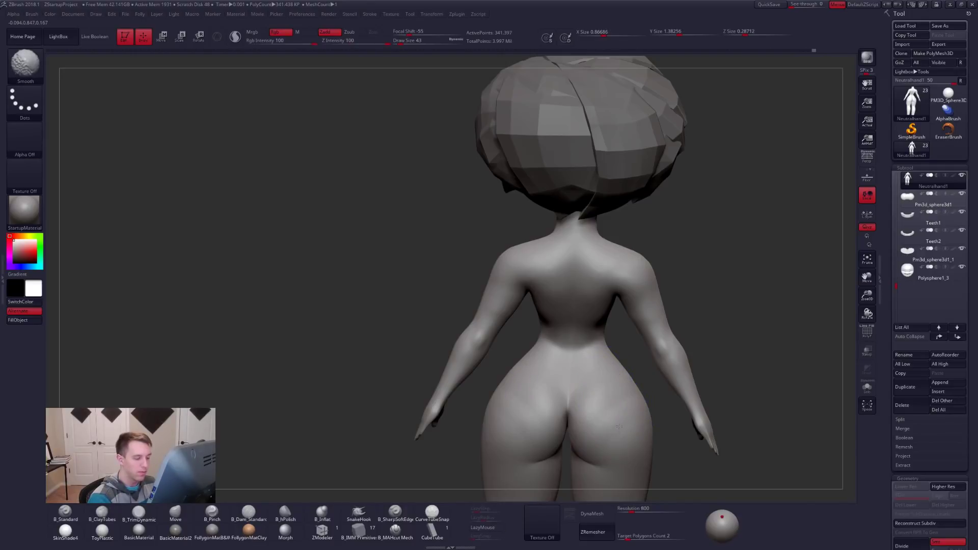
Fill the sides of the lower back above the hips with B_ClayTubes at draw size 54 and smooth them
{"action": "right_click_drag", "start_coordinate": [586, 371], "coordinate": [642, 380]}
{"action": "key", "text": "space"}
{"action": "left_click_drag", "start_coordinate": [553, 409], "coordinate": [557, 408]}
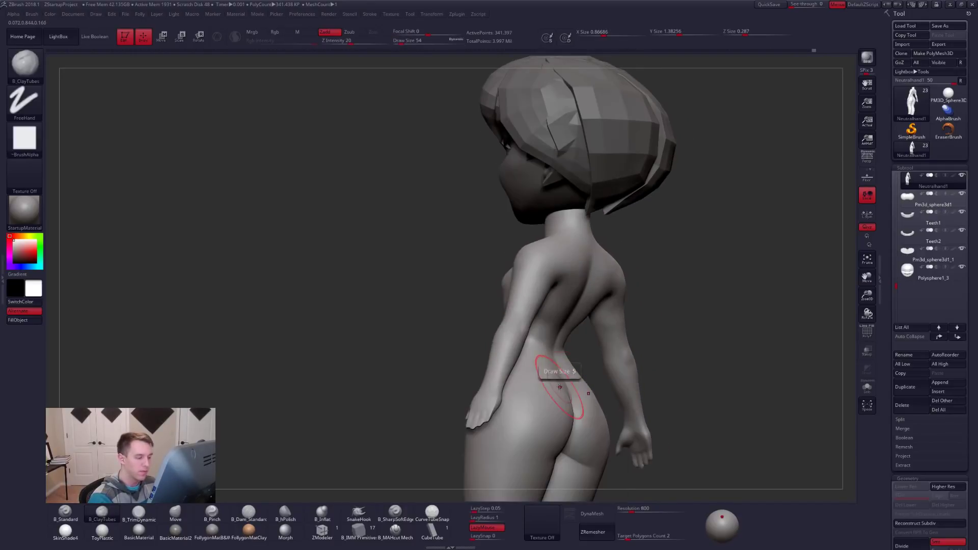
{"action": "left_click_drag", "start_coordinate": [537, 365], "coordinate": [539, 394], "text": "shift"}
Hide the arms and reshape the torso and lower back profile with the Move brush
{"action": "mouse_move", "coordinate": [540, 395]}
{"action": "right_mouse_down"}
{"action": "mouse_move", "coordinate": [602, 398]}
{"action": "mouse_move", "coordinate": [594, 375]}
{"action": "mouse_move", "coordinate": [586, 385]}
{"action": "mouse_move", "coordinate": [601, 373]}
{"action": "mouse_move", "coordinate": [548, 410]}
{"action": "right_mouse_up"}
{"action": "mouse_move", "coordinate": [548, 410]}
{"action": "left_mouse_down", "text": "ctrl+alt+shift"}
{"action": "mouse_move", "coordinate": [509, 285]}
{"action": "mouse_move", "coordinate": [550, 410]}
{"action": "left_mouse_up", "text": "ctrl+alt+shift"}
{"action": "mouse_move", "coordinate": [550, 410]}
{"action": "right_mouse_down"}
{"action": "mouse_move", "coordinate": [610, 418]}
{"action": "mouse_move", "coordinate": [656, 408]}
{"action": "mouse_move", "coordinate": [599, 418]}
{"action": "mouse_move", "coordinate": [596, 429]}
{"action": "right_mouse_up"}
{"action": "key", "text": "space"}
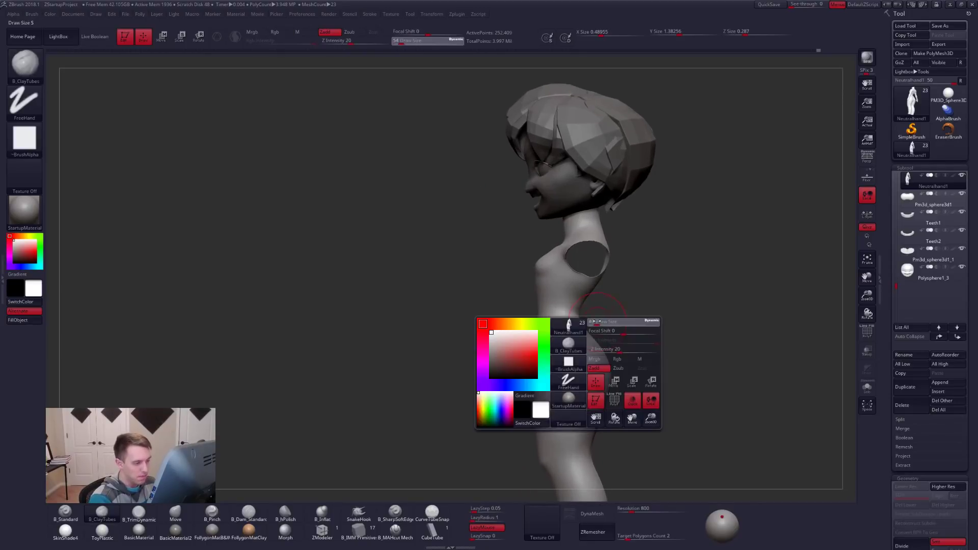
{"action": "left_click", "coordinate": [598, 323]}
{"action": "key", "text": "b"}
{"action": "key", "text": "m"}
{"action": "key", "text": "v"}
{"action": "key", "text": "bracketleft"}
{"action": "mouse_move", "coordinate": [586, 299]}
{"action": "right_mouse_down"}
{"action": "mouse_move", "coordinate": [606, 303]}
{"action": "mouse_move", "coordinate": [611, 327]}
{"action": "mouse_move", "coordinate": [604, 321]}
{"action": "right_mouse_up"}
Refine the lower back with B_ClayTubes, smooth it and make the hidden arms visible again
{"action": "key", "text": "b"}
{"action": "key", "text": "c"}
{"action": "key", "text": "t"}
{"action": "key", "text": "shift"}
{"action": "left_click", "coordinate": [612, 328], "text": "ctrl+shift"}
Hide the hair subtools, leaving the head, eyebrows and body visible, and select the Neutralhand1 body subtool
{"action": "mouse_move", "coordinate": [544, 174]}
{"action": "right_mouse_down", "text": "alt"}
{"action": "mouse_move", "coordinate": [571, 317]}
{"action": "mouse_move", "coordinate": [616, 382]}
{"action": "mouse_move", "coordinate": [635, 392]}
{"action": "mouse_move", "coordinate": [617, 395]}
{"action": "mouse_move", "coordinate": [616, 381]}
{"action": "mouse_move", "coordinate": [626, 399]}
{"action": "right_mouse_up", "text": "alt"}
{"action": "left_click", "coordinate": [564, 259], "text": "alt"}
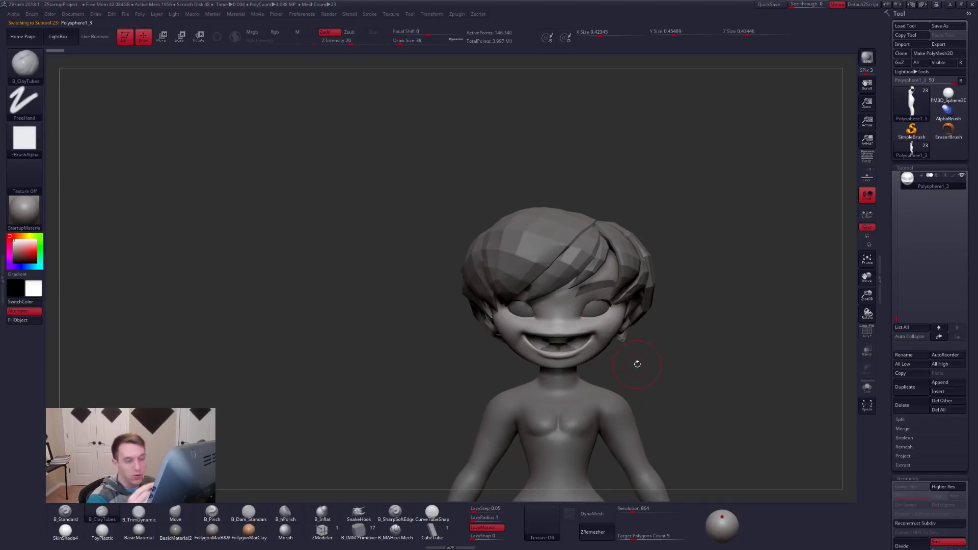
{"action": "left_click_drag", "start_coordinate": [895, 194], "coordinate": [898, 172]}
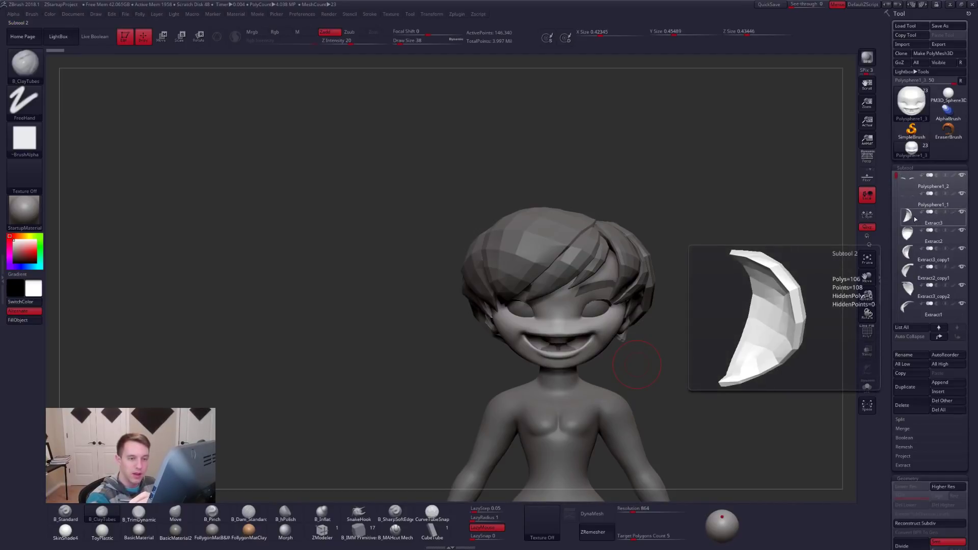
{"action": "left_click", "coordinate": [919, 217]}
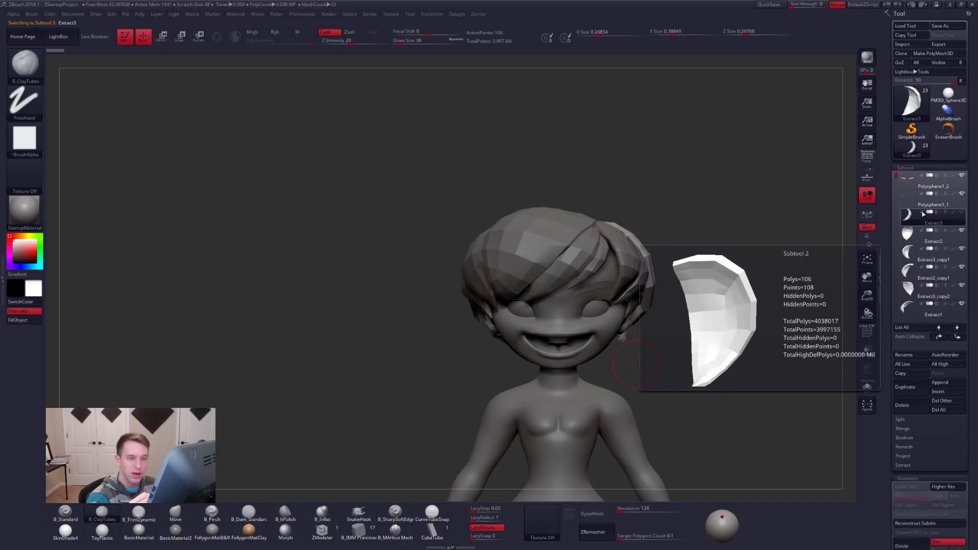
{"action": "left_click", "coordinate": [911, 233]}
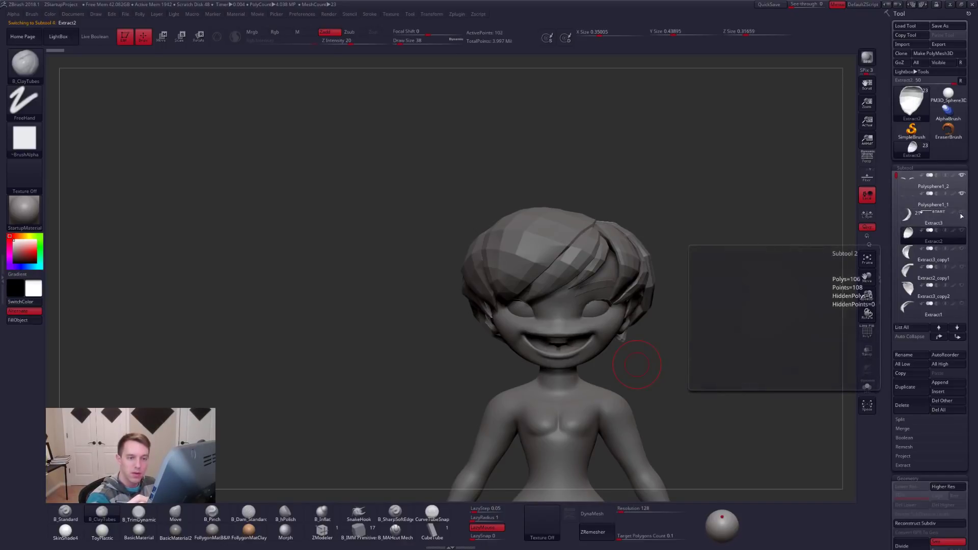
{"action": "left_click_drag", "start_coordinate": [897, 177], "coordinate": [897, 248]}
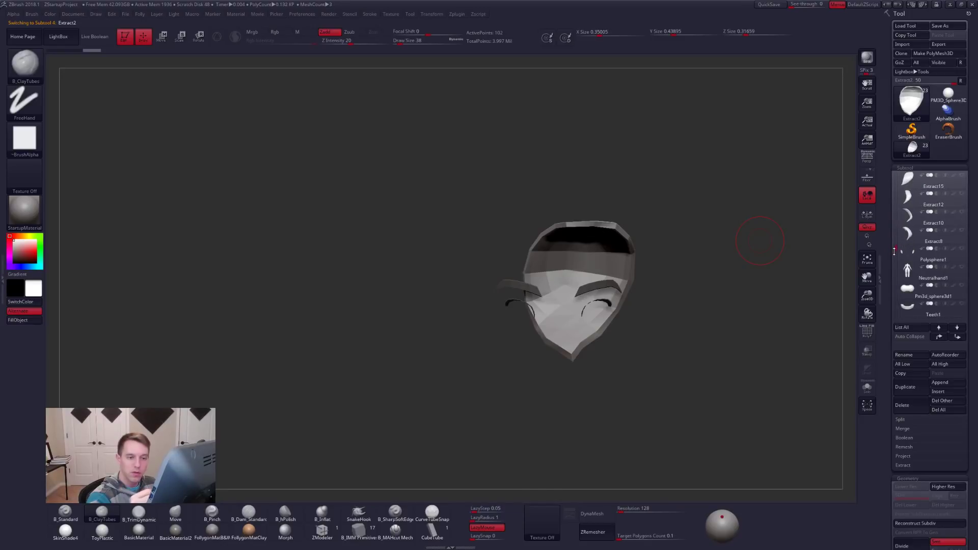
{"action": "mouse_move", "coordinate": [911, 258]}
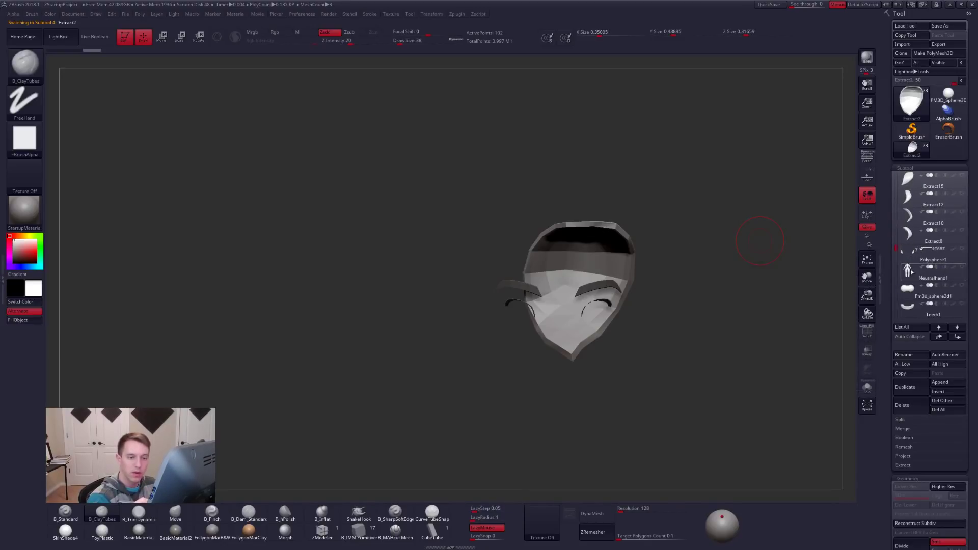
{"action": "left_click", "coordinate": [922, 272]}
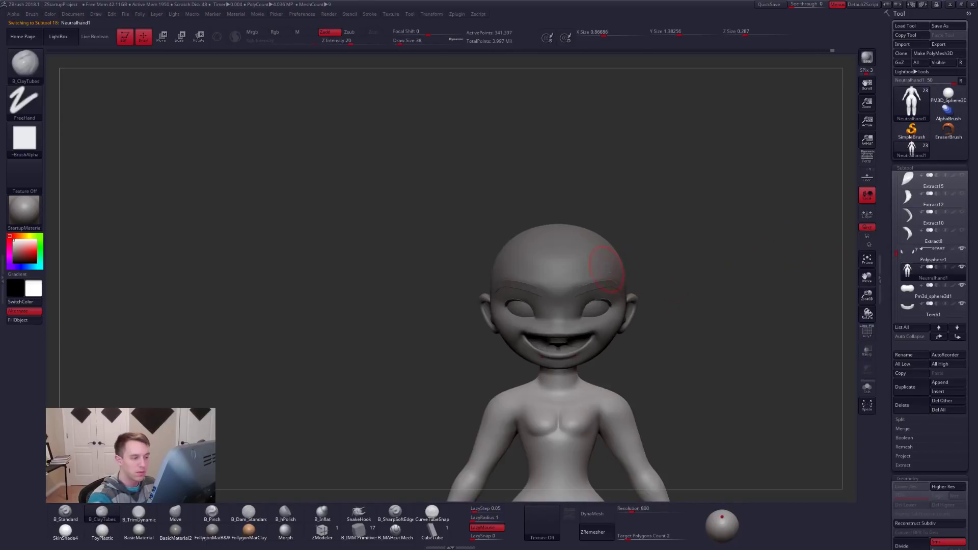
Select the head subtool and reshape the back of the skull with the Move brush at draw size 96
{"action": "left_click", "coordinate": [618, 275], "text": "alt"}
{"action": "mouse_move", "coordinate": [685, 290]}
{"action": "left_mouse_down"}
{"action": "mouse_move", "coordinate": [606, 287]}
{"action": "mouse_move", "coordinate": [606, 326]}
{"action": "left_mouse_up"}
{"action": "mouse_move", "coordinate": [576, 329]}
{"action": "left_mouse_down"}
{"action": "mouse_move", "coordinate": [712, 344]}
{"action": "mouse_move", "coordinate": [715, 328]}
{"action": "mouse_move", "coordinate": [692, 319]}
{"action": "left_mouse_up"}
{"action": "key", "text": "space"}
{"action": "key", "text": "b"}
{"action": "key", "text": "m"}
{"action": "key", "text": "v"}
{"action": "key", "text": "space"}
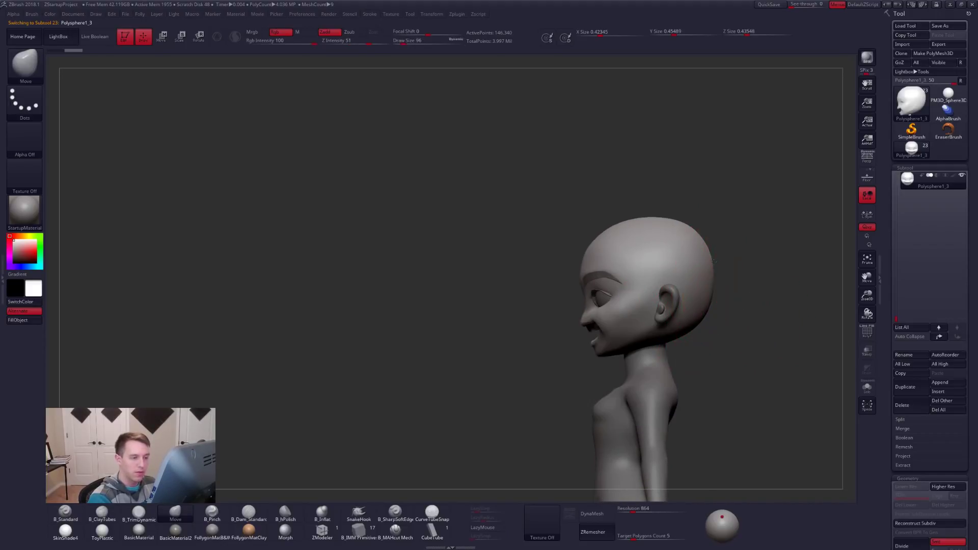
{"action": "mouse_move", "coordinate": [722, 275]}
{"action": "left_mouse_down", "text": "shift"}
{"action": "mouse_move", "coordinate": [758, 277]}
{"action": "mouse_move", "coordinate": [708, 293]}
{"action": "mouse_move", "coordinate": [707, 305]}
{"action": "left_mouse_up", "text": "shift"}
Isolate the head and refine the area around the mouth with B_ClayTubes at draw size 18 and the B_Pinch brush
{"action": "key", "text": "space"}
{"action": "left_click_drag", "start_coordinate": [698, 301], "coordinate": [686, 301]}
{"action": "key", "text": "space"}
{"action": "mouse_move", "coordinate": [764, 367]}
{"action": "left_mouse_down"}
{"action": "mouse_move", "coordinate": [632, 365]}
{"action": "mouse_move", "coordinate": [688, 354]}
{"action": "mouse_move", "coordinate": [645, 360]}
{"action": "left_mouse_up"}
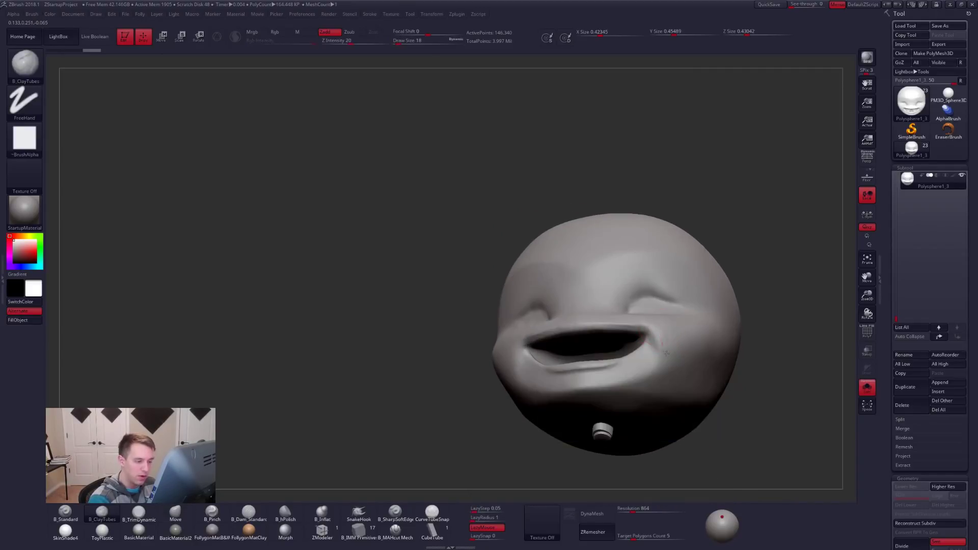
{"action": "right_click_drag", "start_coordinate": [669, 352], "coordinate": [738, 352]}
{"action": "key", "text": "5"}
{"action": "left_click_drag", "start_coordinate": [538, 344], "coordinate": [567, 332]}
Adjust the mouth area of the isolated head with the Move brush at draw size 33 and show the other subtools again
{"action": "mouse_move", "coordinate": [610, 330]}
{"action": "right_mouse_down"}
{"action": "mouse_move", "coordinate": [673, 361]}
{"action": "mouse_move", "coordinate": [658, 339]}
{"action": "mouse_move", "coordinate": [651, 348]}
{"action": "right_mouse_up"}
{"action": "key", "text": "4"}
{"action": "right_click", "coordinate": [646, 319]}
{"action": "right_click", "coordinate": [644, 318]}
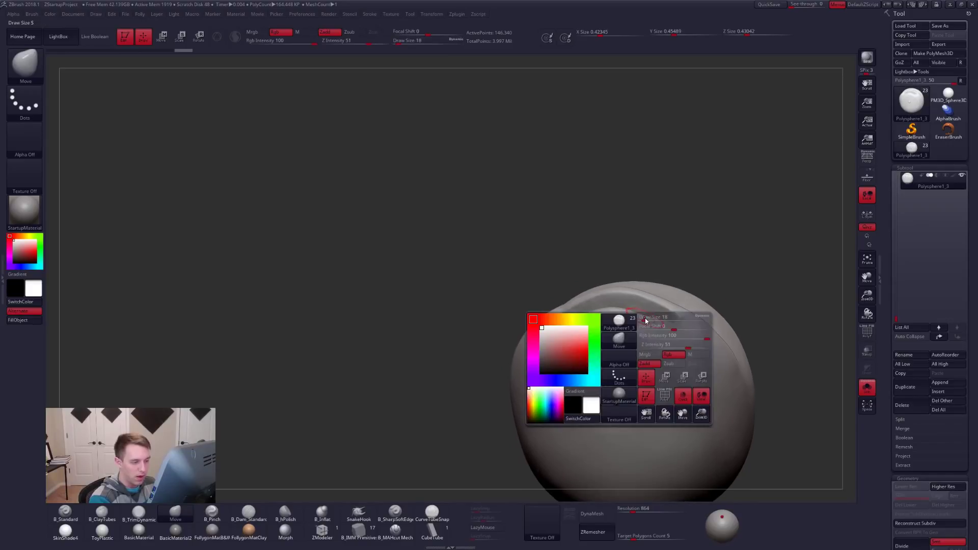
{"action": "left_click_drag", "start_coordinate": [645, 318], "coordinate": [647, 319]}
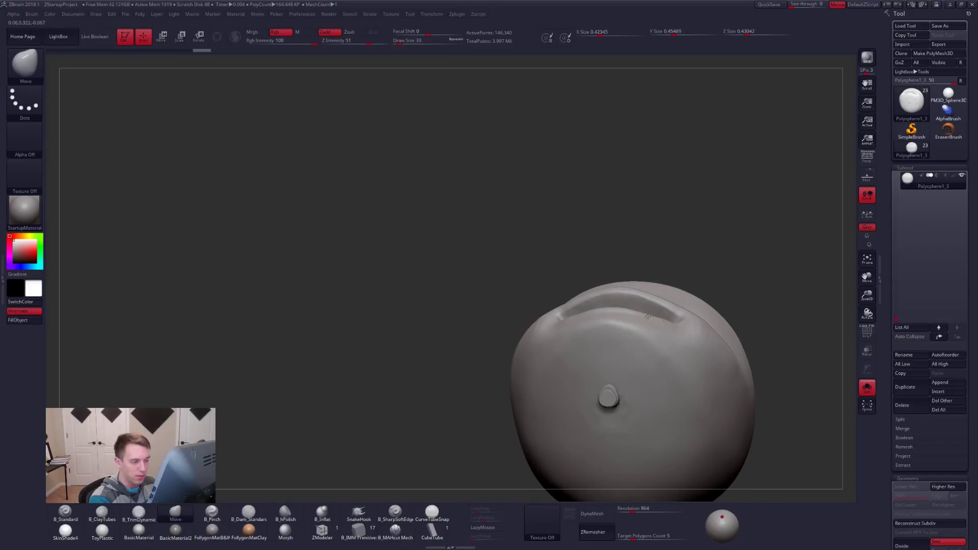
{"action": "right_click_drag", "start_coordinate": [646, 316], "coordinate": [638, 329]}
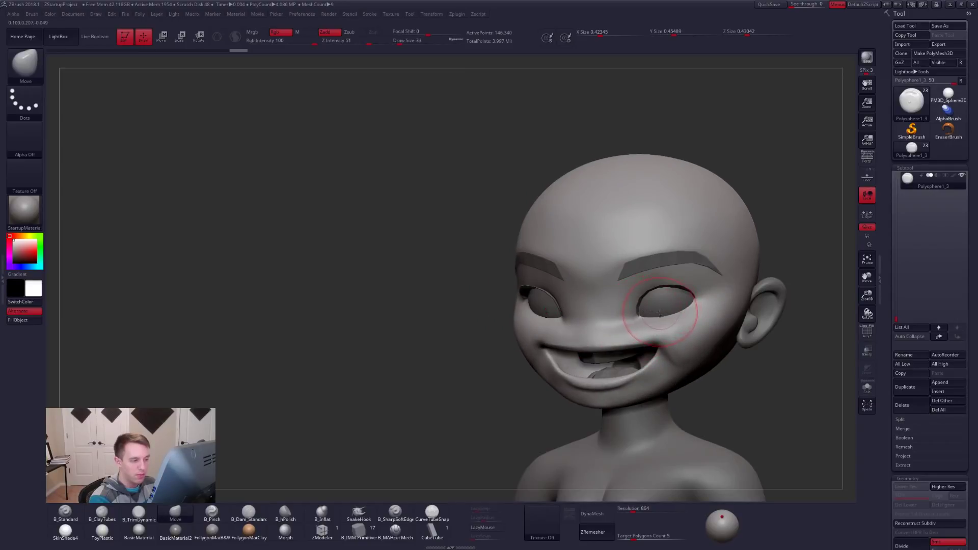
{"action": "right_click_drag", "start_coordinate": [660, 313], "coordinate": [665, 290]}
Change the Move brush's draw size and reshape the cheeks below the eyes
{"action": "mouse_move", "coordinate": [612, 325]}
{"action": "right_mouse_down"}
{"action": "mouse_move", "coordinate": [642, 330]}
{"action": "mouse_move", "coordinate": [656, 319]}
{"action": "mouse_move", "coordinate": [626, 359]}
{"action": "right_mouse_up"}
{"action": "key", "text": "space"}
{"action": "left_click_drag", "start_coordinate": [651, 320], "coordinate": [658, 319]}
{"action": "mouse_move", "coordinate": [666, 306]}
{"action": "right_mouse_down", "text": "alt"}
{"action": "mouse_move", "coordinate": [644, 274]}
{"action": "mouse_move", "coordinate": [669, 322]}
{"action": "right_mouse_up", "text": "alt"}
{"action": "right_click_drag", "start_coordinate": [625, 288], "coordinate": [629, 271], "text": "ctrl"}
{"action": "key", "text": "space"}
{"action": "left_click_drag", "start_coordinate": [632, 293], "coordinate": [635, 292]}
{"action": "right_click_drag", "start_coordinate": [642, 293], "coordinate": [562, 301]}
Flatten the cheek with B_TrimDynamic and sharpen the smile crease with B_Pinch at draw size 25 with LazyMouse enabled
{"action": "key", "text": "b"}
{"action": "key", "text": "t"}
{"action": "key", "text": "d"}
{"action": "mouse_move", "coordinate": [621, 262]}
{"action": "right_mouse_down"}
{"action": "mouse_move", "coordinate": [568, 303]}
{"action": "mouse_move", "coordinate": [545, 303]}
{"action": "right_mouse_up"}
{"action": "key", "text": "b"}
{"action": "key", "text": "p"}
{"action": "key", "text": "i"}
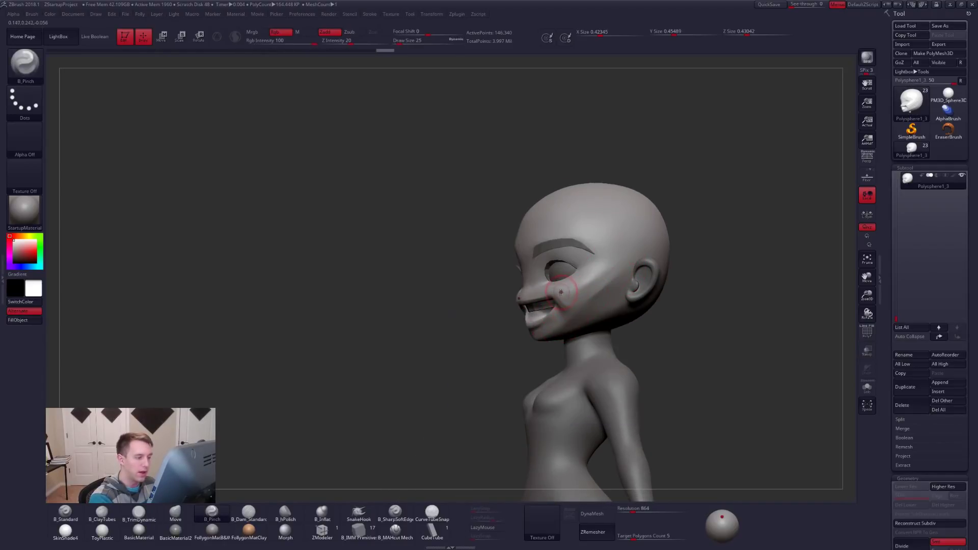
{"action": "left_click", "coordinate": [490, 527]}
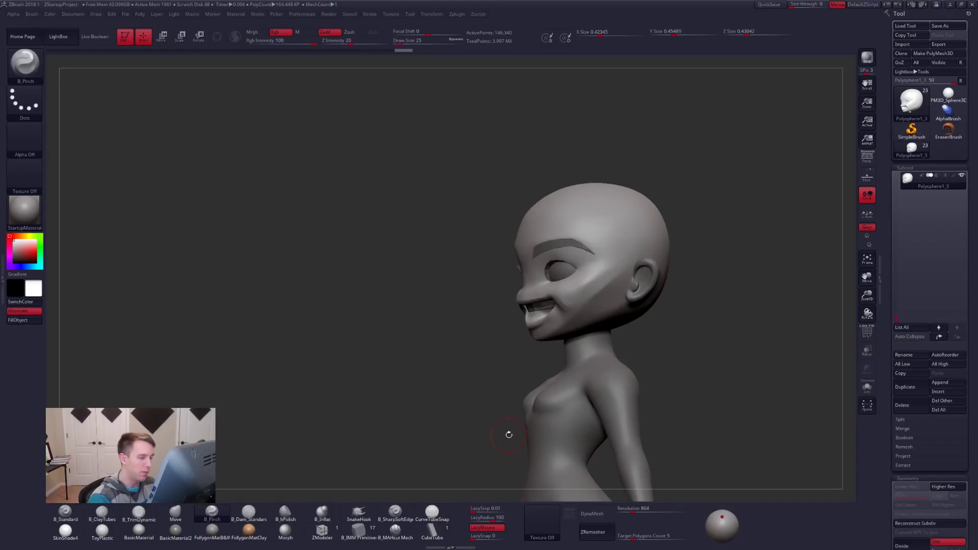
{"action": "right_click_drag", "start_coordinate": [508, 434], "coordinate": [560, 297]}
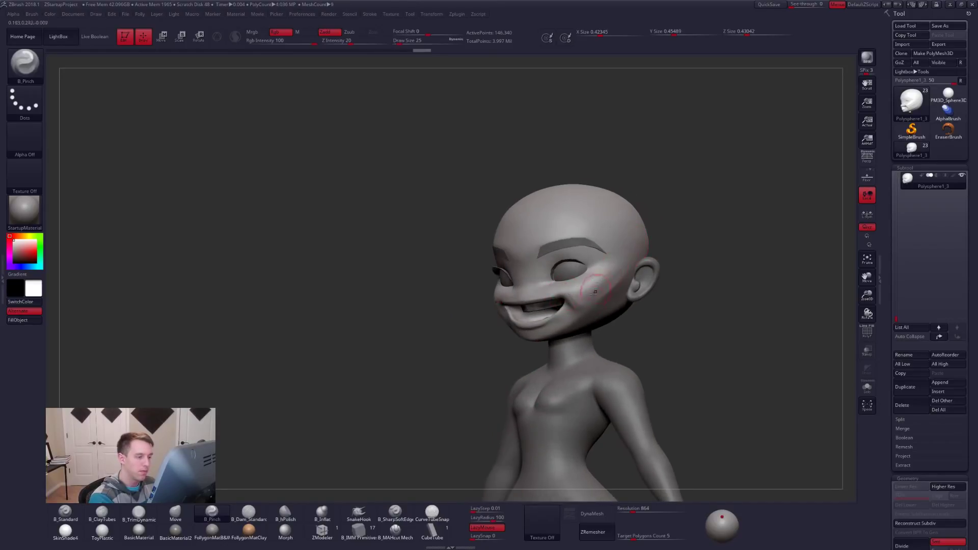
Trim the cheek plane between the ear and the mouth corner with B_TrimDynamic at draw size 25 and smooth it
{"action": "key", "text": "b"}
{"action": "key", "text": "t"}
{"action": "key", "text": "d"}
{"action": "mouse_move", "coordinate": [584, 308]}
{"action": "right_mouse_down"}
{"action": "mouse_move", "coordinate": [577, 302]}
{"action": "mouse_move", "coordinate": [584, 302]}
{"action": "right_mouse_up"}
{"action": "left_click_drag", "start_coordinate": [628, 272], "coordinate": [602, 289], "text": "shift"}
{"action": "mouse_move", "coordinate": [602, 289]}
{"action": "right_mouse_down"}
{"action": "mouse_move", "coordinate": [642, 293]}
{"action": "mouse_move", "coordinate": [587, 316]}
{"action": "mouse_move", "coordinate": [577, 310]}
{"action": "right_mouse_up"}
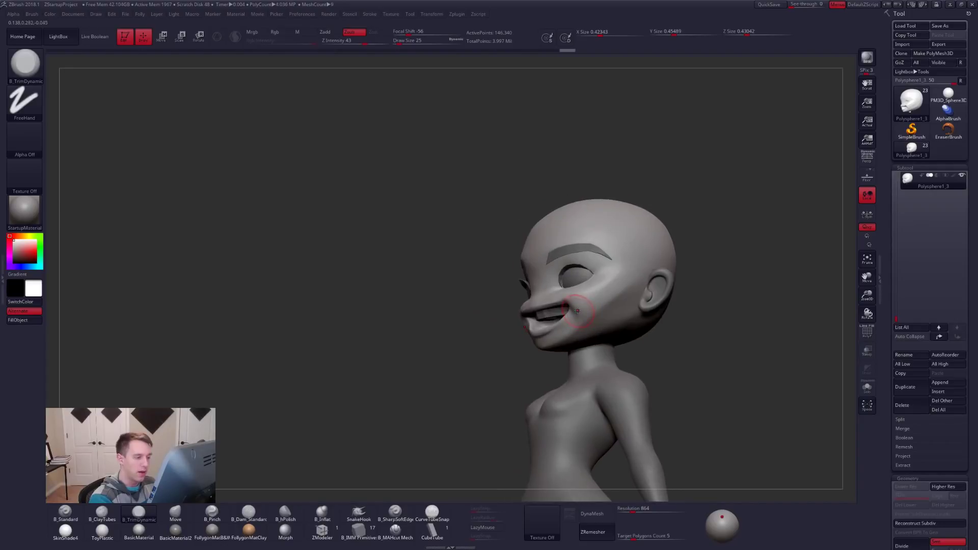
{"action": "left_click_drag", "start_coordinate": [633, 272], "coordinate": [582, 294]}
Show the hair subtools again and turn on perspective distortion for the full-figure front view
{"action": "right_click_drag", "start_coordinate": [583, 304], "coordinate": [678, 320]}
{"action": "left_click", "coordinate": [915, 185]}
{"action": "right_click_drag", "start_coordinate": [764, 285], "coordinate": [746, 329], "text": "ctrl"}
{"action": "key", "text": "p"}
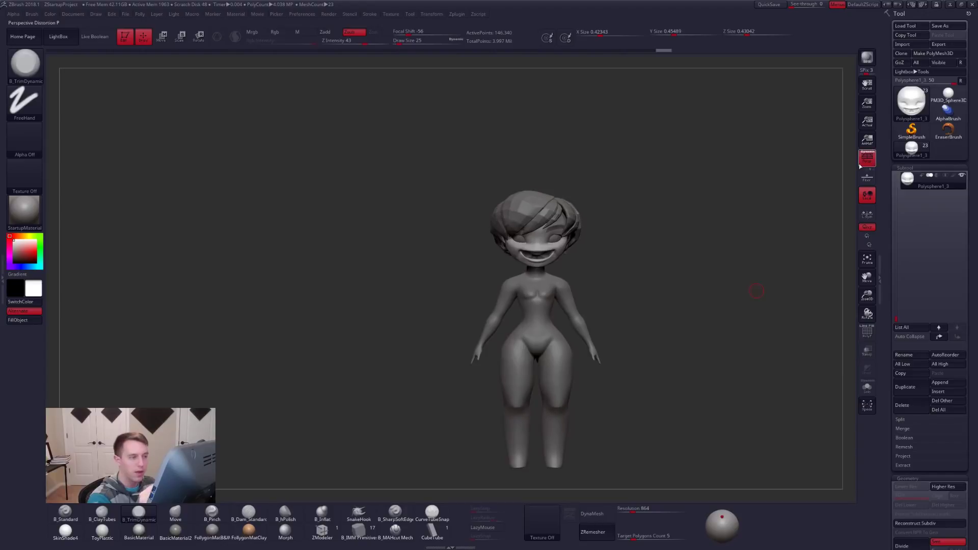
{"action": "right_click_drag", "start_coordinate": [757, 291], "coordinate": [679, 237], "text": "alt"}
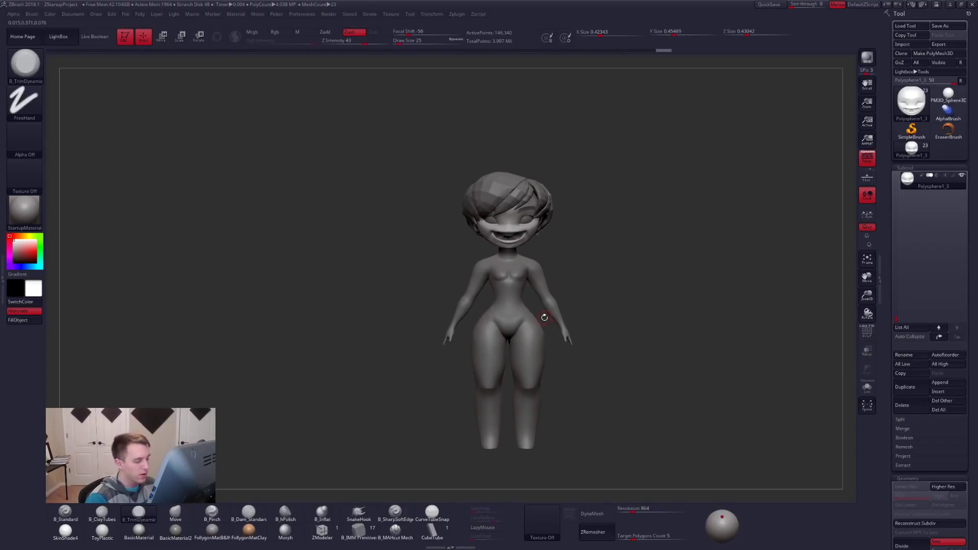
Mask the body above mid-thigh with a soft-edged mask, lengthen the legs slightly with Transpose Move and clear the mask
{"action": "right_click_drag", "start_coordinate": [544, 318], "coordinate": [533, 307], "text": "alt"}
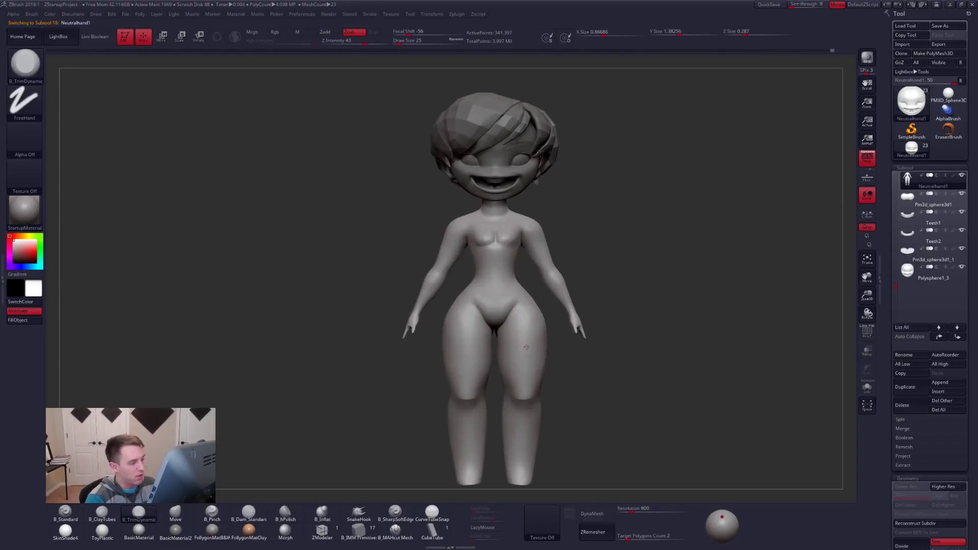
{"action": "key", "text": "w"}
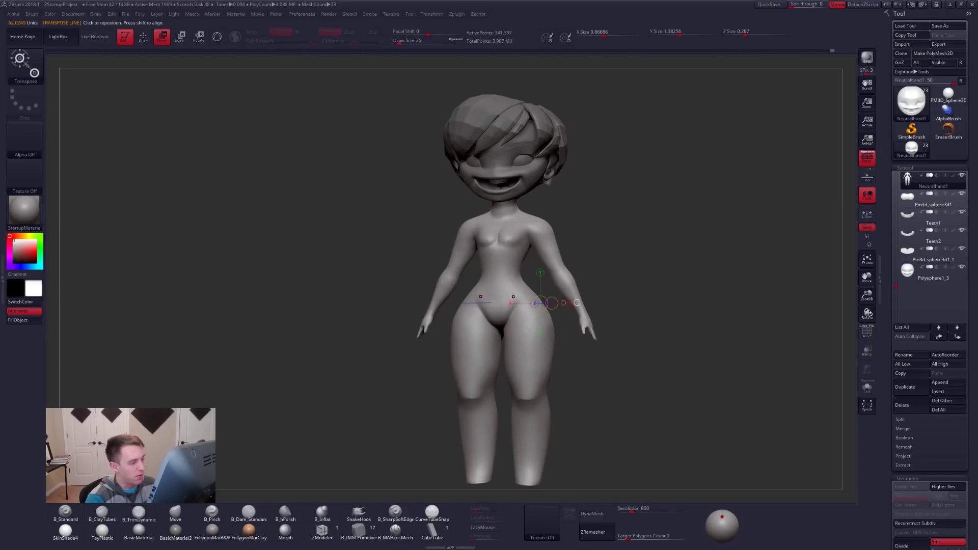
{"action": "left_click_drag", "start_coordinate": [532, 326], "coordinate": [529, 381], "text": "ctrl"}
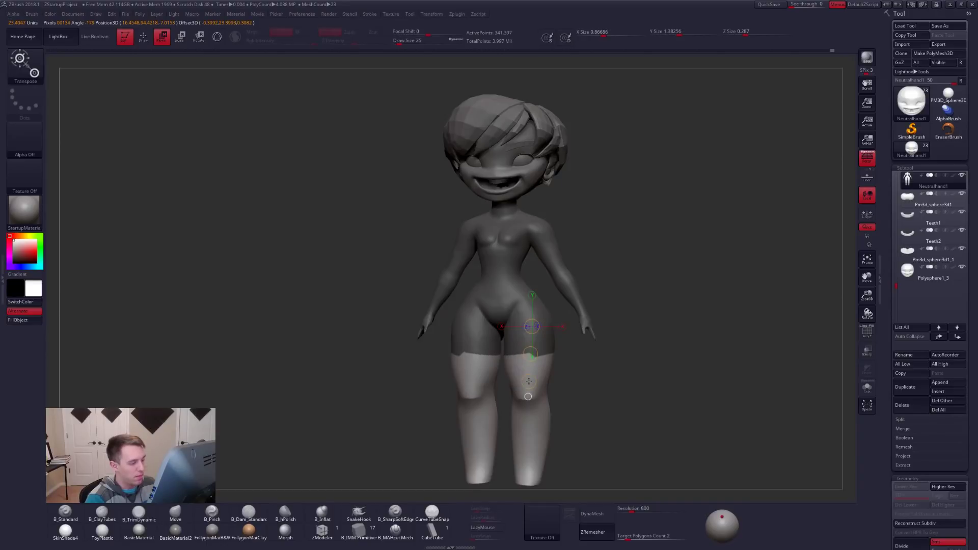
{"action": "key", "text": "q"}
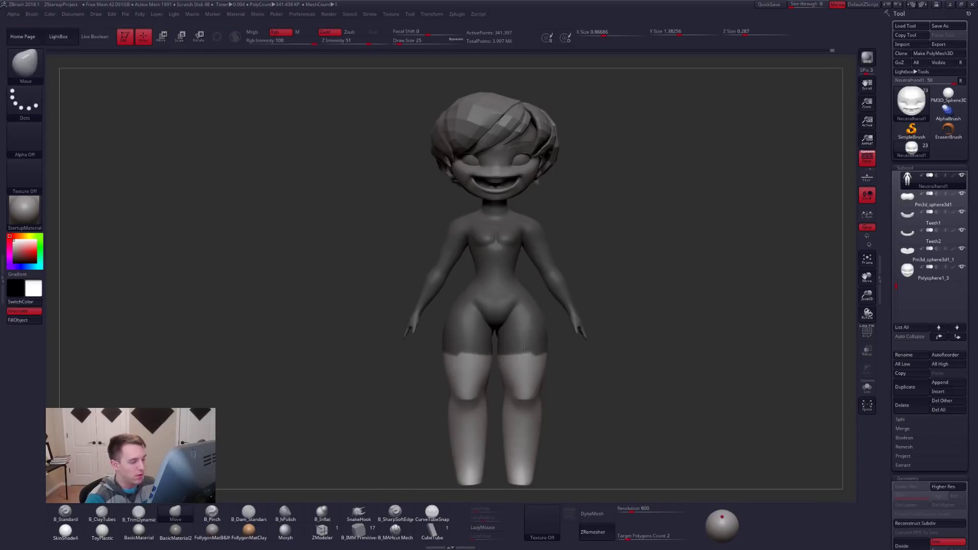
{"action": "mouse_move", "coordinate": [486, 394]}
{"action": "left_mouse_down", "text": "ctrl+alt"}
{"action": "mouse_move", "coordinate": [595, 338]}
{"action": "mouse_move", "coordinate": [542, 377]}
{"action": "mouse_move", "coordinate": [583, 352]}
{"action": "left_mouse_up", "text": "ctrl+alt"}
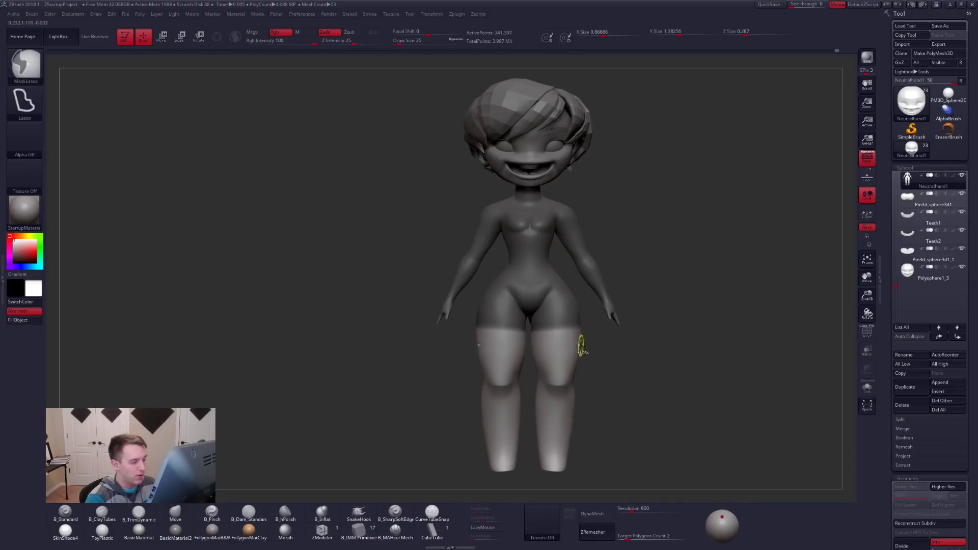
{"action": "key", "text": "ctrl+i"}
{"action": "mouse_move", "coordinate": [563, 346]}
{"action": "left_mouse_down", "text": "alt"}
{"action": "mouse_move", "coordinate": [558, 332]}
{"action": "mouse_move", "coordinate": [556, 449]}
{"action": "left_mouse_up", "text": "alt"}
{"action": "key", "text": "w"}
{"action": "left_click_drag", "start_coordinate": [661, 388], "coordinate": [674, 400], "text": "ctrl"}
{"action": "mouse_move", "coordinate": [667, 395]}
{"action": "left_mouse_down"}
{"action": "mouse_move", "coordinate": [624, 398]}
{"action": "mouse_move", "coordinate": [655, 399]}
{"action": "left_mouse_up"}
{"action": "key", "text": "q"}
Refine the body silhouette from the front with the Move brush, using draw sizes 130 and 104
{"action": "key", "text": "space"}
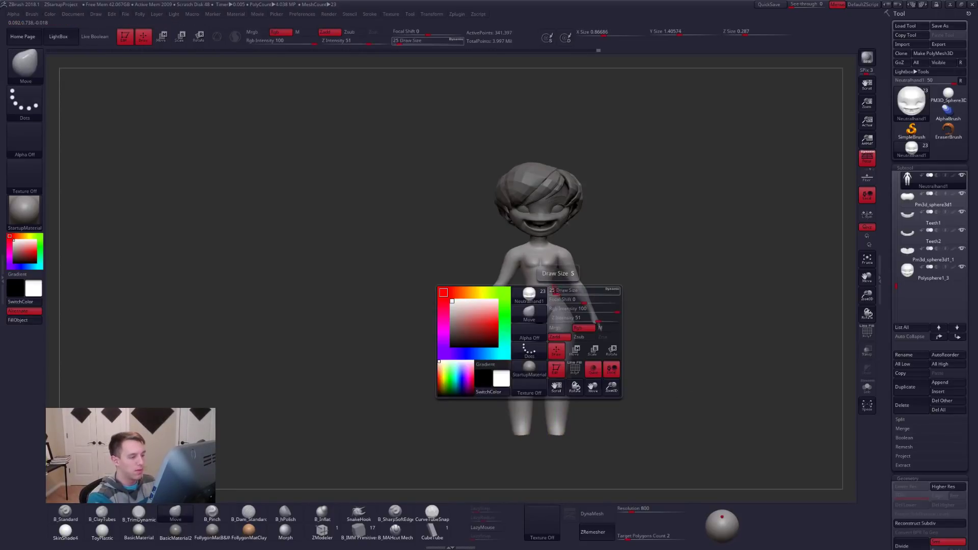
{"action": "key", "text": "space"}
{"action": "left_click_drag", "start_coordinate": [528, 289], "coordinate": [527, 287]}
{"action": "key", "text": "space"}
{"action": "mouse_move", "coordinate": [624, 339]}
{"action": "left_mouse_down"}
{"action": "mouse_move", "coordinate": [580, 339]}
{"action": "mouse_move", "coordinate": [618, 336]}
{"action": "left_mouse_up"}
{"action": "key", "text": "ctrl"}
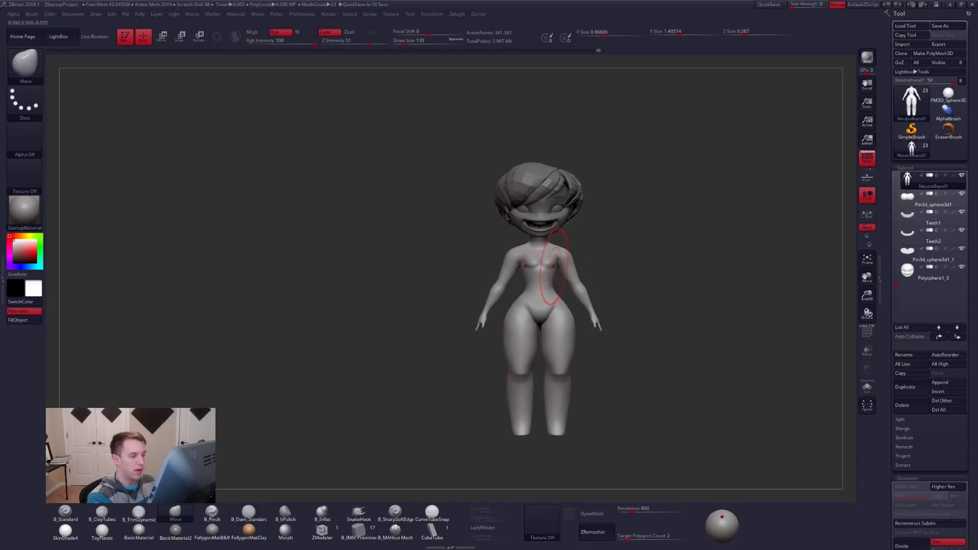
{"action": "mouse_move", "coordinate": [601, 344]}
{"action": "left_mouse_down"}
{"action": "mouse_move", "coordinate": [629, 345]}
{"action": "mouse_move", "coordinate": [601, 344]}
{"action": "left_mouse_up"}
{"action": "key", "text": "ctrl"}
{"action": "key", "text": "space"}
{"action": "mouse_move", "coordinate": [548, 265]}
{"action": "left_mouse_down"}
{"action": "mouse_move", "coordinate": [612, 260]}
{"action": "mouse_move", "coordinate": [651, 288]}
{"action": "mouse_move", "coordinate": [574, 288]}
{"action": "left_mouse_up"}
{"action": "right_click_drag", "start_coordinate": [573, 288], "coordinate": [575, 336], "text": "alt"}
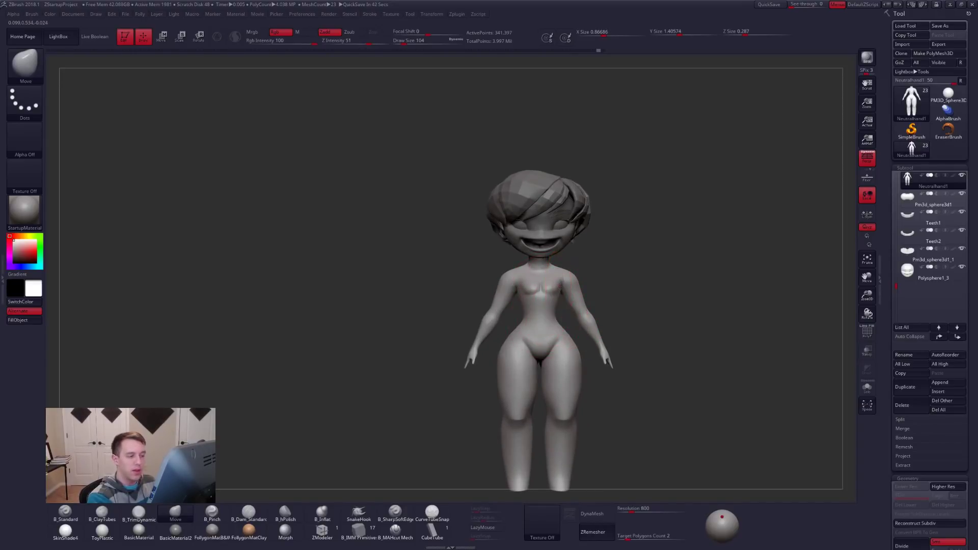
Lasso-mask the arms, invert the mask to protect the rest of the body, and adjust the arms with the Move brush
{"action": "key", "text": "ctrl"}
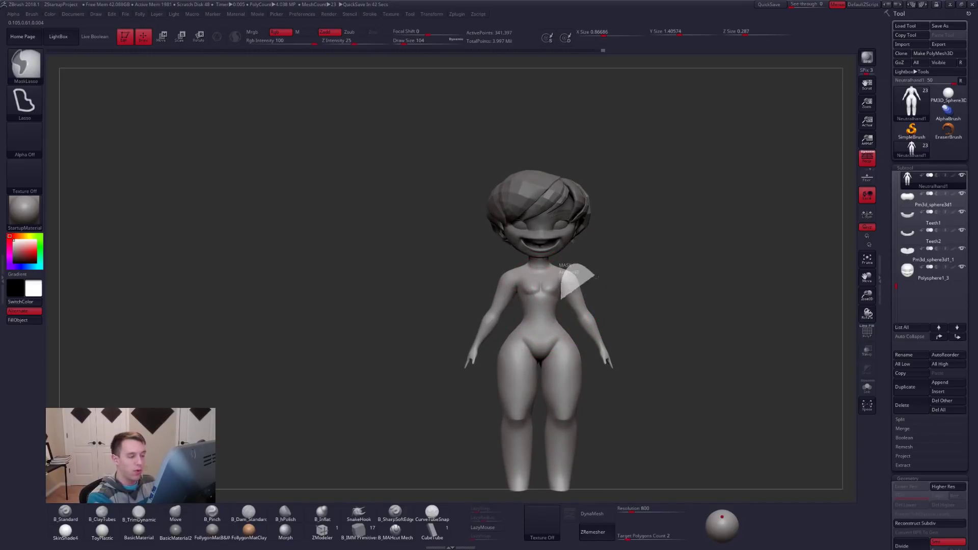
{"action": "left_click_drag", "start_coordinate": [595, 275], "coordinate": [607, 382], "text": "ctrl"}
{"action": "left_click", "coordinate": [602, 312], "text": "ctrl"}
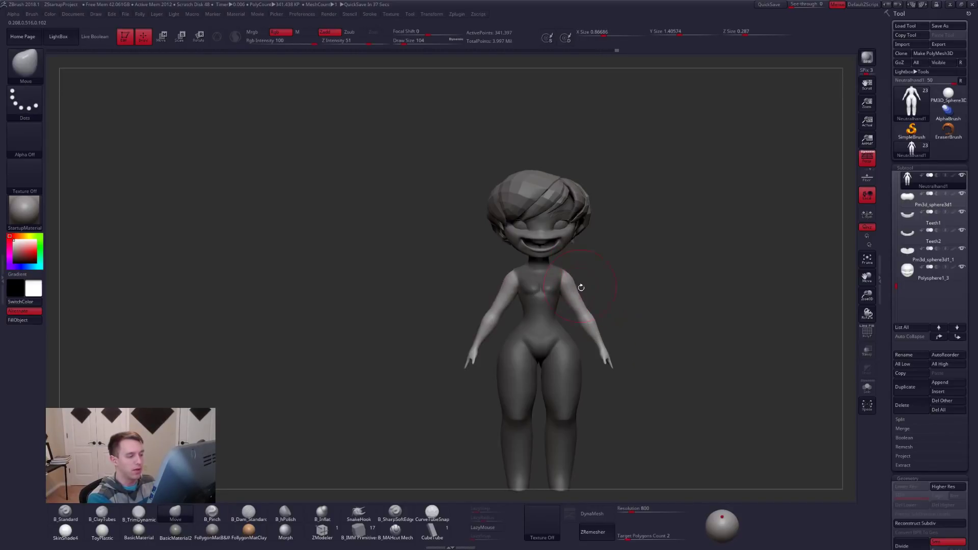
{"action": "mouse_move", "coordinate": [603, 376]}
{"action": "left_mouse_down"}
{"action": "mouse_move", "coordinate": [584, 375]}
{"action": "mouse_move", "coordinate": [612, 351]}
{"action": "mouse_move", "coordinate": [613, 374]}
{"action": "left_mouse_up"}
{"action": "mouse_move", "coordinate": [615, 256]}
{"action": "left_mouse_down"}
{"action": "mouse_move", "coordinate": [601, 256]}
{"action": "mouse_move", "coordinate": [632, 243]}
{"action": "mouse_move", "coordinate": [600, 261]}
{"action": "mouse_move", "coordinate": [584, 302]}
{"action": "mouse_move", "coordinate": [616, 311]}
{"action": "left_mouse_up"}
Refine the upper body with the Move brush and B_Pinch, toggling LazyMouse for the pinch strokes
{"action": "key", "text": "b"}
{"action": "key", "text": "m"}
{"action": "key", "text": "v"}
{"action": "key", "text": "space"}
{"action": "key", "text": "b"}
{"action": "key", "text": "p"}
{"action": "key", "text": "i"}
{"action": "left_click", "coordinate": [487, 528]}
{"action": "mouse_move", "coordinate": [673, 255]}
{"action": "left_mouse_down"}
{"action": "mouse_move", "coordinate": [601, 257]}
{"action": "mouse_move", "coordinate": [591, 296]}
{"action": "mouse_move", "coordinate": [613, 270]}
{"action": "left_mouse_up"}
Isolate the body, adjust the shoulder contour with the Move brush and show the head and hair again
{"action": "key", "text": "ctrl+shift+s"}
{"action": "key", "text": "space"}
{"action": "key", "text": "b"}
{"action": "key", "text": "m"}
{"action": "key", "text": "v"}
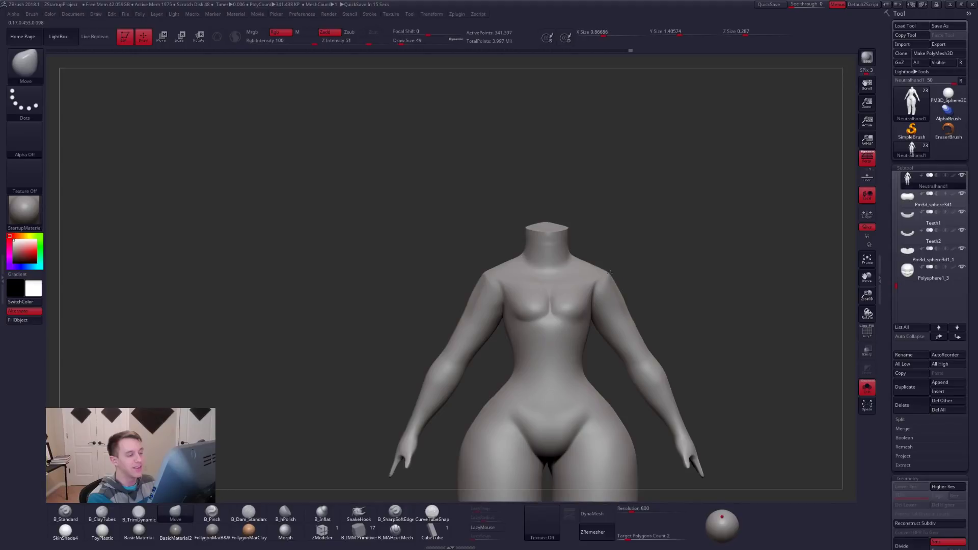
{"action": "mouse_move", "coordinate": [614, 270]}
{"action": "right_mouse_down", "text": "ctrl"}
{"action": "mouse_move", "coordinate": [612, 249]}
{"action": "mouse_move", "coordinate": [613, 260]}
{"action": "right_mouse_up", "text": "ctrl"}
{"action": "key", "text": "alt+s"}
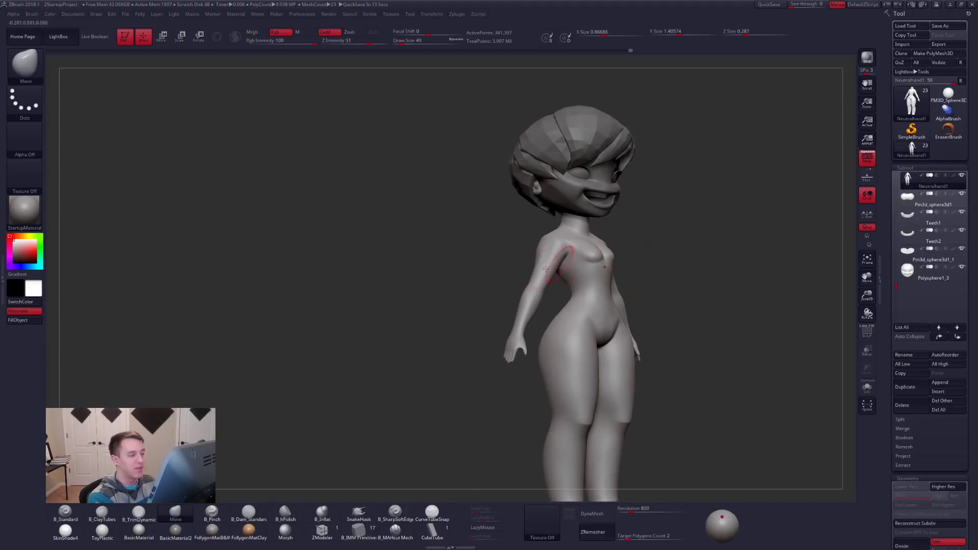
Build up the upper arm and shoulder form with B_ClayTubes and smooth the surface
{"action": "key", "text": "b"}
{"action": "key", "text": "c"}
{"action": "key", "text": "t"}
{"action": "right_click_drag", "start_coordinate": [545, 257], "coordinate": [618, 273], "text": "shift"}
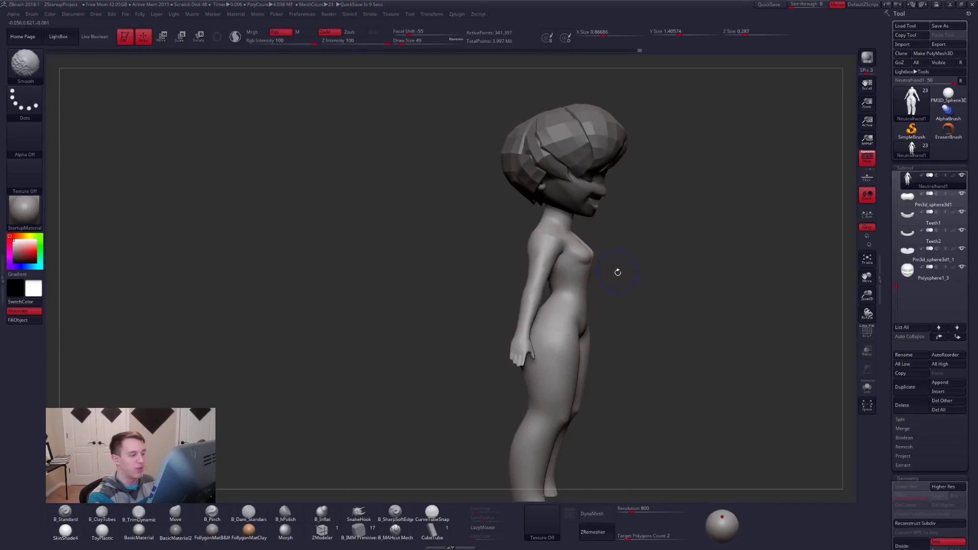
{"action": "right_click_drag", "start_coordinate": [553, 271], "coordinate": [599, 270], "text": "shift"}
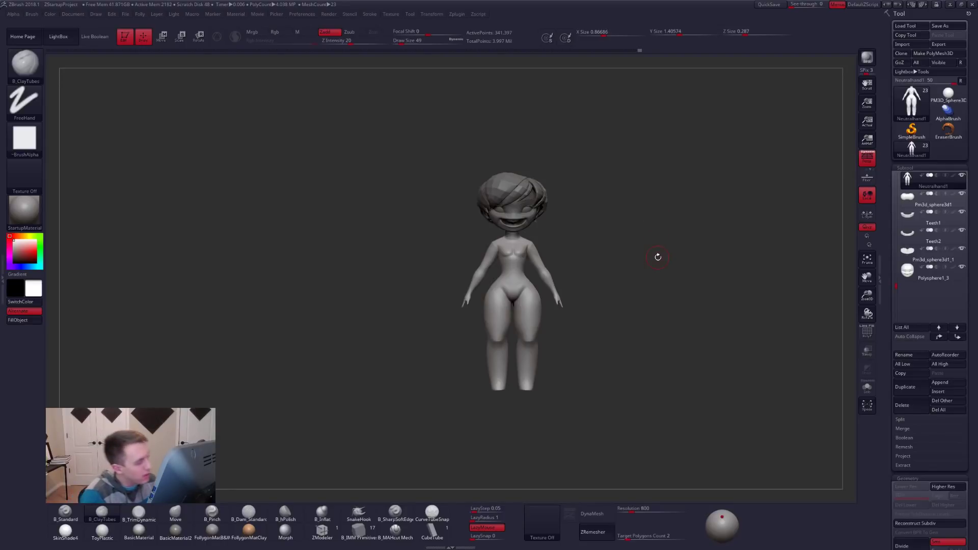
Hide every subtool except the Neutralhand1 body and duplicate the body
{"action": "mouse_move", "coordinate": [624, 257]}
{"action": "left_mouse_down"}
{"action": "mouse_move", "coordinate": [588, 256]}
{"action": "mouse_move", "coordinate": [613, 256]}
{"action": "mouse_move", "coordinate": [575, 231]}
{"action": "left_mouse_up"}
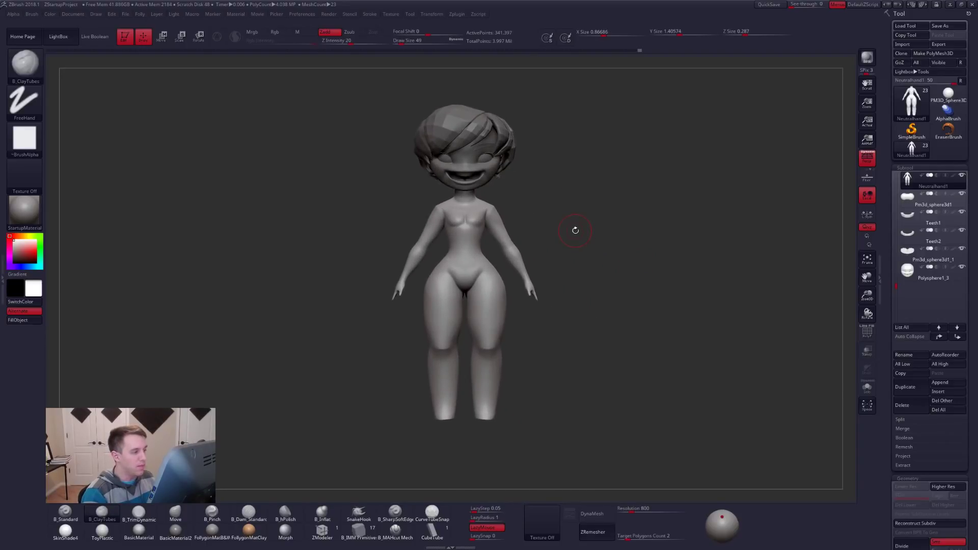
{"action": "mouse_move", "coordinate": [933, 198]}
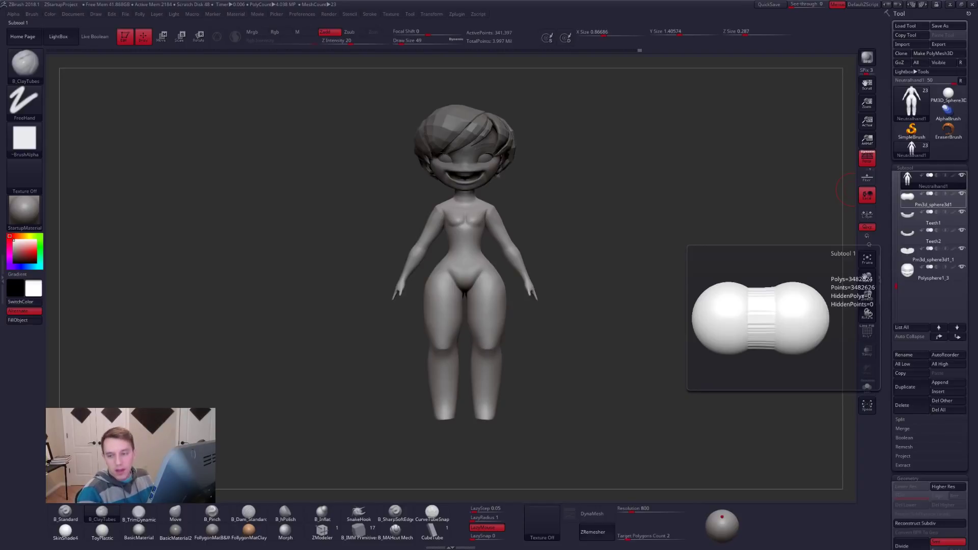
{"action": "left_click_drag", "start_coordinate": [576, 179], "coordinate": [606, 214], "text": "alt"}
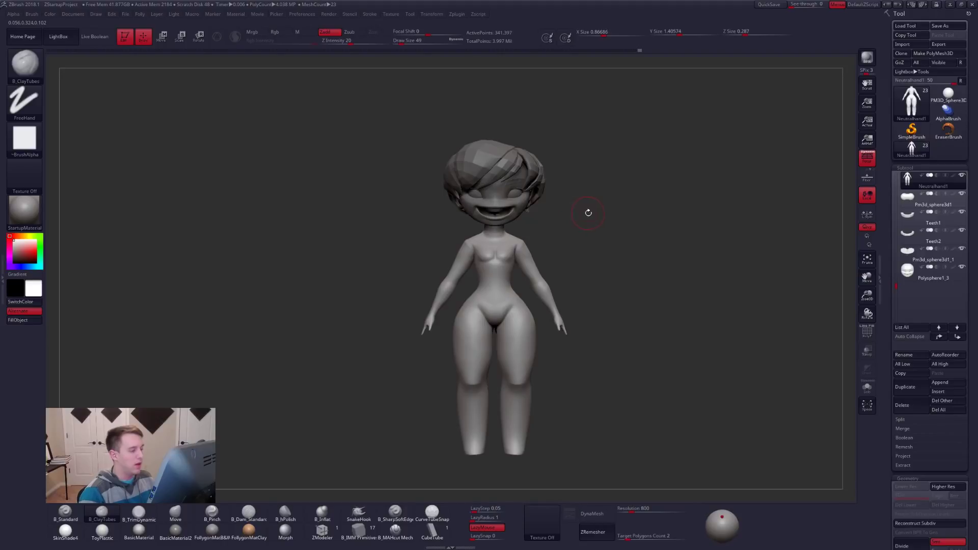
{"action": "key", "text": "shift+f"}
{"action": "key", "text": "shift+f"}
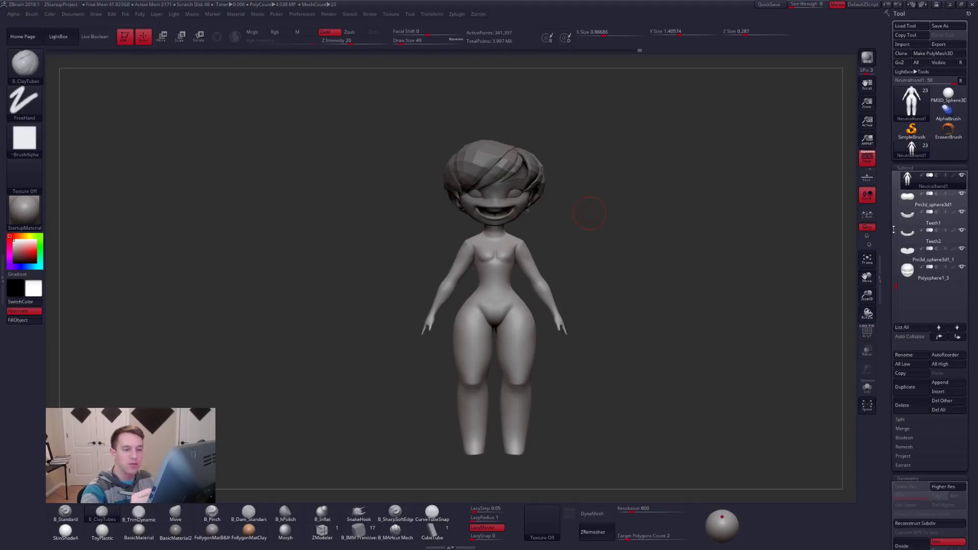
{"action": "left_click", "coordinate": [912, 187], "text": "ctrl+shift"}
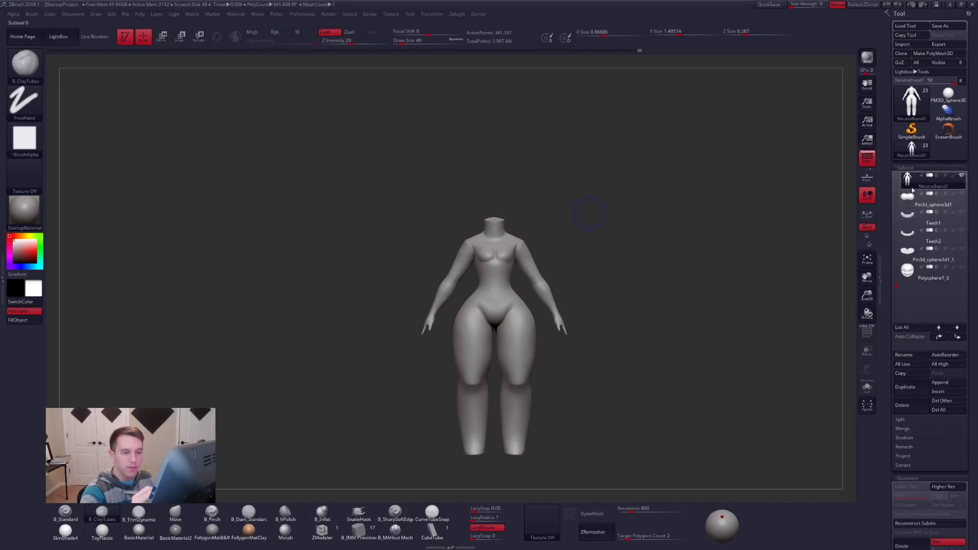
{"action": "left_click", "coordinate": [906, 387]}
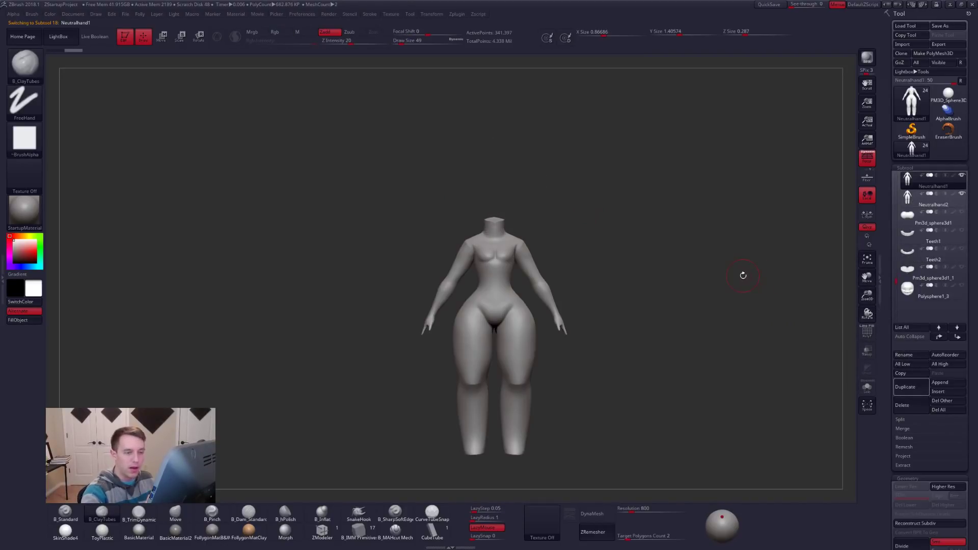
Rebuild the topology of the Neutralhand1 body with ZRemesher
{"action": "left_click", "coordinate": [594, 531]}
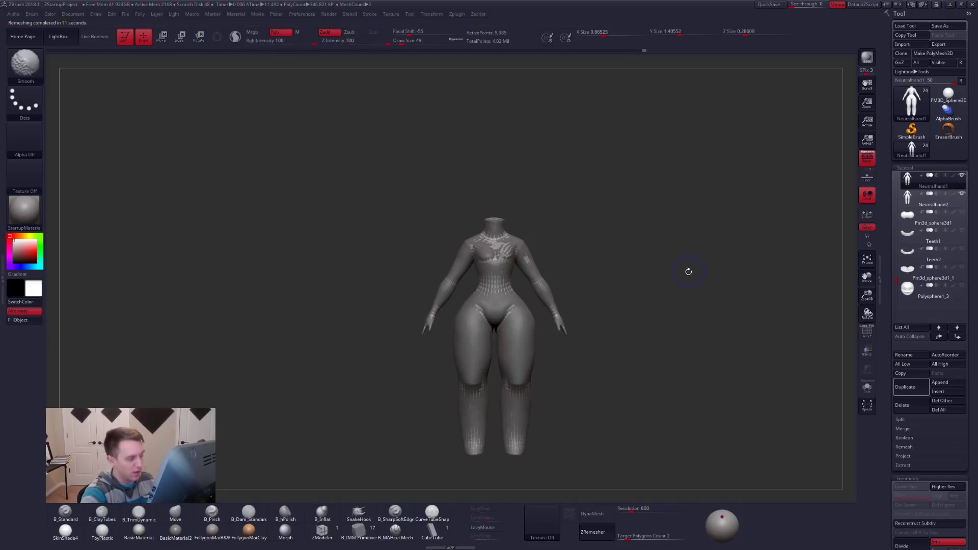
{"action": "left_click_drag", "start_coordinate": [684, 319], "coordinate": [676, 283], "text": "alt"}
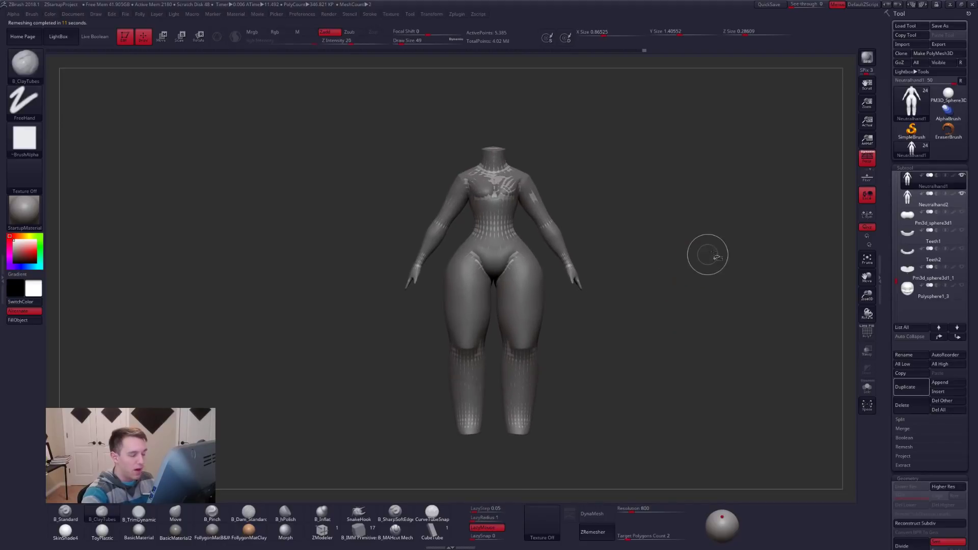
{"action": "key", "text": "space"}
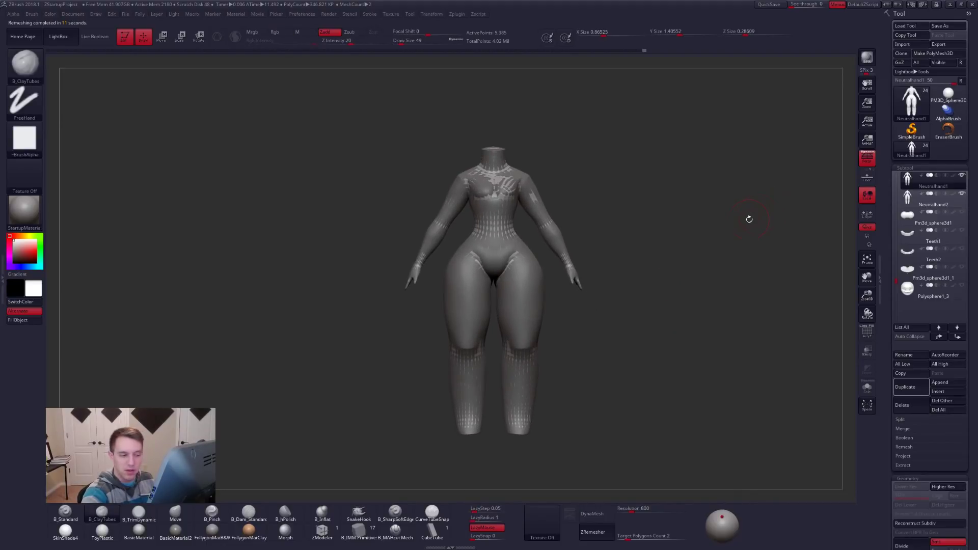
{"action": "key", "text": "ctrl+shift"}
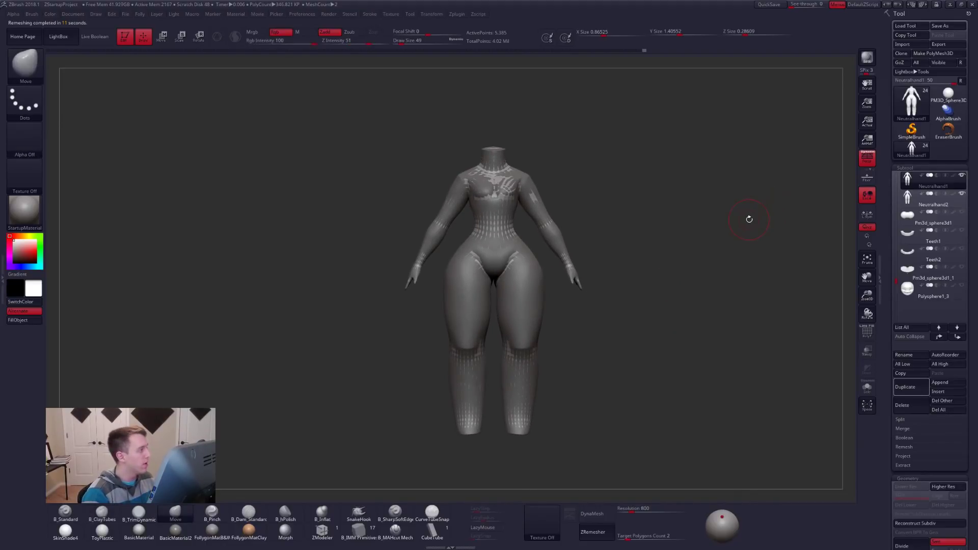
Subdivide the remeshed body three times and project the duplicate's sculpted detail onto it with ProjectAll
{"action": "key", "text": "ctrl+d"}
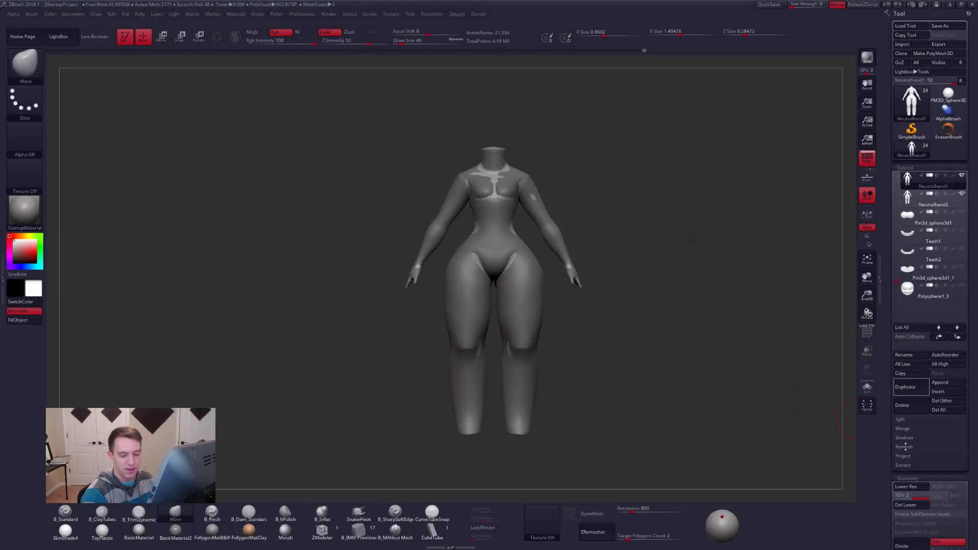
{"action": "left_click", "coordinate": [912, 456]}
{"action": "key", "text": "ctrl+d"}
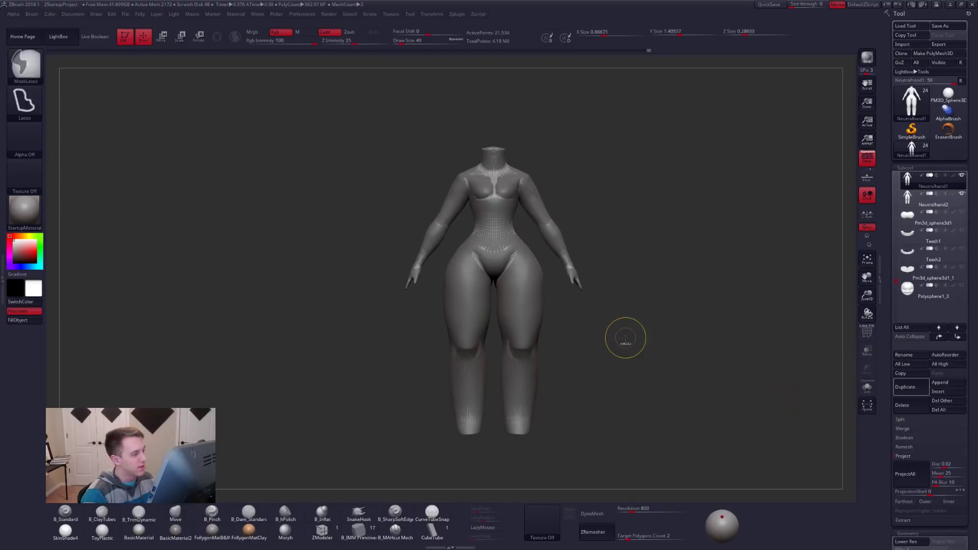
{"action": "left_click", "coordinate": [907, 474]}
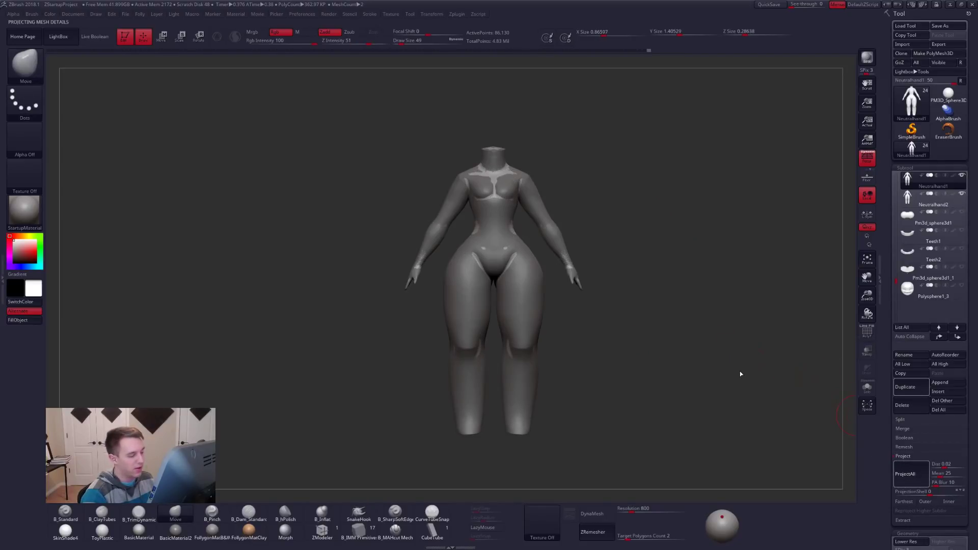
{"action": "key", "text": "ctrl+d"}
Delete the duplicated Neutralhand2 subtool and accept the permanent deletion
{"action": "left_click", "coordinate": [927, 200]}
{"action": "left_click", "coordinate": [903, 404]}
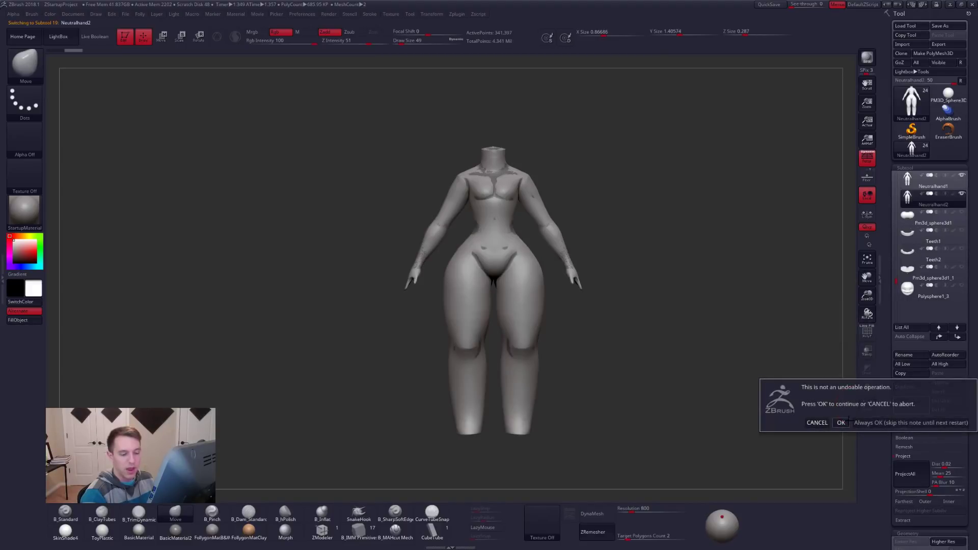
{"action": "left_click", "coordinate": [844, 422]}
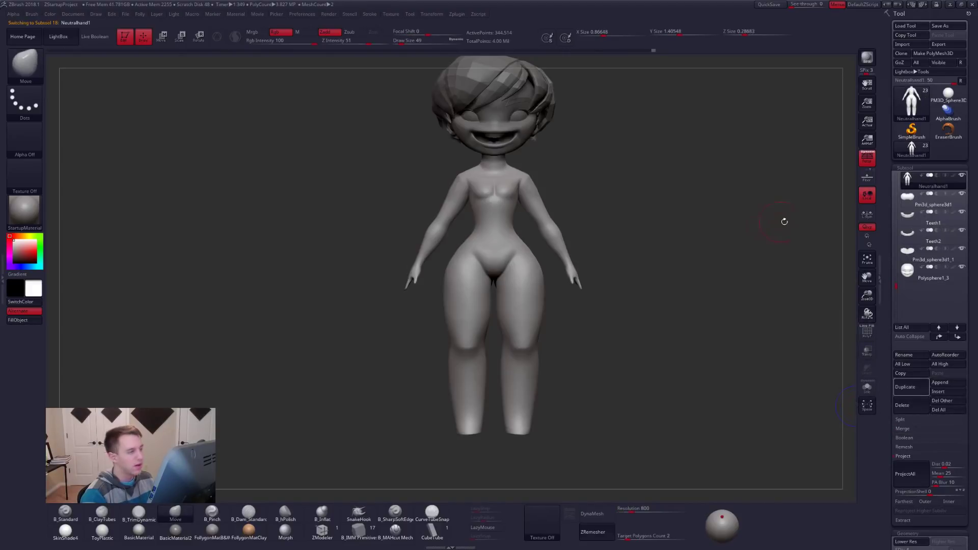
Lower the body's subdivision level and work the chest and shoulder with B_ClayTubes
{"action": "left_click_drag", "start_coordinate": [540, 196], "coordinate": [518, 206]}
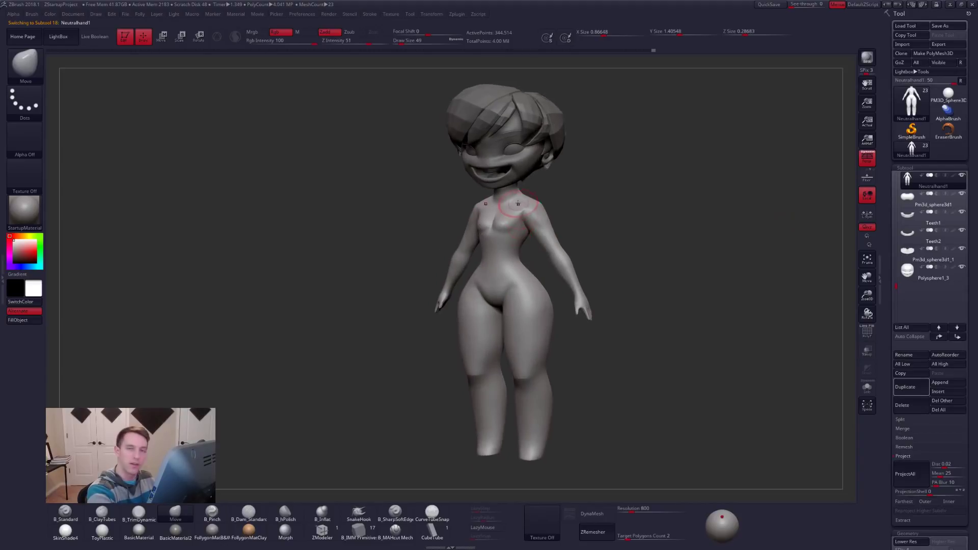
{"action": "right_click_drag", "start_coordinate": [518, 206], "coordinate": [530, 218], "text": "ctrl"}
{"action": "key", "text": "shift+d"}
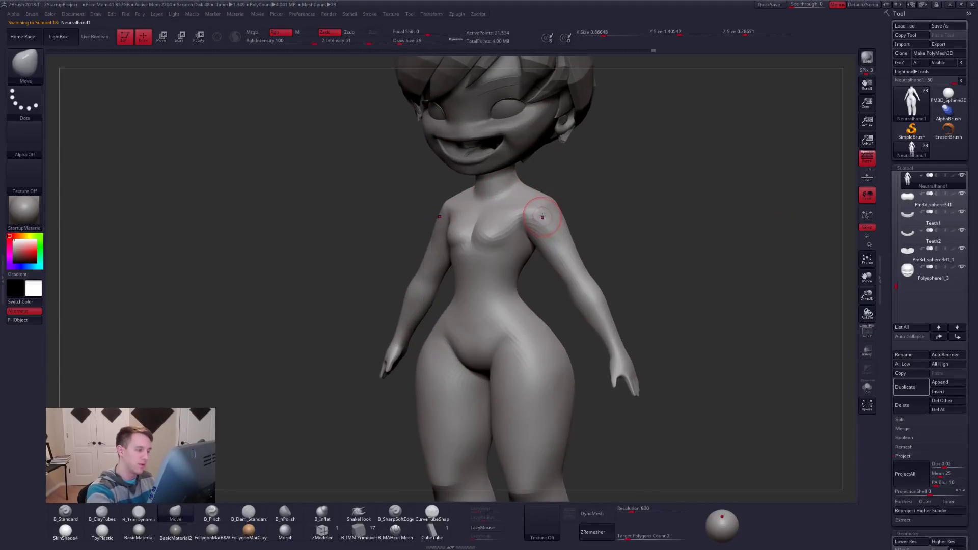
{"action": "key", "text": "b"}
{"action": "key", "text": "c"}
{"action": "key", "text": "t"}
{"action": "key", "text": "d"}
{"action": "mouse_move", "coordinate": [574, 303]}
{"action": "right_mouse_down", "text": "ctrl"}
{"action": "mouse_move", "coordinate": [522, 334]}
{"action": "mouse_move", "coordinate": [553, 326]}
{"action": "mouse_move", "coordinate": [548, 296]}
{"action": "mouse_move", "coordinate": [548, 314]}
{"action": "mouse_move", "coordinate": [532, 306]}
{"action": "mouse_move", "coordinate": [589, 301]}
{"action": "mouse_move", "coordinate": [601, 318]}
{"action": "mouse_move", "coordinate": [587, 327]}
{"action": "mouse_move", "coordinate": [564, 316]}
{"action": "mouse_move", "coordinate": [568, 234]}
{"action": "right_mouse_up", "text": "ctrl"}
Isolate the body and reshape the shoulders, armpits and chest with the Move brush at draw sizes 54 and 33
{"action": "key", "text": "b"}
{"action": "key", "text": "m"}
{"action": "key", "text": "v"}
{"action": "key", "text": "space"}
{"action": "key", "text": "space"}
{"action": "key", "text": "space"}
{"action": "key", "text": "ctrl+shift+s"}
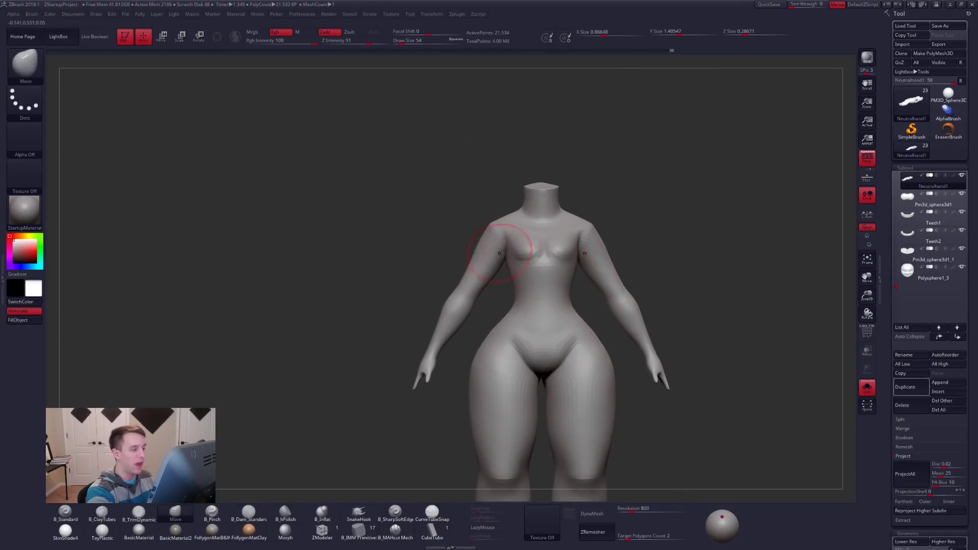
{"action": "key", "text": "space"}
{"action": "right_click_drag", "start_coordinate": [528, 326], "coordinate": [558, 356], "text": "alt"}
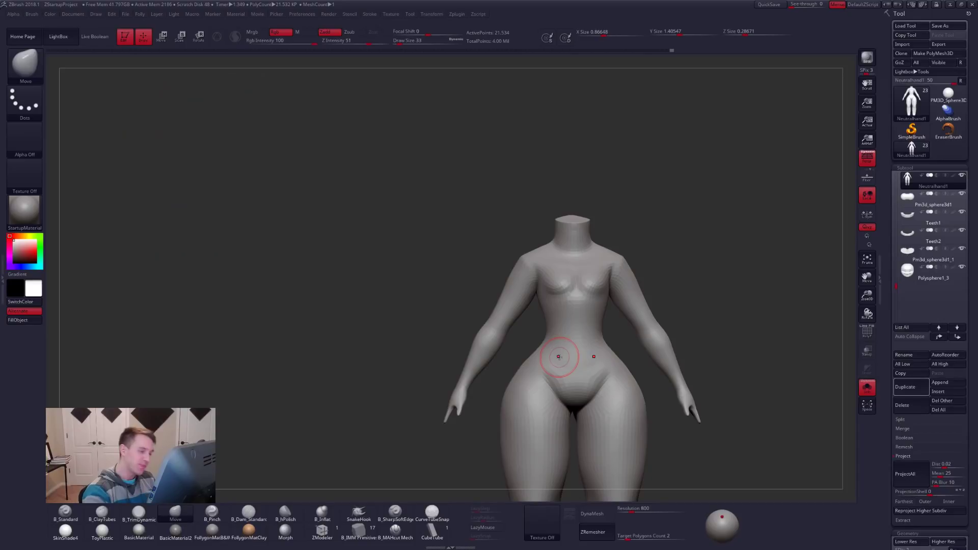
Build up the back of the shoulders and upper arms with B_ClayTubes at draw size 33 and smooth the transitions
{"action": "mouse_move", "coordinate": [515, 307]}
{"action": "right_mouse_down"}
{"action": "mouse_move", "coordinate": [530, 311]}
{"action": "mouse_move", "coordinate": [565, 285]}
{"action": "mouse_move", "coordinate": [569, 251]}
{"action": "mouse_move", "coordinate": [533, 256]}
{"action": "right_mouse_up"}
{"action": "key", "text": "2"}
{"action": "left_click_drag", "start_coordinate": [519, 242], "coordinate": [536, 279]}
{"action": "mouse_move", "coordinate": [537, 281]}
{"action": "right_mouse_down"}
{"action": "mouse_move", "coordinate": [540, 297]}
{"action": "mouse_move", "coordinate": [525, 258]}
{"action": "right_mouse_up"}
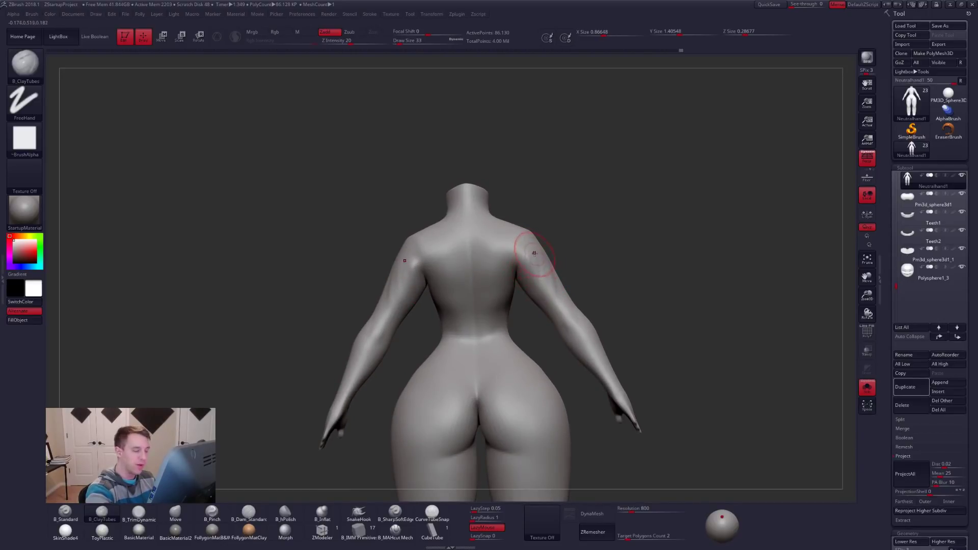
{"action": "mouse_move", "coordinate": [543, 294]}
{"action": "right_mouse_down"}
{"action": "mouse_move", "coordinate": [546, 260]}
{"action": "mouse_move", "coordinate": [571, 280]}
{"action": "mouse_move", "coordinate": [615, 290]}
{"action": "right_mouse_up"}
{"action": "key", "text": "shift"}
{"action": "mouse_move", "coordinate": [450, 271]}
{"action": "right_mouse_down", "text": "alt"}
{"action": "mouse_move", "coordinate": [543, 281]}
{"action": "mouse_move", "coordinate": [546, 268]}
{"action": "mouse_move", "coordinate": [547, 280]}
{"action": "right_mouse_up", "text": "alt"}
{"action": "key", "text": "shift"}
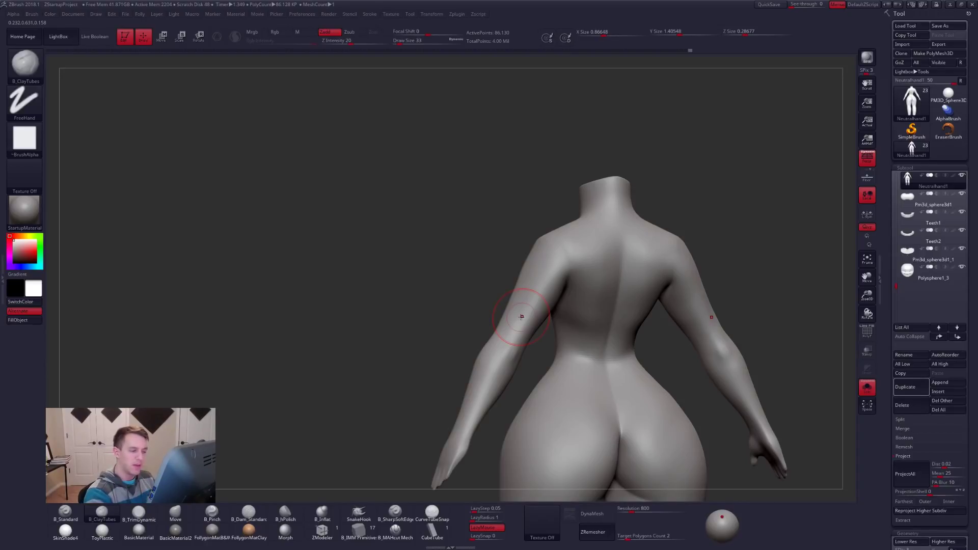
Smooth the upper back, raise the body's subdivision level and refine the back around the spine with B_ClayTubes at draw size 21
{"action": "mouse_move", "coordinate": [521, 317]}
{"action": "right_mouse_down"}
{"action": "mouse_move", "coordinate": [576, 281]}
{"action": "mouse_move", "coordinate": [573, 296]}
{"action": "right_mouse_up"}
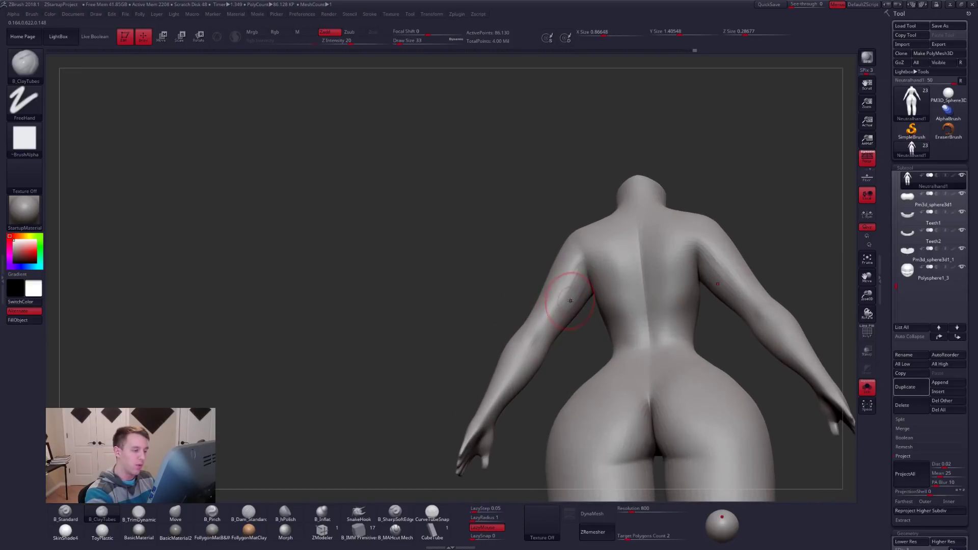
{"action": "key", "text": "shift"}
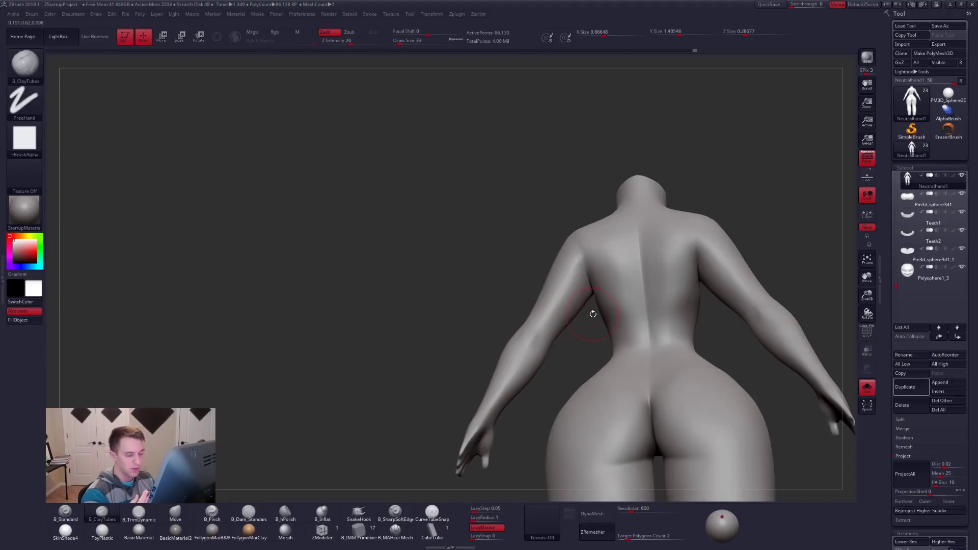
{"action": "mouse_move", "coordinate": [618, 253]}
{"action": "right_mouse_down", "text": "shift"}
{"action": "mouse_move", "coordinate": [646, 288]}
{"action": "mouse_move", "coordinate": [584, 305]}
{"action": "mouse_move", "coordinate": [594, 316]}
{"action": "right_mouse_up", "text": "shift"}
{"action": "key", "text": "d"}
{"action": "key", "text": "space"}
{"action": "left_click_drag", "start_coordinate": [570, 259], "coordinate": [564, 258]}
{"action": "left_click_drag", "start_coordinate": [497, 225], "coordinate": [500, 233], "text": "shift"}
{"action": "key", "text": "space"}
{"action": "left_click_drag", "start_coordinate": [501, 271], "coordinate": [504, 271]}
{"action": "left_click_drag", "start_coordinate": [497, 224], "coordinate": [502, 237], "text": "shift"}
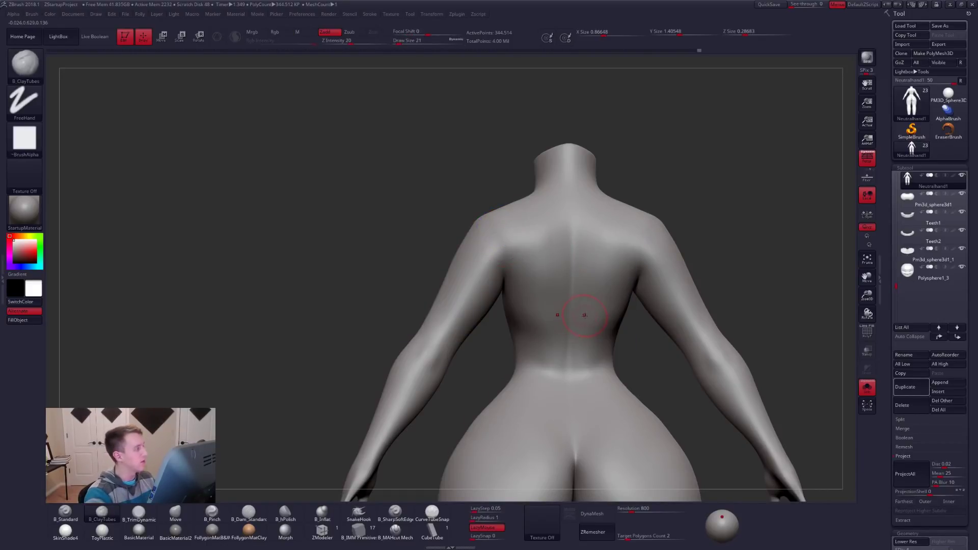
Sharpen the spine line on the back with B_Pinch at draw size 21 and smooth the nape and upper back
{"action": "key", "text": "b"}
{"action": "key", "text": "p"}
{"action": "key", "text": "i"}
{"action": "left_click", "coordinate": [495, 528]}
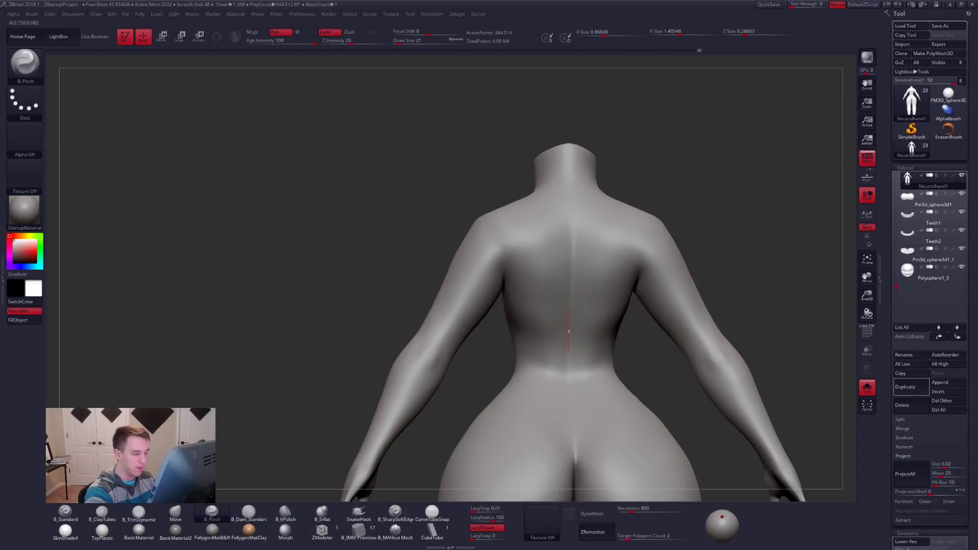
{"action": "left_click_drag", "start_coordinate": [570, 167], "coordinate": [571, 146]}
{"action": "right_click_drag", "start_coordinate": [580, 202], "coordinate": [572, 220]}
{"action": "left_click_drag", "start_coordinate": [572, 220], "coordinate": [569, 201], "text": "shift"}
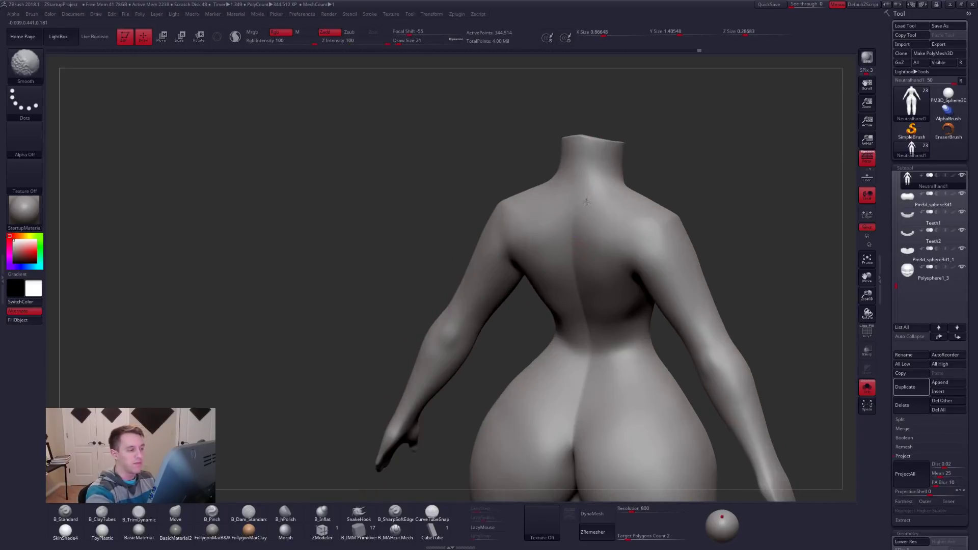
{"action": "left_click_drag", "start_coordinate": [514, 225], "coordinate": [566, 232], "text": "shift"}
{"action": "right_click_drag", "start_coordinate": [614, 257], "coordinate": [631, 249]}
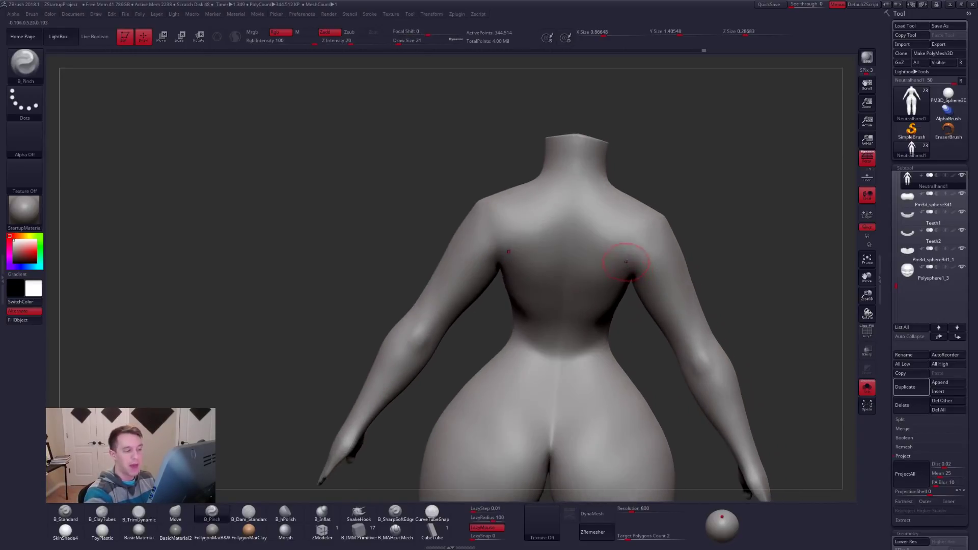
Build up the back of the shoulders and upper arms with B_ClayTubes at draw size 33 and smooth the strokes
{"action": "key", "text": "b"}
{"action": "key", "text": "c"}
{"action": "key", "text": "t"}
{"action": "key", "text": "space"}
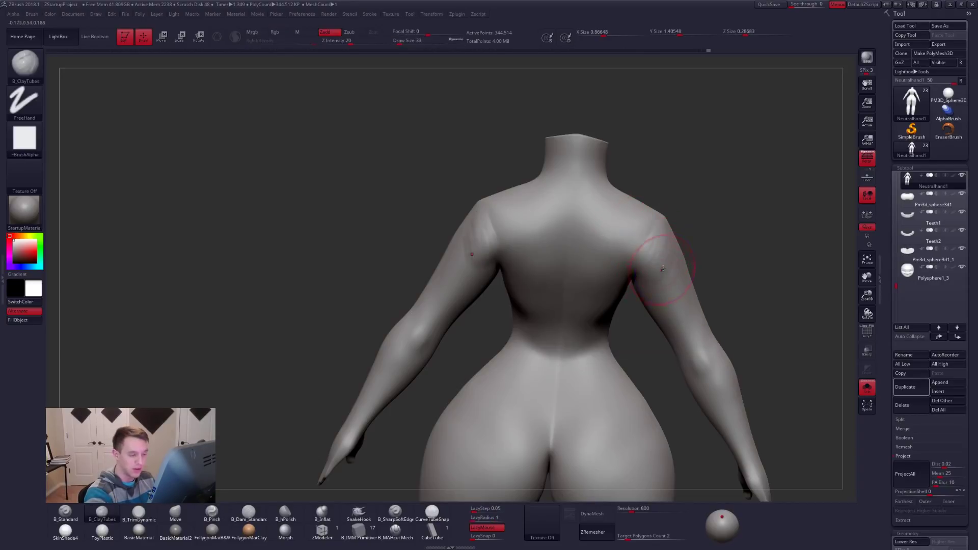
{"action": "key", "text": "shift"}
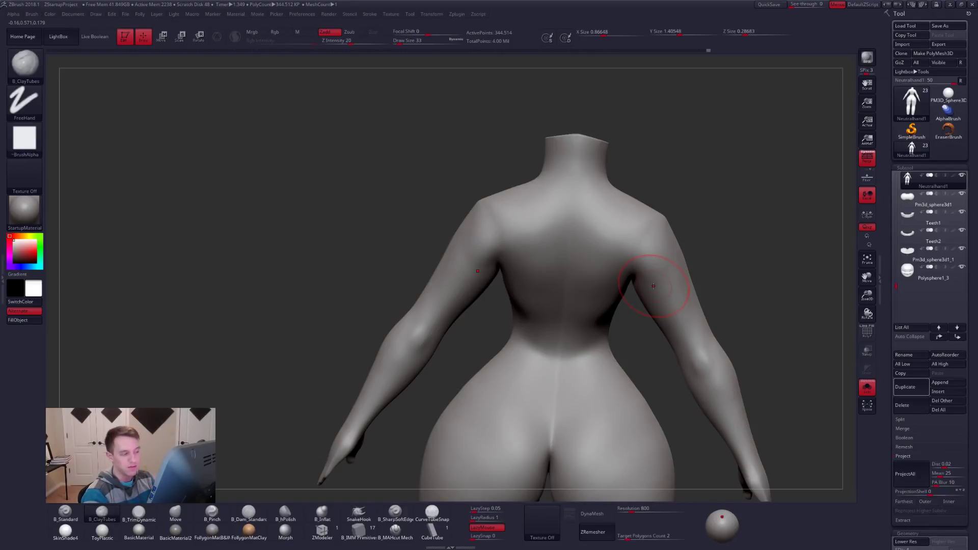
{"action": "left_click_drag", "start_coordinate": [431, 232], "coordinate": [491, 236]}
{"action": "left_click_drag", "start_coordinate": [491, 236], "coordinate": [557, 249], "text": "alt"}
{"action": "key", "text": "space"}
Flatten the rear shoulder with B_TrimDynamic at draw size 43, then smooth it one subdivision level lower
{"action": "right_click_drag", "start_coordinate": [559, 255], "coordinate": [547, 269]}
{"action": "key", "text": "b"}
{"action": "key", "text": "t"}
{"action": "key", "text": "d"}
{"action": "mouse_move", "coordinate": [580, 233]}
{"action": "left_mouse_down"}
{"action": "mouse_move", "coordinate": [563, 258]}
{"action": "mouse_move", "coordinate": [566, 273]}
{"action": "left_mouse_up"}
{"action": "key", "text": "space"}
{"action": "key", "text": "space"}
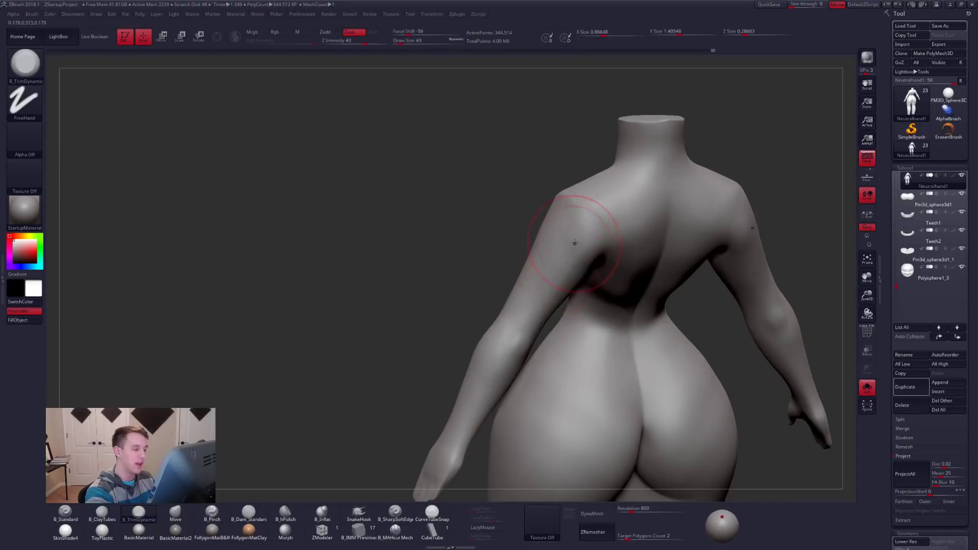
{"action": "key", "text": "shift+d"}
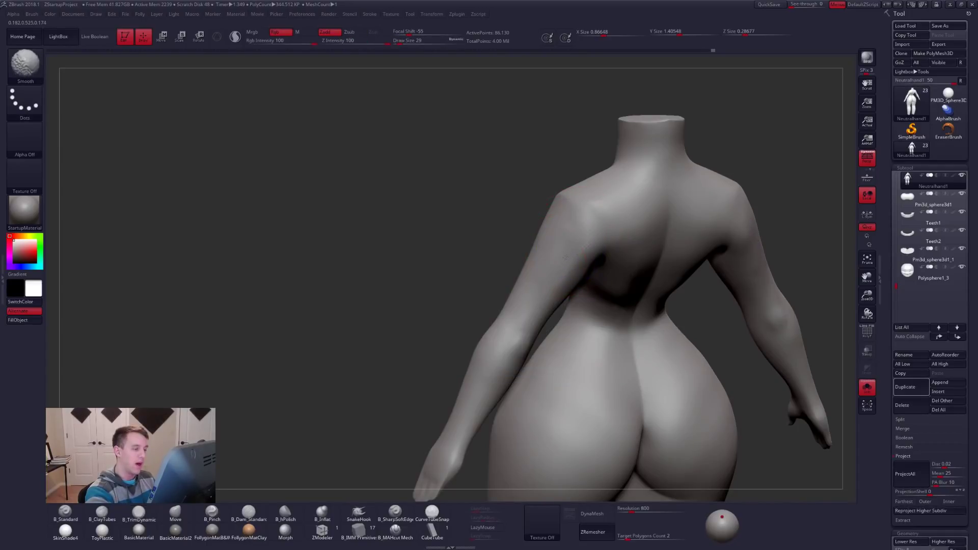
{"action": "left_click_drag", "start_coordinate": [544, 284], "coordinate": [552, 275], "text": "shift"}
{"action": "mouse_move", "coordinate": [494, 255]}
{"action": "left_mouse_down"}
{"action": "mouse_move", "coordinate": [587, 244]}
{"action": "mouse_move", "coordinate": [558, 265]}
{"action": "mouse_move", "coordinate": [560, 274]}
{"action": "mouse_move", "coordinate": [668, 286]}
{"action": "left_mouse_up"}
Adjust the front of the armpit with the Move brush at draw size 16, raise the subdivision level and work the crease with B_Pinch
{"action": "key", "text": "4"}
{"action": "key", "text": "space"}
{"action": "key", "text": "space"}
{"action": "left_click_drag", "start_coordinate": [580, 270], "coordinate": [573, 269]}
{"action": "key", "text": "d"}
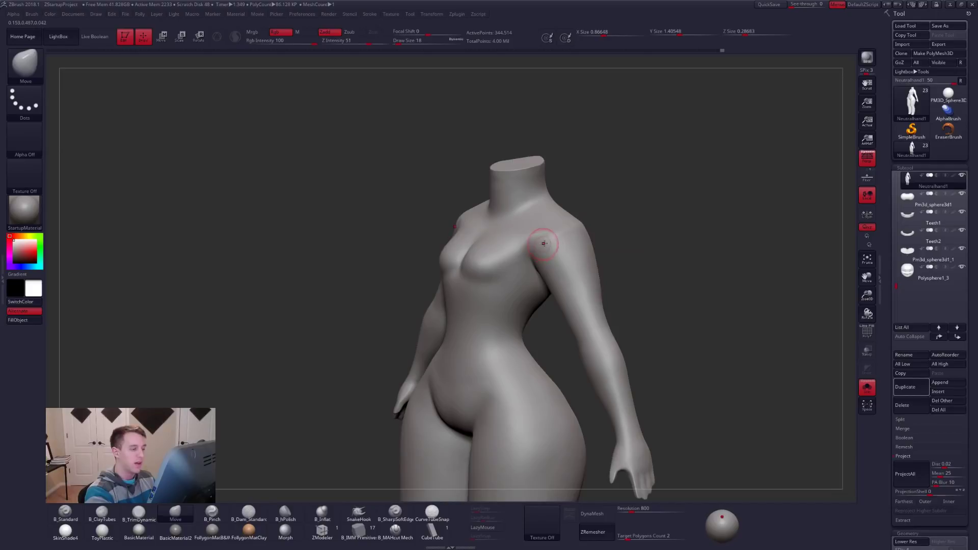
{"action": "mouse_move", "coordinate": [544, 247]}
{"action": "right_mouse_down", "text": "alt"}
{"action": "mouse_move", "coordinate": [581, 294]}
{"action": "mouse_move", "coordinate": [592, 334]}
{"action": "mouse_move", "coordinate": [572, 275]}
{"action": "right_mouse_up", "text": "alt"}
{"action": "key", "text": "5"}
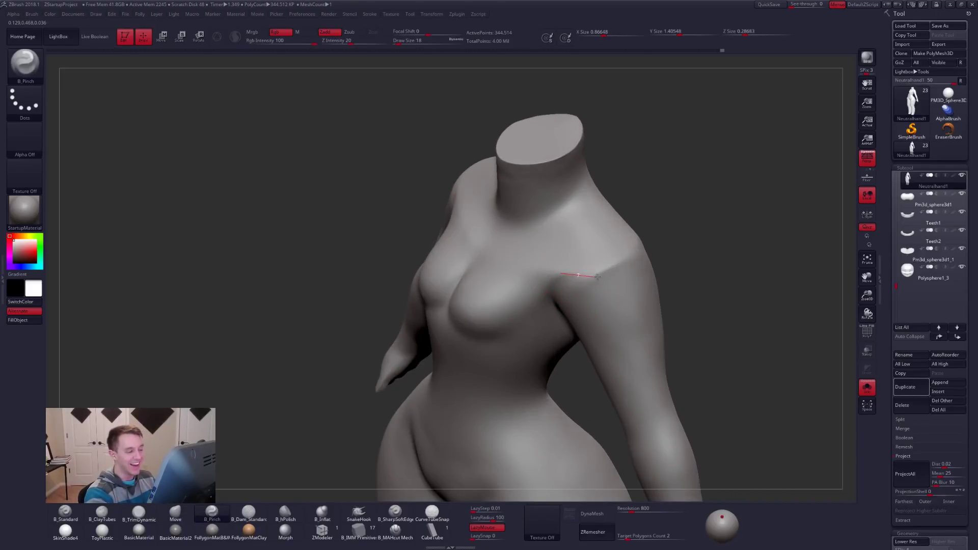
{"action": "right_click_drag", "start_coordinate": [659, 223], "coordinate": [619, 262]}
{"action": "mouse_move", "coordinate": [666, 214]}
{"action": "right_mouse_down"}
{"action": "mouse_move", "coordinate": [670, 262]}
{"action": "mouse_move", "coordinate": [632, 276]}
{"action": "mouse_move", "coordinate": [605, 245]}
{"action": "mouse_move", "coordinate": [648, 237]}
{"action": "mouse_move", "coordinate": [645, 252]}
{"action": "mouse_move", "coordinate": [635, 241]}
{"action": "right_mouse_up"}
Build up the front of the shoulder and the chest beside the armpit with B_ClayTubes at draw size 25 and smooth the transitions
{"action": "key", "text": "space"}
{"action": "key", "text": "space"}
{"action": "left_click_drag", "start_coordinate": [635, 242], "coordinate": [637, 241]}
{"action": "right_click_drag", "start_coordinate": [637, 241], "coordinate": [630, 235]}
{"action": "key", "text": "2"}
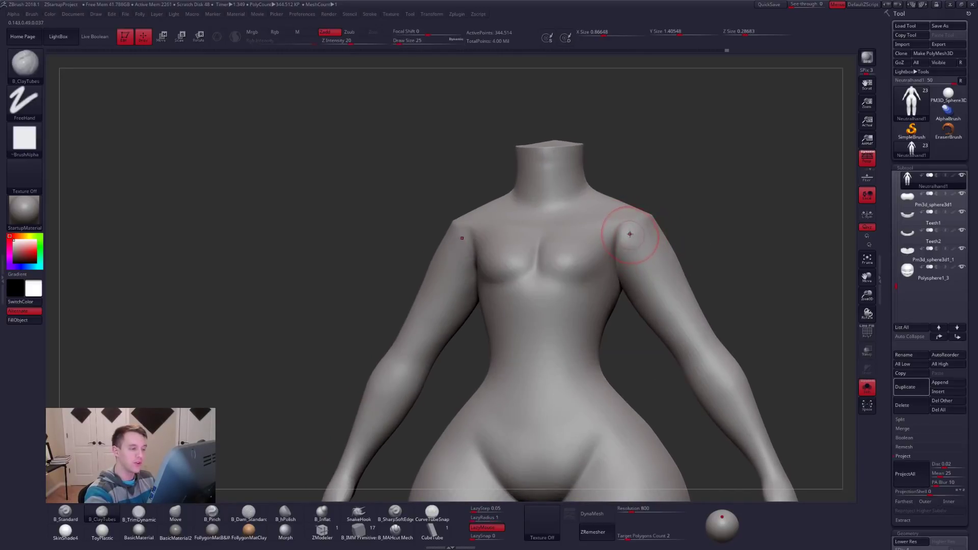
{"action": "right_click_drag", "start_coordinate": [627, 272], "coordinate": [635, 265]}
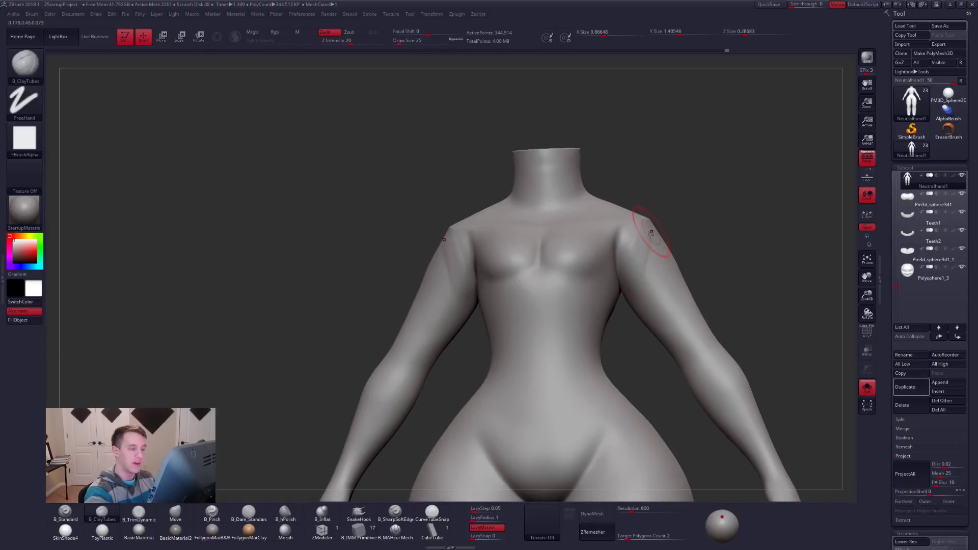
{"action": "key", "text": "shift"}
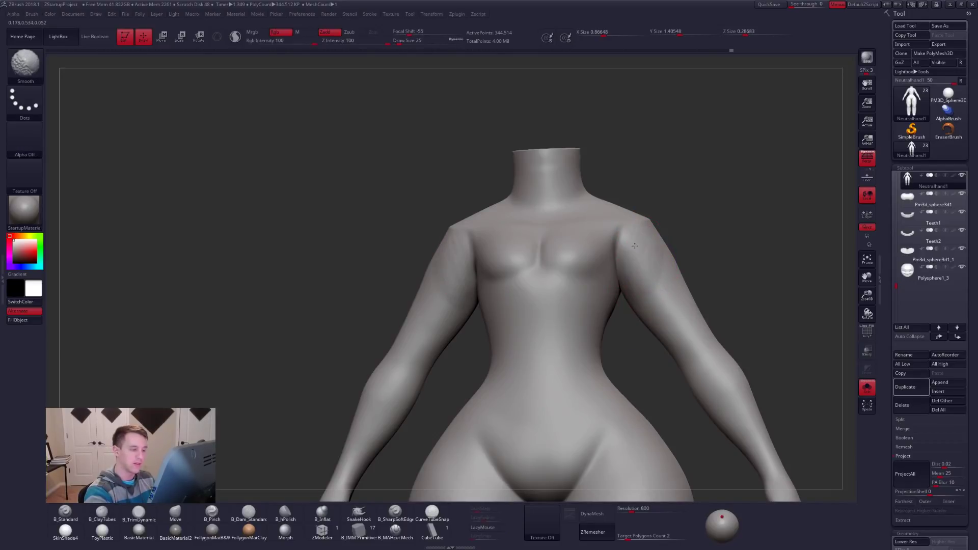
{"action": "right_click_drag", "start_coordinate": [641, 256], "coordinate": [602, 254]}
{"action": "left_click_drag", "start_coordinate": [602, 255], "coordinate": [614, 230]}
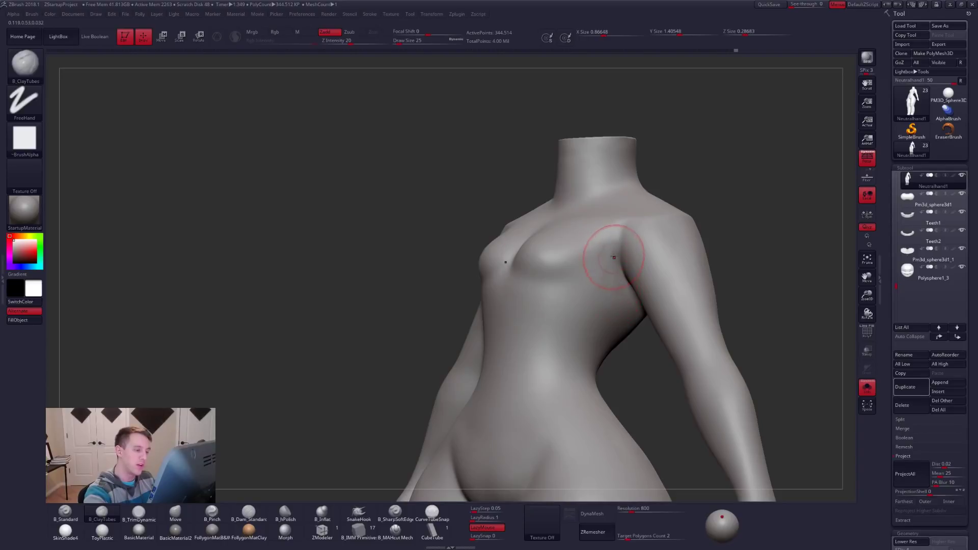
{"action": "right_click_drag", "start_coordinate": [613, 271], "coordinate": [630, 275]}
{"action": "left_click_drag", "start_coordinate": [618, 265], "coordinate": [612, 282], "text": "shift"}
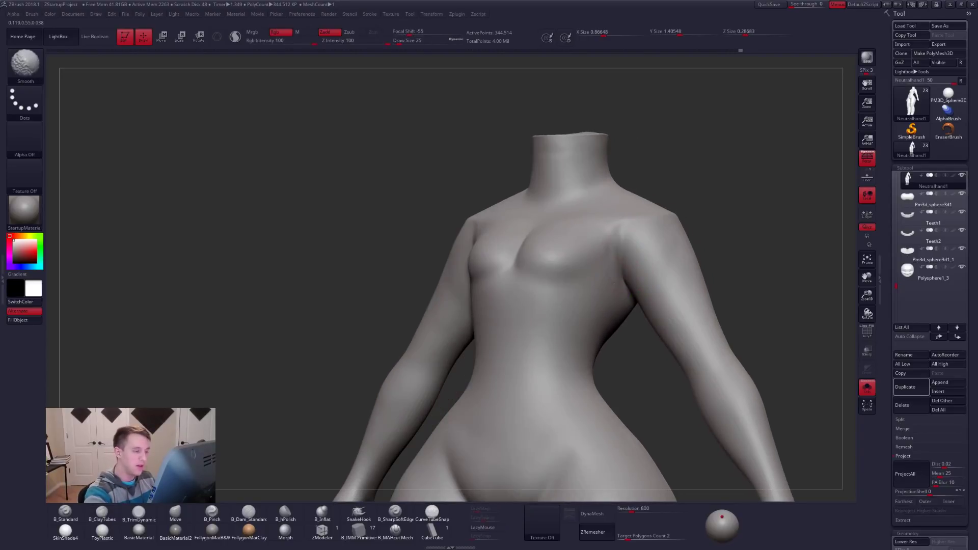
Rework the front of the opposite shoulder, undo the last two strokes, and blend the area one subdivision level lower
{"action": "mouse_move", "coordinate": [611, 273]}
{"action": "right_mouse_down"}
{"action": "mouse_move", "coordinate": [621, 258]}
{"action": "mouse_move", "coordinate": [552, 262]}
{"action": "right_mouse_up"}
{"action": "left_click_drag", "start_coordinate": [550, 265], "coordinate": [570, 251]}
{"action": "right_click_drag", "start_coordinate": [560, 249], "coordinate": [604, 264]}
{"action": "left_click_drag", "start_coordinate": [585, 255], "coordinate": [569, 271]}
{"action": "key", "text": "ctrl+z"}
{"action": "key", "text": "ctrl+z"}
{"action": "right_click_drag", "start_coordinate": [569, 271], "coordinate": [556, 277]}
{"action": "key", "text": "shift+d"}
{"action": "left_click_drag", "start_coordinate": [570, 270], "coordinate": [573, 249]}
{"action": "left_click_drag", "start_coordinate": [570, 285], "coordinate": [561, 298], "text": "shift"}
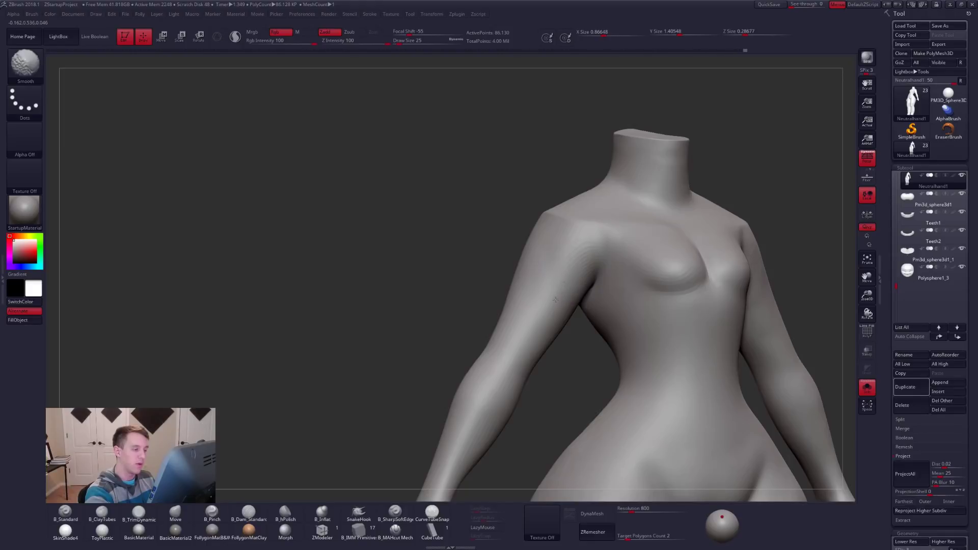
Reshape the shoulders and upper arms with the Move brush and step through the body's subdivision levels
{"action": "right_click_drag", "start_coordinate": [567, 274], "coordinate": [558, 250], "text": "ctrl"}
{"action": "right_click_drag", "start_coordinate": [557, 249], "coordinate": [591, 265]}
{"action": "key", "text": "b"}
{"action": "key", "text": "m"}
{"action": "key", "text": "v"}
{"action": "key", "text": "space"}
{"action": "left_click_drag", "start_coordinate": [562, 250], "coordinate": [569, 245]}
{"action": "right_click_drag", "start_coordinate": [570, 248], "coordinate": [685, 338]}
{"action": "right_click_drag", "start_coordinate": [590, 248], "coordinate": [594, 269]}
{"action": "key", "text": "alt+s"}
{"action": "key", "text": "shift+d"}
{"action": "key", "text": "shift+d"}
{"action": "key", "text": "d"}
{"action": "key", "text": "d"}
Select B_ClayTubes, raise the body's subdivision level and turn off solo display to show the whole character
{"action": "right_click_drag", "start_coordinate": [625, 310], "coordinate": [517, 286]}
{"action": "key", "text": "b"}
{"action": "key", "text": "c"}
{"action": "key", "text": "t"}
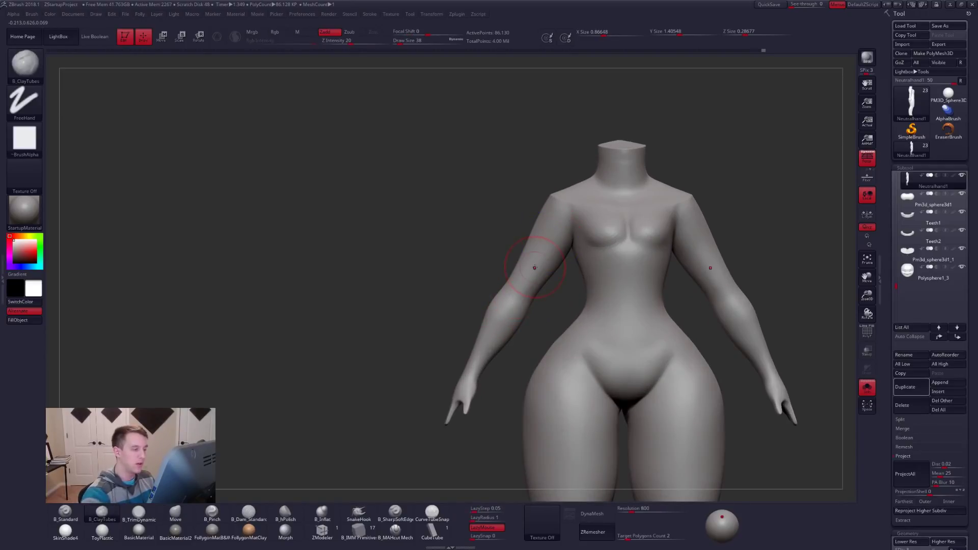
{"action": "key", "text": "ctrl+d"}
{"action": "right_click_drag", "start_coordinate": [571, 278], "coordinate": [540, 191], "text": "ctrl"}
{"action": "key", "text": "alt+s"}
{"action": "right_click_drag", "start_coordinate": [696, 209], "coordinate": [655, 216], "text": "ctrl"}
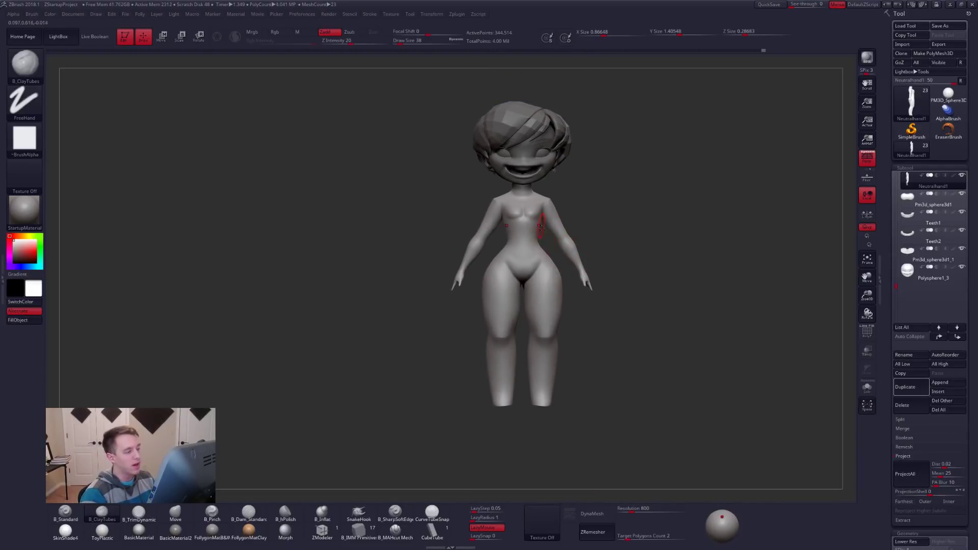
{"action": "right_click_drag", "start_coordinate": [540, 279], "coordinate": [532, 283]}
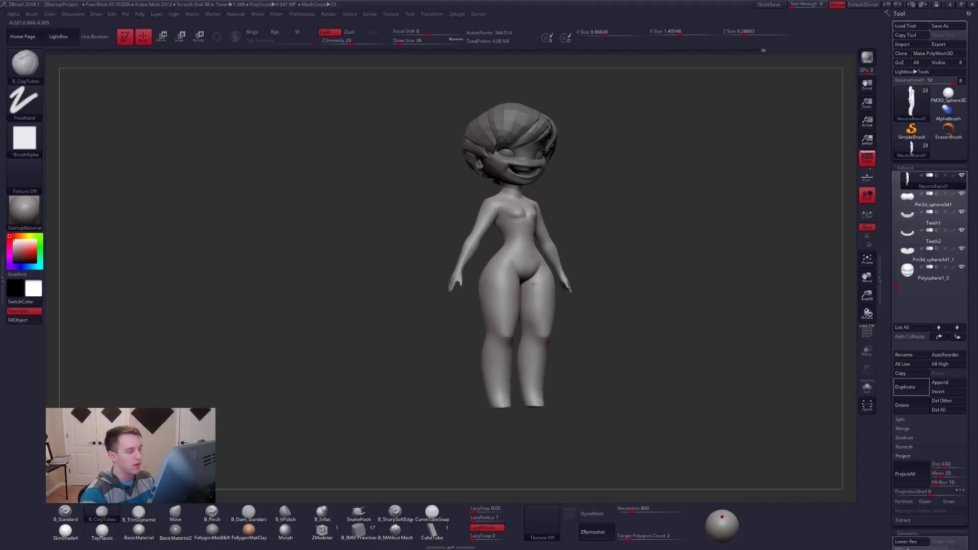
Switch to Chrome and look through the products on the Follygon Gumroad page
{"action": "key", "text": "alt+Tab"}
{"action": "key", "text": "Tab"}
{"action": "key", "text": "Tab"}
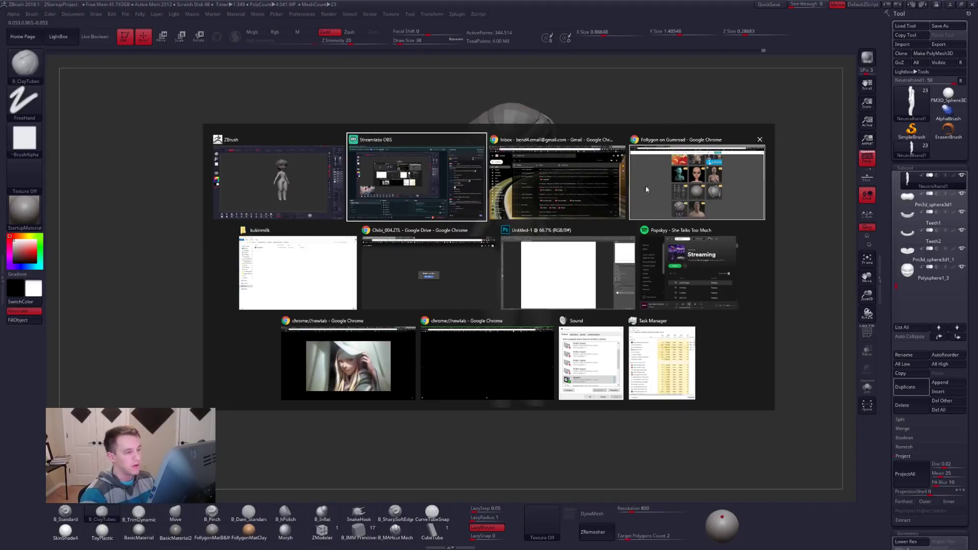
{"action": "key", "text": "ctrl+1"}
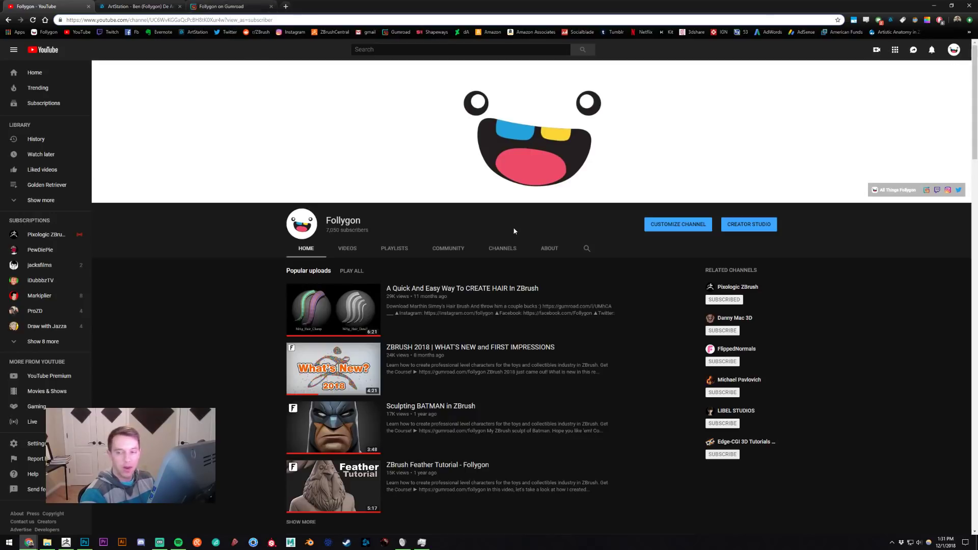
{"action": "key", "text": "ctrl+3"}
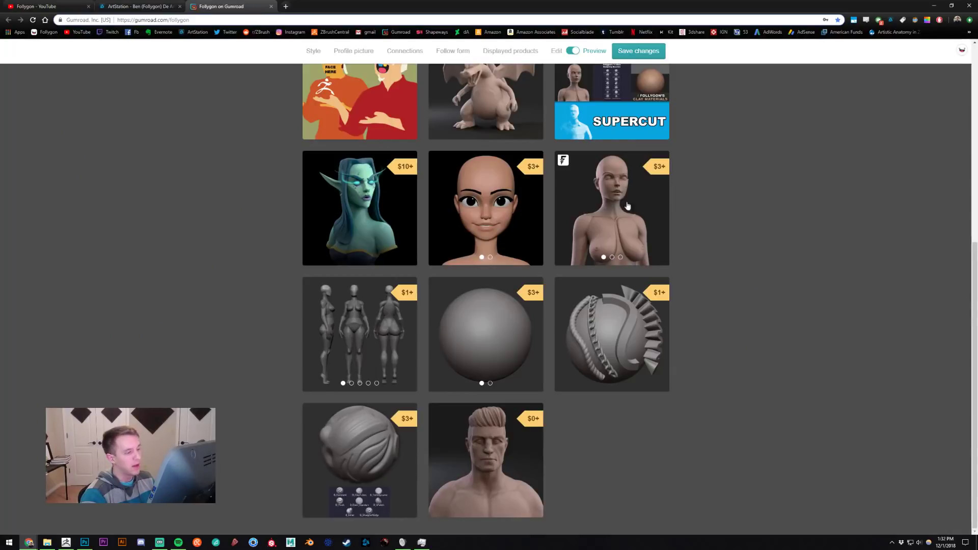
{"action": "scroll", "coordinate": [727, 265], "scroll_direction": "up", "scroll_amount": 3}
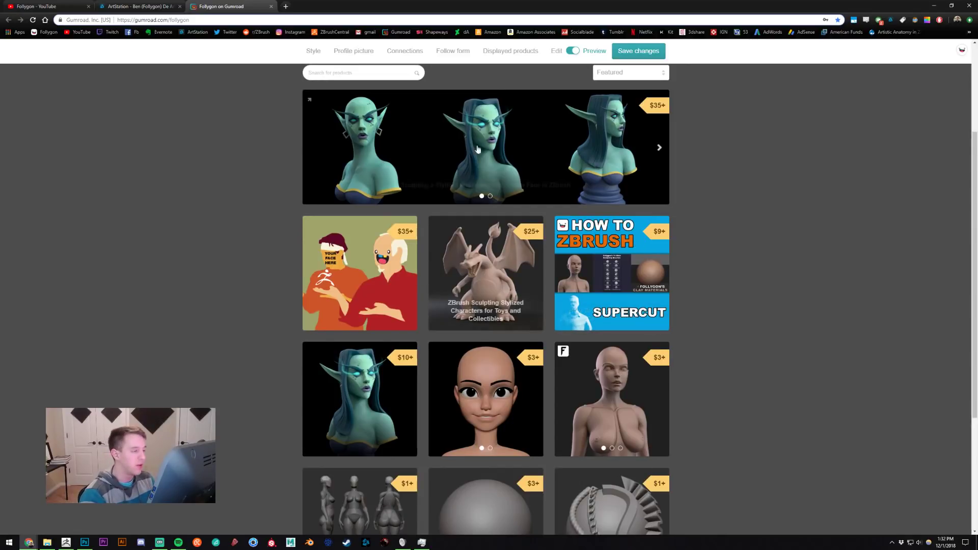
{"action": "scroll", "coordinate": [714, 199], "scroll_direction": "down", "scroll_amount": 4}
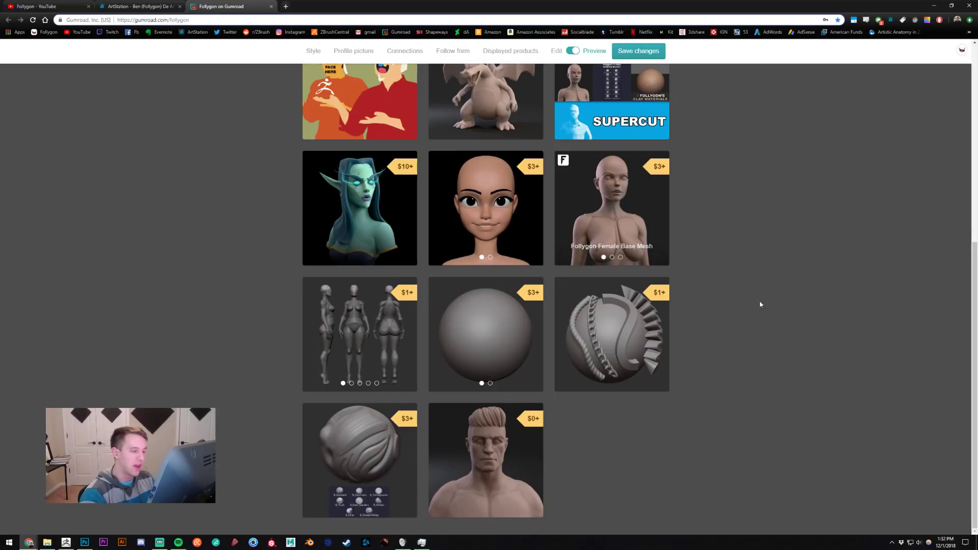
Examine the Curve Brushes product and the preview images of the Base Mannequins product, then return to the product overview
{"action": "left_click", "coordinate": [611, 331]}
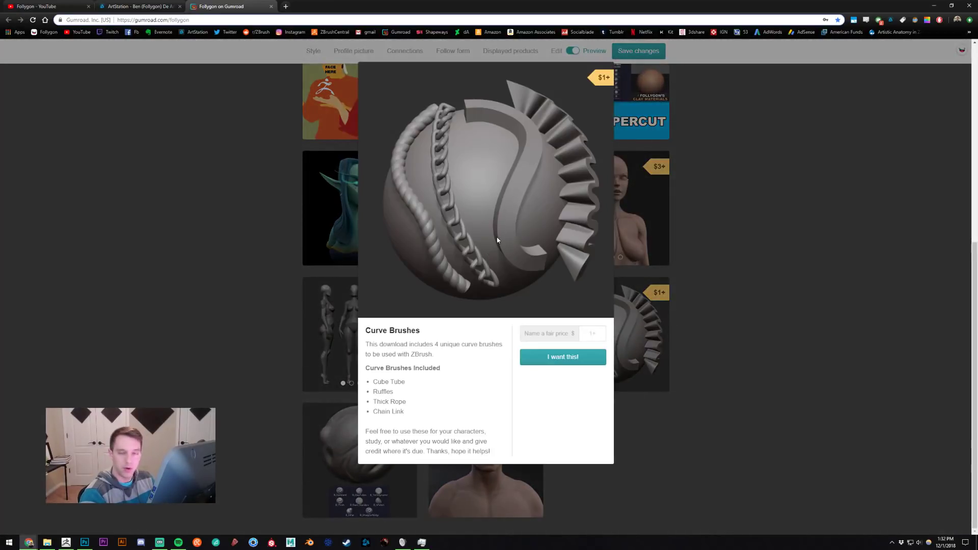
{"action": "left_click", "coordinate": [713, 245]}
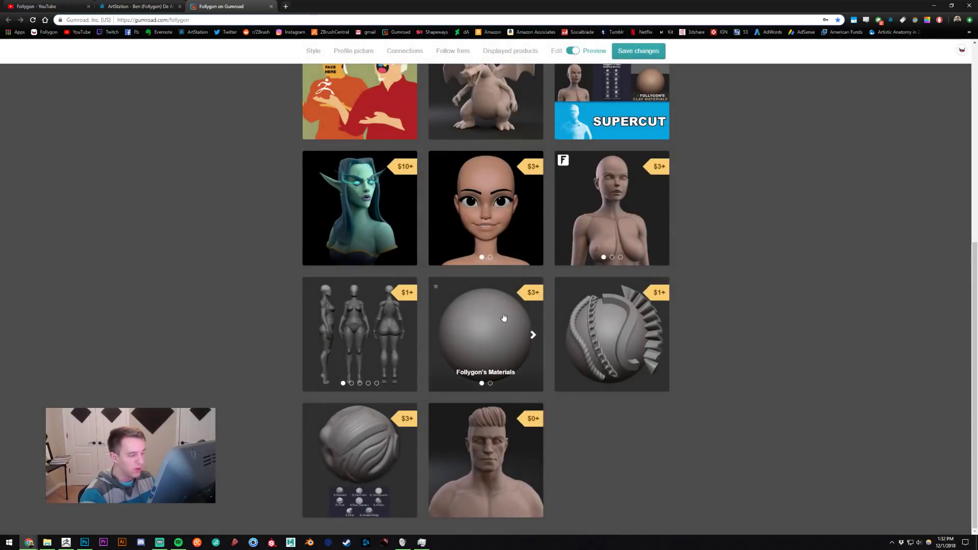
{"action": "left_click", "coordinate": [337, 339]}
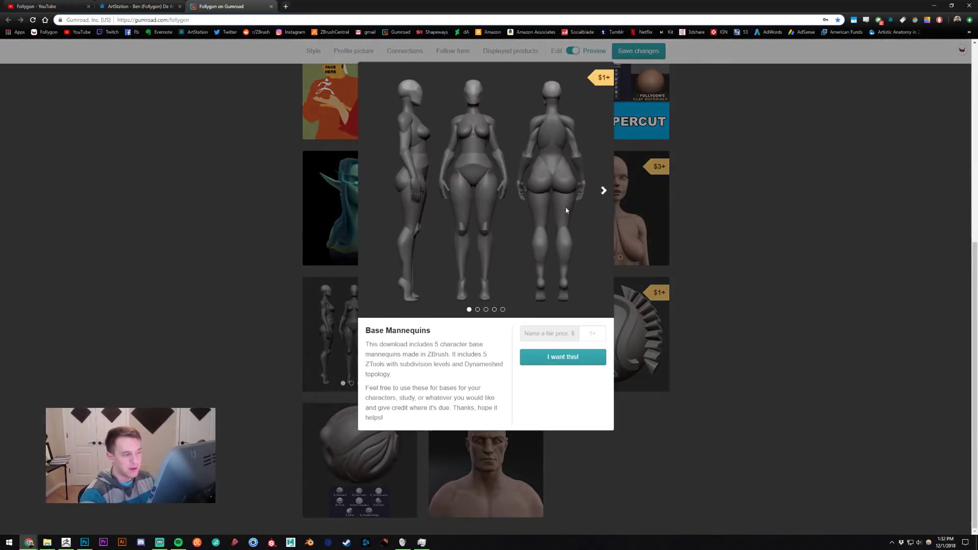
{"action": "left_click", "coordinate": [602, 190]}
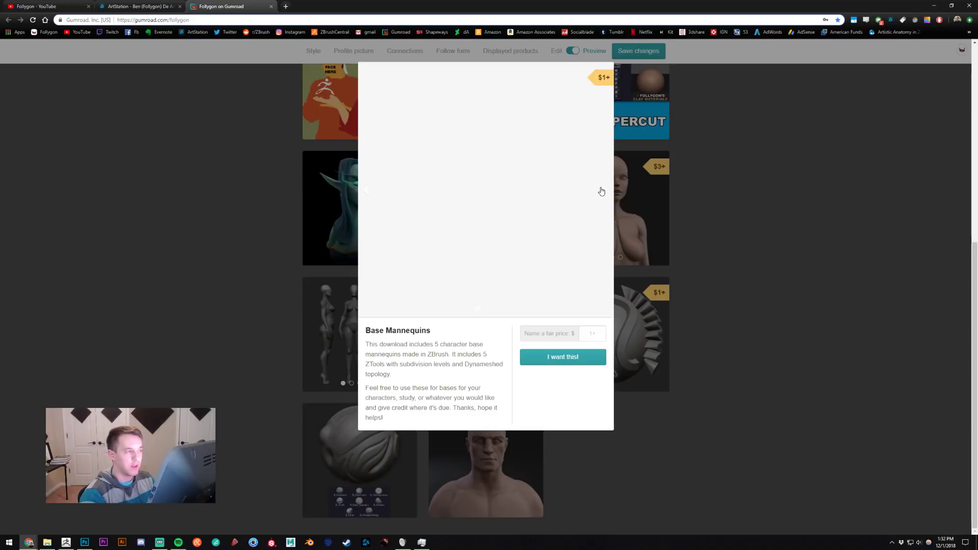
{"action": "left_click", "coordinate": [601, 190]}
{"action": "left_click", "coordinate": [601, 191]}
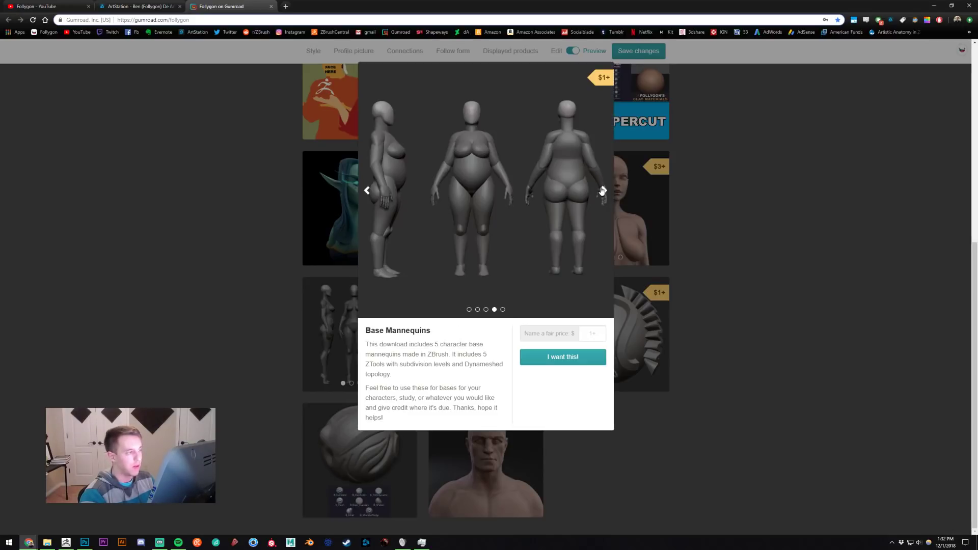
{"action": "left_click", "coordinate": [754, 198]}
{"action": "scroll", "coordinate": [194, 230], "scroll_direction": "up", "scroll_amount": 3}
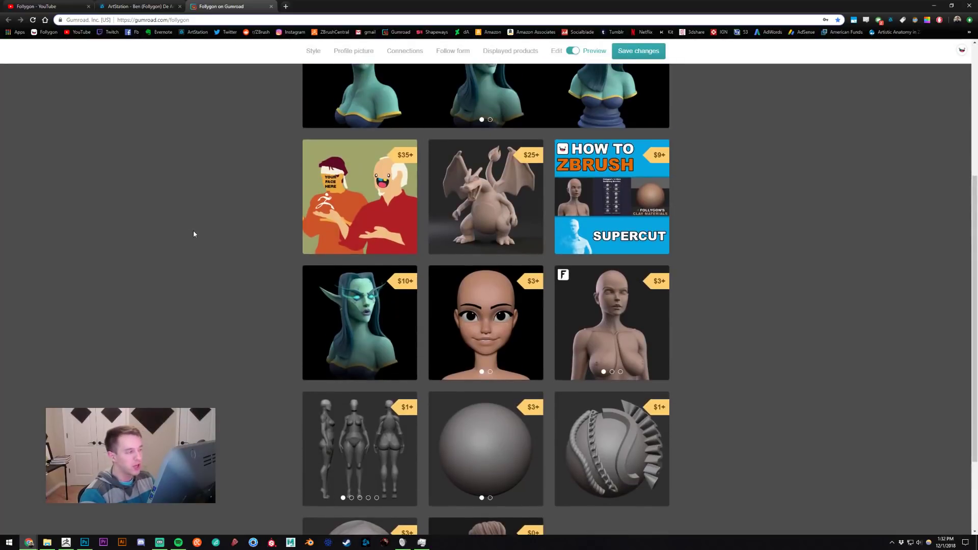
{"action": "scroll", "coordinate": [198, 215], "scroll_direction": "up", "scroll_amount": 1}
Switch back to ZBrush and examine the full character's proportions from the front
{"action": "left_click", "coordinate": [66, 542]}
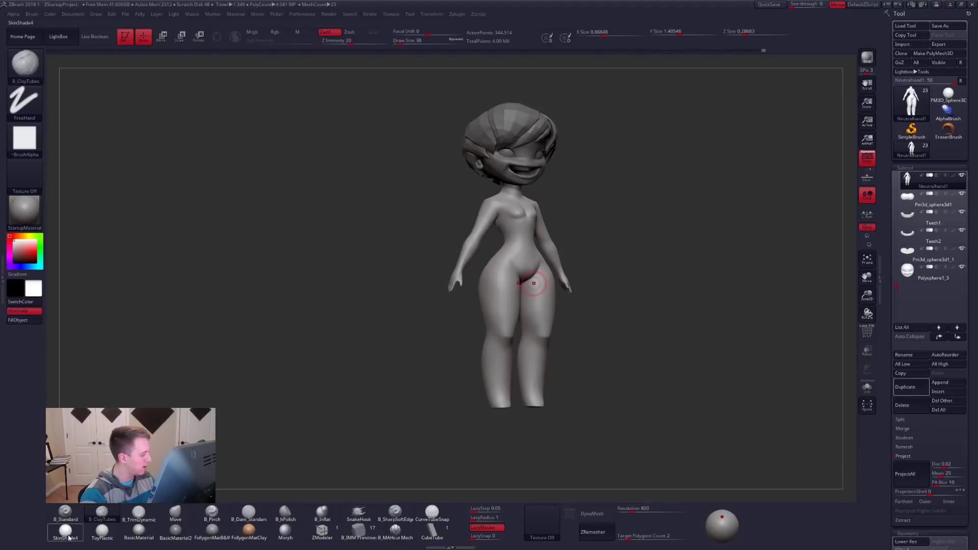
{"action": "left_click_drag", "start_coordinate": [413, 355], "coordinate": [531, 248]}
{"action": "right_click_drag", "start_coordinate": [531, 248], "coordinate": [539, 297], "text": "ctrl"}
{"action": "right_click_drag", "start_coordinate": [576, 306], "coordinate": [570, 320], "text": "ctrl"}
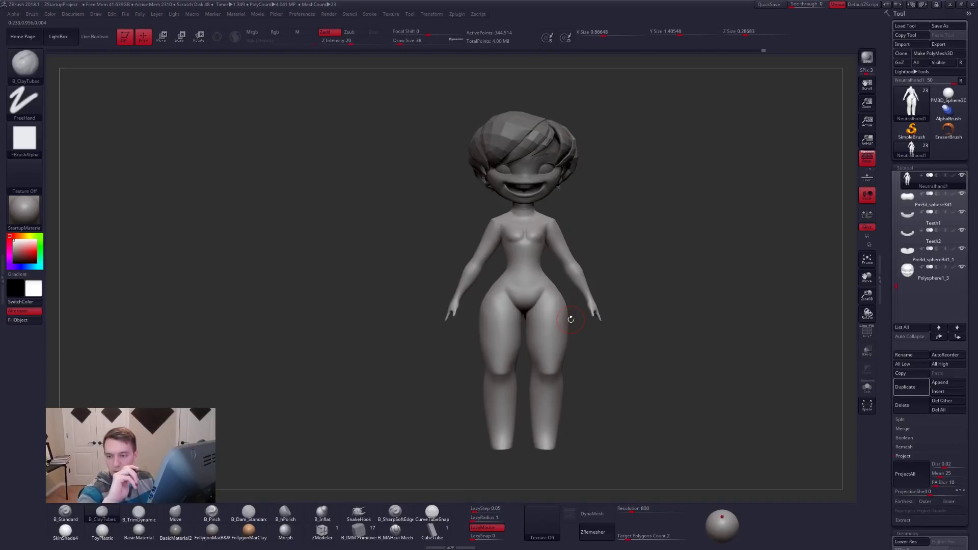
{"action": "right_click_drag", "start_coordinate": [665, 281], "coordinate": [628, 279], "text": "alt"}
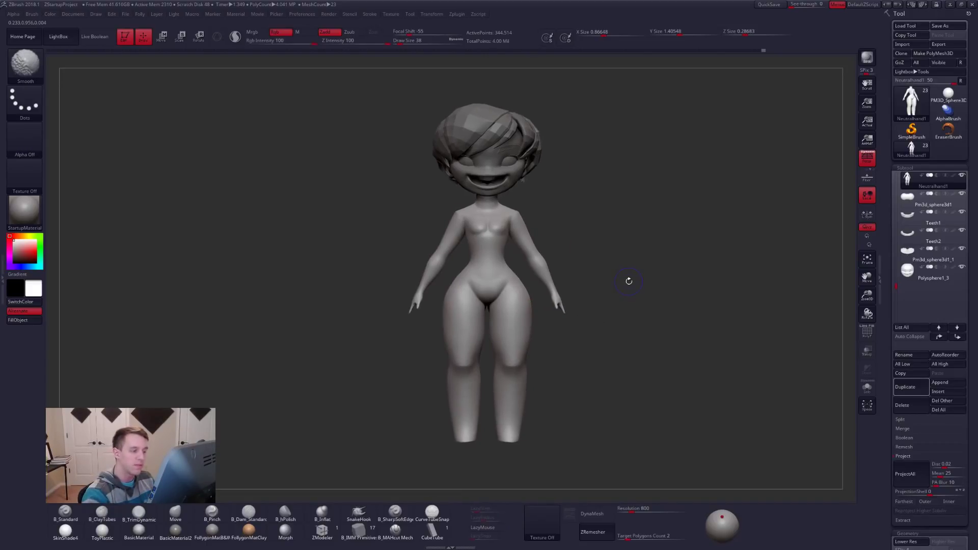
Isolate the body, duplicate its subtool and make the original body active again
{"action": "left_click", "coordinate": [915, 184], "text": "ctrl+shift"}
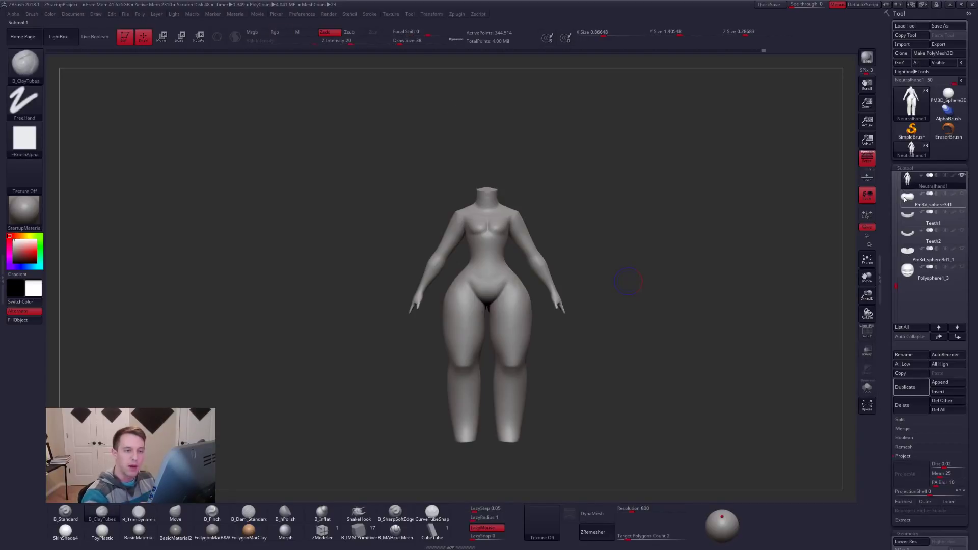
{"action": "left_click", "coordinate": [912, 373]}
{"action": "left_click", "coordinate": [911, 168]}
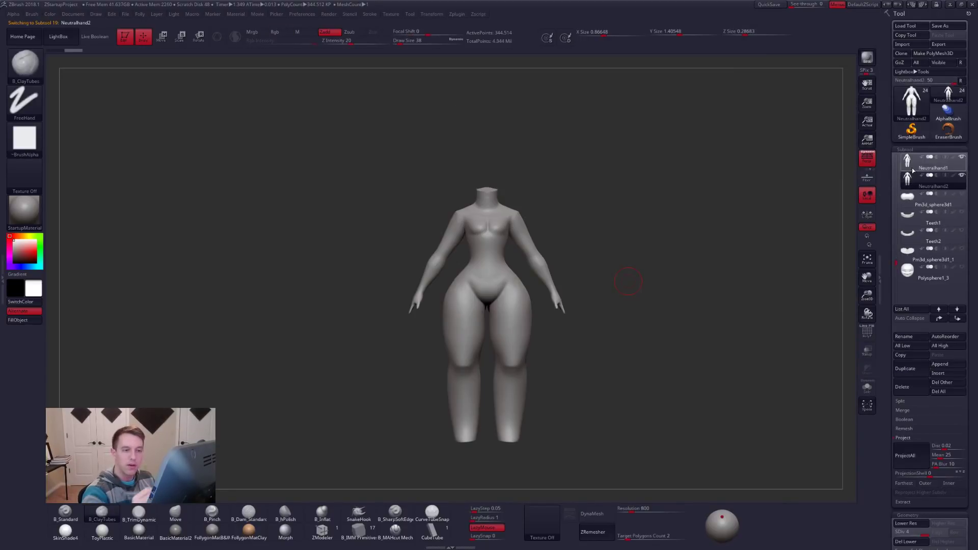
Turn off perspective and review the body's ZRemesher settings for target polygon count, adaptive size and curves strength
{"action": "left_click_drag", "start_coordinate": [887, 319], "coordinate": [888, 252]}
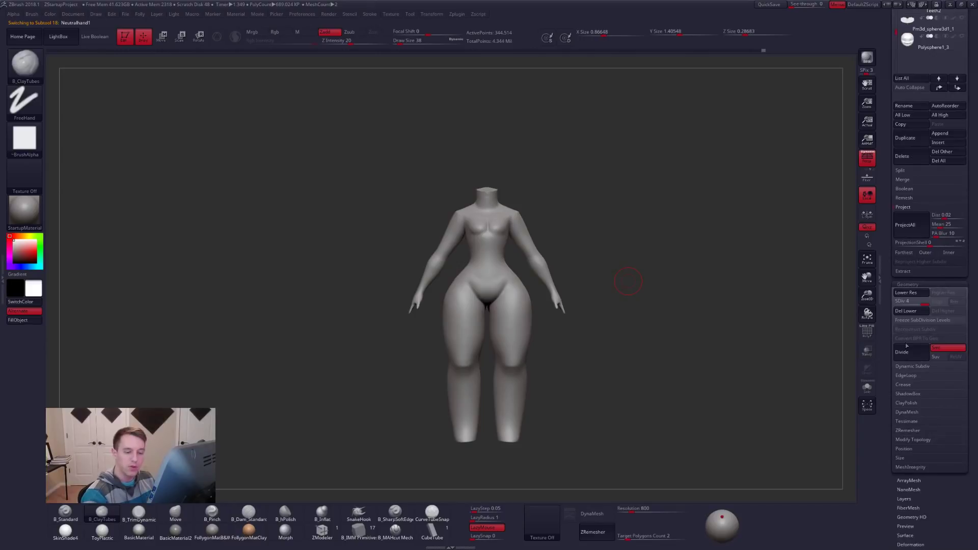
{"action": "left_click", "coordinate": [908, 431]}
{"action": "left_click_drag", "start_coordinate": [888, 394], "coordinate": [887, 356]}
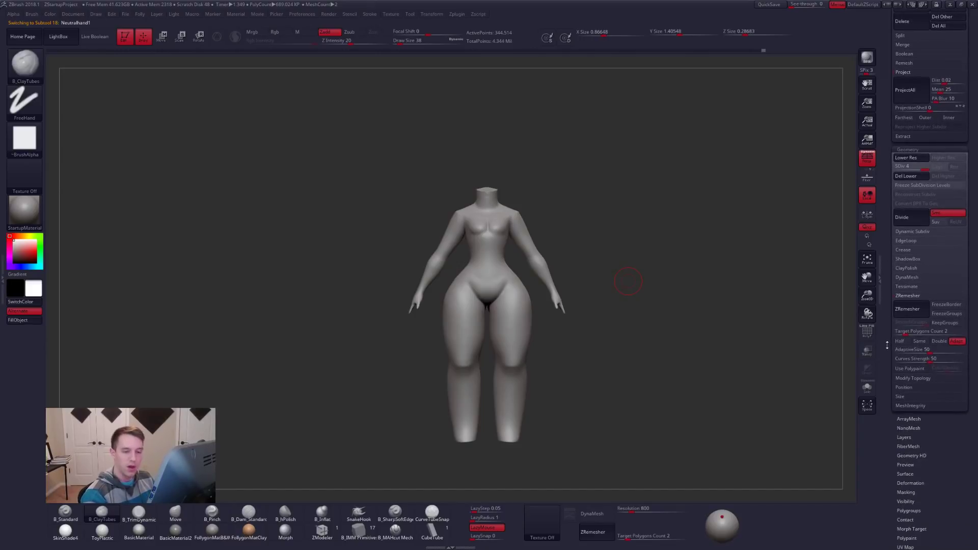
{"action": "key", "text": "shift+f"}
{"action": "key", "text": "shift+f"}
{"action": "right_click_drag", "start_coordinate": [530, 328], "coordinate": [574, 326], "text": "alt"}
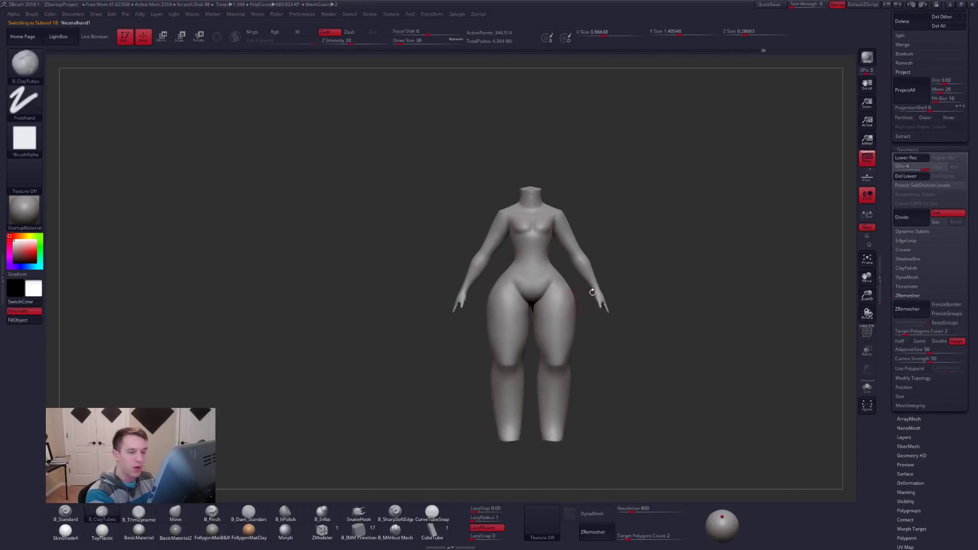
{"action": "left_click", "coordinate": [867, 162]}
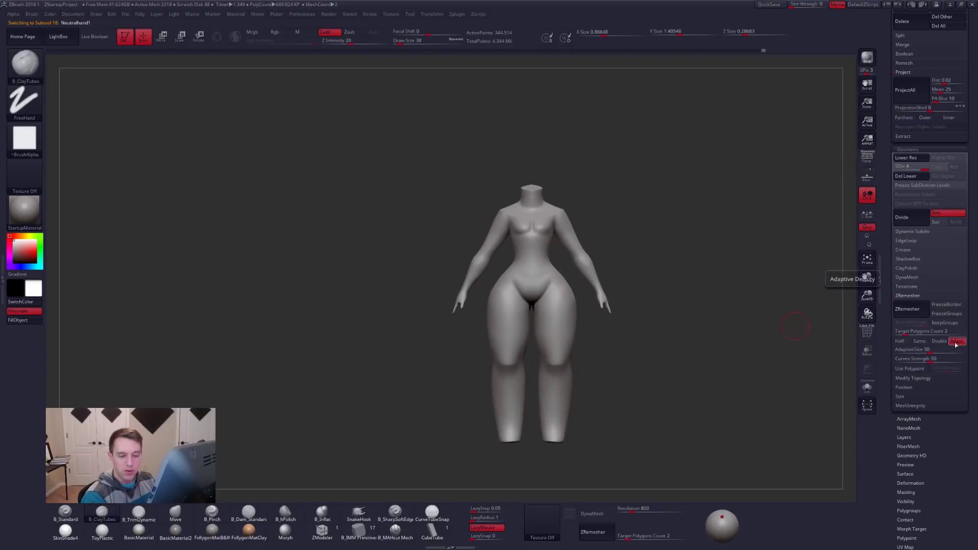
{"action": "left_click", "coordinate": [915, 331]}
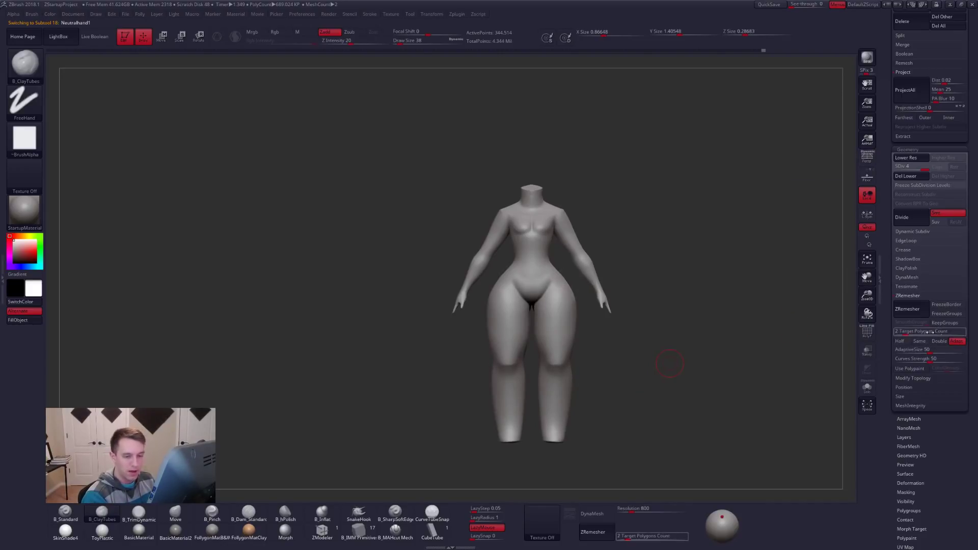
{"action": "left_click", "coordinate": [928, 351]}
{"action": "key", "text": "Tab"}
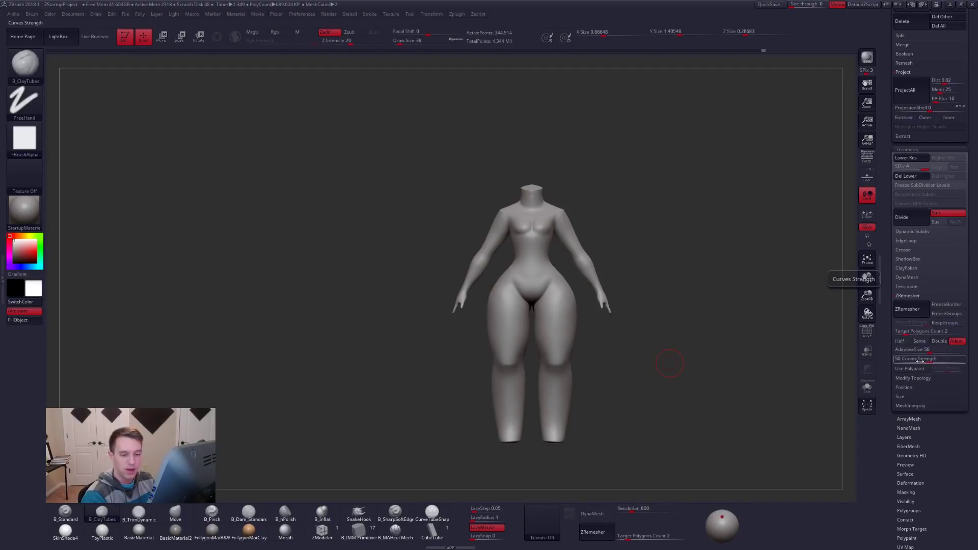
{"action": "left_click", "coordinate": [923, 351]}
{"action": "key", "text": "ctrl"}
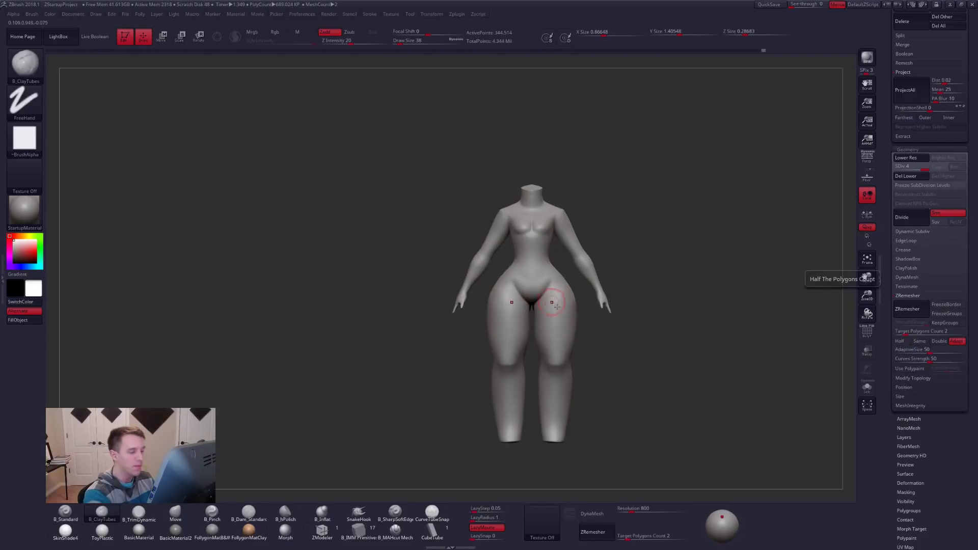
Mask the front of both legs symmetrically from the crotch and upper thighs downward, trimming the mask along the hip line
{"action": "key", "text": "f"}
{"action": "key", "text": "shift+f"}
{"action": "key", "text": "shift+f"}
{"action": "key", "text": "ctrl"}
{"action": "right_click_drag", "start_coordinate": [545, 265], "coordinate": [547, 280], "text": "ctrl"}
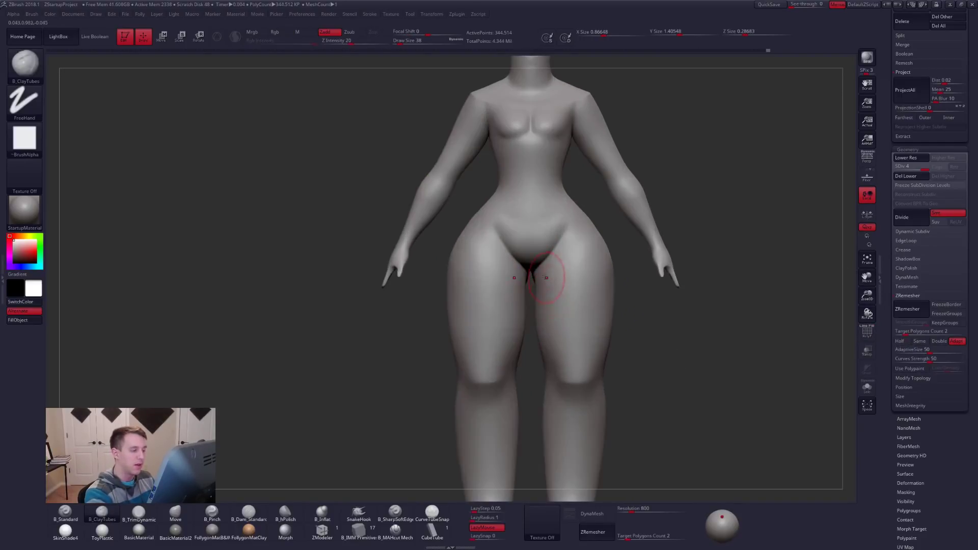
{"action": "mouse_move", "coordinate": [535, 275]}
{"action": "left_mouse_down", "text": "ctrl"}
{"action": "mouse_move", "coordinate": [560, 245]}
{"action": "mouse_move", "coordinate": [633, 295]}
{"action": "mouse_move", "coordinate": [550, 423]}
{"action": "left_mouse_up", "text": "ctrl"}
{"action": "mouse_move", "coordinate": [550, 423]}
{"action": "right_mouse_down", "text": "ctrl"}
{"action": "mouse_move", "coordinate": [542, 404]}
{"action": "mouse_move", "coordinate": [550, 342]}
{"action": "right_mouse_up", "text": "ctrl"}
{"action": "mouse_move", "coordinate": [548, 347]}
{"action": "left_mouse_down", "text": "ctrl"}
{"action": "mouse_move", "coordinate": [618, 424]}
{"action": "mouse_move", "coordinate": [606, 351]}
{"action": "left_mouse_up", "text": "ctrl"}
{"action": "mouse_move", "coordinate": [563, 327]}
{"action": "right_mouse_down"}
{"action": "mouse_move", "coordinate": [626, 304]}
{"action": "mouse_move", "coordinate": [619, 270]}
{"action": "mouse_move", "coordinate": [605, 271]}
{"action": "mouse_move", "coordinate": [577, 311]}
{"action": "right_mouse_up"}
{"action": "mouse_move", "coordinate": [577, 311]}
{"action": "left_mouse_down", "text": "ctrl+alt"}
{"action": "mouse_move", "coordinate": [637, 298]}
{"action": "mouse_move", "coordinate": [595, 242]}
{"action": "mouse_move", "coordinate": [509, 301]}
{"action": "left_mouse_up", "text": "ctrl+alt"}
Extend the mask around the sides and back of the upper thighs and turn the masked legs into their own polygroup
{"action": "right_click_drag", "start_coordinate": [609, 291], "coordinate": [574, 301]}
{"action": "mouse_move", "coordinate": [574, 301]}
{"action": "left_mouse_down", "text": "ctrl"}
{"action": "mouse_move", "coordinate": [651, 295]}
{"action": "mouse_move", "coordinate": [648, 312]}
{"action": "left_mouse_up", "text": "ctrl"}
{"action": "mouse_move", "coordinate": [648, 313]}
{"action": "right_mouse_down"}
{"action": "mouse_move", "coordinate": [632, 314]}
{"action": "mouse_move", "coordinate": [651, 324]}
{"action": "mouse_move", "coordinate": [563, 291]}
{"action": "mouse_move", "coordinate": [560, 314]}
{"action": "mouse_move", "coordinate": [558, 304]}
{"action": "right_mouse_up"}
{"action": "mouse_move", "coordinate": [523, 290]}
{"action": "left_mouse_down", "text": "ctrl"}
{"action": "mouse_move", "coordinate": [563, 351]}
{"action": "mouse_move", "coordinate": [559, 326]}
{"action": "left_mouse_up", "text": "ctrl"}
{"action": "mouse_move", "coordinate": [552, 303]}
{"action": "left_mouse_down", "text": "ctrl"}
{"action": "mouse_move", "coordinate": [506, 286]}
{"action": "mouse_move", "coordinate": [545, 309]}
{"action": "mouse_move", "coordinate": [632, 270]}
{"action": "left_mouse_up", "text": "ctrl"}
{"action": "mouse_move", "coordinate": [631, 285]}
{"action": "right_mouse_down"}
{"action": "mouse_move", "coordinate": [596, 311]}
{"action": "mouse_move", "coordinate": [626, 329]}
{"action": "right_mouse_up"}
{"action": "key", "text": "shift+f"}
{"action": "key", "text": "ctrl+w"}
{"action": "right_click_drag", "start_coordinate": [645, 365], "coordinate": [573, 313], "text": "ctrl"}
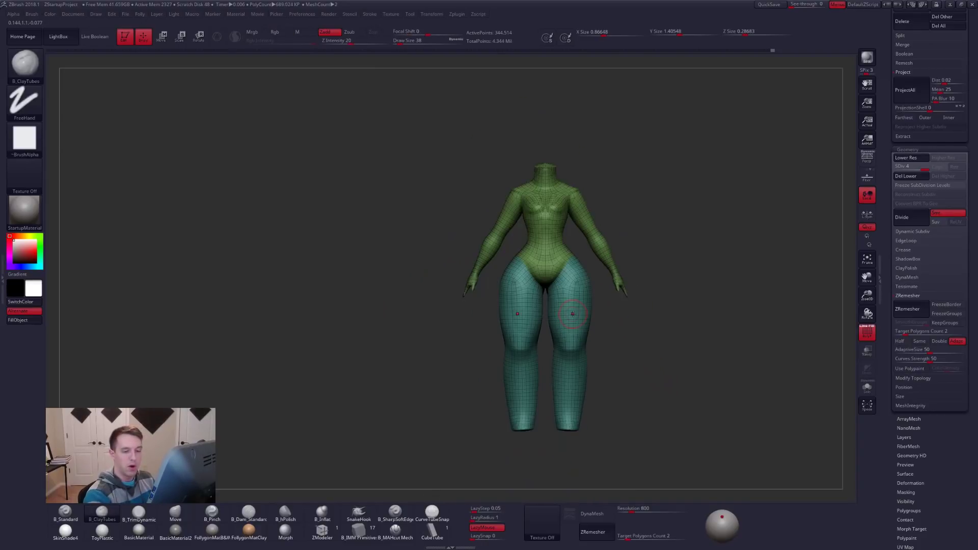
ZRemesh the body with KeepGroups enabled and inspect the new topology around the hips and legs
{"action": "left_click", "coordinate": [945, 322]}
{"action": "left_click", "coordinate": [913, 312]}
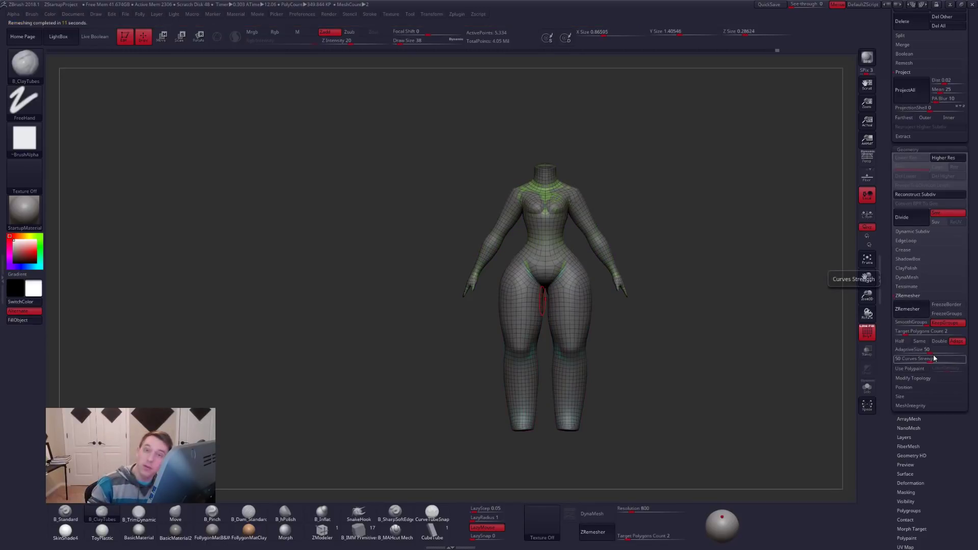
{"action": "key", "text": "alt+s"}
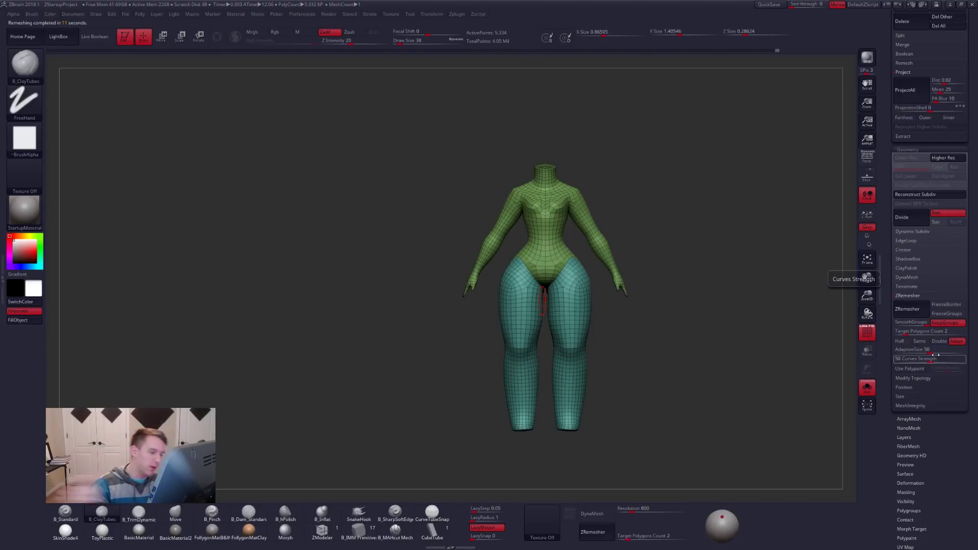
{"action": "left_click_drag", "start_coordinate": [655, 300], "coordinate": [719, 299]}
{"action": "right_click_drag", "start_coordinate": [558, 273], "coordinate": [560, 326], "text": "ctrl"}
{"action": "right_click_drag", "start_coordinate": [561, 326], "coordinate": [581, 339], "text": "shift"}
Test three subdivisions on the remeshed body, undo back to the state before ZRemesher and hide the polyframe
{"action": "key", "text": "ctrl+d"}
{"action": "key", "text": "ctrl+d"}
{"action": "key", "text": "ctrl+d"}
{"action": "right_click_drag", "start_coordinate": [677, 367], "coordinate": [639, 353], "text": "ctrl"}
{"action": "key", "text": "shift+f"}
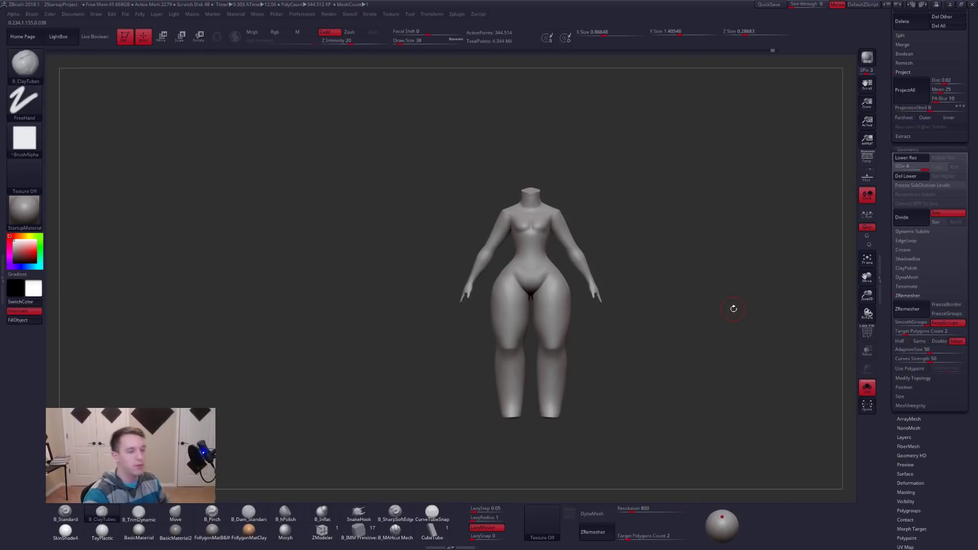
Delete the duplicate body subtool and show the whole character again, viewing it from the front and side
{"action": "right_click_drag", "start_coordinate": [650, 258], "coordinate": [626, 255], "text": "alt"}
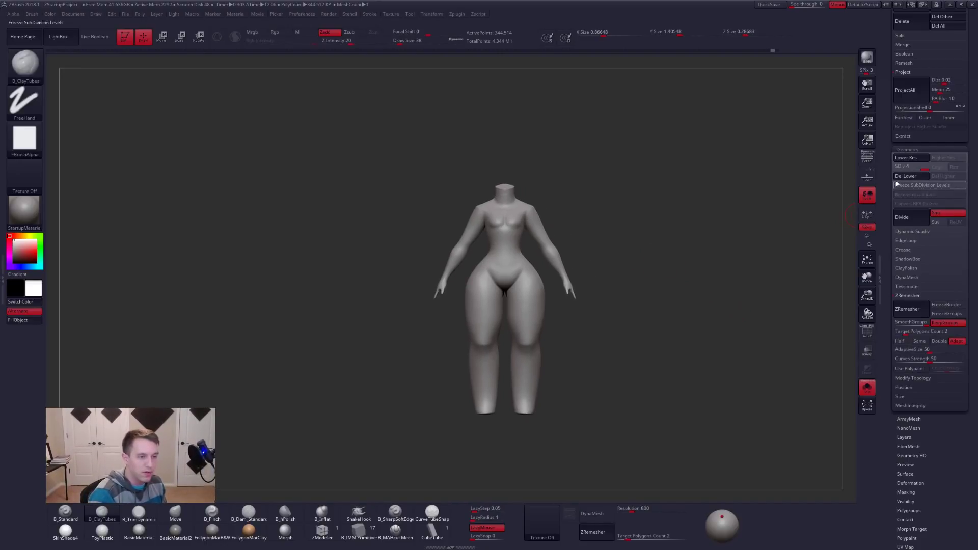
{"action": "scroll", "coordinate": [916, 228], "scroll_direction": "up", "scroll_amount": 10}
{"action": "left_click", "coordinate": [932, 181]}
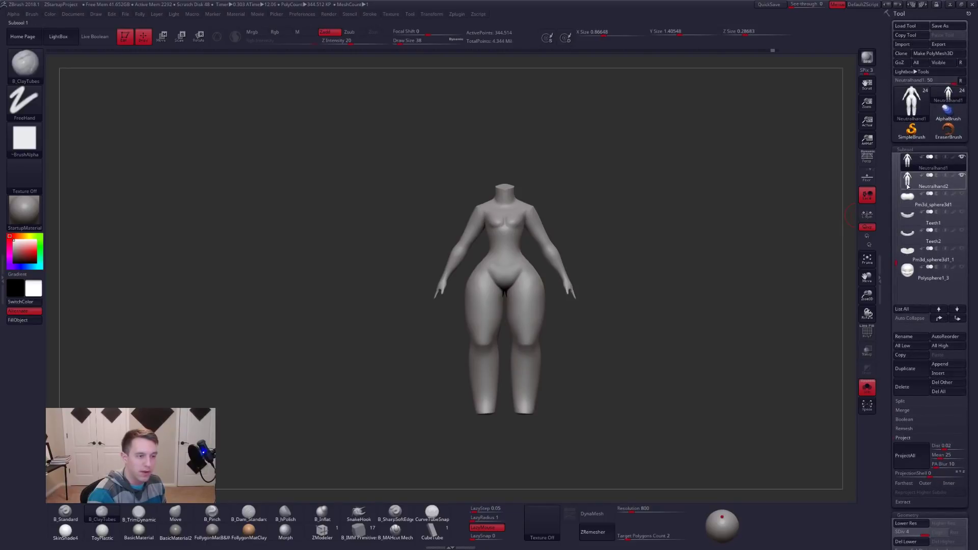
{"action": "left_click", "coordinate": [906, 387]}
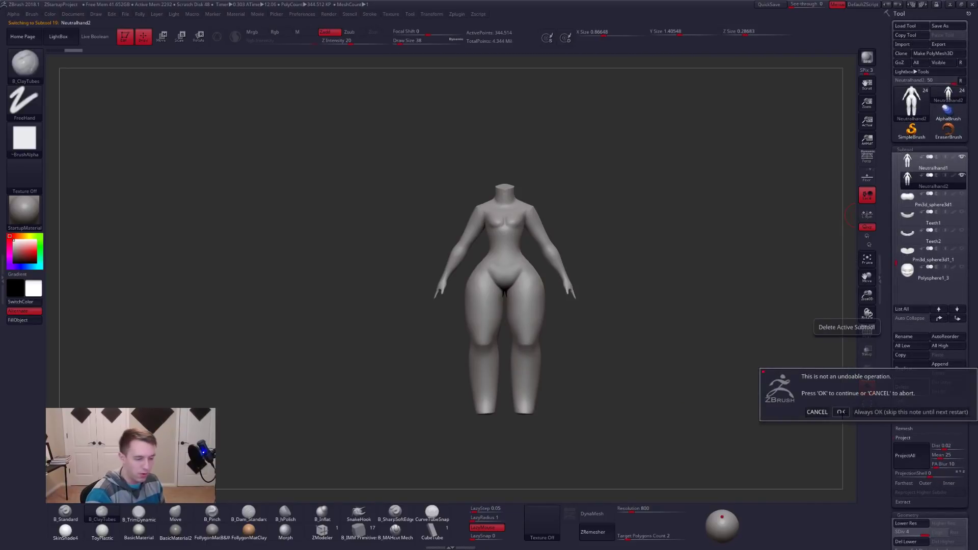
{"action": "left_click", "coordinate": [840, 412]}
{"action": "key", "text": "ctrl+shift+s"}
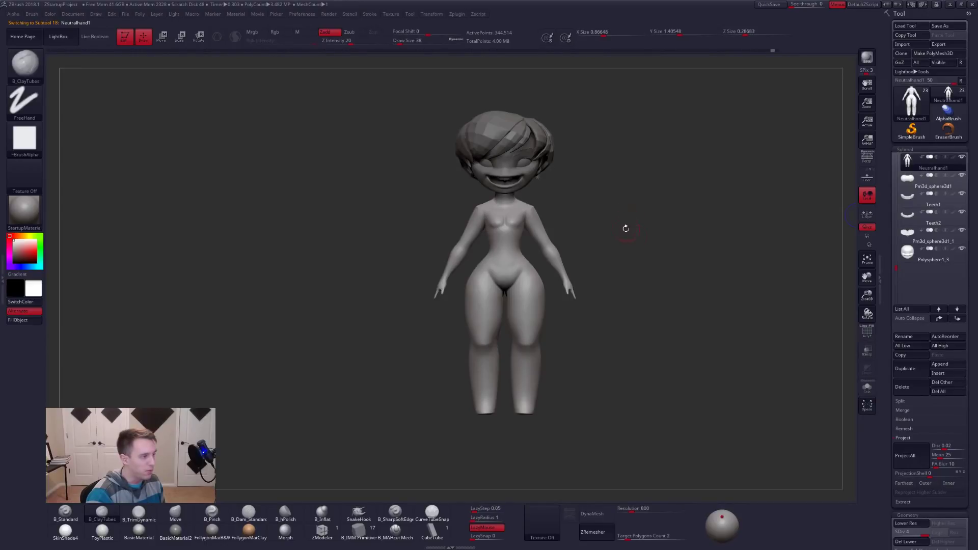
{"action": "left_click_drag", "start_coordinate": [630, 230], "coordinate": [680, 219]}
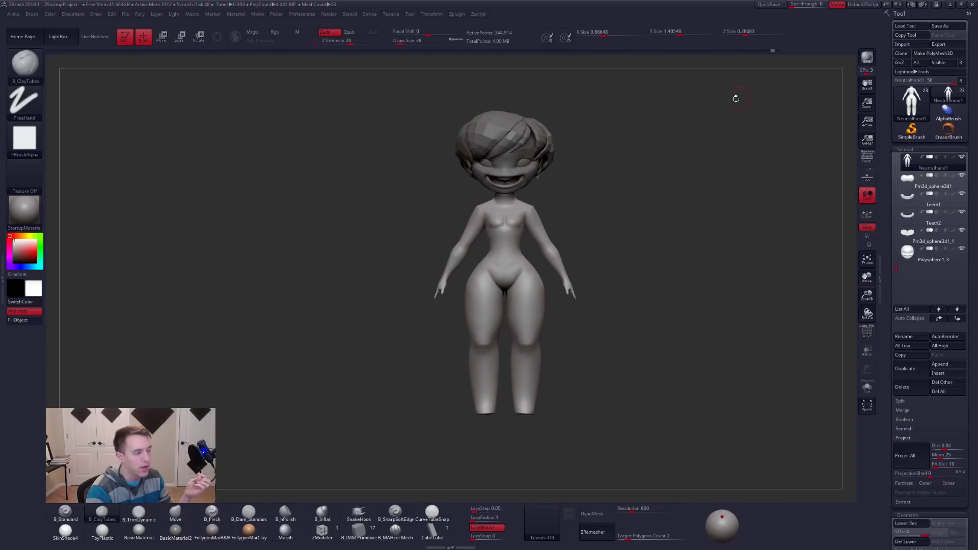
{"action": "left_click_drag", "start_coordinate": [736, 119], "coordinate": [145, 109]}
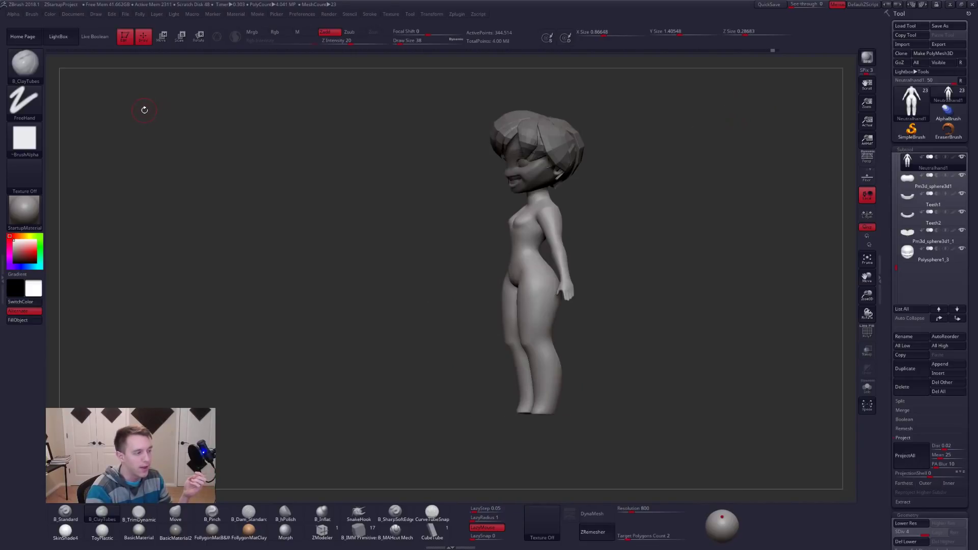